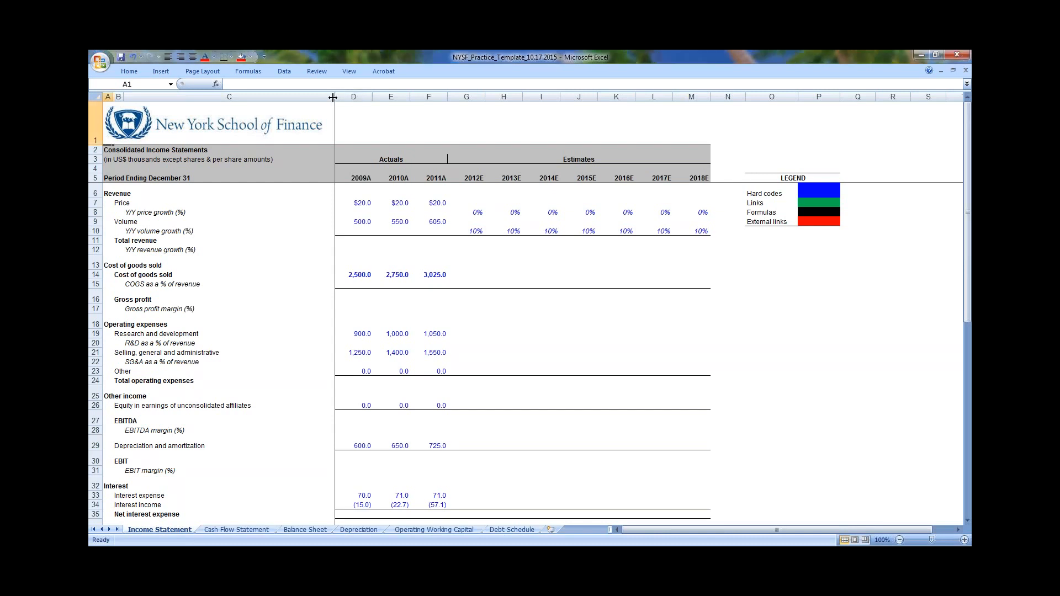
Narrow column C to just fit its row labels and zoom the sheet to 115%
drag(331, 97, 277, 97)
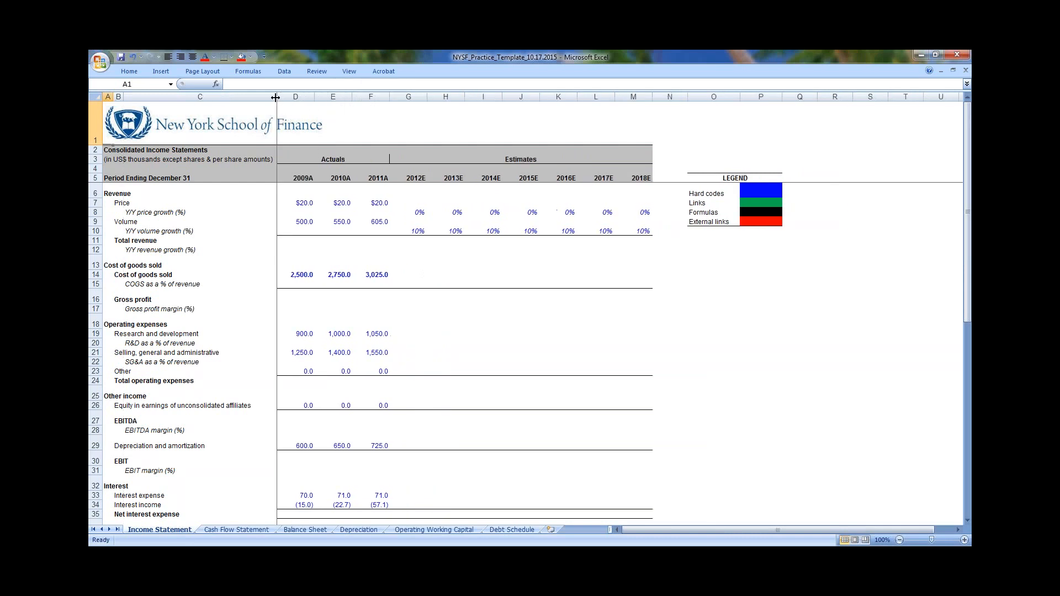
ctrl+scroll(381, 280, up, 1)
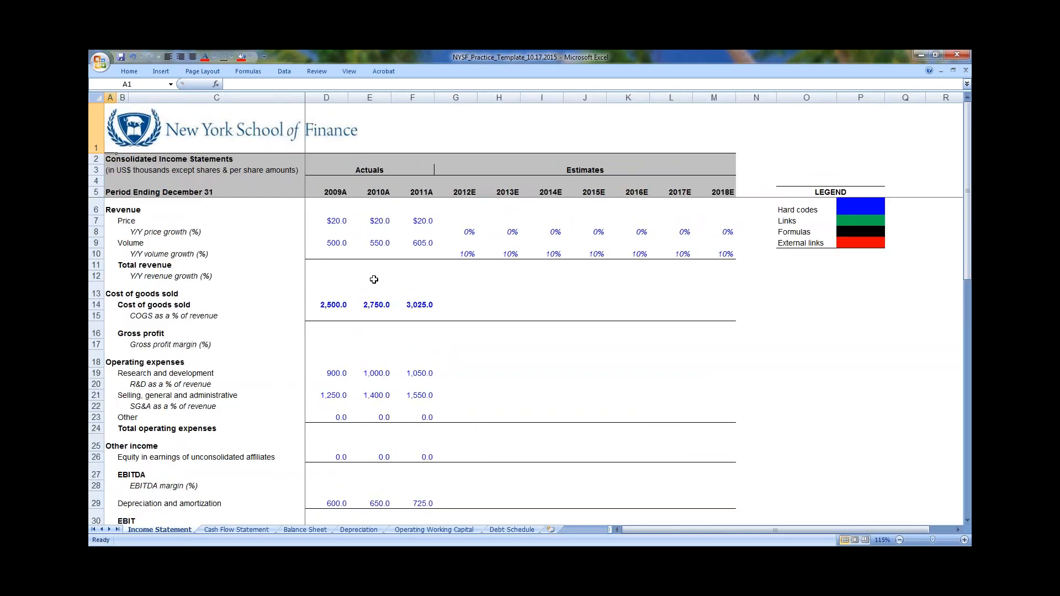
scroll(381, 282, down, 1)
scroll(375, 283, up, 1)
Look over the income statement's layout, from the revenue assumptions and operating expenses down to the net income section
click(384, 274)
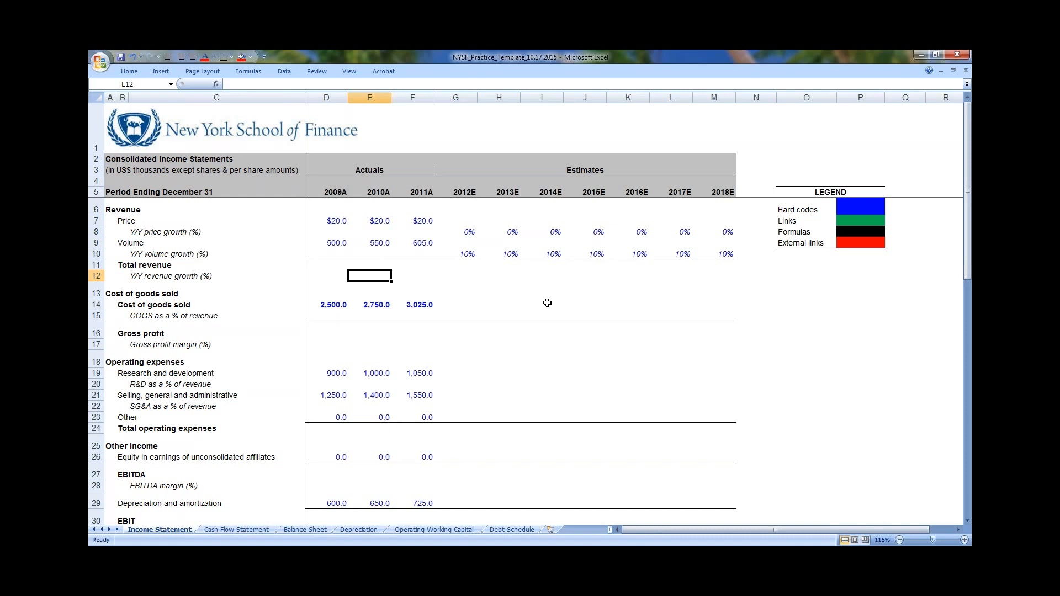
click(594, 294)
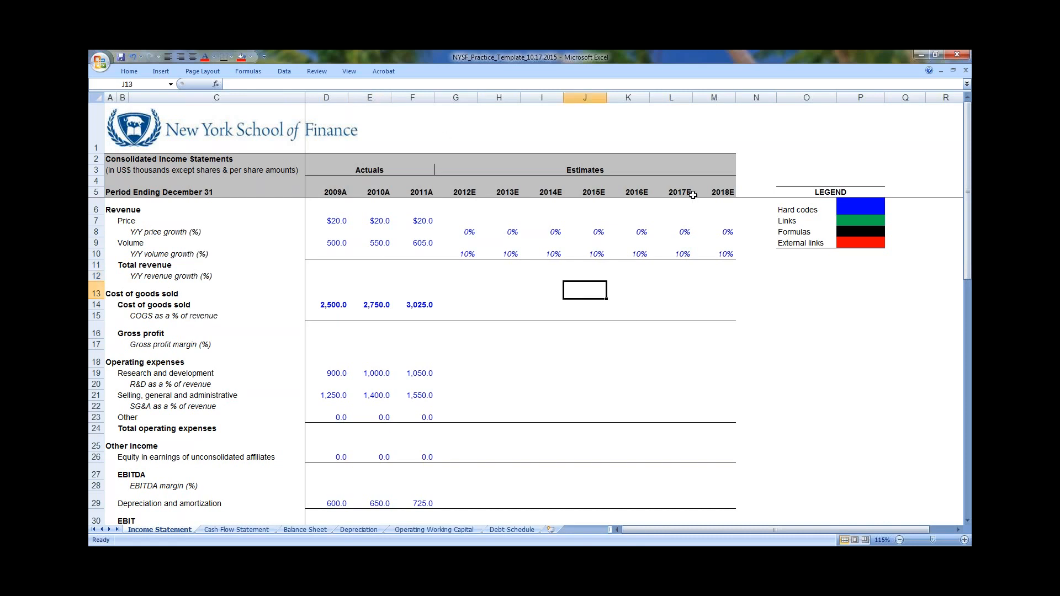
click(569, 348)
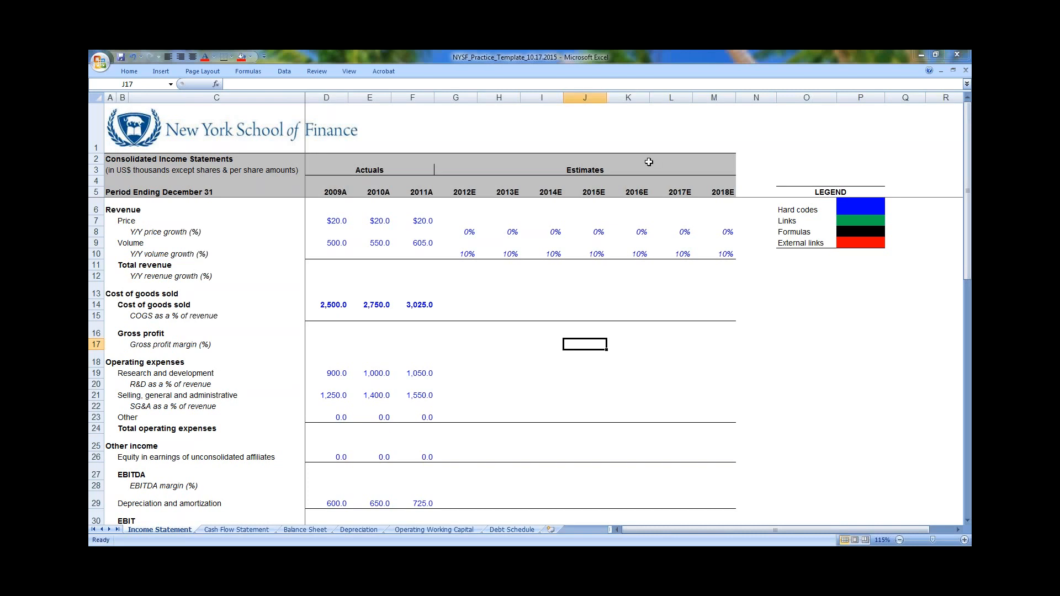
click(498, 254)
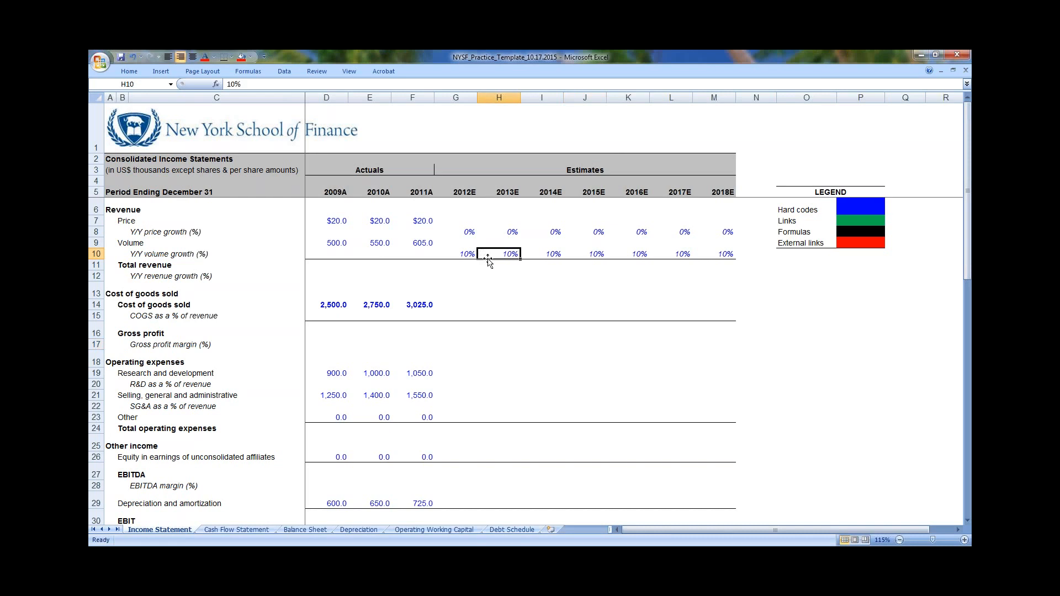
scroll(433, 263, down, 3)
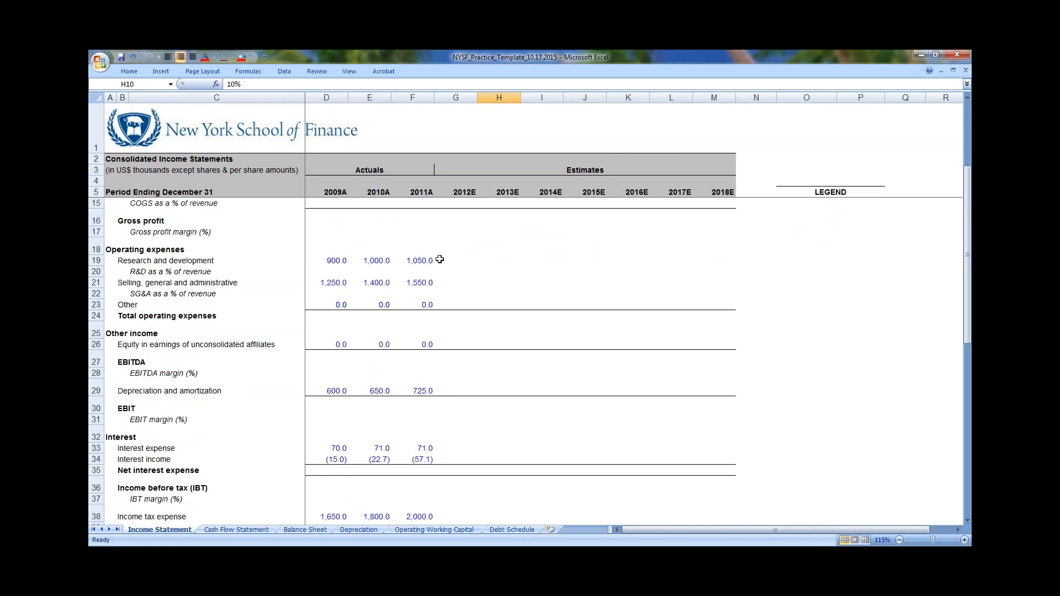
scroll(440, 260, up, 3)
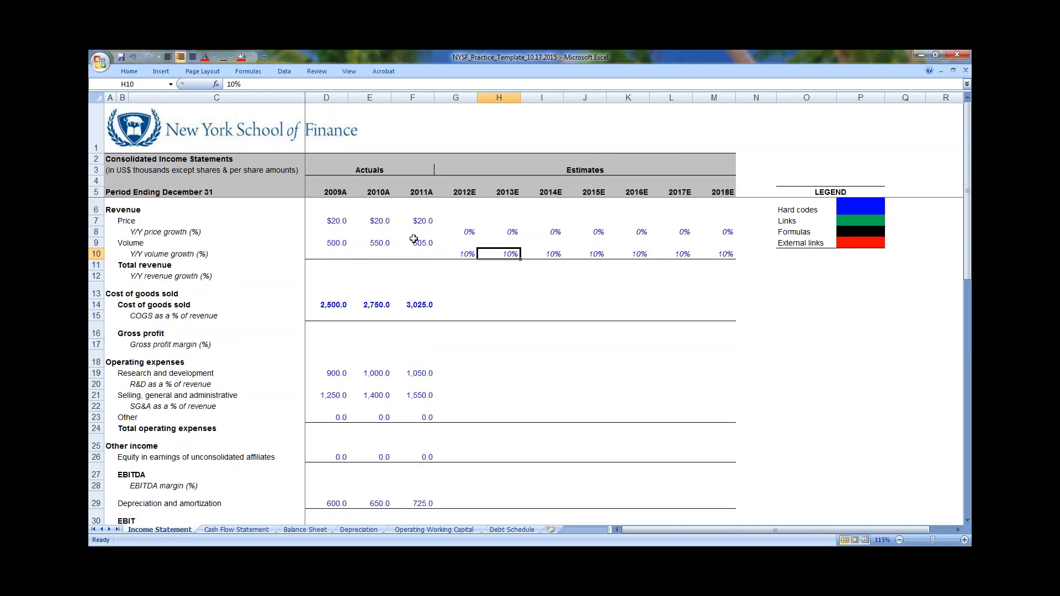
click(494, 331)
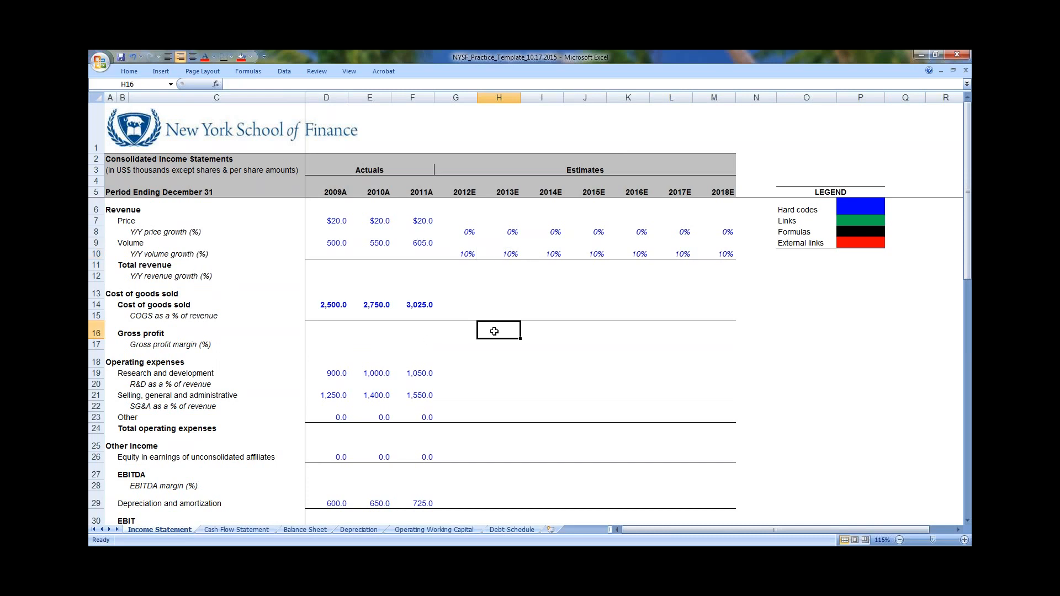
scroll(491, 329, down, 4)
scroll(359, 343, down, 7)
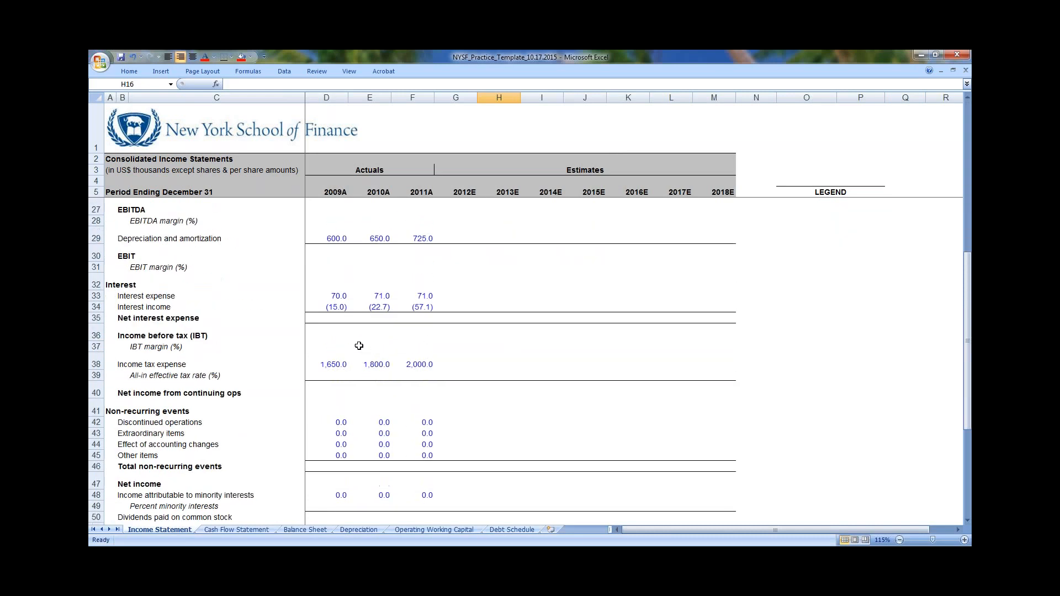
scroll(355, 340, up, 11)
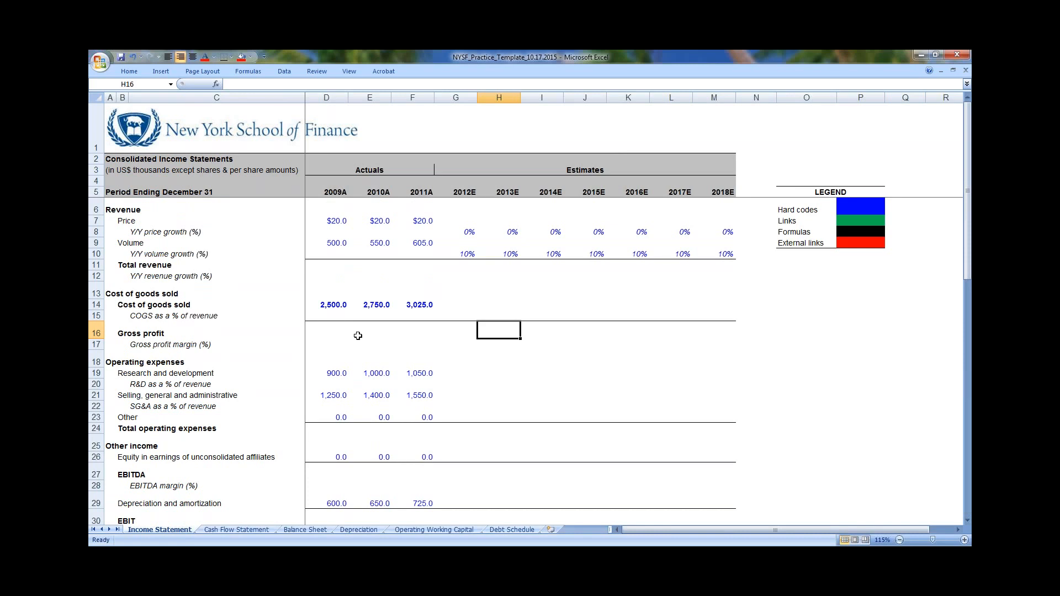
drag(165, 376, 164, 414)
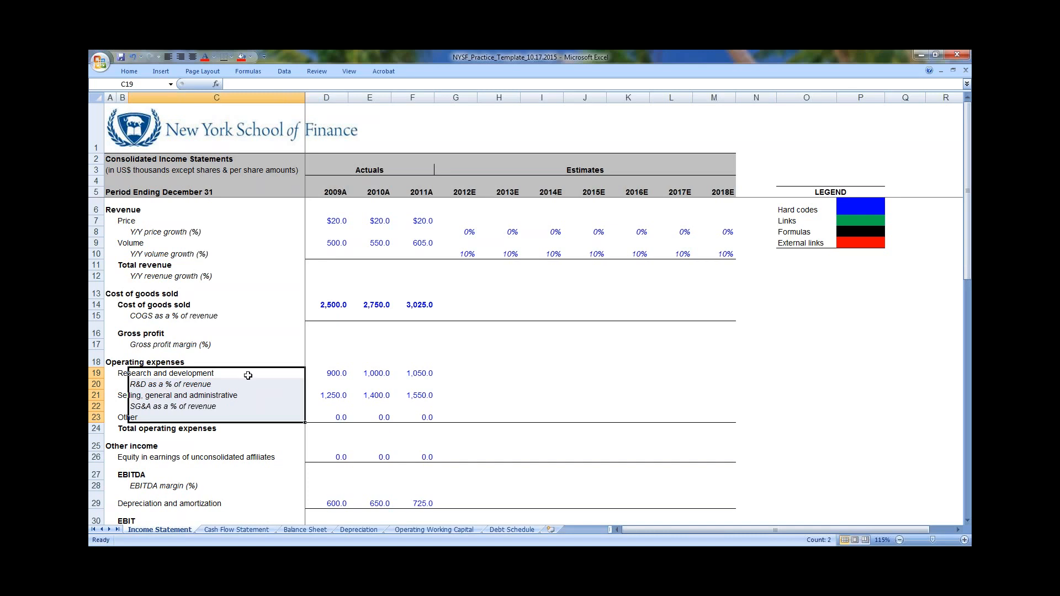
click(413, 192)
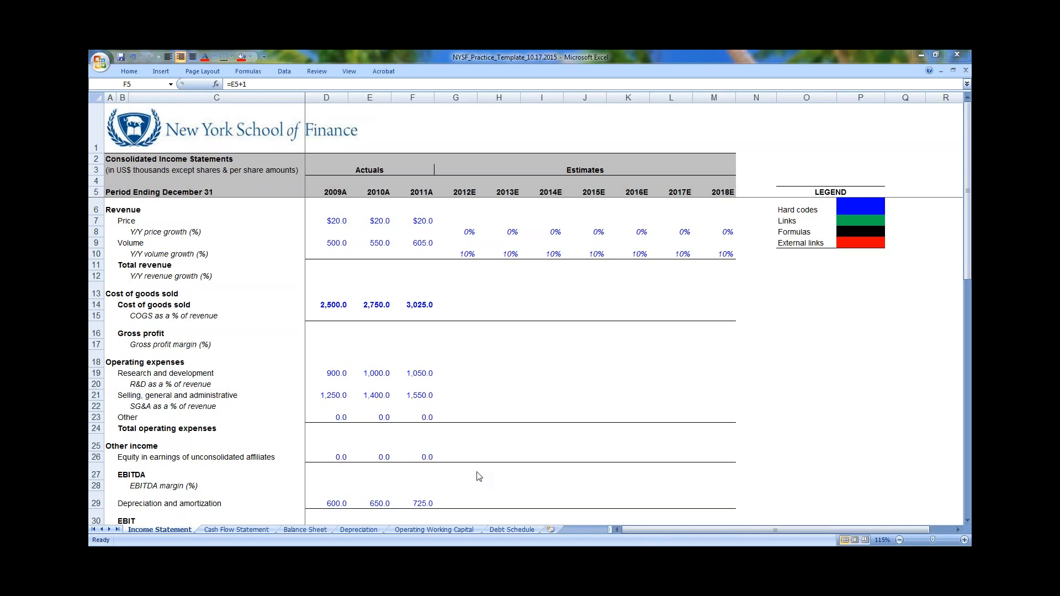
click(369, 342)
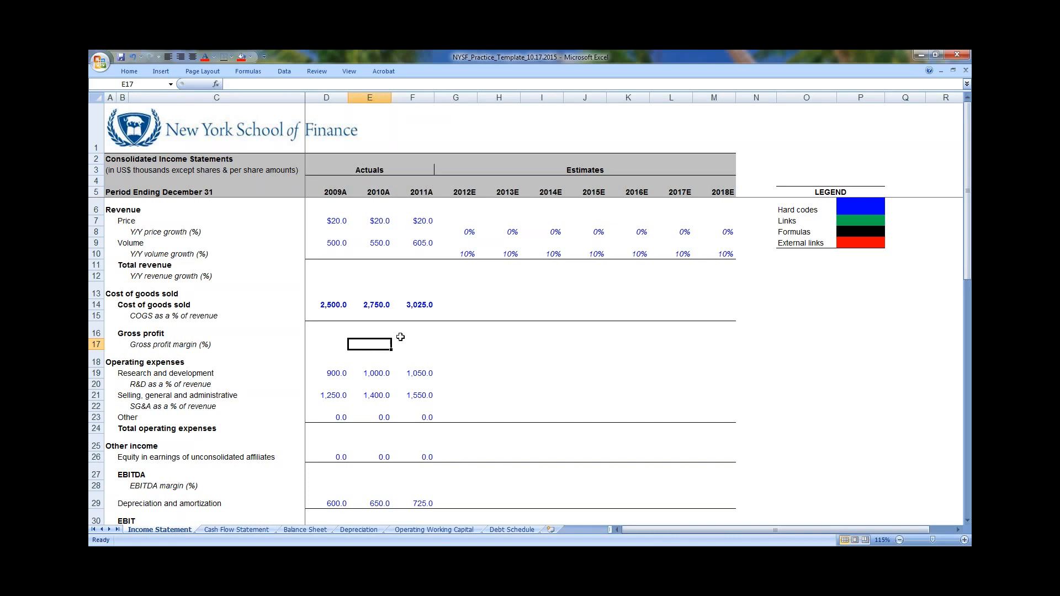
scroll(400, 331, down, 8)
scroll(396, 319, up, 8)
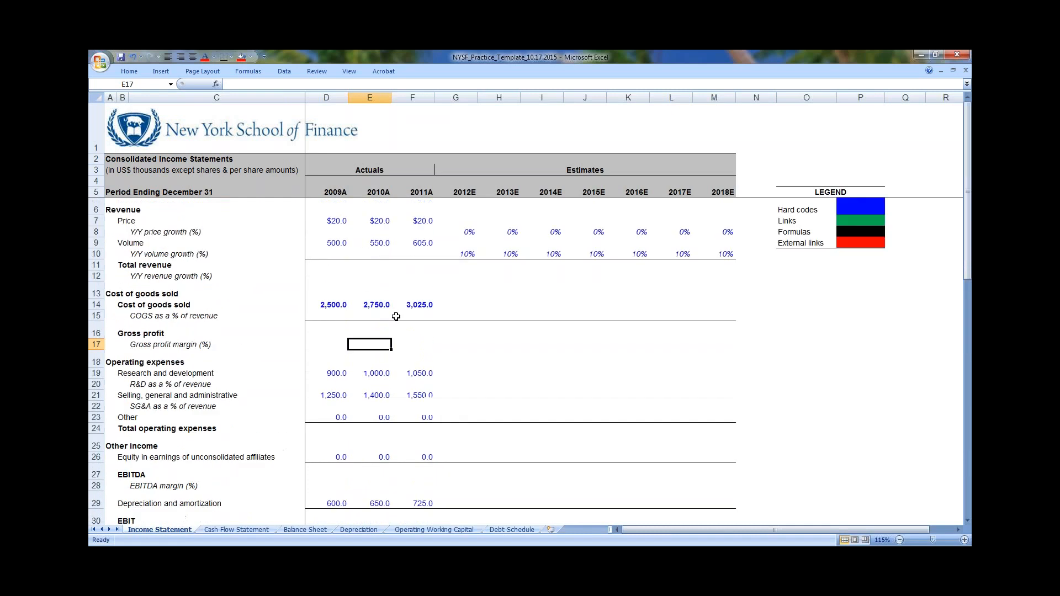
Examine the actual-year headers 2009A to 2011A above the historical price figures
click(368, 221)
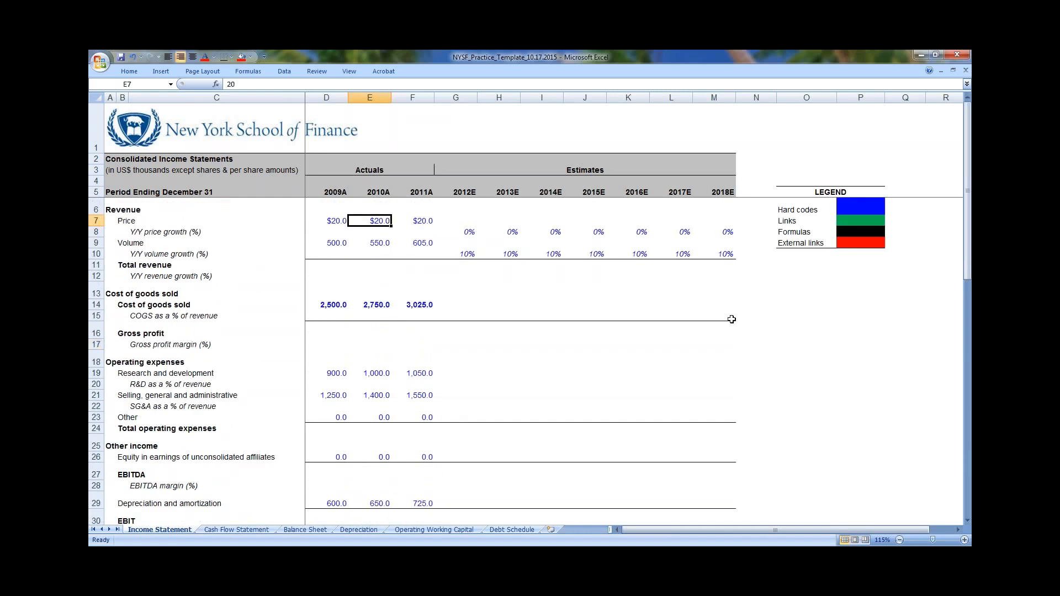
key(Left)
key(Up)
key(Up)
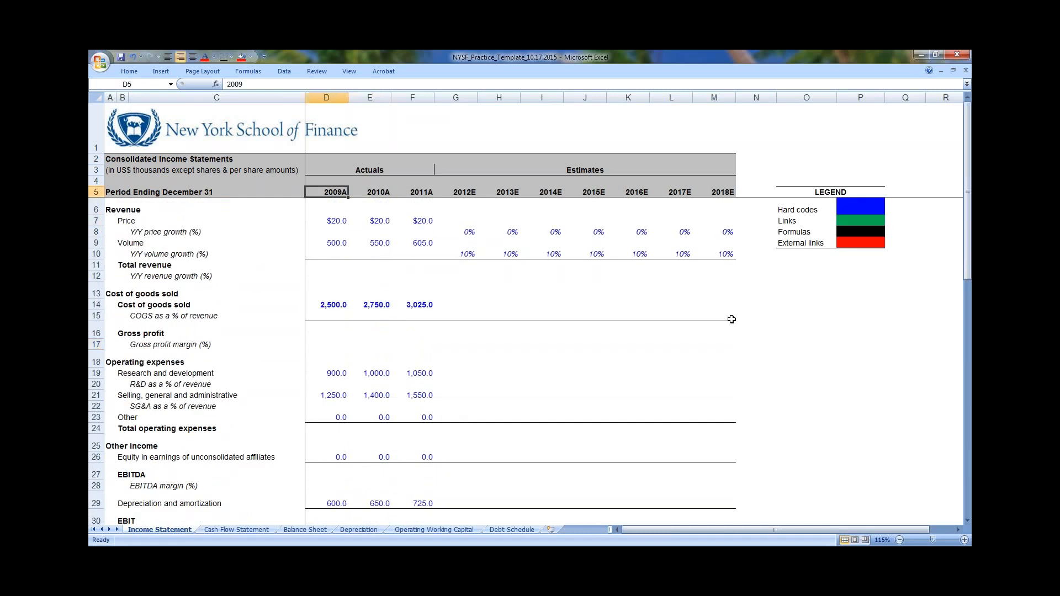
key(shift+Right)
key(shift+Right)
key(Up)
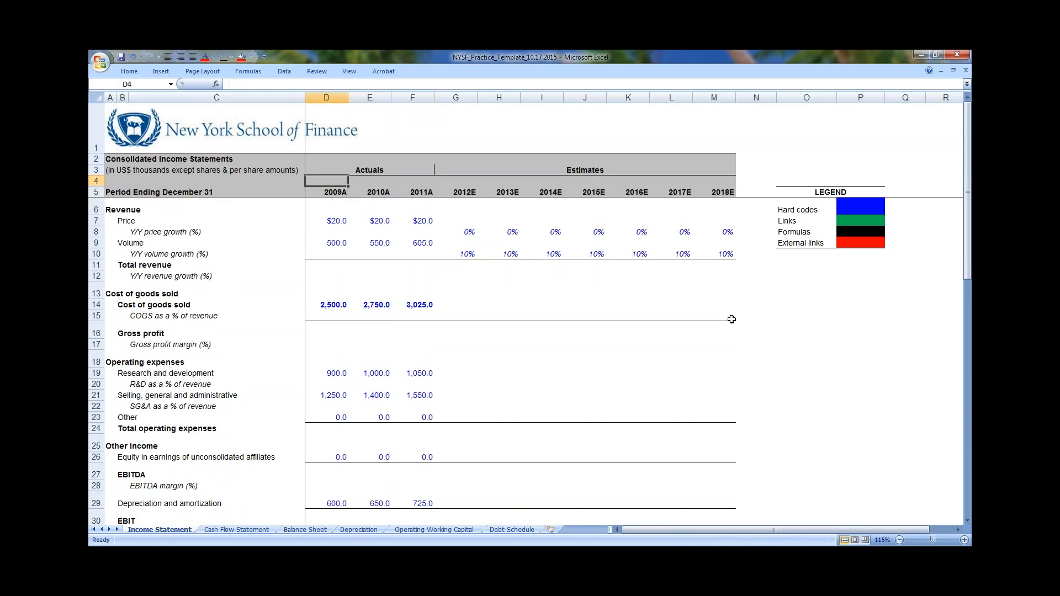
key(Right)
key(Right)
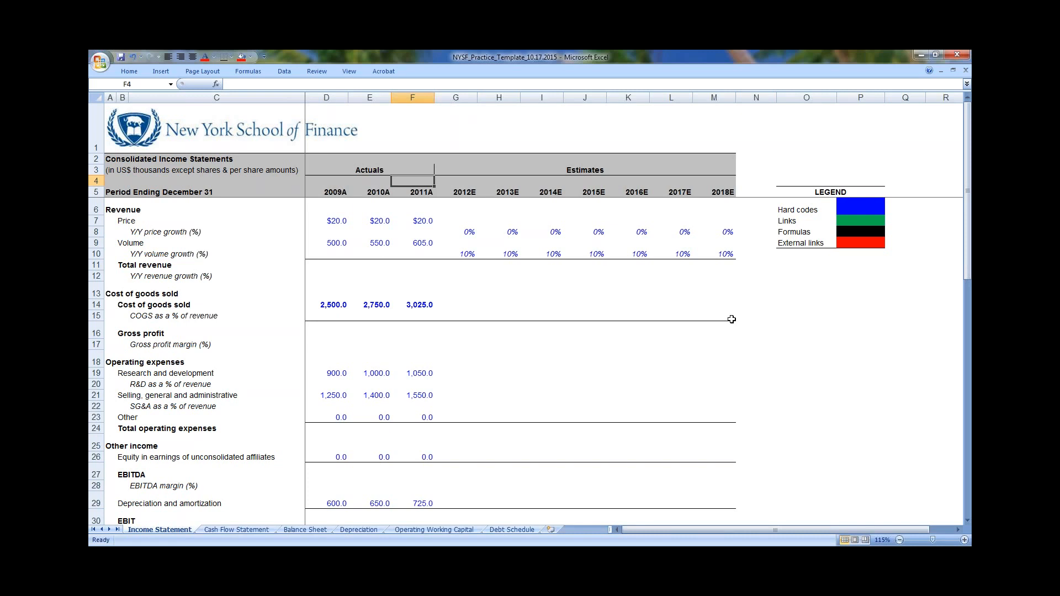
key(Down)
key(Down)
key(Down)
key(Left)
key(Left)
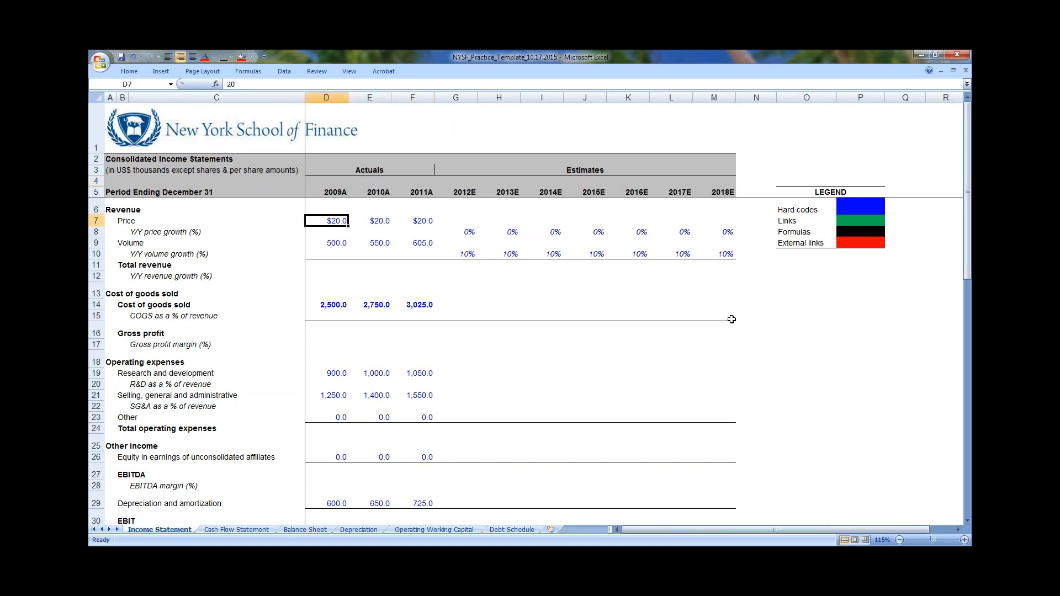
Examine the historical price and volume figures and the empty growth cells for the actual years
key(shift+Right)
key(shift+Right)
key(shift+Down)
key(shift+Down)
key(Down)
key(Down)
key(Down)
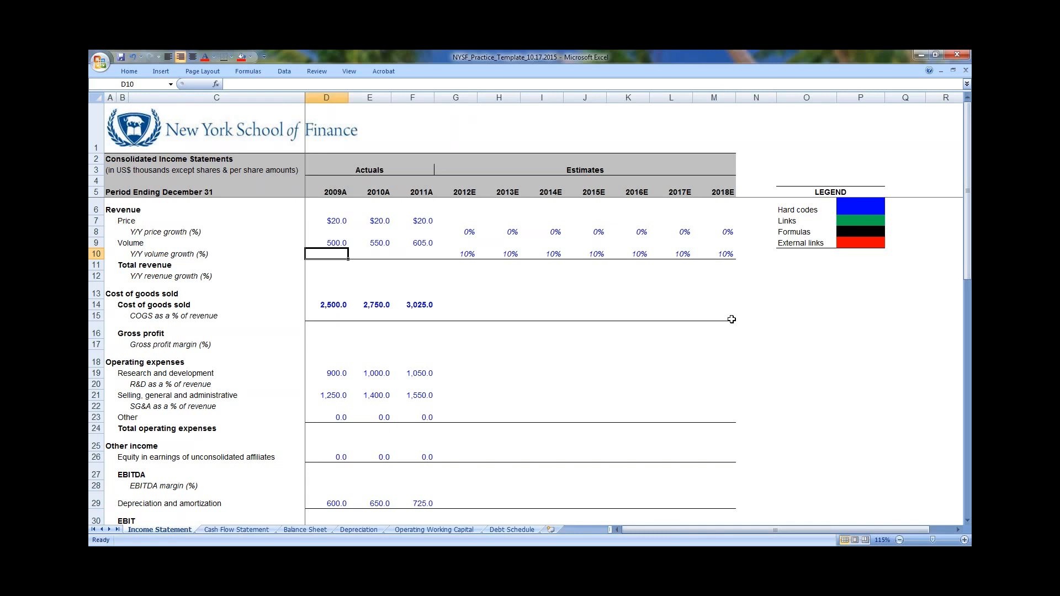
key(Up)
key(Up)
key(Right)
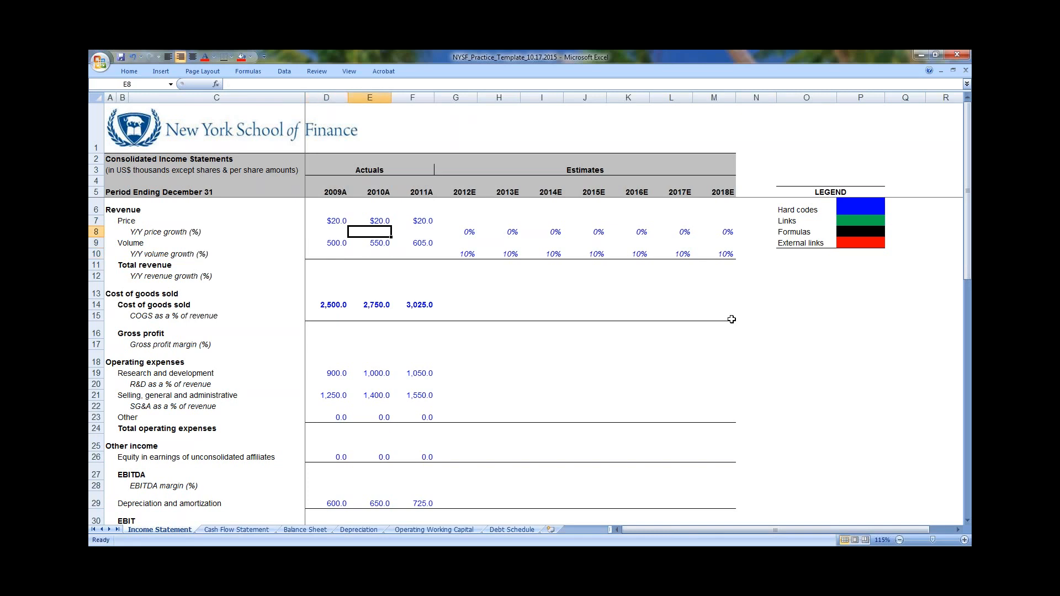
key(Left)
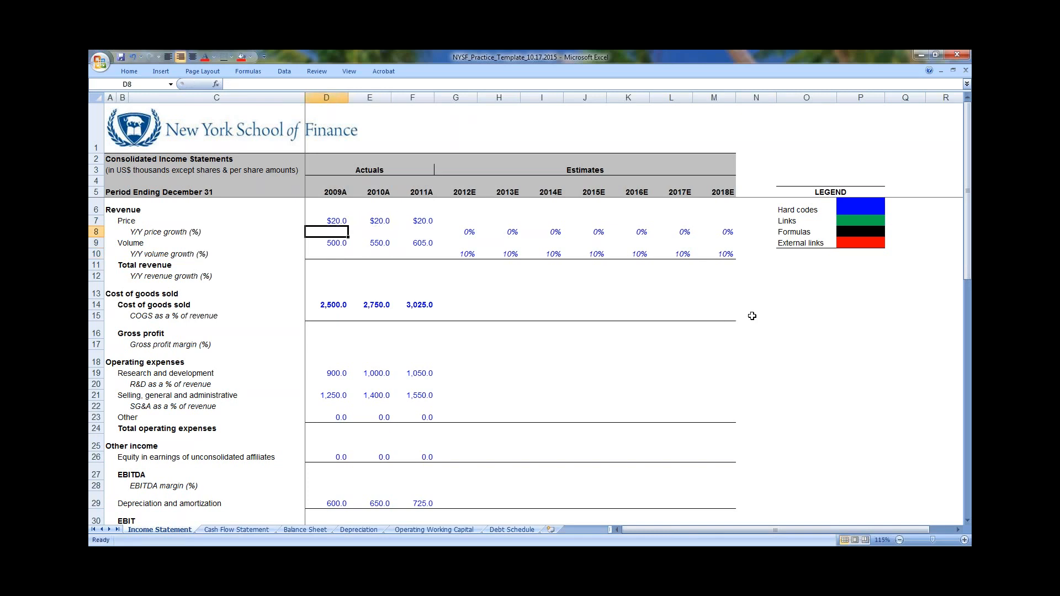
Review the 2009A column from price growth down to the per-share and shares outstanding rows, and back up to Revenue
key(Down)
key(Down)
key(Down)
key(Down)
key(Down)
key(Down)
key(Down)
key(Down)
key(Down)
key(Down)
key(Down)
key(Down)
key(Down)
key(Down)
key(Down)
key(Down)
key(Down)
key(Down)
key(Down)
key(Down)
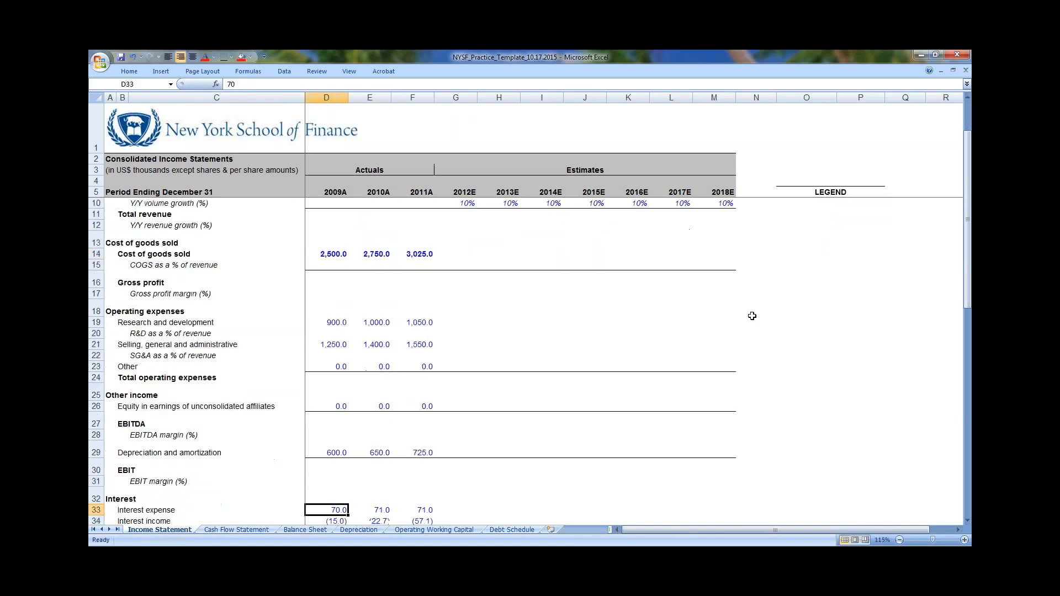
key(Down)
key(Down)
key(Down)
key(Down)
key(Down)
key(Down)
key(Down)
key(Down)
key(Down)
key(Down)
key(Down)
key(Up)
key(Up)
key(Up)
key(Up)
key(Up)
key(Up)
key(Up)
key(Up)
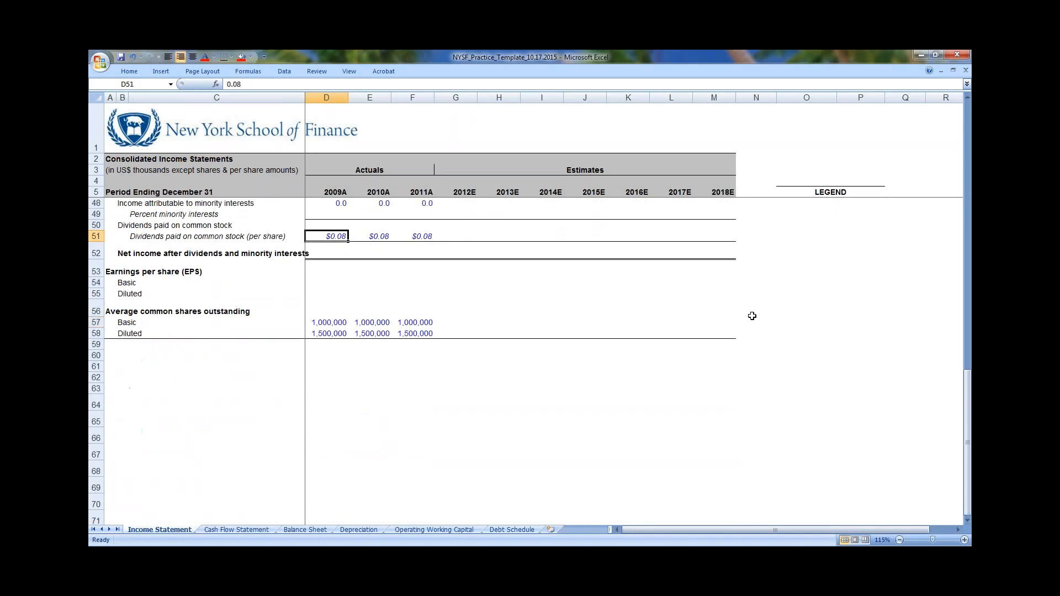
key(Down)
key(Down)
key(Up)
key(Up)
key(Up)
key(Up)
key(Up)
key(Up)
key(Up)
key(Up)
key(Up)
key(Up)
key(Up)
key(Up)
key(Up)
key(Up)
key(Up)
key(Up)
key(Up)
key(Up)
key(Up)
key(Up)
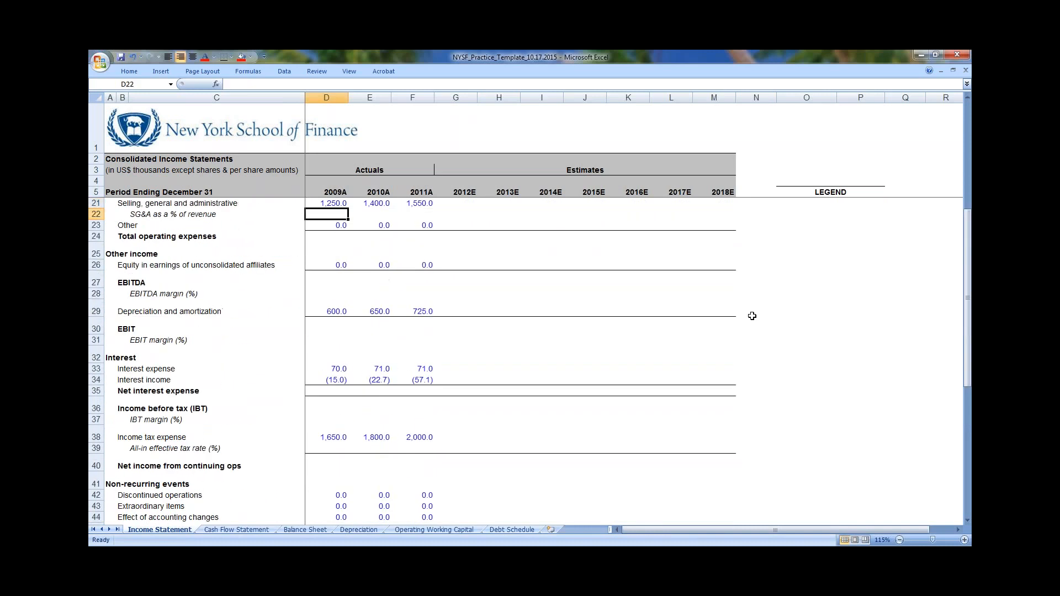
key(Up)
key(Up)
key(Up)
key(Up)
key(Up)
key(Up)
key(Up)
key(Up)
key(Up)
key(Up)
key(Up)
key(Up)
key(Up)
key(Up)
key(Up)
key(Down)
key(Down)
key(Down)
key(Down)
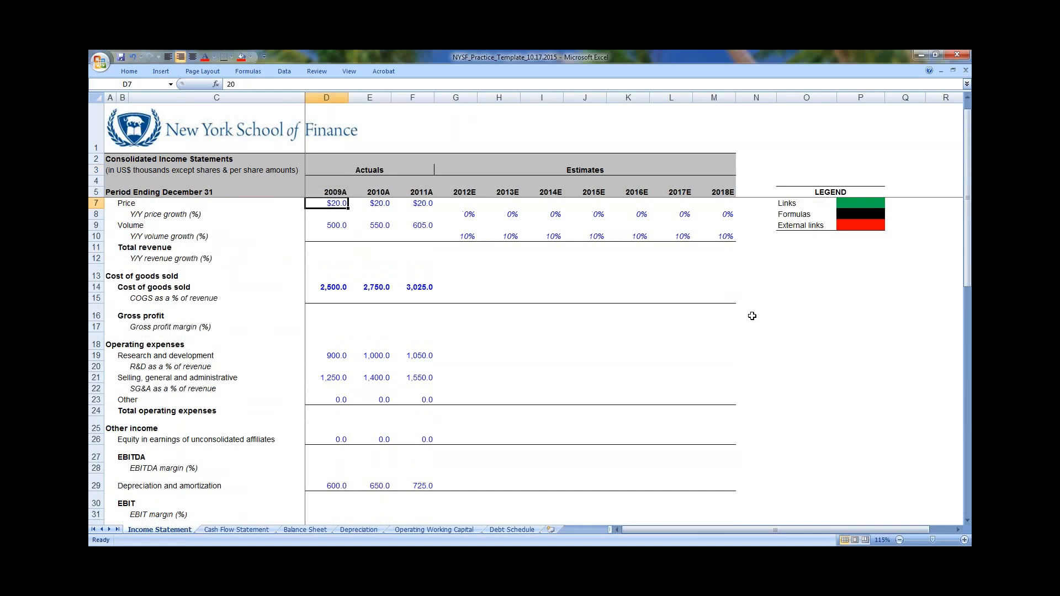
key(Up)
key(Down)
key(Down)
key(Down)
key(Down)
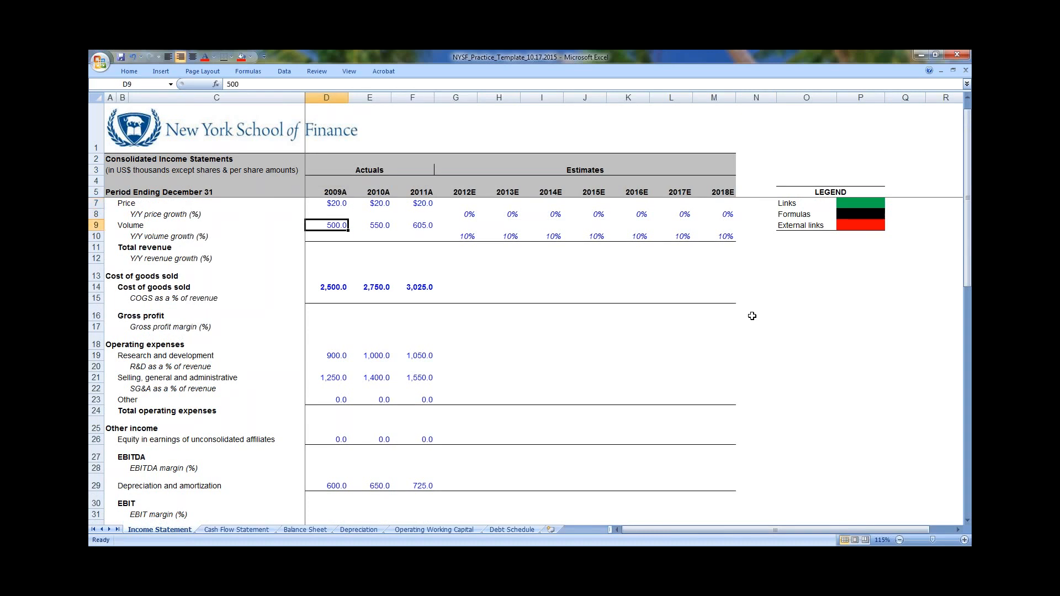
key(Up)
key(Up)
key(Up)
key(Up)
key(Up)
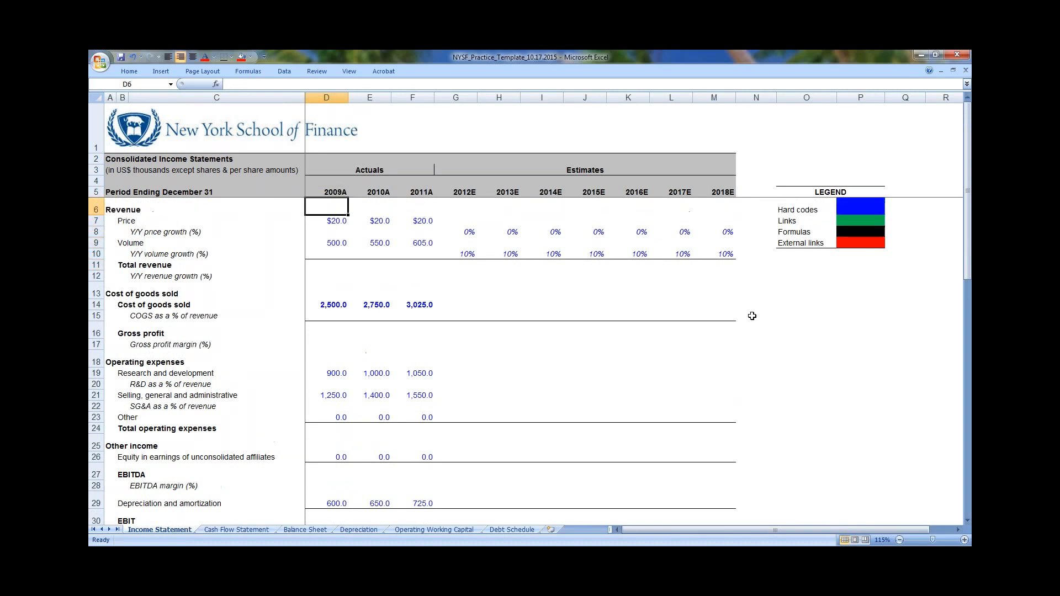
Calculate 2009A total revenue in D11 as price times volume with the formula =D7*D9
key(Down)
key(Down)
key(Down)
key(Down)
key(Down)
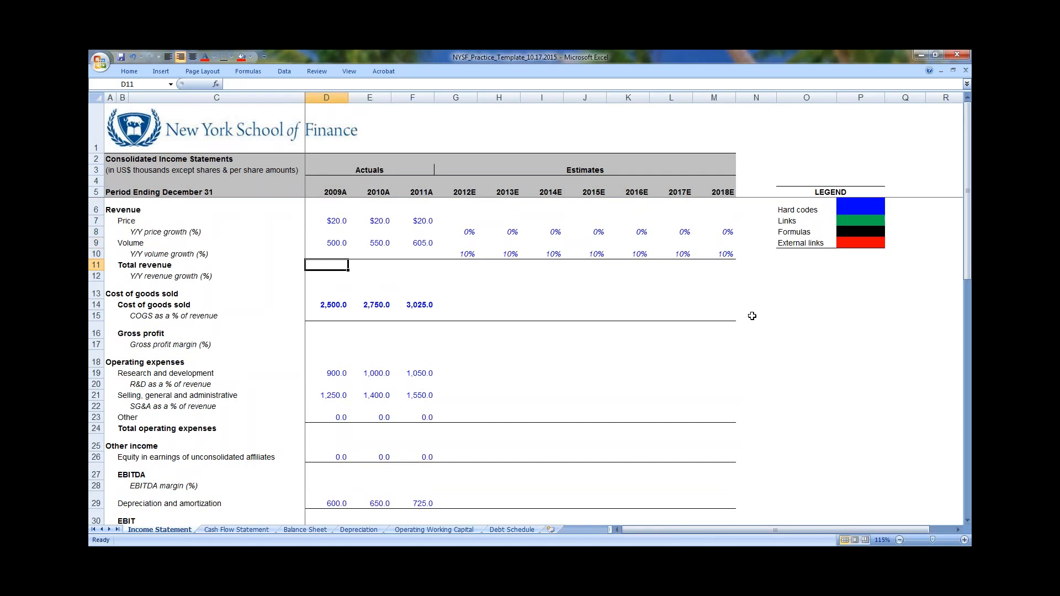
text(=)
key(Up)
key(Up)
key(Up)
key(Up)
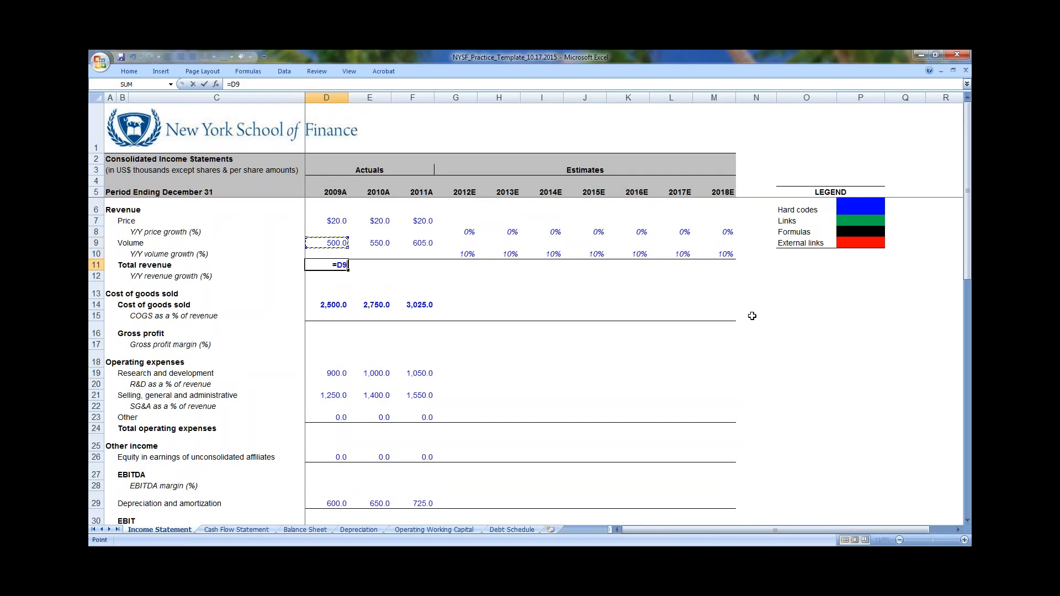
text(*)
key(Up)
key(Up)
key(Return)
key(Up)
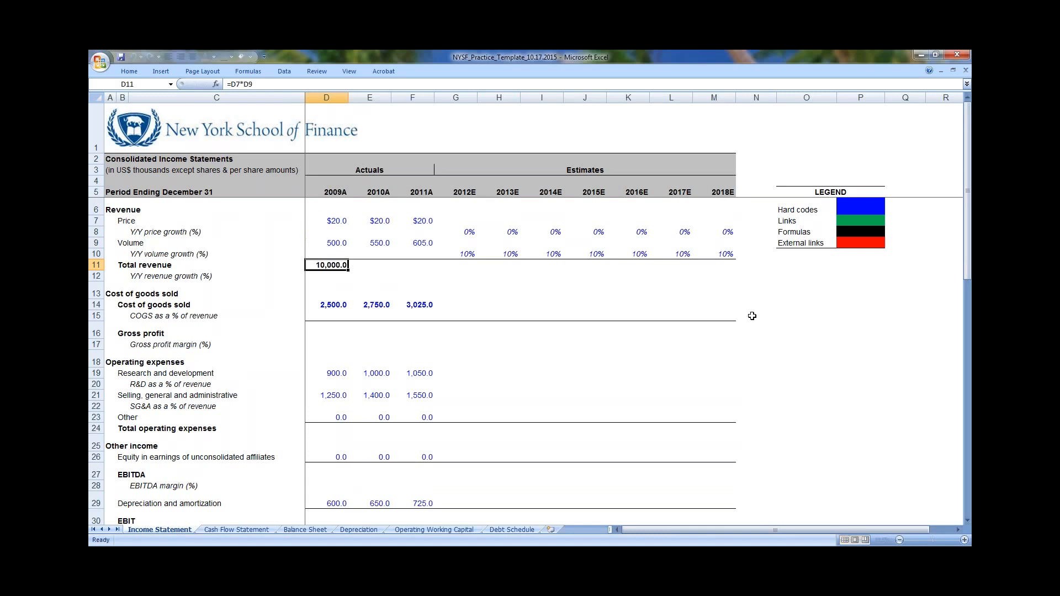
key(Right)
key(Up)
key(Up)
key(Left)
key(Up)
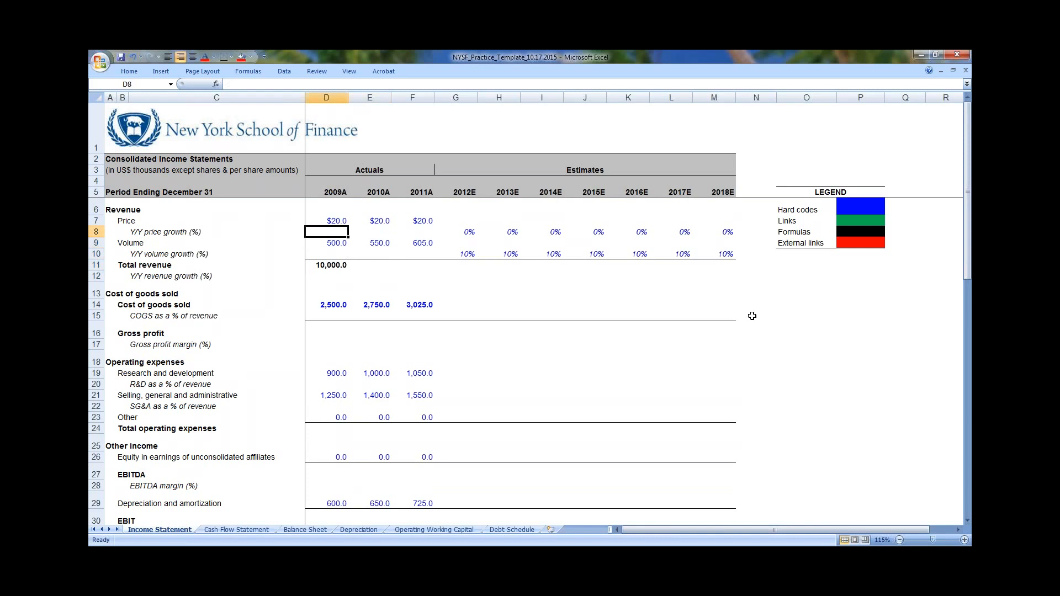
key(Up)
key(Down)
key(Right)
key(Left)
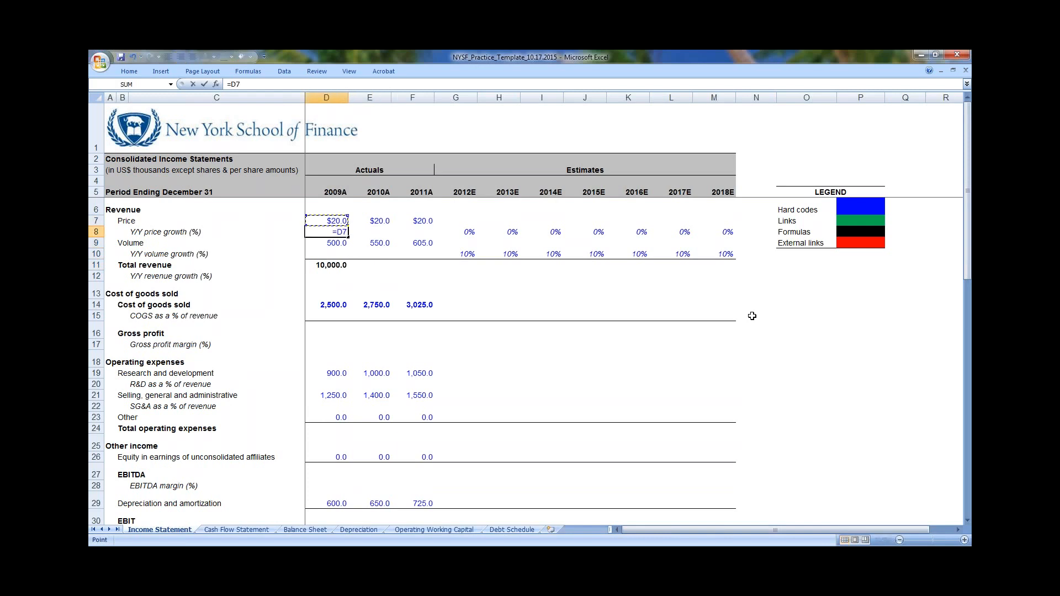
Calculate 2010A price growth in E8 with the formula =E7/D7-1 and fill it across to 2011A
key(Right)
text(=)
key(Up)
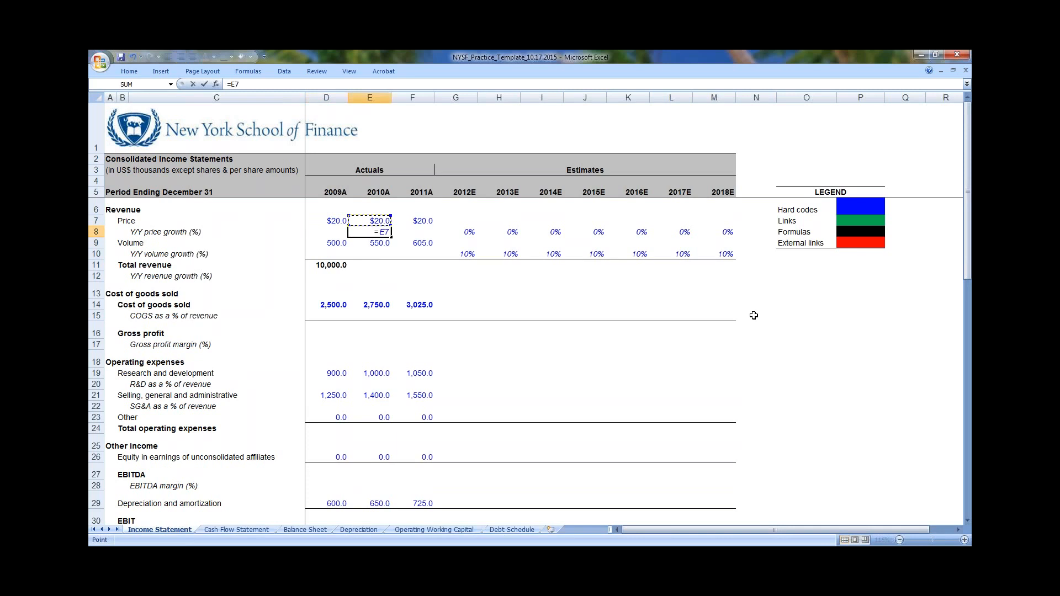
text(/)
key(Left)
key(Up)
text(-1)
key(F2)
key(ctrl+Return)
key(shift+Right)
key(ctrl+r)
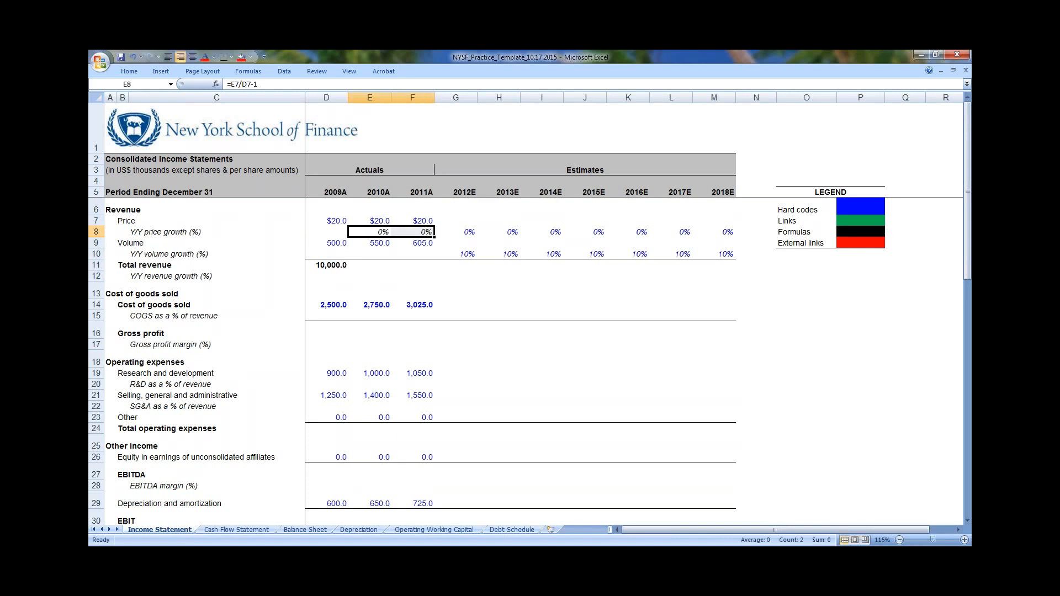
Format the price growth cells E8:F8 as percentages with two decimal places
key(ctrl+1)
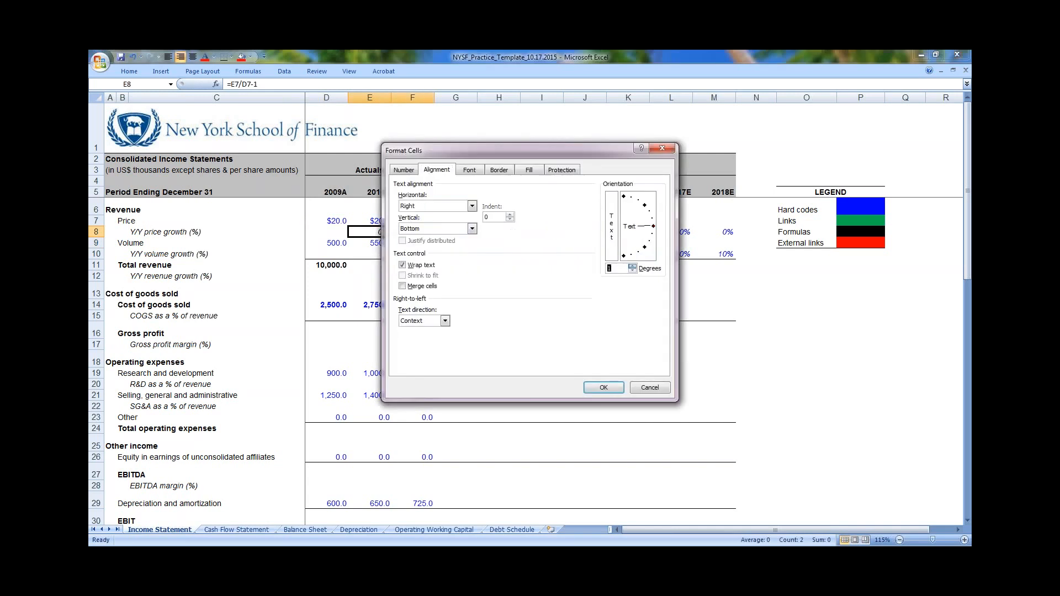
key(Escape)
key(ctrl+1)
key(Tab)
key(Tab)
key(Up)
key(Up)
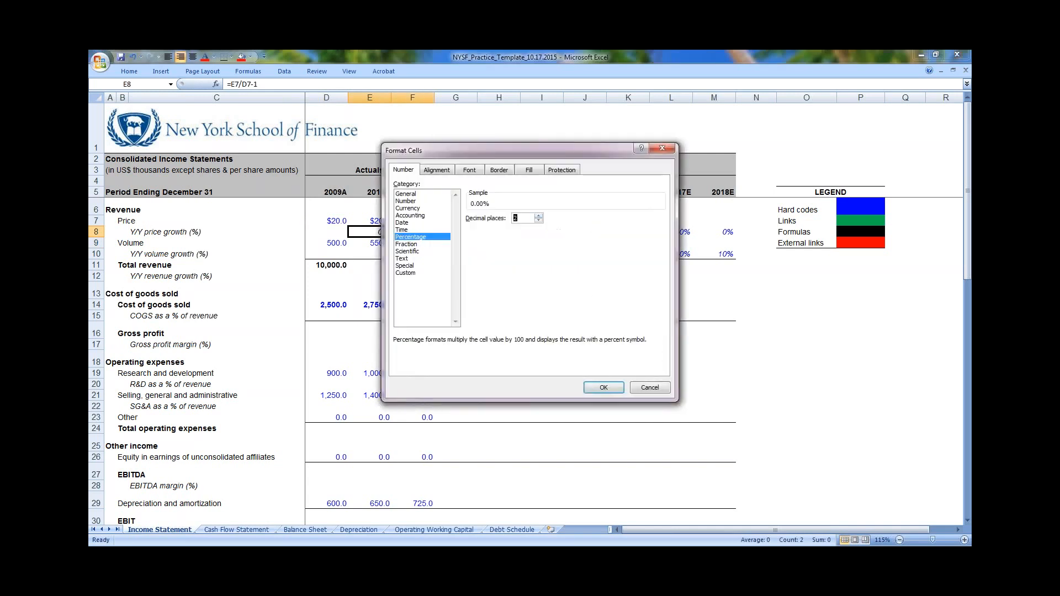
key(Return)
key(Right)
key(Left)
key(Left)
key(Right)
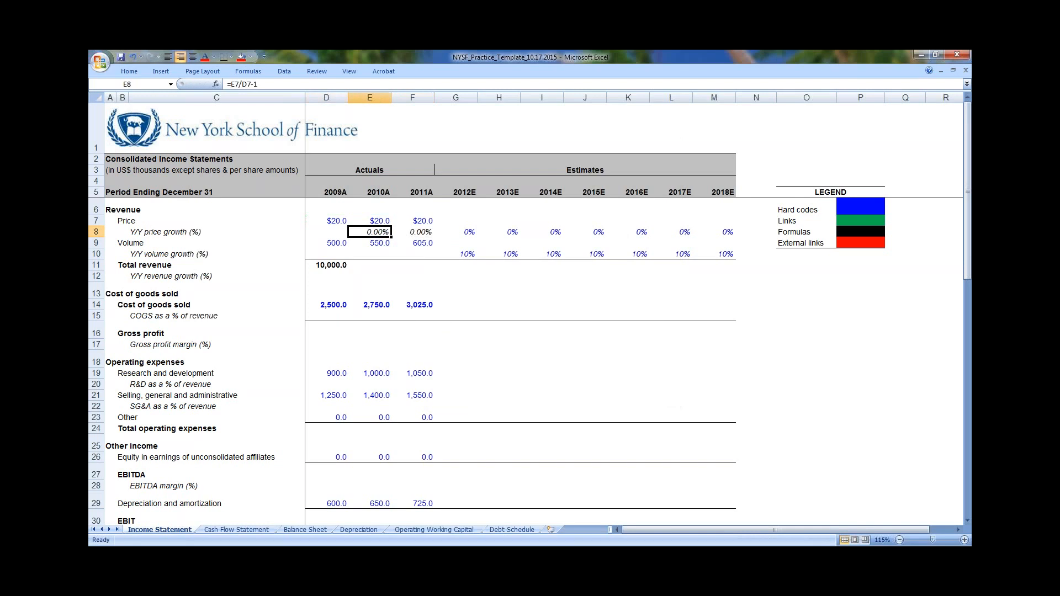
Calculate 2010A volume growth in E10 with the formula =E9/D9-1 and fill it across to 2011A
key(Down)
key(Down)
text(=)
key(Up)
text(/)
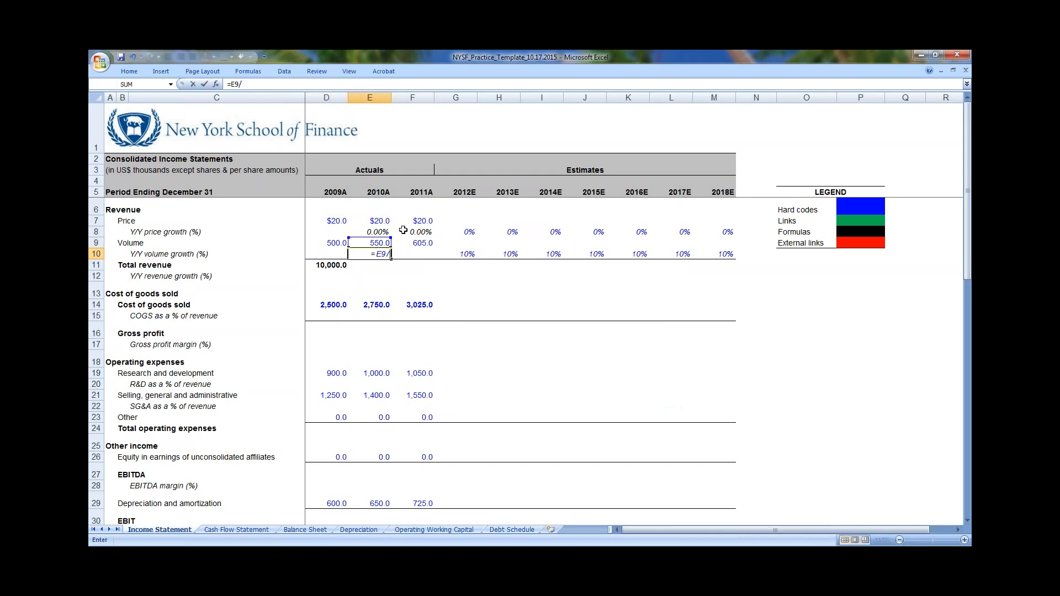
key(Up)
key(Left)
text(-1)
key(Return)
key(Up)
key(shift+Right)
key(ctrl+r)
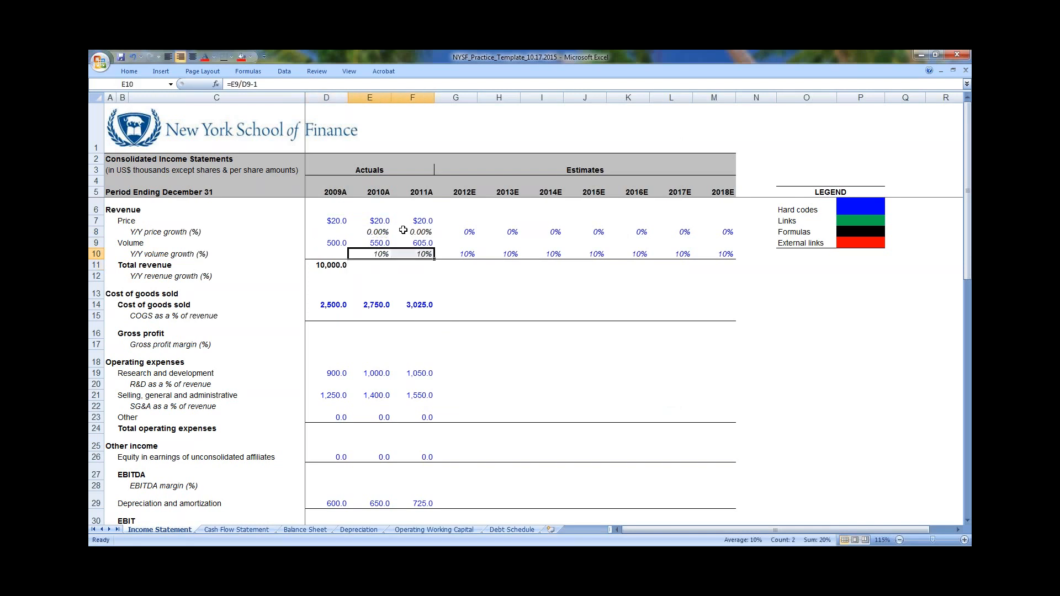
Format the volume growth cells E10:F10 as percentages with two decimal places
key(ctrl+1)
key(Return)
key(shift+Left)
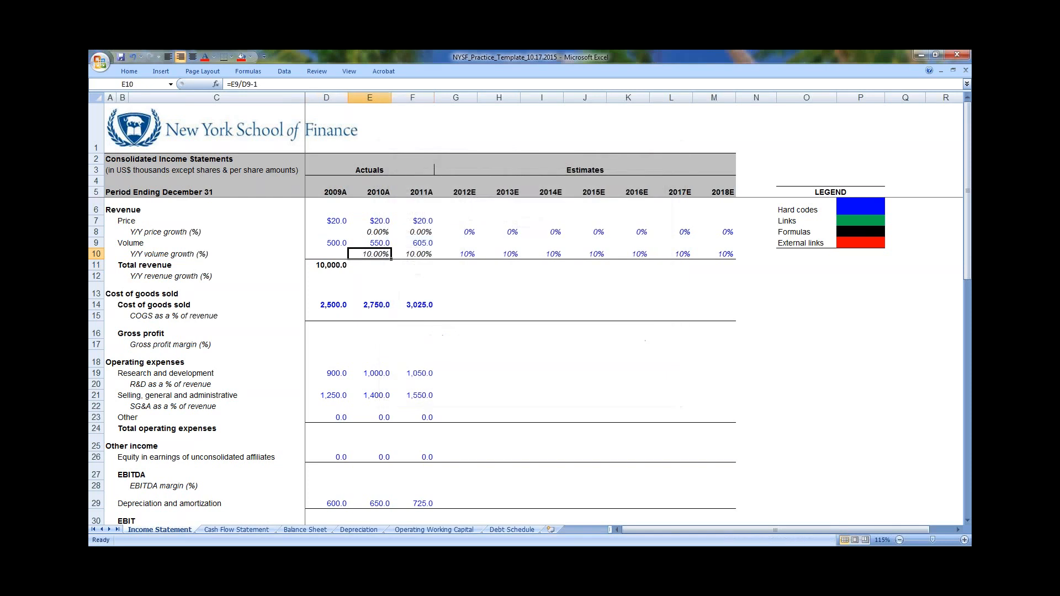
Fill the total revenue formula from D11 across to 2010A and 2011A and check the copied formula in F11
key(Down)
key(Left)
key(shift+Right)
key(shift+Right)
key(ctrl+r)
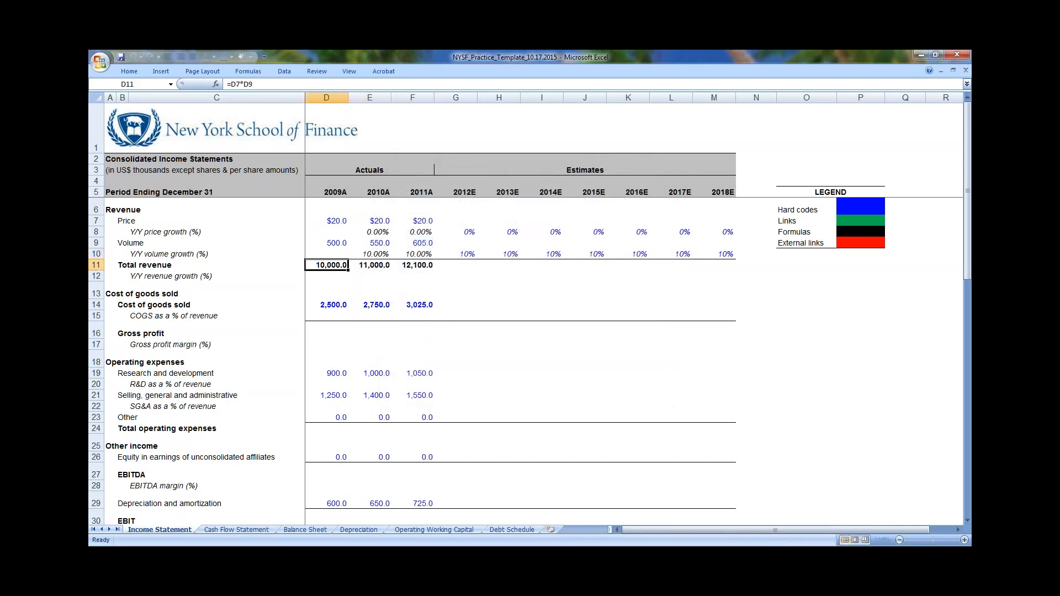
key(Right)
key(Right)
key(F2)
key(Escape)
Calculate 2010A revenue growth in E12 with the formula =E11/D11-1 and fill it across to 2011A
key(Left)
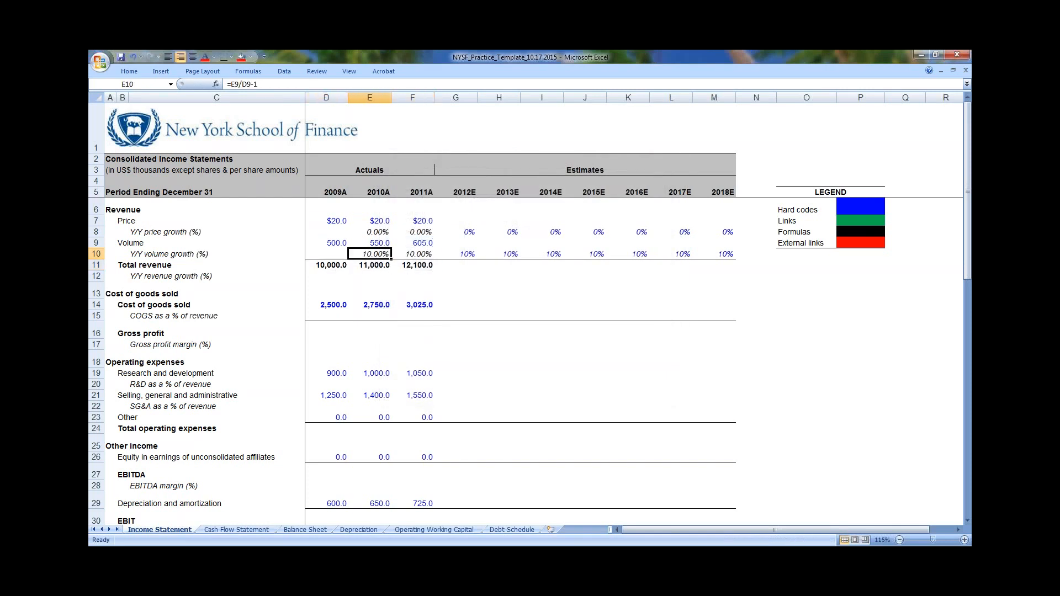
key(Down)
text(=)
key(Up)
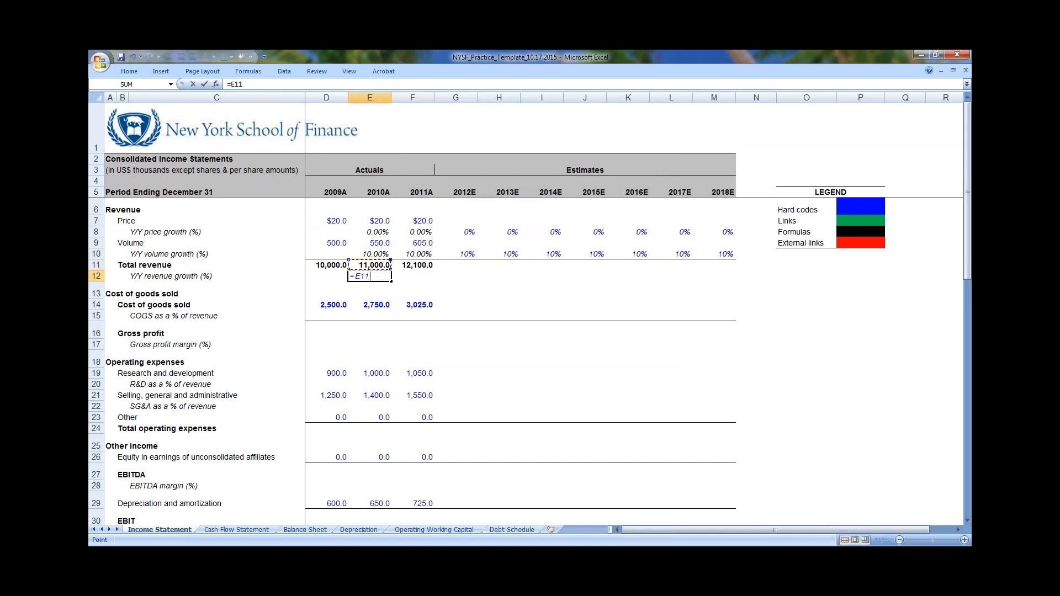
text(/)
key(Left)
key(Up)
text(-1)
key(Return)
key(Up)
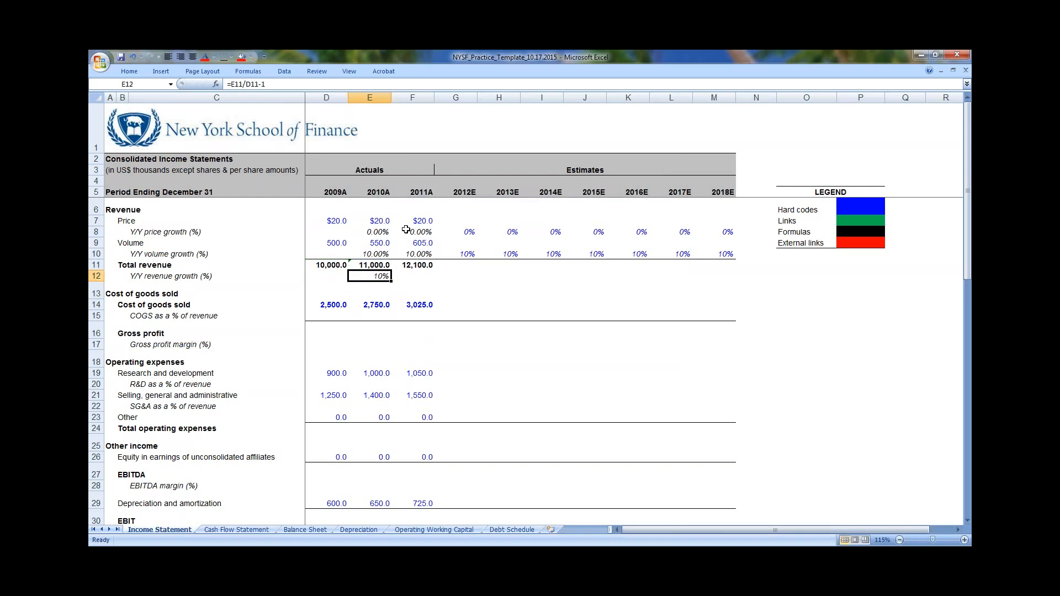
key(shift+Right)
key(ctrl+r)
Format the revenue growth cells E12:F12 as percentages with one decimal place
key(ctrl+1)
key(Tab)
key(Tab)
text(1)
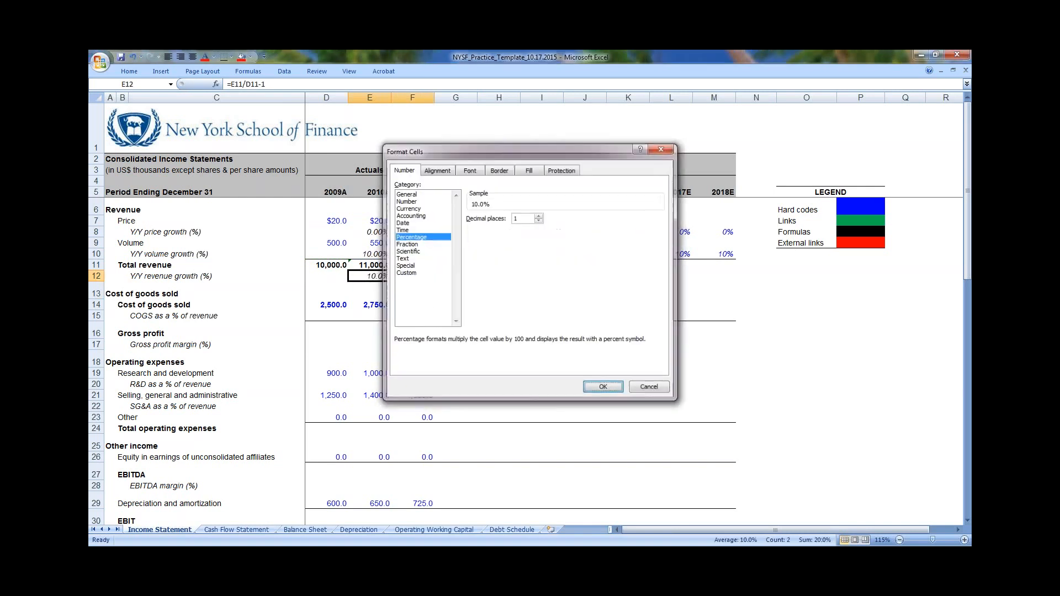
key(Return)
key(shift+Left)
key(Right)
key(Left)
Set the revenue growth percentages in E12:F12 to two decimal places
key(shift+Right)
key(ctrl+1)
key(Tab)
key(Tab)
text(2)
key(Return)
key(Left)
key(Right)
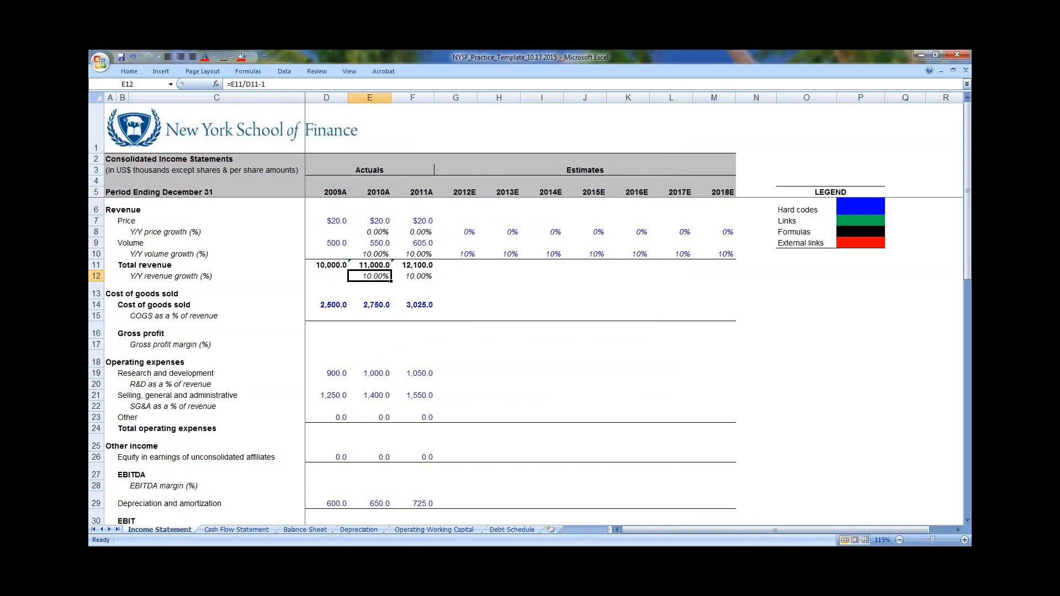
key(shift+Right)
key(shift+Left)
Calculate 2009A COGS as a percentage of revenue in D15 with the formula =D14/D11
key(Down)
key(Down)
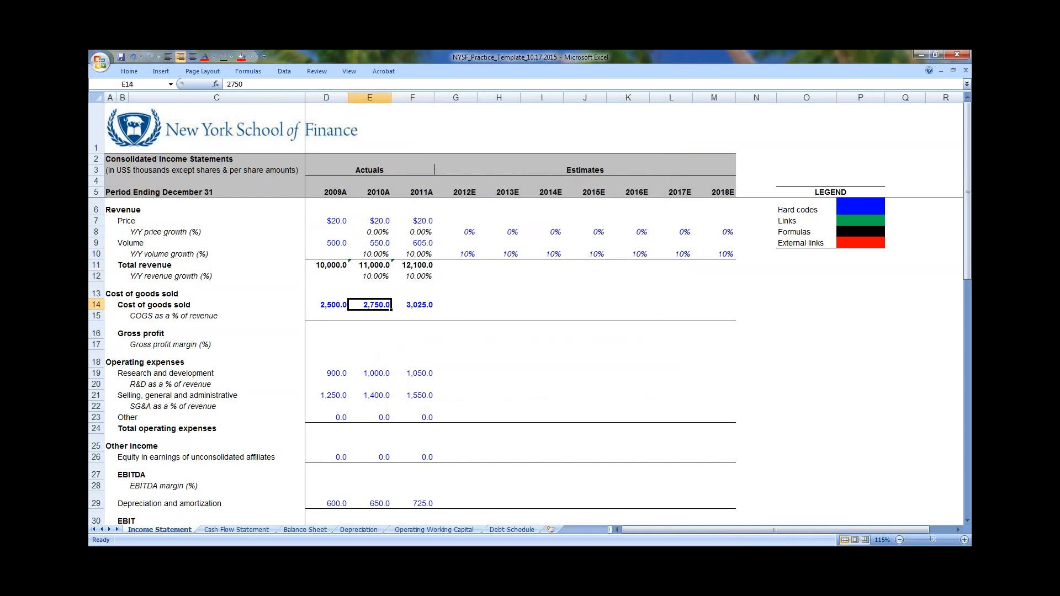
key(Down)
key(Left)
text(=)
key(Up)
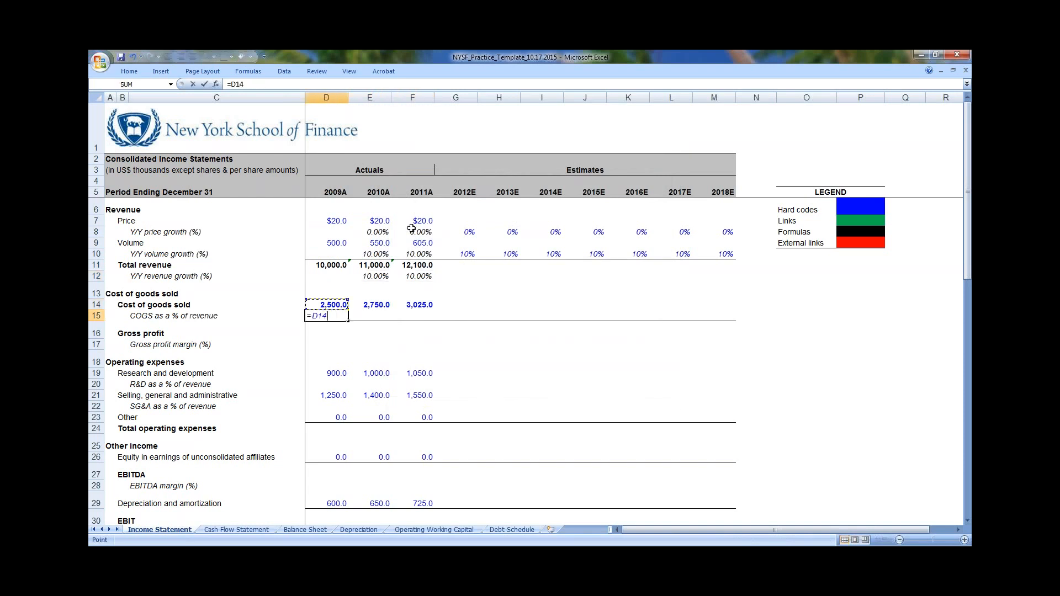
text(/)
key(Up)
key(Up)
key(Up)
key(Return)
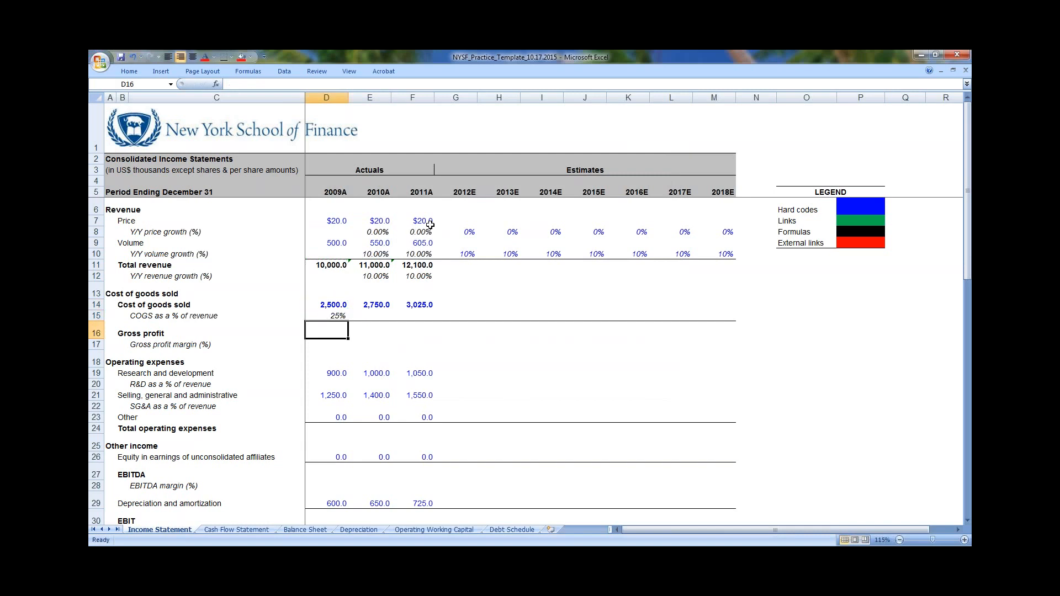
Format D15 as a percentage with two decimal places and fill the COGS ratio across to 2010A and 2011A
key(Up)
key(ctrl+1)
text(2)
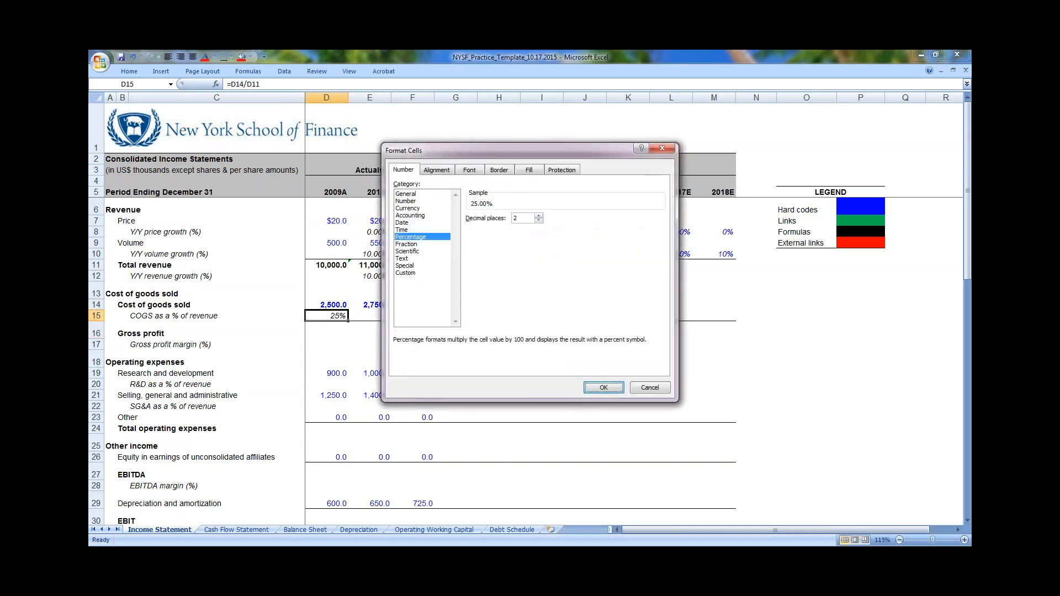
key(Return)
key(shift+Right)
key(shift+Right)
key(ctrl+r)
key(Right)
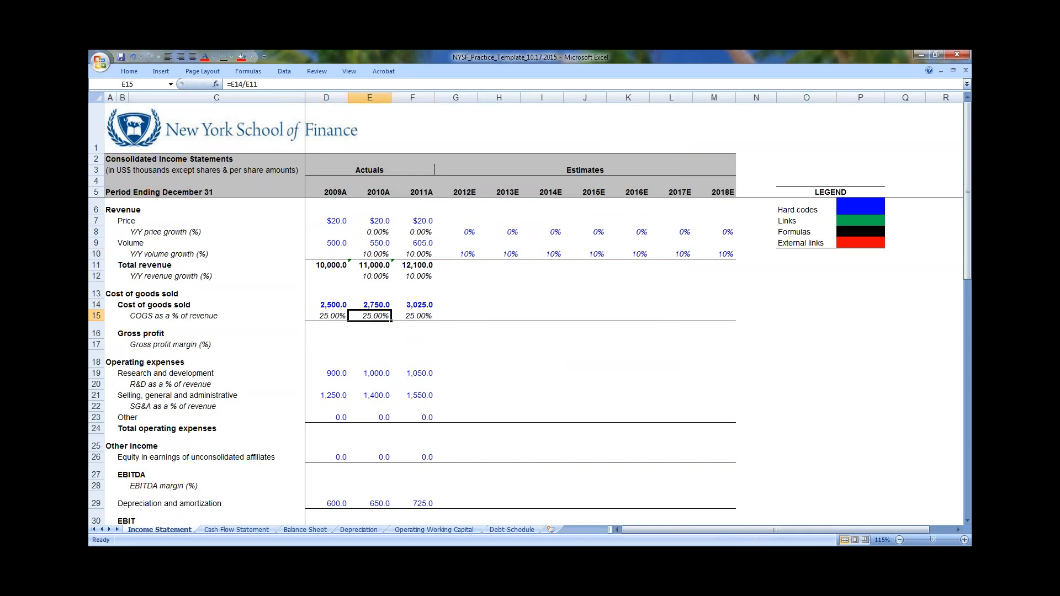
key(Left)
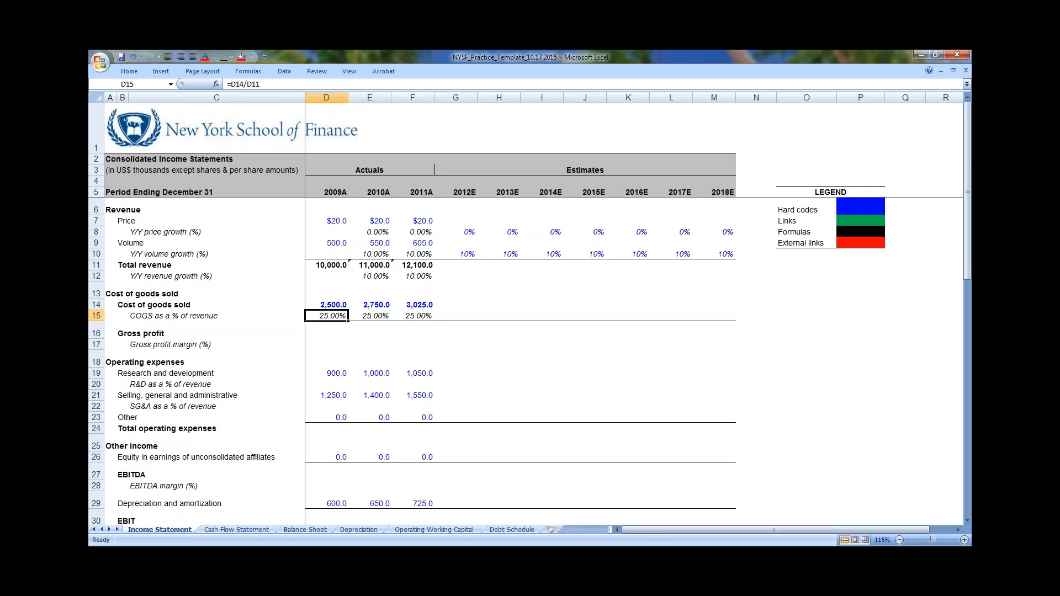
Check which cells the 2009A COGS percentage formula in D15 refers to
key(Left)
key(Right)
key(Up)
key(Down)
key(F2)
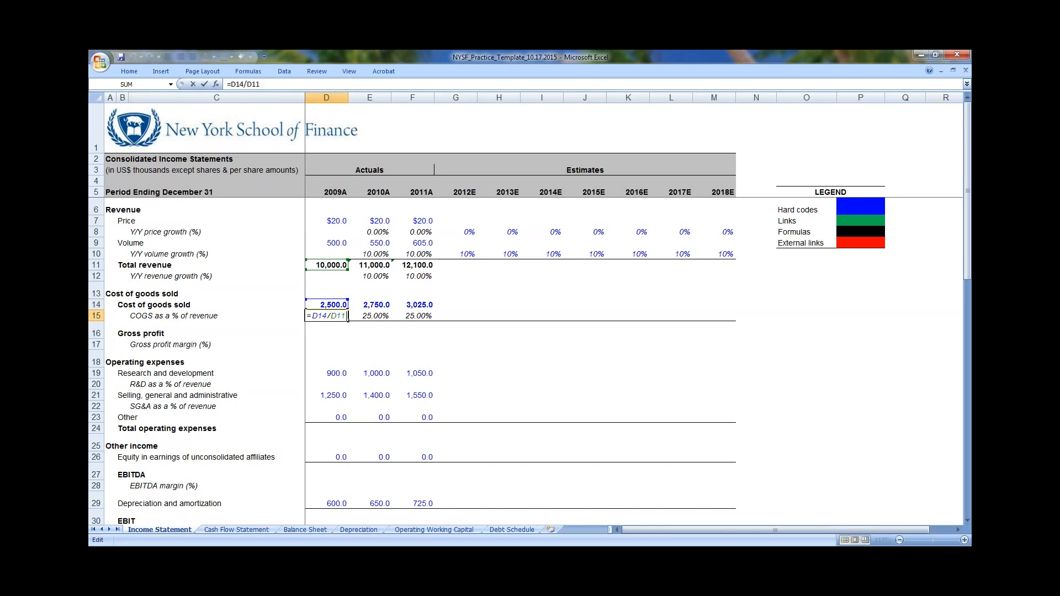
key(Return)
key(Up)
key(F2)
key(Tab)
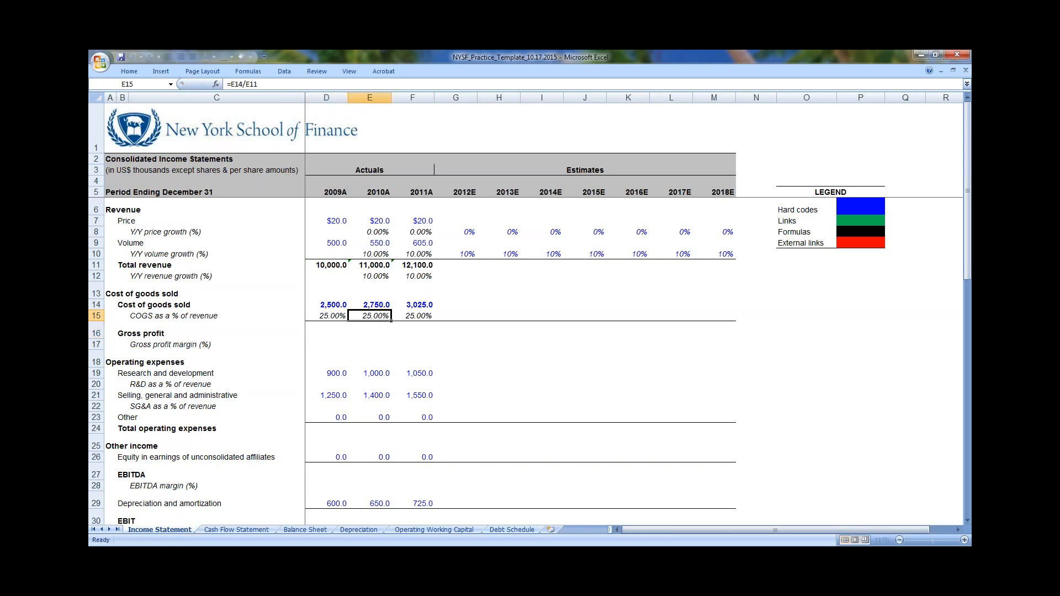
Calculate 2009A gross profit in D16 as total revenue minus cost of goods sold with the formula =D11-D14
key(Return)
text(=)
key(Up)
key(Up)
key(Up)
key(Up)
key(Up)
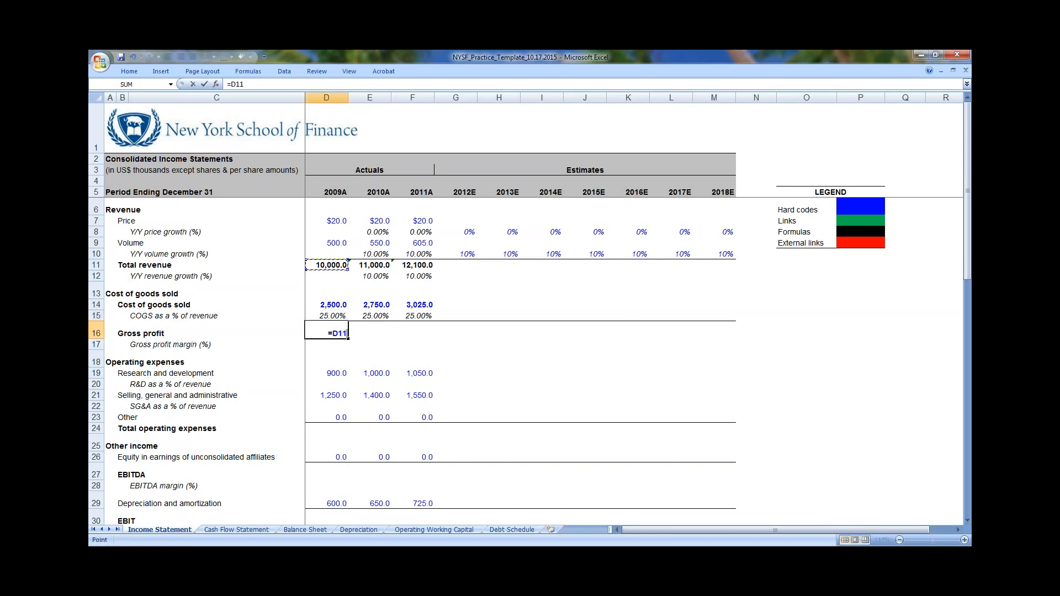
text(-)
key(Up)
key(Up)
key(Return)
key(Up)
key(F2)
key(Return)
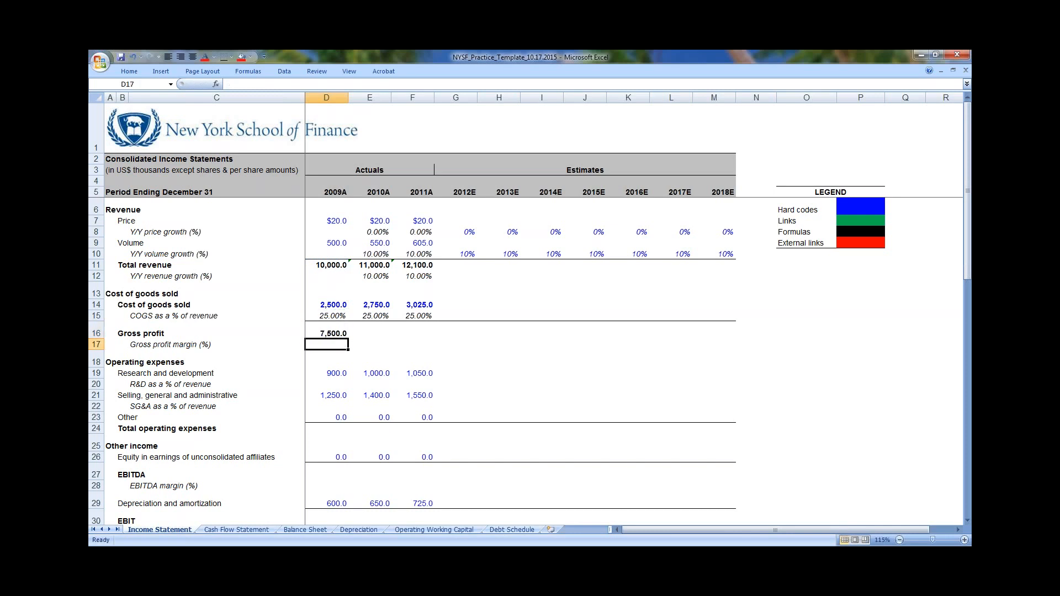
Calculate the 2009A gross profit margin in D17 with the formula =D16/D11
text(=)
key(Up)
text(/)
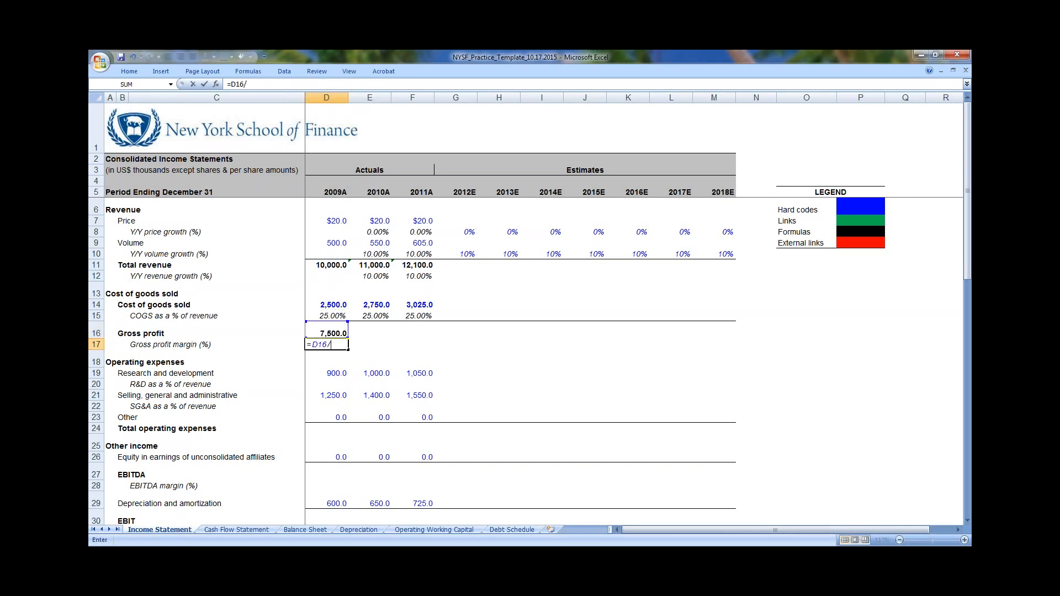
key(Up)
key(Up)
key(Up)
key(Up)
key(Up)
key(Up)
key(Up)
key(Up)
key(Down)
key(Down)
key(Return)
Format the gross profit margin in D17 as a percentage with one decimal place
key(Up)
key(ctrl+1)
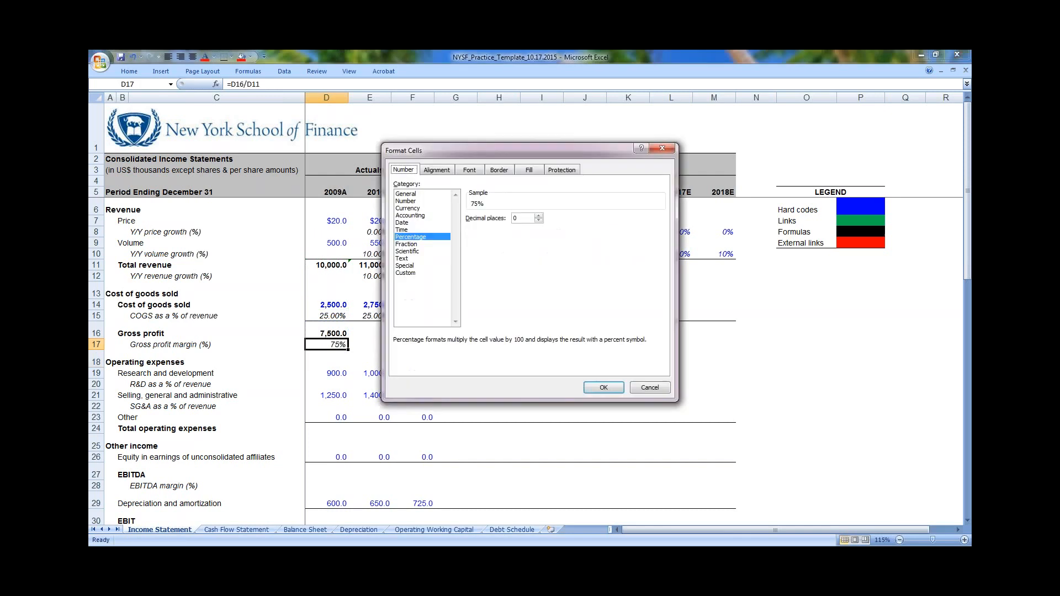
text(1)
key(Return)
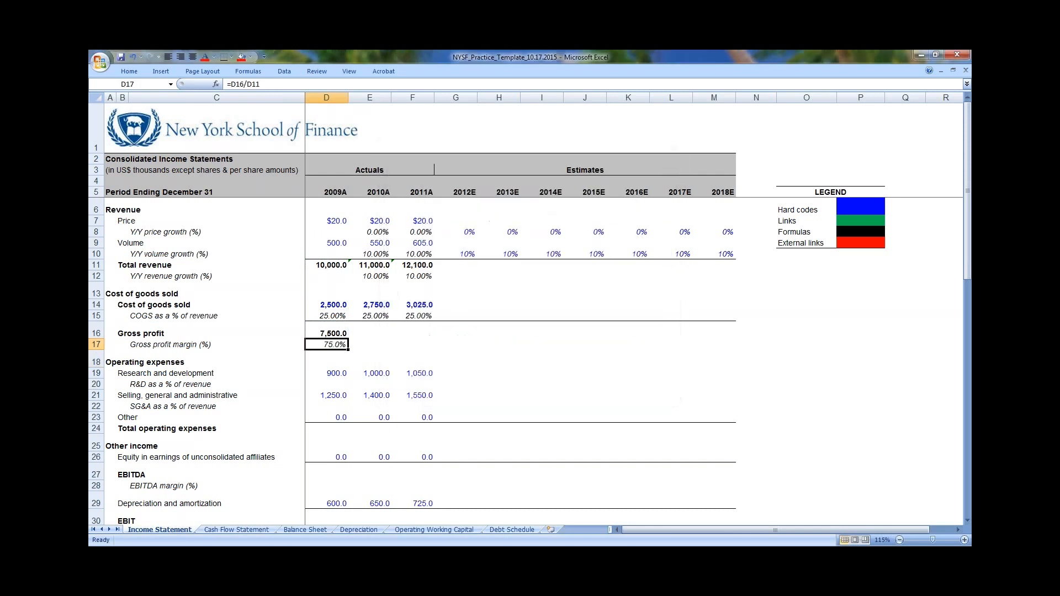
key(Left)
key(Right)
Calculate 2009A R&D as a percentage of revenue in D20 with the formula =D19/D11
key(Down)
key(Down)
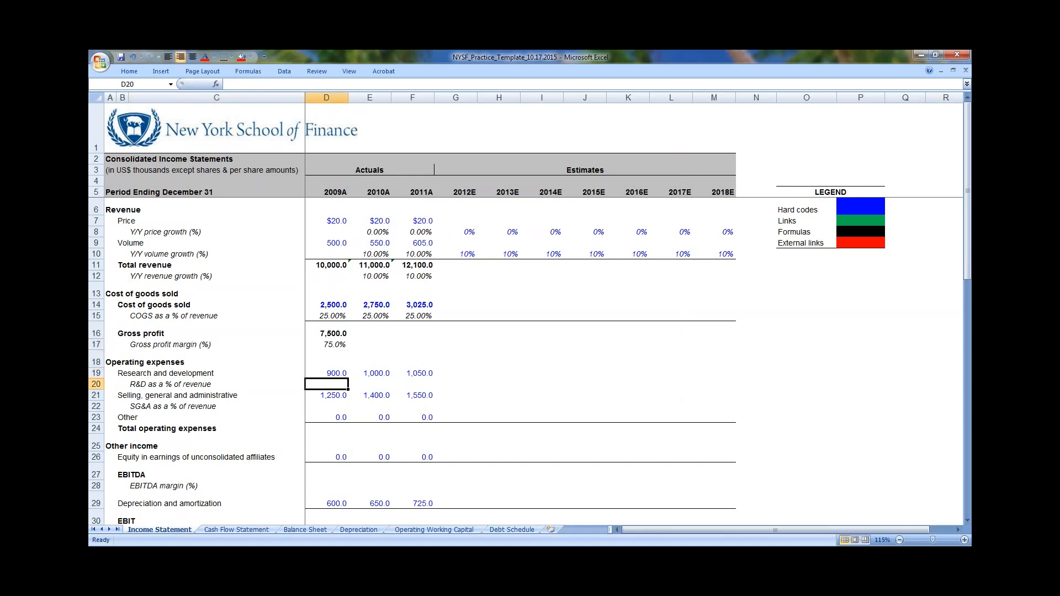
key(Down)
text(=)
key(Up)
text(/)
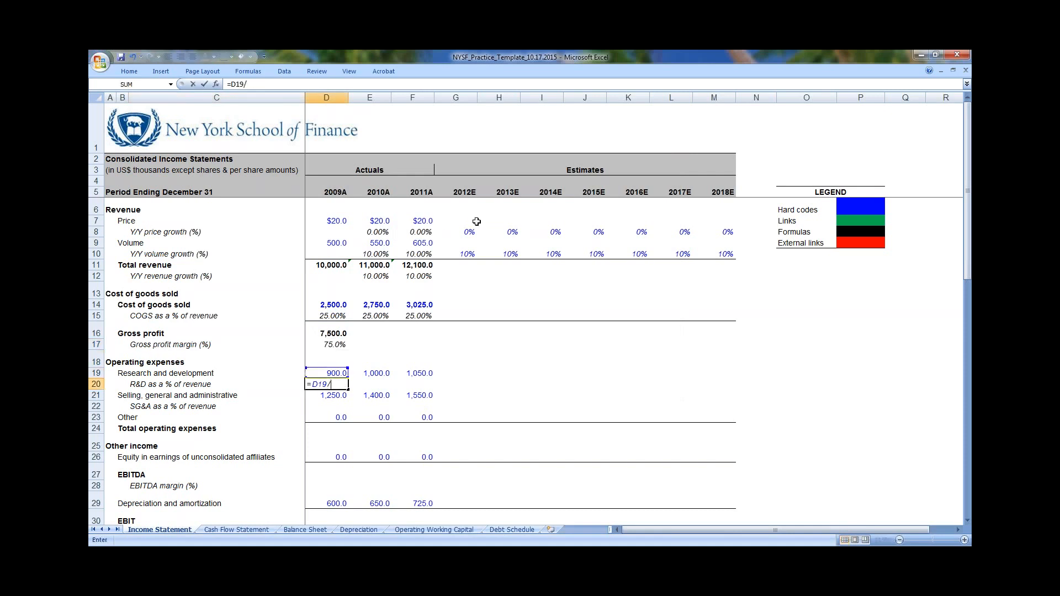
key(Up)
key(Up)
key(Up)
key(Up)
key(Up)
key(Up)
key(Up)
key(Up)
key(Up)
key(Return)
Format the R&D percentage in D20 as a percentage with two decimal places
key(Up)
key(ctrl+1)
key(Tab)
text(2)
key(Return)
Calculate 2009A SG&A as a percentage of revenue in D22 with the formula =D21/D11
key(Down)
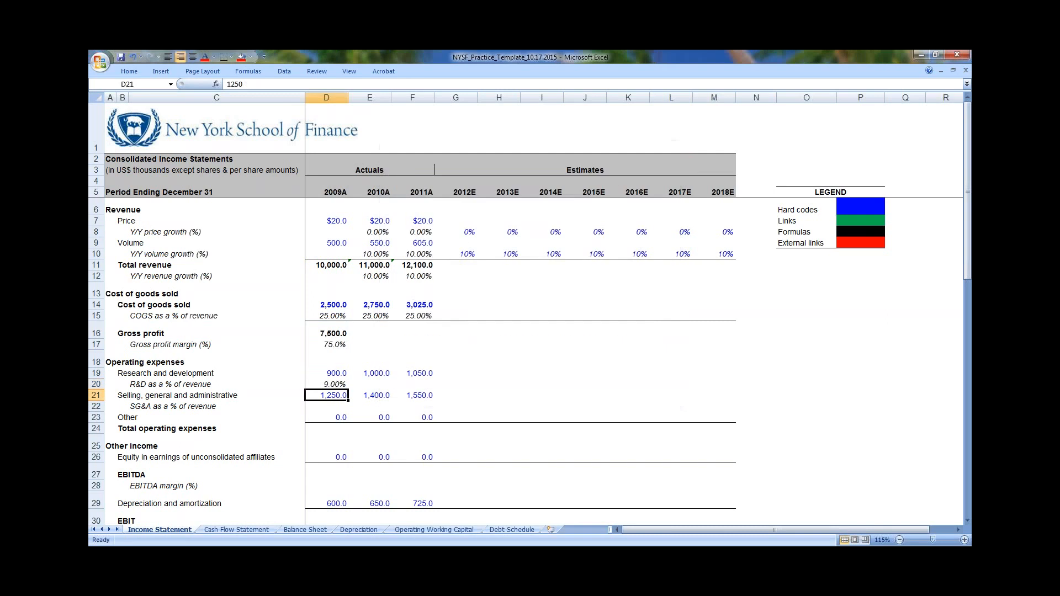
key(Down)
text(=)
key(Up)
text(/)
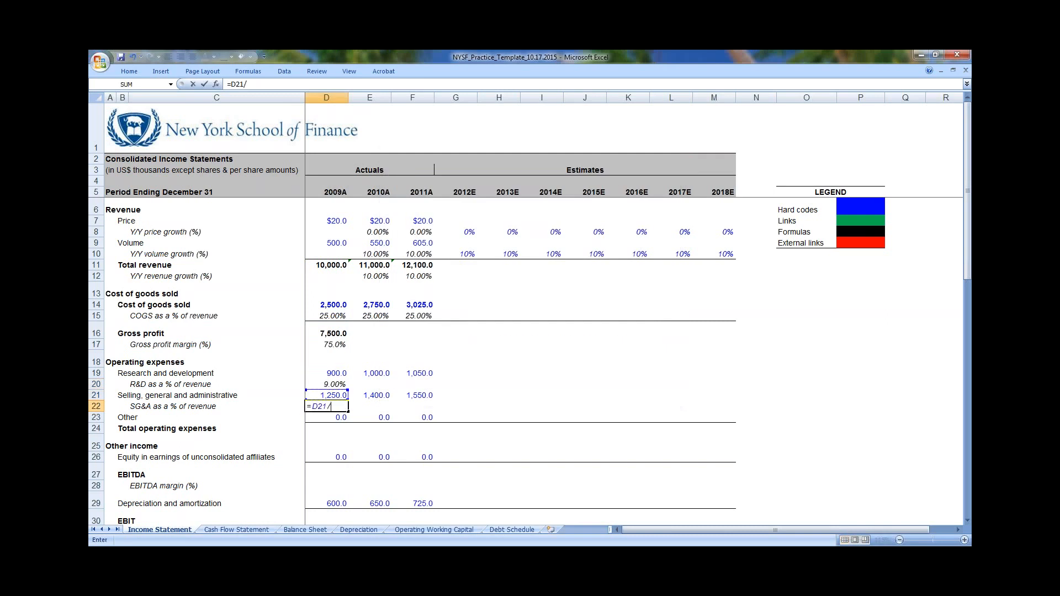
key(Up)
key(Up)
key(Up)
key(Up)
key(Up)
key(Up)
key(Up)
key(Up)
key(Up)
key(Up)
key(Up)
key(ctrl+Return)
Format the SG&A percentage in D22 as a percentage with two decimal places
key(ctrl+1)
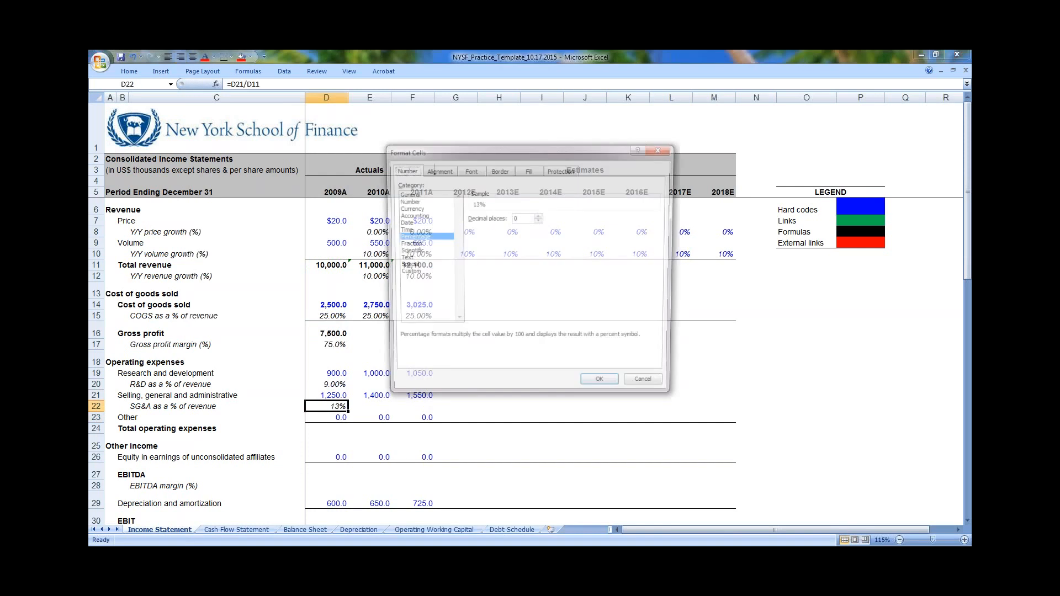
key(Tab)
key(Up)
key(Up)
key(Return)
Calculate 2009A total operating expenses in D24 by adding R&D, SG&A and other with the formula =D19+D21+D23
key(Down)
key(Down)
text(=)
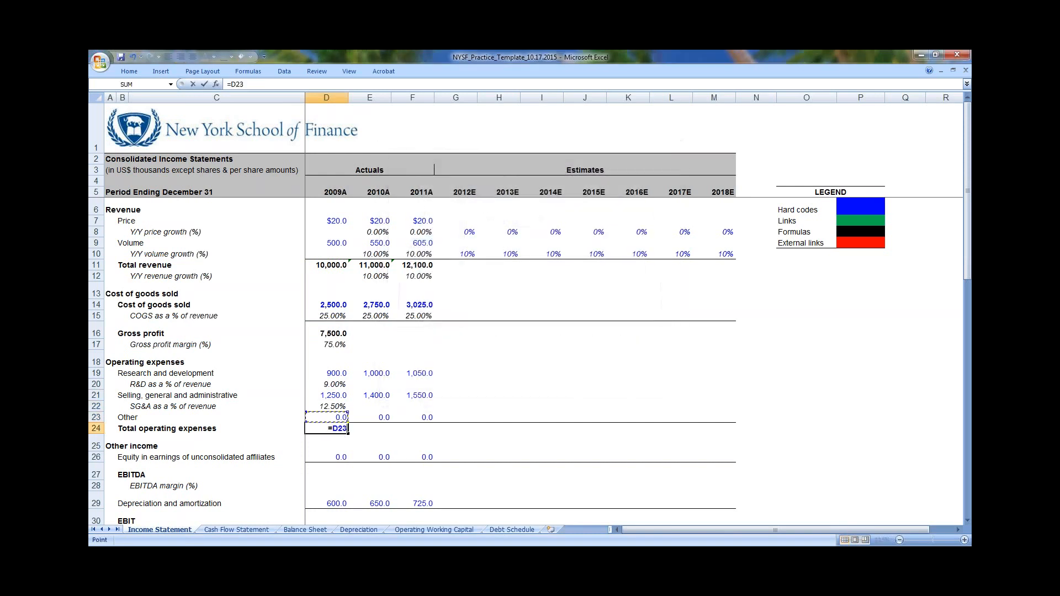
key(Up)
key(Up)
key(Up)
key(Up)
key(Up)
text(+)
key(Up)
key(Up)
key(Up)
text(+)
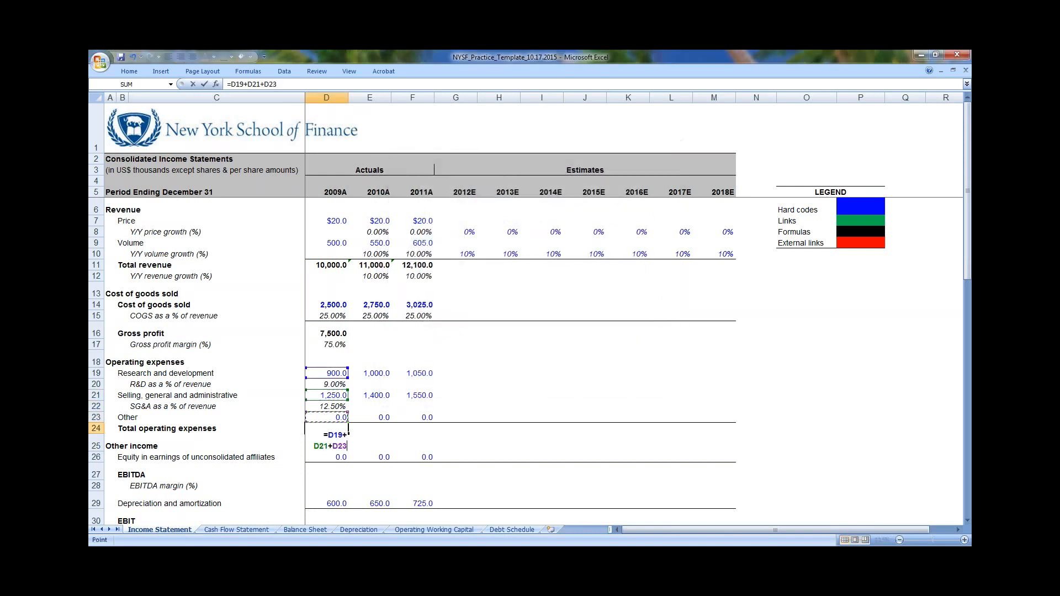
key(Up)
key(Up)
key(ctrl+Return)
key(F2)
key(F2)
key(Down)
key(Return)
Examine the equity in earnings of unconsolidated affiliates line and its 2009A entry in row 26
key(Down)
key(Down)
key(Up)
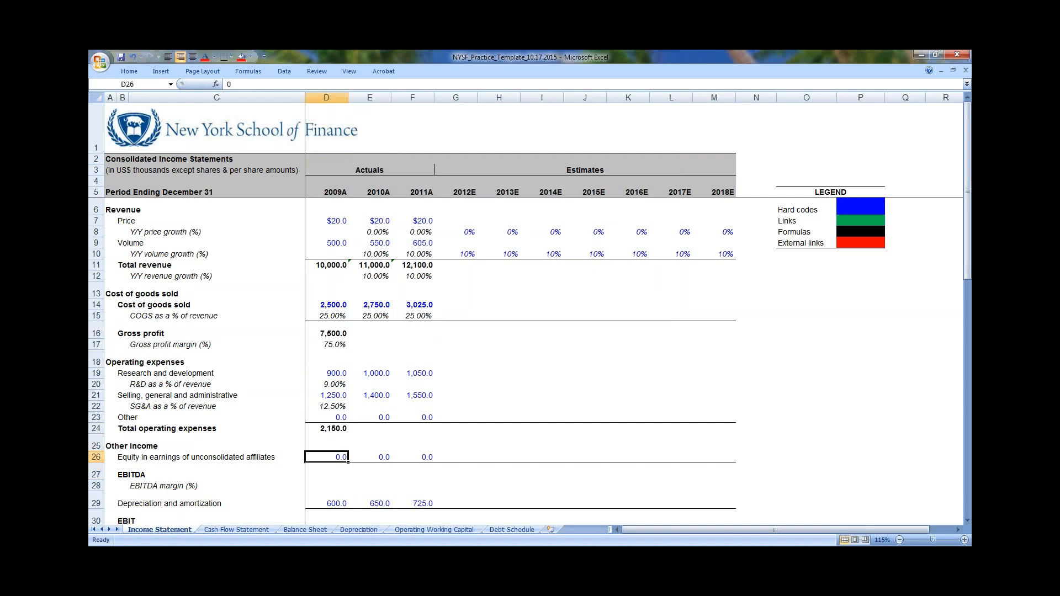
key(Left)
key(Right)
key(Left)
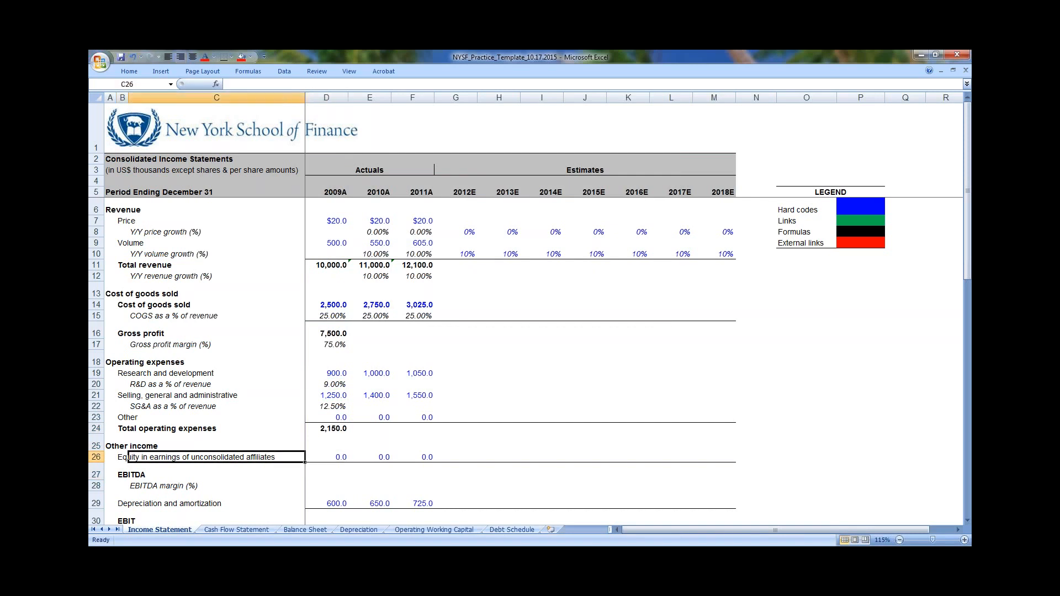
key(Right)
key(Left)
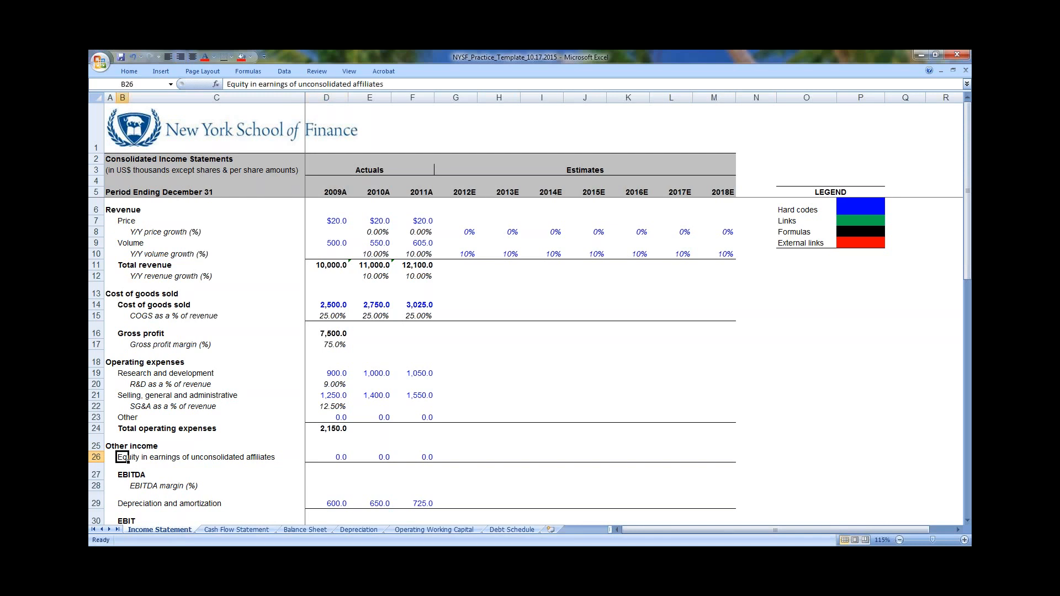
key(Right)
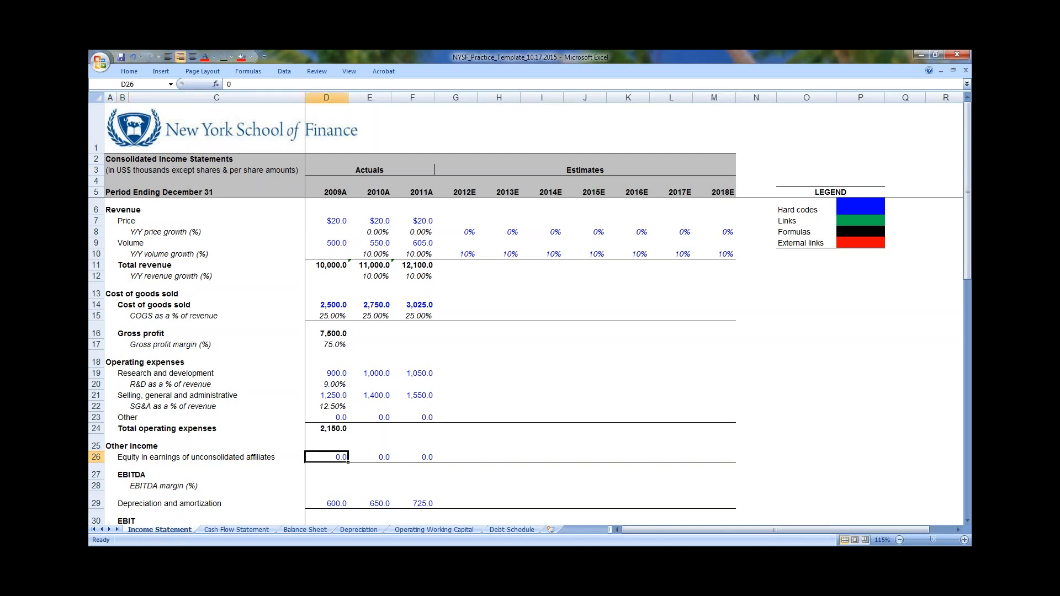
Calculate 2009A EBITDA in D27 as gross profit minus operating expenses plus equity earnings with the formula =D16-D24+D26
key(Down)
text(=)
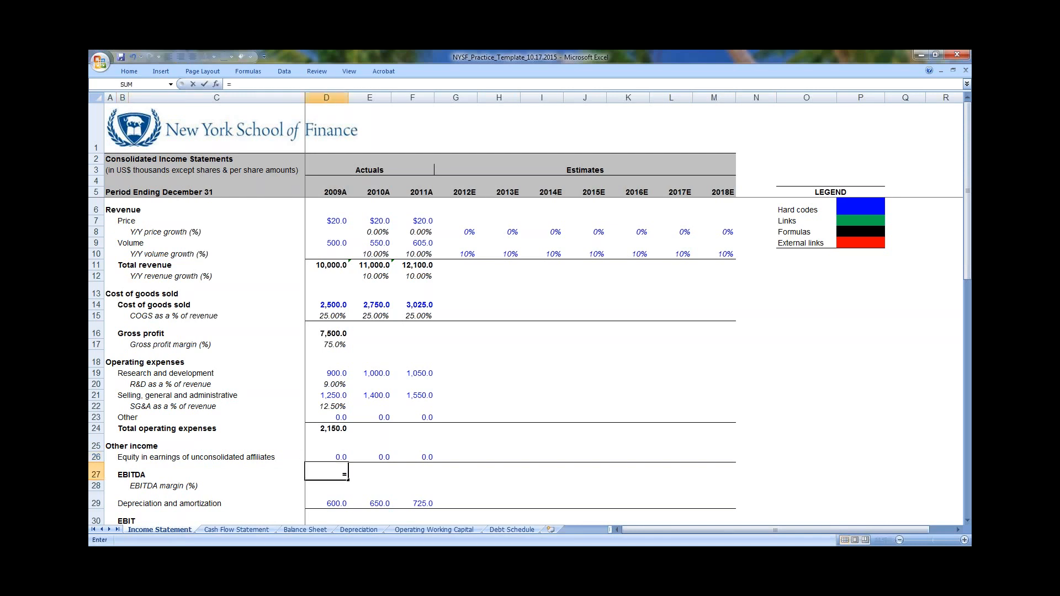
key(Up)
key(Up)
key(Up)
key(Up)
key(Up)
key(Up)
key(Up)
key(Up)
key(Up)
key(Up)
key(Up)
text(-)
key(Up)
key(Up)
key(Up)
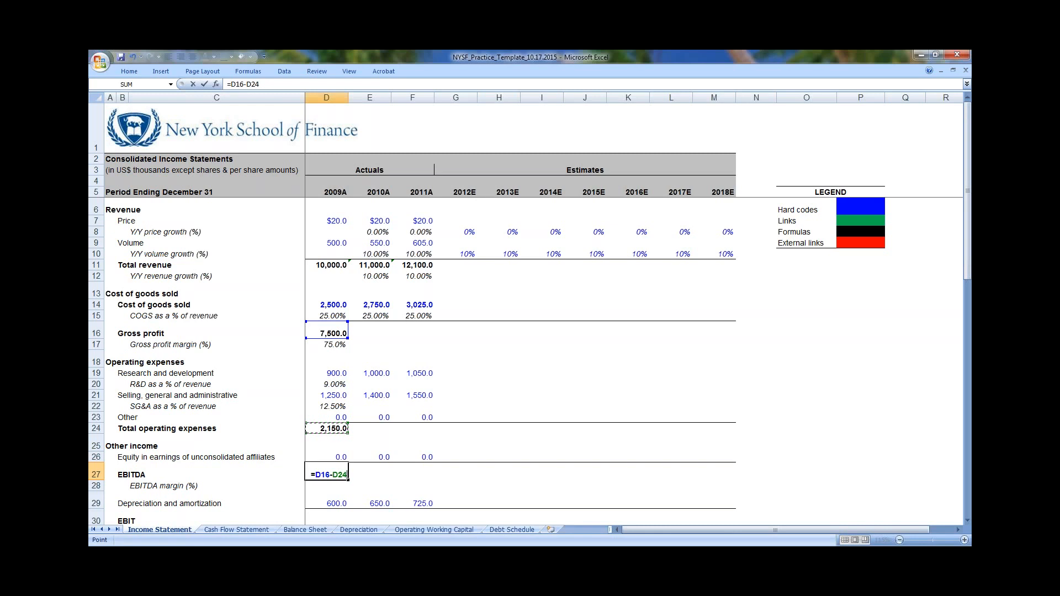
text(+)
key(Down)
key(Down)
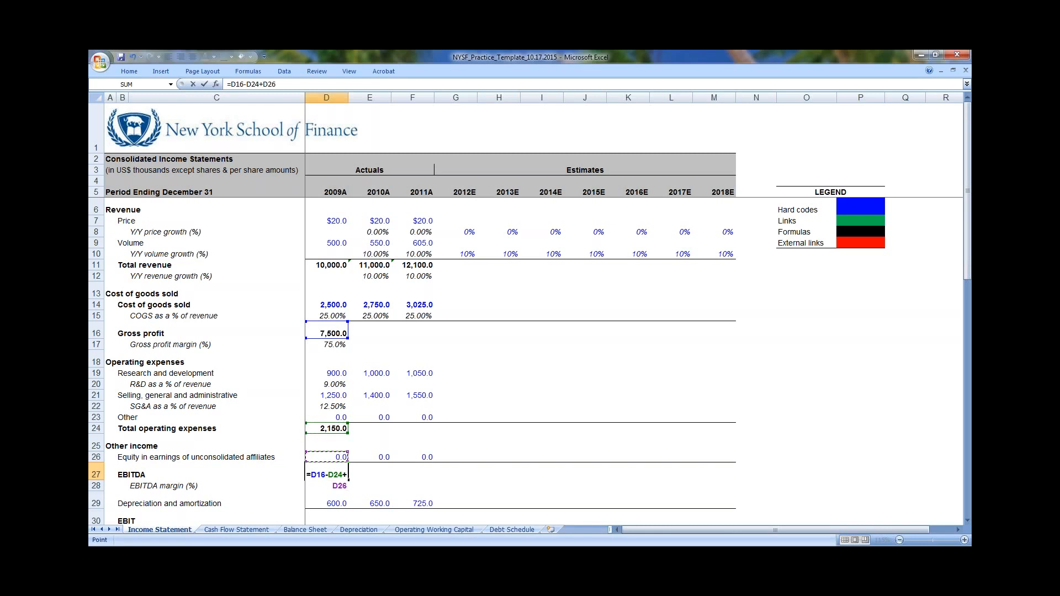
key(F2)
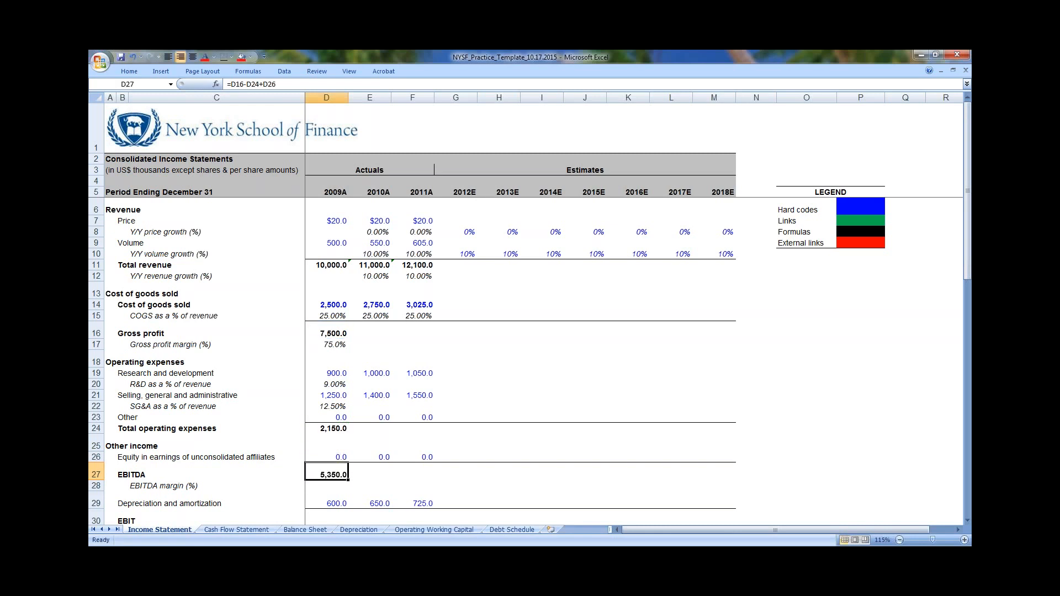
key(ctrl+Return)
Calculate the 2009A EBITDA margin in D28 with the formula =D27/D11
key(Down)
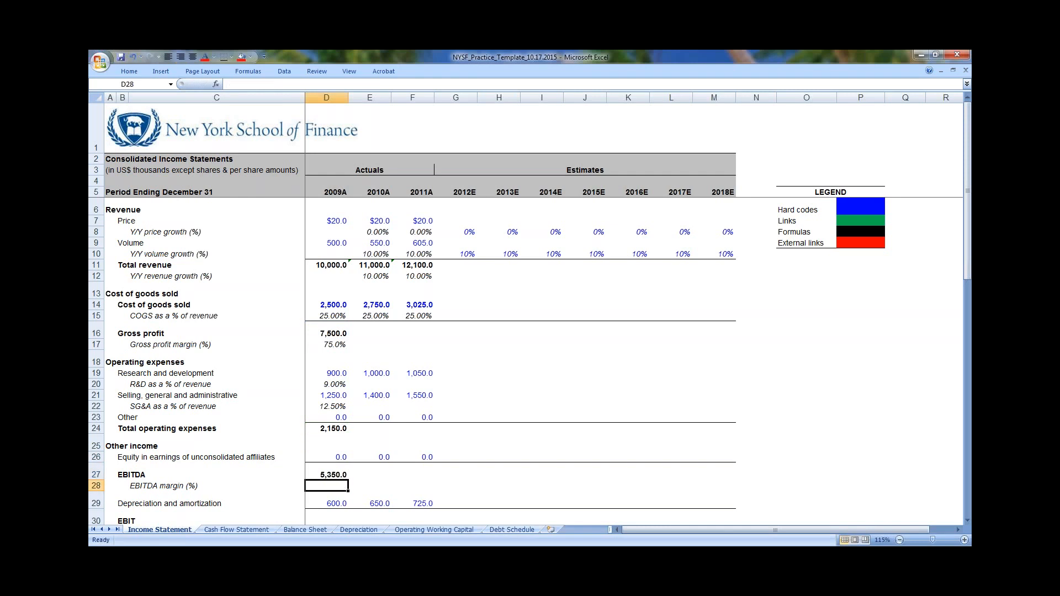
text(=)
key(Up)
text(/)
key(Right)
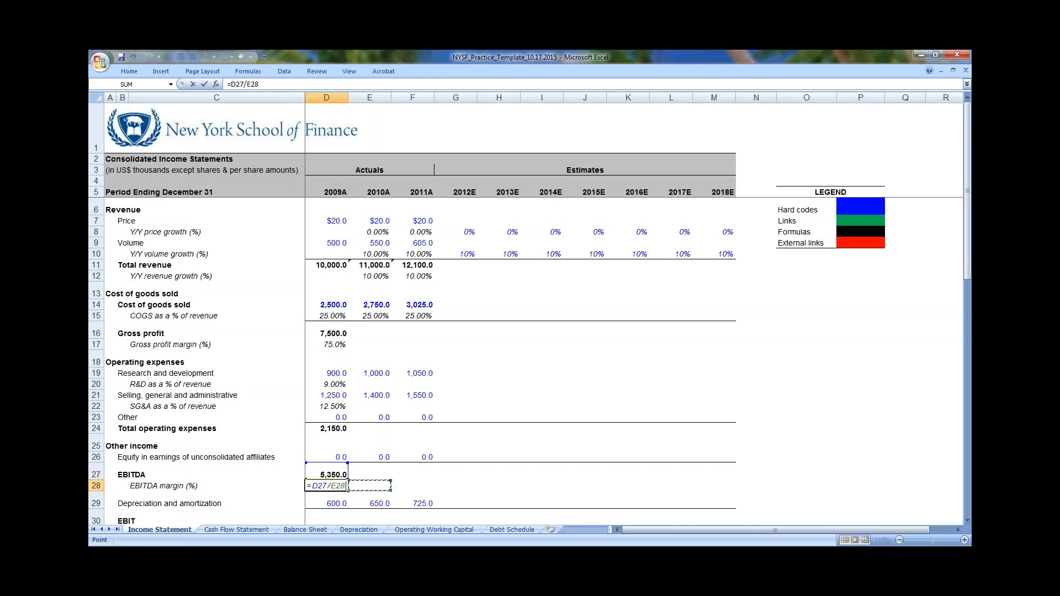
key(Up)
key(Up)
key(Up)
key(Up)
key(Up)
key(Up)
key(Up)
key(Up)
key(Up)
key(Up)
key(Up)
key(Up)
key(Up)
key(Up)
key(Up)
key(Up)
key(Up)
key(Left)
key(Return)
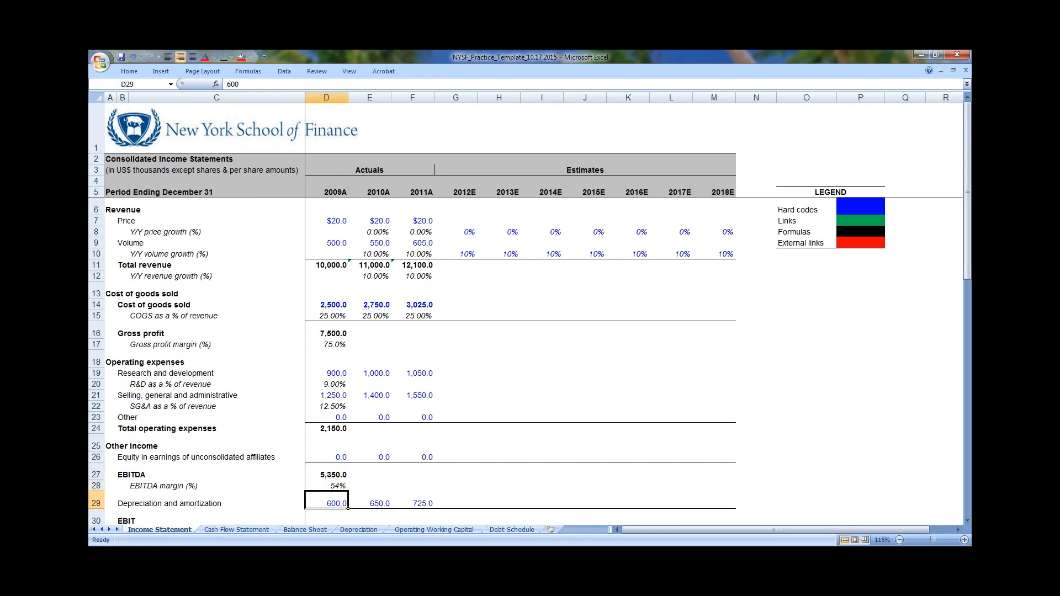
Format the EBITDA margin in D28 as a percentage with one decimal place
key(Up)
key(ctrl+1)
key(Tab)
key(Tab)
key(Up)
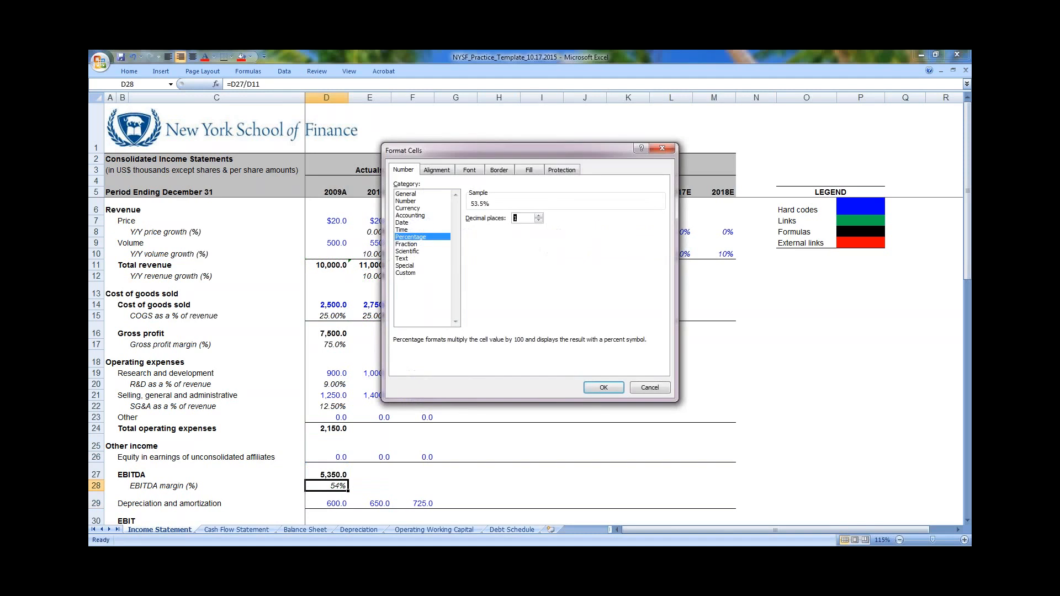
key(Return)
Look over the rows below EBITDA down to income tax expense and check which cells the D28 margin formula refers to
key(Down)
key(Down)
key(Down)
key(Down)
key(Down)
key(Down)
key(Down)
key(Down)
key(Down)
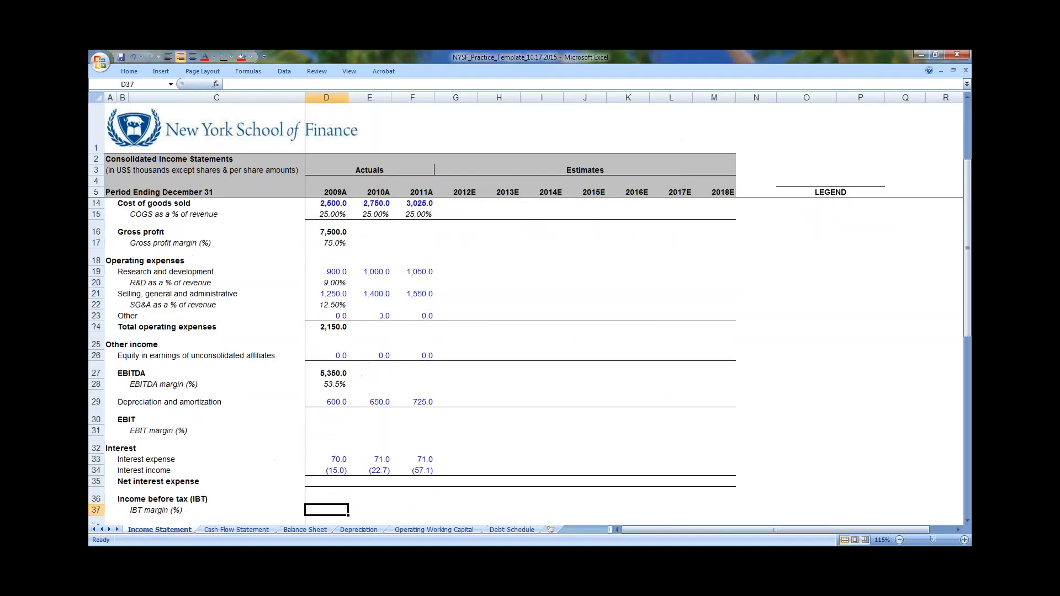
key(Down)
key(Up)
key(Up)
key(Up)
key(Up)
key(Up)
key(Up)
key(Up)
key(Up)
key(Up)
key(Up)
key(F2)
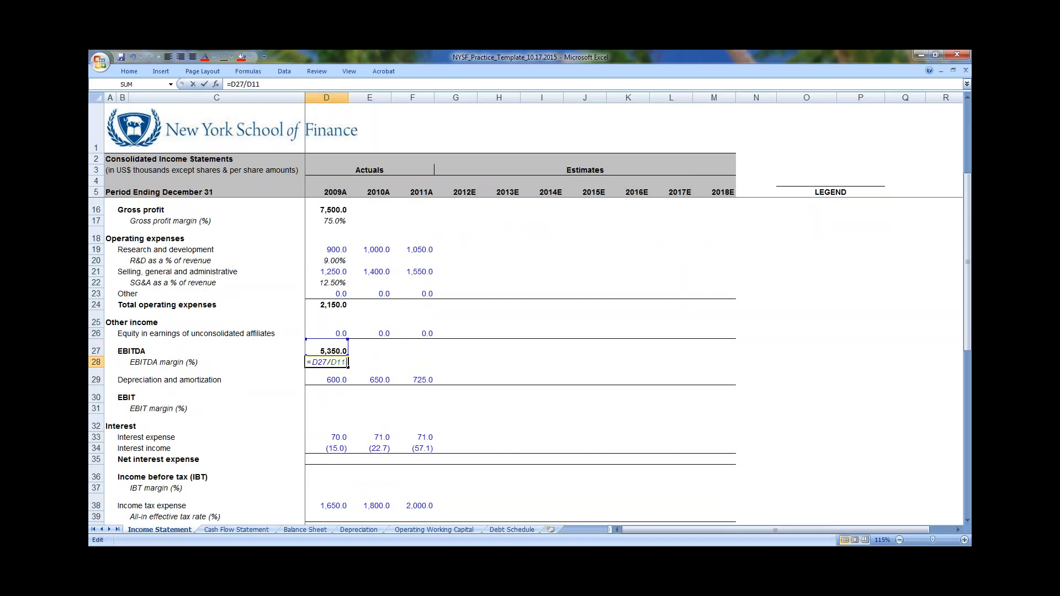
key(Escape)
Calculate 2009A EBIT in D30 as EBITDA minus depreciation and amortization with the formula =D27-D29
scroll(471, 303, up, 1)
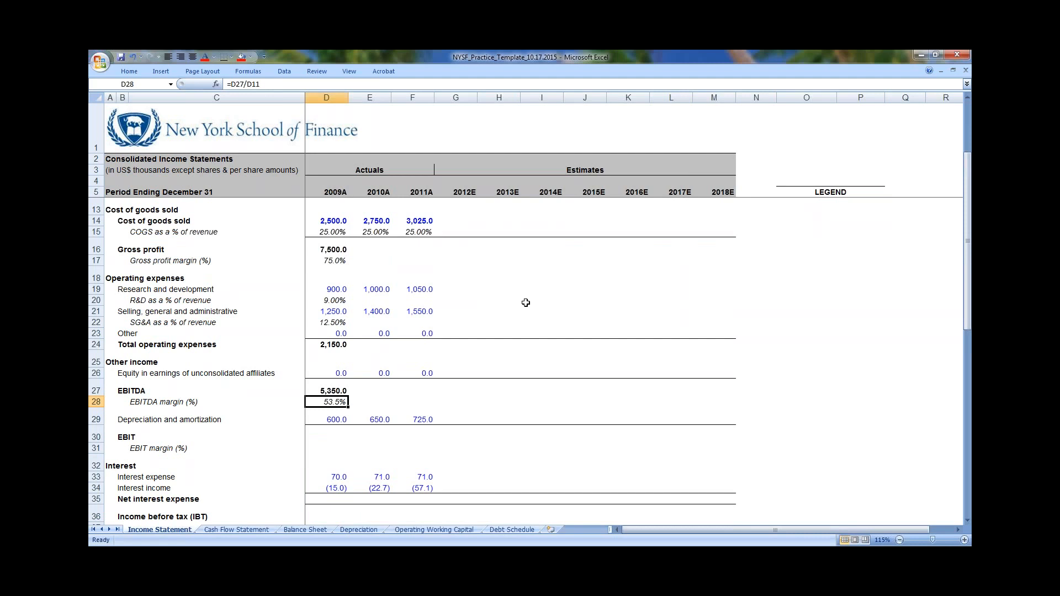
scroll(526, 302, up, 3)
scroll(524, 300, down, 1)
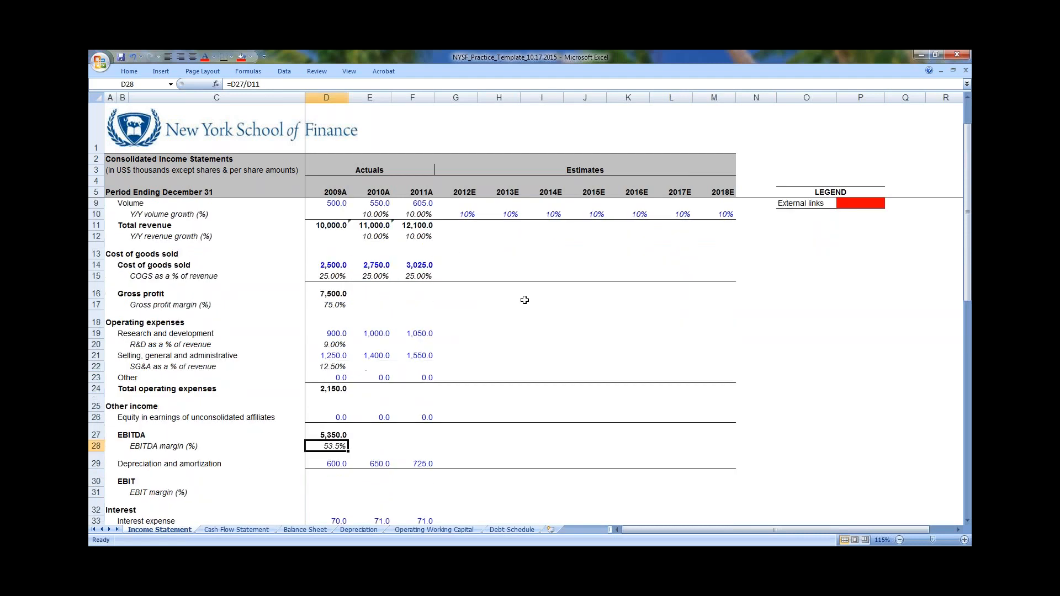
scroll(525, 300, down, 2)
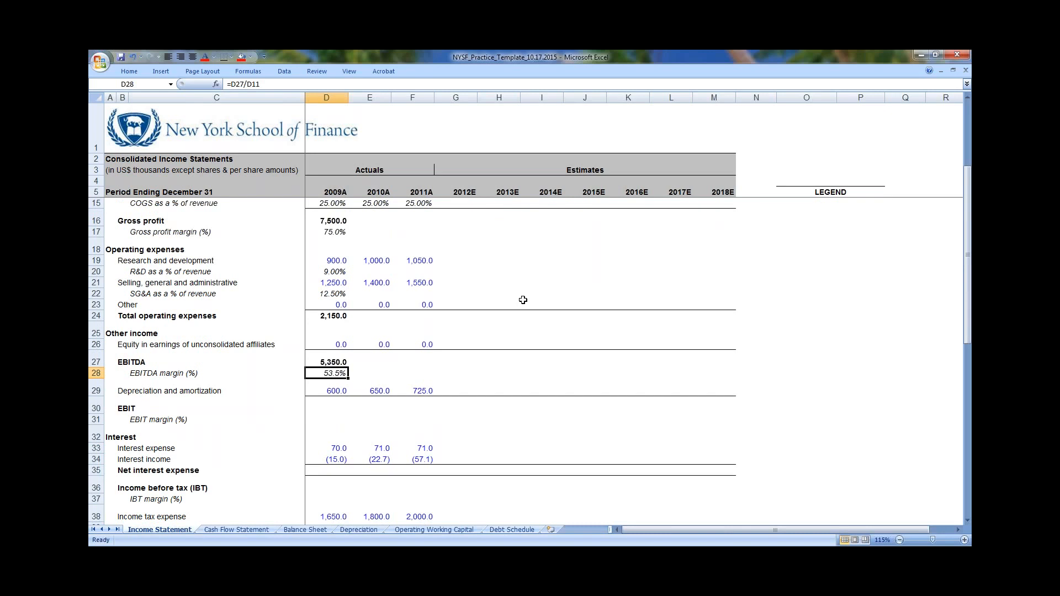
key(Down)
key(Down)
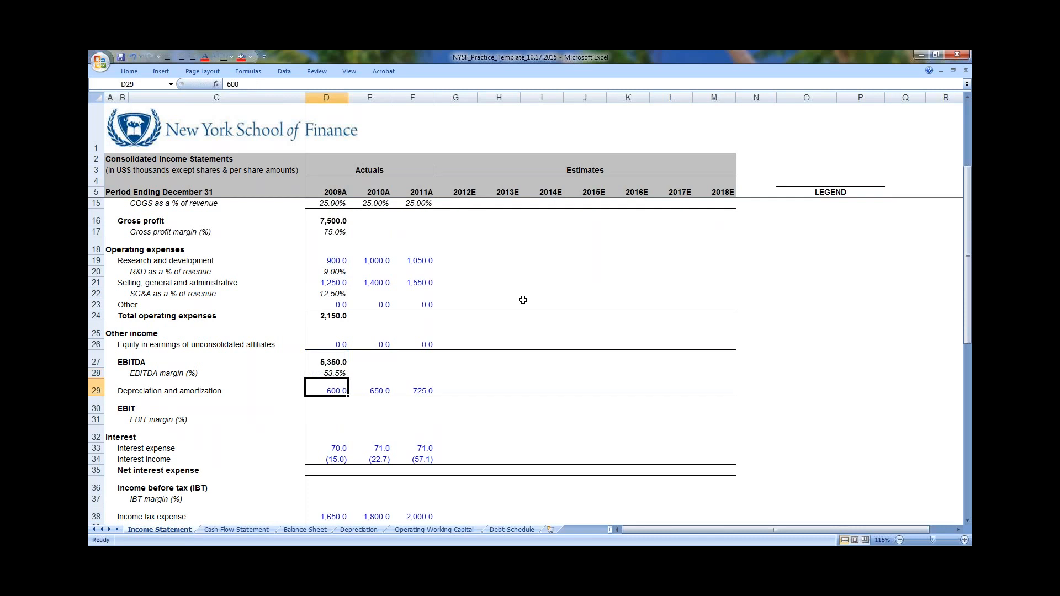
text(=)
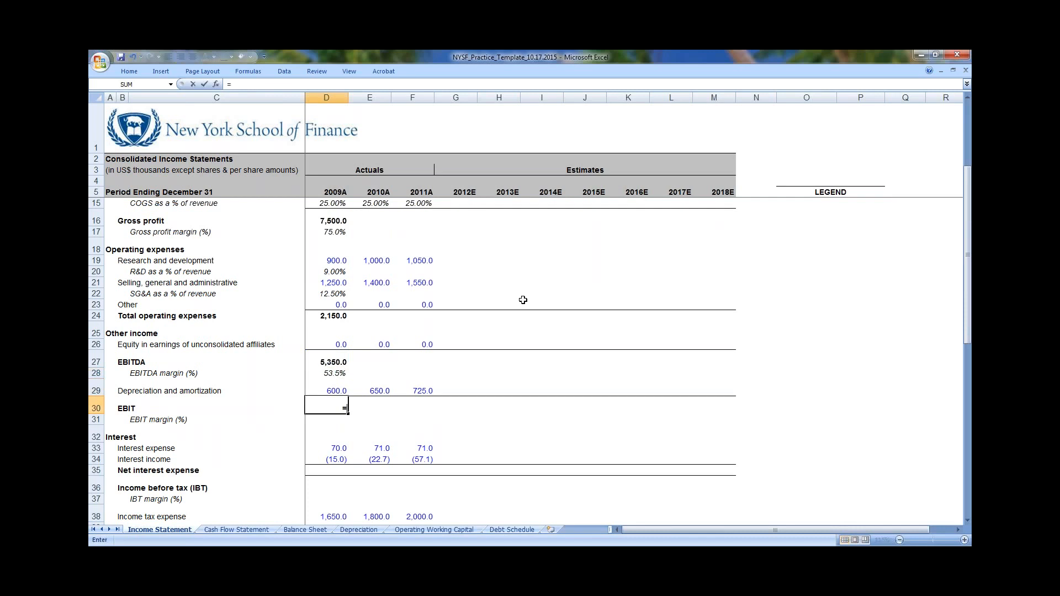
key(Up)
key(Up)
key(Up)
text(-)
key(Up)
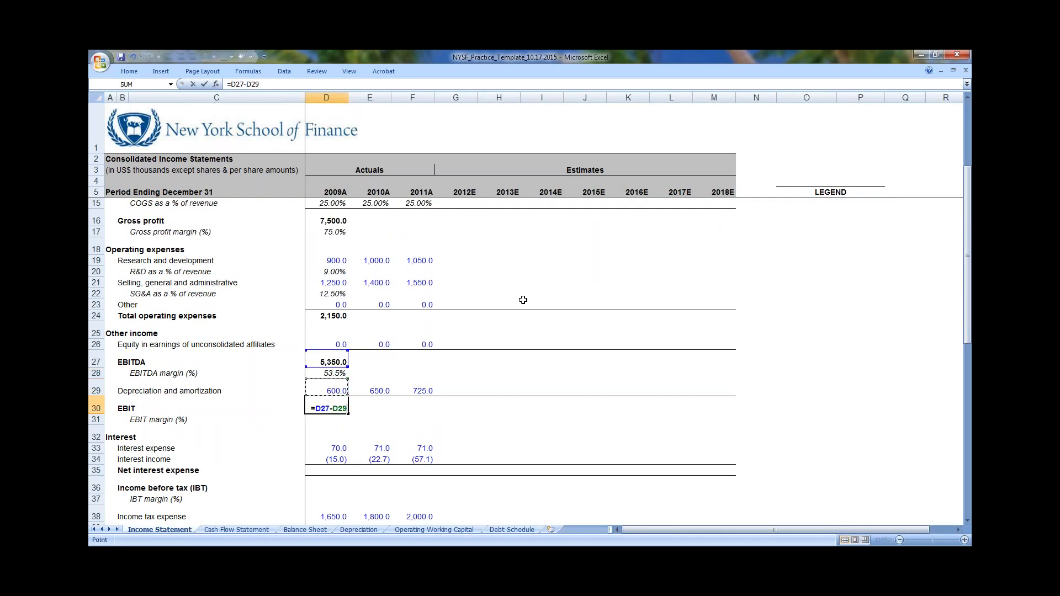
key(Return)
key(Up)
key(F2)
key(Escape)
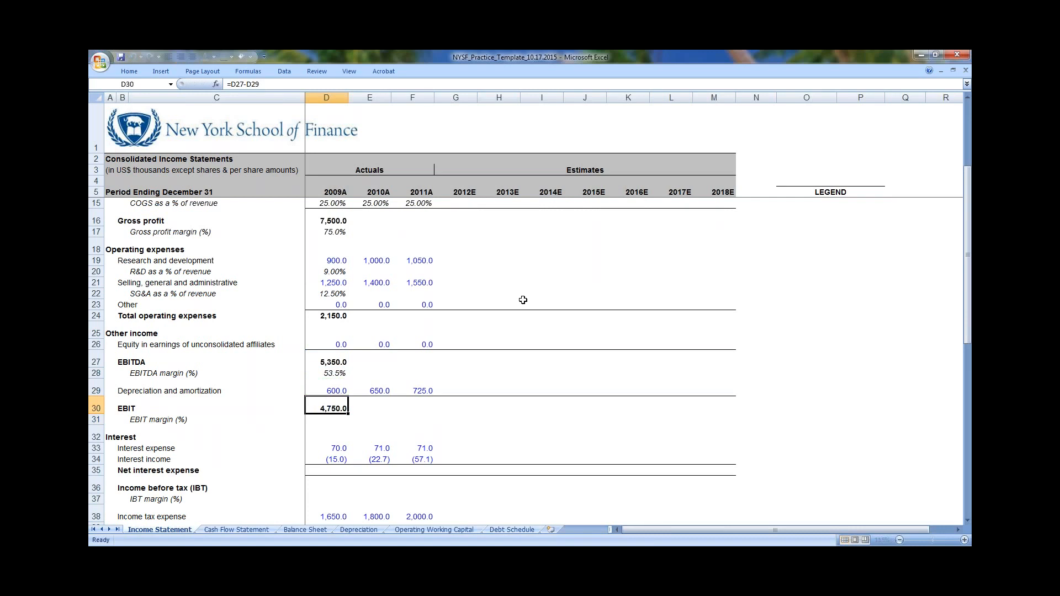
Calculate the 2009A EBIT margin in D31 as EBIT divided by total revenue with the formula =D30/D11
key(Down)
text(=)
key(Up)
text(/)
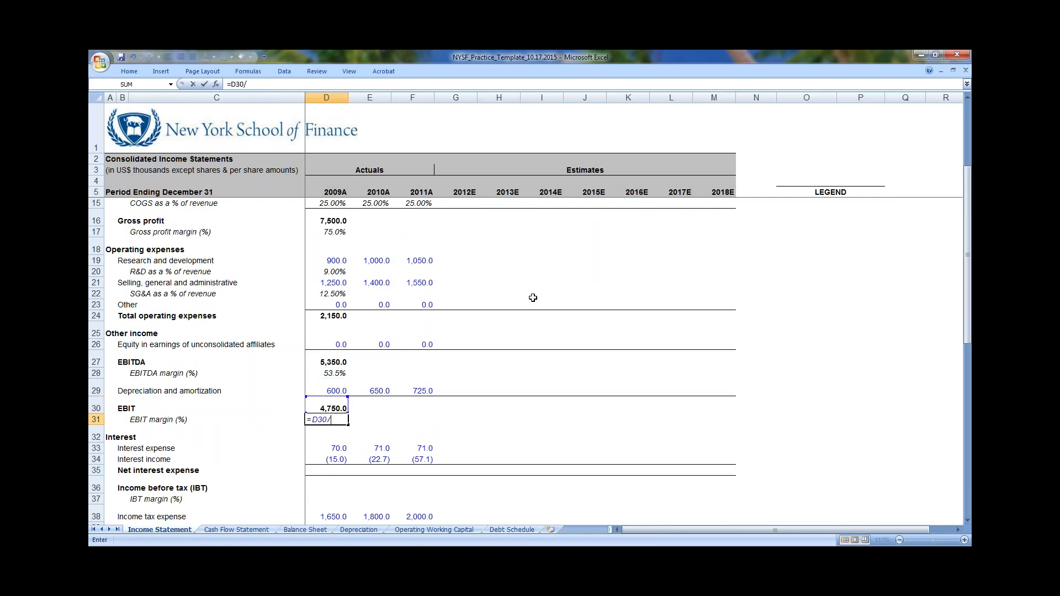
key(Right)
key(Up)
key(Up)
key(Up)
key(Up)
key(Up)
key(Up)
key(Up)
key(Up)
key(Up)
key(Up)
key(Up)
key(Up)
key(Up)
key(Up)
key(Up)
key(Up)
key(Up)
key(Up)
key(Up)
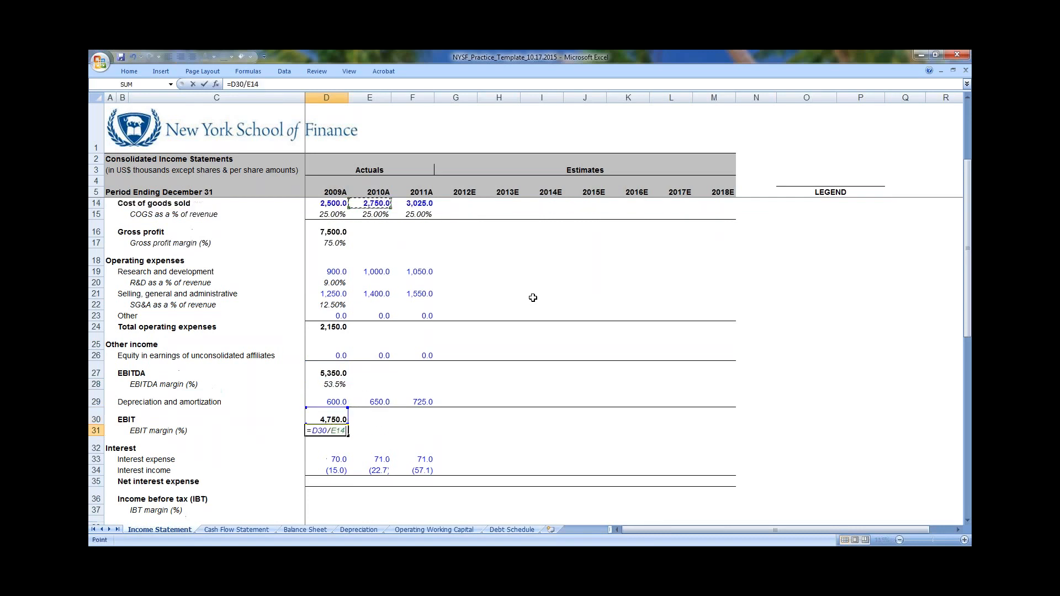
key(Left)
key(Up)
key(Up)
key(Up)
key(Down)
key(Down)
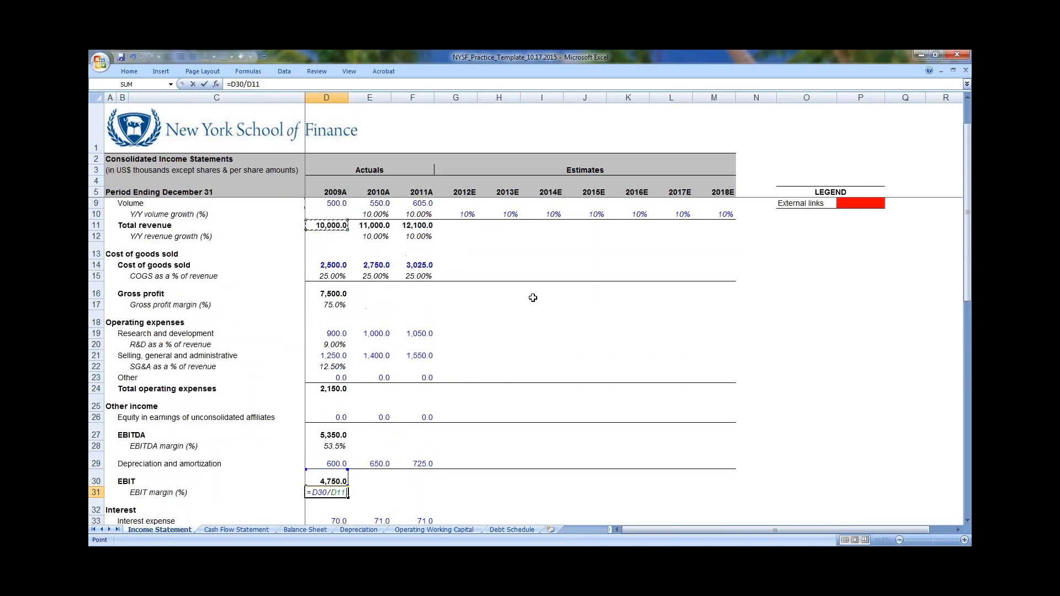
key(Return)
Format the EBIT margin in D31 as a percentage with one decimal place
key(ctrl+1)
key(Up)
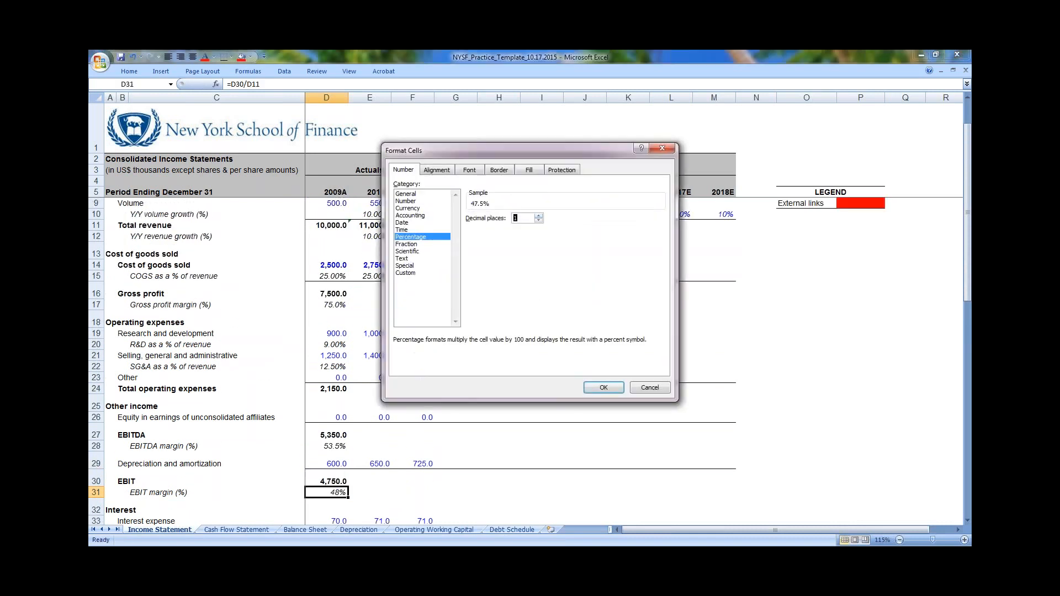
key(Return)
Total 2009A interest expense and interest income as net interest expense in D35 with the formula =SUM(D33:D34)
key(Down)
key(Down)
key(Down)
key(Down)
key(Down)
key(Down)
key(Down)
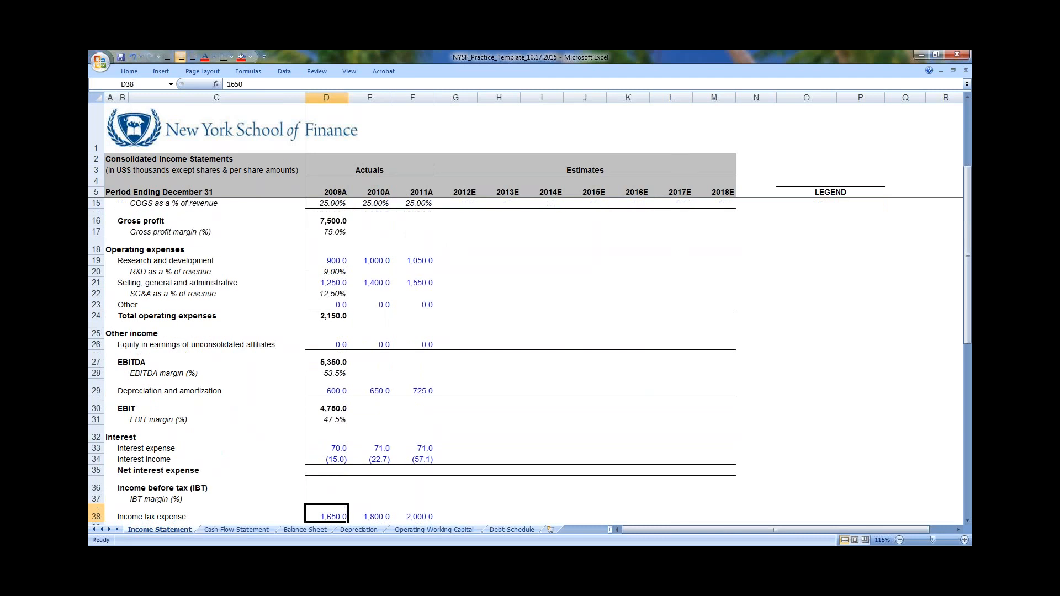
key(Up)
key(Up)
key(Up)
key(Up)
key(Down)
key(alt+equal)
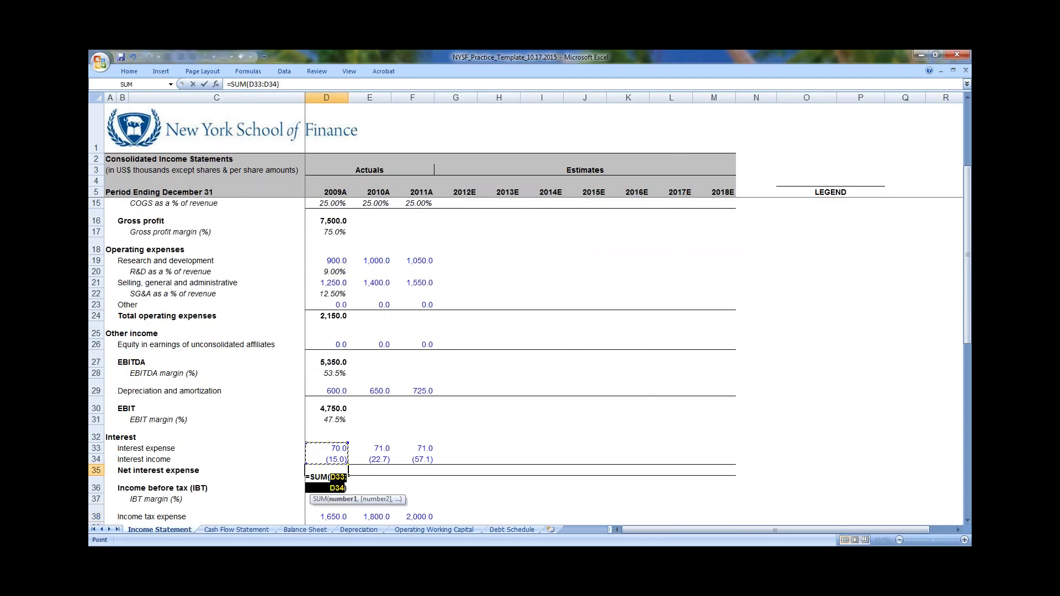
key(Return)
Check how the 2009A interest income value in D34 is entered, including its sign
key(Up)
key(Up)
key(Up)
key(Down)
key(Down)
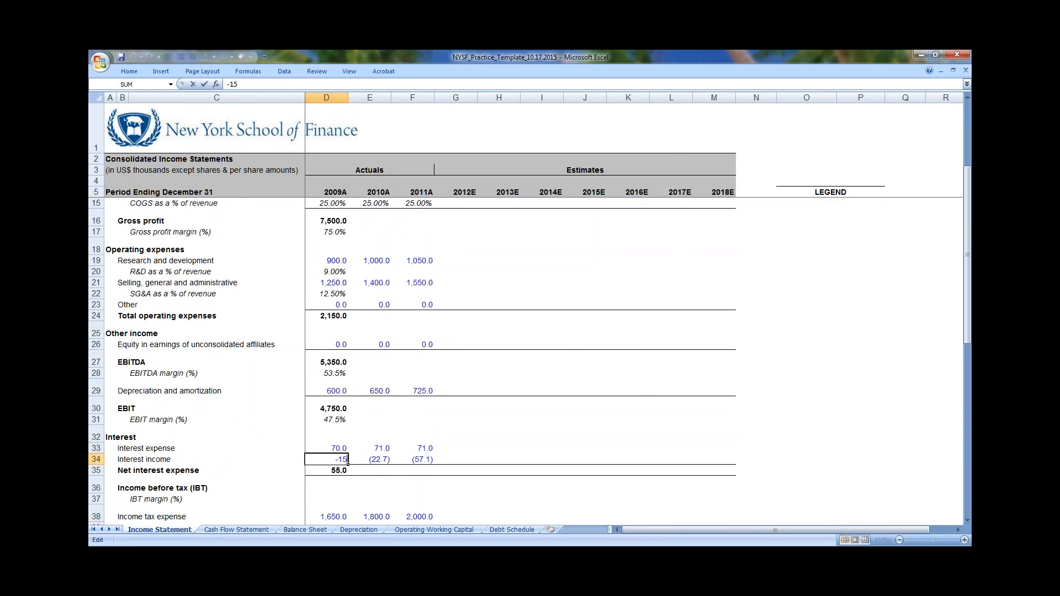
key(F2)
key(Return)
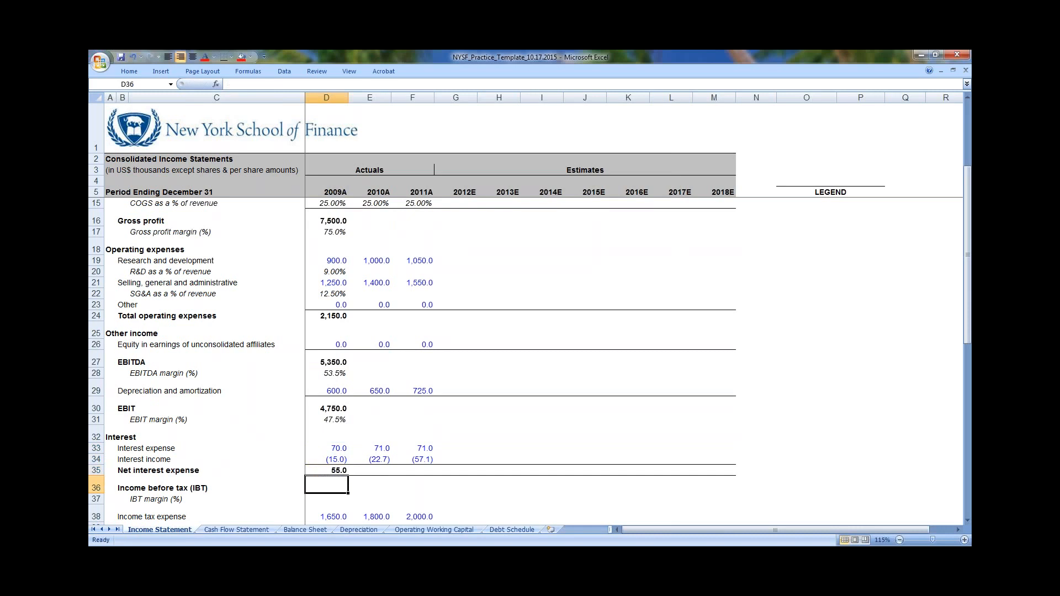
Calculate 2009A income before tax in D36 as EBIT minus net interest expense with the formula =D30-D35
text(=)
key(Up)
key(Up)
key(Up)
key(Up)
key(Up)
key(Up)
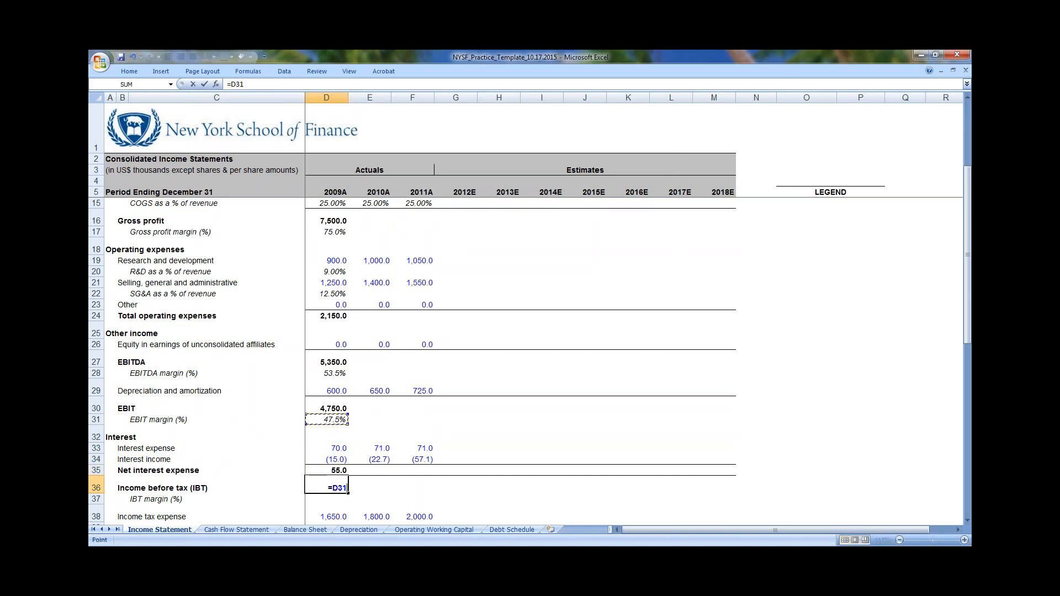
text(-)
key(Up)
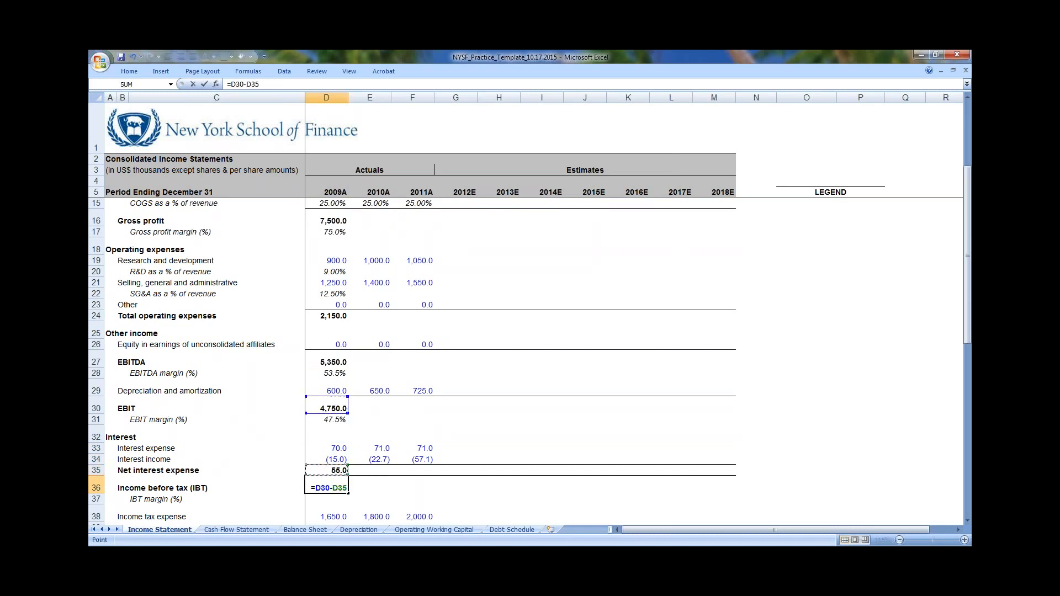
key(Return)
key(Up)
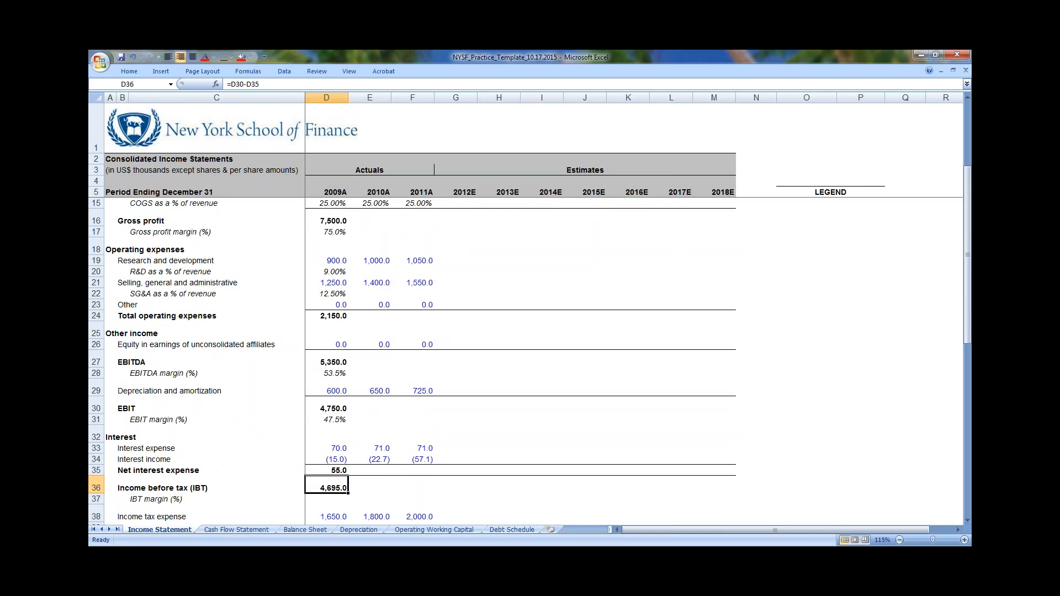
Calculate the 2009A IBT margin in D37 as income before tax divided by total revenue with the formula =D36/D11
key(Down)
text(=)
key(Up)
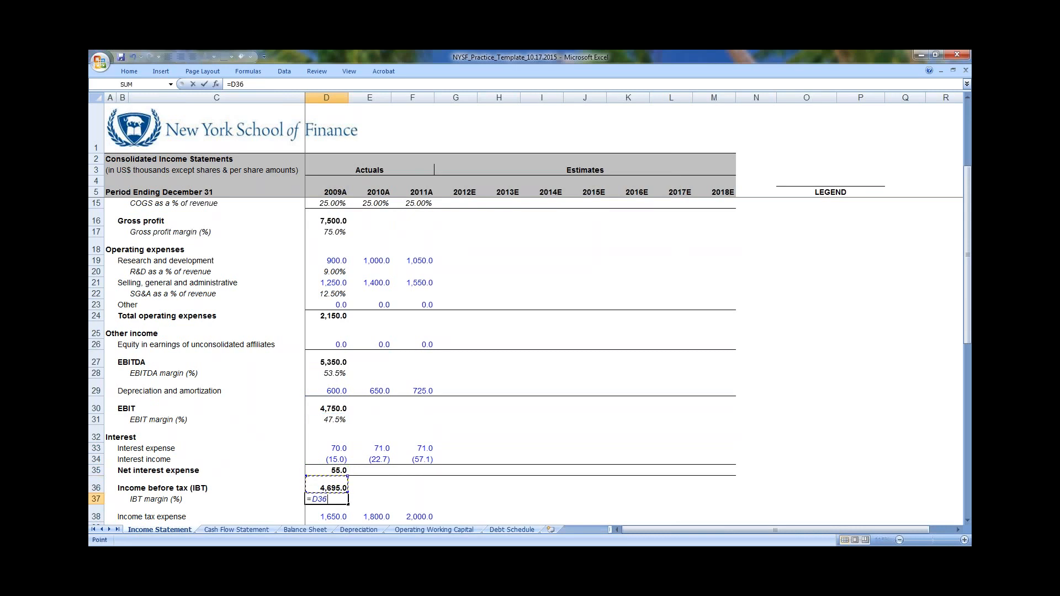
text(/)
key(Right)
key(Up)
key(Up)
key(Up)
key(Up)
key(Up)
key(Up)
key(Up)
key(Up)
key(Up)
key(Up)
key(Up)
key(Up)
key(Up)
key(Up)
key(Up)
key(Up)
key(Up)
key(Up)
key(Up)
key(Up)
key(Up)
key(Up)
key(Up)
key(Up)
key(Up)
key(Up)
key(Up)
key(Up)
key(Up)
key(Up)
key(Up)
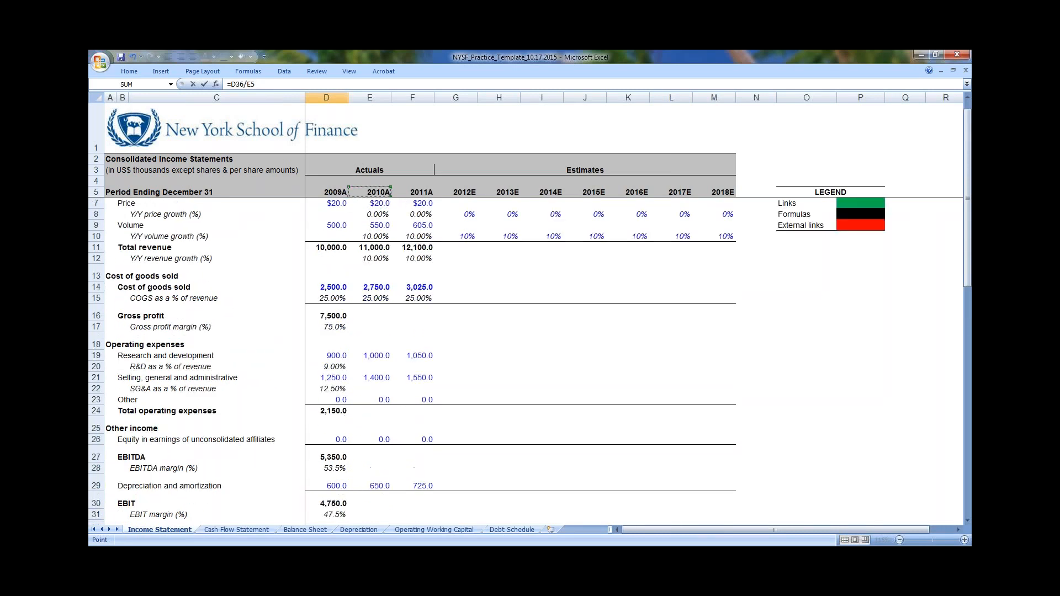
key(Down)
key(Down)
key(Left)
key(Down)
key(Down)
key(Down)
key(Return)
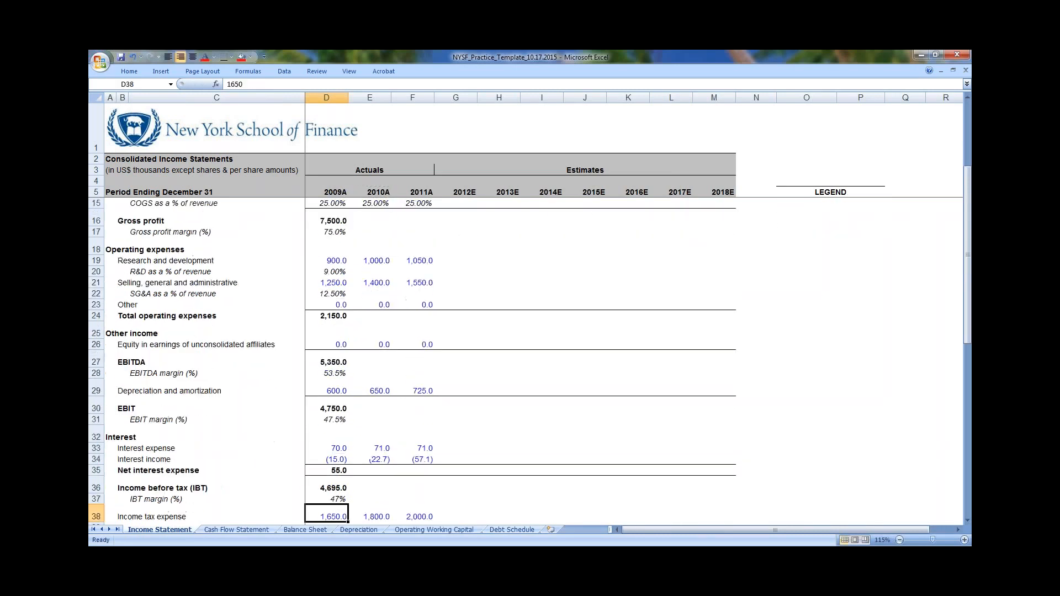
Format the IBT margin in D37 as a percentage with one decimal place
key(Up)
key(ctrl+1)
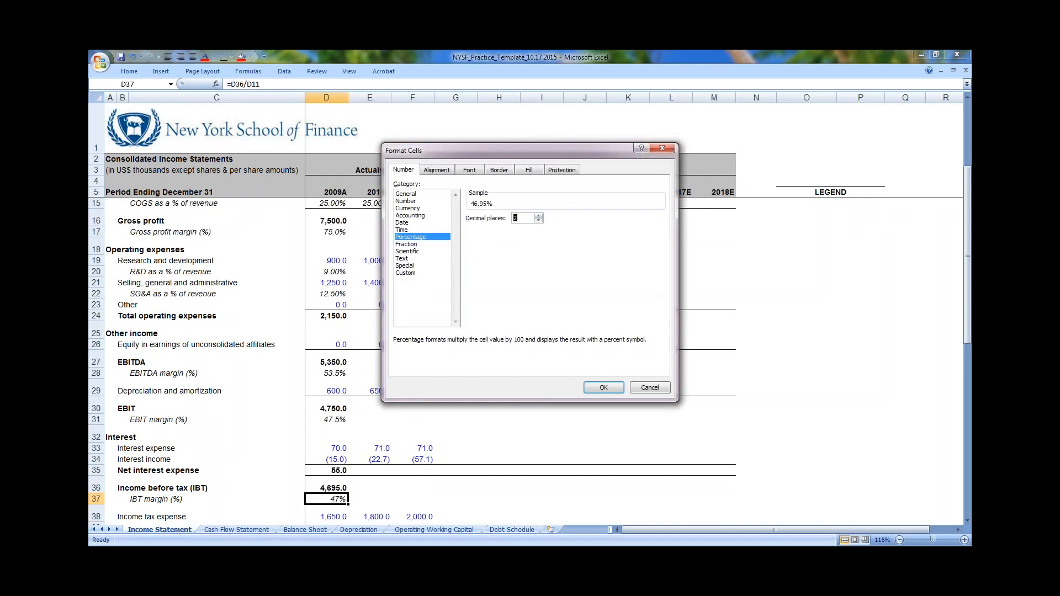
key(Return)
Calculate the 2009A all-in effective tax rate in D39 as income tax expense divided by income before tax with the formula =D38/D36
key(Down)
key(Down)
key(Down)
key(Down)
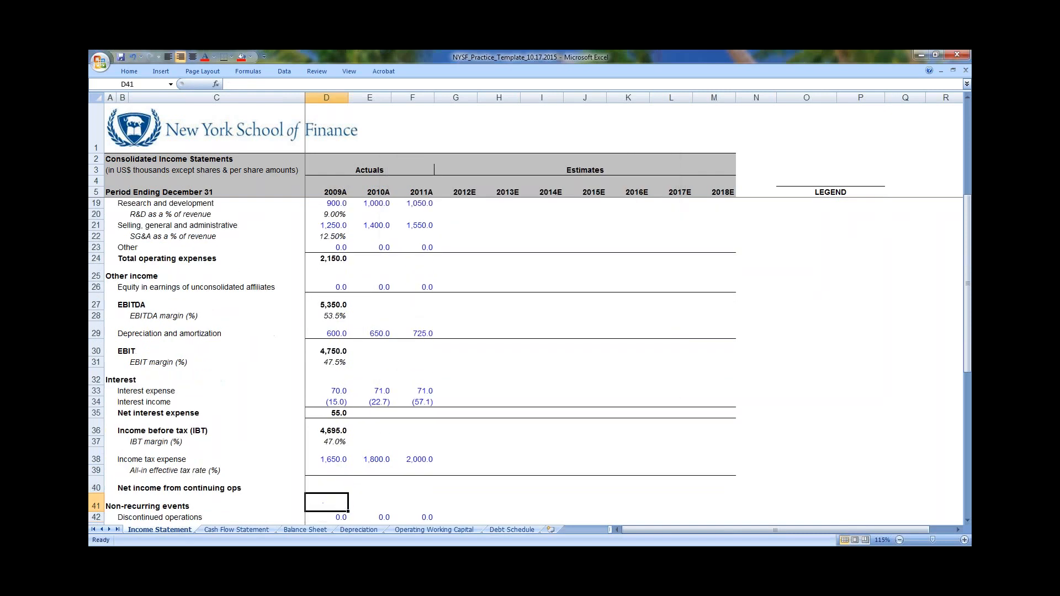
key(Up)
key(Up)
key(Up)
key(Down)
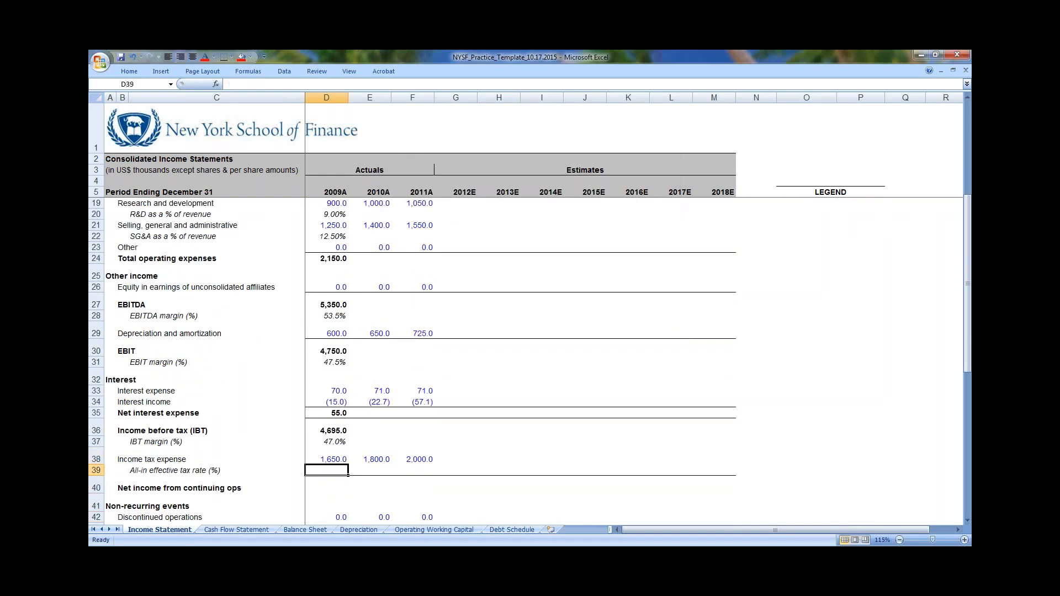
text(=)
key(Up)
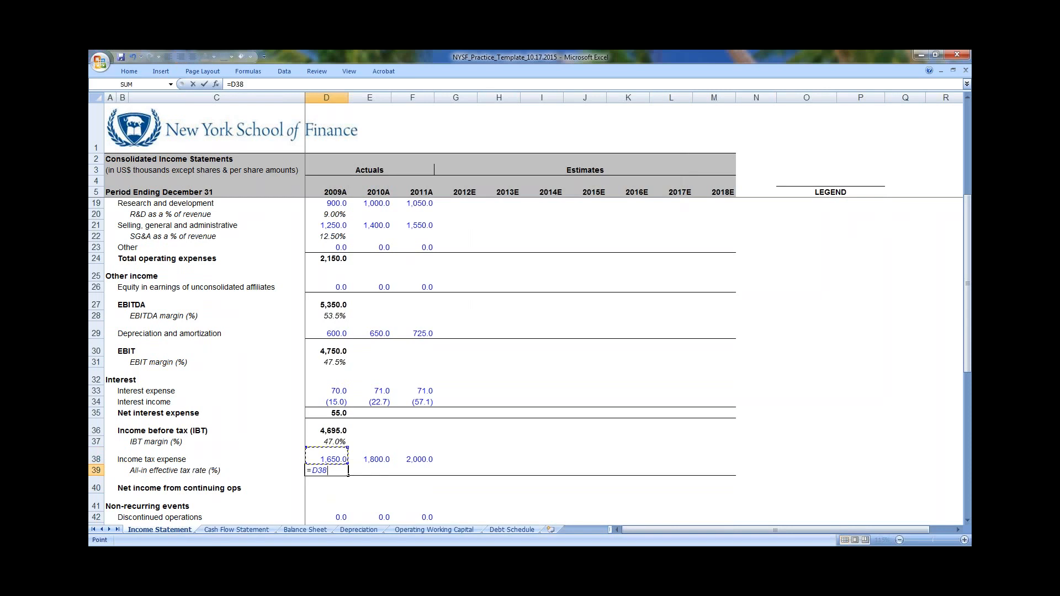
text(/)
key(Up)
key(Up)
key(Up)
key(Return)
key(Up)
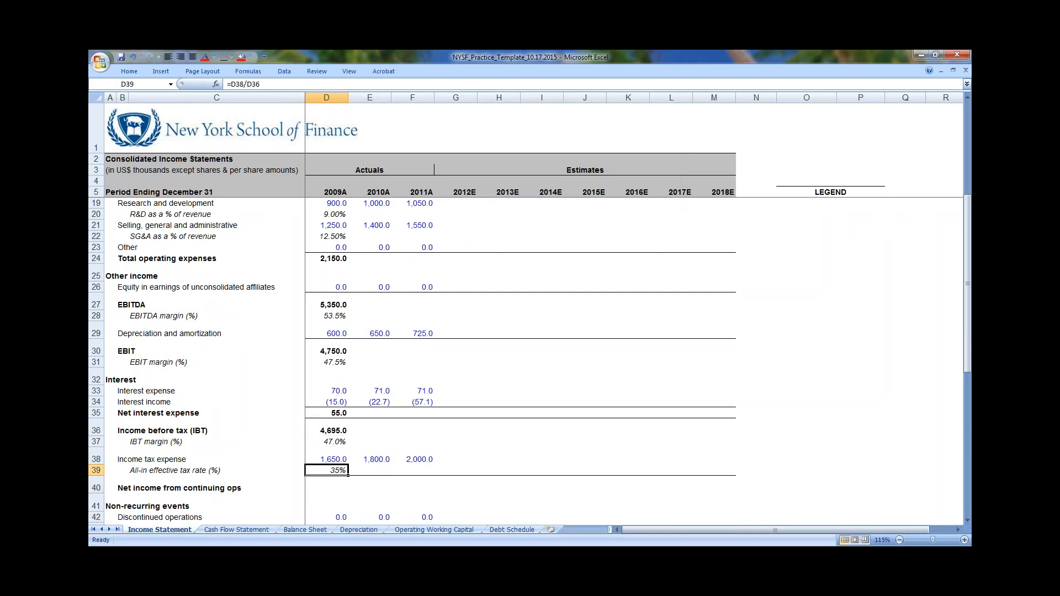
Format the all-in effective tax rate in D39 as a percentage with one decimal place
key(ctrl+1)
key(Tab)
key(Tab)
key(Up)
key(Up)
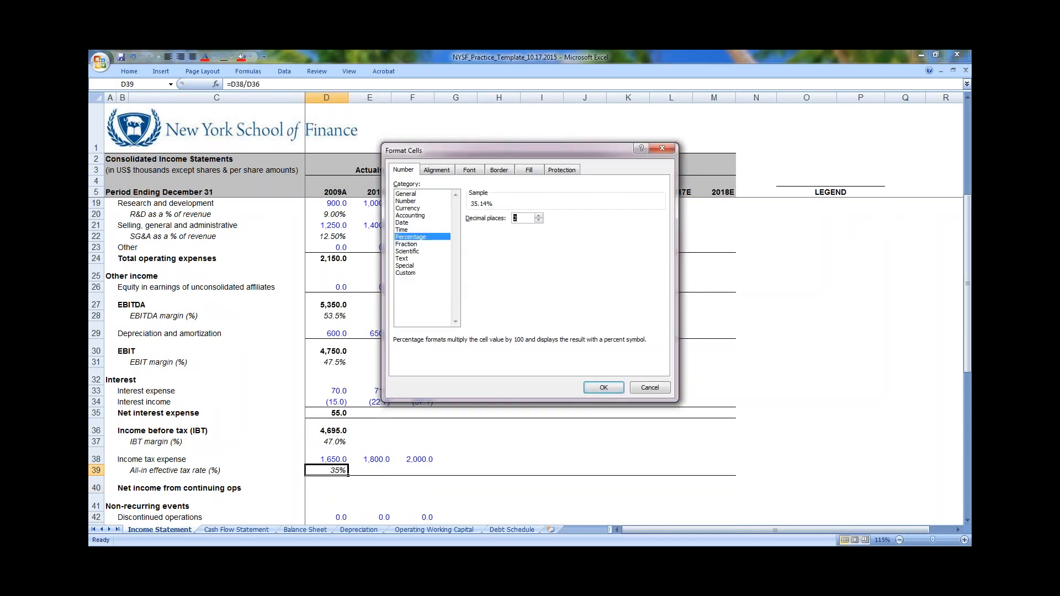
key(Down)
key(Return)
Review the IBT margin in D37 and check which cells the effective tax rate formula in D39 refers to
key(Up)
key(Up)
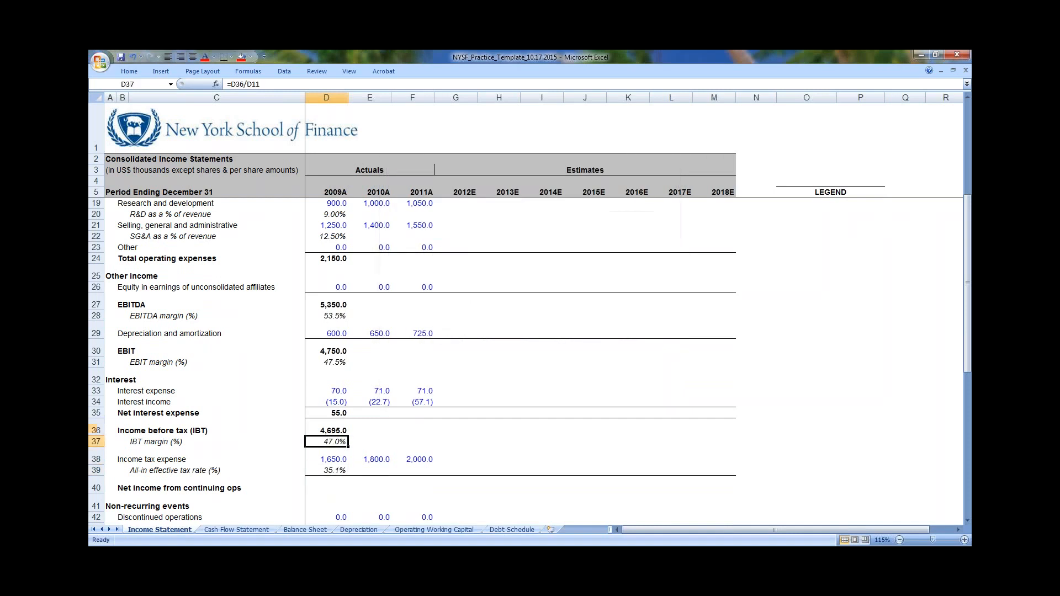
key(Down)
key(Down)
key(F2)
key(Escape)
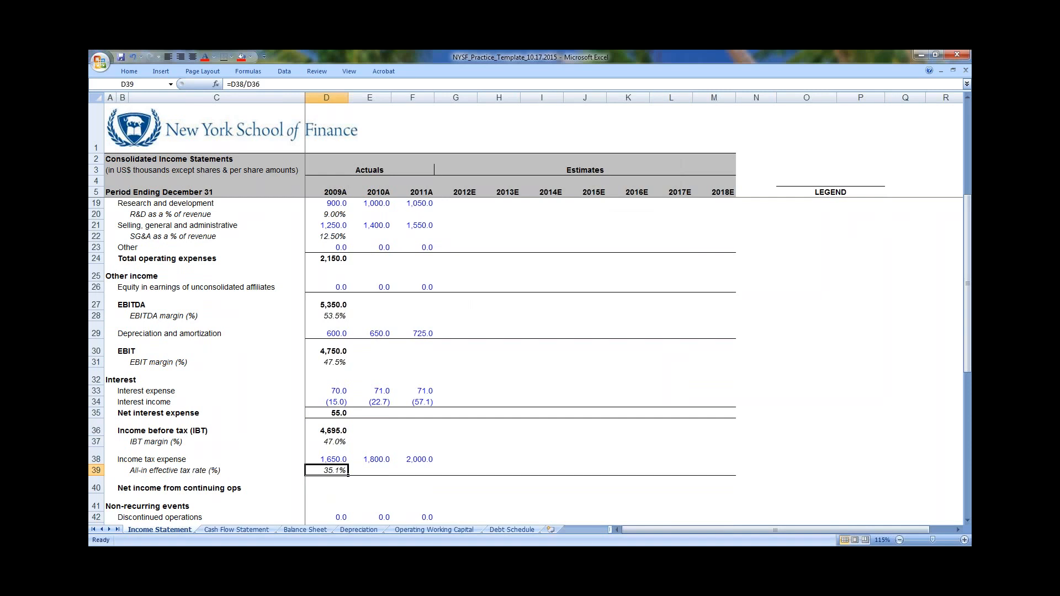
key(Down)
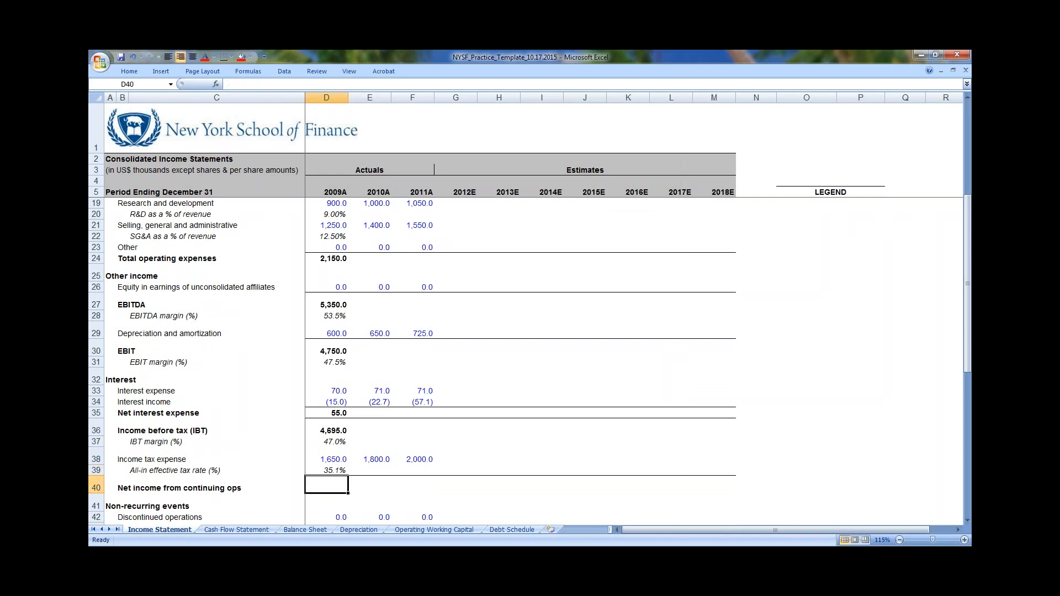
Calculate the 2009A net income from continuing ops in D40 as income before tax minus income tax expense with =D36-D38
key(Up)
key(Down)
text(=)
key(Up)
key(Up)
key(Up)
key(Up)
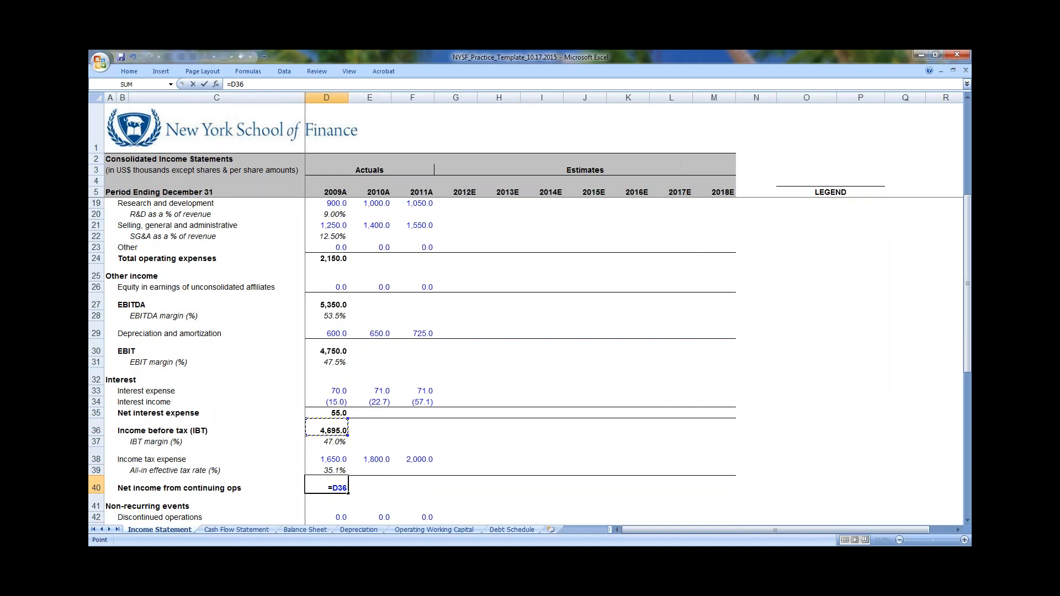
text(-)
key(Up)
key(Up)
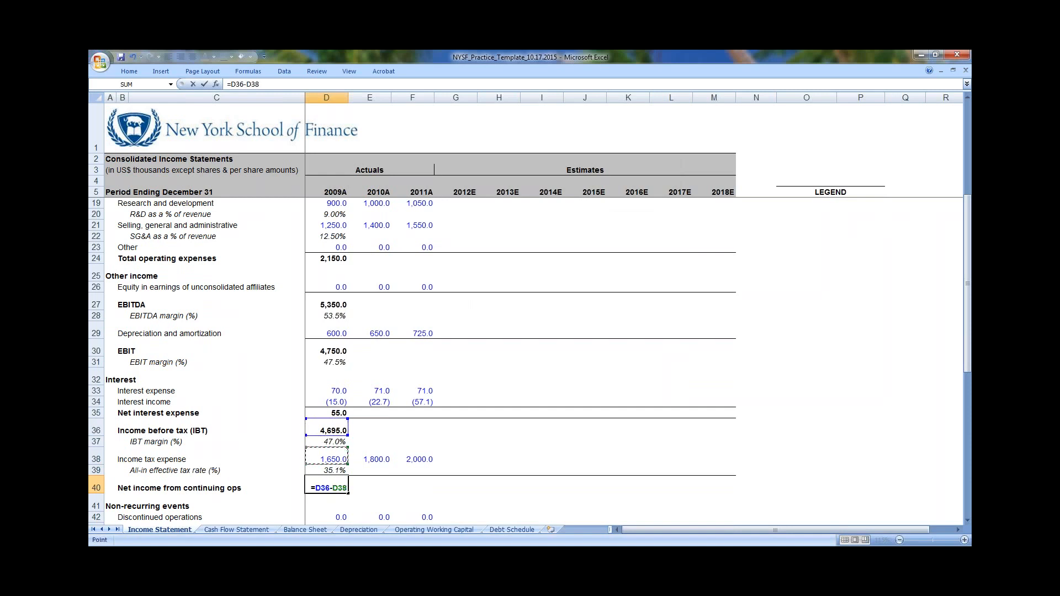
key(ctrl+Return)
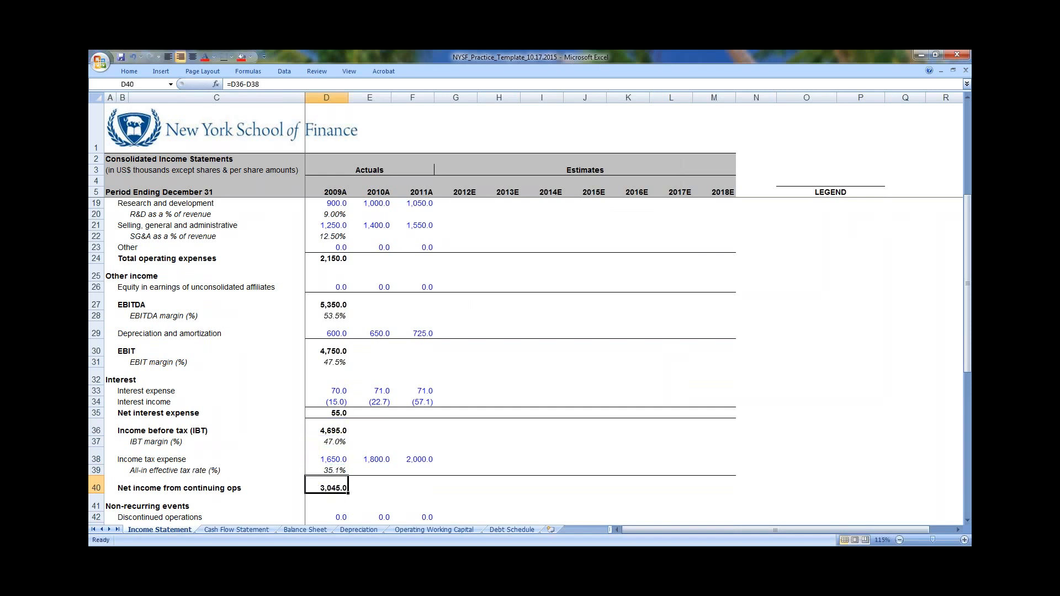
Examine the 2009A non-recurring event items, from discontinued operations in row 42 through effect of accounting changes in row 44
key(Down)
key(Down)
scroll(525, 359, down, 3)
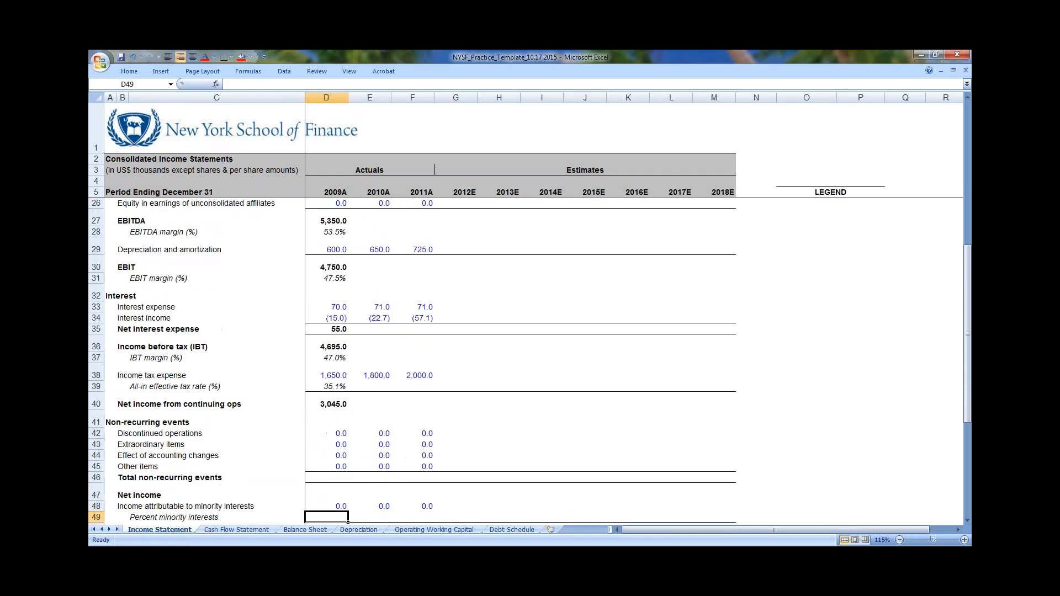
key(Left)
key(Left)
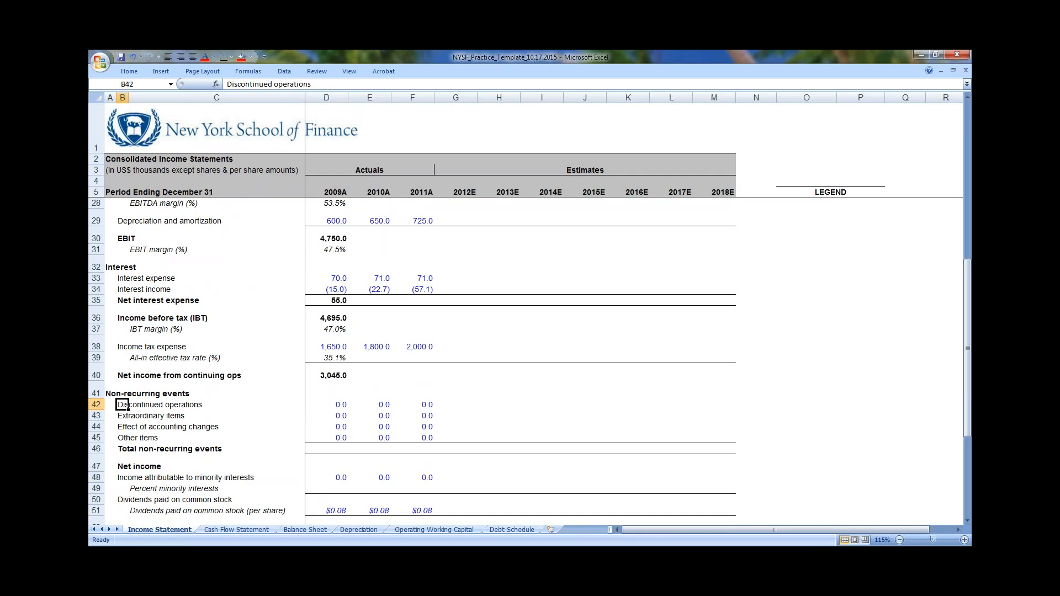
key(Right)
key(Right)
key(Left)
key(Left)
key(Down)
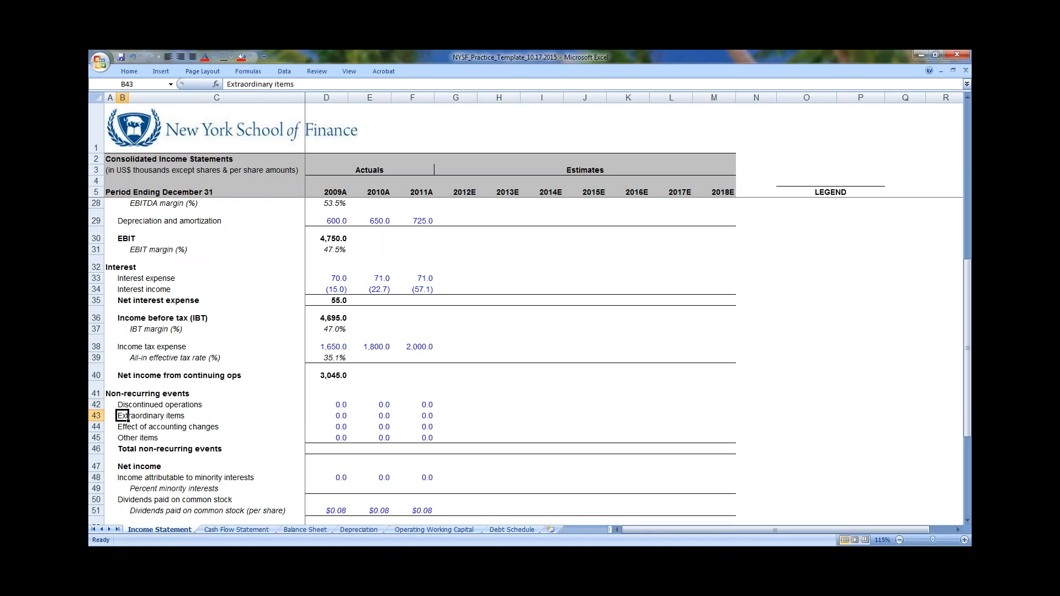
key(ctrl+Right)
key(ctrl+Left)
key(ctrl+Right)
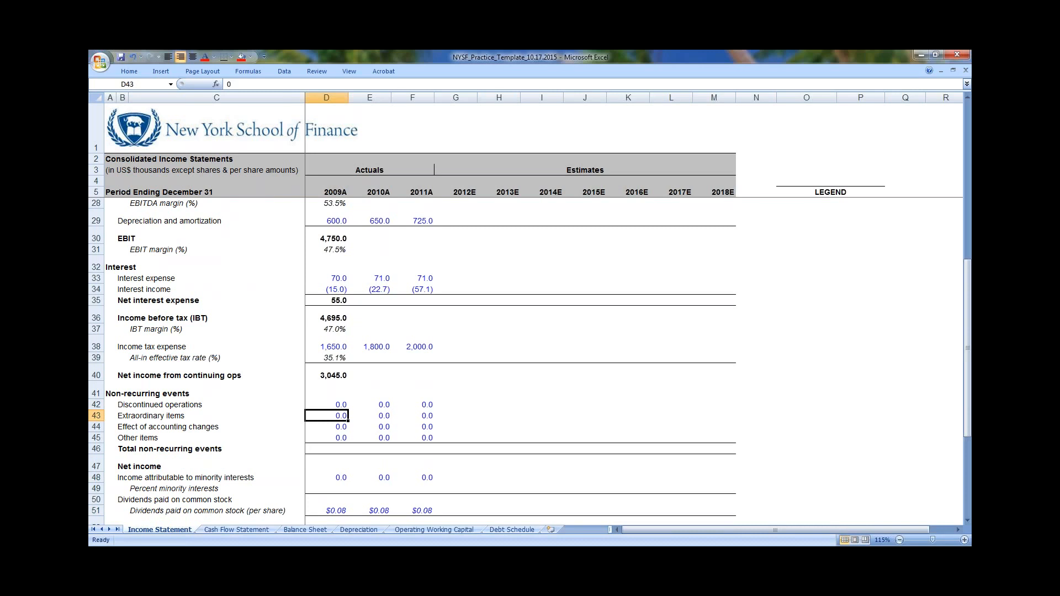
key(Down)
key(Left)
key(Left)
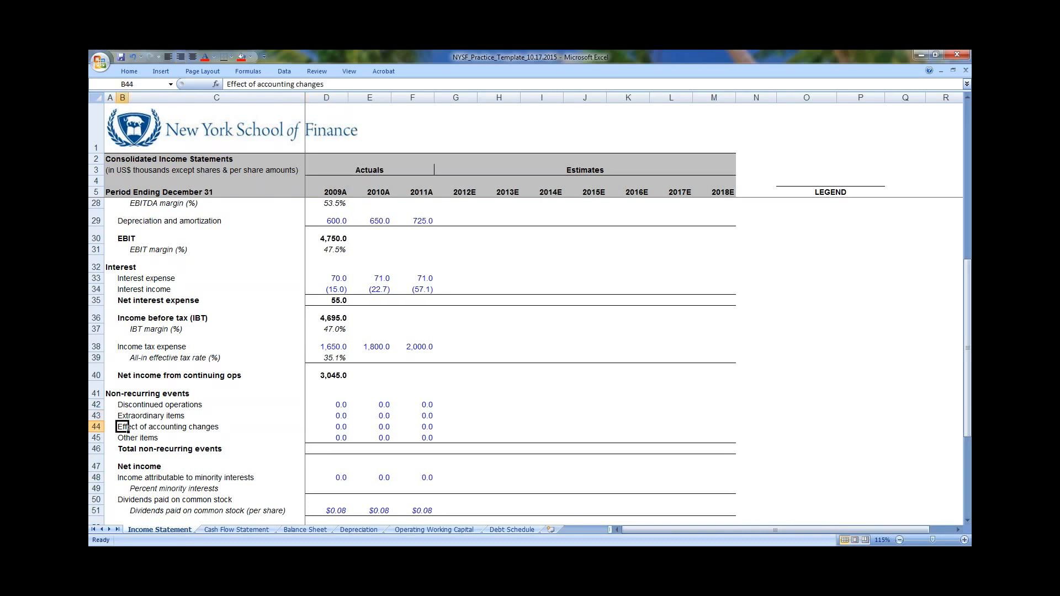
key(Right)
key(Right)
Total the 2009A non-recurring events in D46 by summing the four line items directly above it
key(Down)
key(Down)
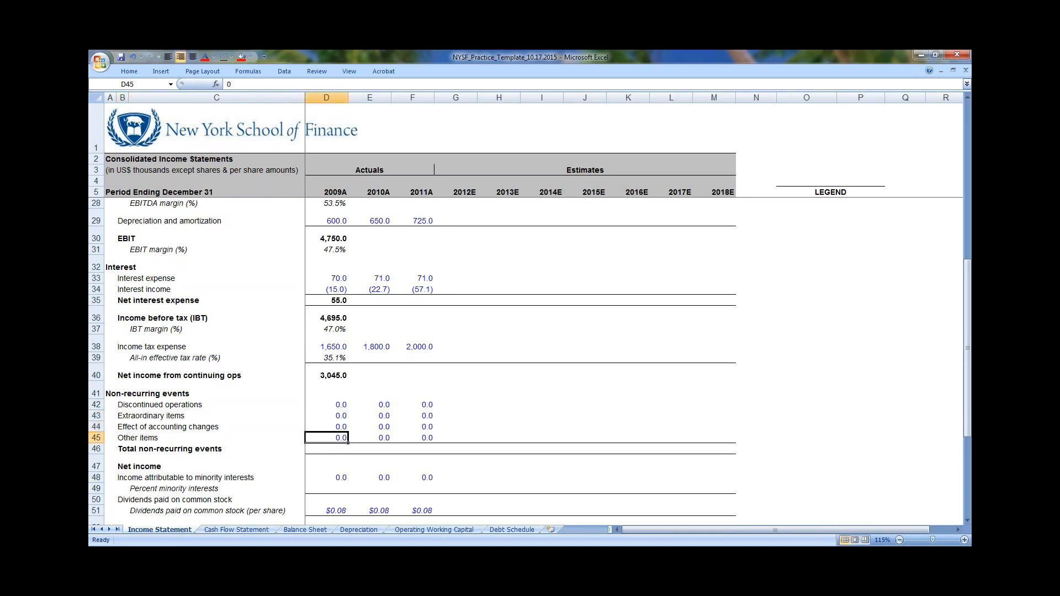
key(alt+equal)
key(Return)
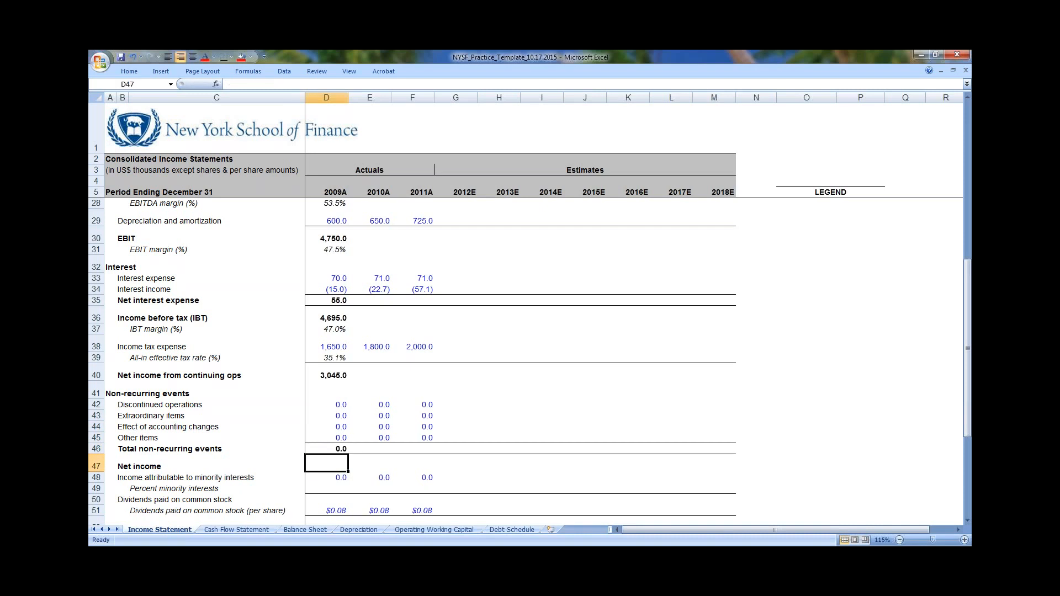
Calculate the 2009A net income in D47 as net income from continuing ops minus total non-recurring events with =D40-D46
text(=)
key(Up)
key(Up)
key(Up)
key(Up)
key(Up)
key(Up)
key(Up)
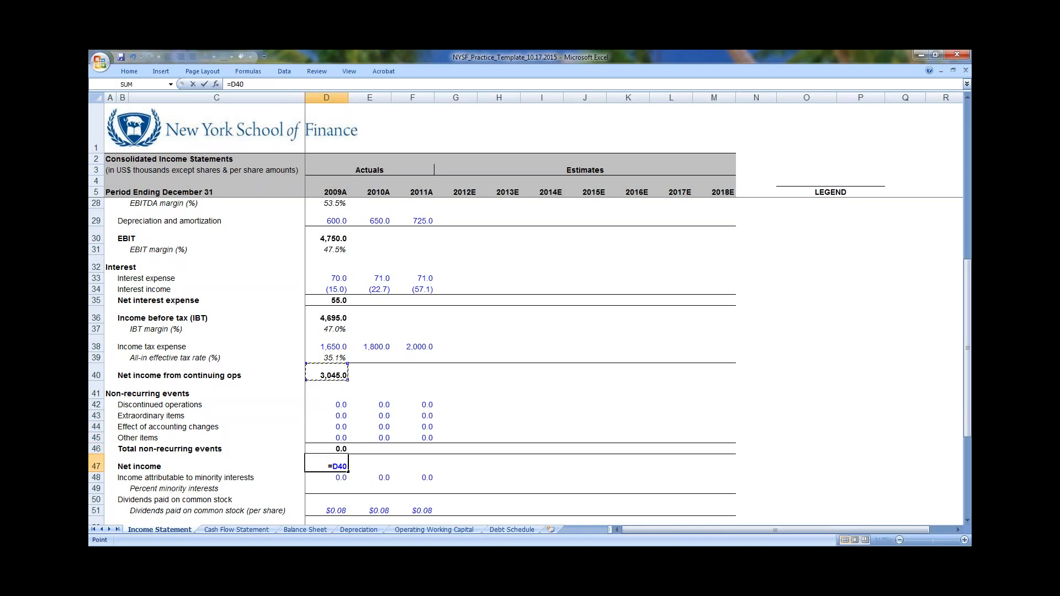
text(-)
key(Up)
key(Return)
key(ctrl+Right)
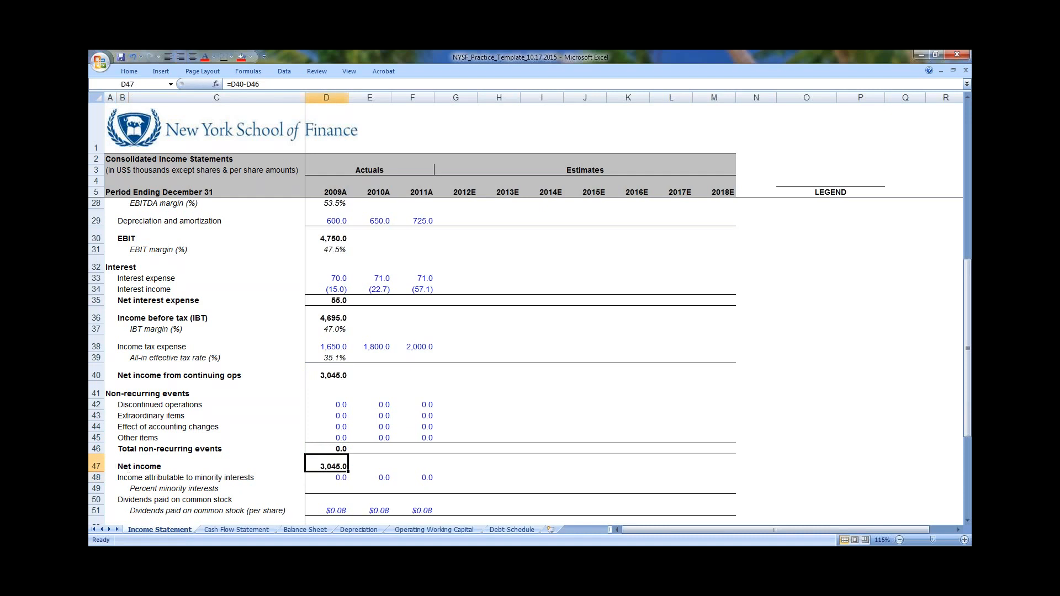
Examine the 2009A income attributable to minority interests in D48 and the related rows down to dividends paid on common stock
key(ctrl+Down)
key(ctrl+Down)
key(ctrl+Down)
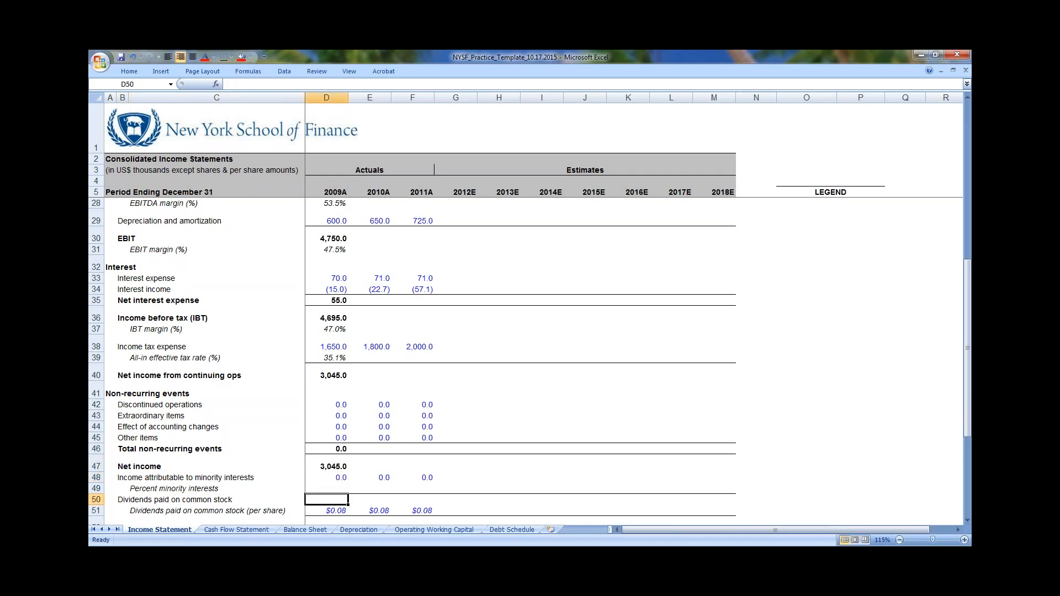
key(ctrl+Up)
key(ctrl+Up)
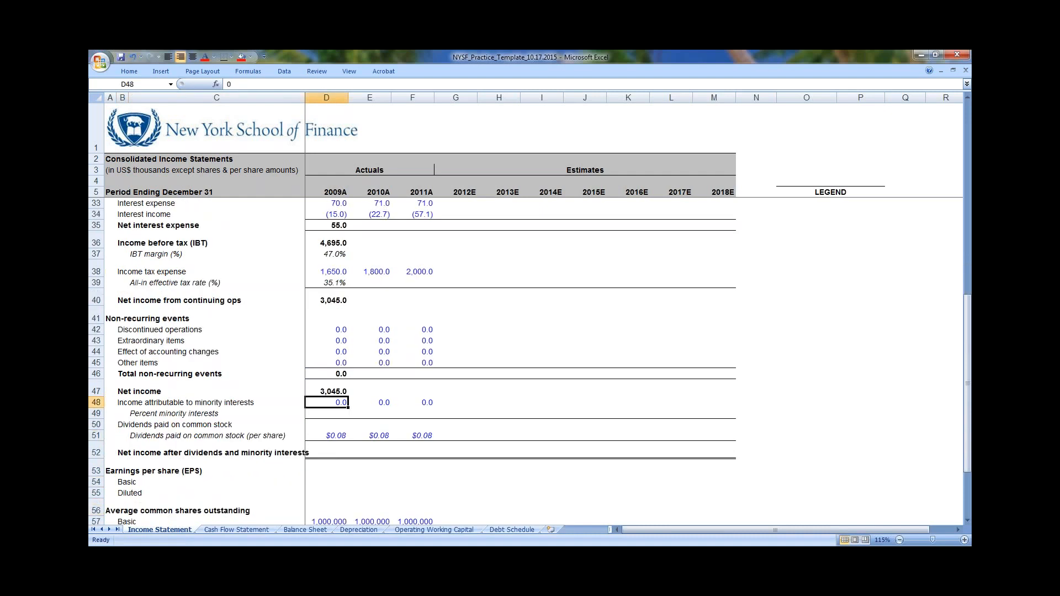
key(ctrl+Left)
key(ctrl+Right)
key(Down)
key(Up)
Calculate the 2009A percent minority interests in D49 as minority interest income divided by net income with =D48/D47
key(Down)
text(=)
key(Up)
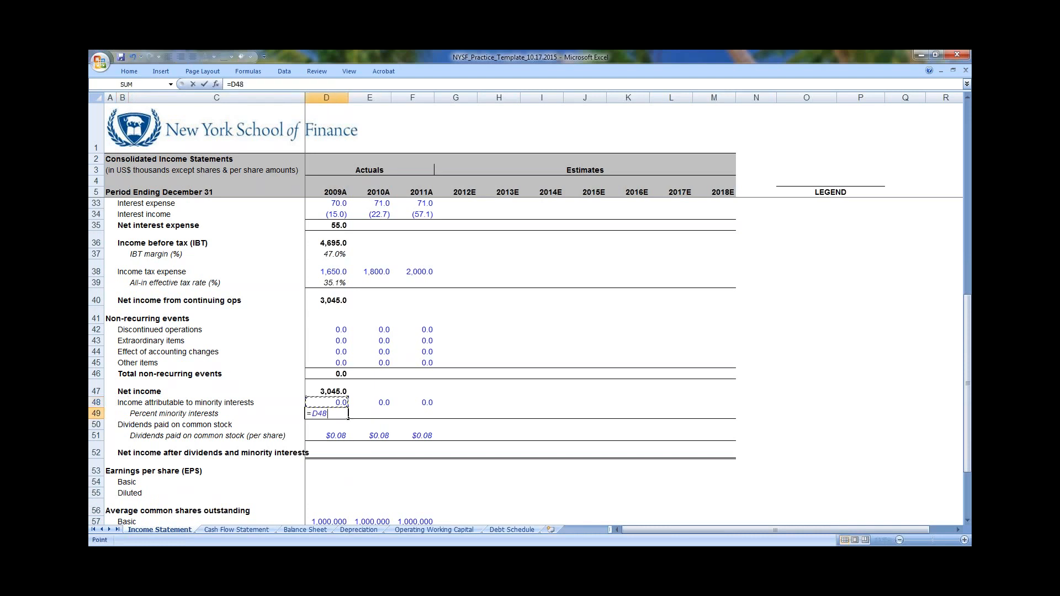
text(/)
key(Up)
key(Up)
key(Return)
key(Up)
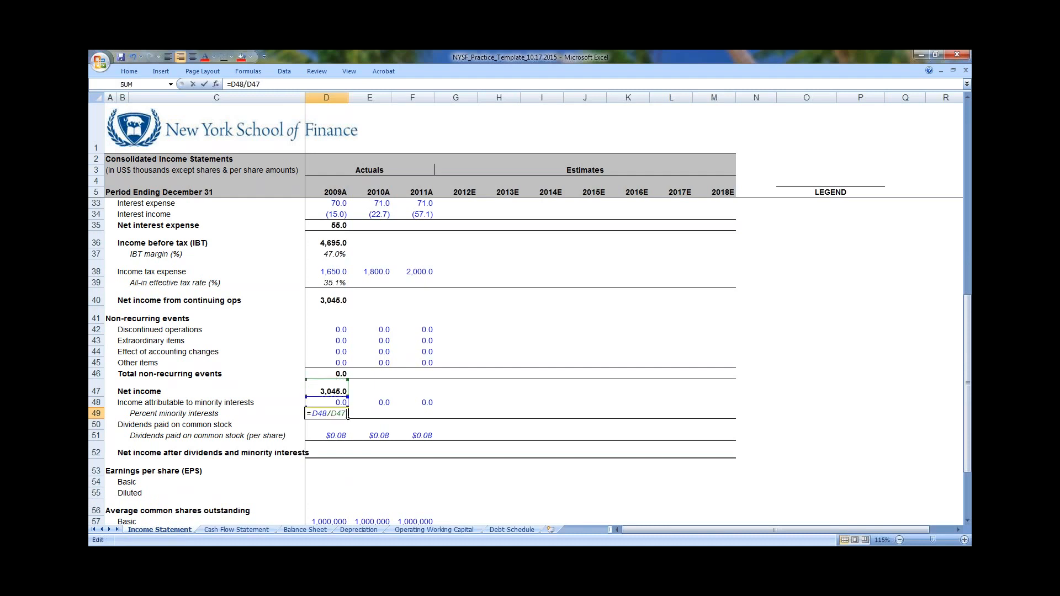
Format the percent minority interests in D49 as a percentage with one decimal place
key(ctrl+1)
key(Tab)
key(Tab)
key(Up)
key(Return)
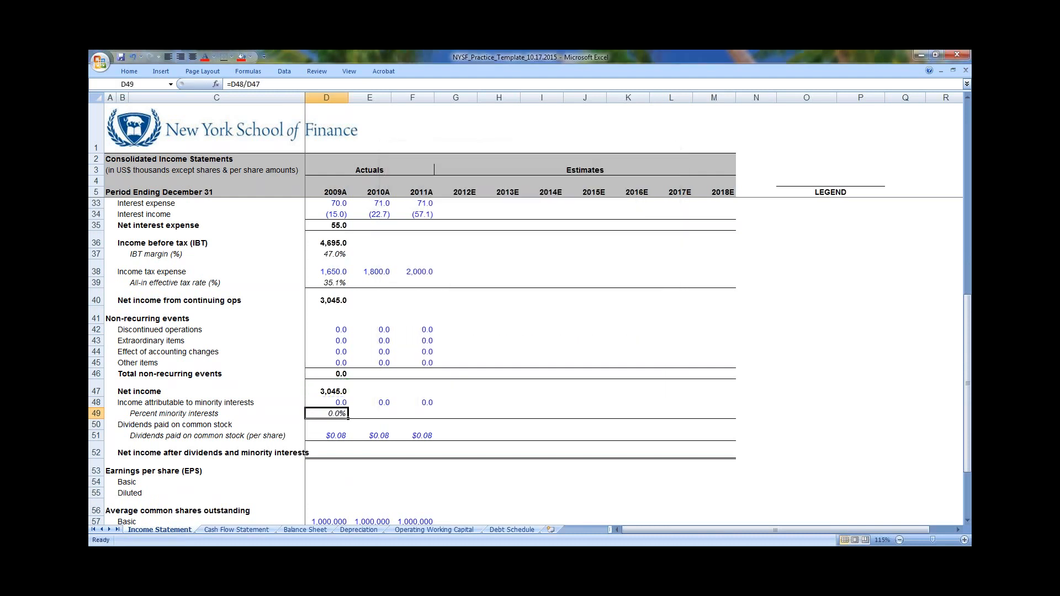
Check which cells the percent minority interests formula in D49 refers to, along with the minority interest input in D48
key(Up)
key(Up)
key(Down)
key(F2)
key(Escape)
key(Down)
key(F2)
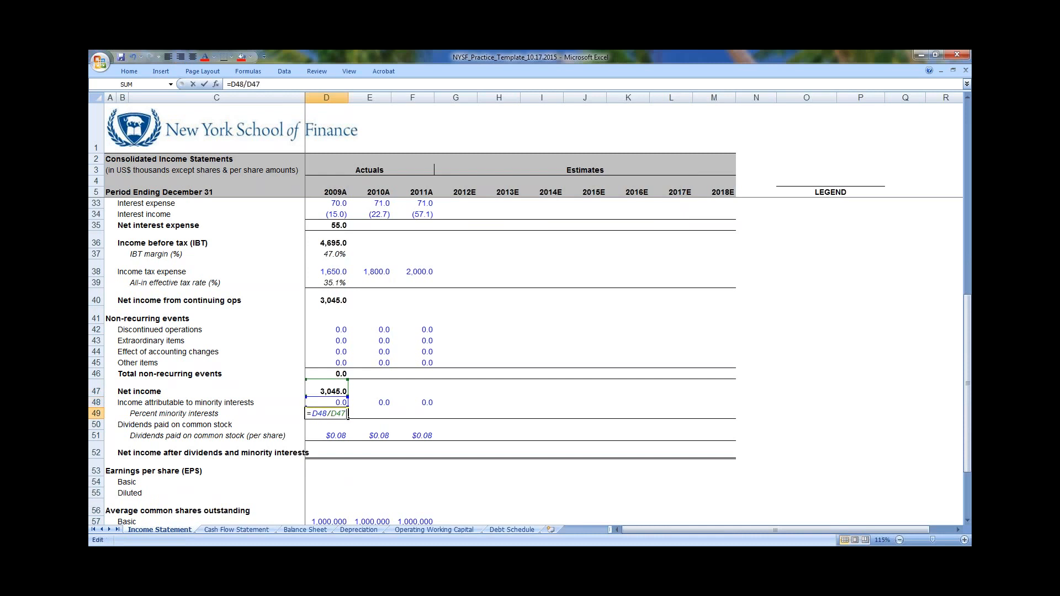
key(Escape)
key(Up)
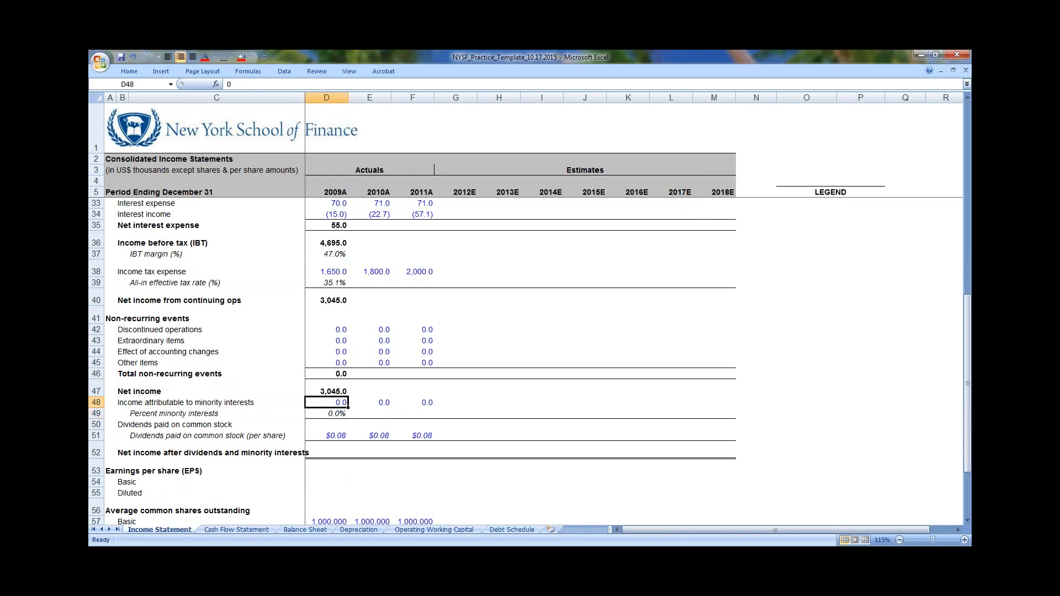
Calculate the 2009A dividends paid on common stock in D50 from dividends per share and basic shares, in thousands, with =D51*D57/1000
key(Down)
key(Down)
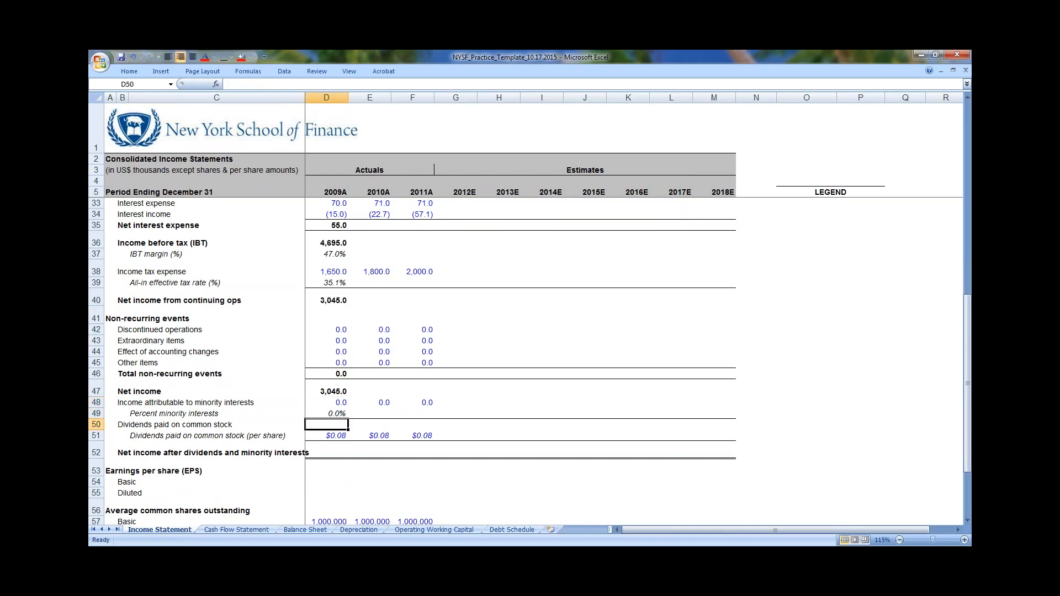
key(Down)
key(Up)
text(=)
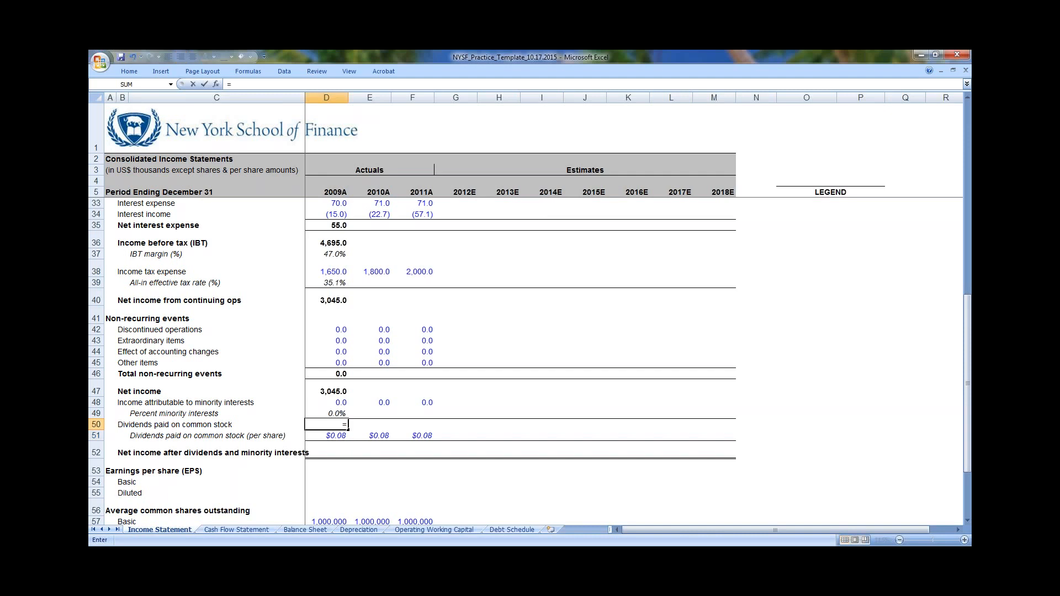
key(Down)
text(*)
key(Down)
key(Down)
key(Down)
key(Down)
key(Down)
key(Down)
key(Down)
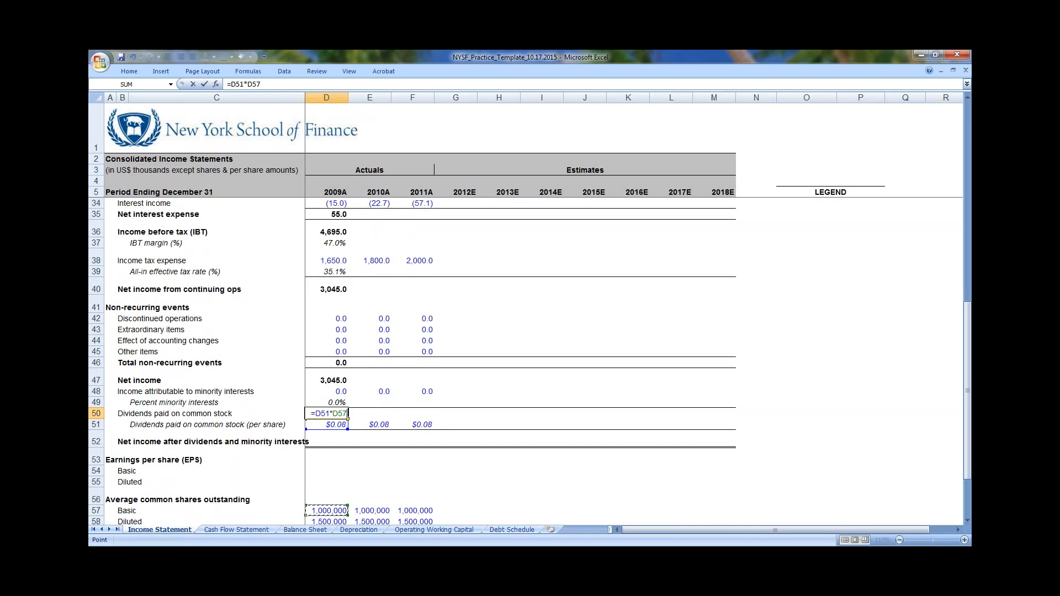
text(/1000)
key(Return)
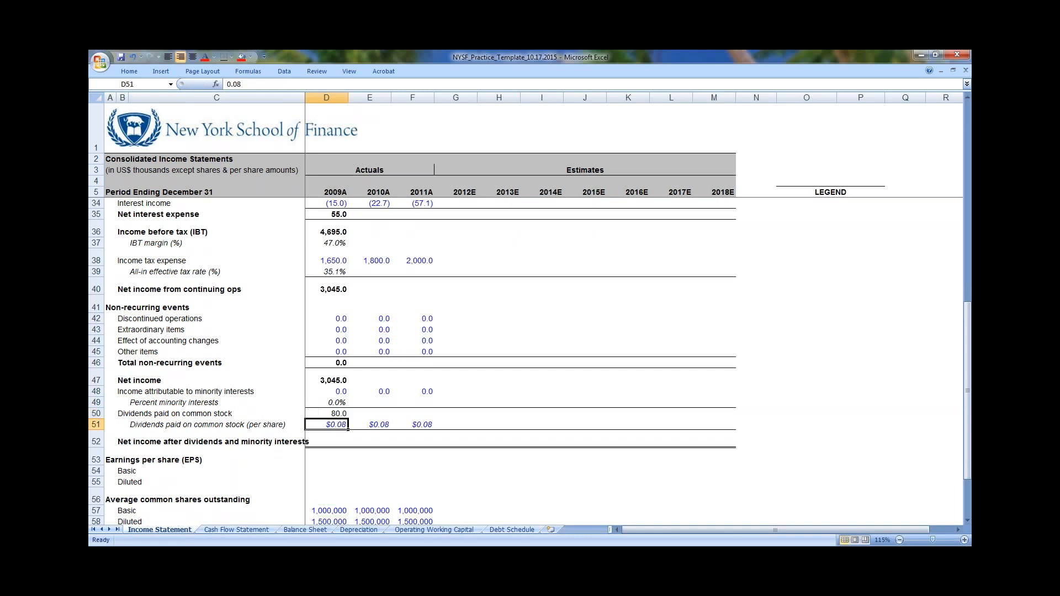
Review the dividends formula in D50 against the average basic and diluted share counts in D57:F58
key(Up)
key(F2)
key(Return)
key(ctrl+Down)
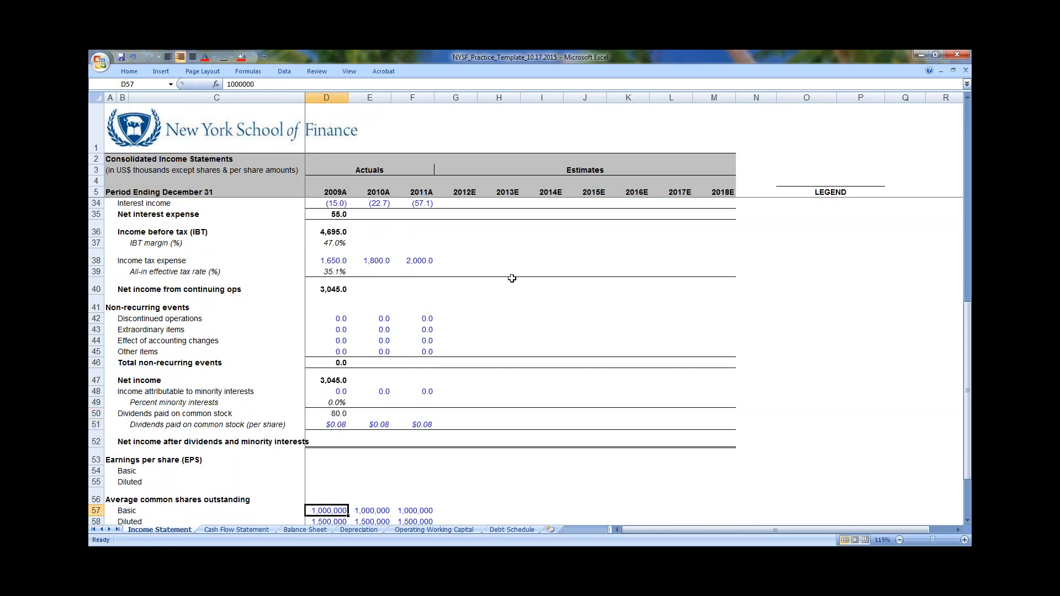
scroll(417, 422, down, 1)
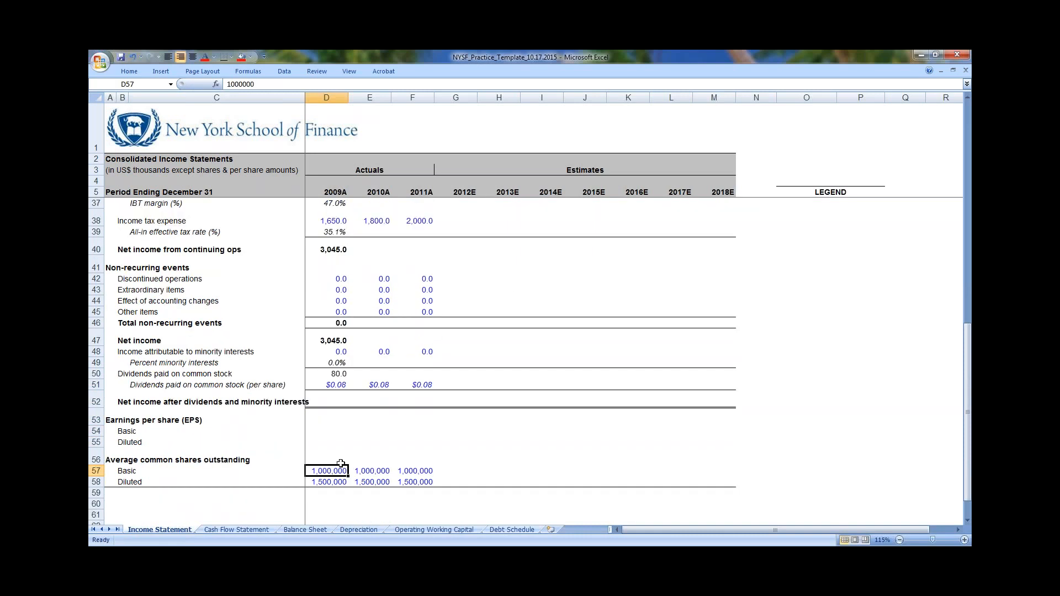
drag(326, 468, 412, 481)
scroll(381, 466, up, 3)
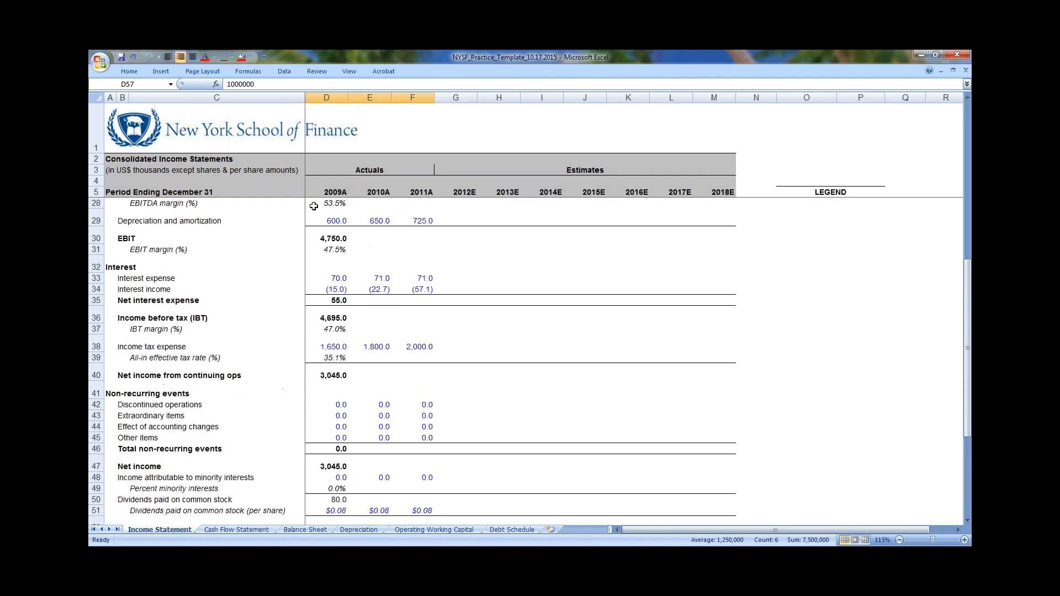
scroll(343, 438, down, 2)
click(342, 437)
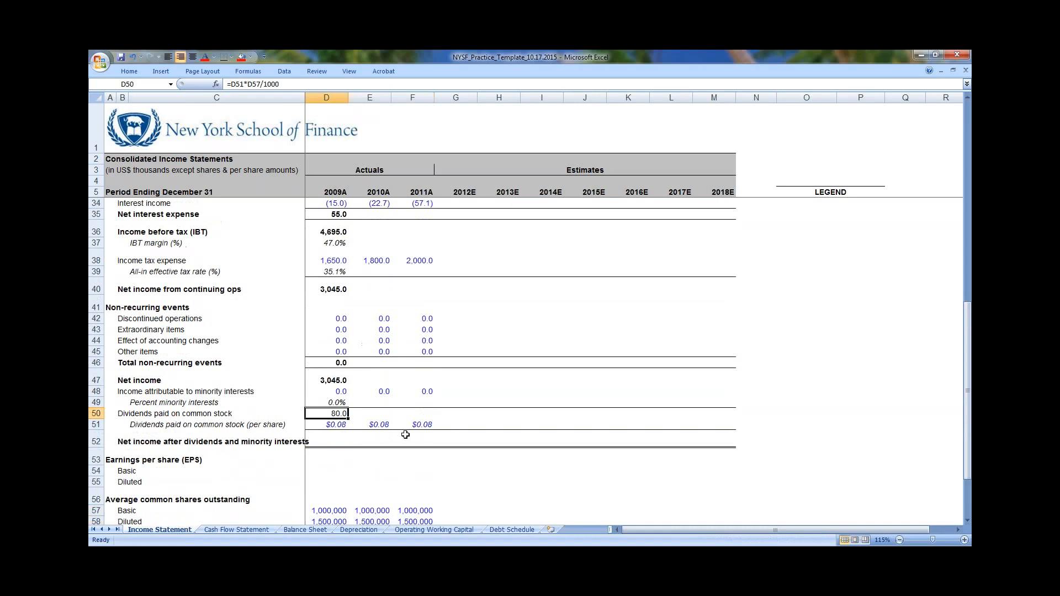
Calculate the 2009A net income after dividends and minority interests in D52 with the formula =D47-D48-D50
scroll(404, 433, up, 1)
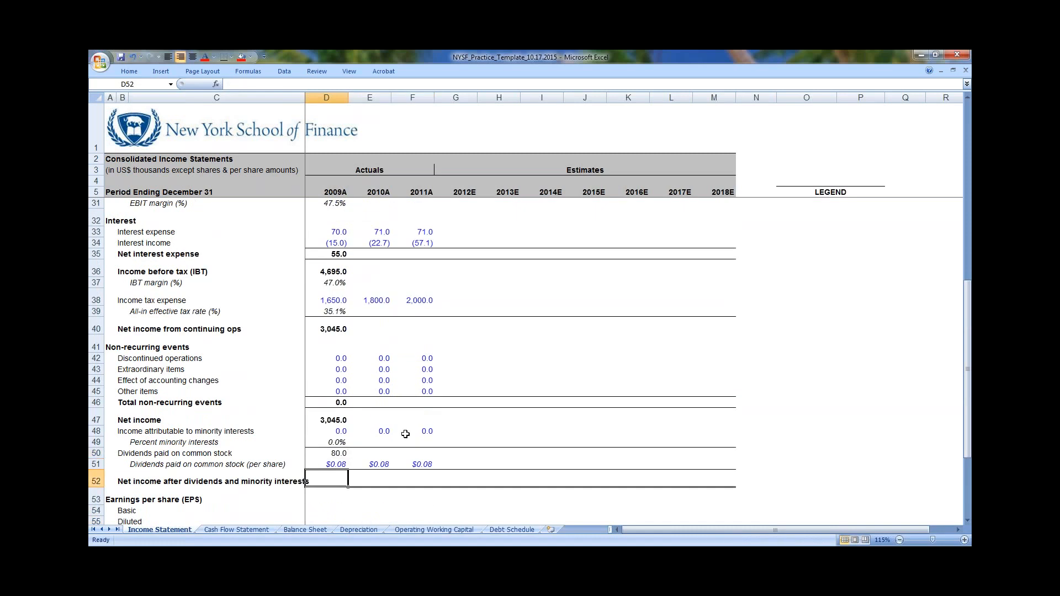
text(=)
key(Up)
key(Up)
key(Up)
key(Up)
key(Up)
text(-)
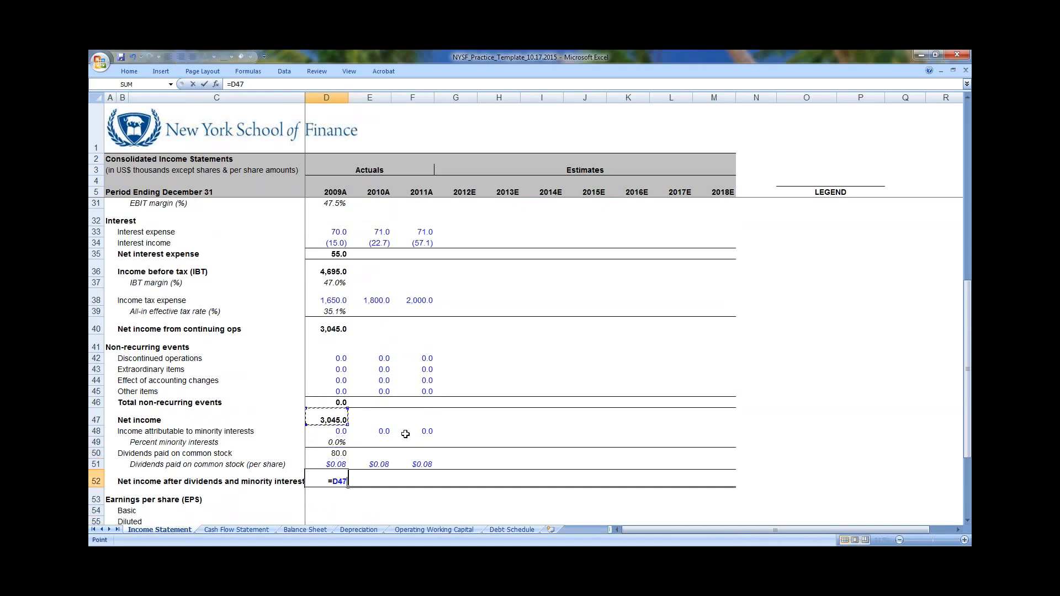
key(Down)
key(Down)
key(Down)
key(Down)
key(Up)
key(Up)
key(Up)
text(-)
key(Down)
key(Down)
key(Return)
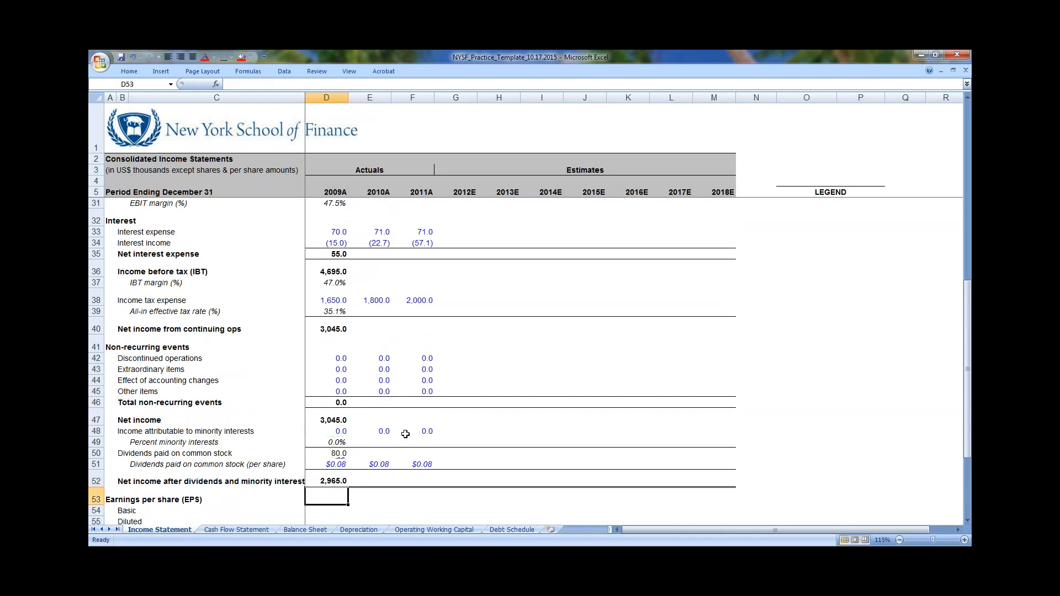
Check which cells the formula in D52 refers to and highlight rows 48 to 52 for review
key(Up)
key(F2)
key(Escape)
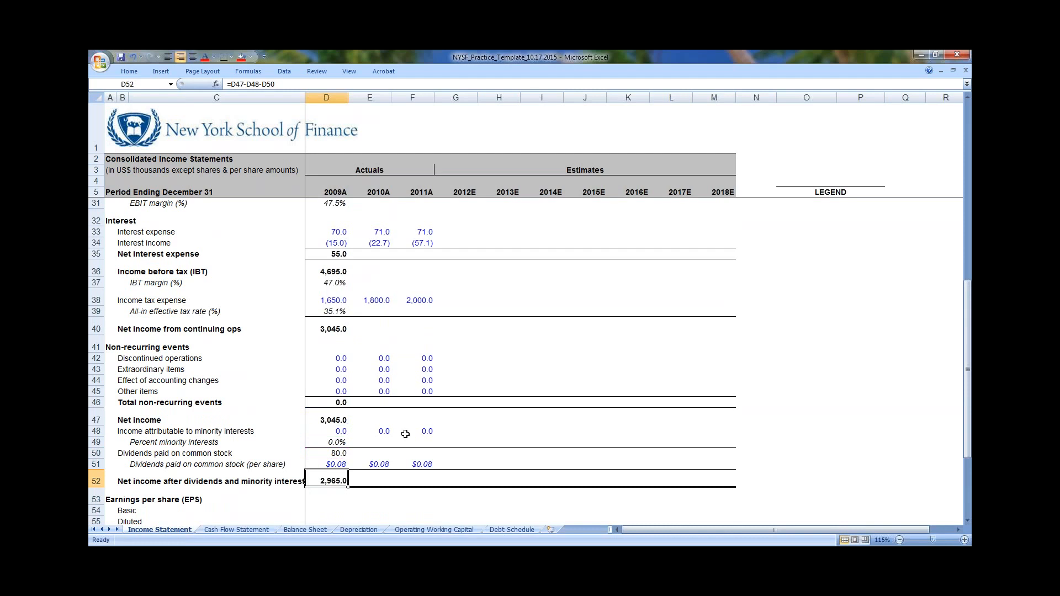
key(shift+space)
key(shift+Up)
key(shift+Up)
key(shift+Up)
key(shift+Up)
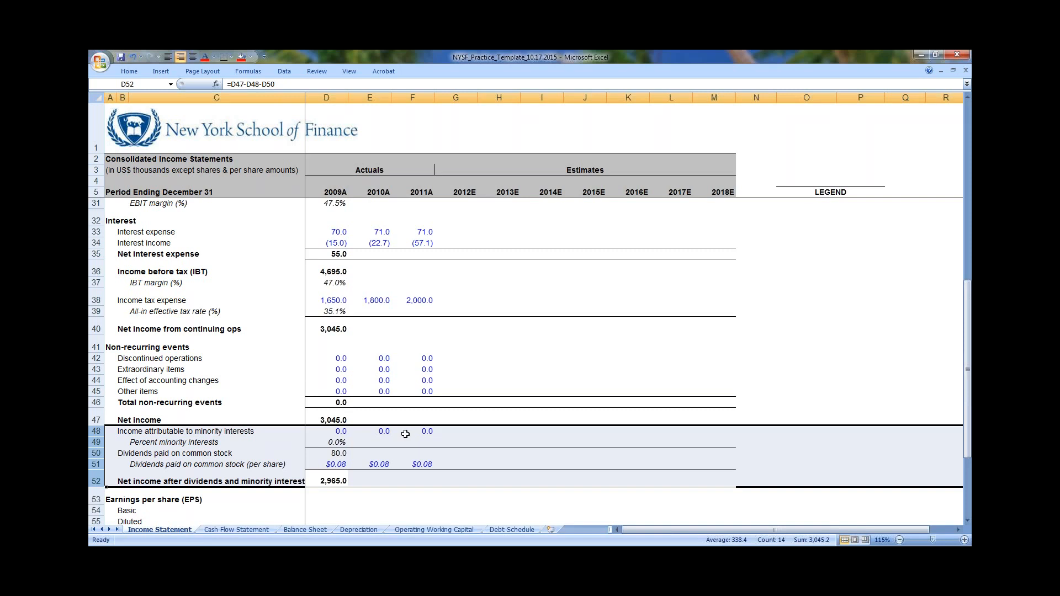
Calculate the 2009A basic earnings per share in D54 from net income and average basic shares with =D47/D57
drag(331, 511, 332, 499)
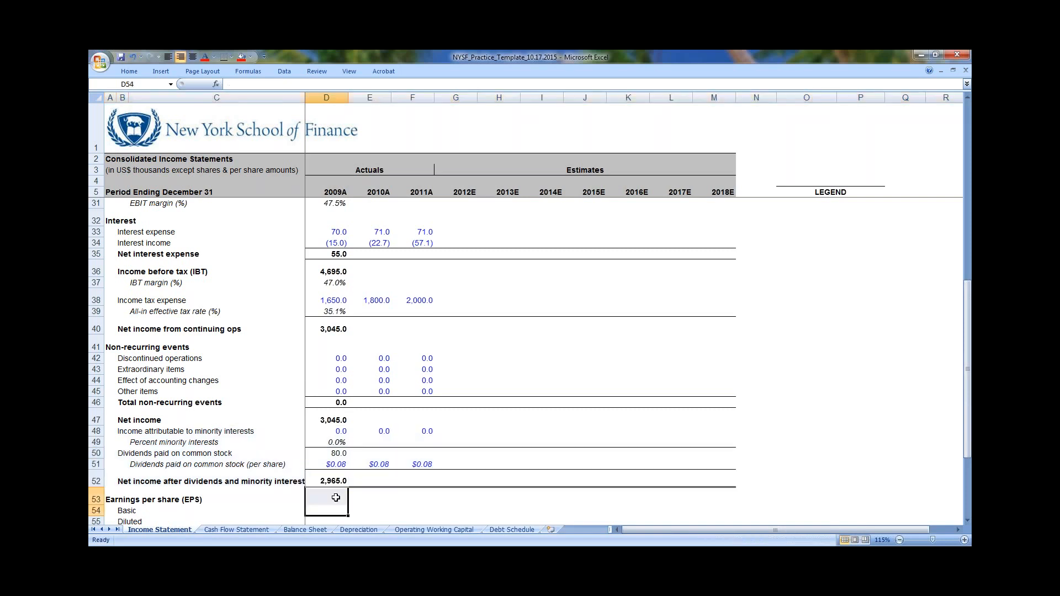
scroll(313, 434, down, 3)
click(329, 391)
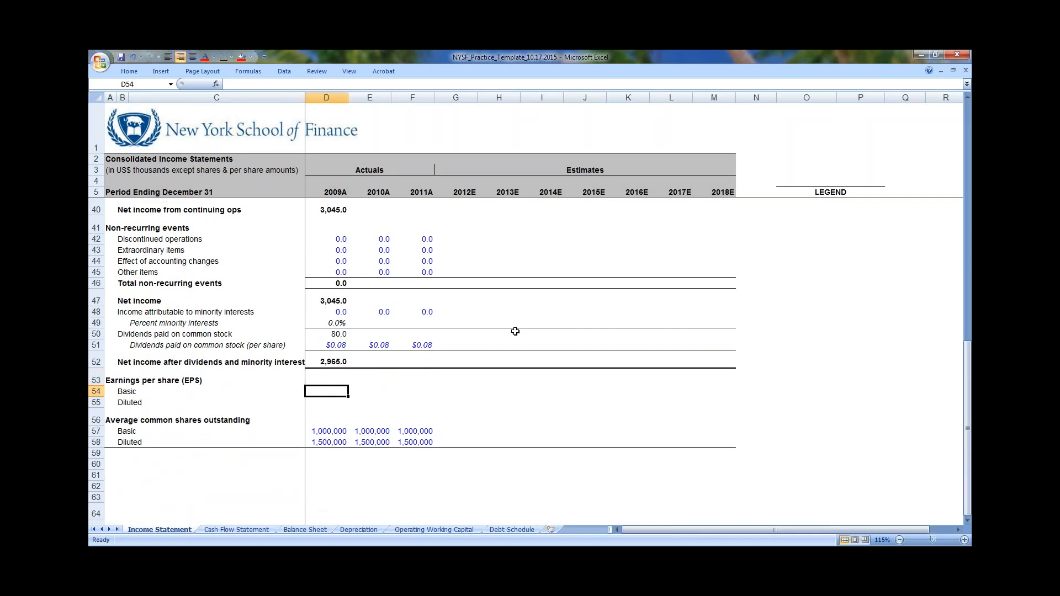
text(=)
key(Up)
key(Up)
key(Up)
key(Up)
key(Up)
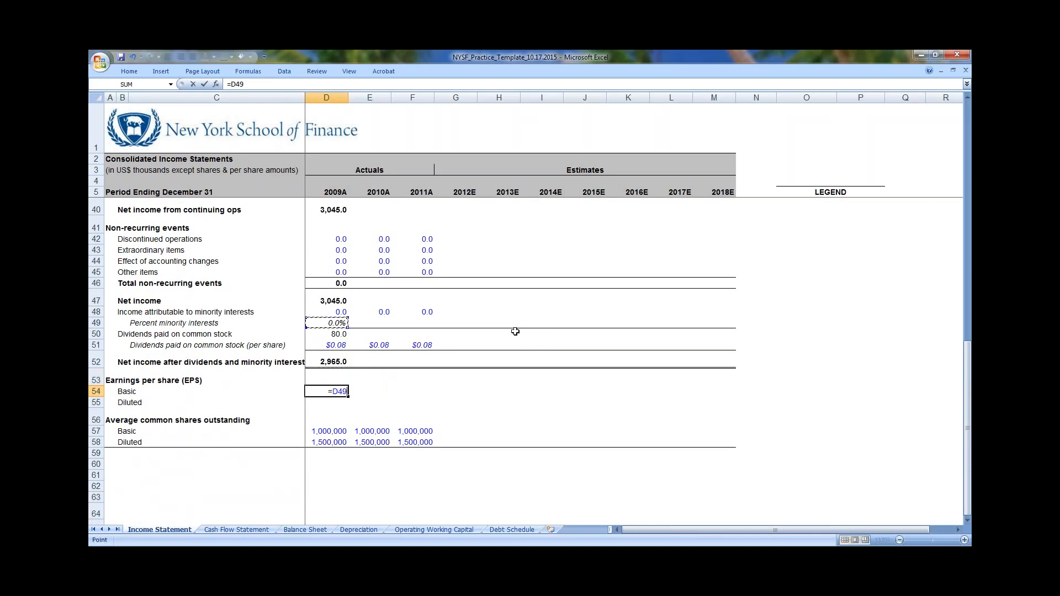
key(Up)
key(Up)
key(Down)
key(Down)
key(Down)
key(Down)
key(Down)
key(Up)
key(Up)
key(Up)
key(Up)
key(Up)
text(/)
key(Down)
key(Down)
key(Down)
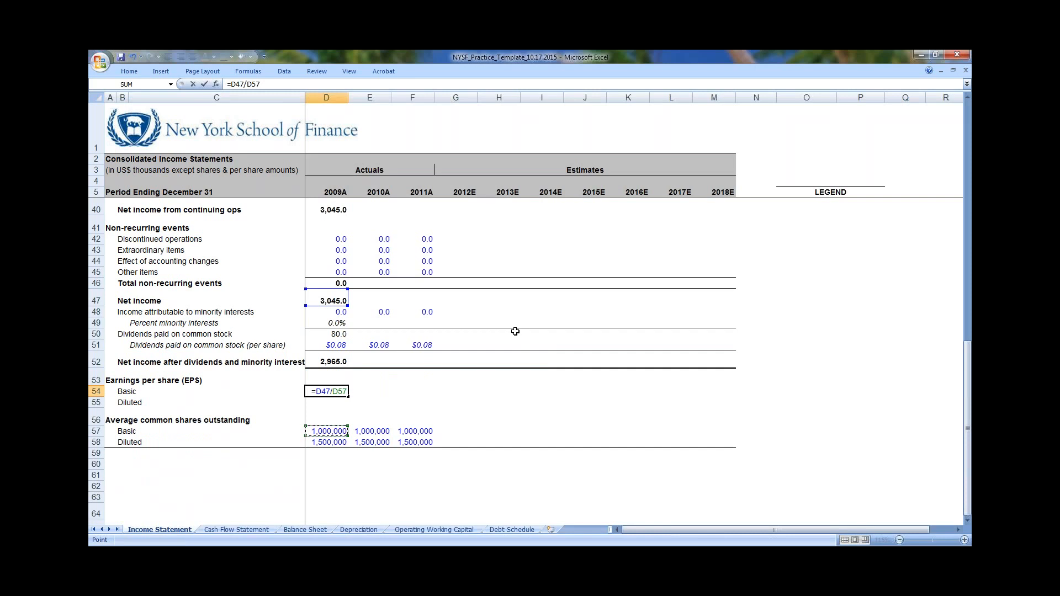
key(Return)
Express the share count in thousands in the basic EPS formula in D54, making it =D47/(D57/1000)
key(Up)
key(F2)
text(/1000)
key(Left)
key(Left)
key(Left)
key(Left)
key(Left)
key(Left)
key(Left)
key(Left)
text(()
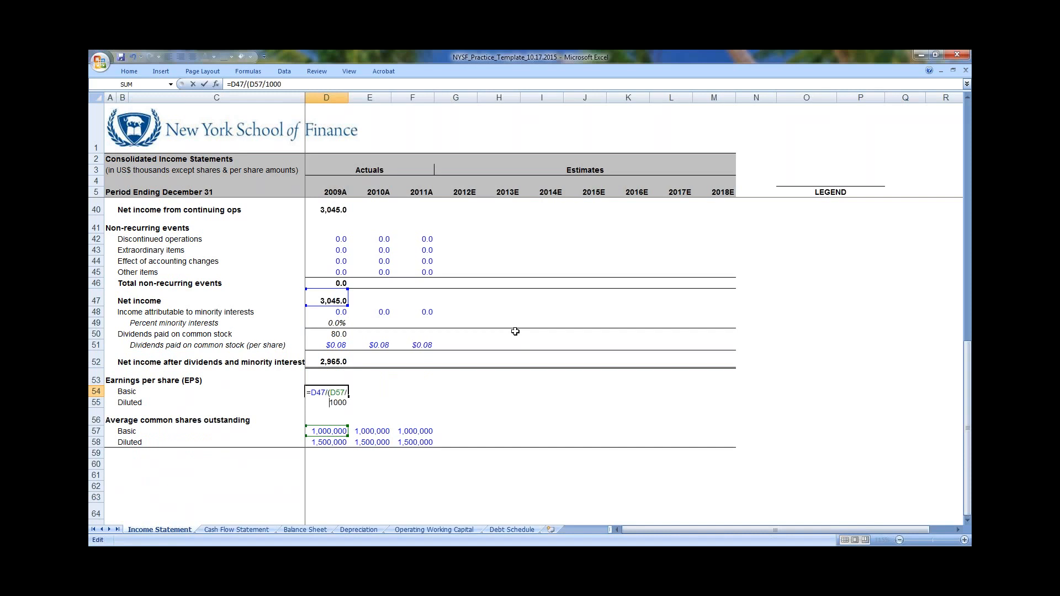
text())
key(ctrl+Return)
Copy the basic EPS formula down to D55 and point its numerator at net income, giving =D47/(D58/1000) for diluted EPS
key(Down)
key(ctrl+d)
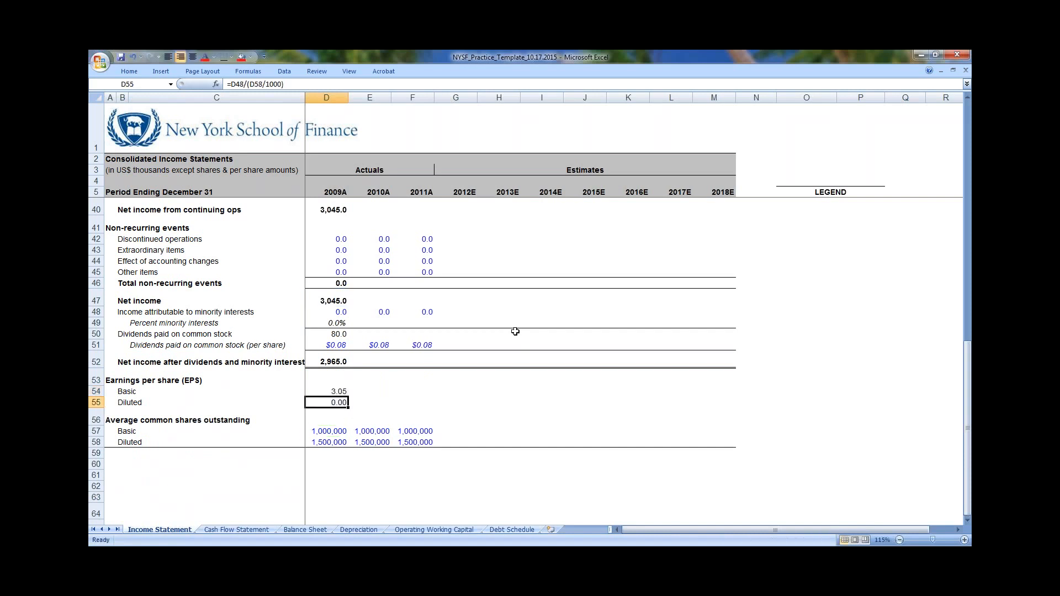
key(F2)
drag(327, 317, 327, 305)
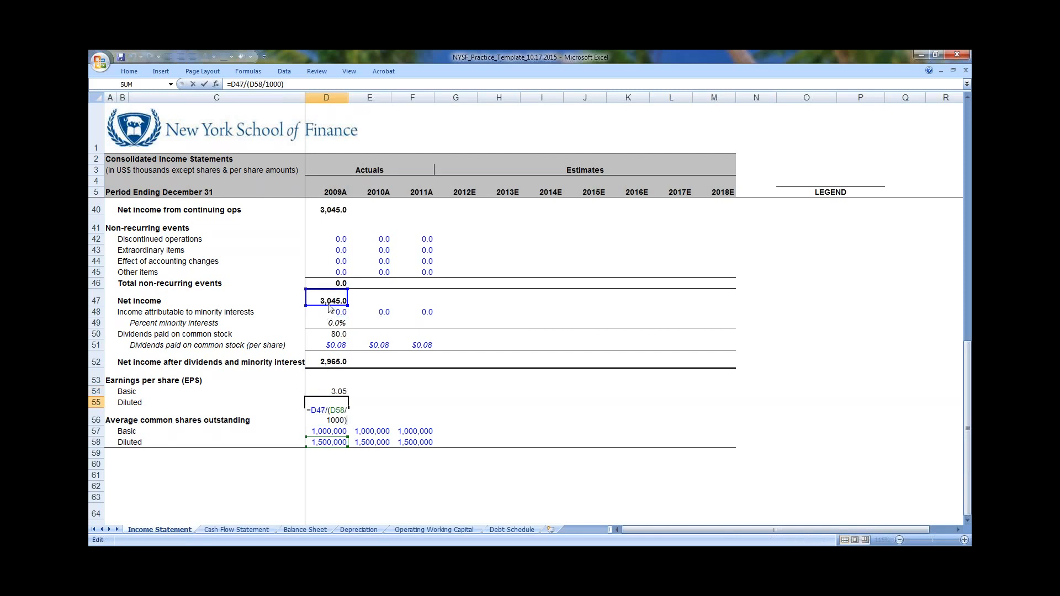
key(ctrl+Return)
Format the basic and diluted EPS cells D54:D55 as currency with two decimal places
key(Up)
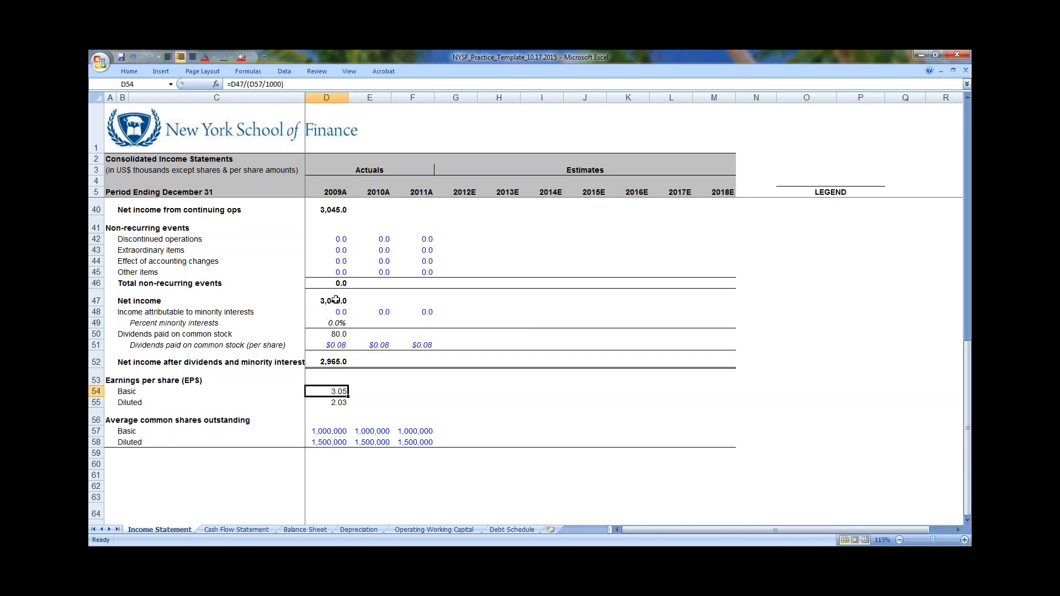
key(shift+Down)
key(ctrl+shift+4)
key(shift+Up)
key(Down)
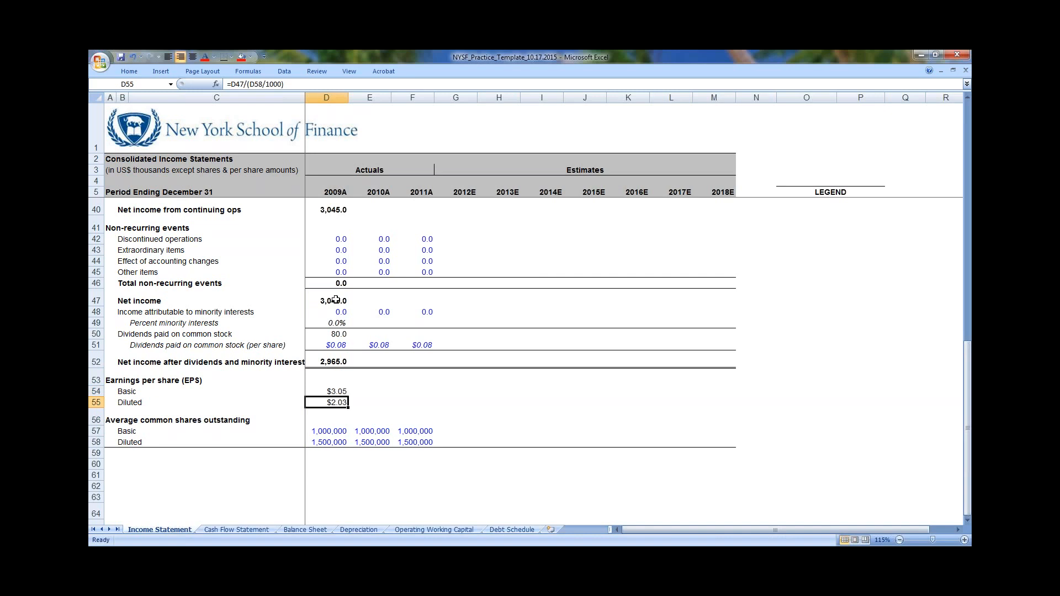
Compare the 2009A basic and diluted EPS formulas in D54 and D55
key(Up)
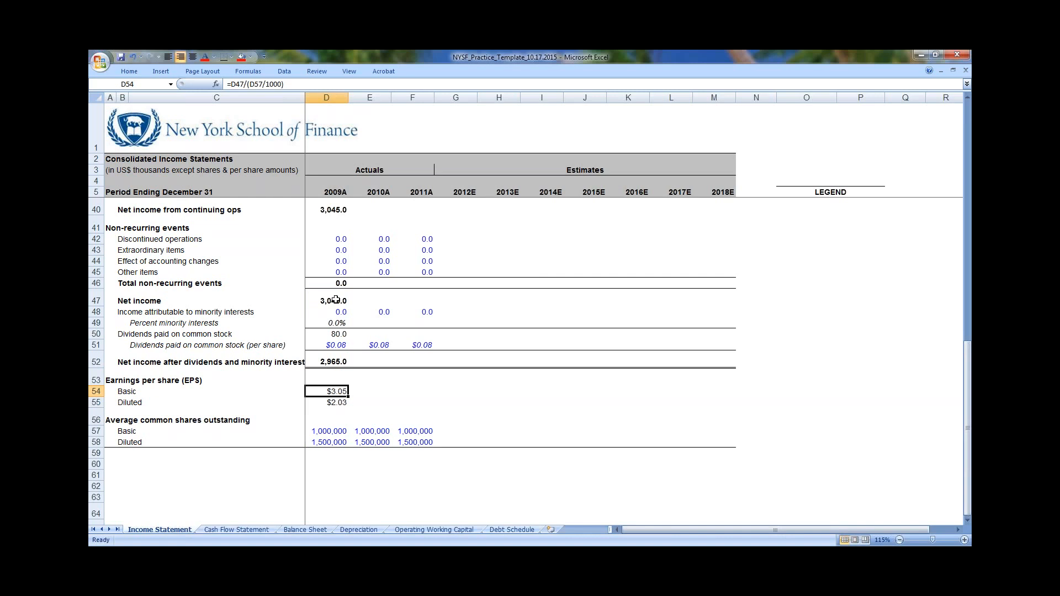
key(Down)
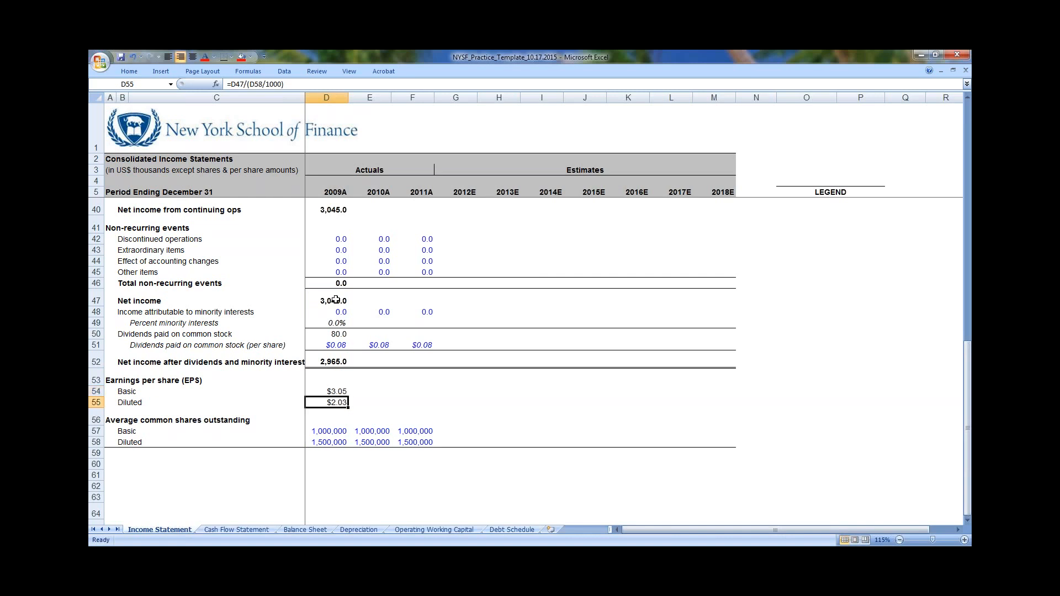
key(Up)
key(Down)
key(Up)
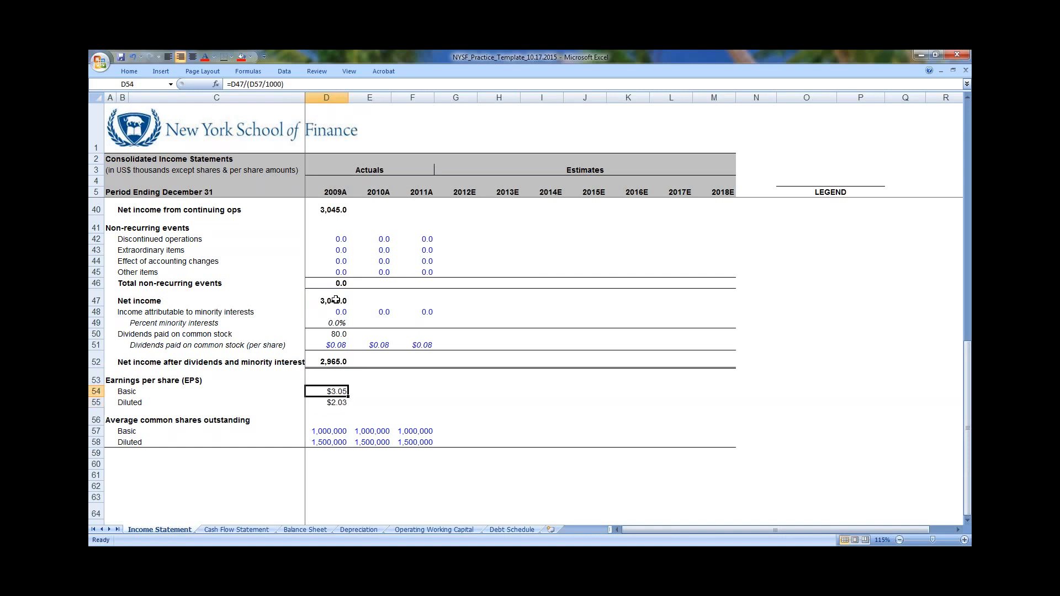
key(Down)
key(Up)
key(Down)
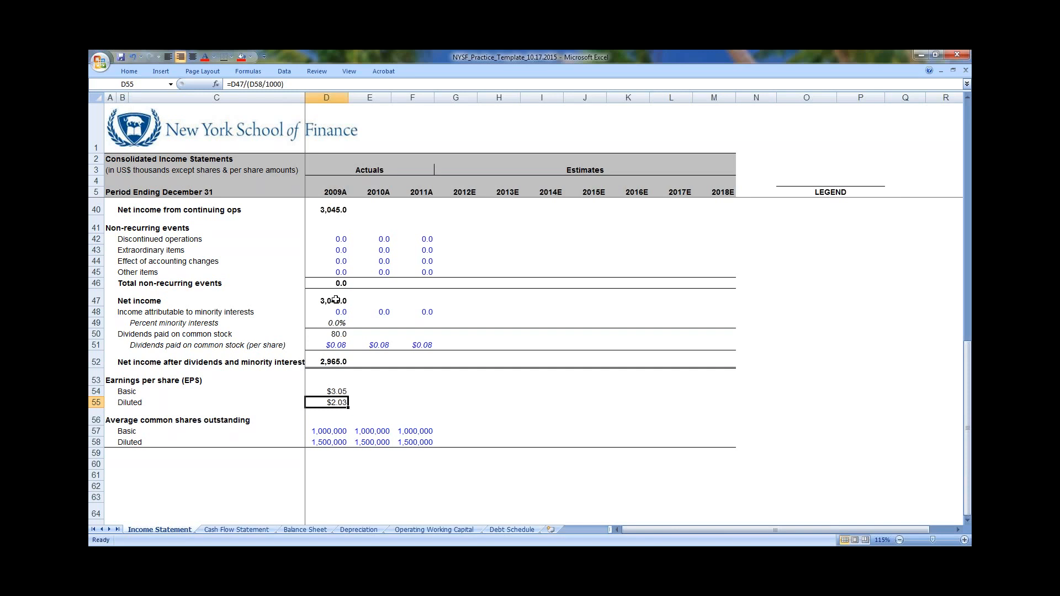
Fill the 2009A gross profit and gross profit margin formulas in D16:D17 across to 2010A and 2011A
key(ctrl+Up)
key(ctrl+Up)
key(ctrl+Up)
key(ctrl+Up)
key(ctrl+Up)
key(ctrl+Up)
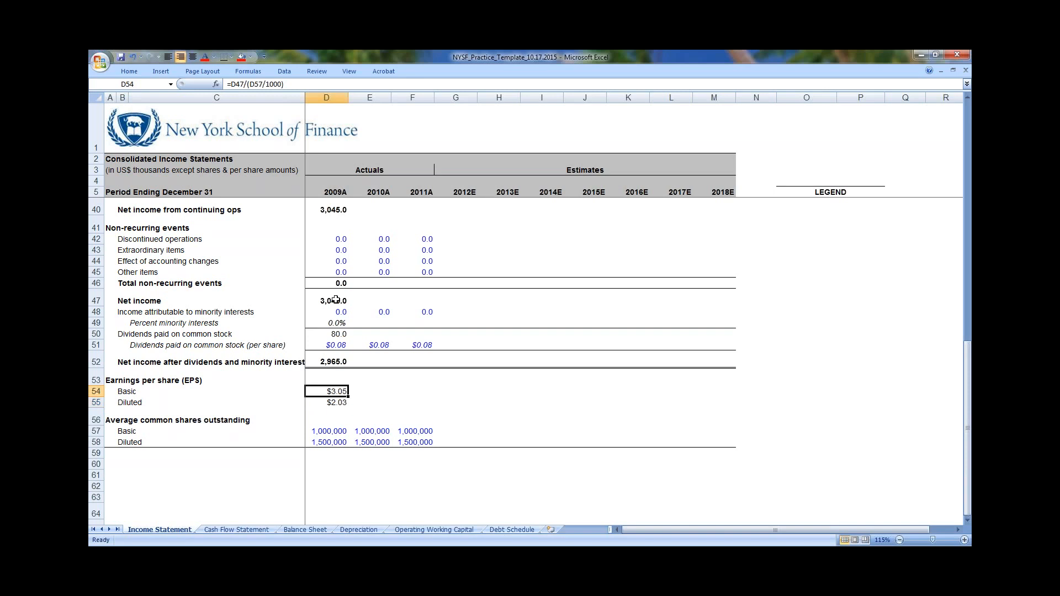
key(Down)
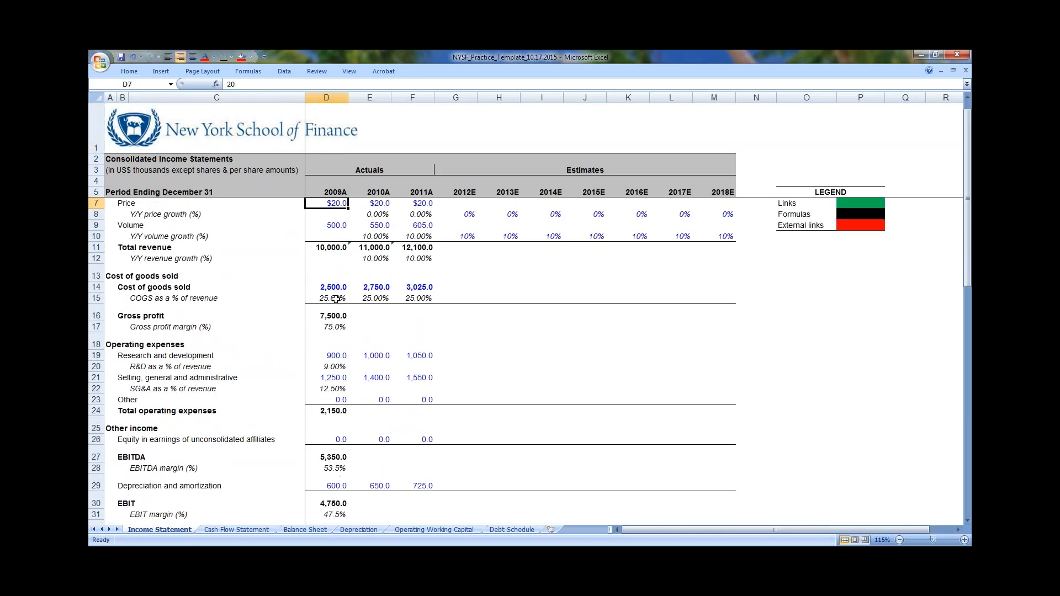
key(Down)
key(Down)
key(Down)
key(Down)
key(Down)
key(Down)
key(Down)
key(Down)
key(Down)
key(shift+Down)
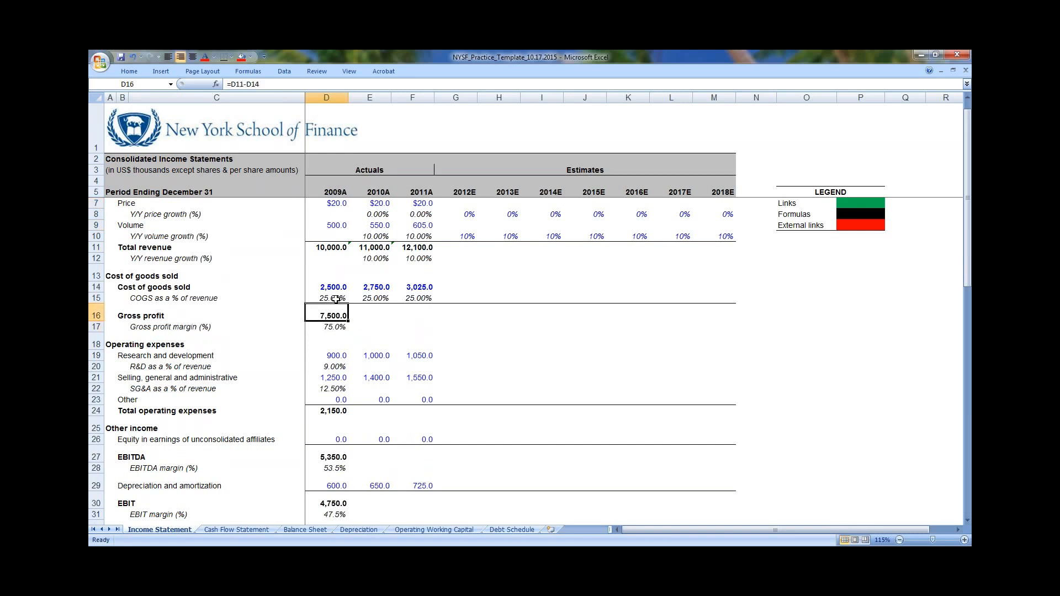
key(shift+Right)
key(shift+Right)
key(ctrl+r)
Fill the R&D as a % of revenue formula in D20 across to 2010A and 2011A
key(Down)
key(Down)
key(Down)
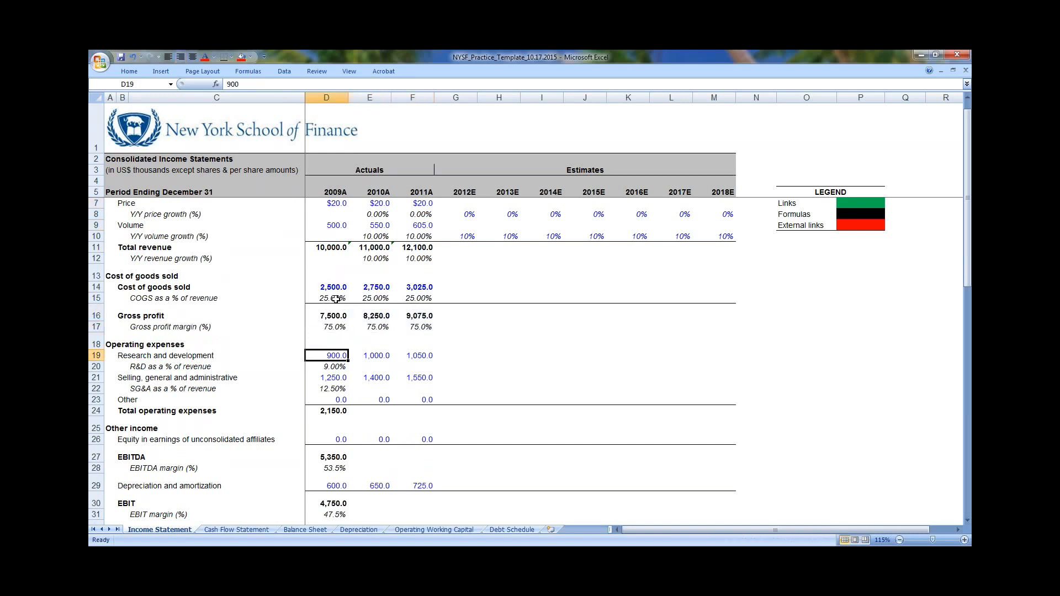
key(Down)
key(shift+Right)
key(shift+Right)
key(ctrl+r)
Fill the SG&A as a % of revenue formula in D22 across to 2010A and 2011A
key(Down)
key(Down)
key(shift+Right)
key(shift+Right)
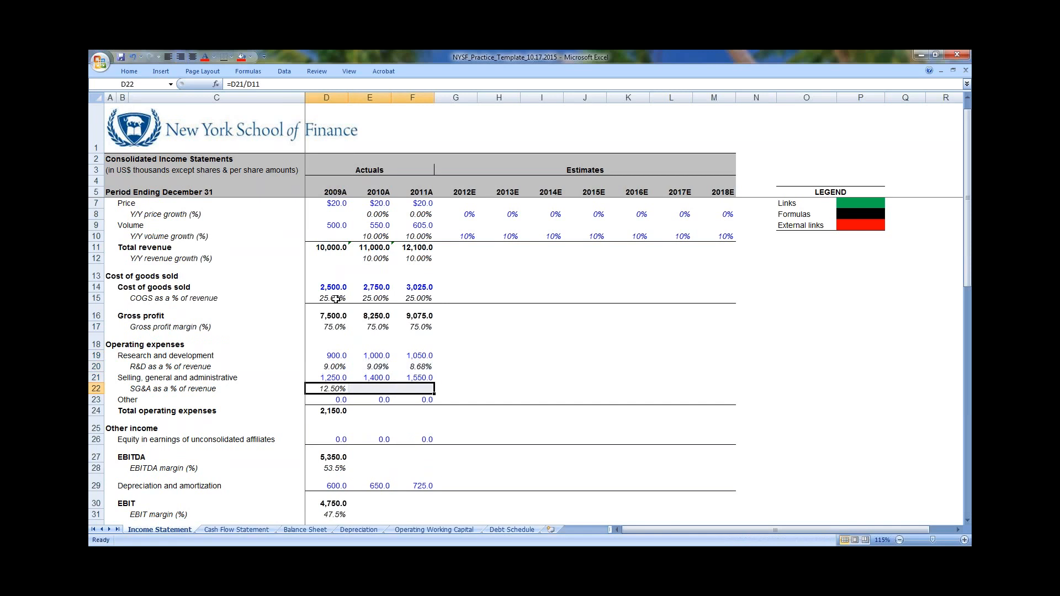
key(ctrl+r)
Fill the total operating expenses formula in D24 across to 2010A and 2011A
key(Down)
key(Down)
key(shift+Right)
key(shift+Right)
key(ctrl+r)
Fill the EBITDA and EBITDA margin formulas in D27:D28 across to 2010A and 2011A
key(Down)
key(Down)
key(Down)
key(shift+Down)
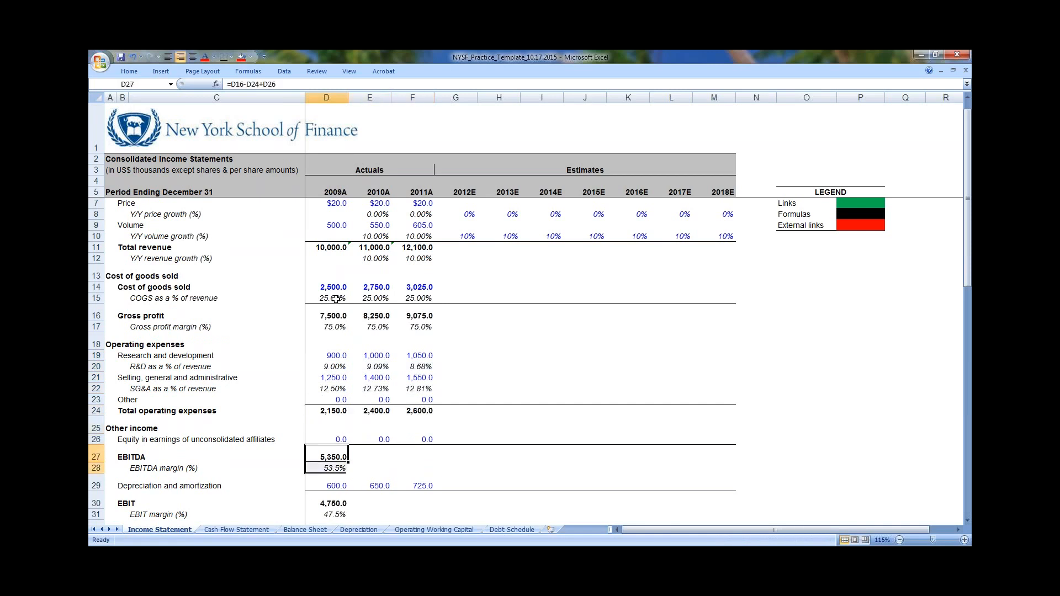
key(shift+Right)
key(shift+Right)
key(ctrl+r)
Fill the EBIT and EBIT margin formulas in D30:D31 across to 2010A and 2011A
key(Down)
key(Down)
scroll(335, 299, down, 2)
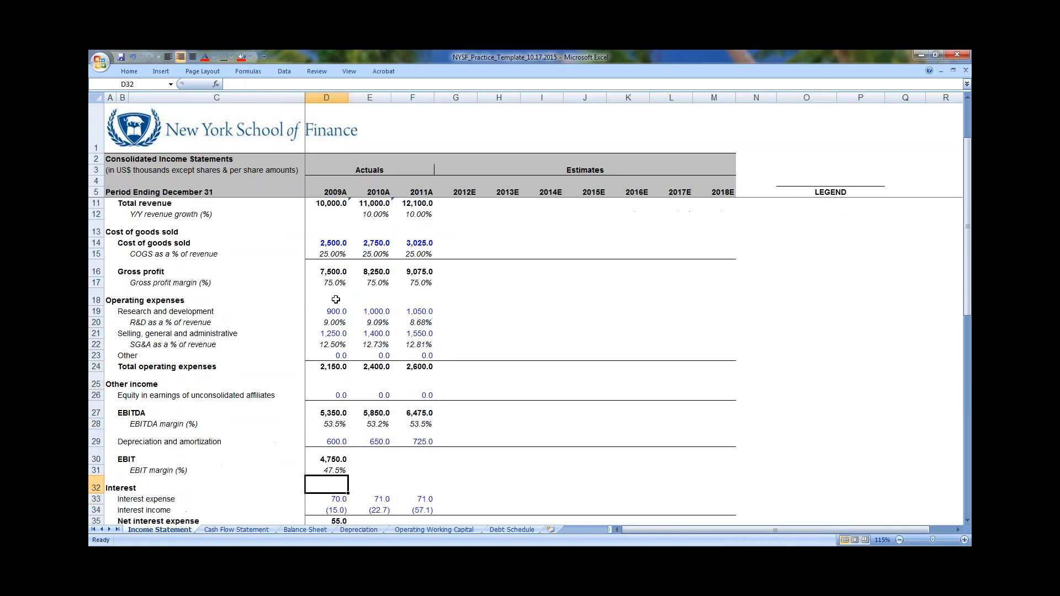
key(Down)
key(shift+Down)
key(shift+Right)
key(shift+Right)
key(ctrl+r)
Fill the net interest expense, income before tax and IBT margin formulas in D35:D37 across to 2010A and 2011A
key(Down)
key(Down)
key(Down)
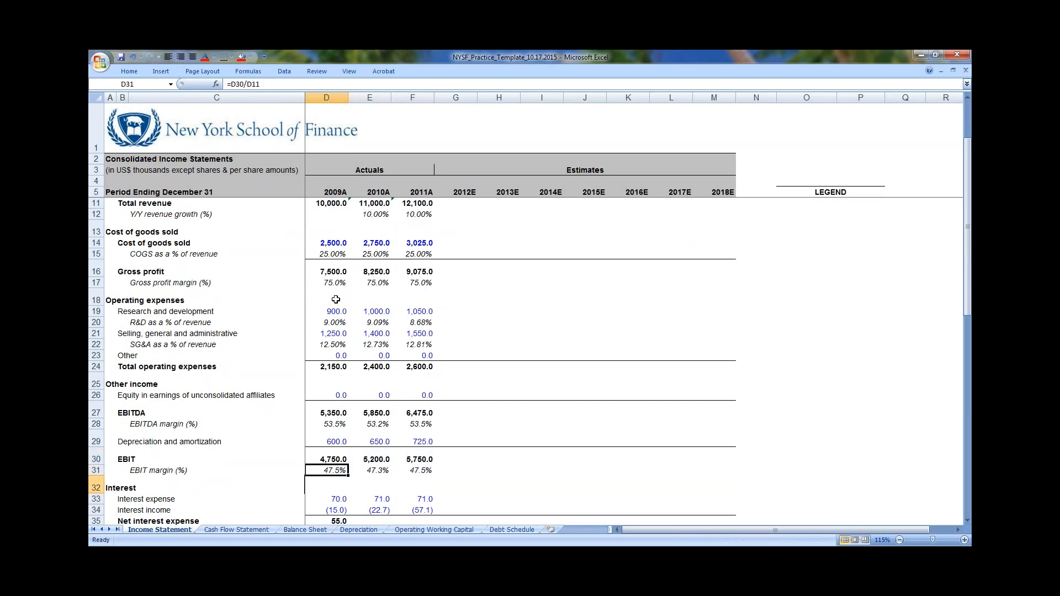
scroll(335, 300, down, 2)
key(Down)
key(Down)
key(Down)
key(Down)
key(Down)
key(Down)
key(Up)
key(Up)
key(Up)
key(Up)
key(shift+Down)
key(shift+Down)
key(shift+Right)
key(shift+Right)
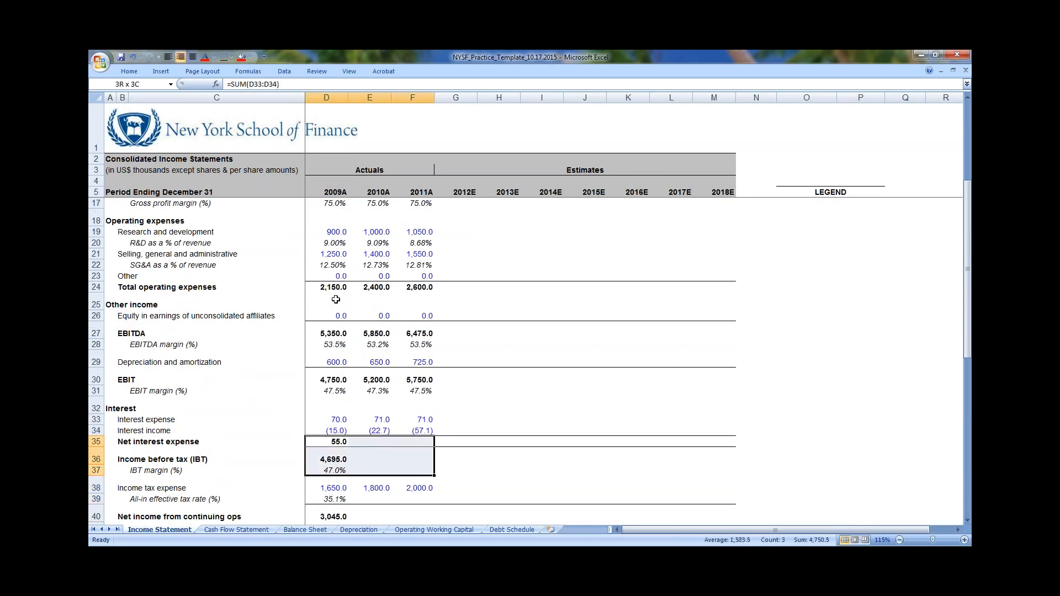
key(ctrl+r)
Fill the effective tax rate and net income from continuing ops formulas in D39:D40 across to 2010A and 2011A
key(Down)
key(Down)
scroll(335, 300, down, 2)
key(Down)
key(Down)
key(Down)
key(Down)
key(Down)
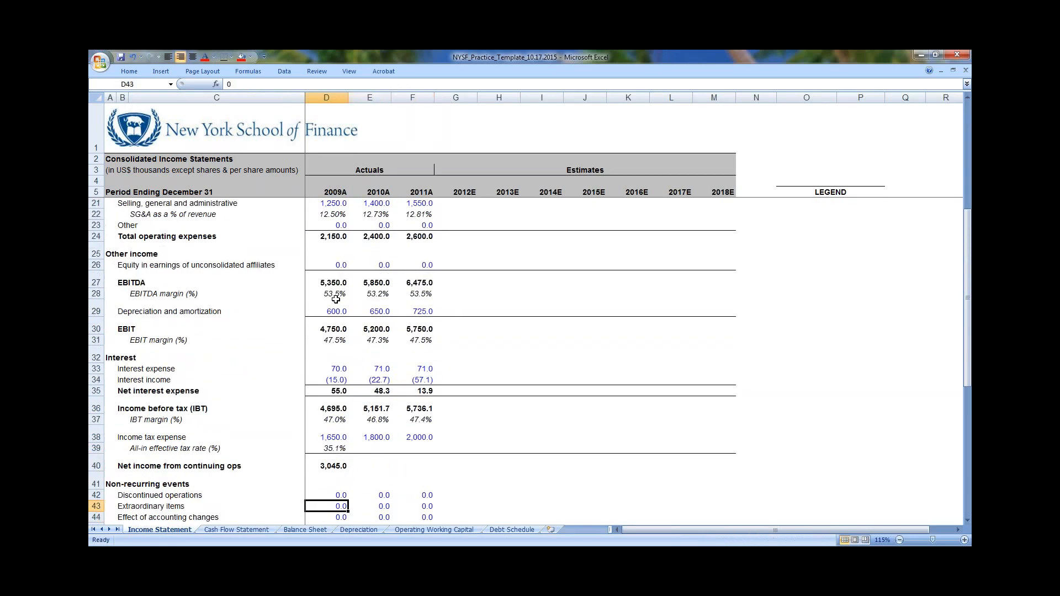
key(Up)
key(Up)
key(Up)
key(shift+Down)
key(shift+Right)
key(shift+Right)
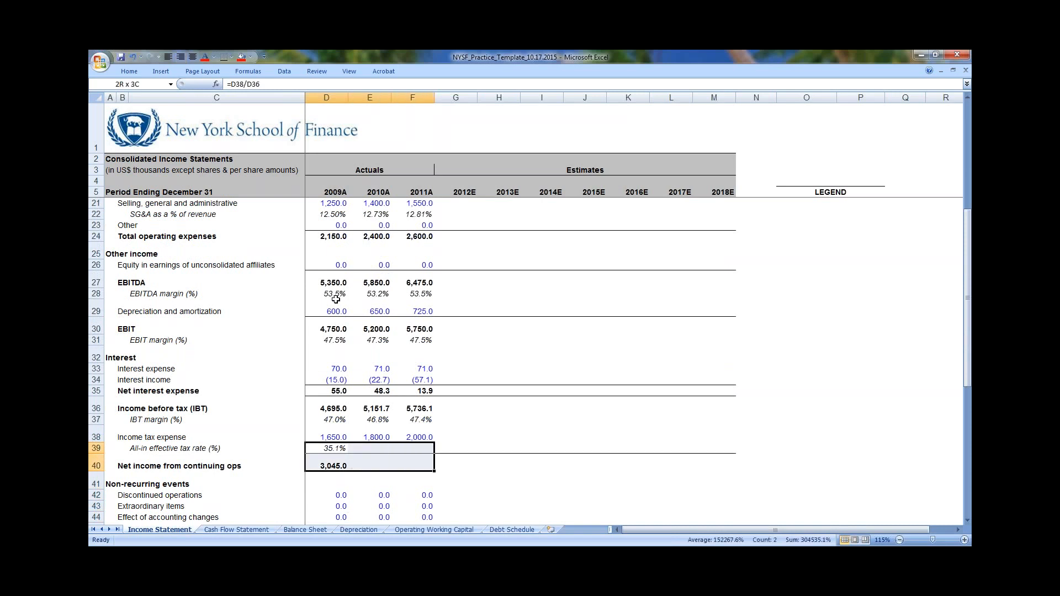
key(ctrl+r)
Fill the total non-recurring events and net income formulas in D46:D47 across to 2010A and 2011A
key(Down)
key(Down)
key(Down)
key(Down)
key(Down)
key(Down)
key(Down)
key(Down)
key(Down)
key(Down)
key(Down)
key(Down)
key(Down)
key(Down)
key(Down)
key(Down)
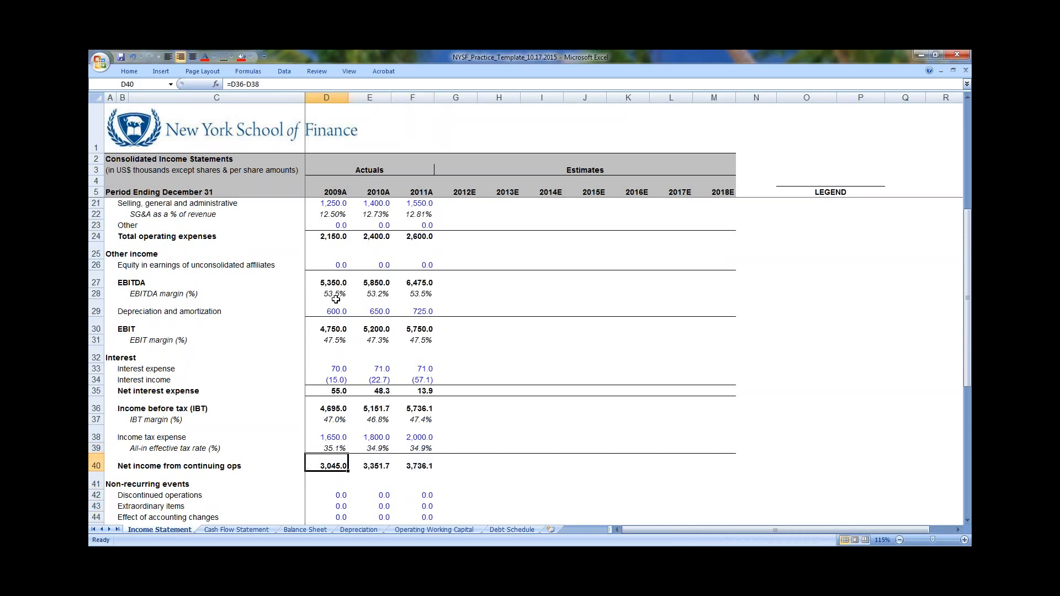
key(Up)
key(Up)
key(Up)
key(Up)
key(Up)
key(Up)
key(Up)
key(Up)
key(Up)
key(Up)
key(Up)
key(Up)
key(Up)
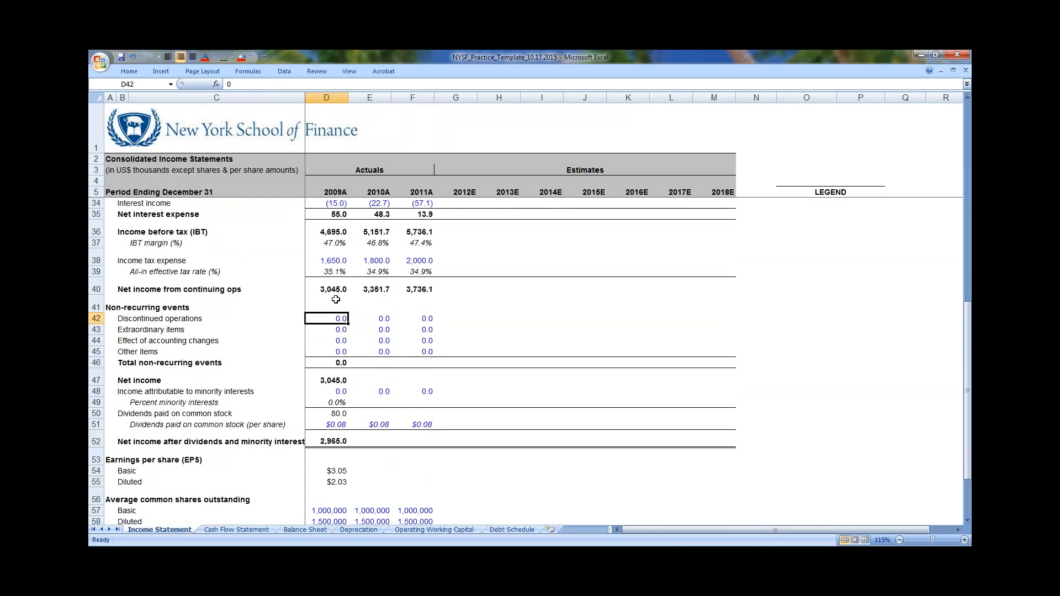
key(Down)
key(Down)
key(Down)
key(Down)
key(shift+Down)
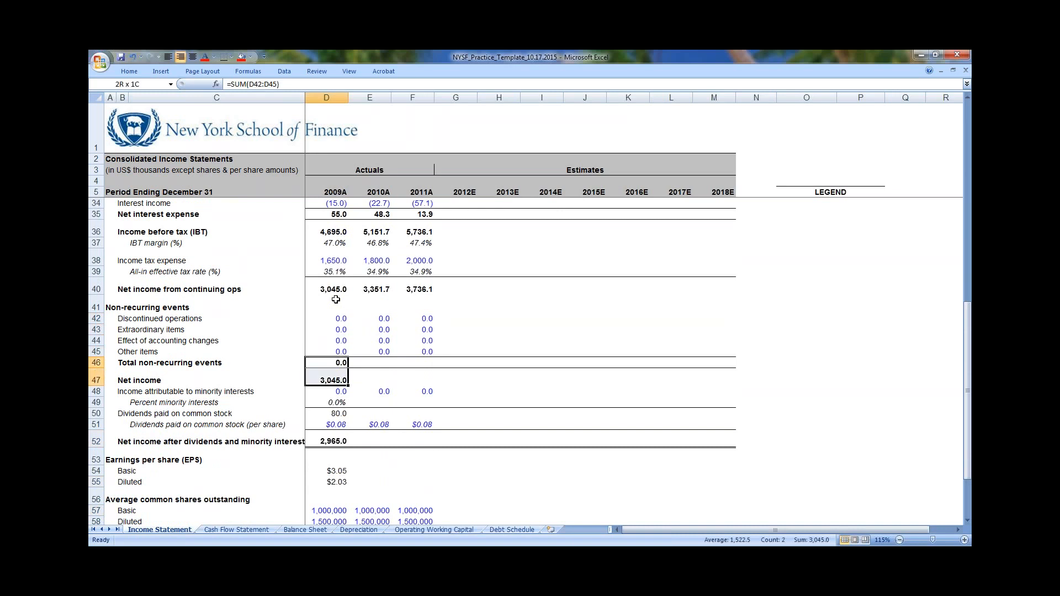
key(shift+Right)
key(shift+Right)
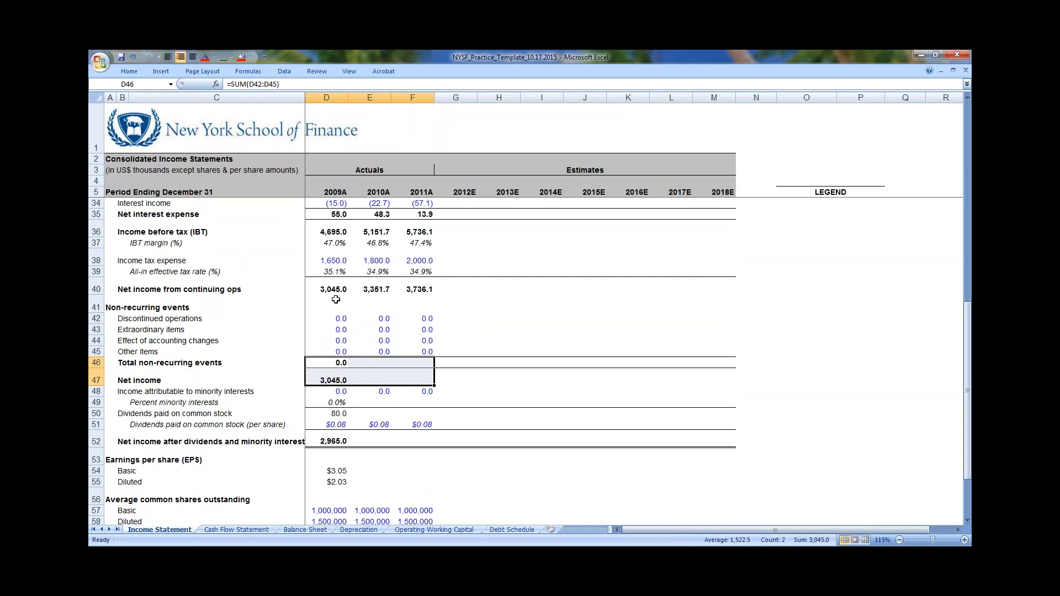
key(ctrl+r)
key(Right)
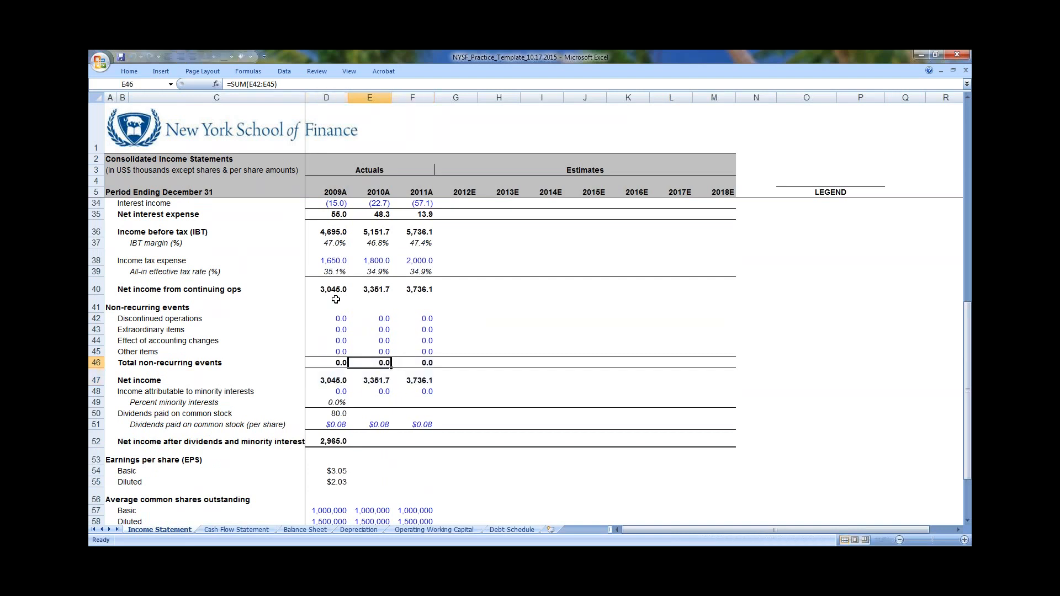
key(Right)
key(Down)
key(Left)
key(Right)
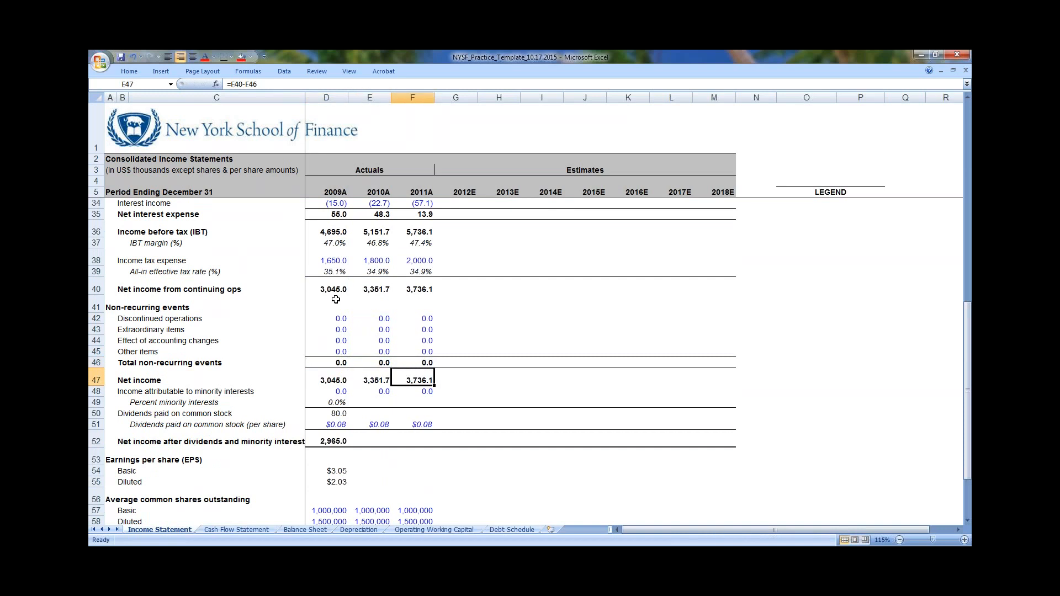
Fill the percent minority interests and dividends paid on common stock formulas in D49:D50 across to 2010A and 2011A
key(Down)
key(Left)
key(Left)
key(Down)
key(shift+Right)
key(shift+Right)
key(shift+Down)
key(ctrl+r)
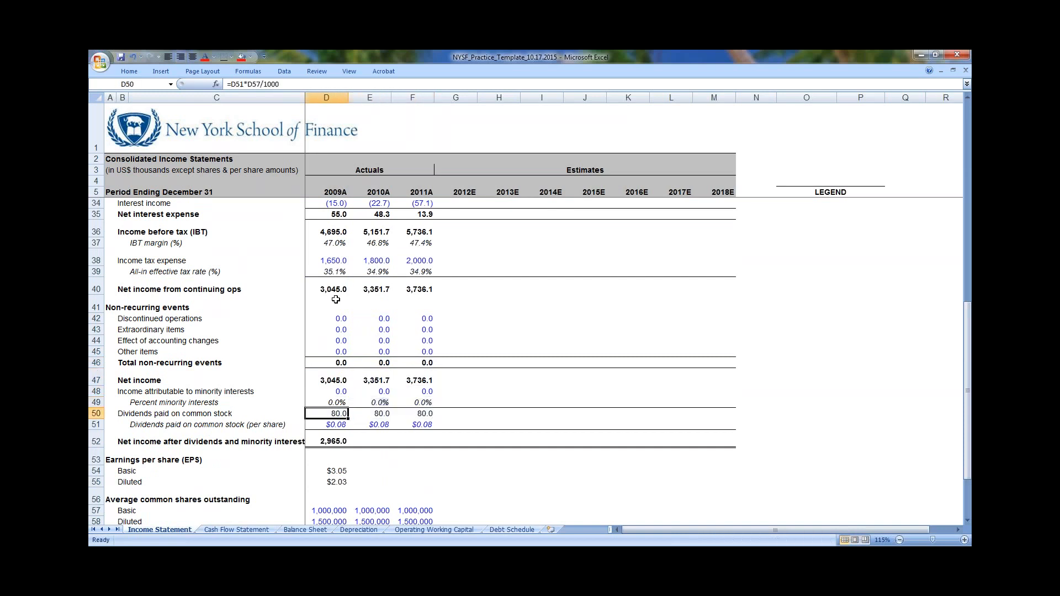
Fill the net income after dividends and basic and diluted EPS formulas in D52:D55 across to 2010A and 2011A
key(Down)
key(Down)
key(Down)
key(shift+Down)
key(shift+Down)
key(shift+Down)
key(shift+Right)
key(shift+Right)
key(ctrl+r)
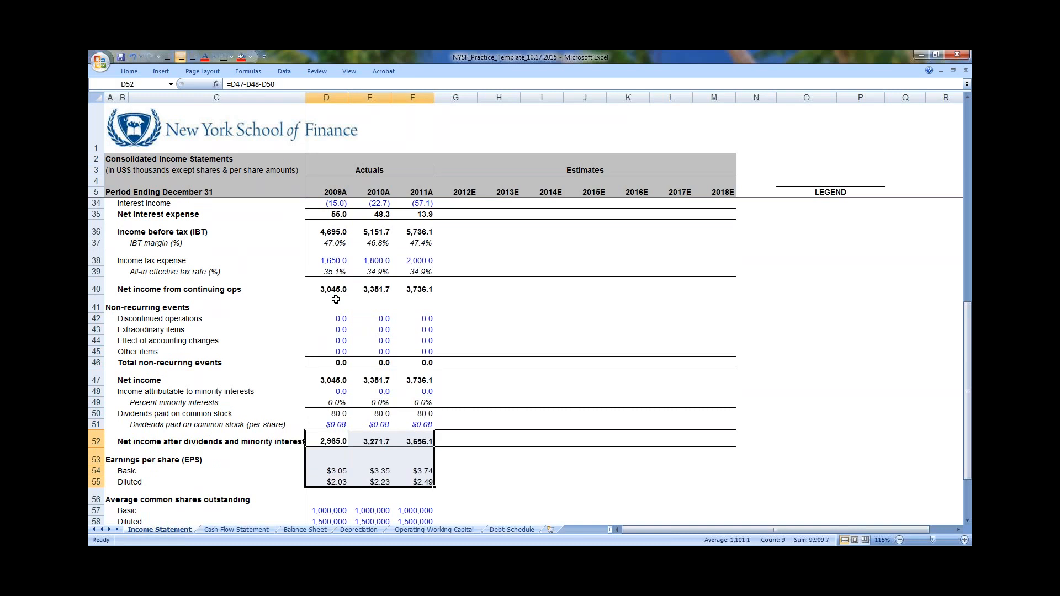
Review the 2009A to 2011A historicals, examining revenue and volume growth, gross profit margin, EBITDA margin and price
scroll(387, 341, down, 3)
scroll(337, 331, up, 12)
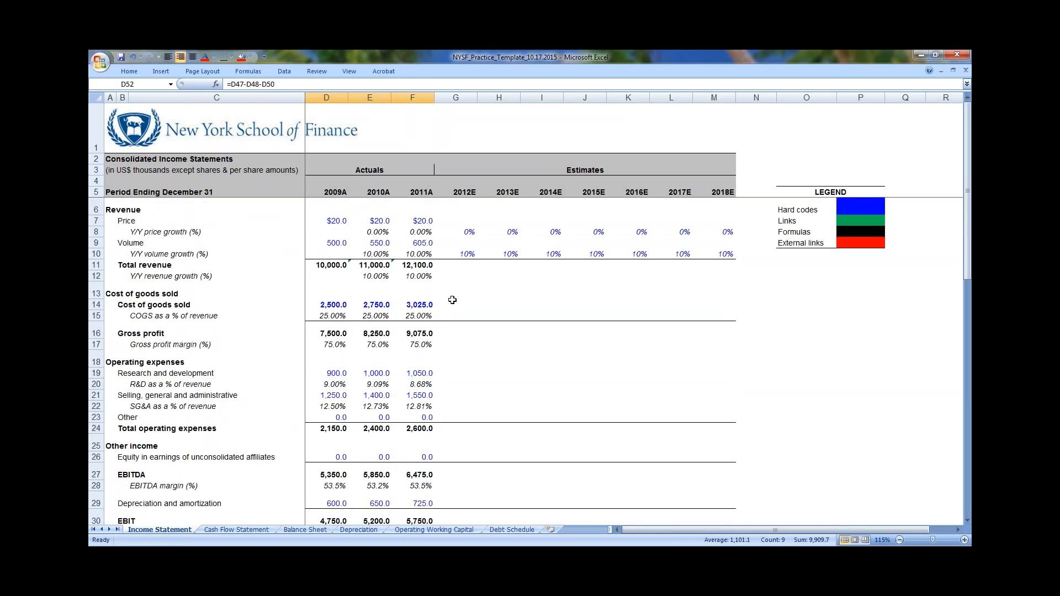
click(385, 318)
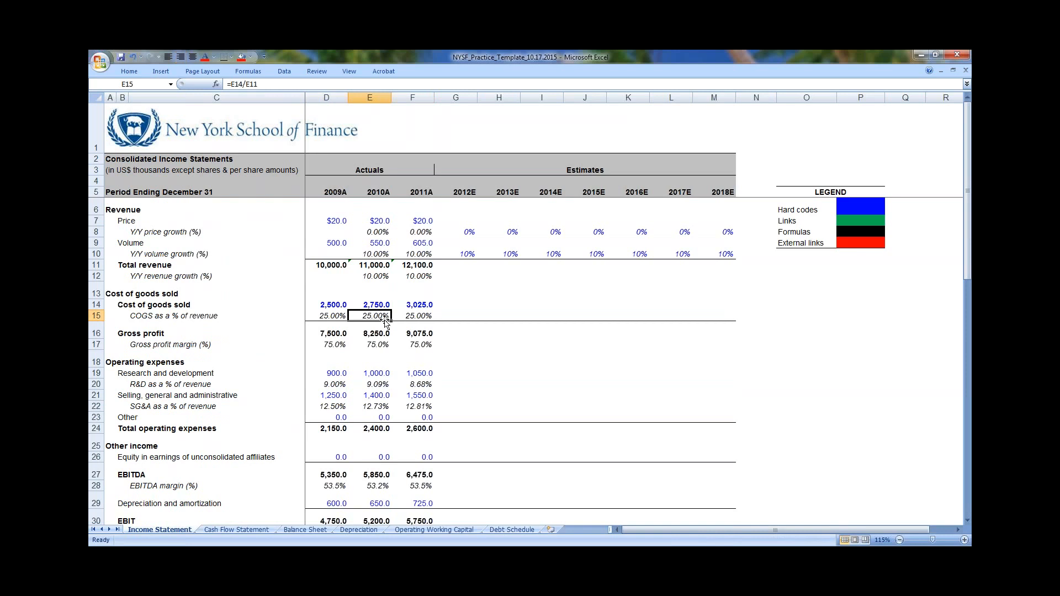
drag(361, 276, 403, 278)
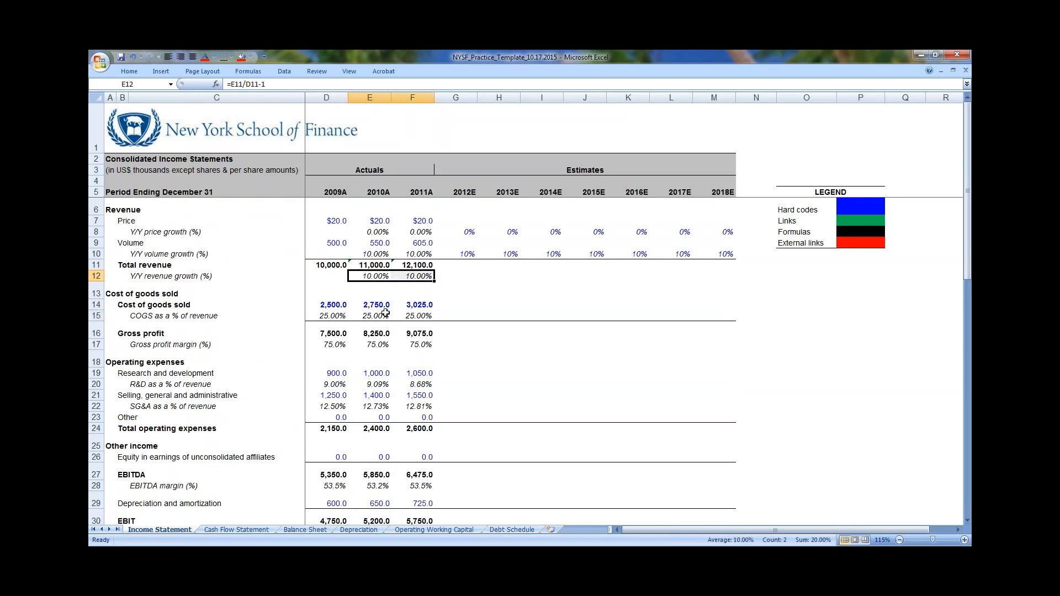
click(390, 255)
drag(391, 254, 423, 255)
scroll(391, 337, down, 2)
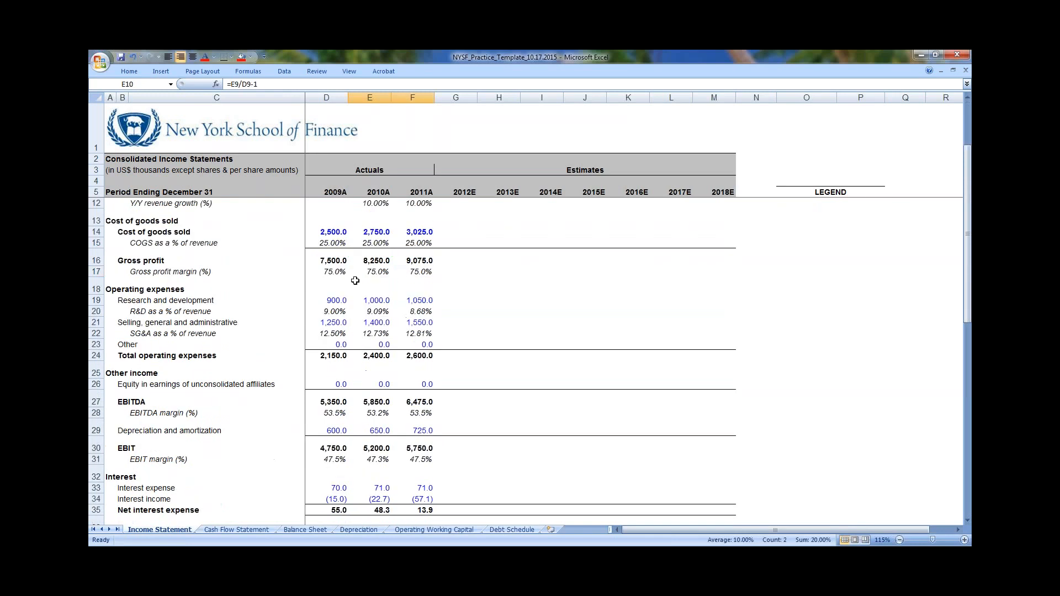
drag(327, 272, 424, 273)
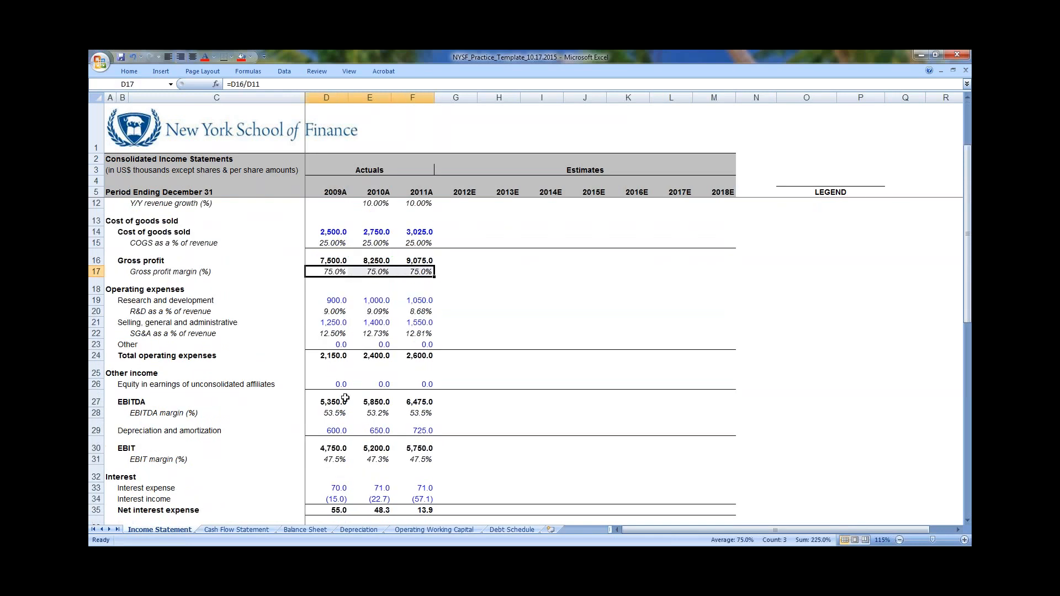
drag(331, 412, 422, 415)
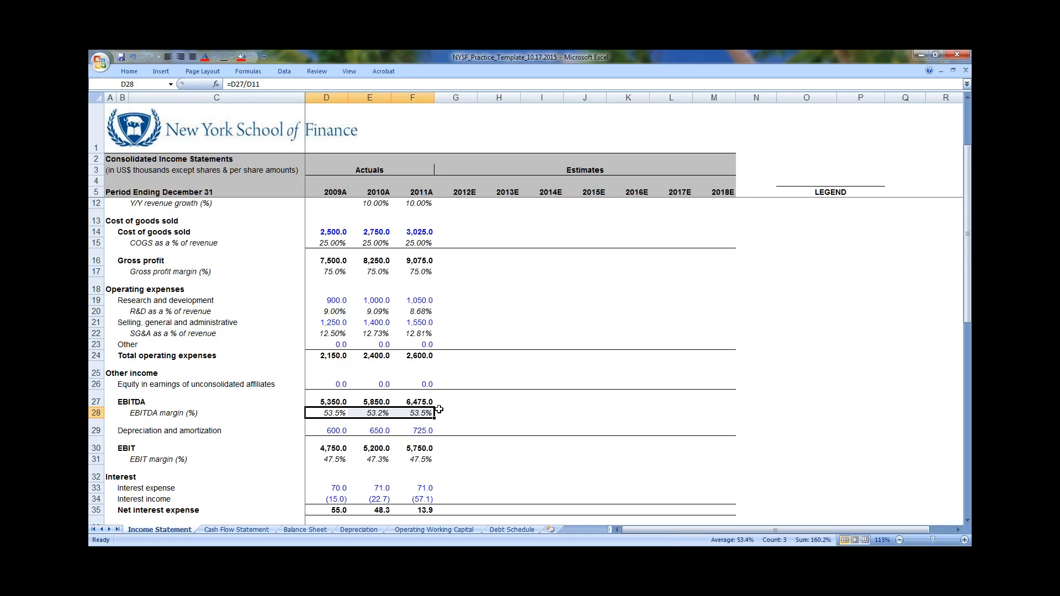
scroll(433, 386, down, 3)
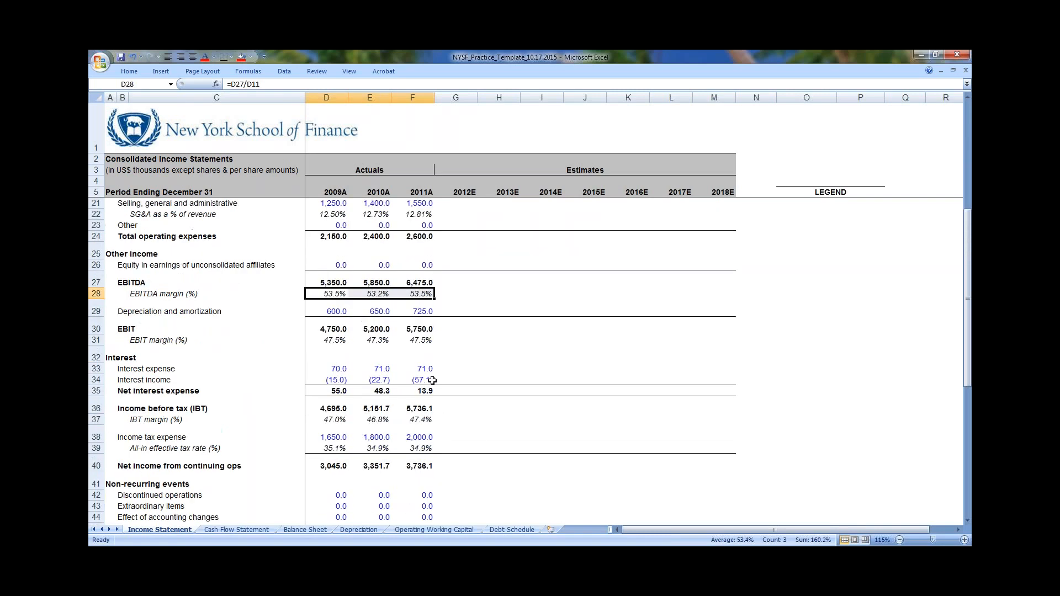
scroll(433, 381, down, 1)
scroll(432, 381, up, 6)
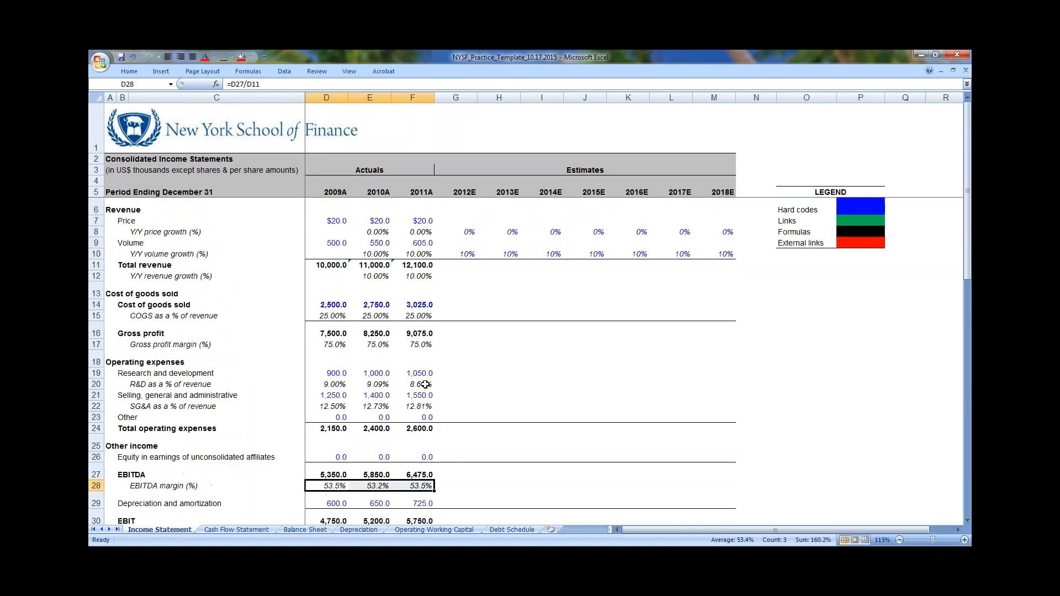
drag(331, 220, 425, 231)
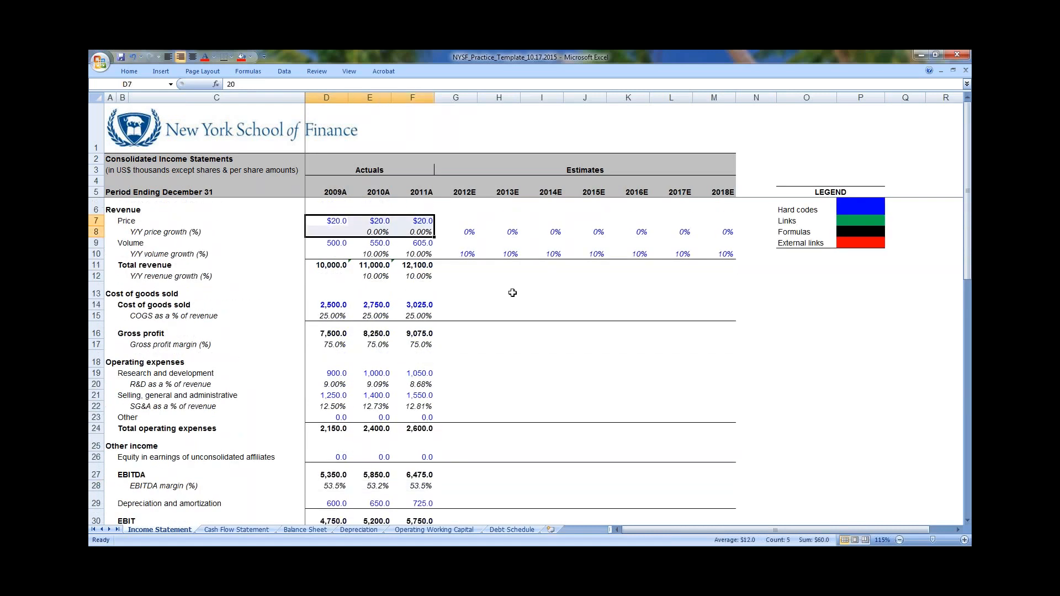
scroll(300, 441, down, 2)
scroll(320, 389, up, 2)
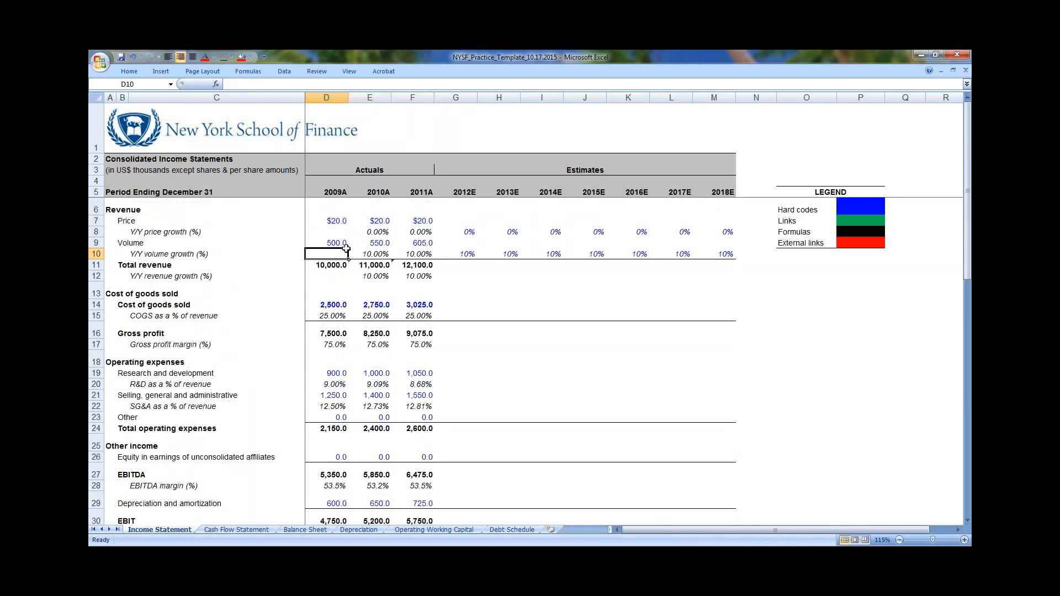
drag(332, 221, 393, 530)
scroll(442, 437, up, 5)
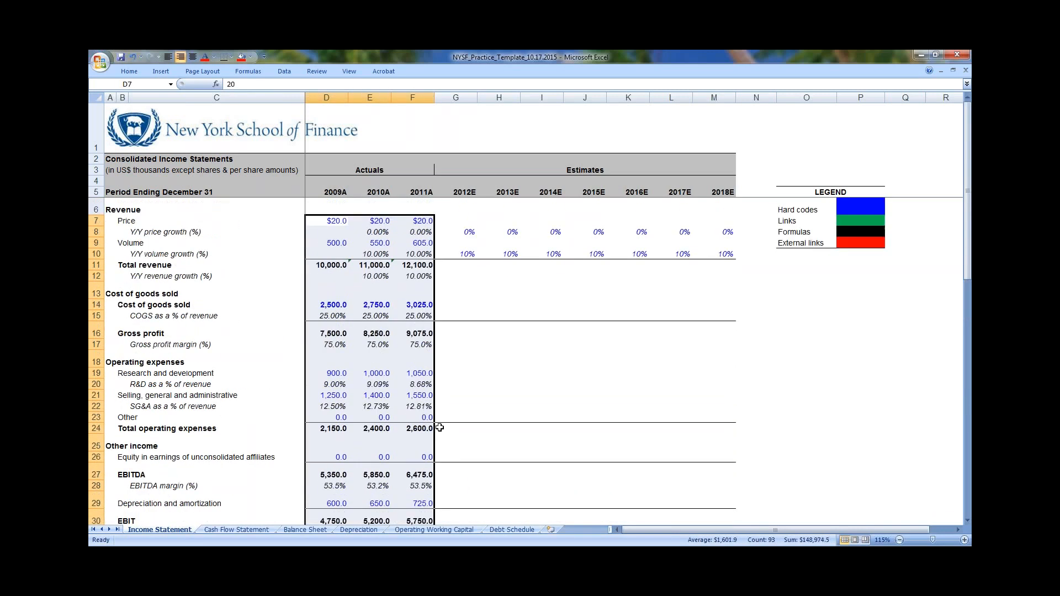
Select the estimates block G7:M58 to examine the range of rows to project for 2012E through 2018E
click(458, 254)
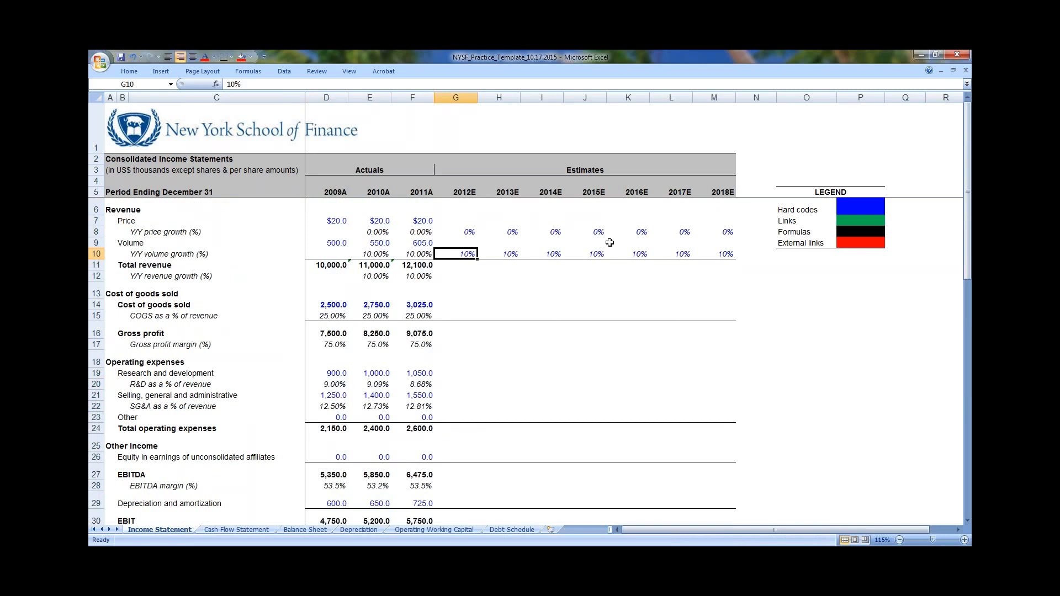
key(Left)
key(Up)
key(Up)
key(Left)
key(Up)
key(Up)
key(Right)
key(Right)
key(Down)
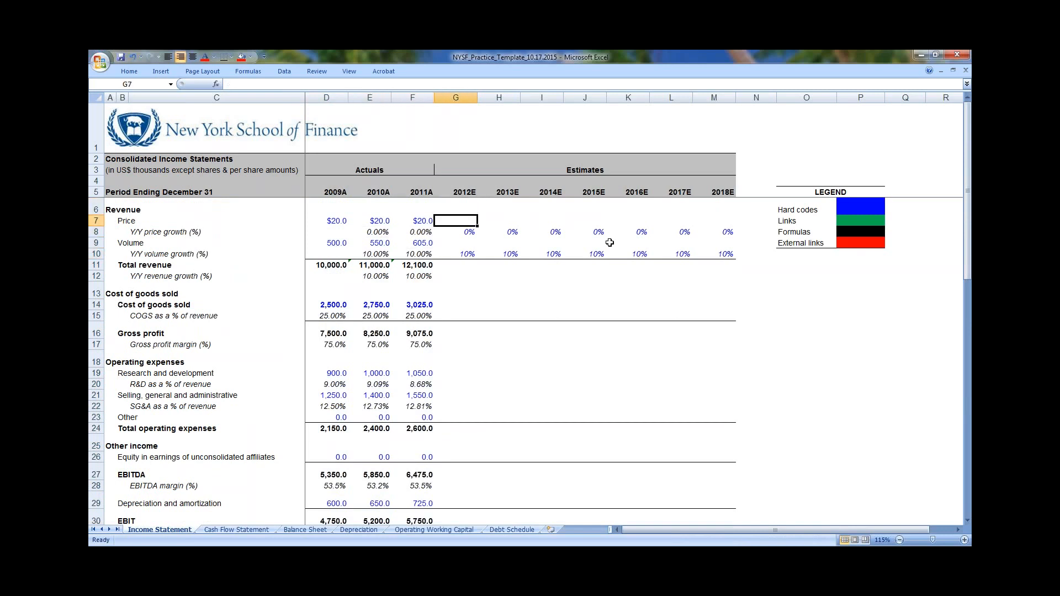
key(shift+Right)
key(shift+Right)
key(shift+Down)
key(shift+Right)
key(shift+Down)
key(shift+Right)
key(shift+Right)
key(shift+Down)
key(shift+Down)
key(shift+Right)
key(shift+Down)
key(shift+Down)
key(shift+Down)
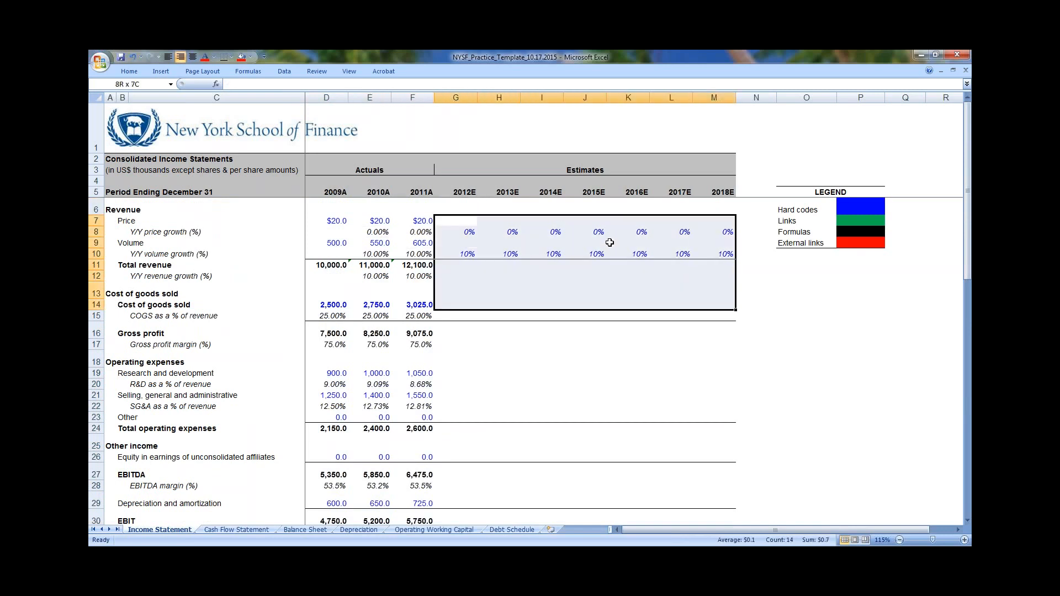
key(shift+Down)
key(shift+Down)
key(shift+Down)
key(shift+Down)
key(shift+Down)
key(shift+Down)
key(shift+Down)
key(shift+Down)
key(shift+Down)
key(shift+Down)
key(shift+Down)
key(shift+Down)
key(shift+Down)
key(shift+Down)
key(shift+Down)
key(shift+Down)
key(shift+Down)
key(shift+Down)
key(shift+Down)
key(shift+Down)
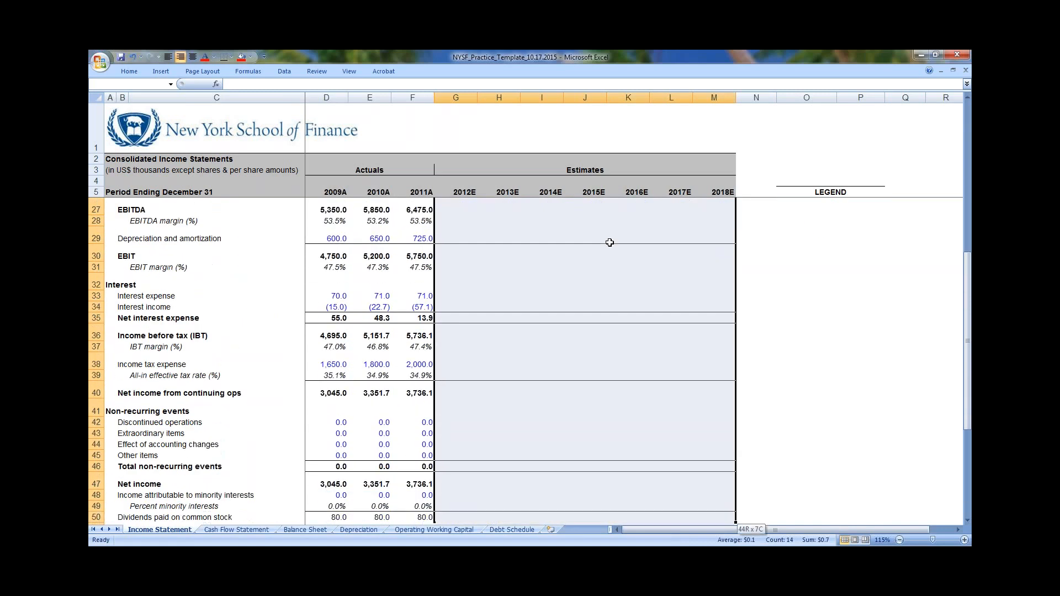
key(shift+Down)
key(shift+Down)
key(shift+Down)
key(shift+Down)
key(shift+Down)
key(shift+Down)
key(shift+Down)
key(shift+Down)
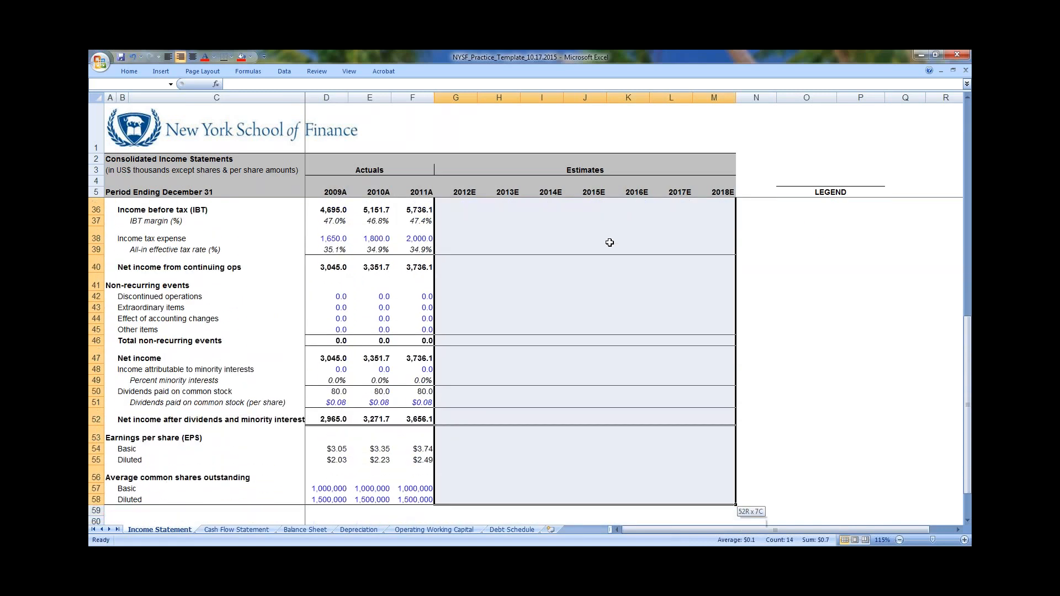
scroll(497, 274, up, 8)
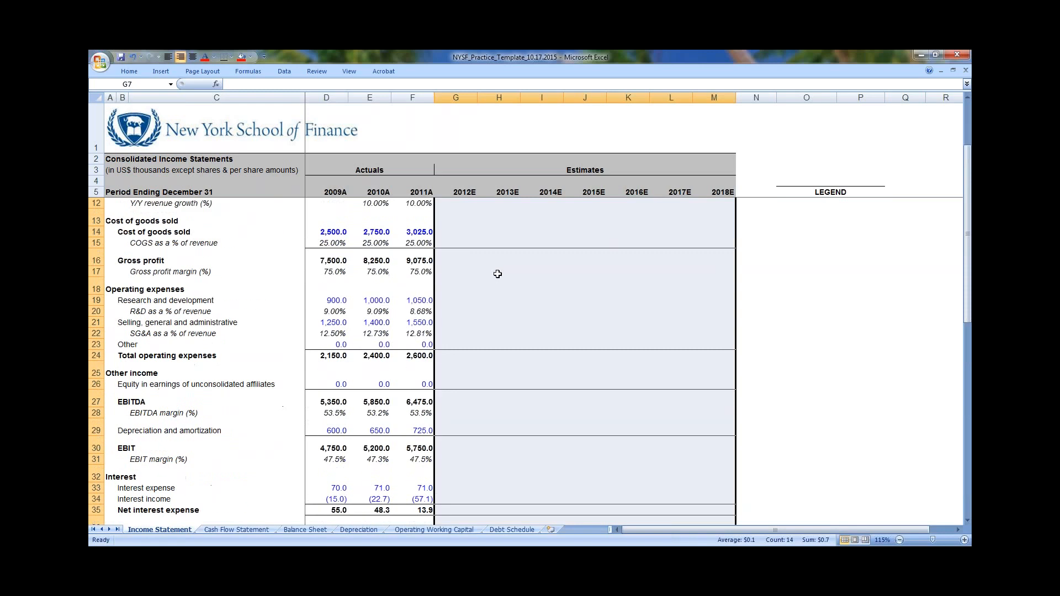
scroll(497, 274, up, 2)
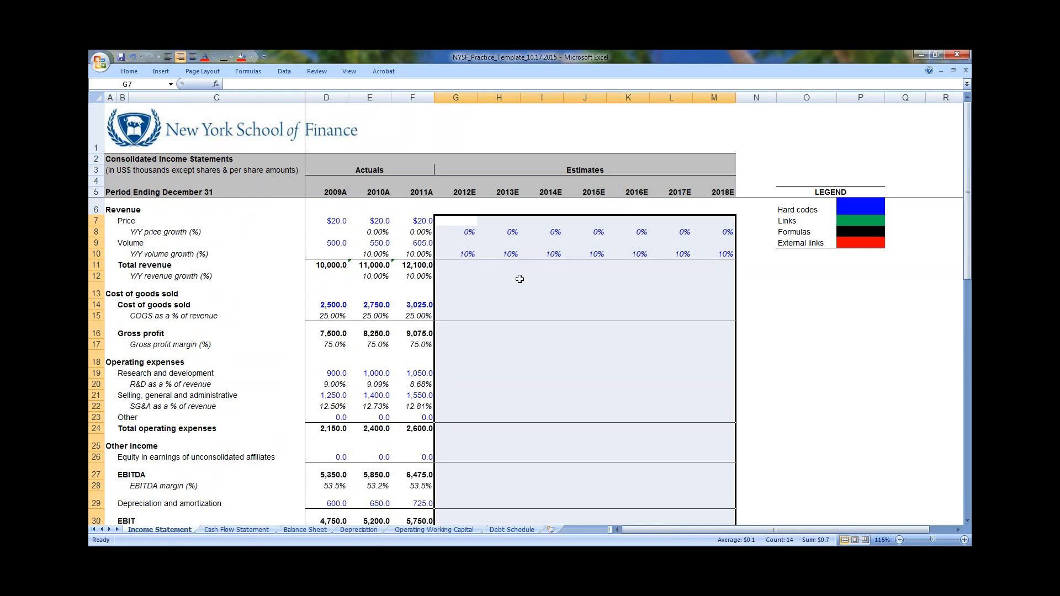
Examine the price growth, volume growth and COGS as a % of revenue rows across the 2012E to 2018E columns
click(516, 280)
drag(470, 235, 707, 235)
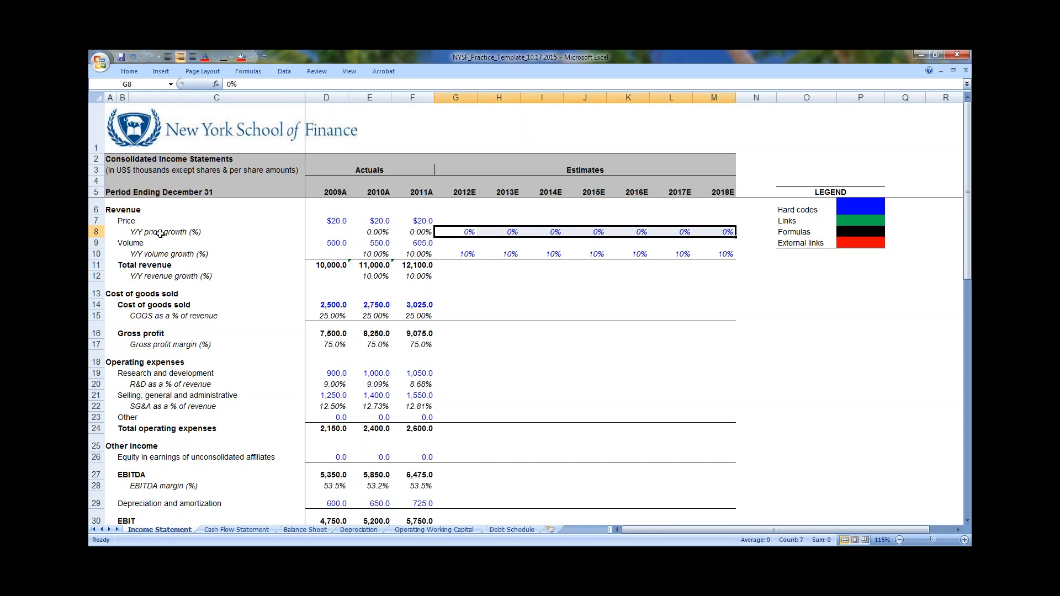
drag(466, 257, 685, 264)
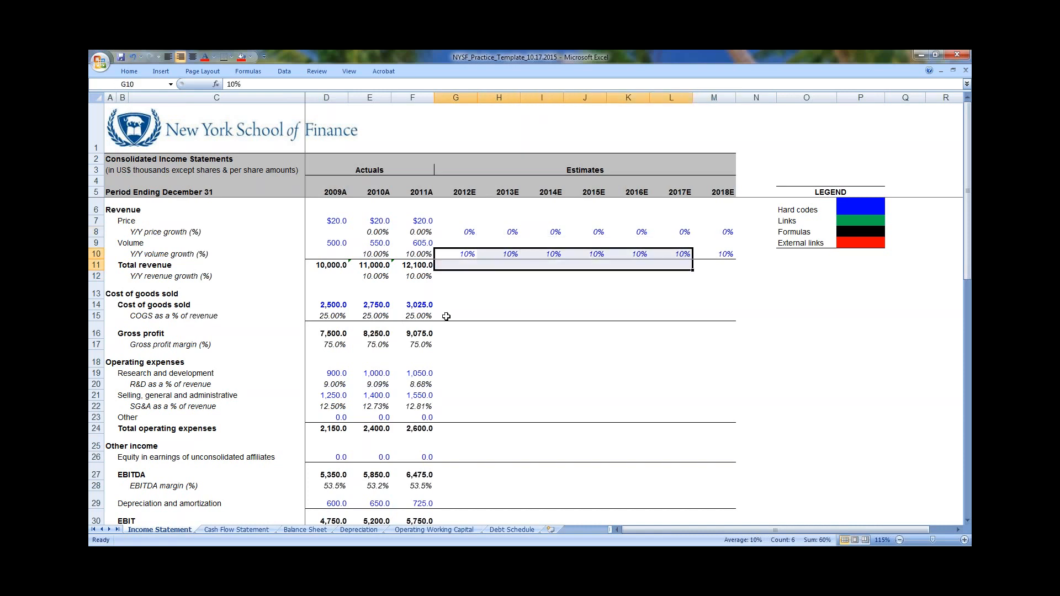
drag(446, 317, 712, 316)
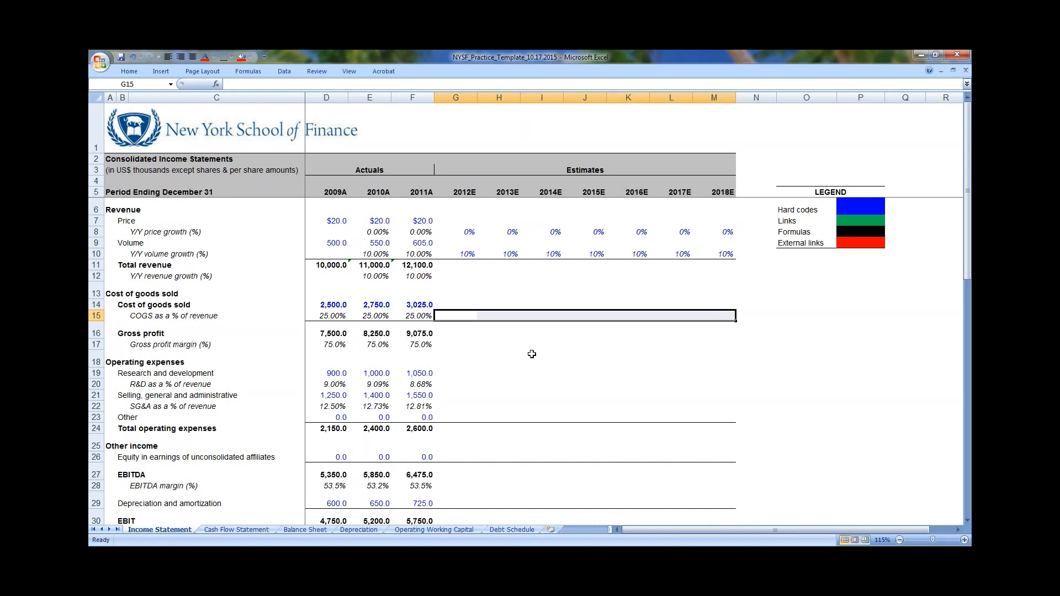
drag(467, 95, 709, 95)
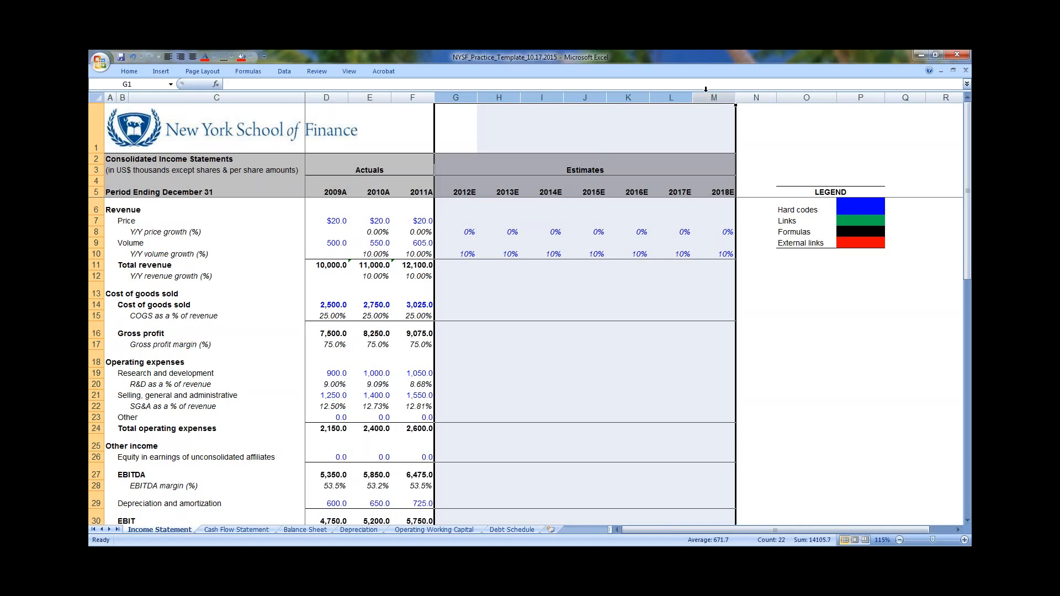
click(524, 222)
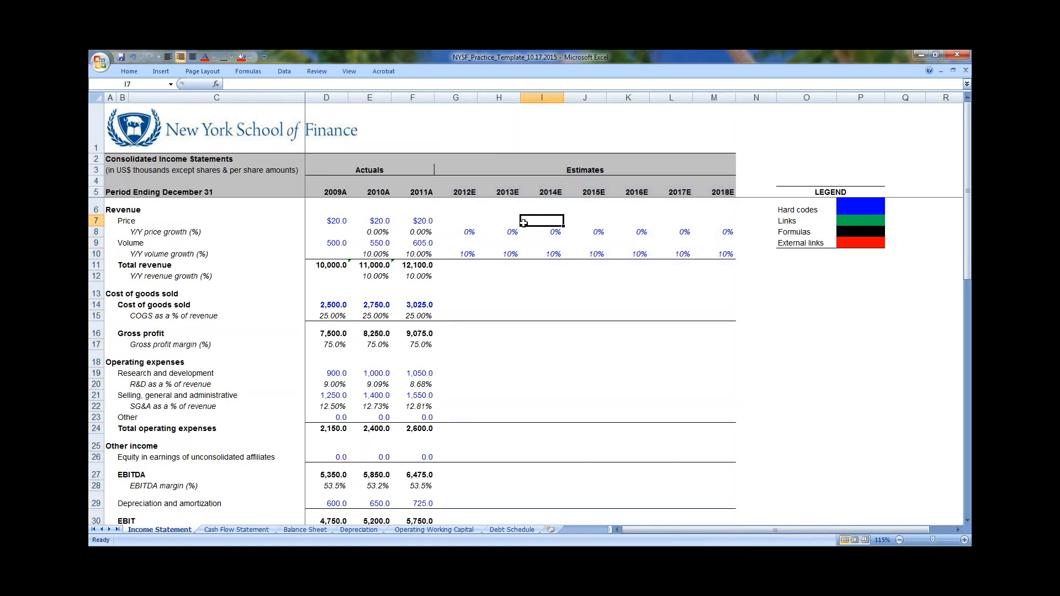
click(473, 228)
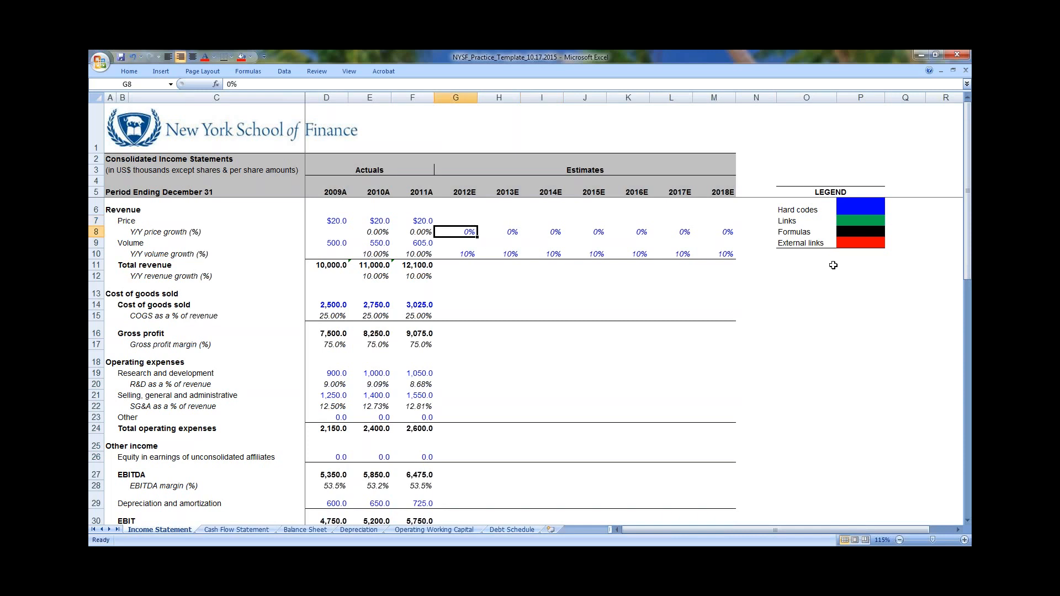
key(Up)
text(=)
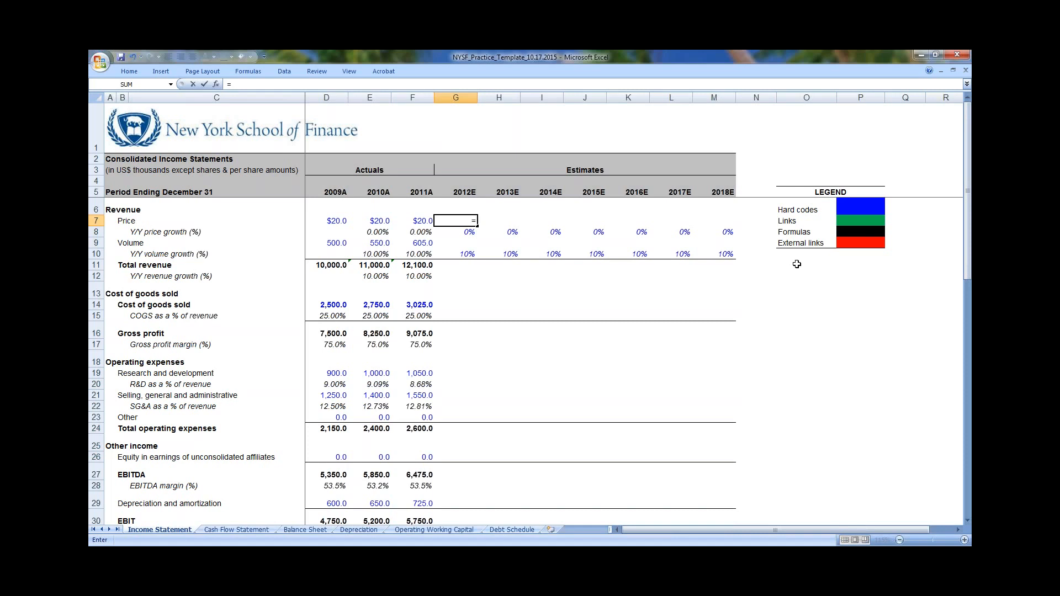
key(Escape)
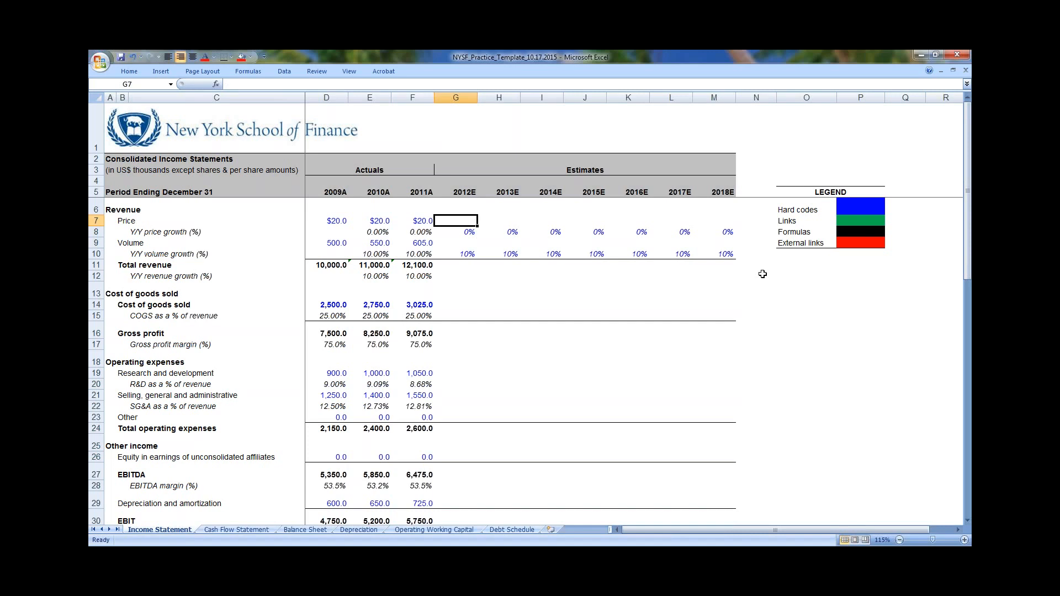
key(Left)
key(Left)
key(Left)
key(Left)
key(Left)
key(Left)
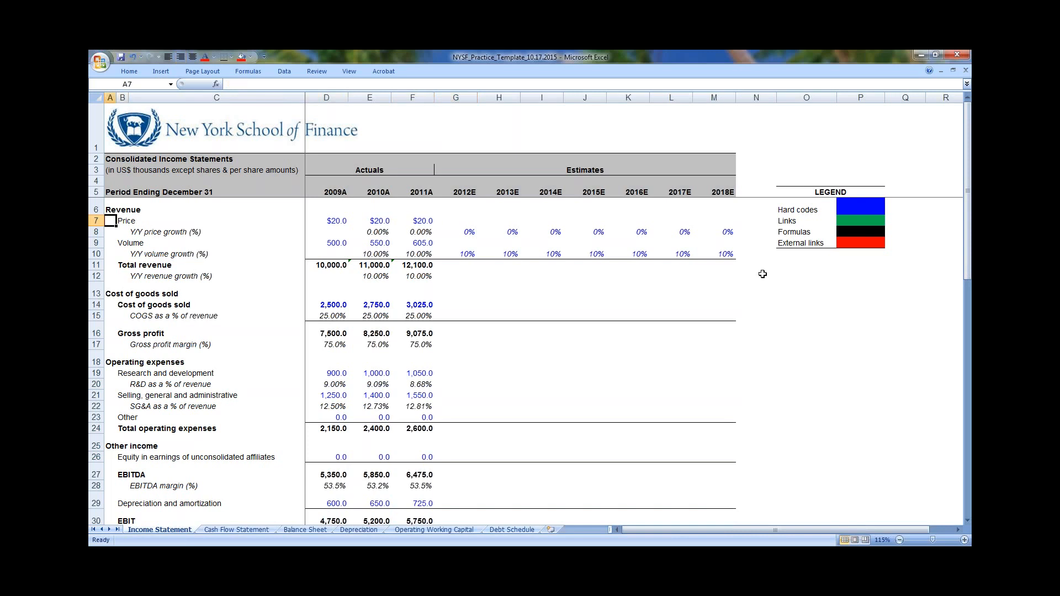
Delete the blank row 4 above the Period Ending December 31 header row
key(Up)
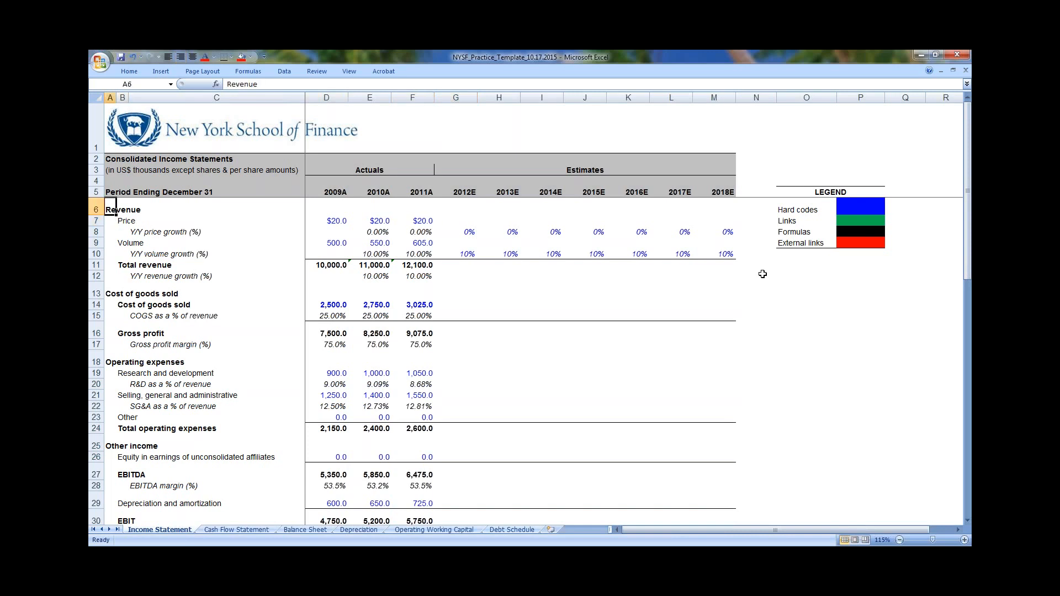
key(Up)
key(Up)
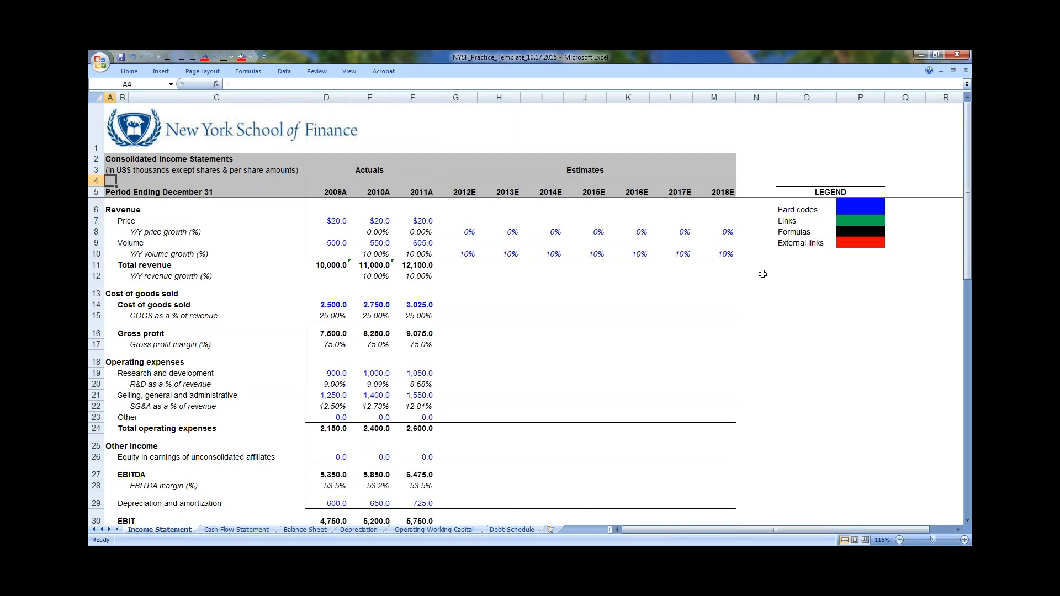
key(shift+space)
key(ctrl+minus)
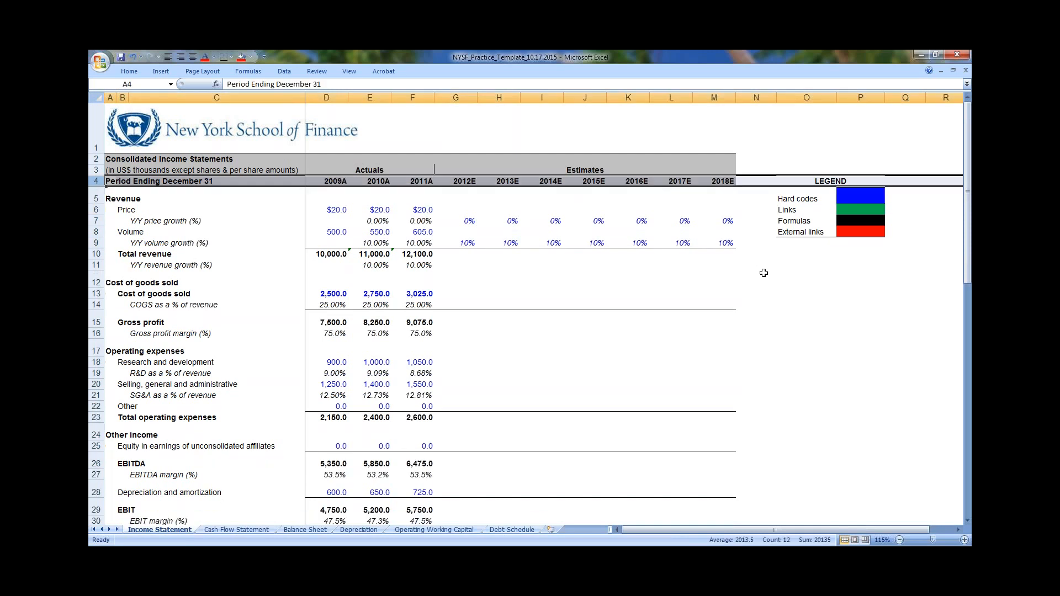
click(531, 303)
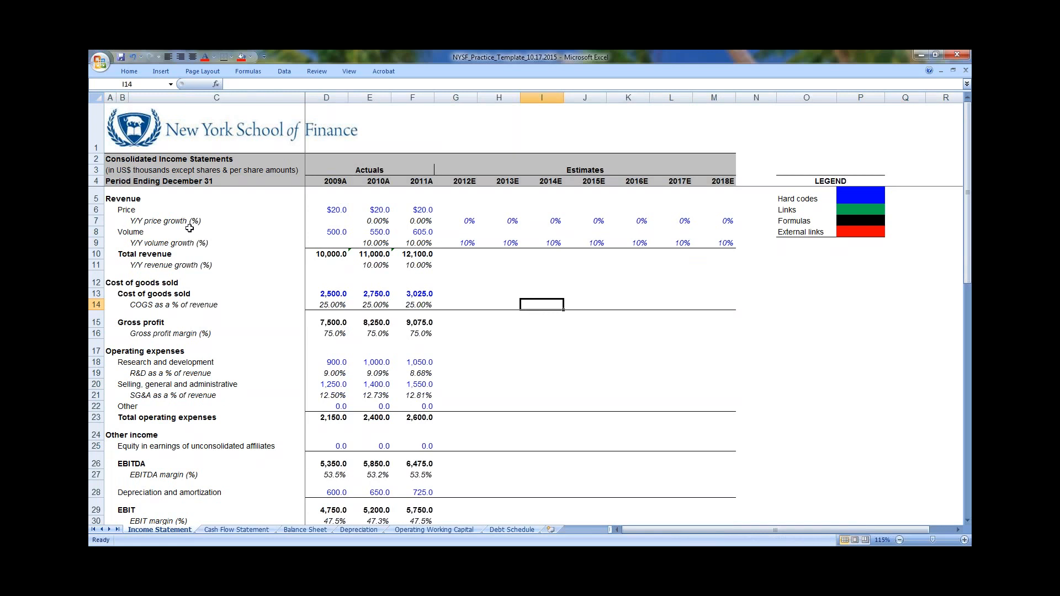
Set the row height of rows 5 through 57 to 12
click(107, 200)
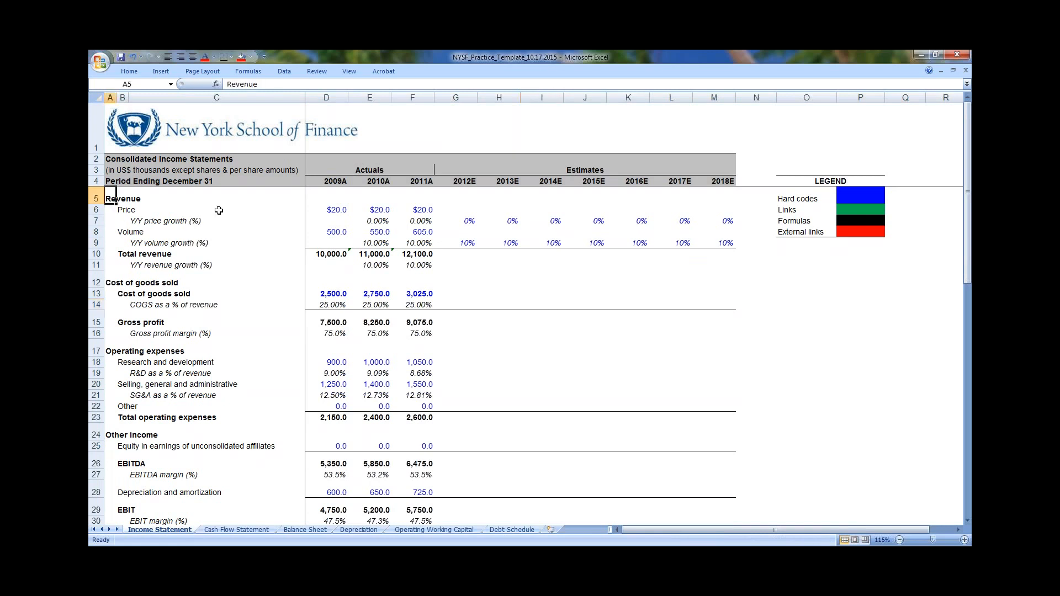
key(shift+Down)
key(shift+Down)
key(shift+Down)
key(shift+Down)
key(shift+Down)
key(shift+Down)
key(shift+Down)
key(shift+Down)
key(shift+Down)
key(shift+Down)
key(shift+Down)
key(shift+Down)
key(shift+Down)
key(shift+Down)
key(shift+Down)
key(shift+Down)
key(shift+Down)
key(shift+Down)
key(shift+Down)
key(shift+Down)
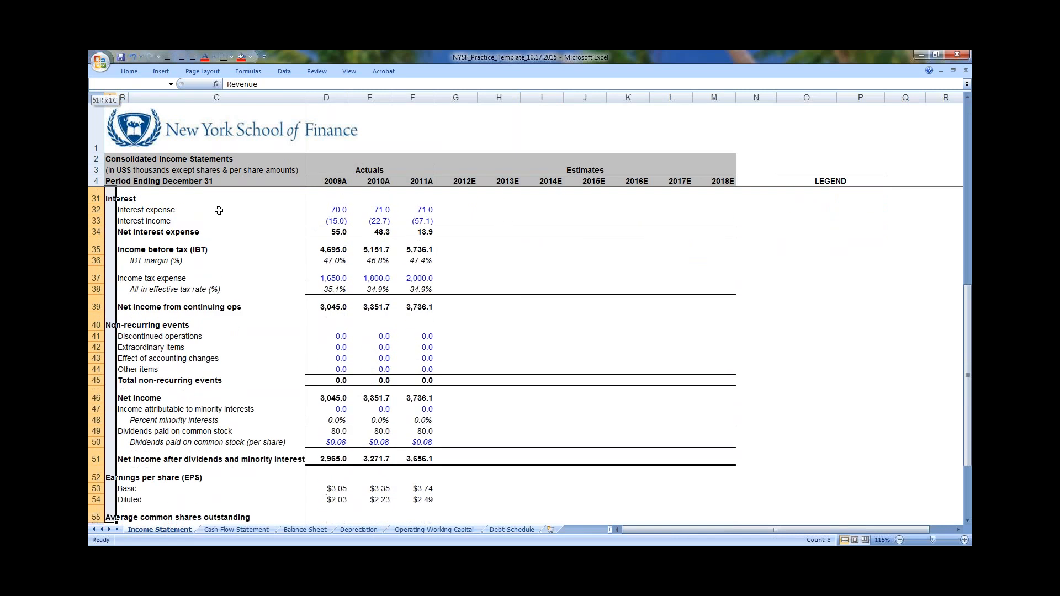
key(shift+Down)
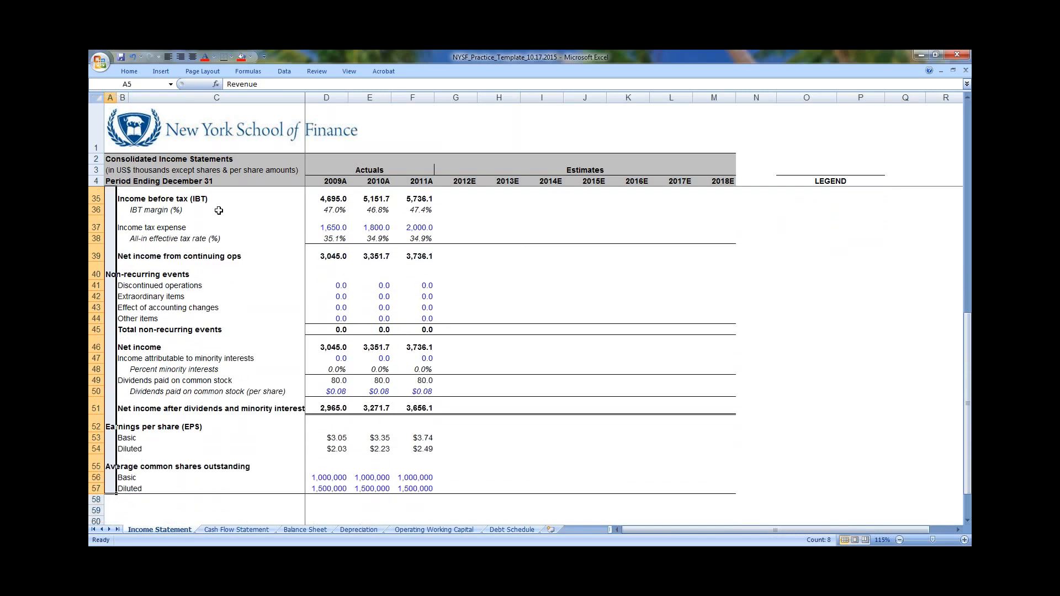
key(alt+o)
text(re12)
key(Return)
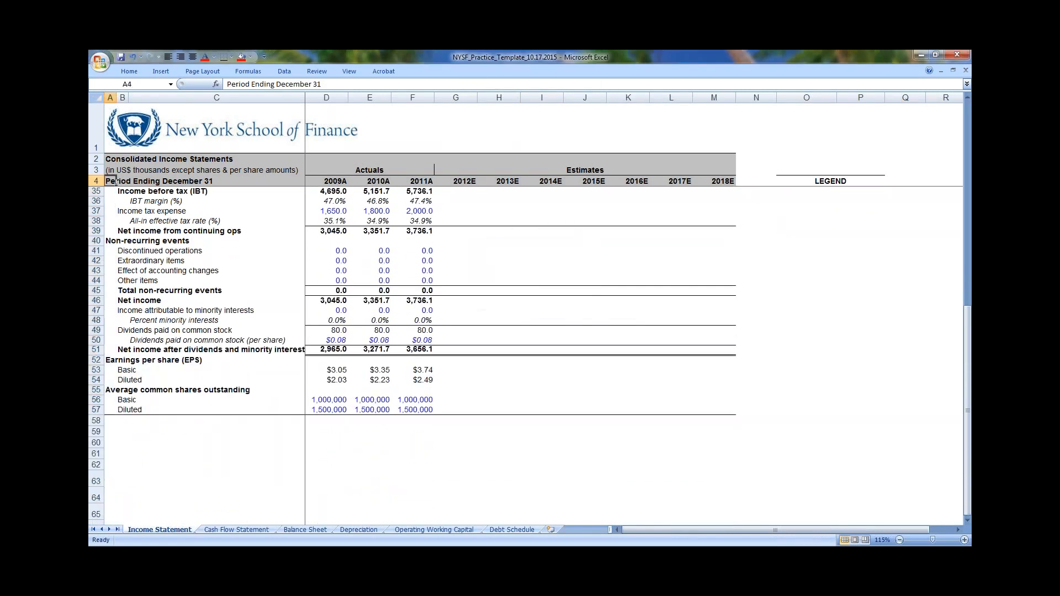
key(Up)
key(Up)
key(Down)
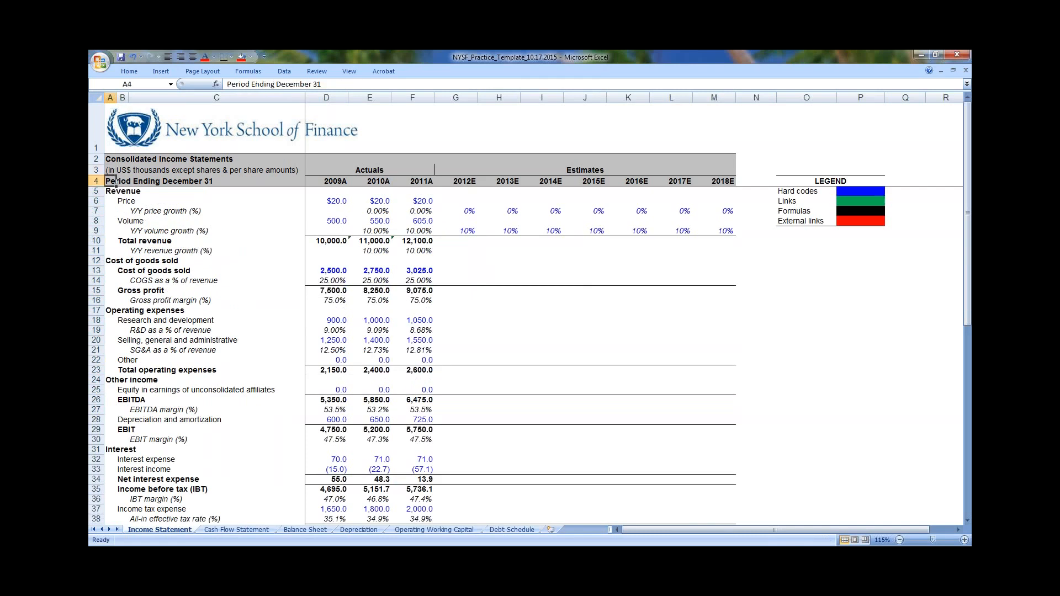
Examine the 2009A to 2011A cost of goods sold, gross profit and operating expense figures in D13:F23
key(Right)
key(Right)
key(Right)
key(Right)
key(Right)
key(Right)
key(Down)
key(Down)
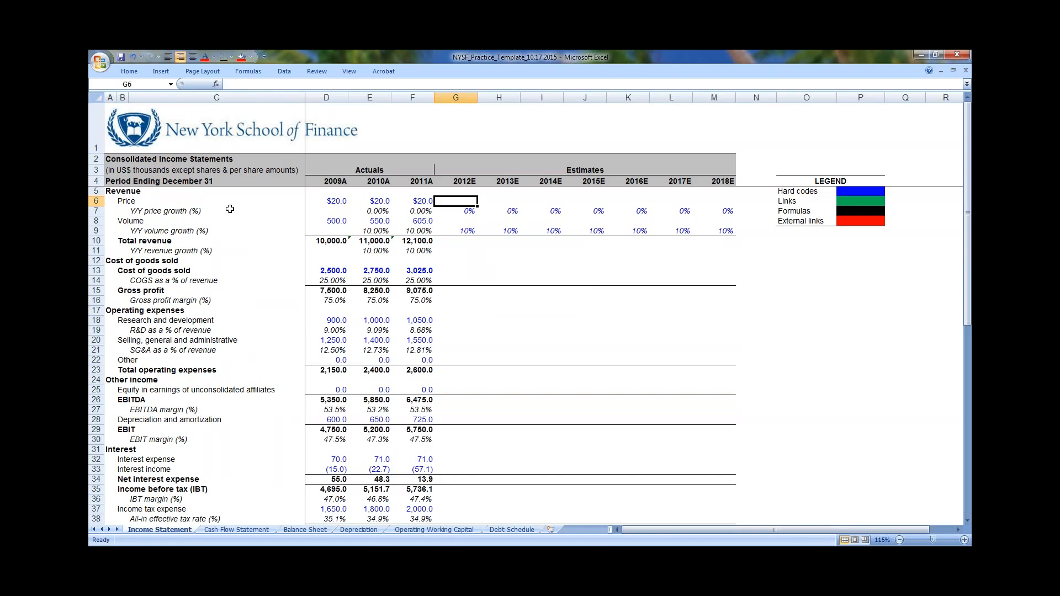
key(Left)
key(Down)
key(Left)
key(Down)
key(Down)
key(Down)
key(Down)
key(Down)
key(Down)
key(Down)
key(Down)
key(Down)
key(Down)
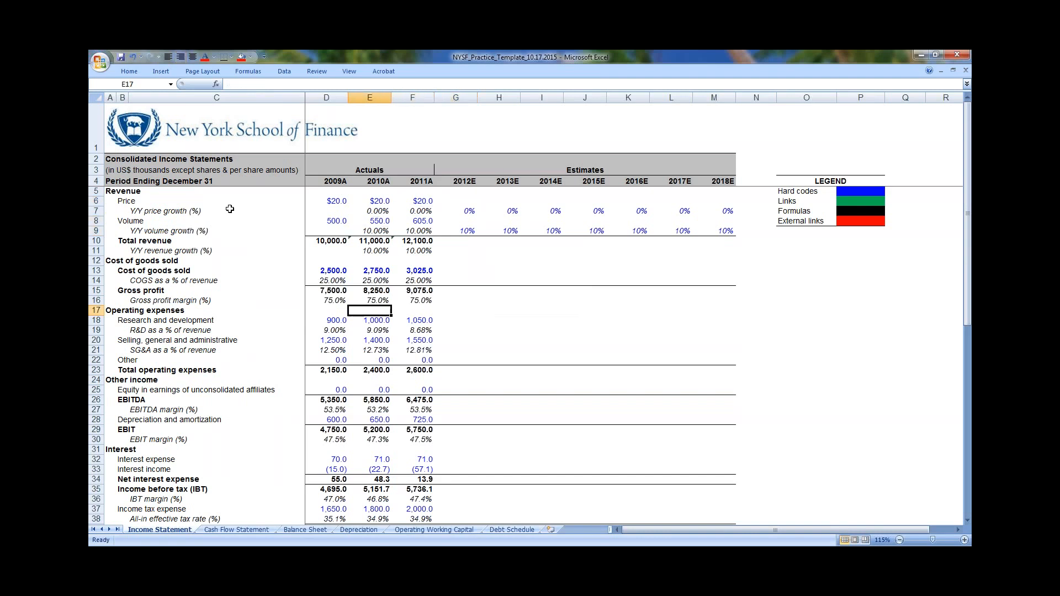
key(Left)
key(Up)
key(Up)
key(Up)
key(Up)
key(shift+Right)
key(shift+Down)
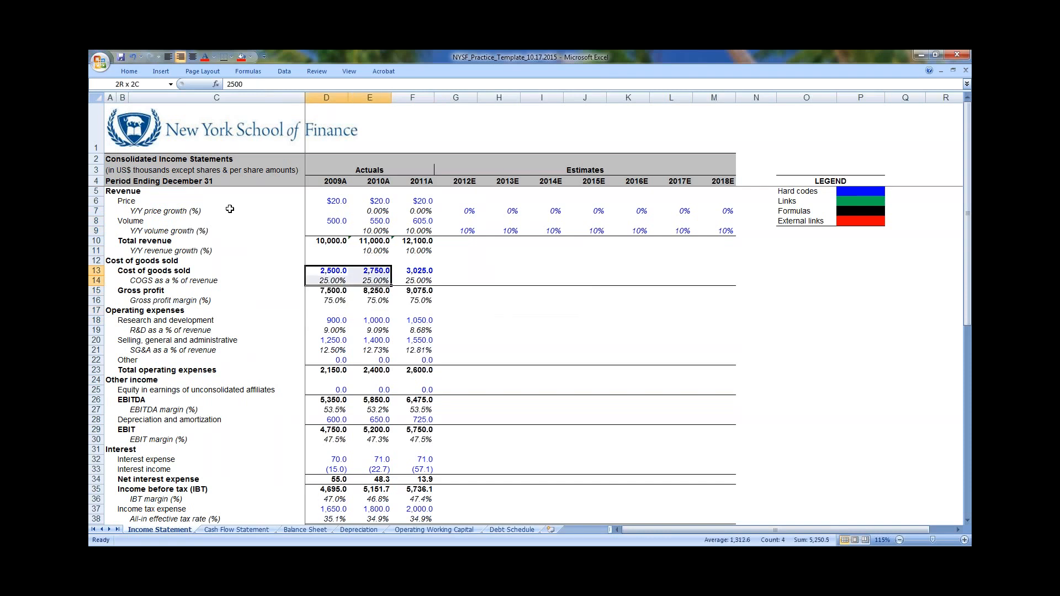
key(shift+Right)
key(shift+Down)
key(shift+Down)
key(shift+Down)
key(shift+Down)
key(shift+Down)
key(shift+Down)
key(shift+Down)
key(shift+Down)
key(shift+Down)
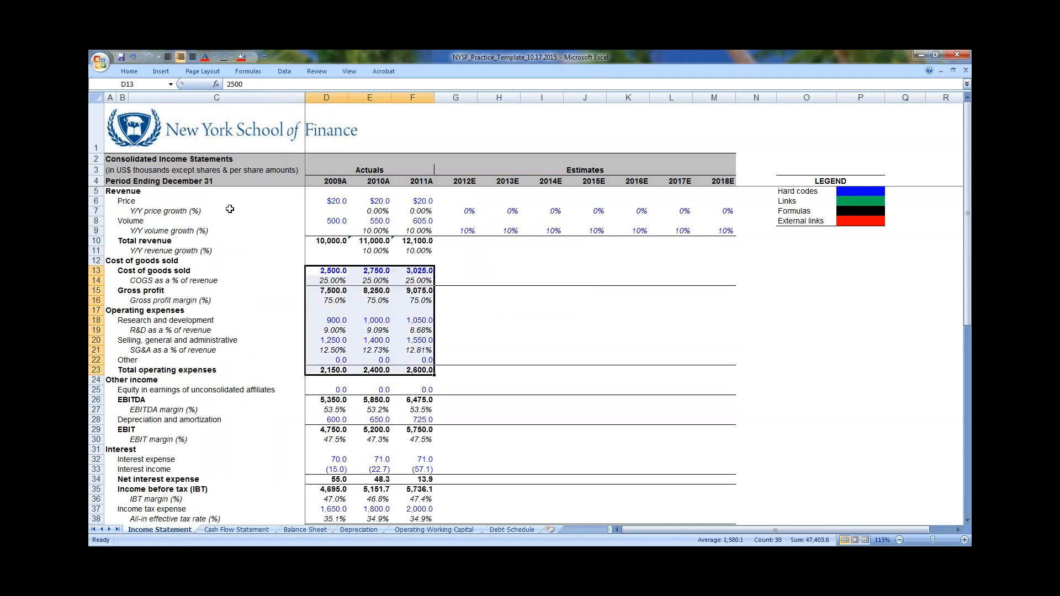
key(Down)
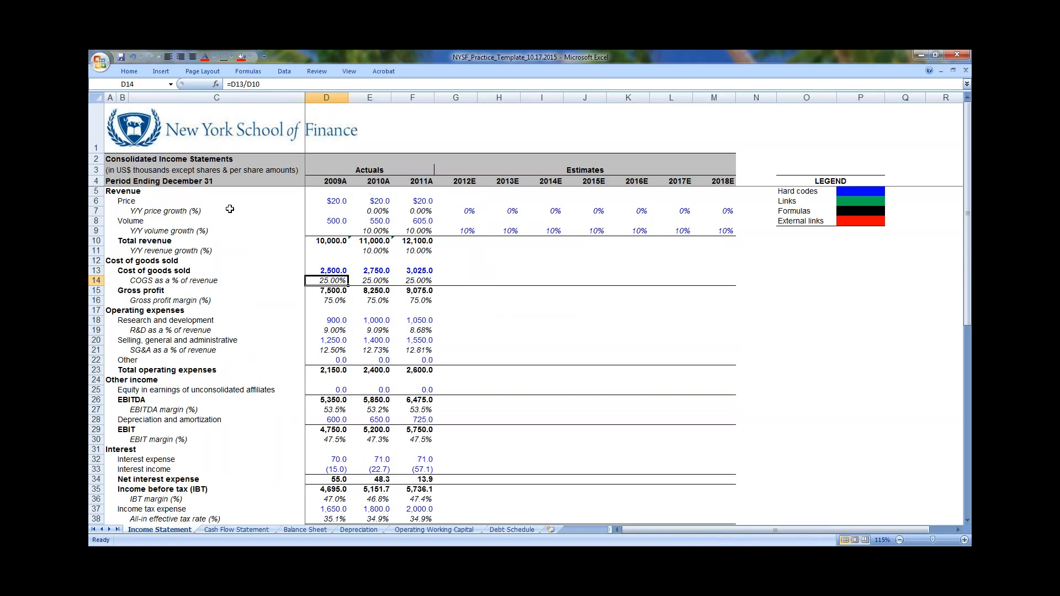
Review COGS as a % of revenue for 2009A to 2011A alongside the empty 2012E cell
key(Right)
key(Right)
key(Right)
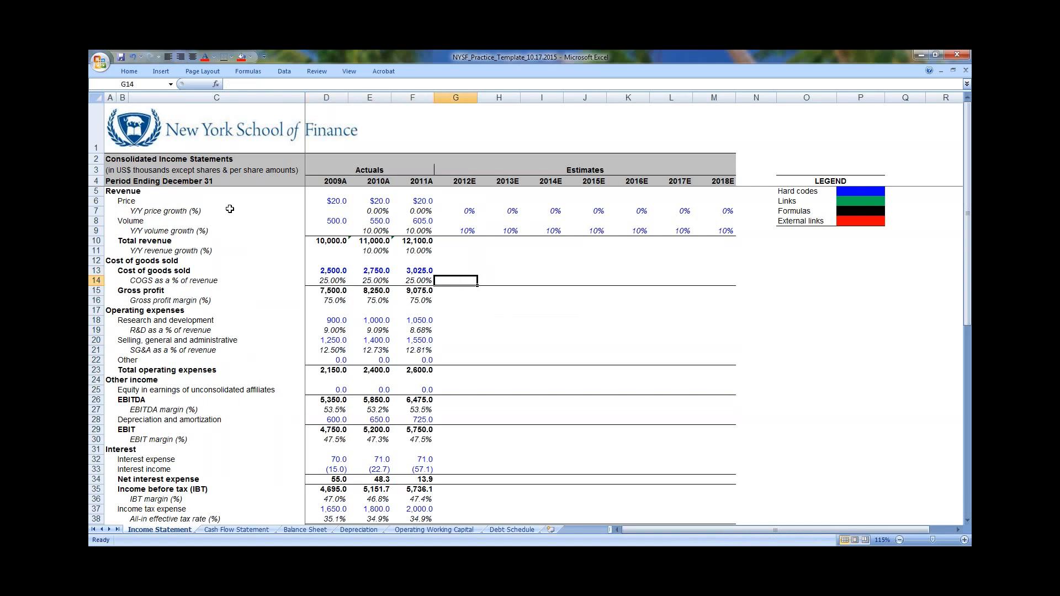
key(Left)
key(shift+Left)
key(shift+Left)
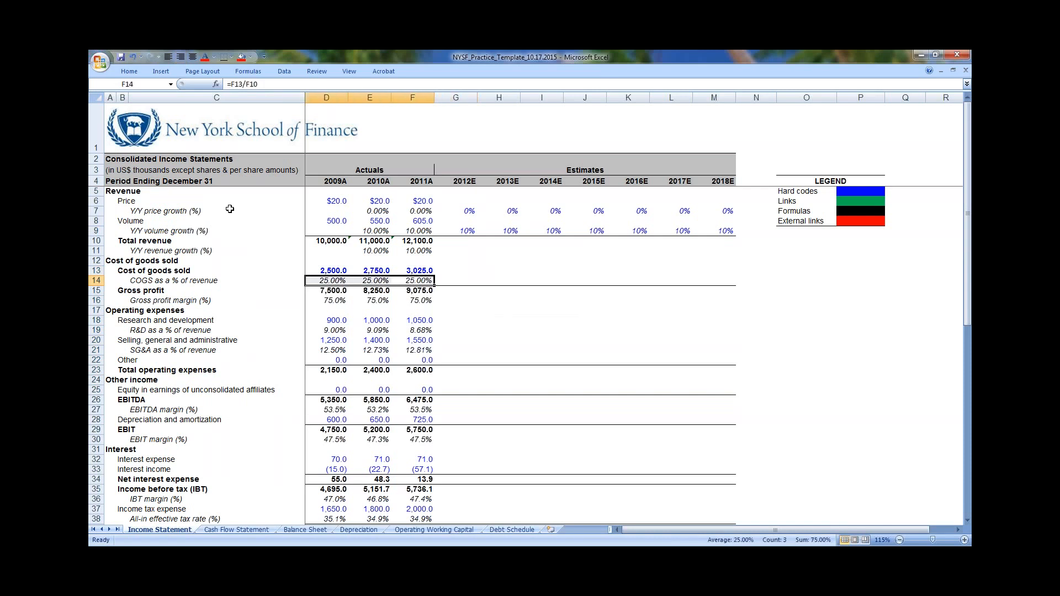
key(Right)
key(Right)
key(Left)
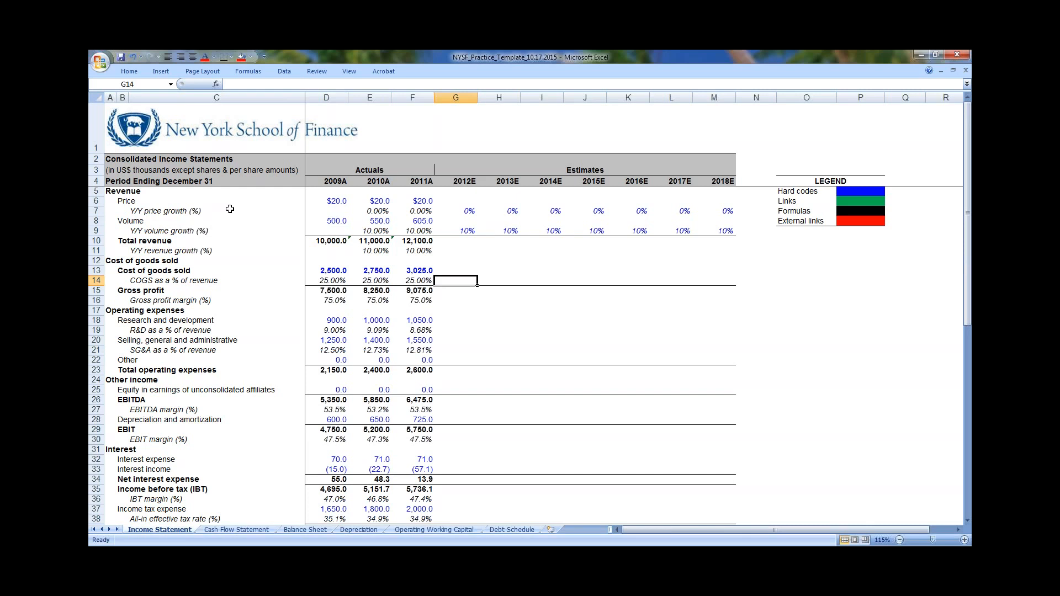
Examine the COGS, R&D and SG&A as a % of revenue rows across the actuals and the 2012E to 2018E estimates
click(123, 270)
drag(122, 270, 444, 369)
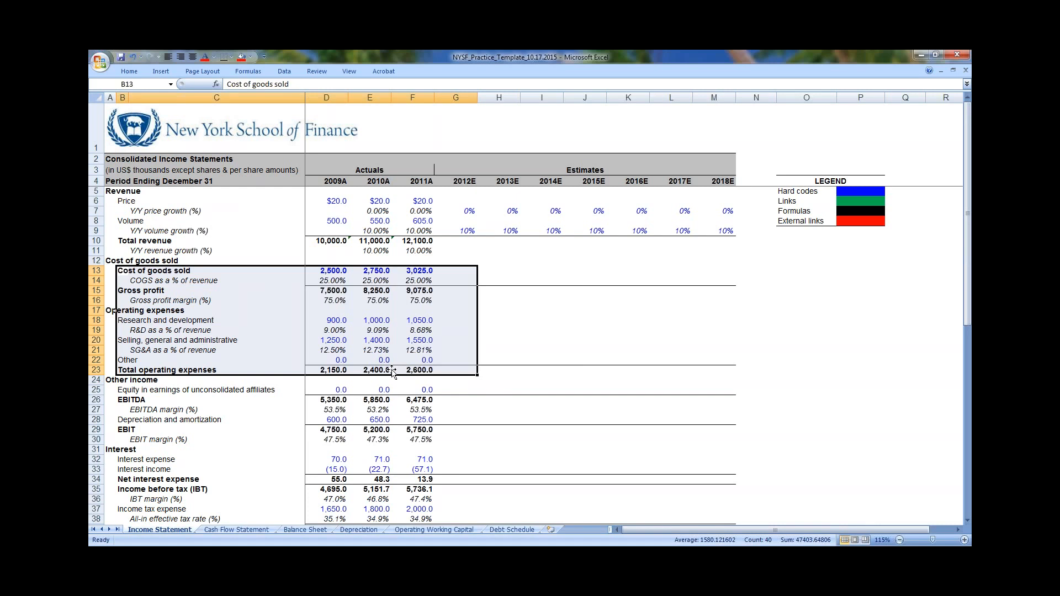
click(418, 320)
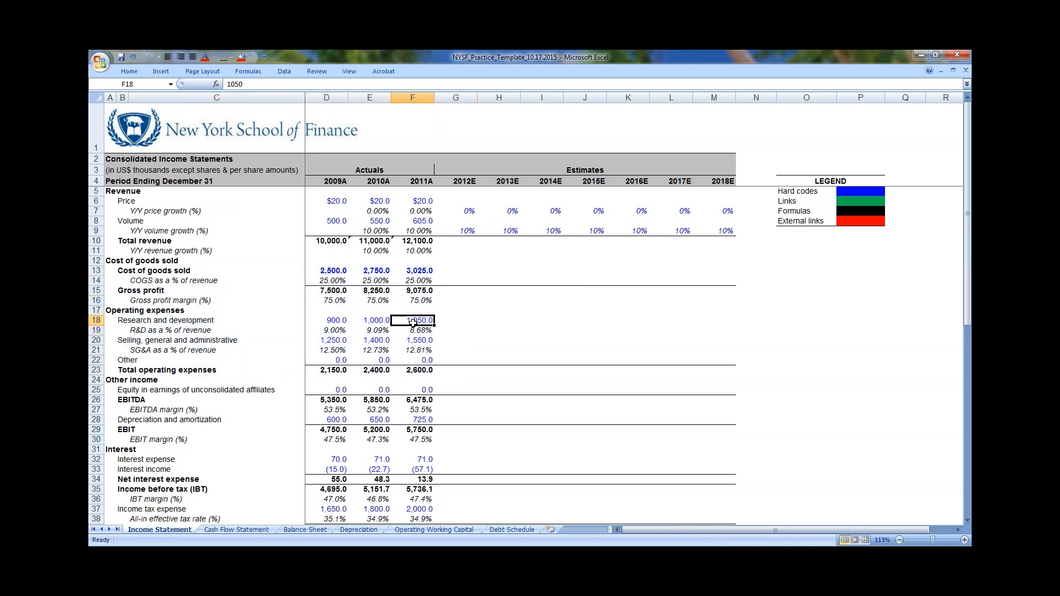
drag(427, 280, 694, 280)
click(483, 280)
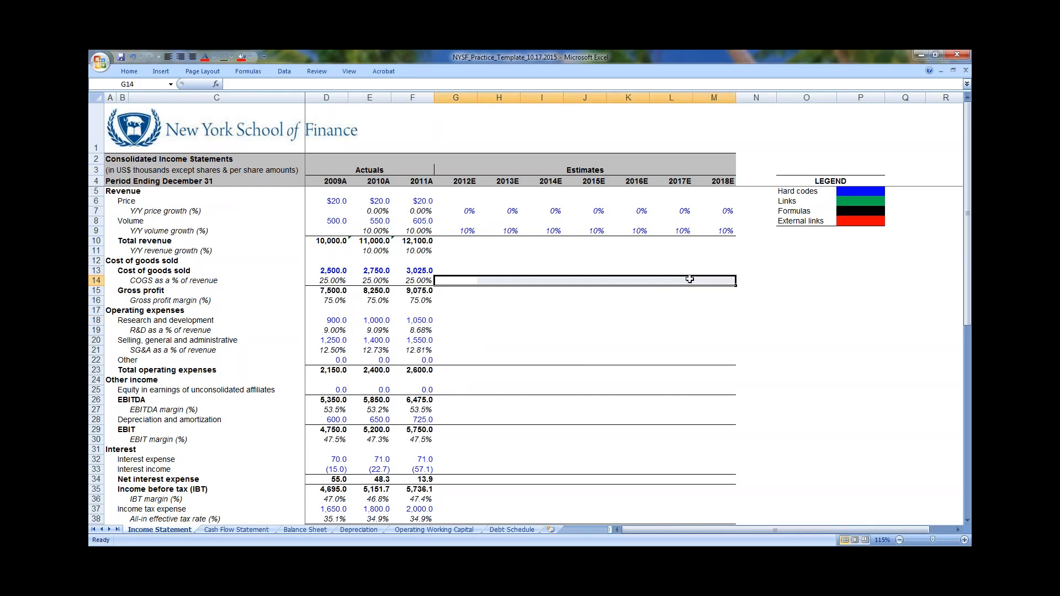
drag(444, 332, 718, 330)
click(469, 350)
drag(469, 349, 703, 345)
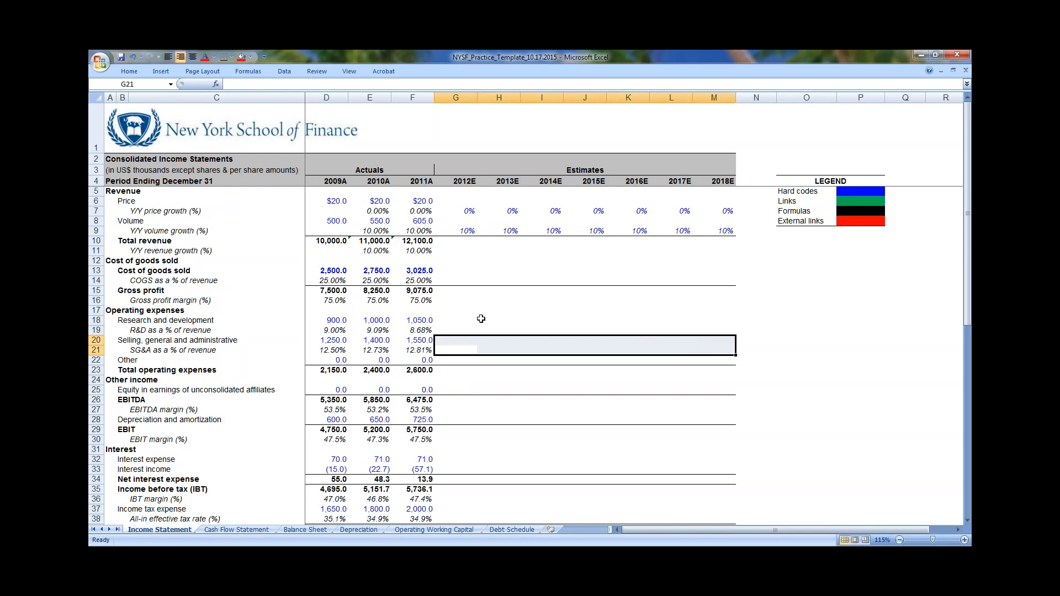
drag(447, 330, 679, 330)
drag(328, 330, 375, 332)
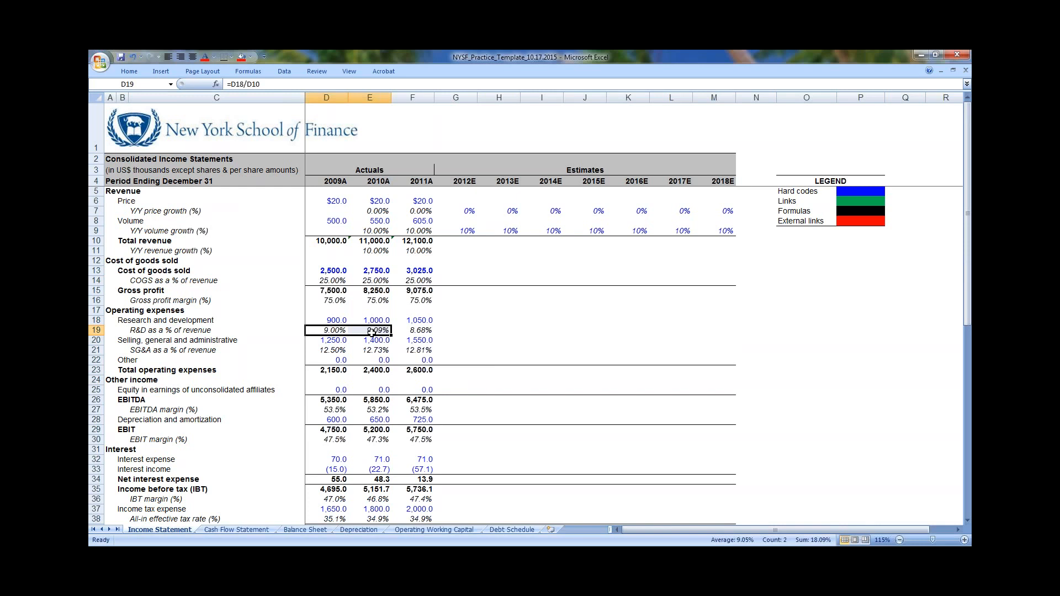
click(450, 331)
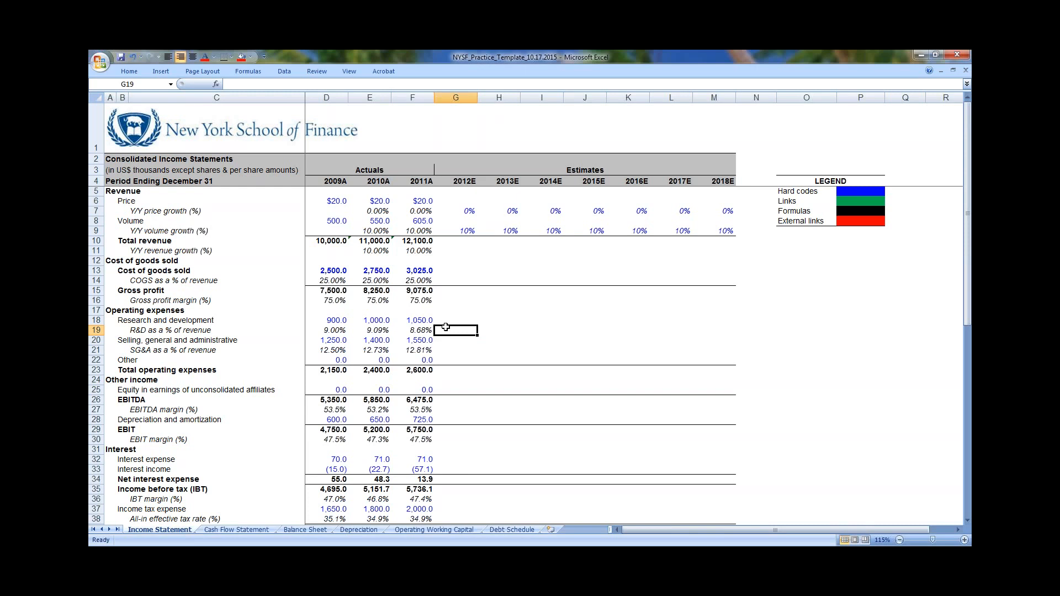
Project the 2012E price in G6 with the formula =F6*(1+G7)
key(ctrl+Up)
key(ctrl+Up)
key(ctrl+Up)
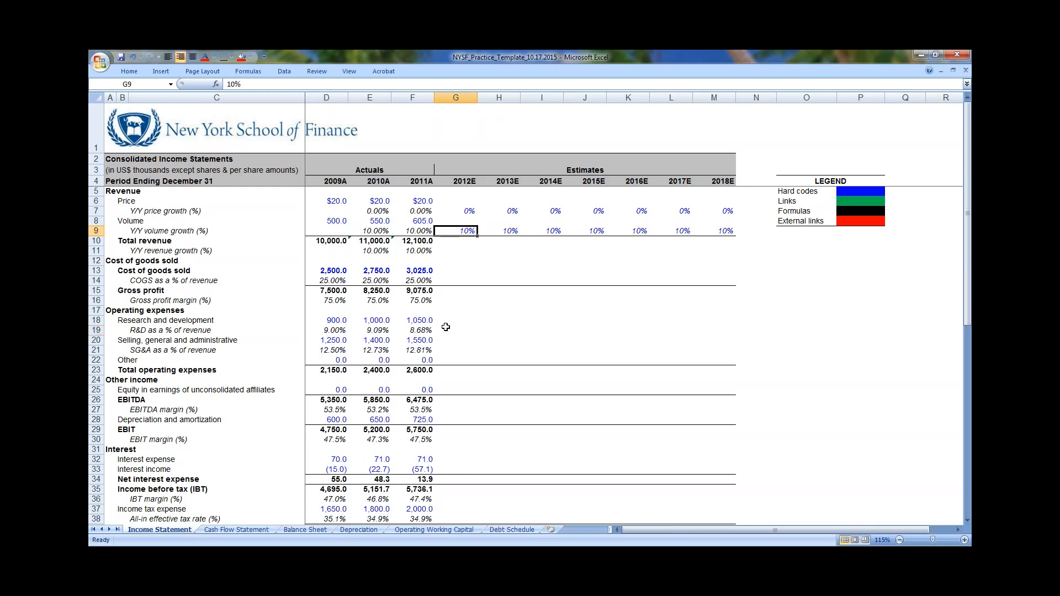
key(Down)
key(Down)
key(Left)
key(Right)
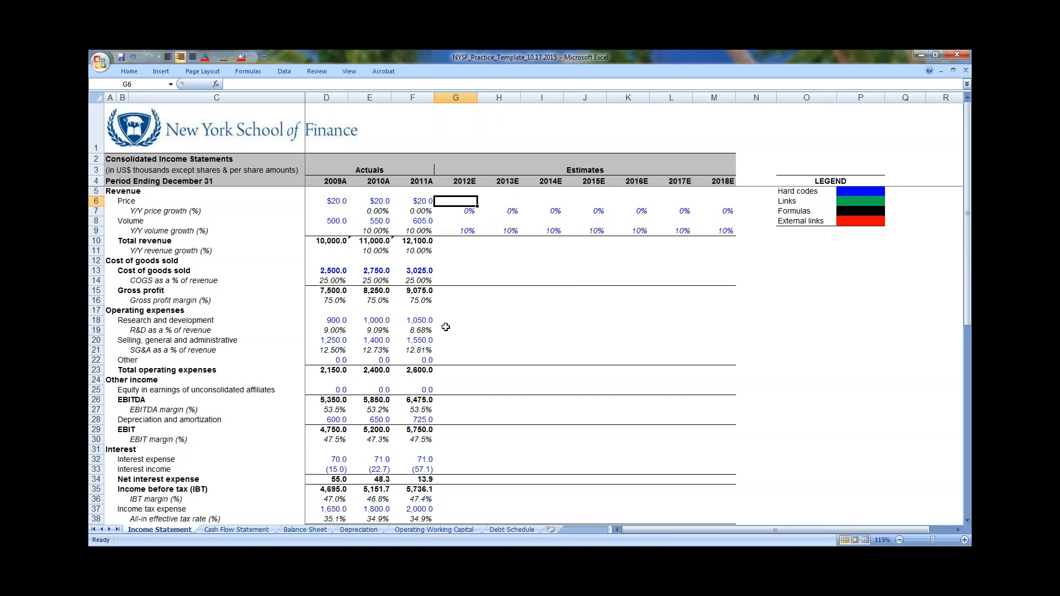
text(=)
key(Left)
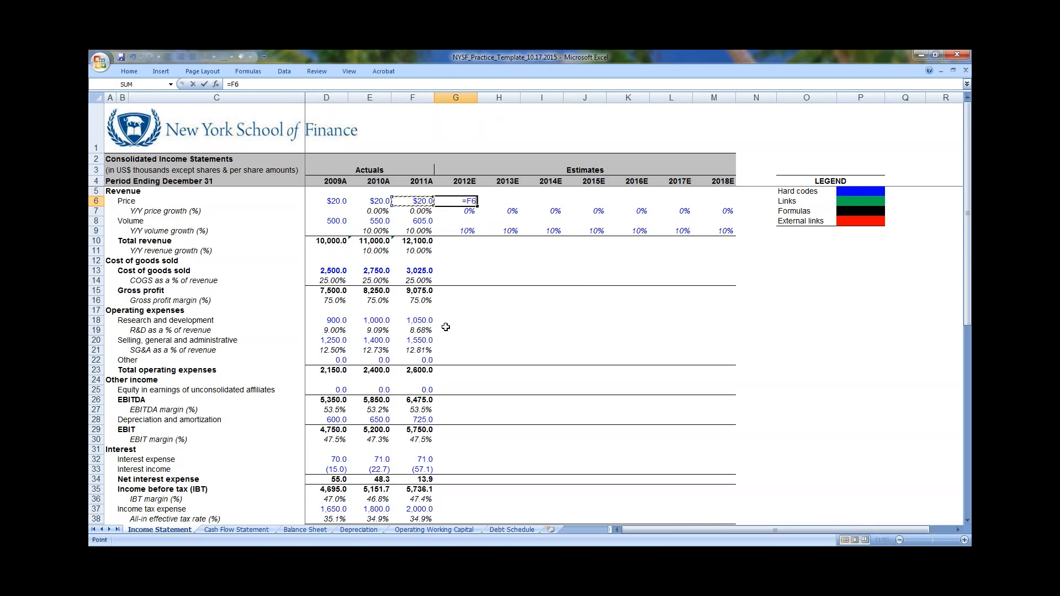
text(*()
text(1+)
key(Down)
text())
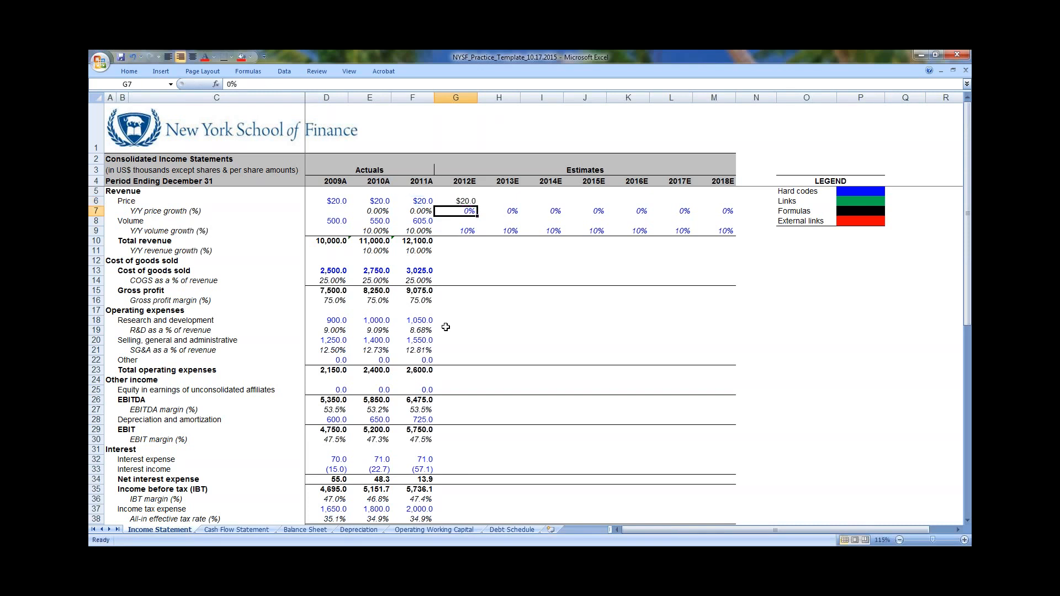
key(Return)
Set the 2012E price growth in G7 to 2%, format it as a percentage with two decimals, and check the G6 price formula
text(2)
key(Return)
key(Up)
key(ctrl+1)
key(Up)
key(Up)
key(Return)
key(Up)
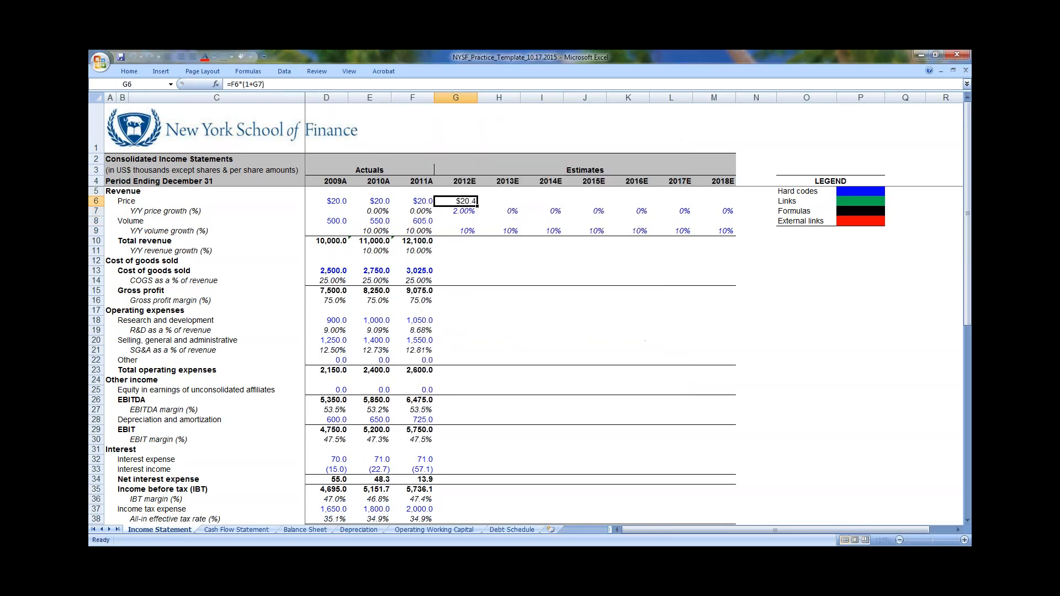
key(F2)
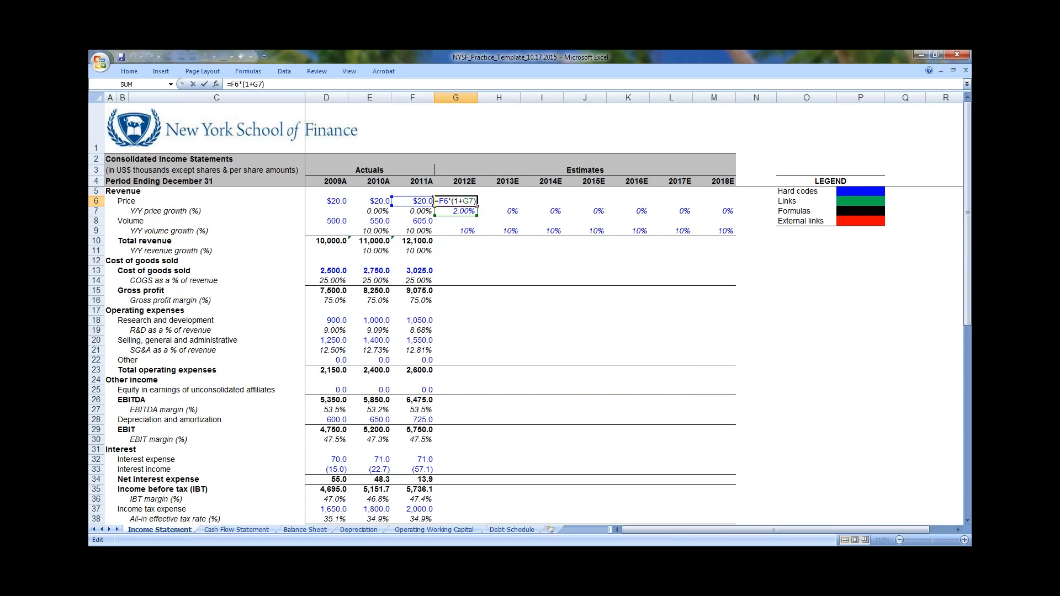
key(Escape)
Review the 2009A to 2011A volume and year-over-year volume growth as the basis for the 2012E volume
key(Down)
key(Down)
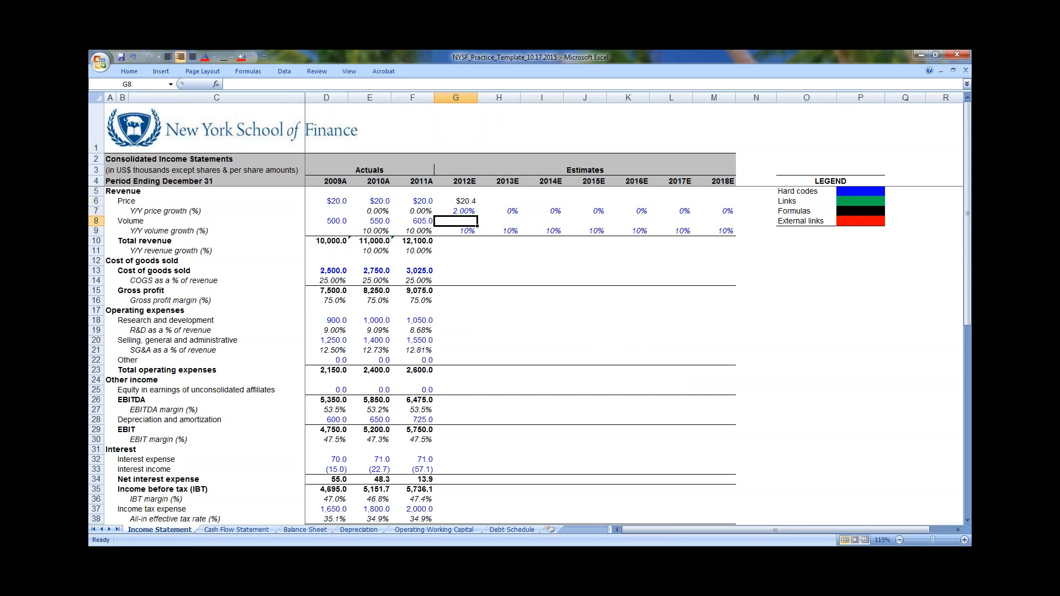
key(Left)
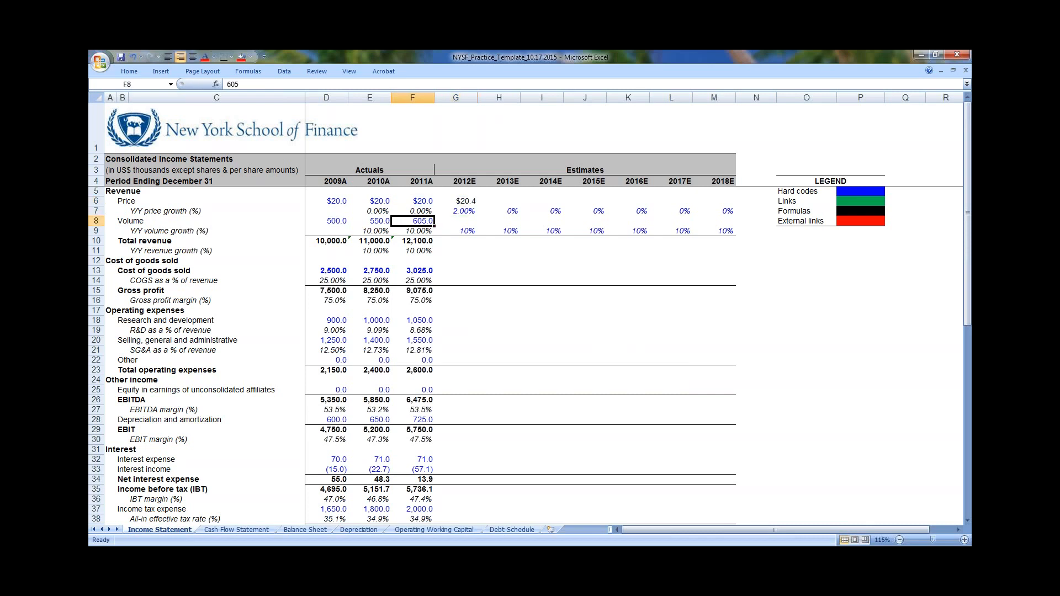
key(Down)
key(shift+Left)
key(shift+Left)
key(Right)
key(Up)
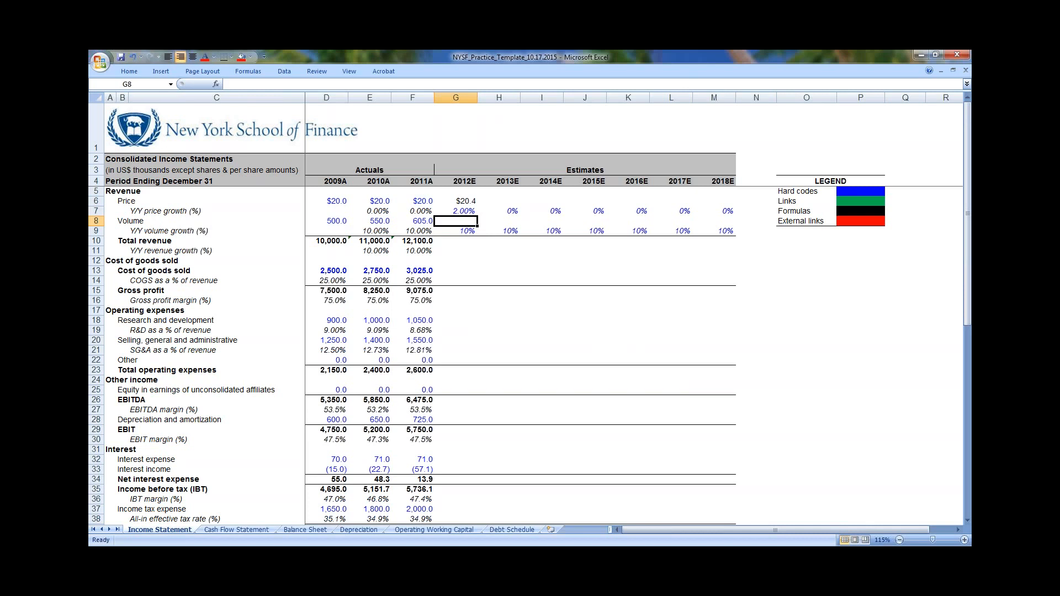
Project the 2012E volume in G8 with the formula =F8*(1+G9)
text(=)
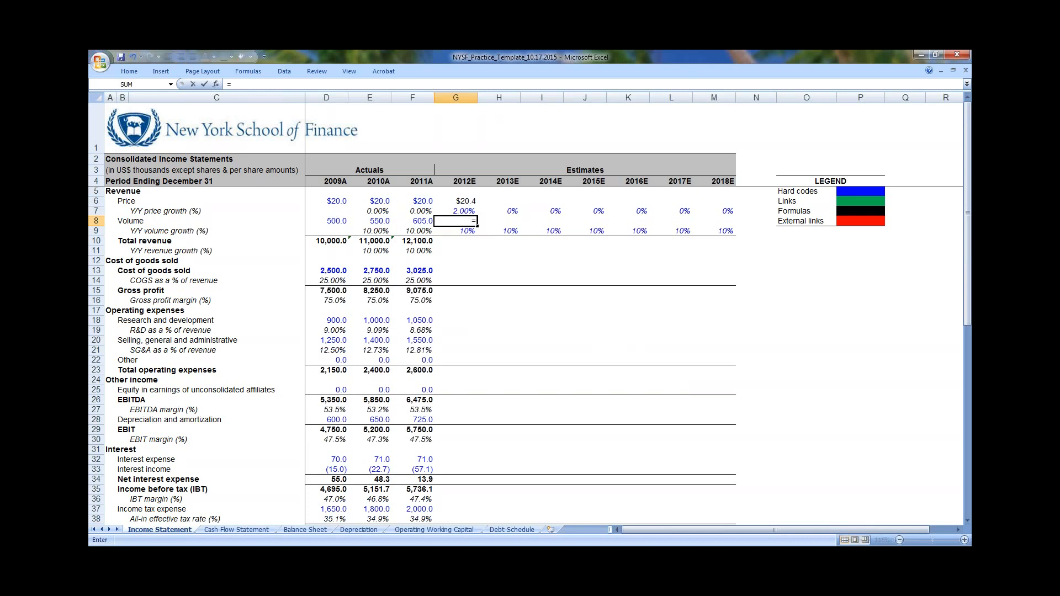
key(Left)
text(()
key(BackSpace)
text(*(1+G9))
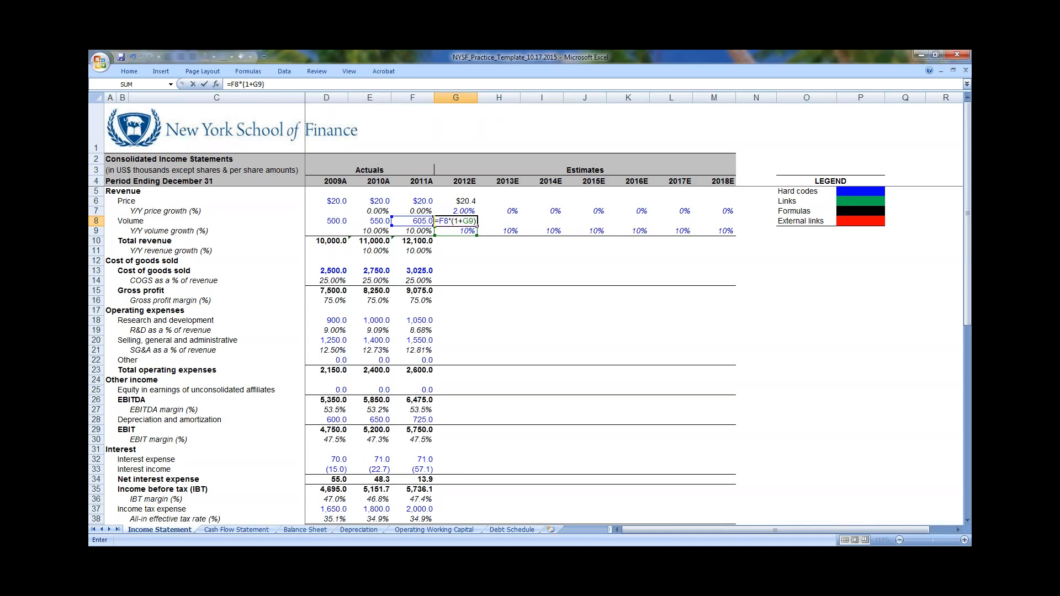
key(Return)
key(Up)
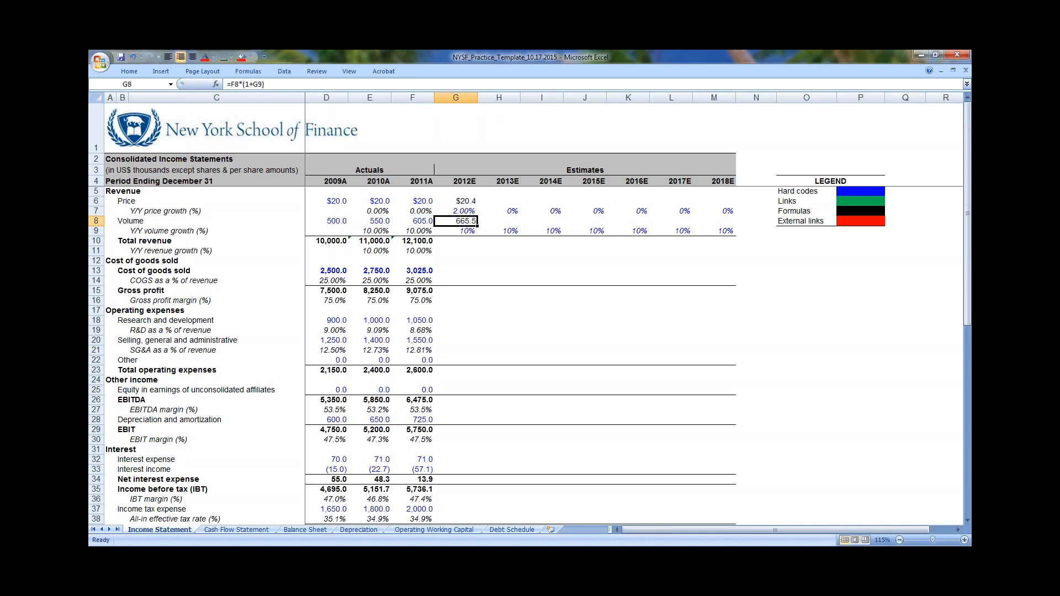
Compare the 2012E price and volume formulas in G6 and G8
key(Left)
key(Down)
key(Down)
key(Right)
key(Up)
key(Up)
key(Up)
key(Up)
key(F2)
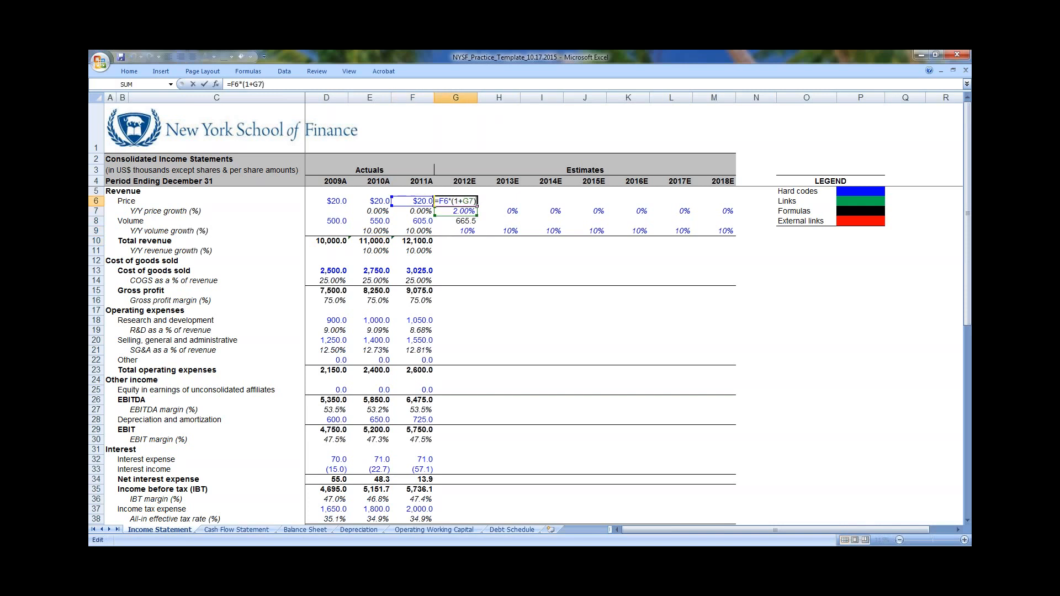
key(Escape)
key(Down)
key(Down)
key(F2)
key(Escape)
key(Up)
key(Up)
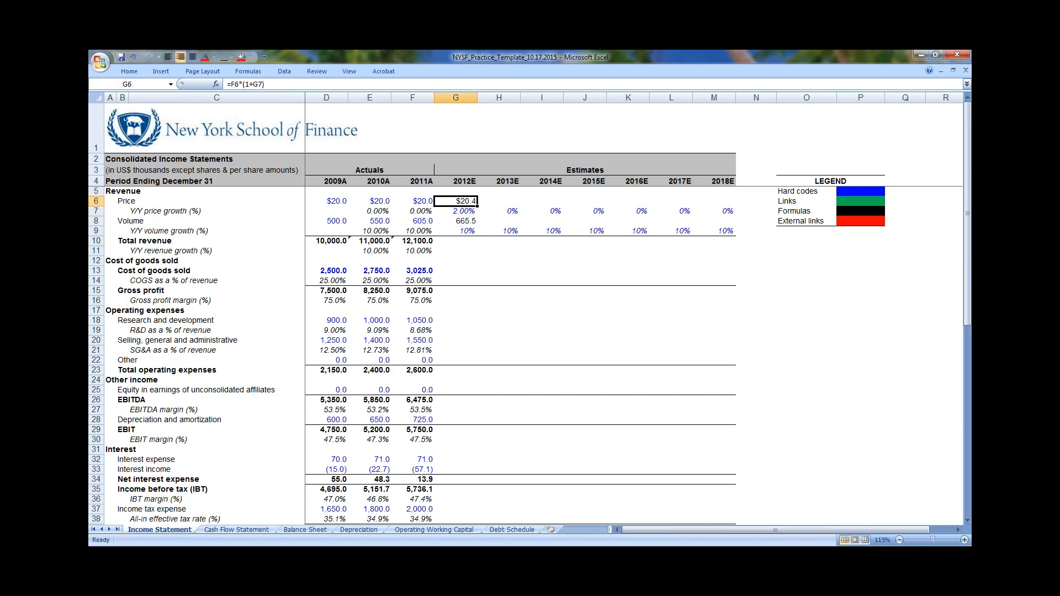
key(Down)
key(Down)
key(Up)
key(Up)
key(Down)
key(Down)
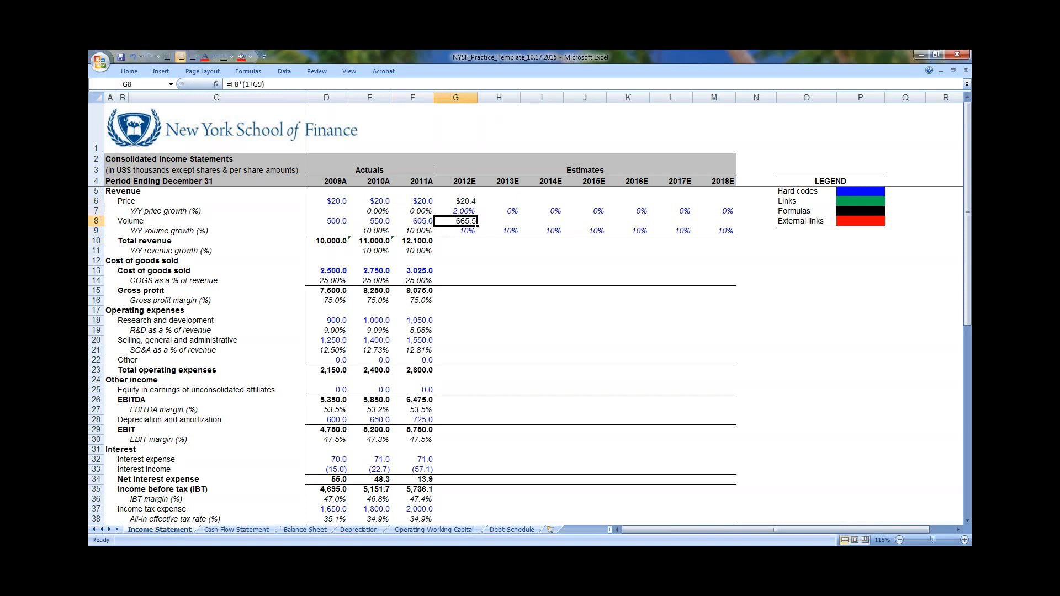
Extend the total revenue and revenue growth formulas from F10:F11 into 2012E and check the references in G10 and G11
key(Down)
key(Down)
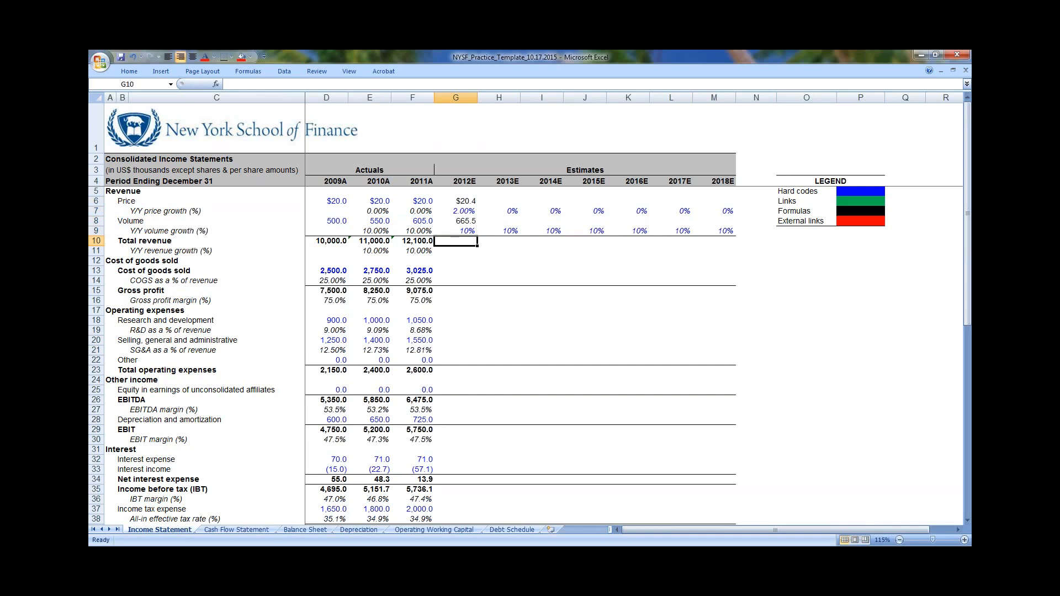
key(Left)
key(shift+Down)
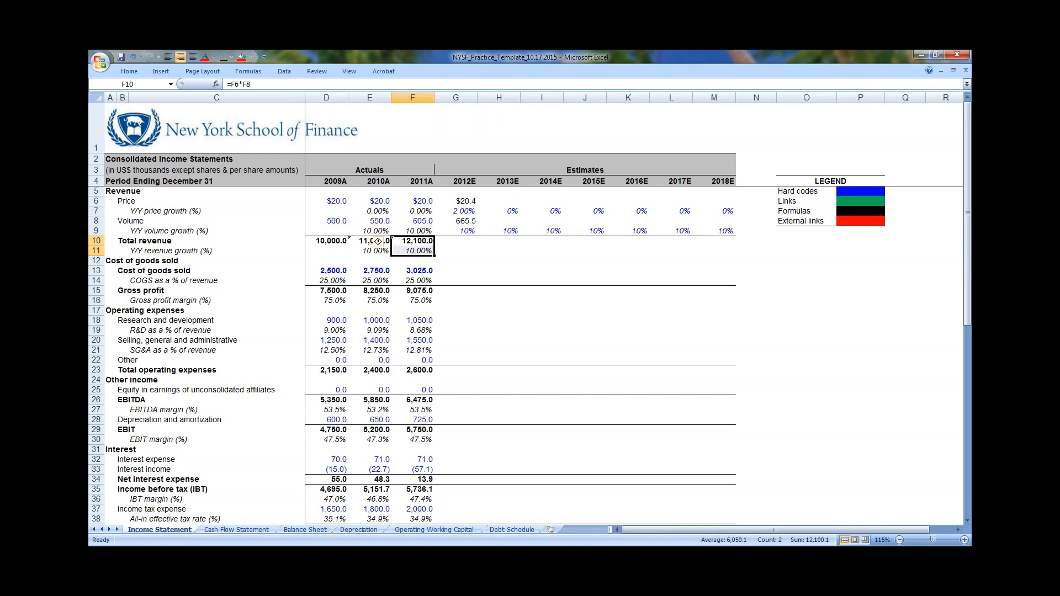
key(shift+Right)
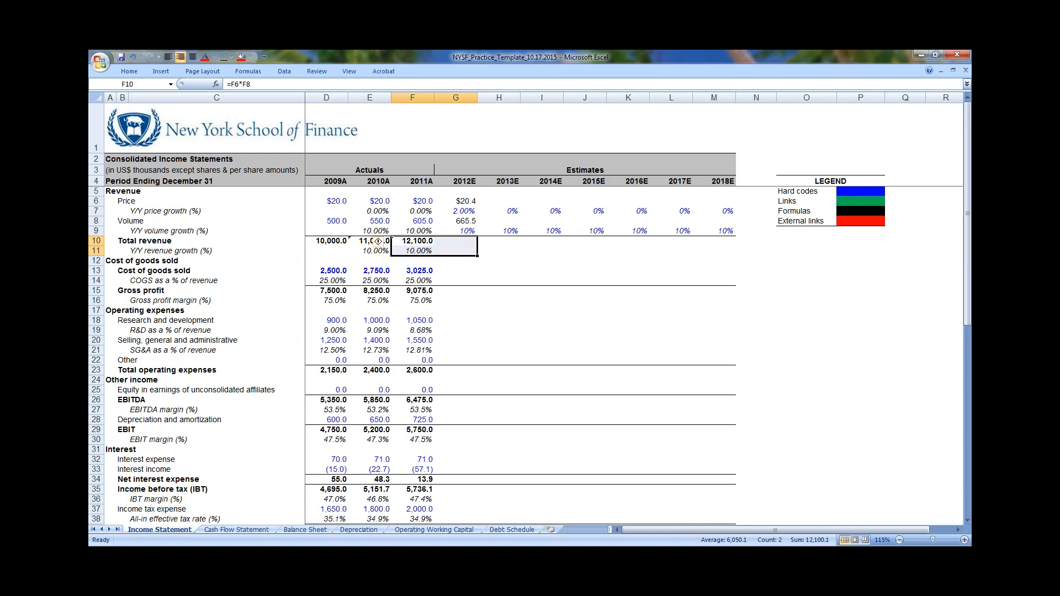
key(ctrl+r)
key(Right)
key(F2)
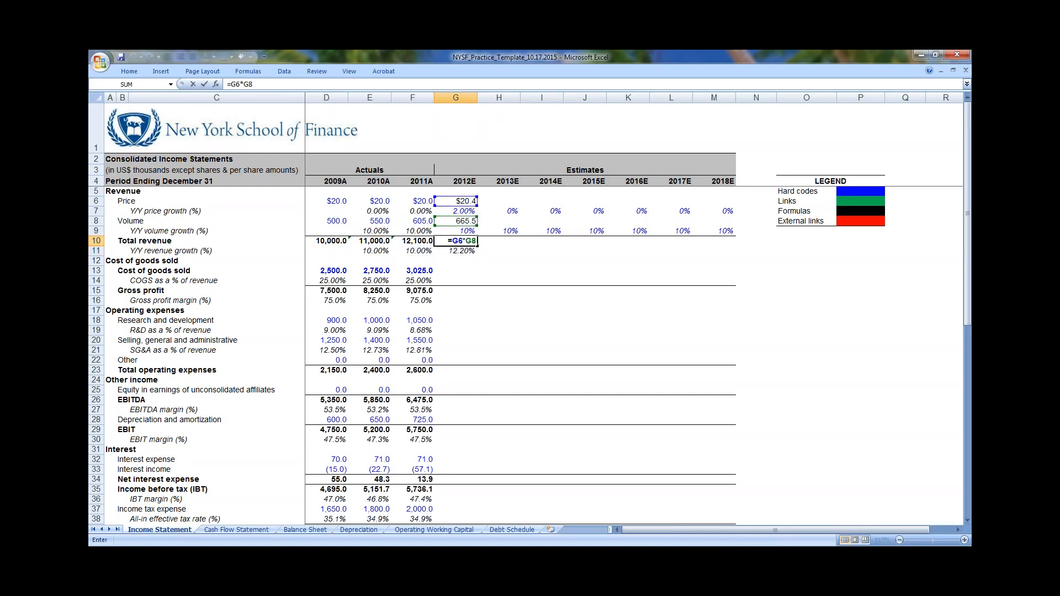
key(Escape)
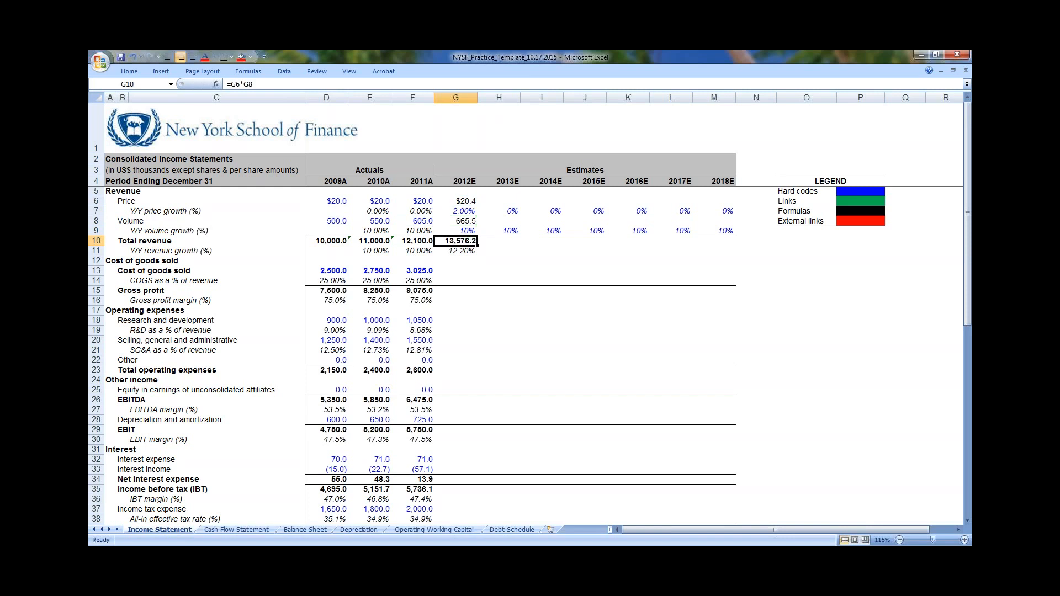
key(Down)
key(F2)
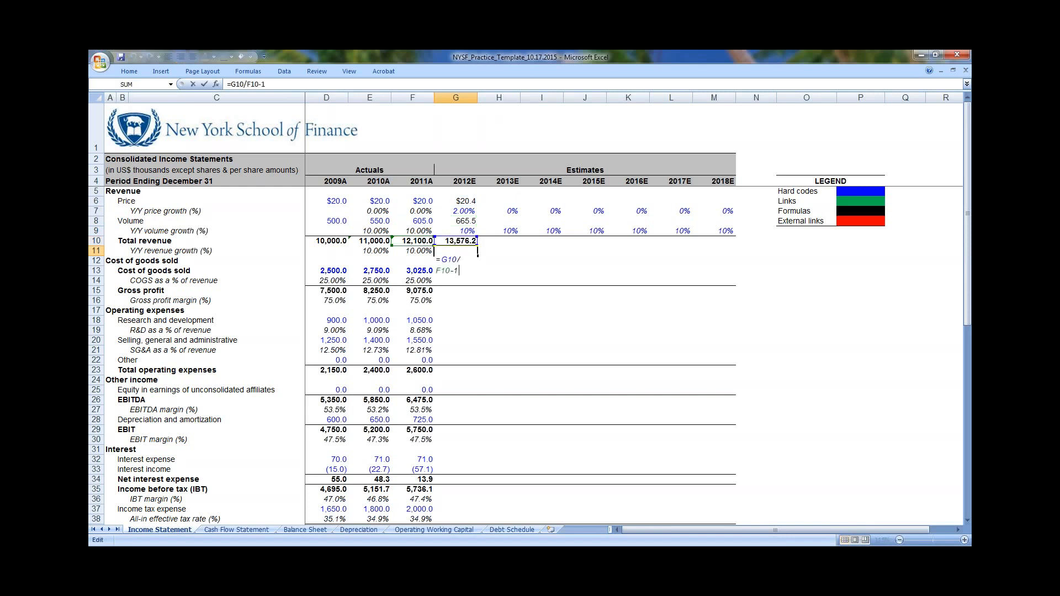
key(Return)
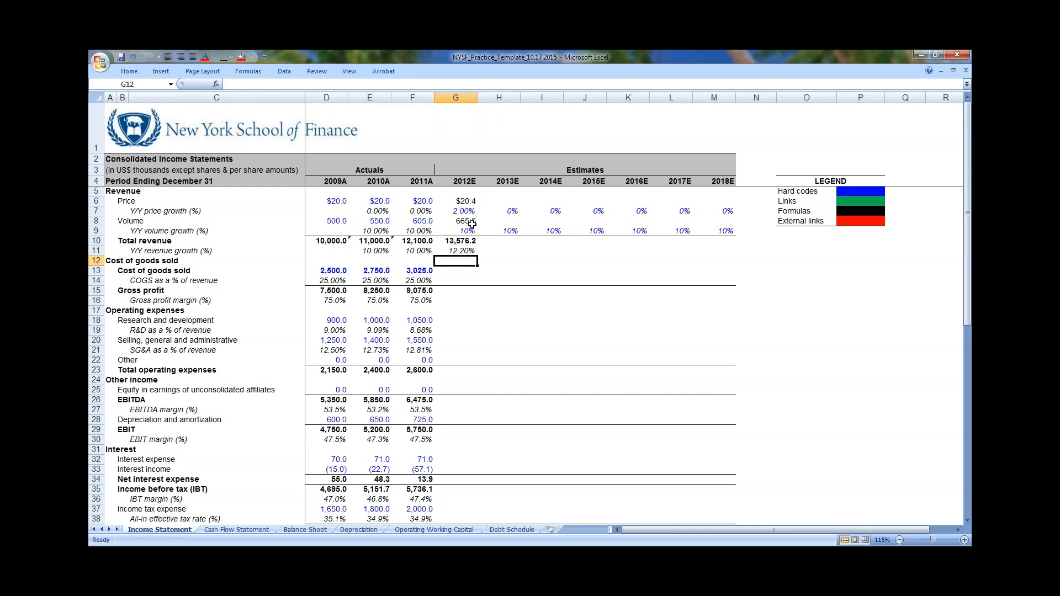
click(456, 98)
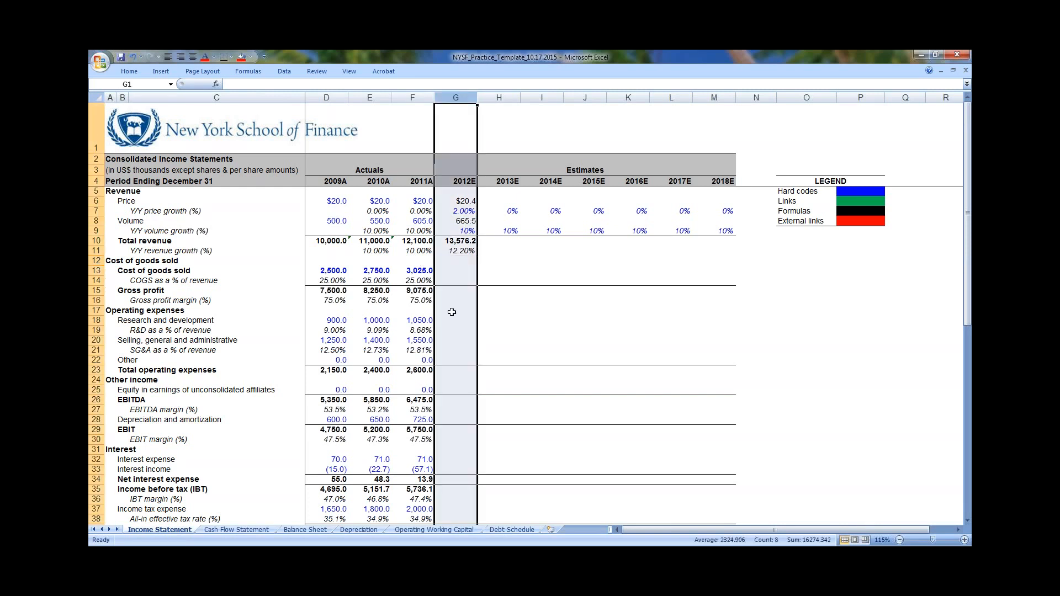
click(456, 260)
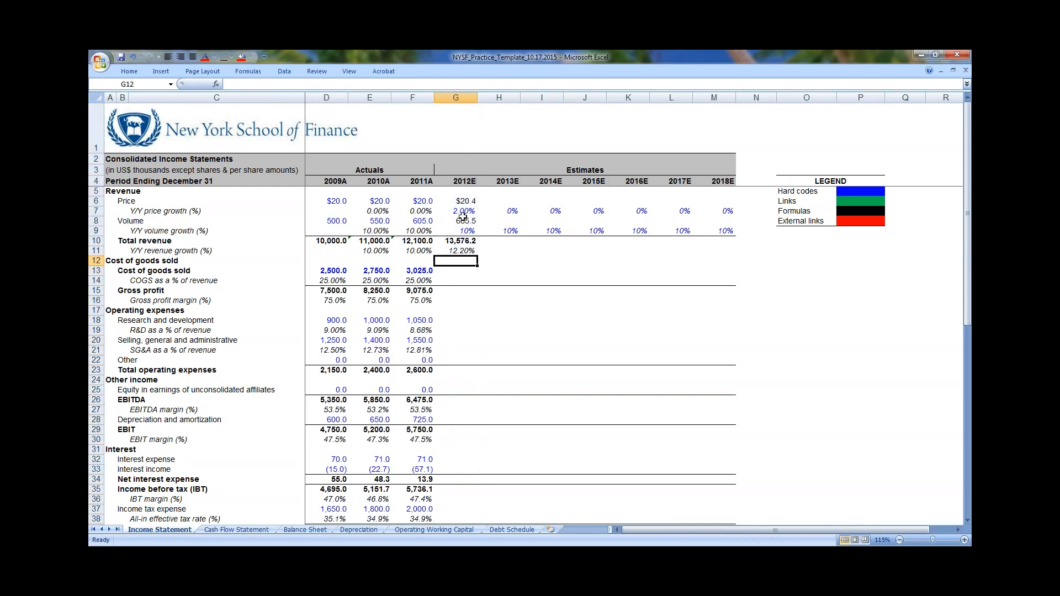
drag(457, 192, 448, 498)
click(542, 320)
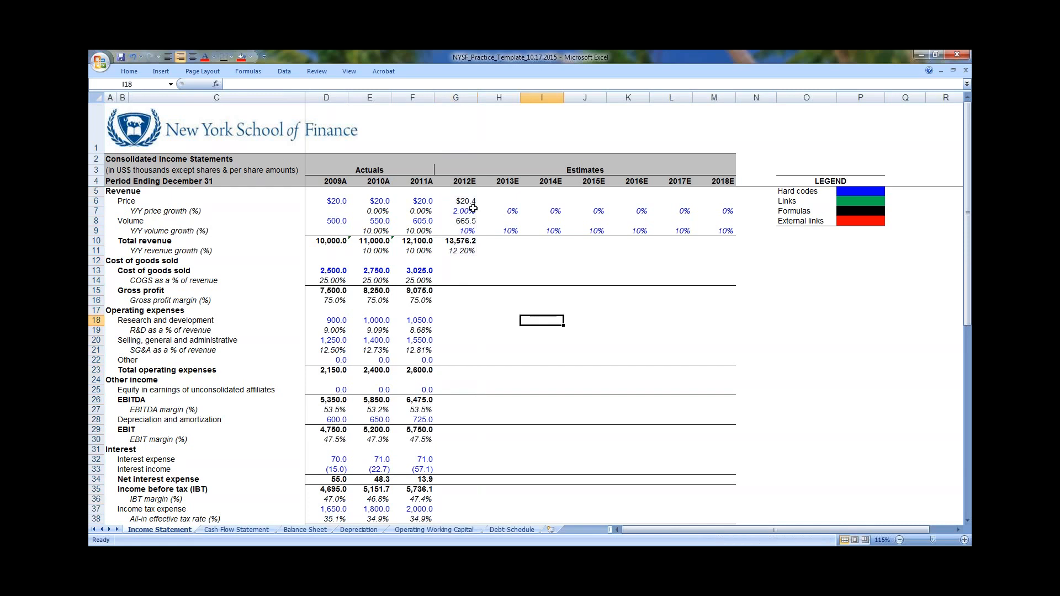
drag(463, 203, 698, 371)
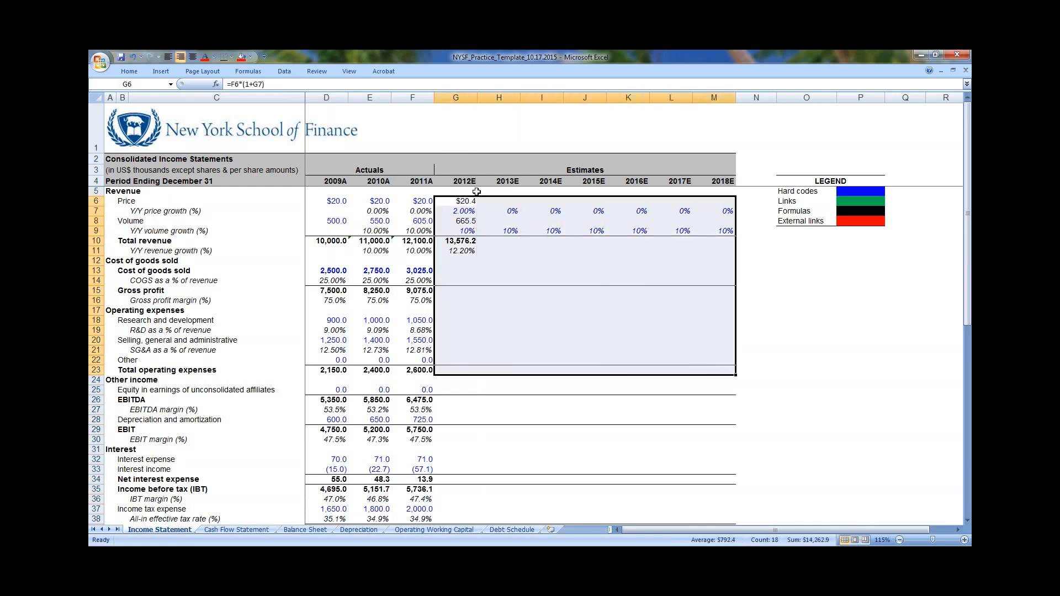
Review the 2009A to 2011A cost of goods sold and COGS as a % of revenue as the basis for 2012E
click(449, 271)
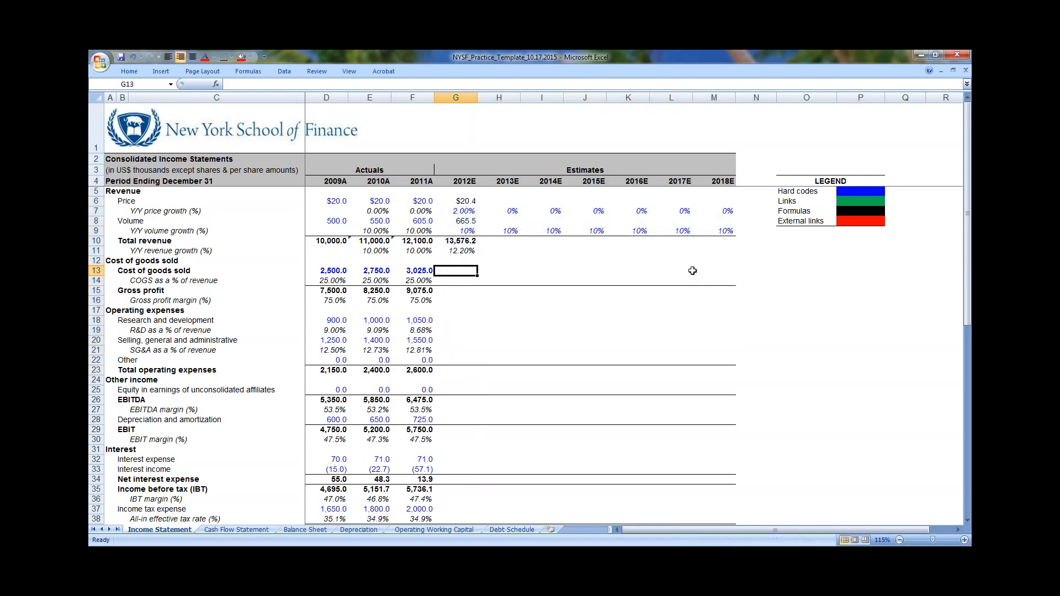
key(Left)
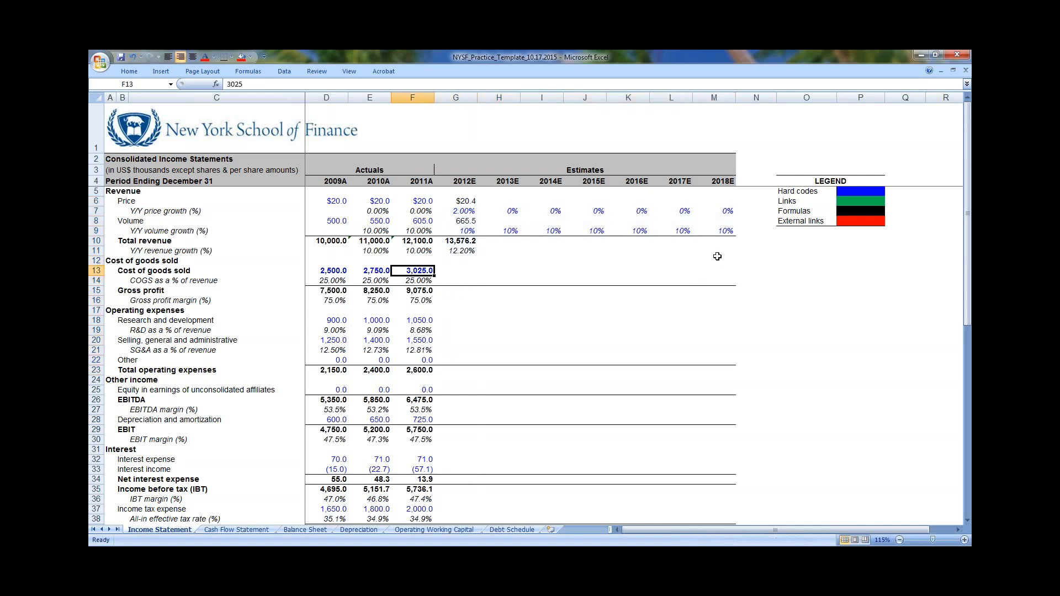
key(Down)
key(Left)
key(Left)
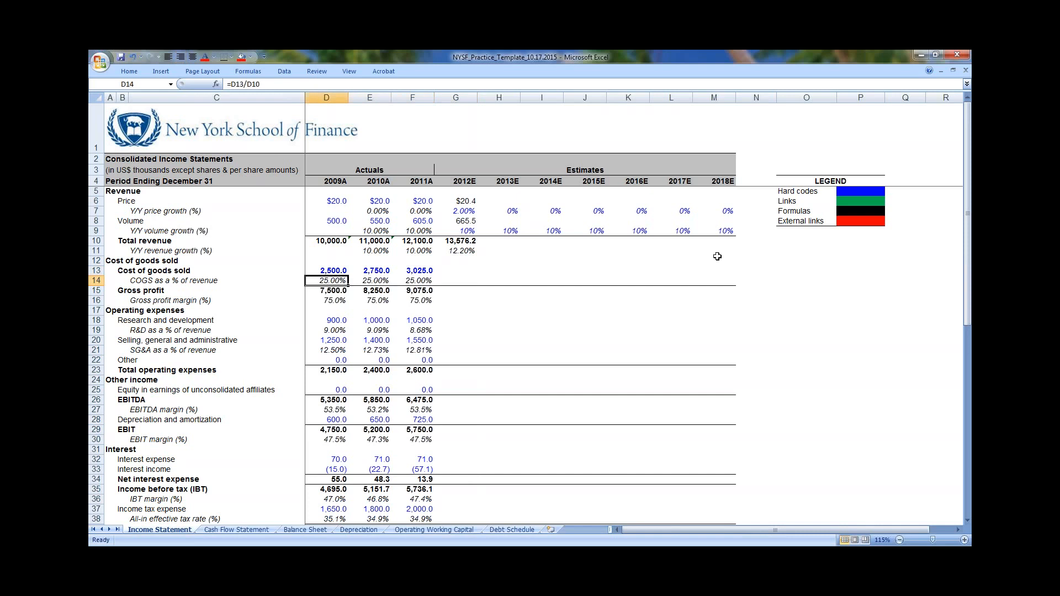
key(shift+Right)
key(shift+Right)
key(Right)
key(Right)
key(Right)
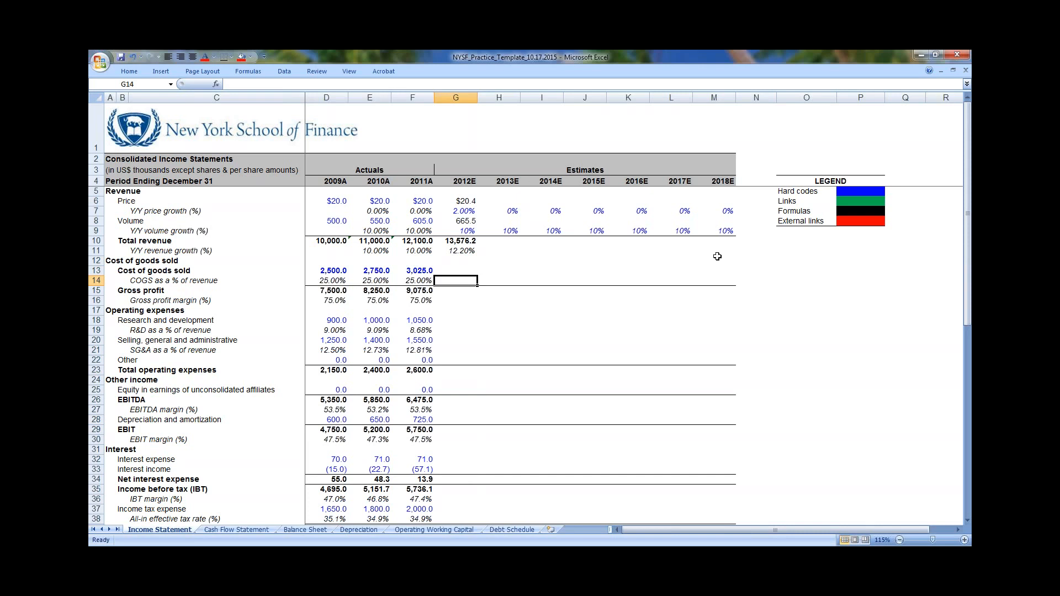
Copy the 2012E volume growth cell G9 onto G14 to give the COGS percentage the hard-code input formatting
text(25%)
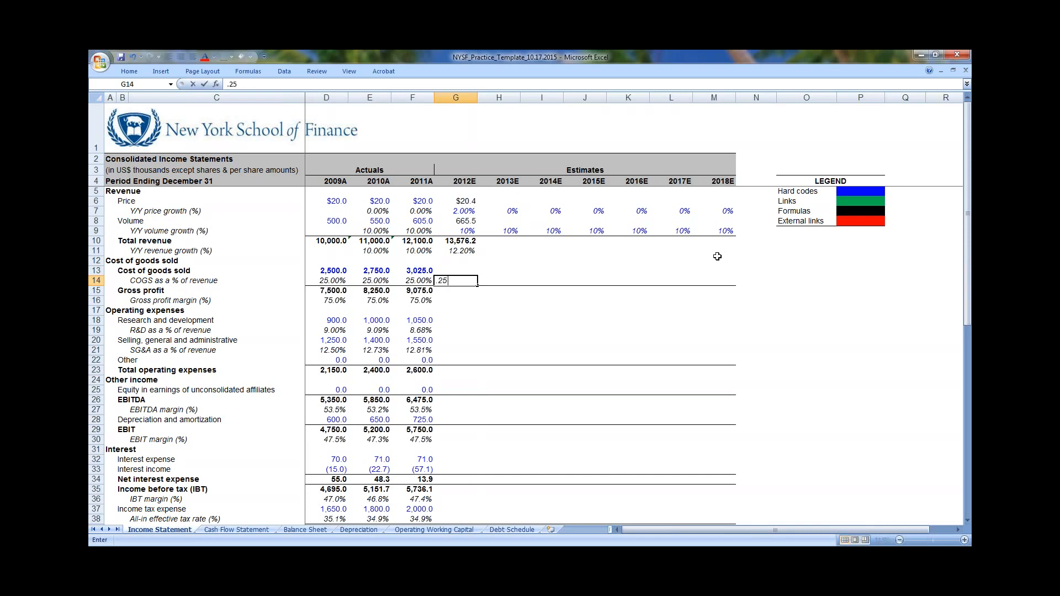
key(Return)
key(Up)
key(Up)
key(Up)
key(Up)
key(Up)
key(Up)
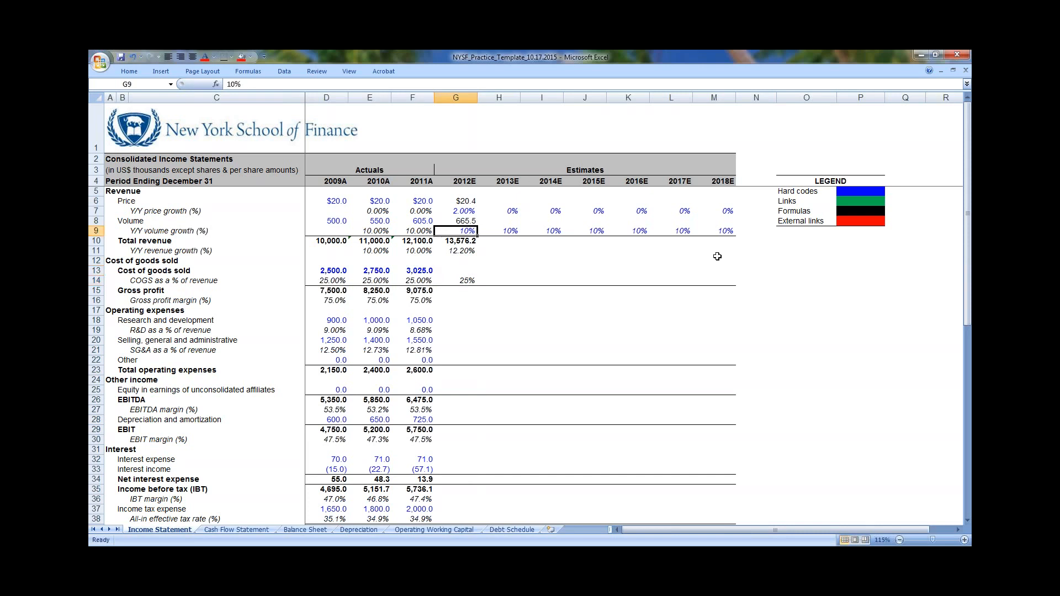
key(ctrl+c)
key(Down)
key(Down)
key(Down)
key(Down)
key(Down)
key(ctrl+v)
key(Escape)
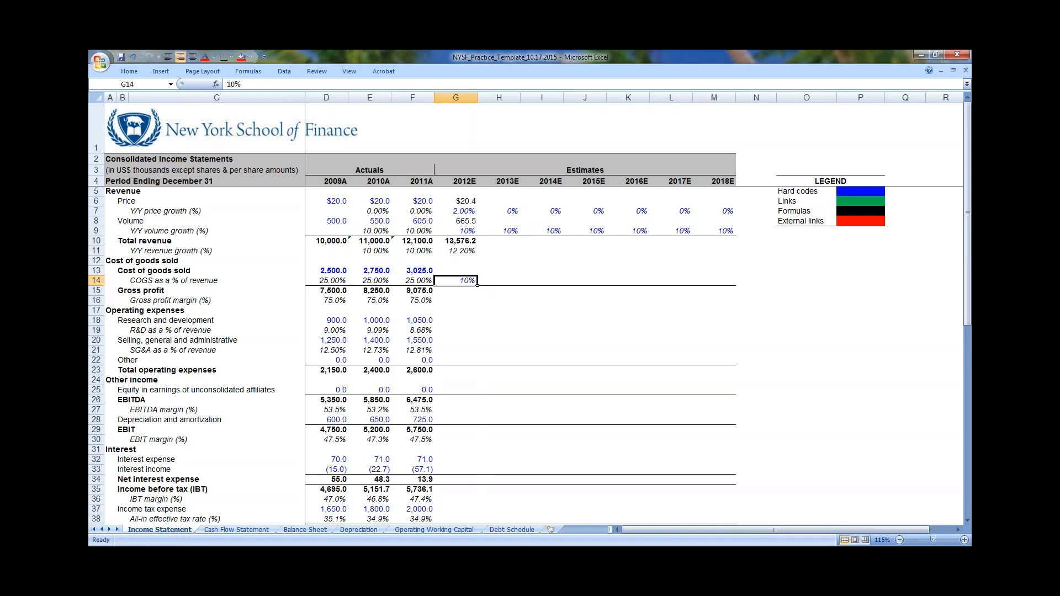
Set the 2012E COGS as a % of revenue in G14 to 25% and format it with two decimals
text(25%)
key(Return)
key(Up)
key(ctrl+1)
text(2)
key(Return)
Project the 2012E cost of goods sold in G13 with the formula =G14*G10
key(Up)
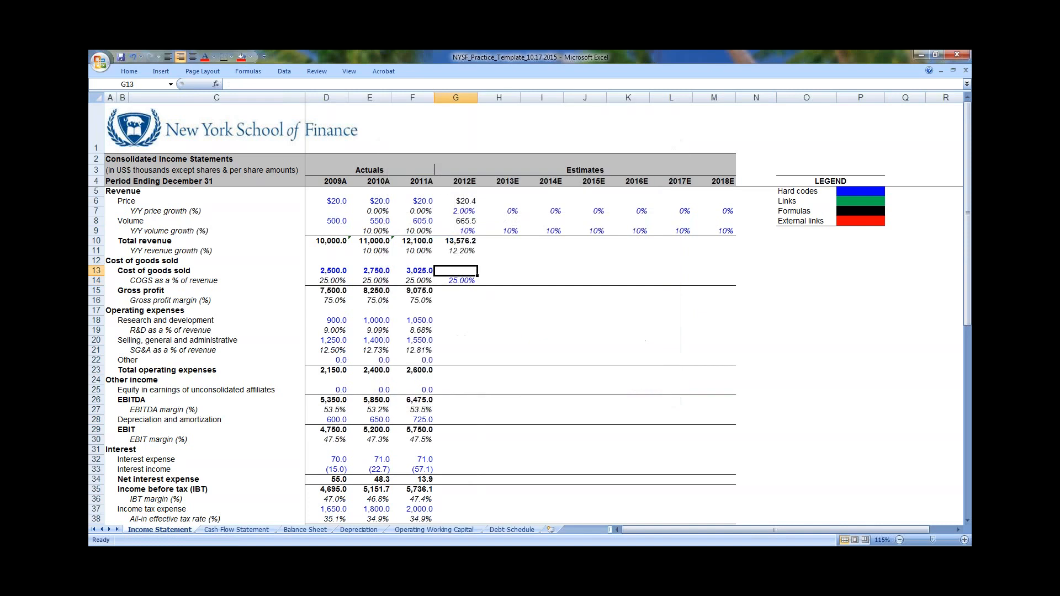
text(=)
key(Down)
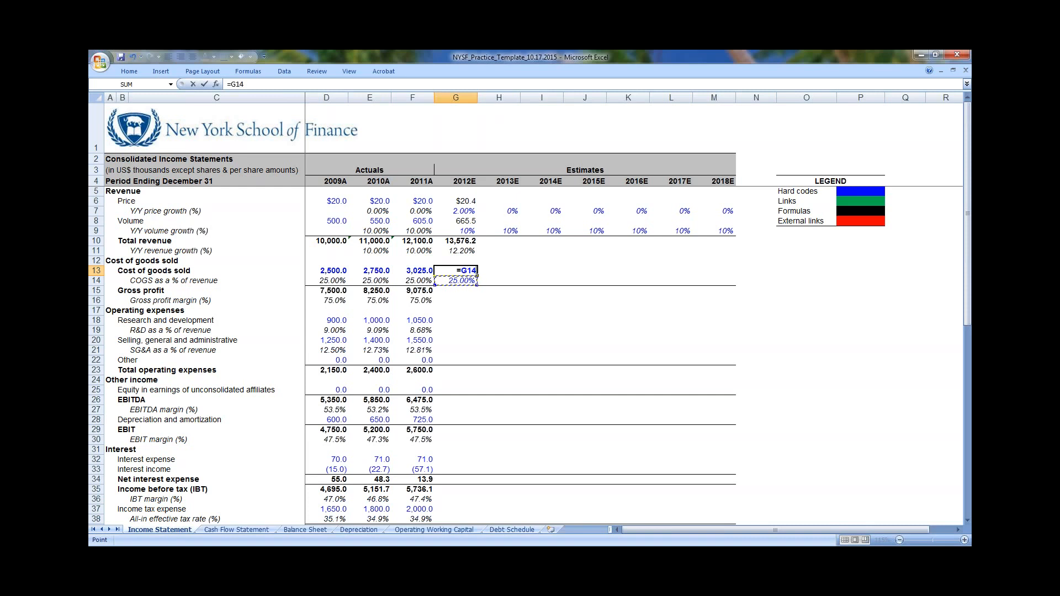
text(=)
key(Up)
key(Up)
key(Up)
key(BackSpace)
key(BackSpace)
key(BackSpace)
key(BackSpace)
text(*)
key(Up)
key(Up)
key(Up)
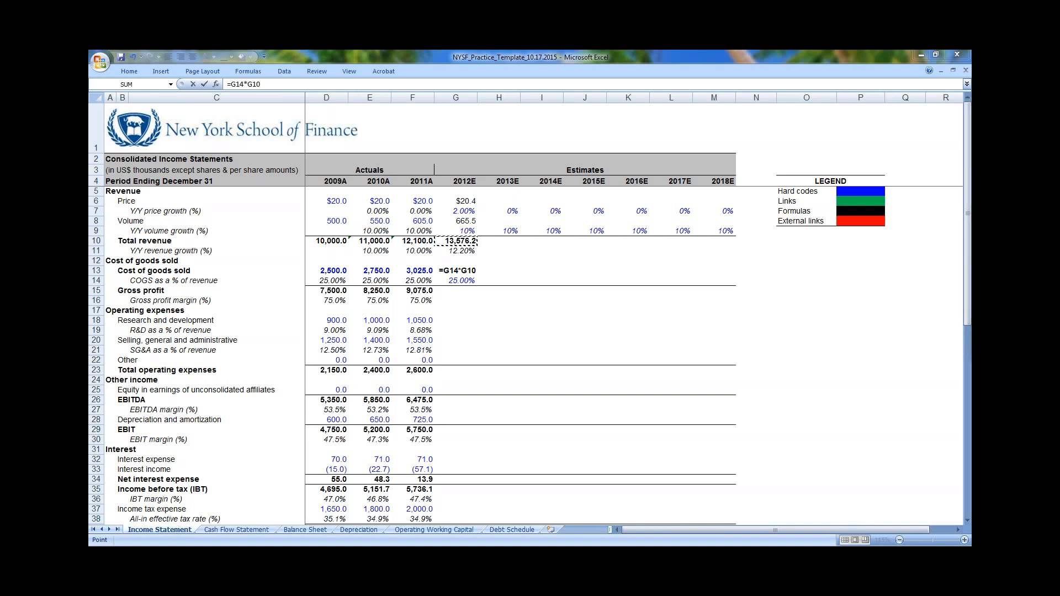
key(alt+Tab)
key(alt+Tab)
key(alt+Tab)
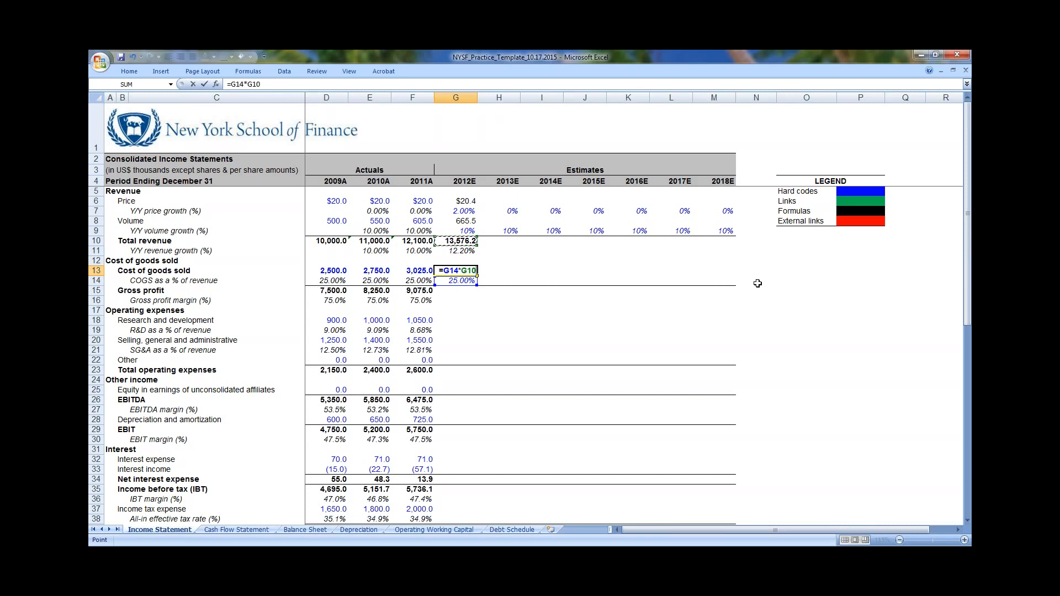
key(Return)
Check the cell references in the 2012E cost of goods sold formula in G13
key(Up)
key(F2)
key(Escape)
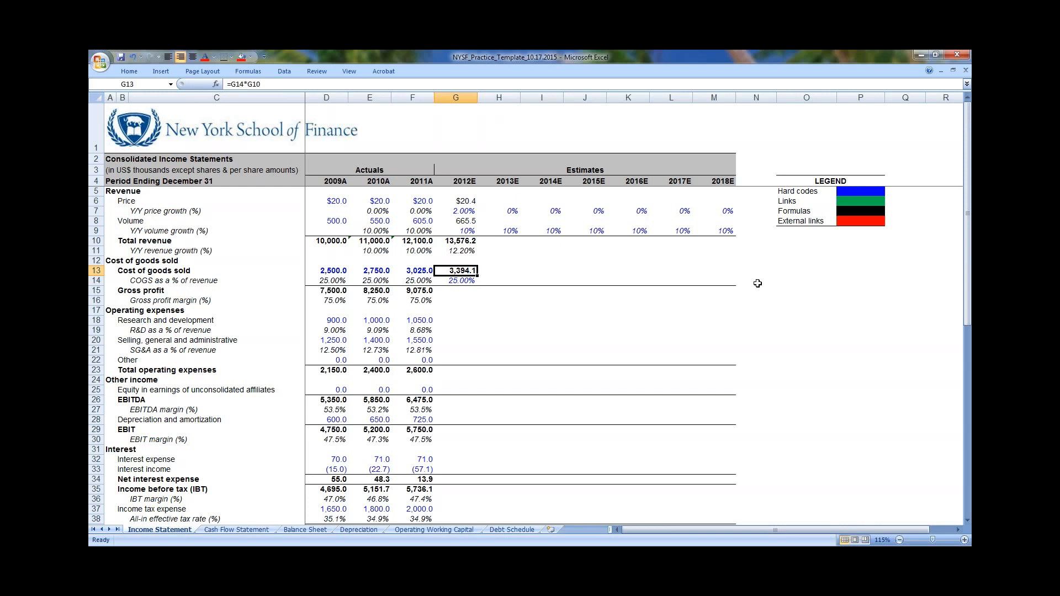
key(F2)
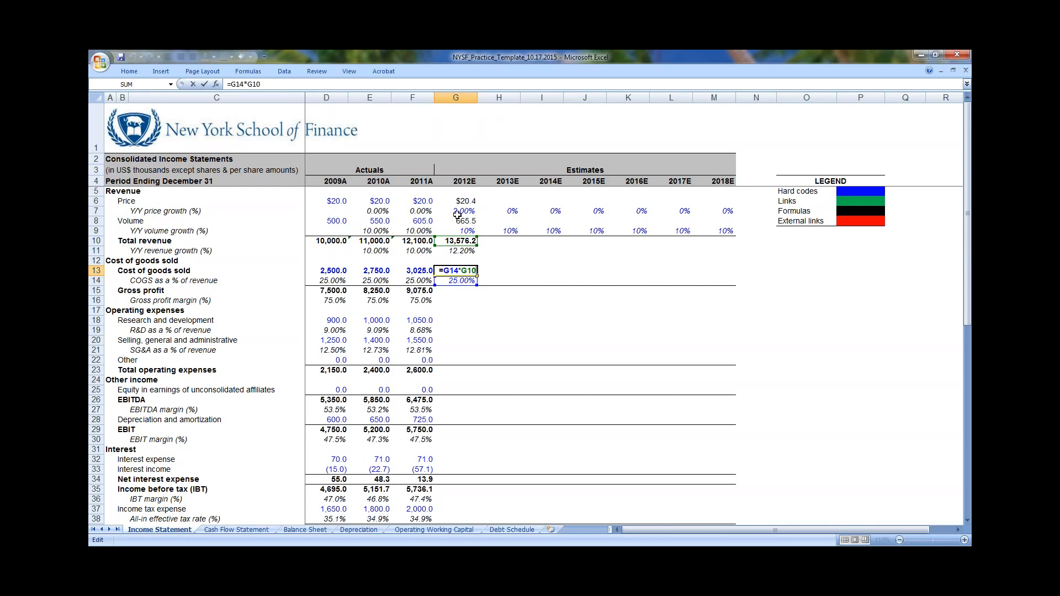
key(Return)
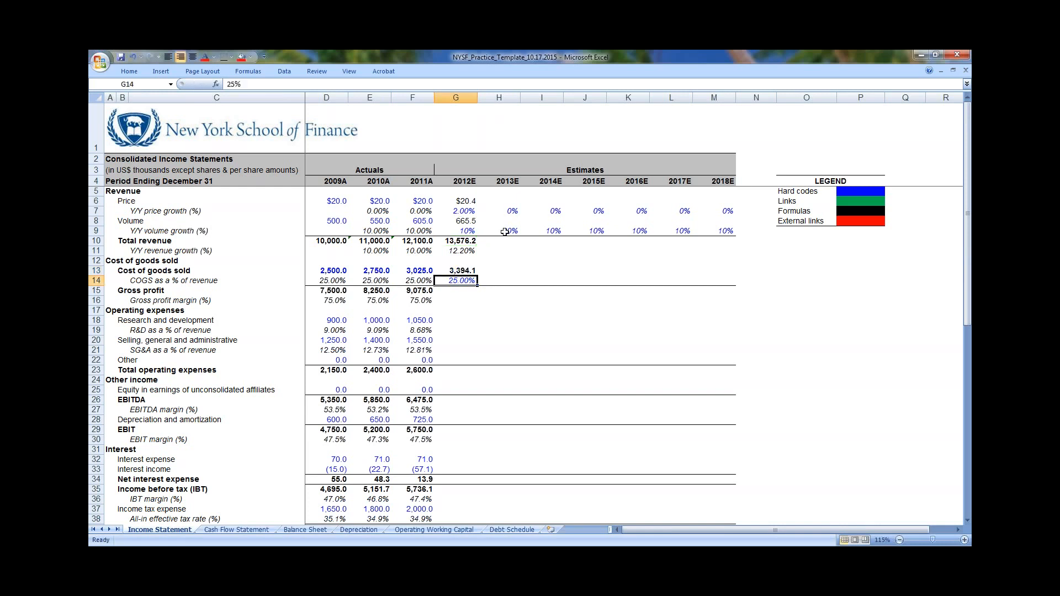
Check the 2011A gross profit and gross profit margin formulas in F15 and F16
key(Down)
key(Left)
key(F2)
key(Return)
key(F2)
key(Escape)
key(Up)
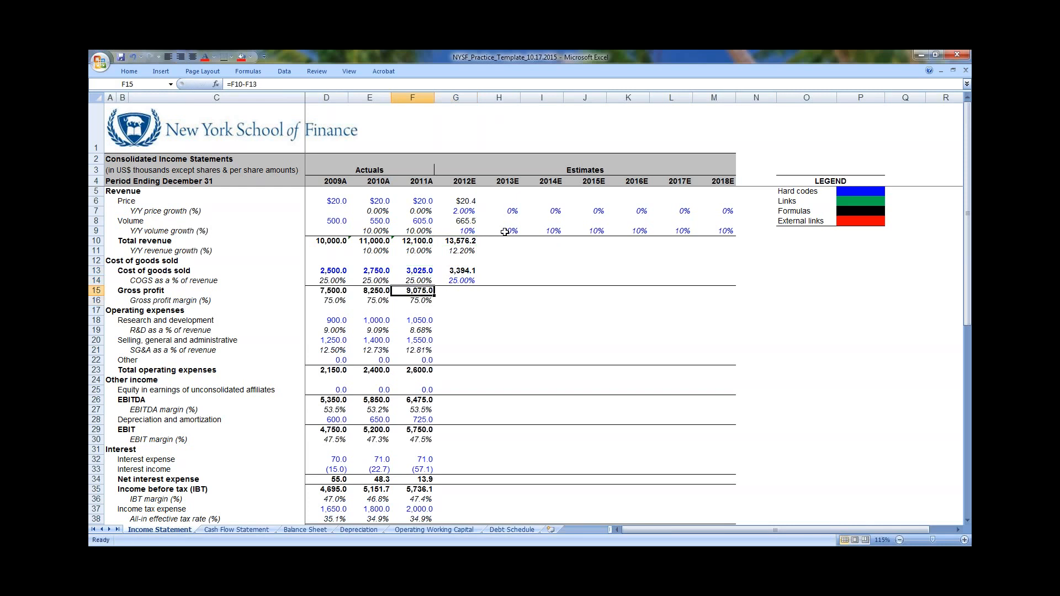
key(Down)
key(F2)
key(Escape)
Extend the gross profit and gross profit margin formulas from F15:F16 into 2012E and check the G16 formula
key(Up)
key(shift+Right)
key(shift+Down)
key(ctrl+r)
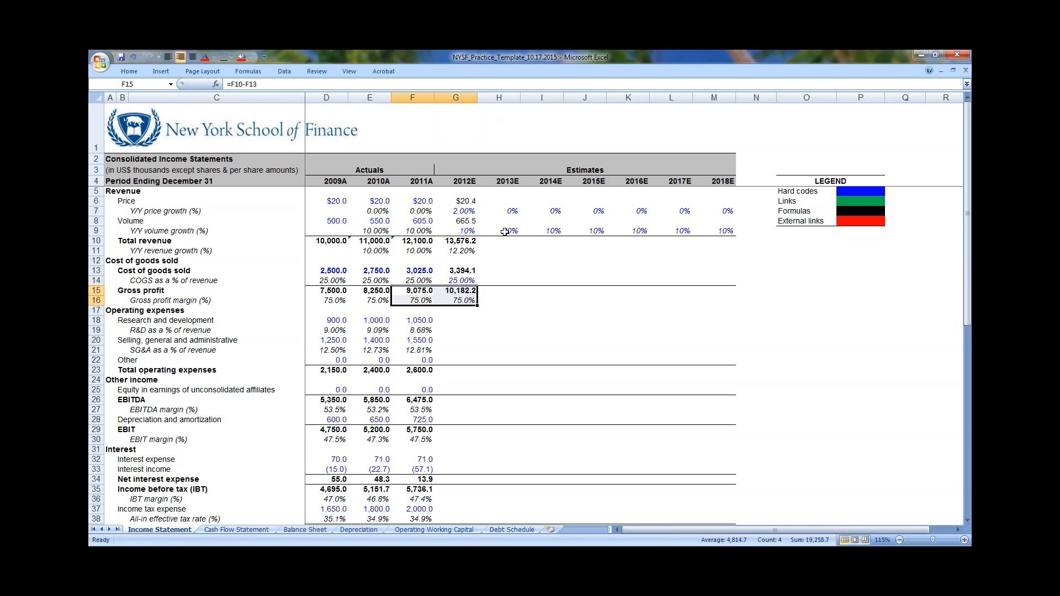
key(Right)
key(Down)
key(F2)
key(Escape)
Examine the 2012E operating expense cells for R&D and SG&A and their percentages of revenue, G18 to G21
key(Down)
key(Down)
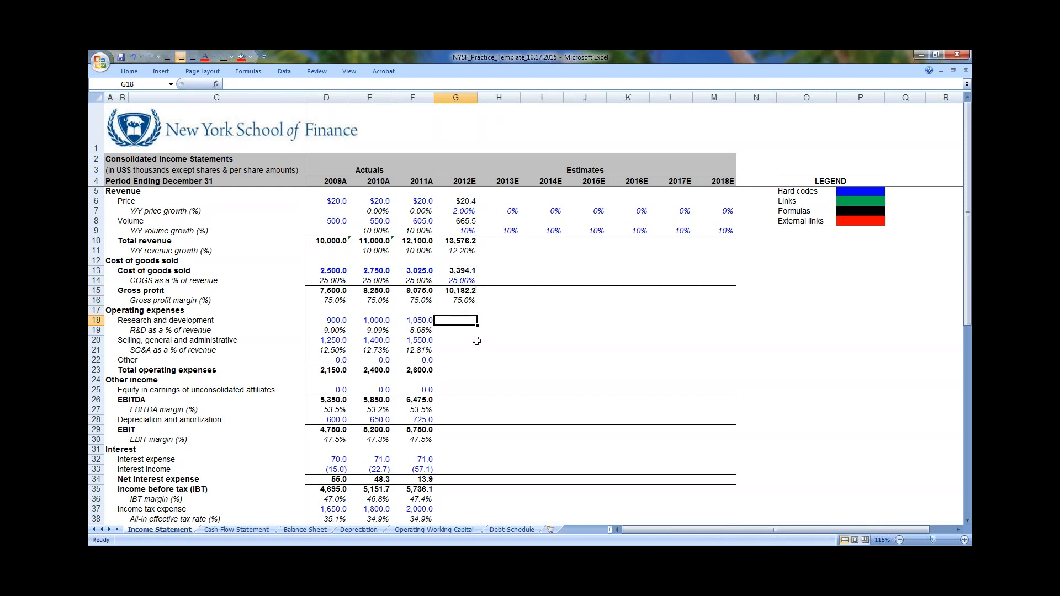
key(Down)
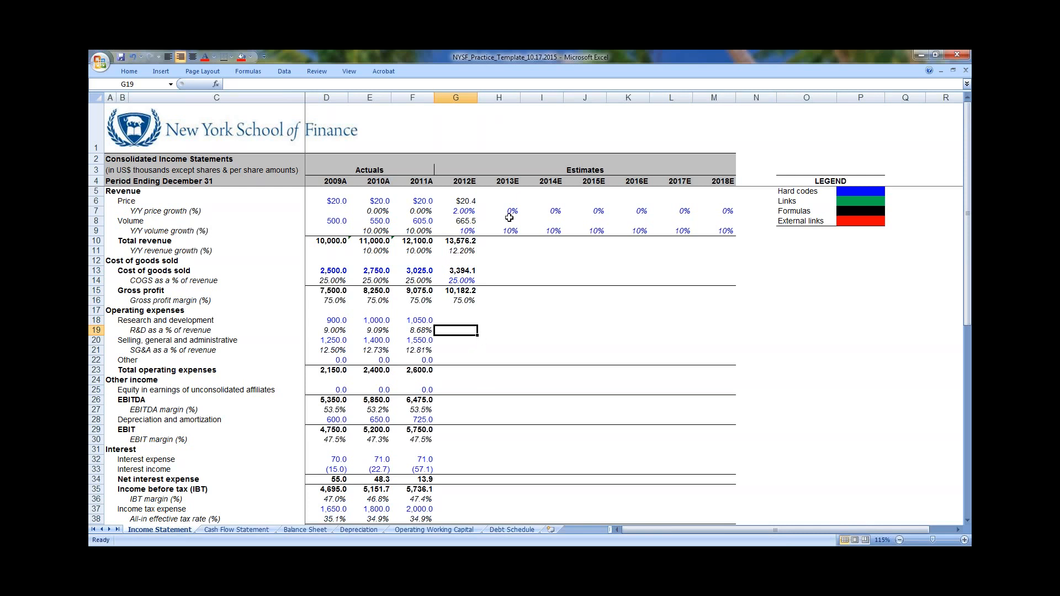
click(439, 348)
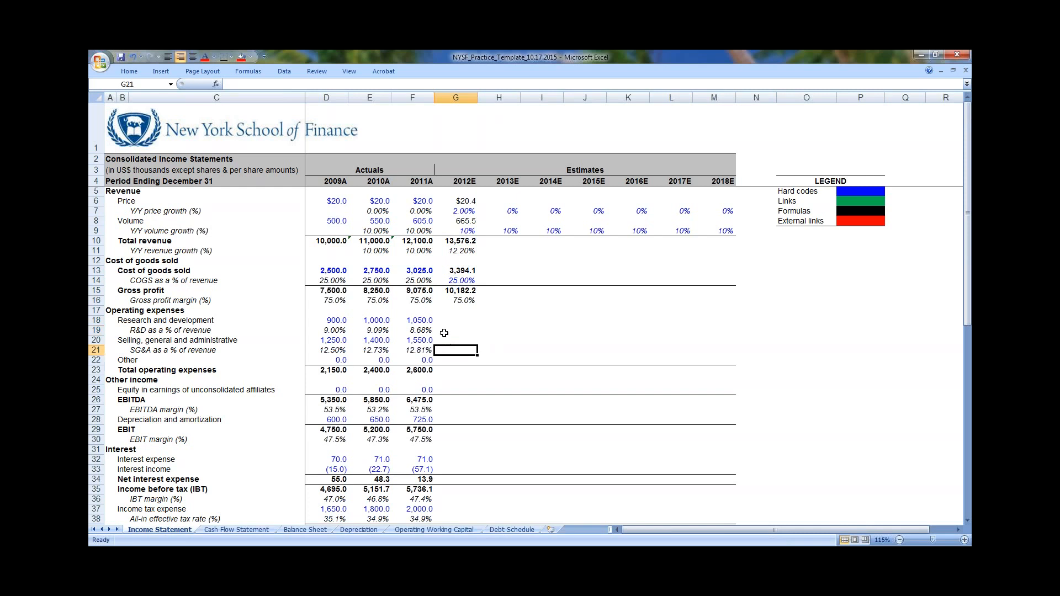
click(446, 330)
click(442, 347)
click(444, 329)
click(458, 342)
click(445, 350)
click(446, 338)
Set the 2012E R&D as a % of revenue in G19 to 9%
click(449, 331)
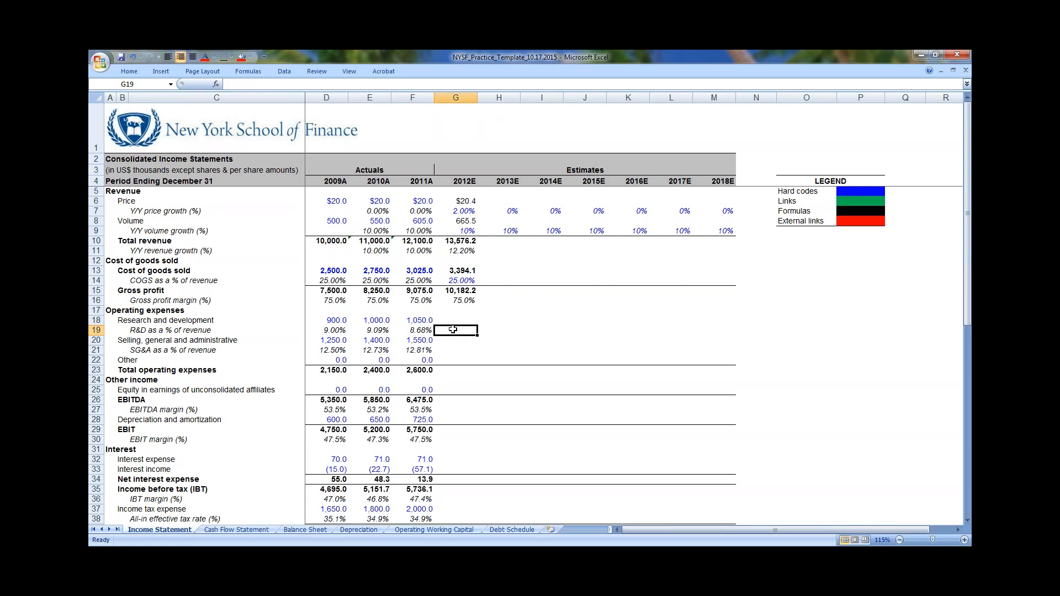
text(9%)
key(Return)
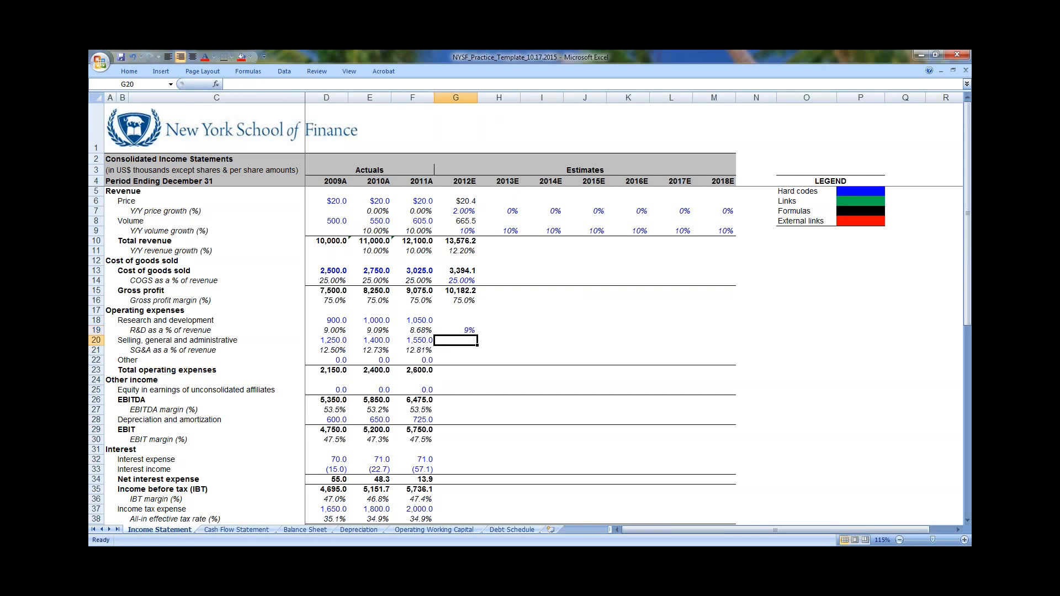
Format the 2012E R&D as a % of revenue in G19 as a percentage with two decimal places
key(Up)
key(Up)
key(Up)
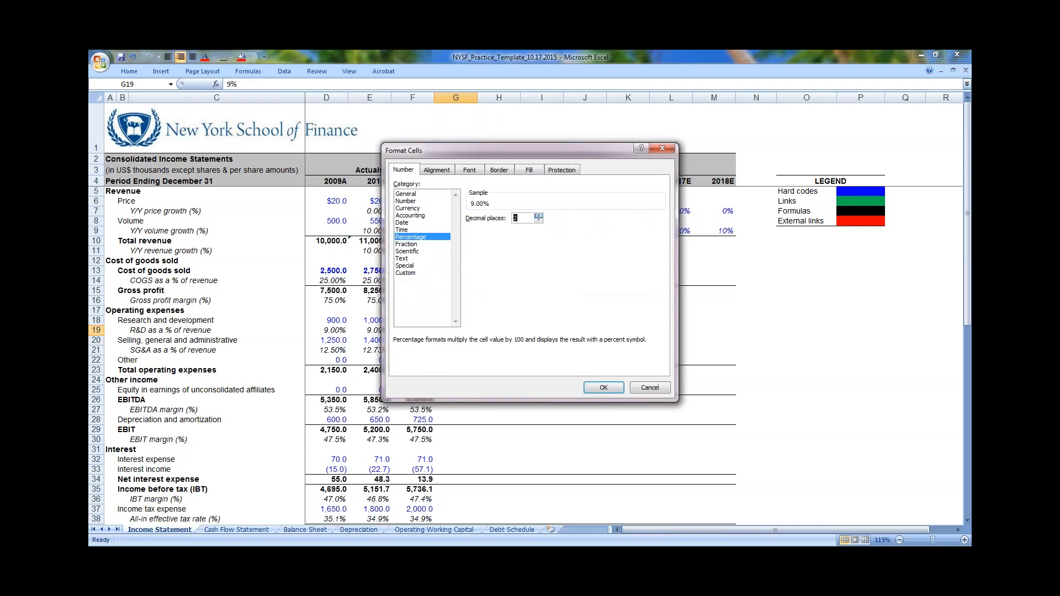
key(Return)
Set the 2012E SG&A as a % of revenue in G21 to 12.8%, formatted as a percentage with two decimal places
key(Down)
key(Down)
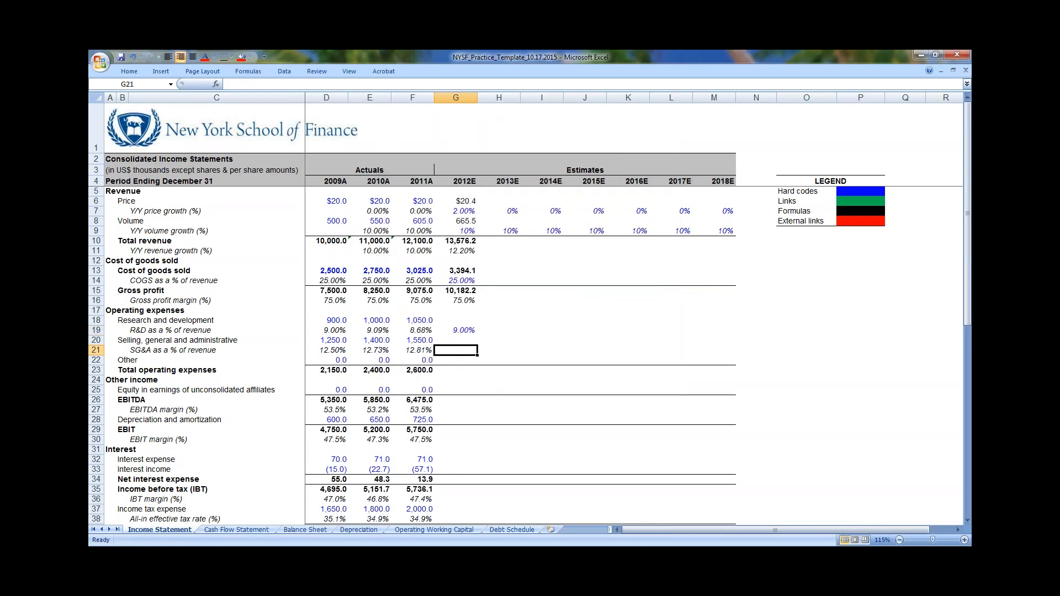
text(12.)
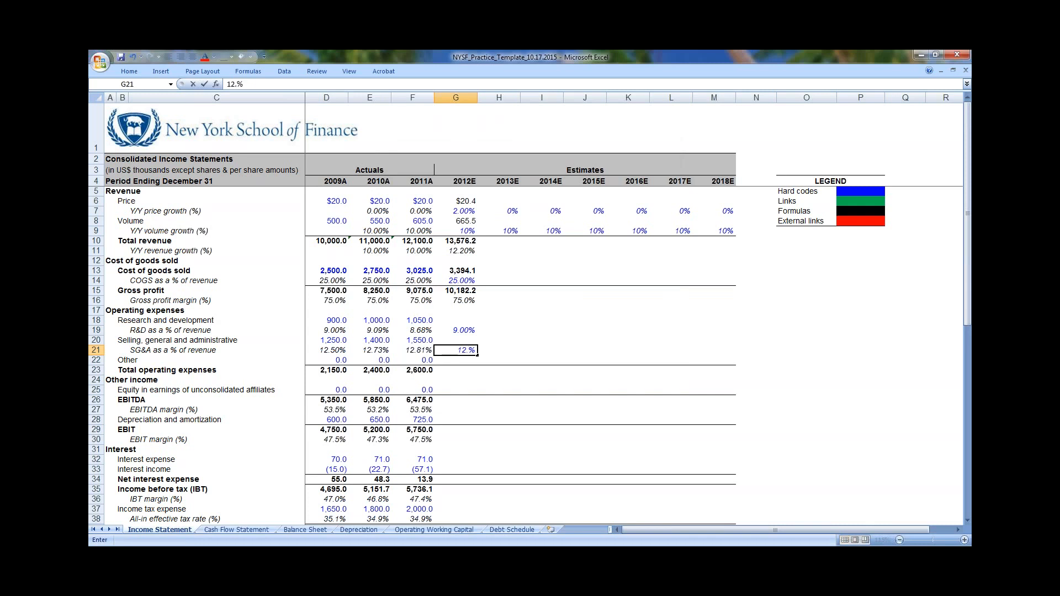
text(8)
key(Return)
key(Up)
key(ctrl+1)
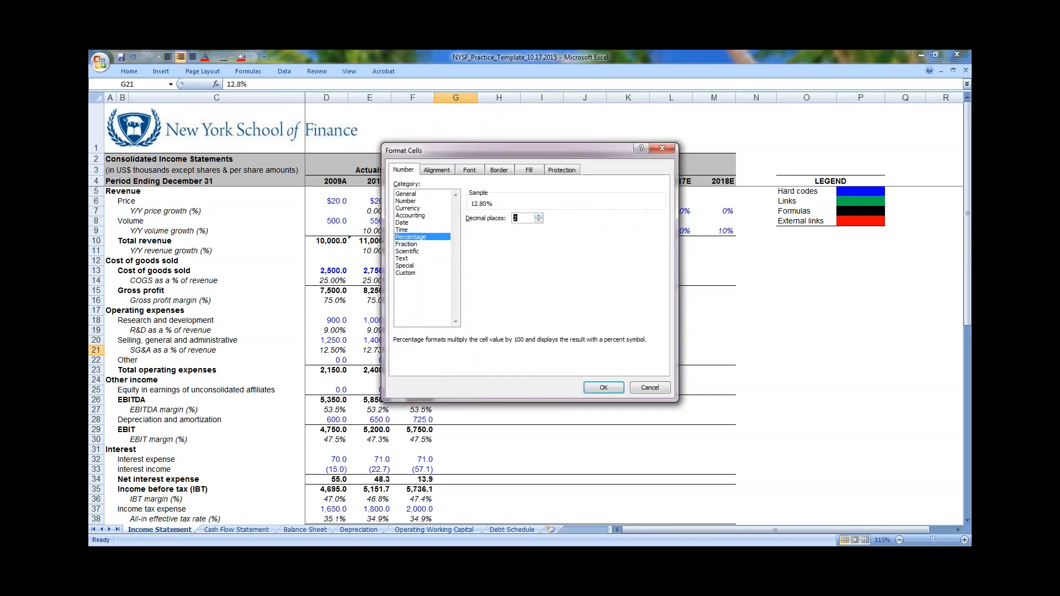
key(Return)
Calculate the 2012E research and development expense in G18 as its percentage of revenue times total revenue, =G19*G10
key(Up)
key(Up)
key(Up)
text(=)
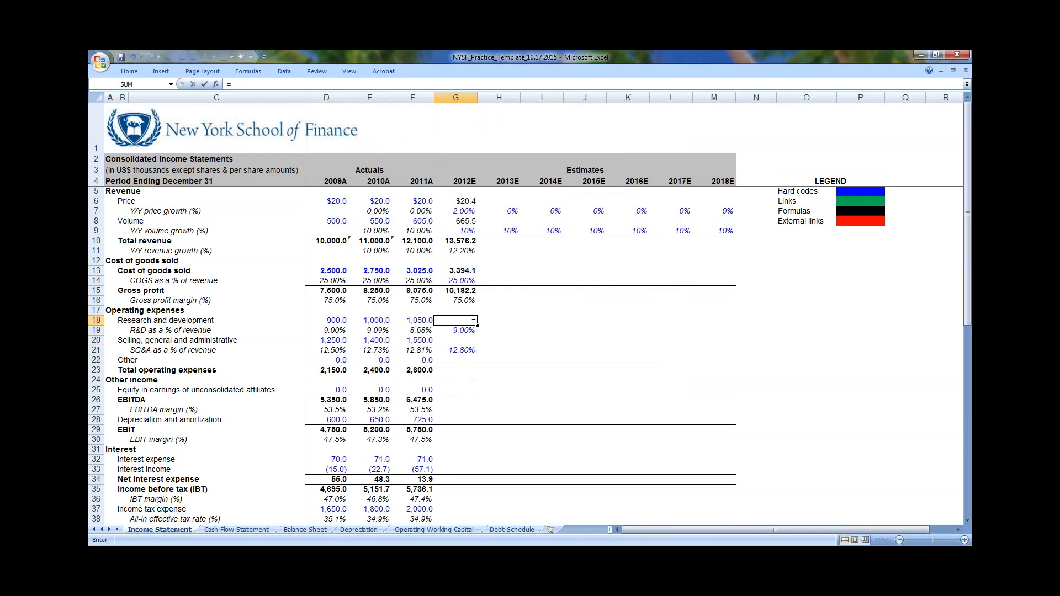
key(Down)
text(*)
key(Up)
key(Up)
key(Up)
key(Up)
key(Up)
key(Up)
key(Up)
key(Up)
key(Up)
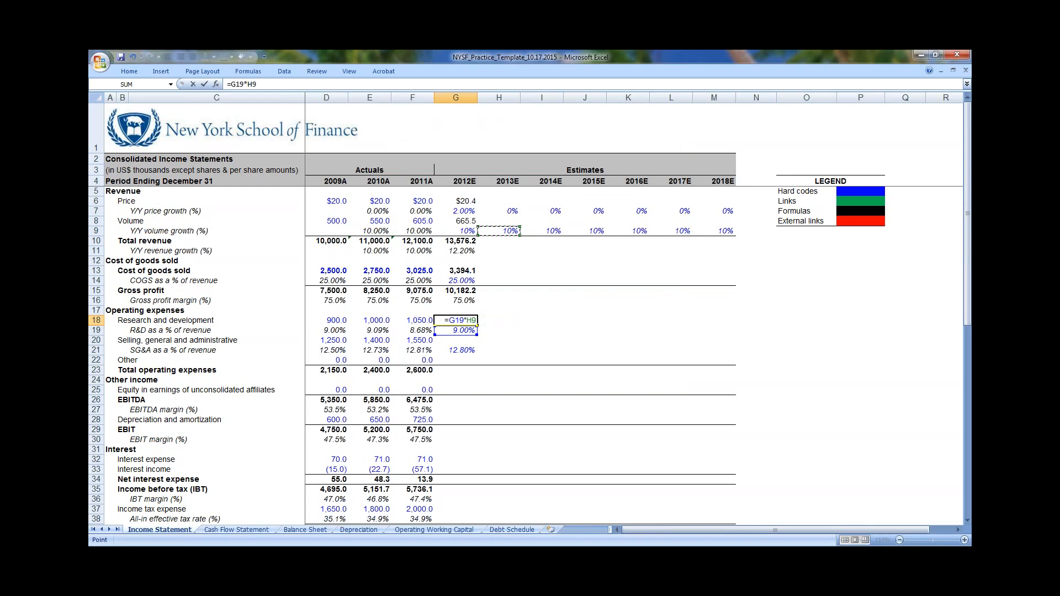
key(Return)
Calculate the 2012E selling, general and administrative expense in G20 as its percentage of revenue times total revenue, =G21*G10
key(Down)
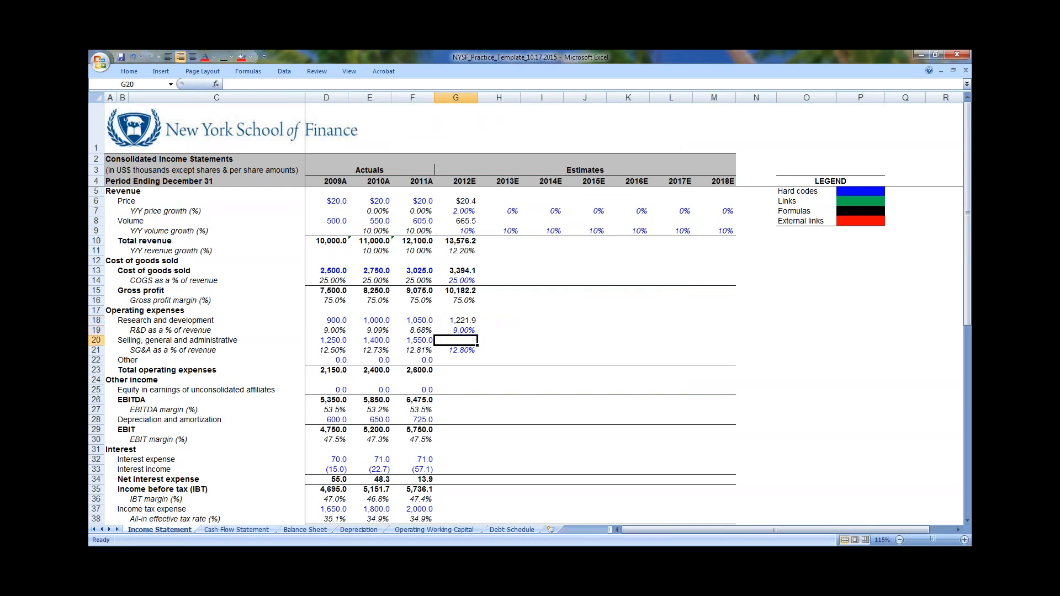
text(=)
key(Down)
text(*)
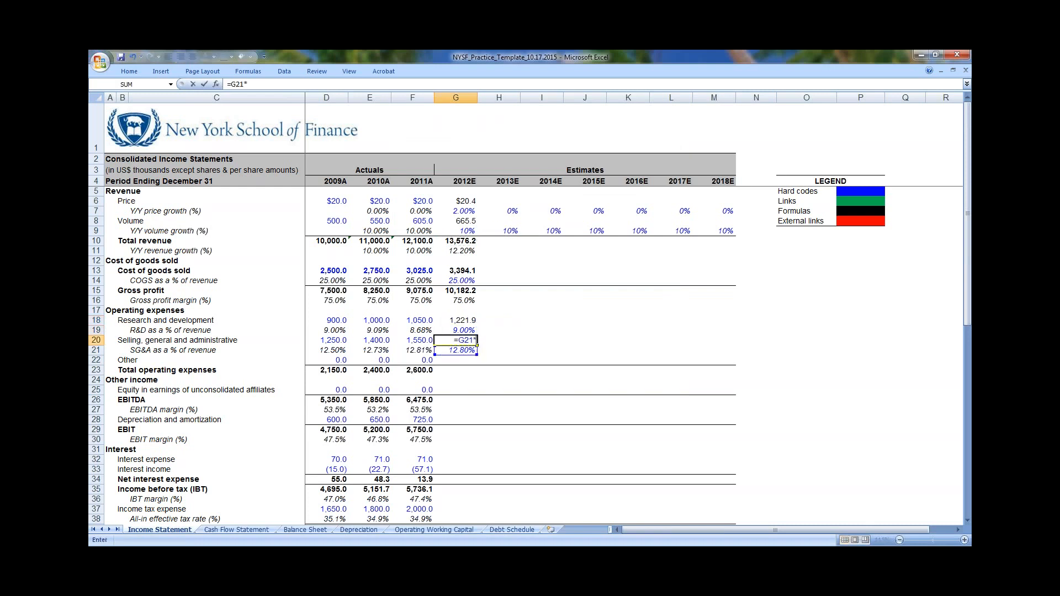
key(Up)
key(Up)
key(Up)
key(Up)
key(Up)
key(Up)
key(Up)
key(Up)
key(Up)
key(Up)
key(Return)
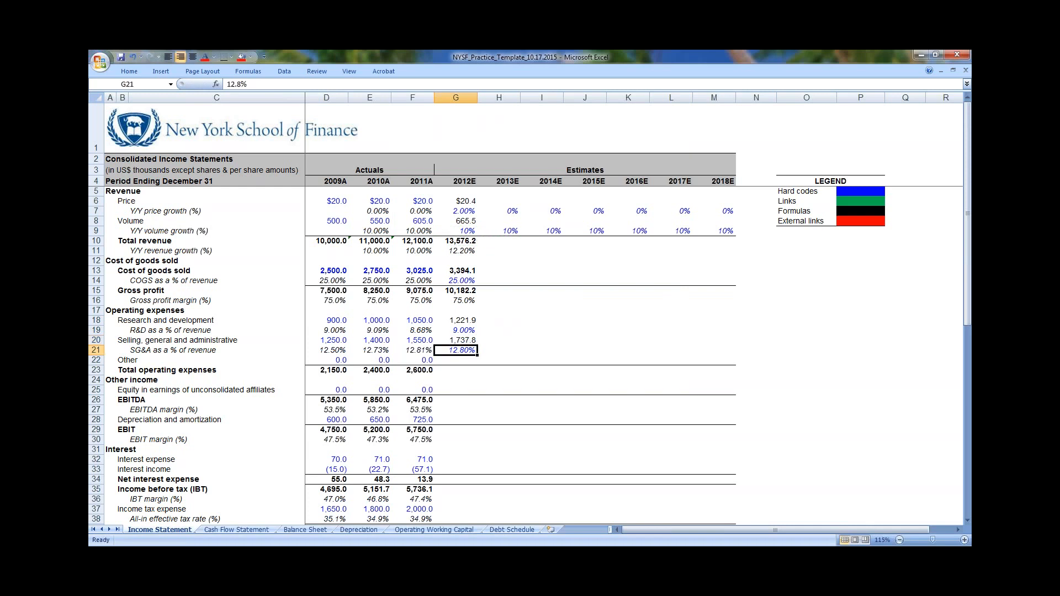
Extend the Other operating expense from F22 into 2012E and check the content of G22
key(Down)
key(Left)
key(shift+Right)
key(ctrl+r)
key(Right)
key(F2)
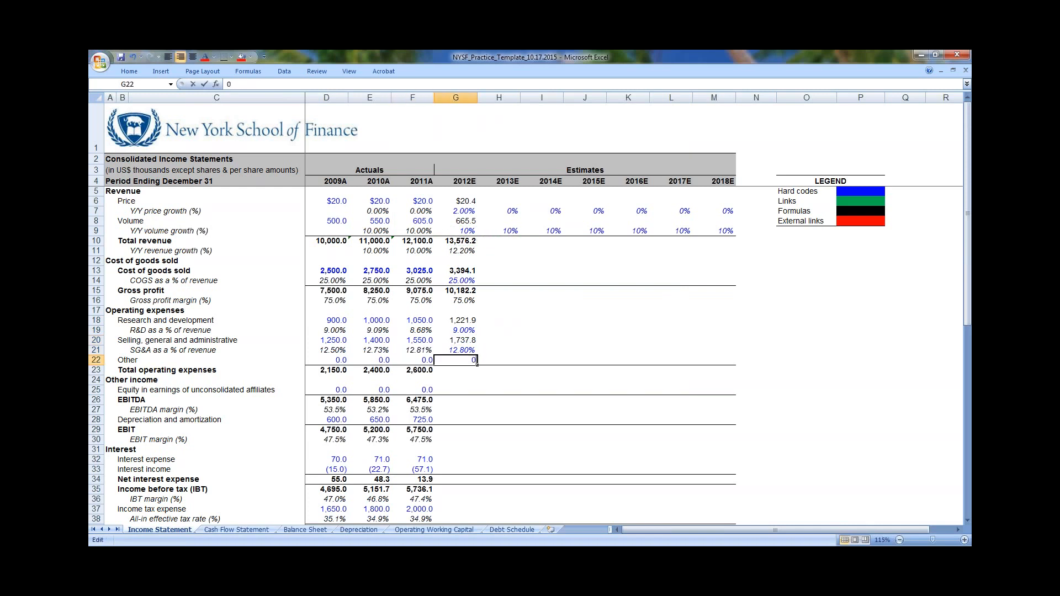
key(Escape)
Extend the total operating expenses formula from F23 into 2012E and check the G23 formula
key(Down)
key(Left)
key(shift+Right)
key(ctrl+r)
key(Right)
key(F2)
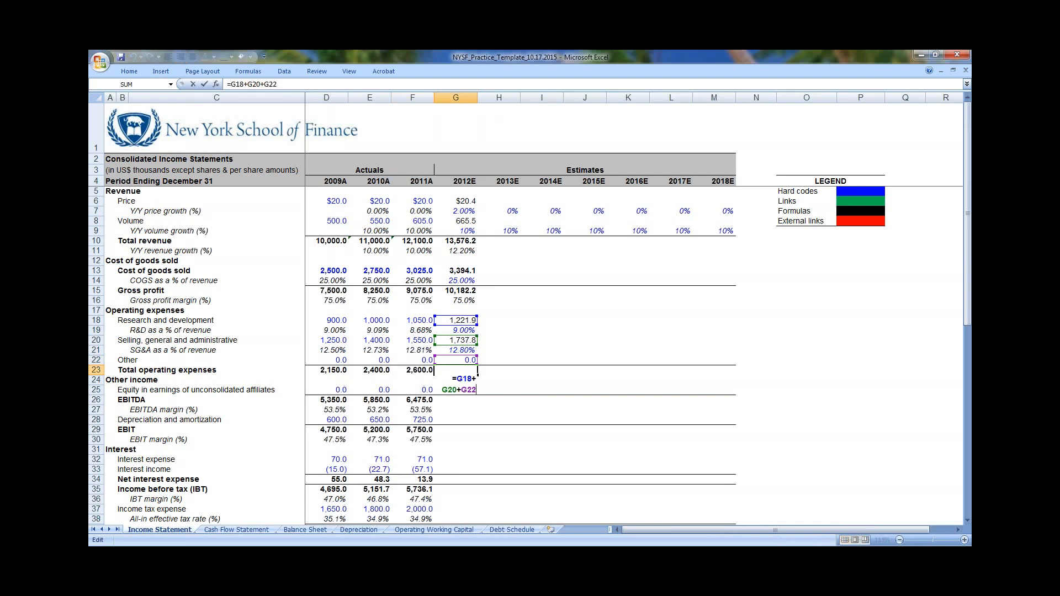
key(Escape)
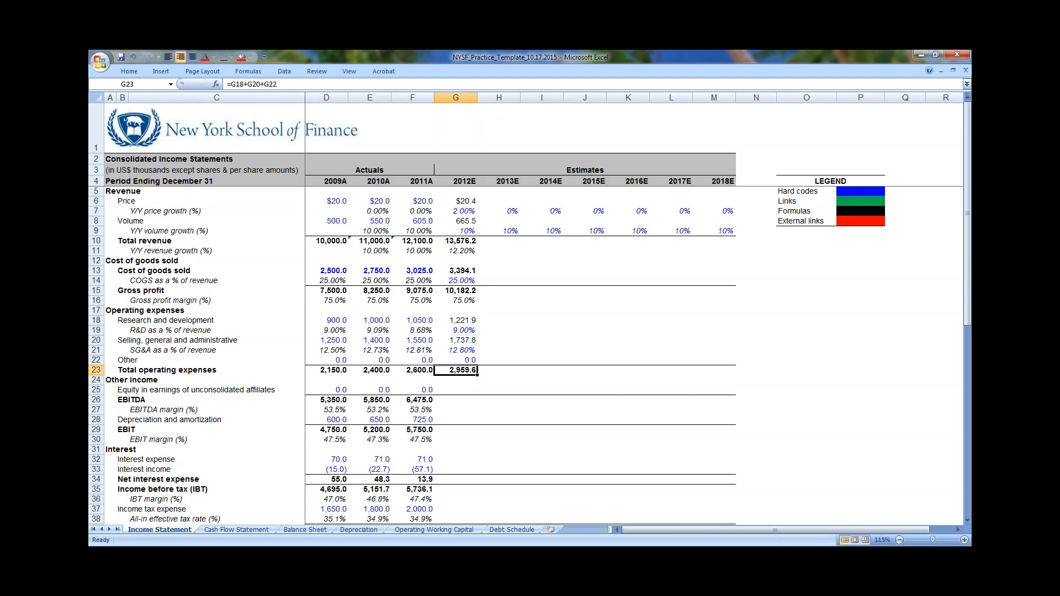
Extend the equity in earnings of unconsolidated affiliates from F25 into 2012E and check the content of G25
key(Down)
key(Down)
key(Left)
key(shift+Right)
key(ctrl+r)
key(Right)
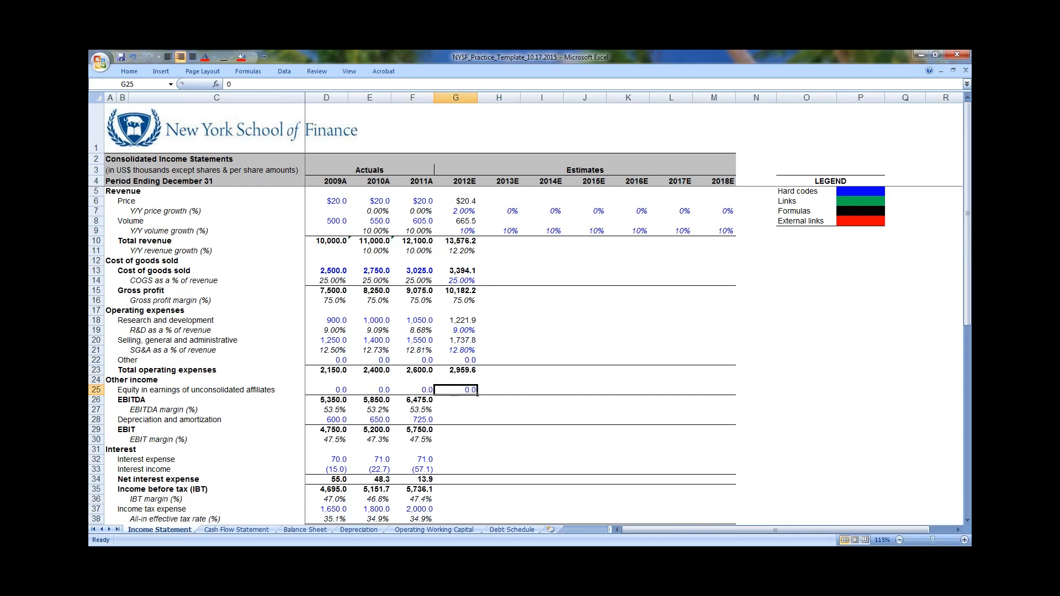
key(F2)
key(Escape)
Check the 2011A EBITDA margin formula in F27
key(Up)
key(Down)
key(Left)
key(Down)
key(Down)
text(=F26/F10)
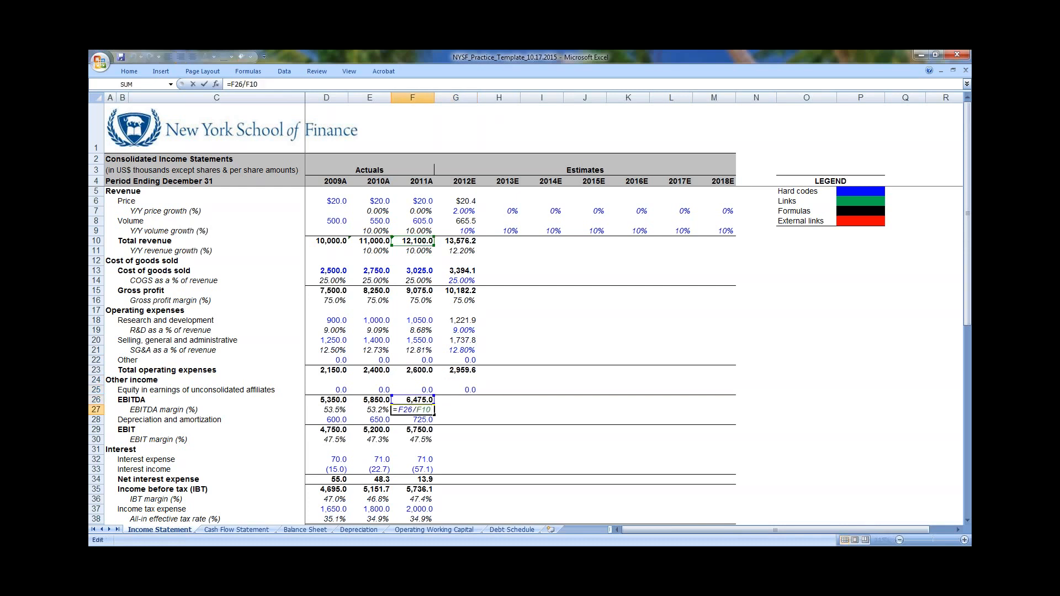
key(ctrl+Return)
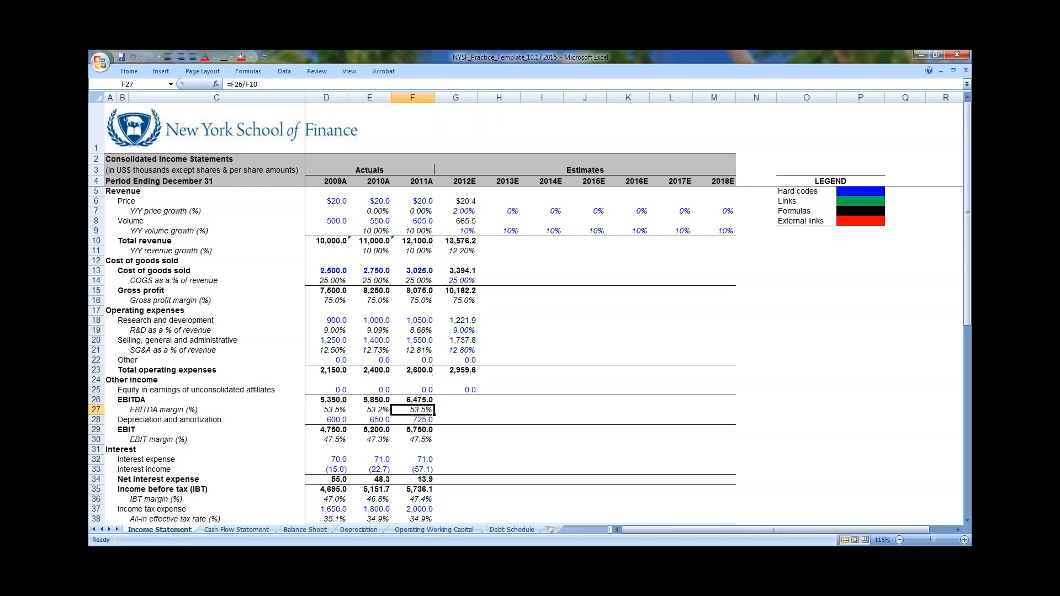
Extend the EBITDA and EBITDA margin formulas from F26:F27 into 2012E and check the G27 formula
key(Up)
key(shift+Down)
key(shift+Right)
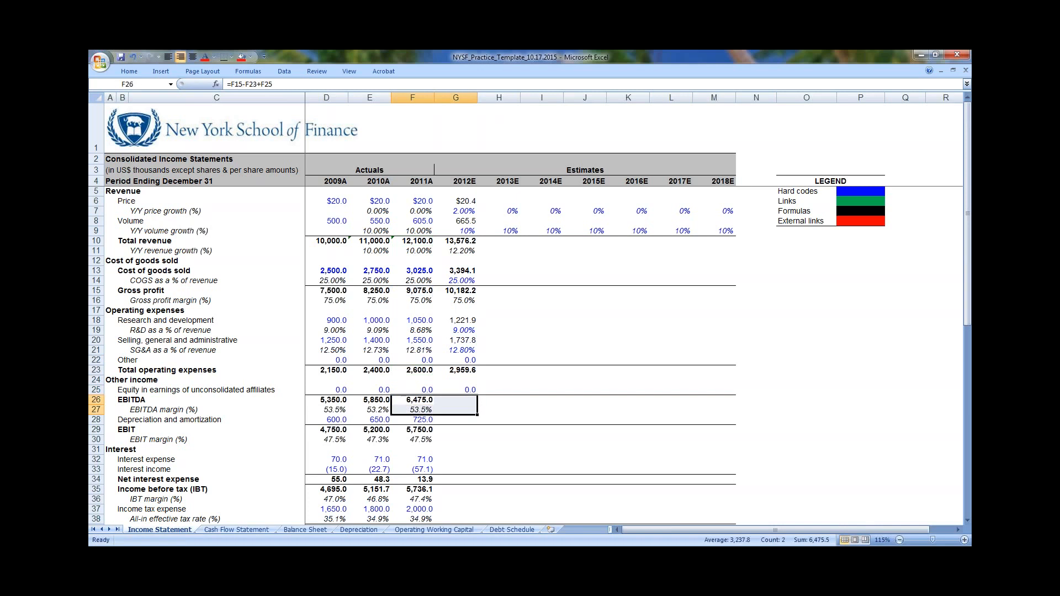
key(ctrl+r)
key(Right)
key(Down)
key(F2)
key(Escape)
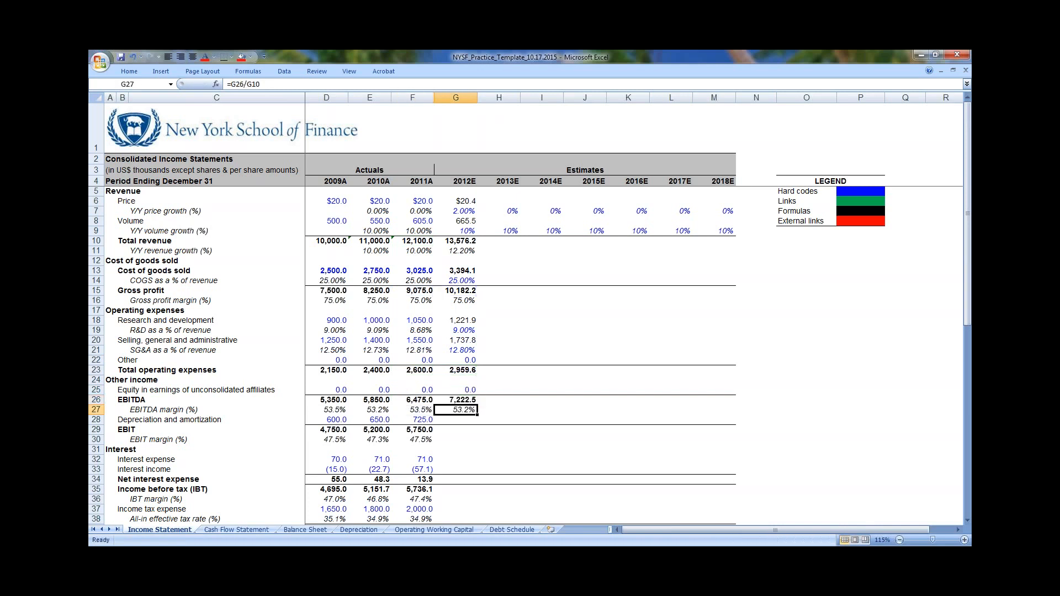
Compare the 2012E EBITDA margin in G27 with the 2009A to 2011A margins in row 27
key(ctrl+shift+Left)
key(shift+Right)
key(shift+Right)
key(shift+Right)
key(shift+Left)
key(shift+Left)
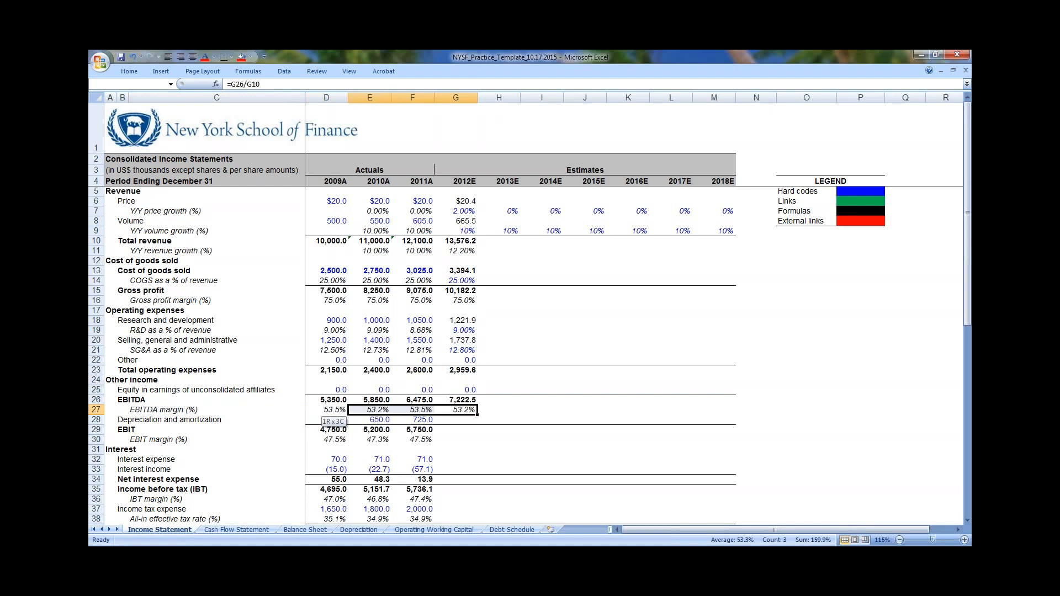
key(shift+Right)
key(shift+Right)
key(shift+Right)
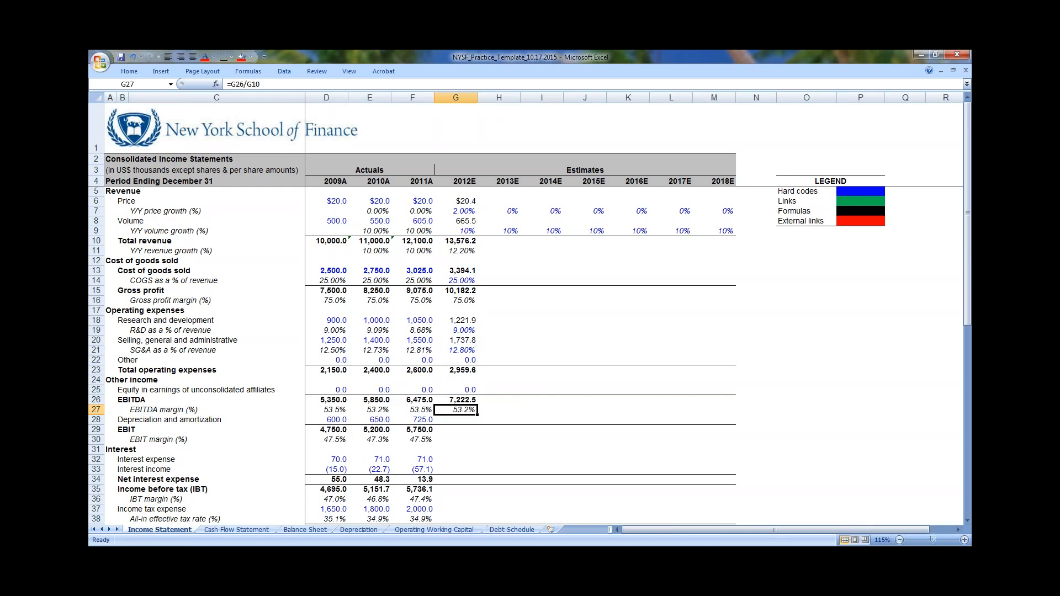
key(ctrl+shift+Left)
key(shift+Right)
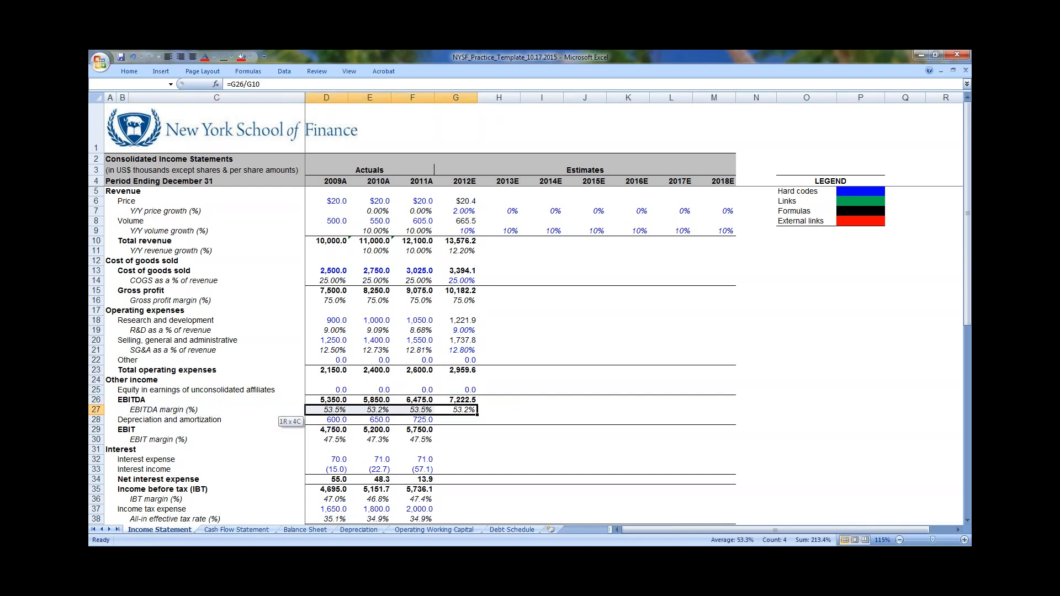
key(Down)
key(Down)
key(shift+Left)
key(shift+Left)
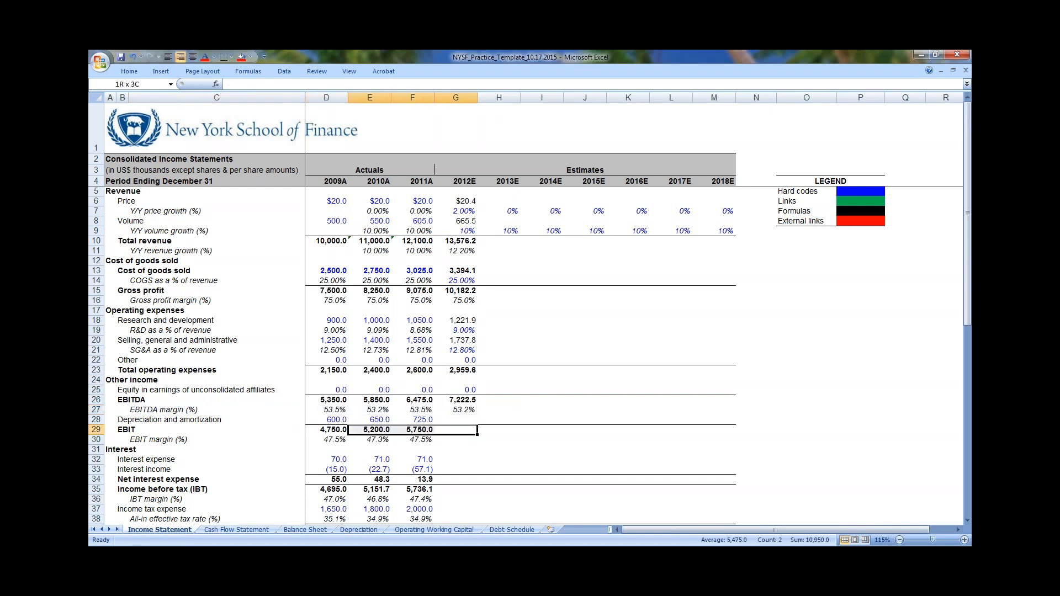
key(Right)
key(Left)
key(Up)
key(Up)
key(shift+Left)
key(shift+Left)
key(shift+Left)
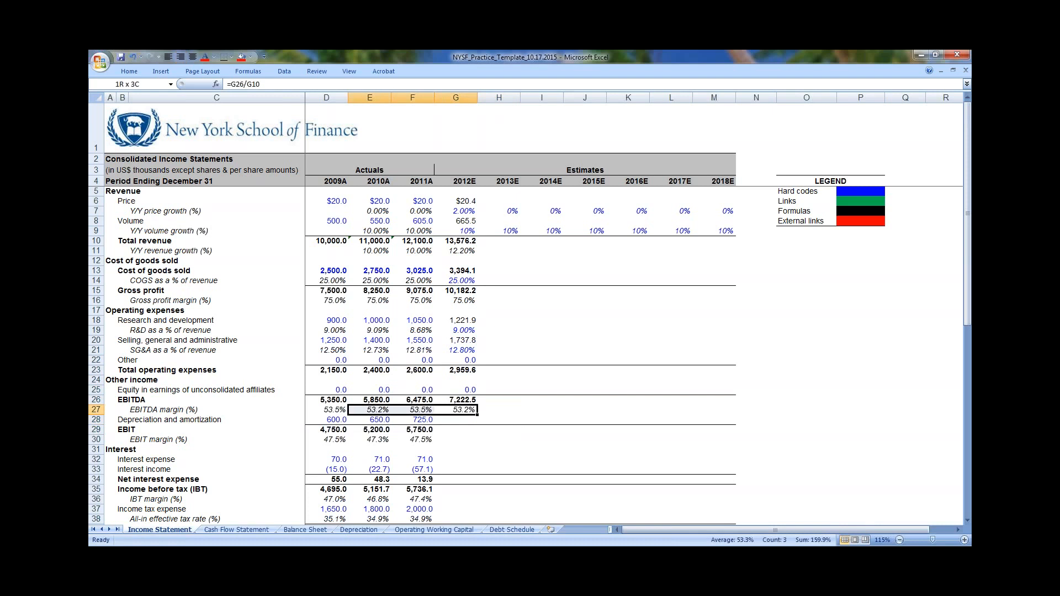
key(Left)
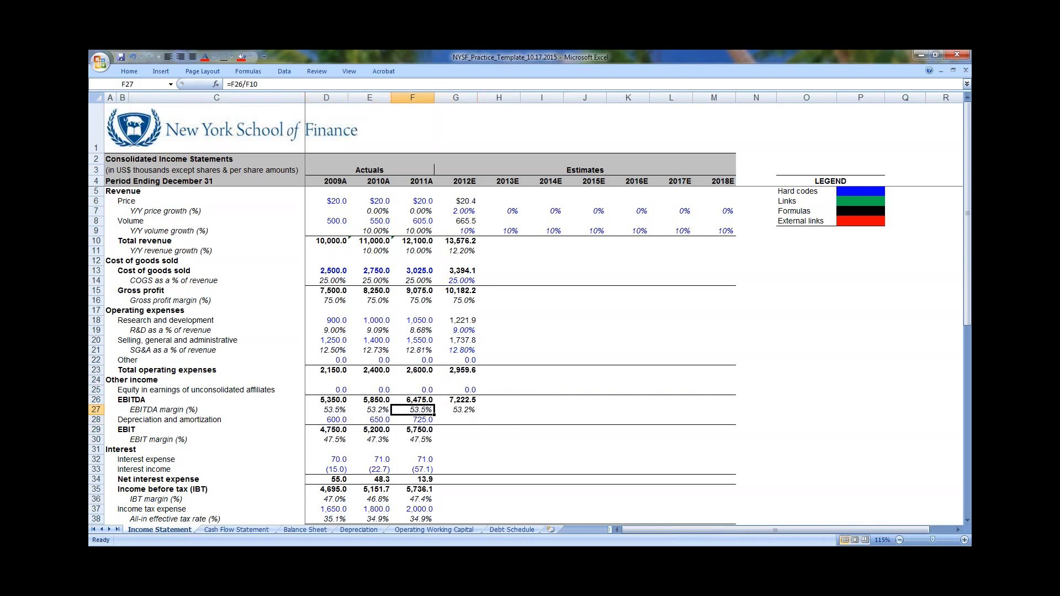
key(Right)
key(Left)
key(Right)
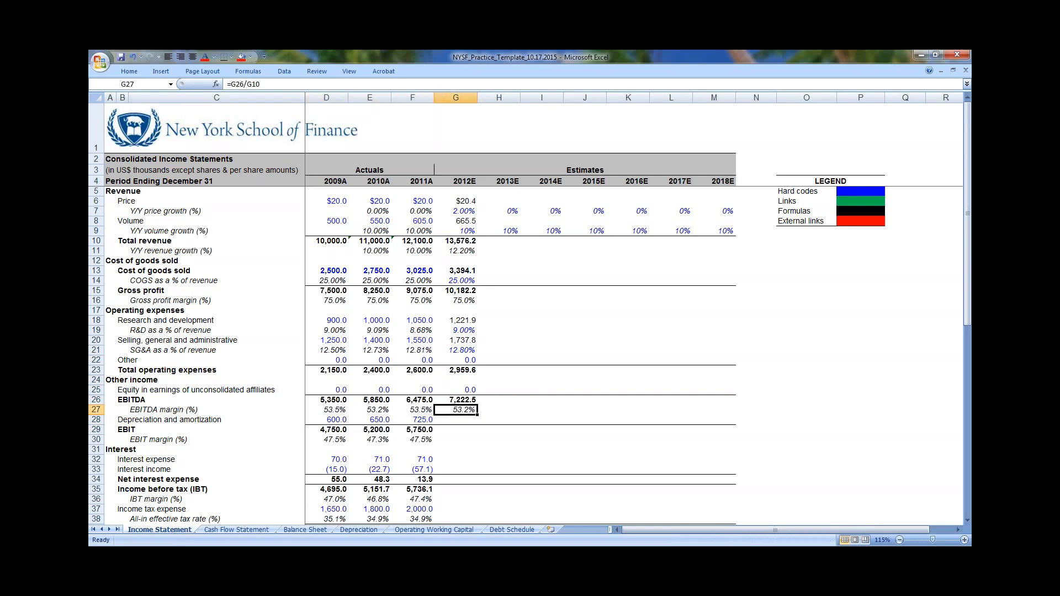
key(Left)
key(Left)
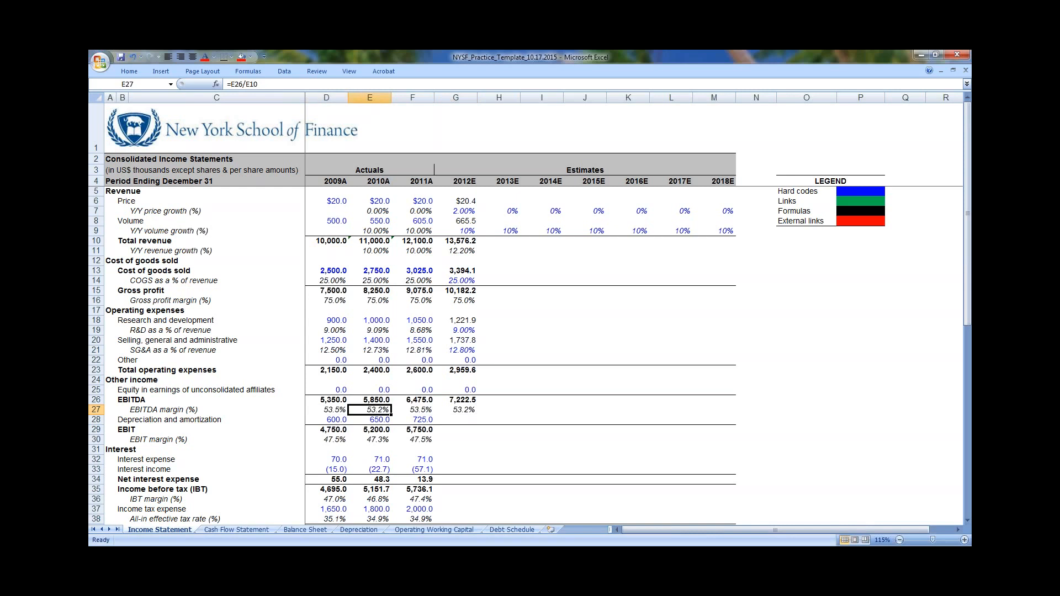
Set the 2012E SG&A as a % of revenue in G21 to 50% to test the effect on EBITDA margin
key(Right)
key(Right)
key(Up)
key(Up)
key(Up)
key(Up)
key(Up)
key(Up)
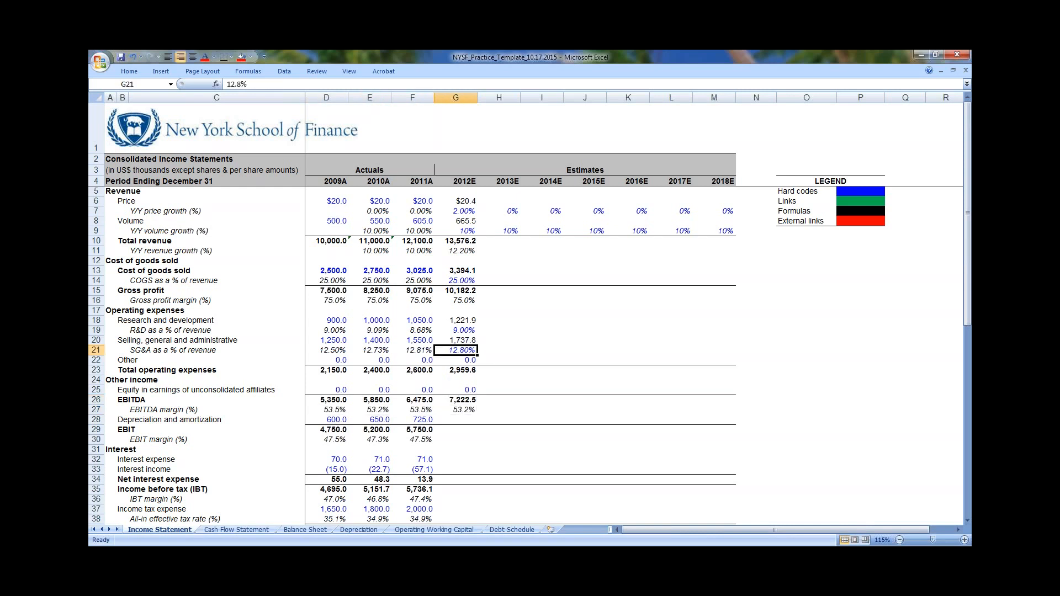
text(50%)
key(Return)
key(Down)
key(Down)
key(Down)
key(Down)
key(Down)
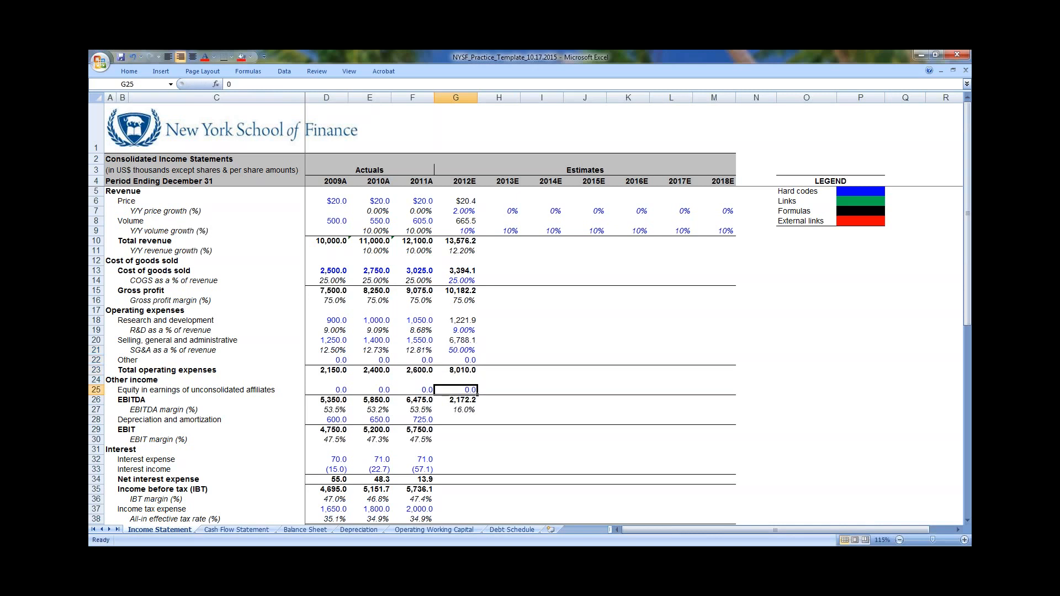
Review the 2012E column from the equity in earnings line in G25 up to the period heading in G4
key(Up)
key(Up)
key(Up)
key(Up)
key(Up)
key(Up)
key(Up)
key(Up)
key(Up)
key(Up)
key(Up)
key(Up)
key(Up)
key(Up)
key(Up)
key(Up)
key(Up)
key(Up)
key(Up)
key(Up)
key(Up)
key(Up)
key(Up)
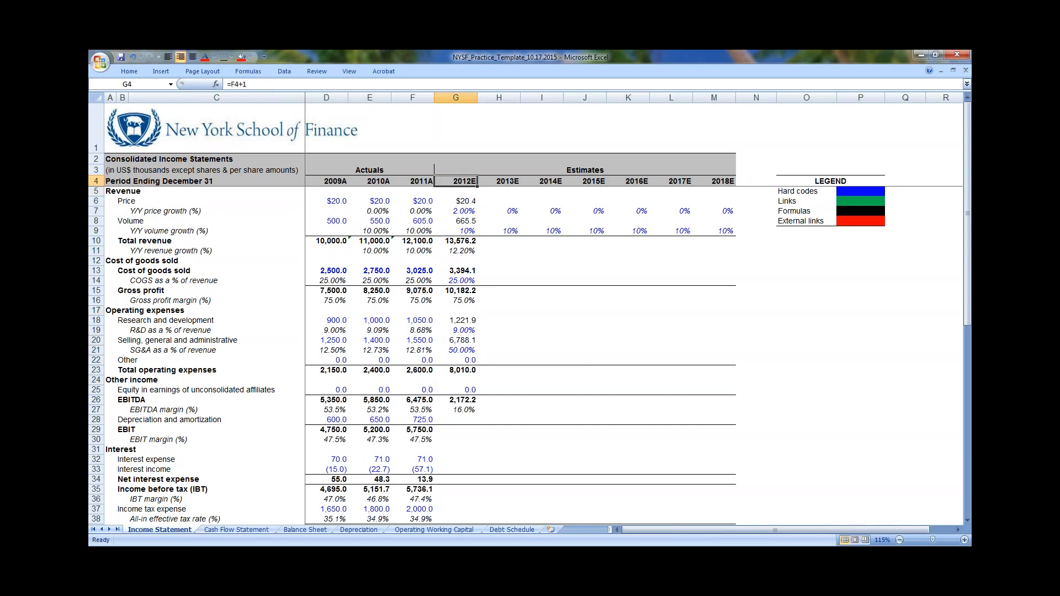
Review the 2012E column from the period heading in G4 down to the SG&A as a % of revenue assumption in G21
key(Down)
key(Down)
key(Down)
key(Down)
key(Down)
key(Down)
key(Down)
key(Down)
key(Down)
key(Down)
key(Down)
key(Down)
key(Down)
key(Down)
key(Down)
key(Down)
key(Down)
key(Down)
key(Down)
key(Up)
key(Up)
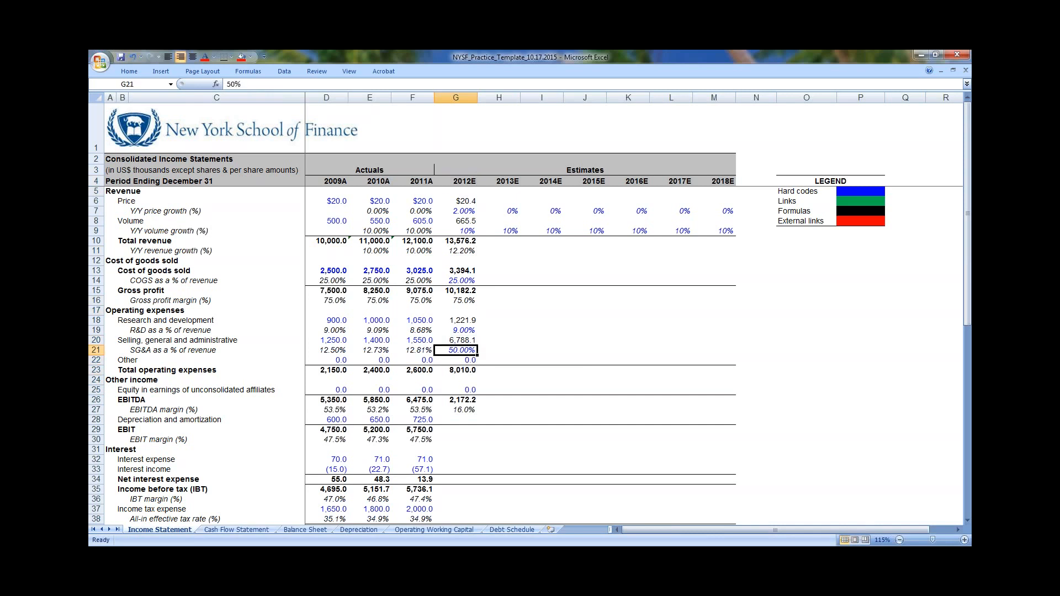
Check the 2012E EBITDA in G26 and compare the 2011A and 2012E EBITDA margins in F27:G27
key(Down)
key(Down)
key(Down)
key(Down)
key(Down)
key(Down)
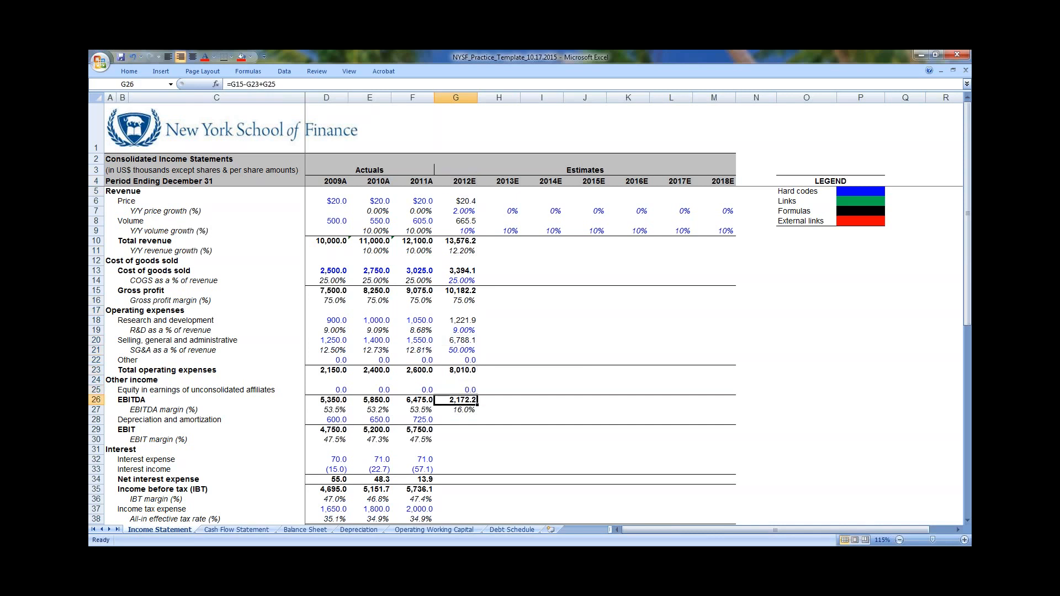
key(Left)
key(Right)
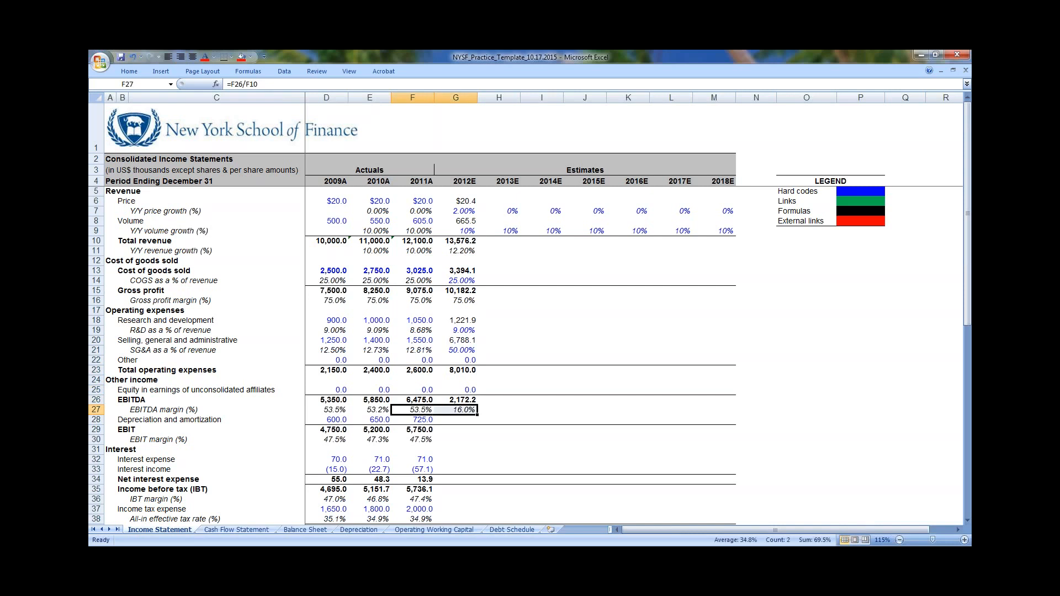
key(Left)
key(Left)
key(Right)
key(Right)
Trace the 2012E EBITDA margin back up through the operating expense lines to the SG&A as a % of revenue assumption in G21
key(Up)
key(Up)
key(Up)
key(Up)
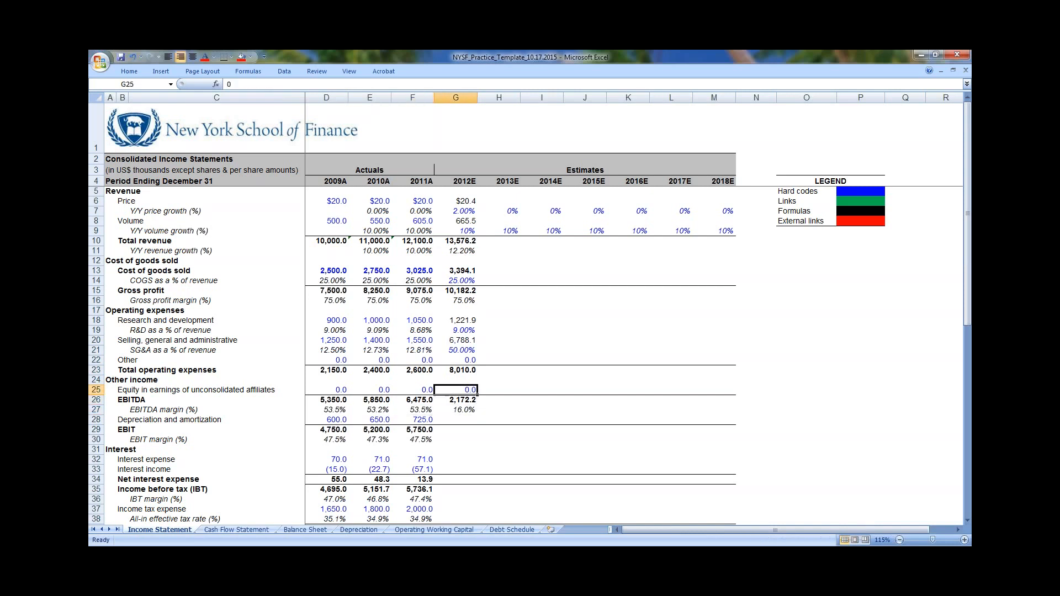
key(Left)
key(Up)
key(Up)
key(Up)
key(Right)
key(F2)
key(Return)
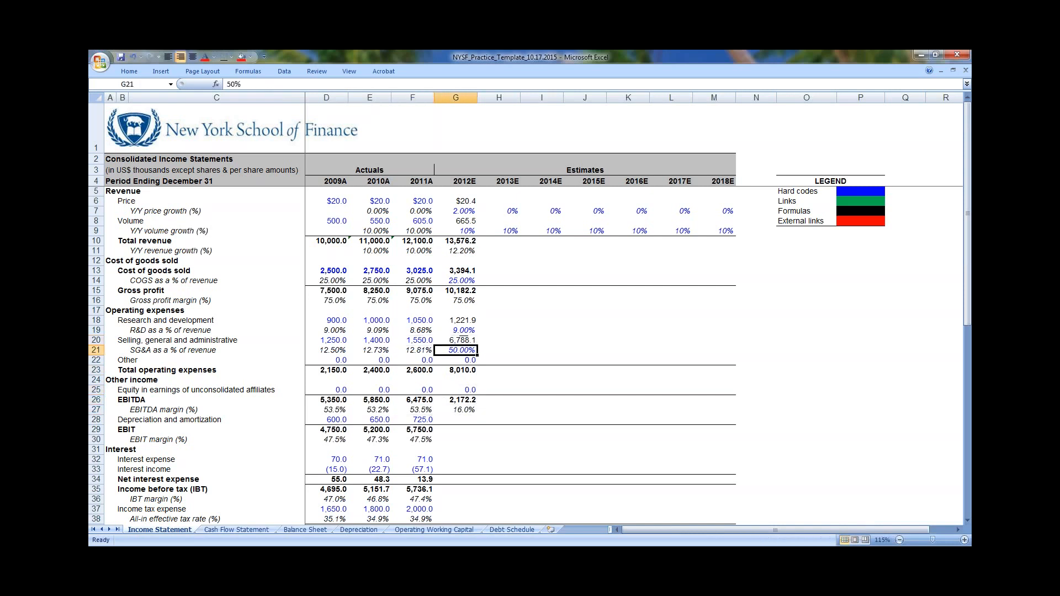
Select F27:G27 to compare the 2012E EBITDA margin with 2011A once more
key(Down)
key(Down)
key(Down)
key(Down)
key(Down)
key(Down)
key(Left)
key(shift+Right)
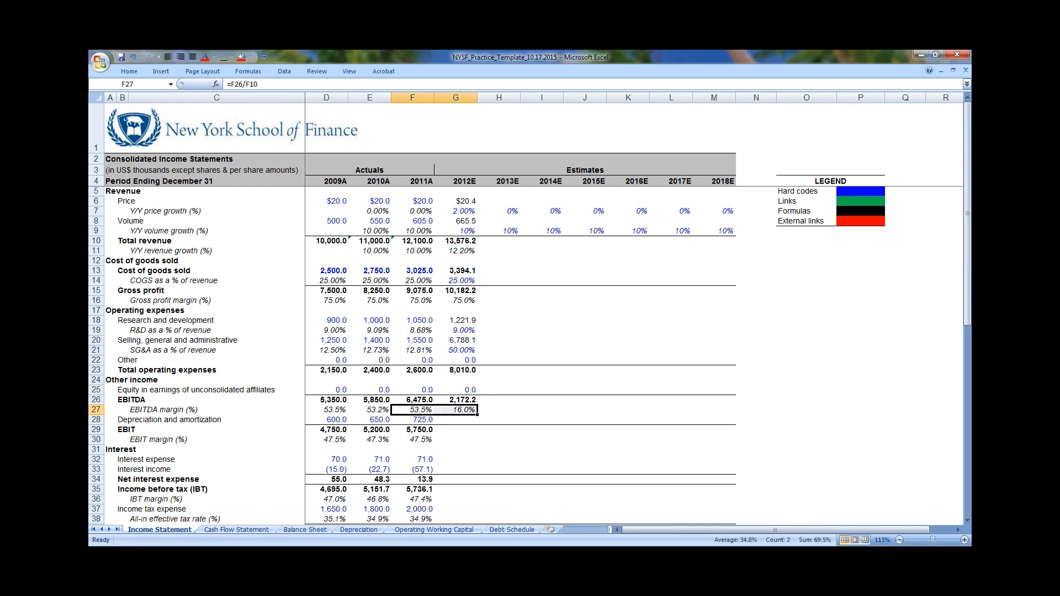
Undo the last change to the 2012E SG&A percentage of revenue in G21
key(Right)
key(Up)
key(Up)
key(Up)
key(Up)
key(Up)
key(Up)
key(F2)
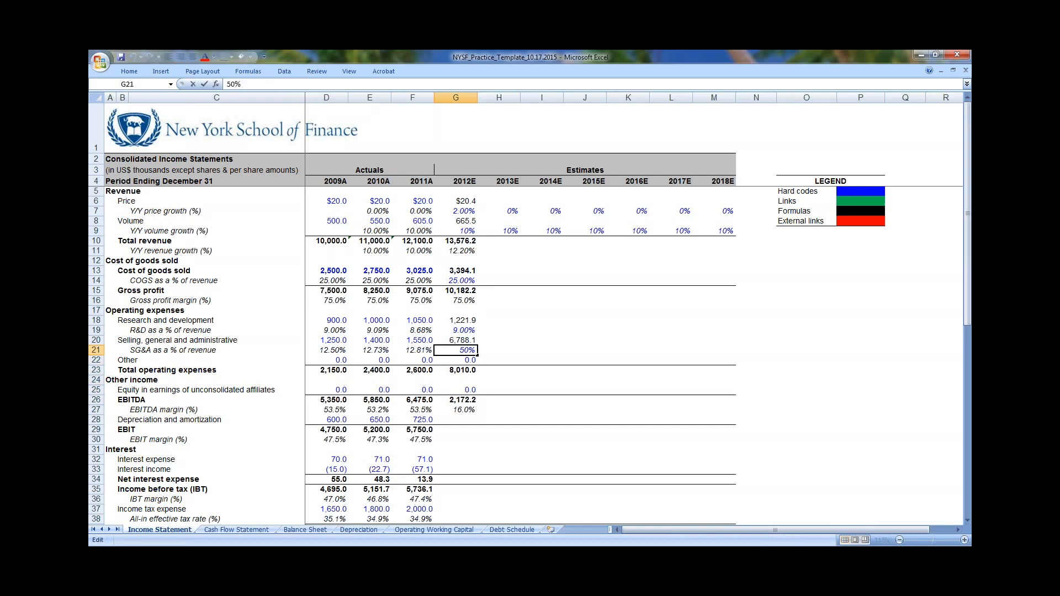
key(Escape)
key(F2)
key(Escape)
key(ctrl+z)
key(F2)
key(Escape)
Check the 2012E EBITDA margin formula against the 2011A margin
key(Down)
key(Down)
key(Down)
key(Down)
key(Down)
key(Down)
key(F2)
key(Escape)
key(Left)
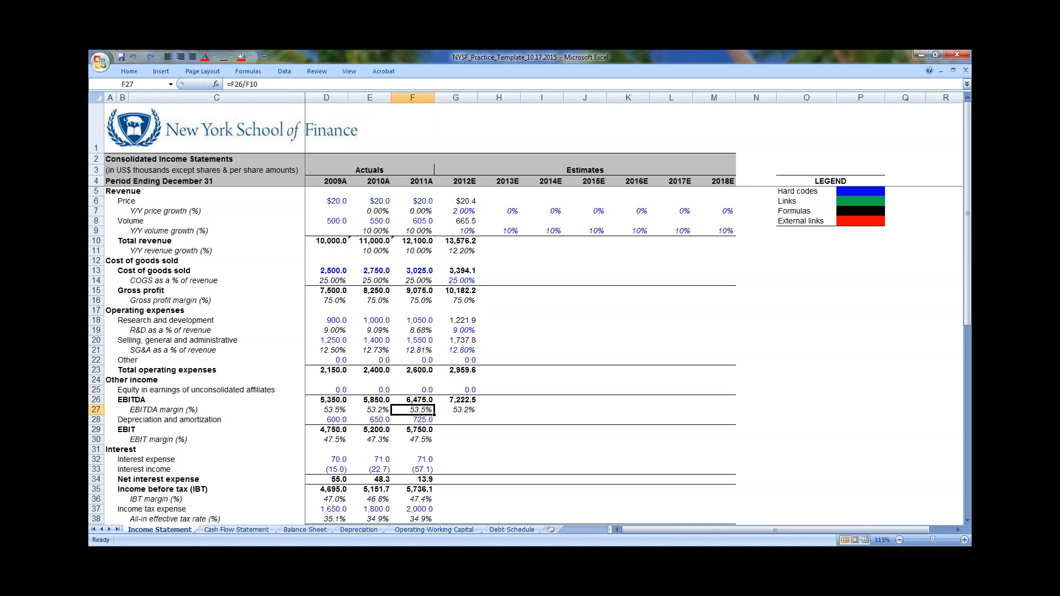
Fill the empty 2012E depreciation and amortization cell, G28, with yellow as a placeholder
key(Right)
key(Down)
key(Left)
key(Left)
key(Left)
key(Left)
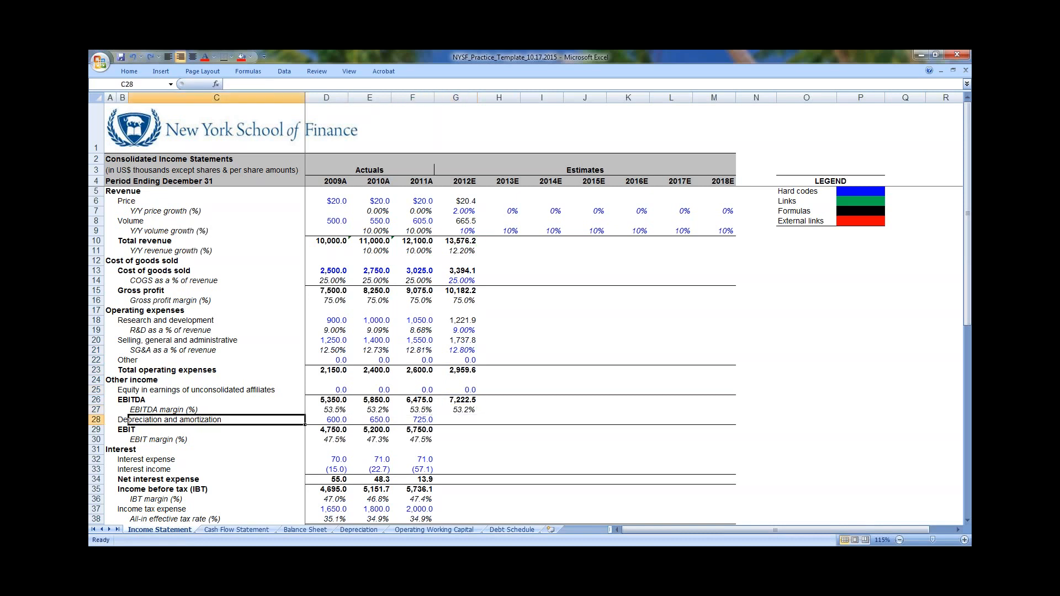
key(Right)
key(Right)
key(Right)
key(Right)
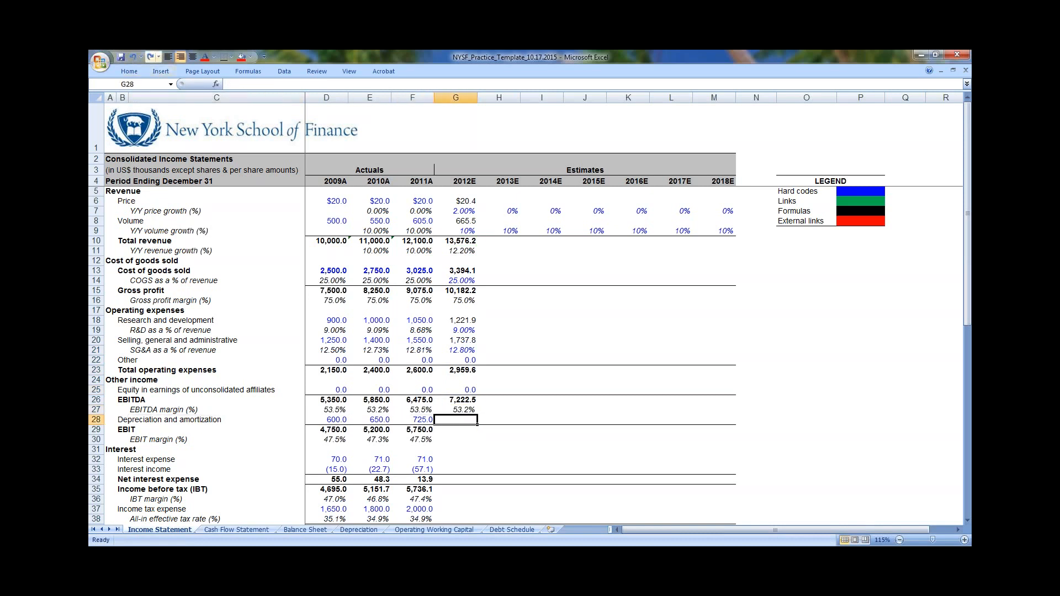
click(250, 56)
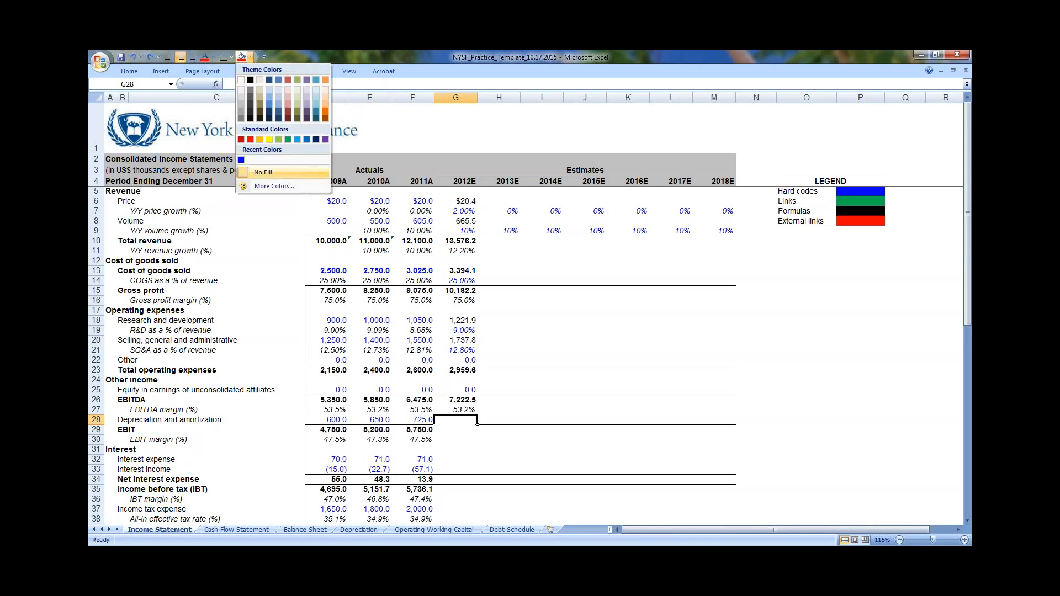
click(269, 139)
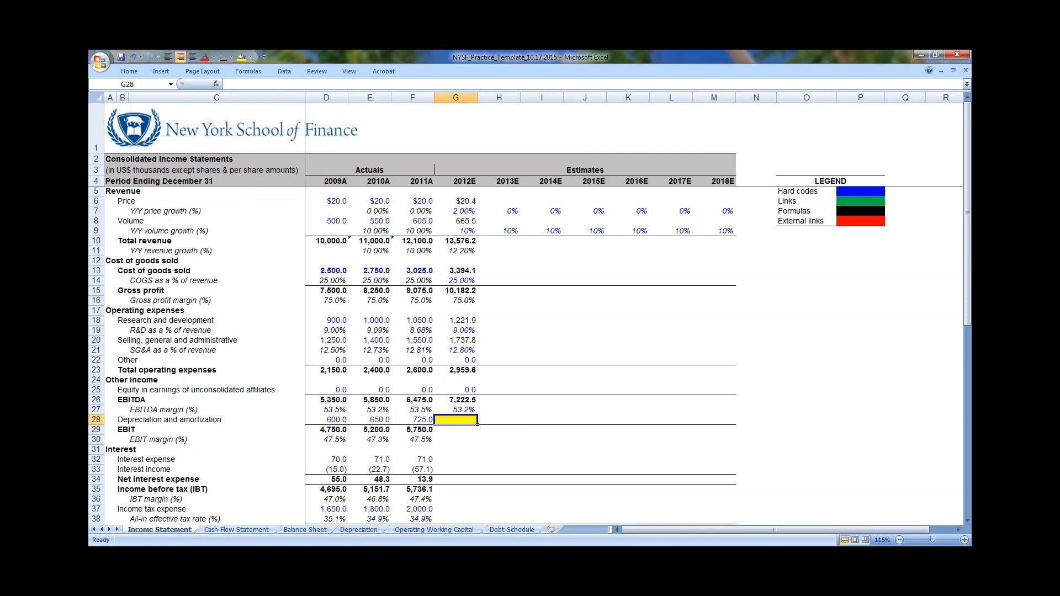
Look over the Depreciation sheet and return to the Income Statement sheet
key(ctrl+Page_Down)
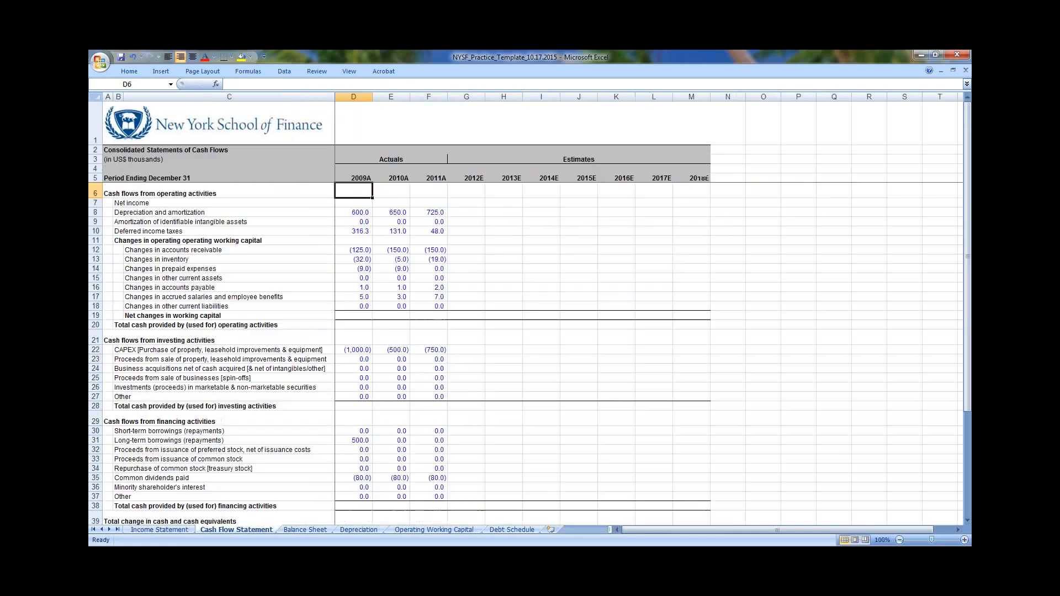
key(ctrl+Page_Down)
key(Up)
key(Up)
key(Down)
key(Down)
key(Down)
key(Down)
key(Down)
key(Down)
key(Down)
key(Down)
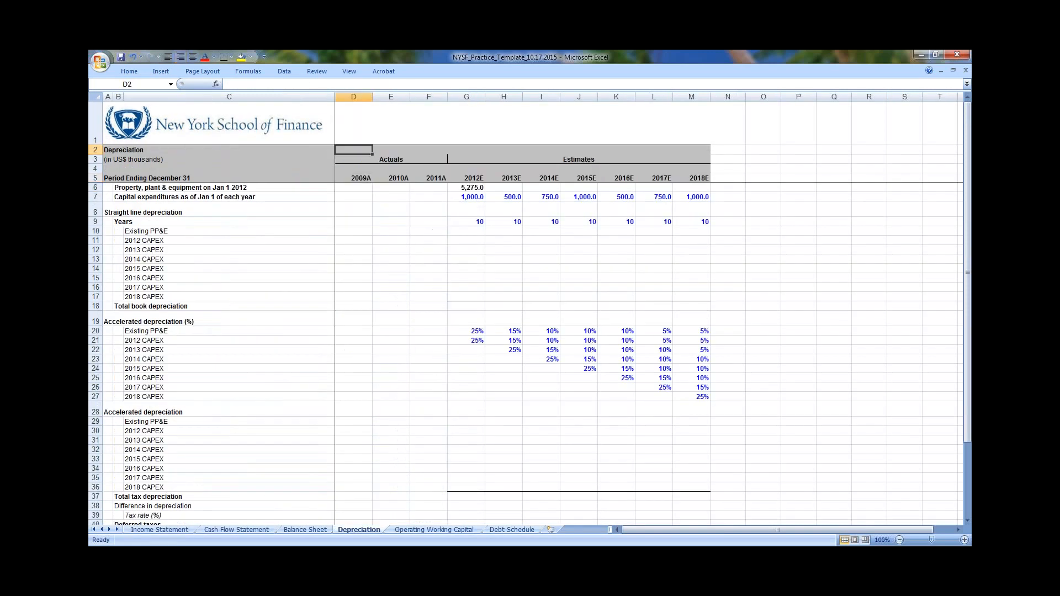
key(ctrl+Page_Up)
key(ctrl+Page_Up)
key(ctrl+Page_Up)
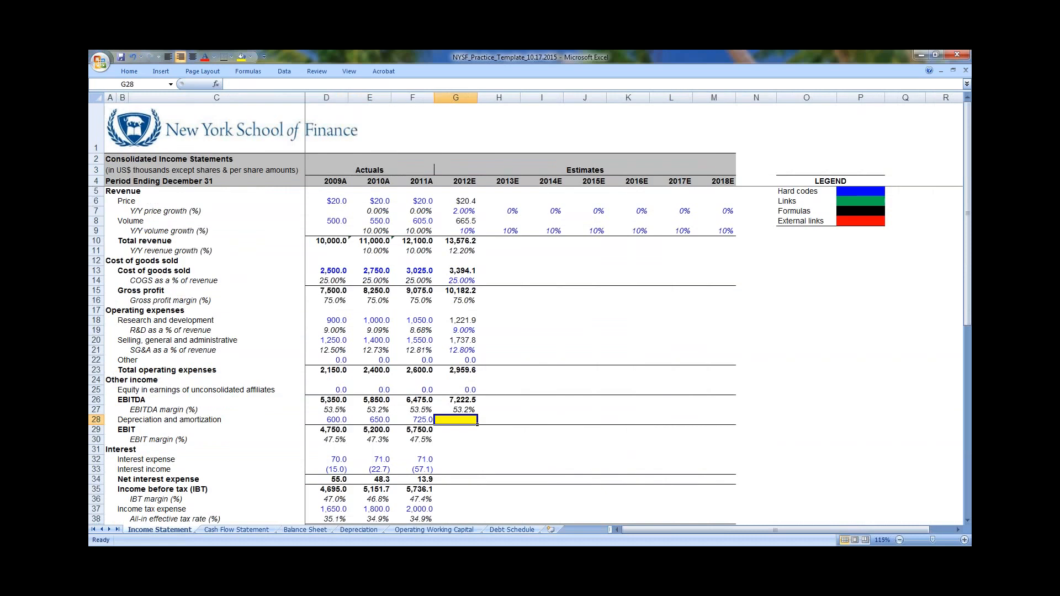
Copy the 2011A EBIT and EBIT margin formulas into the 2012E column and check their references
key(Down)
key(Left)
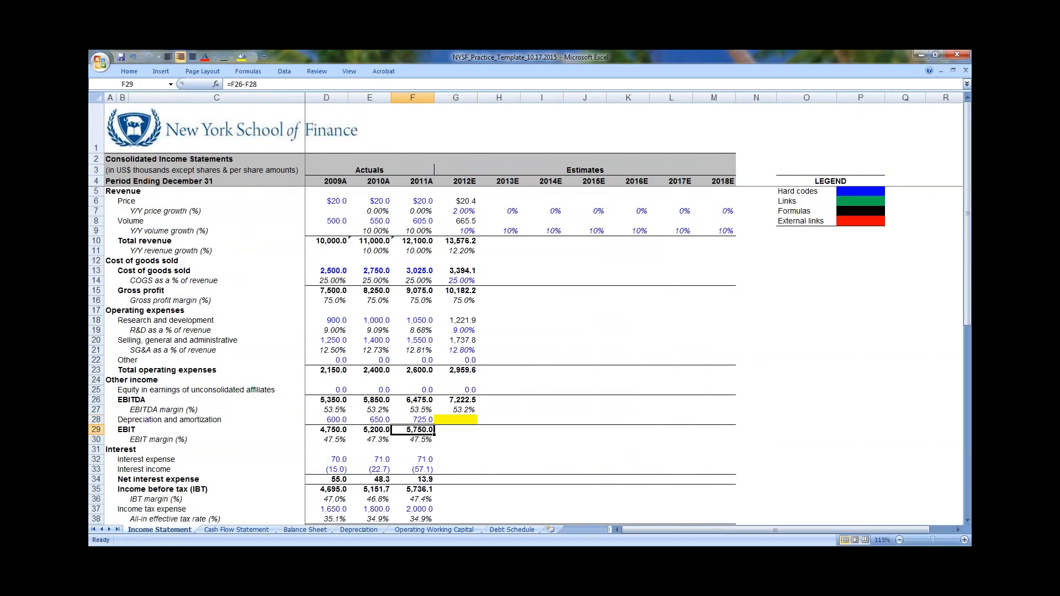
key(ctrl+c)
key(Right)
key(ctrl+v)
key(F2)
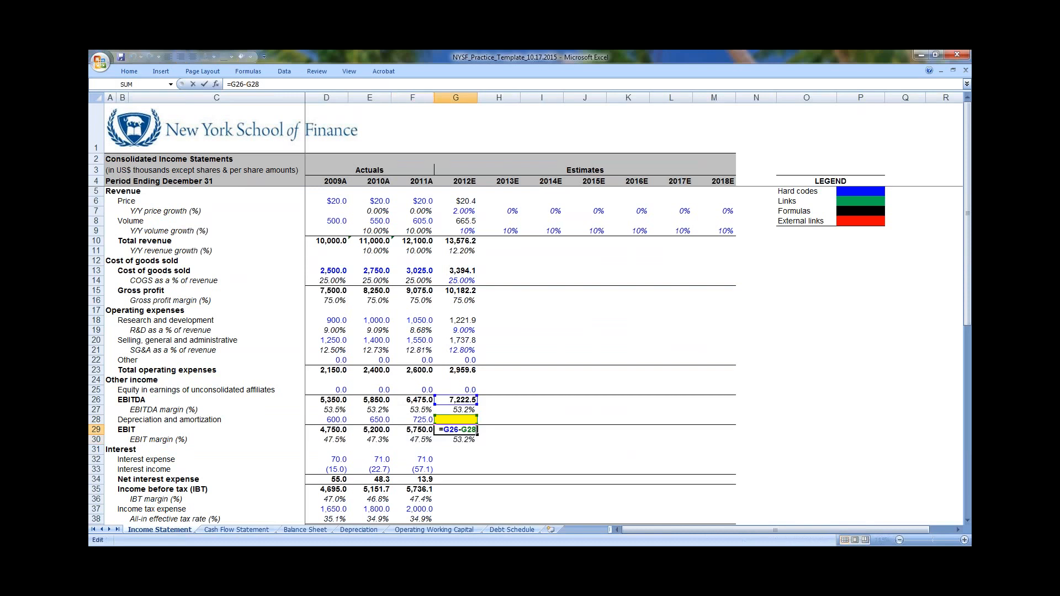
key(Return)
key(F2)
key(Escape)
key(Up)
key(Down)
key(F2)
key(Escape)
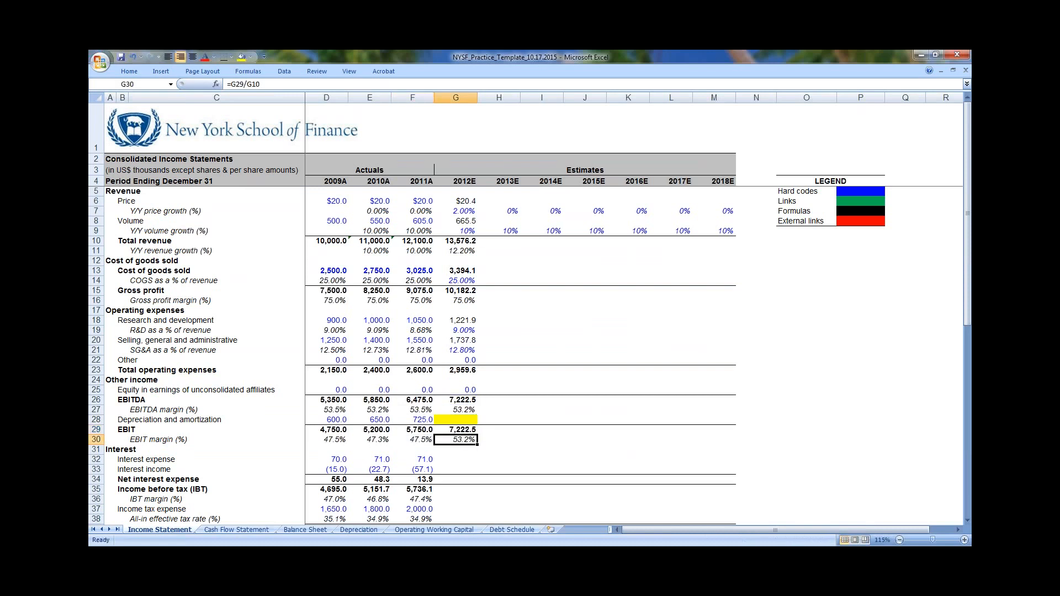
Fill the 2012E interest expense and interest income cells, G32:G33, with yellow
key(Down)
key(Down)
key(shift+Down)
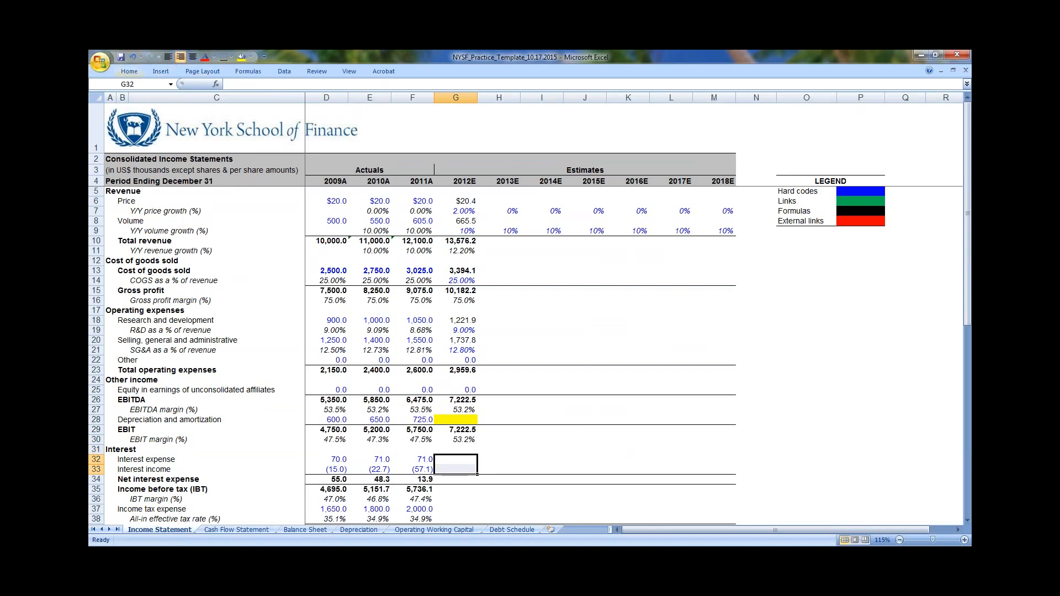
click(250, 57)
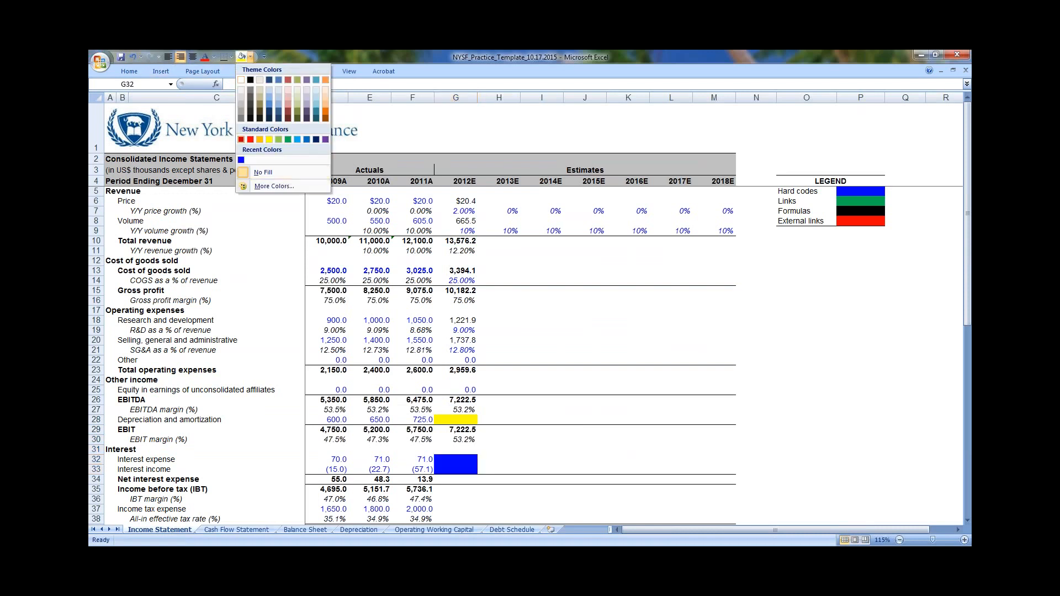
click(269, 139)
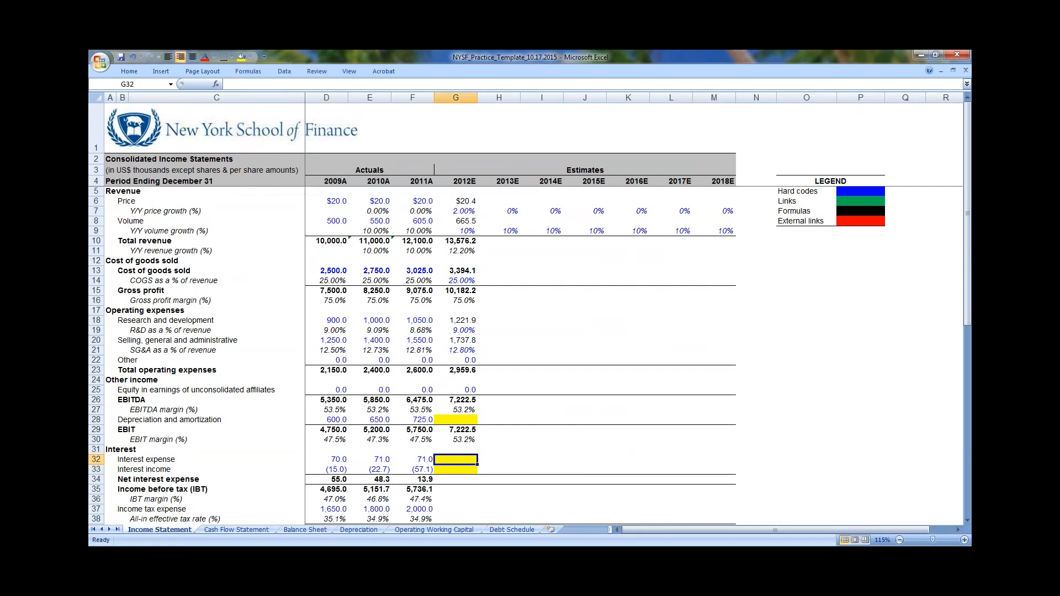
Look at the Debt Schedule sheet and return to the Income Statement sheet
click(507, 530)
drag(468, 243, 430, 243)
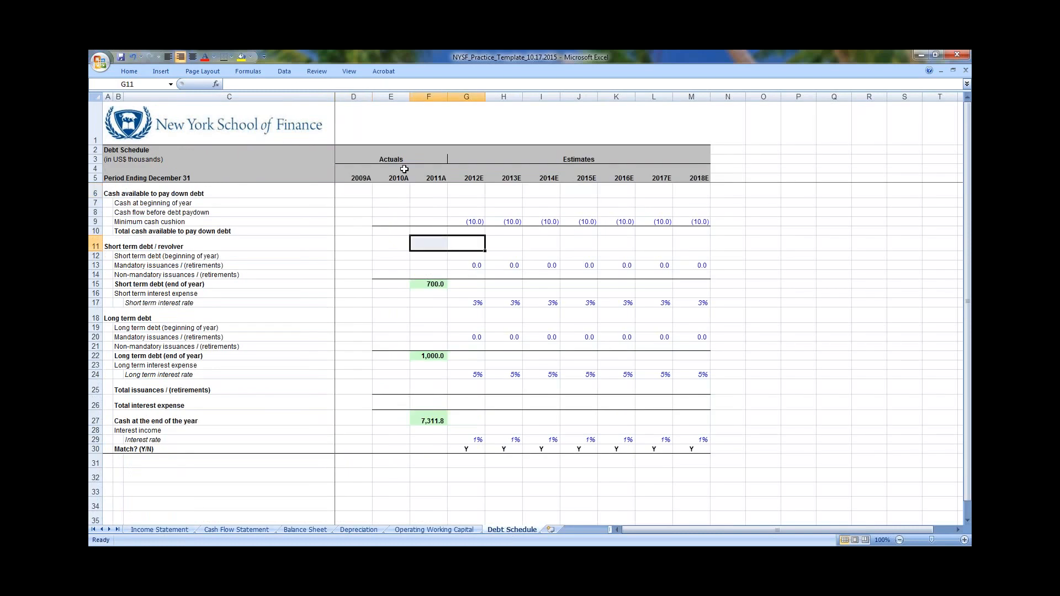
click(178, 531)
Fill the 2011A net interest expense, income before tax and IBT margin formulas across into 2012E and check them
scroll(469, 418, down, 3)
click(448, 391)
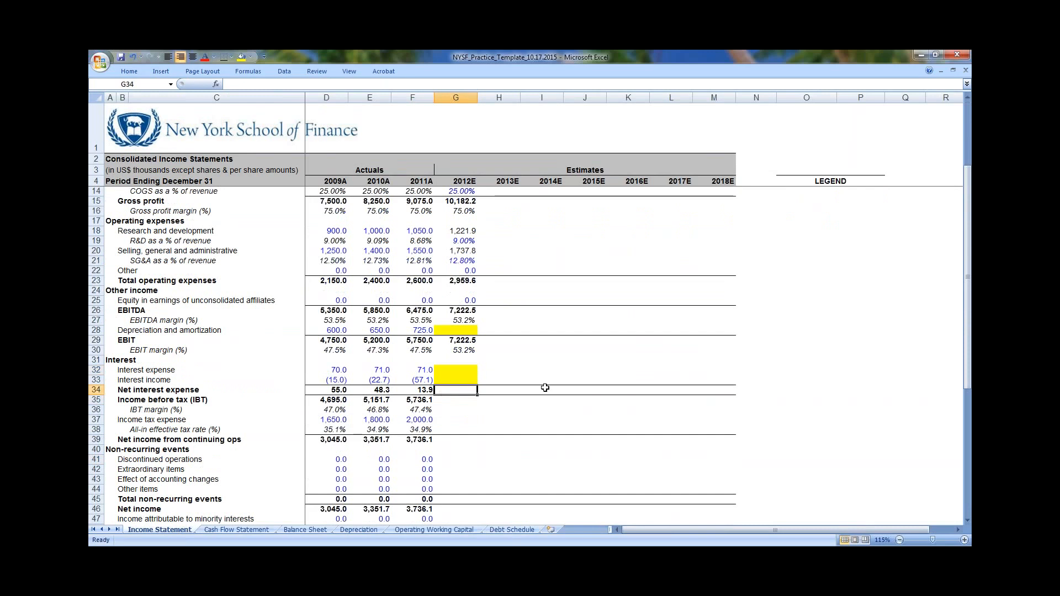
key(Left)
key(shift+Down)
key(shift+Down)
key(shift+Right)
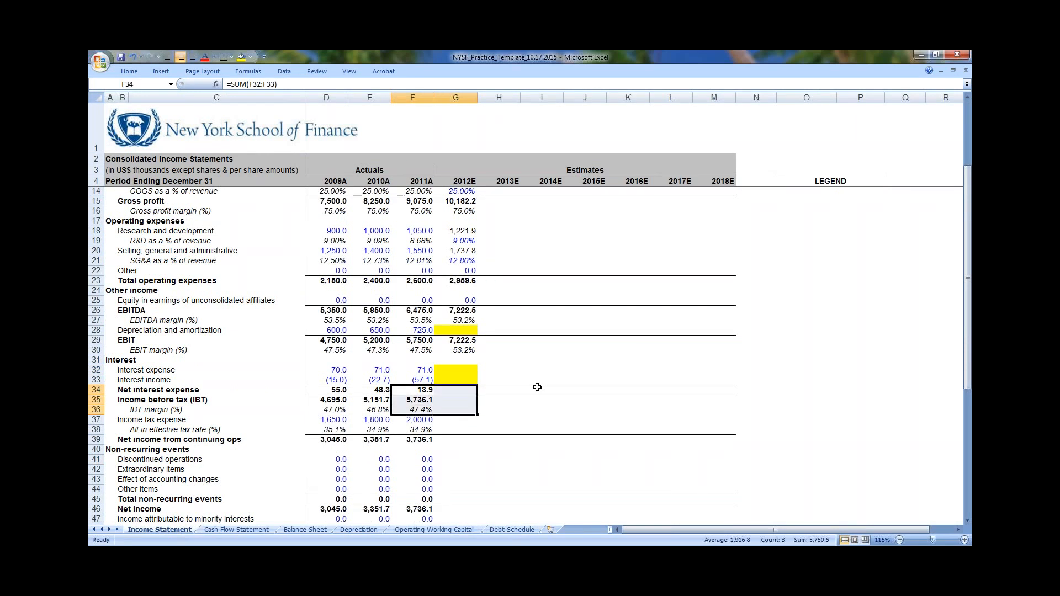
key(ctrl+r)
key(Right)
key(Down)
text(=G29-G34)
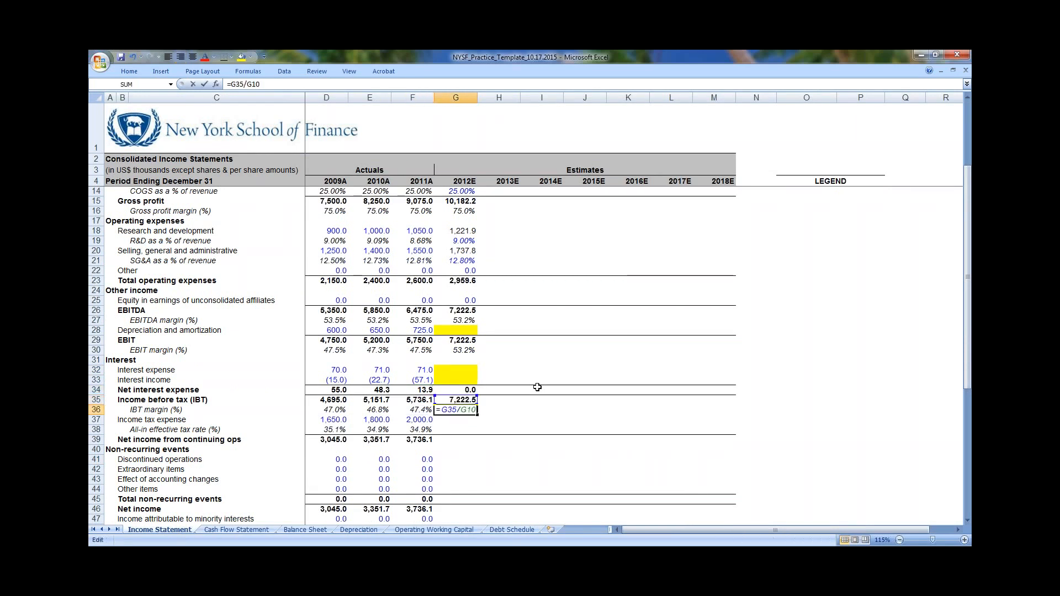
key(Return)
text(=G35/G10)
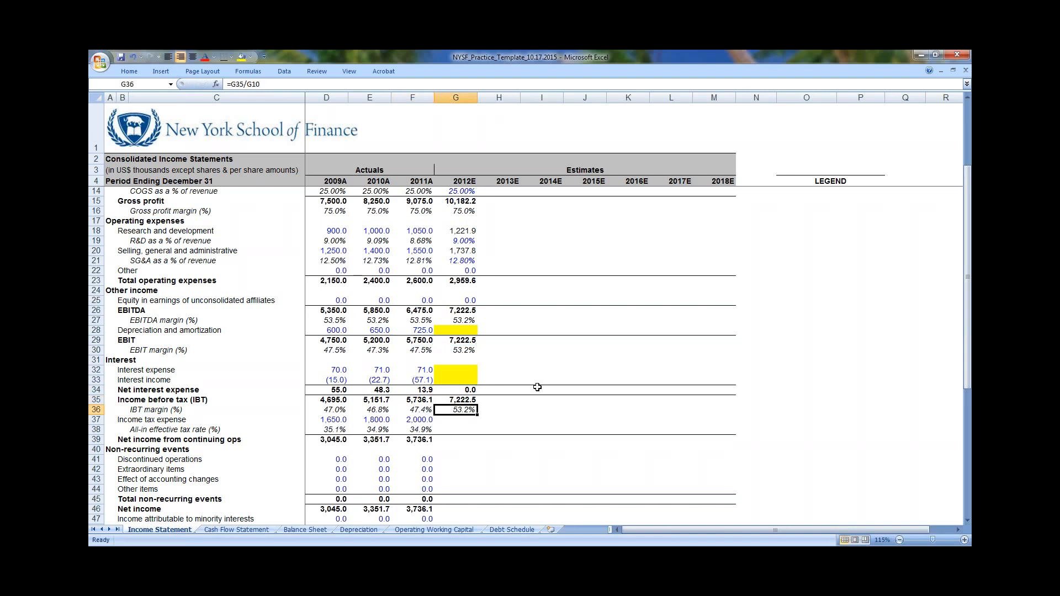
key(Escape)
Set the 2012E all-in effective tax rate in G38 to 35%
key(Down)
key(Left)
key(Left)
key(Left)
key(Right)
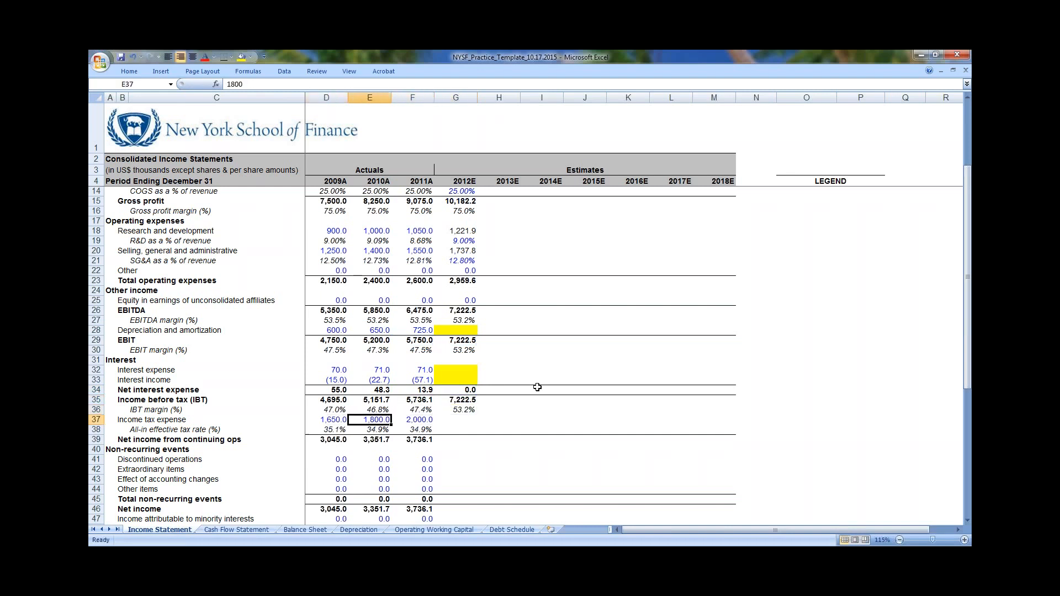
key(Down)
key(Right)
key(Right)
text(35%)
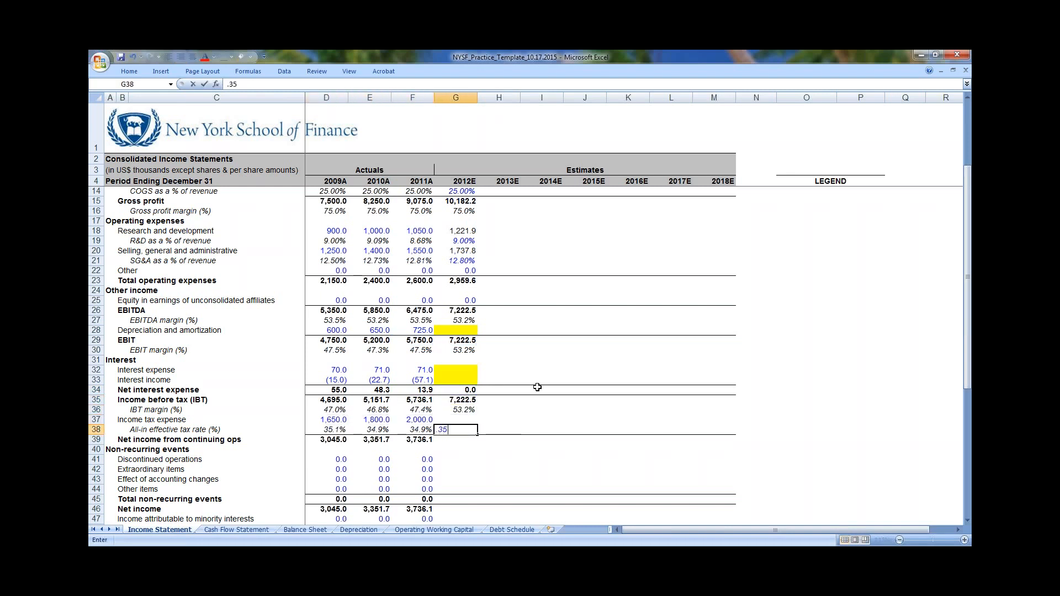
key(Return)
Select the 2009A to 2011A effective tax rates to check their average against the 2012E assumption
key(Up)
key(Left)
key(Left)
key(Left)
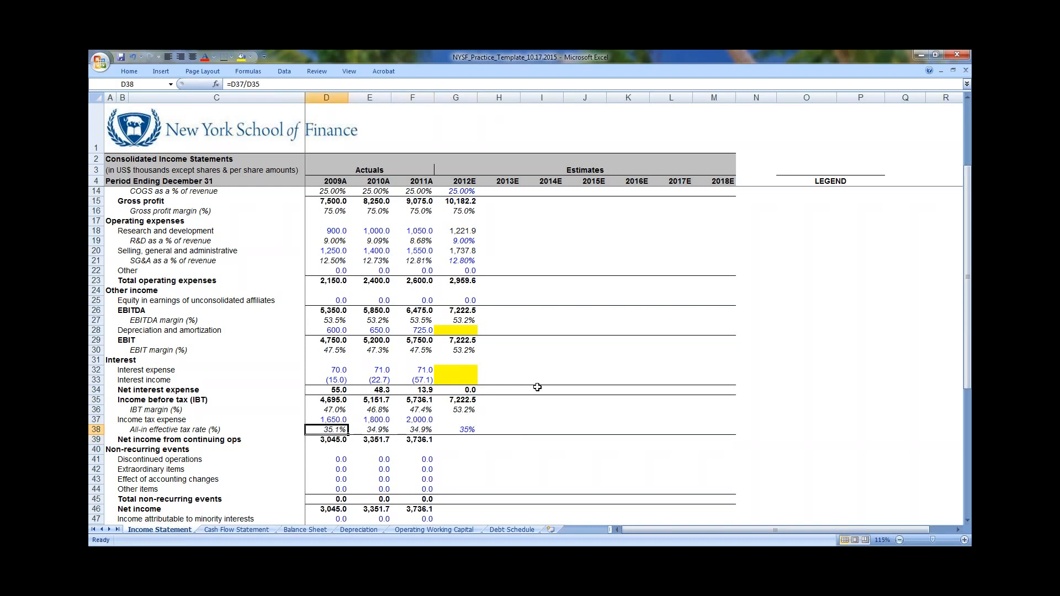
key(shift+Right)
key(shift+Right)
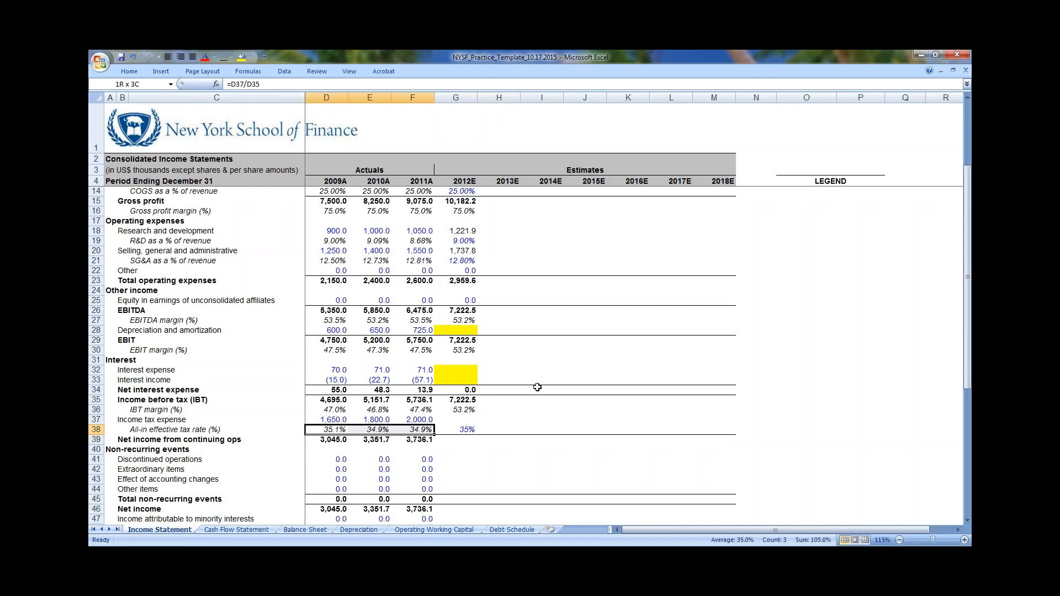
key(Right)
key(Right)
key(Right)
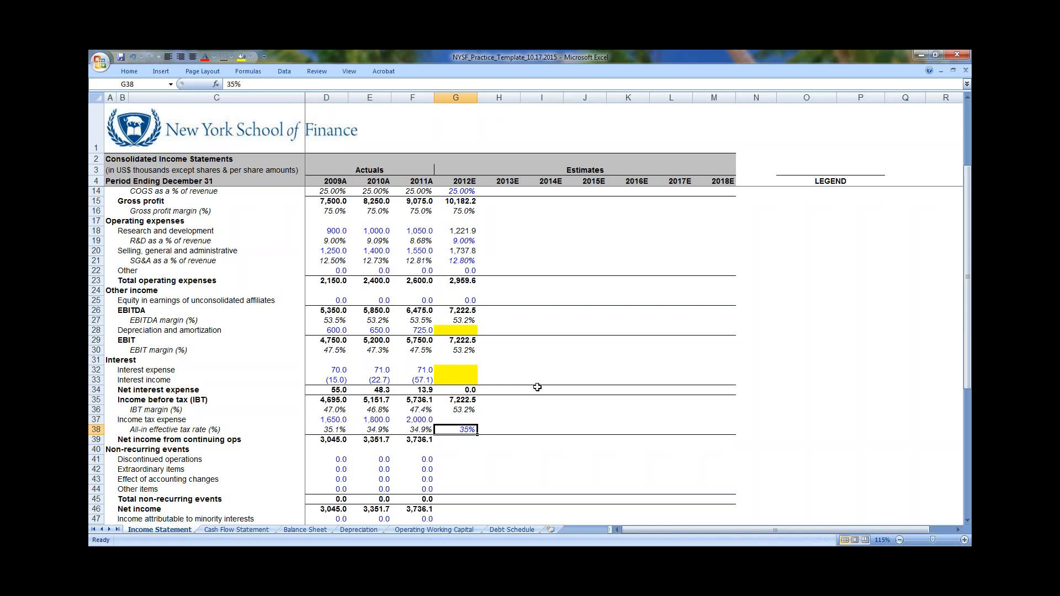
Format the 2012E tax rate with two decimals and calculate 2012E income tax expense in G37 as =G38*G35
key(ctrl+1)
key(Return)
key(Up)
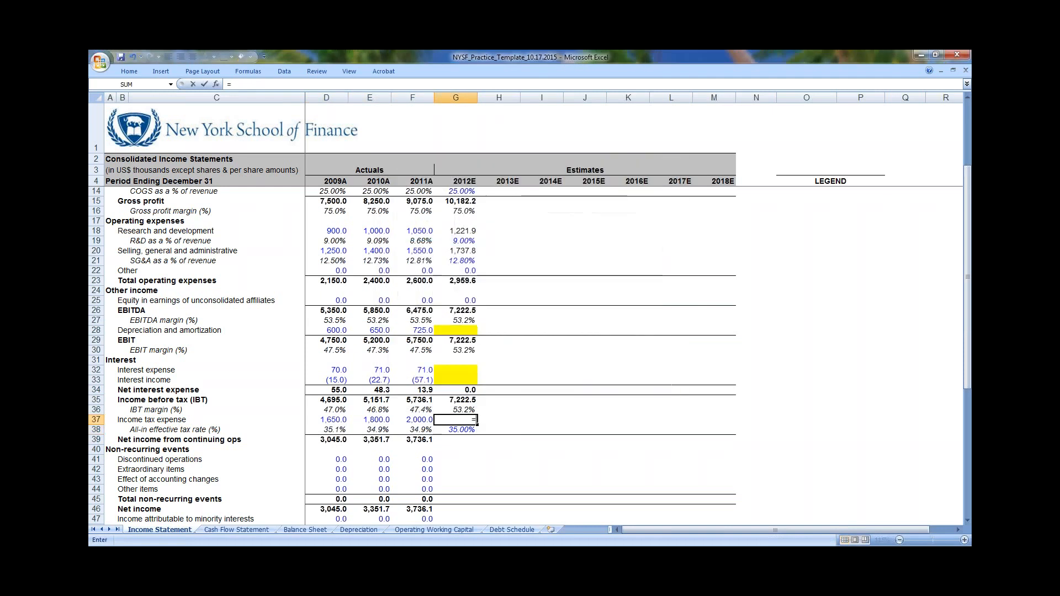
text(=)
key(Up)
text(*)
key(Up)
key(Up)
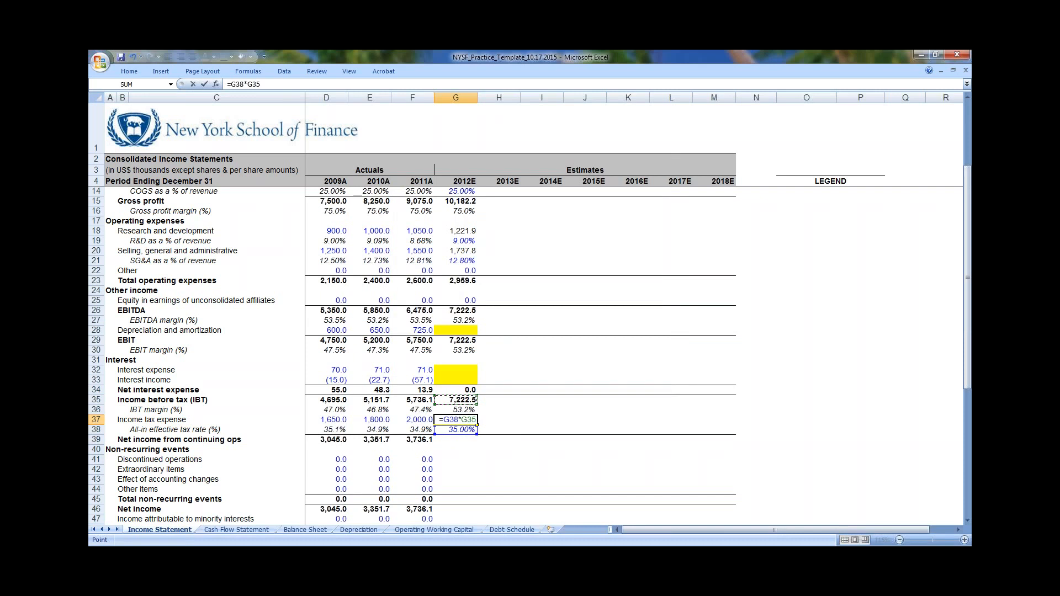
key(Return)
key(Up)
Fill the 2011A net income from continuing ops formula across into 2012E and check its references
key(Down)
key(Down)
key(Left)
key(shift+Right)
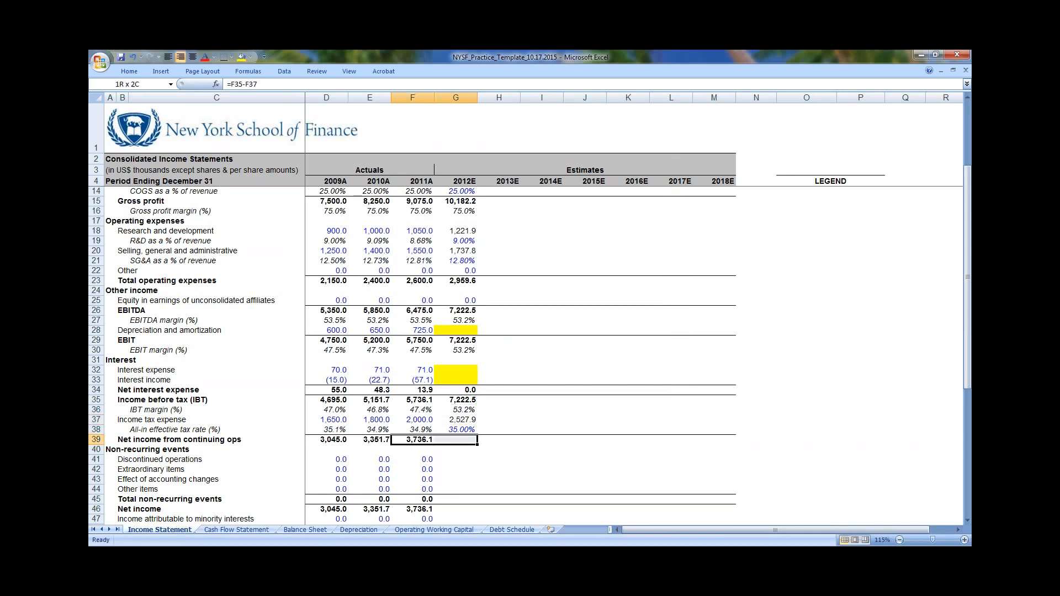
key(ctrl+r)
key(Right)
key(F2)
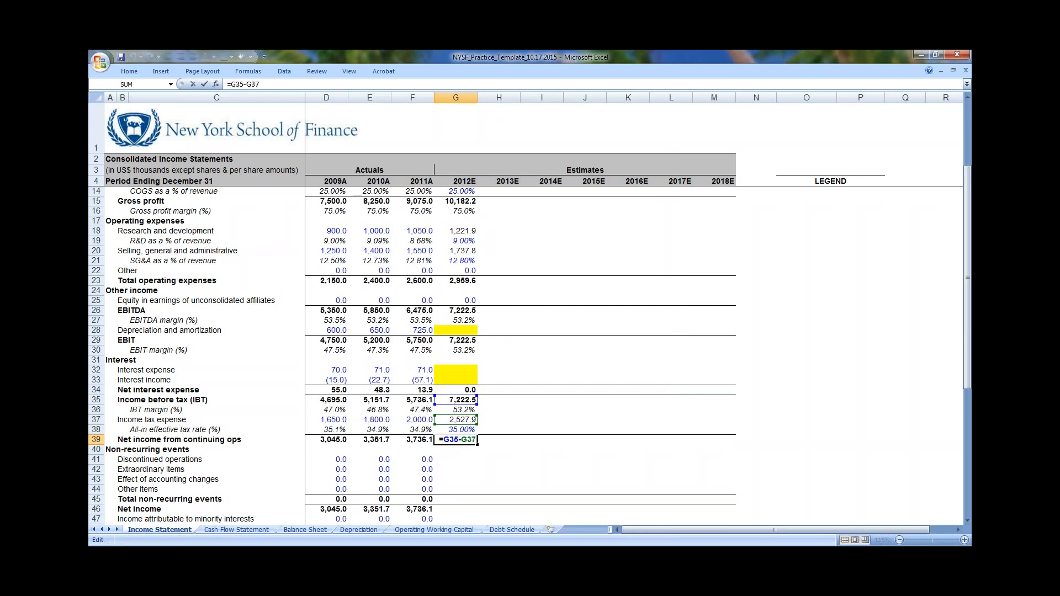
key(Return)
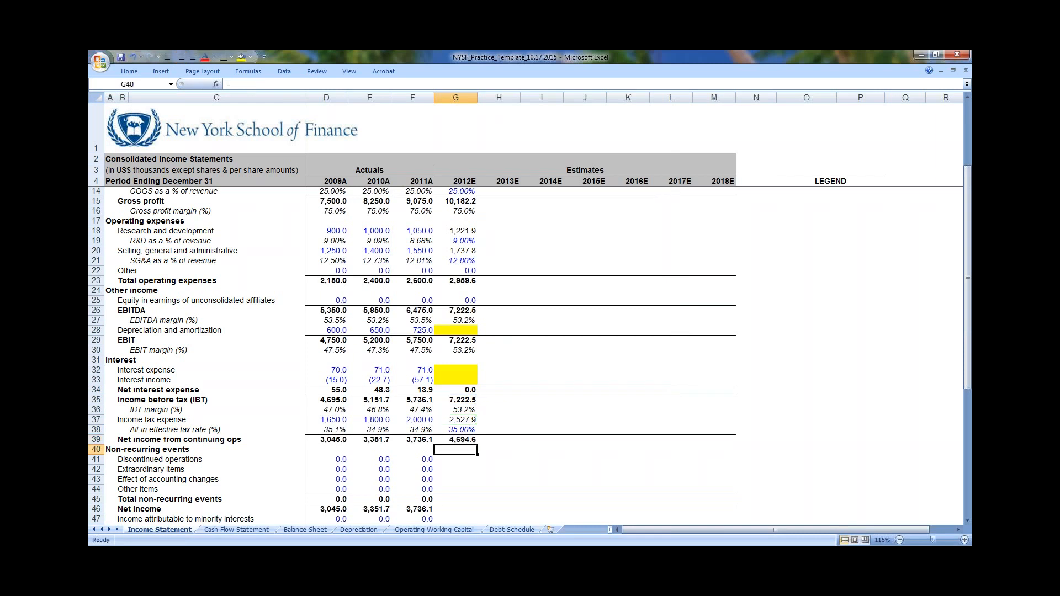
Review the 2009A to 2011A values of the four non-recurring event items by selecting D41:F44
key(Down)
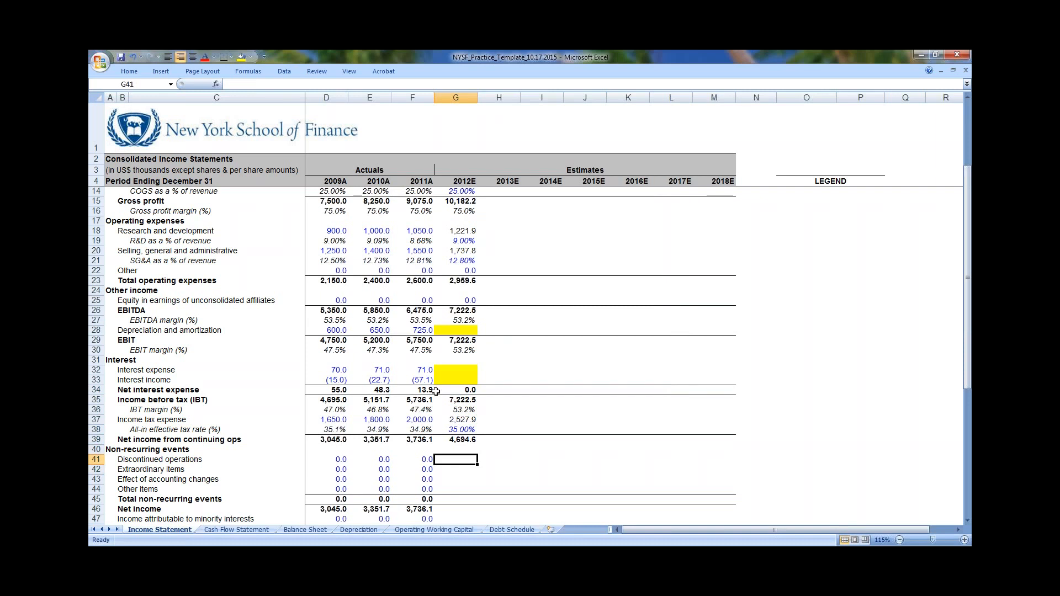
scroll(436, 391, down, 2)
key(Down)
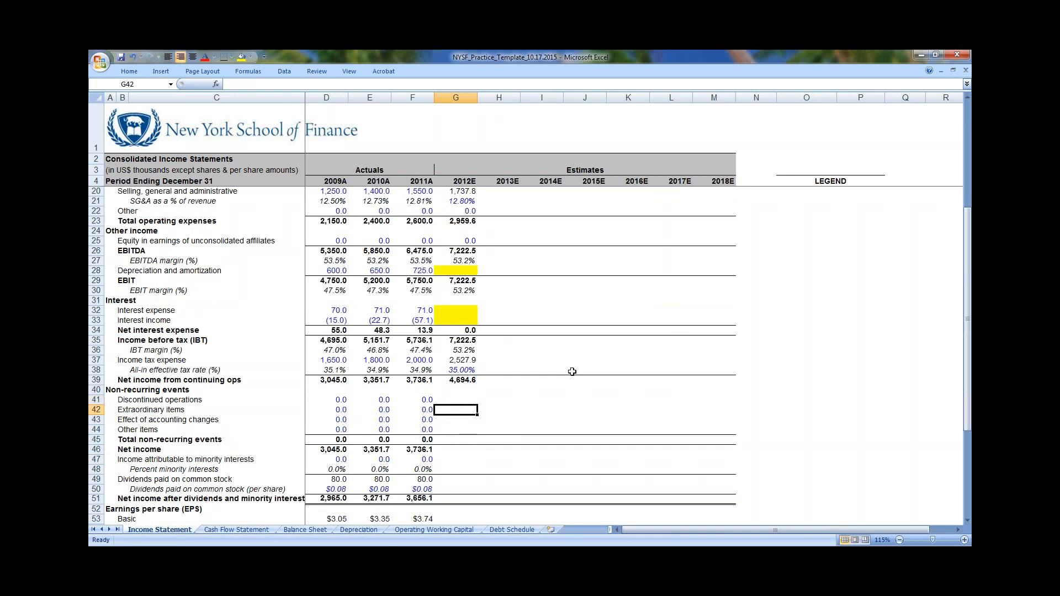
key(Left)
key(Left)
key(Left)
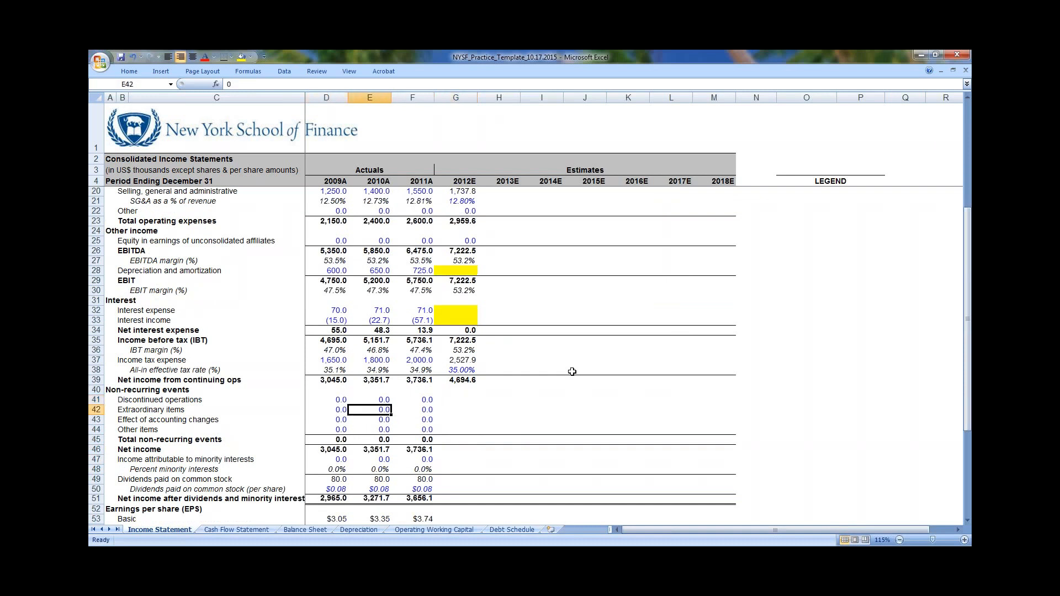
key(Up)
key(shift+Down)
key(shift+Down)
key(shift+Down)
key(shift+Right)
key(shift+Right)
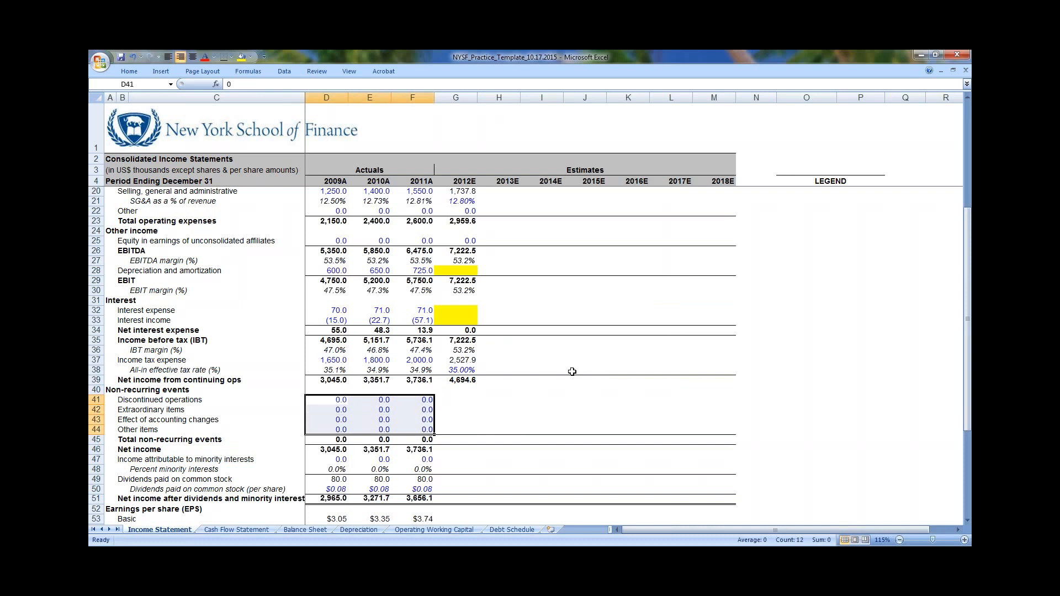
Fill the 2011A values of the four non-recurring event items across into the 2012E cells G41:G44
key(Right)
key(Right)
key(Right)
key(shift+Down)
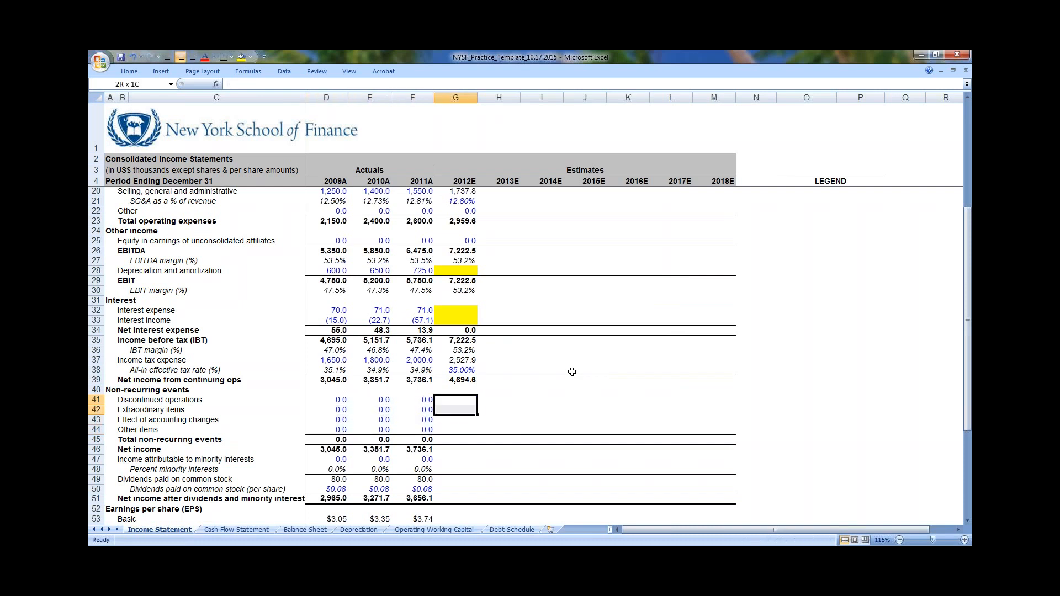
key(Left)
key(shift+Down)
key(shift+Right)
key(ctrl+r)
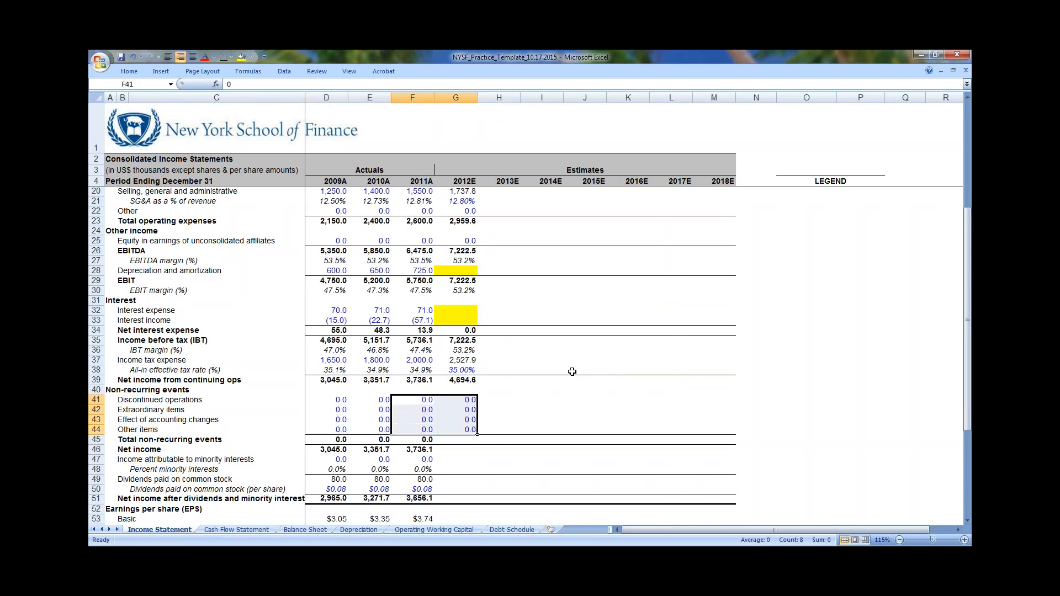
key(Right)
key(shift+Down)
key(shift+Down)
key(shift+Down)
key(ctrl+d)
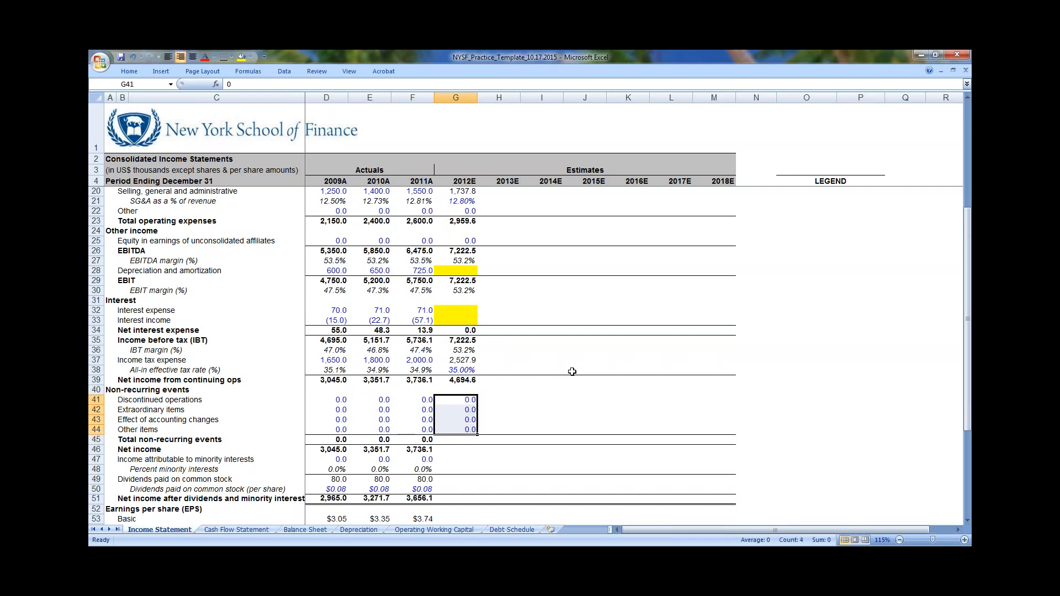
Fill the 2011A formulas for total non-recurring events and net income across into 2012E, and check the references in G46
key(Down)
key(Down)
key(Down)
key(Down)
key(Down)
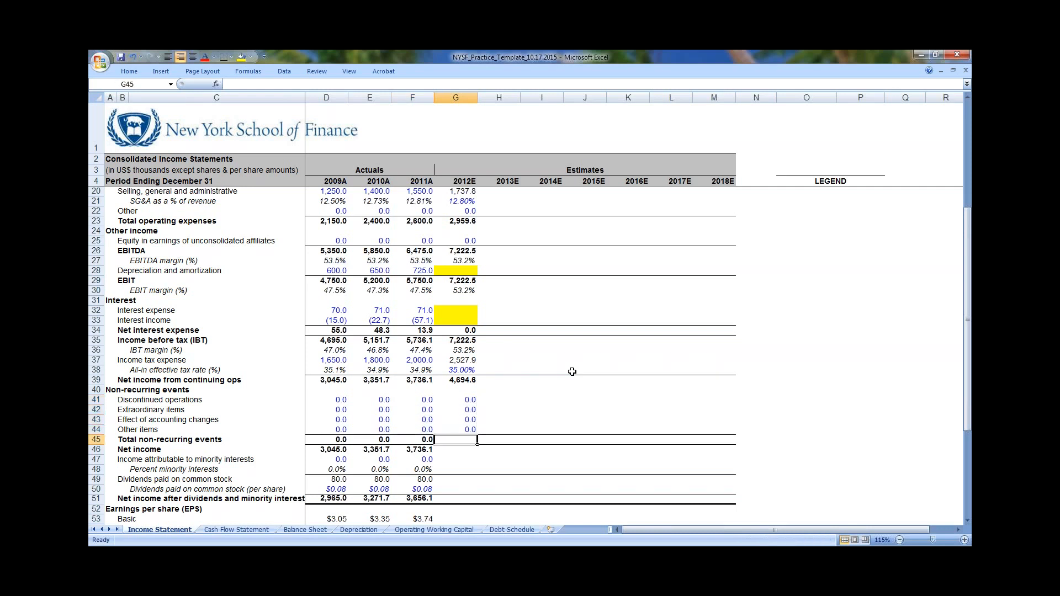
key(Left)
key(Up)
key(shift+Down)
key(shift+Right)
key(ctrl+r)
key(Right)
key(Down)
key(F2)
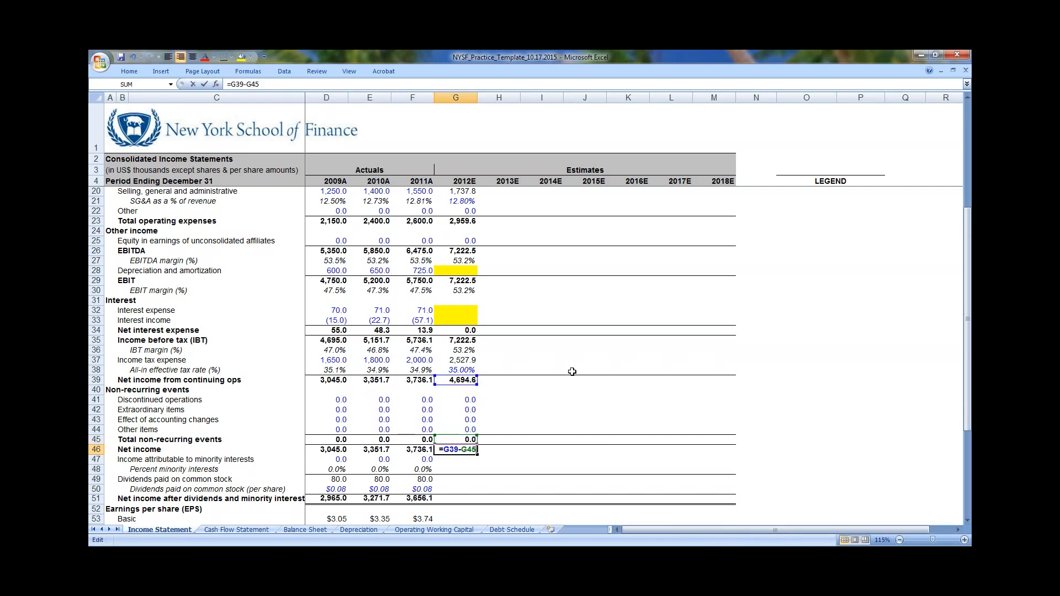
key(Escape)
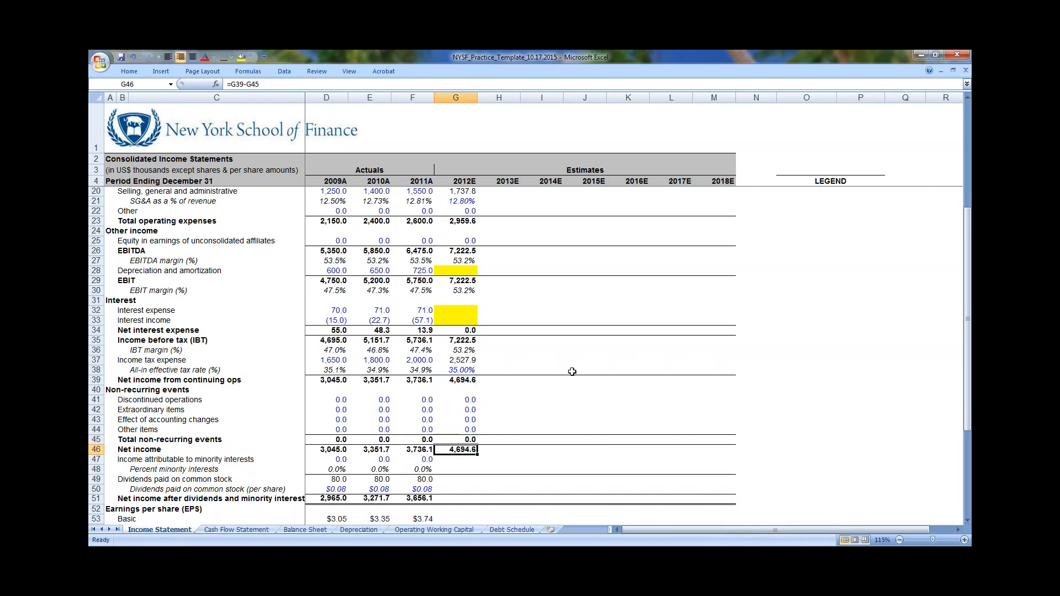
Enter 0% as the 2012E percent minority interests in G48 and format it as a percentage with one decimal
key(Down)
key(Down)
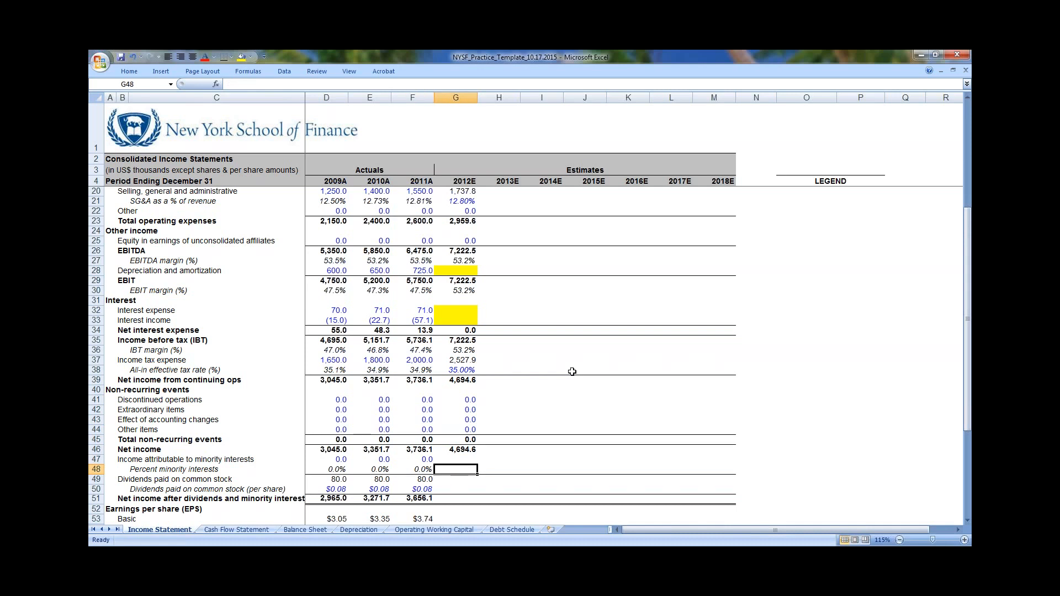
text(0)
key(Return)
key(Up)
key(ctrl+1)
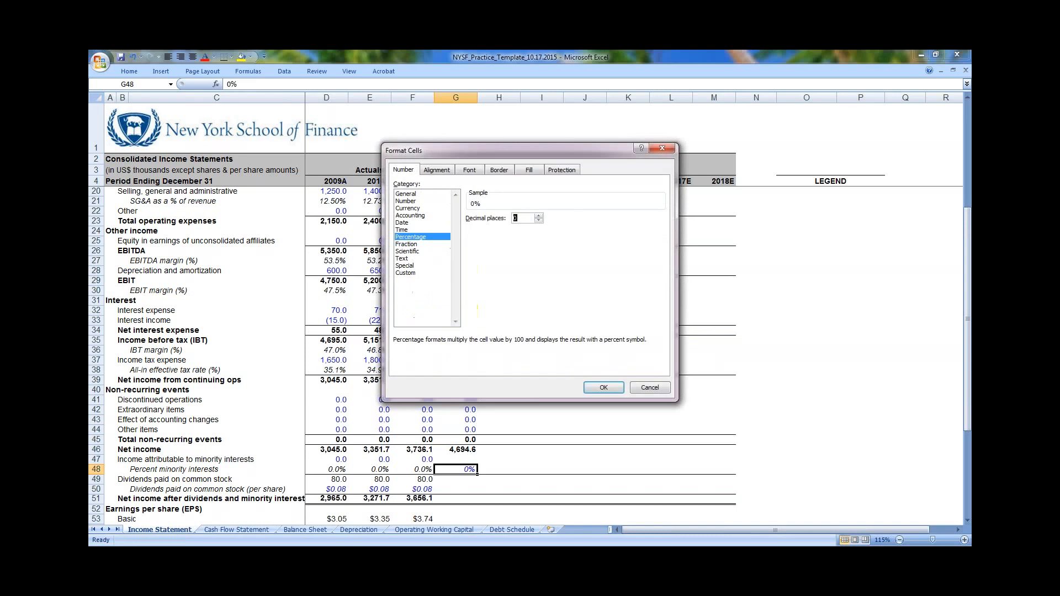
key(Up)
key(Up)
key(Down)
key(Return)
key(Up)
key(Down)
key(F2)
key(Escape)
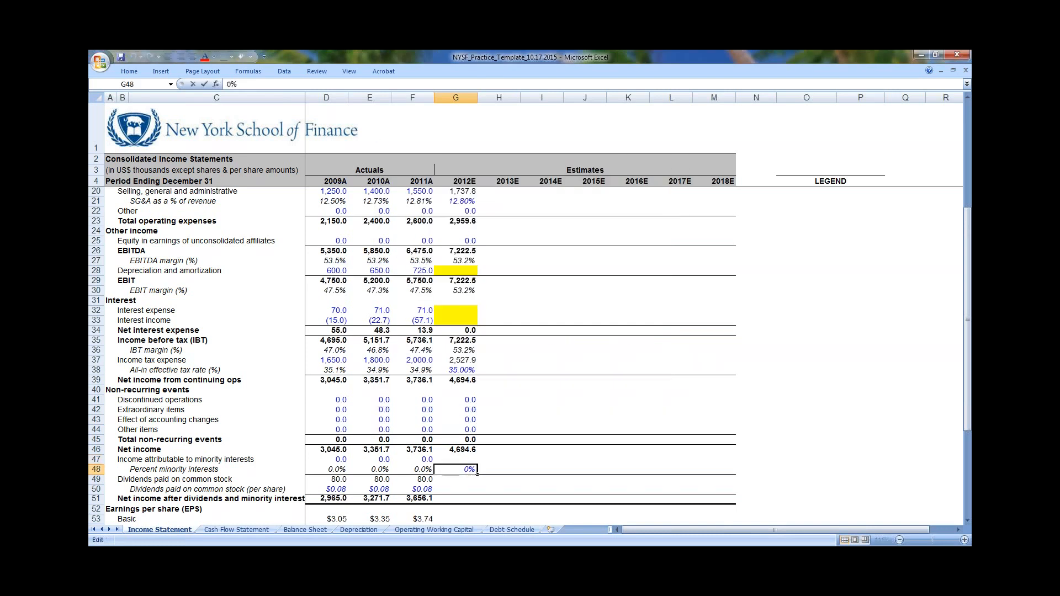
Calculate the 2012E income attributable to minority interests in G47 as =G48*G46
key(Up)
text(=)
key(Down)
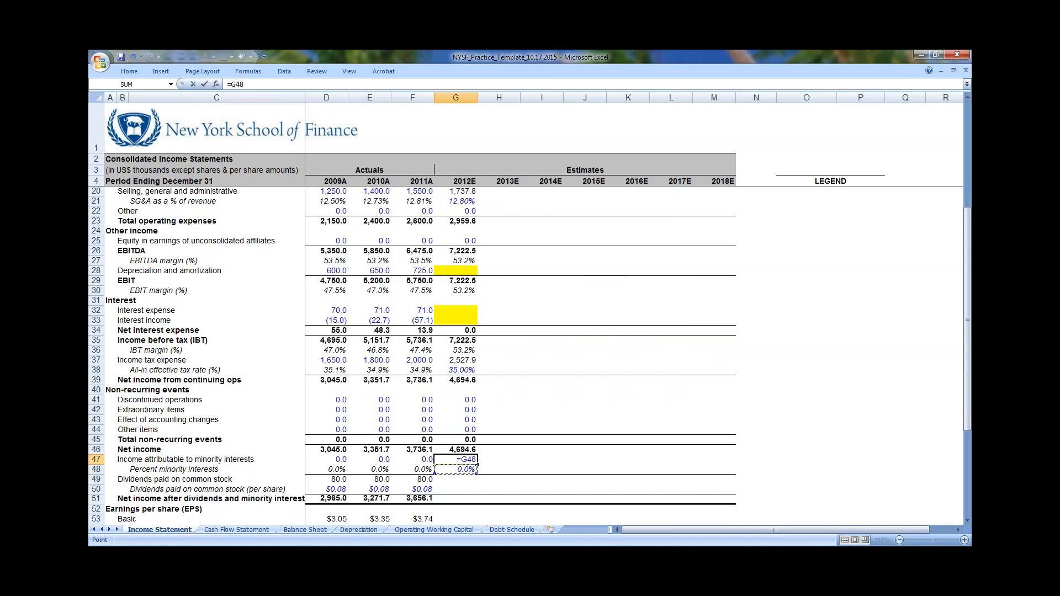
text(*)
key(Up)
key(Return)
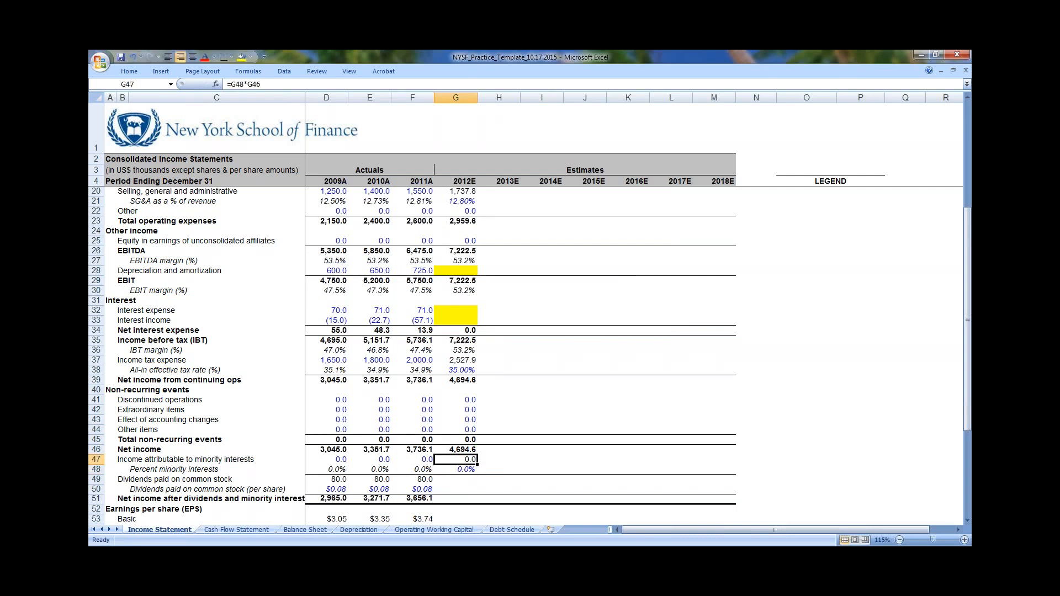
key(Return)
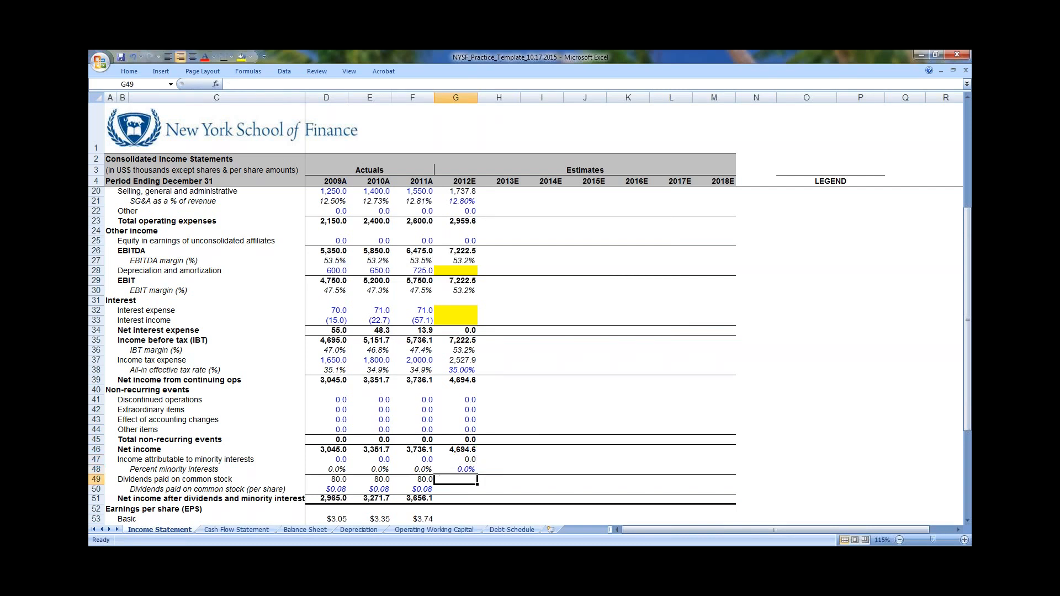
Review the historical dividends per share and link the 2012E value in G50 to 2011A with =F50
key(Left)
key(Left)
key(Down)
key(Left)
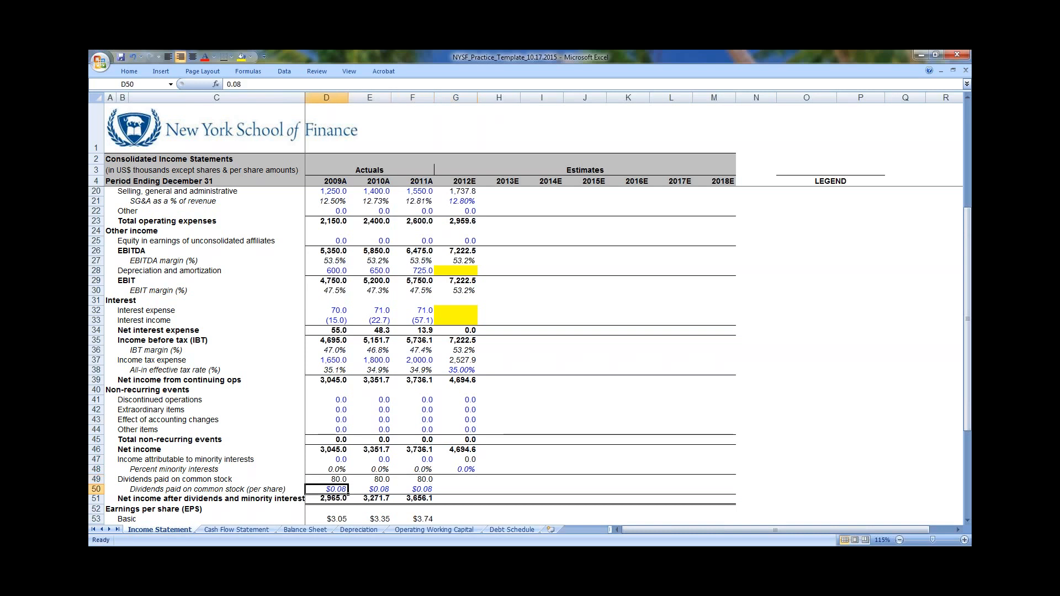
key(Right)
key(Right)
key(Right)
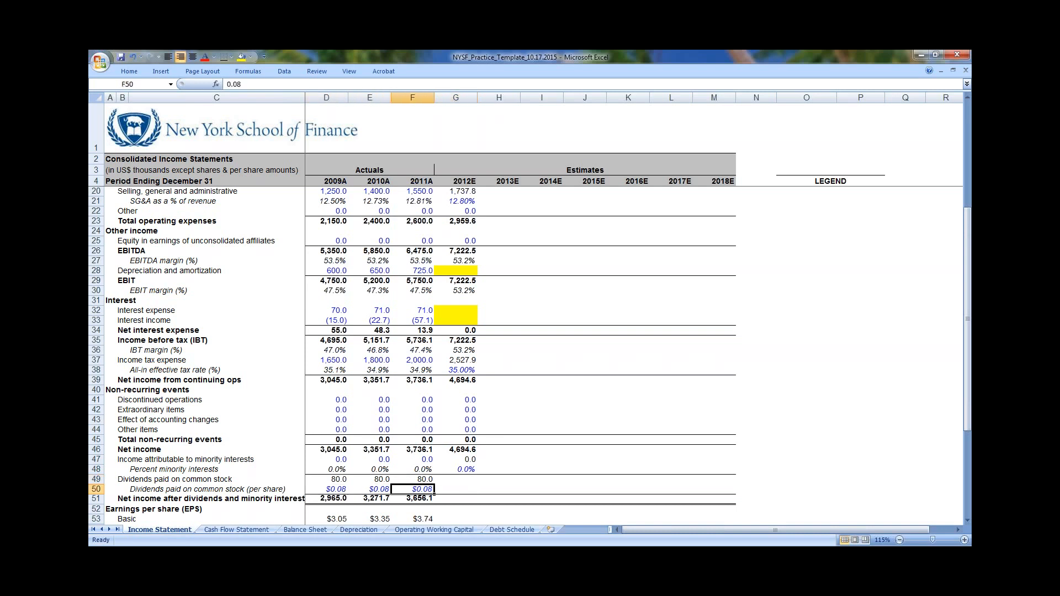
text(=)
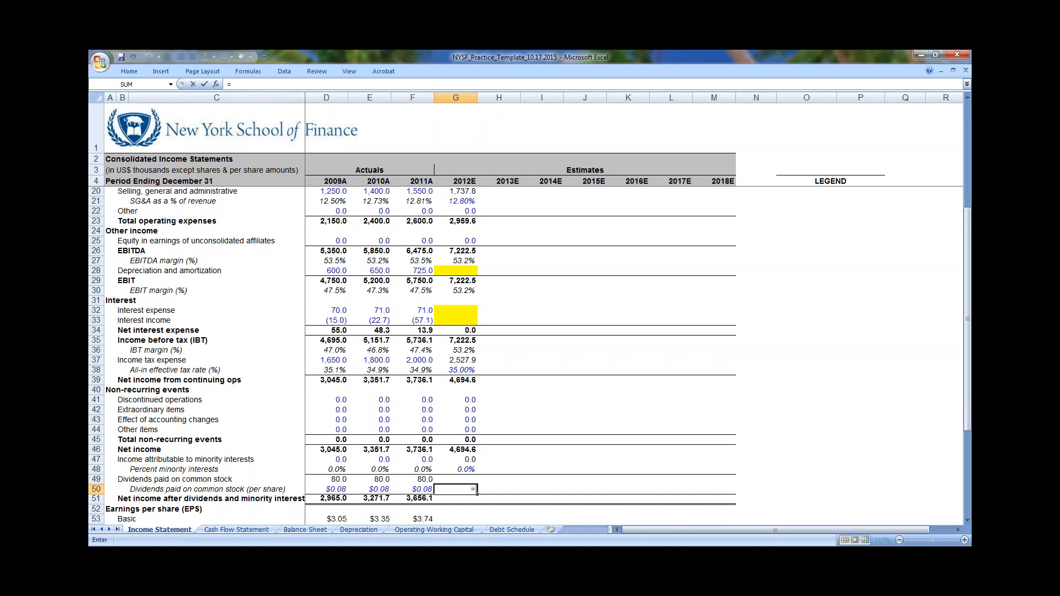
key(Left)
key(F2)
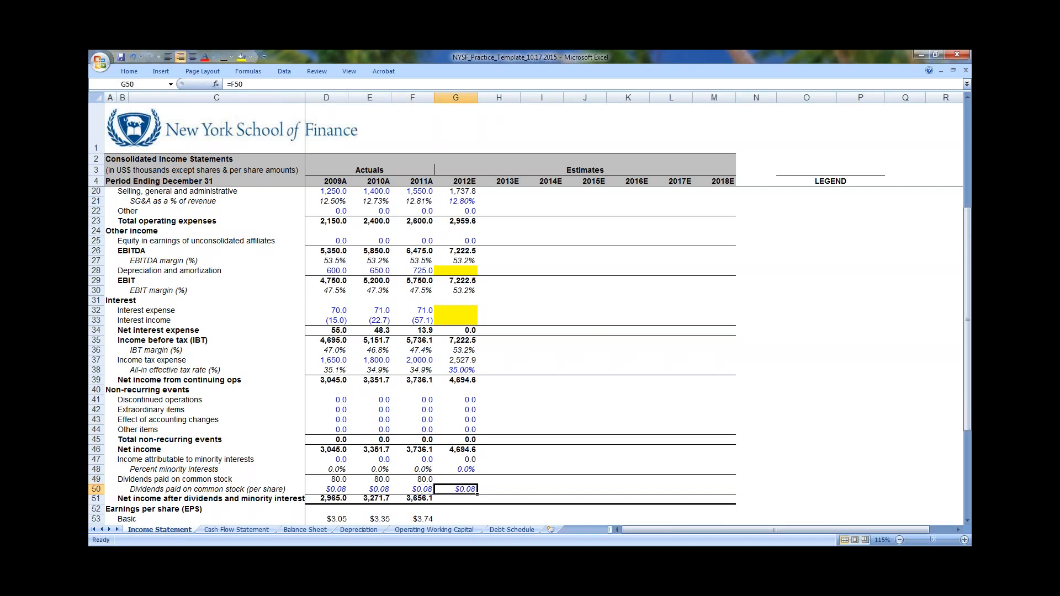
key(ctrl+Return)
Change the font color of the 2012E dividends per share link in G50 to green and check its reference
click(214, 57)
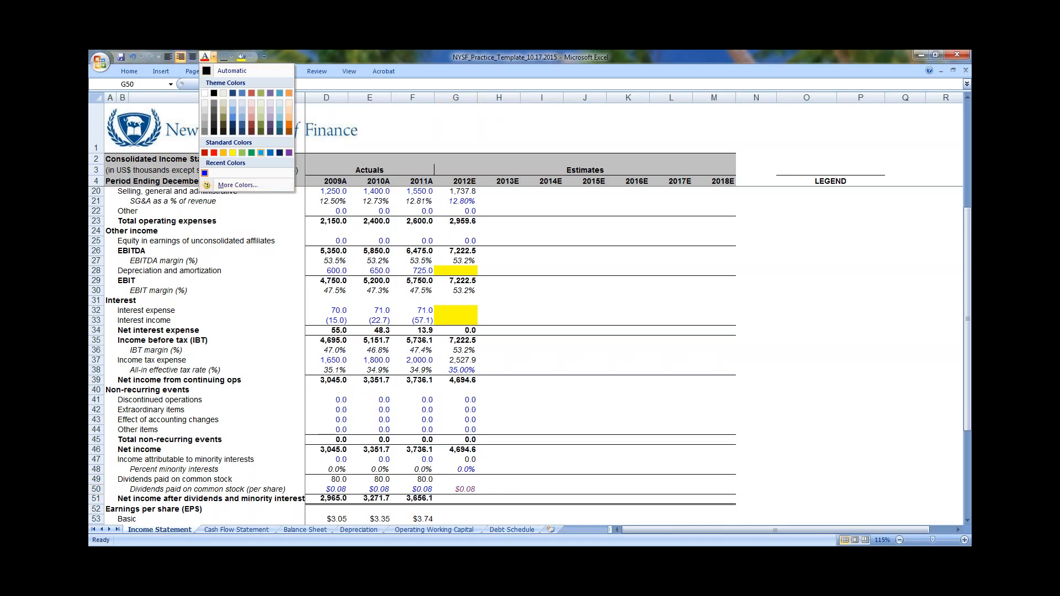
click(251, 152)
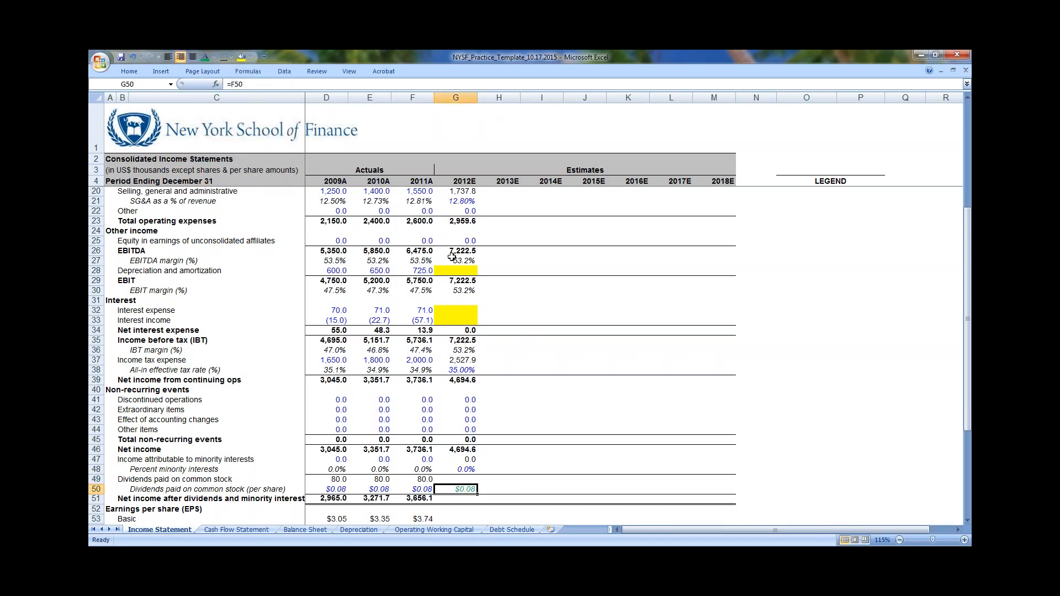
scroll(466, 372, down, 2)
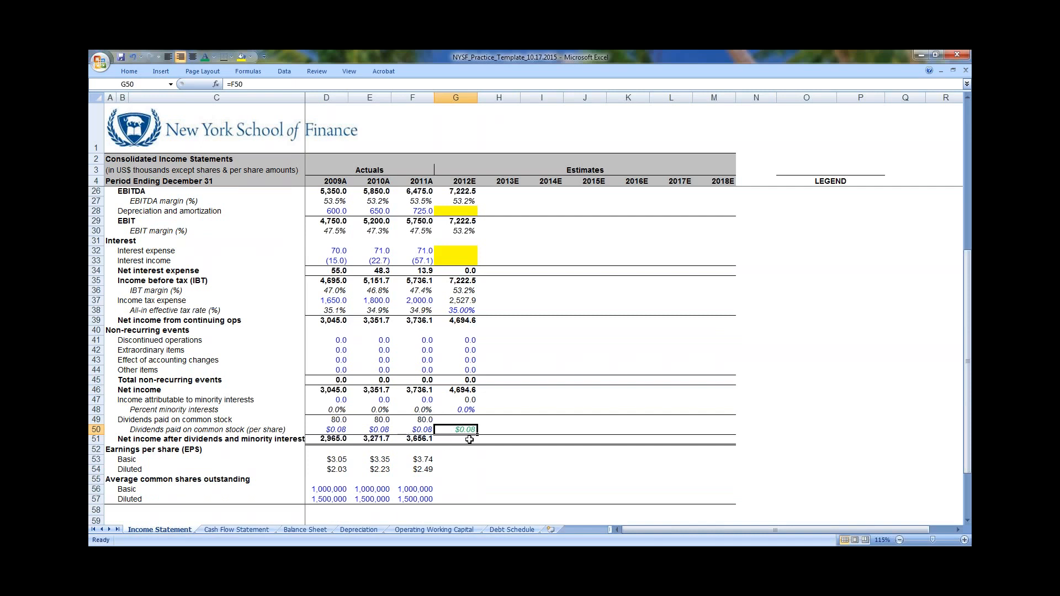
key(F2)
key(Escape)
Examine the color legend for hard codes, links, formulas and external links, comparing it with the 2012E total revenue and revenue growth formulas
scroll(635, 406, up, 7)
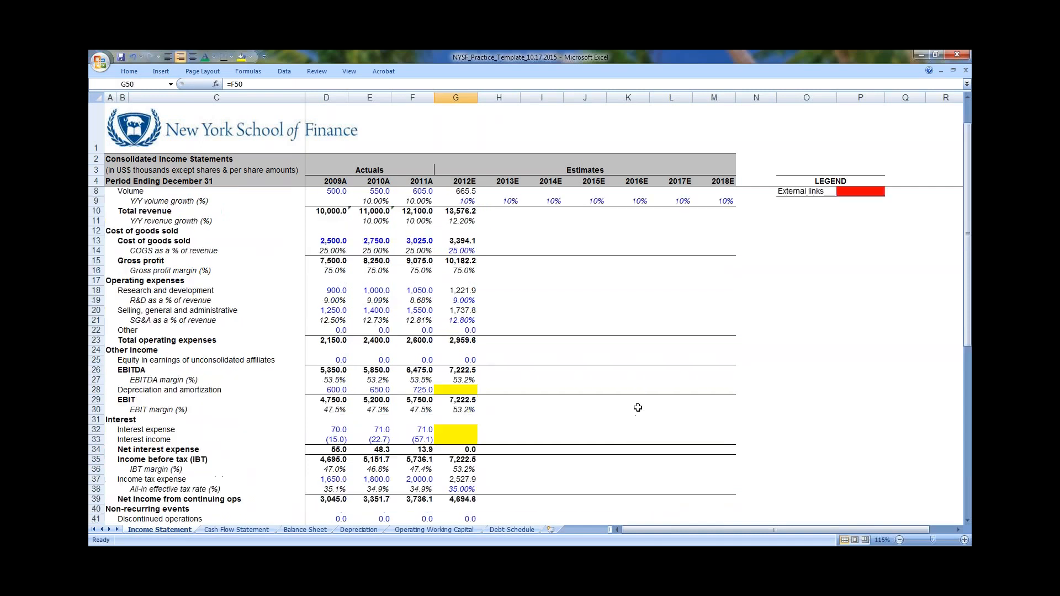
click(795, 182)
click(805, 271)
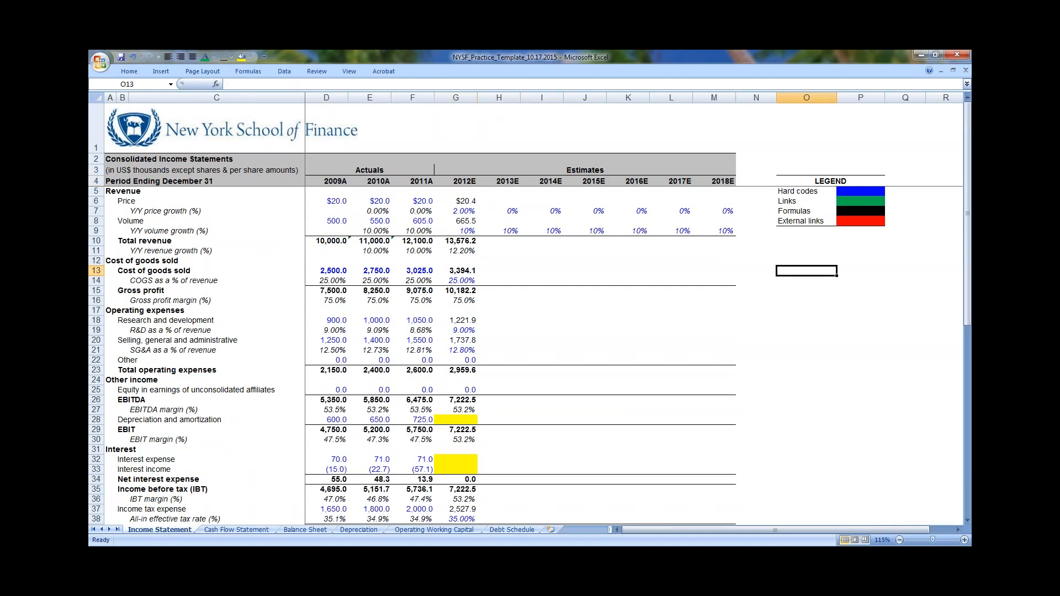
drag(789, 192, 856, 185)
click(820, 191)
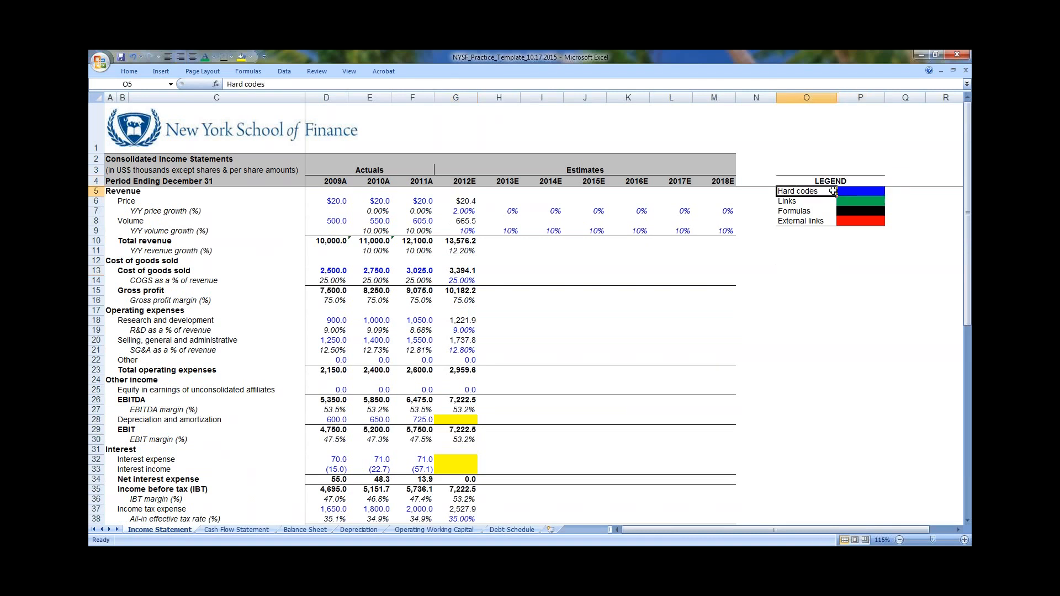
click(784, 201)
drag(784, 200, 859, 200)
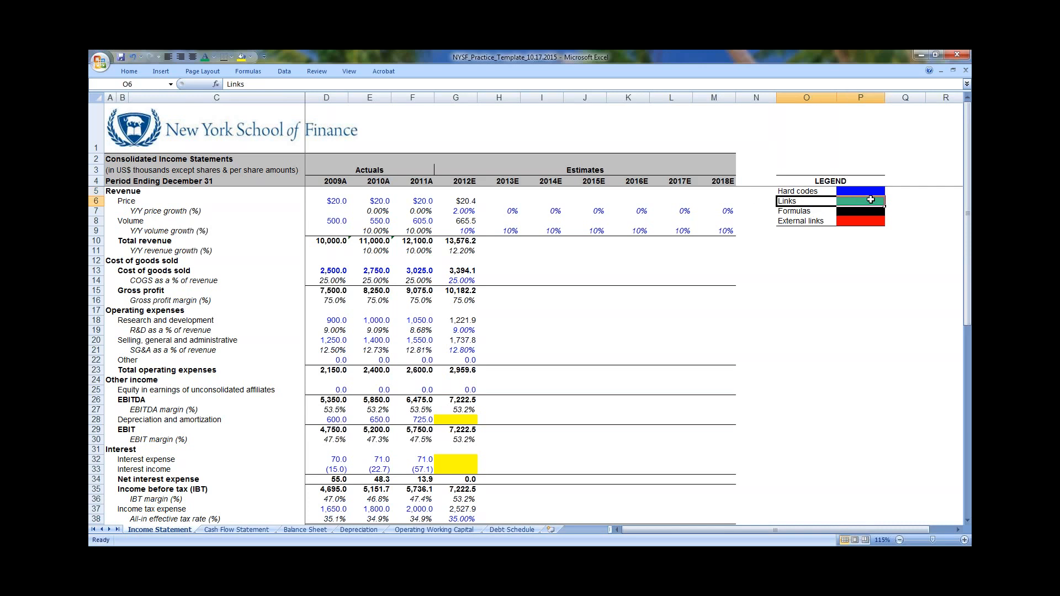
drag(782, 211, 861, 211)
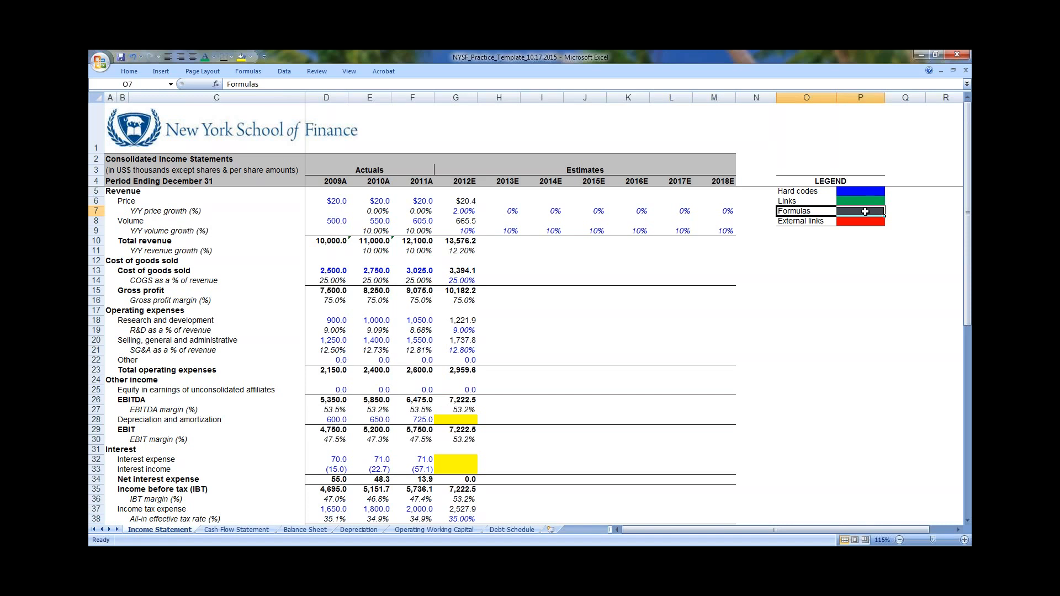
click(459, 240)
mouse_move(460, 240)
mouse_down()
mouse_move(334, 252)
mouse_move(461, 251)
mouse_up()
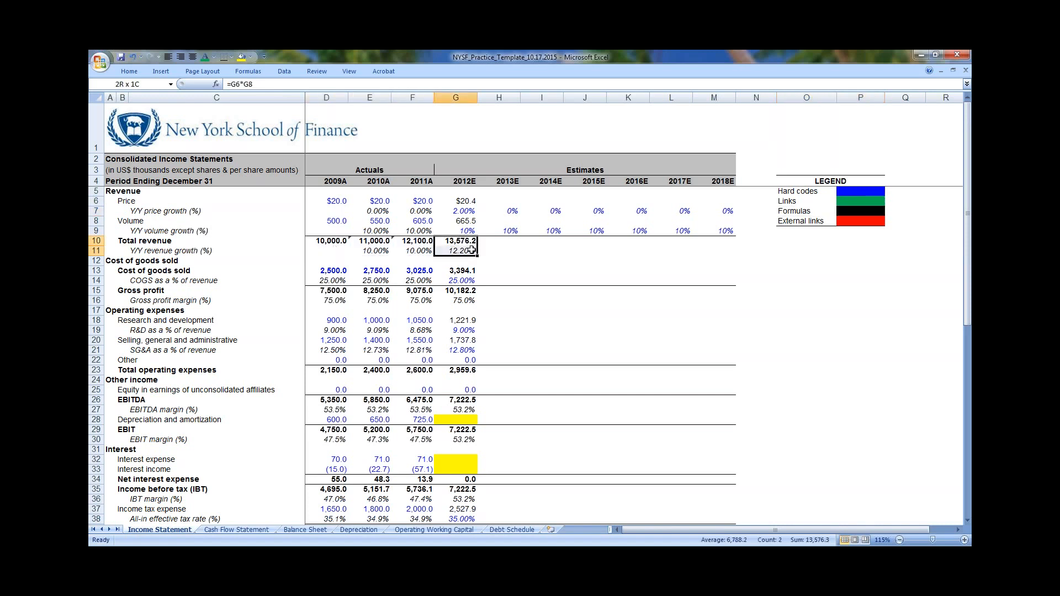
drag(784, 221, 861, 221)
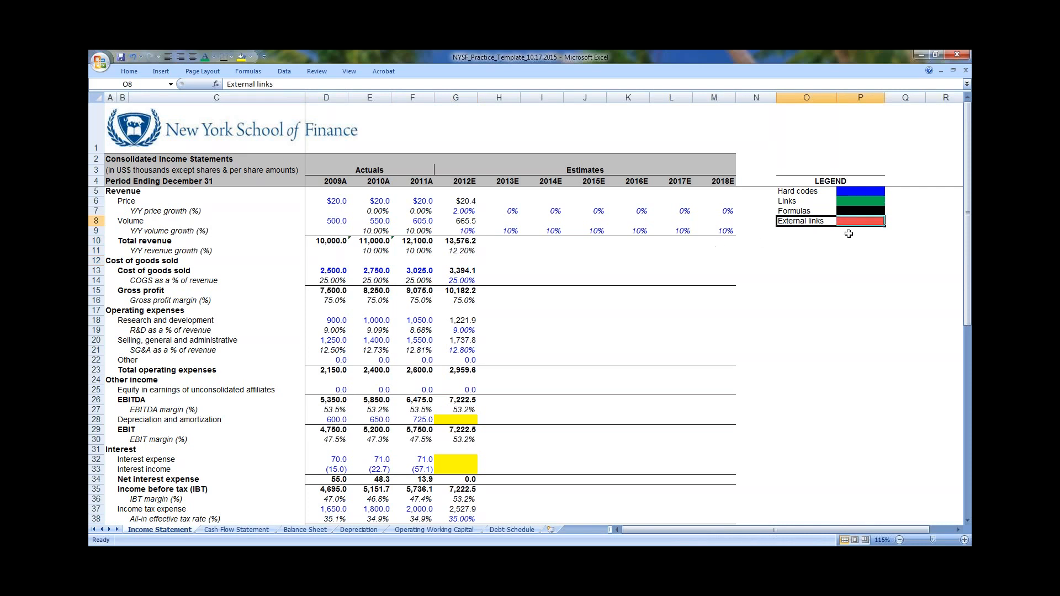
drag(798, 192, 866, 219)
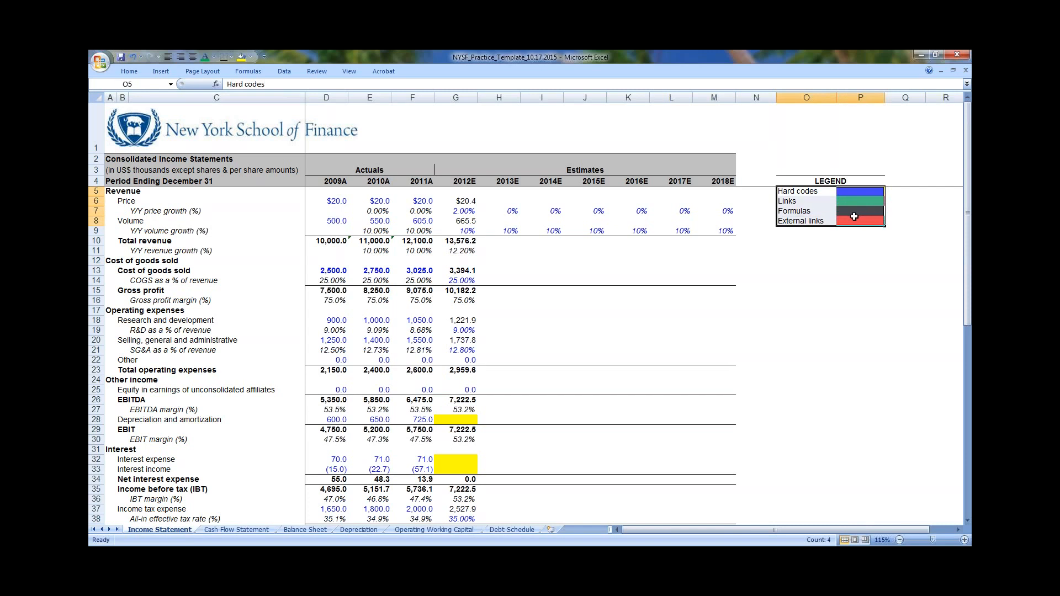
click(785, 248)
drag(784, 193, 856, 221)
Review the hard-coded Y/Y volume growth and price growth assumptions across the estimate years
drag(465, 231, 692, 235)
drag(417, 210, 687, 212)
click(575, 281)
scroll(573, 281, down, 3)
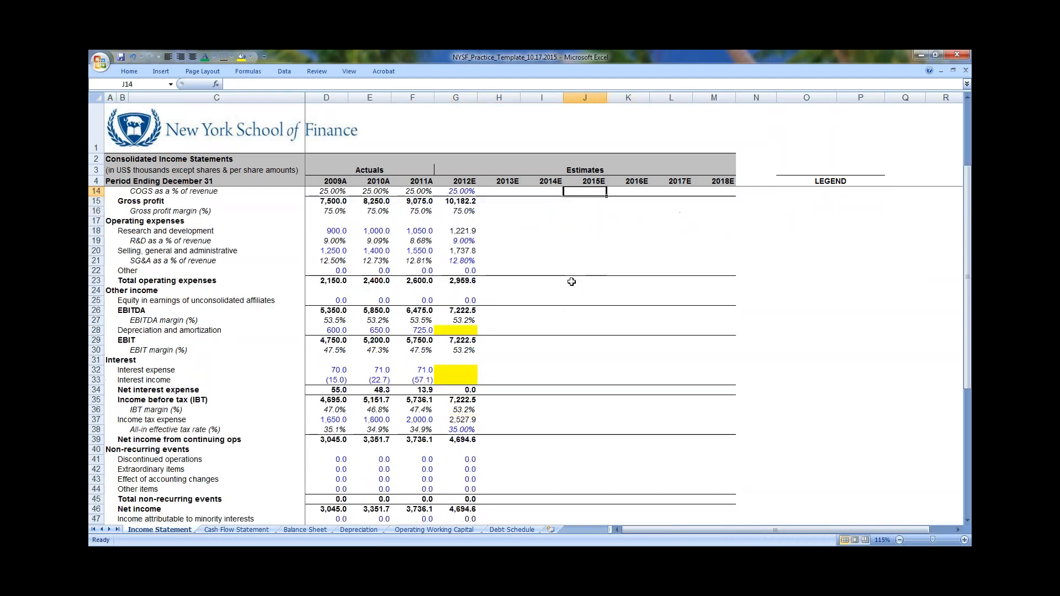
scroll(571, 282, up, 3)
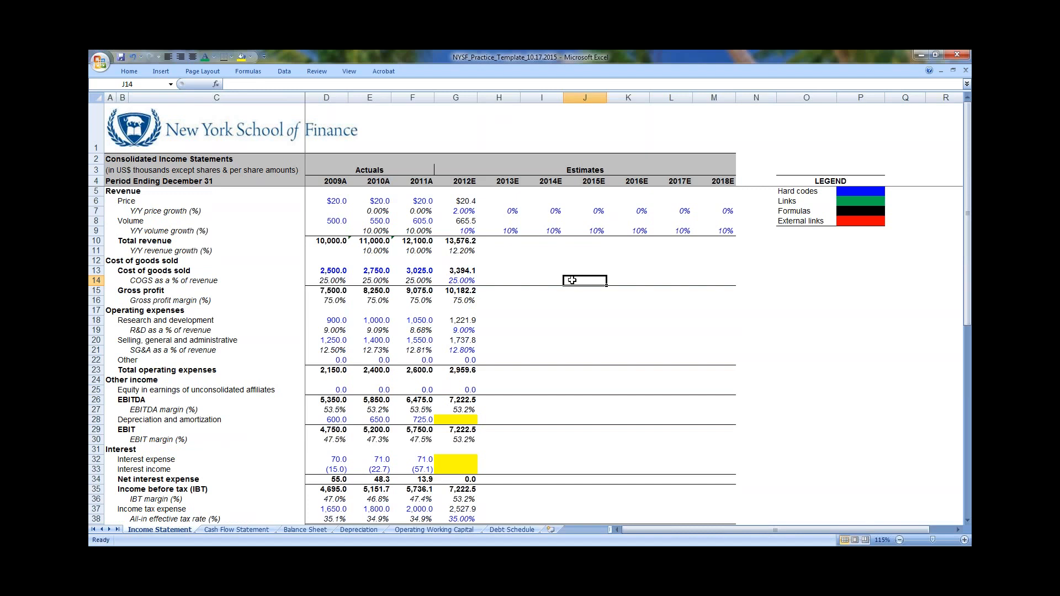
drag(513, 210, 720, 212)
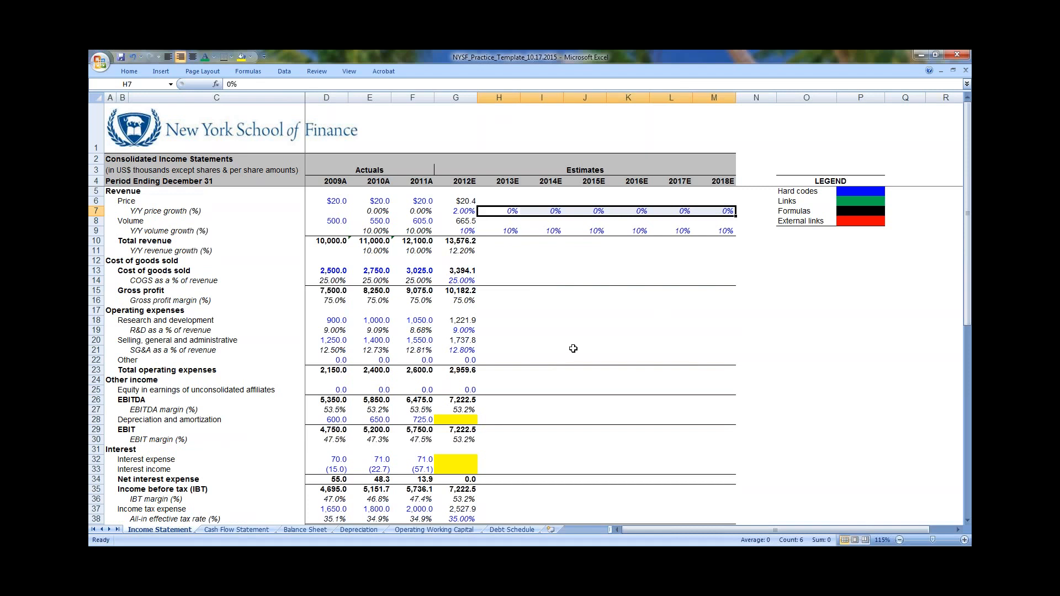
Link the 2012E basic average common shares outstanding in G56 to the 2011A value with =F56
scroll(573, 349, down, 8)
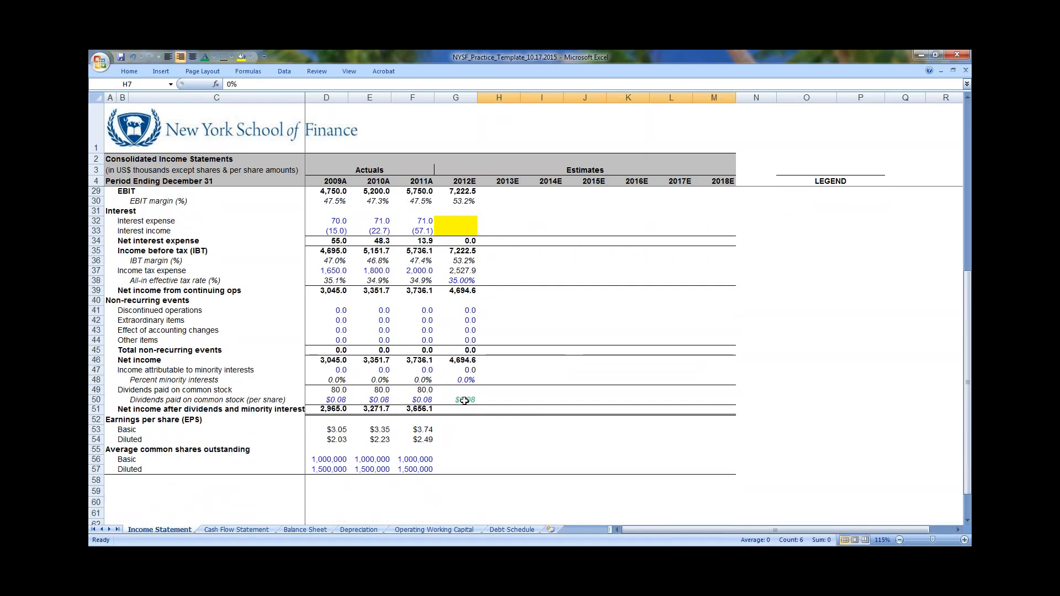
click(461, 395)
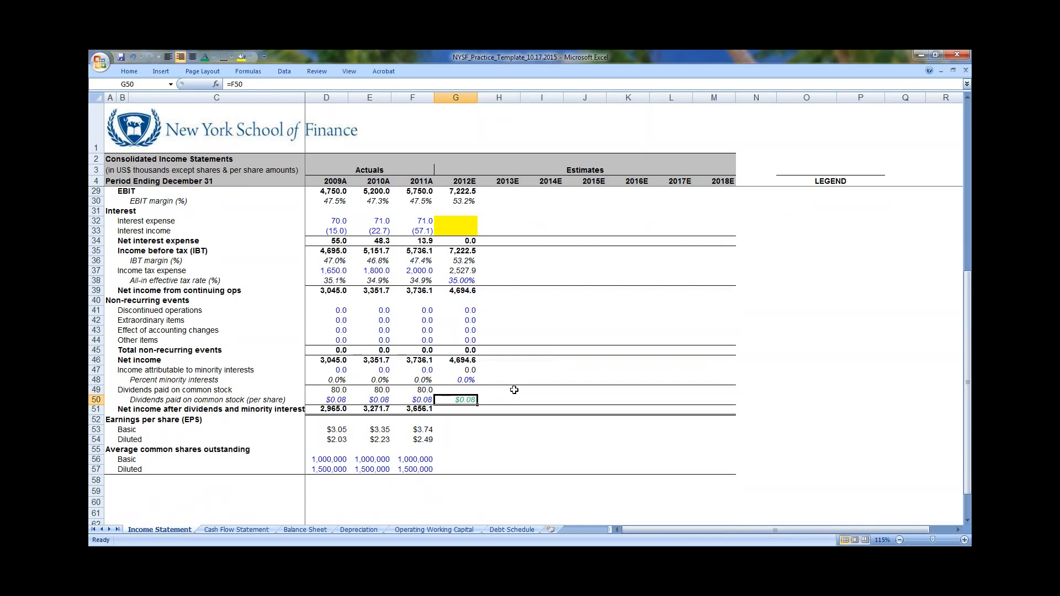
scroll(497, 387, down, 1)
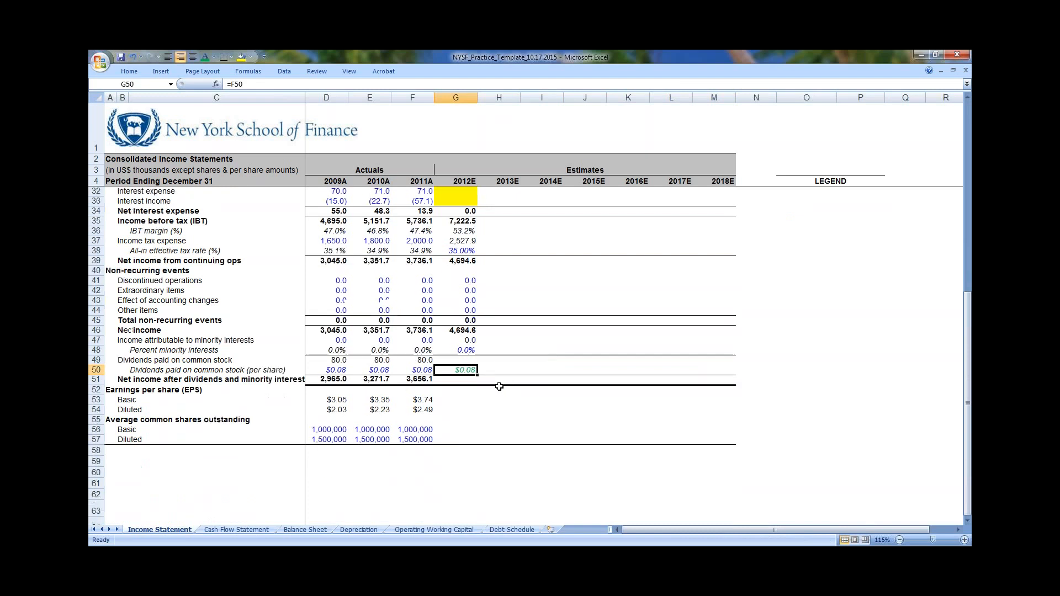
scroll(530, 383, up, 2)
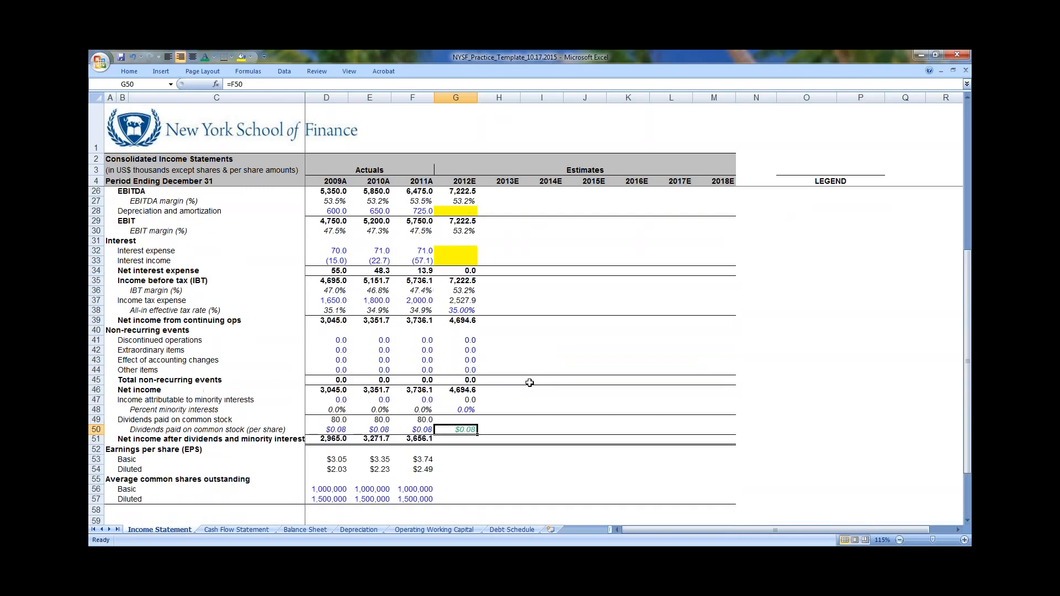
key(Up)
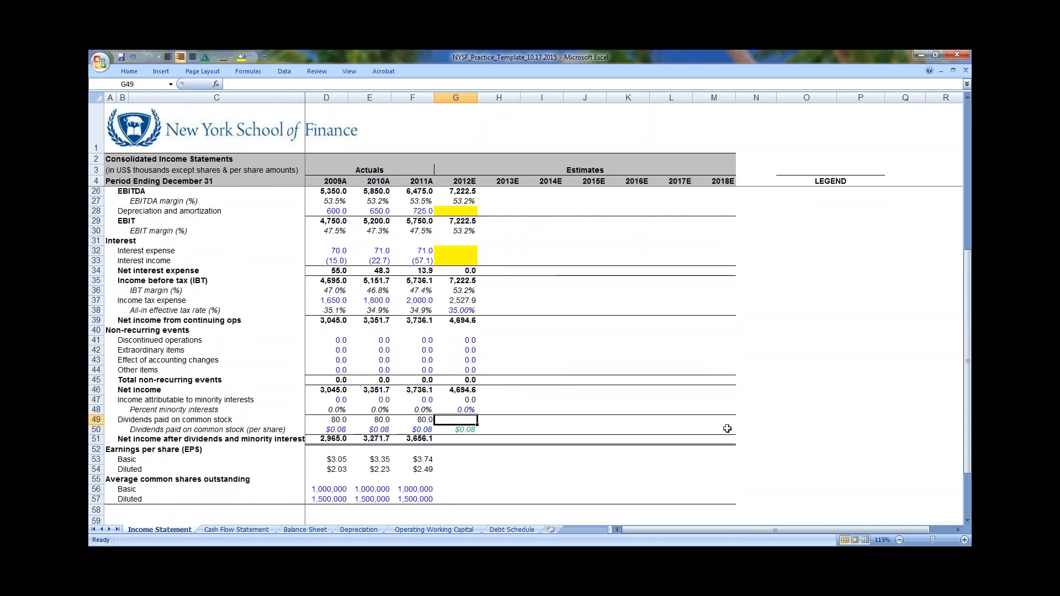
click(455, 490)
text(=)
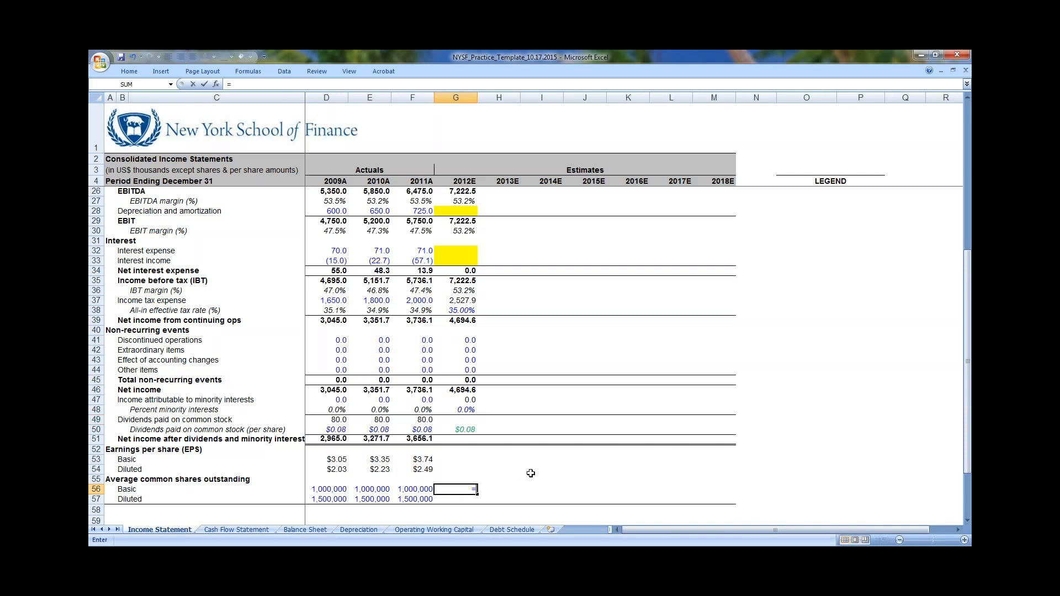
key(Left)
key(Return)
Change the font color of the 2012E basic shares link in G56 to green
key(Up)
key(alt)
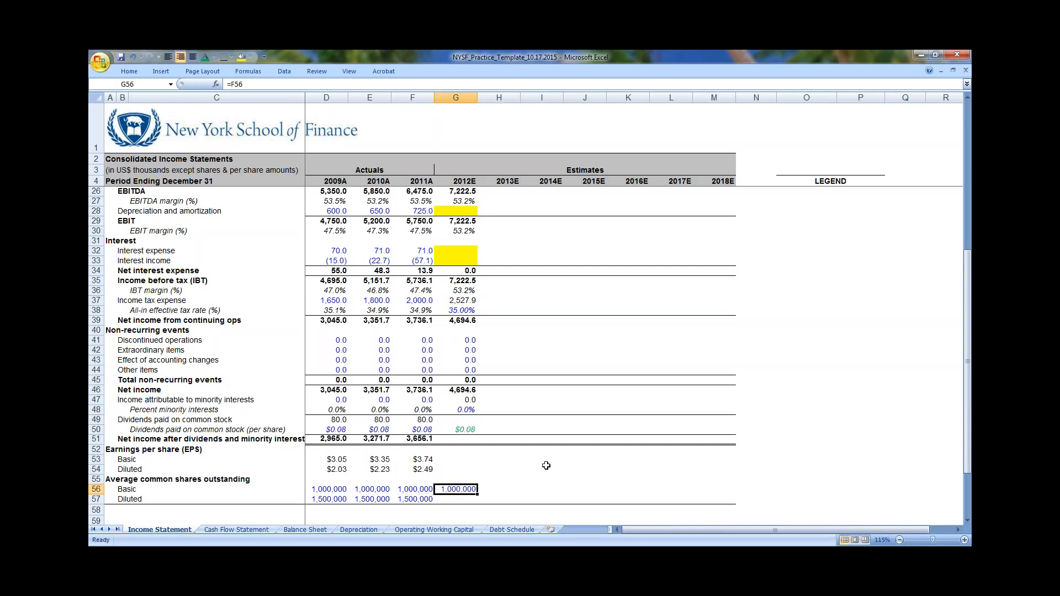
key(Left)
key(Left)
key(Left)
key(Left)
key(Left)
key(Right)
key(Down)
key(Up)
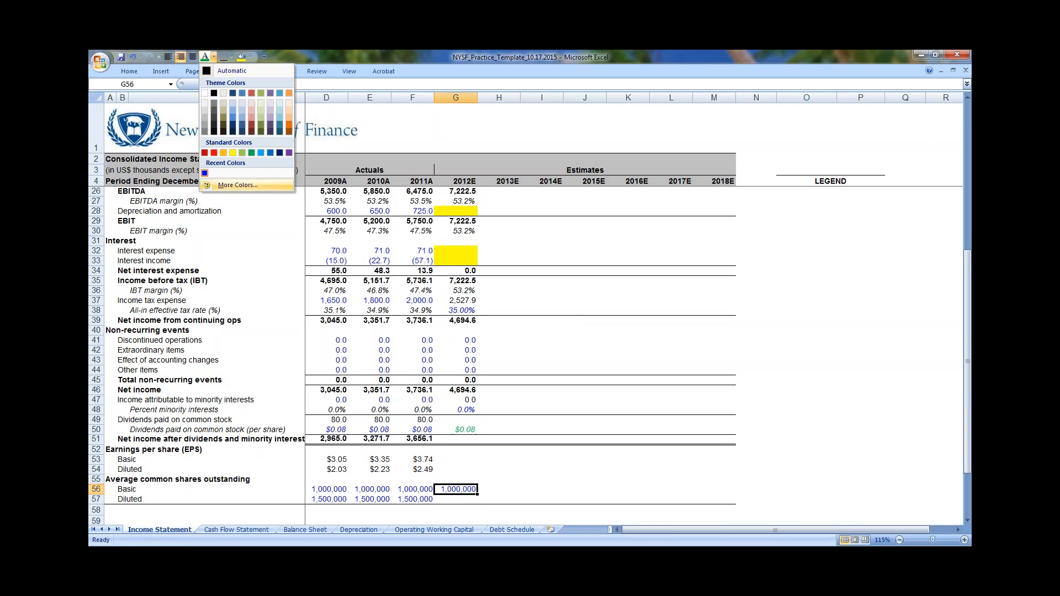
key(Up)
key(Left)
key(Left)
key(Left)
key(Left)
key(Left)
key(Return)
Link the 2012E diluted average common shares outstanding in G57 to the 2011A value with =F57
key(Down)
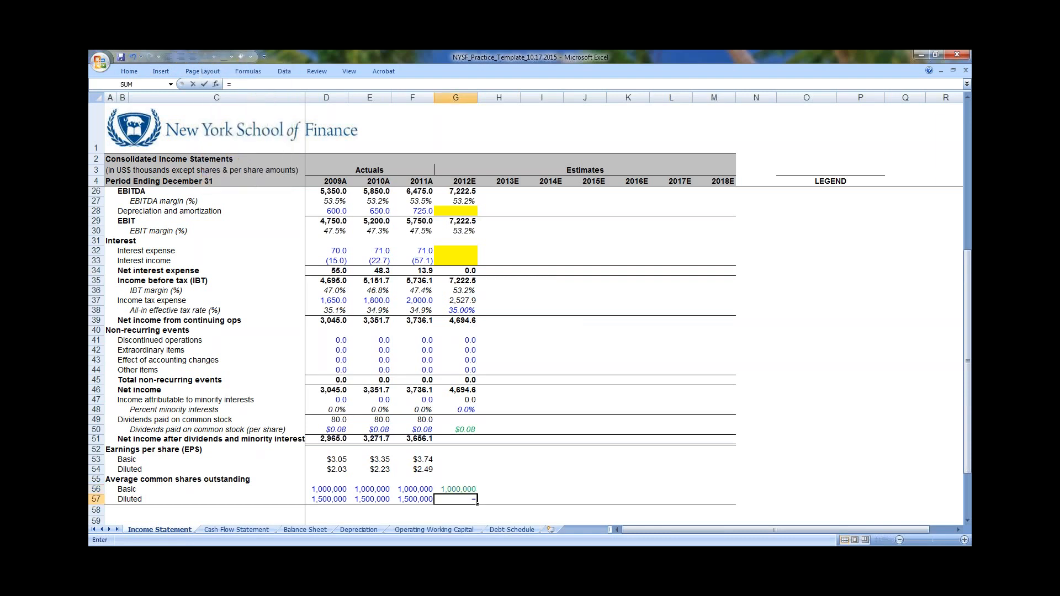
text(=)
key(Left)
key(Return)
Copy only the green formatting of the basic shares cell G56 onto the diluted shares cell G57
key(Up)
key(Up)
key(ctrl+c)
key(Down)
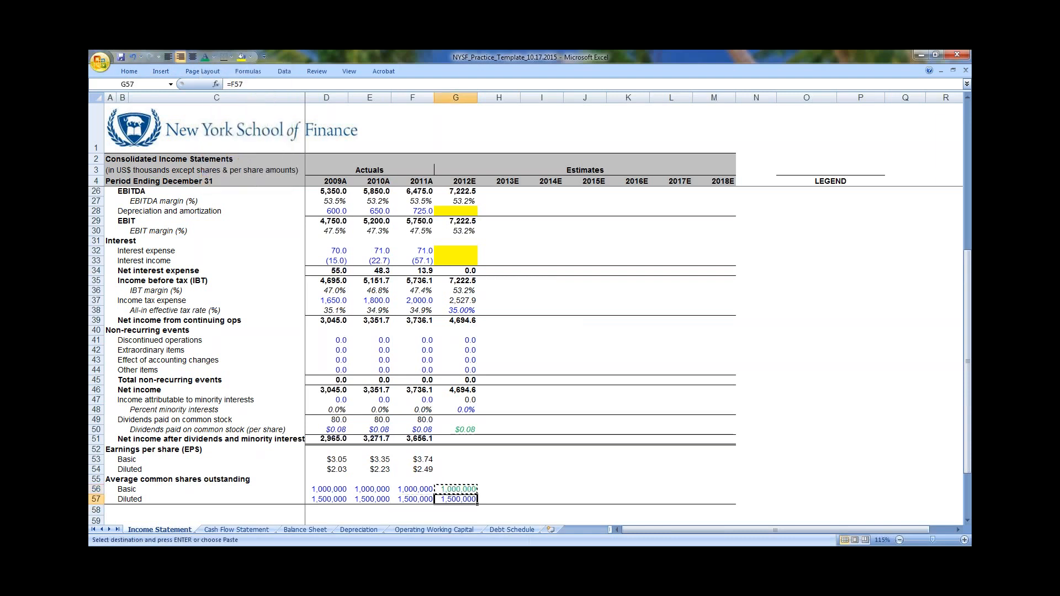
key(alt+e)
key(s)
key(t)
key(Return)
key(Escape)
Fill the 2011A dividends paid on common stock formula into the 2012E cell G49 as =G50*G56/1000
key(Up)
key(Up)
key(Up)
key(Up)
key(Up)
key(Up)
key(Up)
key(Up)
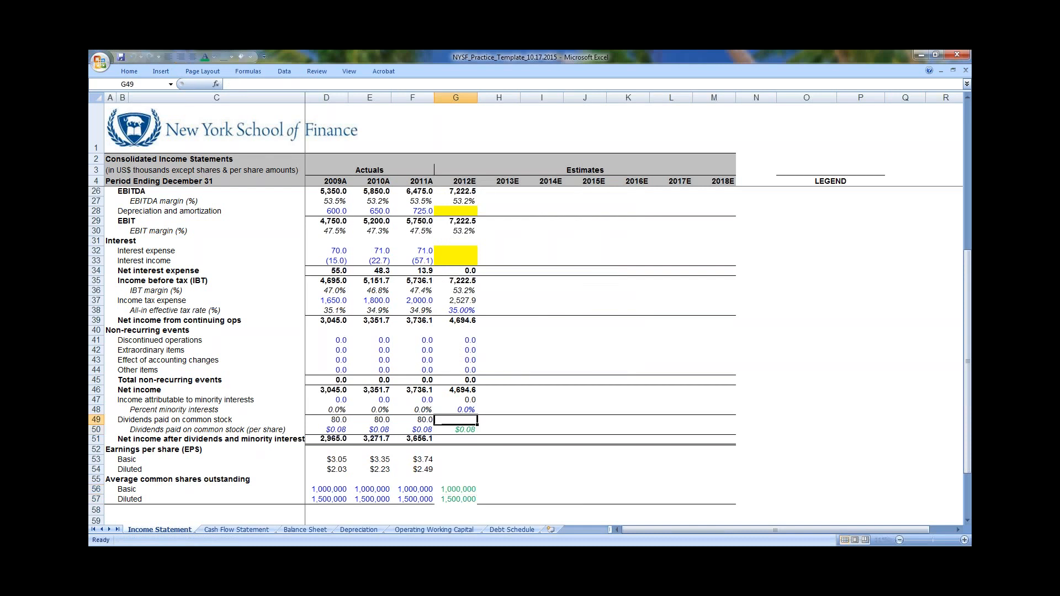
key(Left)
key(Right)
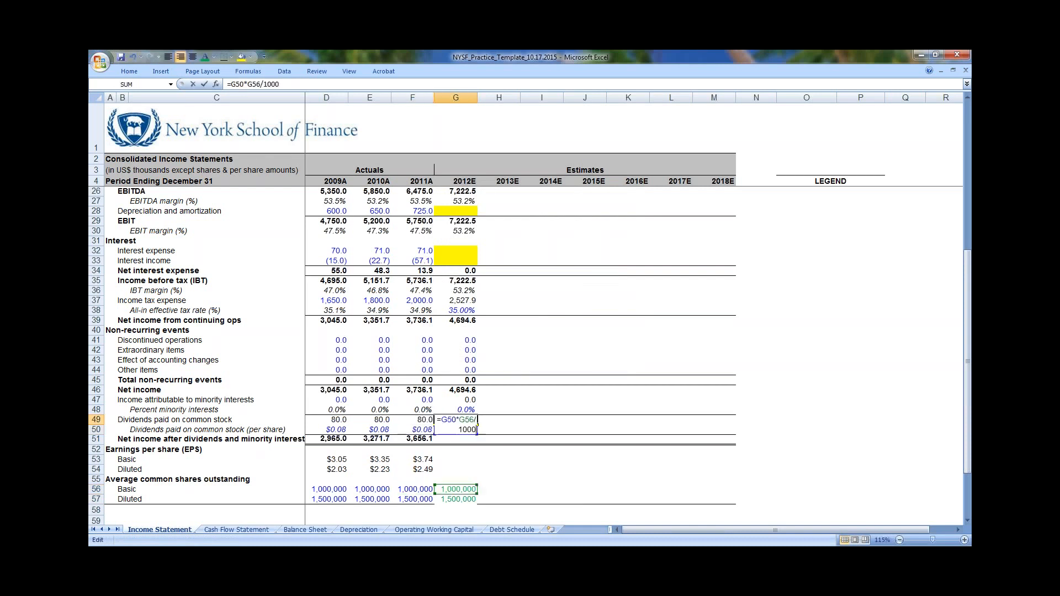
key(ctrl+r)
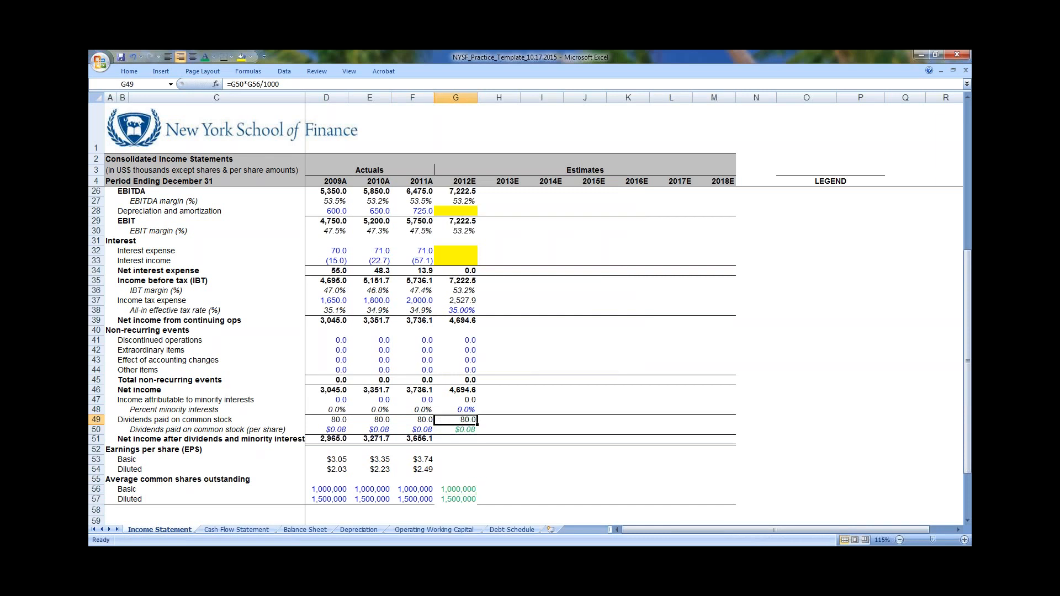
Fill the 2011A net income after dividends and minority interest formula into G51 and check its references
key(Down)
key(Down)
key(Left)
key(shift+Right)
key(ctrl+r)
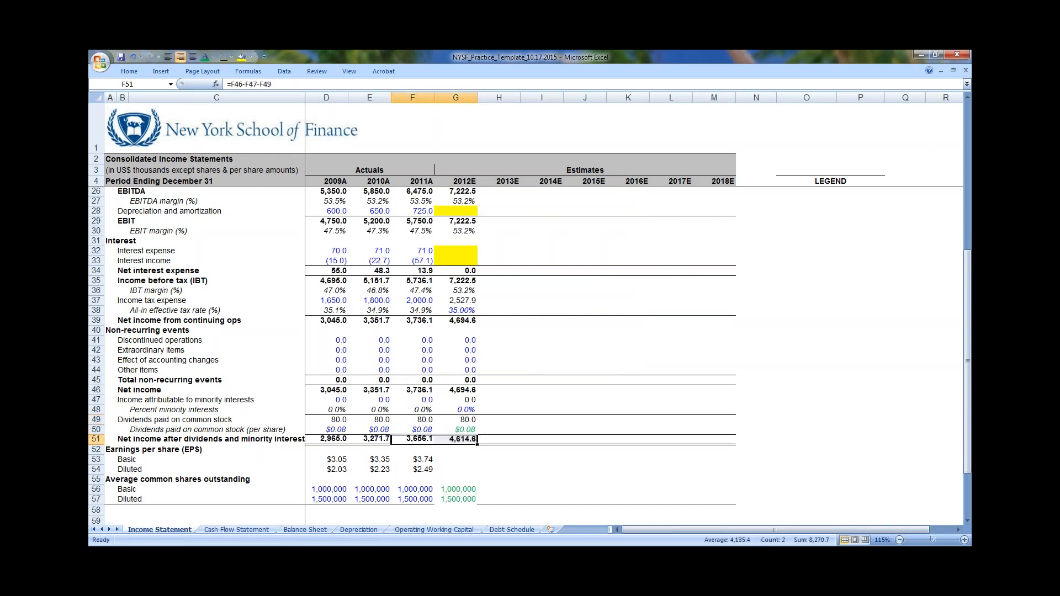
key(Right)
key(F2)
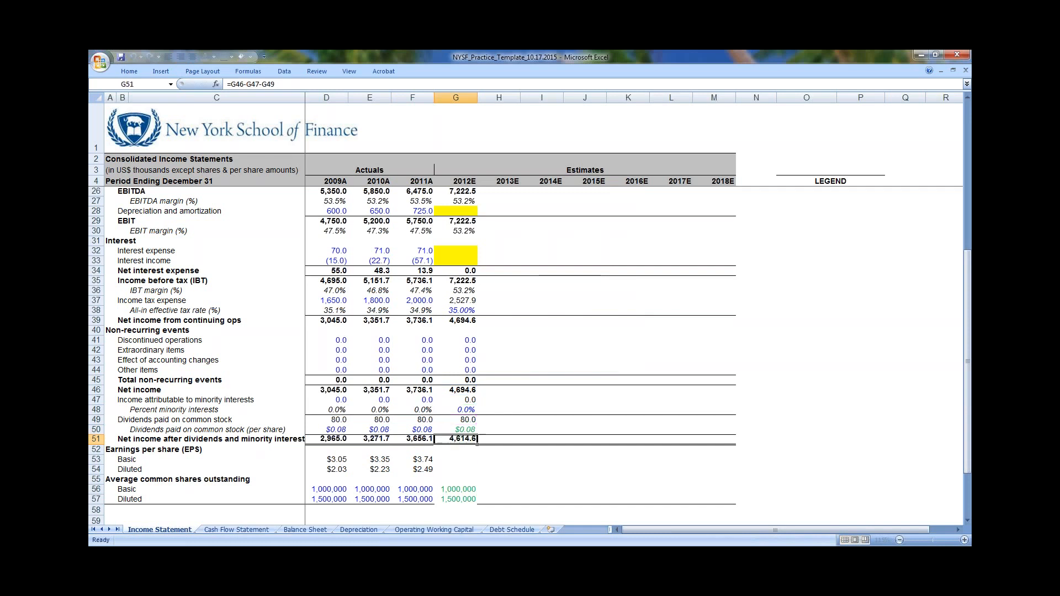
key(Escape)
key(F2)
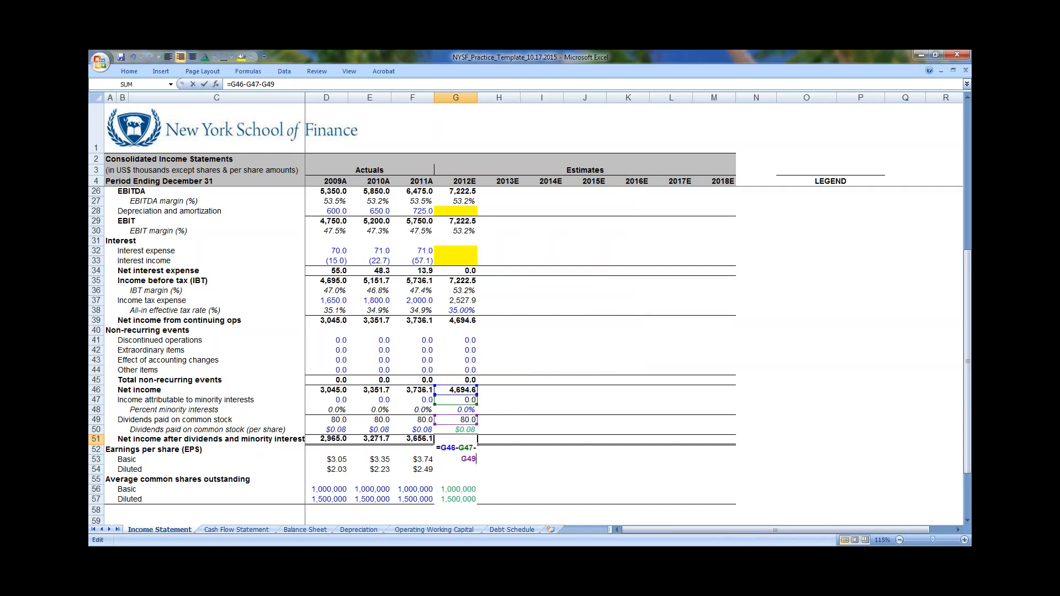
key(Return)
Fill the 2011A basic and diluted EPS formulas into the 2012E cells G53:G54 and check the basic EPS formula
key(Down)
key(Left)
key(shift+Down)
key(shift+Right)
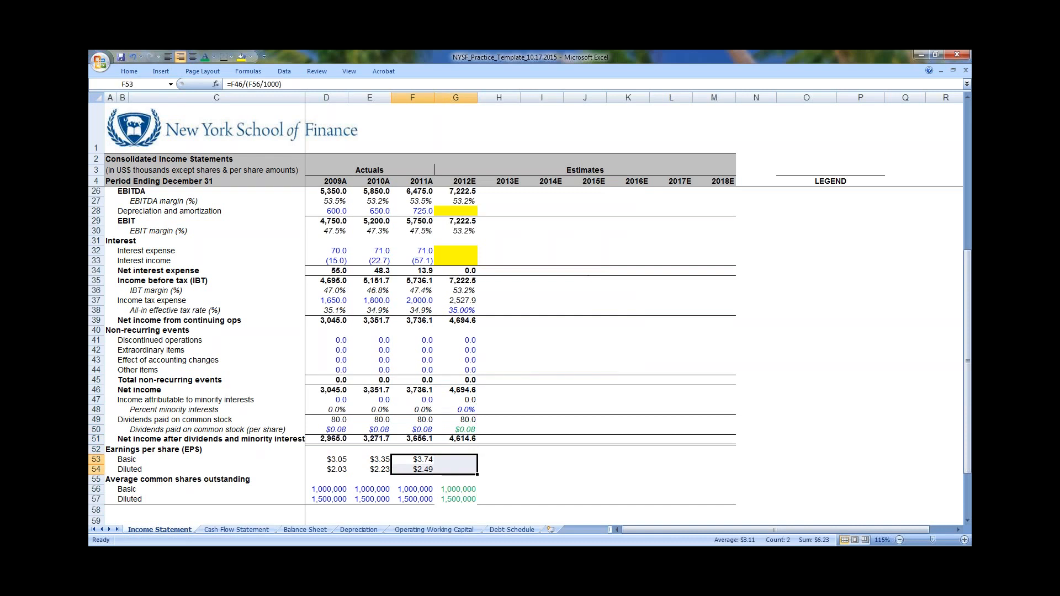
key(ctrl+f)
key(Escape)
key(ctrl+r)
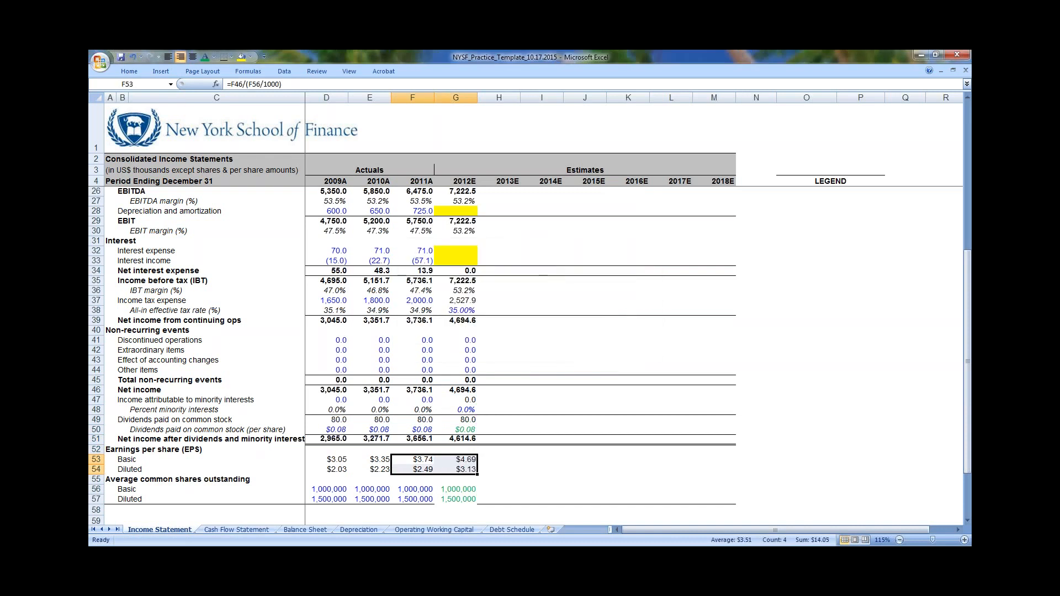
key(Right)
key(F2)
key(Return)
key(Down)
key(Down)
key(Down)
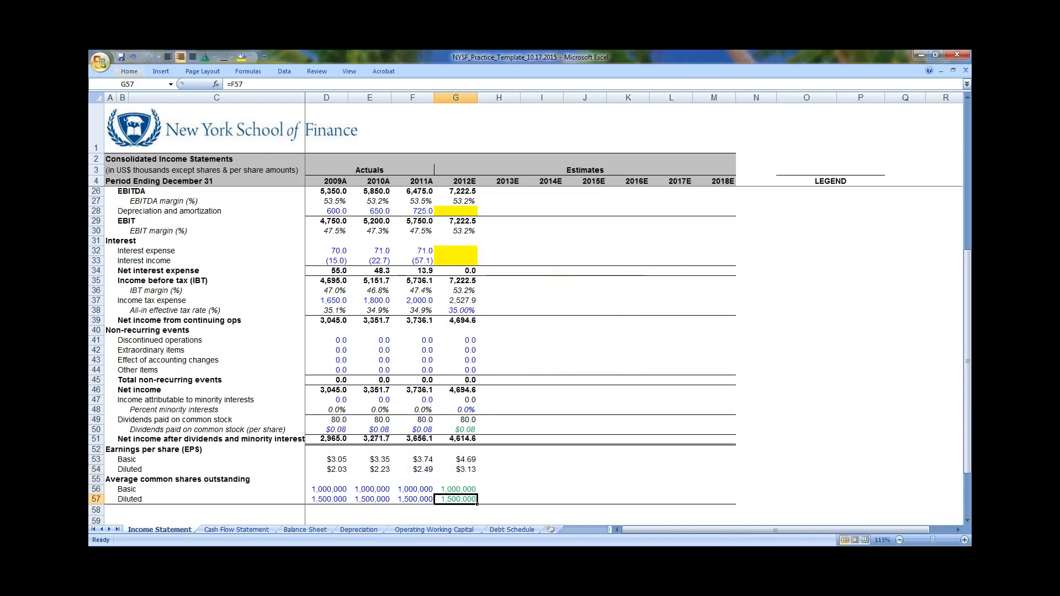
key(8)
key(o)
Fill the 2012E column from price to diluted shares (G6:G57) across 2013E through 2018E, up to column M
scroll(464, 428, up, 7)
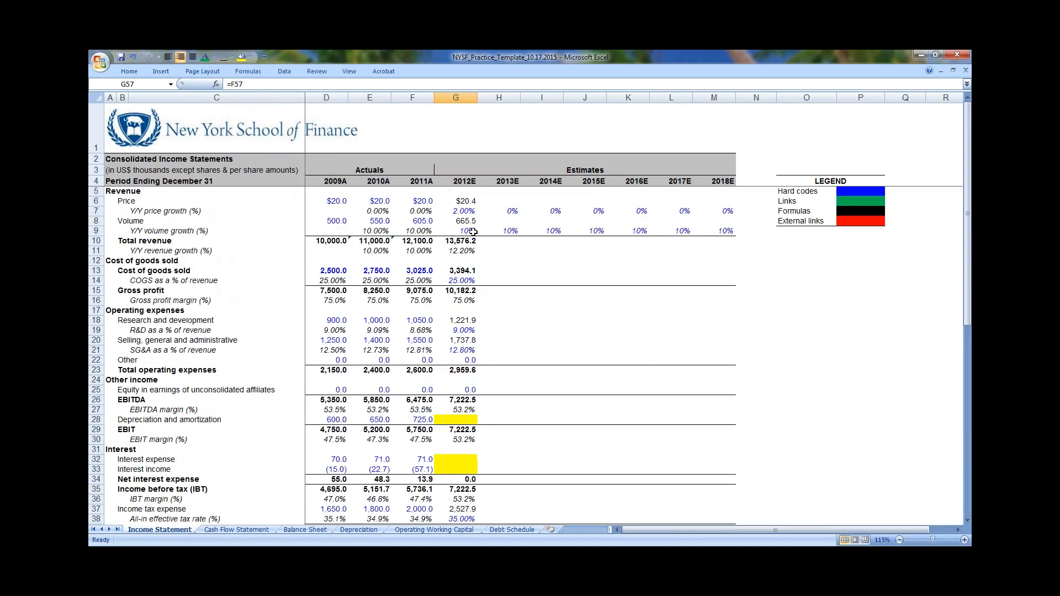
click(462, 200)
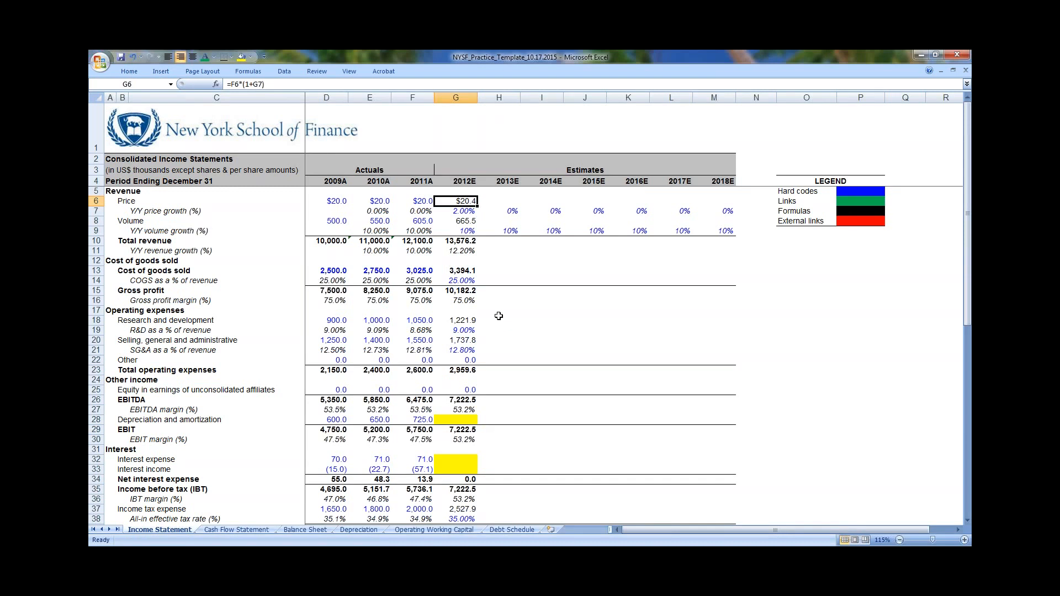
key(shift+Down)
key(shift+Down)
key(shift+Down)
key(shift+Down)
key(shift+Down)
key(shift+Down)
key(shift+Down)
key(shift+Down)
key(shift+Down)
key(shift+Down)
key(shift+Down)
key(shift+Down)
key(shift+Down)
key(shift+Down)
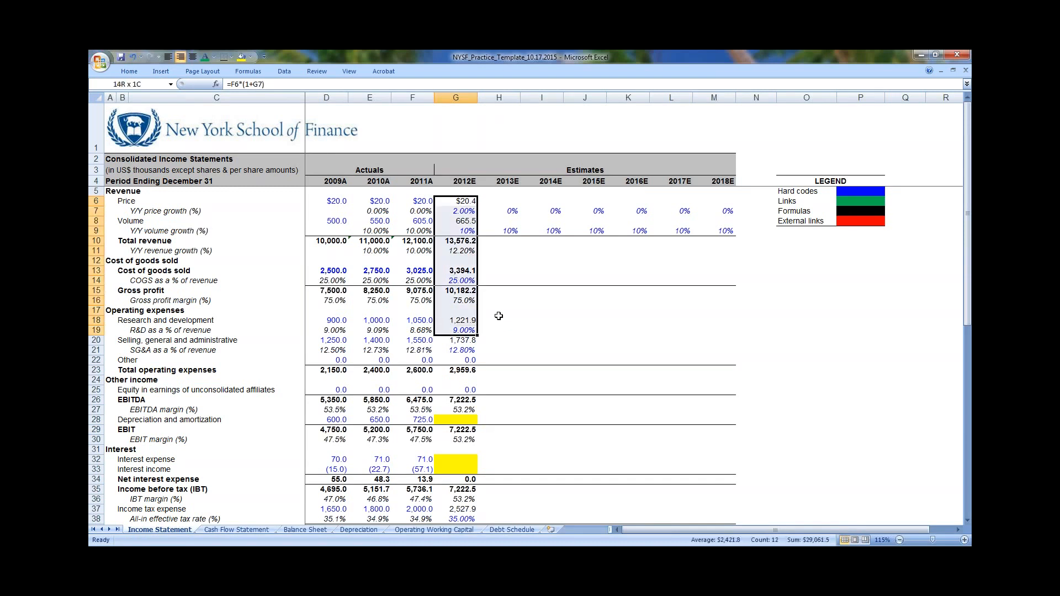
key(shift+Down)
key(shift+Down)
key(shift+Down)
key(shift+Down)
key(shift+Down)
key(shift+Down)
key(shift+Down)
key(shift+Down)
key(shift+Down)
key(shift+Down)
key(shift+Down)
key(shift+Down)
key(shift+Down)
key(shift+Down)
key(shift+Down)
key(shift+Down)
key(shift+Down)
key(shift+Down)
key(shift+Down)
key(shift+Down)
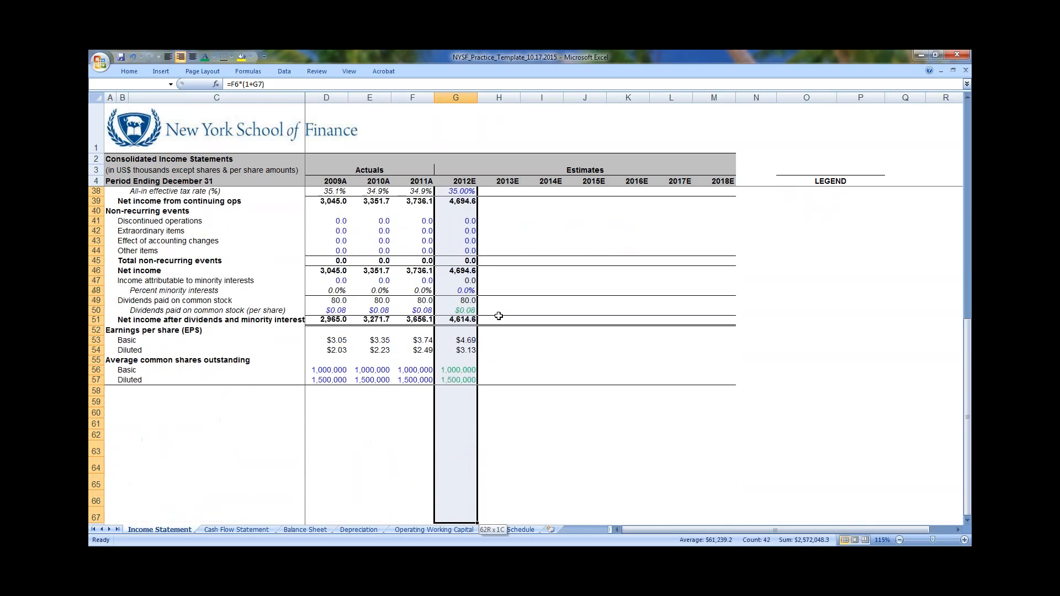
key(ctrl+shift+Up)
scroll(602, 315, up, 11)
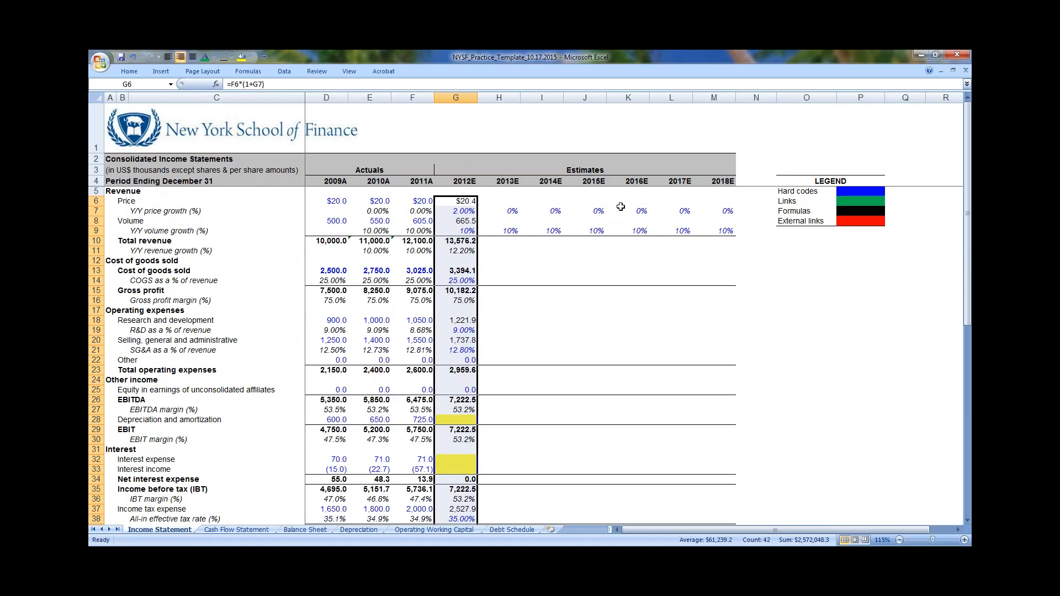
key(shift+Right)
key(shift+Right)
key(shift+Right)
key(shift+Right)
key(shift+Right)
key(shift+Right)
key(shift+Right)
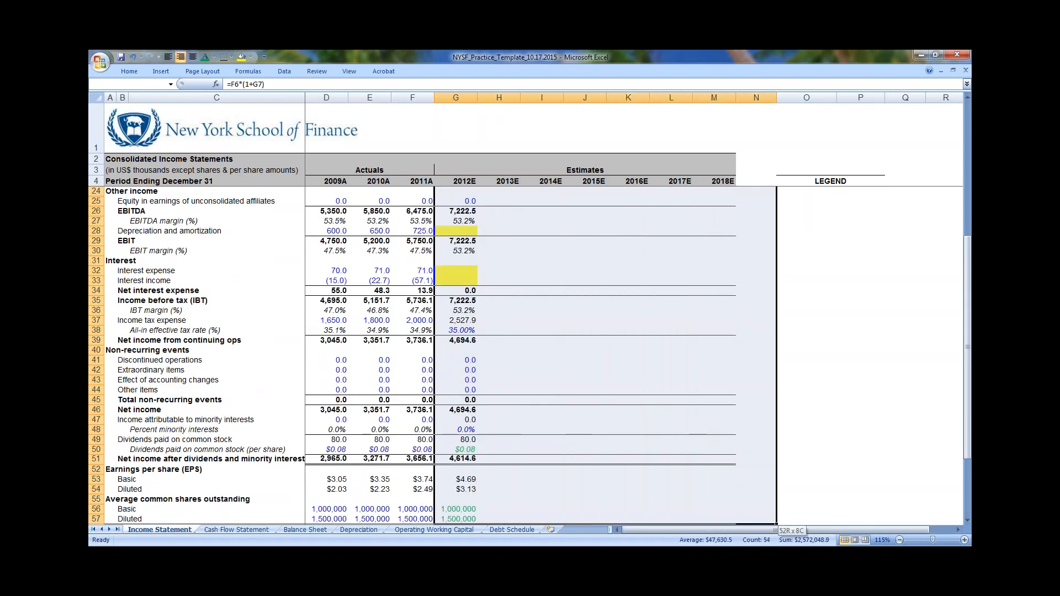
key(shift+Left)
scroll(815, 201, up, 4)
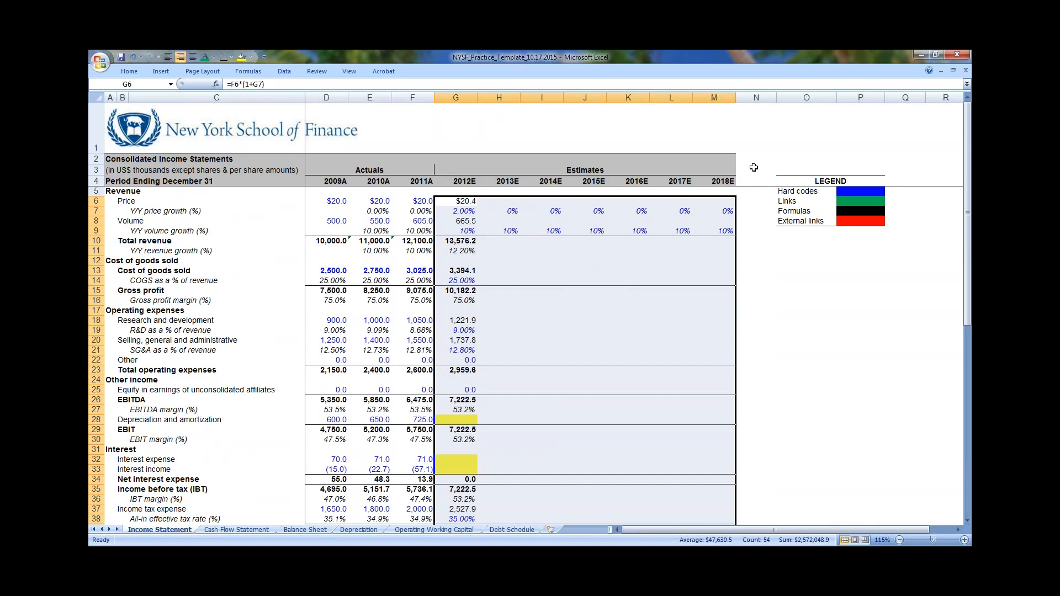
key(ctrl+r)
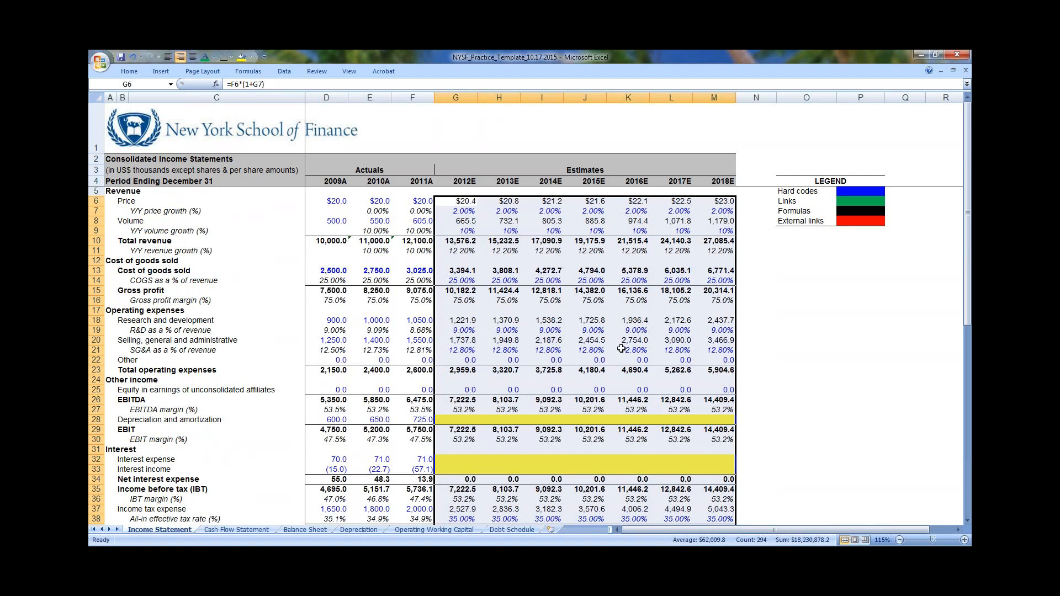
Examine the filled 2012E to 2018E projections from revenue down to average common shares outstanding
scroll(621, 348, down, 6)
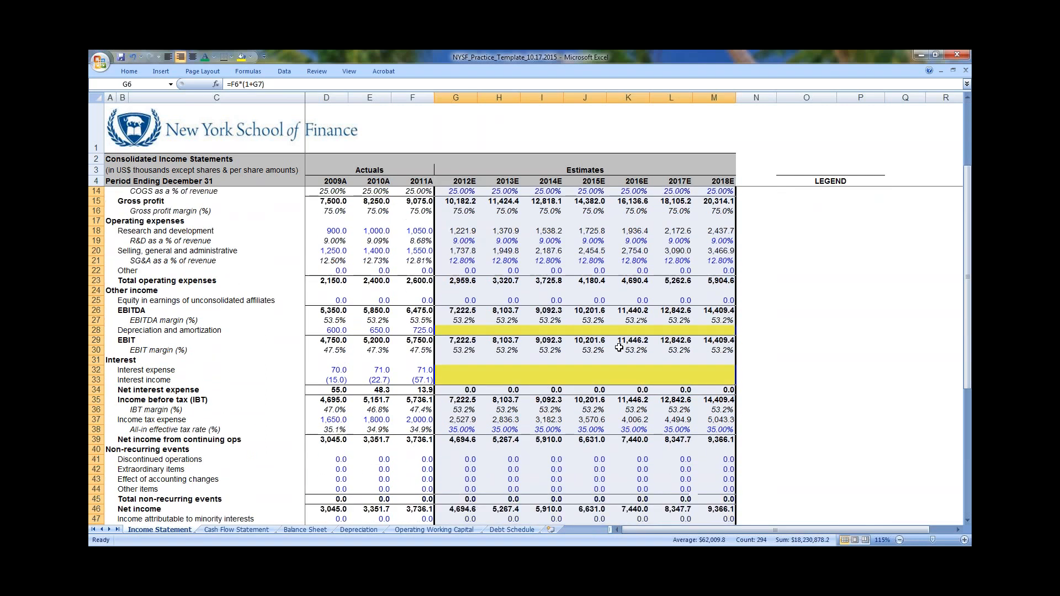
scroll(660, 410, down, 3)
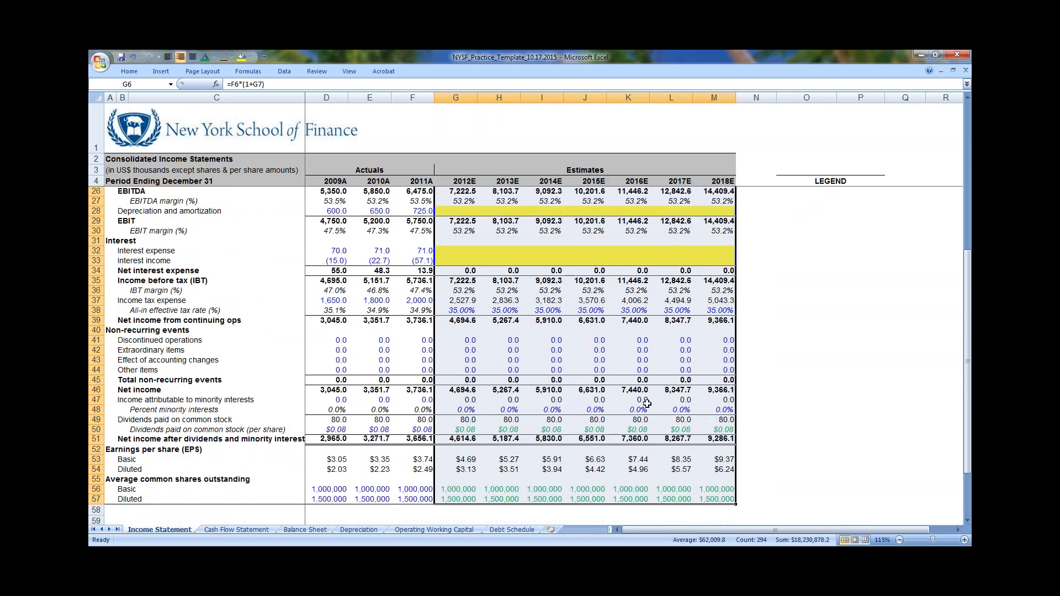
scroll(697, 369, up, 7)
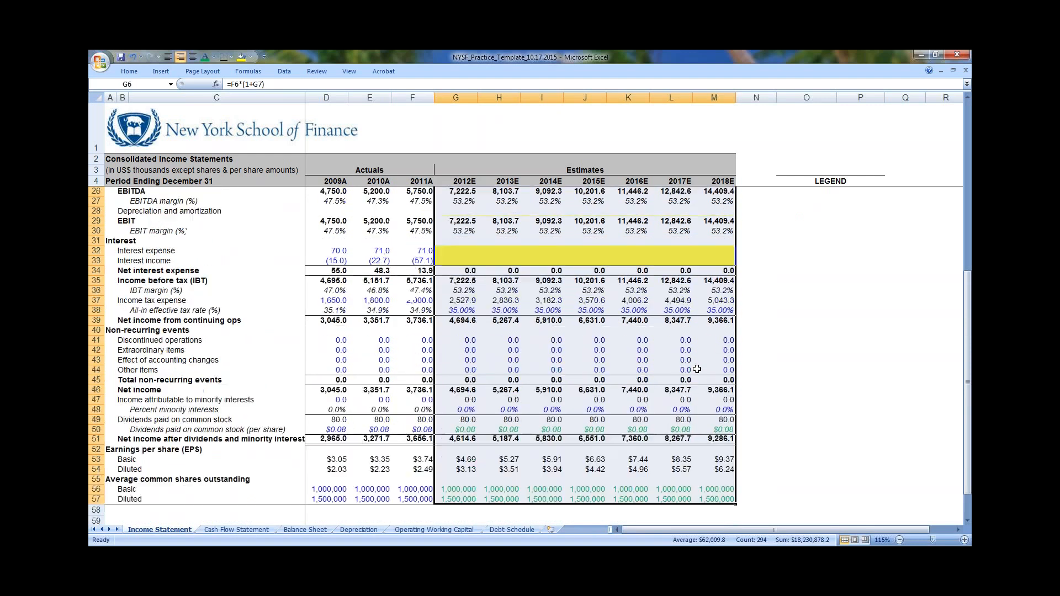
scroll(697, 370, up, 2)
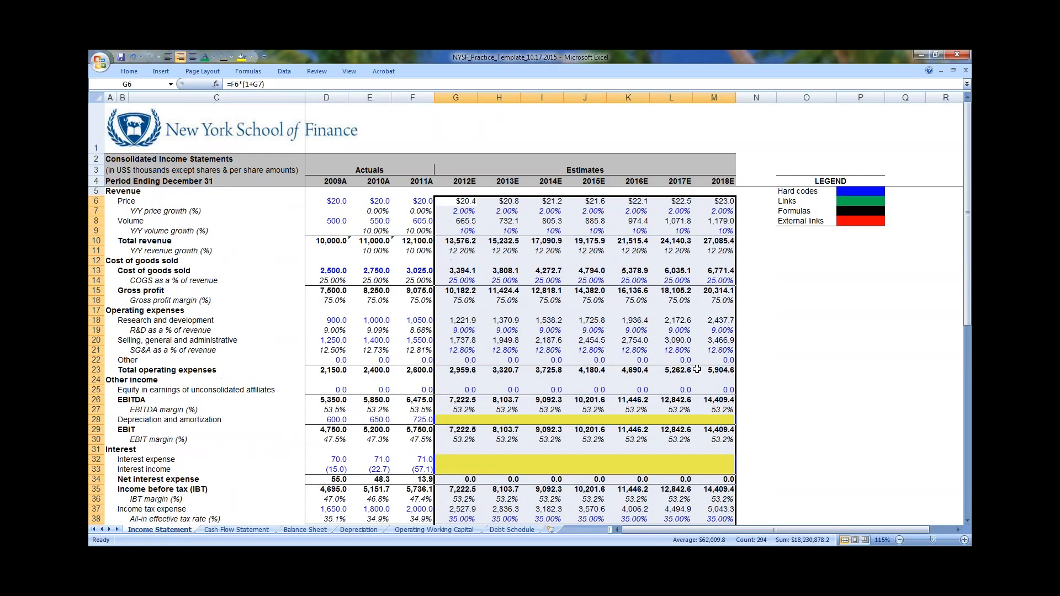
click(578, 319)
drag(413, 185, 419, 468)
key(Right)
key(Right)
key(Left)
key(Left)
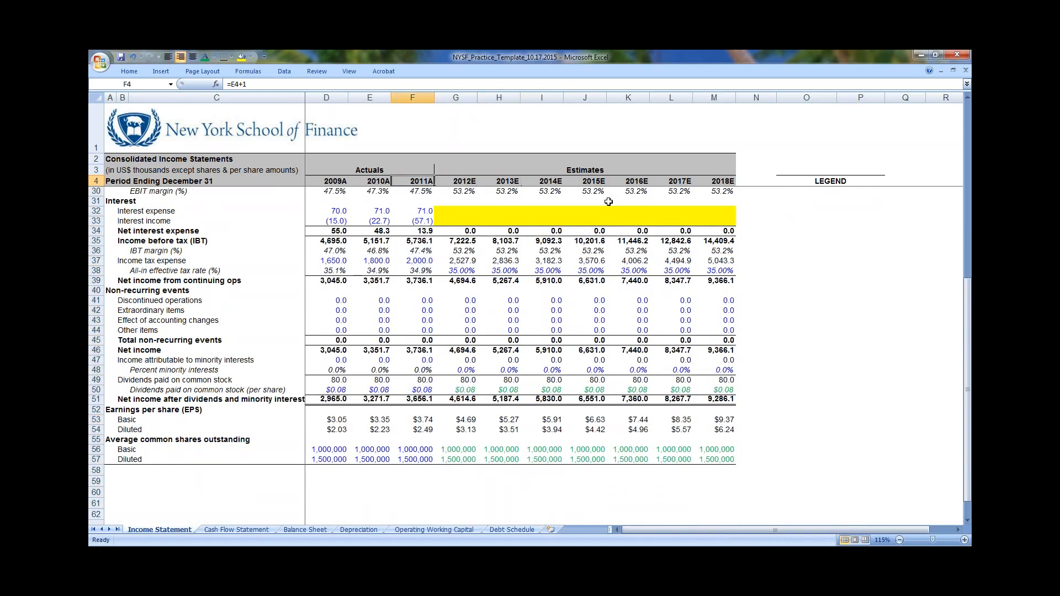
Add a right border down the 2011A column from F4 through F57 to separate the actuals from the estimates
key(shift+Down)
key(shift+Down)
key(shift+Down)
key(shift+Down)
key(shift+Down)
key(shift+Down)
key(shift+Down)
key(shift+Down)
key(shift+Down)
key(shift+Down)
key(shift+Down)
key(shift+Down)
key(shift+Down)
key(shift+Down)
key(shift+Down)
key(shift+Down)
key(shift+Down)
key(shift+Down)
key(shift+Down)
key(shift+Down)
key(shift+Down)
key(shift+Down)
key(shift+Down)
key(shift+Down)
key(shift+Down)
key(shift+Down)
key(shift+Down)
key(shift+Down)
key(shift+Down)
key(shift+Down)
key(shift+Down)
key(shift+Down)
key(shift+Down)
key(shift+Down)
key(shift+Down)
key(shift+Down)
key(shift+Down)
key(shift+Down)
key(shift+Down)
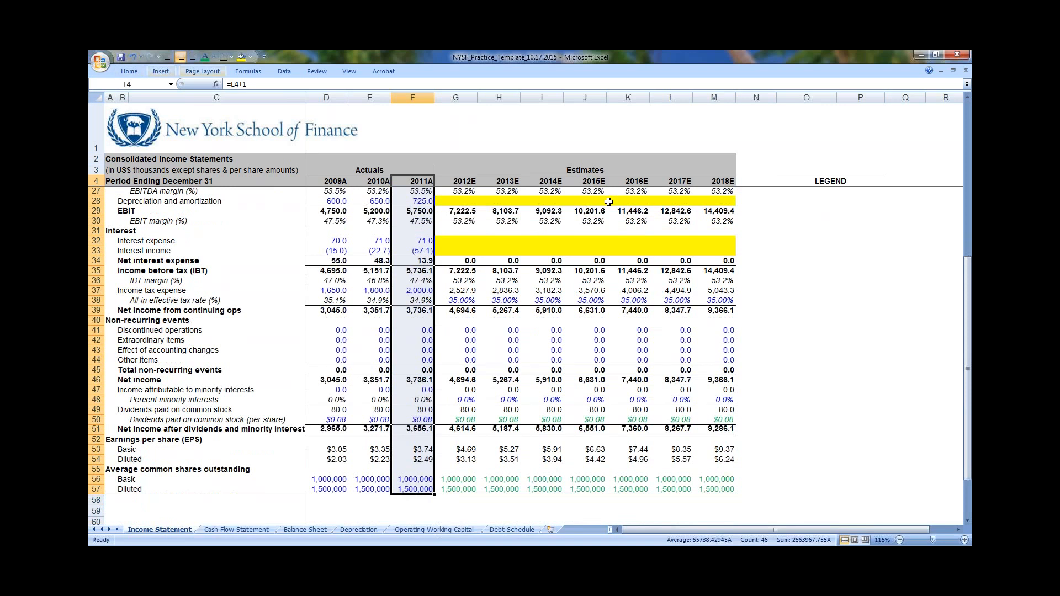
click(231, 56)
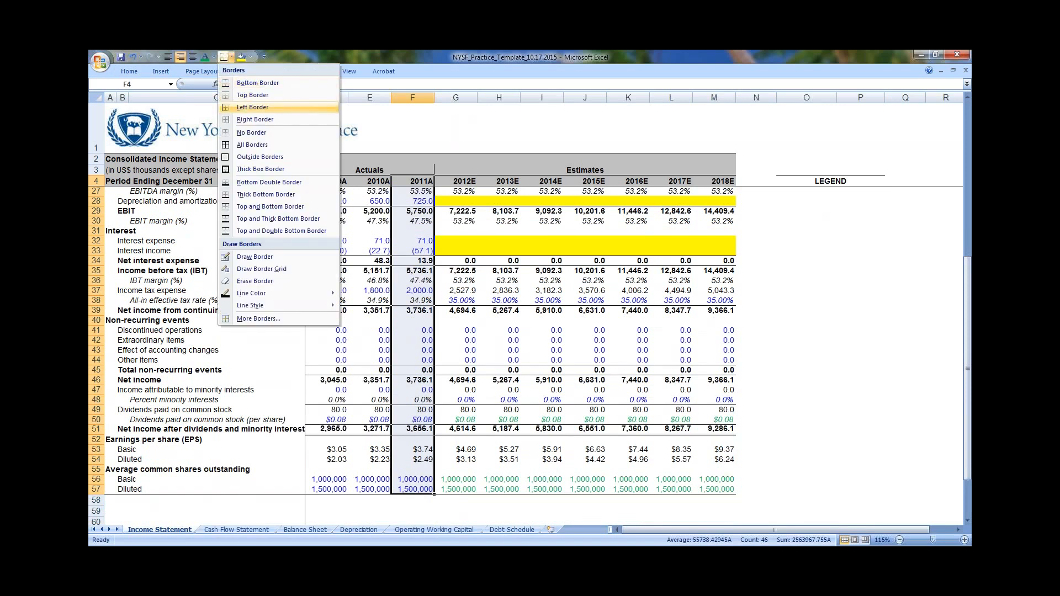
click(249, 120)
click(703, 338)
Review the blue 2012E to 2018E assumptions for price growth, COGS as a % of revenue and R&D as a % of revenue
scroll(702, 338, up, 7)
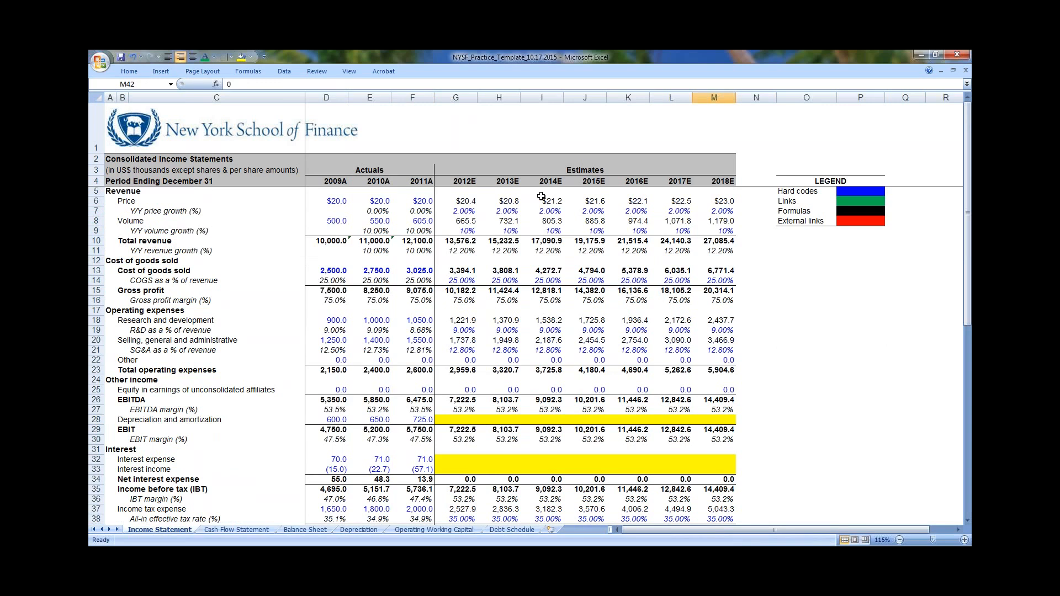
drag(463, 208, 621, 383)
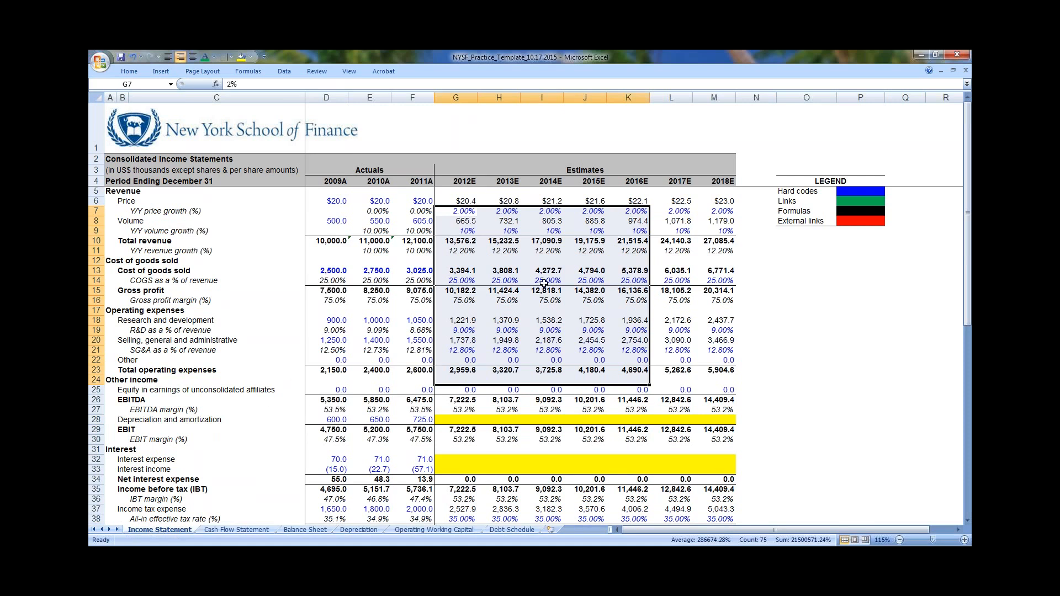
drag(464, 211, 716, 212)
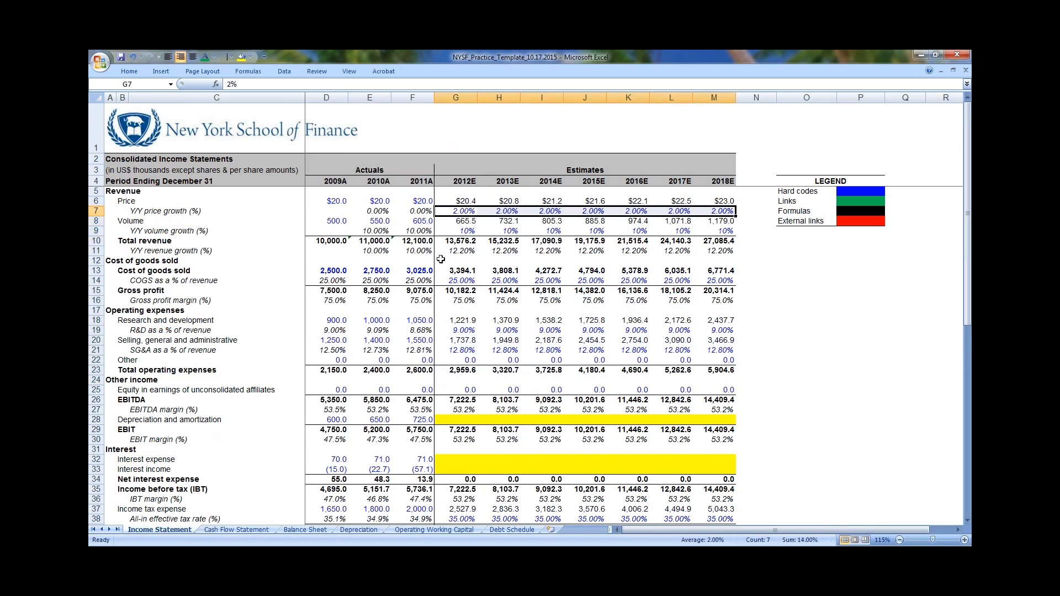
click(457, 282)
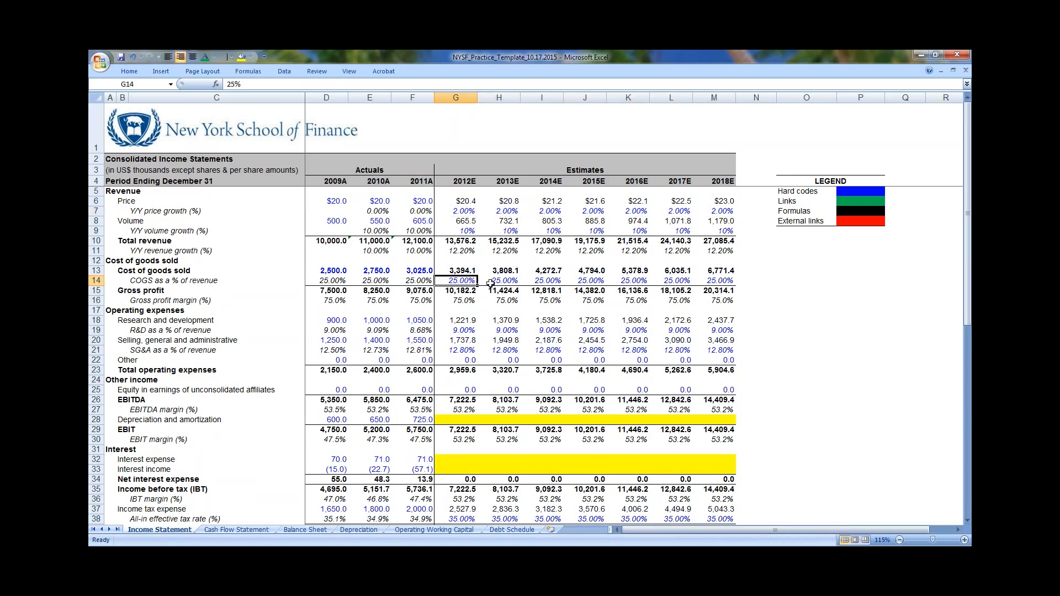
click(586, 323)
drag(455, 282, 731, 282)
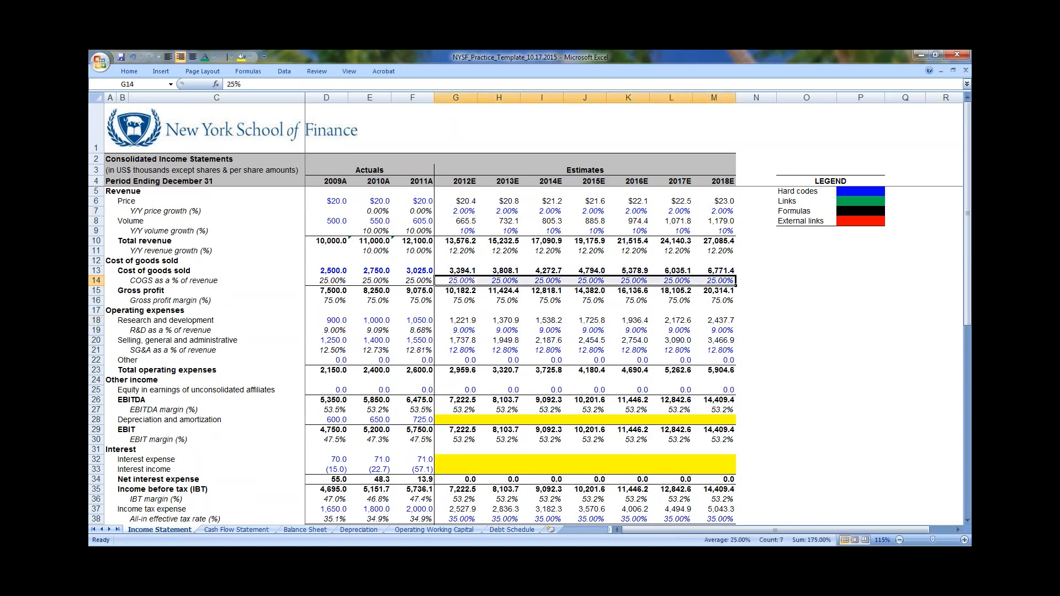
drag(456, 330, 646, 330)
scroll(646, 330, down, 2)
scroll(651, 320, down, 6)
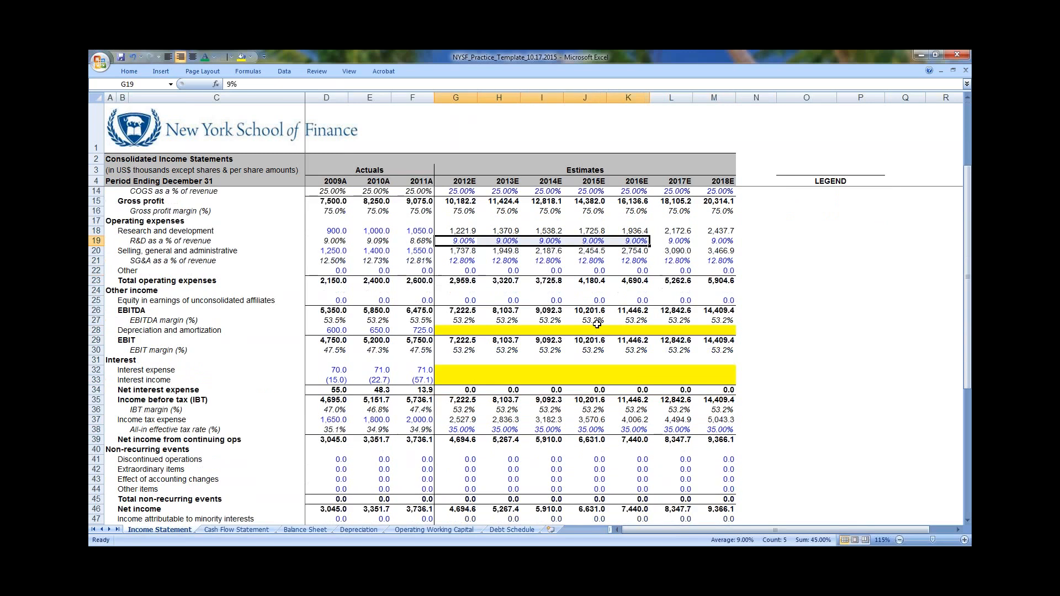
scroll(482, 348, up, 8)
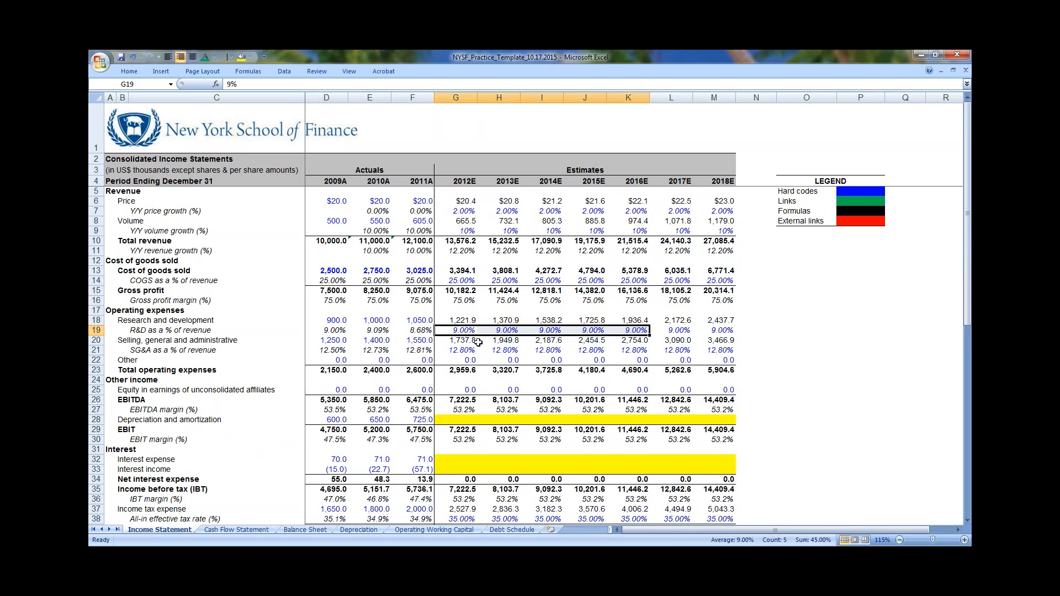
scroll(478, 342, down, 10)
scroll(478, 342, up, 8)
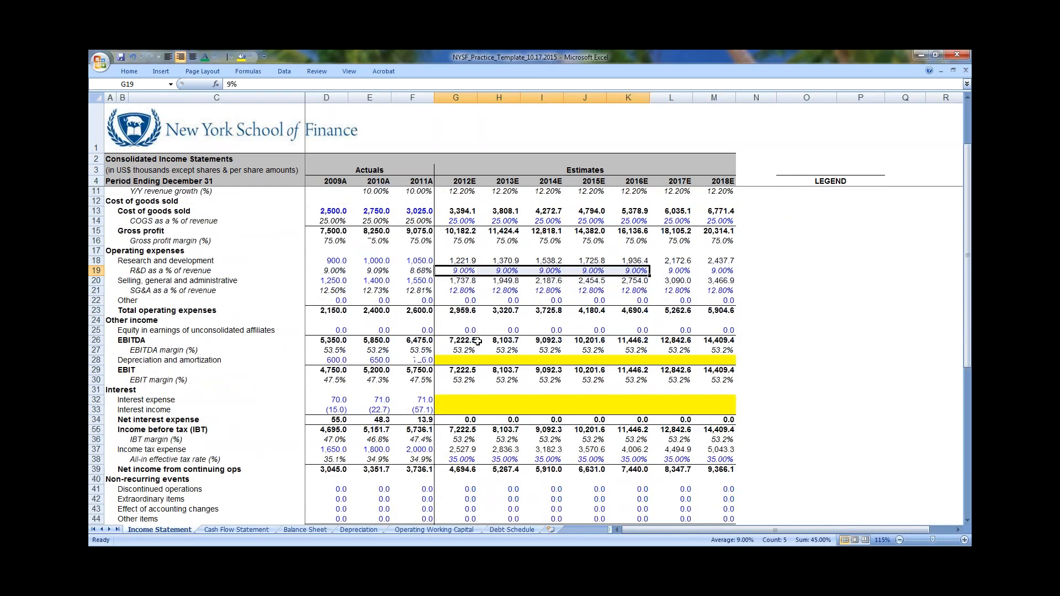
scroll(478, 341, up, 2)
scroll(478, 342, down, 3)
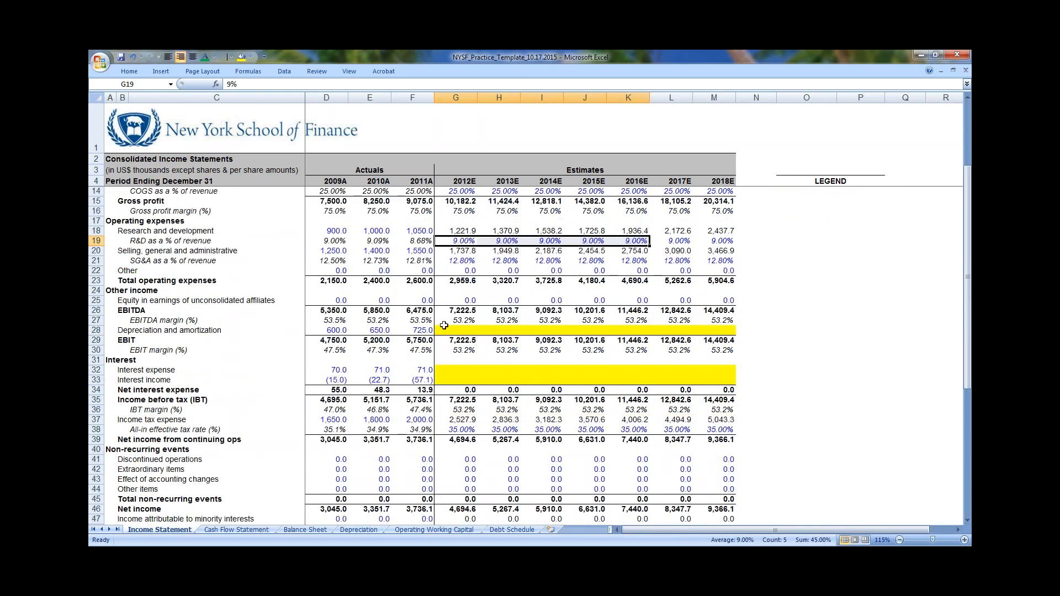
Examine the yellow depreciation and amortization cells G28:M28 and the interest rows below them
drag(444, 325, 624, 324)
click(485, 330)
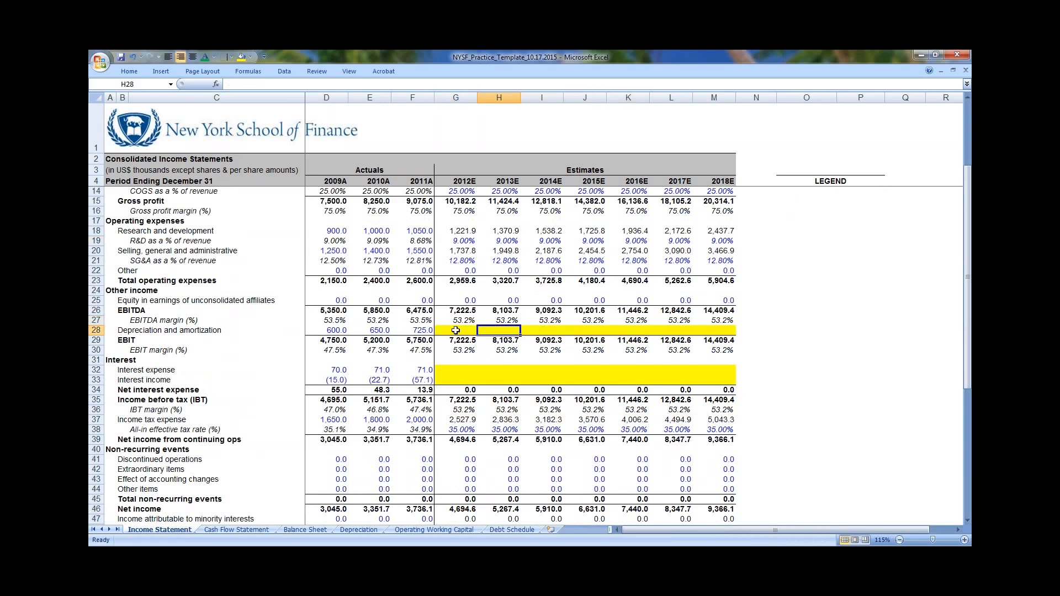
drag(453, 330, 723, 331)
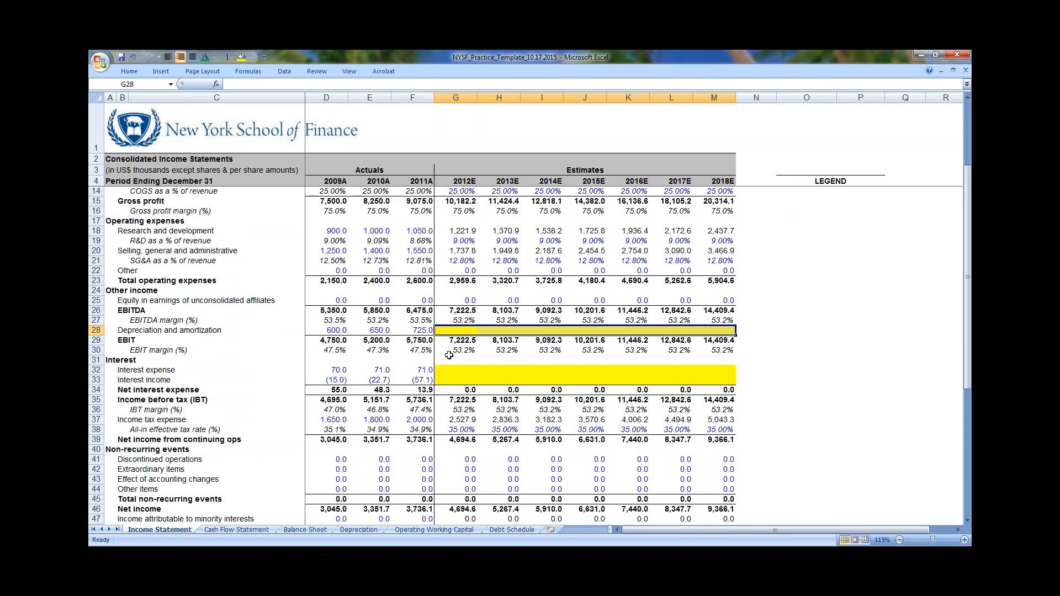
scroll(448, 354, down, 1)
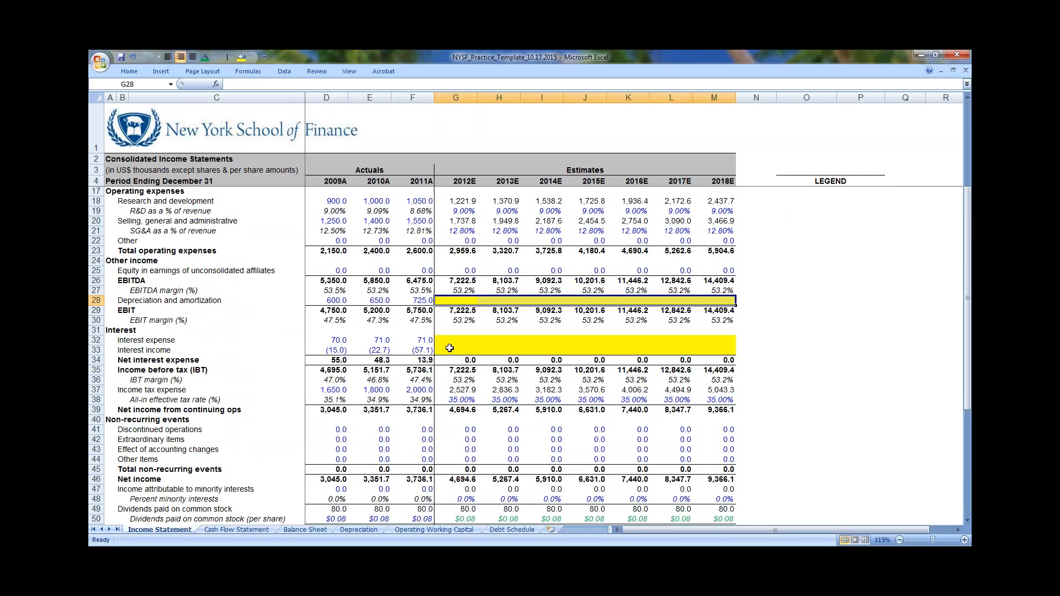
Set the first period year in D4 of the Income Statement to 2012
scroll(446, 349, up, 4)
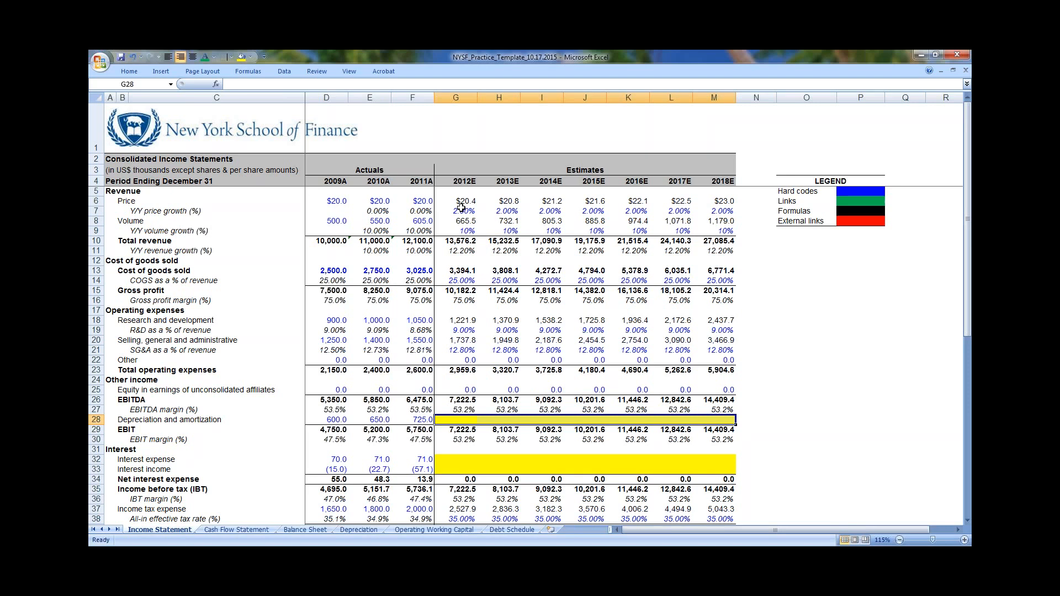
click(332, 181)
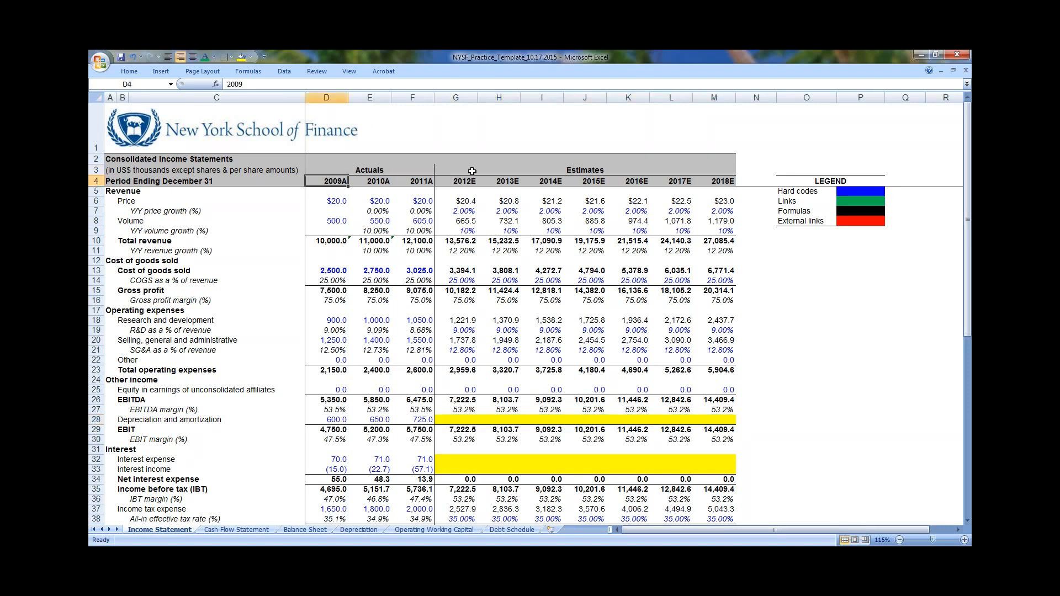
text(20)
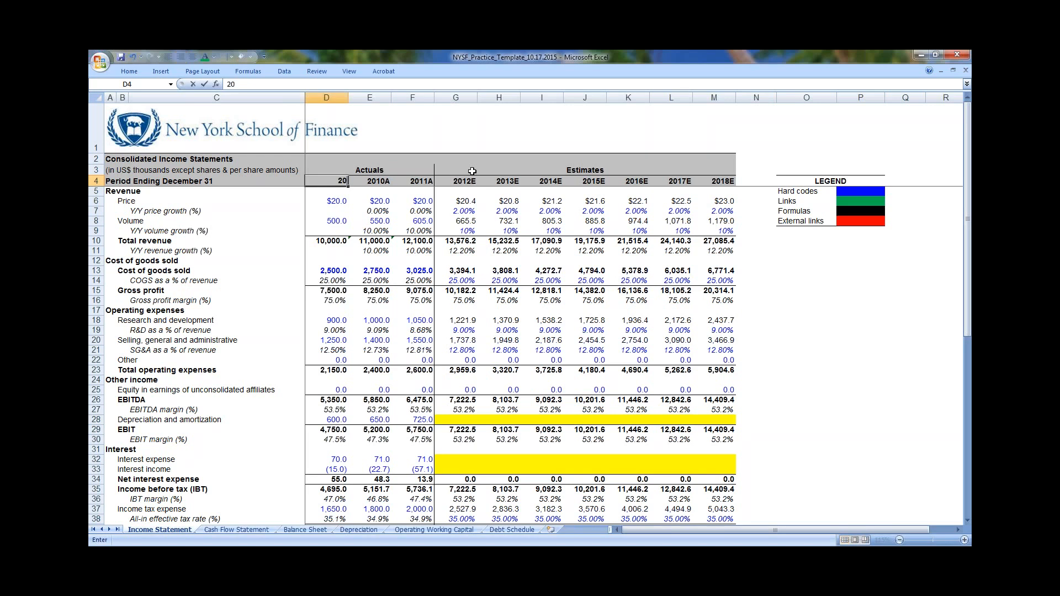
text(12)
key(Return)
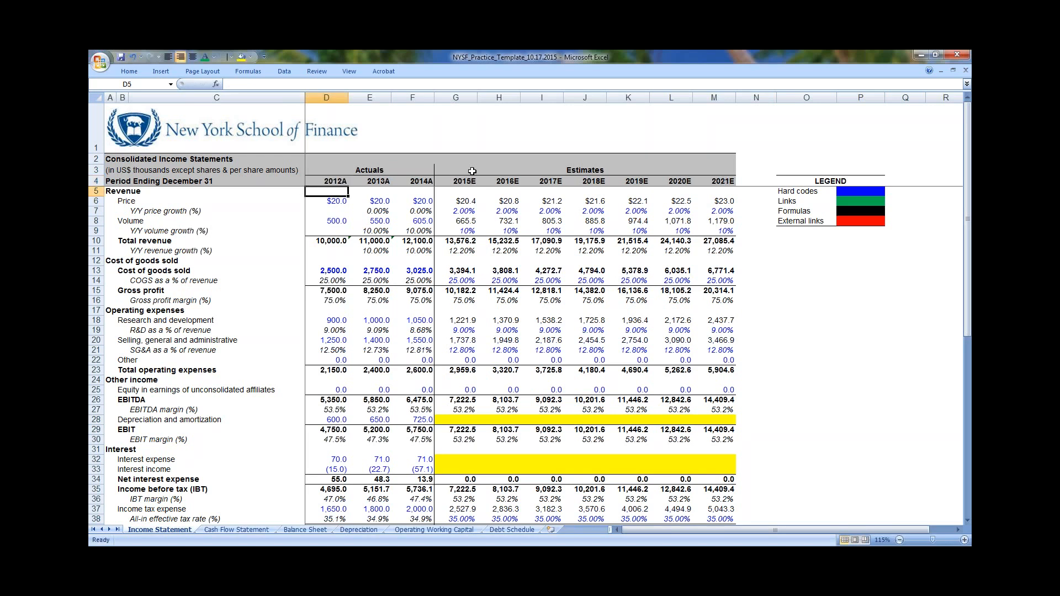
key(Up)
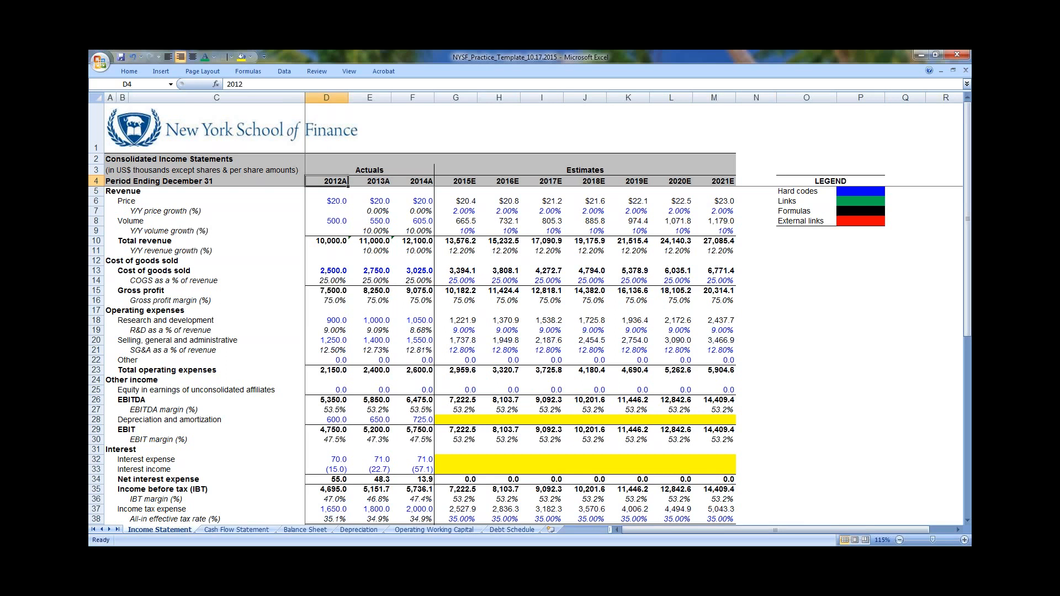
Review the COGS and R&D percentage assumptions and the 2015E to 2021E estimate columns
drag(456, 280, 694, 280)
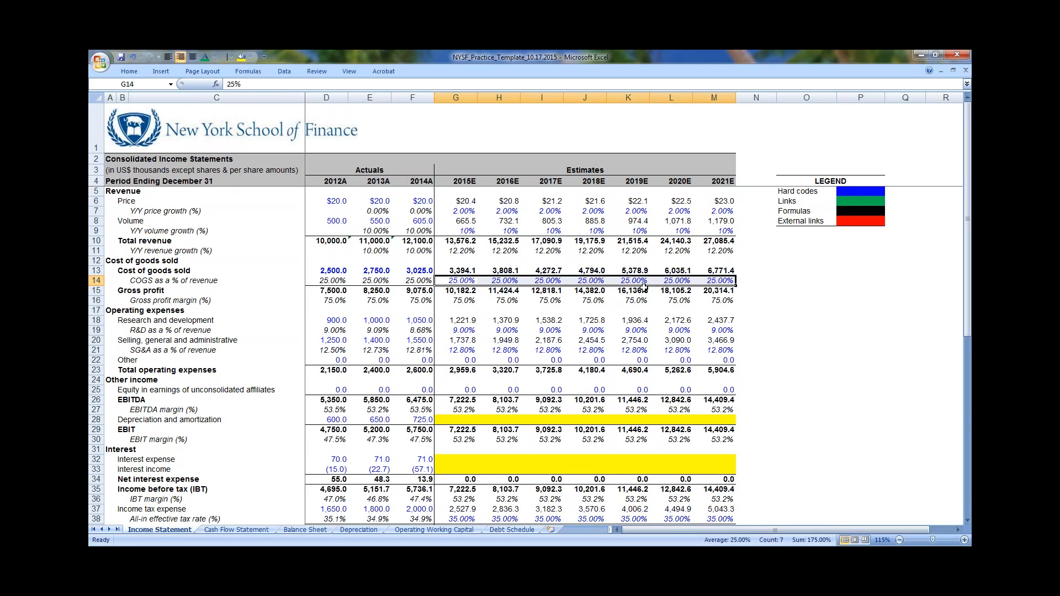
drag(456, 330, 713, 330)
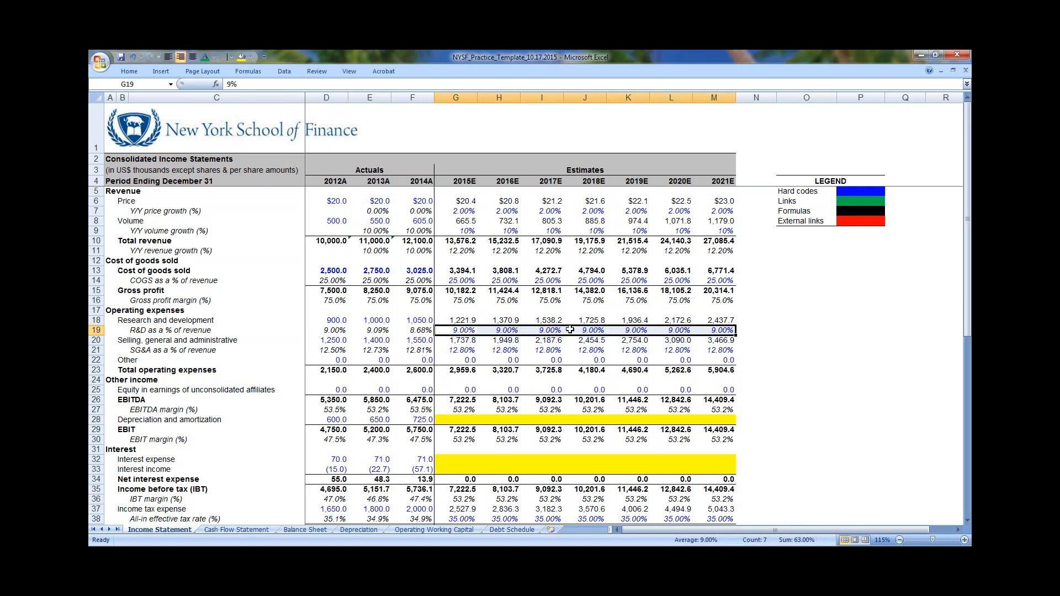
drag(470, 184, 709, 470)
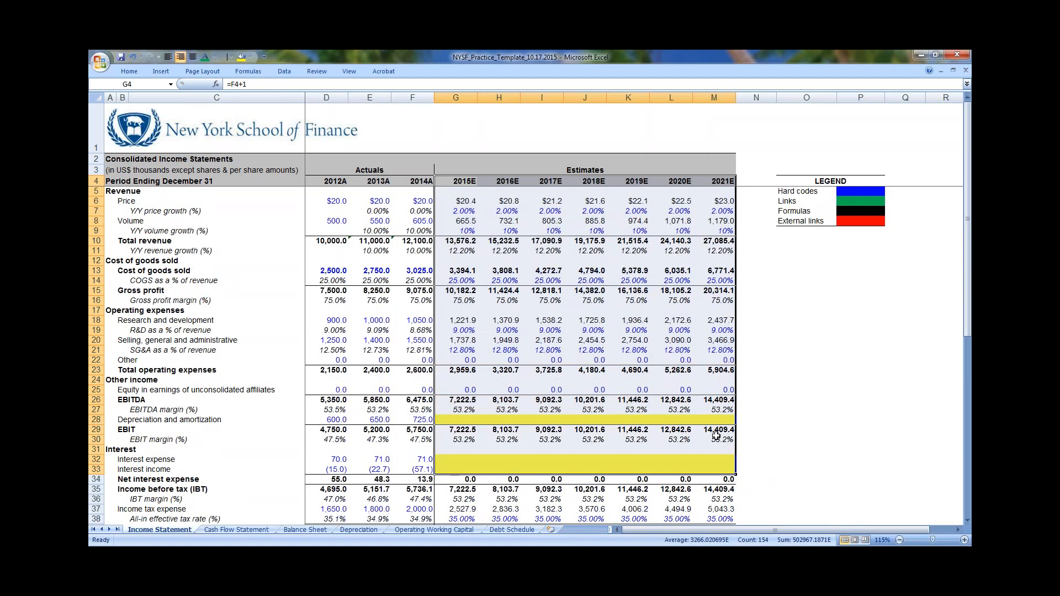
drag(473, 98, 715, 122)
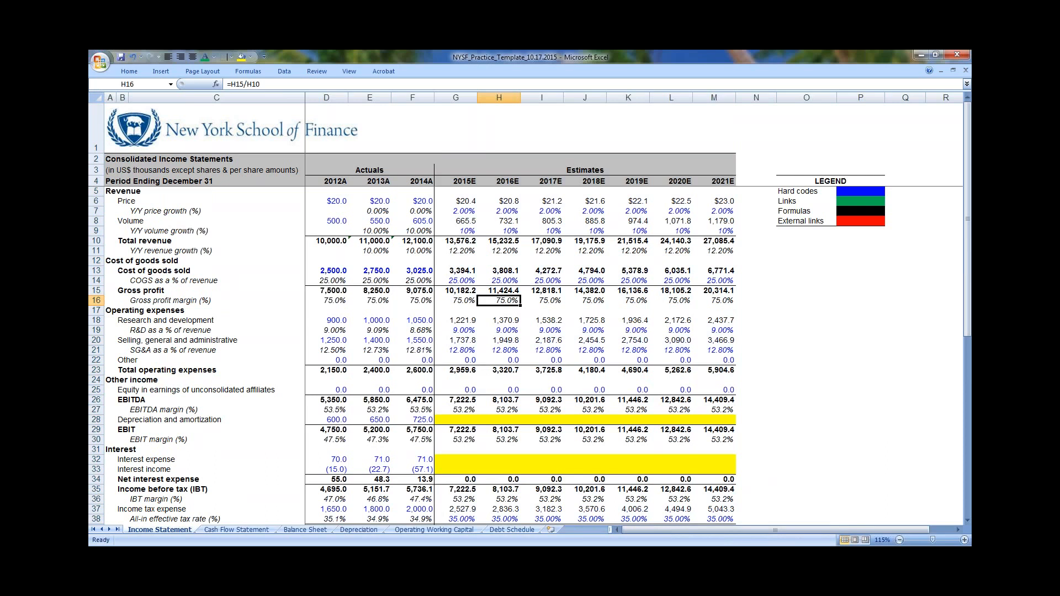
Check the projection formulas cell by cell from gross profit margin in the 2016E column to EBITDA margin in the 2015E column
key(Down)
key(Down)
key(Down)
key(Down)
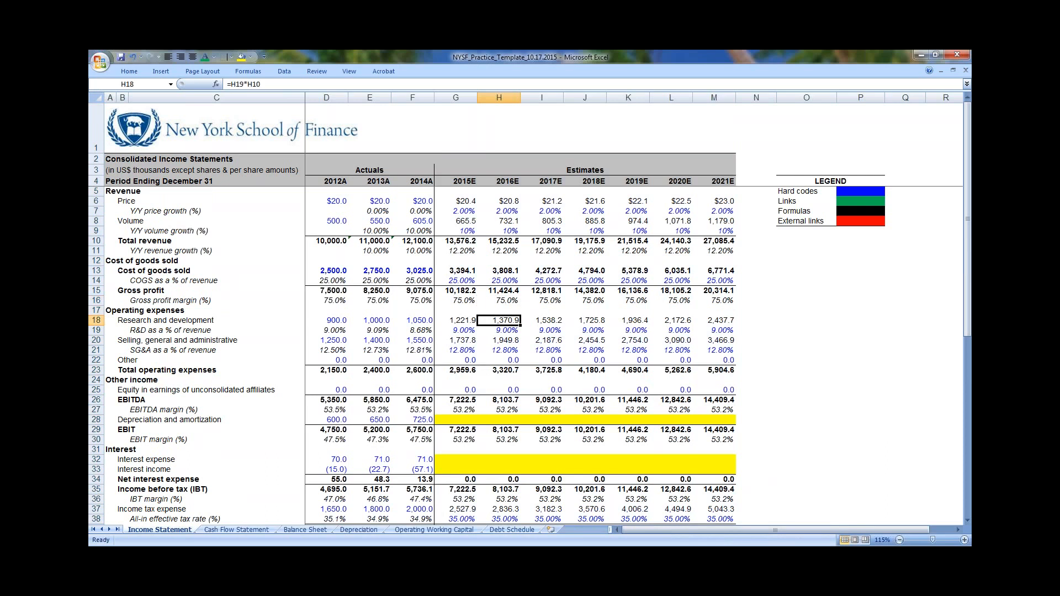
key(Left)
key(Down)
key(Down)
key(Down)
key(Down)
key(Down)
key(Down)
key(Down)
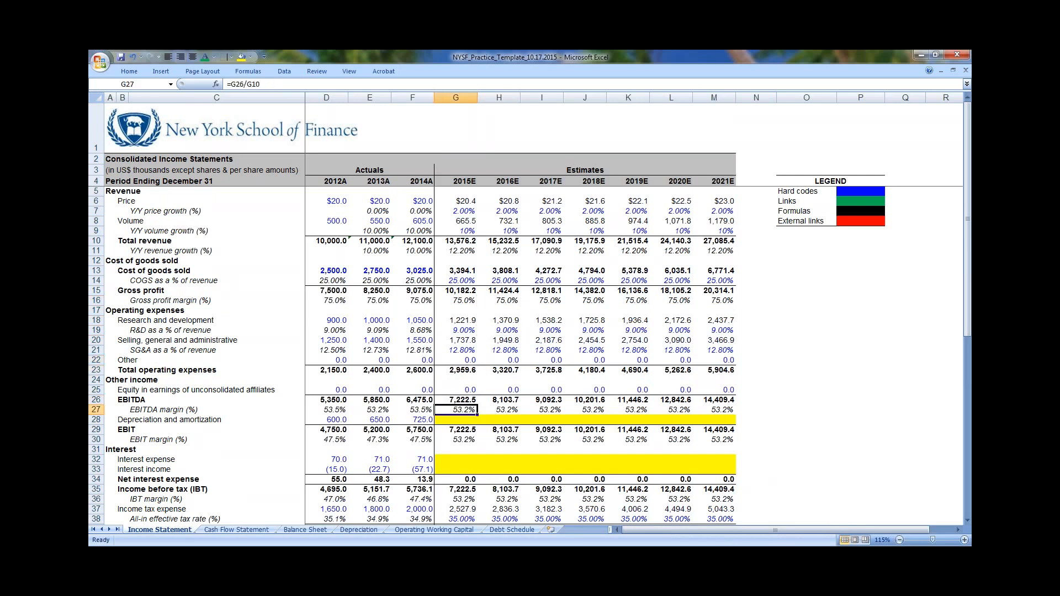
Open the Depreciation sheet and turn off its gridlines
key(ctrl+Page_Down)
key(ctrl+Page_Down)
key(ctrl+Page_Down)
key(alt+w)
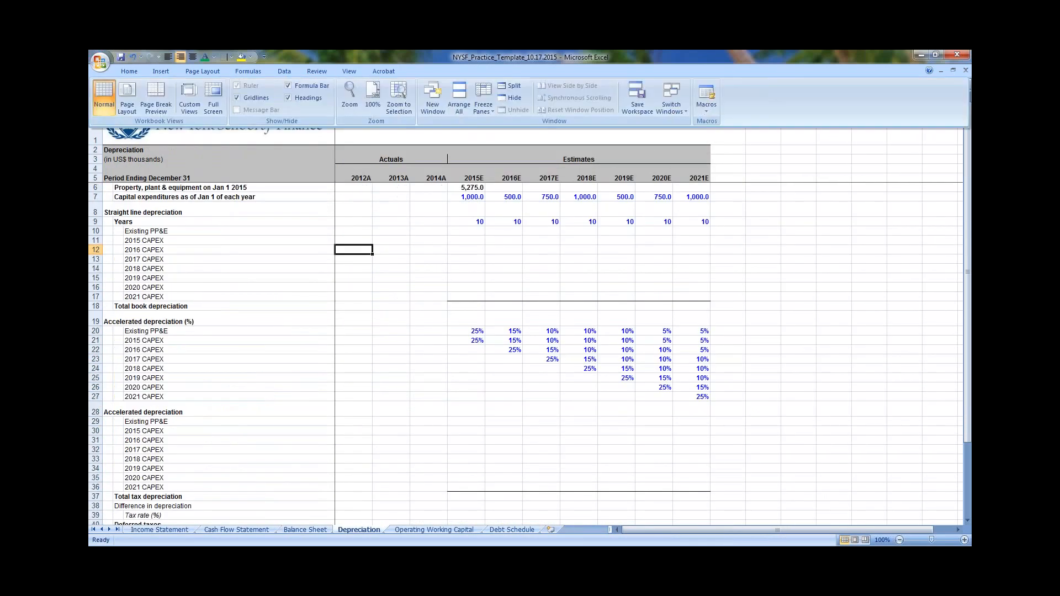
key(g)
Examine the Depreciation sheet's header and the 2015E capital expenditure input in G7
key(ctrl+Up)
key(ctrl+Up)
key(ctrl+Up)
key(Down)
key(Down)
key(Down)
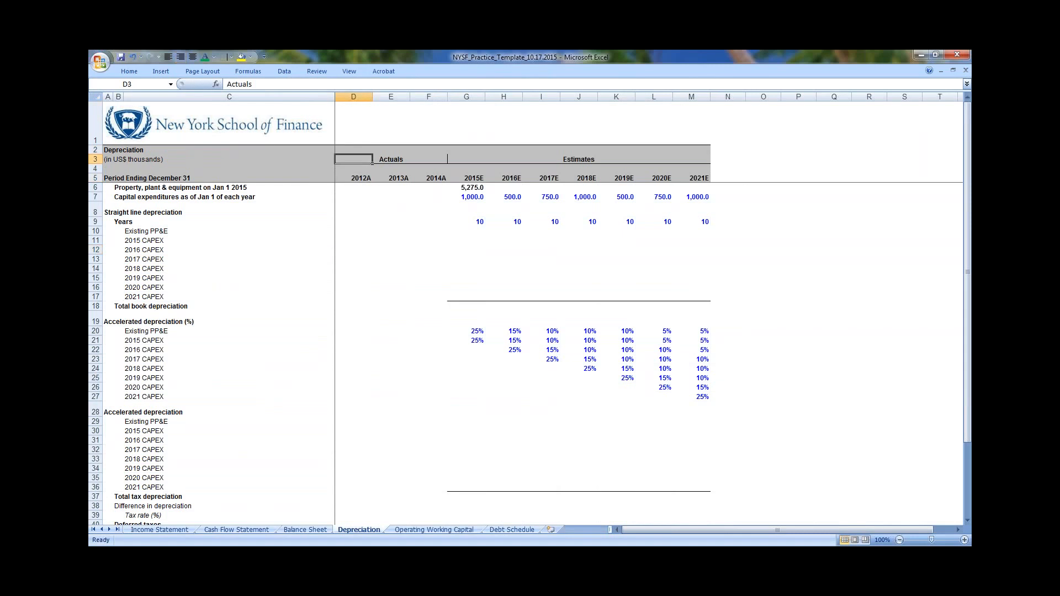
key(Right)
key(Right)
key(Right)
key(Down)
key(Down)
key(Down)
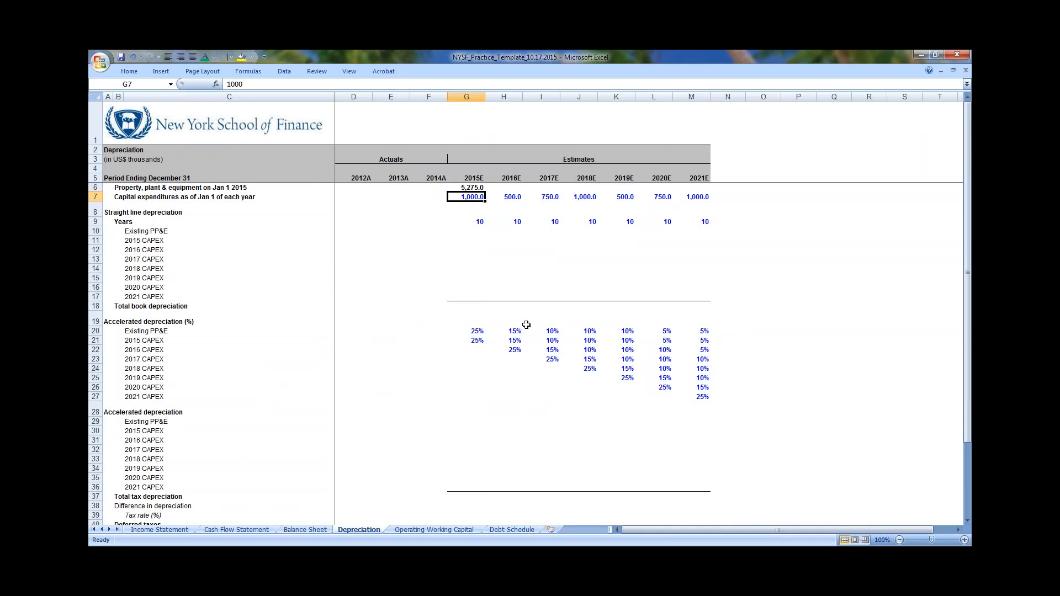
Examine the straight line depreciation section and the accelerated depreciation percentages for existing PP&E and 2015 to 2021 CAPEX
drag(128, 208, 698, 298)
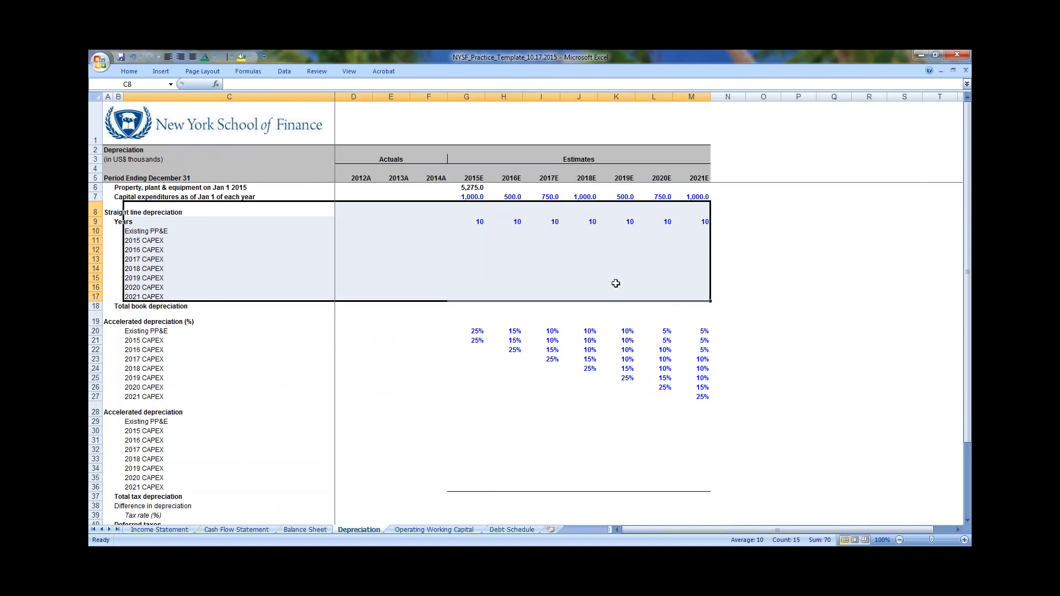
scroll(483, 372, down, 1)
drag(457, 302, 684, 457)
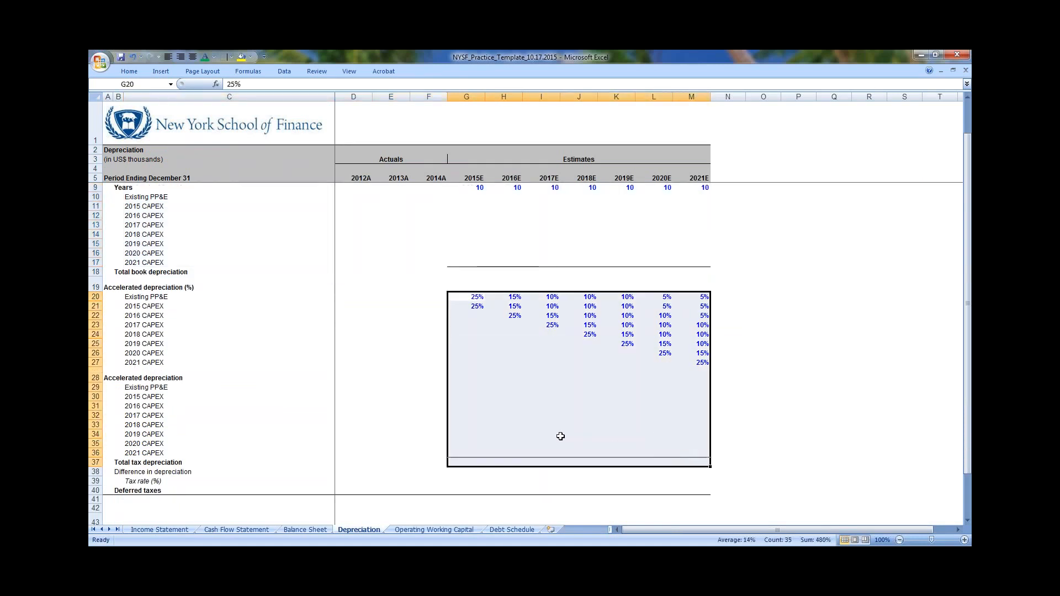
scroll(538, 427, up, 1)
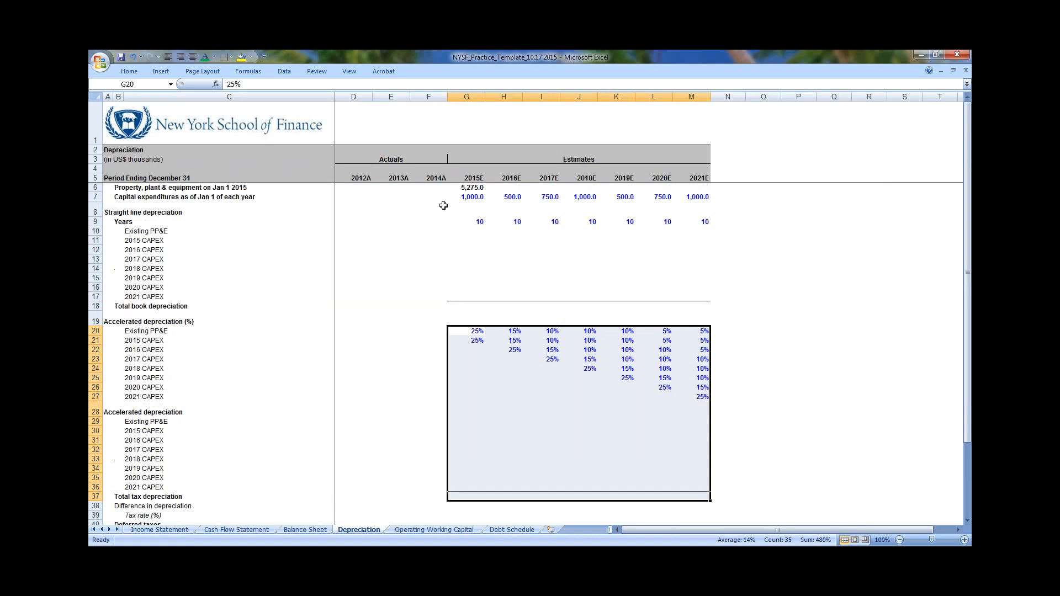
drag(444, 206, 691, 306)
scroll(504, 366, down, 1)
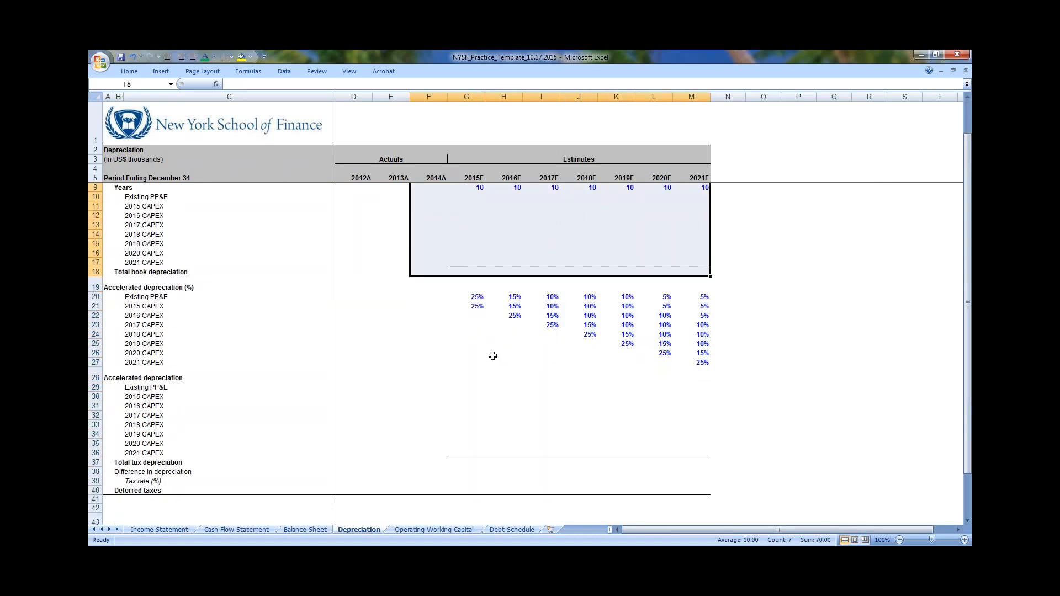
scroll(484, 359, up, 1)
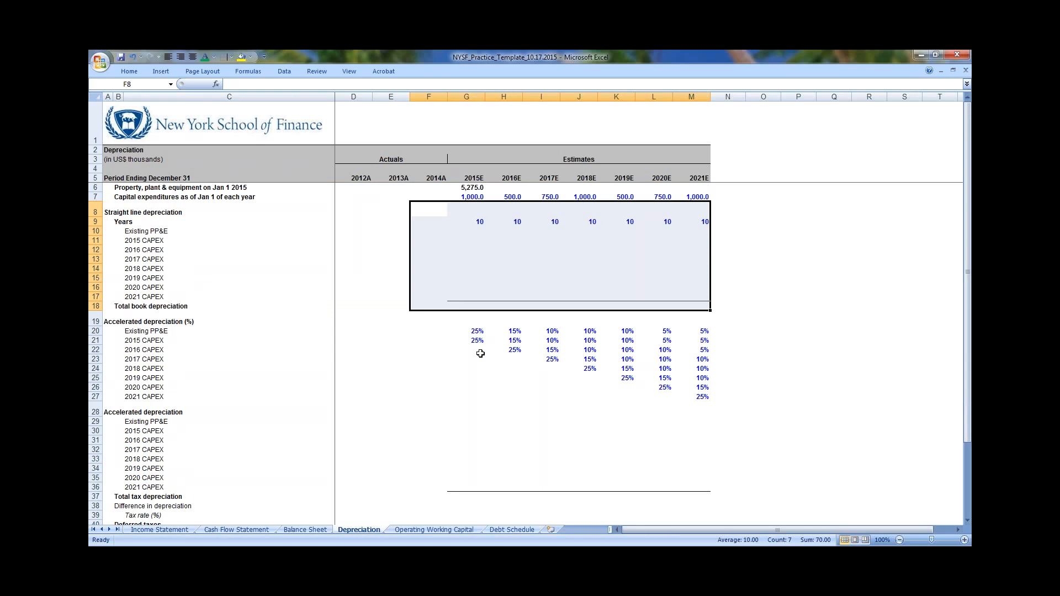
drag(464, 332, 688, 420)
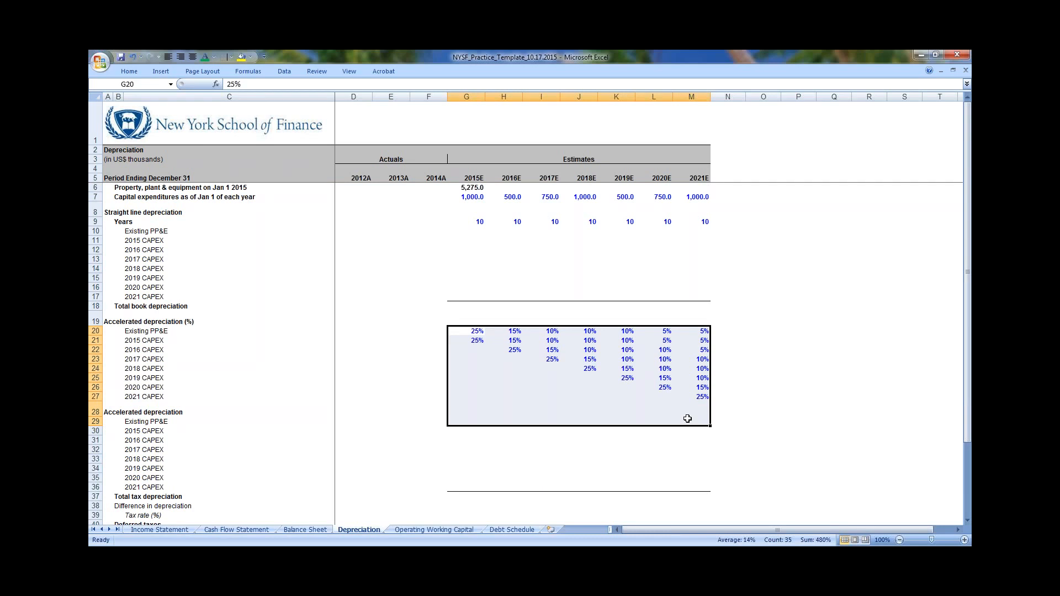
click(501, 381)
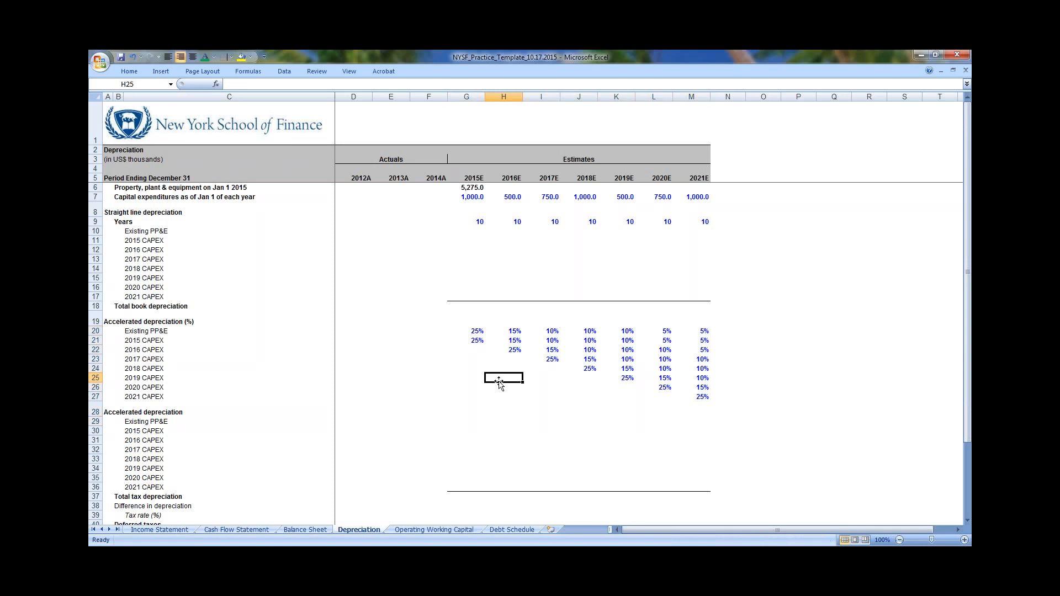
Examine the label and the 2015E value in the opening property, plant and equipment row of the Depreciation sheet
click(460, 303)
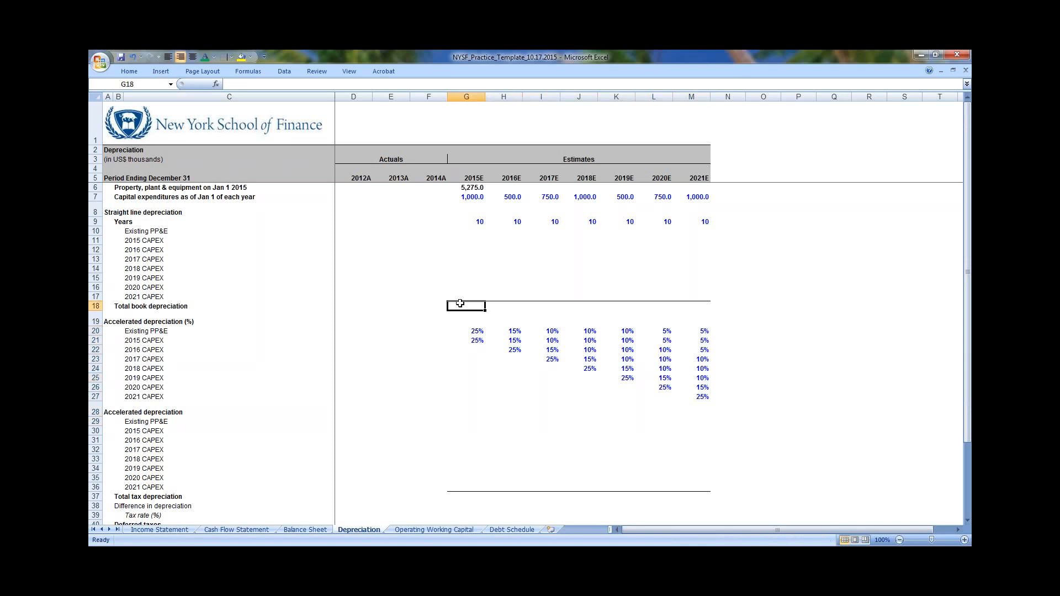
click(498, 189)
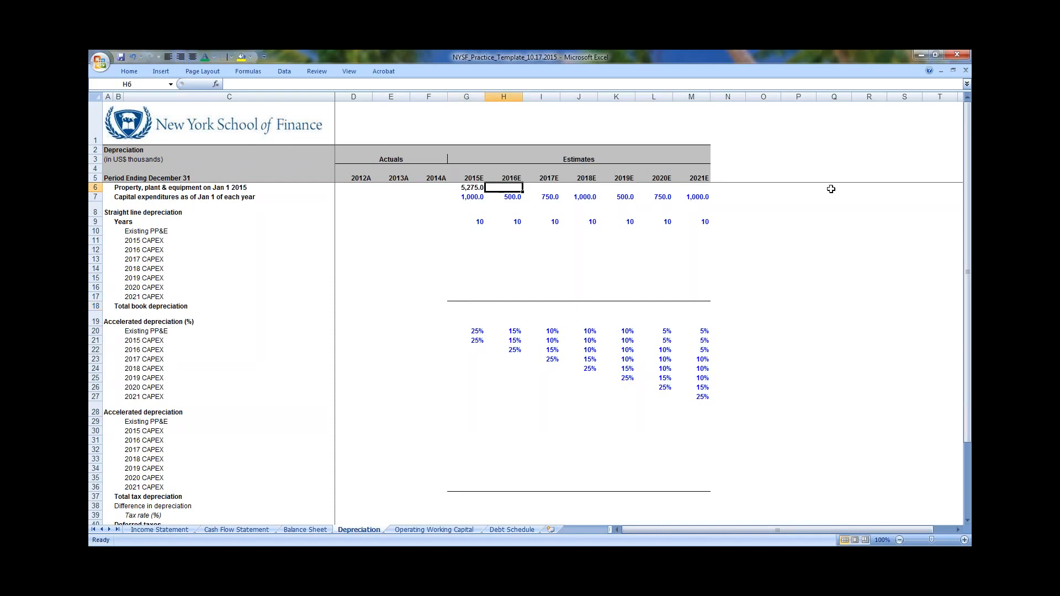
key(ctrl+Left)
key(ctrl+Left)
key(ctrl+Right)
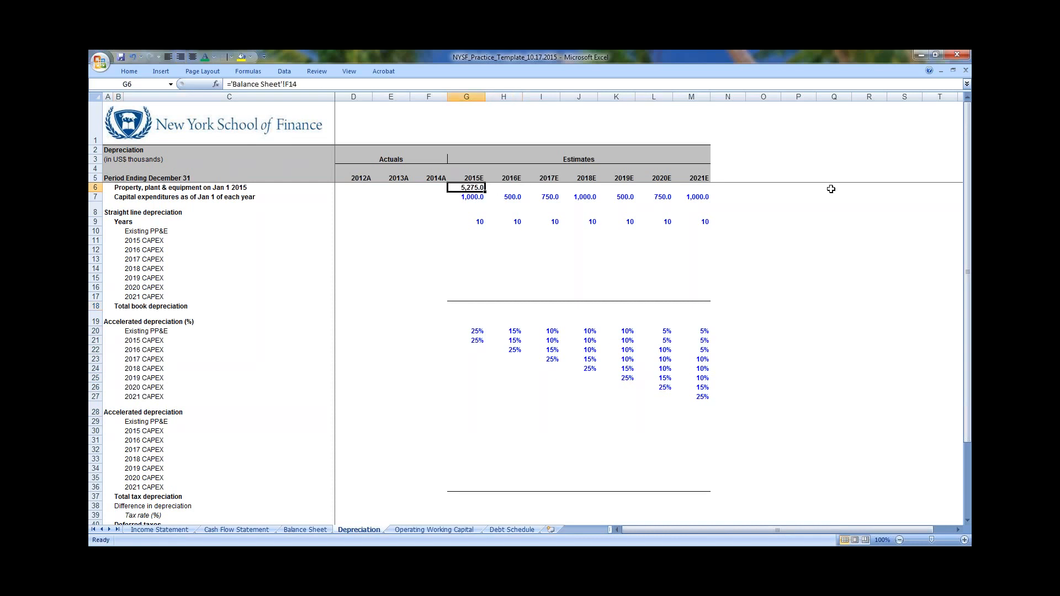
key(ctrl+Left)
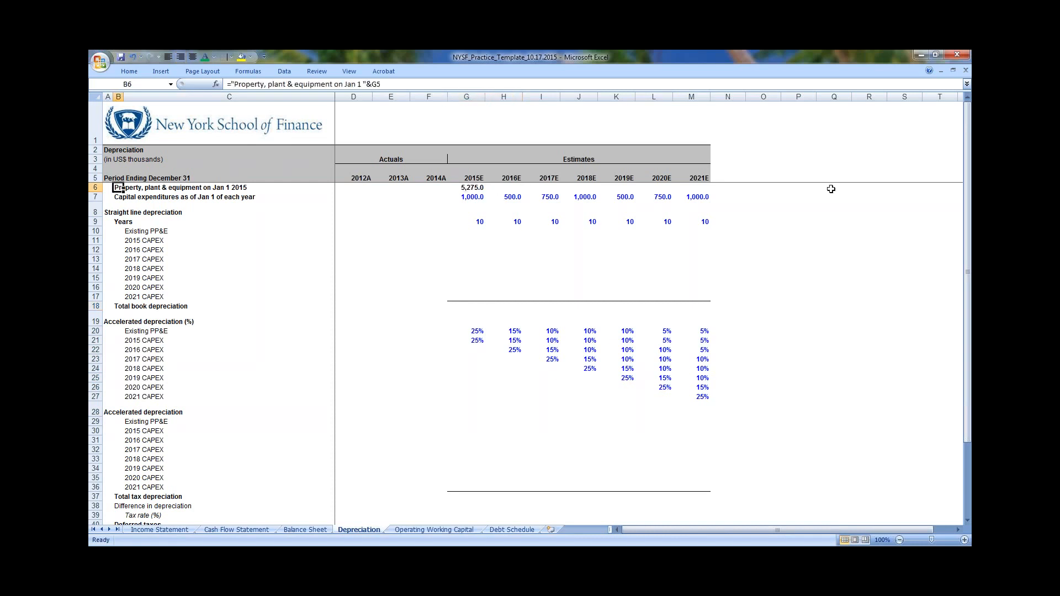
key(shift+space)
key(ctrl+c)
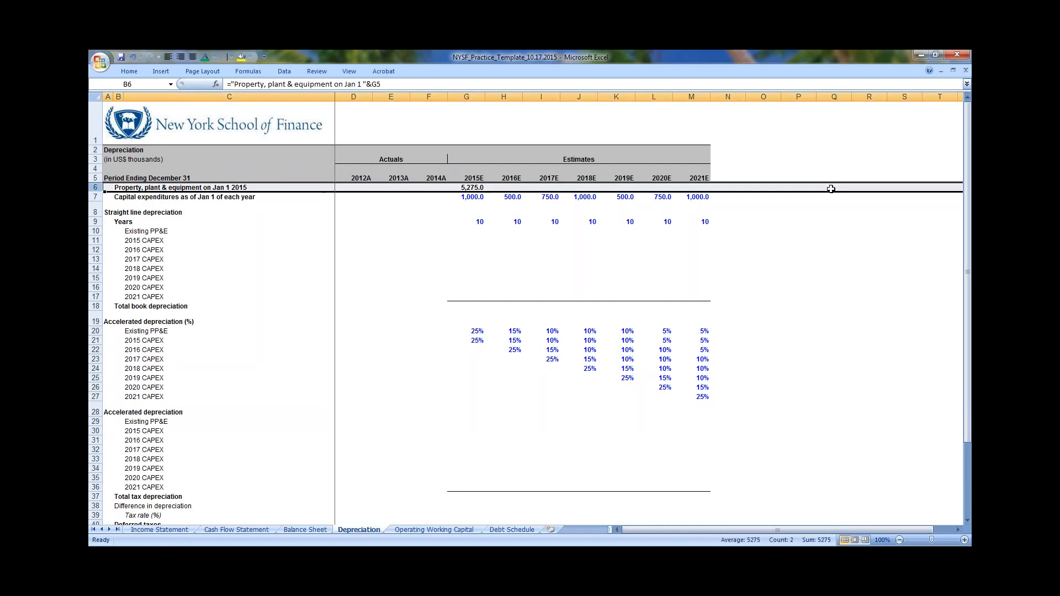
key(Escape)
Color the 2015E property, plant and equipment value in G6 red to mark its link to another sheet
key(ctrl+Right)
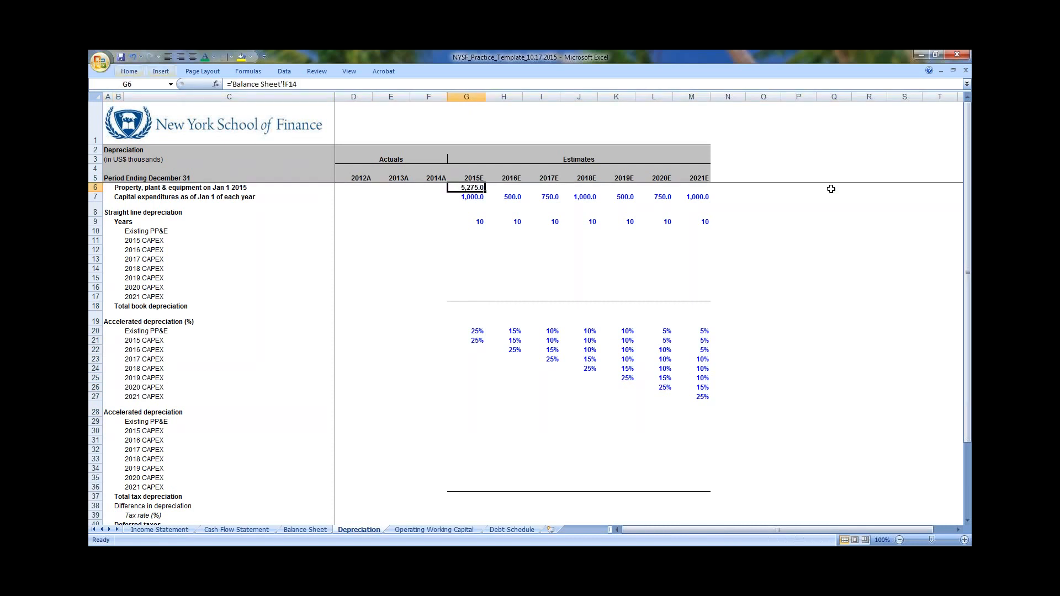
key(alt+7)
key(Up)
key(Up)
key(Up)
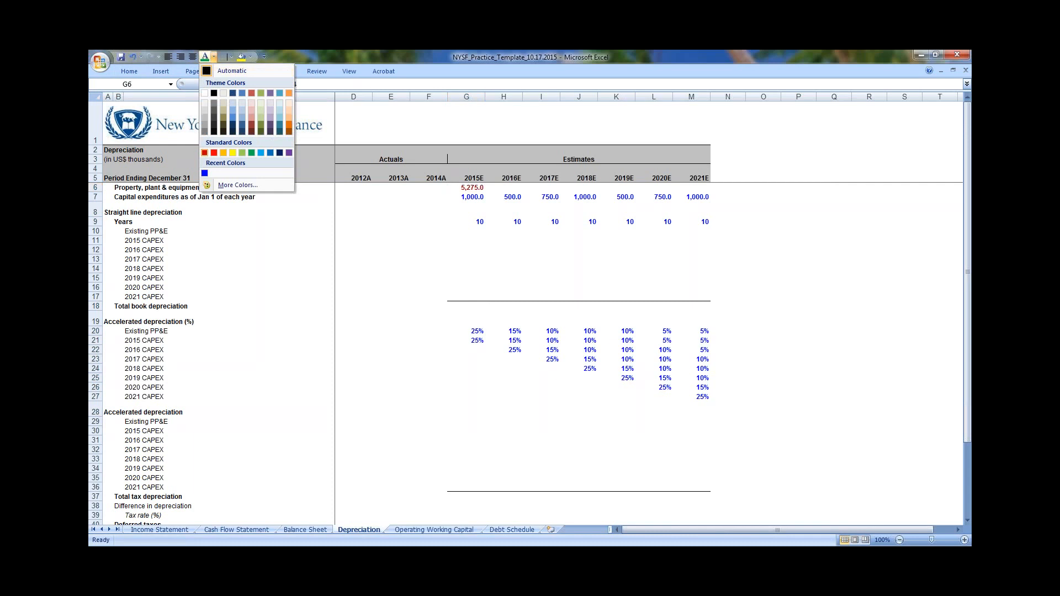
key(Right)
key(Return)
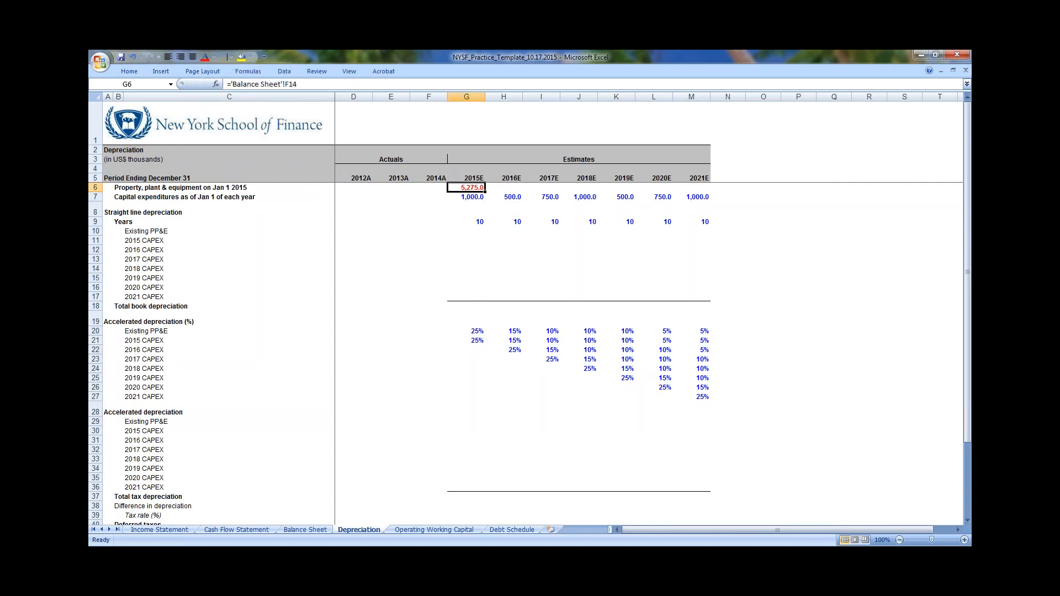
Trace the link in G6 to the 2014A net PP&E on the Balance Sheet, then return and inspect its formula
key(ctrl+bracketleft)
scroll(705, 358, up, 3)
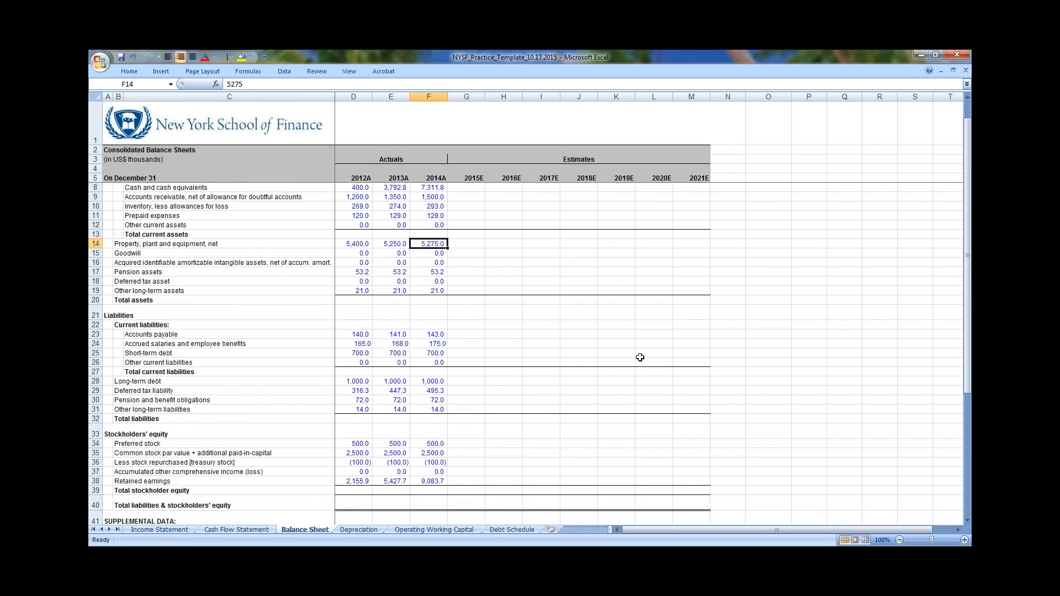
ctrl+scroll(488, 301, up, 2)
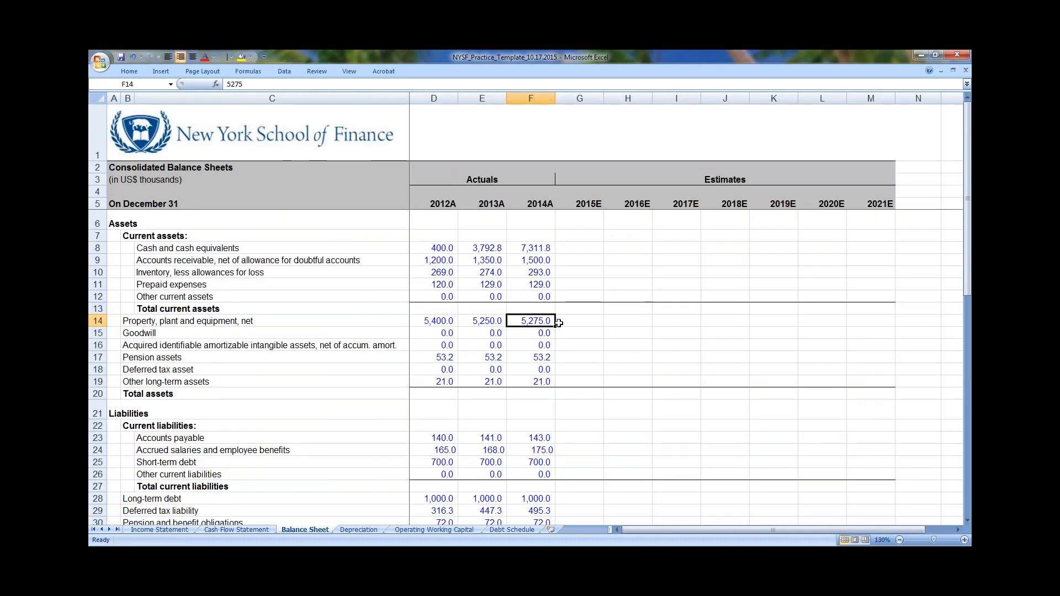
click(439, 205)
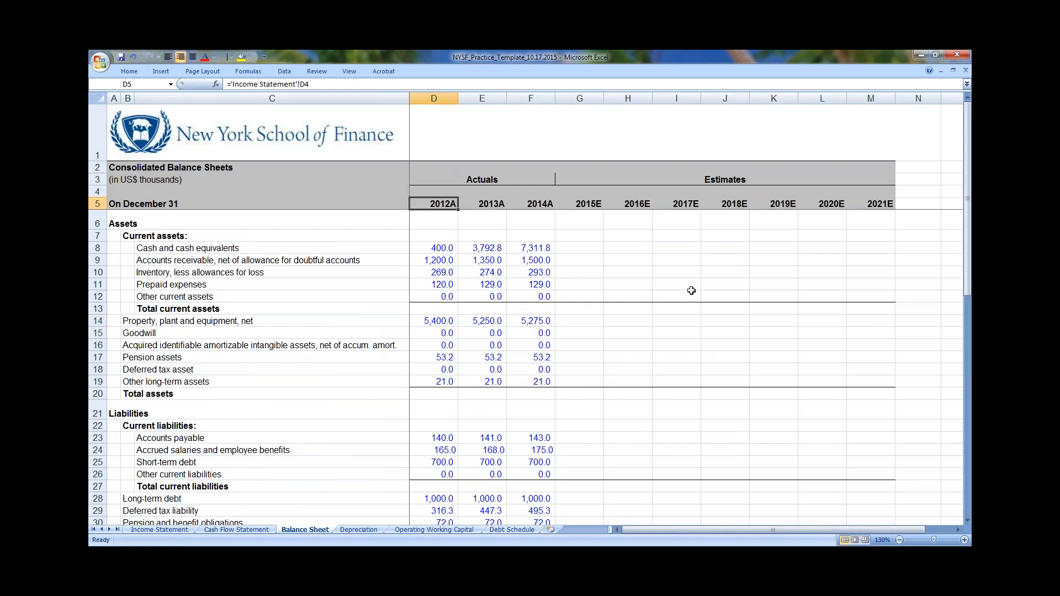
key(F5)
key(Return)
key(F2)
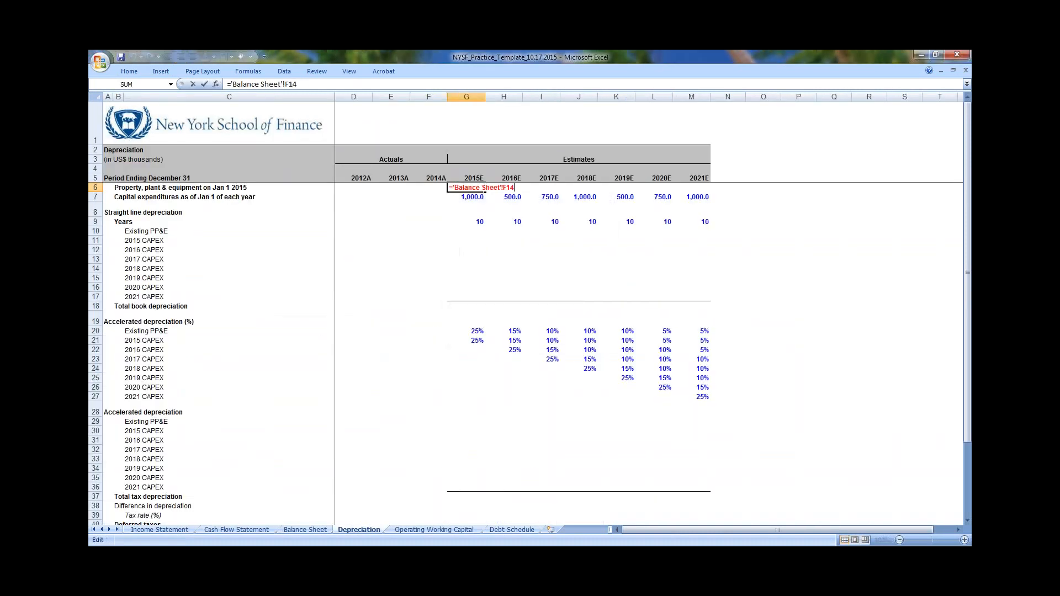
key(Return)
Review the 2015E to 2021E capital expenditures, the 2015E useful life and the 2015E column header
key(ctrl+shift+Right)
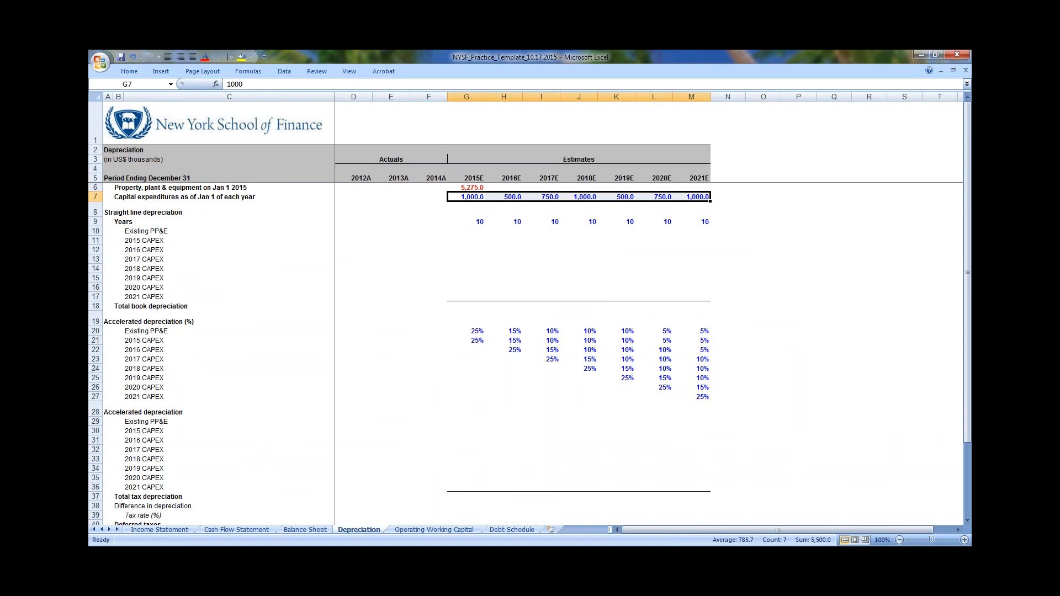
key(Down)
key(Down)
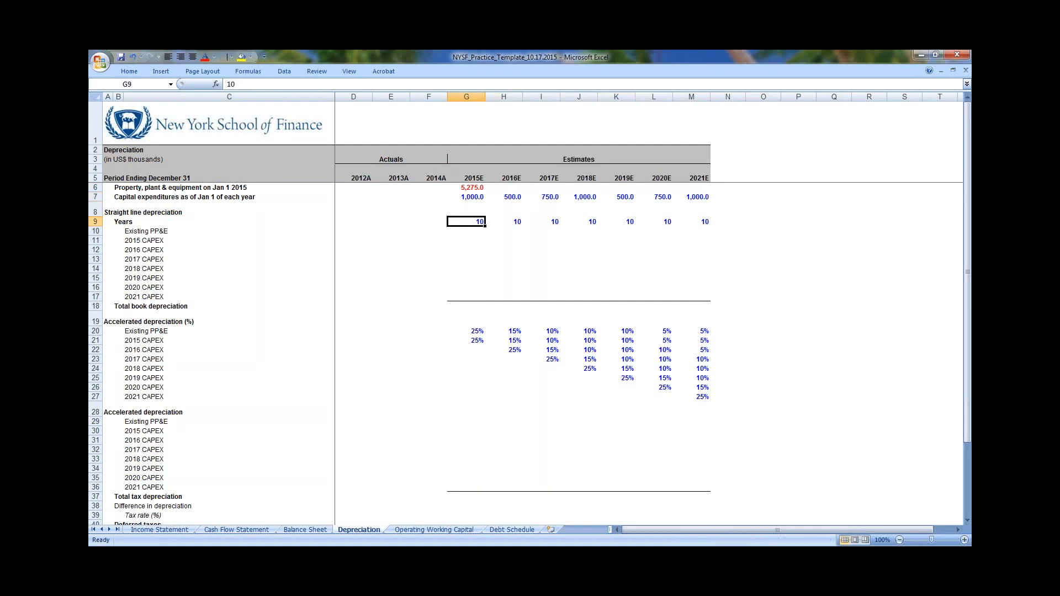
key(ctrl+Left)
key(ctrl+Right)
key(ctrl+Up)
key(ctrl+Up)
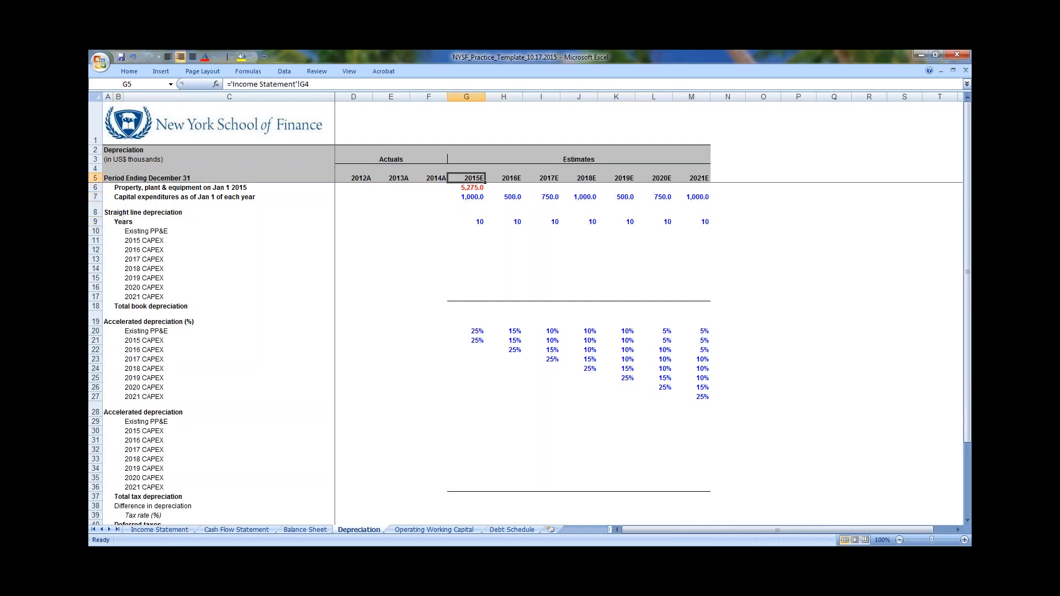
key(ctrl+Down)
key(ctrl+Down)
key(Down)
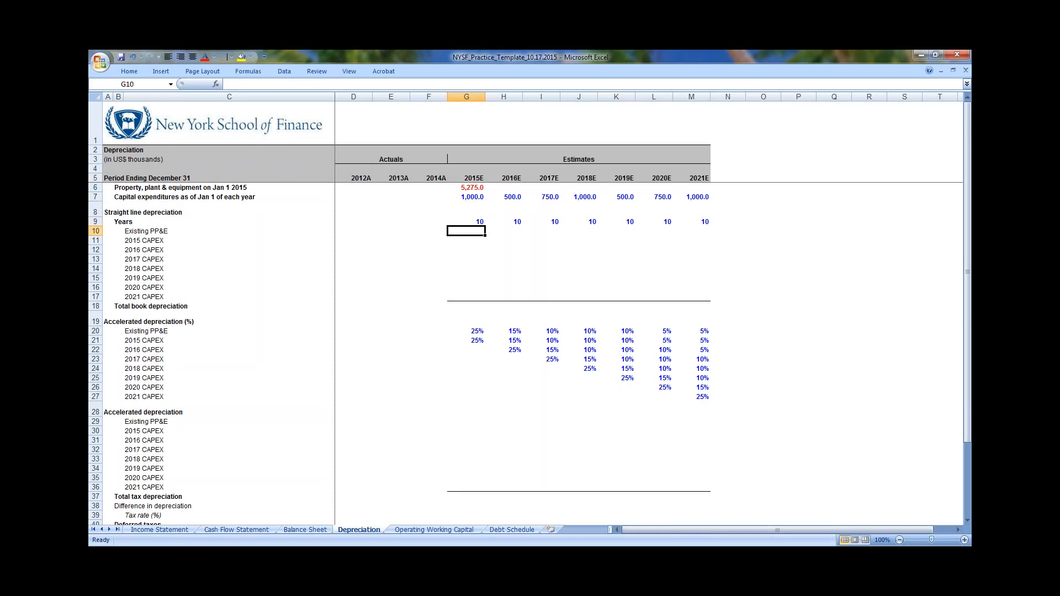
Examine the straight line useful life inputs in the Years row from 2015E to 2021E
key(Up)
key(ctrl+shift+Right)
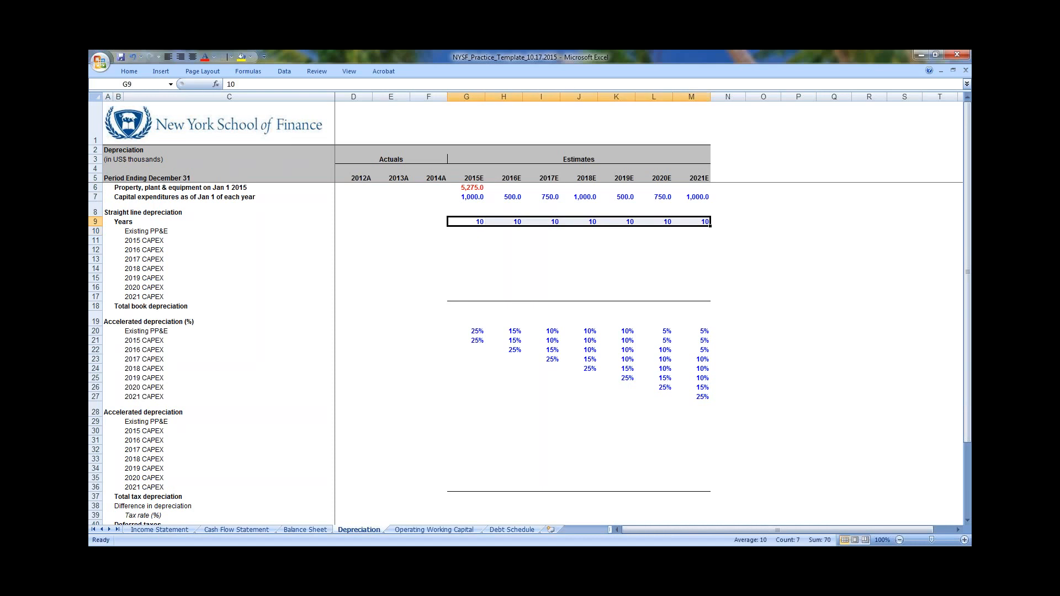
key(ctrl+shift+Left)
key(ctrl+shift+Right)
key(Left)
key(Right)
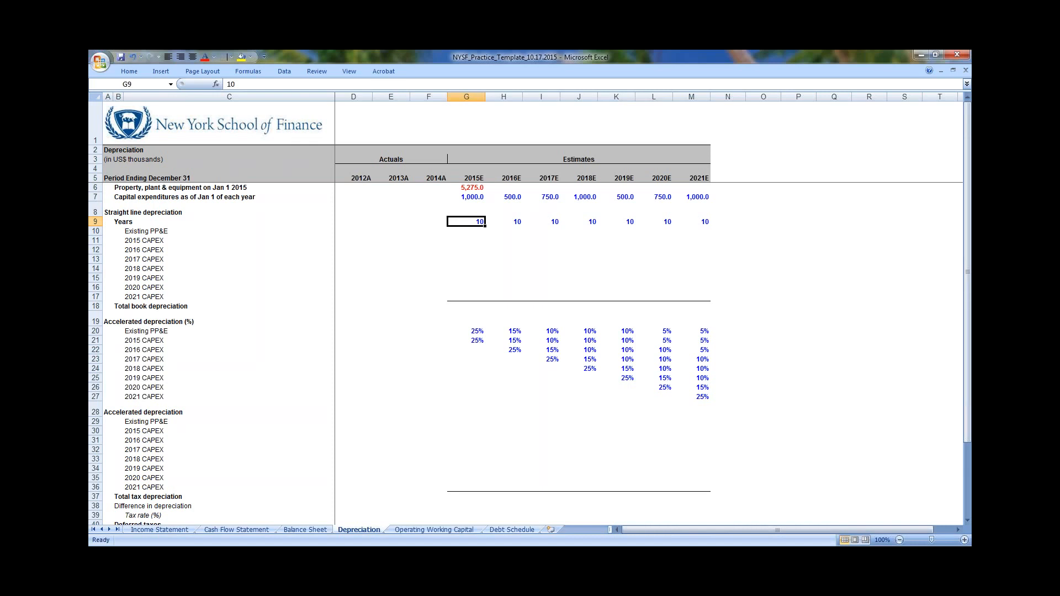
key(Down)
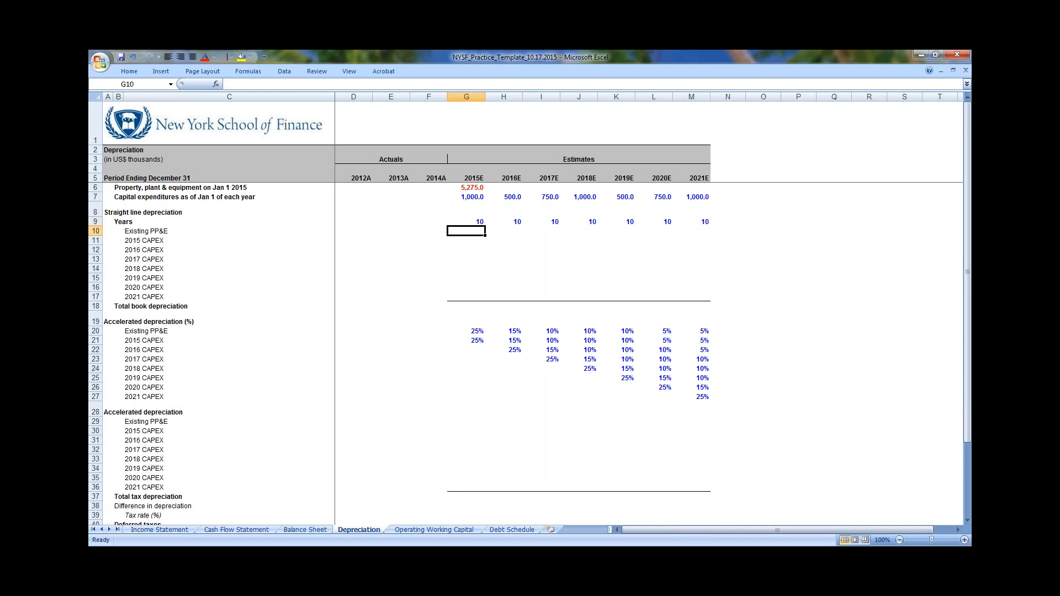
key(Up)
key(ctrl+shift+Right)
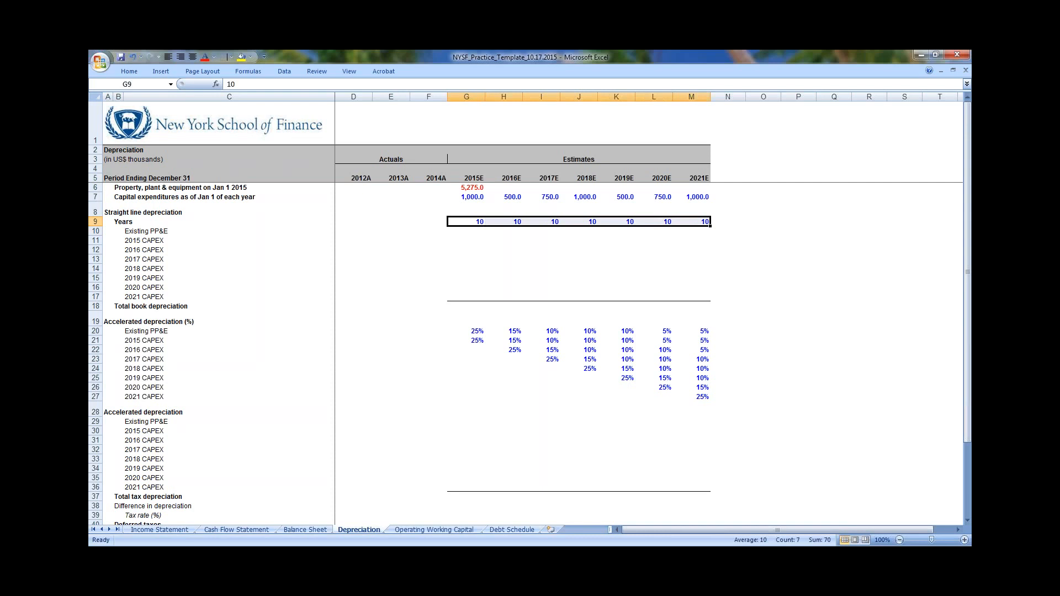
key(Left)
key(Right)
key(ctrl+shift+Right)
Enter =$G$6/G9 in G10 for the 2015E straight line depreciation of existing PP&E, with the PP&E reference locked
key(Down)
text(=)
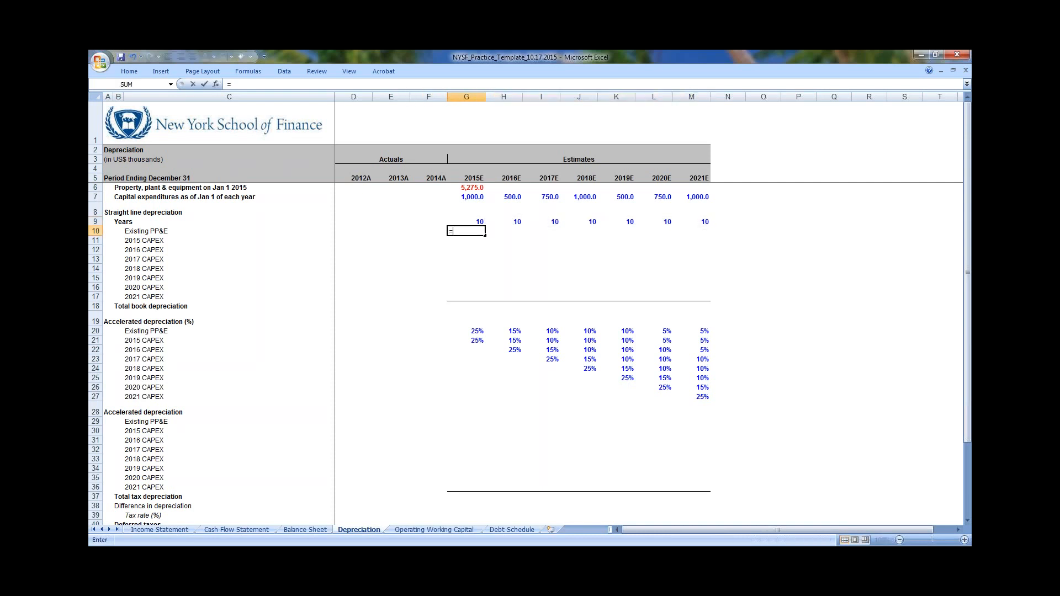
key(Up)
key(Up)
key(Up)
key(Up)
text(/)
key(Up)
key(F2)
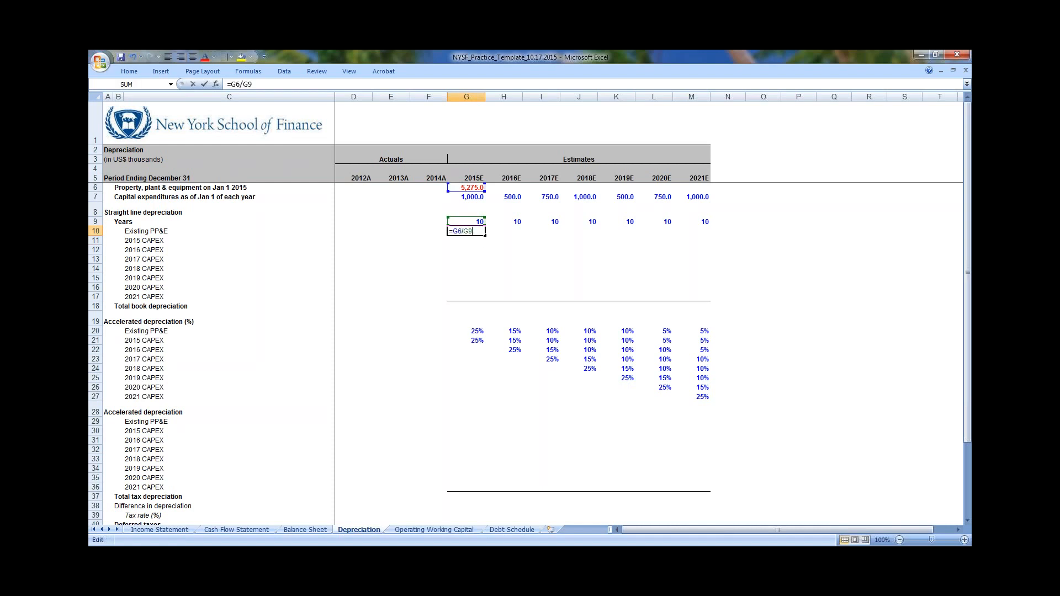
key(F5)
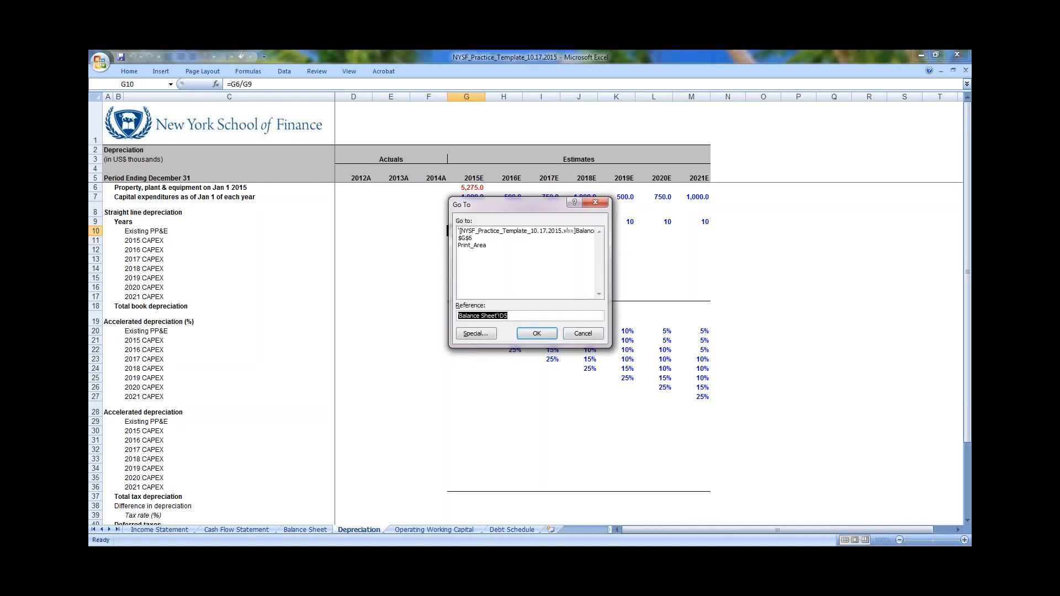
key(Escape)
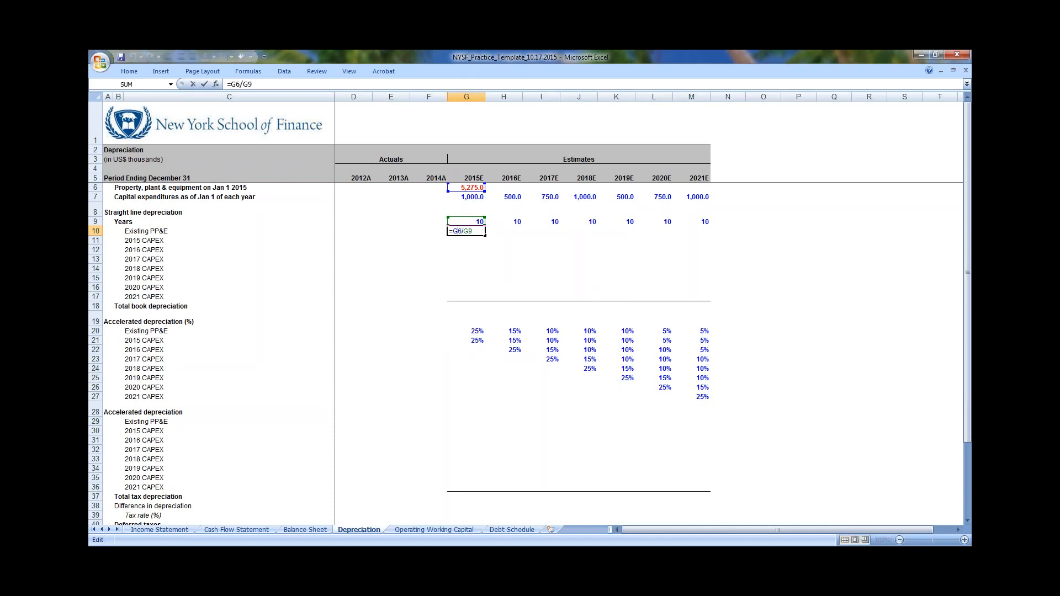
key(F4)
key(Return)
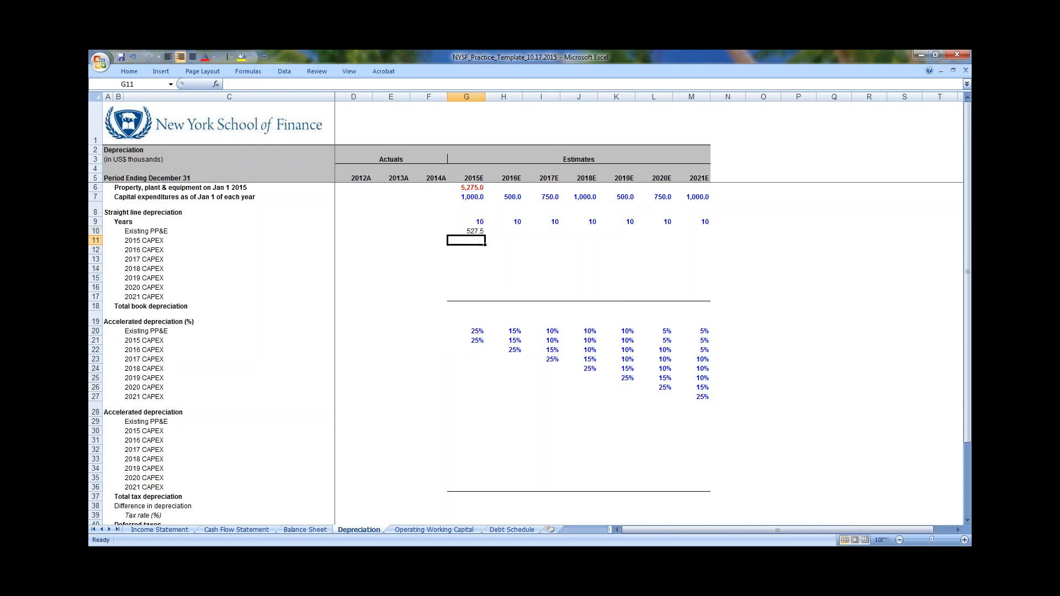
Copy the 2015E existing PP&E depreciation formula in G10 across to 2021E in M10
key(Up)
key(F2)
key(Escape)
key(shift+Right)
key(shift+Right)
key(shift+Right)
key(shift+Right)
key(shift+Right)
key(shift+Right)
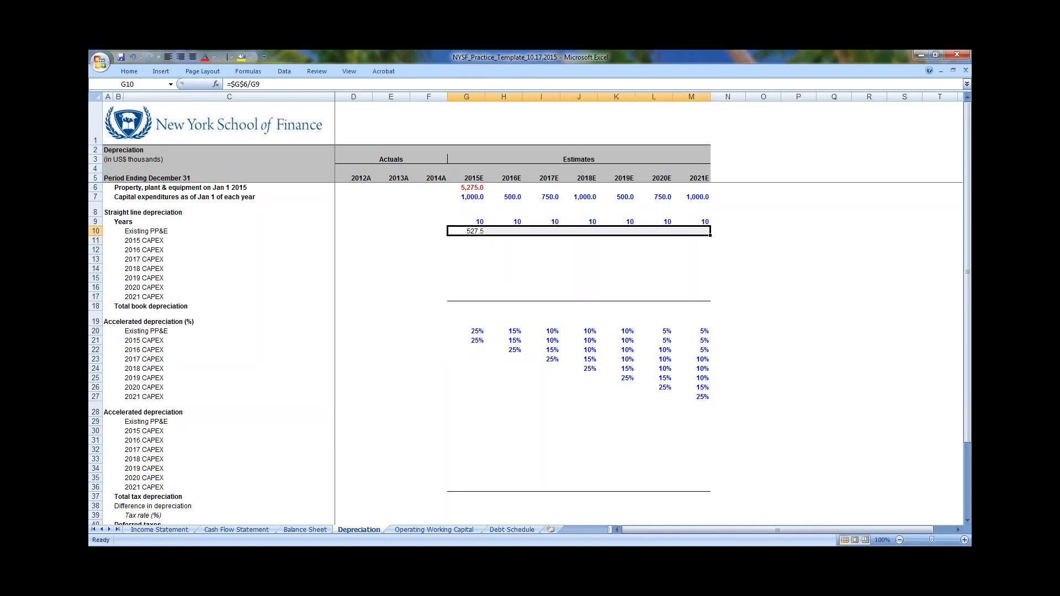
key(ctrl+r)
Check the existing PP&E straight line depreciation formulas across the 2015E to 2021E columns
key(Left)
key(Left)
key(Left)
key(Left)
key(ctrl+Right)
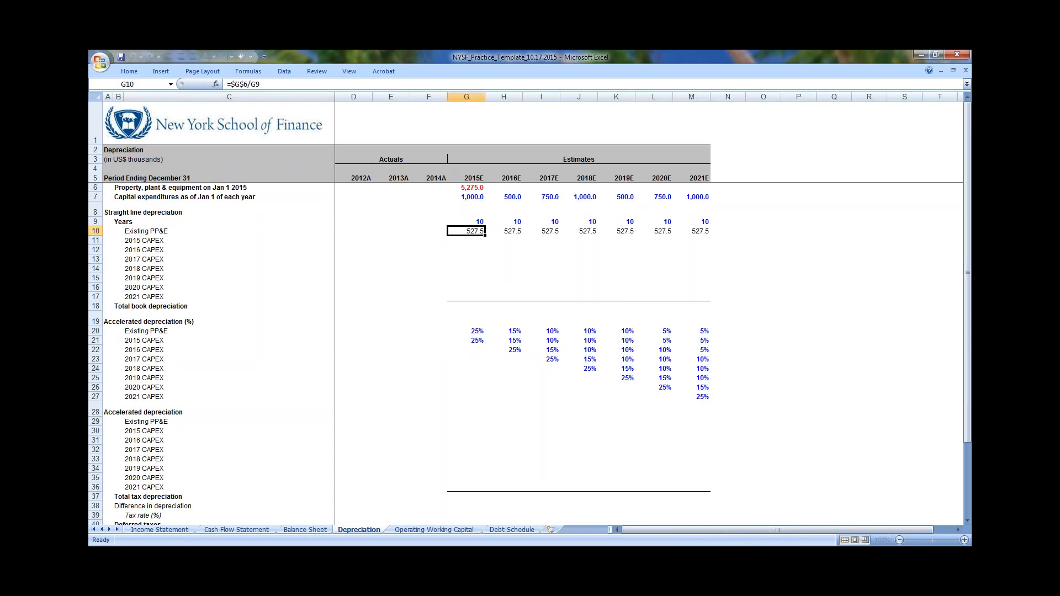
key(Right)
key(Right)
key(Right)
key(Right)
key(Right)
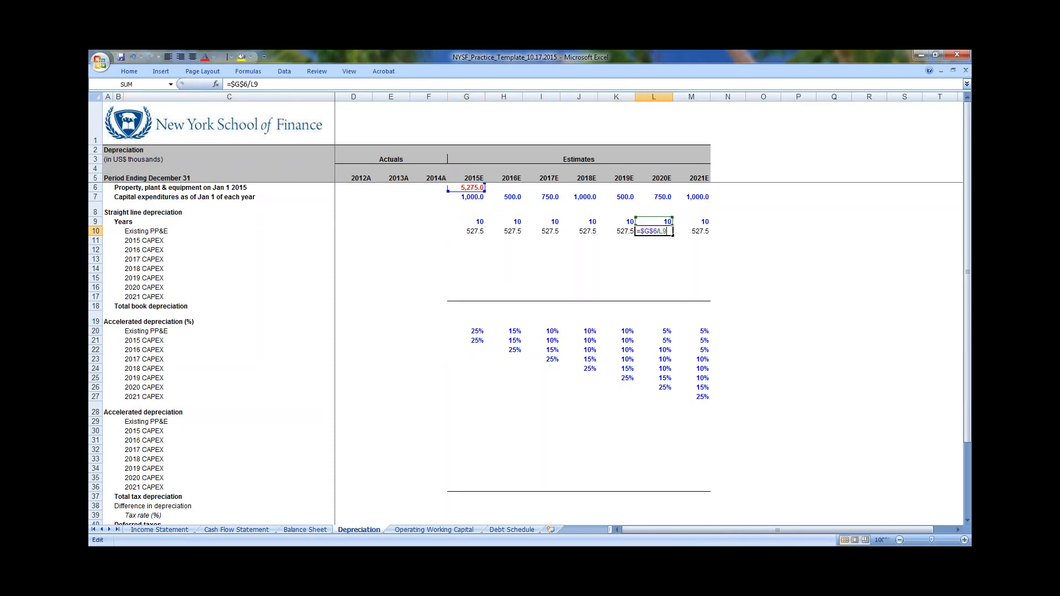
key(Right)
key(ctrl+Left)
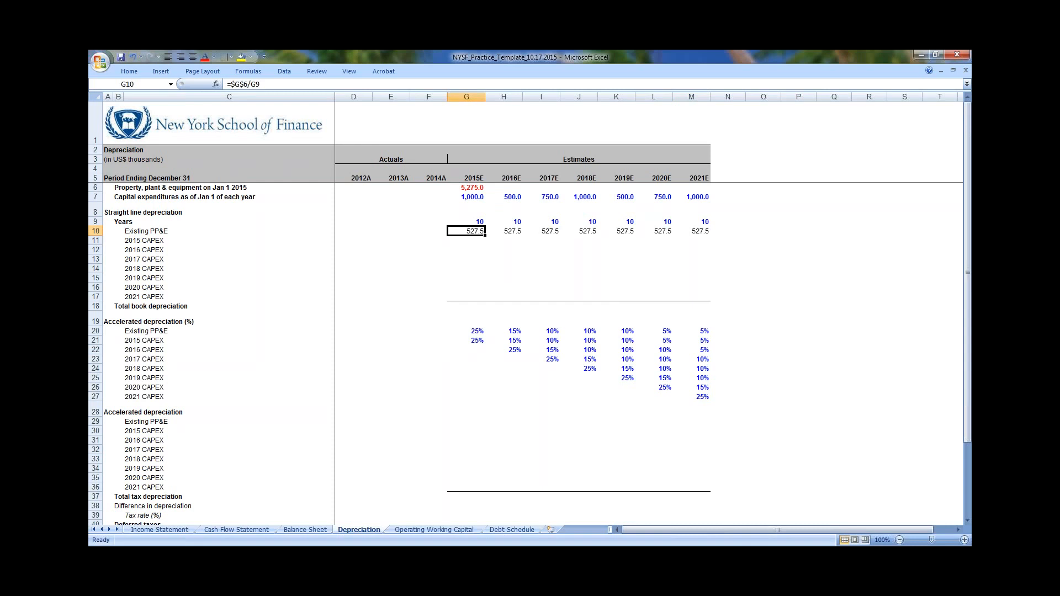
Recheck the cell references in the 2015E and 2016E existing PP&E formulas and go to the 2015 CAPEX row
key(F2)
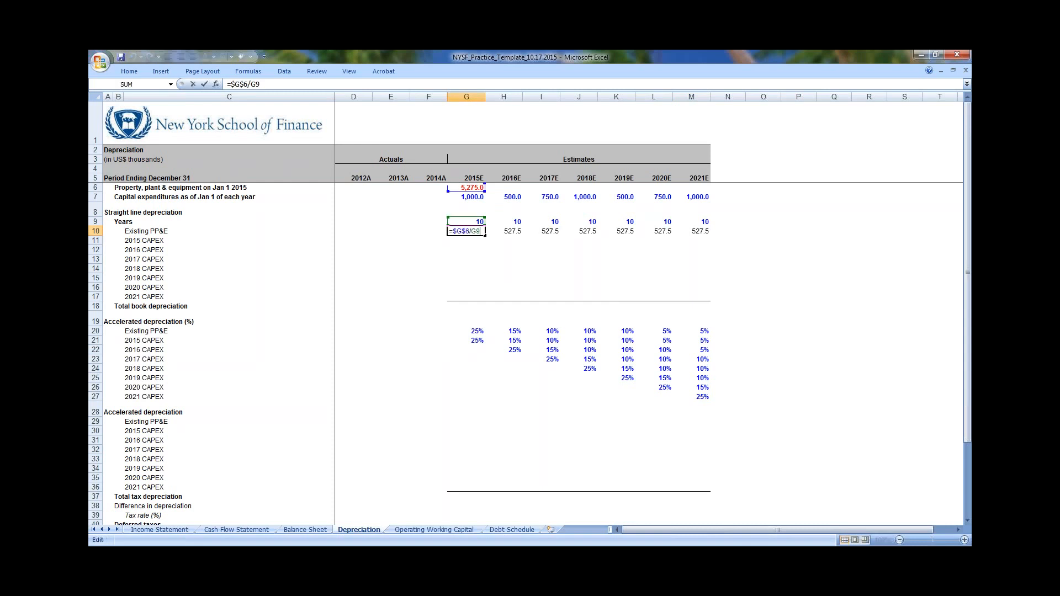
key(Escape)
key(Right)
key(F2)
key(Escape)
key(Right)
key(Right)
key(ctrl+Left)
key(ctrl+Left)
key(Right)
key(Right)
key(Right)
key(Right)
key(Right)
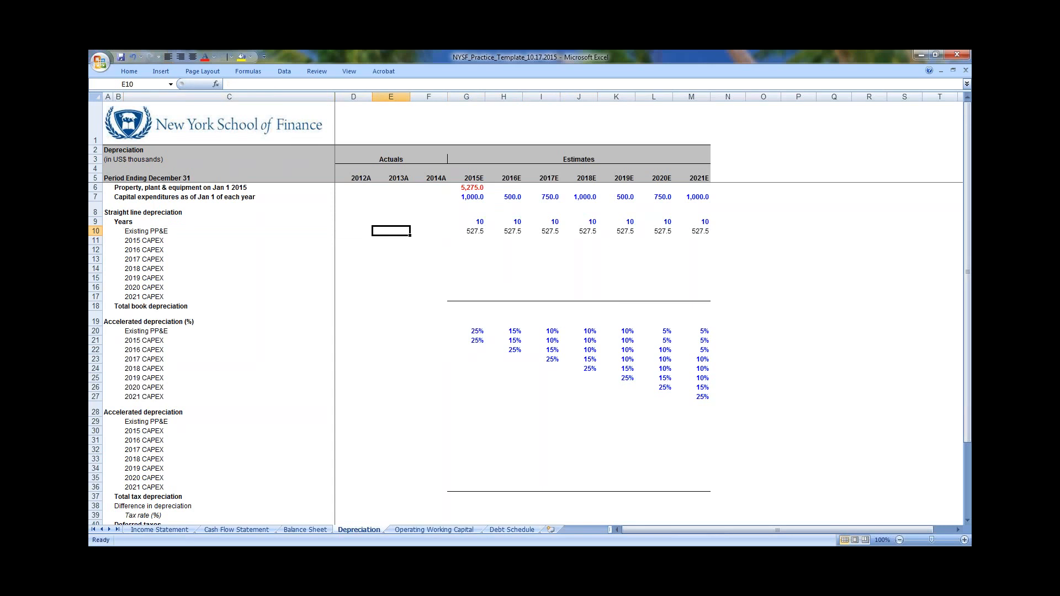
key(Left)
key(Down)
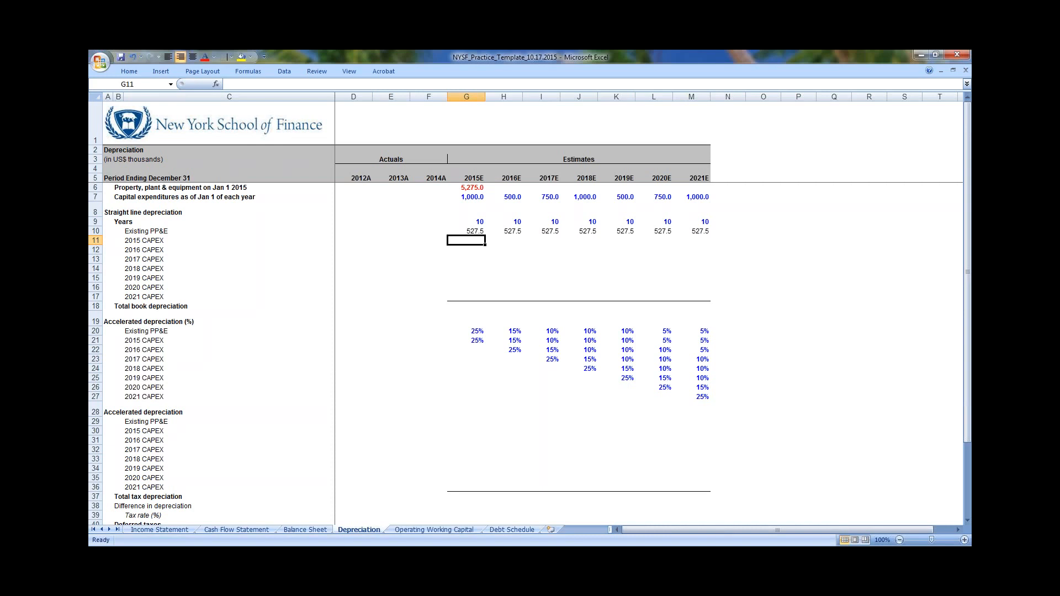
Review the capital expenditures in G7 to M7 and return to the 2015E cell of the 2015 CAPEX row
key(Up)
key(Up)
key(Up)
key(Up)
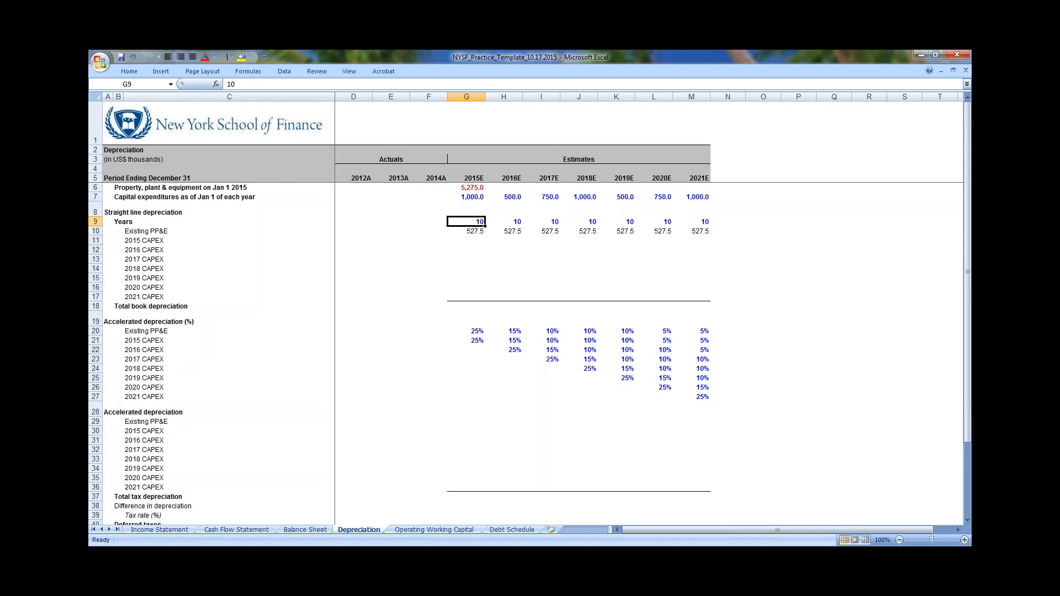
key(ctrl+shift+Right)
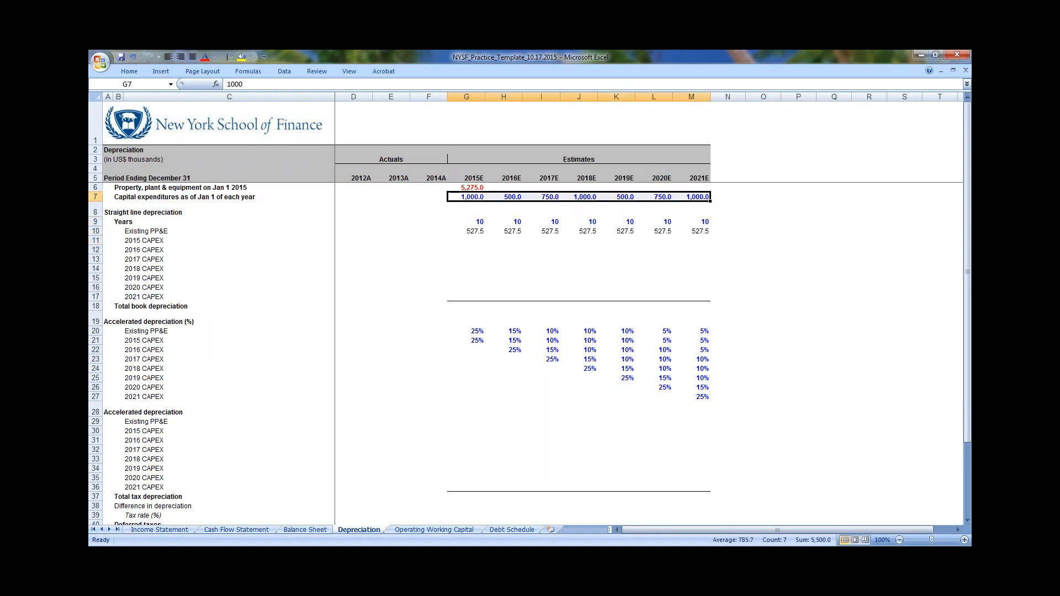
key(Down)
key(Down)
key(Down)
key(Down)
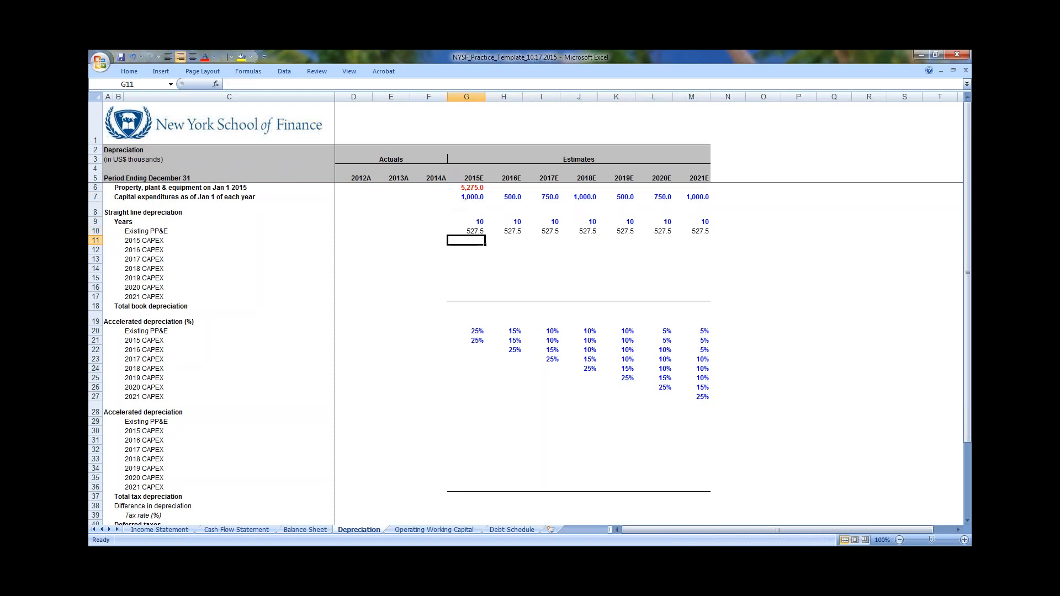
Enter the 2015E straight line depreciation of 2015 CAPEX in G11 as capital expenditures divided by years, =G7/G9
text(=)
key(Up)
key(Up)
key(Up)
key(Up)
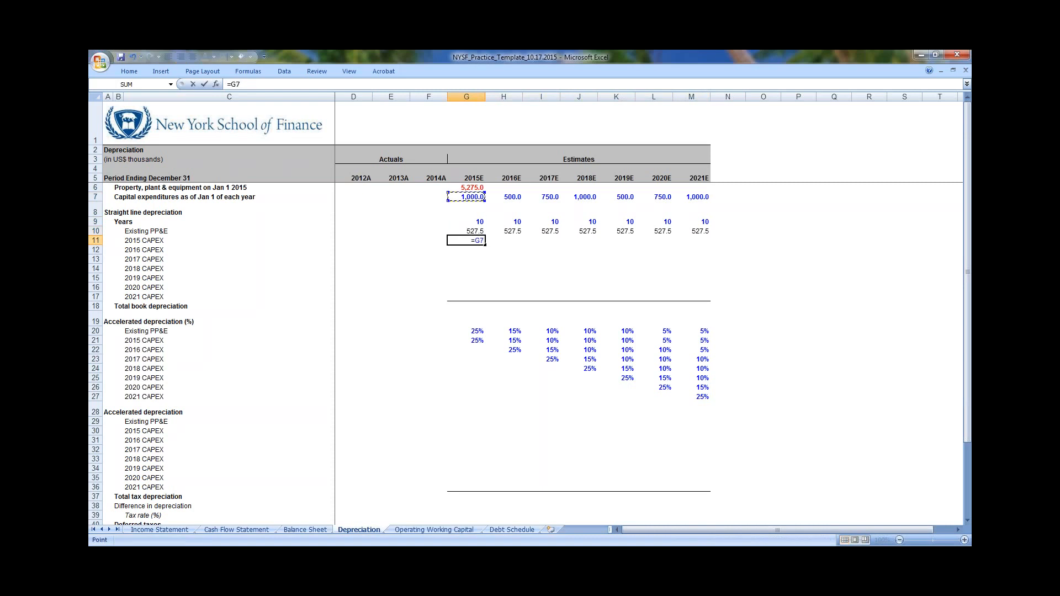
text(/)
key(Up)
key(Up)
key(Return)
Make the capital expenditures reference in G11 absolute so the formula reads =$G$7/G9
key(Up)
key(F2)
key(Left)
key(F4)
key(Return)
Copy the 2015 CAPEX depreciation formula in G11 across to 2021E in M11
key(Up)
key(shift+Right)
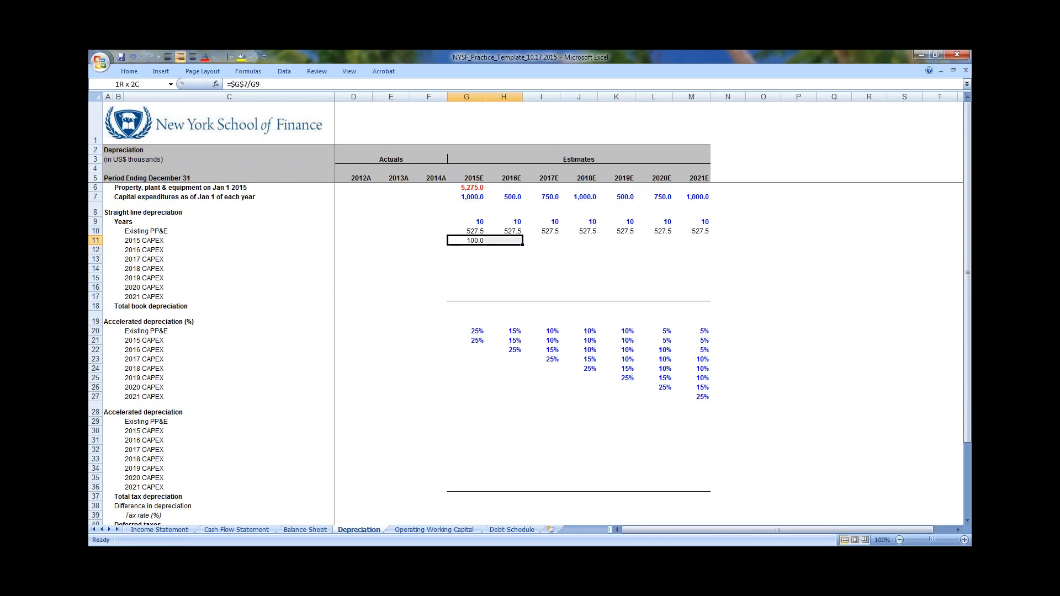
key(shift+Right)
key(shift+Right)
key(shift+Right)
key(shift+Right)
key(shift+Right)
key(ctrl+r)
Check the 2015 CAPEX depreciation formulas across to 2021E and the years and capital expenditures cells above them
key(Right)
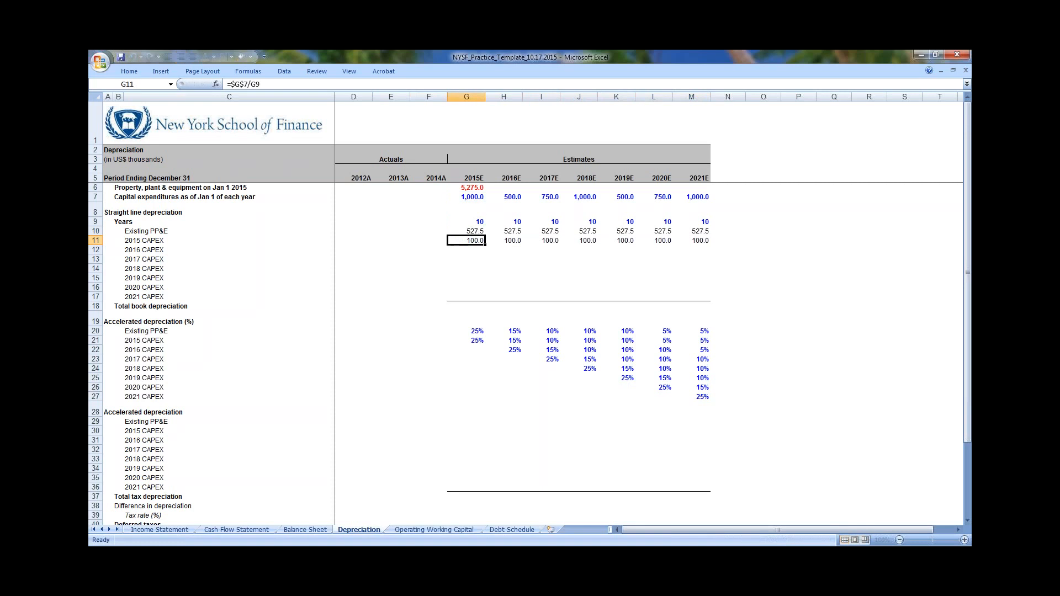
key(Right)
key(Right)
key(Right)
key(Right)
key(Right)
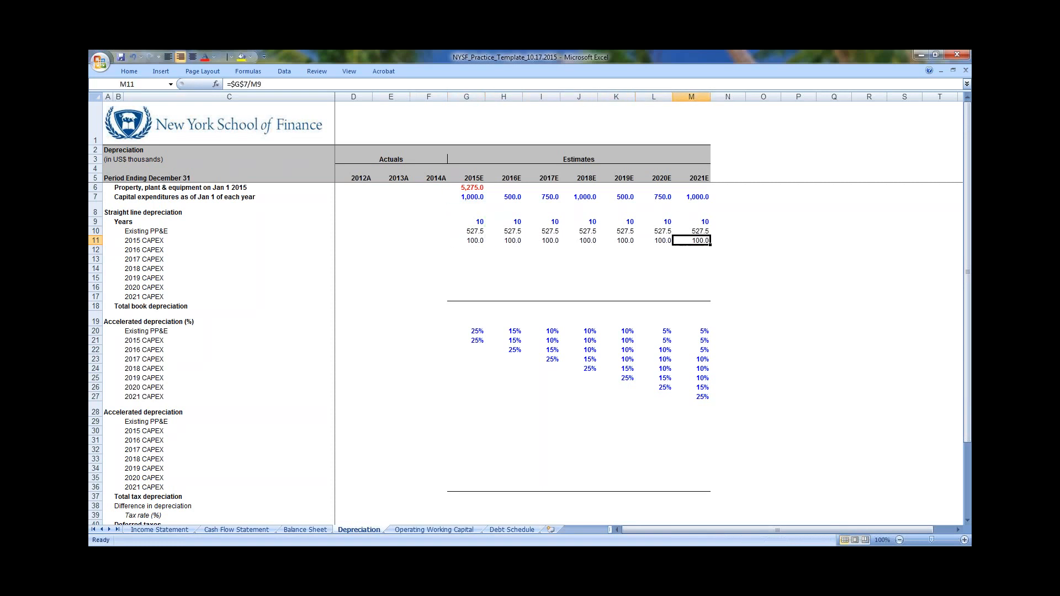
key(ctrl+Left)
key(ctrl+Up)
key(ctrl+Up)
key(ctrl+Down)
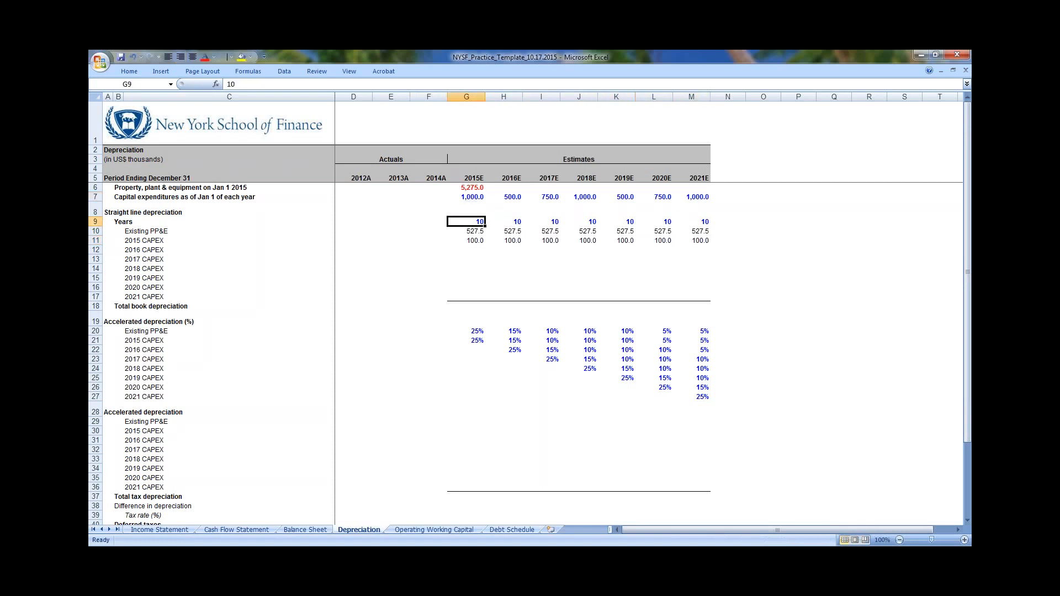
key(ctrl+Down)
key(ctrl+Left)
key(Right)
key(Right)
key(Right)
key(Right)
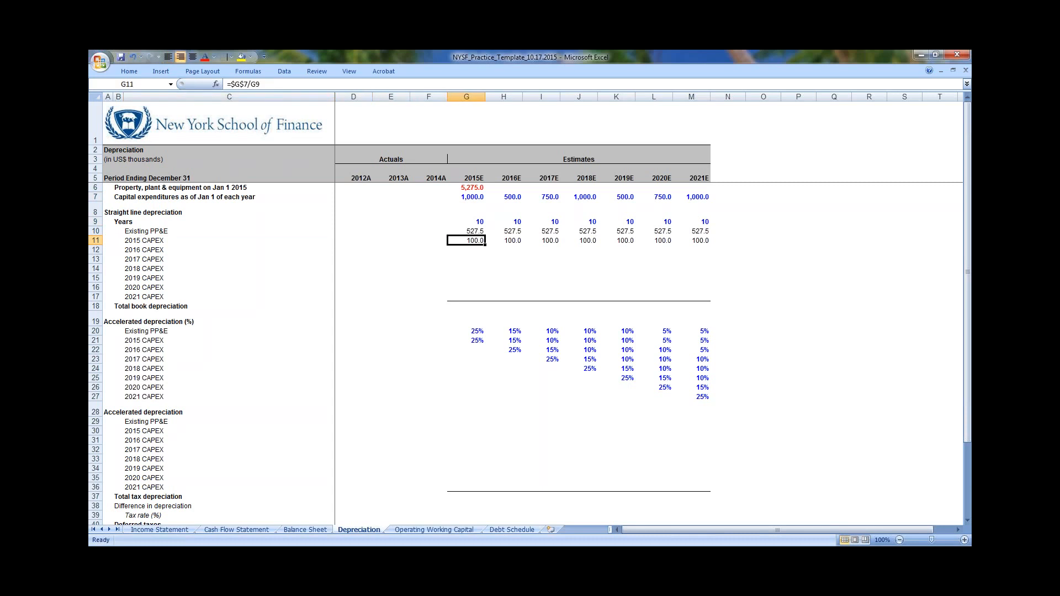
Enter the 2016E straight line depreciation of 2016 CAPEX in H12 as =H7/H9
key(Right)
key(Down)
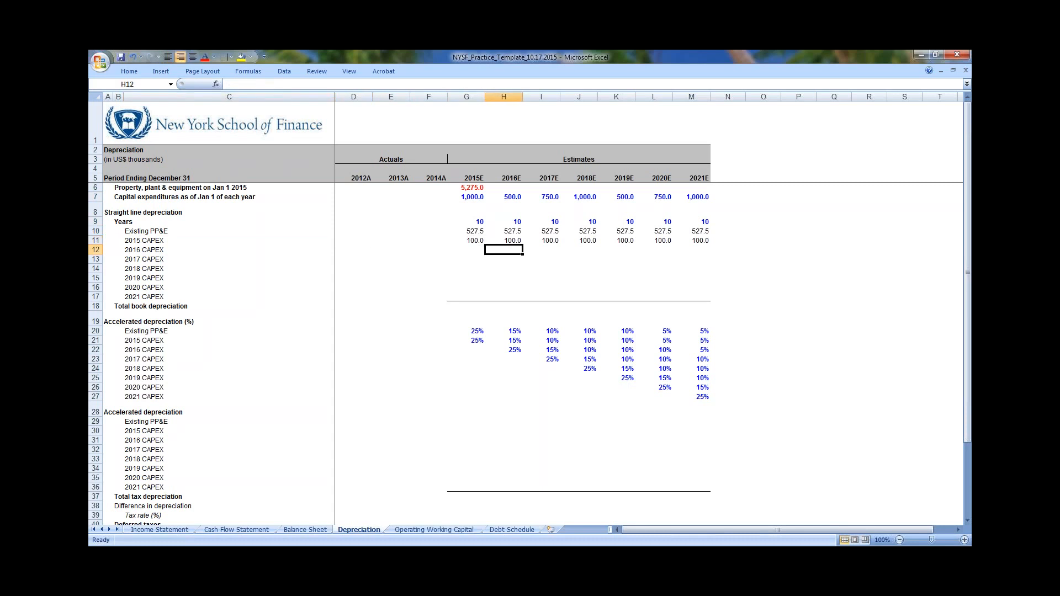
text(=)
key(Up)
key(Up)
key(Up)
key(Up)
key(Up)
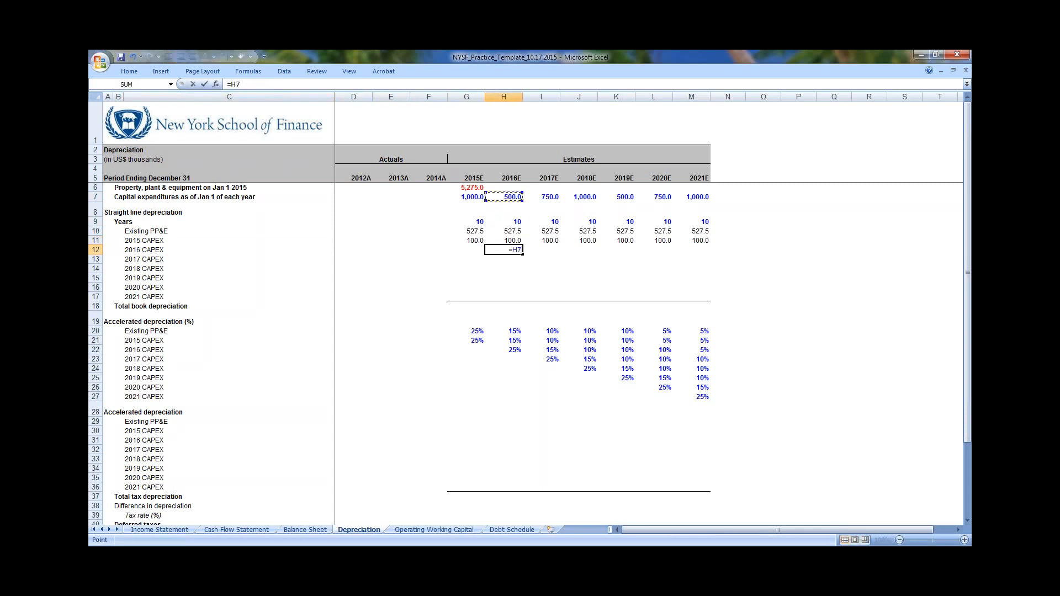
text(/)
key(Up)
key(Up)
key(Up)
Make the years reference in the H12 formula absolute so it reads =H7/$H$9
key(F2)
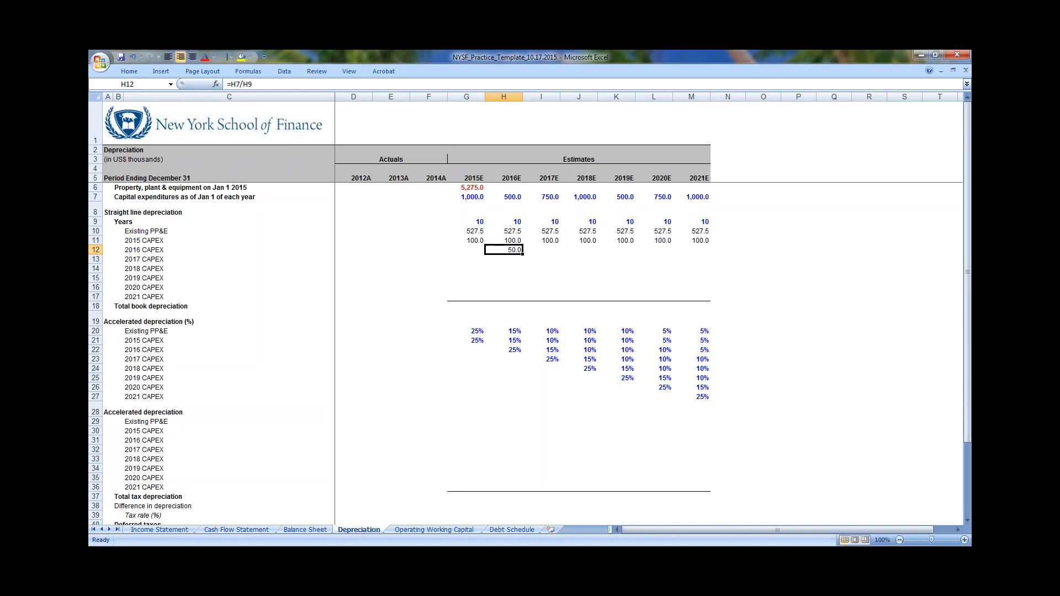
key(F5)
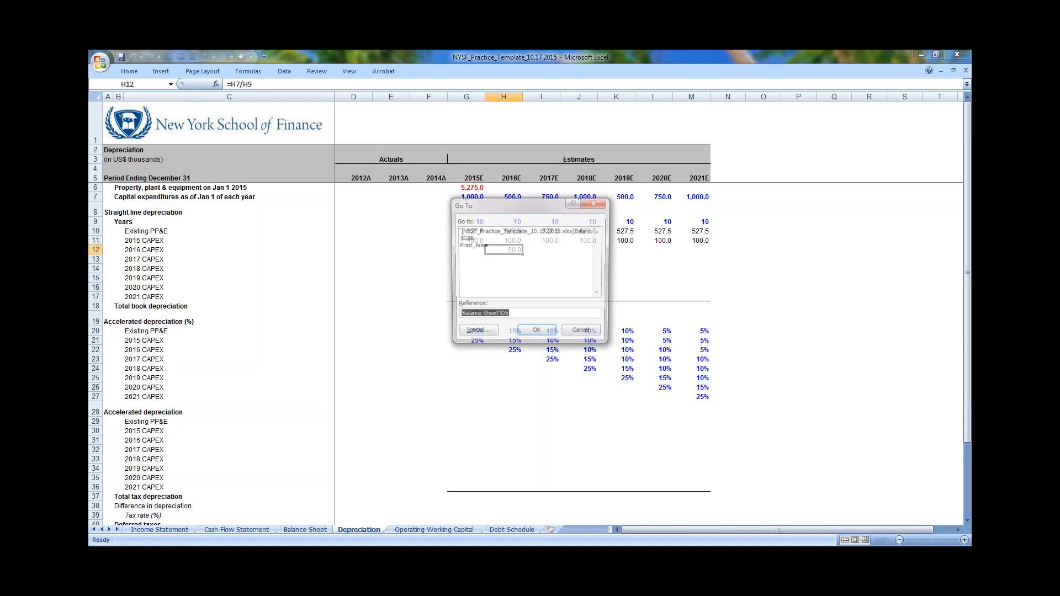
key(Escape)
key(F4)
key(ctrl+Return)
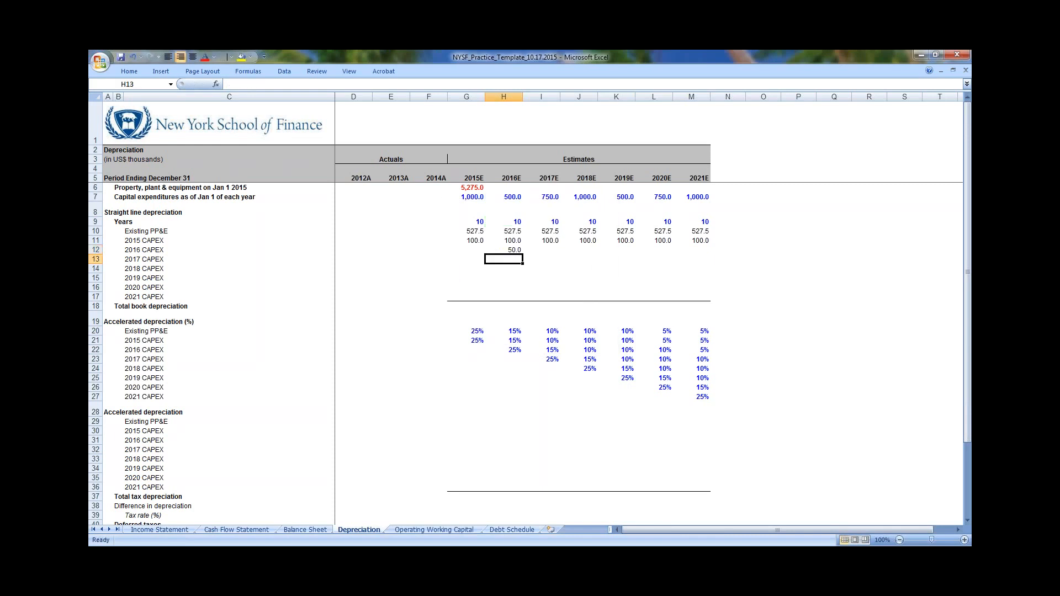
Copy the 2016 CAPEX formula =H7/$H$9 across to M12 and check the references in H12 and I12
key(shift+Right)
key(shift+Right)
key(shift+Right)
key(shift+Right)
key(shift+Right)
key(ctrl+r)
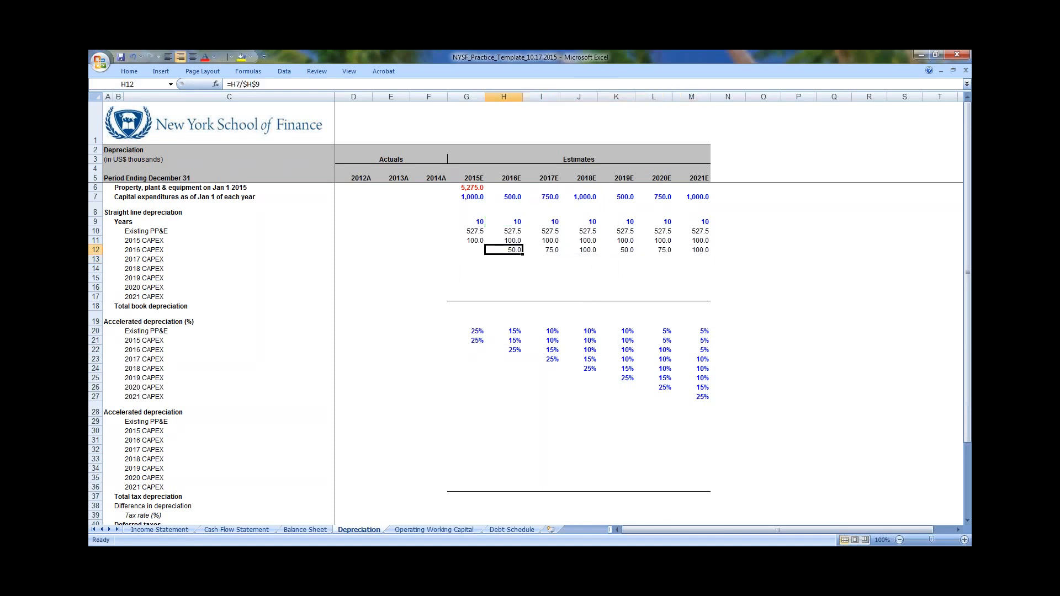
key(F2)
key(Escape)
key(Right)
key(F2)
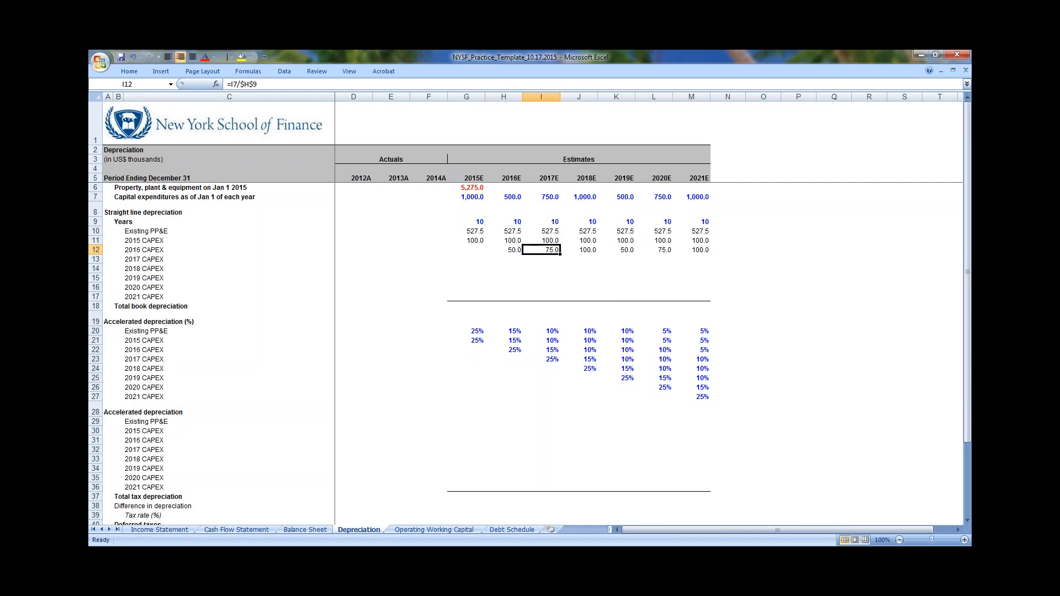
key(Escape)
key(Left)
Change the H12 formula to lock the capital expenditures reference instead of the years reference, =$H$7/H9
key(F2)
key(F4)
key(F4)
key(F4)
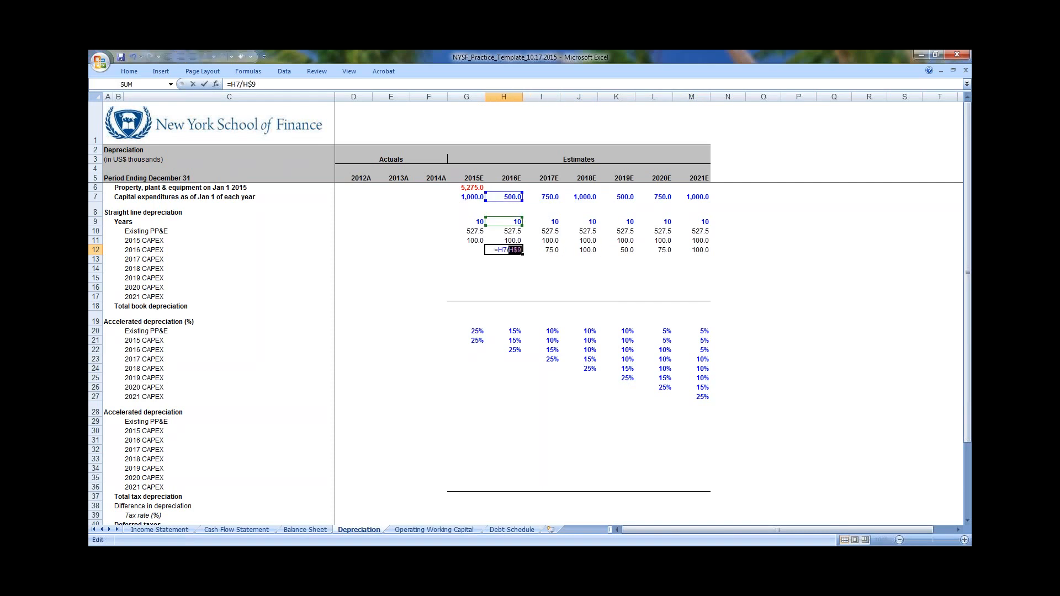
key(F4)
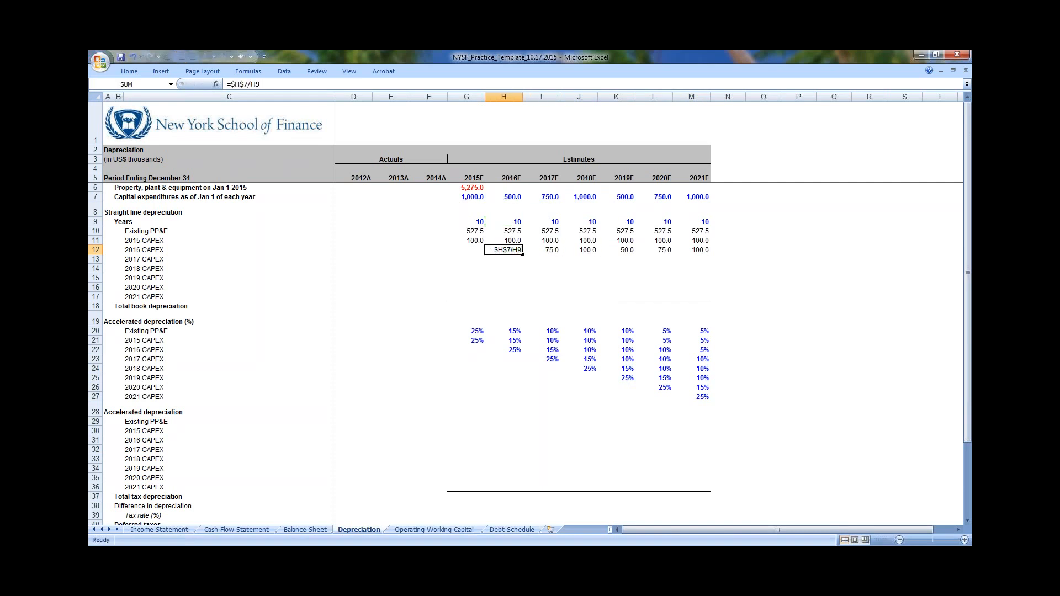
key(Return)
Copy the corrected 2016 CAPEX formula in H12 across to M12 and check the references in the 2016E and 2018E cells
key(ctrl+shift+Right)
key(ctrl+r)
key(F2)
key(Escape)
key(Right)
key(Right)
key(F2)
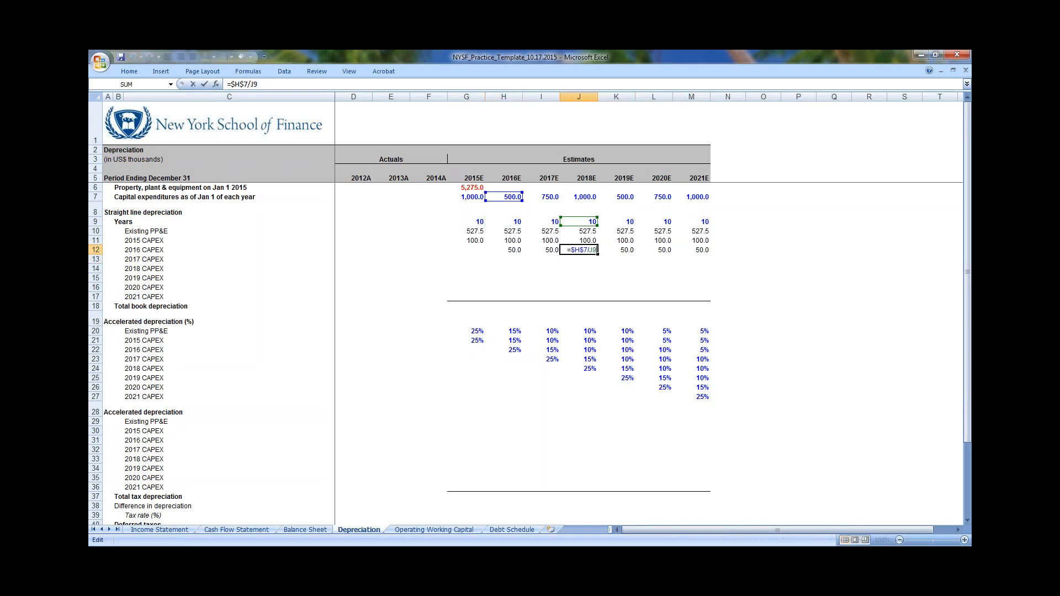
key(Escape)
Enter the 2017E straight line depreciation of 2017 CAPEX in I13 as =I7/I9
key(Left)
key(Left)
key(Down)
key(Right)
text(=)
key(Up)
key(Up)
key(Up)
key(Up)
key(Up)
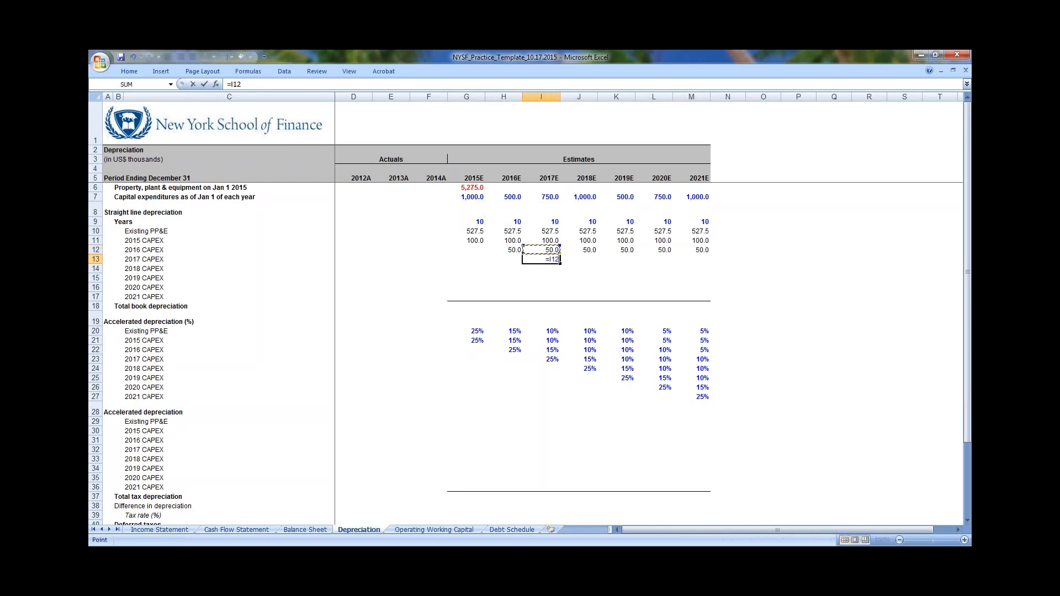
text(/)
key(Up)
key(Up)
key(Up)
key(Up)
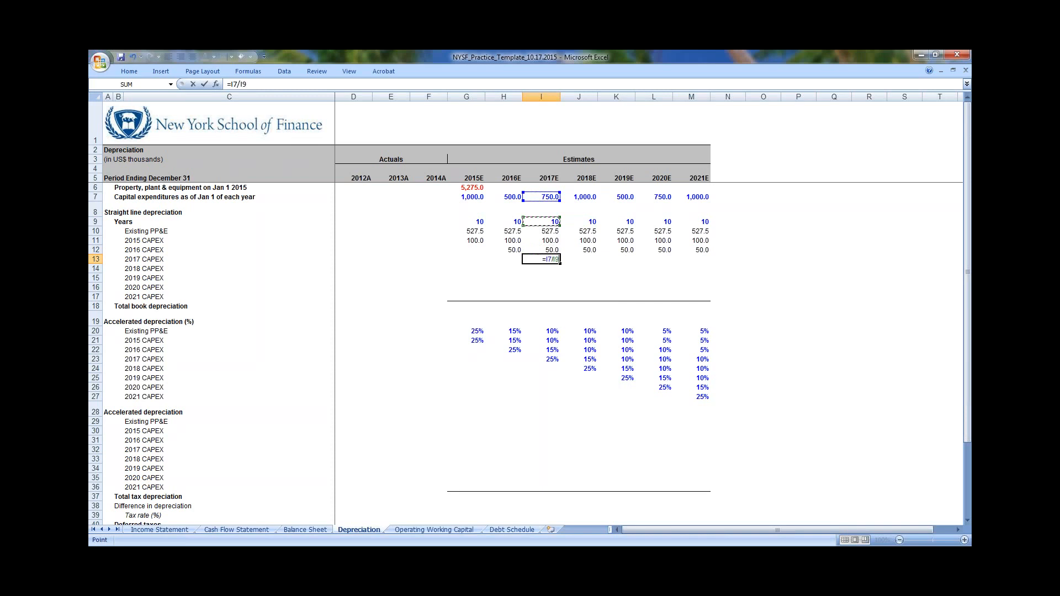
Make the capital expenditures reference in I13 absolute so the formula reads =$I$7/I9
key(F2)
key(F4)
key(ctrl+Return)
Copy the 2017 CAPEX depreciation formula in I13 across to 2021E in M13 and check the copied formulas
key(shift+Right)
key(shift+Right)
key(shift+Right)
key(shift+Right)
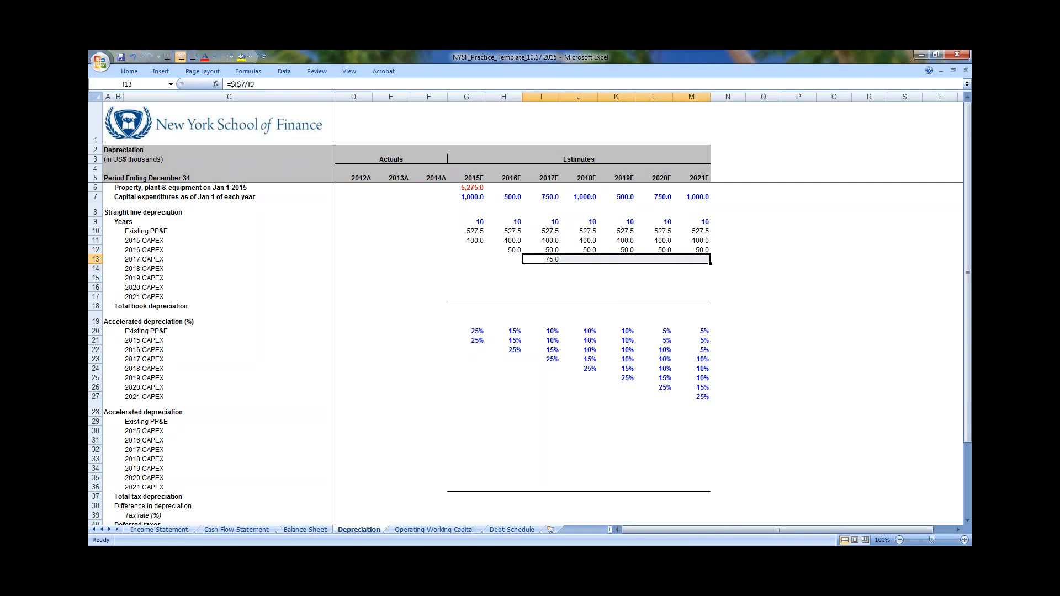
key(ctrl+r)
key(Left)
key(Right)
key(Right)
key(Right)
key(Right)
key(Right)
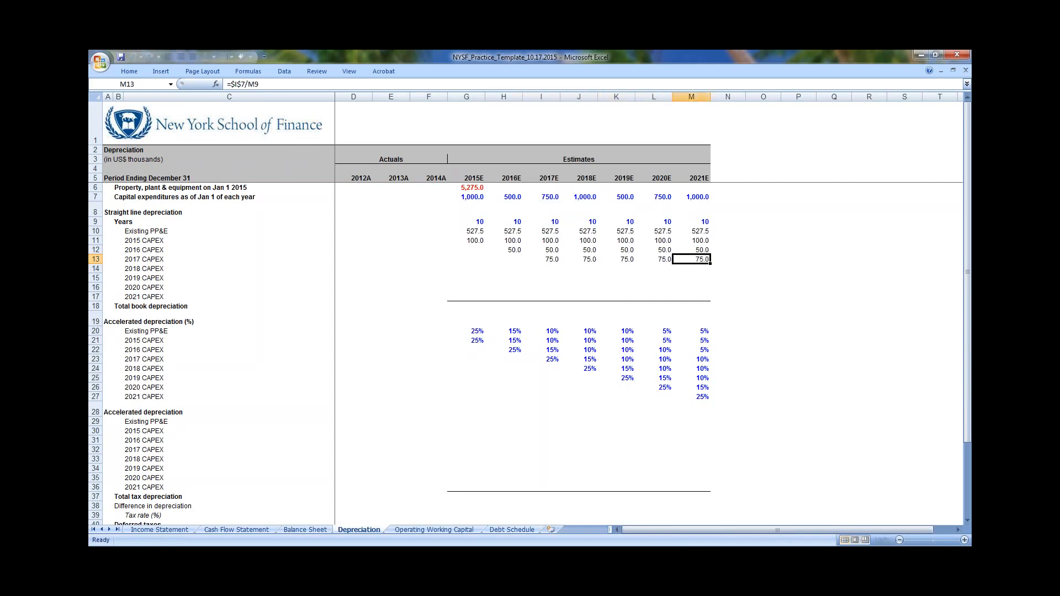
Copy the 2017 CAPEX formula in I13 into the 2018E cell of the 2018 CAPEX row, J14
key(Left)
key(Left)
key(Left)
key(Left)
key(ctrl+c)
key(Down)
key(Right)
key(ctrl+v)
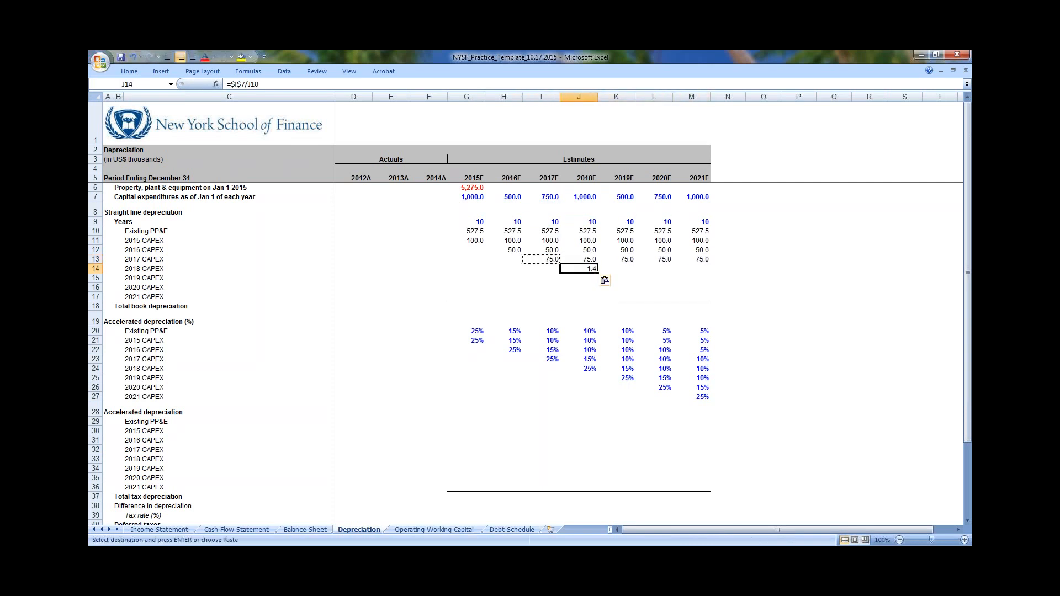
Repoint the J14 references to the 2018E capital expenditures and years cells so the formula reads =$J$7/J9
key(Escape)
key(F2)
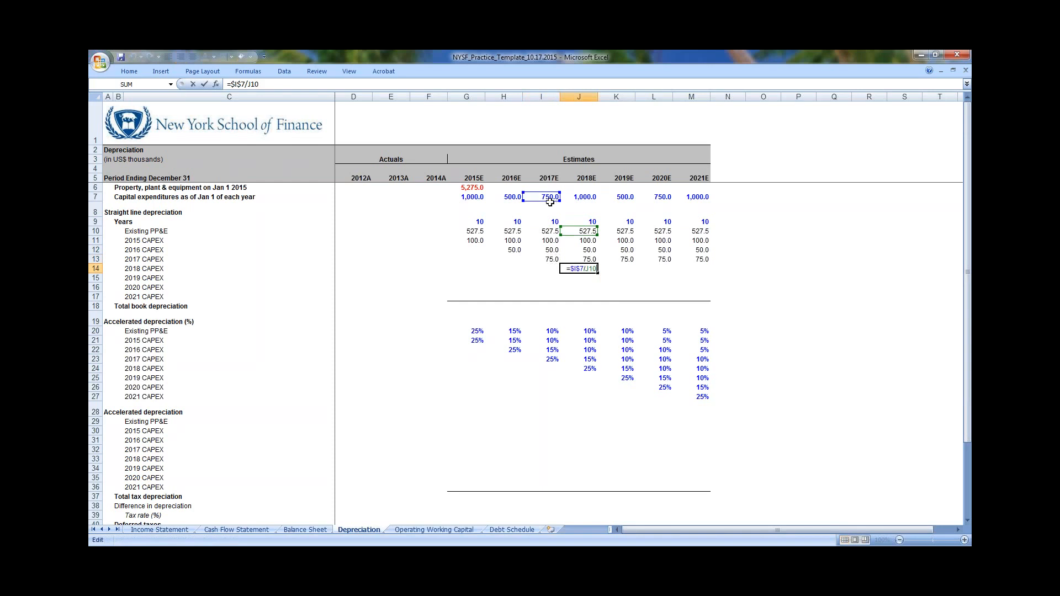
drag(550, 202, 576, 221)
key(ctrl+Return)
Copy the 2018 CAPEX depreciation formula in J14 across to M14 and check the references in the copied cells
key(shift+Right)
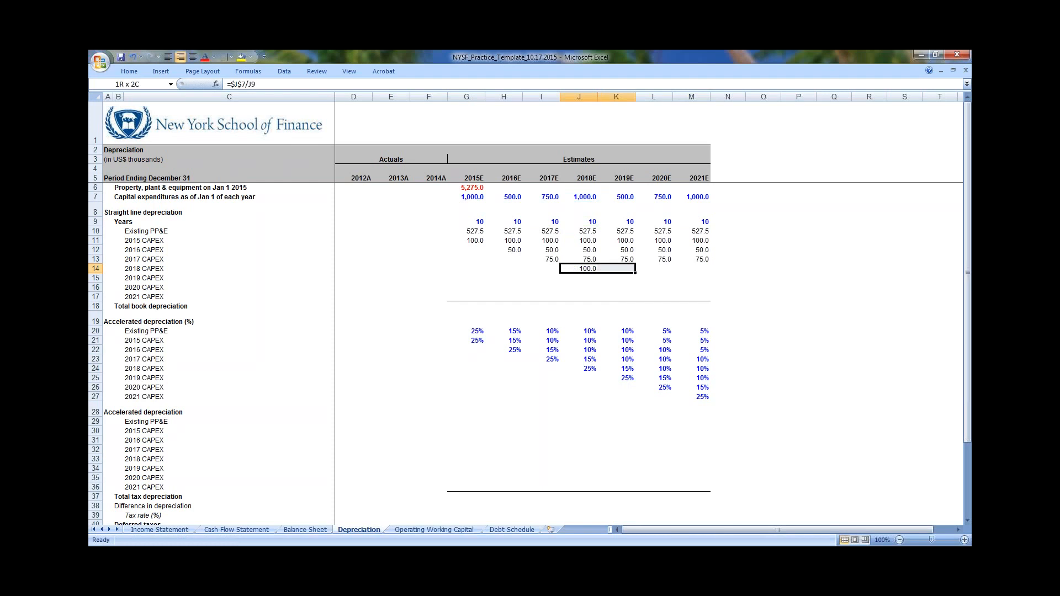
key(shift+Right)
key(shift+Right)
key(ctrl+r)
key(Right)
key(F2)
key(Escape)
key(Right)
key(Right)
key(F2)
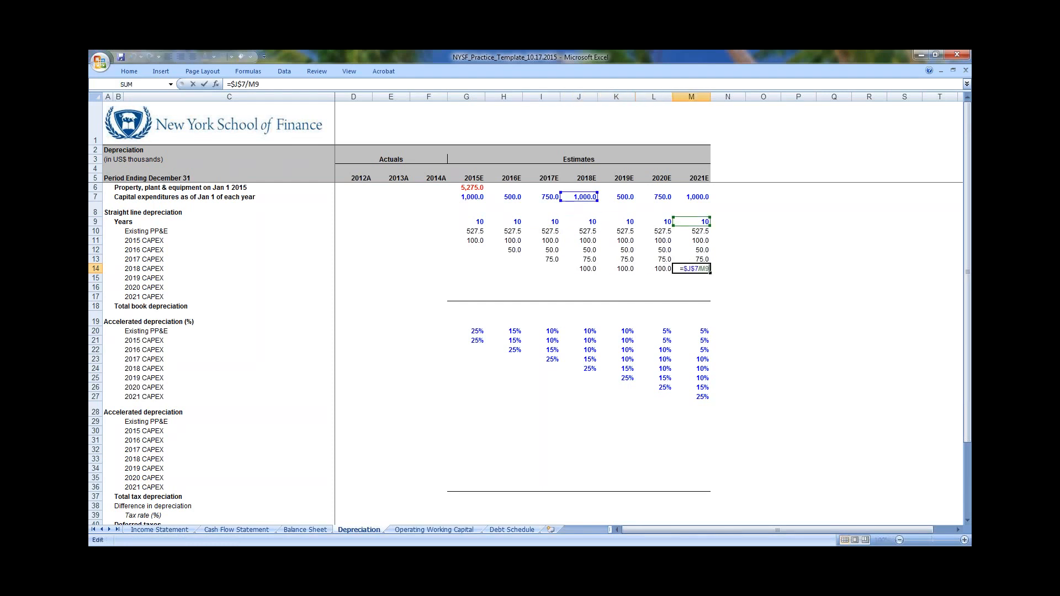
key(Escape)
Enter the 2019E straight line depreciation of 2019 CAPEX in K15 with a locked capital expenditures reference, =$K$7/K9
key(Left)
key(Left)
key(Down)
text(=)
key(Up)
key(ctrl+Up)
key(ctrl+Up)
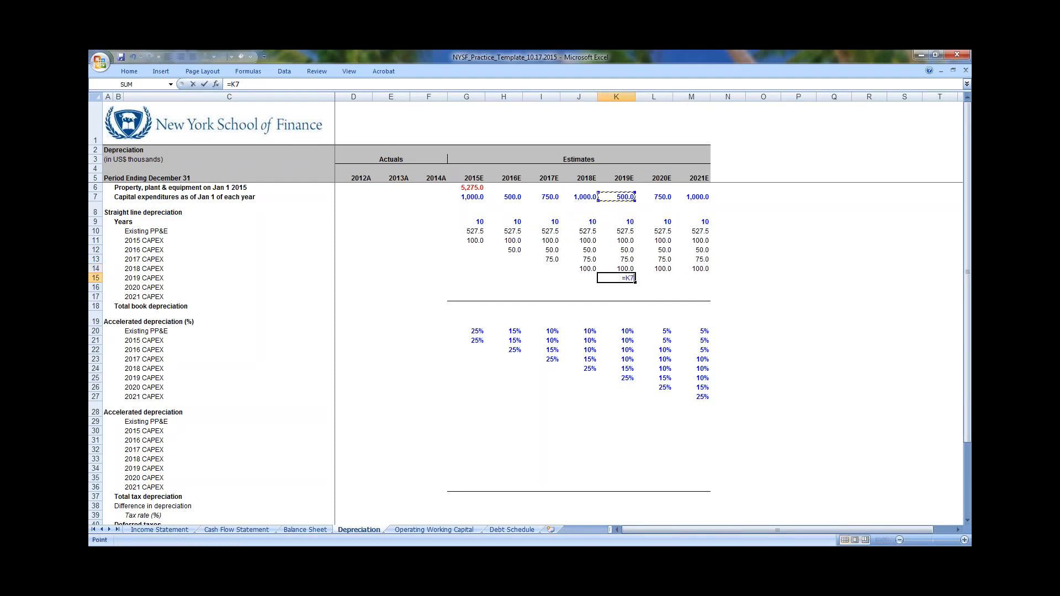
text(/)
key(ctrl+Up)
key(F2)
key(F4)
key(Return)
Copy the 2019 CAPEX depreciation formula in K15 across to 2021E in M15
key(Up)
key(shift+Right)
key(shift+Right)
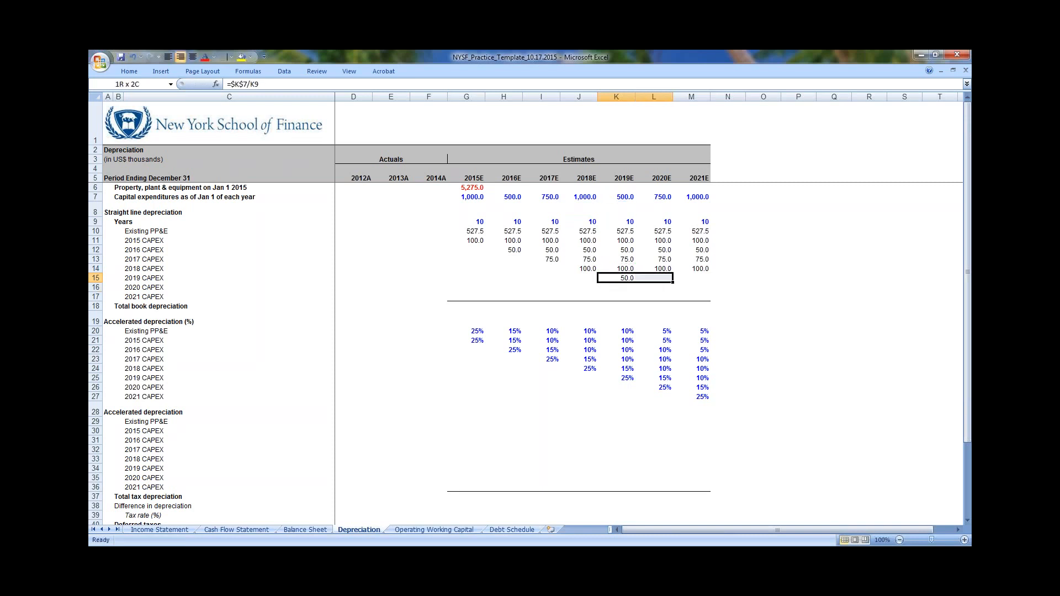
key(ctrl+r)
Enter the 2020E straight line depreciation of 2020 CAPEX in L16 as capital expenditures divided by years, =L7/L9
key(Down)
key(Right)
text(=)
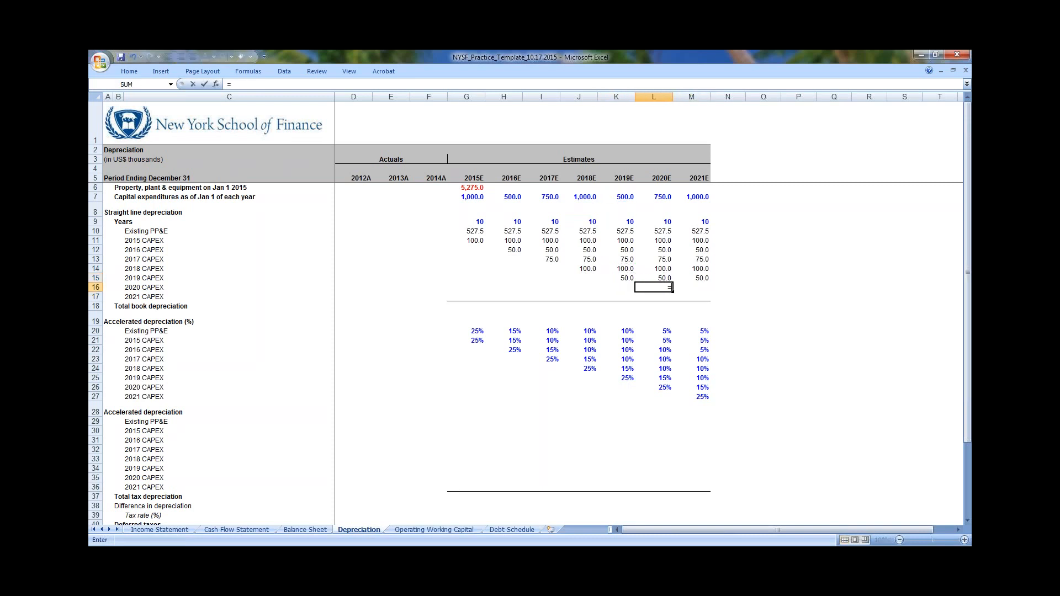
key(ctrl+Up)
key(ctrl+Up)
text(/)
key(Up)
key(ctrl+Up)
key(Return)
Lock the capital expenditures reference in L16 so the formula reads =$L$7/L9, and copy it across to 2021E in M16
key(Up)
key(F2)
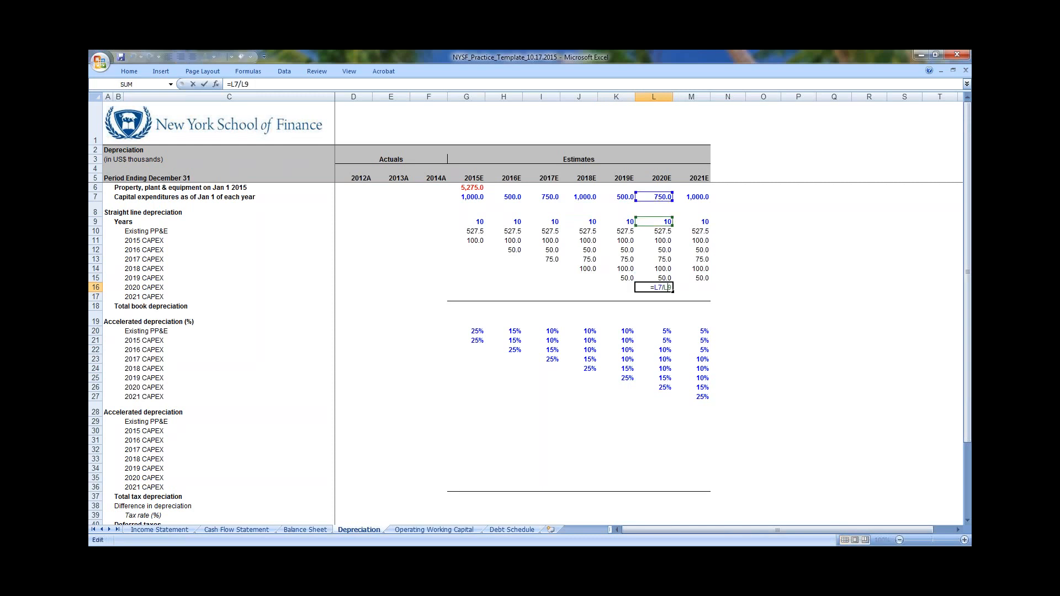
key(F4)
key(Return)
key(Up)
key(shift+Right)
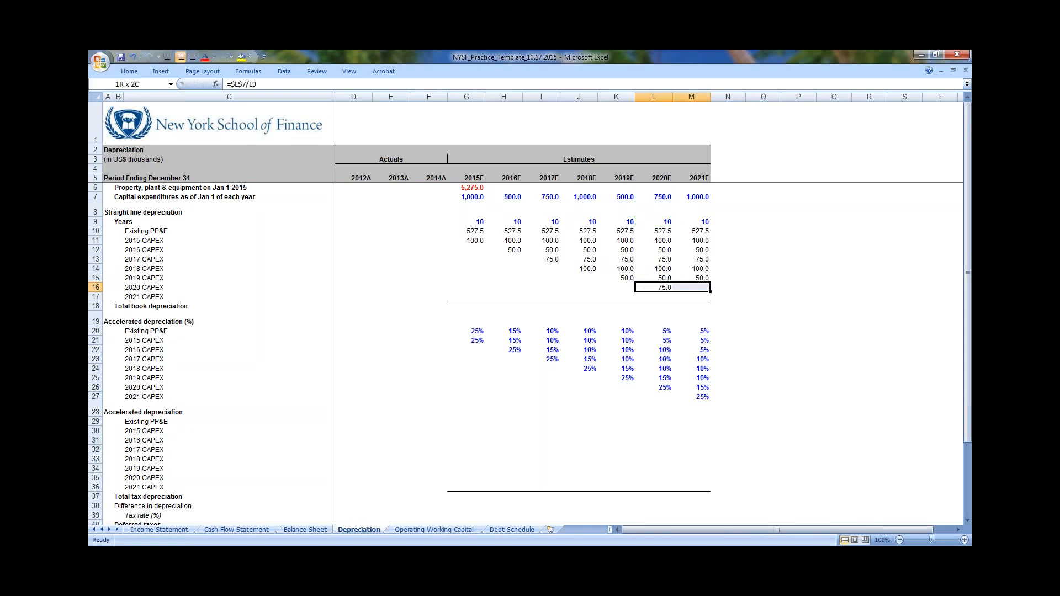
key(ctrl+r)
Enter the 2021E straight line depreciation of 2021 CAPEX in M17, dividing the 2021E capital expenditures by its years
key(Right)
key(Down)
text(=)
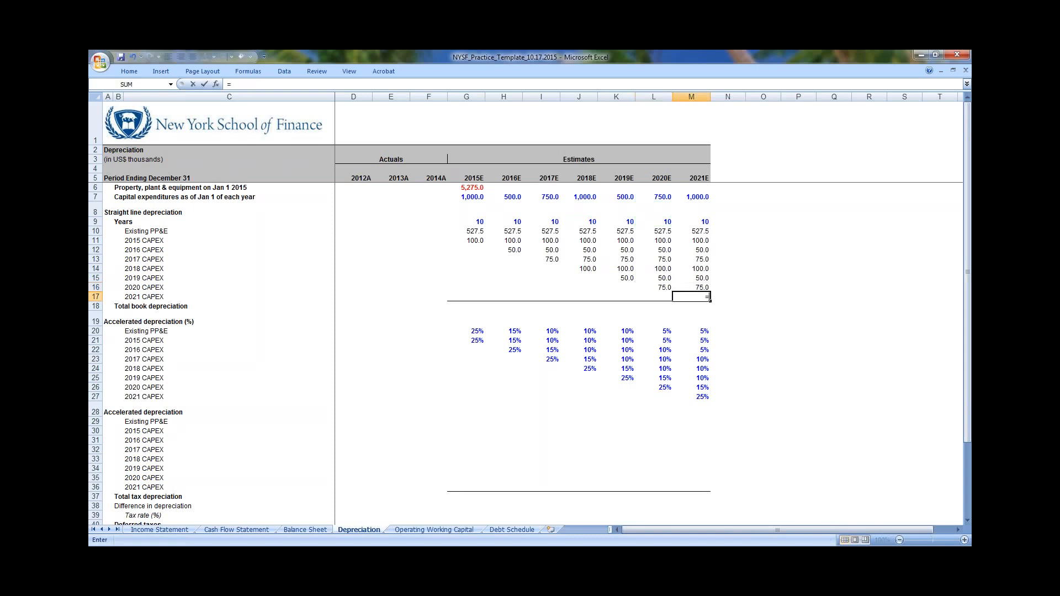
key(ctrl+Up)
key(ctrl+Up)
text(/)
key(ctrl+Up)
key(ctrl+Up)
key(Return)
key(Up)
Check the cell references in the straight line depreciation formulas of the 2019, 2020 and 2021 CAPEX rows
key(F2)
key(Escape)
key(Left)
key(Up)
key(Up)
key(Left)
key(F2)
key(Escape)
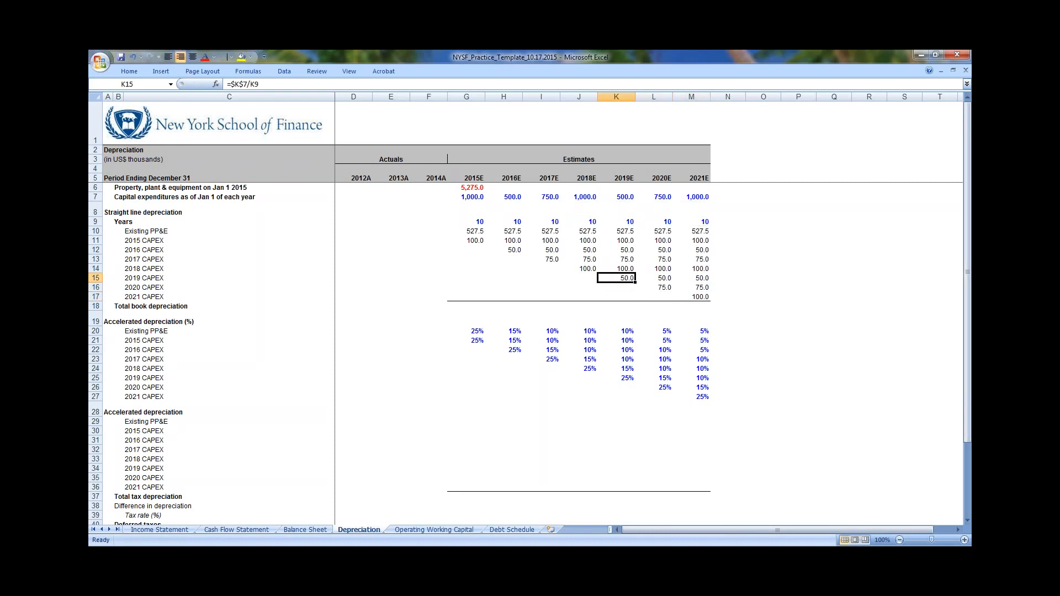
key(Right)
key(Right)
key(F2)
key(Escape)
key(Left)
key(Down)
key(F2)
key(Escape)
Sum the 2021E straight line depreciation rows into Total book depreciation in M18 with =SUM(M10:M17)
key(Right)
key(Down)
key(Down)
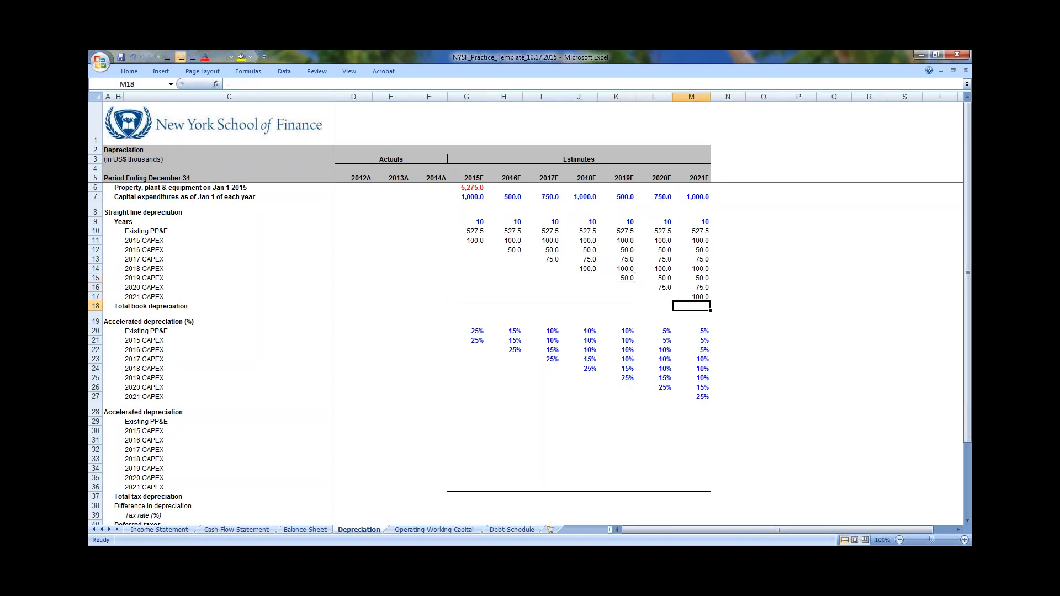
key(alt+equal)
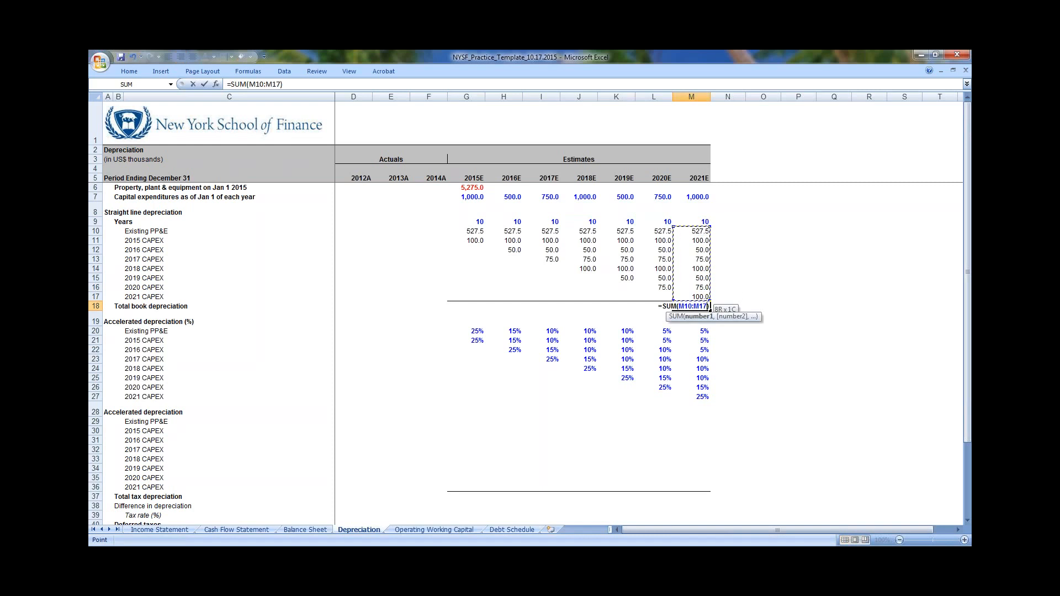
key(Return)
Fill the Total book depreciation sum from M18 back across all estimate years to 2015E in G18
key(Up)
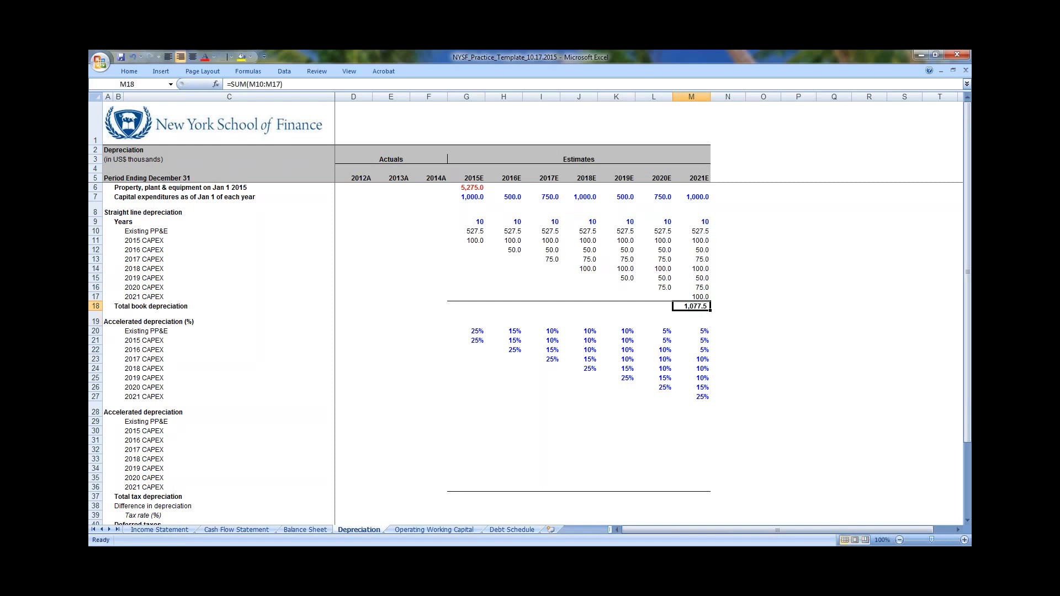
key(shift+Left)
key(shift+Left)
key(shift+Left)
key(shift+Left)
key(shift+Left)
key(shift+Left)
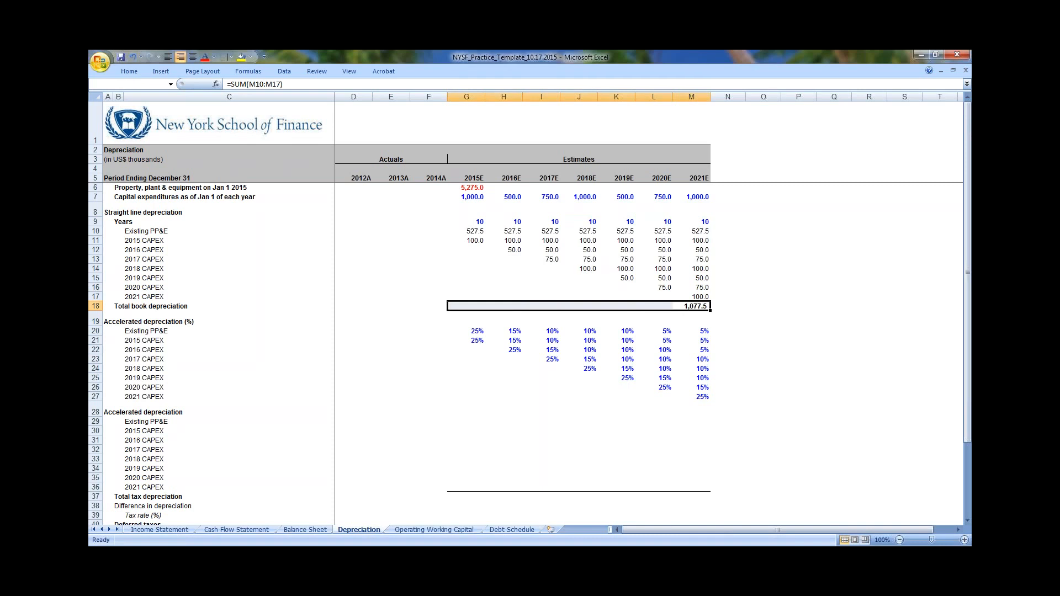
key(F2)
key(ctrl+Return)
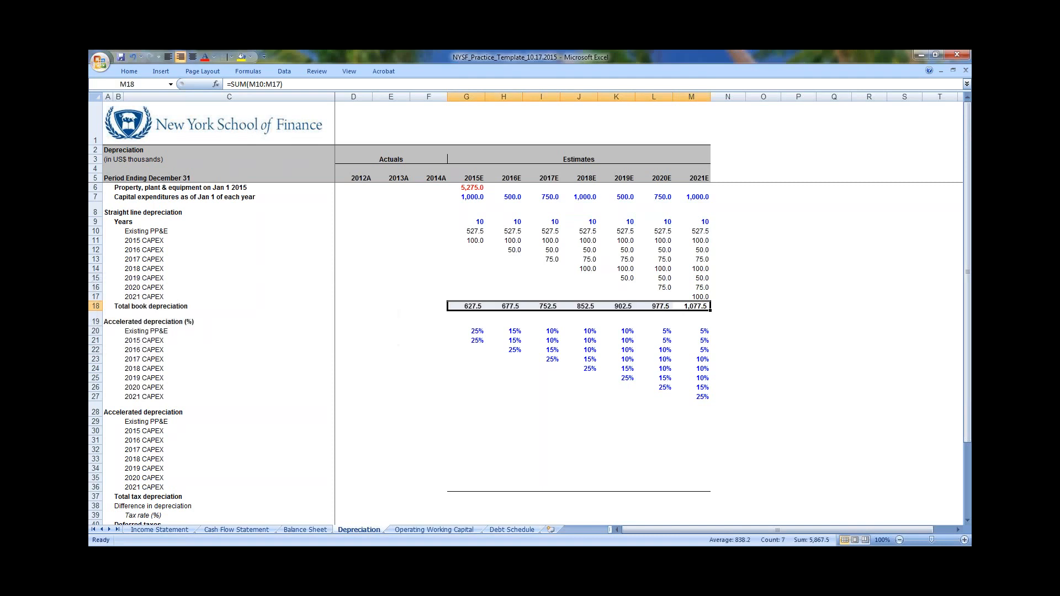
Check the summed ranges in the Total book depreciation formulas across the estimate years
key(ctrl+Left)
key(F2)
key(Escape)
key(Right)
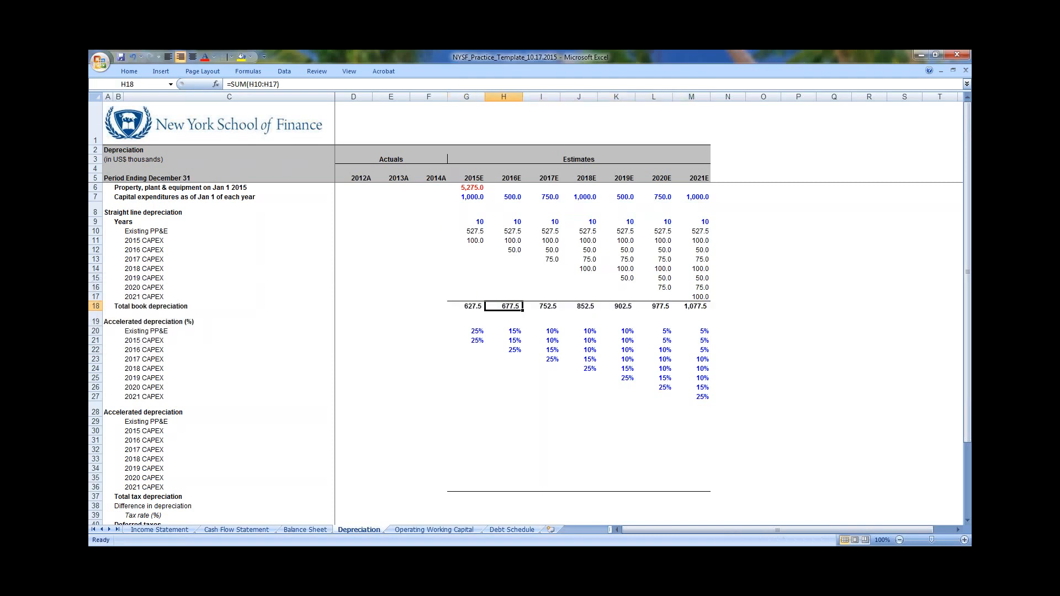
key(Right)
key(Right)
key(F2)
key(Escape)
key(Right)
key(Right)
key(F2)
key(Escape)
key(Right)
key(ctrl+Left)
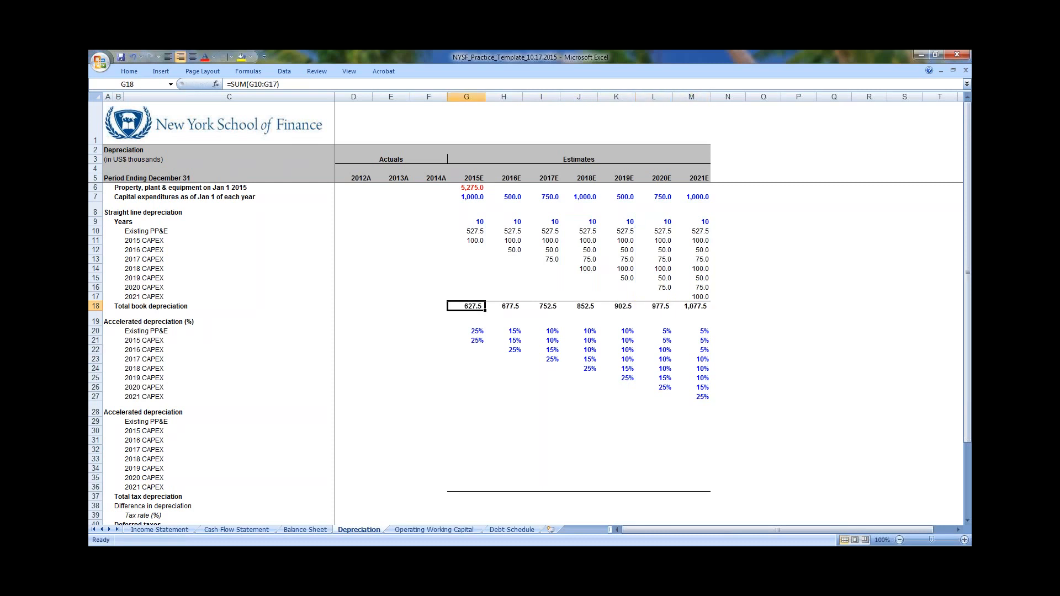
key(ctrl+Left)
key(ctrl+Left)
key(ctrl+Right)
key(ctrl+Right)
Link the 2015E Depreciation and amortization cell G28 on the Income Statement sheet to total book depreciation, =Depreciation!G18
key(ctrl+Page_Up)
key(ctrl+Page_Up)
key(ctrl+Page_Up)
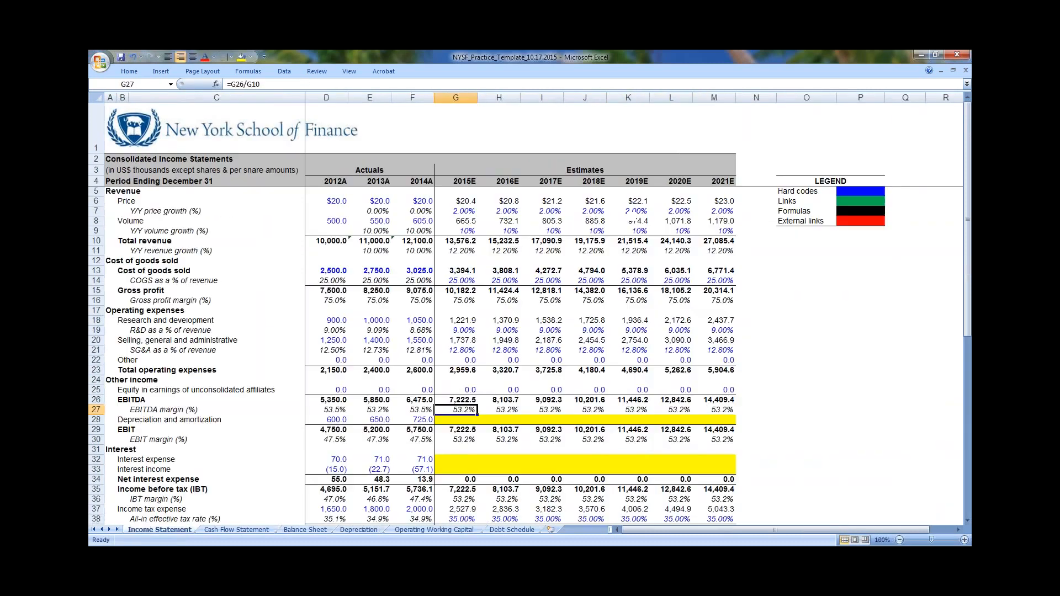
text(=)
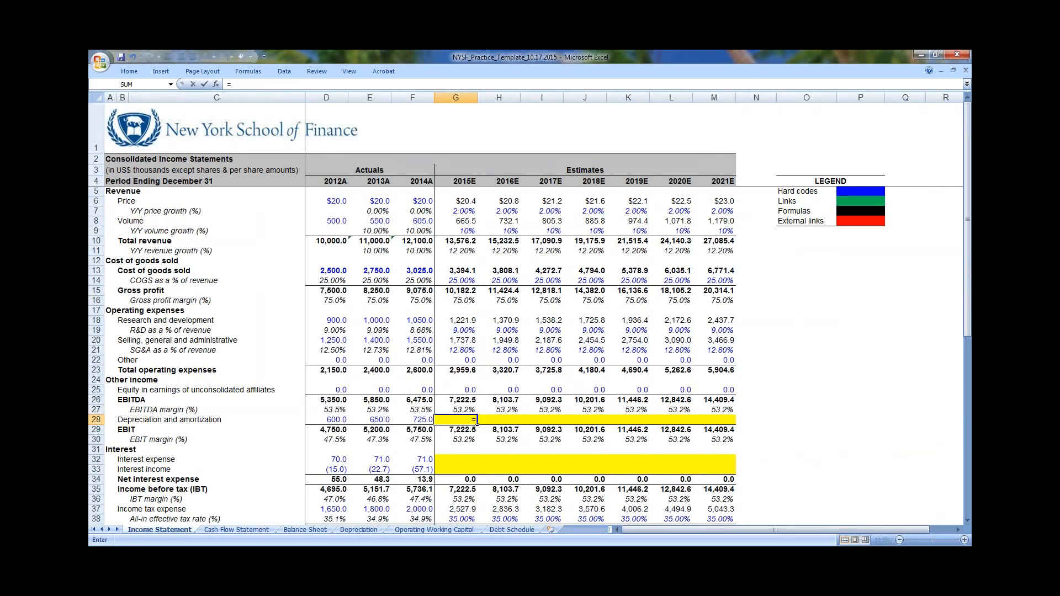
key(ctrl+Page_Down)
key(ctrl+Page_Down)
key(ctrl+Page_Down)
key(Right)
key(Down)
key(Down)
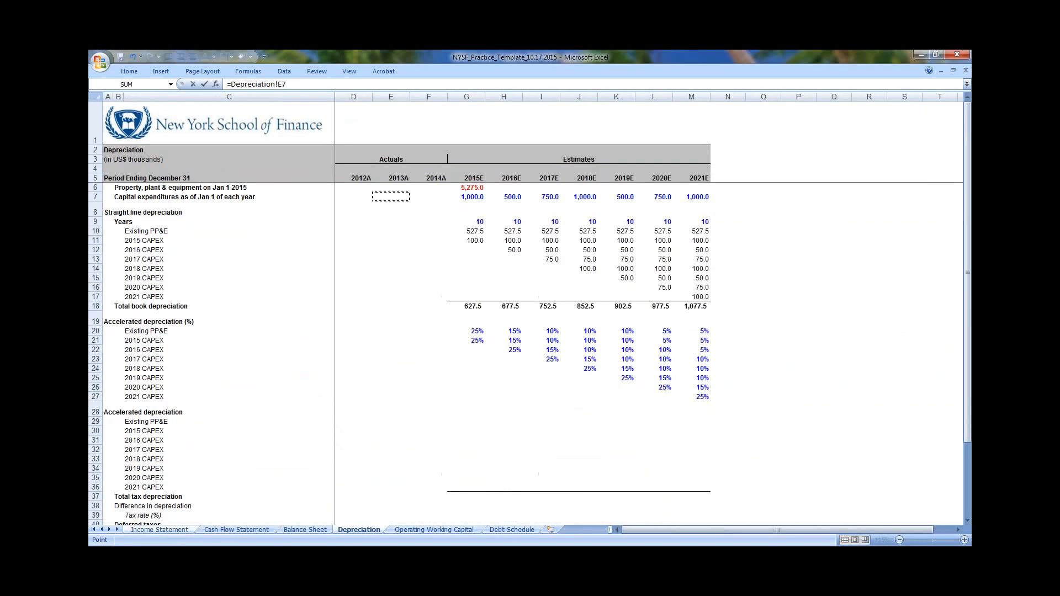
key(Down)
key(Down)
key(Down)
key(Down)
key(Down)
key(Down)
key(Down)
key(Down)
key(Down)
key(Right)
key(Right)
key(Down)
key(Return)
Copy the Depreciation and amortization link in G28 across to 2021E in M28
key(Up)
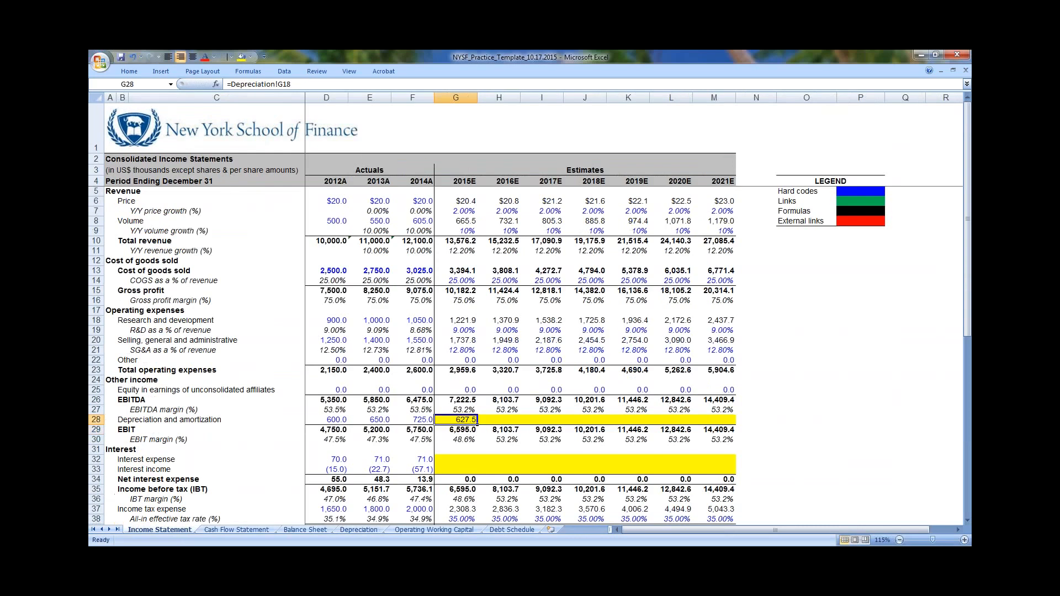
key(shift+Right)
key(shift+Right)
key(shift+Right)
key(shift+Right)
key(shift+Right)
key(shift+Right)
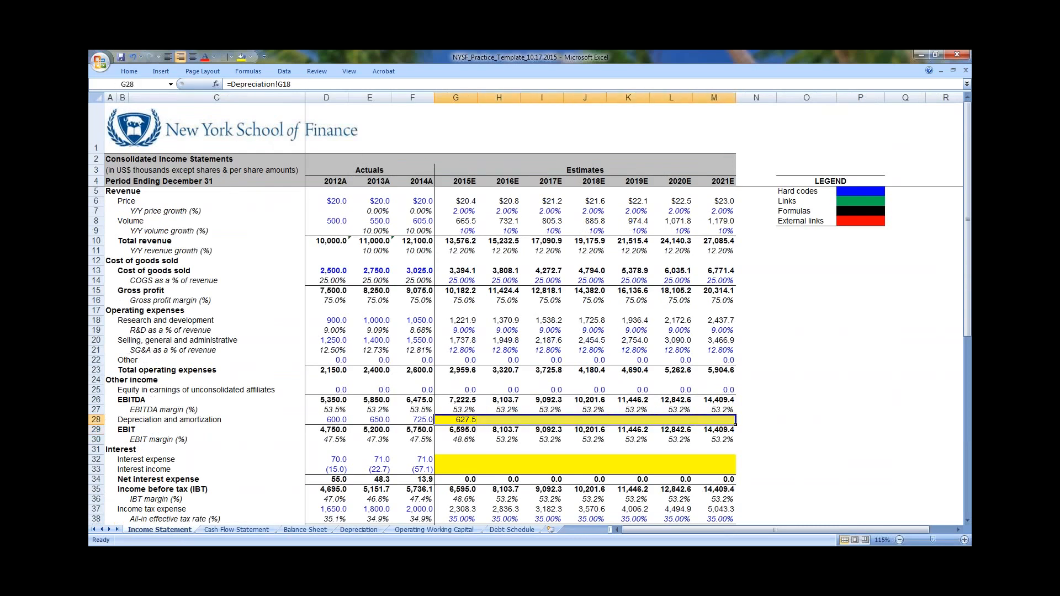
key(ctrl+r)
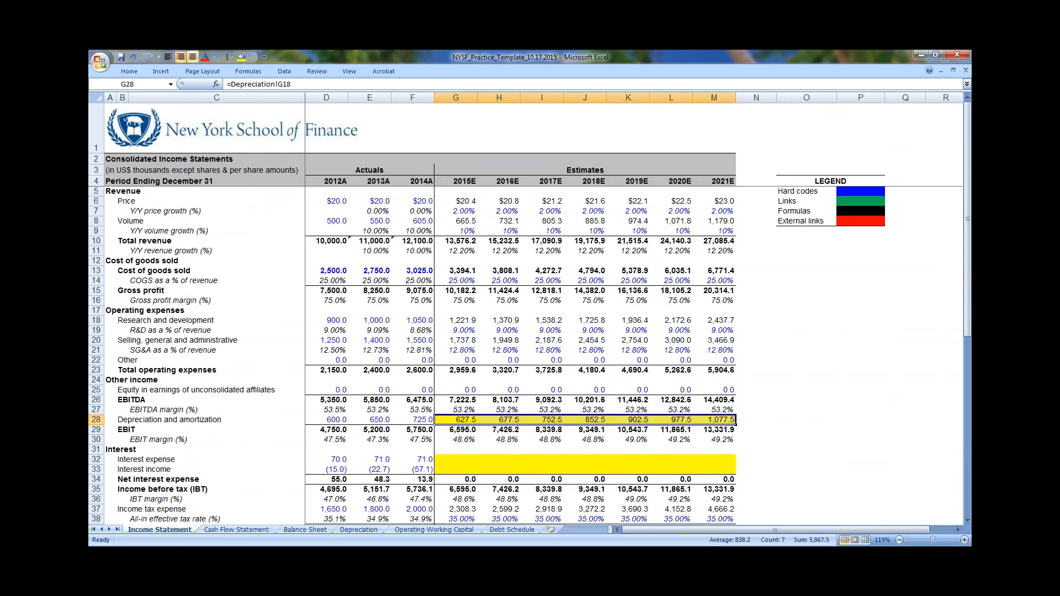
Color the 2015E to 2021E Depreciation and amortization values red and remove their yellow fill
click(214, 57)
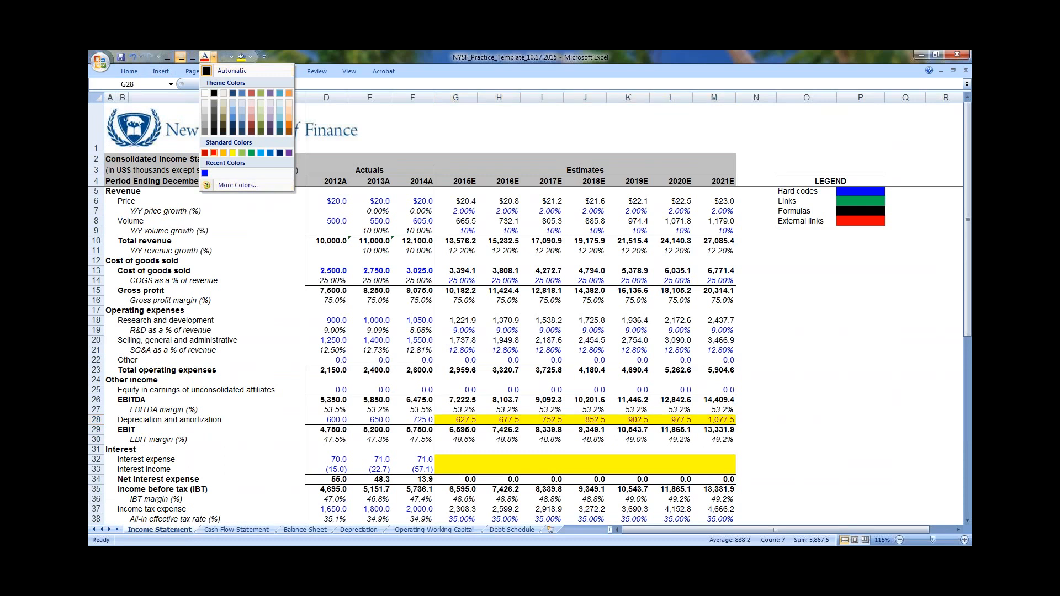
key(Escape)
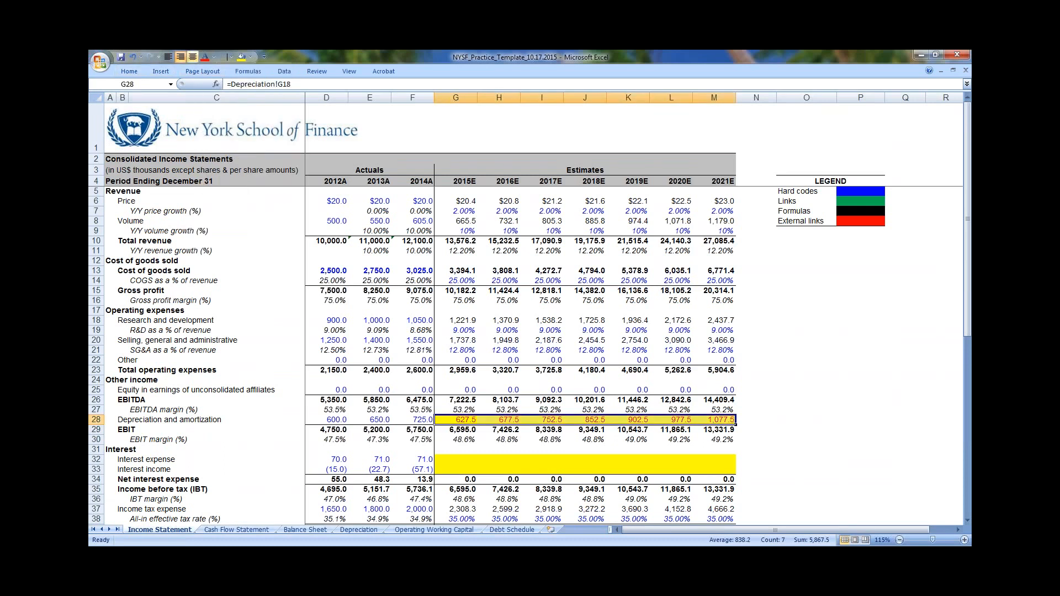
click(248, 57)
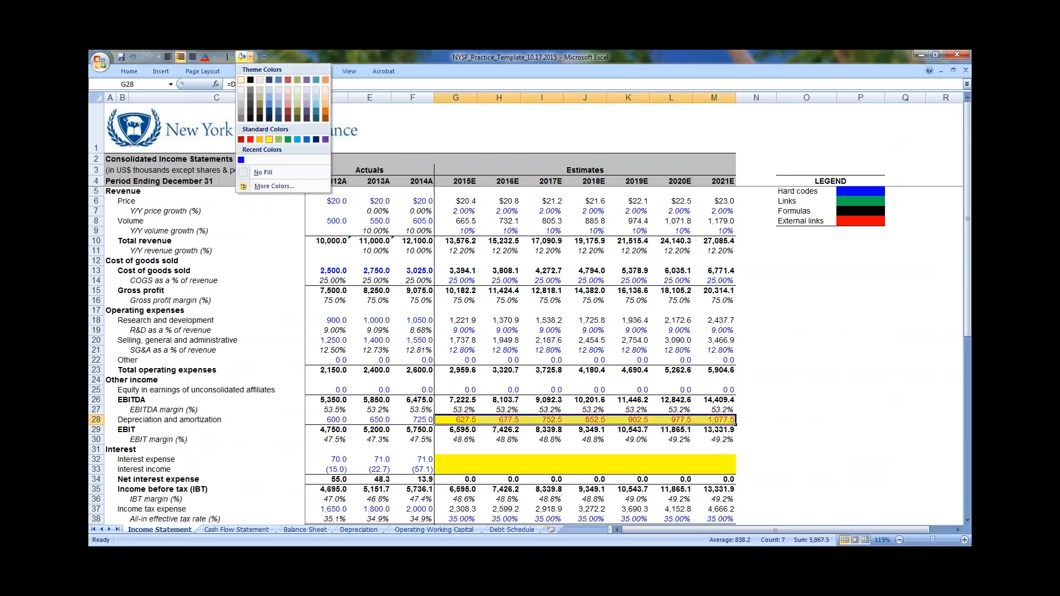
click(262, 171)
Check the EBIT margin formulas in row 30 across the estimate years to 2021E
key(Down)
key(Down)
key(Left)
key(Left)
key(Left)
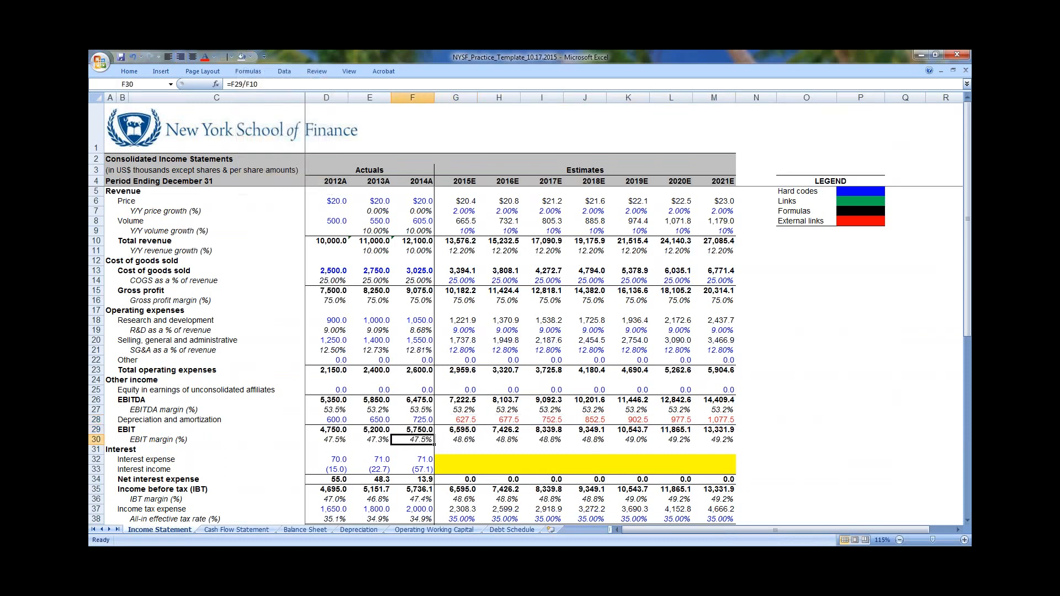
key(Right)
key(F2)
key(Escape)
key(Right)
key(F2)
key(Escape)
key(Right)
key(F2)
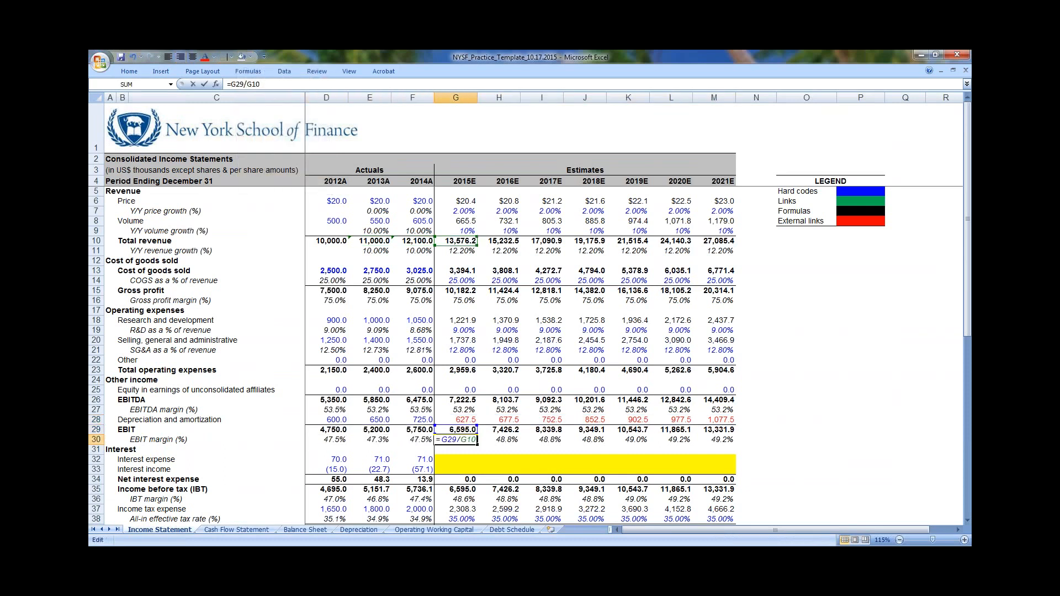
key(Escape)
key(Right)
key(Right)
key(F2)
key(Escape)
key(Right)
key(Right)
key(Right)
key(Right)
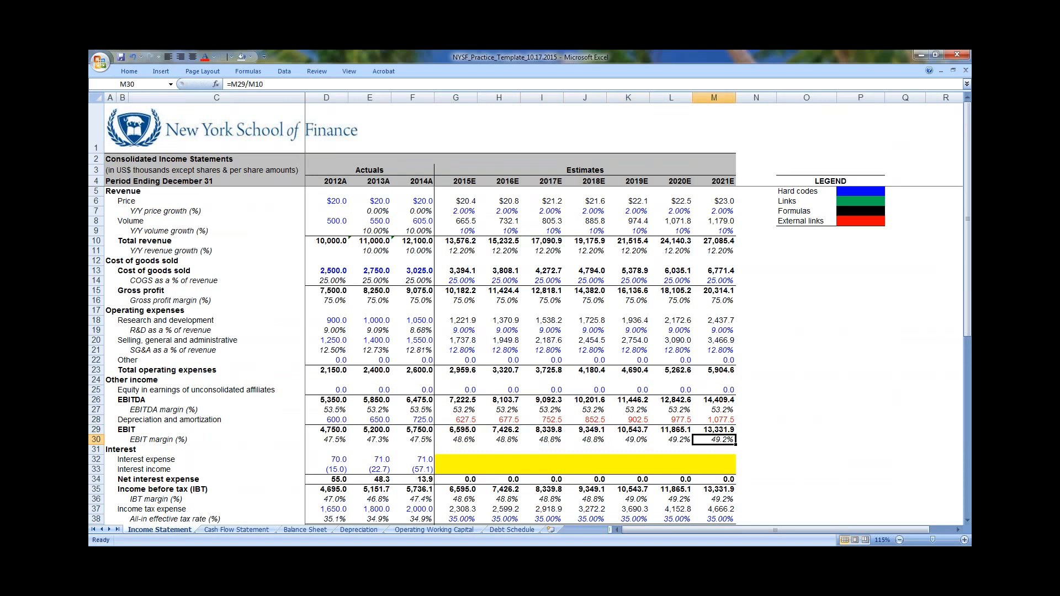
Compare the EBIT margins of the actual years with those of the estimate years
key(Home)
key(Right)
key(Right)
key(Left)
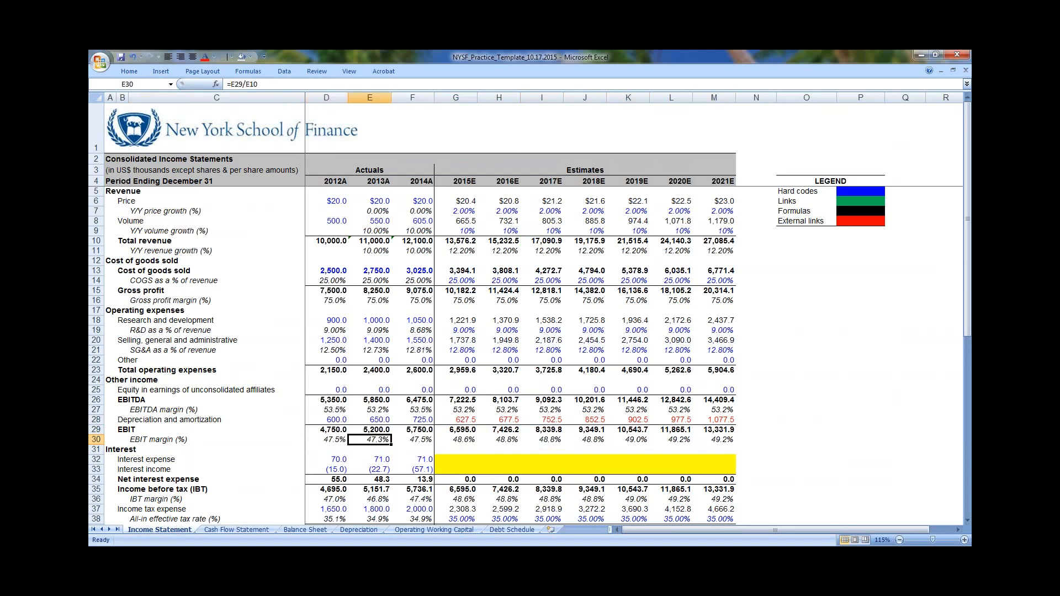
key(Right)
key(Right)
key(ctrl+shift+Right)
key(Right)
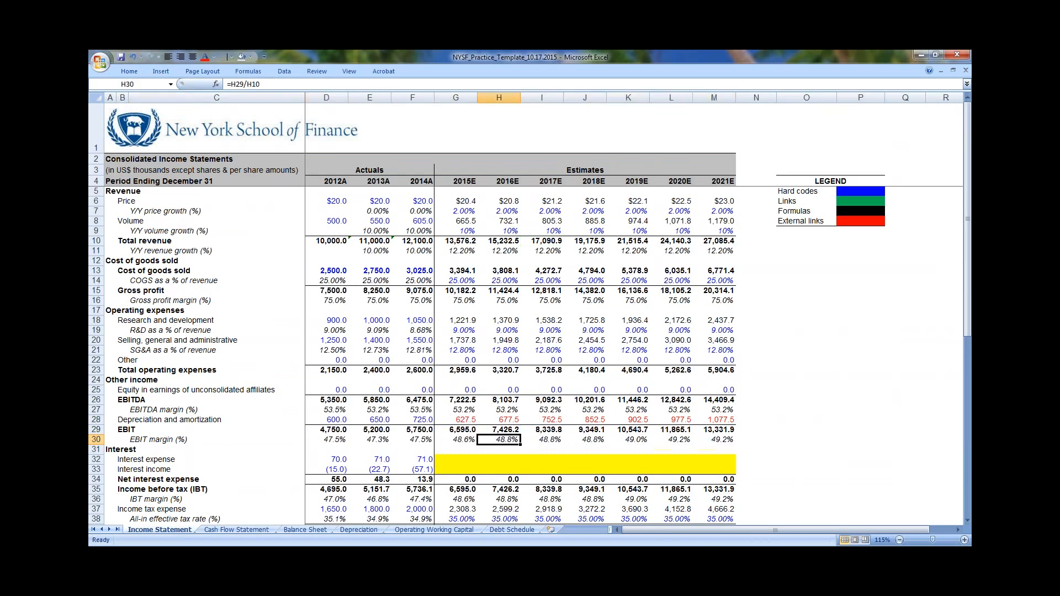
Review the Y/Y price growth assumptions for 2015E to 2021E in row 7
key(ctrl+Right)
key(Up)
key(Up)
key(Up)
key(Up)
key(Up)
key(Up)
key(Up)
key(Up)
key(Up)
key(Up)
key(Up)
key(Up)
key(Up)
key(Up)
key(Up)
key(Up)
key(Up)
key(Up)
key(Up)
key(Up)
key(Up)
key(Up)
key(Left)
key(Left)
key(Left)
key(Left)
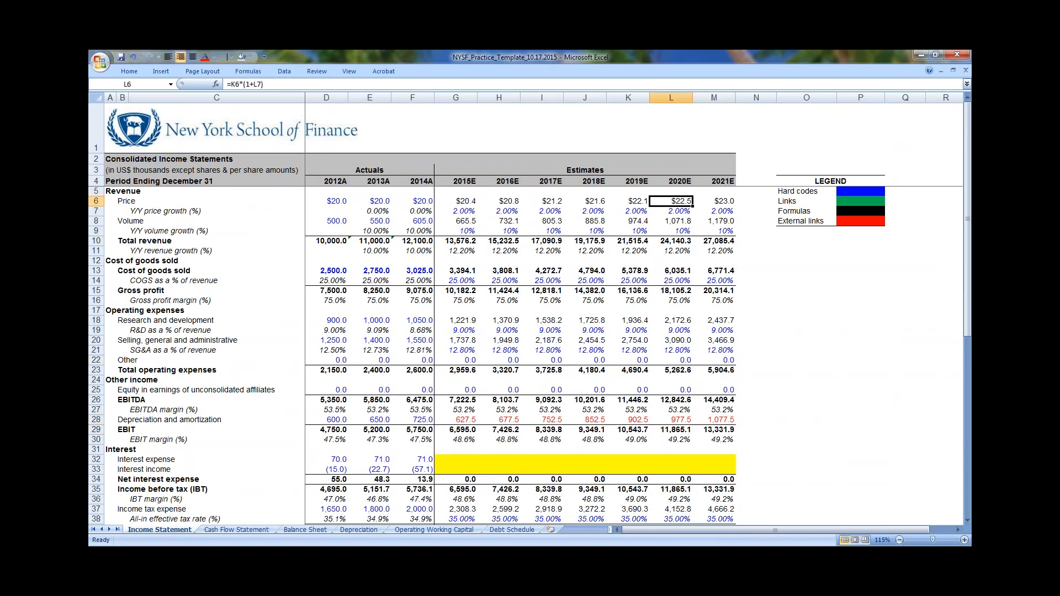
key(Down)
key(Left)
key(Left)
key(ctrl+shift+Right)
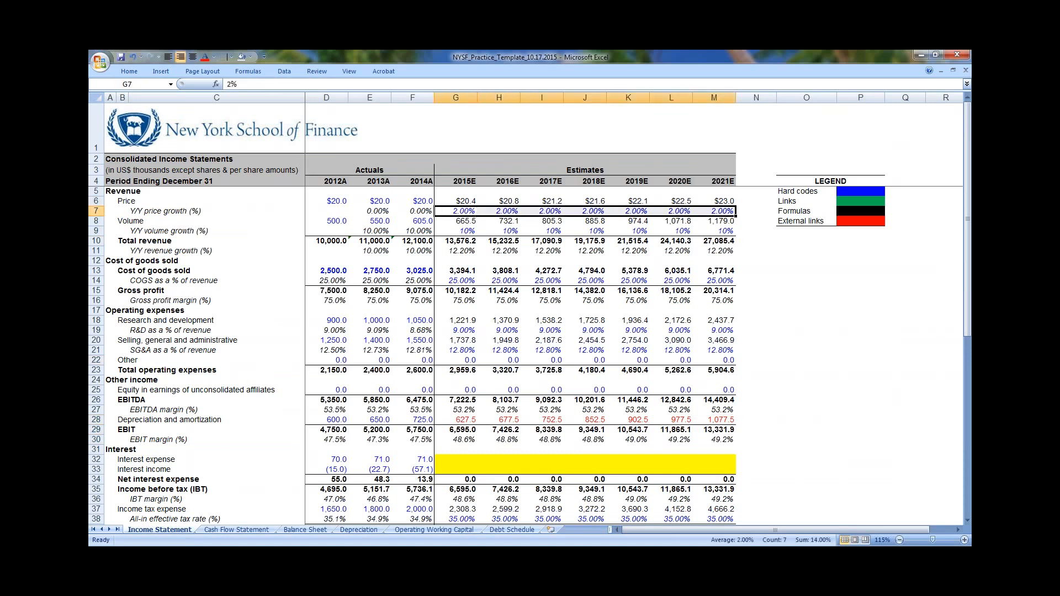
Trace the 2015E Depreciation and amortization link in G28 to its source cell on the Depreciation sheet
key(Down)
key(Down)
key(Down)
key(Down)
key(Down)
key(Down)
key(Down)
key(Down)
key(Down)
key(Down)
key(Down)
key(Down)
key(Down)
key(Down)
key(Down)
key(Down)
key(Down)
key(Down)
key(Down)
key(Down)
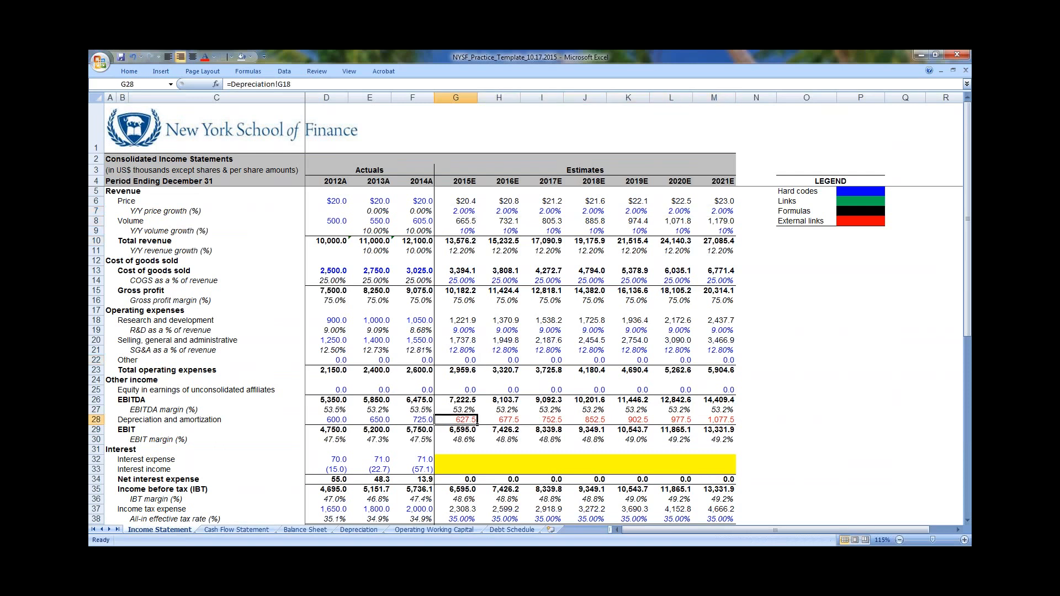
key(ctrl+bracketleft)
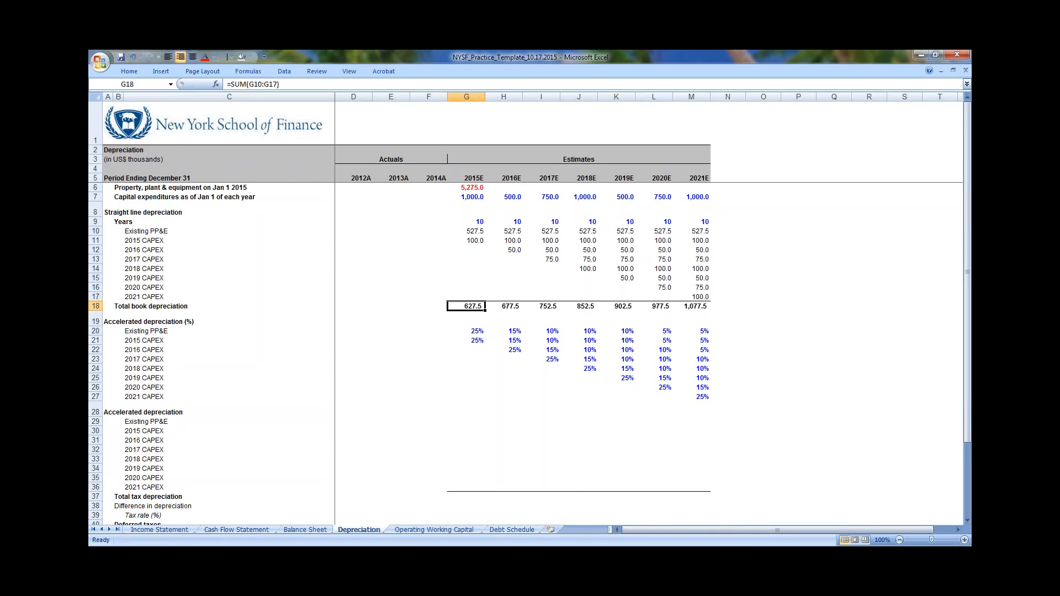
Link the 2012A Total book depreciation in D18 to the Income Statement's Depreciation and amortization in D28
key(Left)
key(Left)
key(Left)
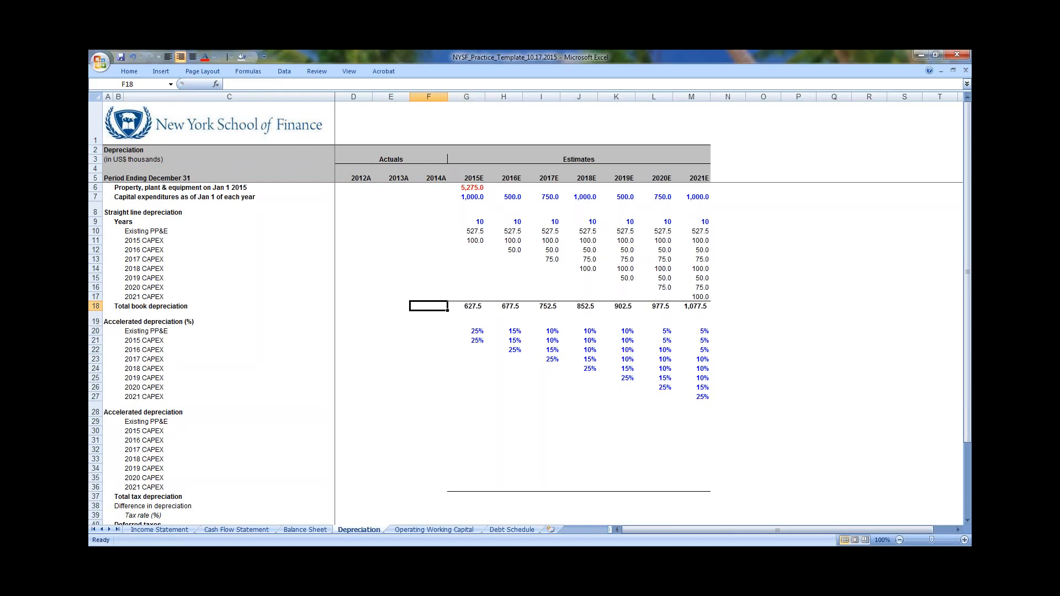
key(Left)
key(Right)
text(=)
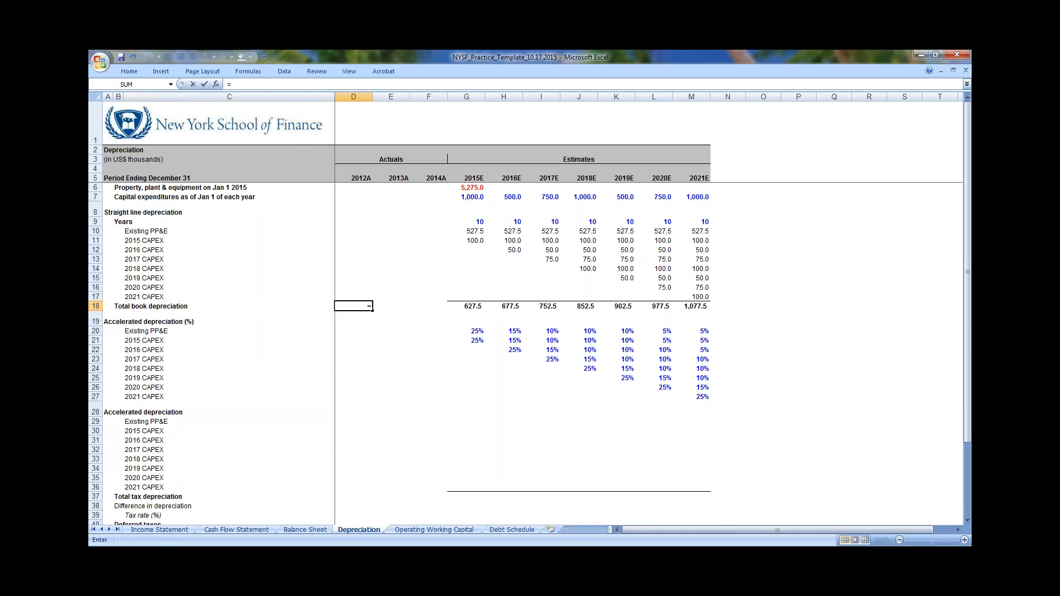
key(ctrl+Page_Up)
key(ctrl+Page_Up)
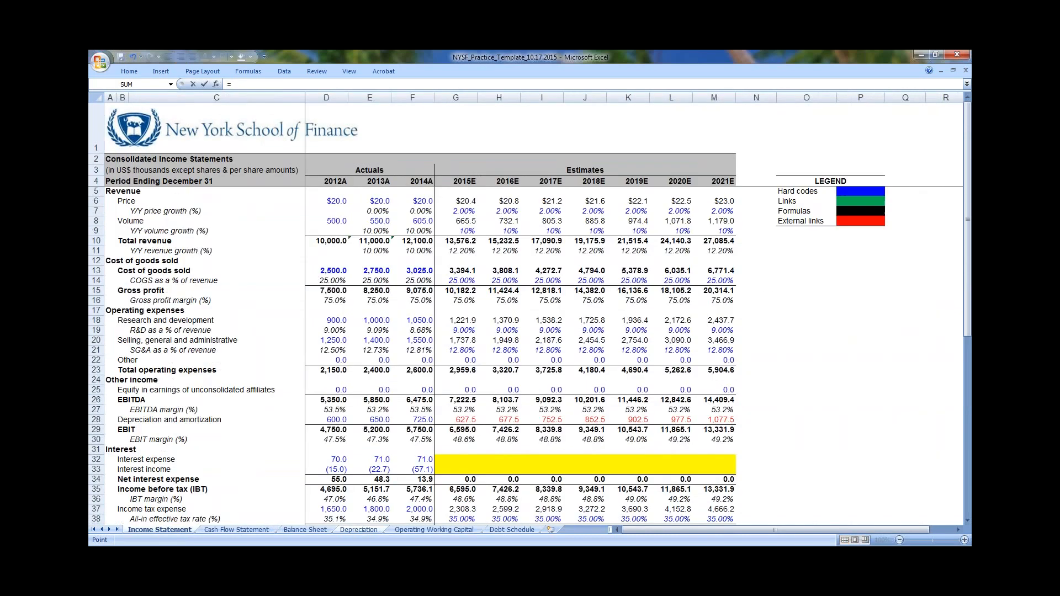
key(Down)
key(Down)
key(Down)
key(Down)
key(Down)
key(Down)
key(Down)
key(Down)
key(Down)
key(Down)
key(Down)
key(Down)
key(Down)
key(Down)
key(Down)
key(Down)
key(Down)
key(Down)
key(Down)
key(Down)
key(Up)
key(Up)
key(Return)
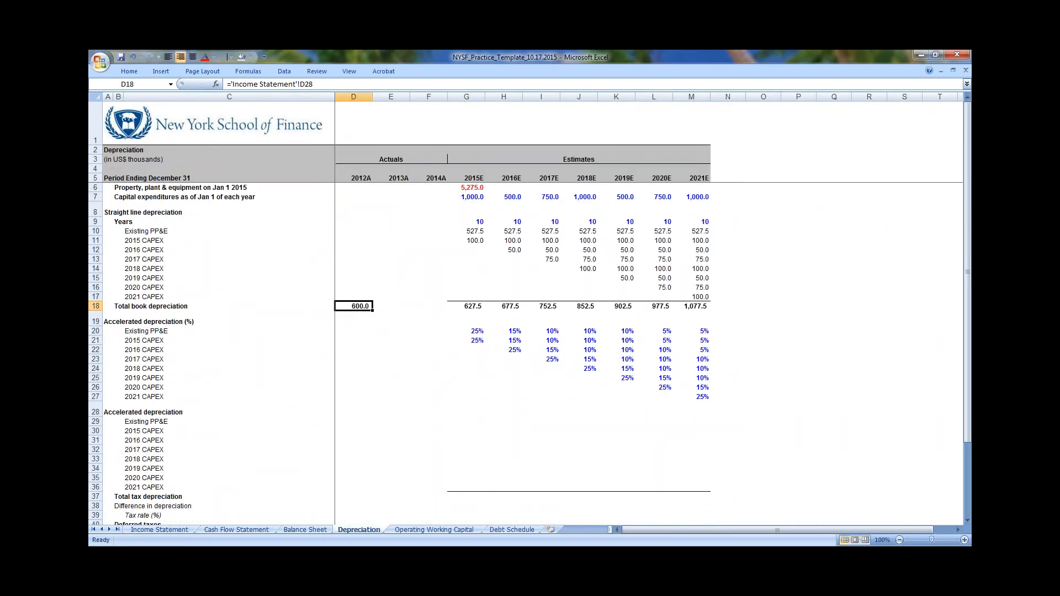
Copy the D18 link across to 2014A in F18 and color the three values red
key(shift+Right)
key(shift+Right)
key(ctrl+r)
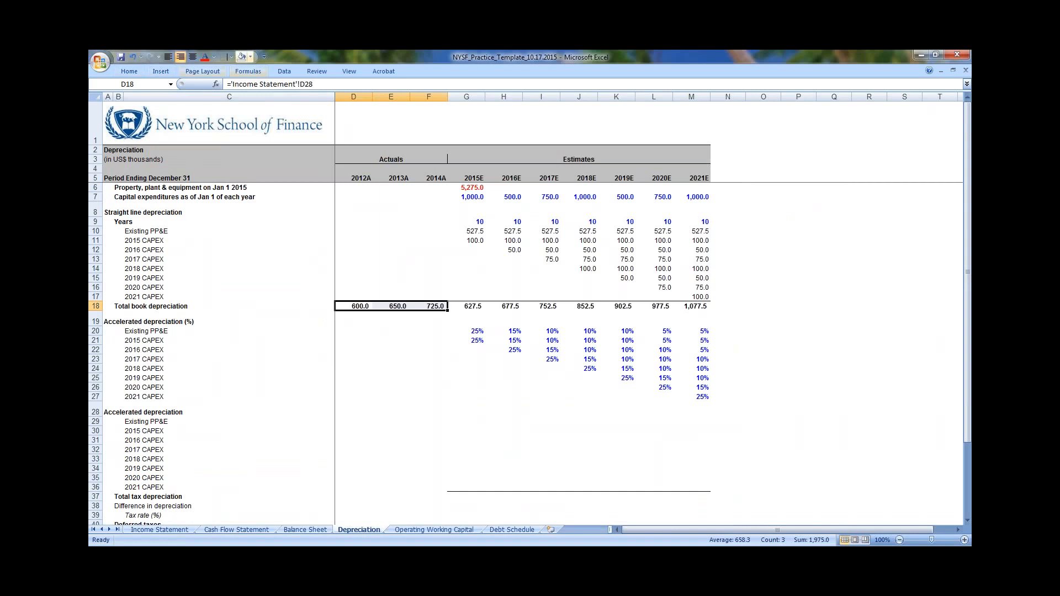
click(213, 57)
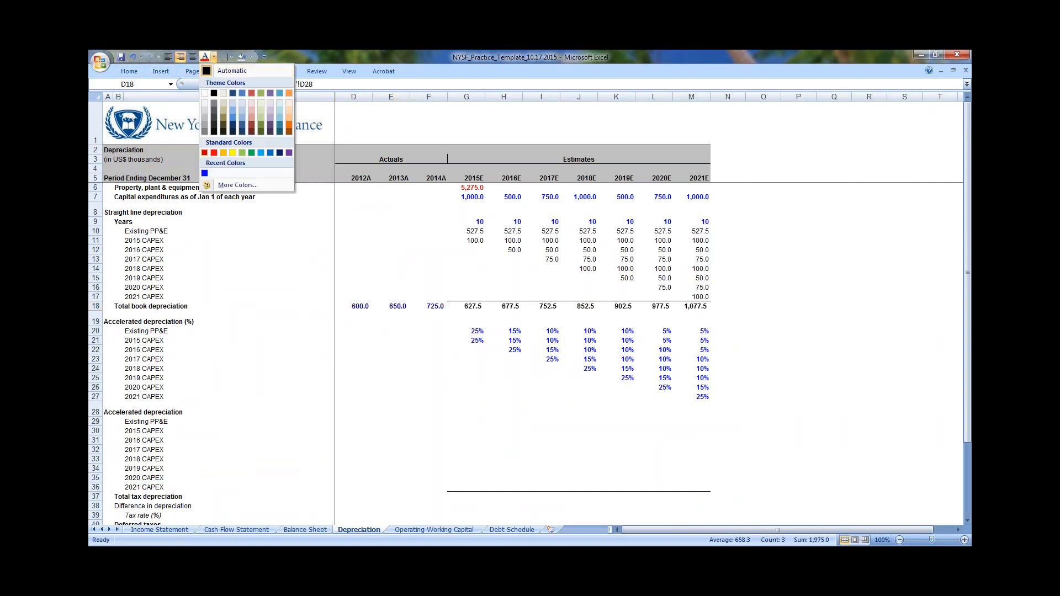
click(213, 153)
key(Left)
key(Right)
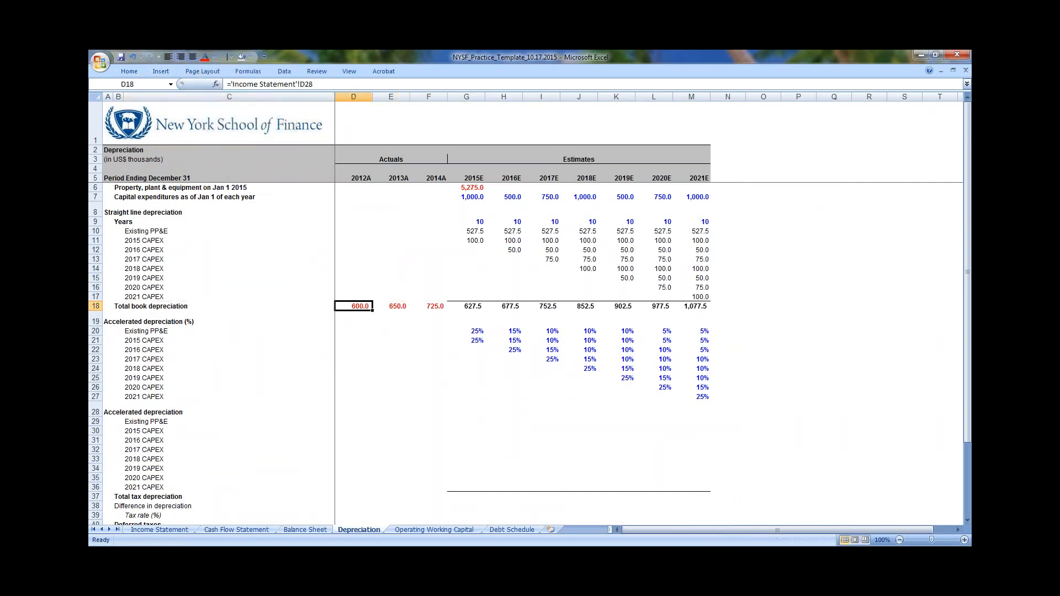
Insert a new row 6 above Property, plant & equipment and remove its gray fill
key(Up)
key(Up)
key(Up)
key(Up)
key(Up)
key(Up)
key(Up)
key(Up)
key(Up)
key(Up)
key(Up)
key(Up)
key(Up)
key(Down)
key(shift+space)
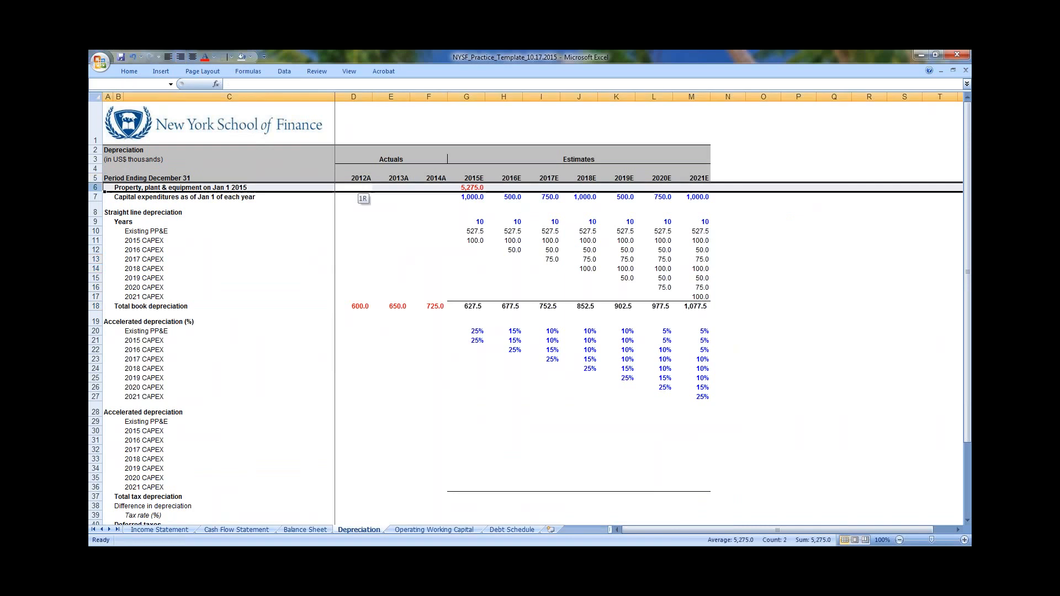
key(ctrl+shift+plus)
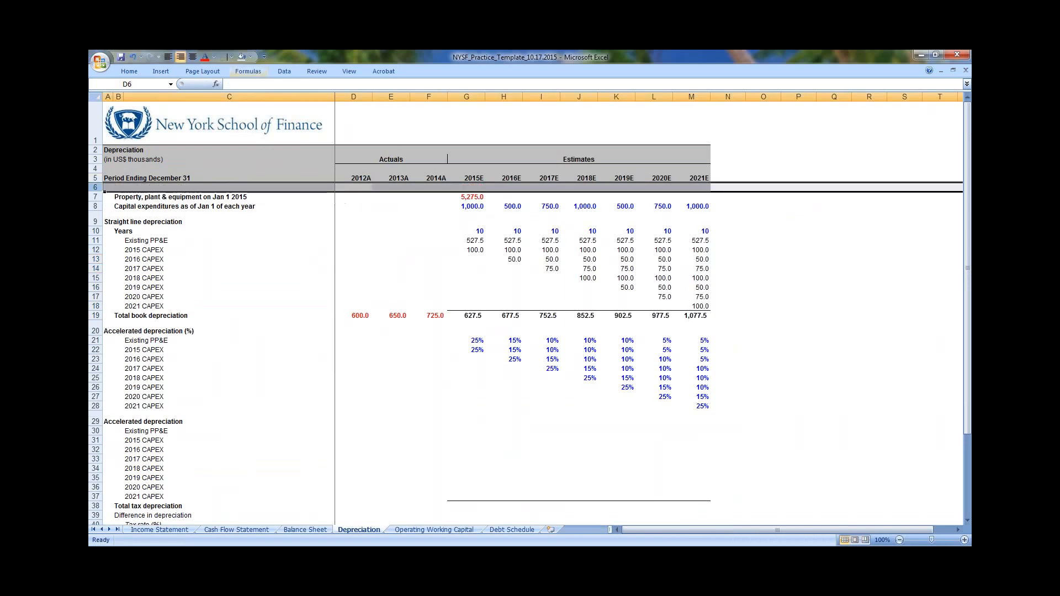
key(alt+h)
key(h)
key(n)
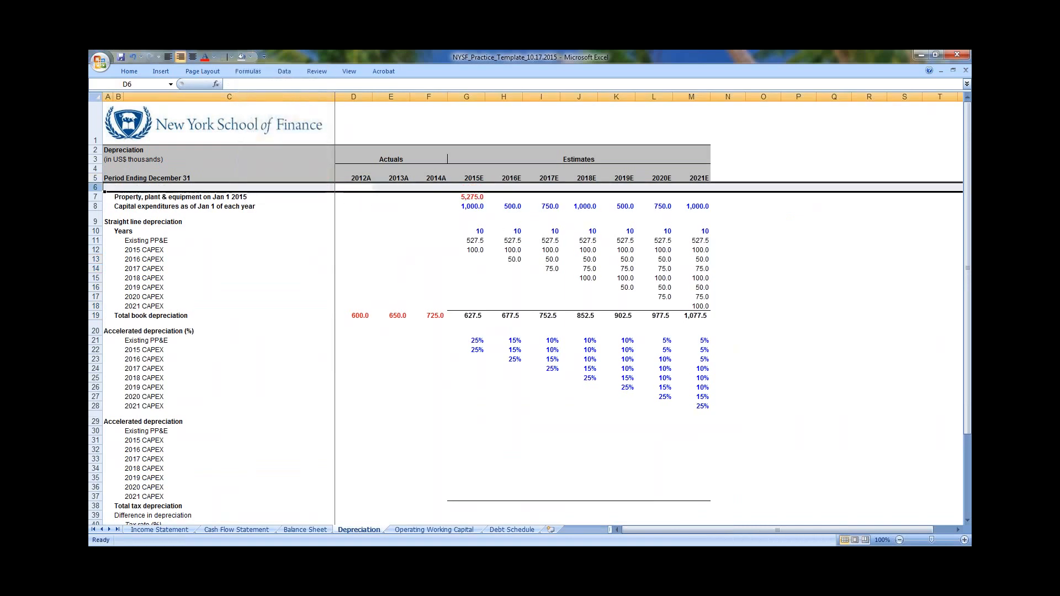
Enter the label Revenue in B6 and turn off its text wrapping
key(Left)
key(Left)
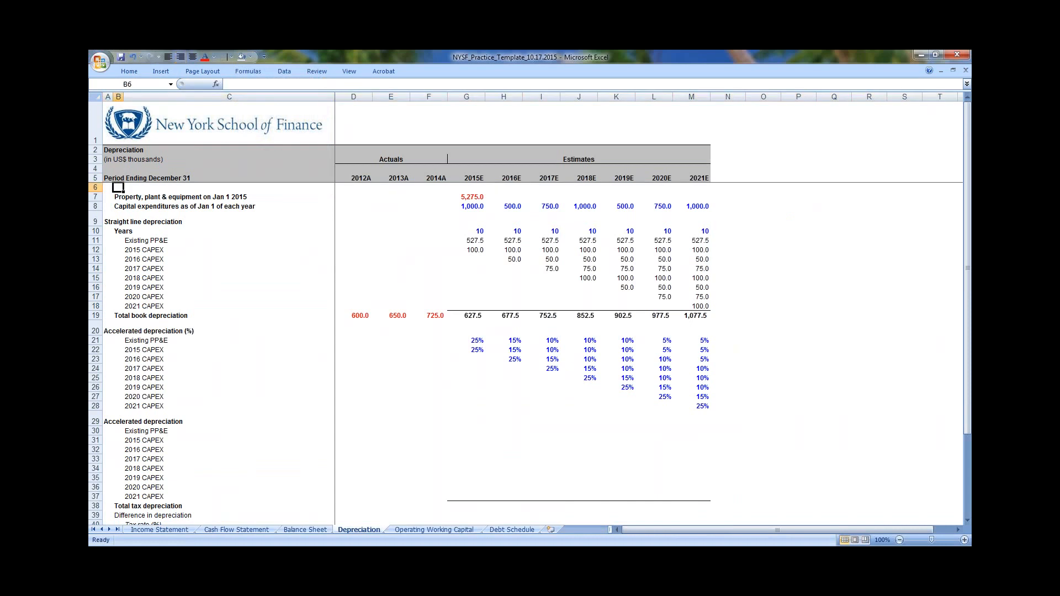
text(Revenue)
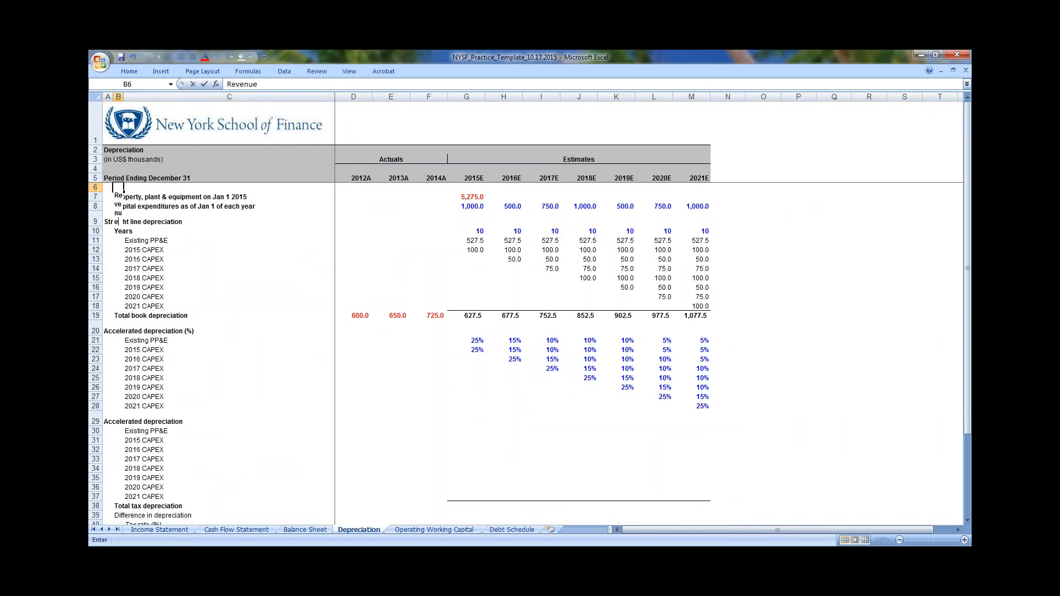
key(Return)
key(Up)
key(ctrl+1)
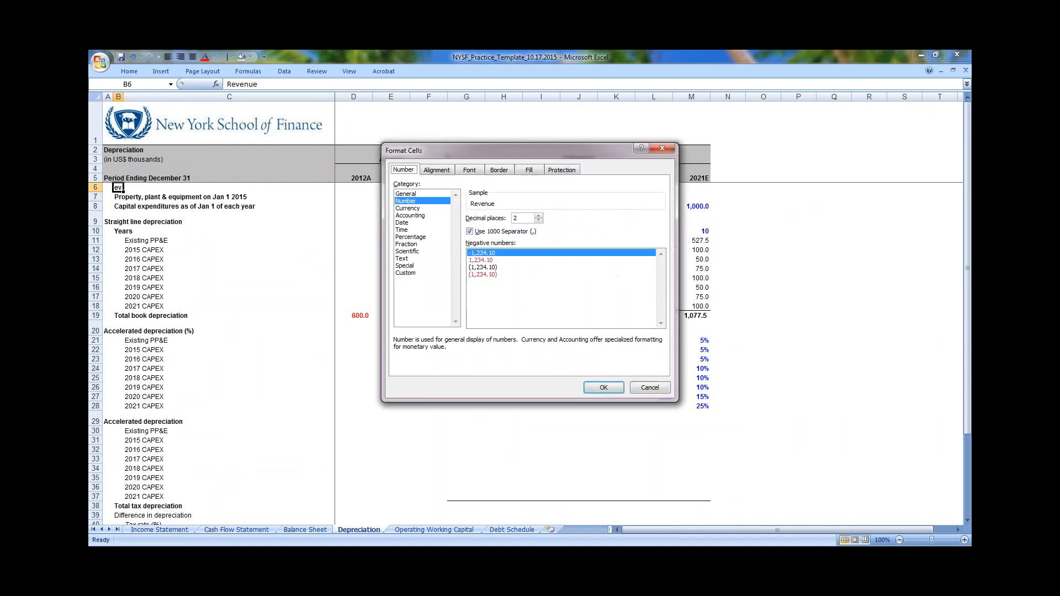
key(Return)
Link the 2012A Revenue in D6 to Total revenue in D10 of the Income Statement
key(Right)
key(Right)
key(Right)
key(Left)
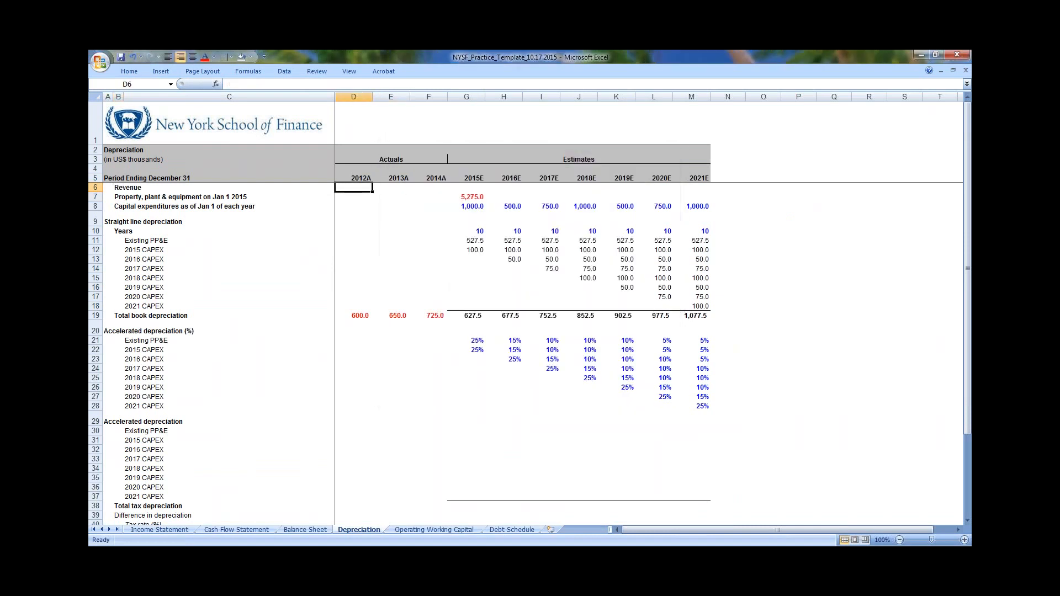
text(=)
key(ctrl+Page_Up)
key(ctrl+Page_Up)
key(ctrl+Page_Up)
key(Down)
key(Down)
key(Down)
key(Down)
key(Down)
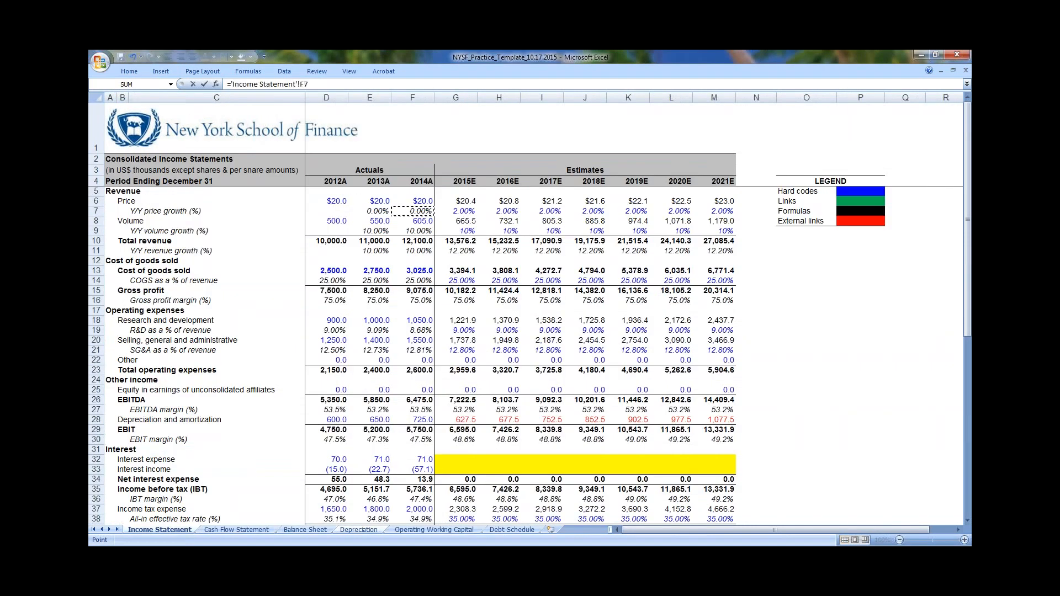
key(Left)
key(Return)
Copy the Revenue link in D6 across to 2021E in M6
key(shift+Right)
key(shift+Right)
key(shift+Right)
key(shift+Right)
key(shift+Right)
key(shift+Right)
key(shift+Right)
key(shift+Right)
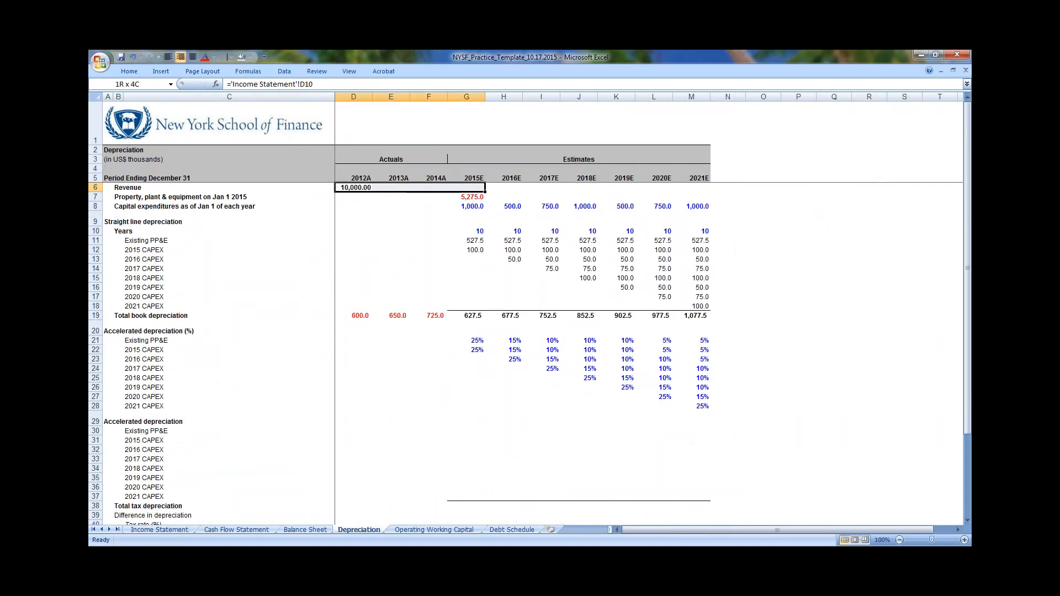
key(shift+Right)
key(ctrl+r)
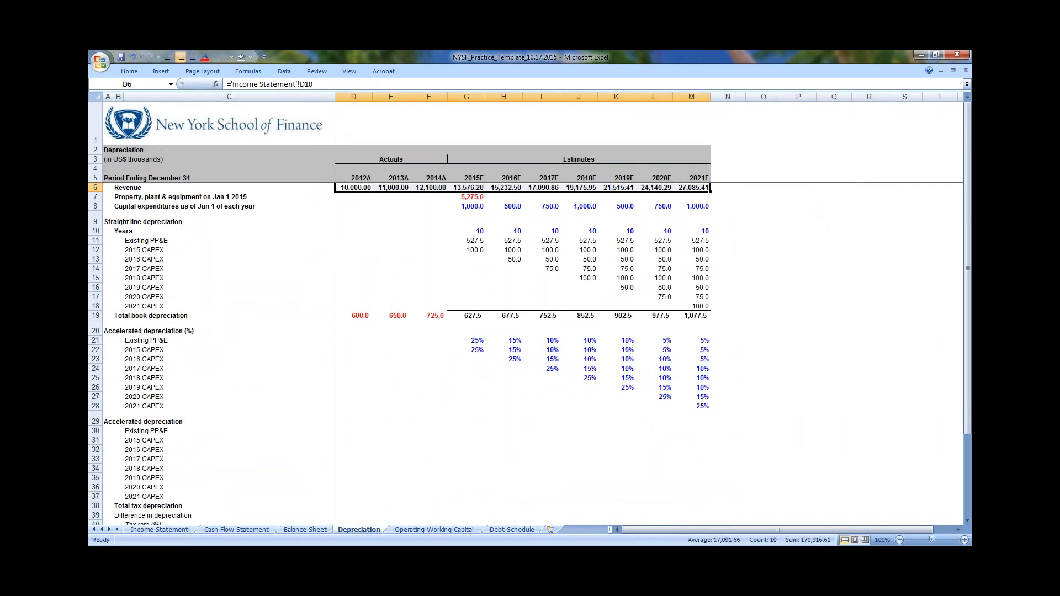
Format the Revenue values in D6 to M6 as dollar currency with one decimal place
key(ctrl+1)
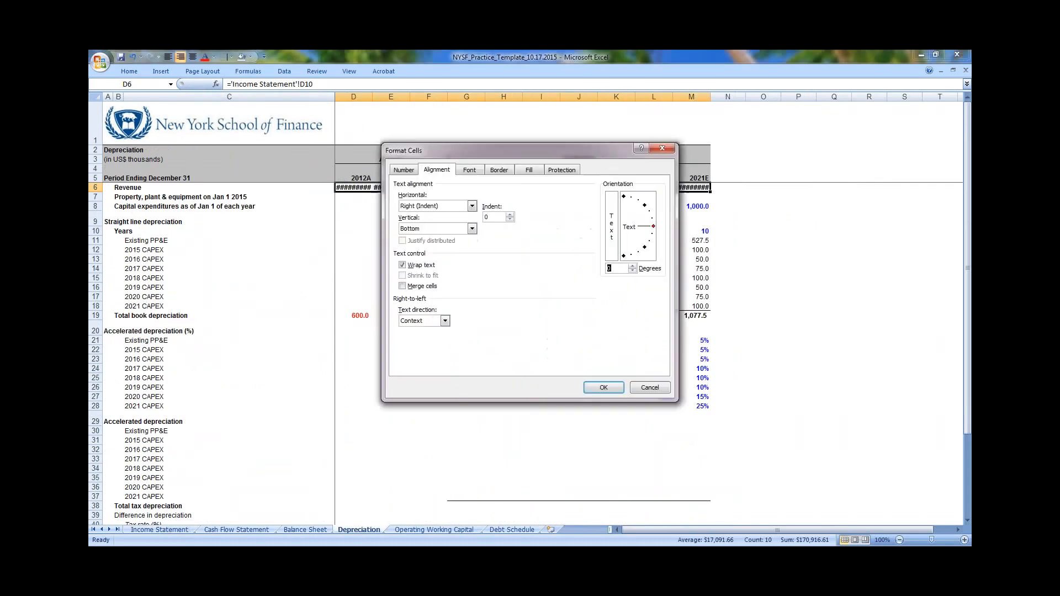
key(ctrl+Page_Up)
key(alt+d)
key(Down)
key(Down)
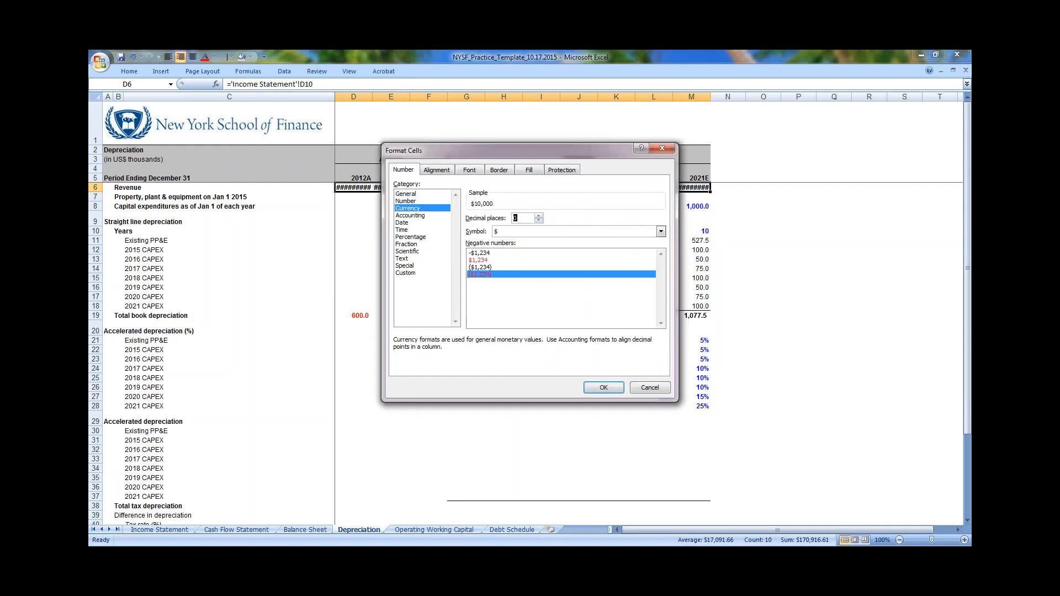
key(Up)
key(Return)
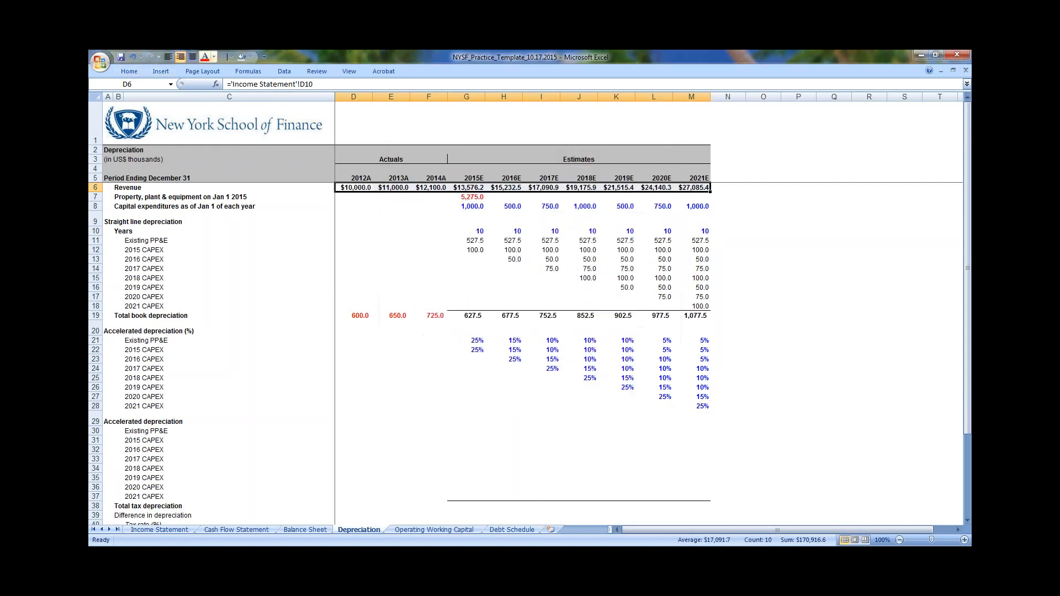
Color the Revenue values from 2012A to 2021E red
click(213, 56)
key(Right)
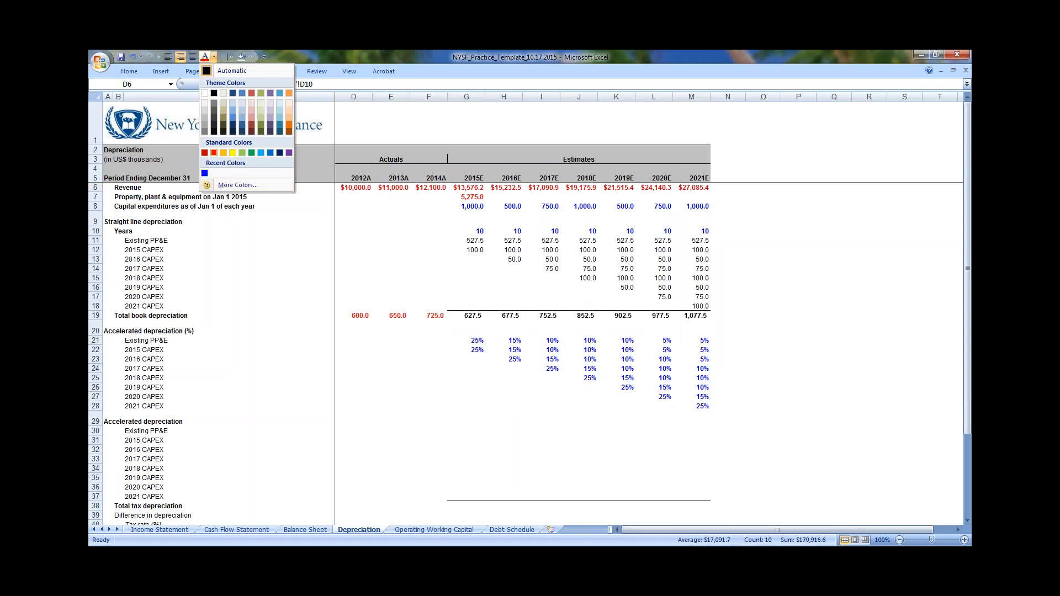
key(Return)
Insert a blank row 20 below Total book depreciation and select its label cell B20
key(ctrl+Down)
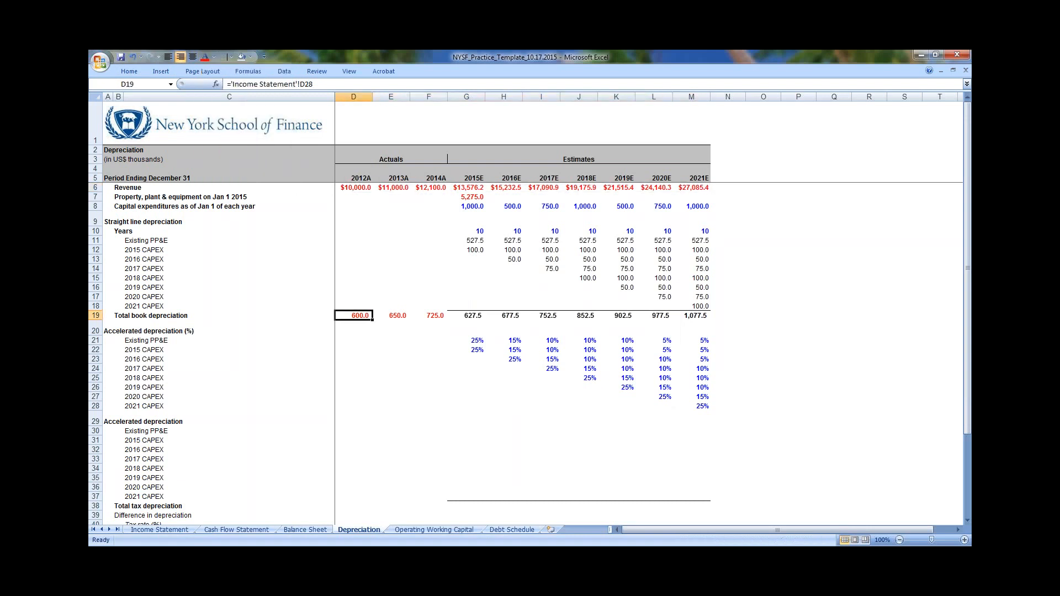
key(Down)
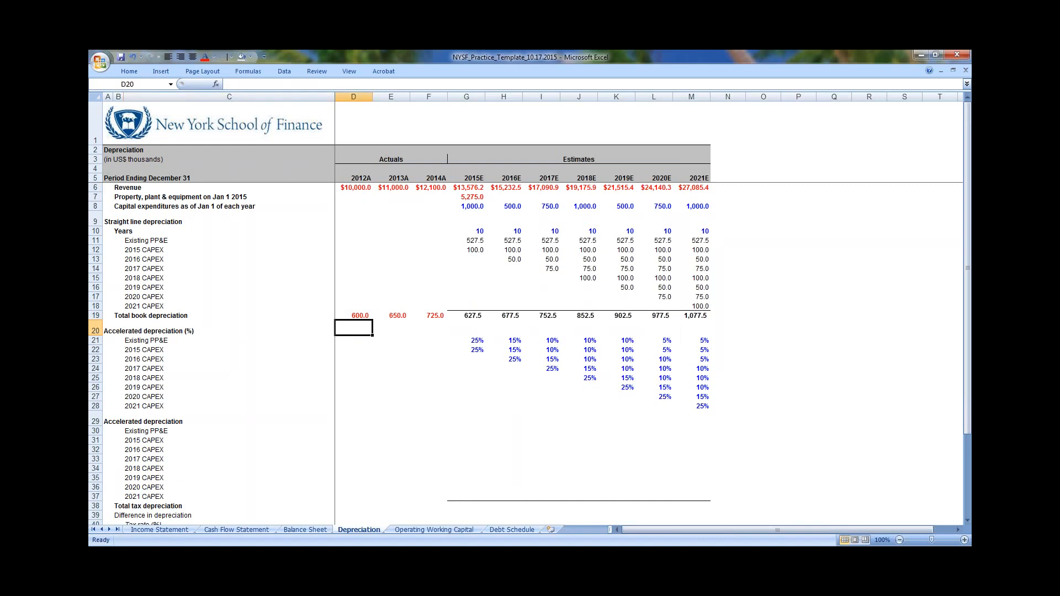
key(shift+space)
key(ctrl+shift+plus)
key(Up)
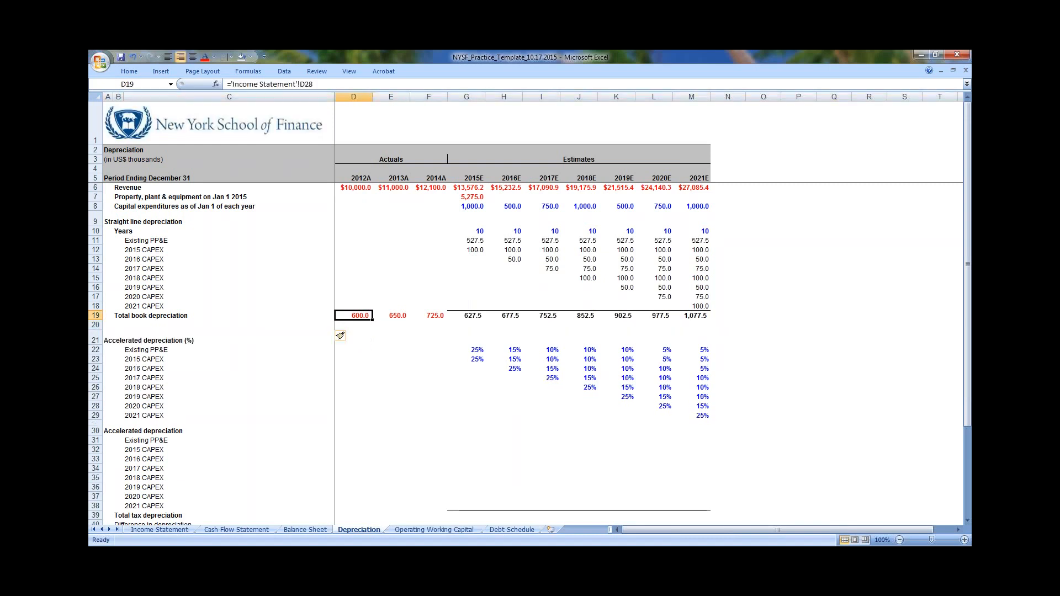
key(Down)
key(Left)
key(Left)
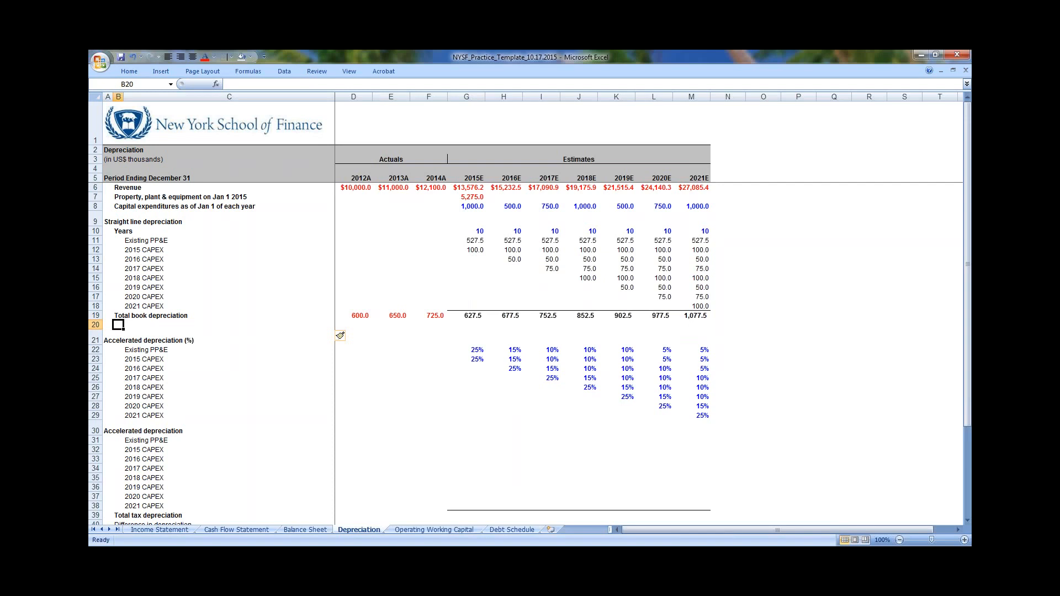
Check the historical total book depreciation figures in row 19 and go back to label cell B20
key(Up)
key(Right)
key(Right)
key(Right)
key(Right)
key(Right)
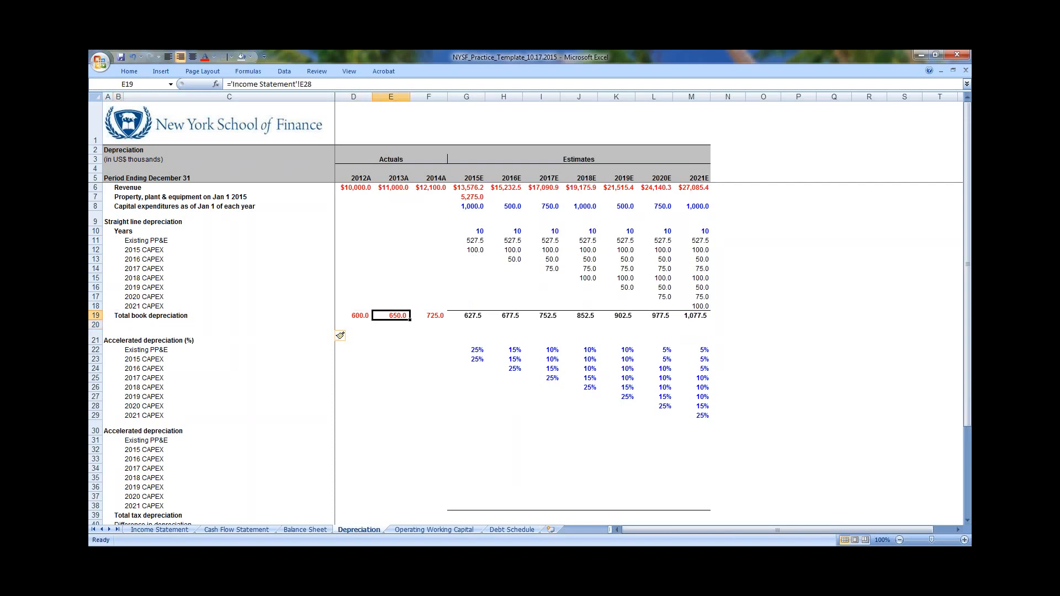
key(Left)
key(Left)
key(Left)
key(Left)
key(Left)
key(Down)
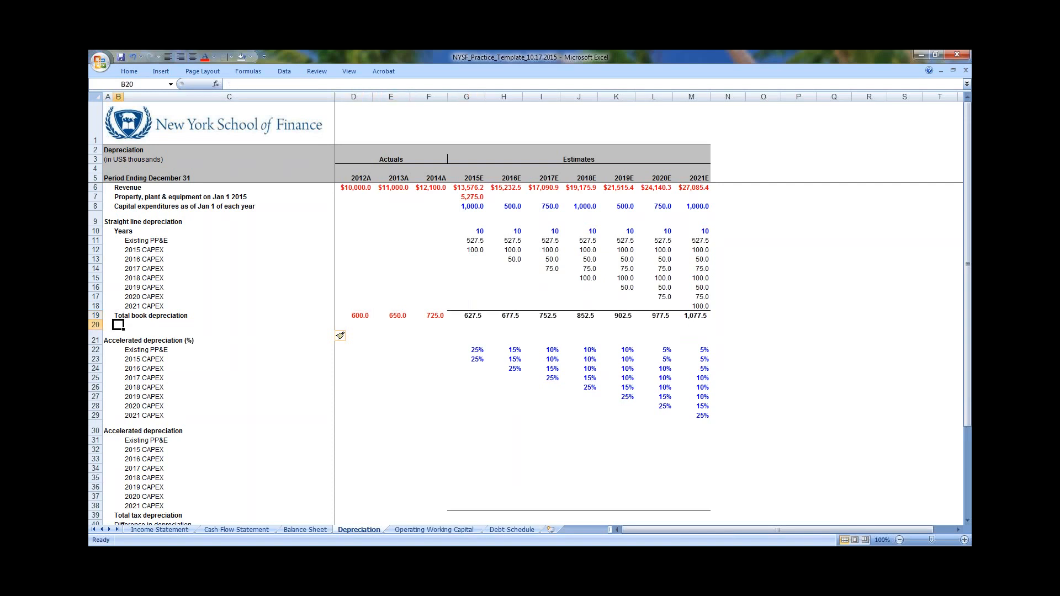
Label row 20 "As % of revenue" in B20, in italics and without bold
text(As % of revenue)
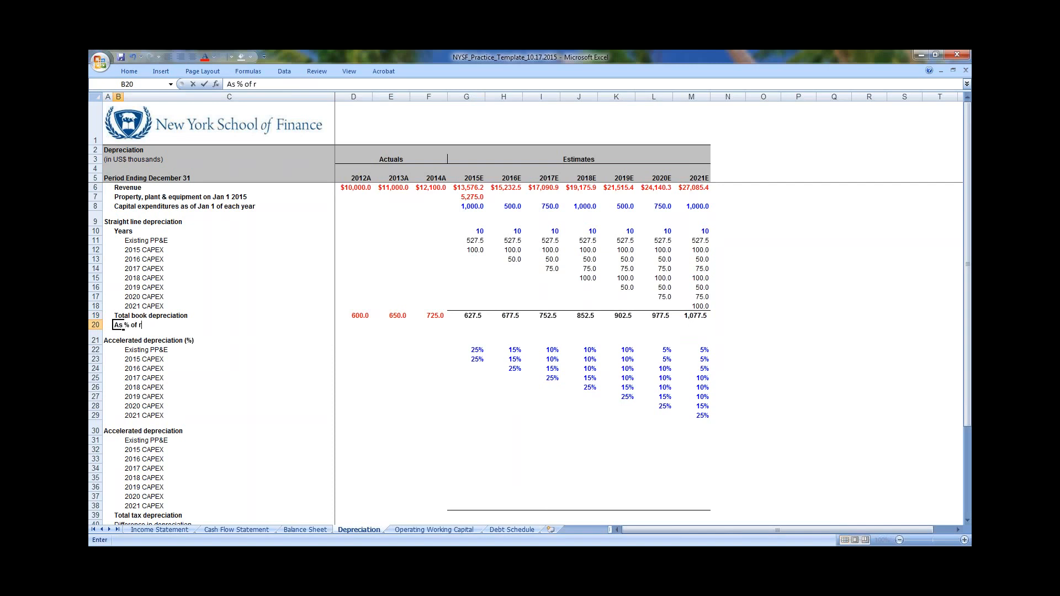
key(Return)
key(Up)
key(ctrl+b)
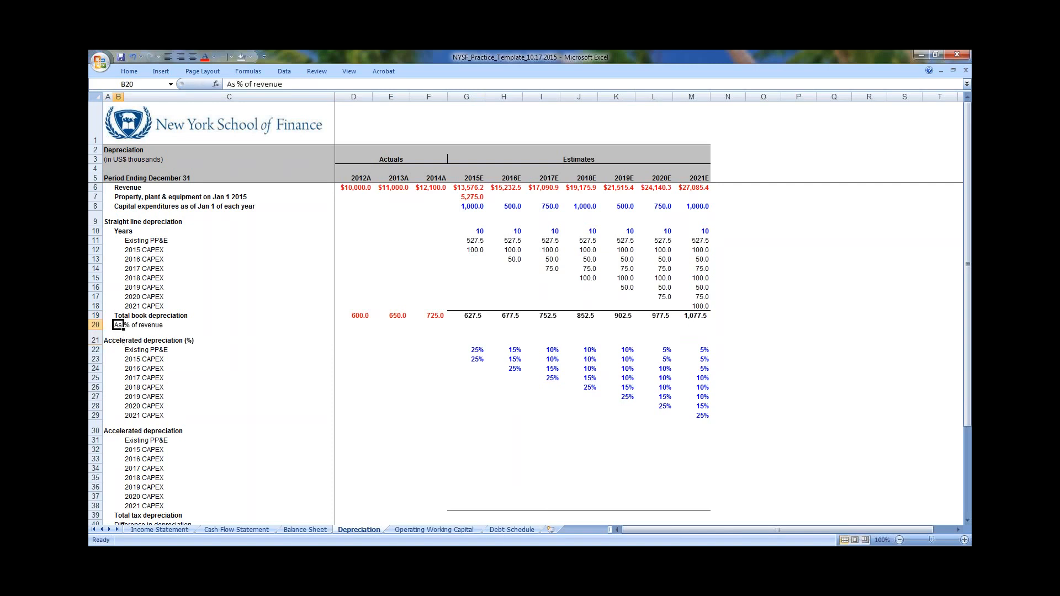
key(ctrl+i)
Enter the formula =D19/D6 in D20 to express 2012A total book depreciation as a share of revenue
key(Right)
key(Right)
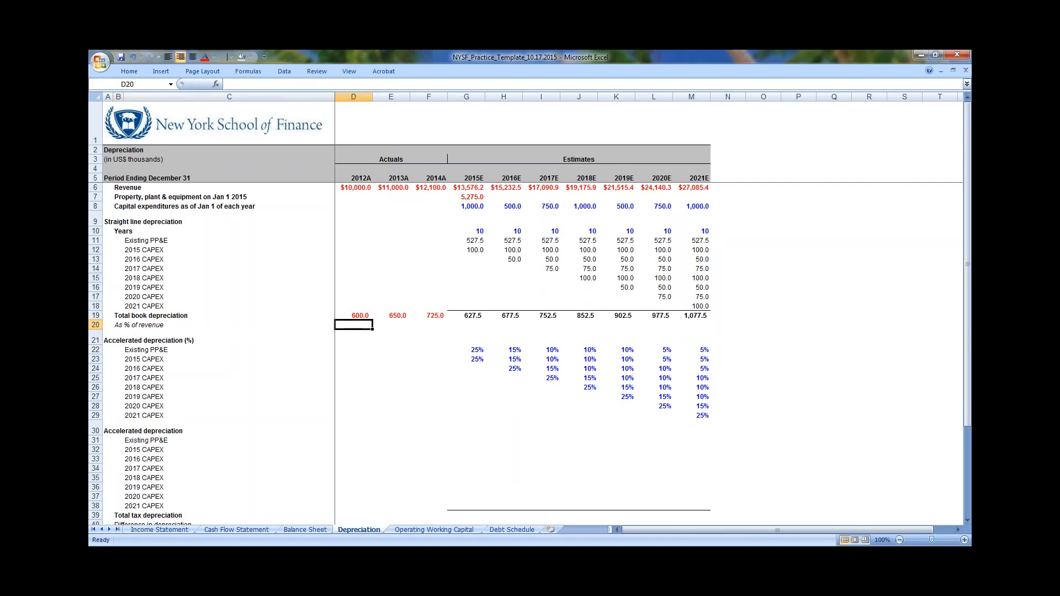
text(=)
key(Up)
text(/)
key(Up)
key(Up)
key(Up)
key(Up)
key(Up)
key(Up)
key(Up)
key(Up)
key(Up)
key(Up)
key(Up)
key(Up)
key(Up)
key(Up)
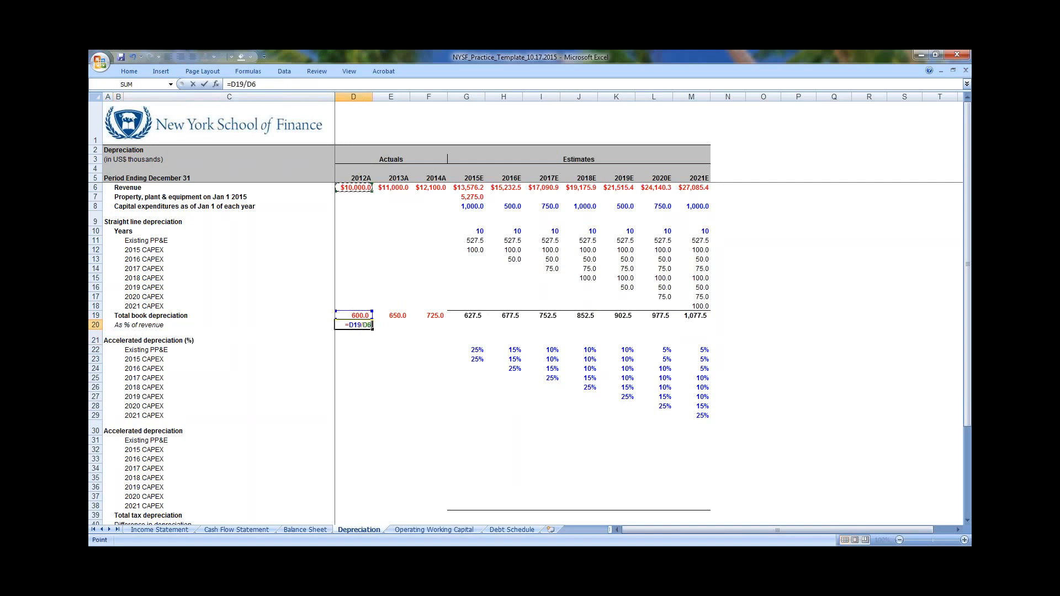
key(ctrl+Return)
Copy the depreciation-to-revenue formula in D20 across to 2014A in F20
key(shift+Right)
key(shift+Right)
key(ctrl+r)
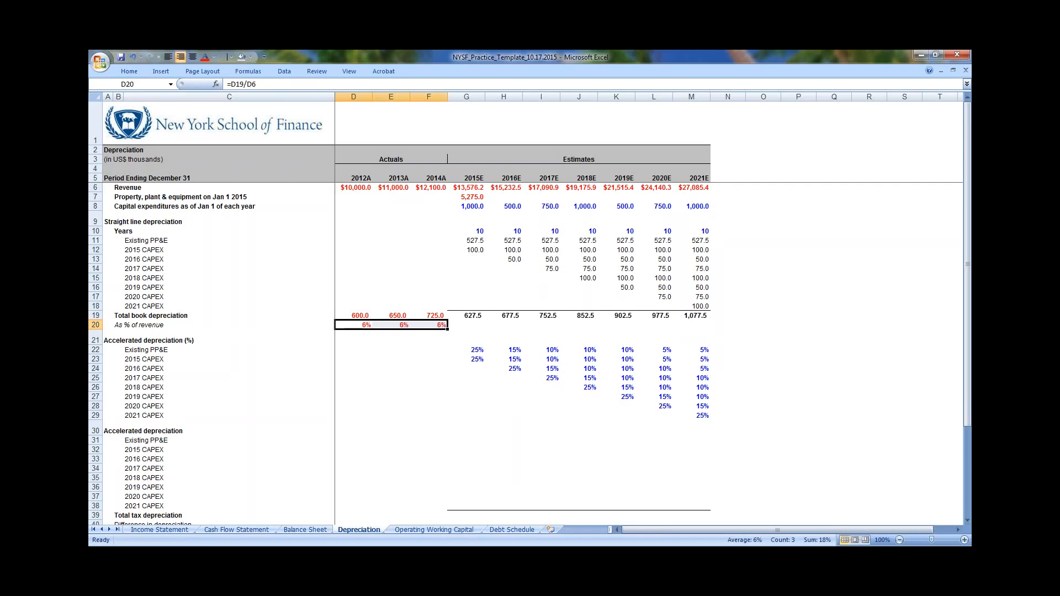
Format the percentages in D20 to F20 with two decimal places and a black font
key(ctrl+1)
key(alt+d)
text(2)
key(Return)
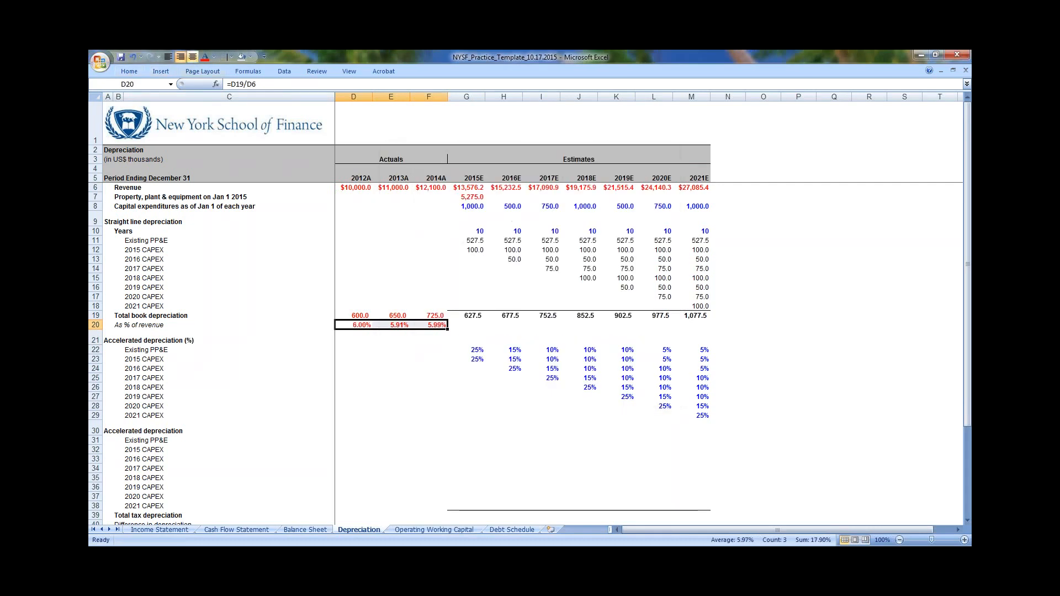
key(alt+7)
key(Return)
Check the formula in D20 and review the 2012A to 2014A depreciation amounts with their percentages of revenue
key(shift+BackSpace)
key(F2)
key(Escape)
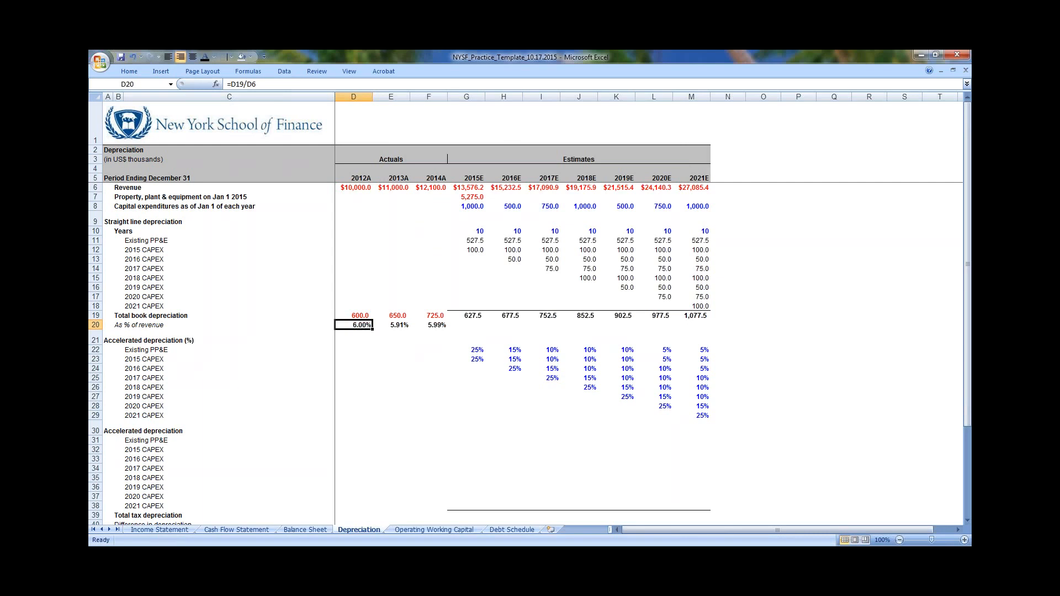
key(Up)
key(Right)
key(Right)
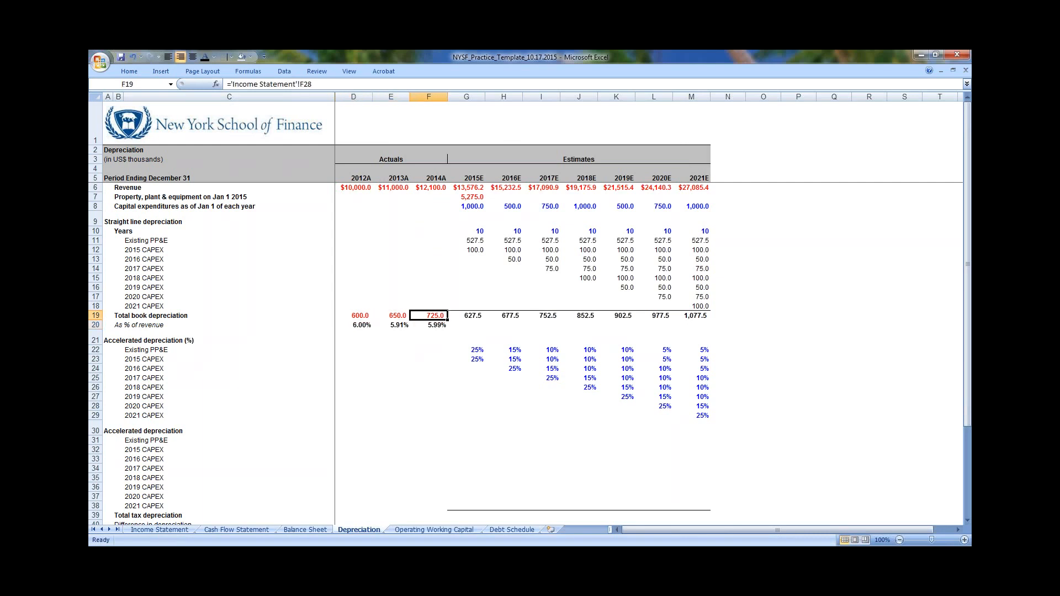
key(Left)
key(Left)
key(Down)
key(Right)
key(Left)
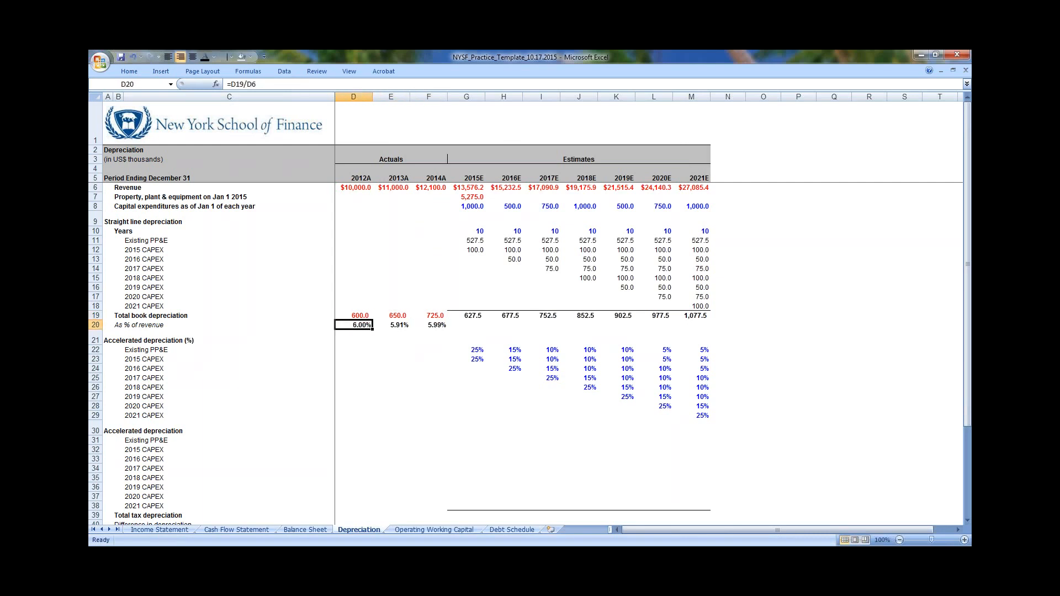
key(shift+Right)
key(shift+Right)
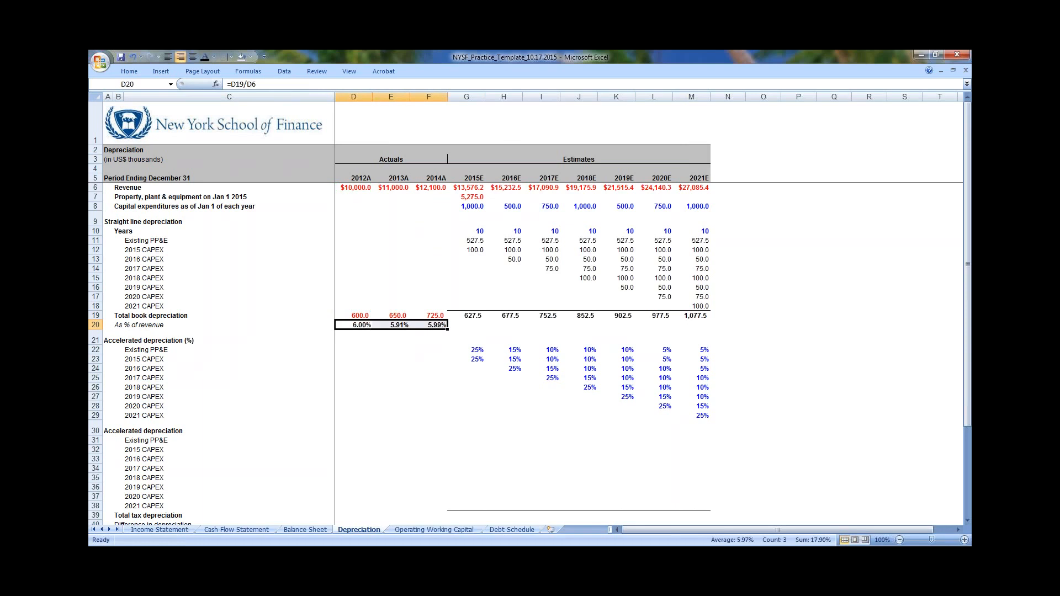
Copy the percentage-of-revenue formula from F20 across the estimate years to 2021E in M20
key(Right)
key(Right)
key(shift+Right)
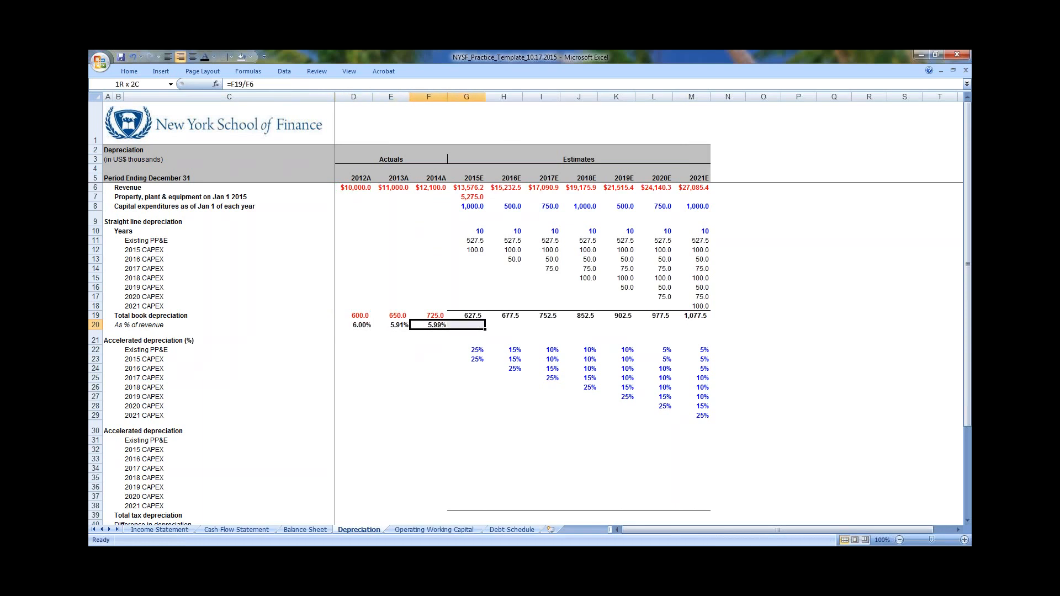
key(shift+Right)
key(shift+Right)
key(shift+Right)
key(shift+Right)
key(shift+Right)
key(shift+Right)
key(ctrl+r)
key(Right)
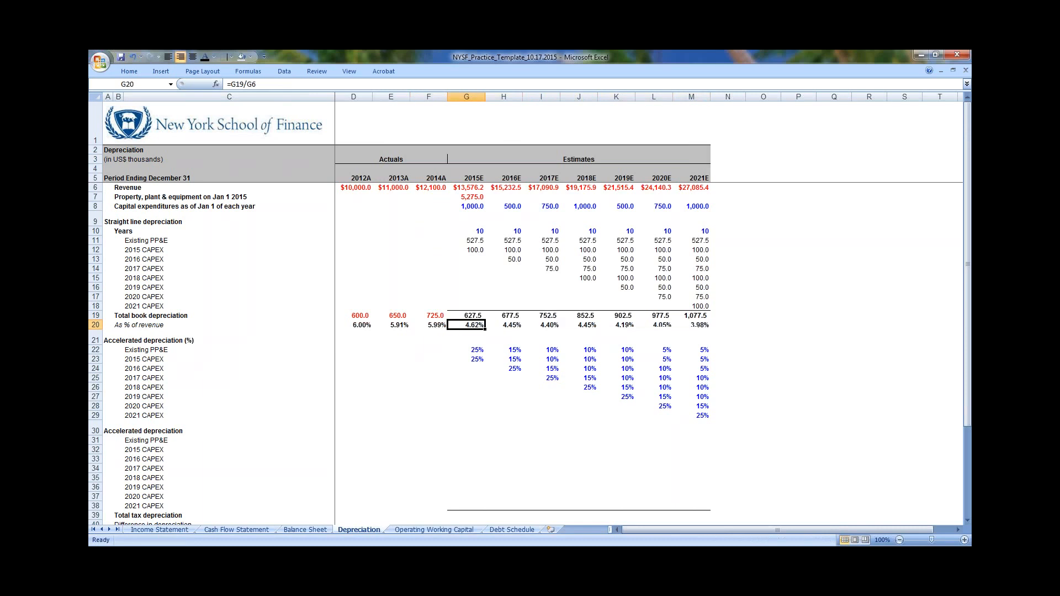
Check the formula in G20 and examine the projected depreciation percentages from 2015E to 2021E
key(F2)
key(Escape)
key(Right)
key(Right)
key(Right)
key(Right)
key(Right)
key(Right)
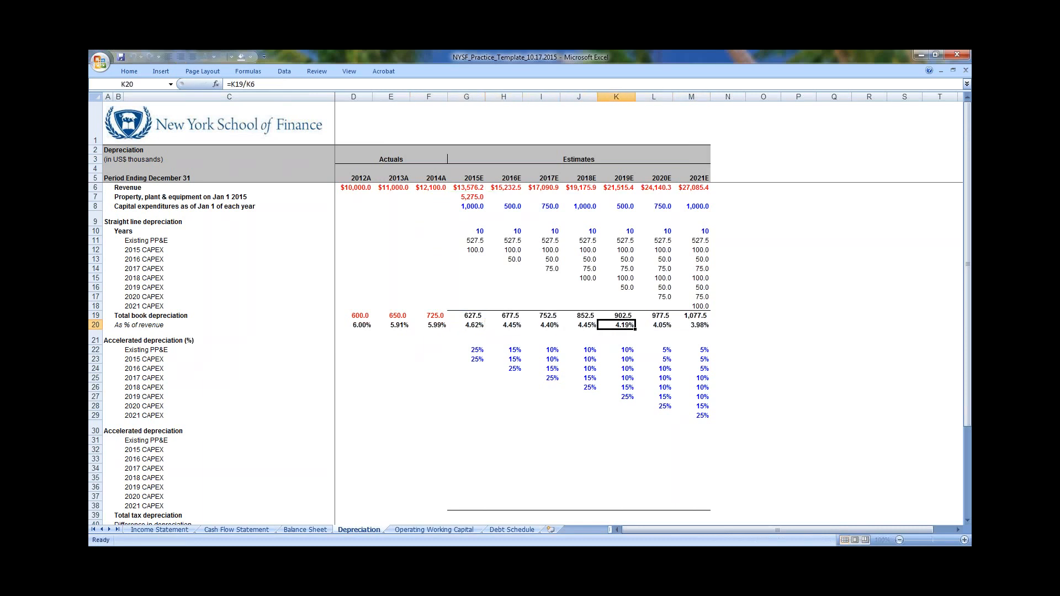
key(Left)
key(Left)
key(Left)
key(Left)
key(Left)
key(Left)
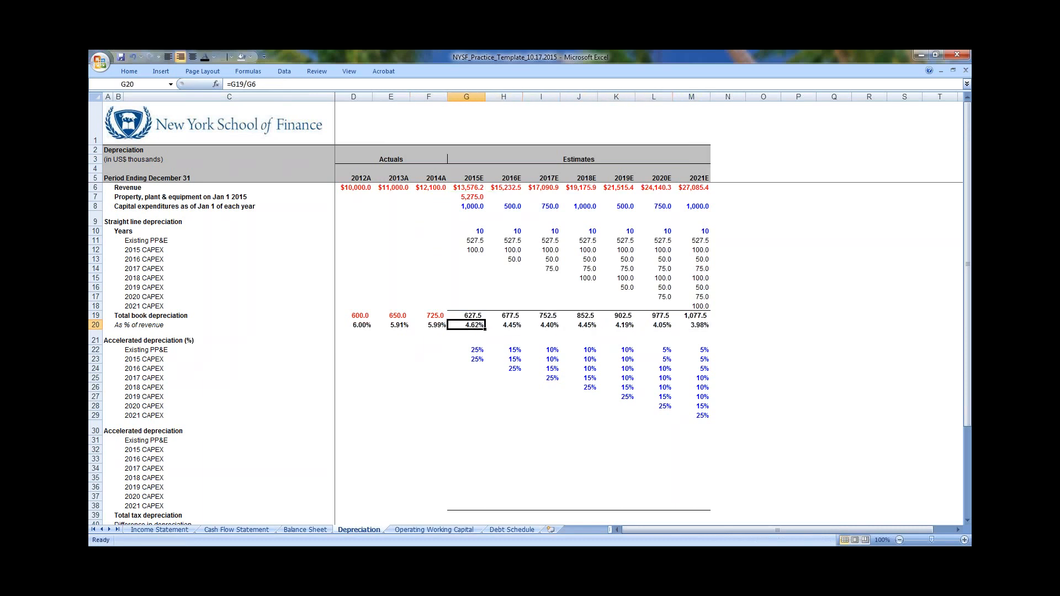
key(shift+Right)
key(shift+Right)
key(shift+Right)
key(shift+Right)
key(shift+Right)
key(shift+Right)
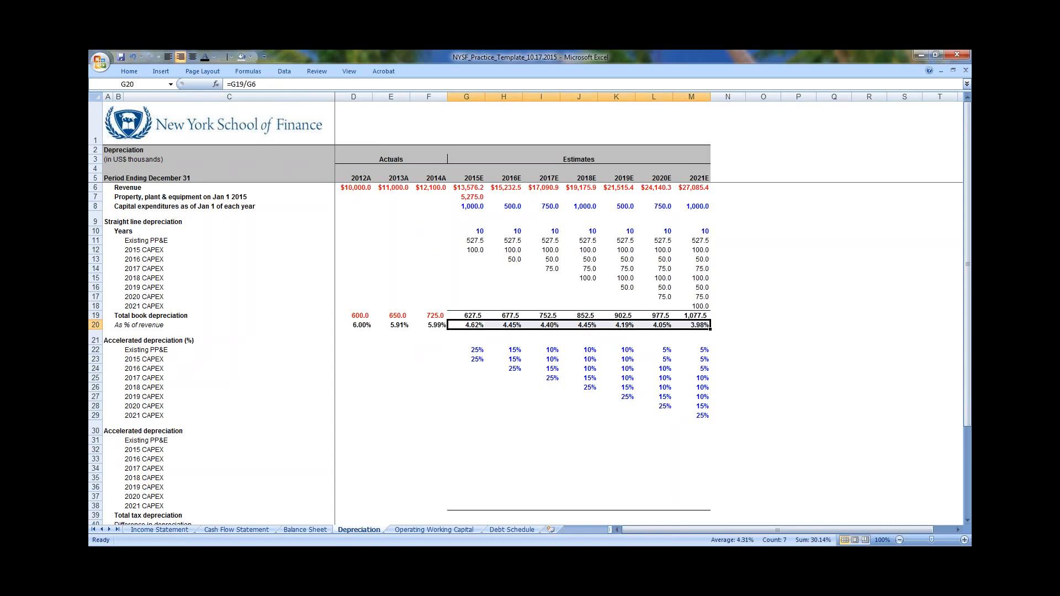
Review the projected capital expenditures in row 8 year by year from 2015E to 2021E
key(Up)
key(Up)
key(Up)
key(Up)
key(Up)
key(Up)
key(Up)
key(Up)
key(Up)
key(Up)
key(Up)
key(Up)
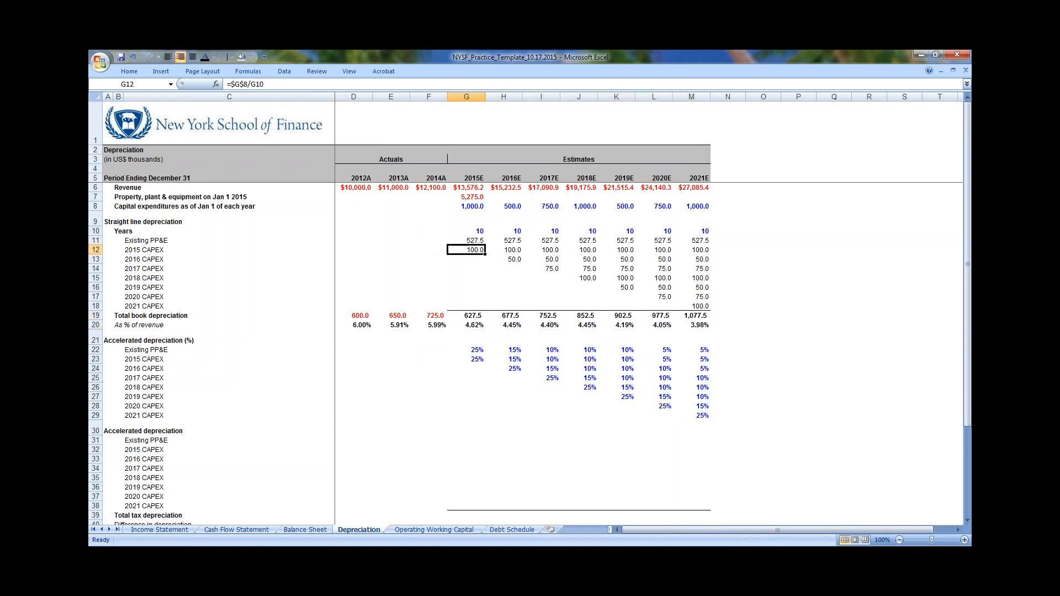
key(ctrl+shift+Right)
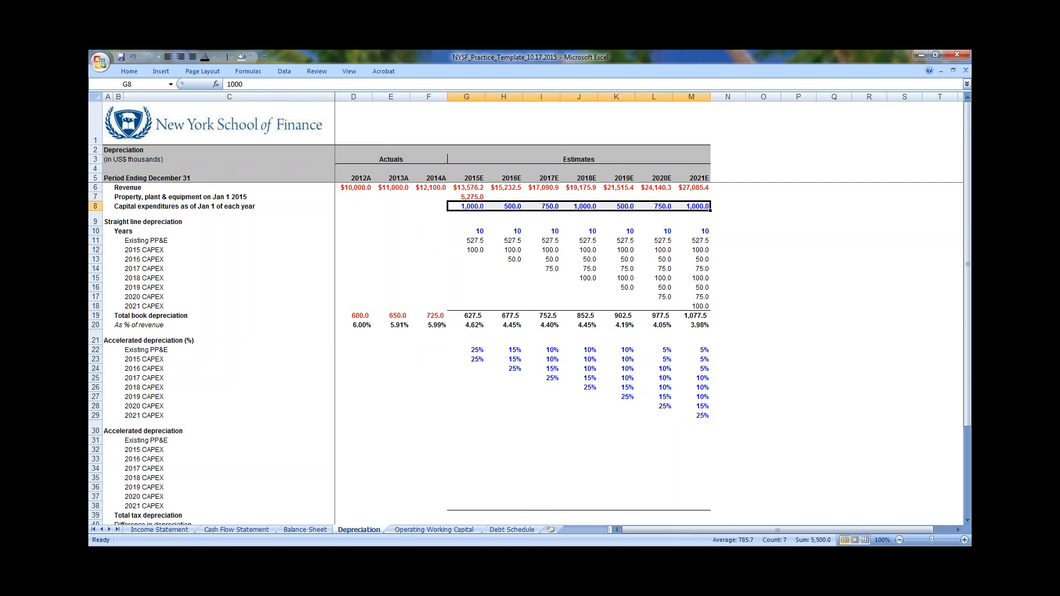
key(Right)
key(Right)
key(Right)
key(Right)
key(Right)
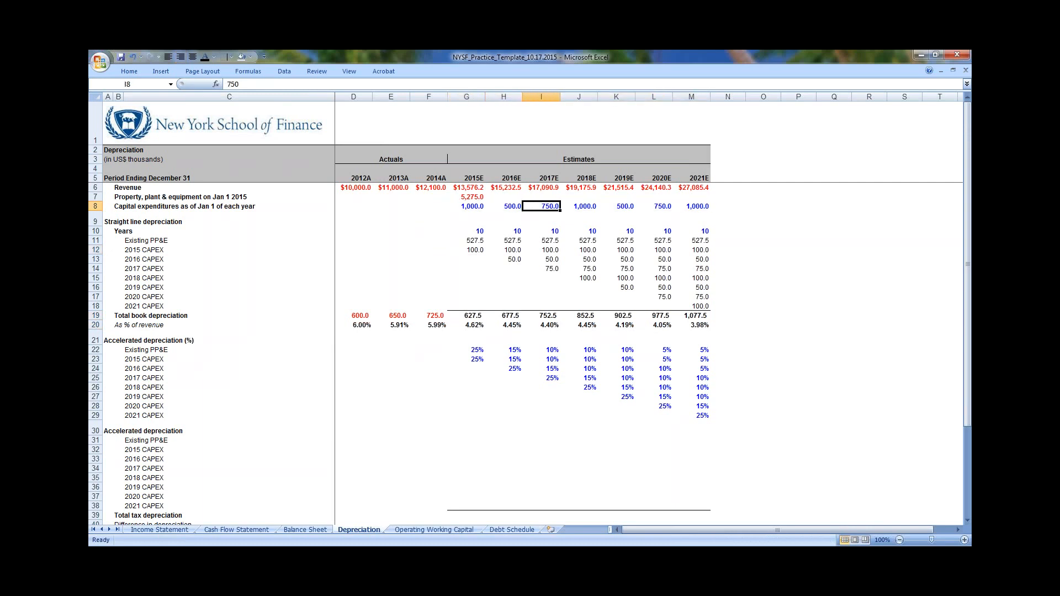
key(F2)
key(Escape)
key(Right)
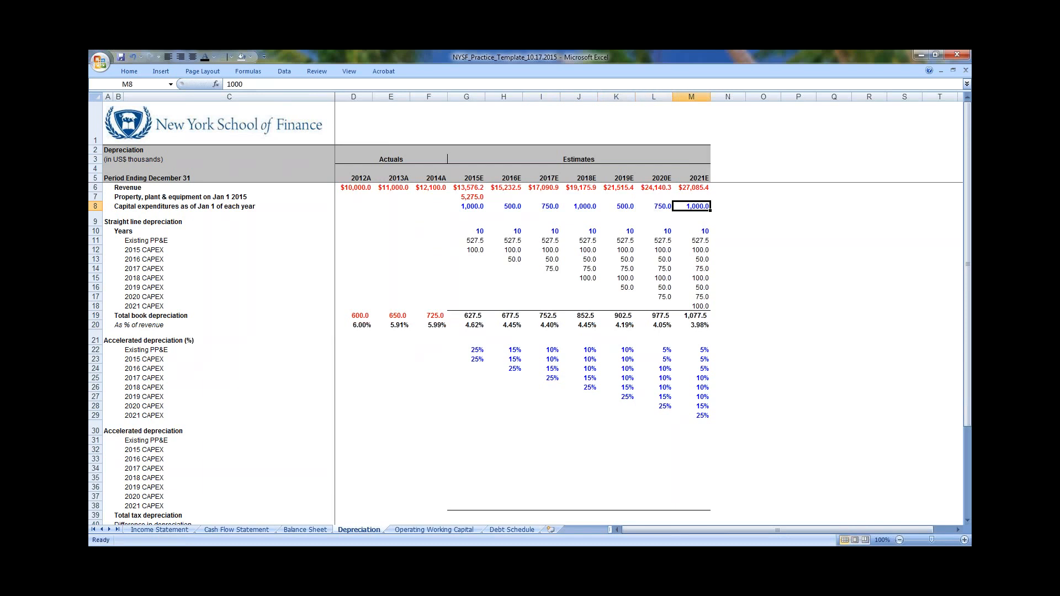
Examine the capital expenditure assumptions in G8 to M8 as a whole range
key(ctrl+shift+Left)
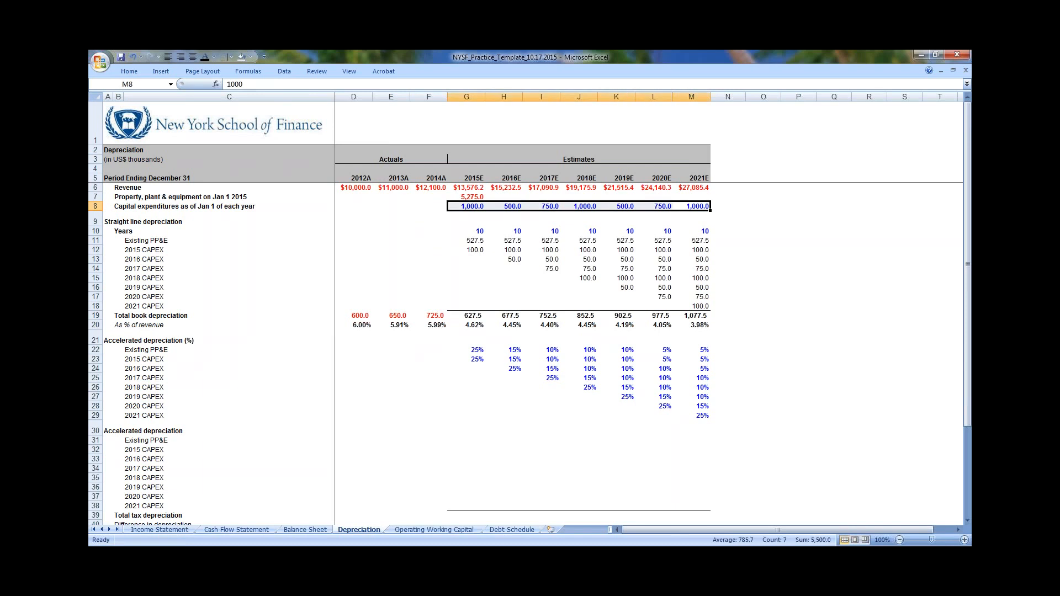
key(Down)
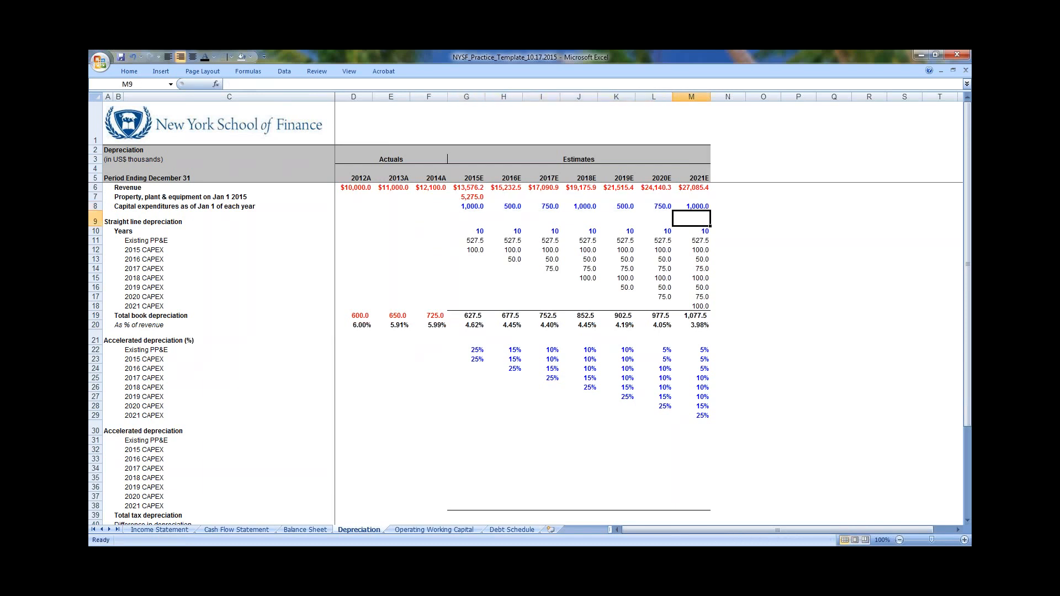
key(Up)
key(ctrl+shift+Left)
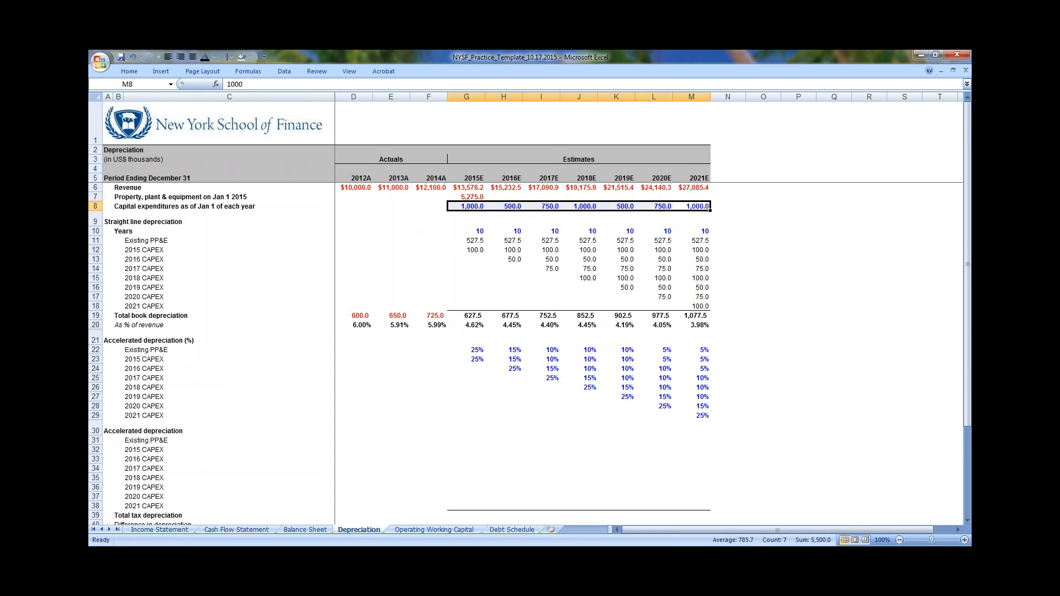
key(Left)
key(Right)
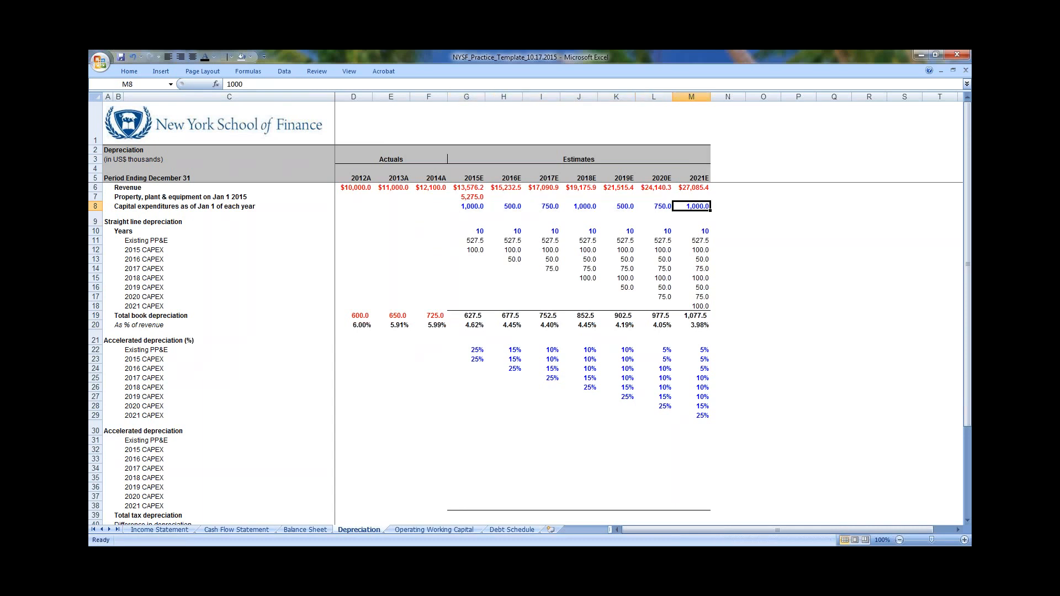
key(ctrl+shift+Left)
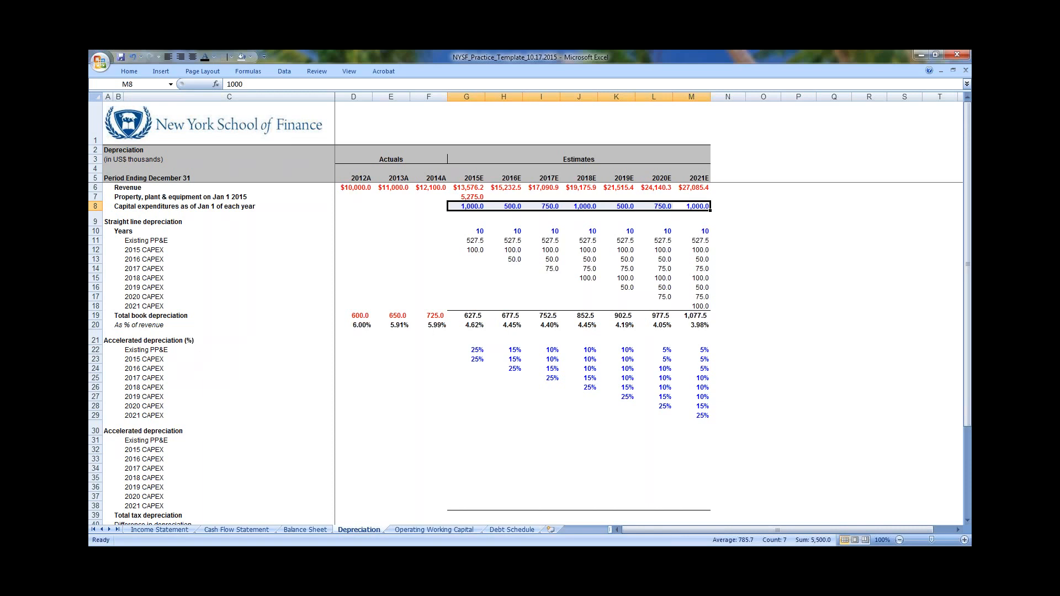
key(Left)
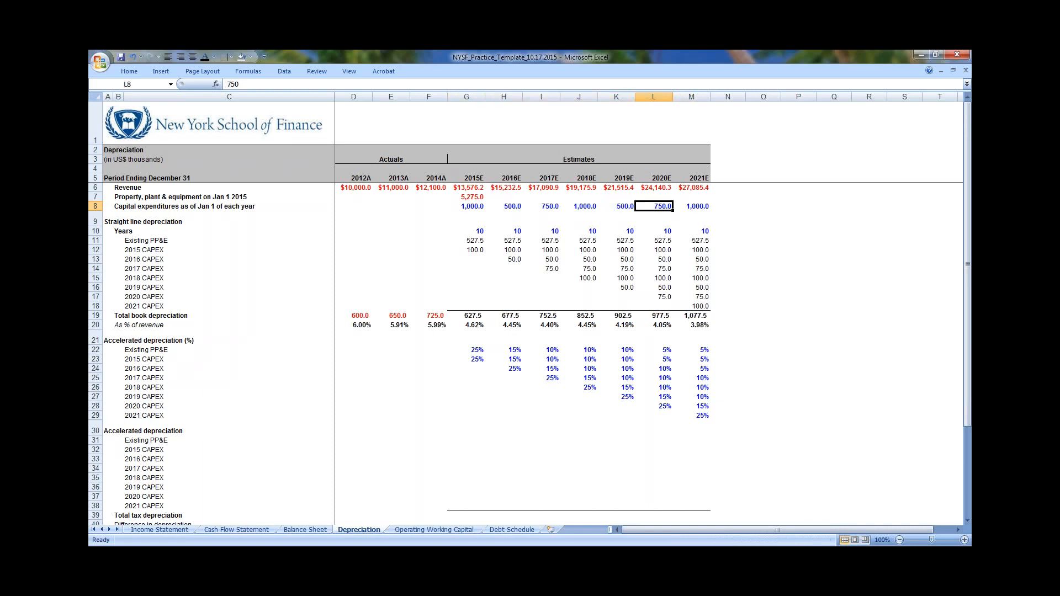
key(Right)
key(ctrl+shift+Left)
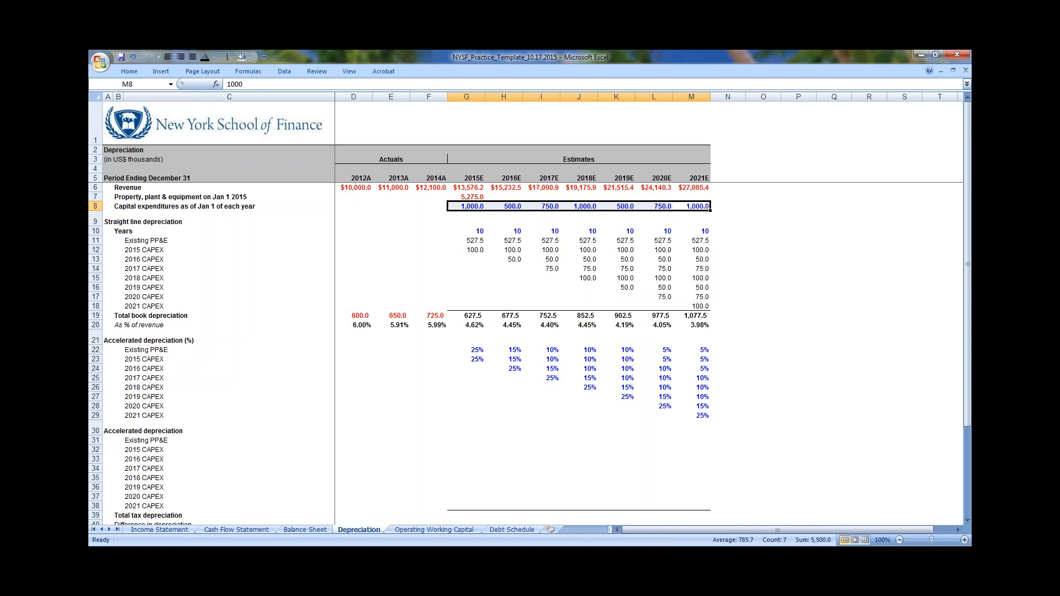
key(ctrl+shift+Right)
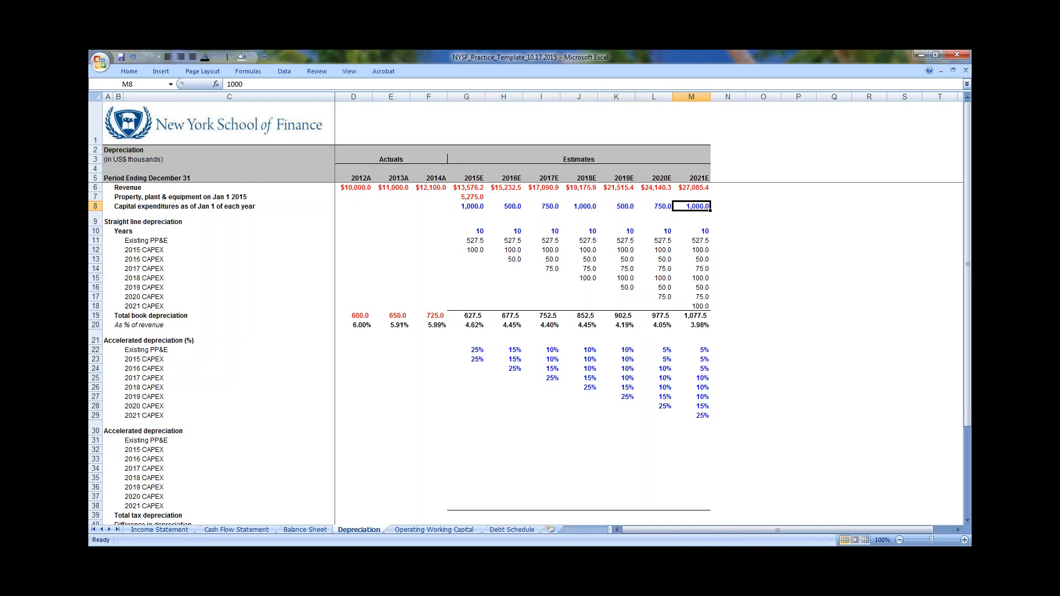
key(ctrl+shift+Left)
key(Left)
key(Left)
key(Left)
key(Left)
key(Left)
key(Left)
key(Left)
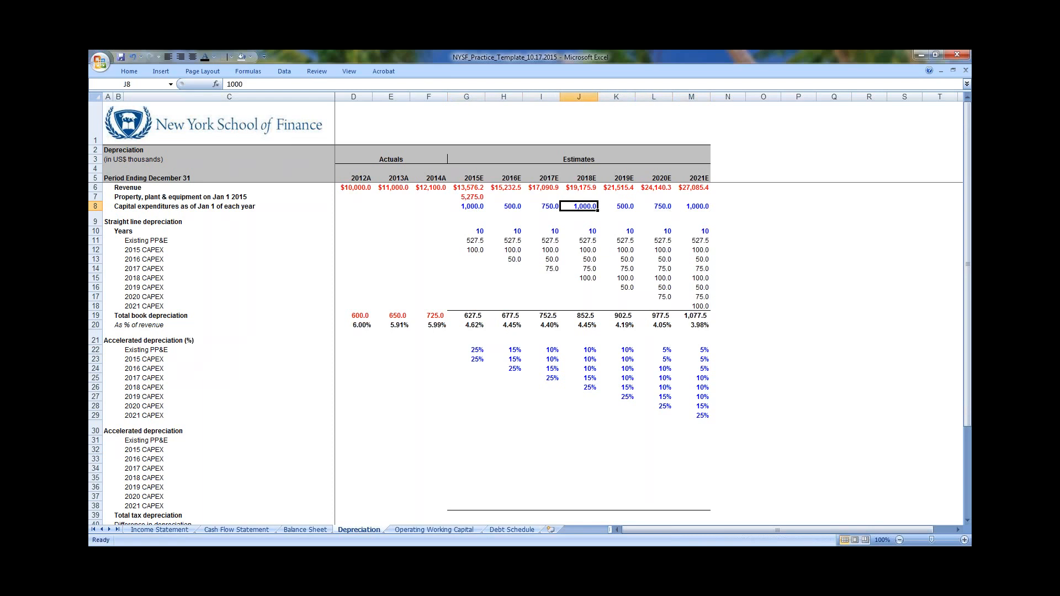
key(Right)
key(ctrl+shift+Right)
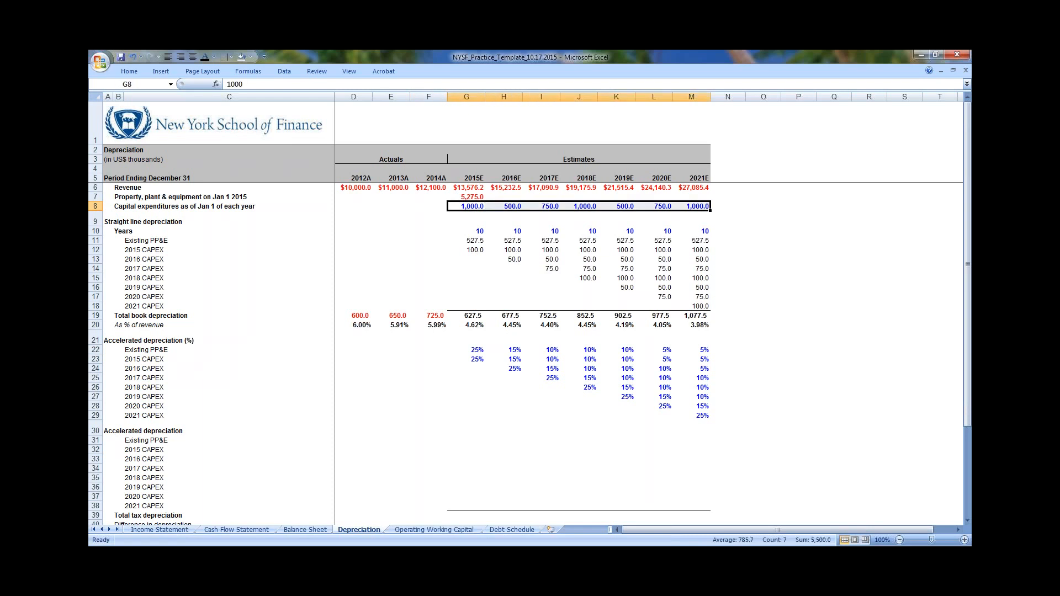
Compare the actual years 2012A to 2014A with the estimate years along row 9, beneath the capital expenditures
key(Left)
key(Left)
key(Left)
key(Down)
key(shift+Right)
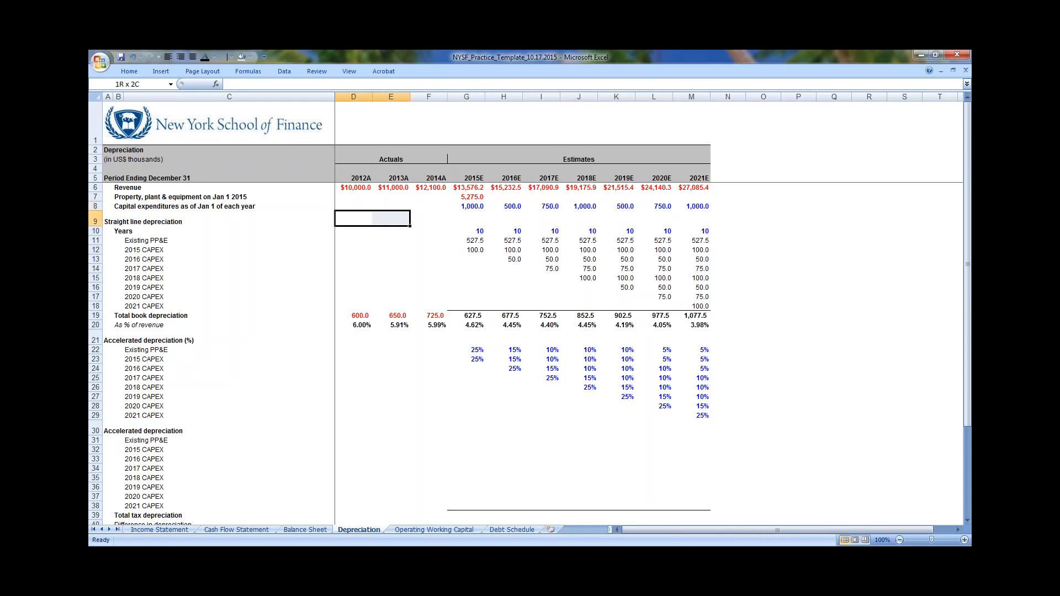
key(shift+Right)
key(shift+Right)
key(Right)
key(Right)
key(Right)
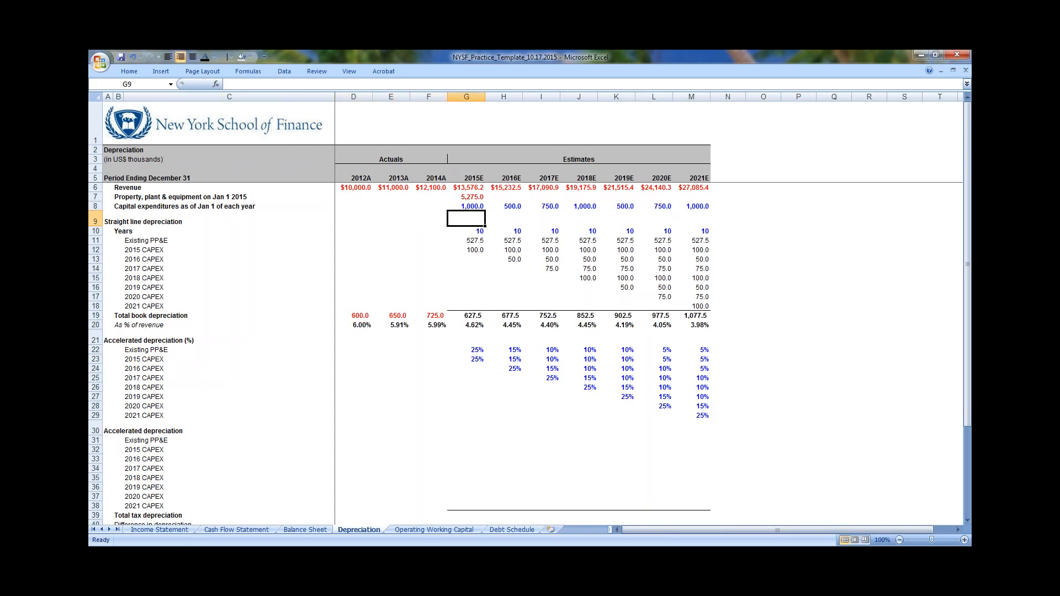
key(Left)
key(Left)
key(Left)
key(shift+Right)
key(shift+Right)
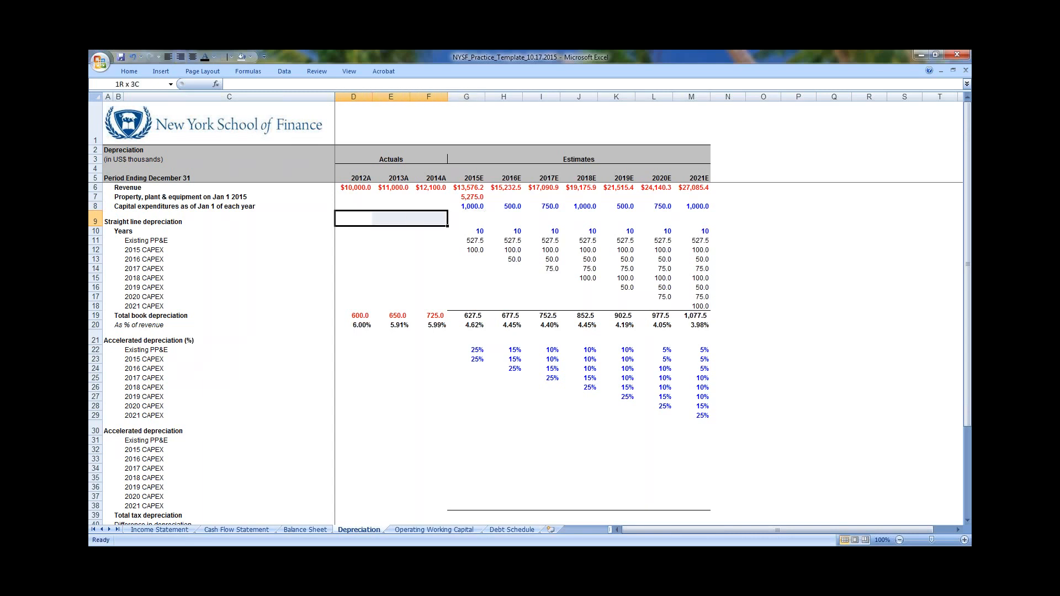
key(Right)
key(Right)
key(Right)
key(shift+Right)
key(shift+Right)
key(shift+Right)
key(shift+Right)
key(shift+Right)
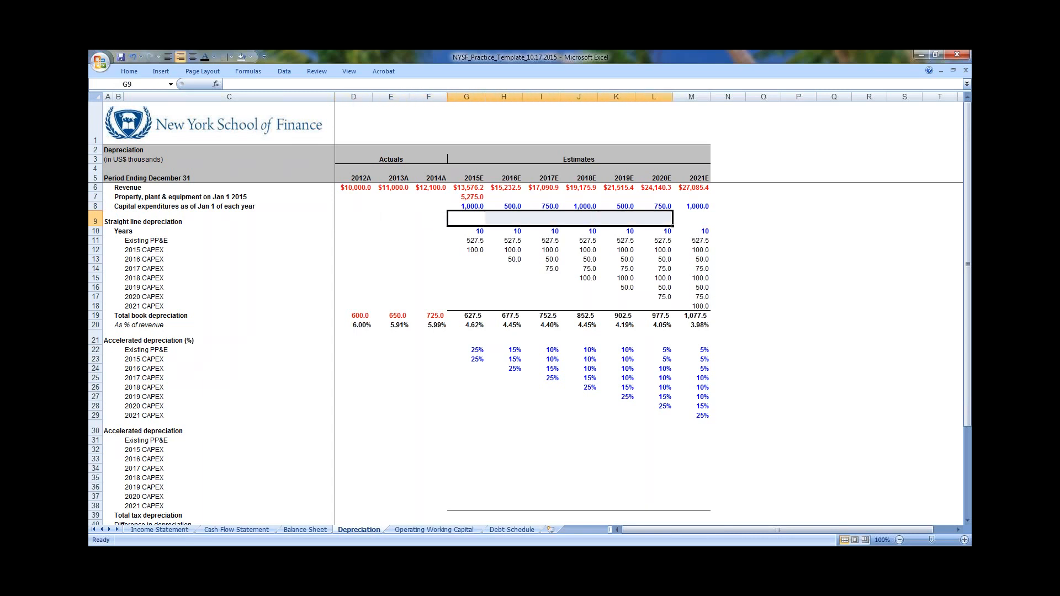
key(Left)
key(Left)
key(Left)
key(shift+Right)
key(shift+Right)
key(Right)
key(Right)
key(Right)
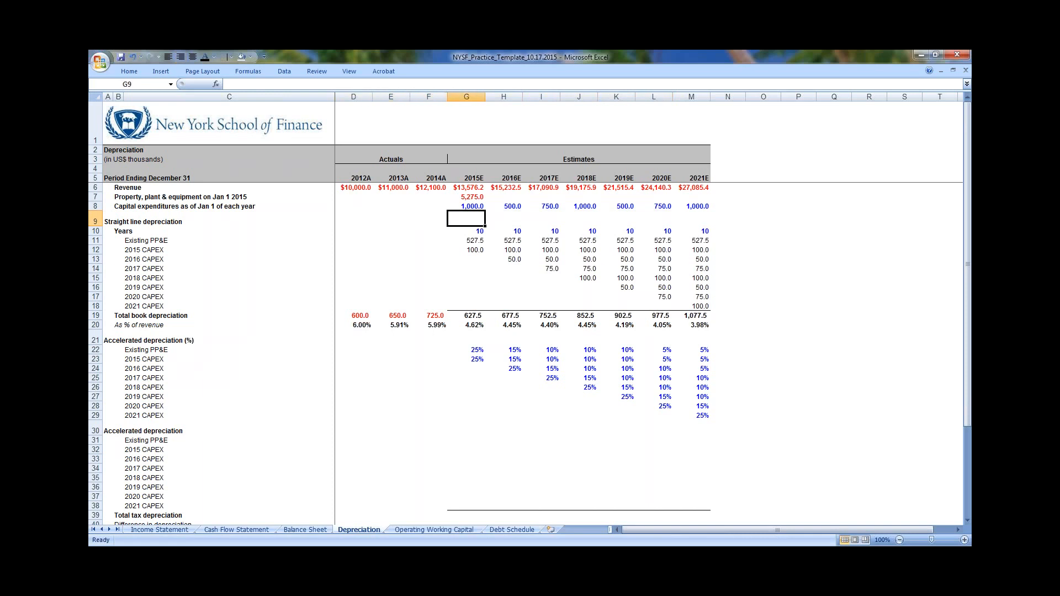
key(Right)
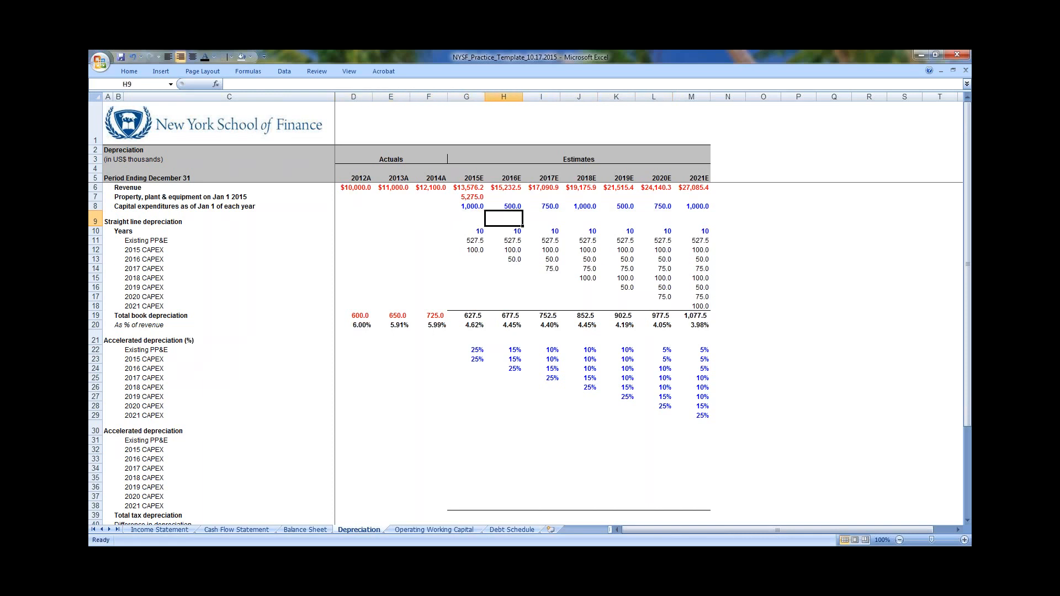
Check the total book depreciation formula in G19 and the percentage-of-revenue formula in K20
key(ctrl+Down)
key(ctrl+Down)
key(ctrl+Down)
key(Left)
key(F2)
key(Escape)
key(Right)
key(Right)
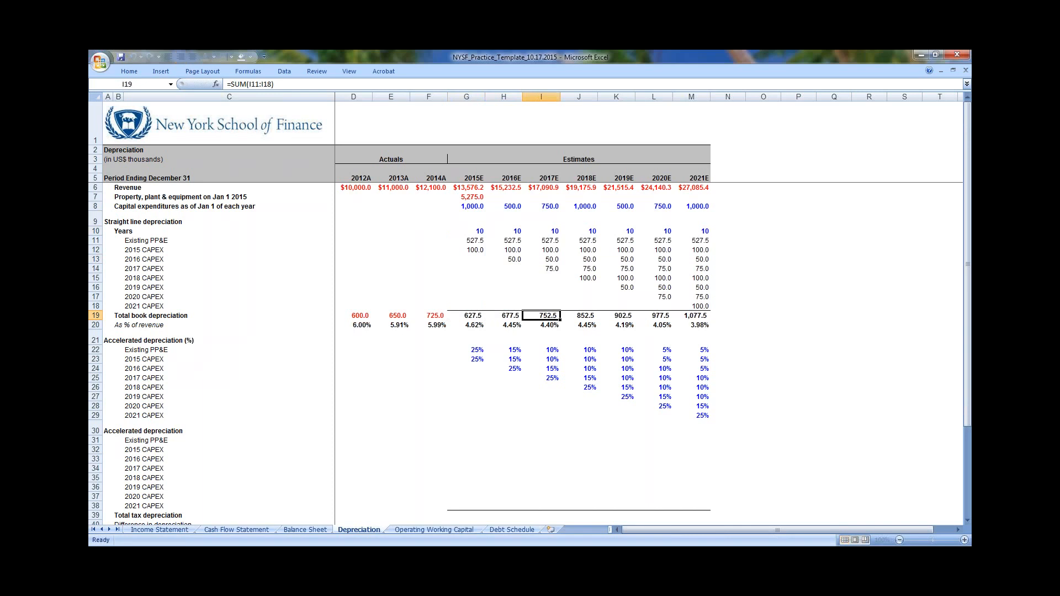
key(Down)
key(Left)
key(Left)
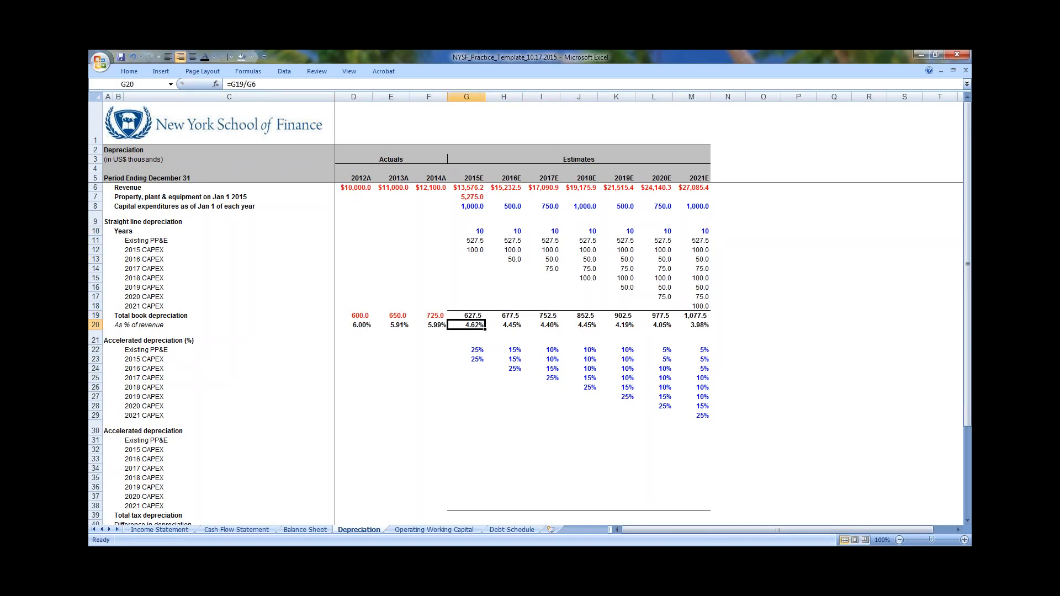
key(Right)
key(Right)
key(Right)
key(Right)
key(F2)
key(Escape)
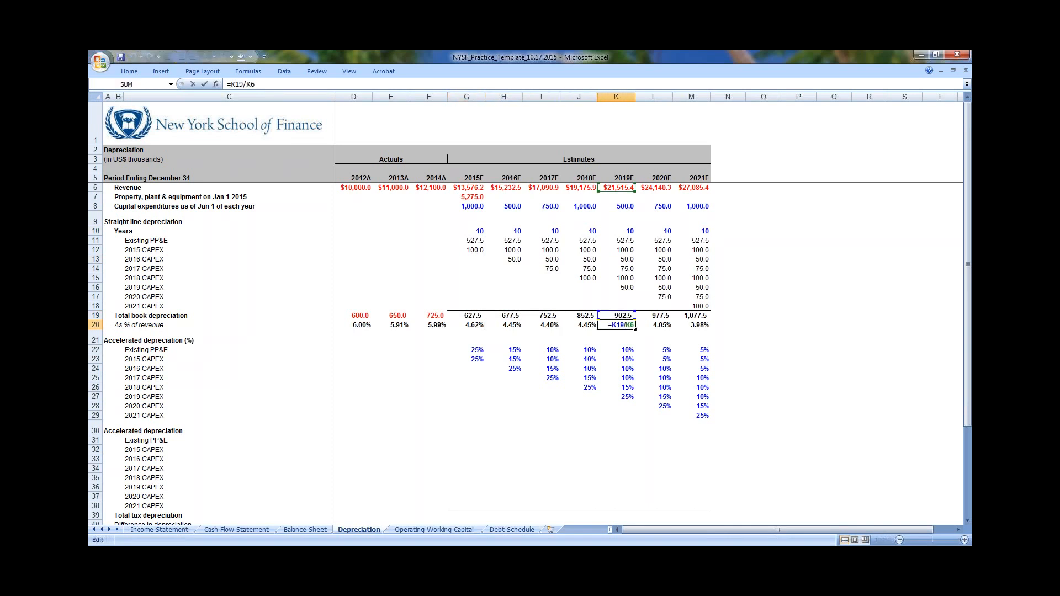
key(Right)
key(Right)
Examine the capital expenditures in G8 to M8 alongside the depreciation percentages in G20 to M20
key(ctrl+Up)
key(ctrl+Up)
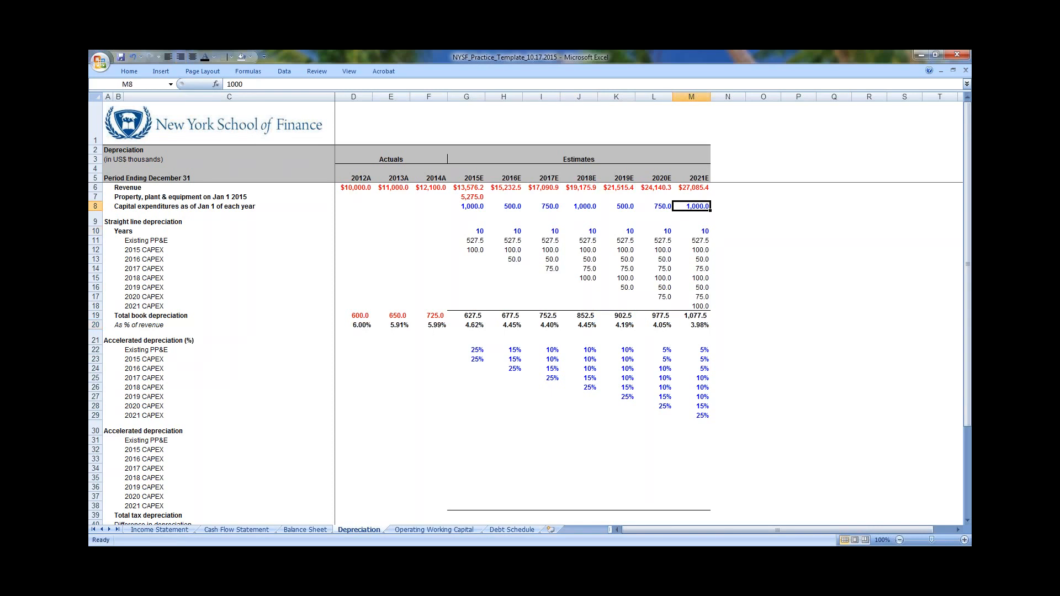
key(ctrl+shift+Left)
key(ctrl+Down)
key(ctrl+Down)
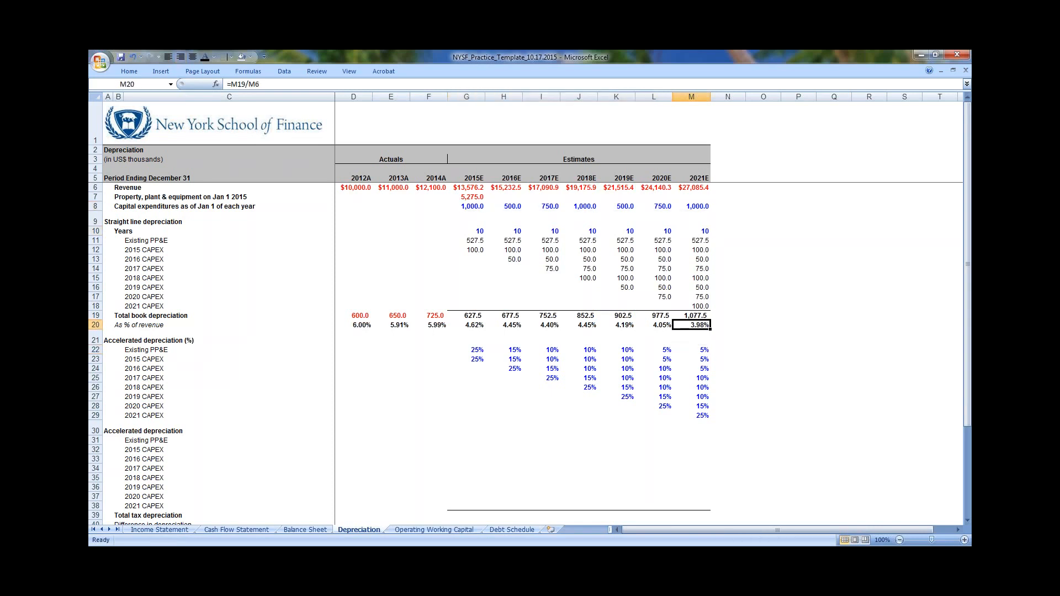
key(Left)
key(Left)
key(Left)
key(Left)
key(Left)
key(Left)
key(Left)
key(Right)
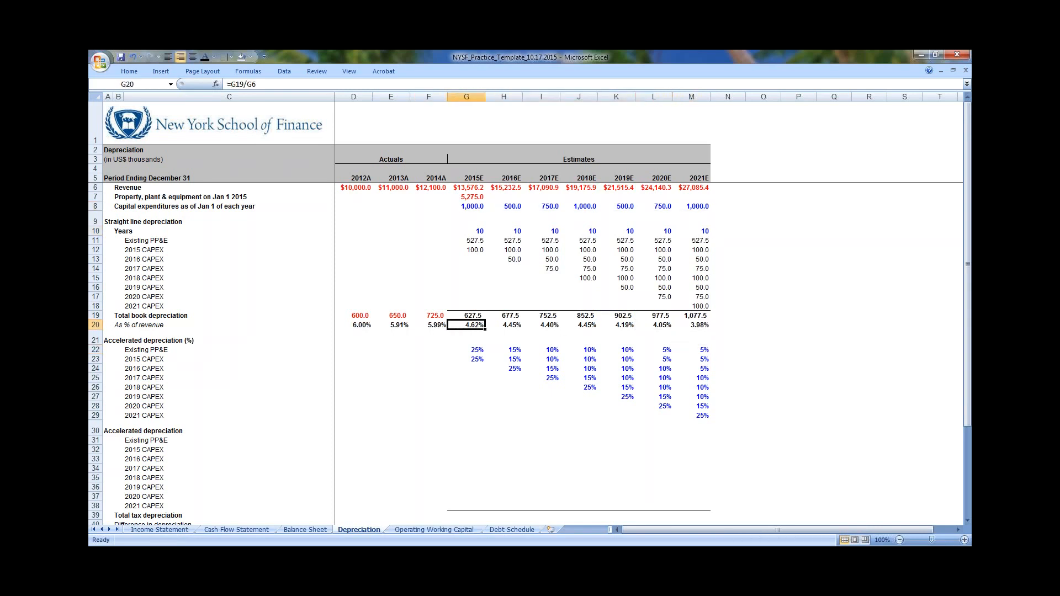
key(ctrl+shift+Right)
Compare the actual depreciation percentages in D20 to F20 with the full row through 2021E
key(Left)
key(Left)
key(Left)
key(shift+Right)
key(shift+Right)
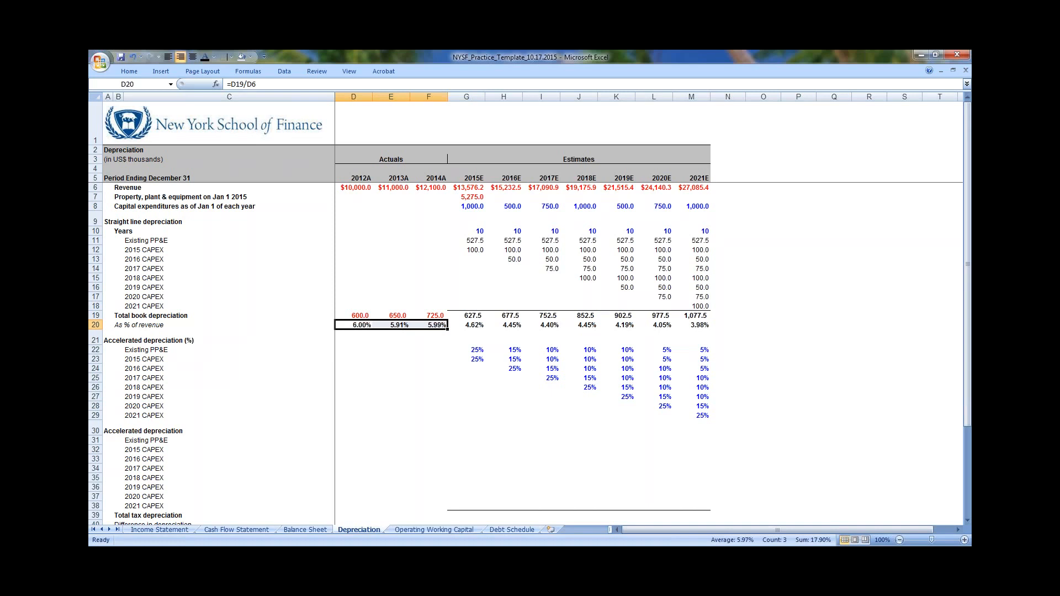
key(Left)
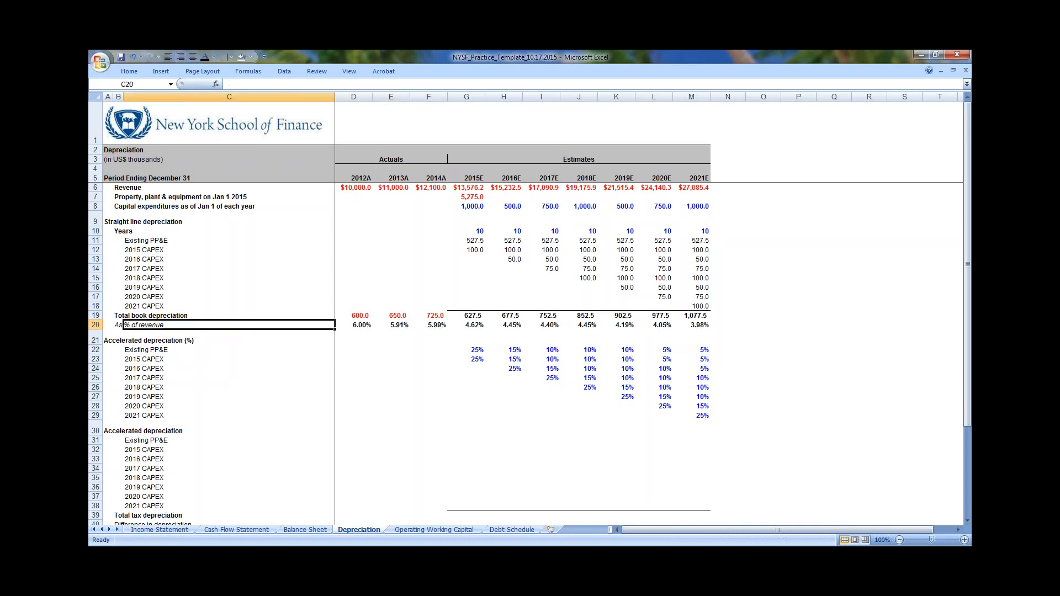
key(Right)
key(shift+Right)
key(shift+Right)
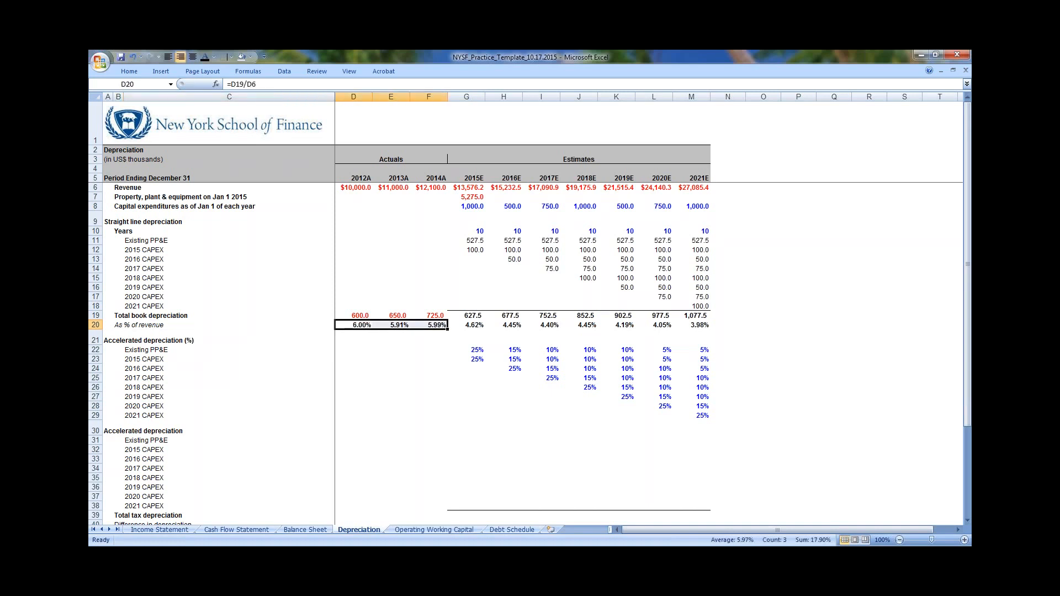
key(ctrl+shift+Right)
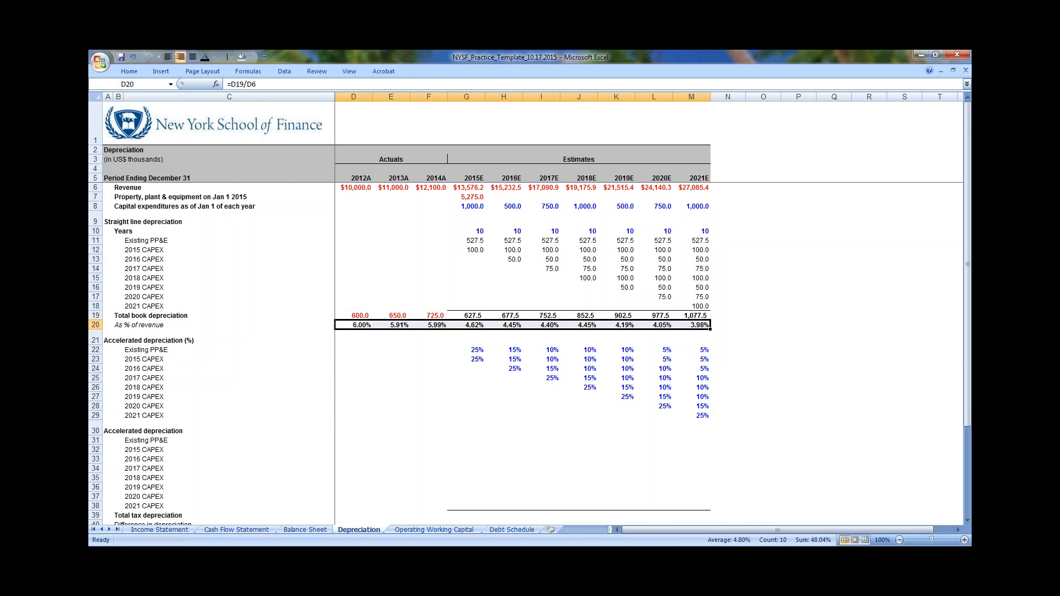
key(Right)
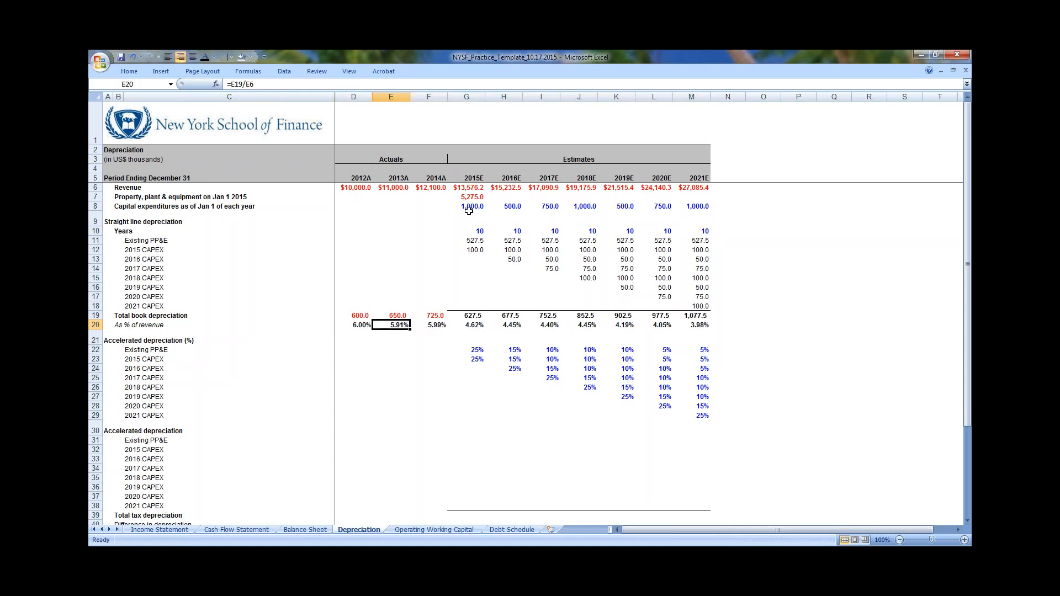
Examine the accelerated depreciation percentage schedule in G22 to M29 for existing PP&E and each year's CAPEX
scroll(496, 301, down, 3)
click(465, 307)
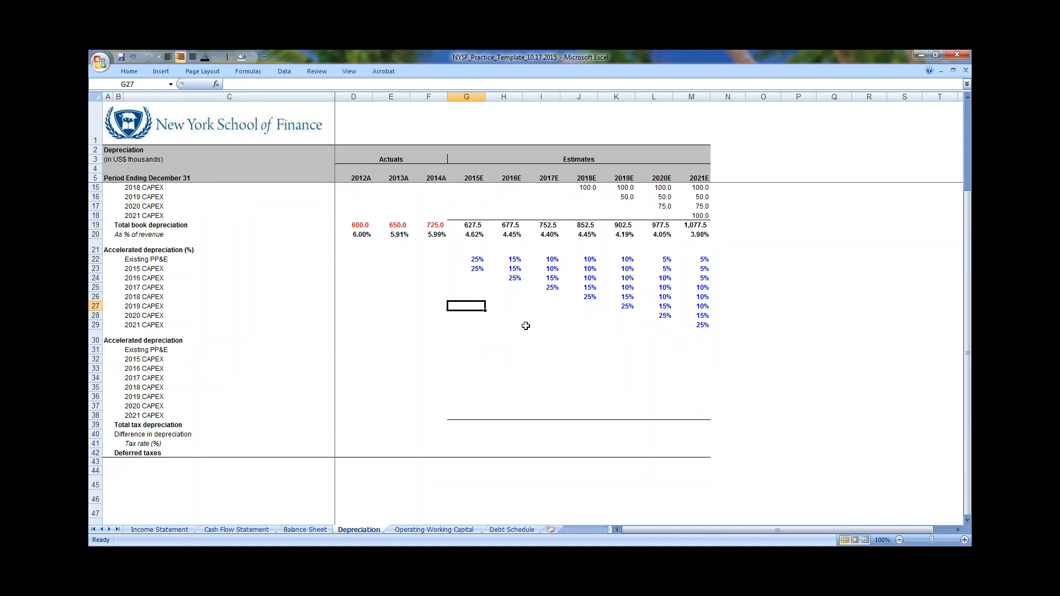
key(ctrl+Up)
key(ctrl+Left)
key(ctrl+Left)
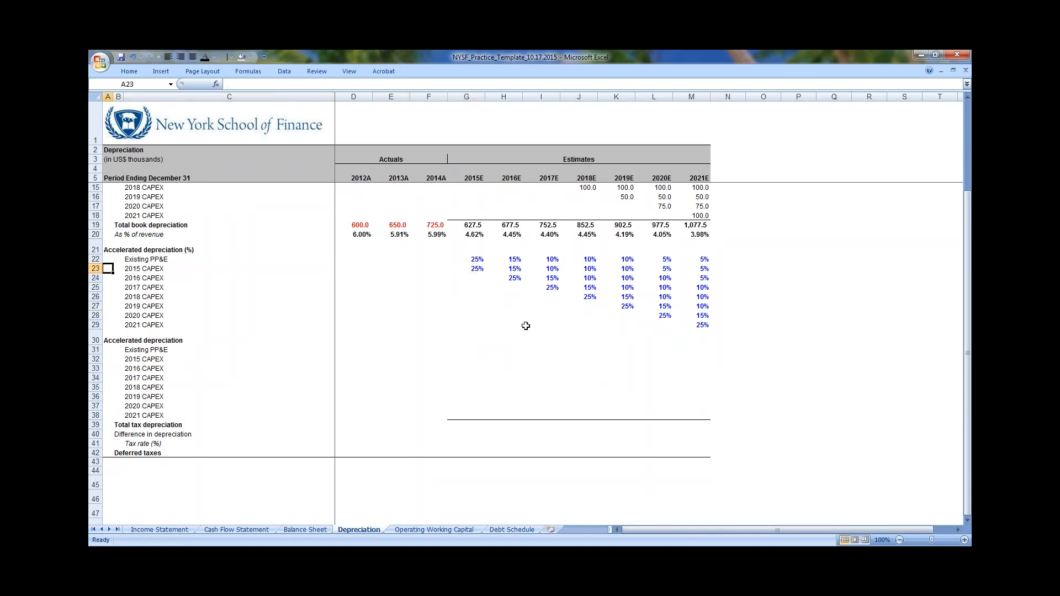
key(ctrl+Up)
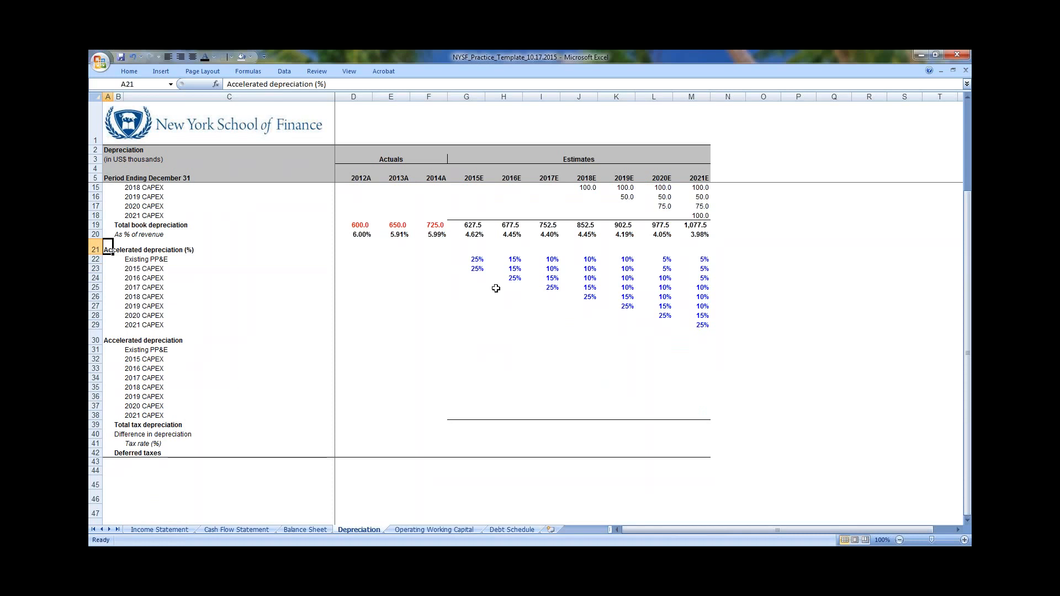
drag(475, 260, 682, 329)
click(495, 314)
drag(478, 260, 701, 326)
click(473, 262)
click(654, 359)
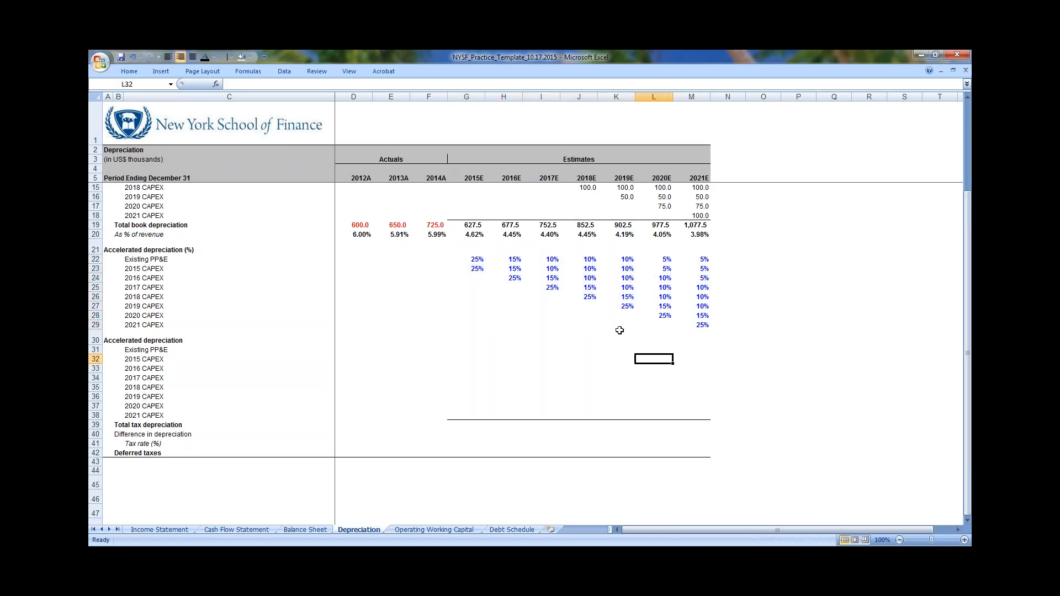
drag(473, 260, 687, 333)
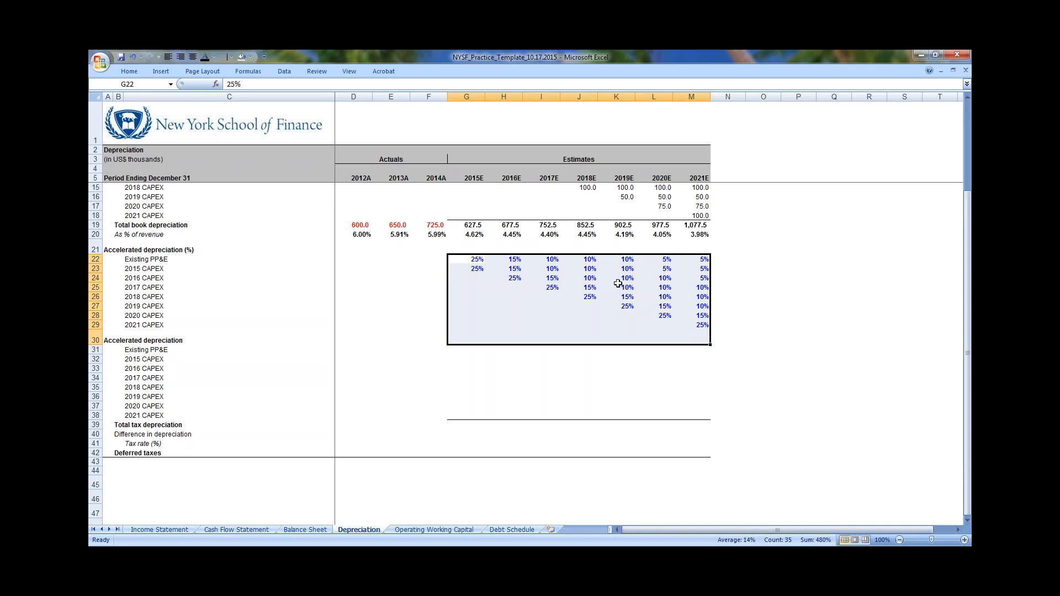
click(541, 312)
drag(478, 259, 687, 339)
click(468, 341)
Calculate 2015E accelerated depreciation on existing PP&E in G31 with the formula =$G$7*G22
scroll(563, 359, up, 3)
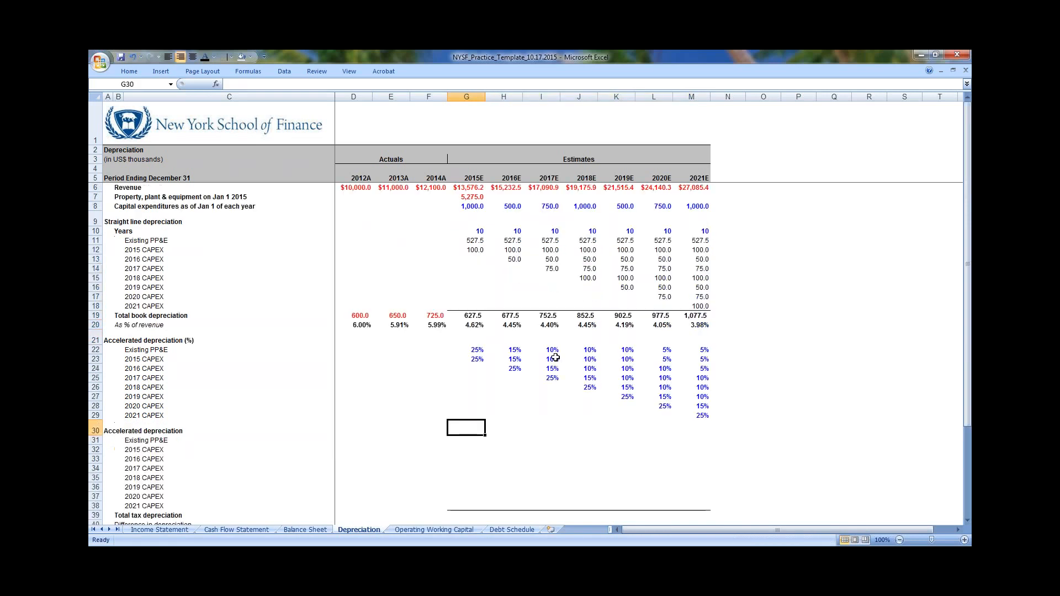
key(Home)
key(Down)
key(Right)
key(Right)
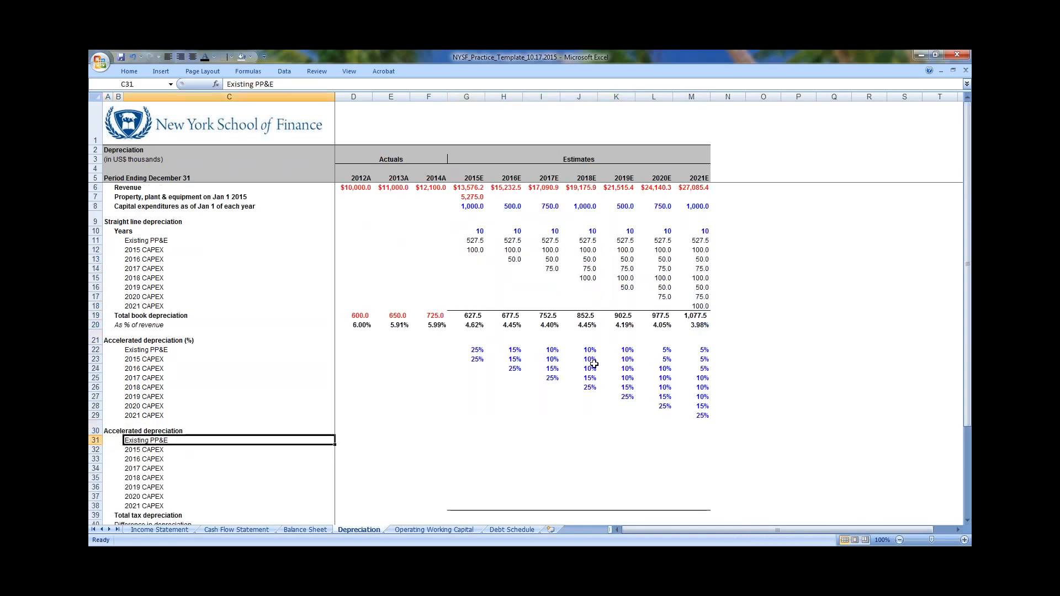
key(Right)
key(Right)
key(Right)
key(Right)
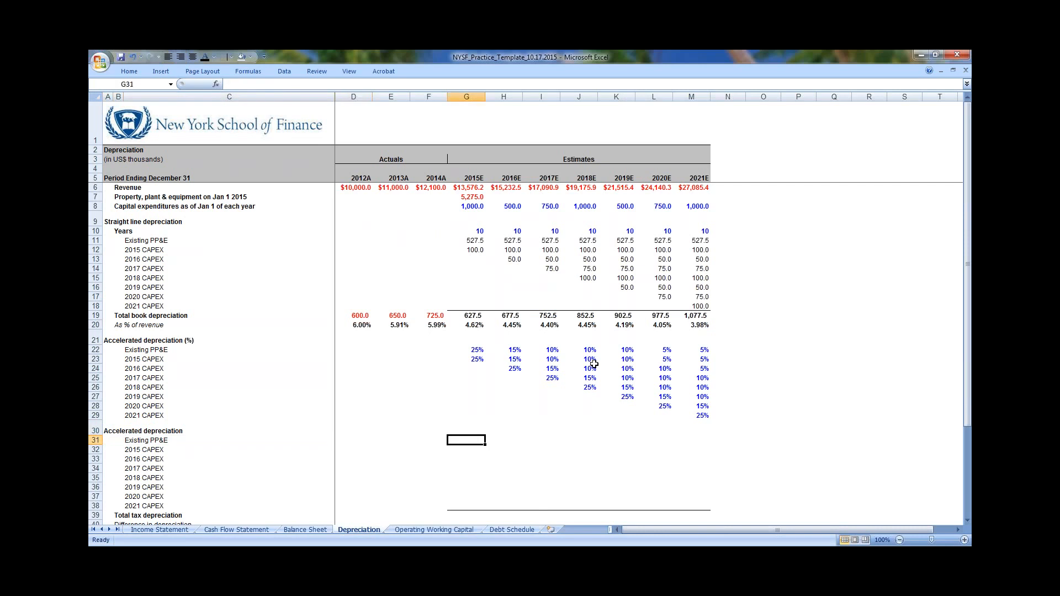
text(=)
key(Up)
key(Up)
key(Up)
key(Up)
key(Up)
key(Up)
key(Up)
key(Up)
key(Up)
key(Up)
key(Up)
key(Up)
key(Up)
key(Up)
key(Up)
key(Up)
key(Up)
key(Up)
key(Up)
key(Up)
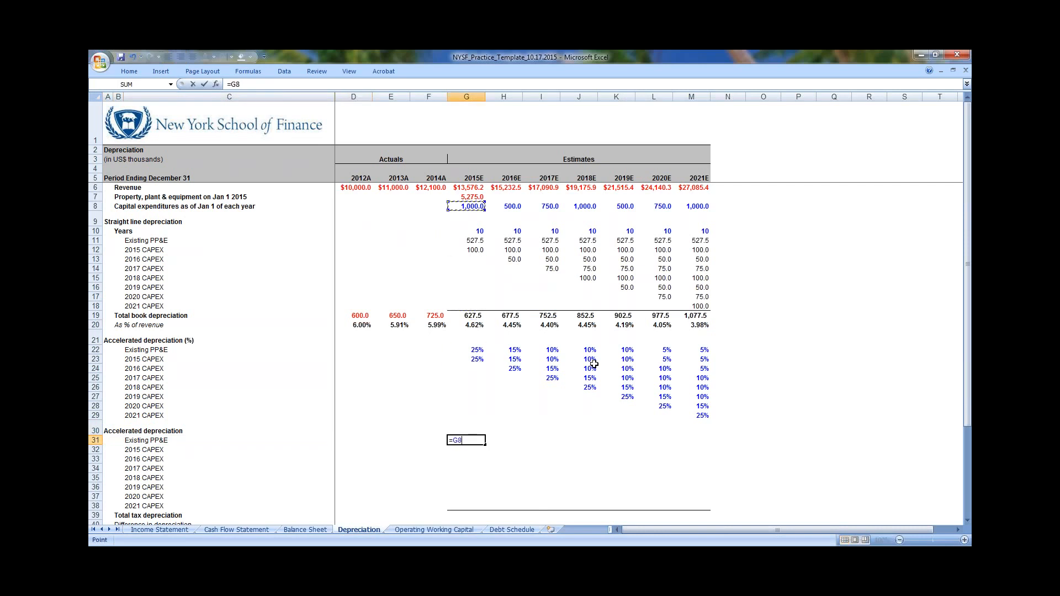
key(Up)
text(*)
key(Up)
key(Up)
key(Up)
key(Up)
key(Up)
key(Up)
key(Up)
key(Up)
key(Up)
key(F2)
key(Left)
key(Left)
key(F4)
key(ctrl+Return)
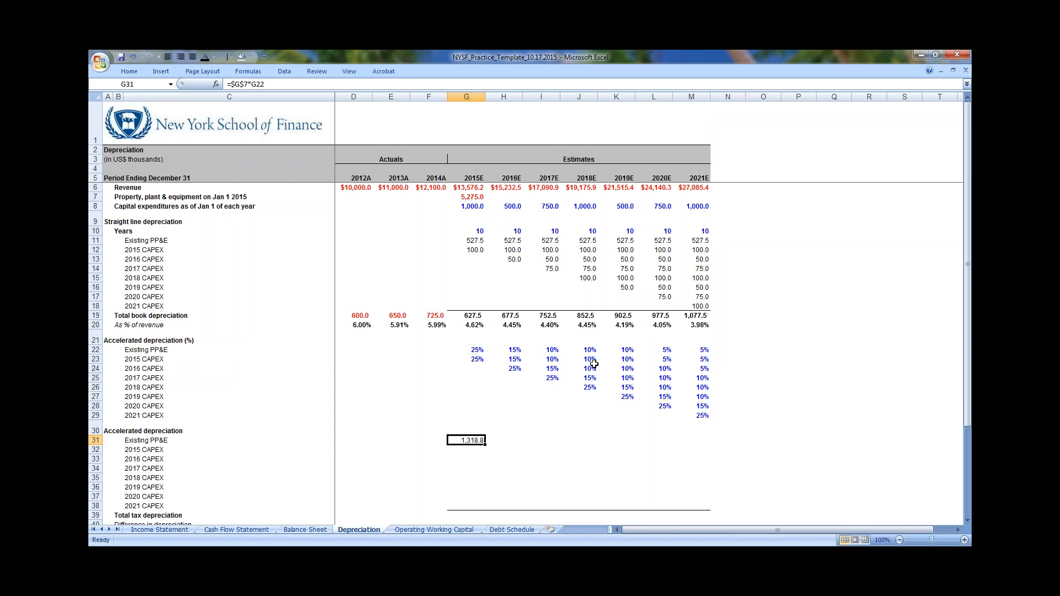
Copy the existing PP&E formula from G31 across to 2021E in M31 and check the formulas in G31 and H31
key(shift+Right)
key(shift+Right)
key(shift+Right)
key(shift+Right)
key(shift+Right)
key(shift+Right)
key(ctrl+r)
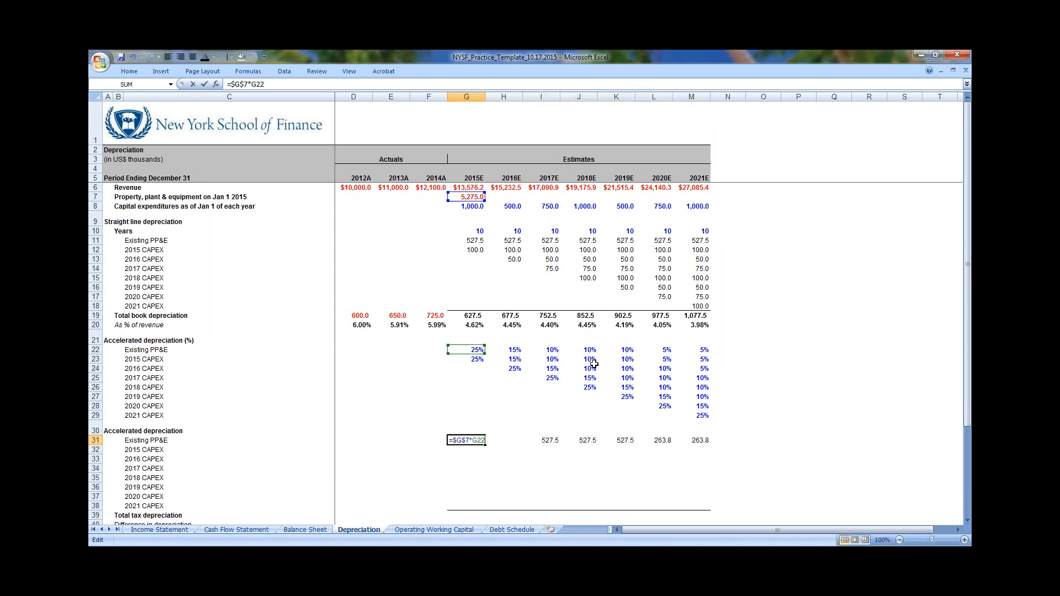
key(Right)
key(F2)
key(Escape)
key(Left)
key(Right)
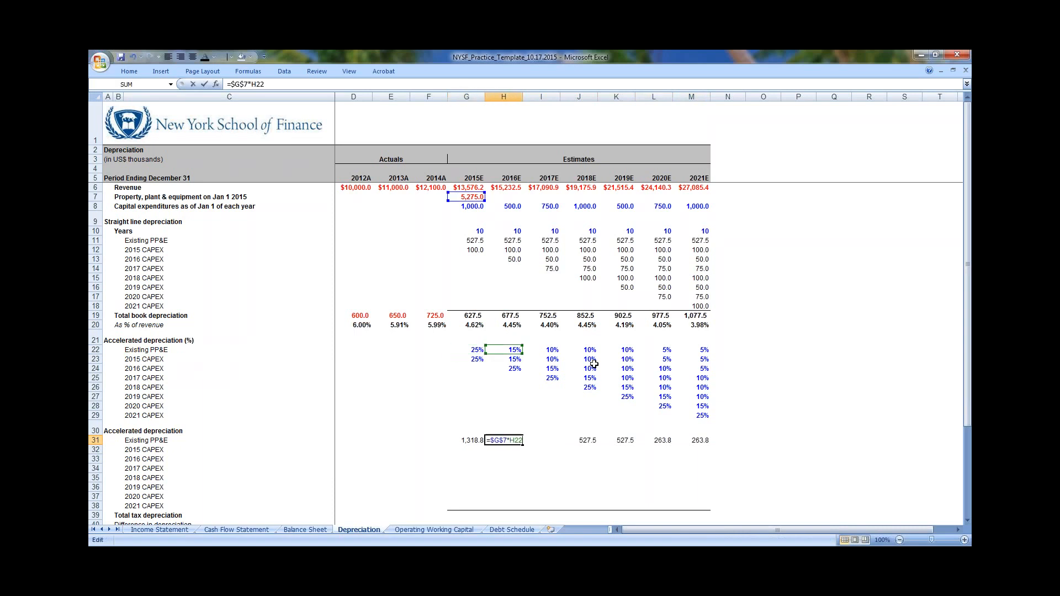
Calculate the 2015E accelerated depreciation on 2015 CAPEX in G32 with the formula =G8*G23
key(Right)
key(Left)
key(Left)
key(ctrl+Right)
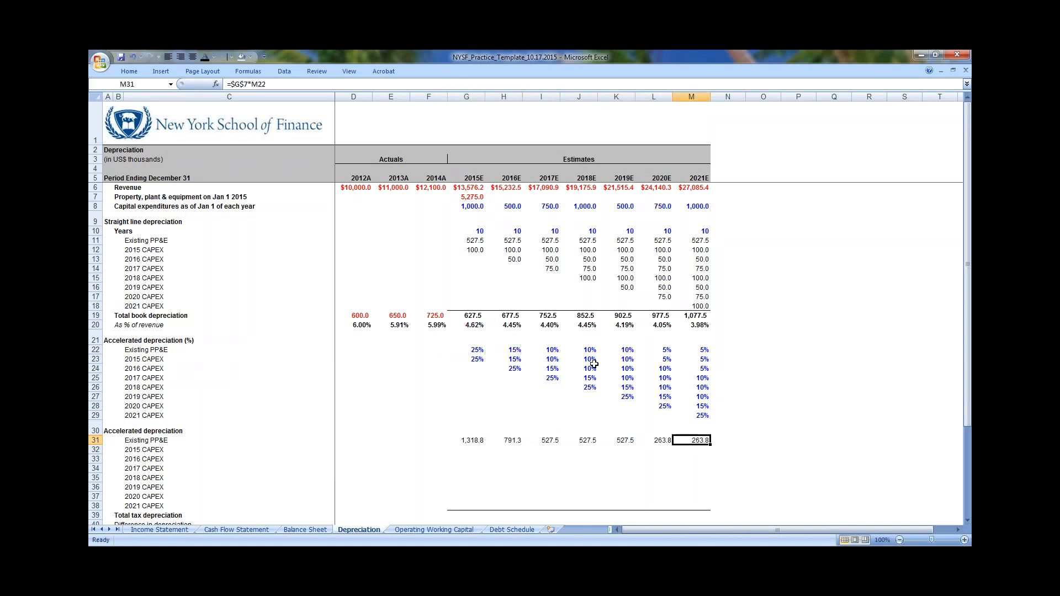
key(ctrl+Left)
key(Down)
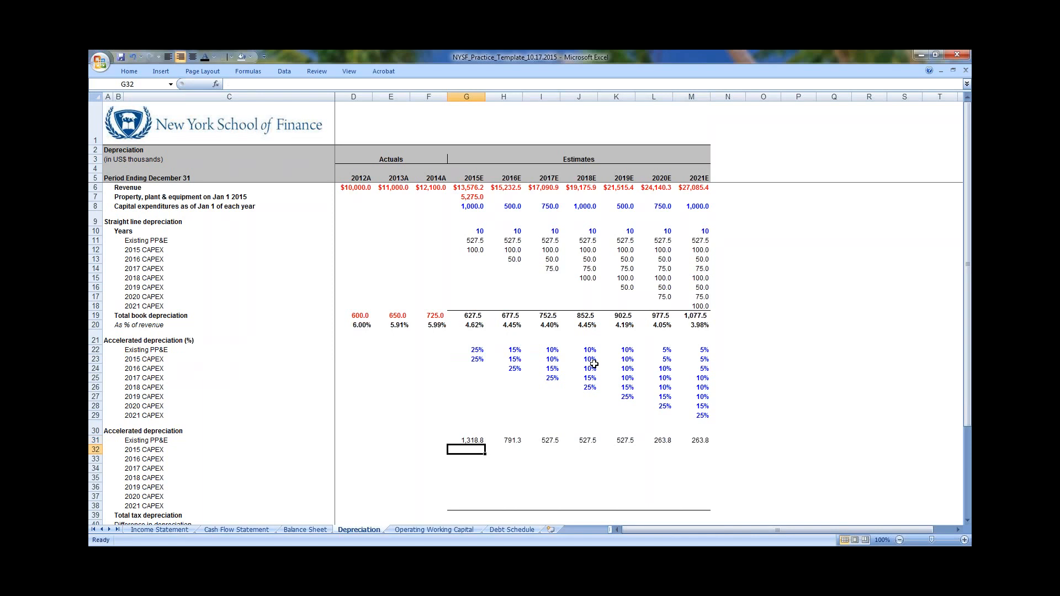
text(=)
key(ctrl+Up)
key(ctrl+Up)
key(ctrl+Up)
key(ctrl+Up)
key(ctrl+Up)
key(ctrl+Up)
key(ctrl+Up)
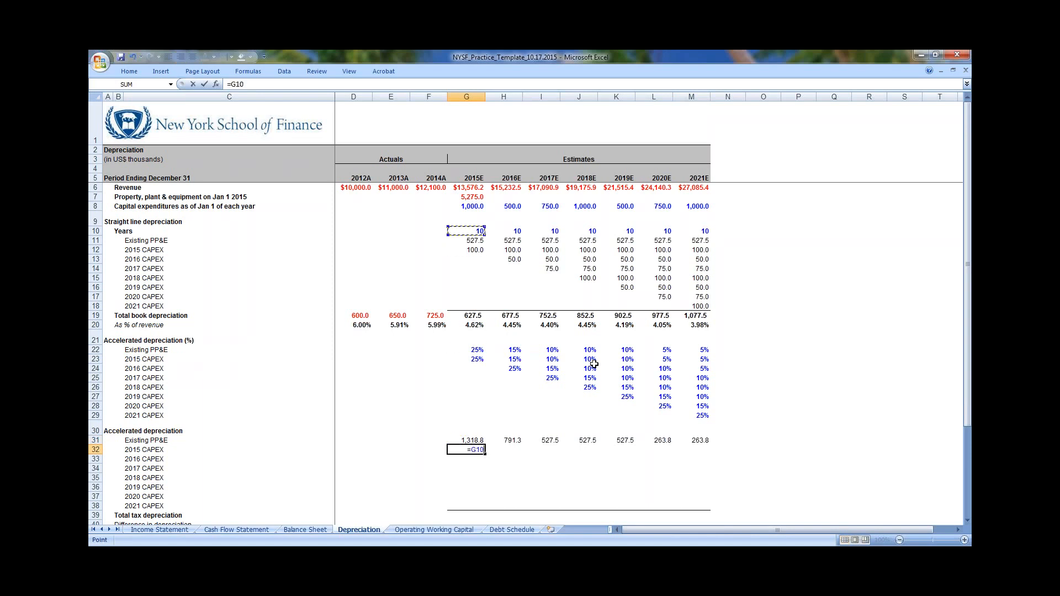
key(ctrl+Up)
text(*)
key(ctrl+Up)
key(ctrl+Up)
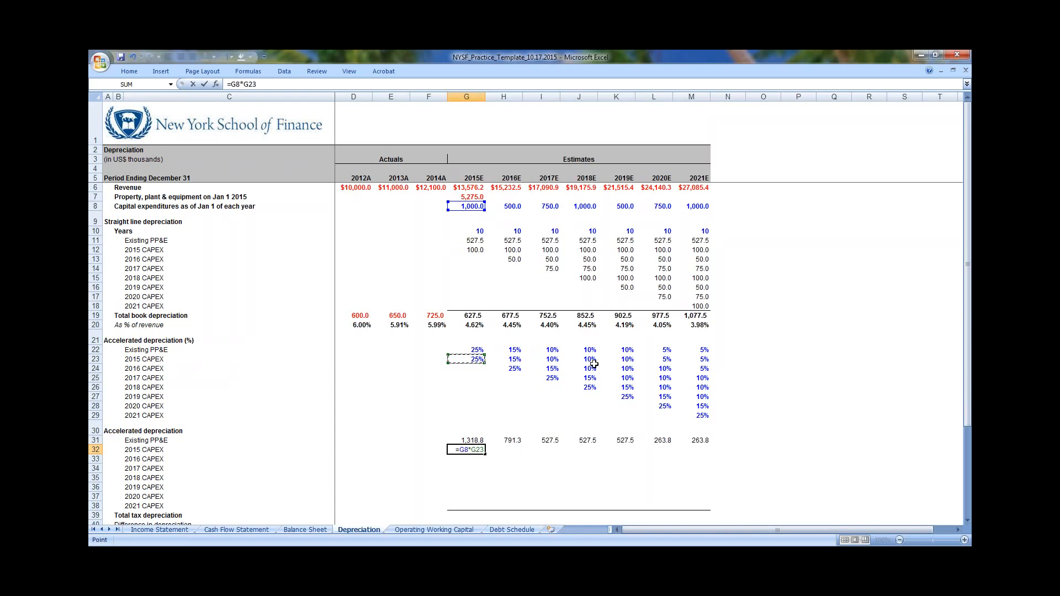
key(Return)
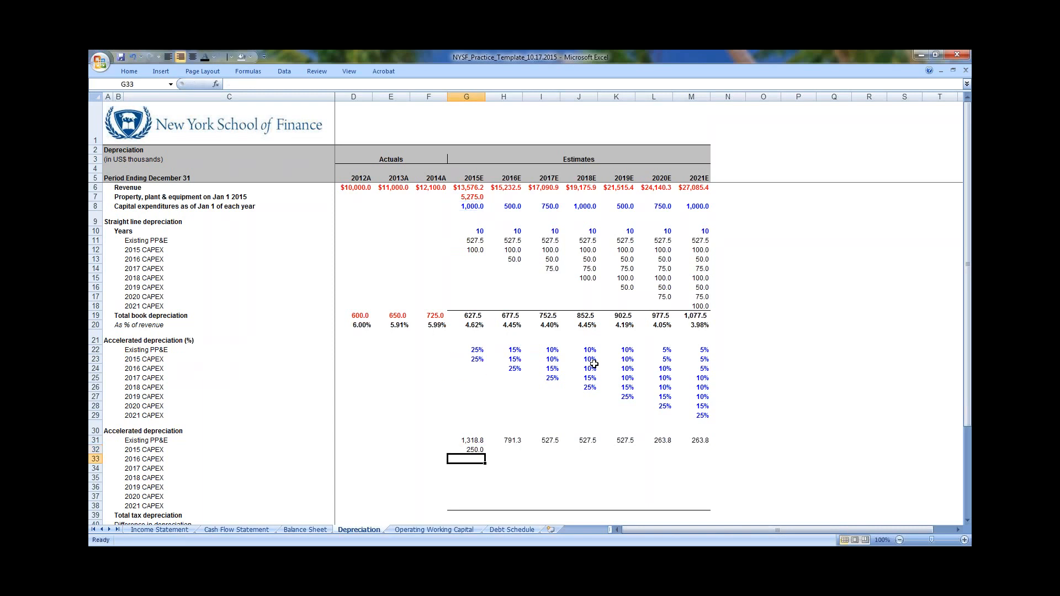
Make the capital expenditure reference in G32 absolute so the formula reads =$G$8*G23
key(Up)
key(F2)
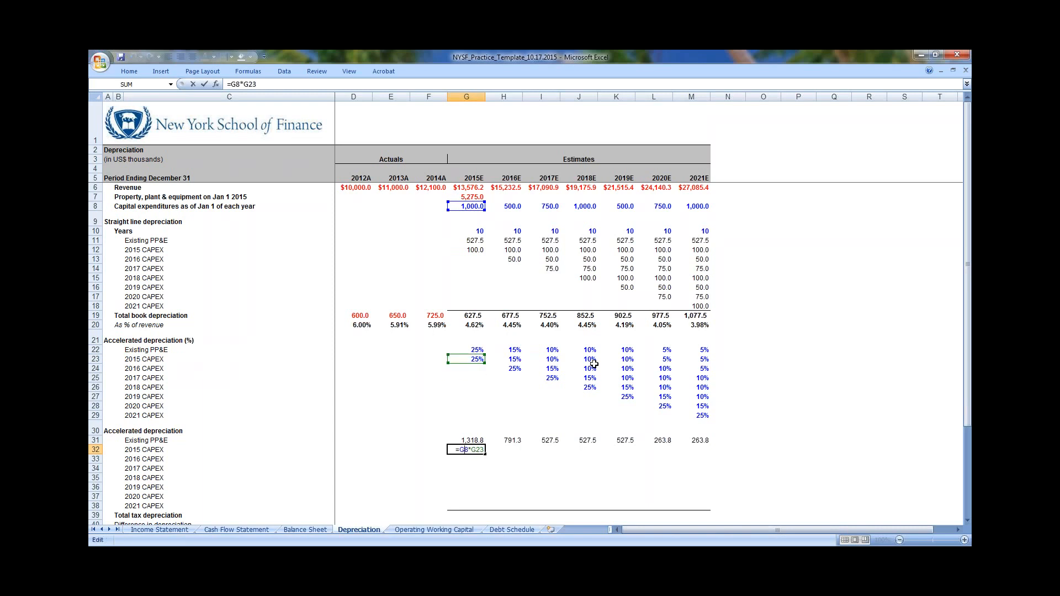
key(F4)
key(ctrl+Return)
Fill the 2015 CAPEX accelerated depreciation formula across from G32 to the 2021E column
key(shift+Right)
key(shift+Right)
key(shift+Right)
key(shift+Right)
key(shift+Right)
key(shift+Right)
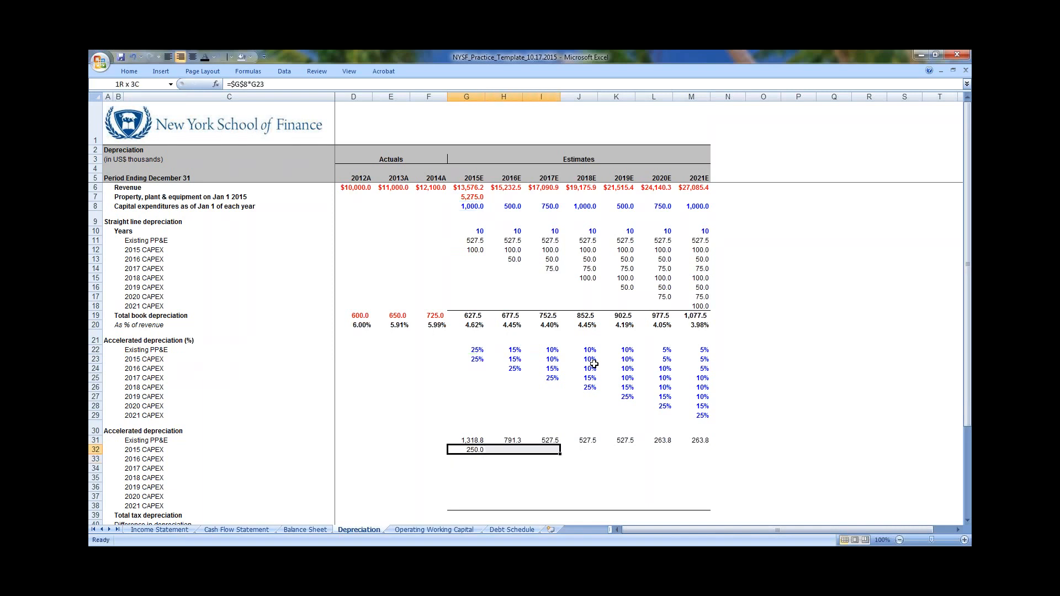
key(ctrl+r)
Check the cell references of the filled formulas along the 2015 CAPEX accelerated depreciation row
key(Left)
key(Right)
key(Right)
key(F2)
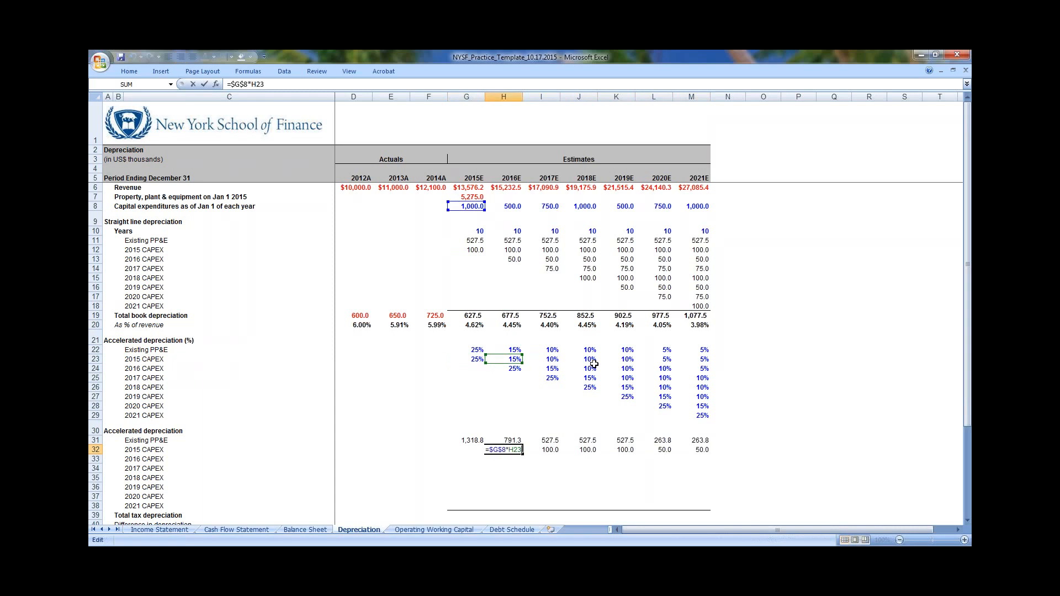
key(Escape)
key(Right)
key(Right)
key(Right)
key(Right)
key(F2)
key(Escape)
key(ctrl+Left)
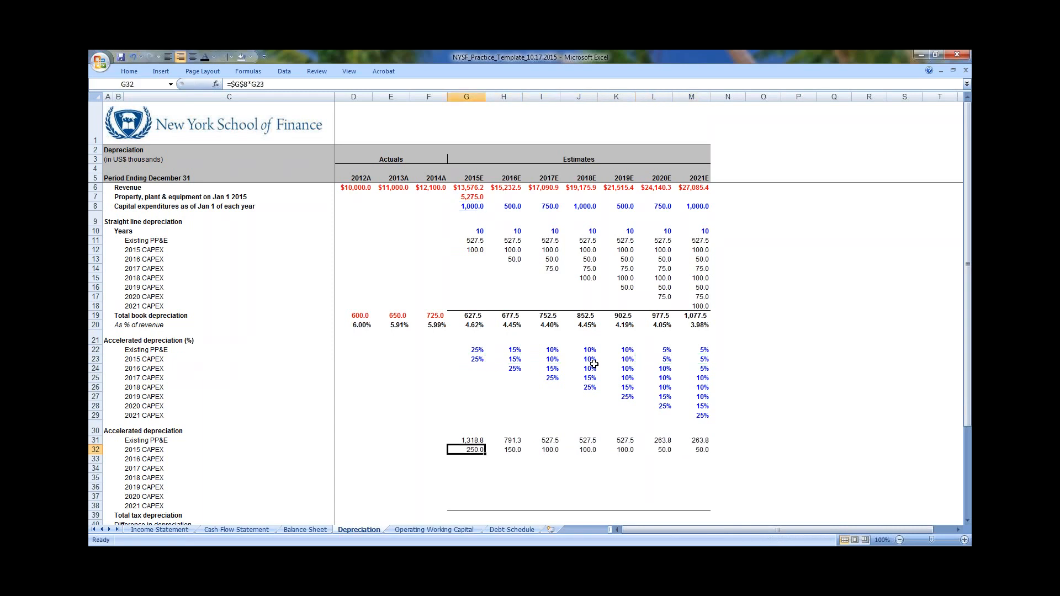
Build the 2016E accelerated depreciation formula for 2016 CAPEX in H33 as =H8*H24
key(Right)
key(Down)
text(=)
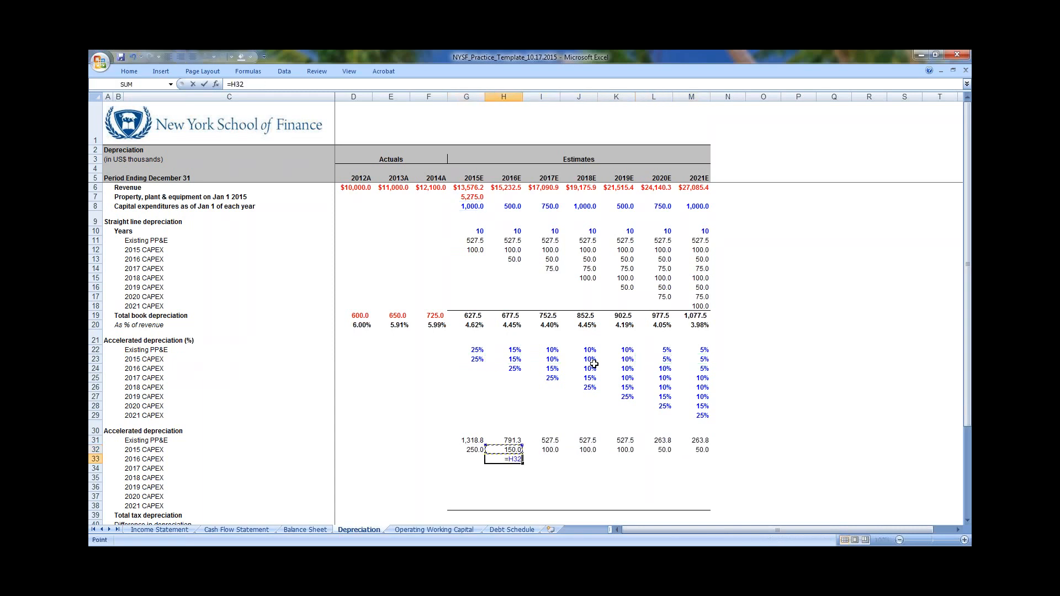
key(Up)
key(Up)
key(Up)
key(Up)
key(Up)
key(Up)
key(Up)
key(Up)
key(Up)
key(Up)
key(Up)
key(Up)
key(Up)
key(Up)
key(Up)
key(Up)
key(Up)
key(Up)
key(Up)
key(Up)
key(Up)
key(Up)
key(Up)
key(Up)
key(Up)
text(*)
key(Up)
key(Up)
key(Up)
key(Up)
key(Up)
key(Up)
key(Up)
key(Up)
key(Up)
key(Left)
key(Left)
key(Left)
key(Left)
key(Left)
key(Right)
key(Right)
key(Right)
key(Right)
key(Right)
Make the capital expenditure reference in H33 absolute so the formula reads =$H$8*H24
key(F2)
key(Left)
key(F4)
key(ctrl+Return)
Fill the 2016 CAPEX accelerated depreciation formula across from H33 to the 2021E column
key(shift+Right)
key(shift+Right)
key(shift+Right)
key(shift+Right)
key(shift+Right)
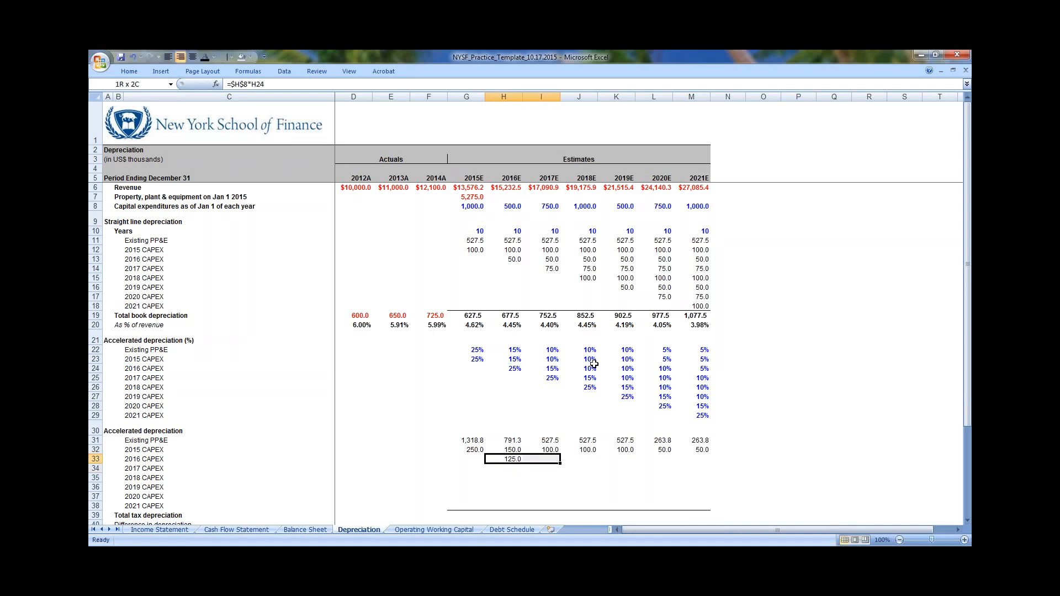
key(ctrl+r)
Examine the formulas along the 2016 CAPEX accelerated depreciation row, checking the capital expenditure and percentage references for each year
key(F2)
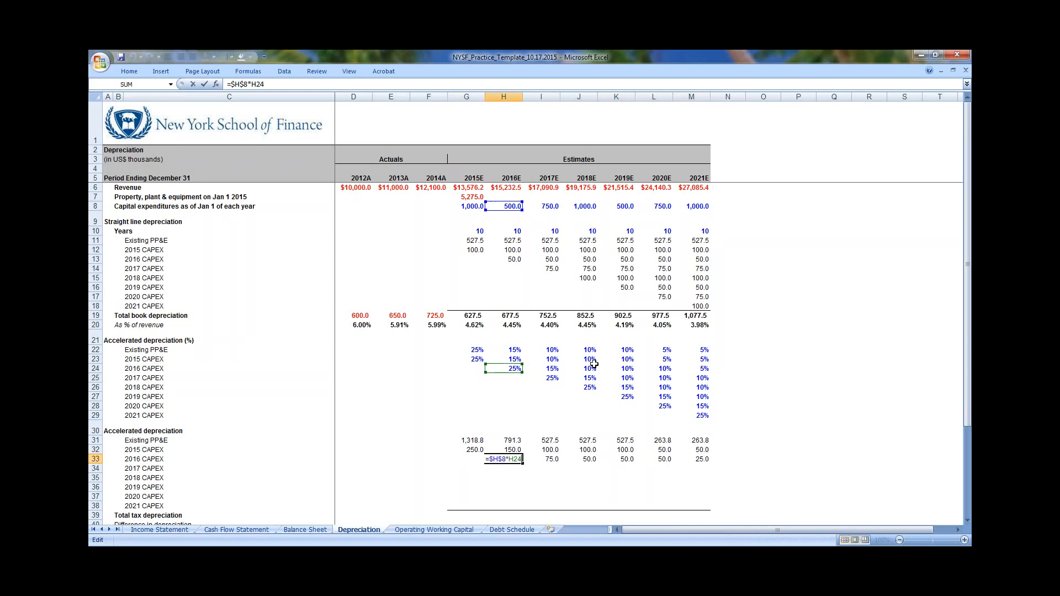
key(Escape)
key(Right)
key(F2)
key(Escape)
key(Right)
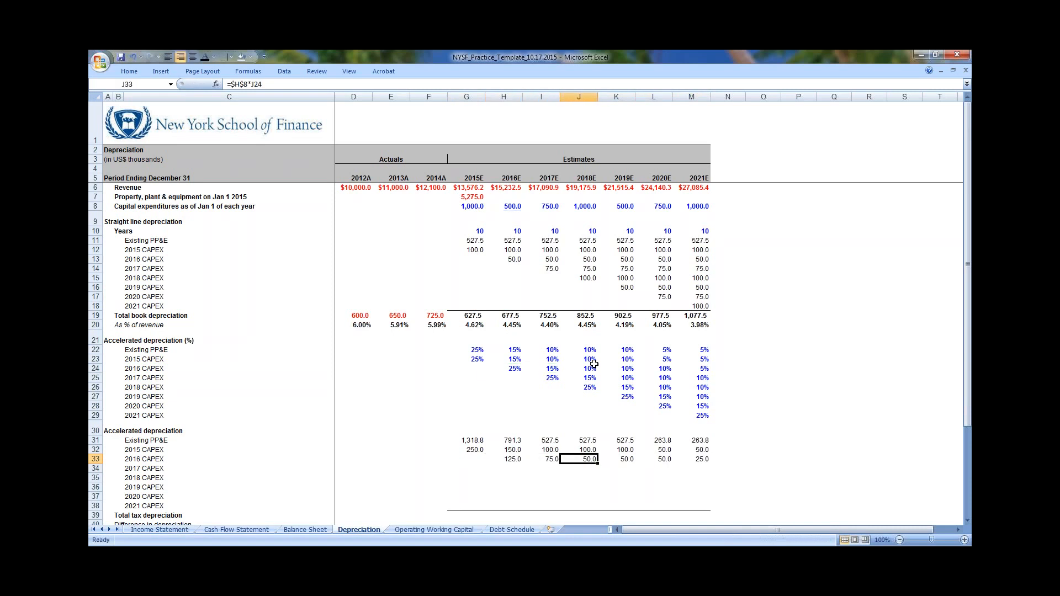
key(F2)
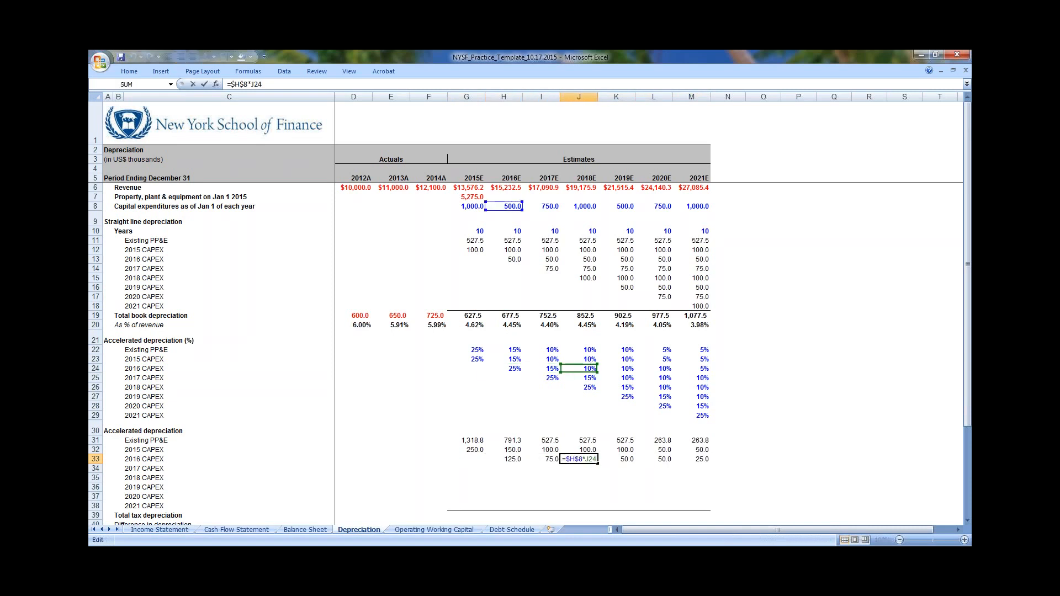
key(Escape)
key(Right)
key(F2)
key(Escape)
key(Right)
key(F2)
key(Escape)
key(Right)
key(F2)
key(Escape)
key(Left)
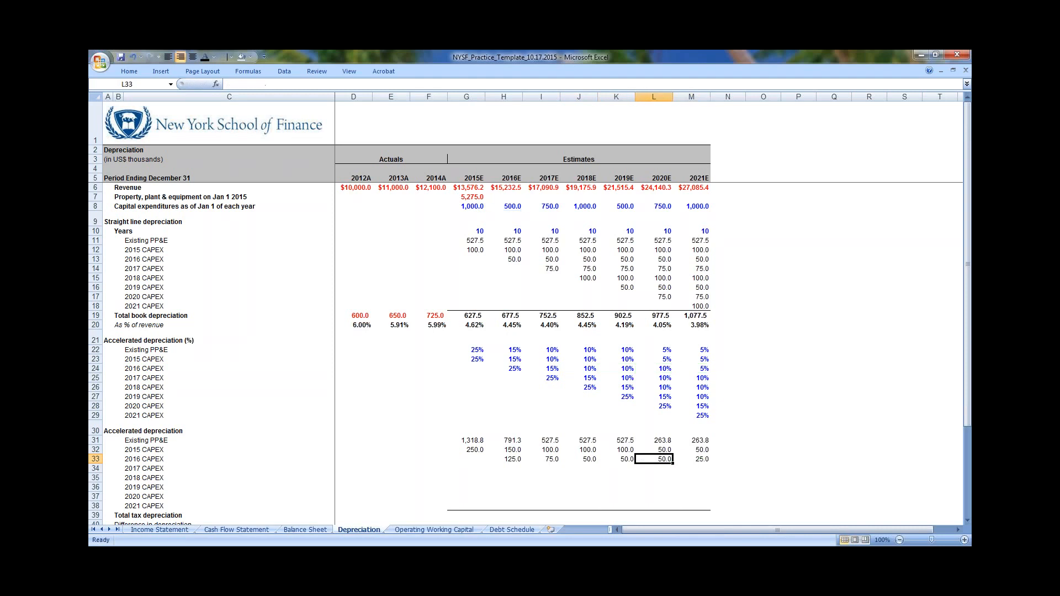
key(F2)
key(Escape)
key(Right)
key(F2)
key(Escape)
key(ctrl+Left)
key(F2)
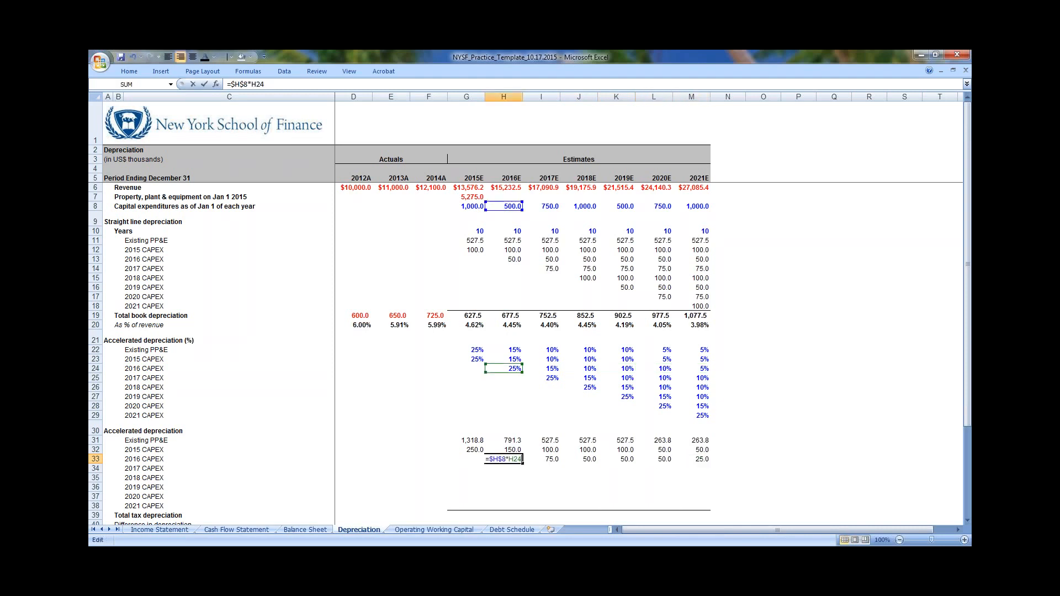
key(Escape)
key(Right)
key(Right)
key(Right)
key(Right)
key(F2)
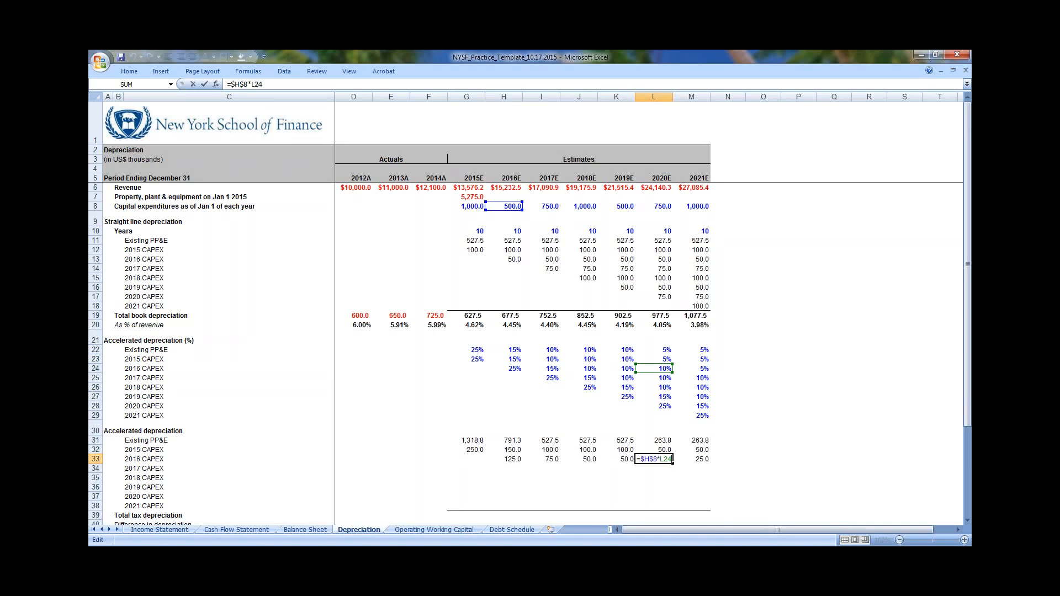
key(Tab)
key(ctrl+Left)
key(Right)
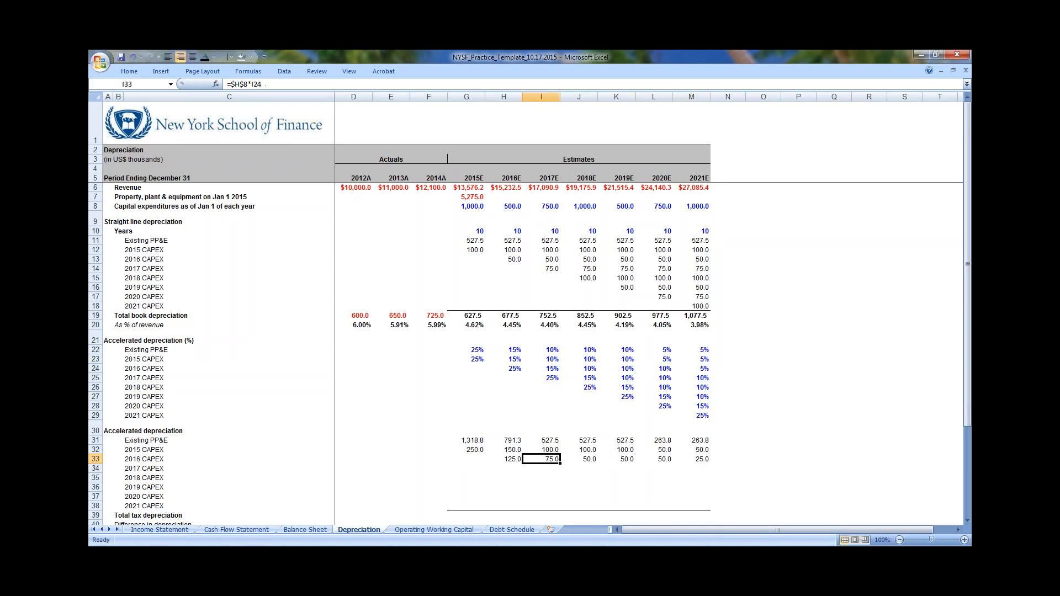
key(Right)
key(F2)
key(Tab)
Calculate the 2017E accelerated depreciation on 2017 CAPEX in I34 with the formula =I8*I25
key(Left)
key(Left)
key(Left)
key(Down)
key(Right)
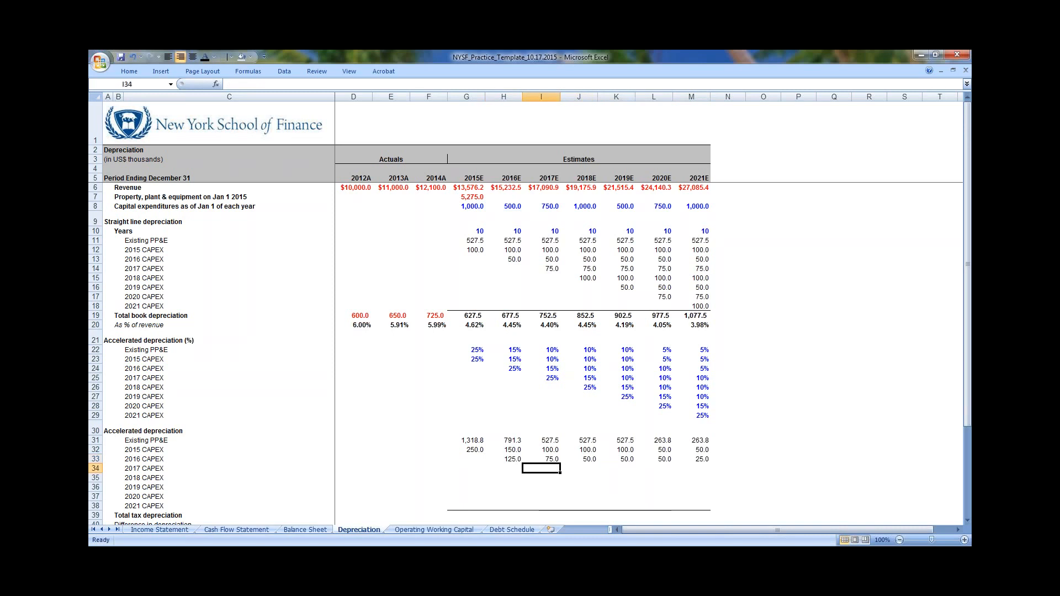
text(=)
key(Up)
key(ctrl+Up)
key(ctrl+Up)
key(ctrl+Up)
key(ctrl+Up)
key(ctrl+Up)
key(ctrl+Up)
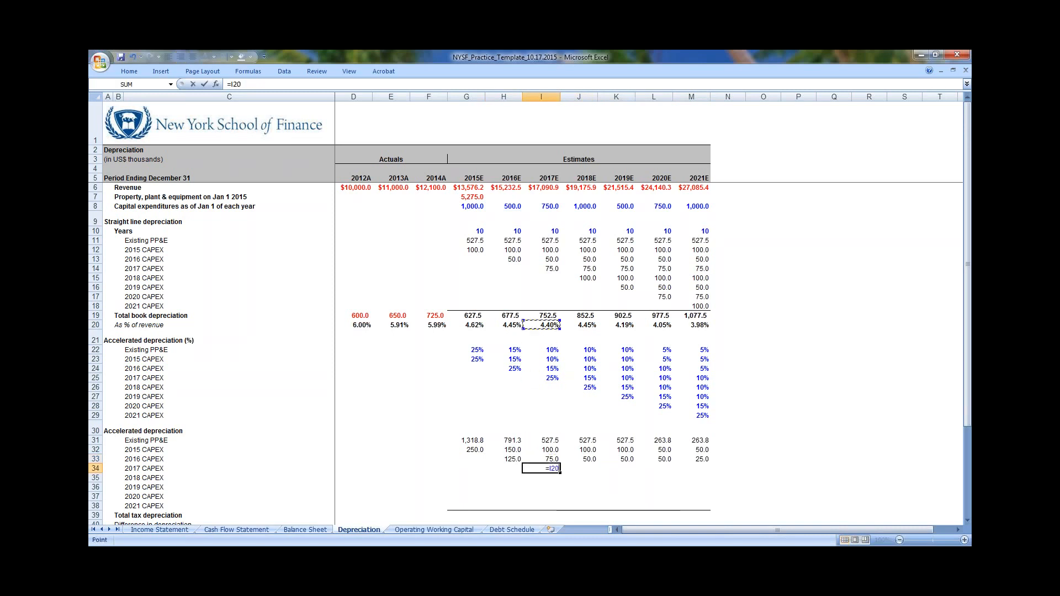
key(ctrl+Up)
key(ctrl+Up)
text(*)
key(ctrl+Up)
key(ctrl+Up)
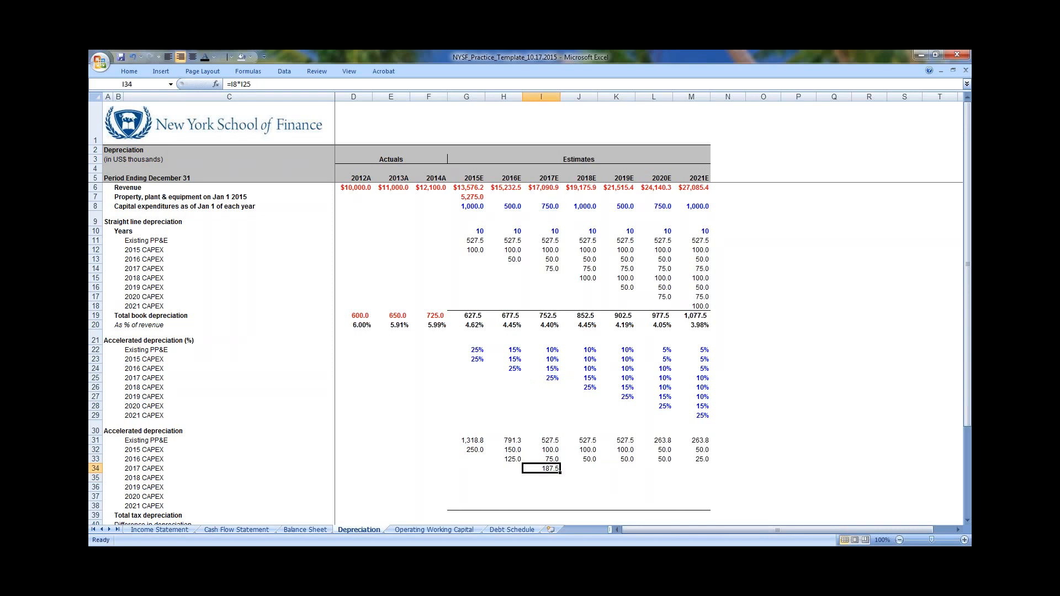
Make the capital expenditure reference in I34 absolute so the formula reads =$I$8*I25
key(F2)
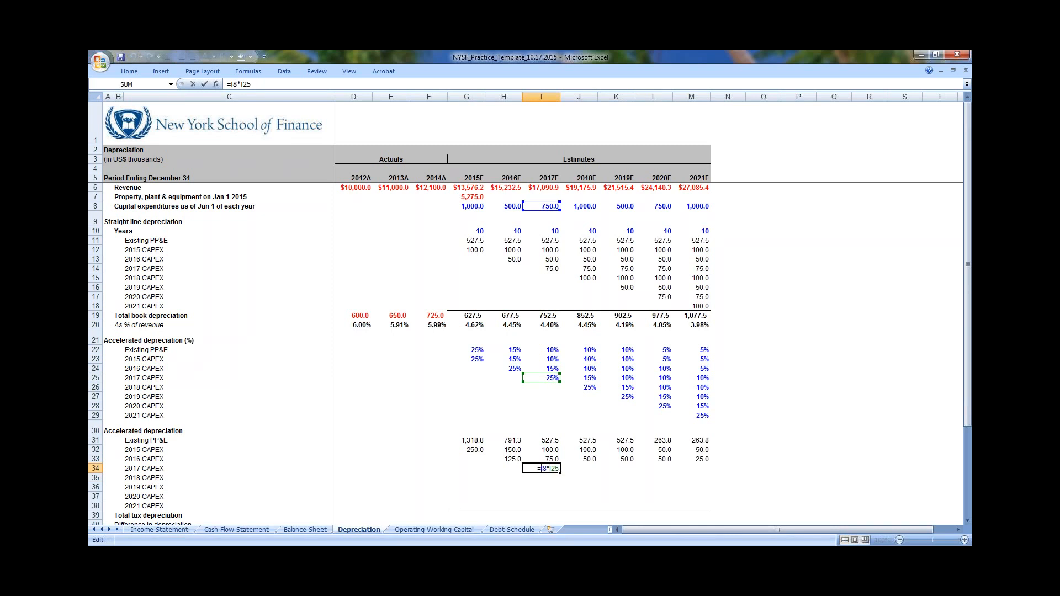
key(F4)
key(ctrl+Return)
Fill the 2017 CAPEX accelerated depreciation formula across from I34 to the 2021E column
key(shift+Right)
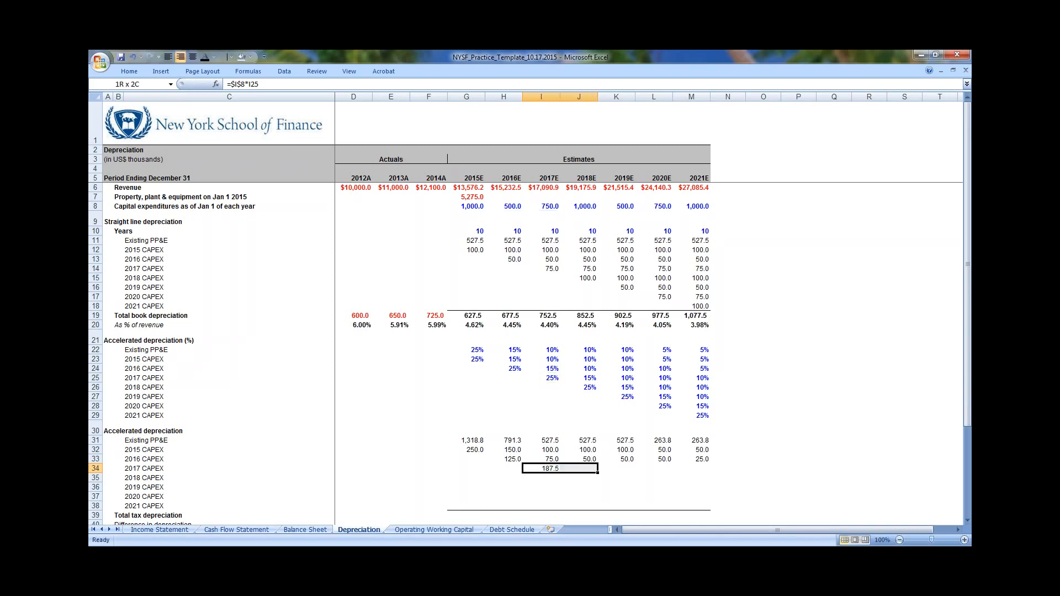
key(shift+Right)
key(shift+Right)
key(shift+Right)
key(ctrl+r)
Examine the formulas along the 2017 CAPEX accelerated depreciation row, checking the capital expenditure and percentage references from 2017E to 2021E
key(F2)
key(Escape)
key(Right)
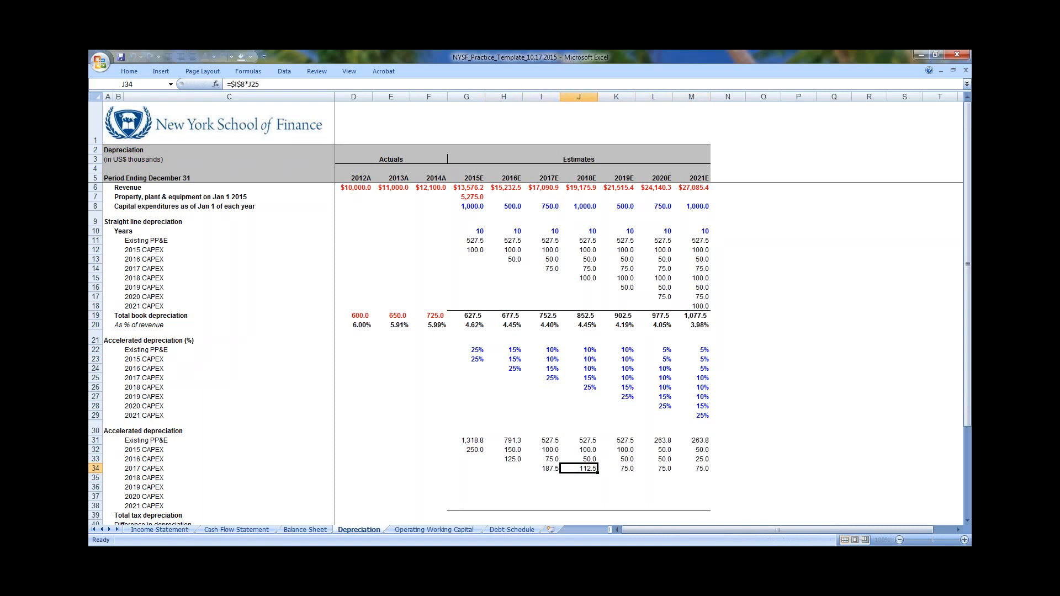
key(Right)
key(Right)
key(Right)
key(F2)
key(Escape)
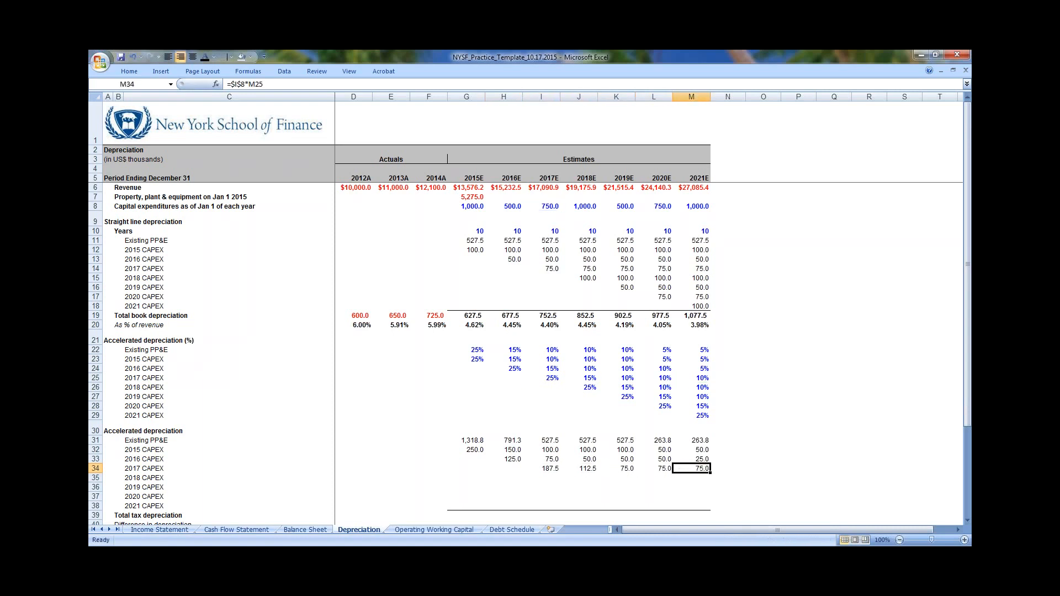
key(ctrl+Left)
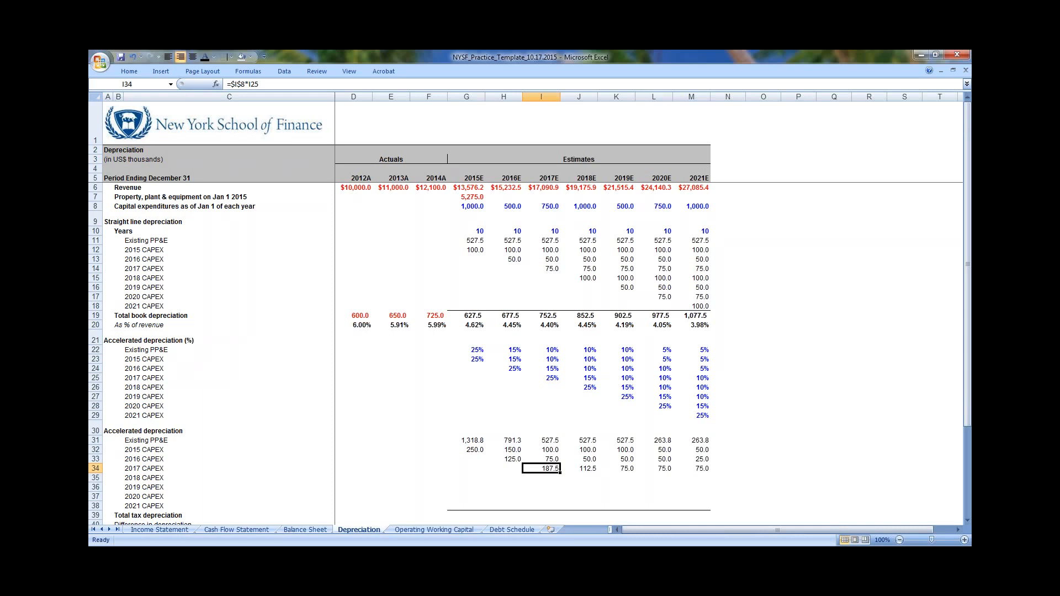
key(F2)
key(Escape)
key(Right)
key(Right)
key(Right)
key(Right)
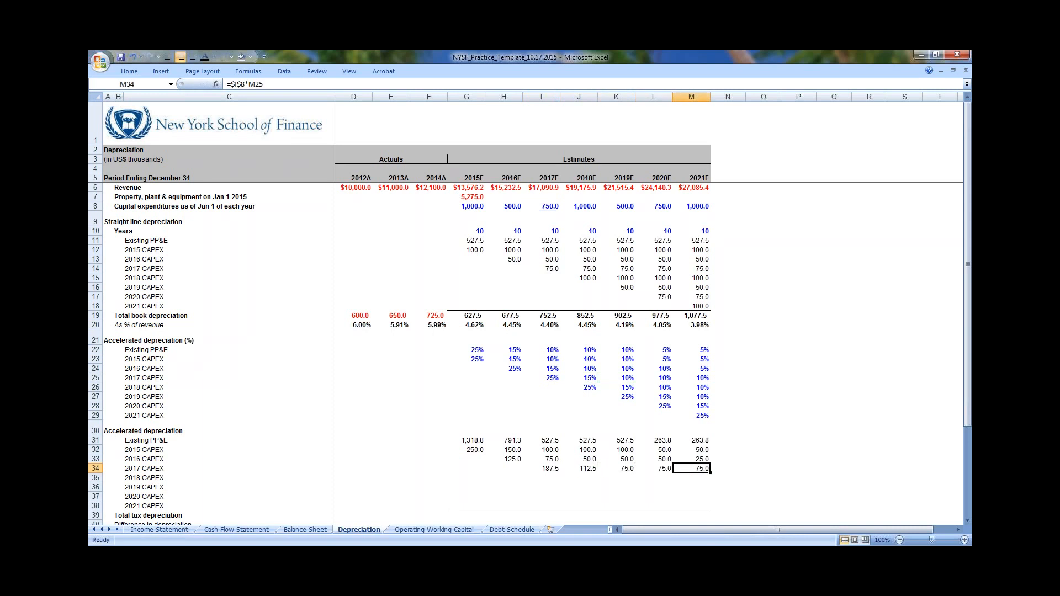
key(Left)
key(Left)
key(Left)
key(Left)
key(F2)
key(Escape)
key(F2)
key(Escape)
key(Right)
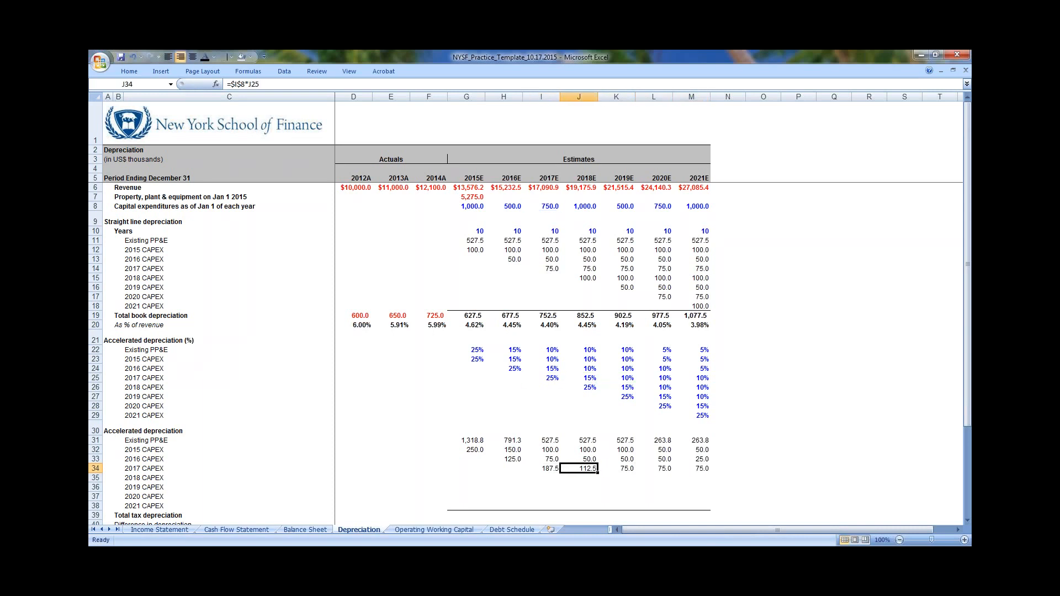
Calculate the 2018E accelerated depreciation on 2018 CAPEX in J35 with the formula =$J$8*J26, keeping the capital expenditure reference absolute
key(Down)
text(=)
key(Up)
key(Up)
key(Up)
key(Up)
key(Up)
key(Up)
key(Up)
key(Up)
key(Up)
key(Up)
key(Up)
key(Up)
key(Up)
key(Up)
key(Up)
key(Up)
key(Up)
key(Up)
key(Up)
key(Up)
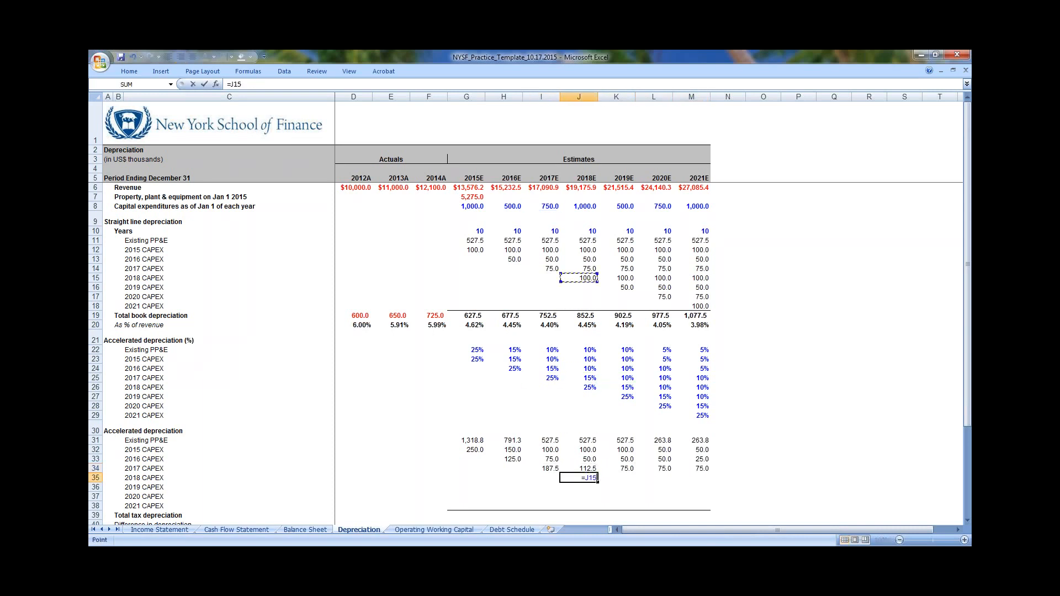
key(Up)
key(Up)
key(Up)
key(Up)
key(Up)
key(Up)
key(Up)
text(*)
key(Up)
key(Up)
key(Up)
key(Up)
key(Up)
key(Up)
key(Up)
key(Up)
key(Up)
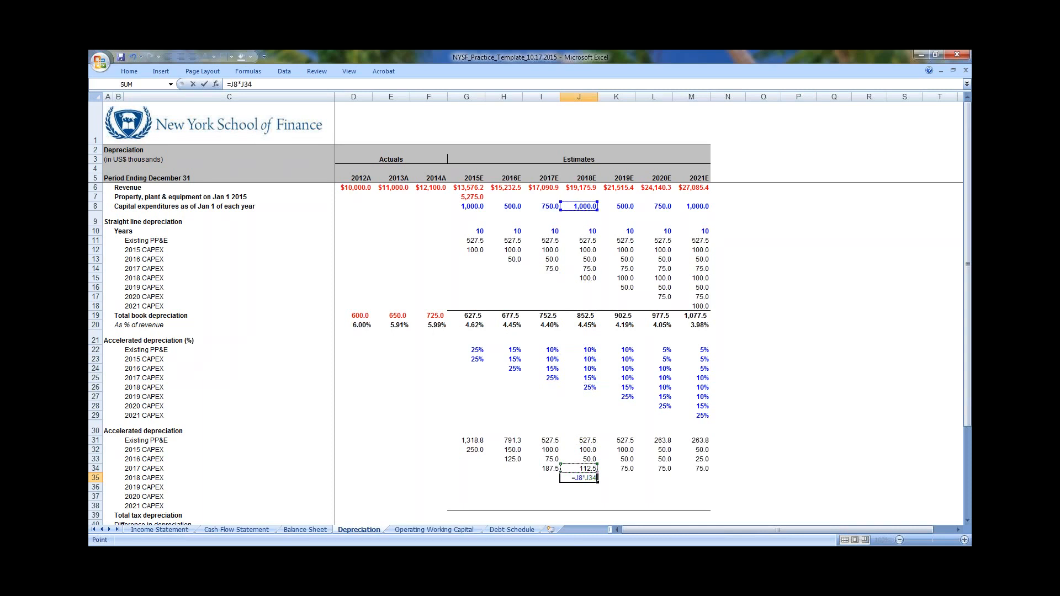
key(F2)
key(F4)
key(ctrl+Return)
Fill the 2018 CAPEX accelerated depreciation formula across from J35 to the 2021E column and check its references
key(shift+Right)
key(shift+Right)
key(shift+Right)
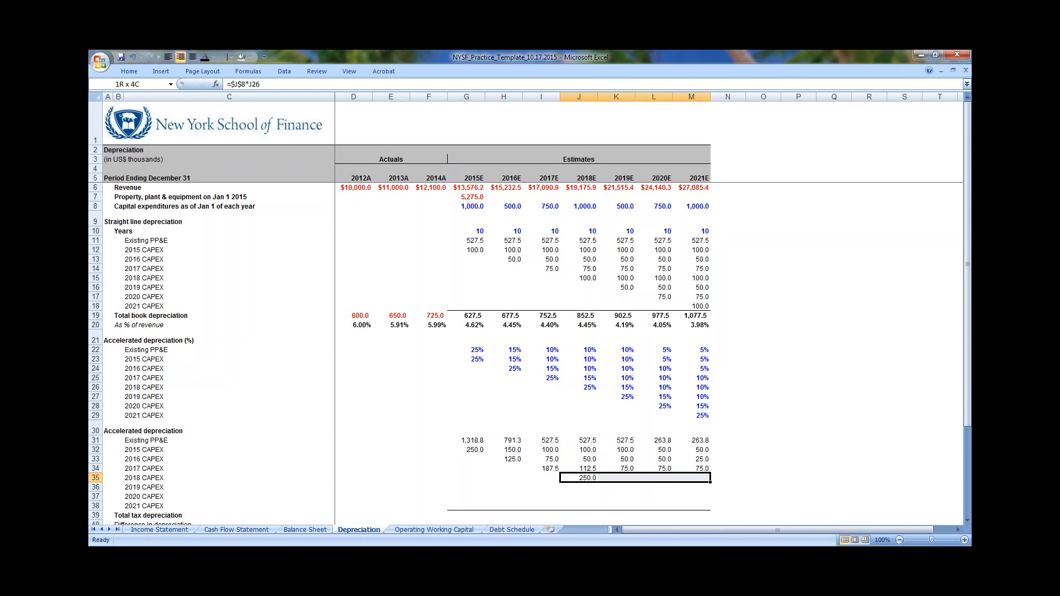
key(ctrl+r)
key(F2)
key(Escape)
Calculate the 2019E accelerated depreciation on 2019 CAPEX in K36 with the formula =K8*K27
key(Right)
key(Right)
key(Right)
key(Left)
key(Left)
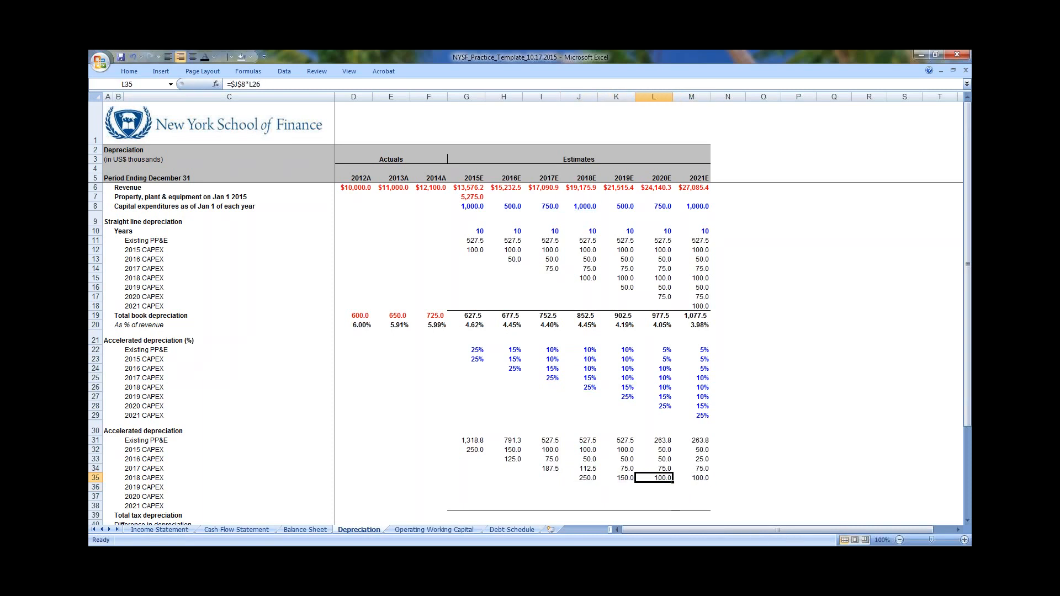
key(Down)
text(=)
key(Up)
key(Up)
key(Up)
key(Up)
key(Up)
key(Up)
key(Up)
key(Up)
key(Up)
key(Up)
key(Up)
key(Up)
key(Up)
key(Up)
key(Up)
key(Up)
key(Up)
key(Up)
key(Up)
key(Up)
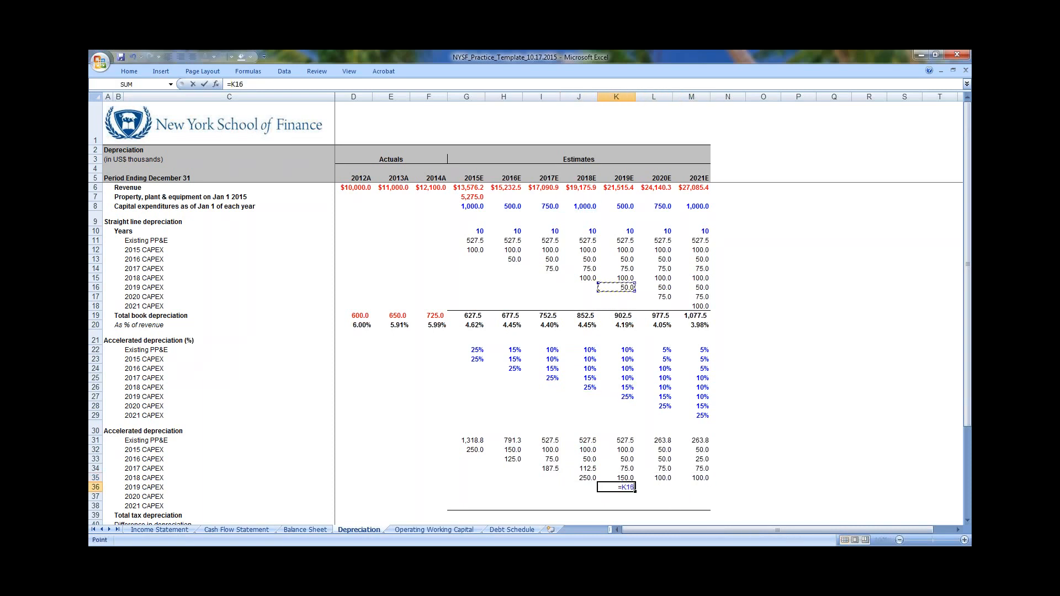
text(*)
key(Up)
key(Up)
key(Up)
key(Up)
key(Up)
key(Up)
key(Up)
key(Up)
key(Up)
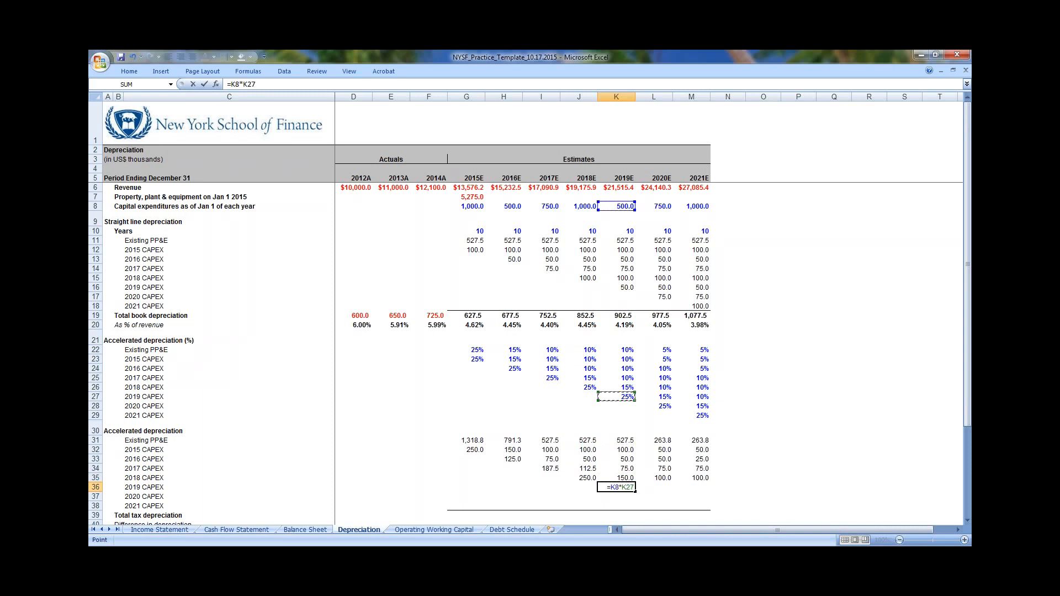
Make the capital expenditure reference in K36 absolute so the formula reads =$K$8*K27
key(F2)
key(Left)
key(Left)
key(Left)
key(Left)
key(F4)
key(Return)
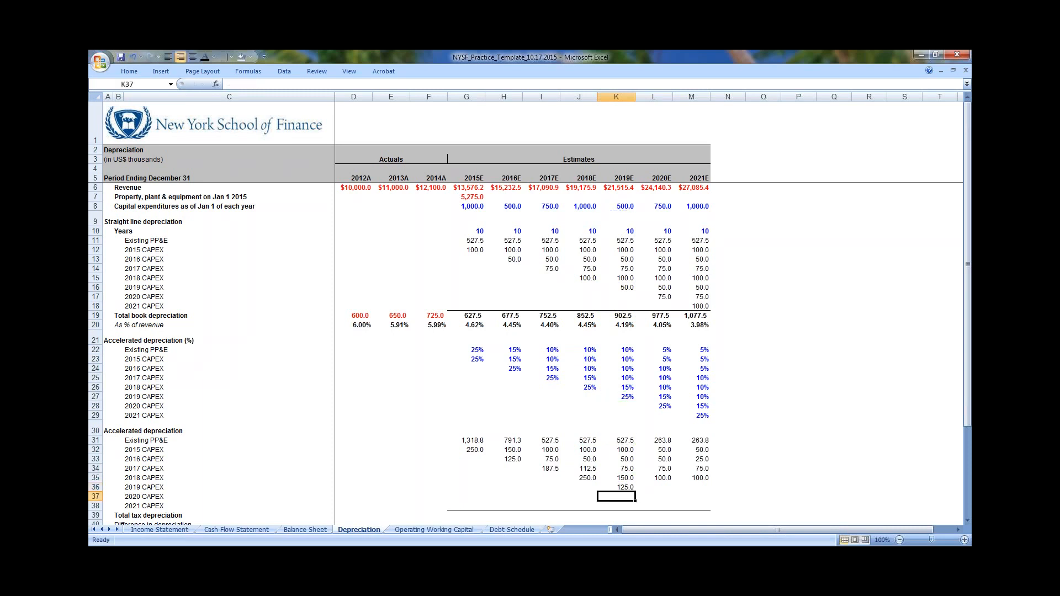
Fill the 2019 CAPEX accelerated depreciation formula across from K36 to the 2021E column
key(Up)
key(shift+Right)
key(shift+Right)
key(ctrl+r)
Calculate the 2020E accelerated depreciation on 2020 CAPEX in L37 with the formula =$L$28*L8
key(Down)
key(Right)
text(=)
key(Up)
key(Up)
key(Up)
key(Up)
key(Up)
key(Up)
key(Up)
key(Up)
key(Up)
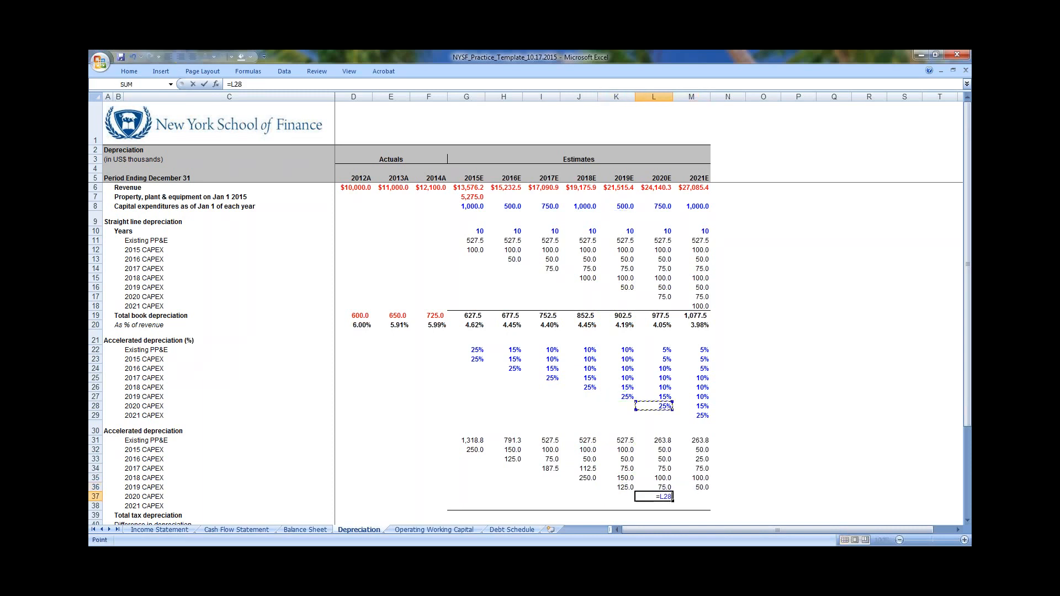
text(*)
key(Up)
key(Up)
key(Up)
key(Up)
key(Up)
key(Up)
key(Up)
key(Up)
key(Up)
key(Up)
key(Up)
key(Up)
key(Up)
key(Up)
key(Up)
key(Up)
key(Up)
key(Up)
key(Up)
key(Up)
key(Up)
key(Up)
key(Up)
key(Up)
key(Up)
key(Up)
key(Up)
key(Up)
key(Up)
key(Return)
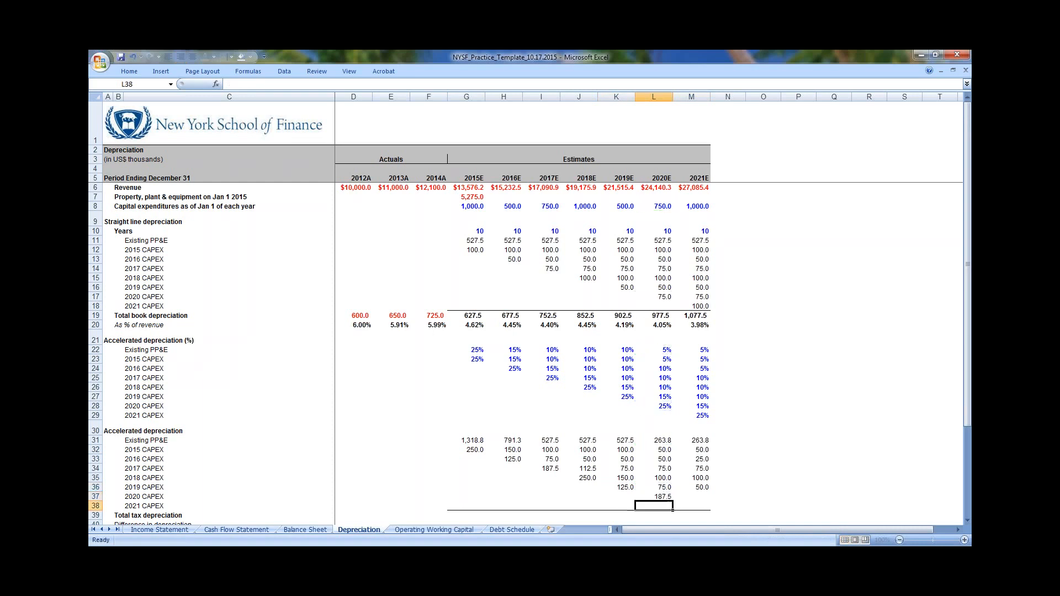
Fill the 2020 CAPEX accelerated depreciation formula across from L37 to the 2021E column
key(Up)
key(shift+Right)
key(ctrl+r)
Calculate the 2021E accelerated depreciation on 2021 CAPEX in M38 with the formula =M29*M8
key(Down)
key(Right)
text(=)
key(Up)
key(Up)
key(Up)
key(Up)
key(Up)
key(Up)
key(Up)
key(Up)
key(Up)
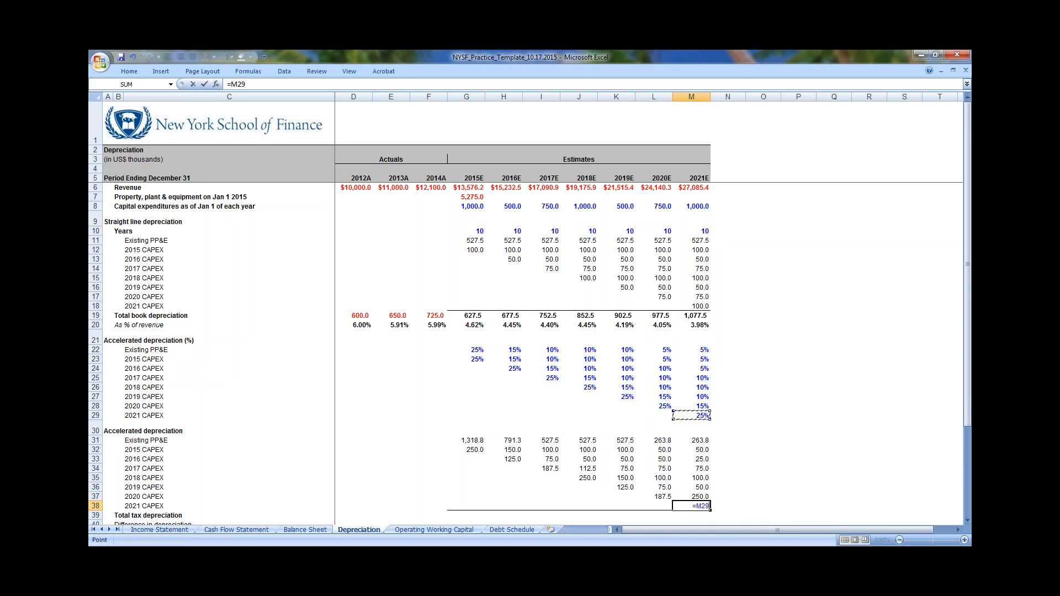
text(*)
key(Up)
key(Up)
key(Up)
key(Up)
key(Up)
key(Up)
key(Up)
key(Up)
key(Up)
key(Up)
key(Up)
key(Up)
key(Up)
key(Up)
key(Up)
key(Up)
key(Up)
key(Up)
key(Up)
key(Up)
key(Down)
key(Down)
key(Down)
key(Down)
key(Down)
key(Down)
key(Down)
key(Return)
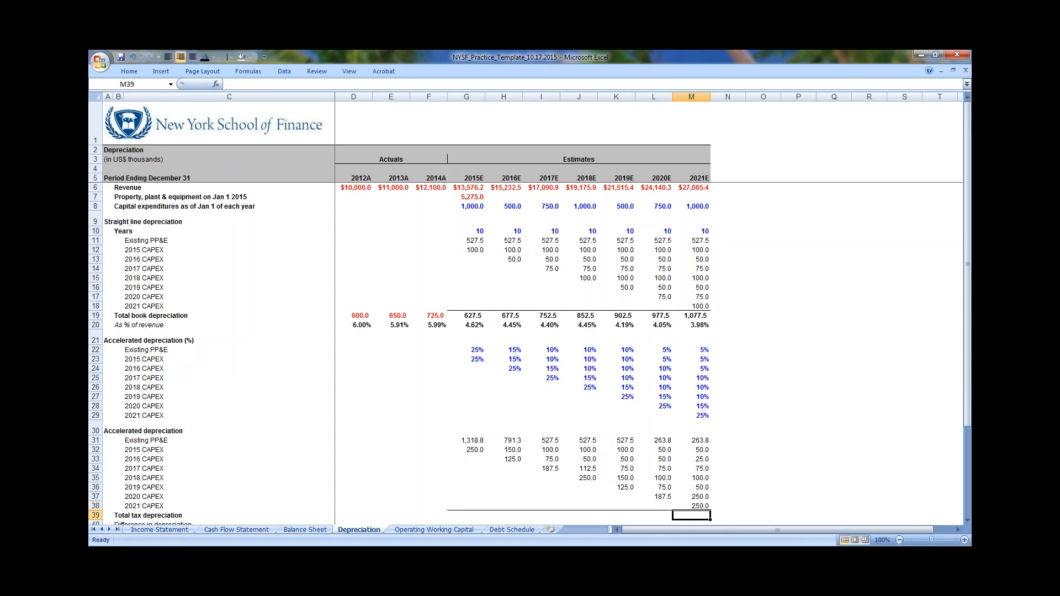
Check the cell references of the 2021 CAPEX formula in M38 and the 2019 CAPEX formulas in K36 to M36
key(Up)
key(F2)
key(Escape)
key(Left)
key(Left)
key(Up)
key(Up)
key(Left)
key(Right)
key(F2)
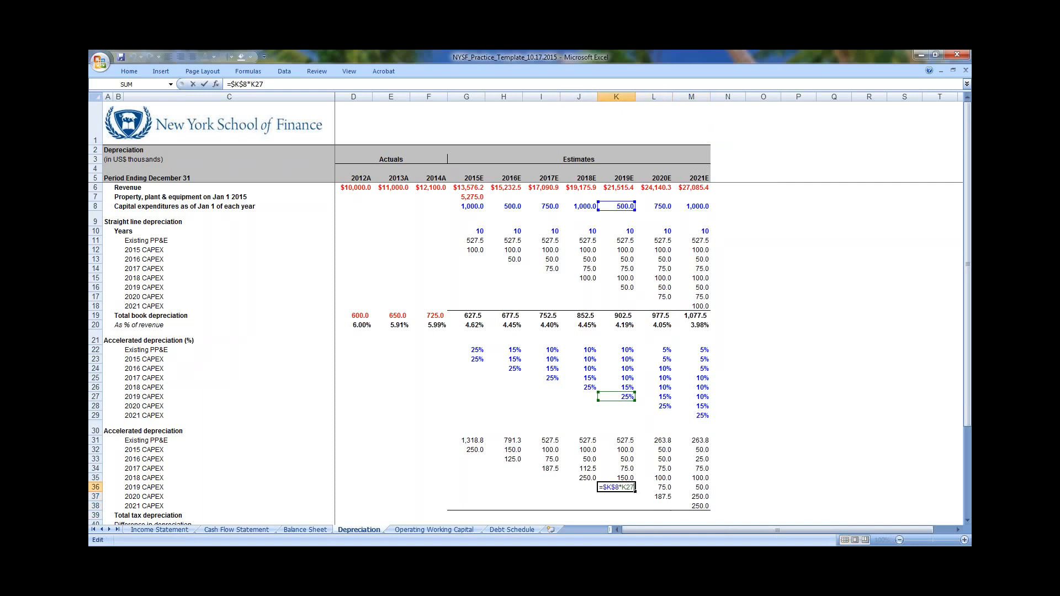
key(Escape)
key(Right)
key(F2)
key(Escape)
key(Right)
key(F2)
key(Escape)
Check the cell references of the 2020 CAPEX accelerated depreciation formulas in L37 and M37
key(Left)
key(Tab)
key(F2)
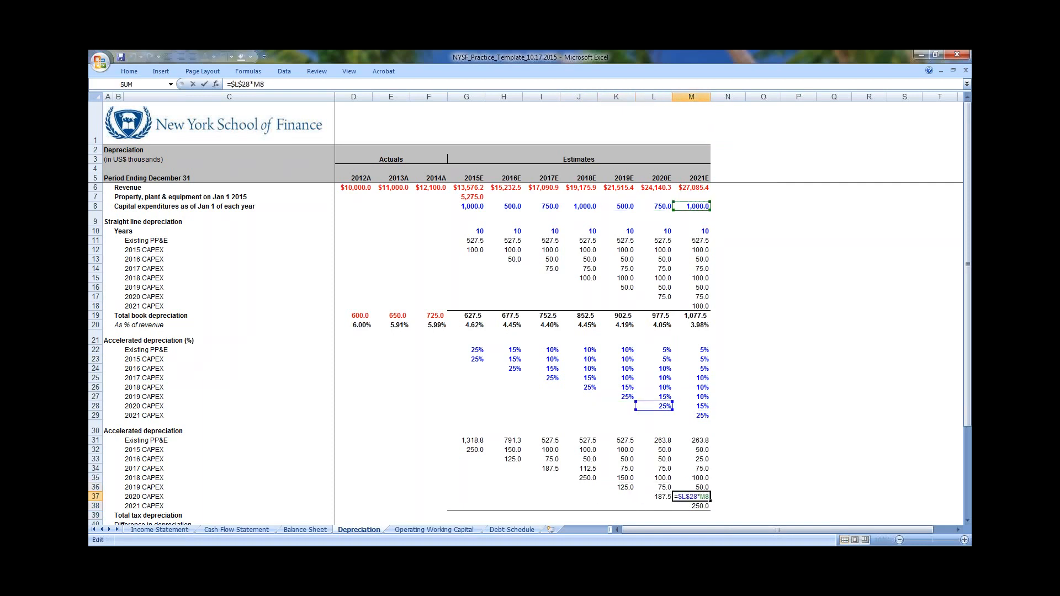
key(shift+Tab)
key(F2)
key(Tab)
key(F2)
key(Escape)
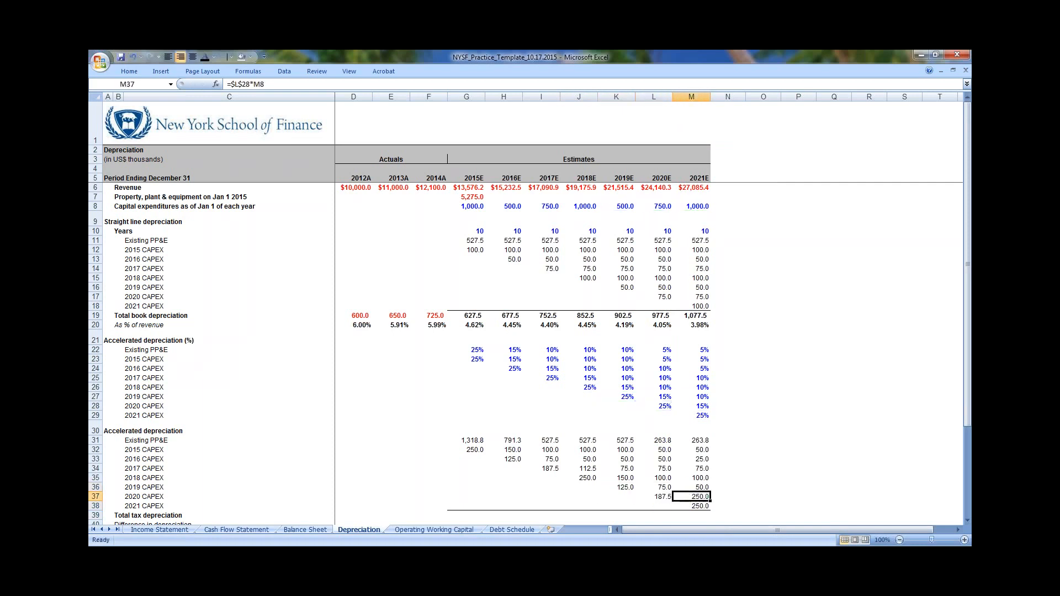
Trace the precedents of M37 and compare its references with those of the formula in L37
key(alt+m)
key(p)
key(F2)
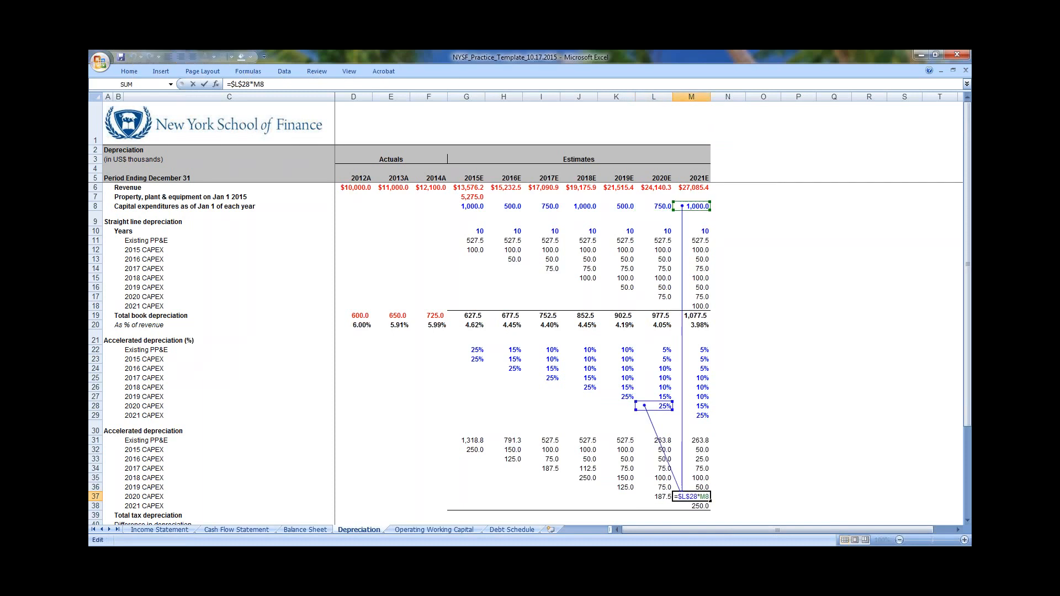
key(Escape)
key(Left)
key(F2)
key(Escape)
key(Right)
key(F2)
key(Escape)
Inspect which percentage and capital expenditure cells the 2020E formula in L37 refers to
key(Left)
key(F2)
key(F2)
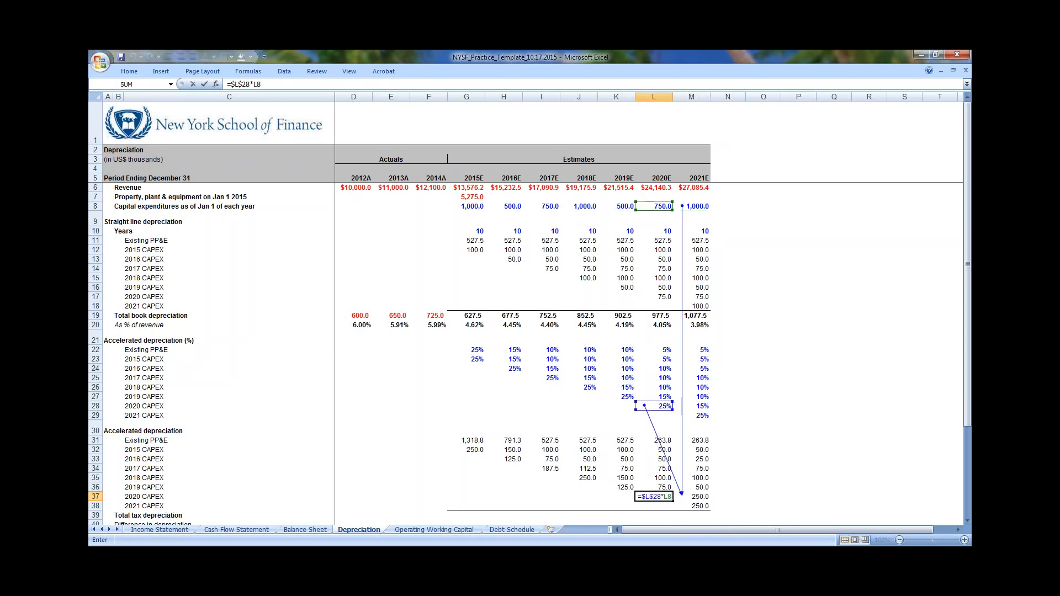
key(Escape)
text(=)
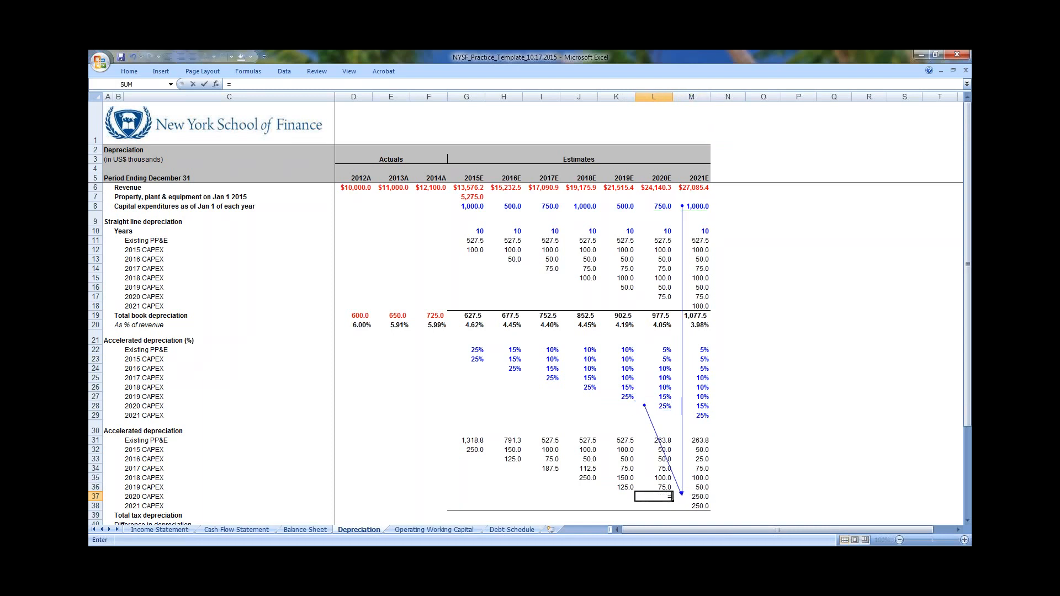
key(Escape)
key(F2)
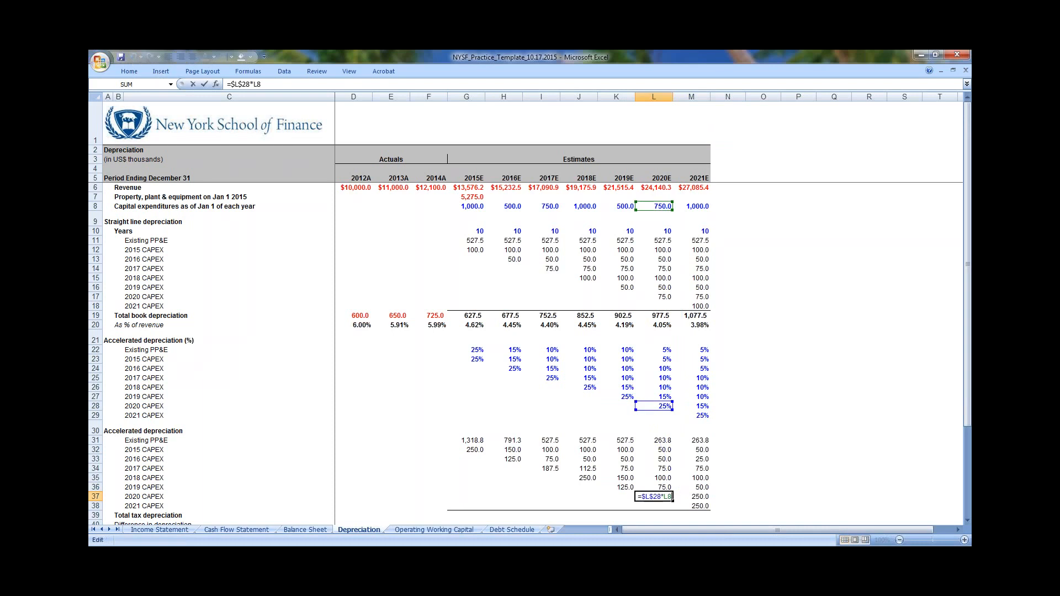
key(Escape)
Re-enter the 2020E formula for 2020 CAPEX in L37 as capital expenditure L8 multiplied by percentage L28
text(=)
key(Up)
key(Up)
key(Up)
key(Up)
key(Up)
key(Up)
key(Up)
key(Up)
key(Up)
key(Up)
key(Up)
key(Up)
key(Up)
key(Up)
key(Up)
key(Up)
key(Up)
key(Up)
key(Up)
key(Up)
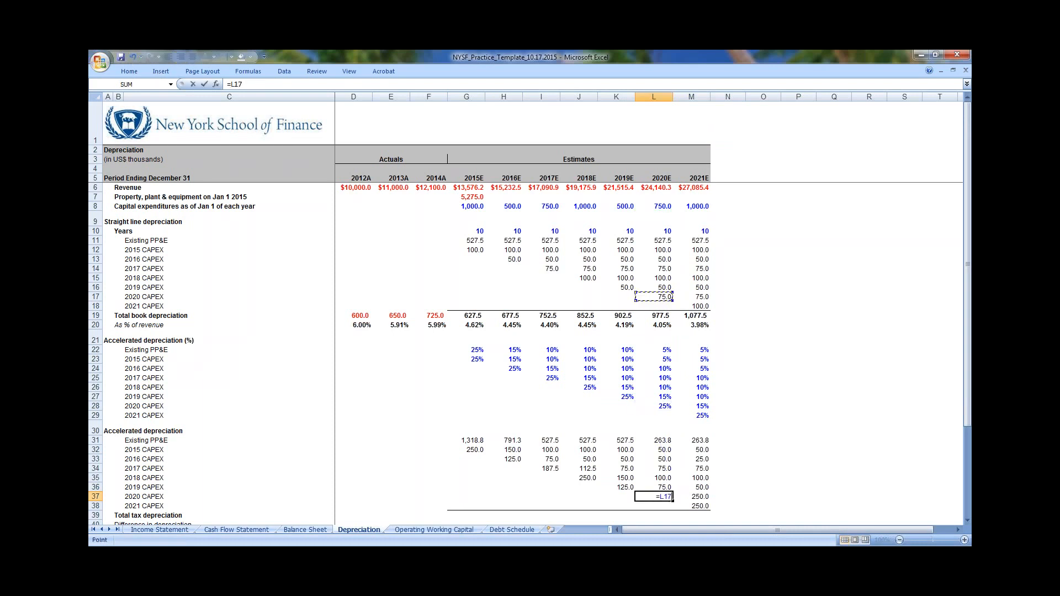
text(*)
key(Up)
key(Up)
key(Up)
key(Up)
key(Up)
key(Up)
key(Up)
key(Up)
key(Up)
key(Up)
key(Up)
key(Up)
key(Up)
key(Up)
key(Up)
key(Down)
key(Down)
key(Down)
key(Down)
key(Down)
key(Down)
Make the L8 reference absolute in the L37 formula and copy the formula across to M37
key(F2)
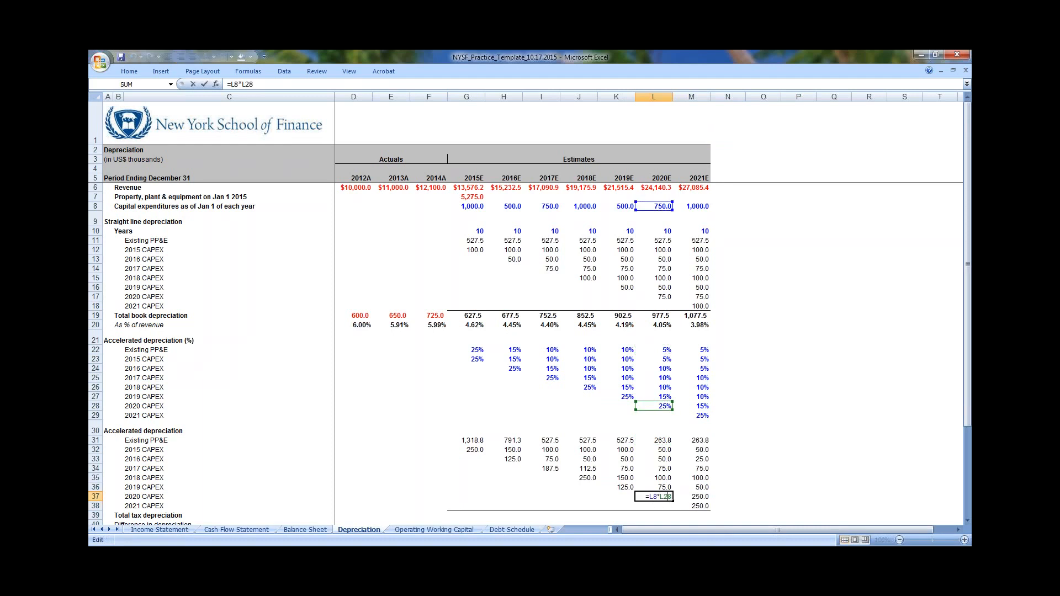
key(F4)
key(Return)
key(Up)
key(shift+Right)
key(ctrl+r)
key(Left)
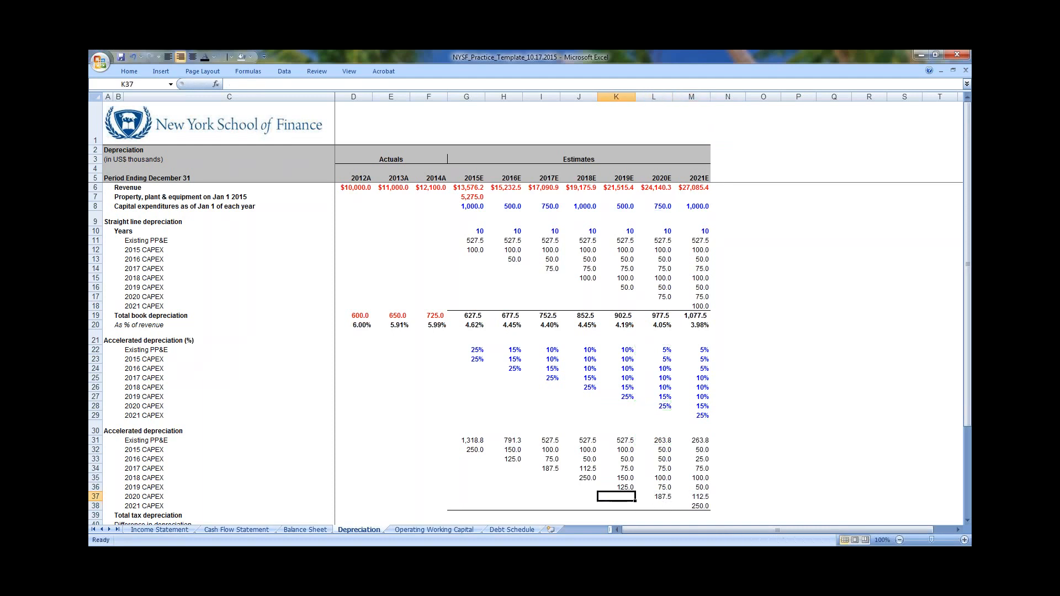
Check the cell references of the 2020 CAPEX formulas in L37 and M37 and the 2021 CAPEX formula in M38
key(Right)
key(F2)
key(Escape)
key(Right)
key(F2)
key(Escape)
key(Down)
key(F2)
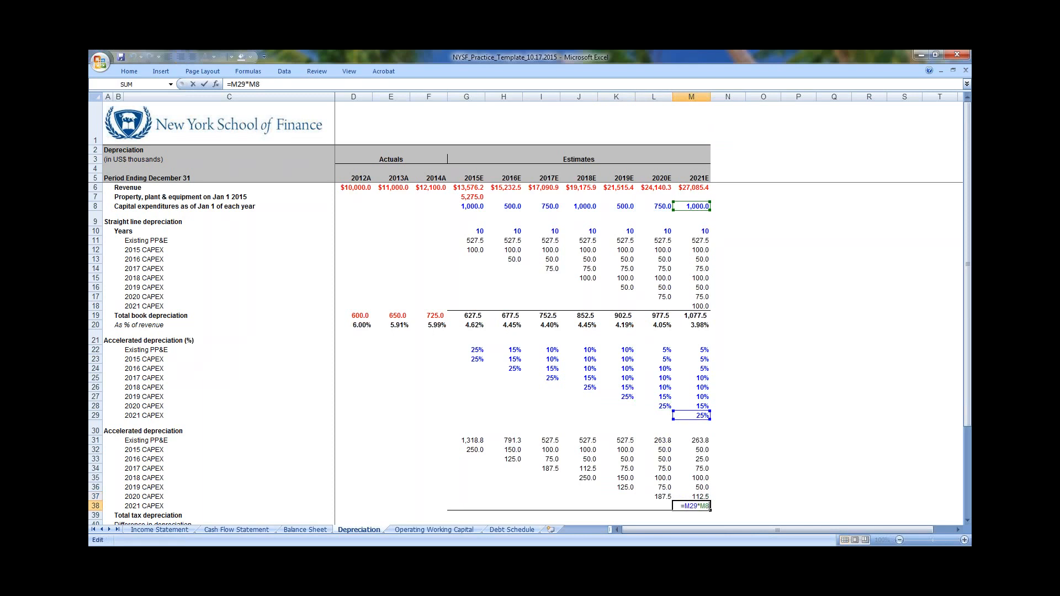
key(Escape)
Check the cell references of the 2016 CAPEX accelerated depreciation formulas in I33, M33 and J33
key(Left)
key(Left)
key(Up)
key(Left)
key(Left)
key(Up)
key(Up)
key(Up)
key(Left)
key(Up)
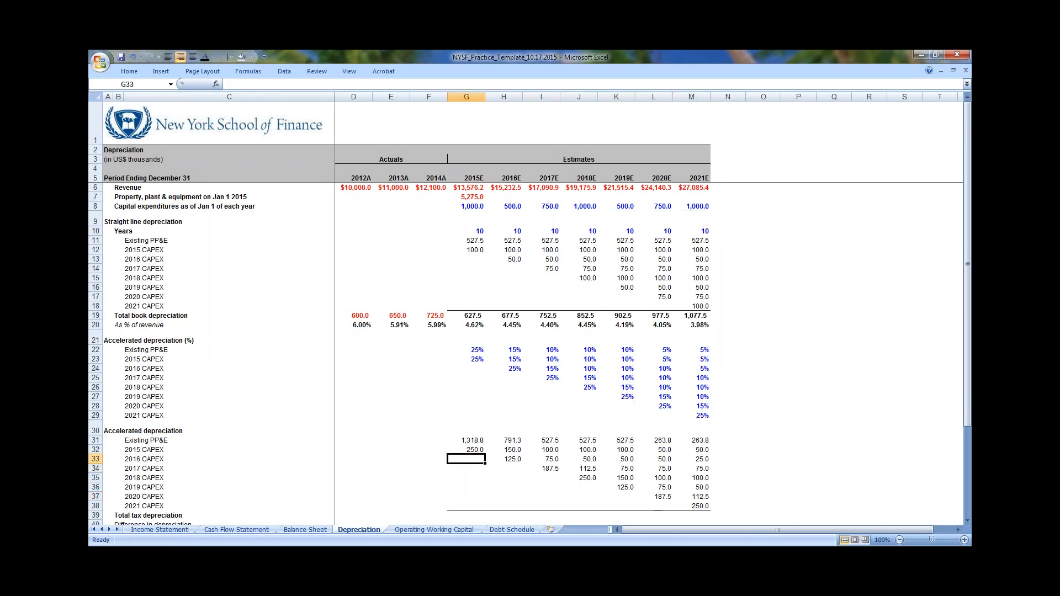
key(Left)
key(Up)
key(Right)
key(Right)
key(Right)
key(Left)
key(Left)
key(Down)
key(Right)
key(F2)
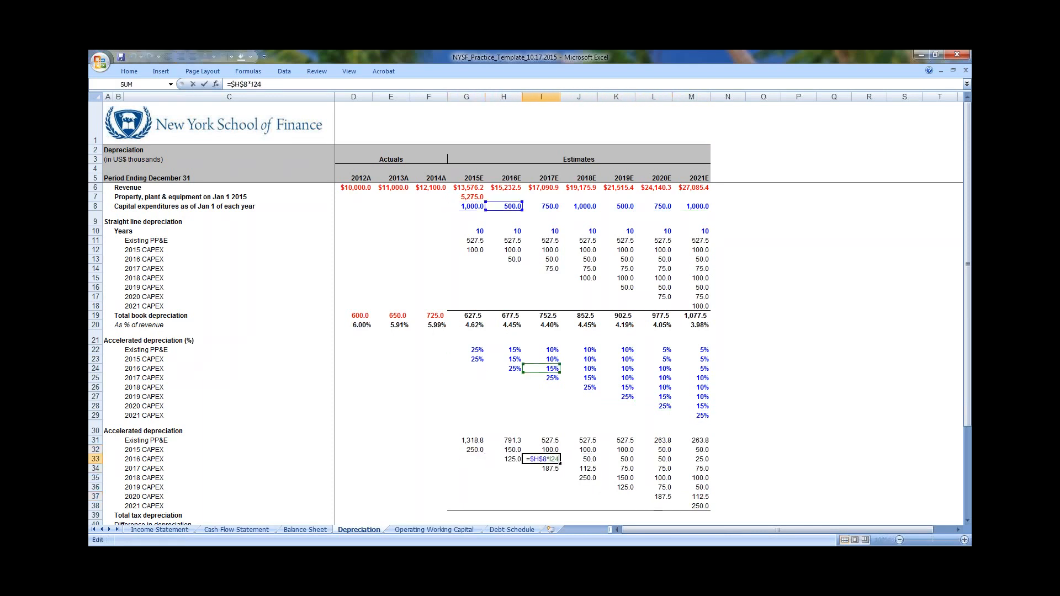
key(Escape)
key(Right)
key(Right)
key(Right)
key(Right)
key(F2)
key(Escape)
key(Left)
key(Left)
key(Left)
key(F2)
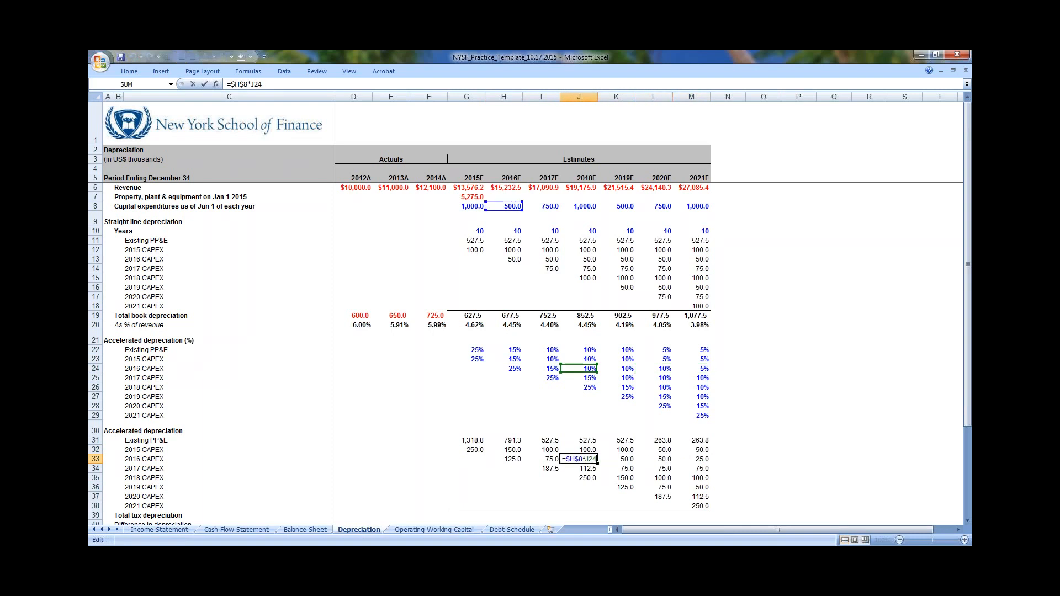
key(Escape)
Check the cell references of the 2017 CAPEX accelerated depreciation formulas in J34, L34 and M34
key(Down)
key(F2)
key(Escape)
key(Right)
key(Right)
key(F2)
key(Escape)
key(Right)
key(F2)
key(Escape)
Check the cell references of the 2018 CAPEX accelerated depreciation formulas in L35 and M35
key(Left)
key(Left)
key(Left)
key(Down)
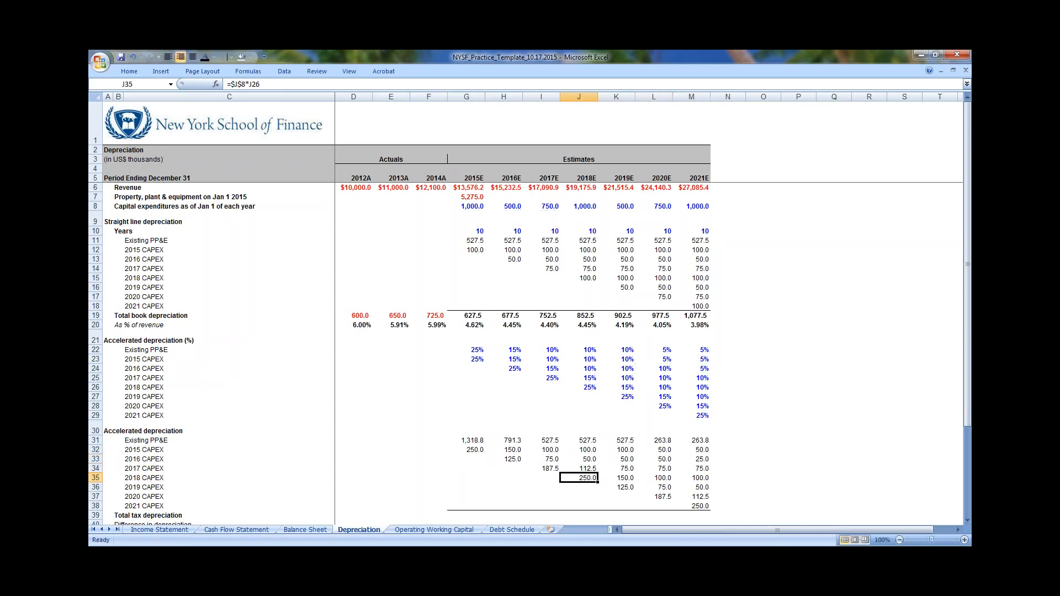
key(Right)
key(Right)
key(F2)
key(Escape)
key(Right)
key(F2)
key(Escape)
Check the cell references of the 2019 CAPEX accelerated depreciation formulas in K36 and L36
key(Left)
key(Down)
key(F2)
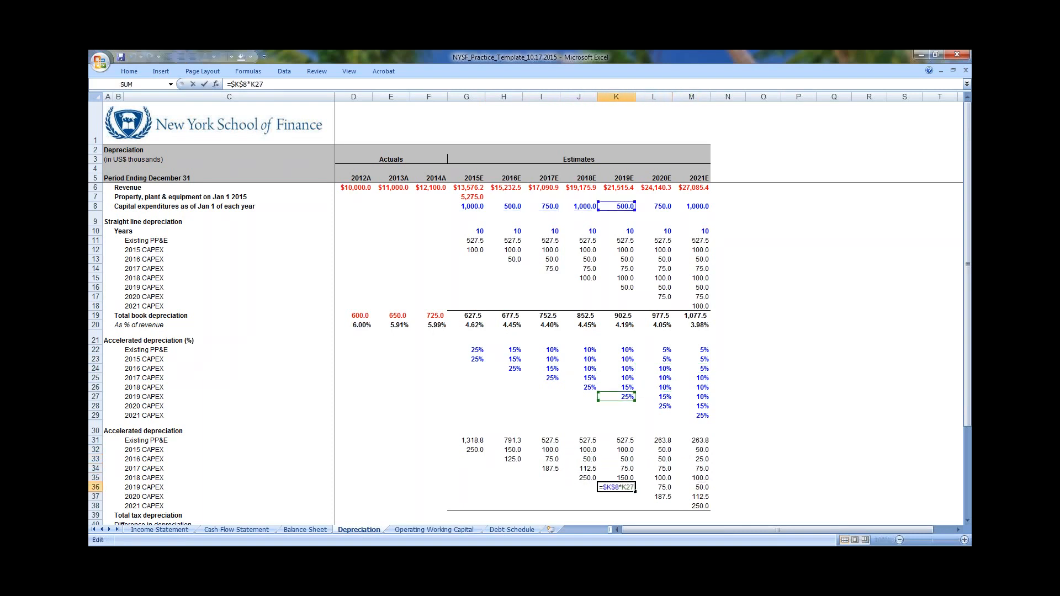
key(Escape)
key(Right)
key(F2)
key(Escape)
Recheck the references of the 2020 CAPEX formulas in row 37 and the 2021 CAPEX formula in M38
key(Left)
key(Down)
key(F2)
key(Escape)
key(Right)
key(F2)
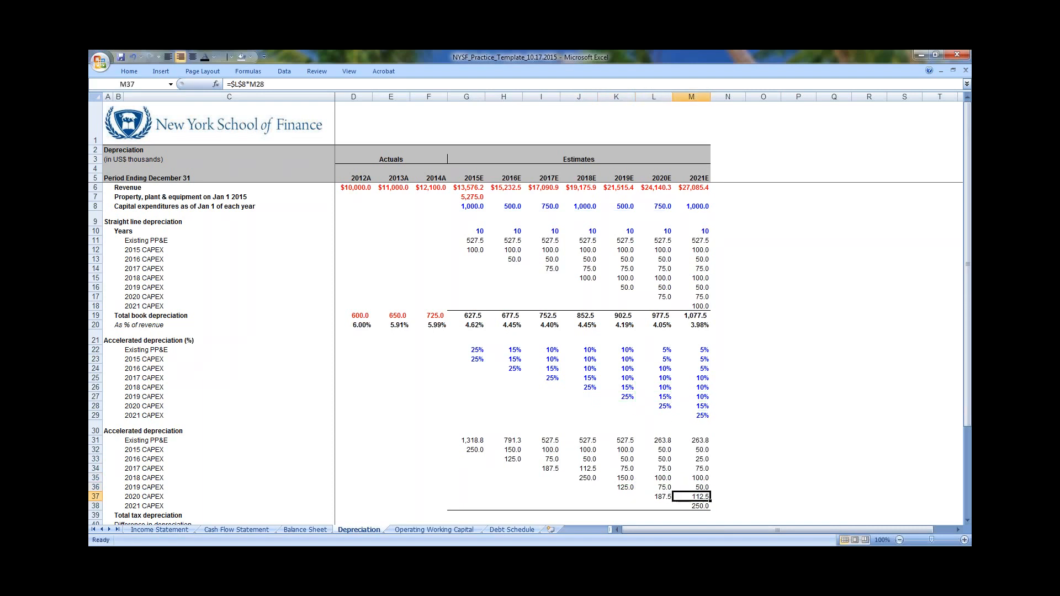
key(Escape)
key(Down)
key(F2)
key(Escape)
Total the 2021E accelerated depreciation in M39 with =SUM(M31:M38)
key(Down)
key(alt+=)
key(Return)
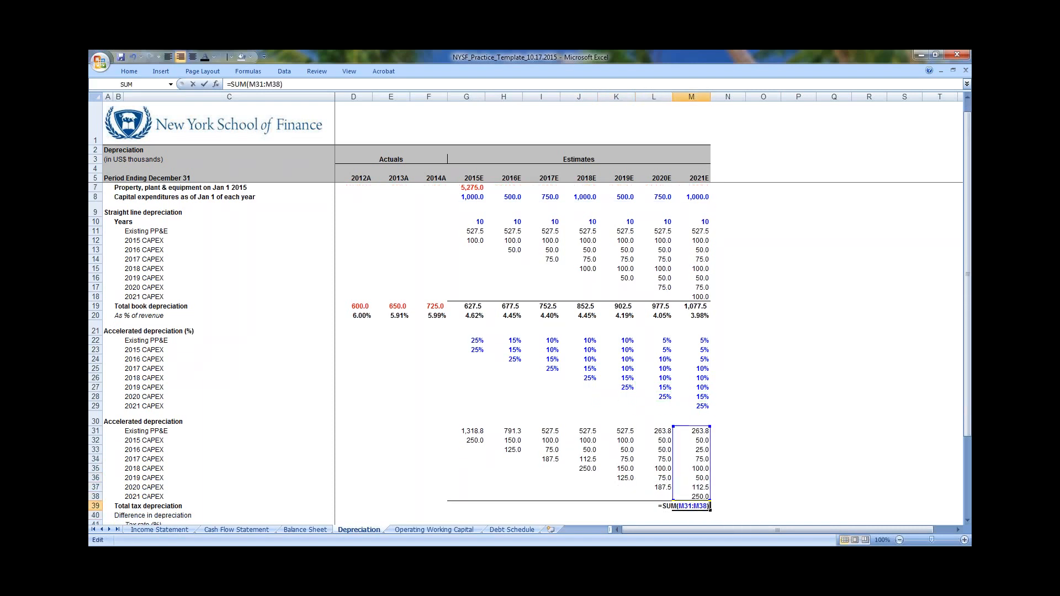
Fill the total tax depreciation formula from M39 leftward across all estimate years to G39
key(Up)
key(shift+Left)
key(shift+Left)
key(shift+Left)
key(shift+Left)
key(shift+Left)
key(shift+Left)
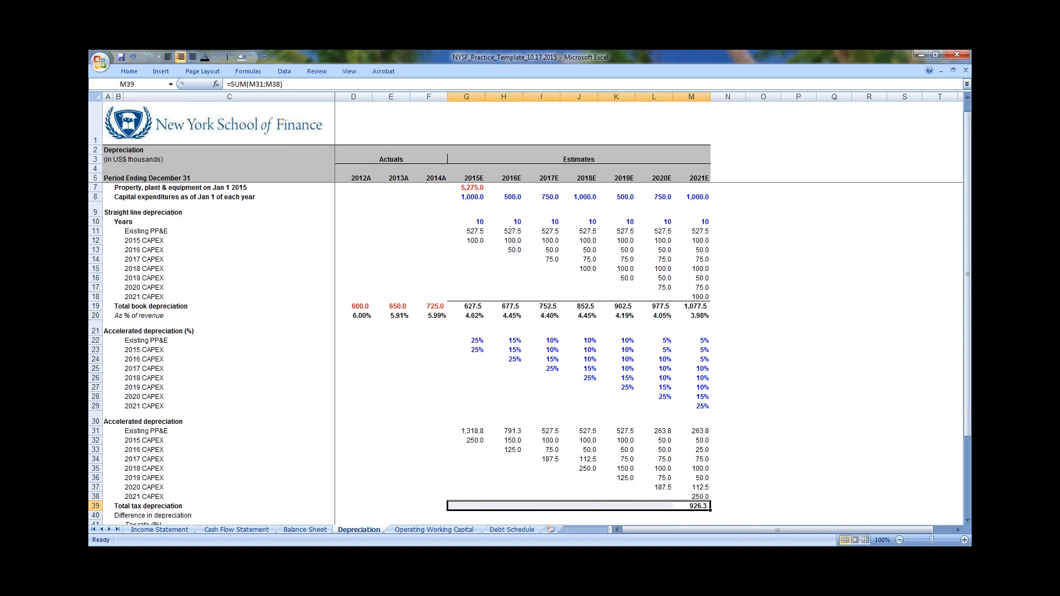
key(alt+e)
key(l)
key(Escape)
key(alt+e)
key(i)
key(l)
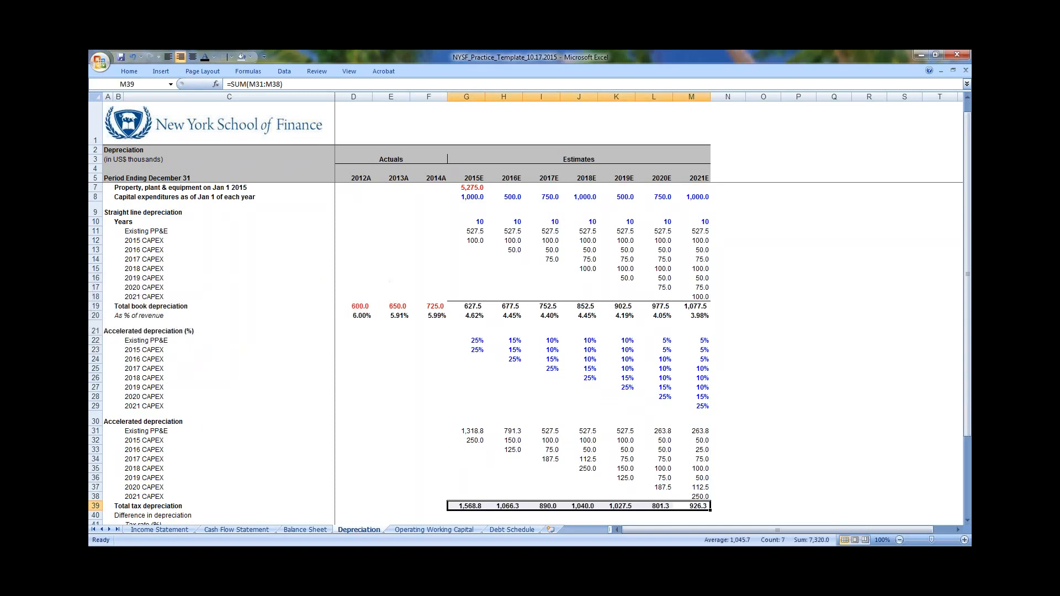
Calculate the 2015E difference in depreciation in G40 as total tax minus total book depreciation with =G39-G19
key(ctrl+Left)
key(ctrl+Left)
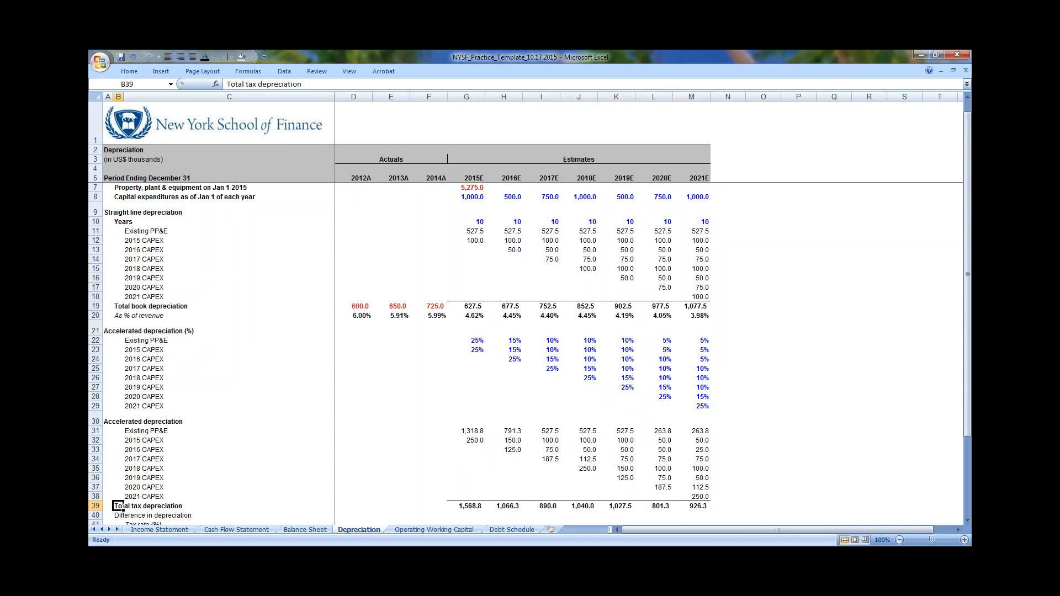
key(Down)
key(Down)
key(Down)
key(Up)
key(Up)
key(Right)
key(Right)
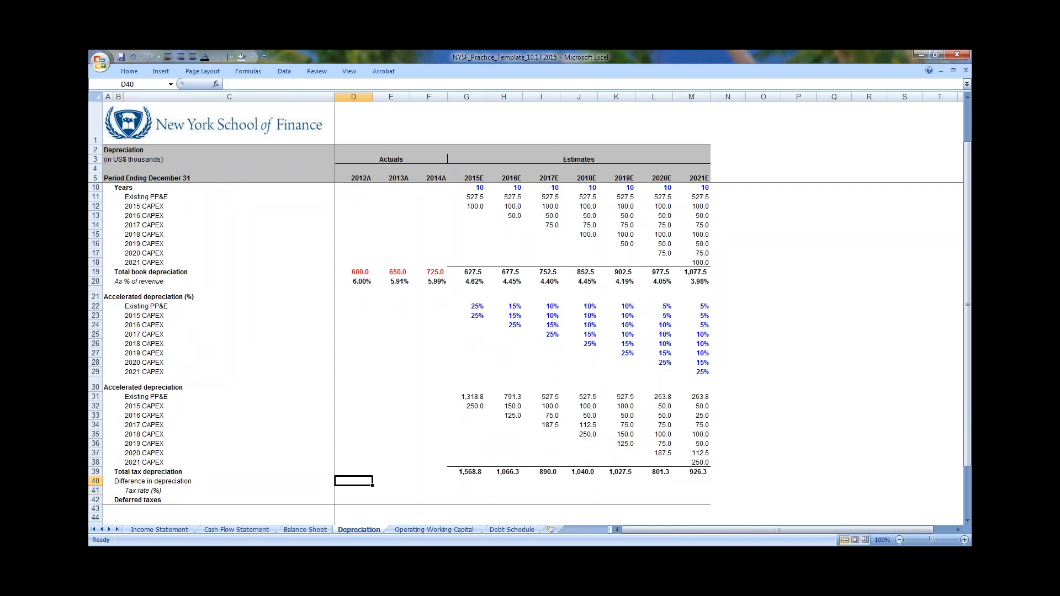
key(Right)
key(Right)
key(Right)
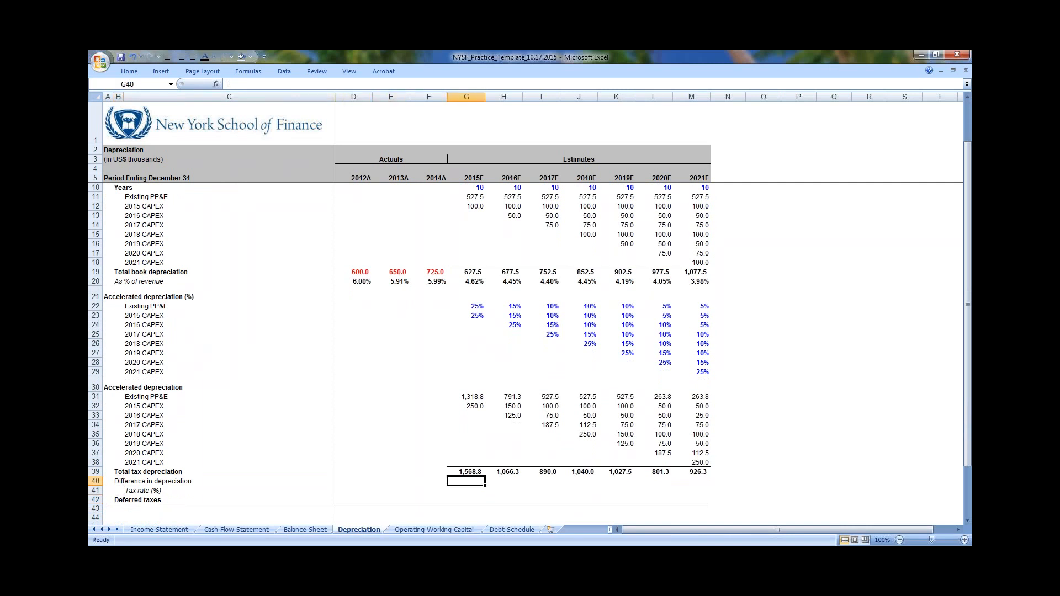
text(=)
key(Up)
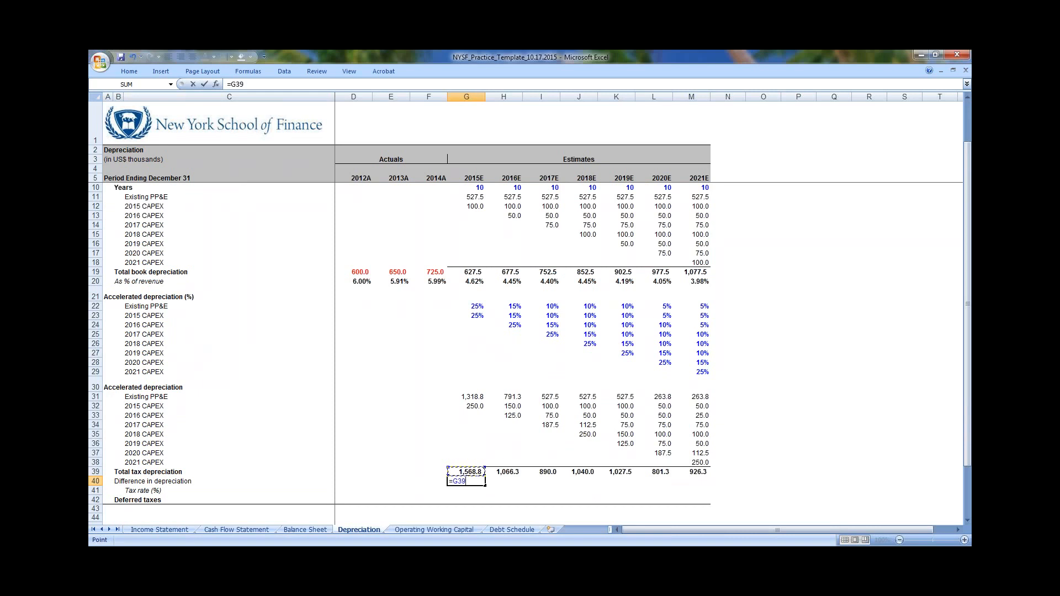
text(-)
key(ctrl+Up)
key(ctrl+Up)
key(ctrl+Up)
key(ctrl+Up)
key(ctrl+Up)
key(ctrl+Up)
key(Up)
key(ctrl+Return)
Fill the difference in depreciation formula from G40 across the remaining estimate years to M40
key(shift+Right)
key(shift+Right)
key(shift+Right)
key(shift+Right)
key(shift+Right)
key(shift+Right)
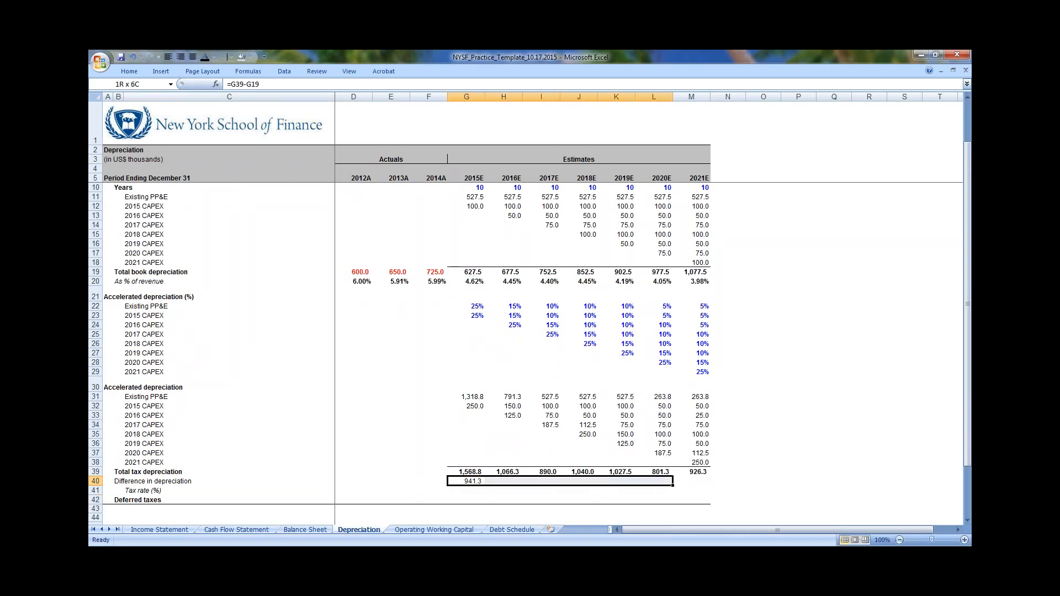
key(ctrl+r)
Review the difference in depreciation formulas and values across the estimate years in row 40
key(Left)
key(Right)
key(Right)
key(Right)
key(Right)
key(Right)
key(Right)
key(Right)
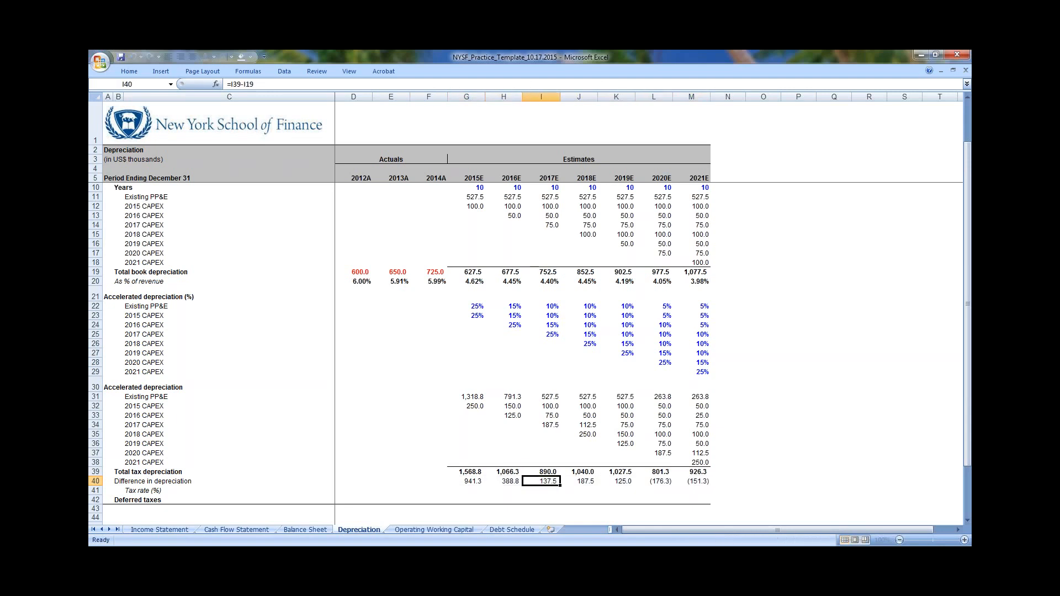
key(ctrl+Left)
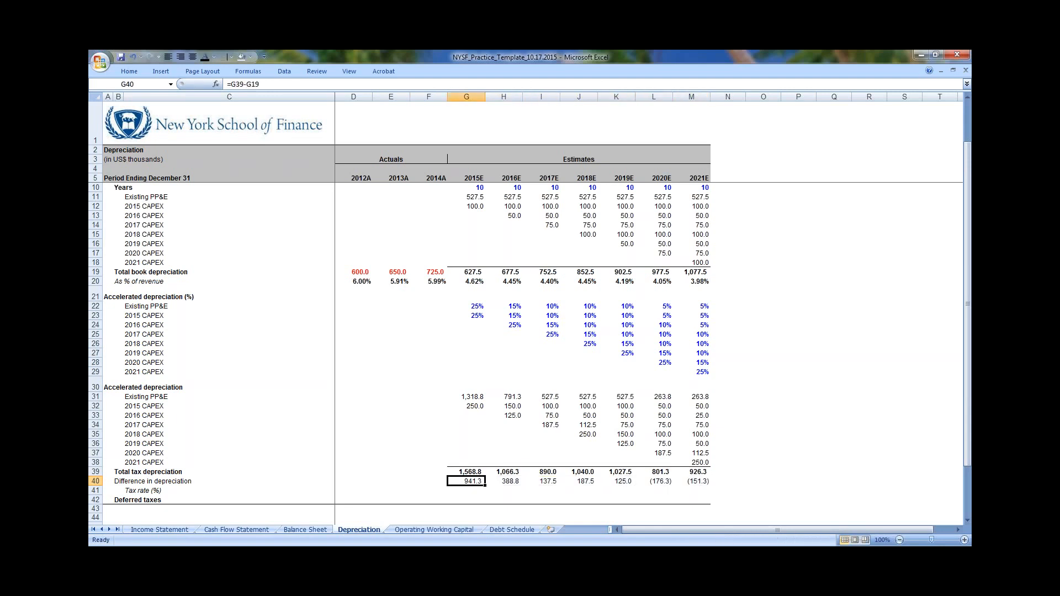
key(Right)
key(Right)
key(Right)
key(Right)
key(Right)
key(Left)
key(ctrl+Left)
key(ctrl+Left)
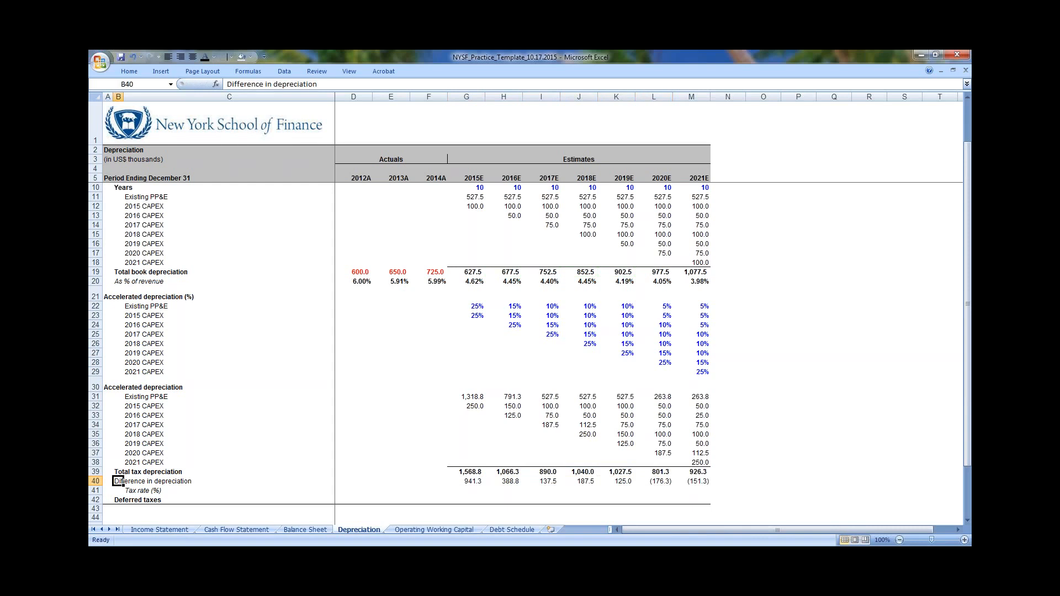
Link the 2015E tax rate in G41 to the all-in effective tax rate in G38 of the Income Statement sheet
key(ctrl+Right)
key(Down)
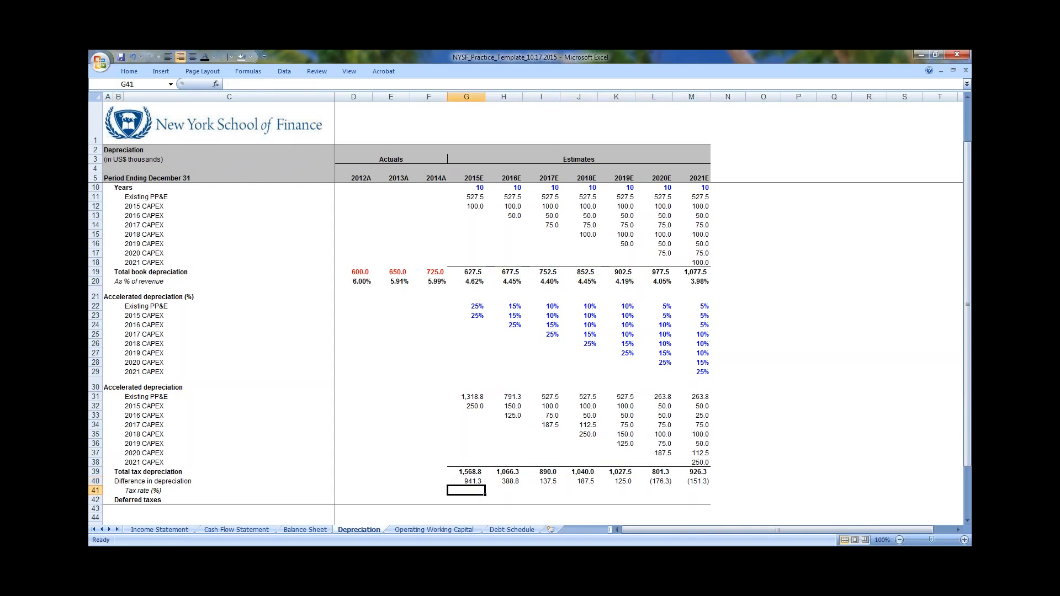
text(=)
key(ctrl+Page_Up)
key(ctrl+Page_Up)
key(ctrl+Page_Up)
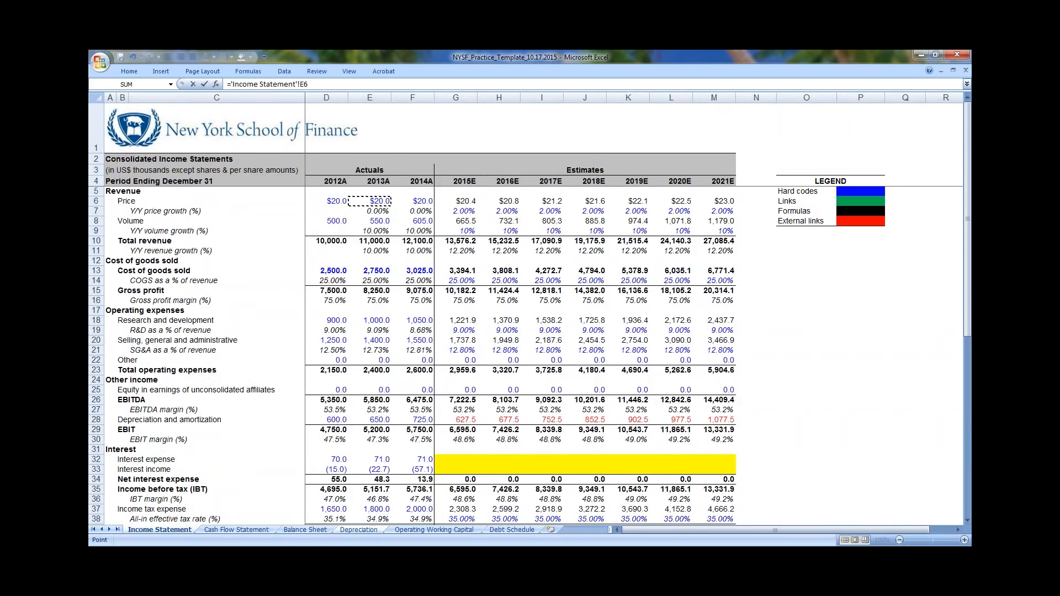
key(Down)
key(Down)
key(Down)
key(Down)
key(Down)
key(Down)
key(Down)
key(Down)
key(Down)
key(Down)
key(Down)
key(Down)
key(Down)
key(Down)
key(Down)
key(Down)
key(Down)
key(Down)
key(Down)
key(Down)
key(Right)
key(Right)
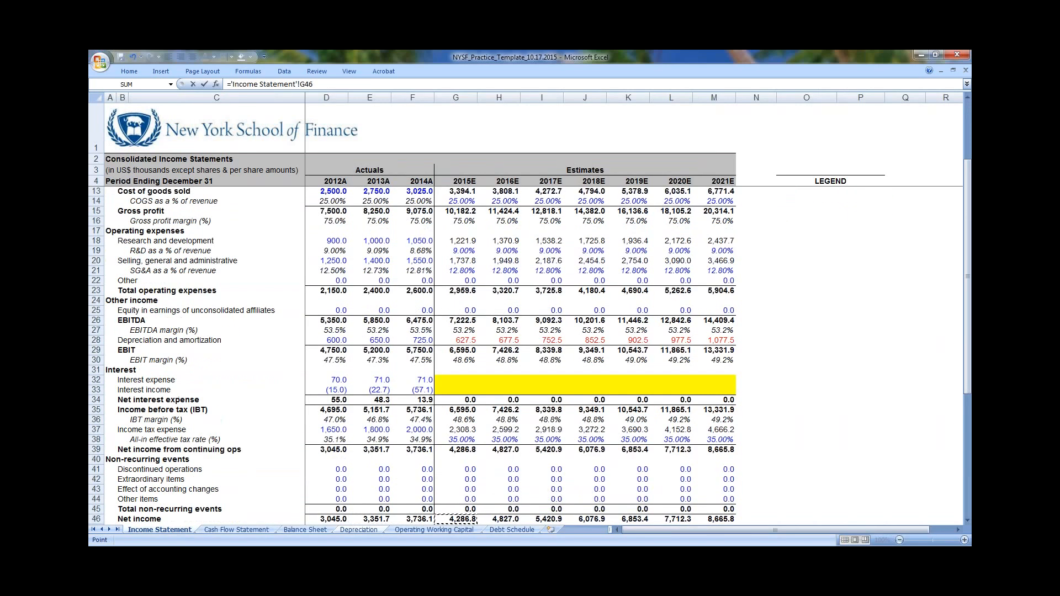
key(Up)
key(Up)
key(Up)
key(Up)
key(Up)
key(Up)
key(Up)
key(Up)
key(ctrl+Page_Down)
key(ctrl+Page_Down)
key(ctrl+Page_Down)
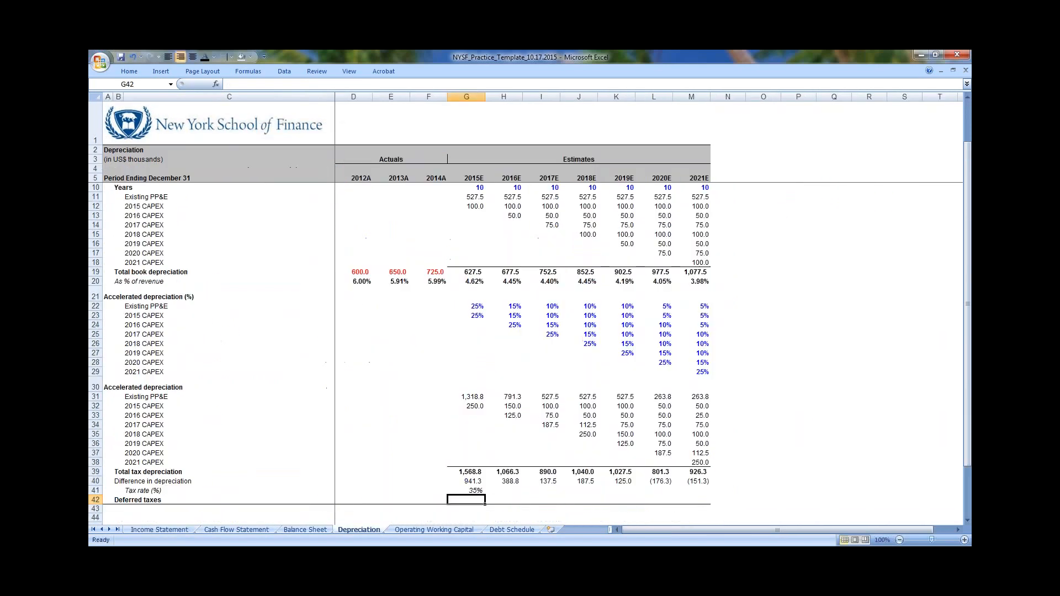
key(Escape)
key(F2)
key(Escape)
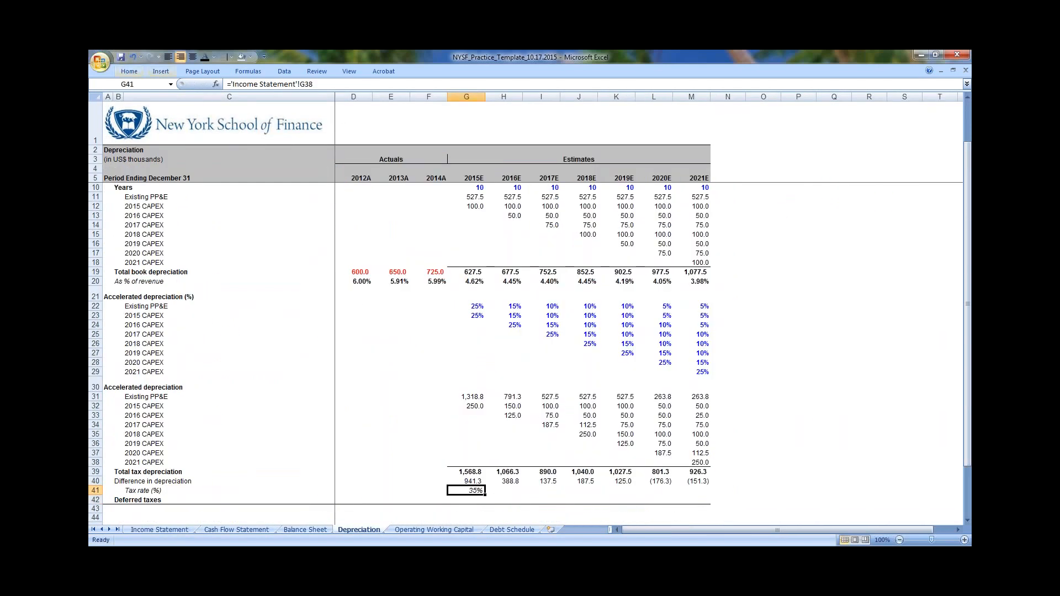
Color the linked tax rate in G41 red and format it as a percentage with two decimals
key(alt+7)
key(Up)
key(Up)
key(Up)
key(Right)
key(Right)
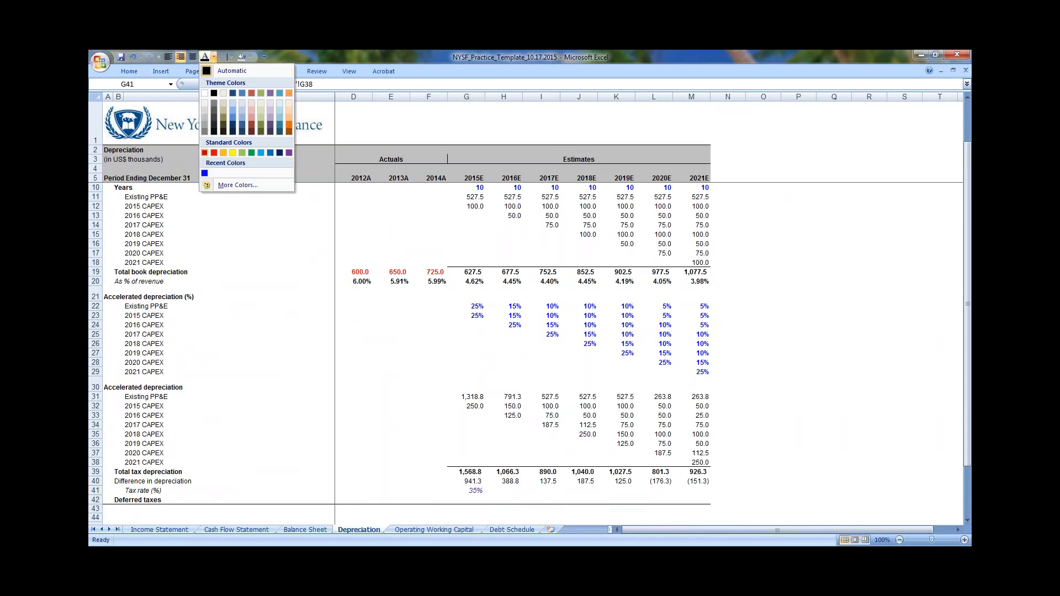
key(Return)
key(ctrl+1)
key(Return)
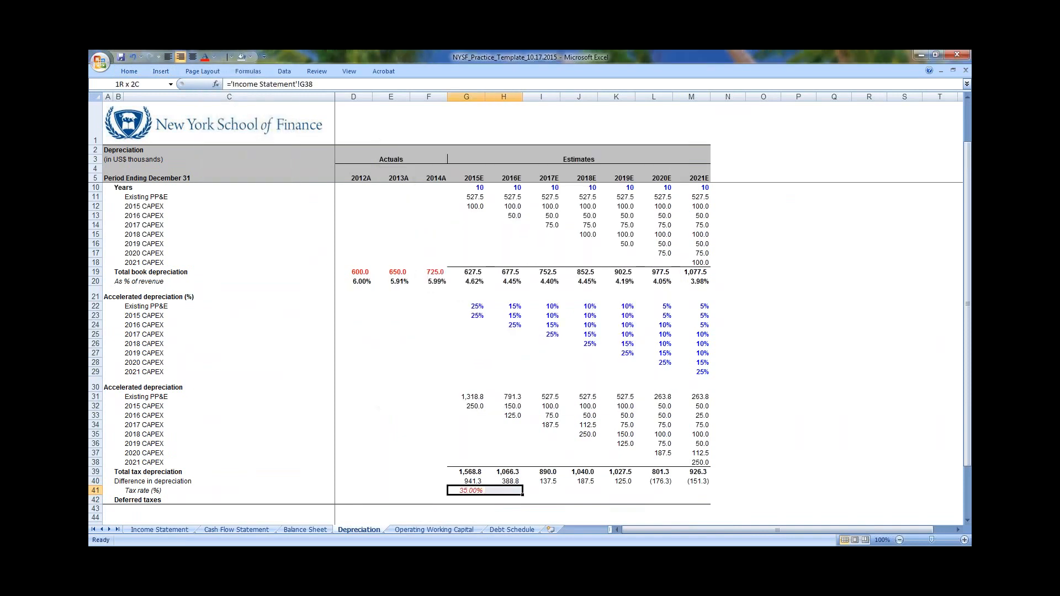
Fill the linked tax rate from G41 across the estimate years to M41
key(shift+Right)
key(shift+Right)
key(shift+Right)
key(shift+Right)
key(shift+Right)
key(shift+Right)
key(ctrl+r)
Calculate the 2015E deferred taxes in G42 with =G40*G41
key(Down)
text(=)
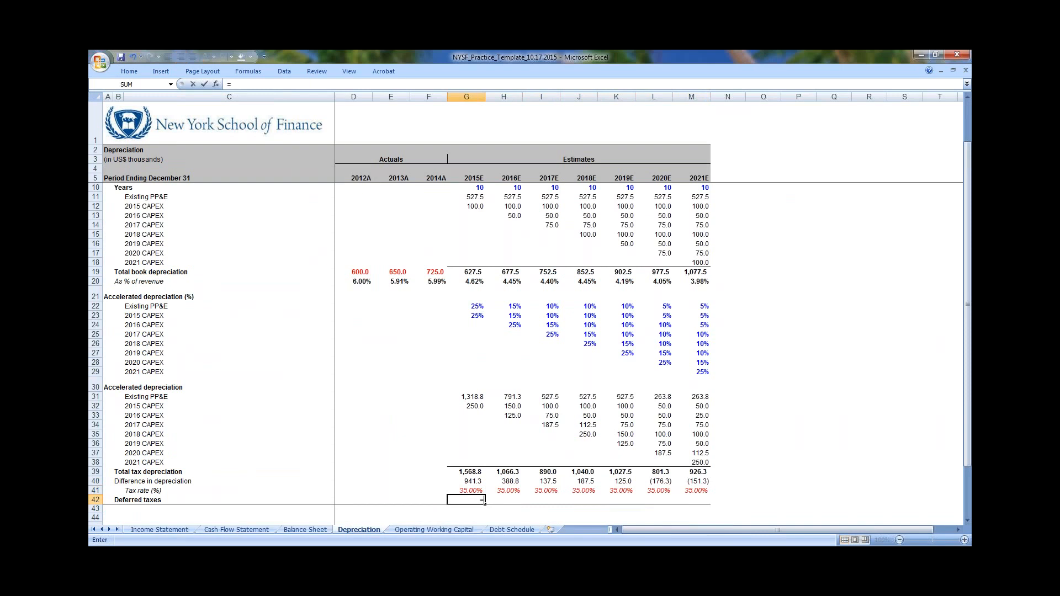
key(Up)
key(Up)
text(*)
key(Up)
key(F2)
key(Return)
key(Up)
Fill the deferred taxes formula from G42 across all estimate years to M42
key(shift+Right)
key(shift+Right)
key(shift+Right)
key(shift+Right)
key(shift+Right)
key(shift+Right)
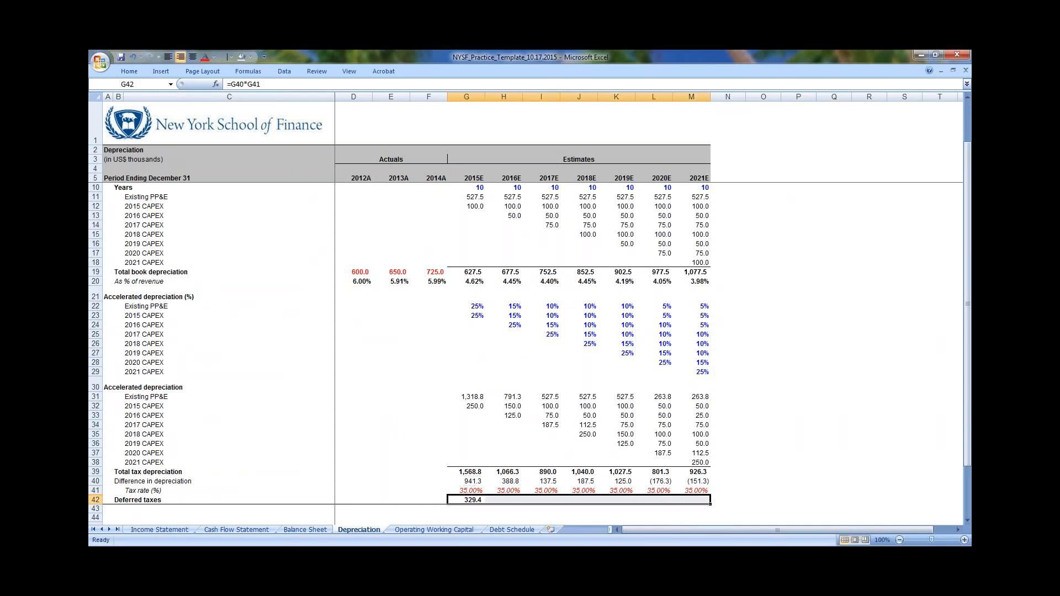
key(ctrl+r)
key(shift+BackSpace)
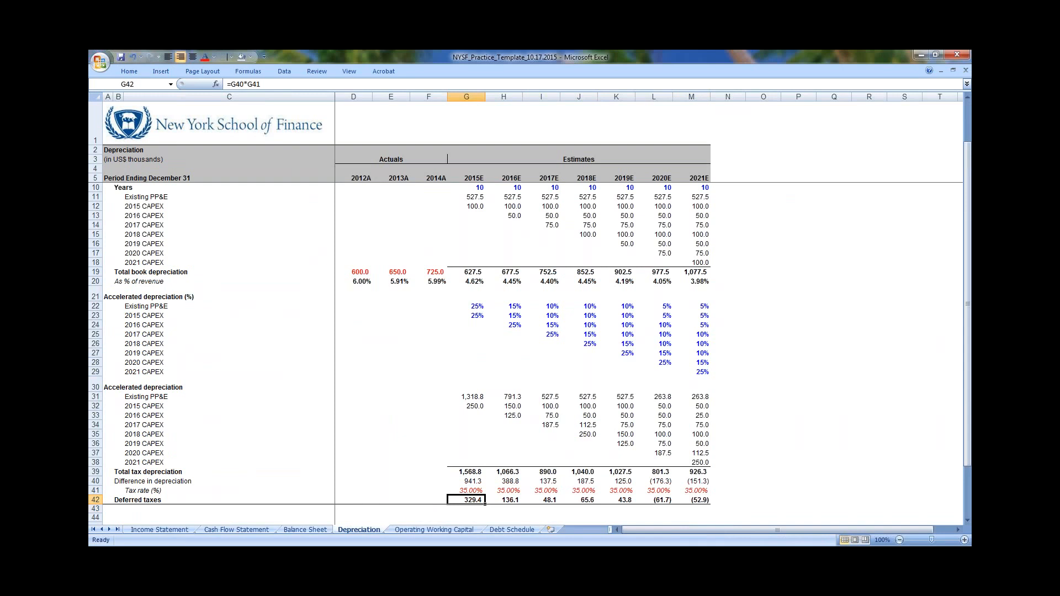
Check the deferred taxes formulas from 2015E to 2019E, inspecting the cell references in K42
key(Right)
key(Right)
key(Right)
key(Right)
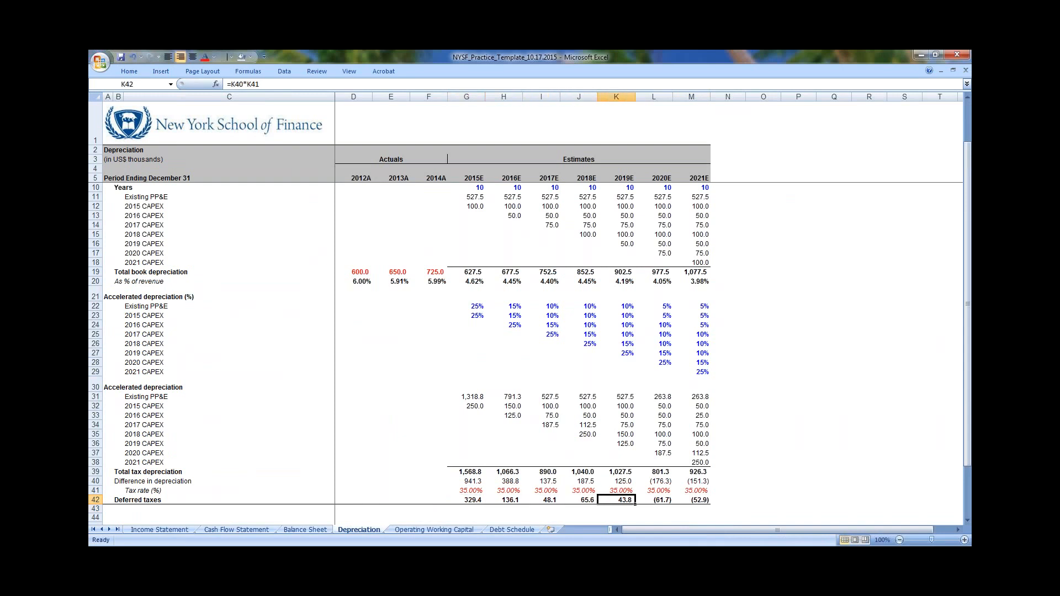
key(ctrl+Left)
key(Right)
key(Right)
key(Right)
key(Right)
key(F2)
key(Escape)
key(ctrl+Left)
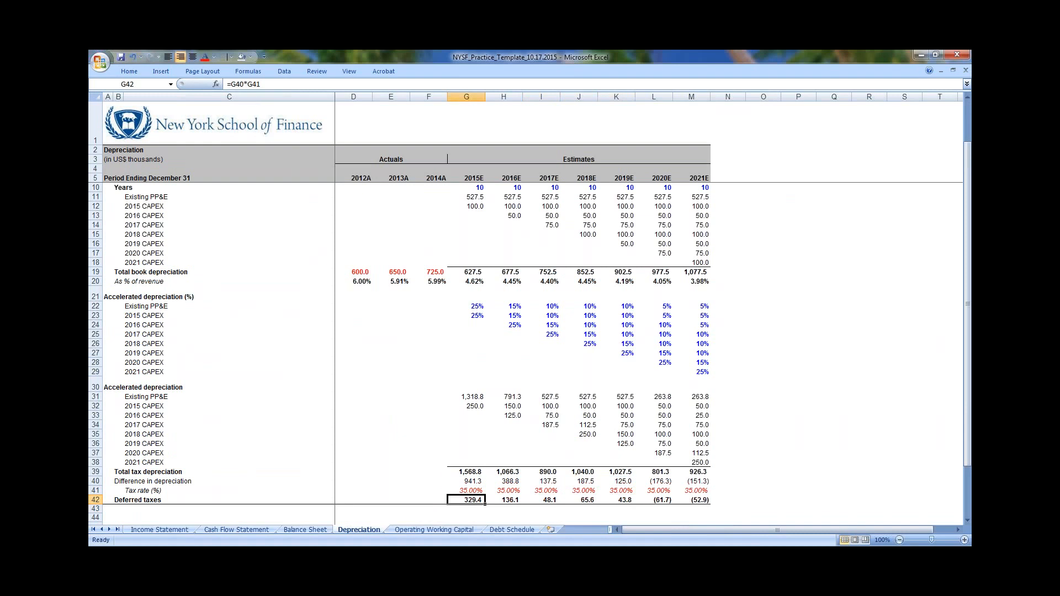
Check the references of the 2021E deferred taxes formula in M42 and review the 2020E column up to total tax depreciation
key(ctrl+Right)
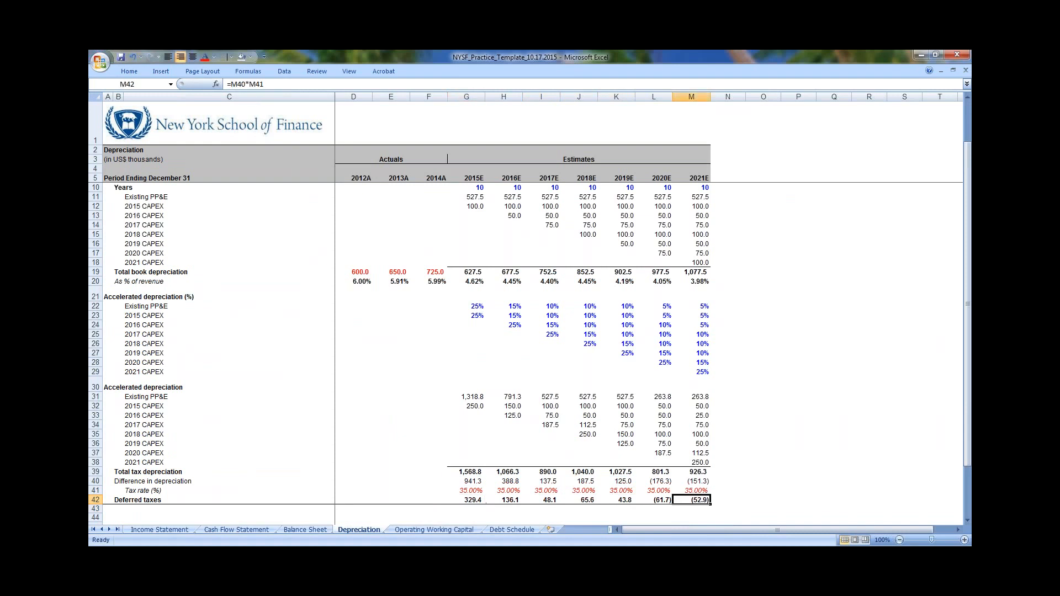
key(Left)
key(Right)
key(Left)
key(Right)
key(F2)
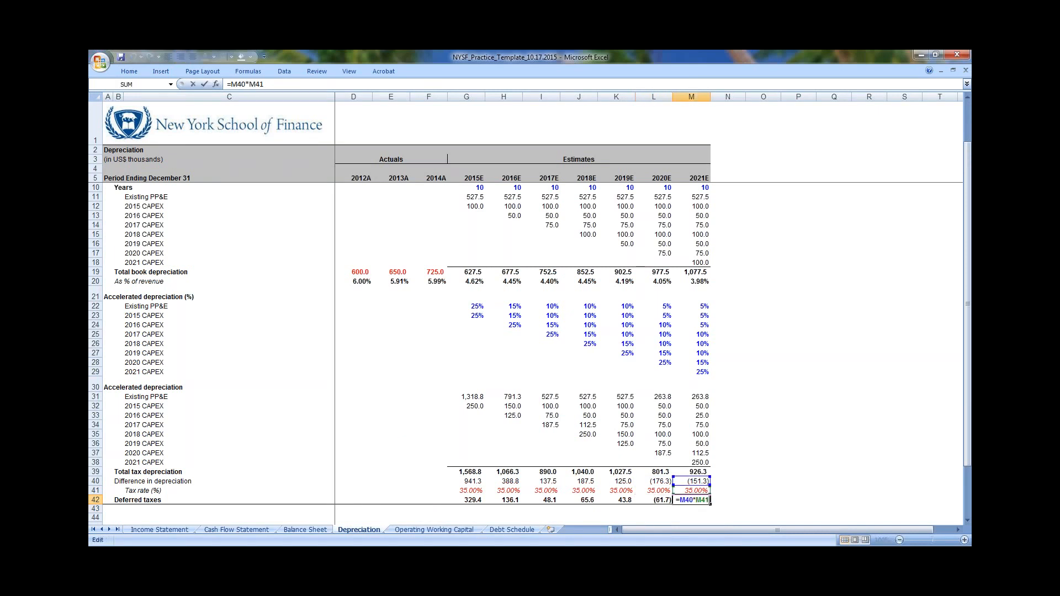
key(Escape)
key(Left)
key(ctrl+Up)
key(ctrl+Up)
key(ctrl+Up)
key(ctrl+Up)
key(ctrl+Up)
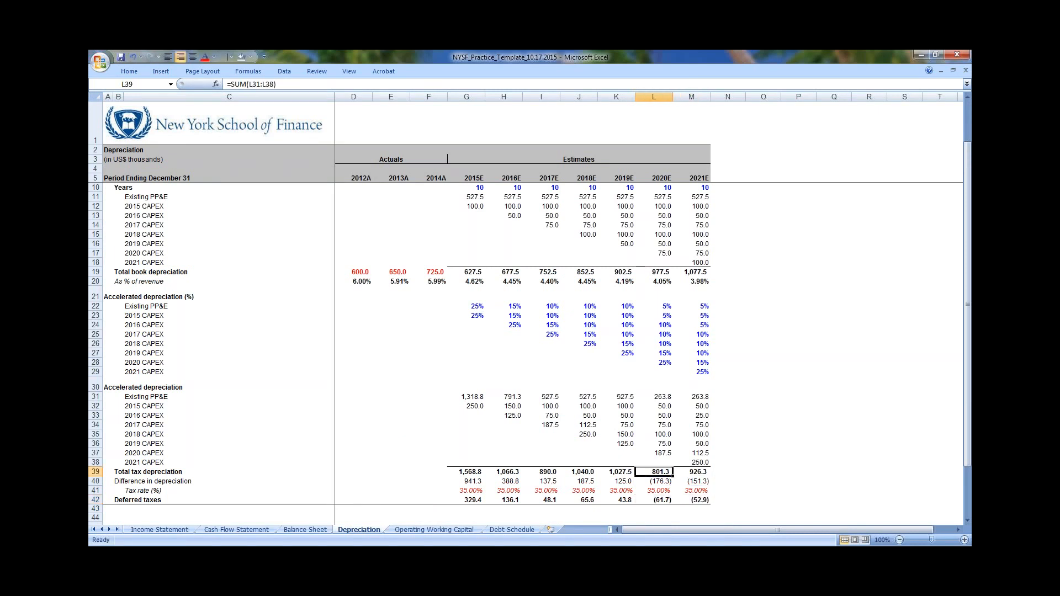
Review the 2020E column down to deferred taxes and inspect the cell references of the deferred taxes formula in L42
key(Down)
key(Down)
key(Down)
key(Down)
key(Down)
key(Down)
key(Down)
key(Down)
key(Down)
key(Down)
key(Down)
key(Down)
key(Down)
key(Down)
key(Down)
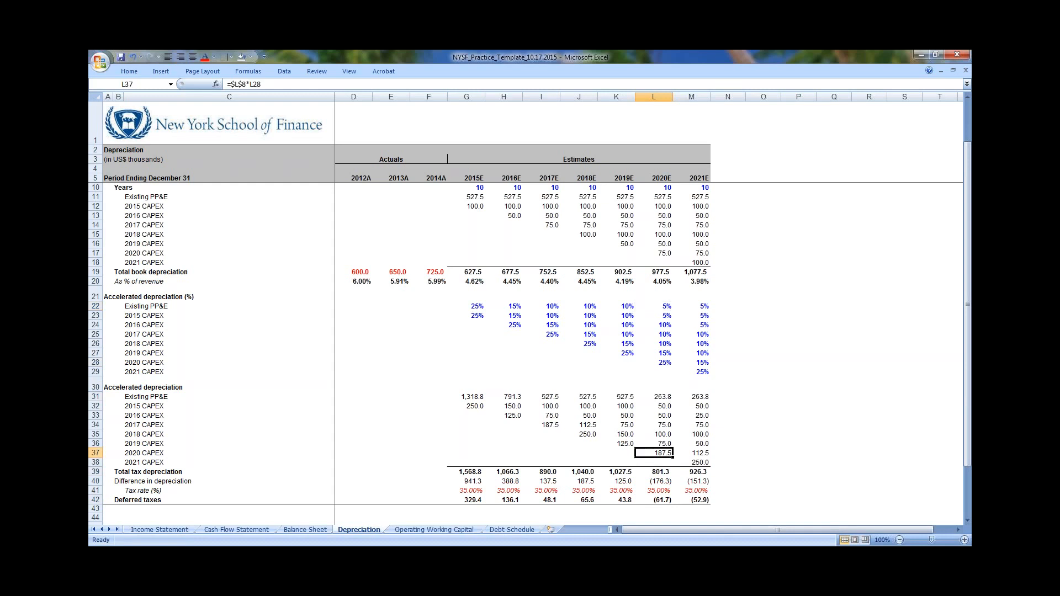
key(ctrl+Down)
key(F2)
key(Escape)
key(Right)
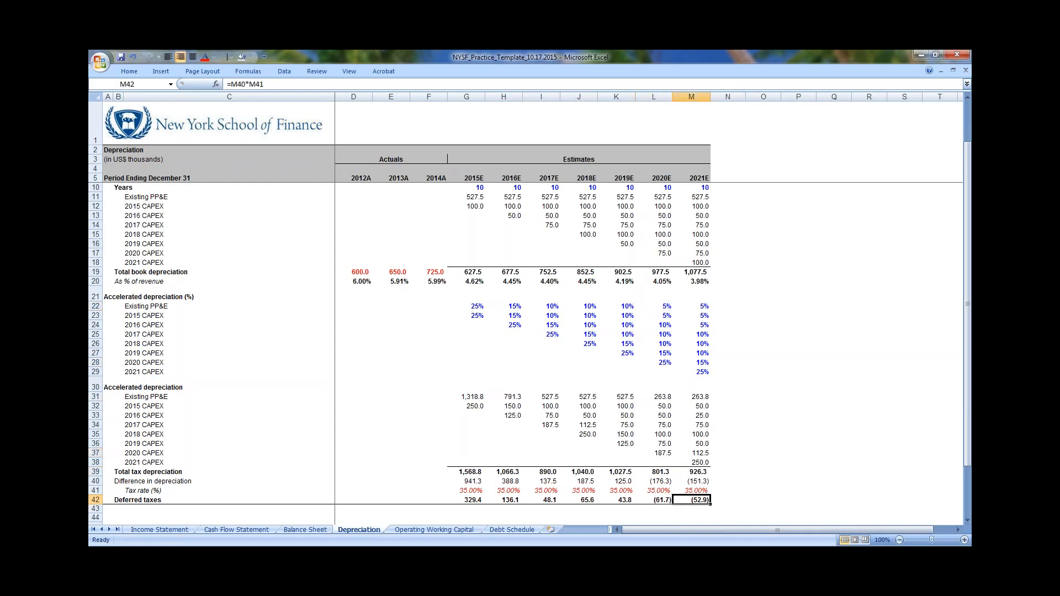
Review the Income Statement sheet, highlighting the estimates from price through IBT margin for 2015E to 2020E
key(ctrl+Page_Up)
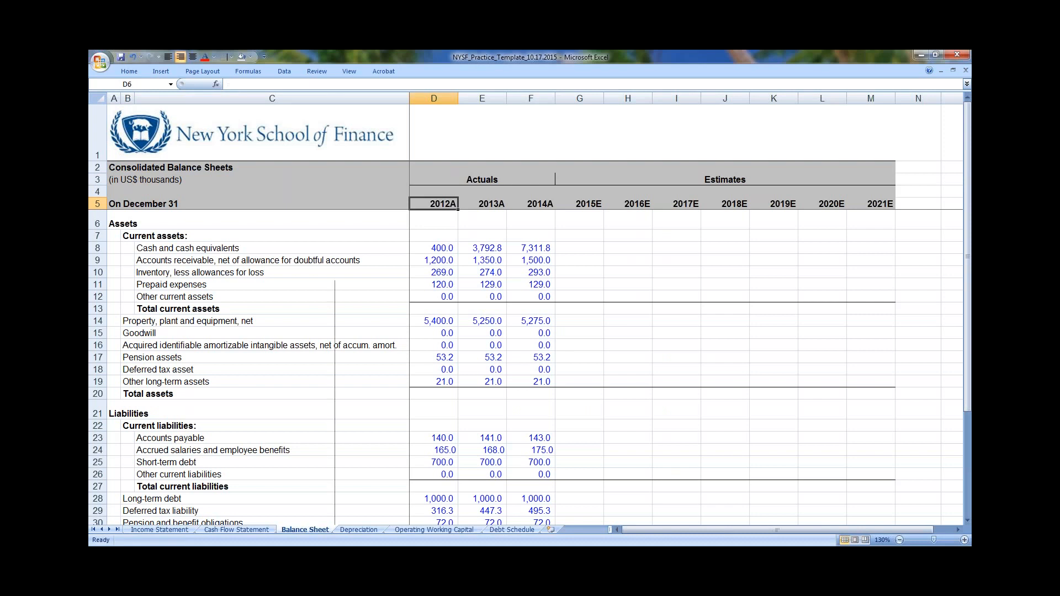
key(ctrl+Page_Up)
key(ctrl+Page_Up)
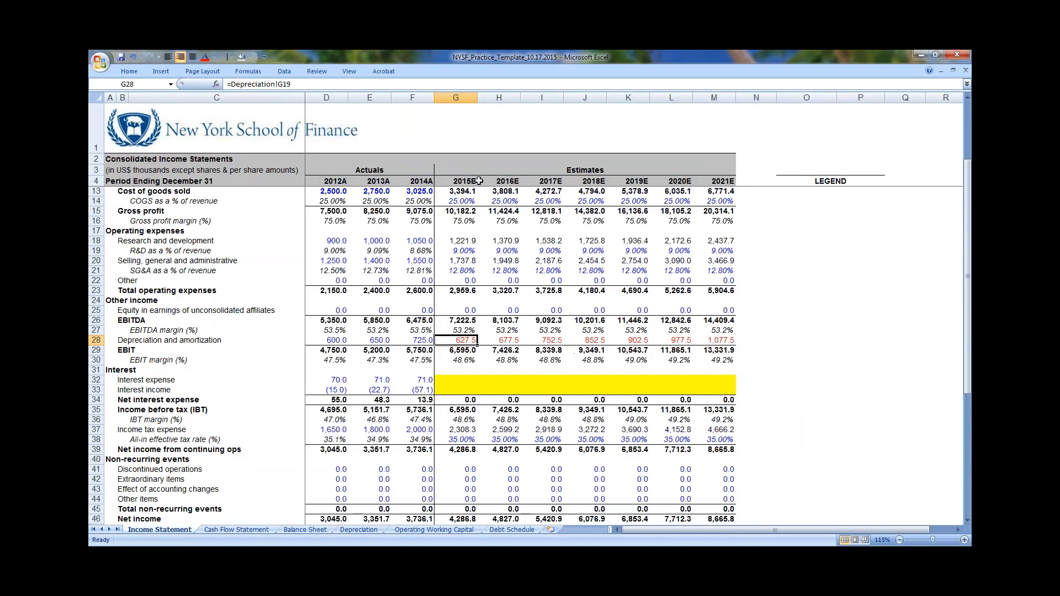
scroll(465, 421, down, 1)
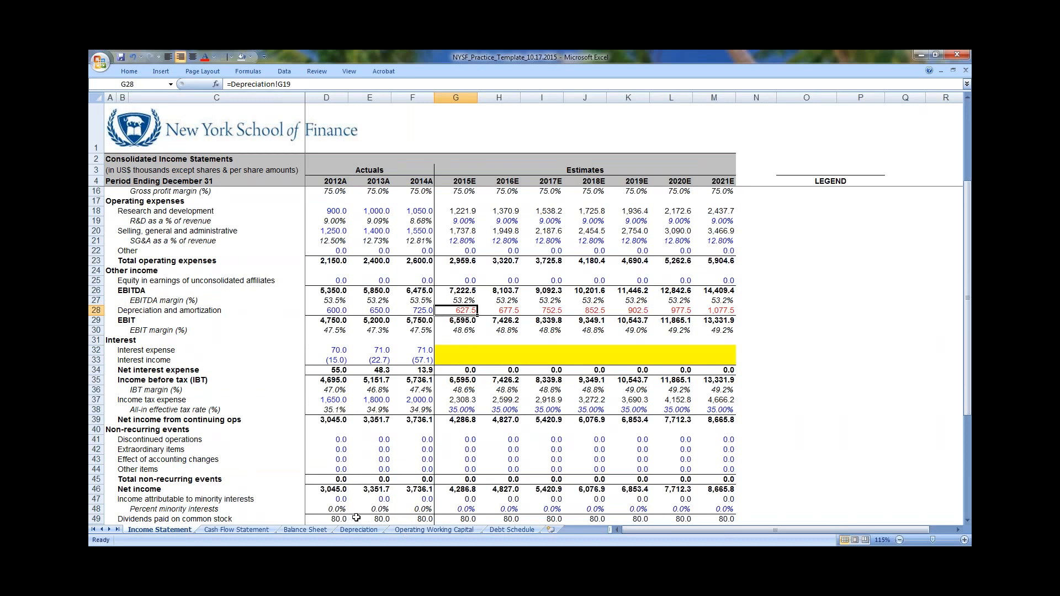
click(408, 530)
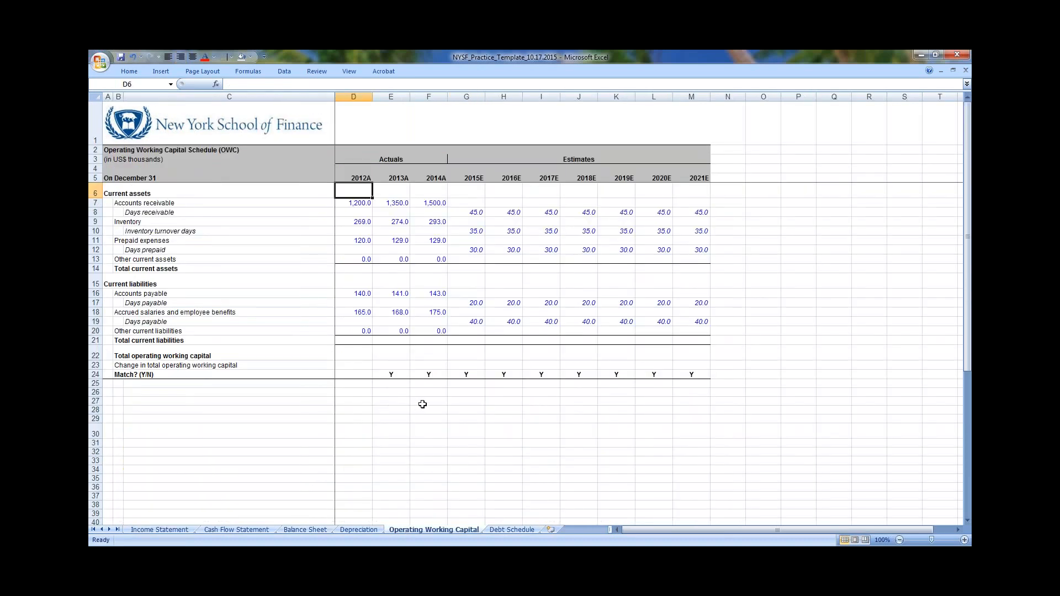
click(165, 530)
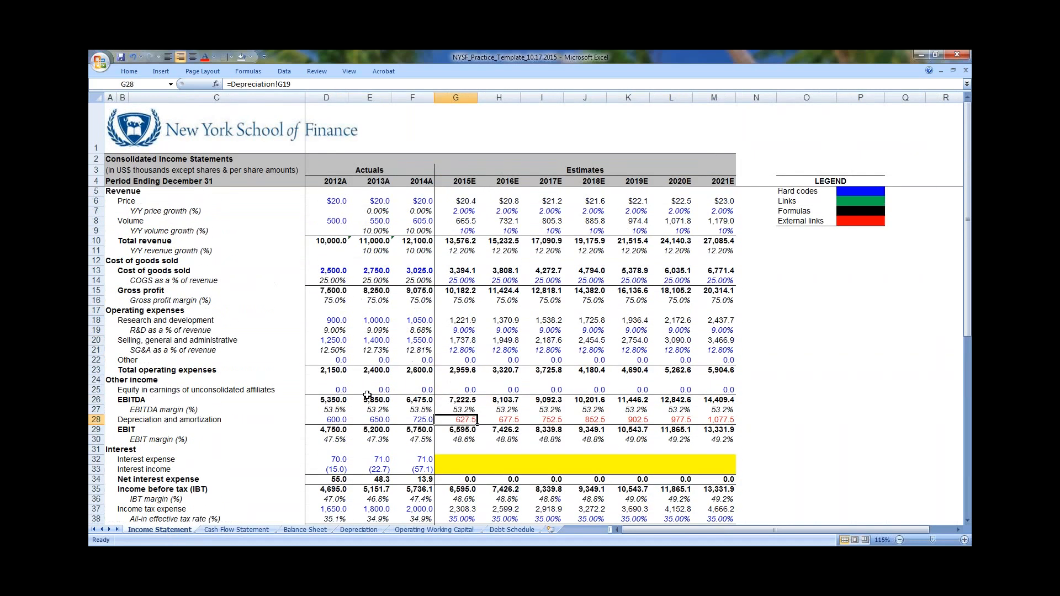
drag(465, 202, 671, 499)
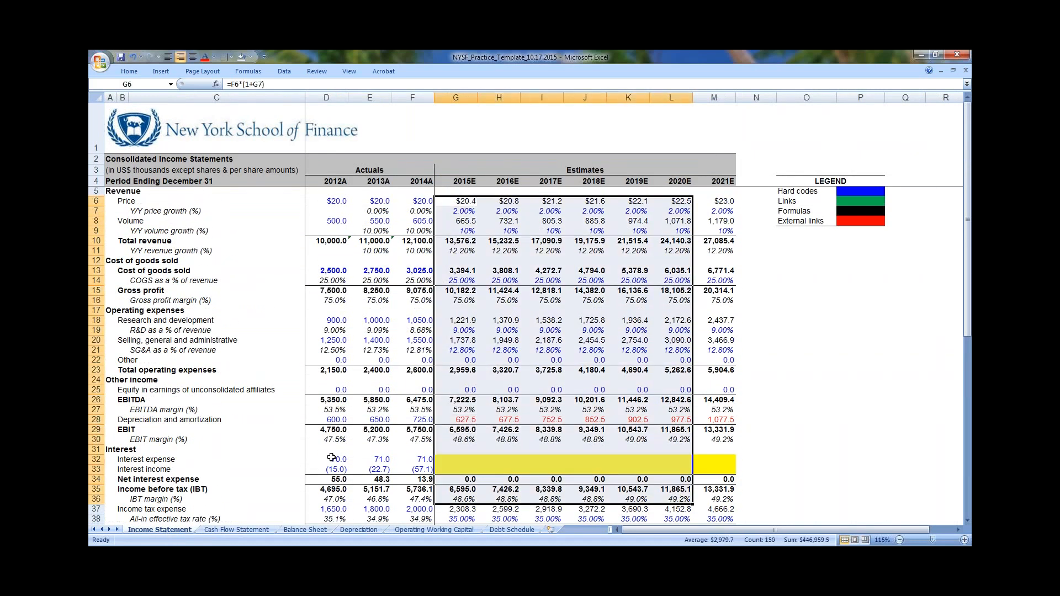
scroll(315, 436, down, 2)
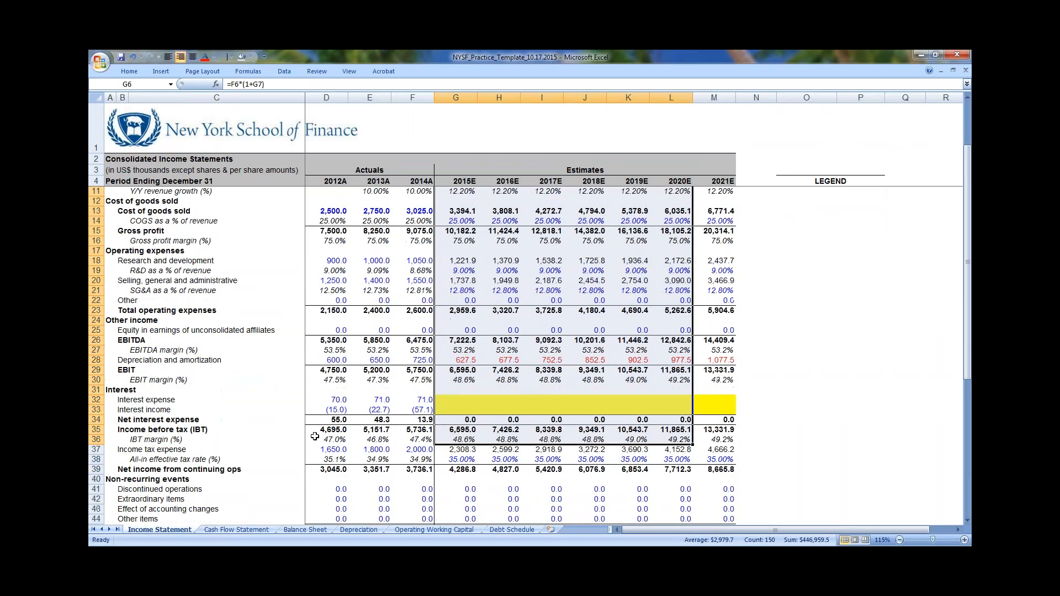
Review the Depreciation sheet from revenue downward and highlight the deferred taxes in G42:M42
click(345, 530)
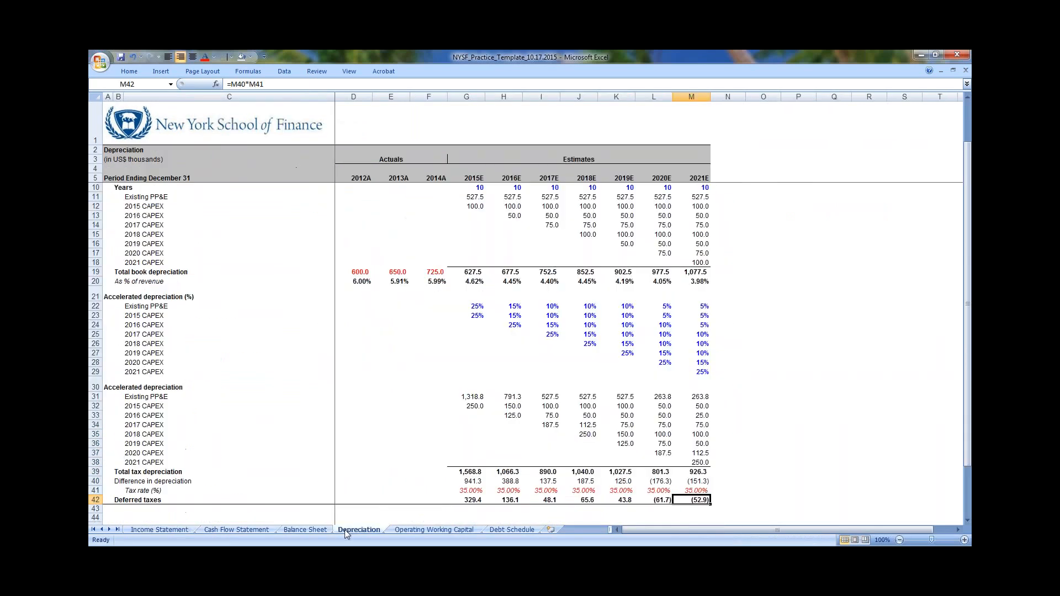
scroll(370, 452, up, 2)
drag(362, 188, 659, 448)
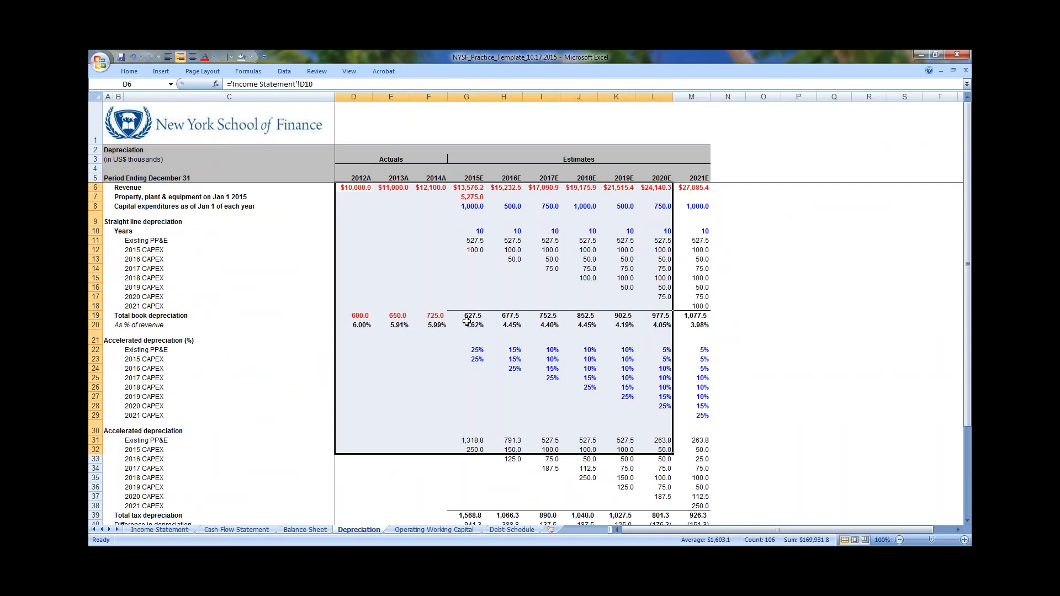
scroll(602, 322, down, 2)
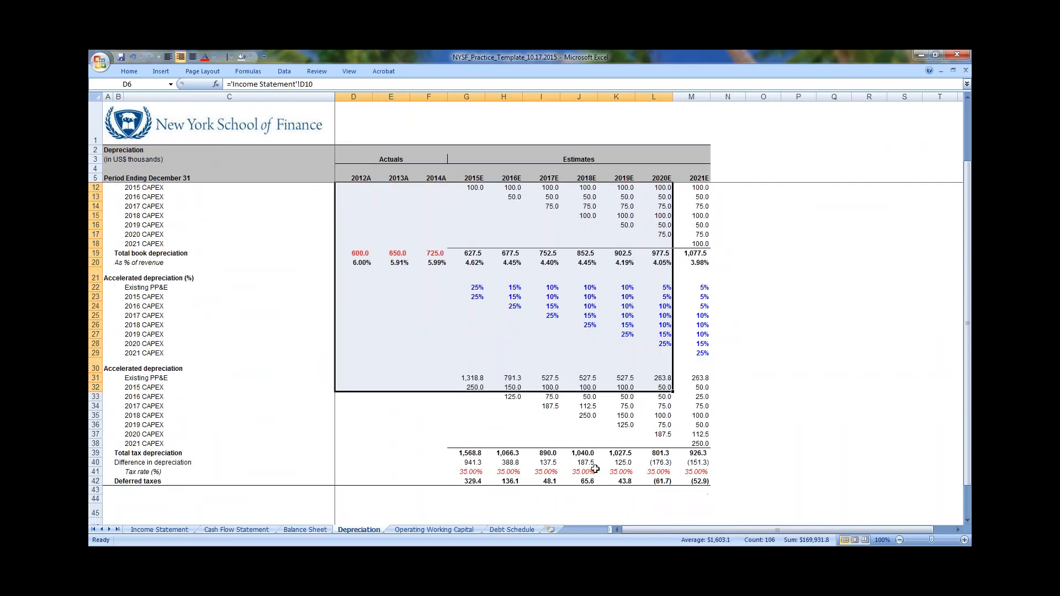
drag(472, 481, 698, 481)
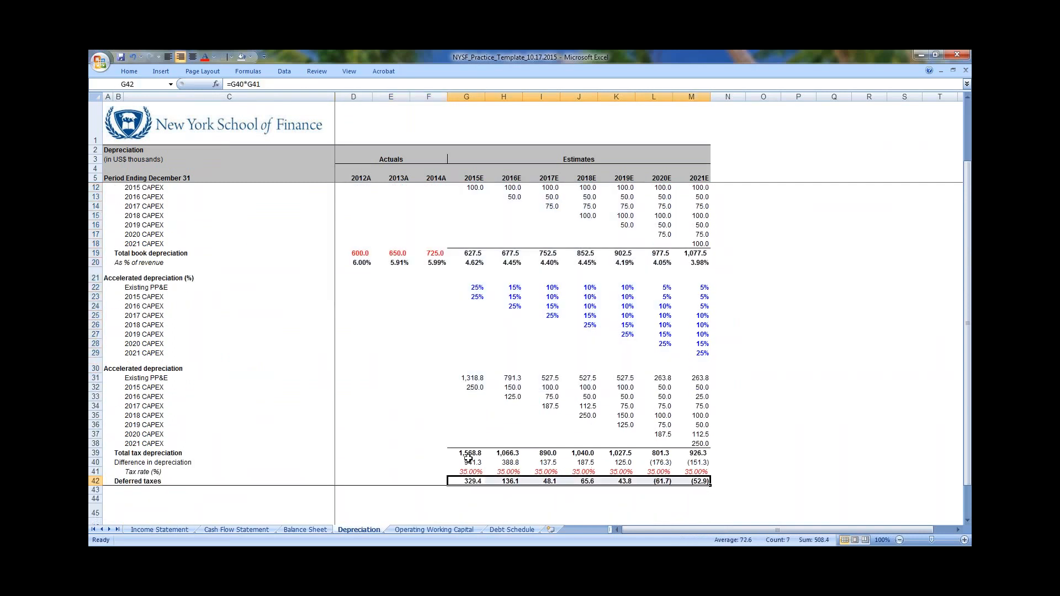
Turn off the gridlines on the Operating Working Capital sheet
click(434, 530)
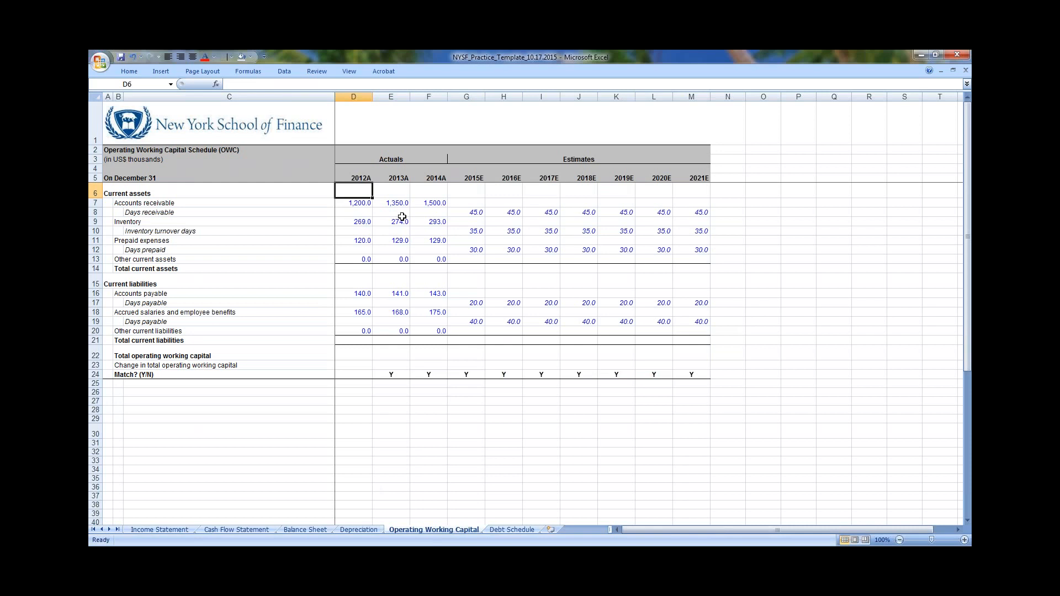
key(alt+w)
key(v)
key(g)
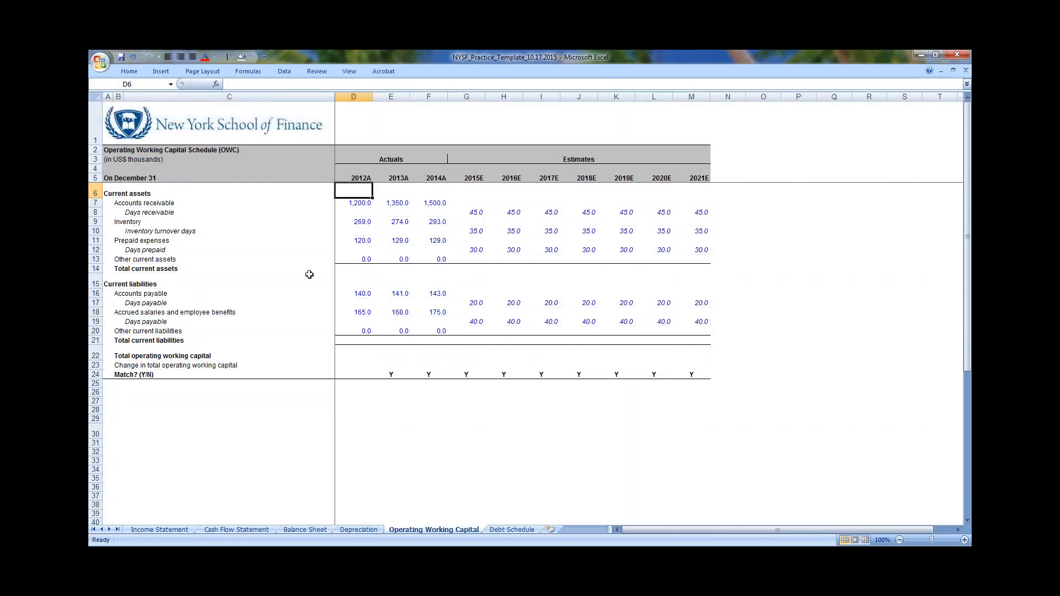
Look through the Income Statement, Cash Flow Statement and Balance Sheet sheets, and return to Operating Working Capital
click(187, 529)
scroll(453, 381, down, 6)
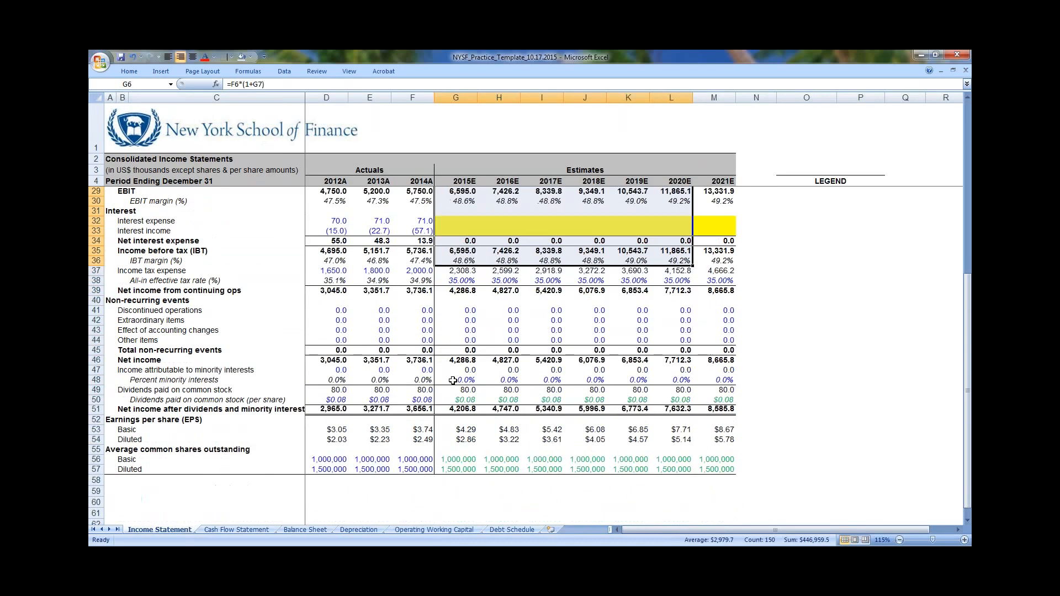
scroll(513, 432, up, 6)
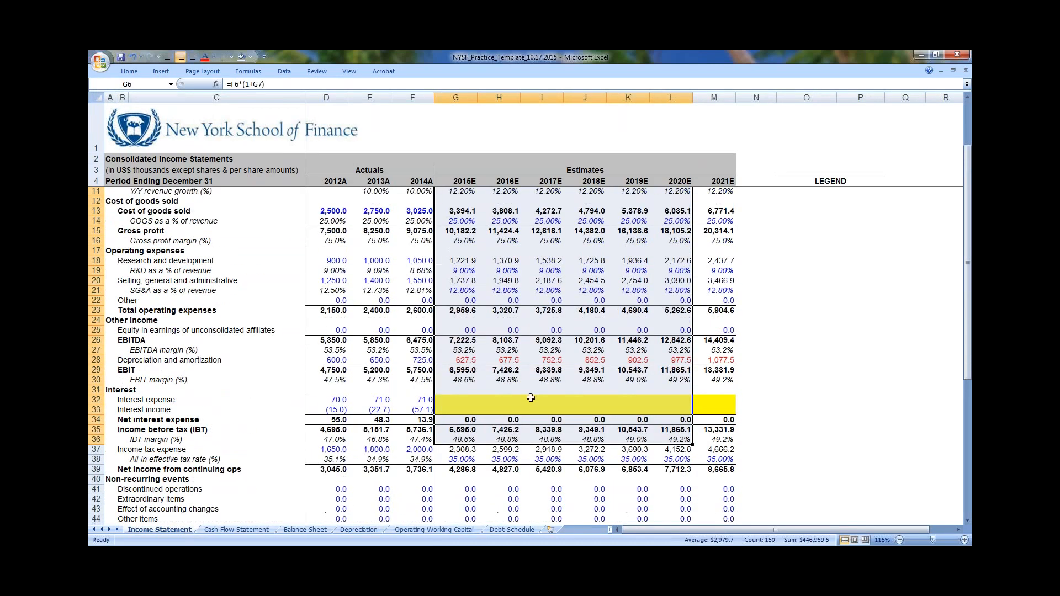
click(434, 530)
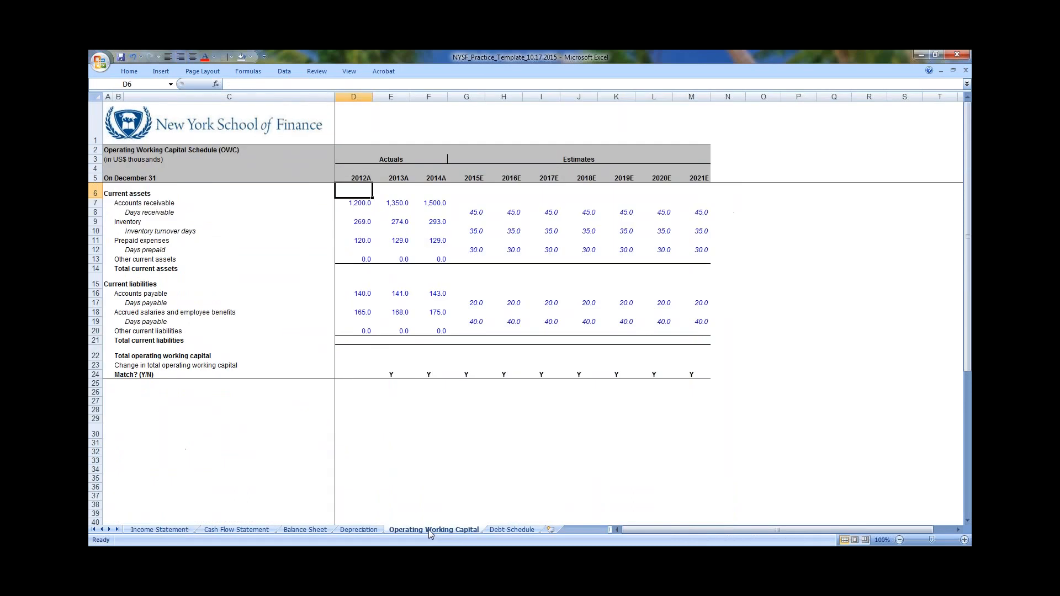
click(236, 530)
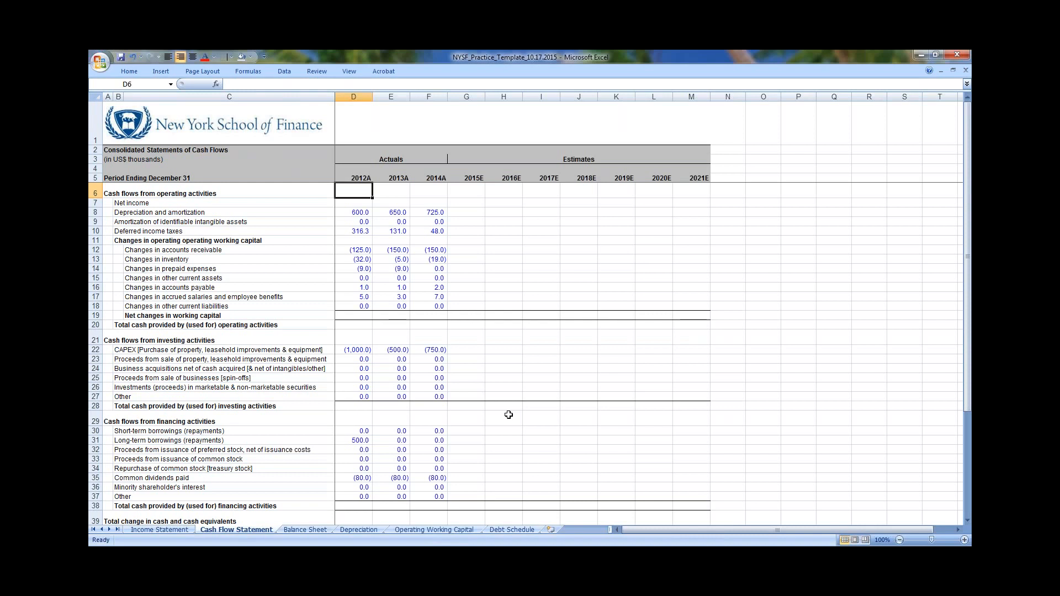
click(306, 530)
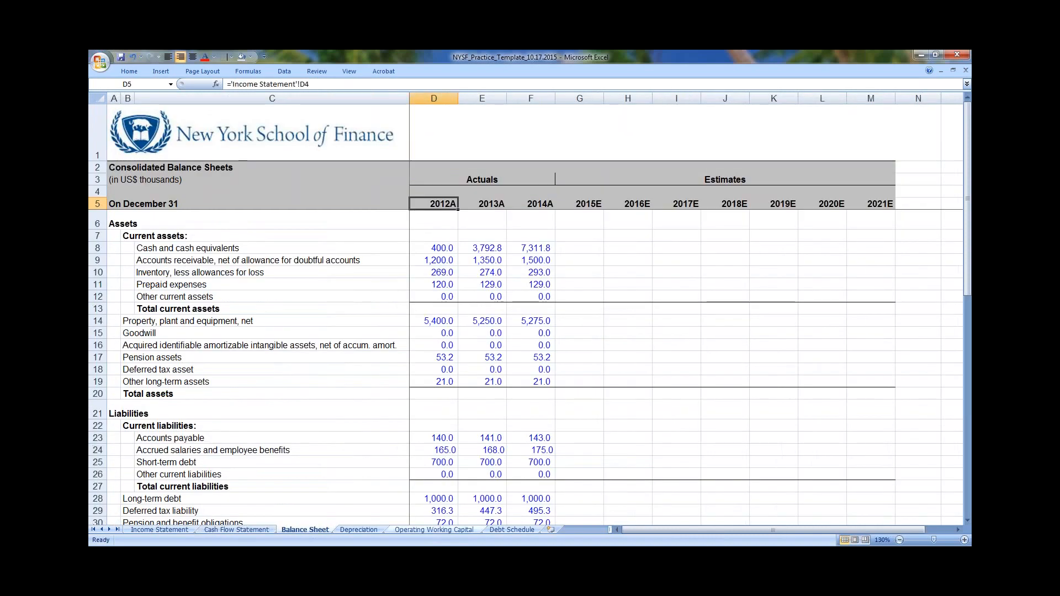
click(429, 531)
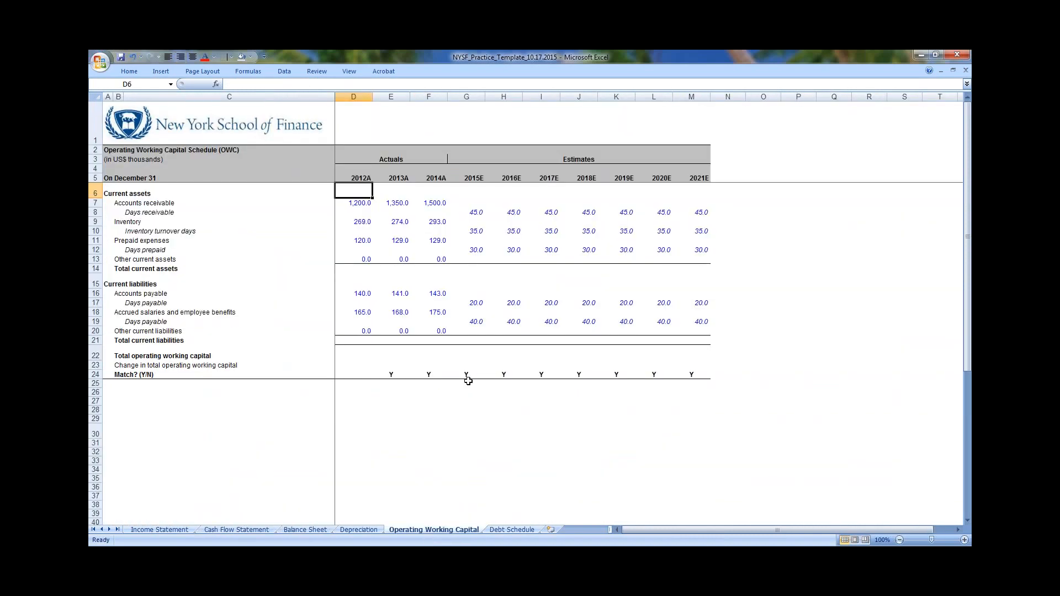
Examine the current assets and current liabilities line items, followed by the whole operating working capital schedule through the match row
drag(132, 195, 171, 247)
drag(129, 293, 199, 340)
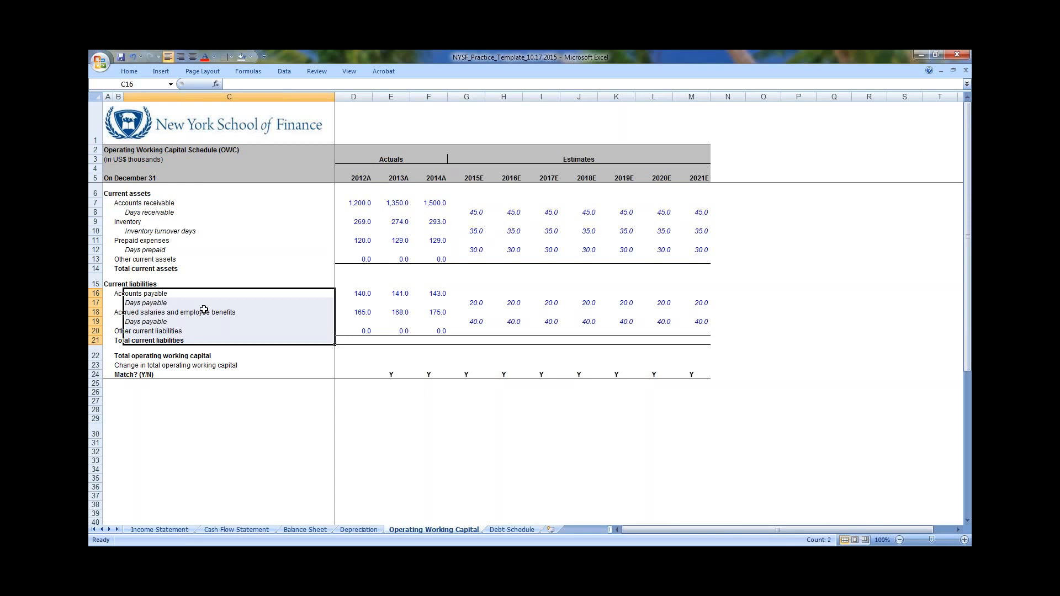
click(374, 342)
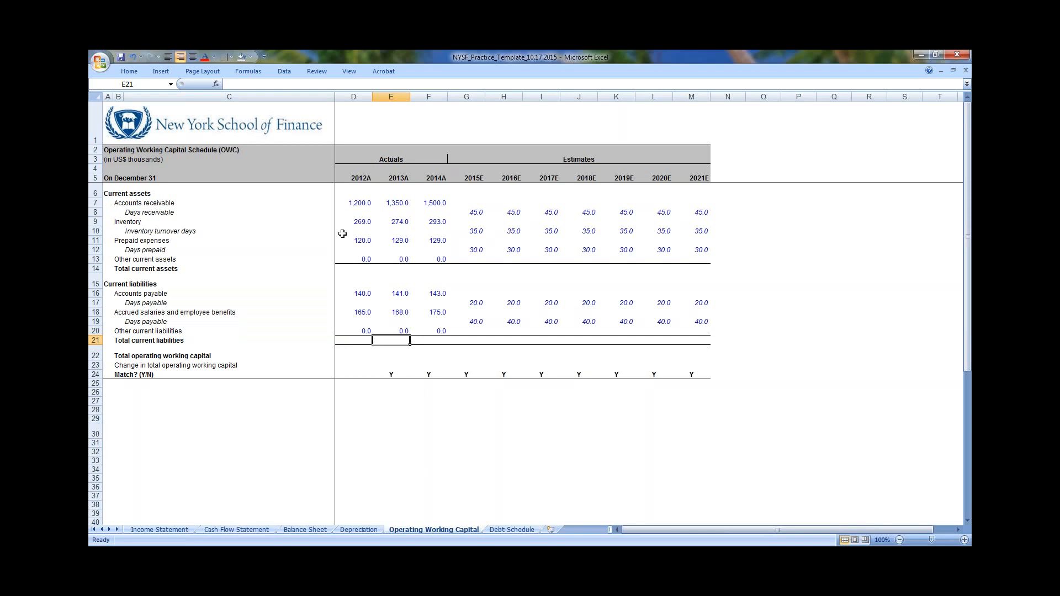
drag(130, 194, 699, 375)
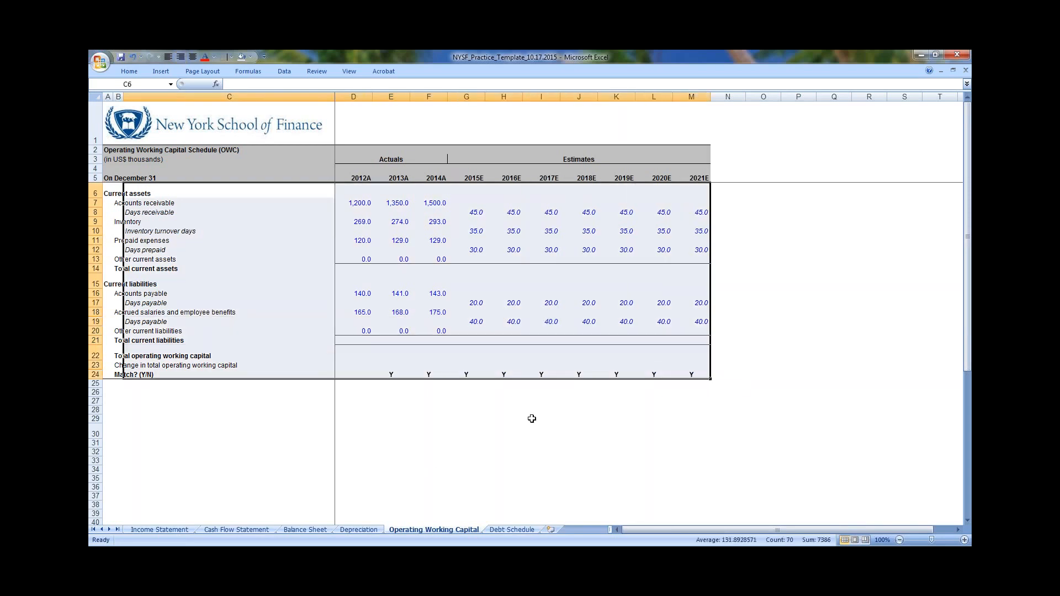
drag(106, 193, 745, 388)
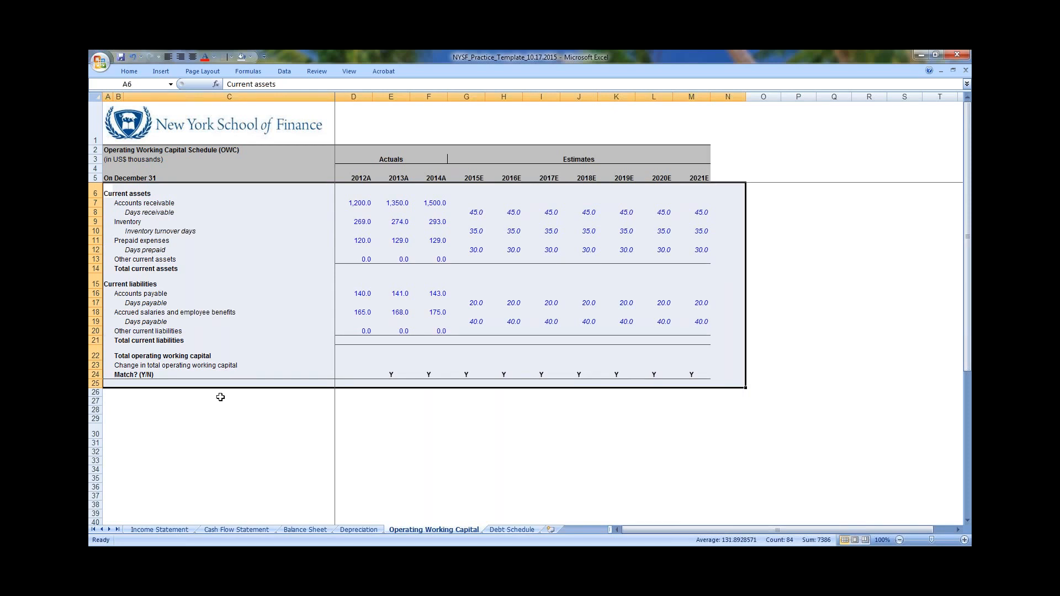
drag(509, 325, 513, 332)
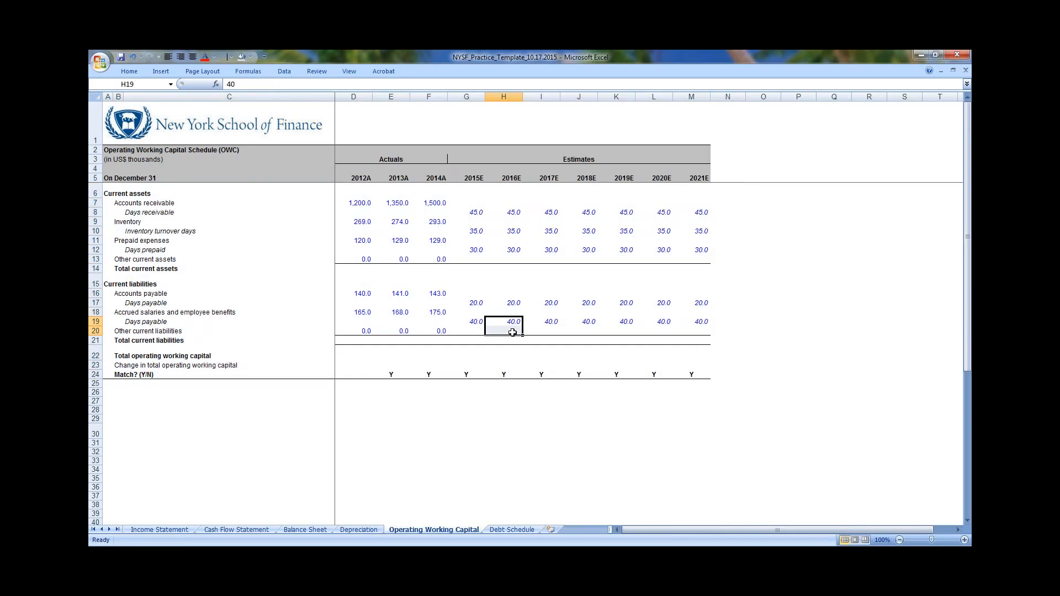
Insert four blank rows above the Current assets heading in row 6
key(ctrl+Left)
key(ctrl+Up)
key(ctrl+Left)
key(ctrl+Up)
key(ctrl+Up)
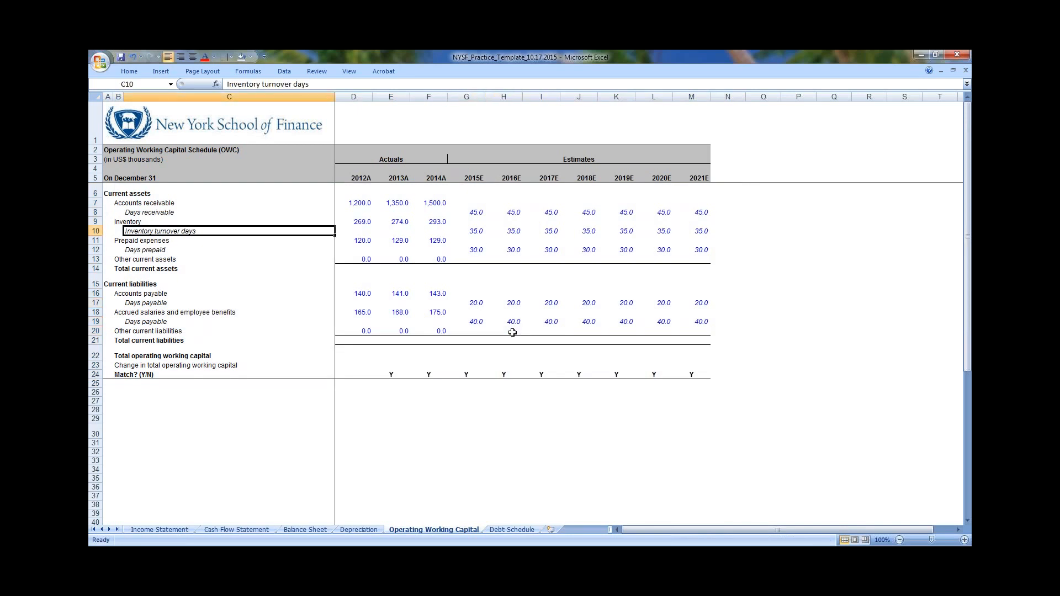
key(ctrl+Left)
key(ctrl+Up)
key(ctrl+Up)
key(Down)
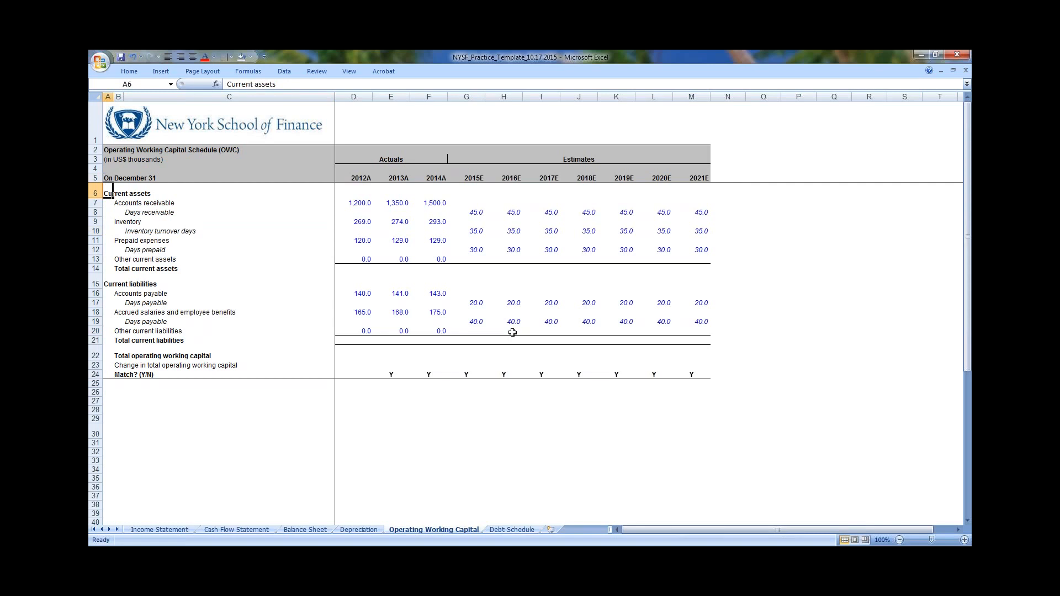
key(shift+space)
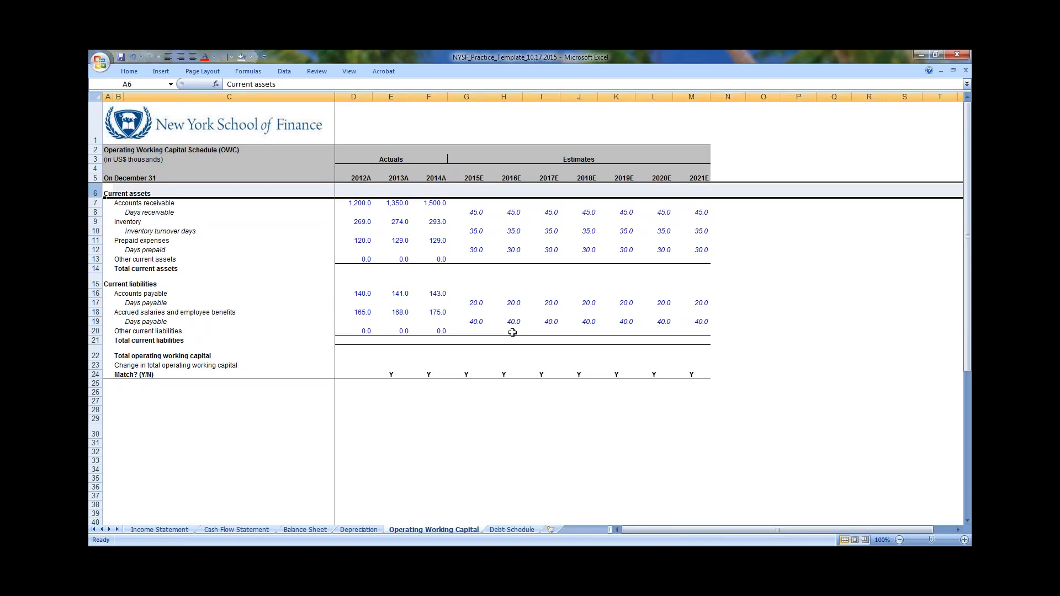
key(ctrl+plus)
key(ctrl+plus)
key(ctrl+plus)
key(ctrl+plus)
Set the four inserted rows 6 to 9 to No Fill
key(shift+Down)
key(shift+Down)
key(shift+Down)
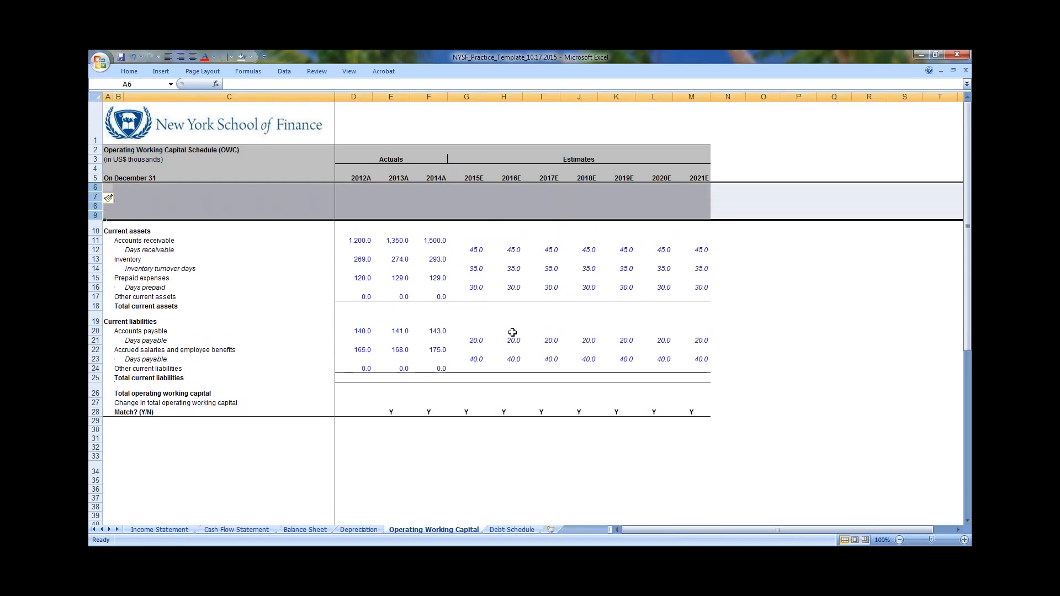
key(alt+9)
key(n)
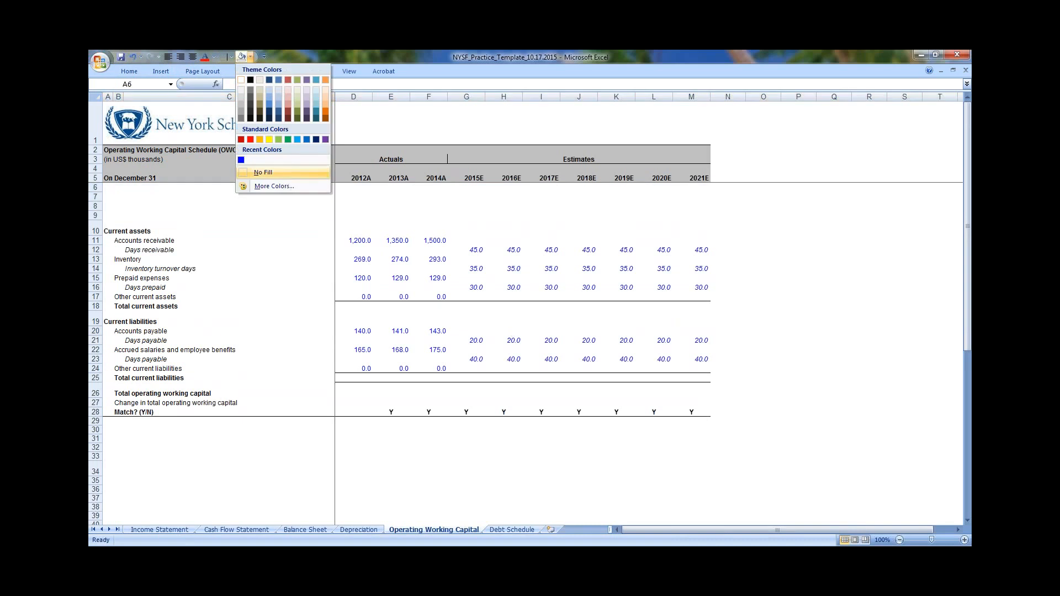
Go through the line item labels in column B from the blank rows down to Other current liabilities
key(Left)
key(Down)
key(Down)
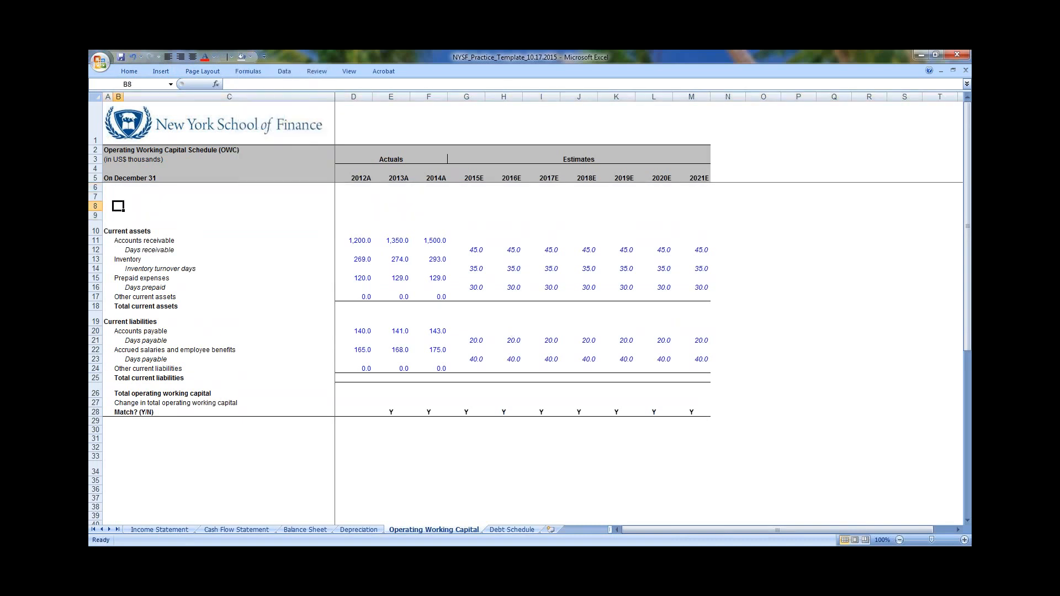
key(Up)
key(Up)
key(Down)
key(Up)
key(Right)
key(Down)
key(Down)
key(Down)
key(Down)
key(Down)
key(Down)
key(Down)
key(Down)
key(Down)
key(Down)
key(Down)
key(Down)
key(Down)
key(Down)
key(Down)
key(Down)
key(Down)
key(Down)
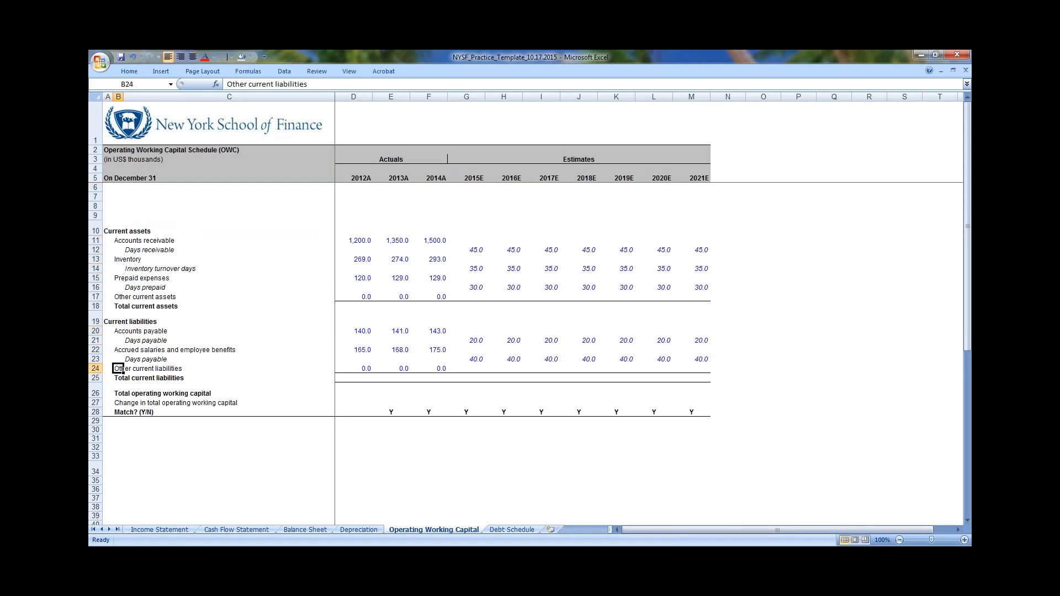
Highlight the current asset labels from Accounts receivable to Other current assets in B11:B17
key(Up)
key(Up)
key(Up)
key(Up)
key(Up)
key(Up)
key(Up)
key(Up)
key(Up)
key(Up)
key(Up)
key(Up)
key(Up)
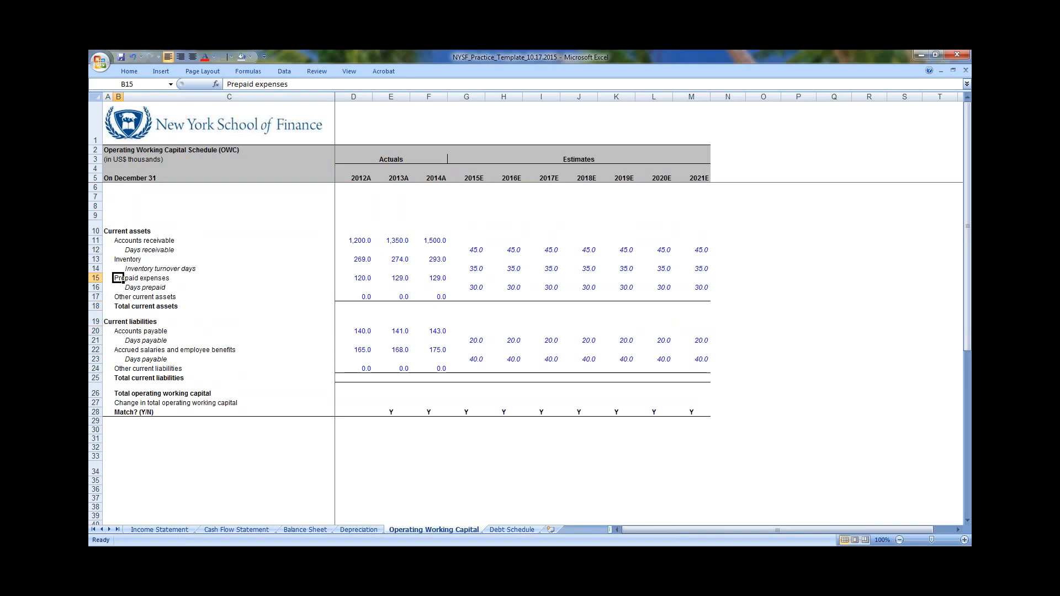
key(shift+Down)
key(shift+Down)
key(shift+Down)
key(shift+Down)
key(shift+Down)
key(shift+Down)
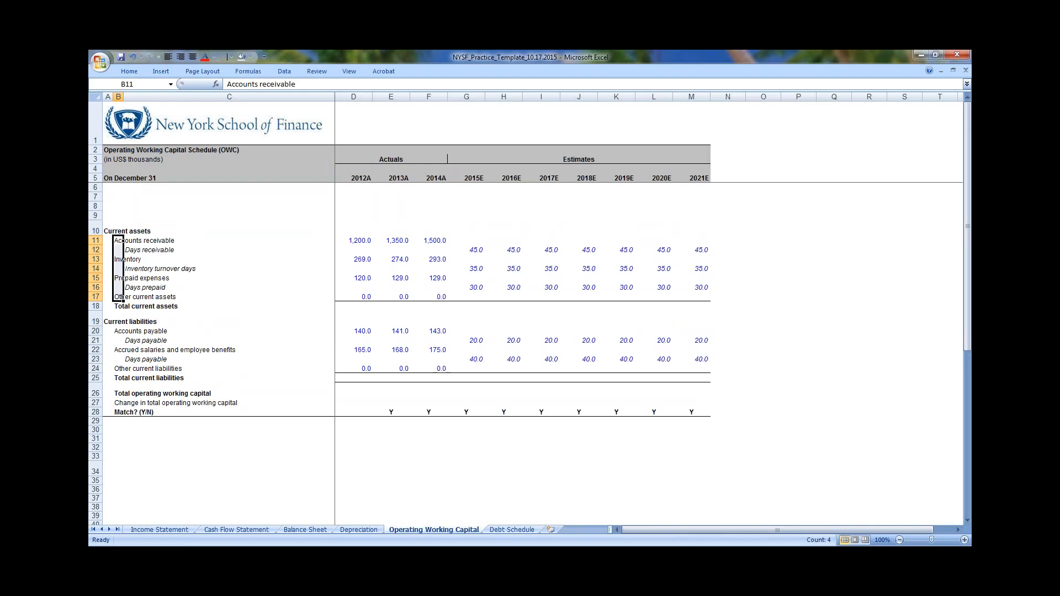
Enter the revenue row label in B6, the first blank row below the schedule header
key(ctrl+Up)
key(Down)
key(Down)
key(Down)
key(Down)
key(Down)
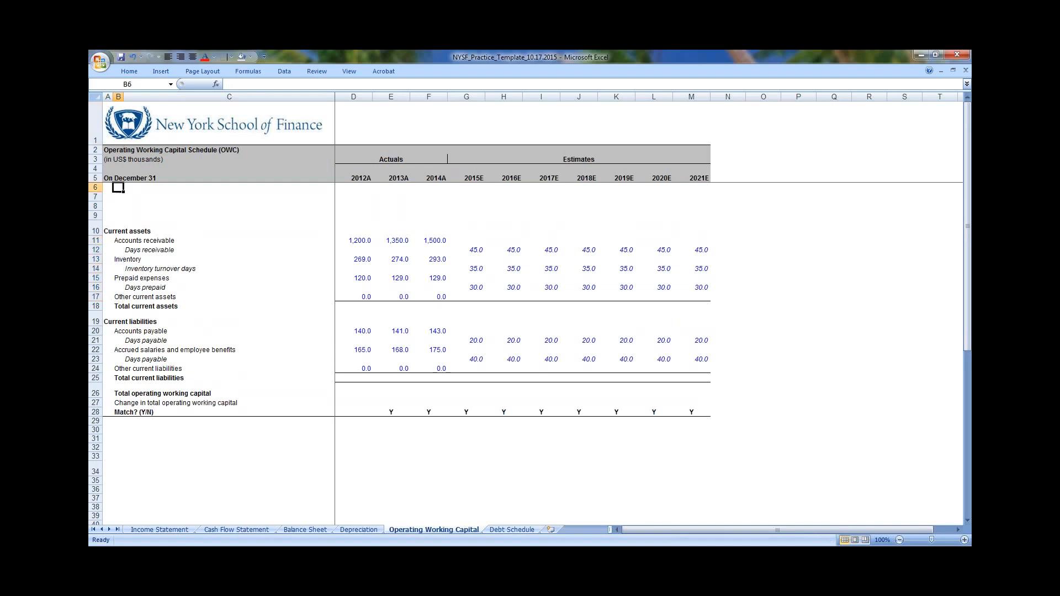
text(Revenue)
key(Return)
Turn off text wrapping for the label cells B6:B9
key(Up)
key(shift+Down)
key(shift+Down)
key(shift+Down)
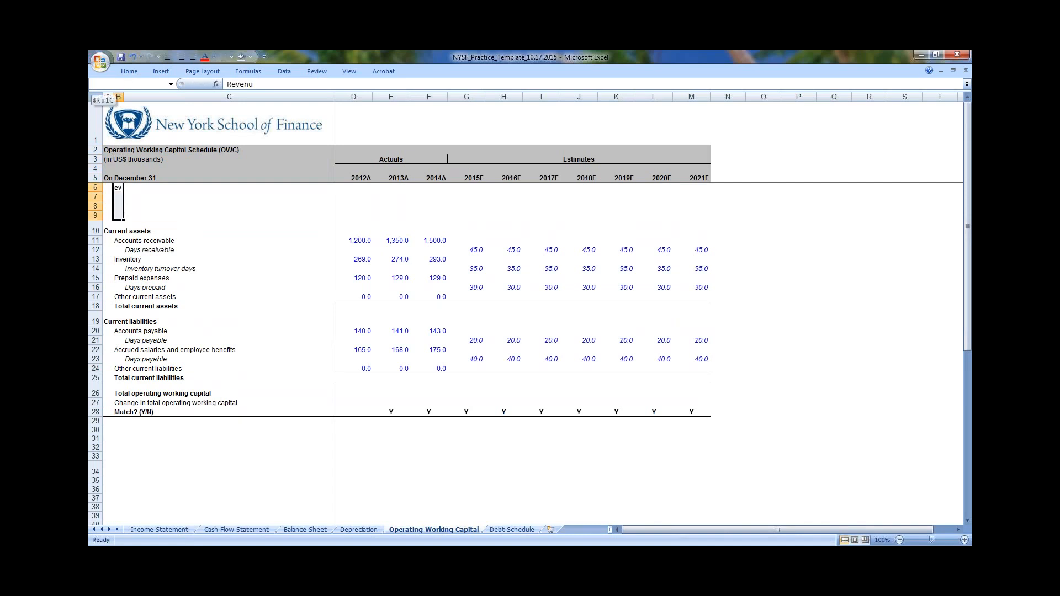
key(ctrl+1)
key(Right)
key(alt+w)
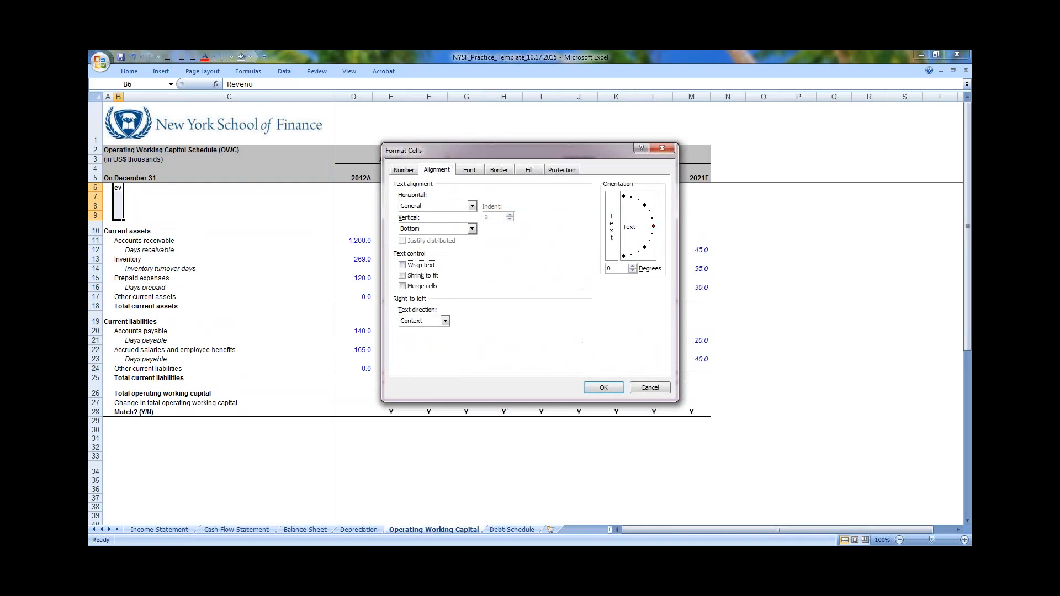
key(Return)
Complete the misspelled label in B6 so that it reads Revenue
key(Down)
key(Up)
key(F2)
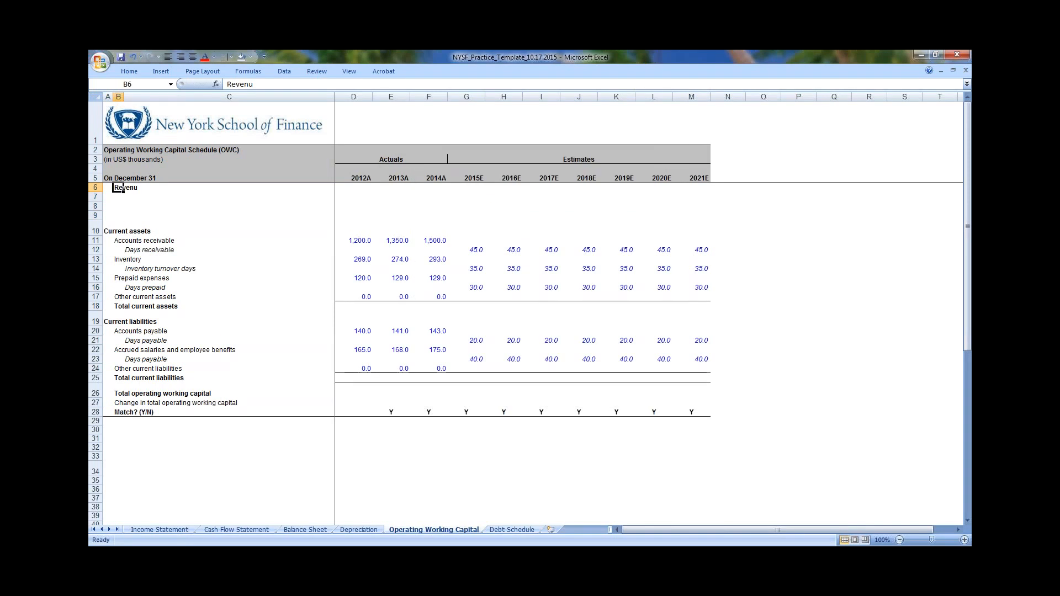
text(e)
key(Return)
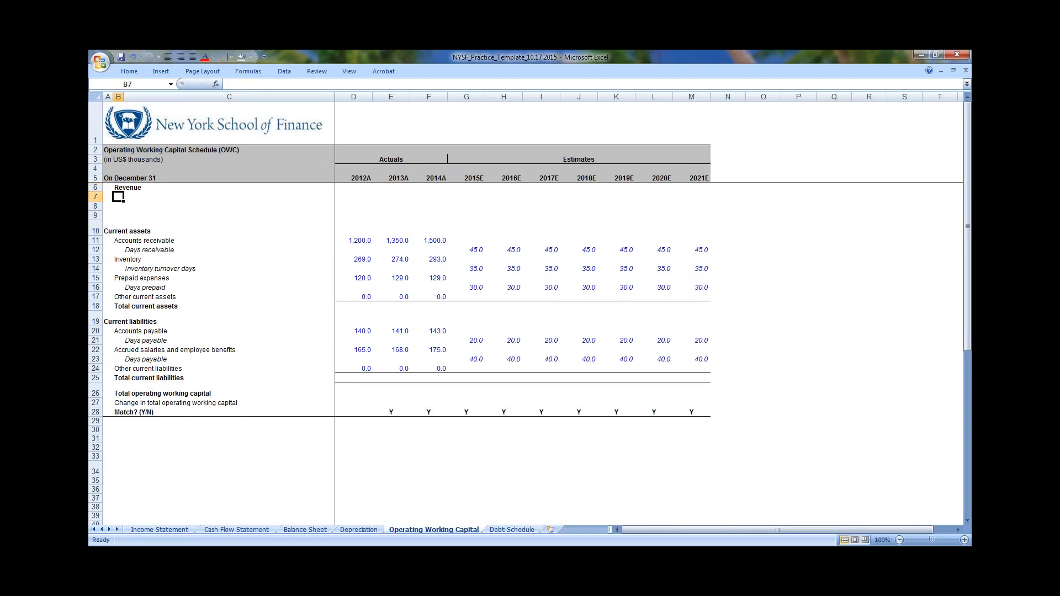
Enter the row labels "Cost of good solds" in B7 and "SG&A" in B8
text(Cost of )
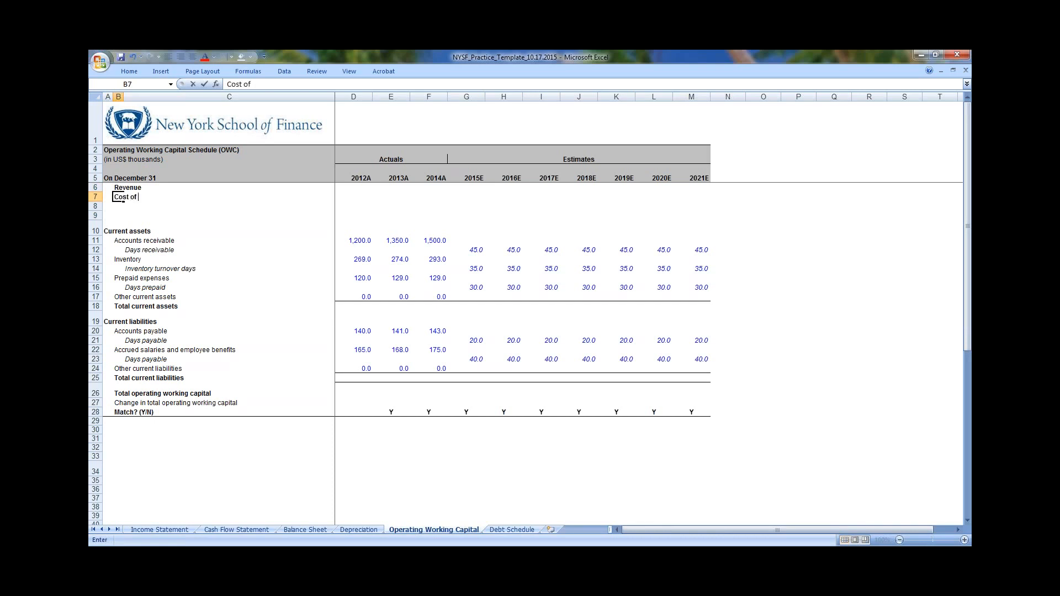
text(good solds)
key(Return)
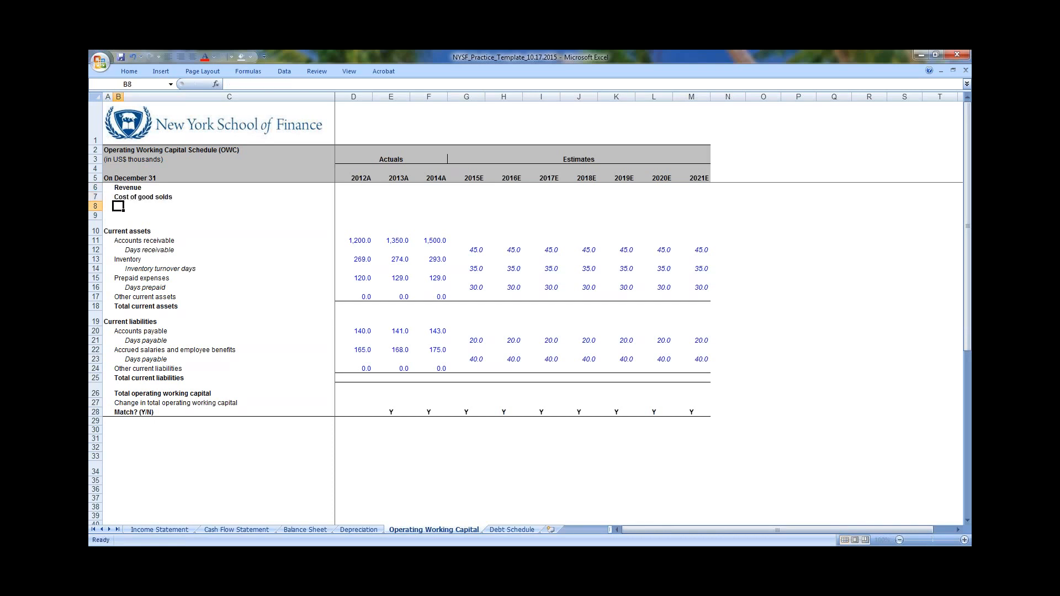
text(SG&A)
click(118, 206)
click(118, 215)
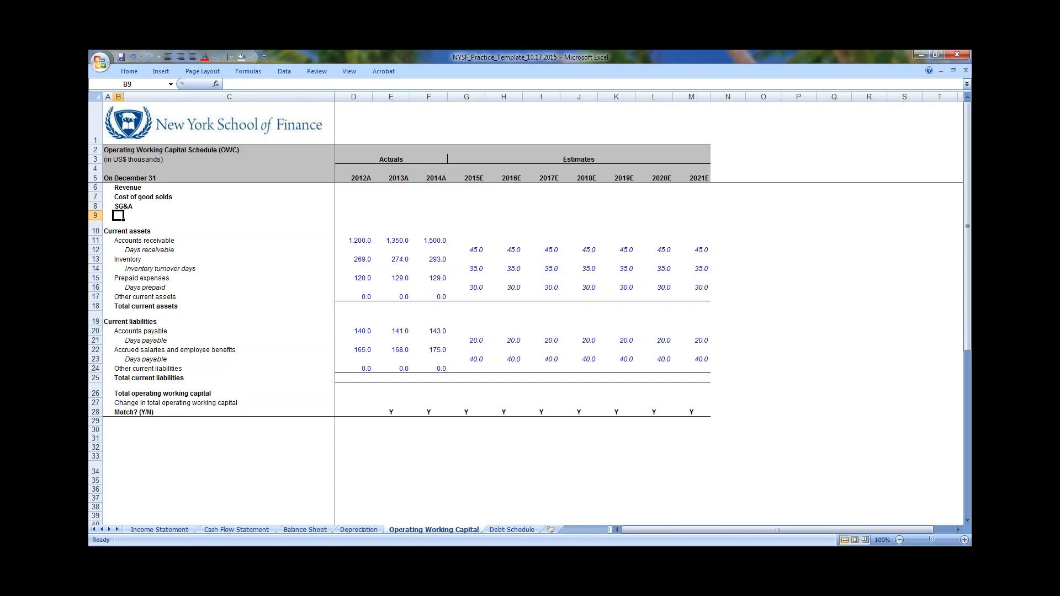
Enter the row label "Days in year" in B9
text(Days in year)
key(Return)
key(Up)
key(Right)
key(Right)
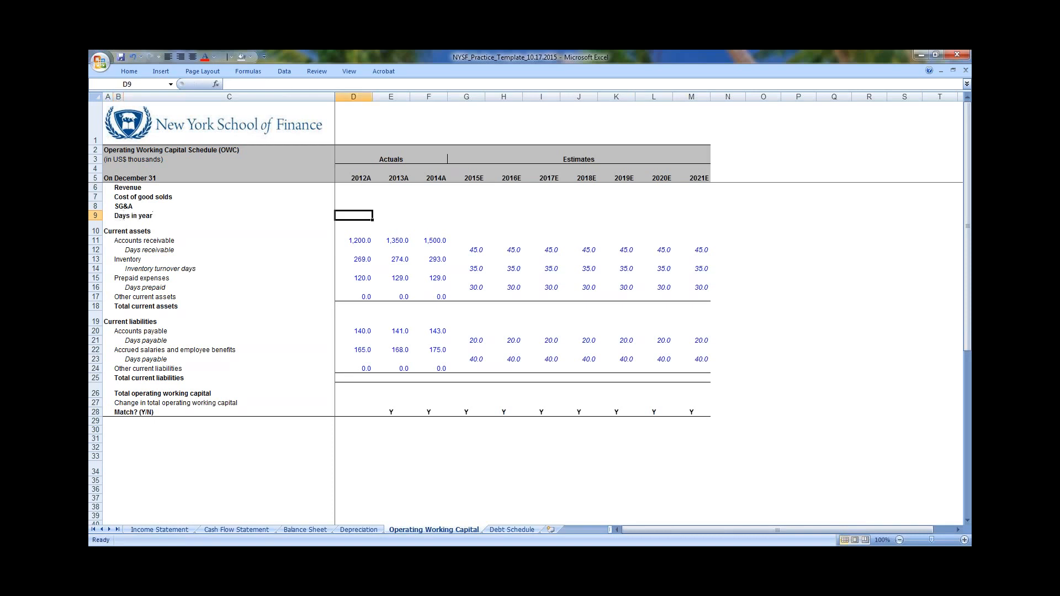
key(Left)
key(Right)
key(Left)
key(Left)
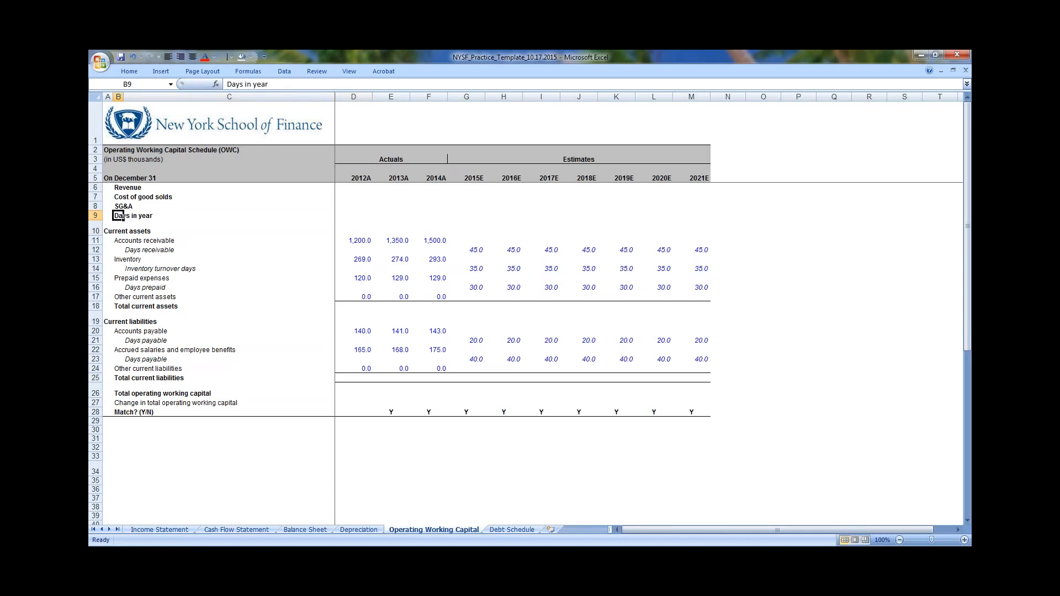
key(ctrl+x)
key(Left)
key(ctrl+v)
key(Right)
key(Left)
key(Down)
key(Up)
key(ctrl+x)
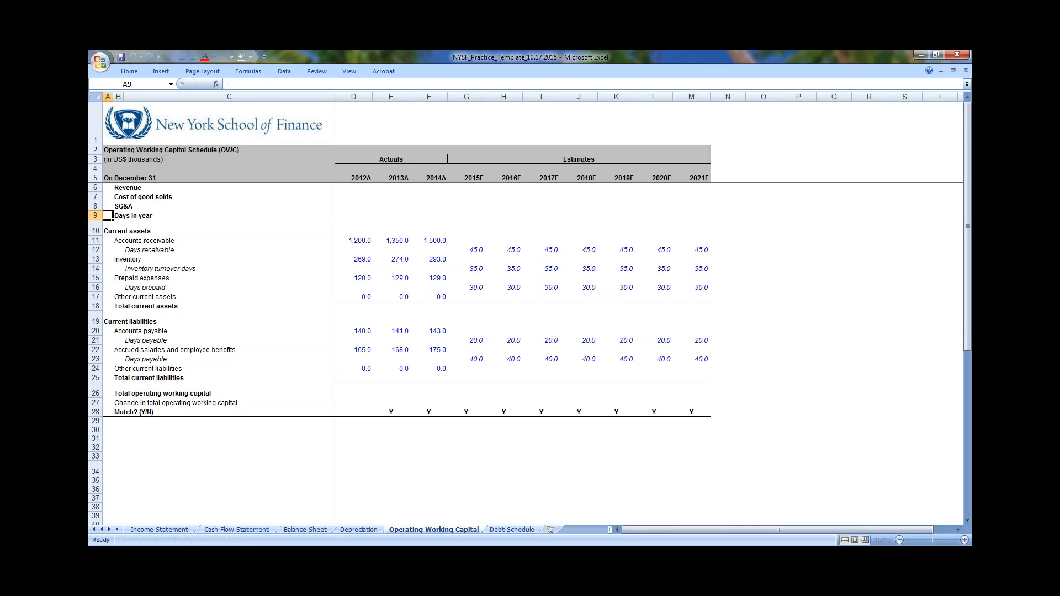
key(Right)
key(ctrl+v)
Link the 2012A Revenue cell D6 to total revenue in 'Income Statement'!D10
key(Right)
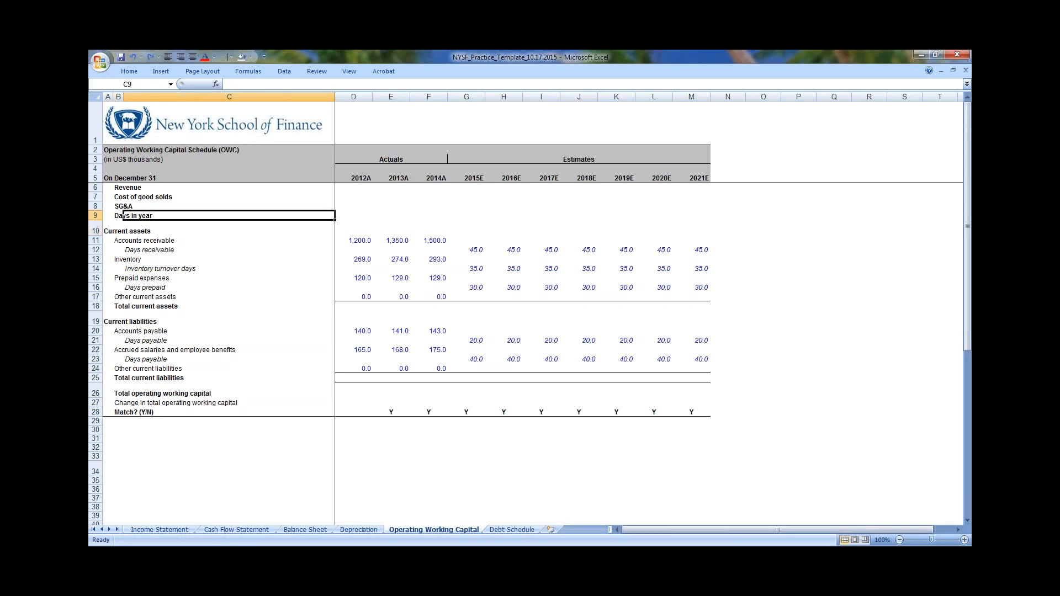
key(Up)
key(Up)
key(Up)
key(Right)
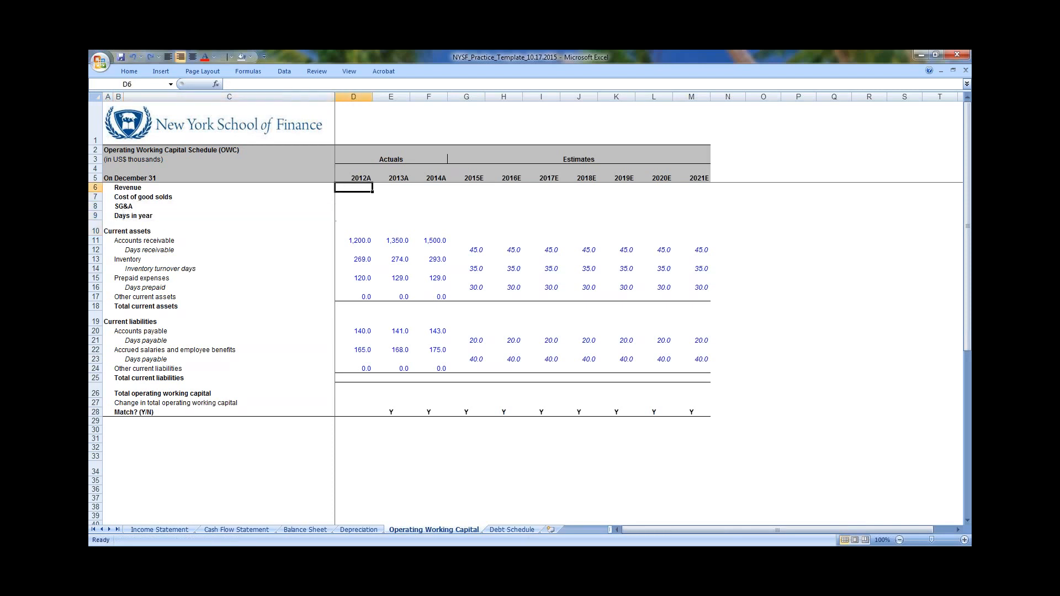
text(=)
key(ctrl+Page_Up)
key(ctrl+Page_Up)
key(ctrl+Page_Up)
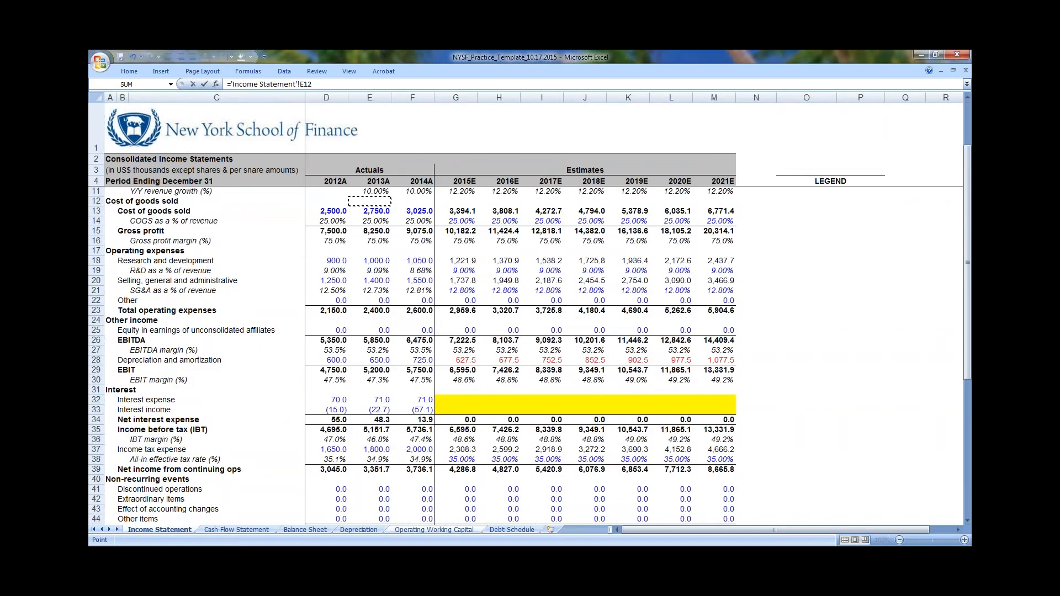
key(Down)
key(Up)
key(Up)
key(Up)
key(Up)
key(Up)
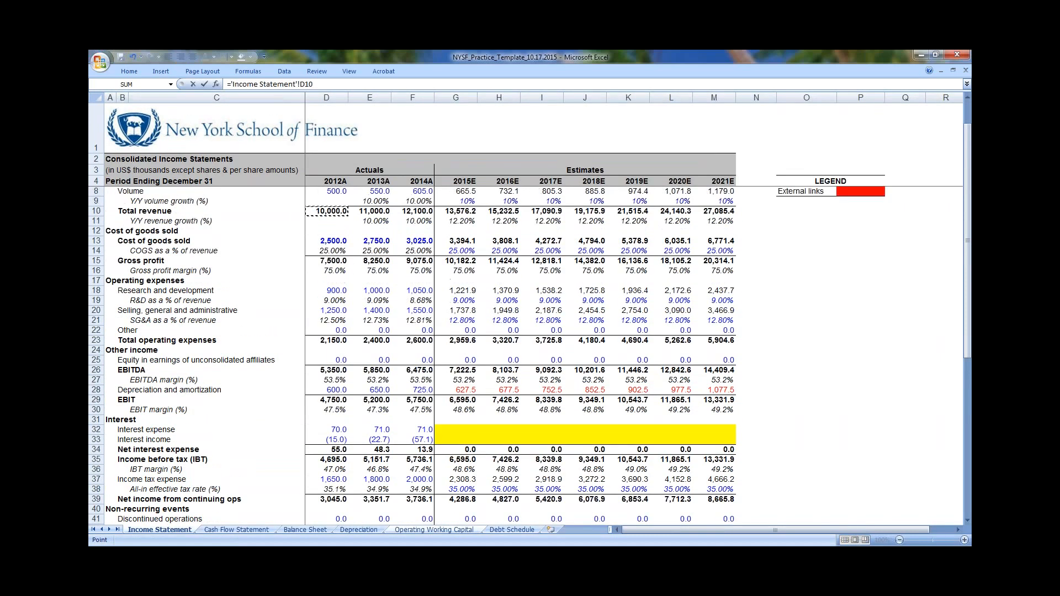
key(Return)
key(Up)
key(shift+Right)
key(shift+Right)
key(shift+Right)
key(shift+Right)
key(shift+Right)
key(shift+Right)
key(shift+Right)
key(shift+Right)
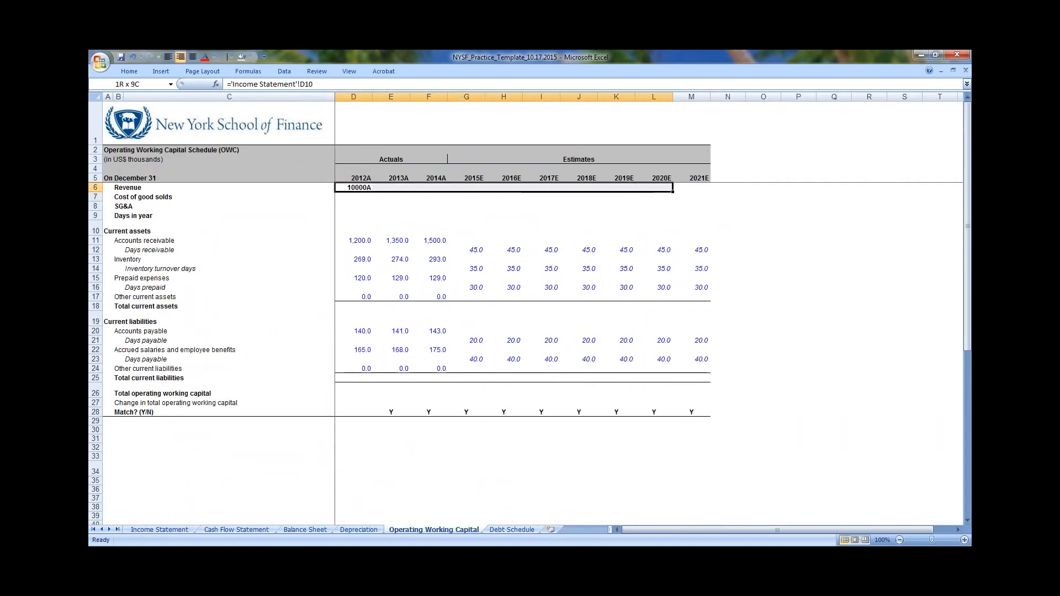
Apply the currency number format to the 2012A cells D6:D8
key(Down)
key(Up)
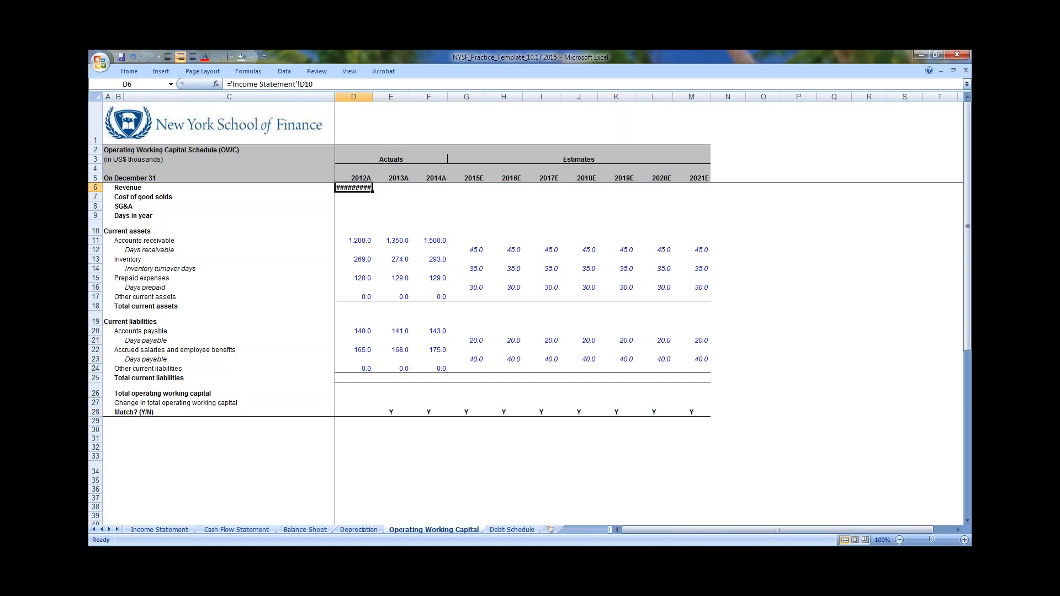
key(shift+Down)
key(shift+Down)
key(shift+Down)
key(shift+Up)
key(ctrl+shift+4)
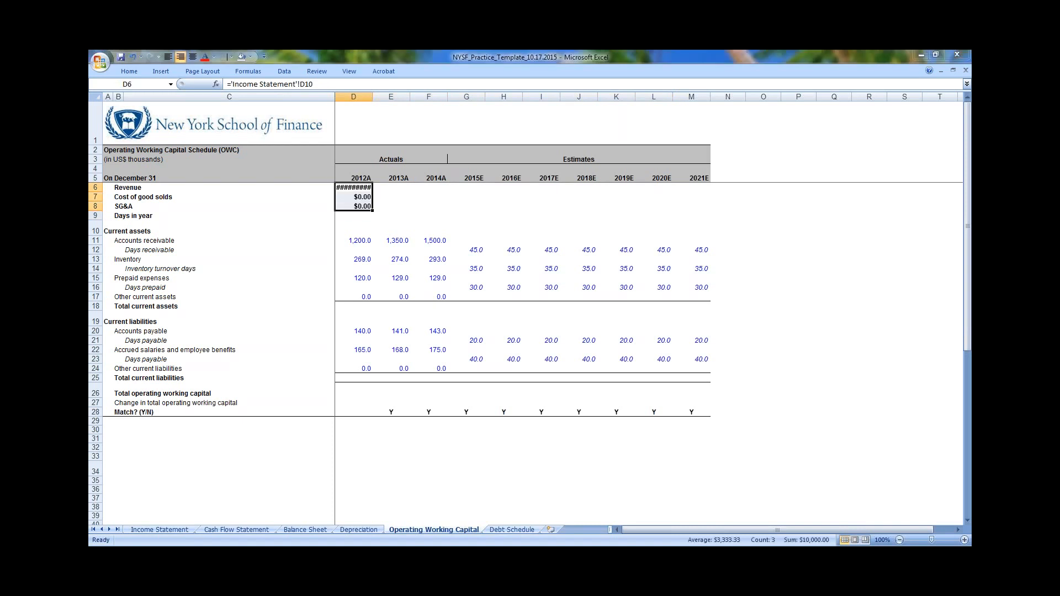
Reduce the number format of D6:D8 to one decimal place
key(ctrl+1)
key(Escape)
key(ctrl+1)
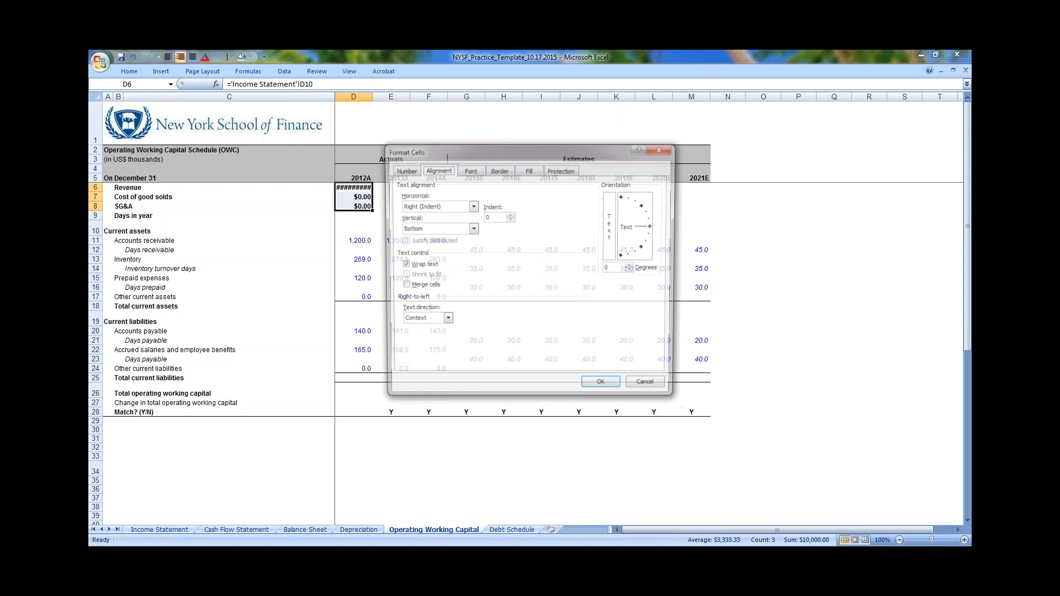
key(Left)
key(Tab)
key(Tab)
key(Down)
key(Return)
Set the font colour of D6:D8 to red to mark them as external links
key(Up)
key(Down)
key(shift+Down)
key(shift+Down)
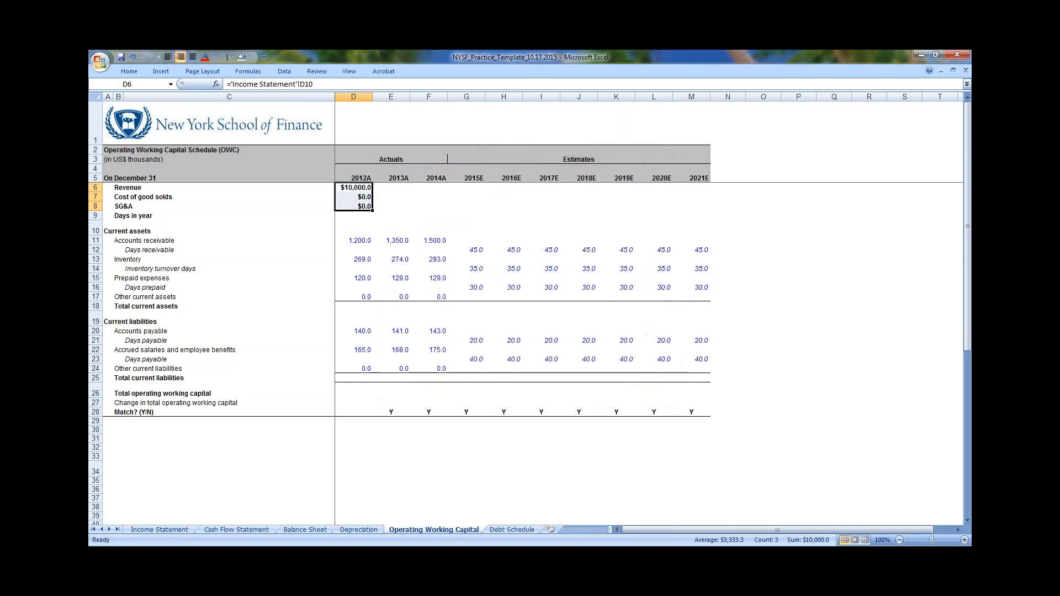
key(alt+7)
key(Up)
key(Up)
key(Up)
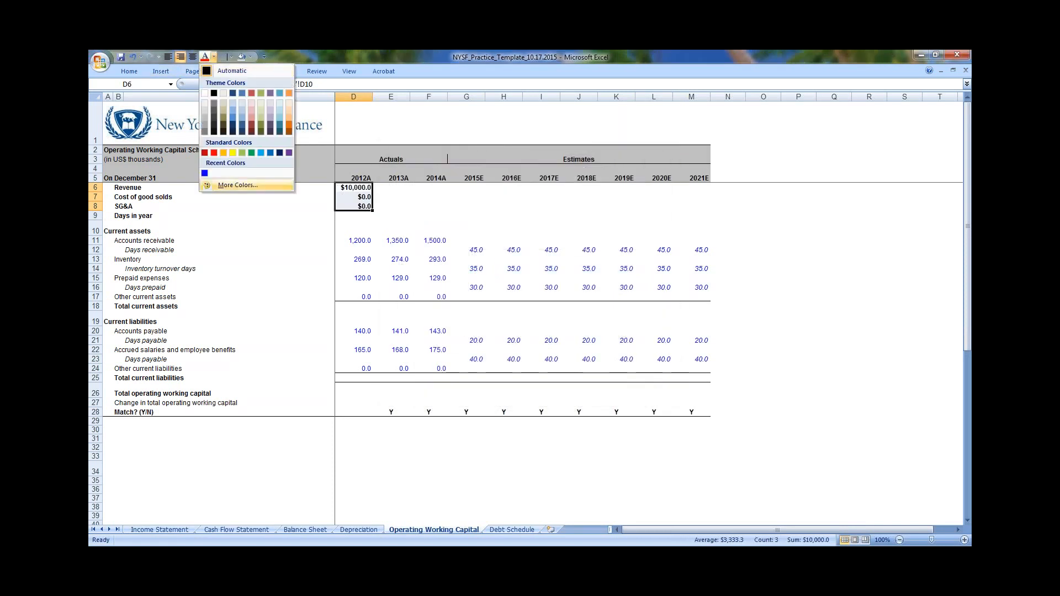
key(Right)
key(Right)
key(Left)
key(Return)
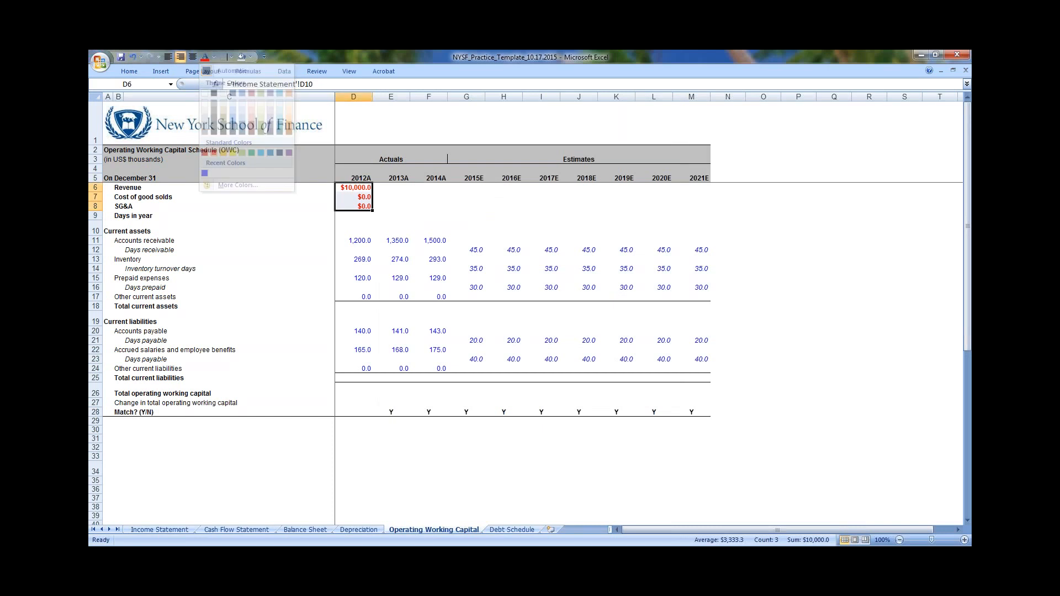
Link the 2012A cost of goods sold cell D7 to 'Income Statement'!D13
key(Down)
text(=)
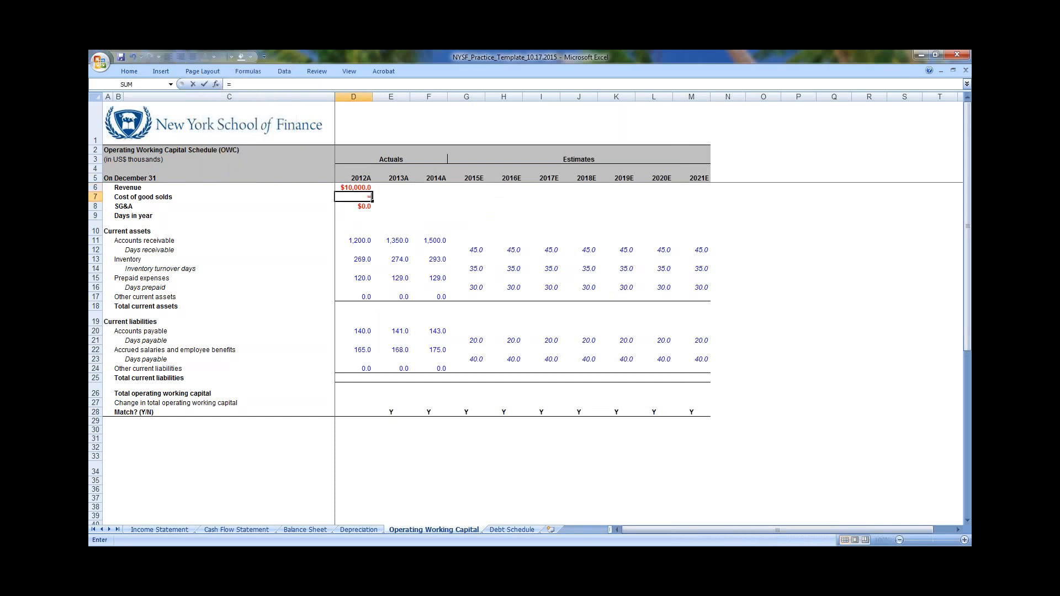
key(ctrl+Page_Up)
key(ctrl+Page_Up)
key(ctrl+Page_Up)
key(ctrl+Page_Up)
key(Down)
key(Down)
key(Down)
key(Down)
key(Down)
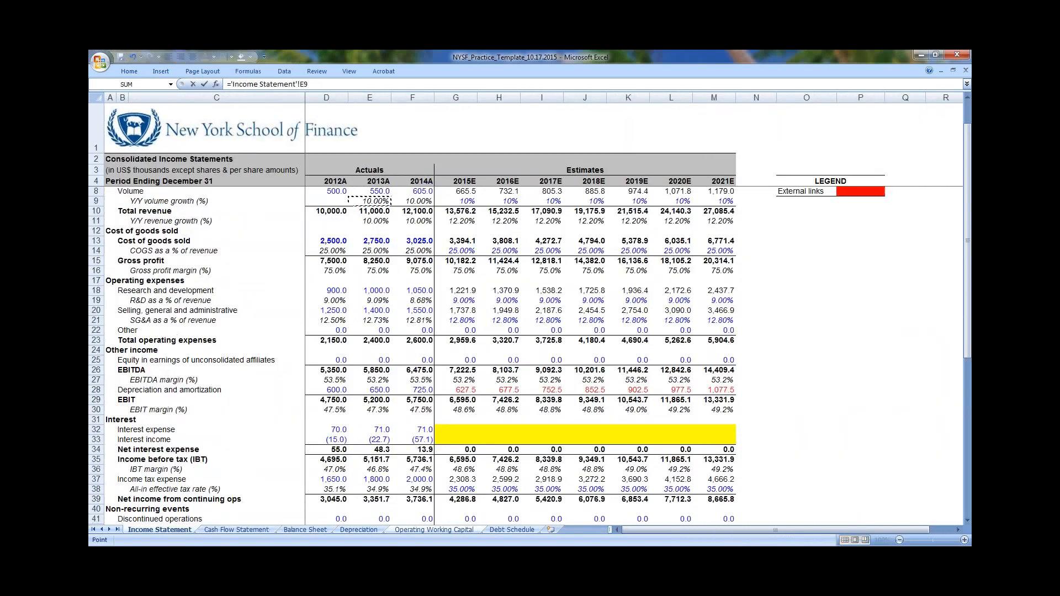
key(Left)
key(Return)
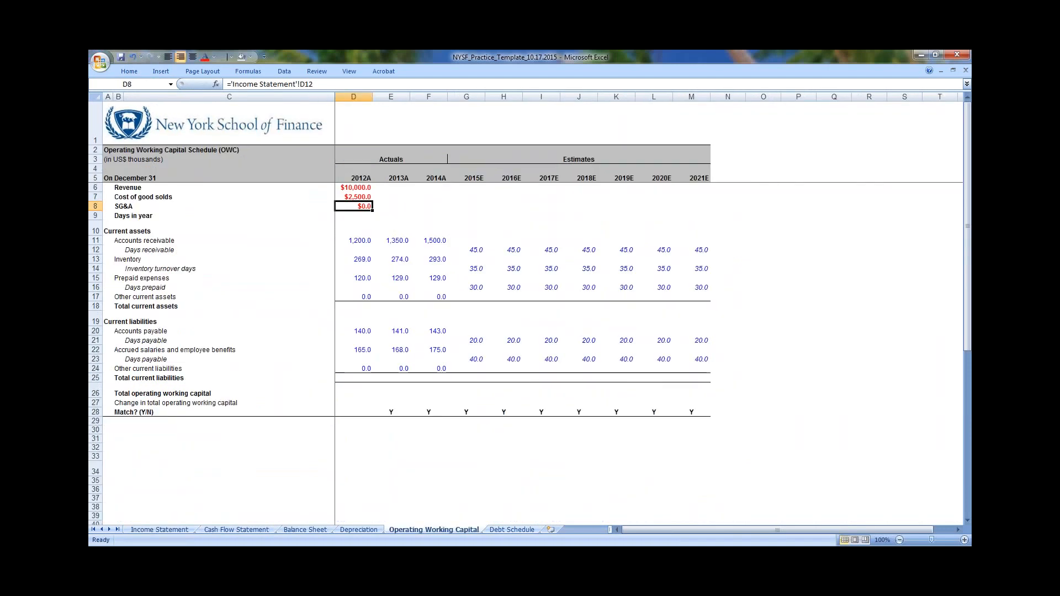
text(=)
key(Escape)
key(ctrl+d)
key(Up)
key(ctrl+Left)
key(ctrl+Right)
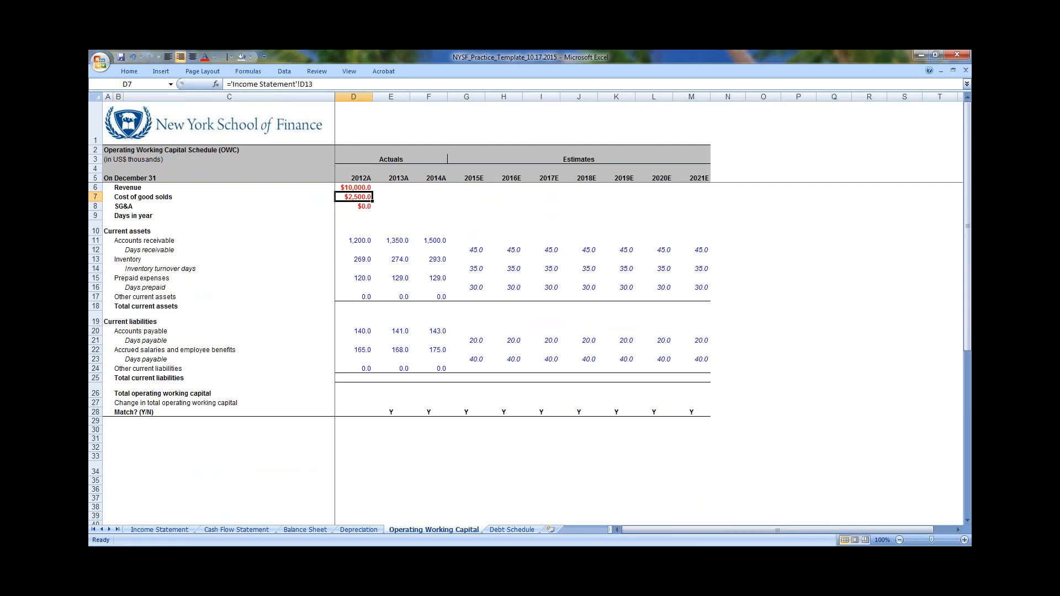
Link the 2012A SG&A cell D8 to selling, general and administrative expense in 'Income Statement'!D20
key(Down)
text(=)
key(ctrl+Page_Up)
key(ctrl+Page_Up)
key(ctrl+Page_Up)
key(ctrl+Page_Up)
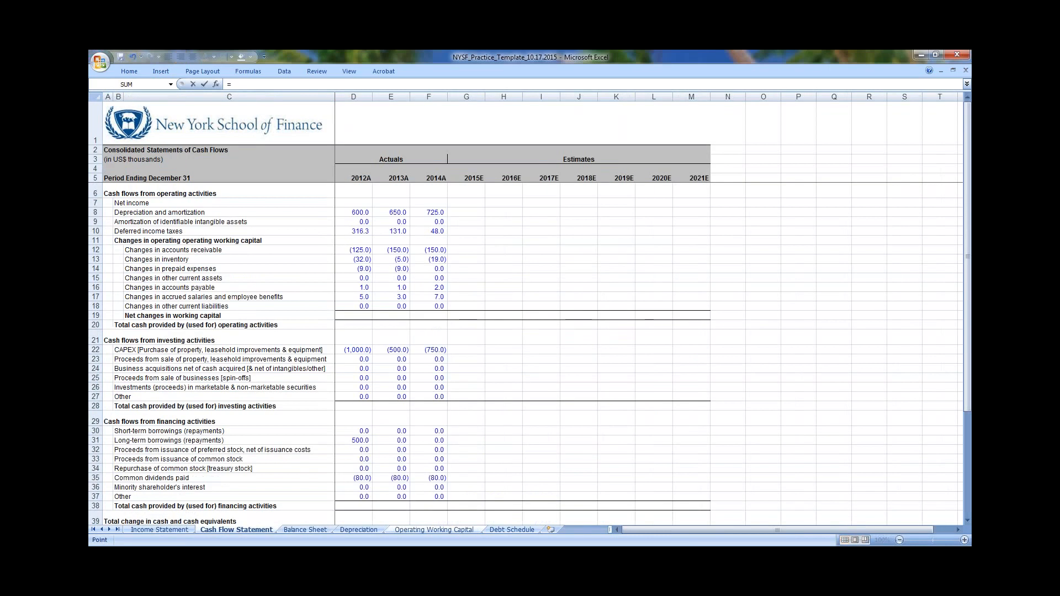
key(Down)
key(Down)
key(Down)
key(Down)
key(Down)
key(Down)
key(Down)
key(Down)
key(Down)
key(Down)
key(Down)
key(Down)
key(Down)
key(Left)
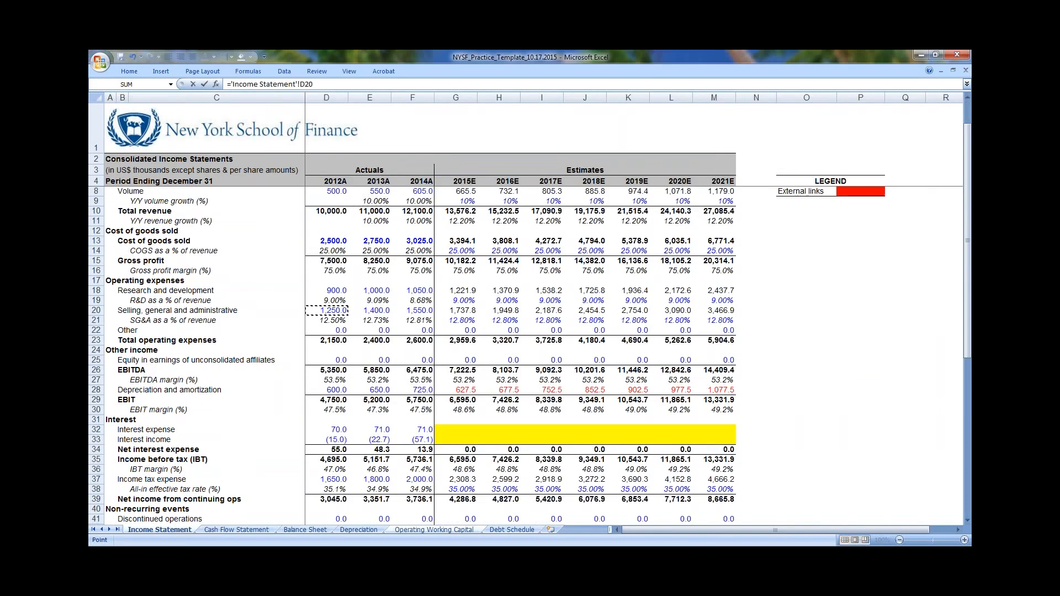
key(Return)
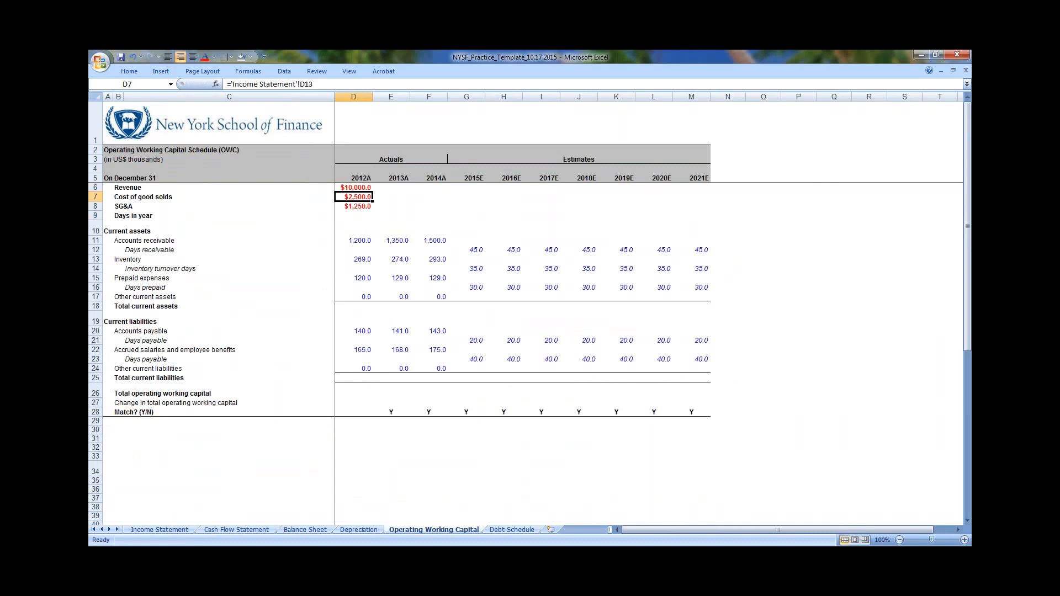
Check the income statement links in the 2012A Revenue and cost of goods sold cells
key(Up)
key(Up)
key(Up)
key(Down)
key(F2)
key(Escape)
key(Down)
key(F2)
key(Escape)
Fill the 2012A Revenue, cost of goods sold and SG&A links in D6:D8 across to 2021E in column M
key(Up)
key(Up)
key(shift+Down)
key(shift+Down)
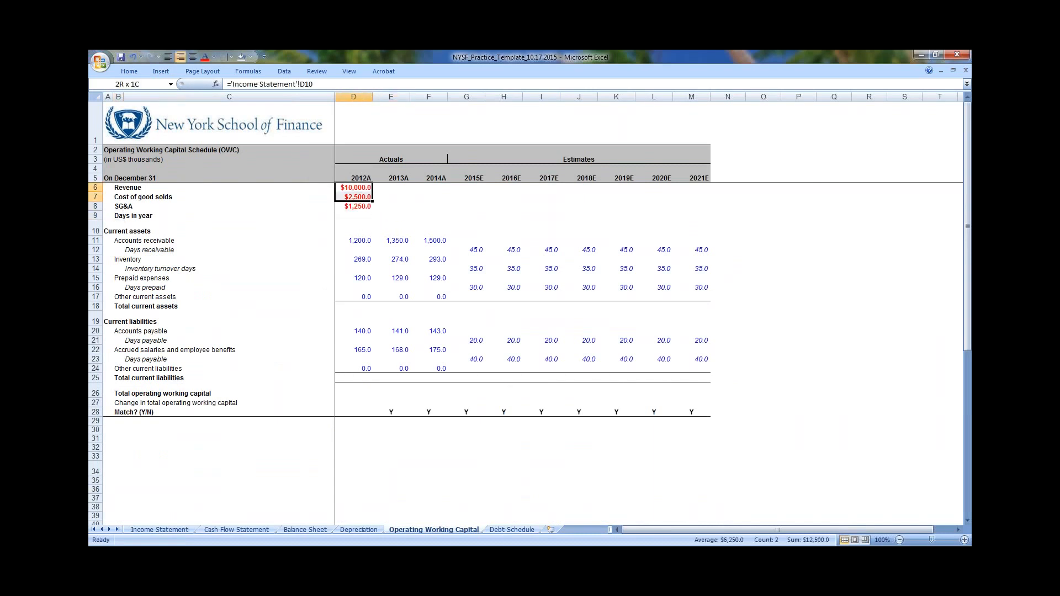
key(shift+Right)
key(shift+Right)
key(shift+Right)
key(shift+Right)
key(shift+Right)
key(shift+Right)
key(shift+Right)
key(shift+Right)
key(shift+Right)
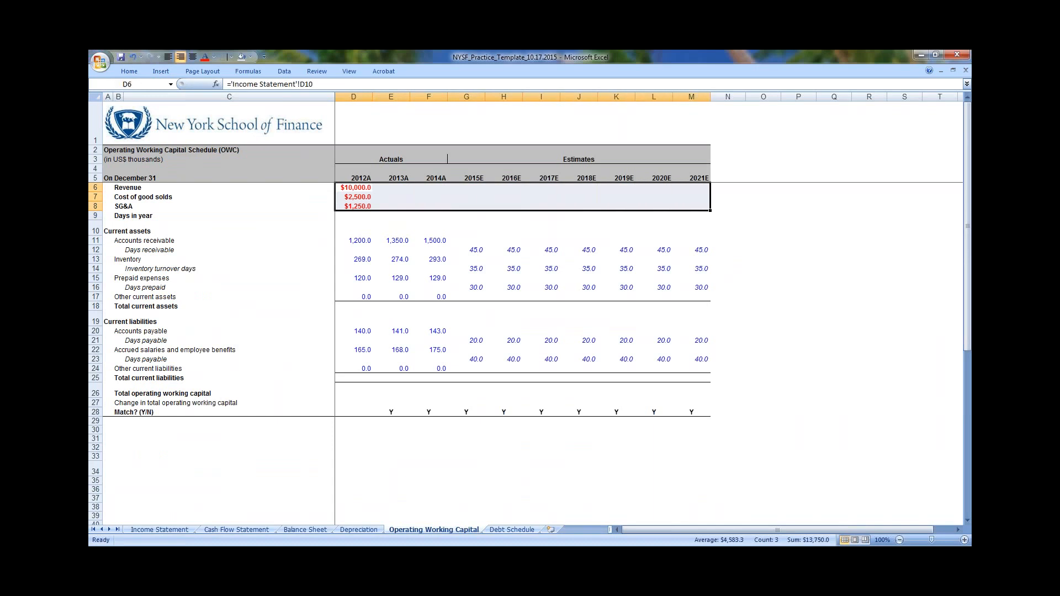
key(ctrl+r)
Check a copied income statement link in the Revenue row and look over the row labels down to Days in year
key(Right)
key(Right)
key(F2)
key(Escape)
key(Right)
key(Down)
key(Left)
key(Left)
key(Left)
key(Left)
key(Left)
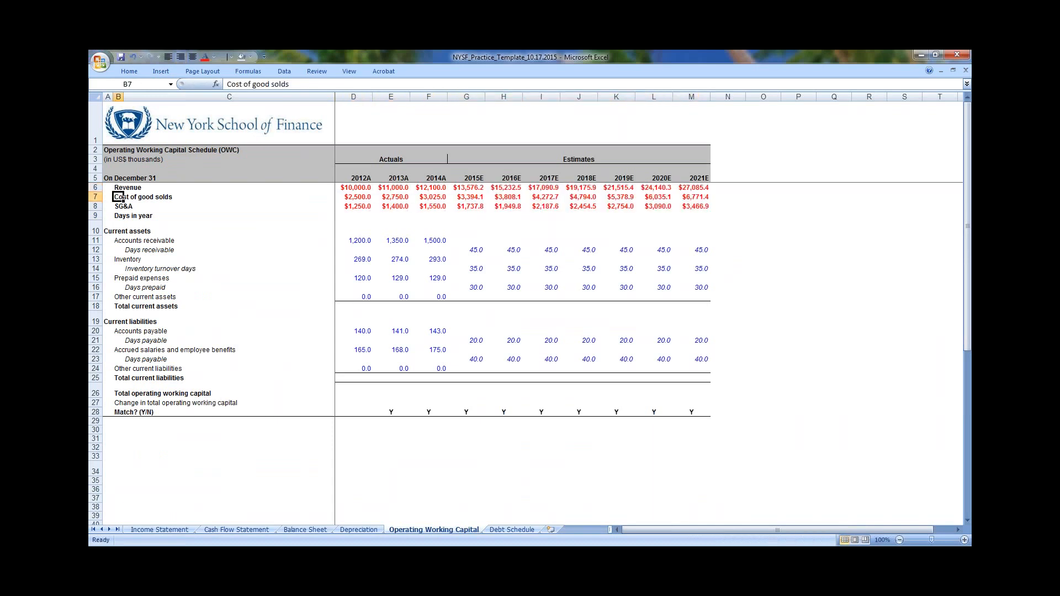
key(Down)
key(Down)
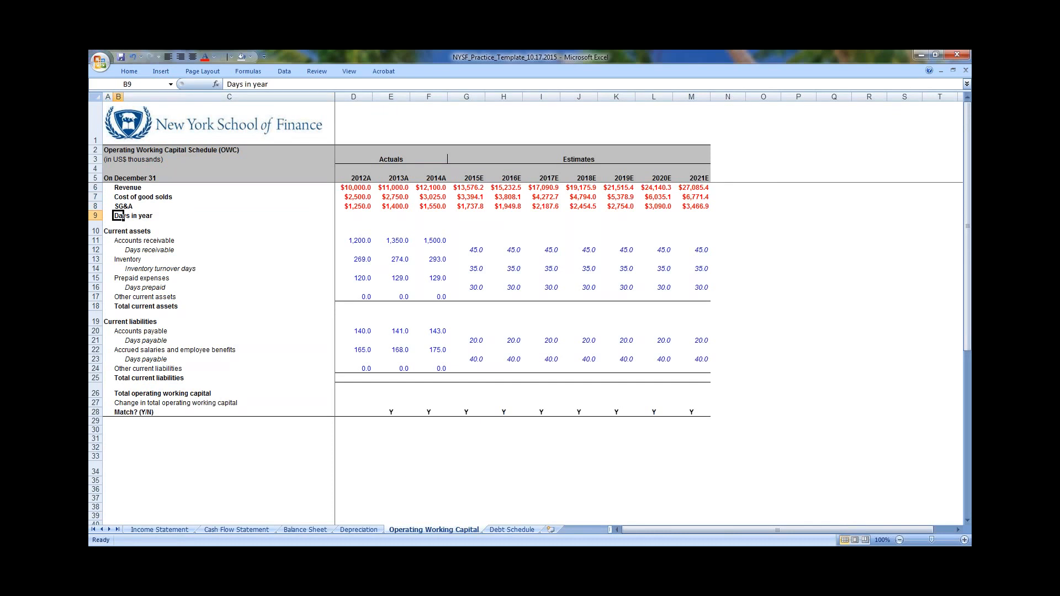
key(ctrl+n)
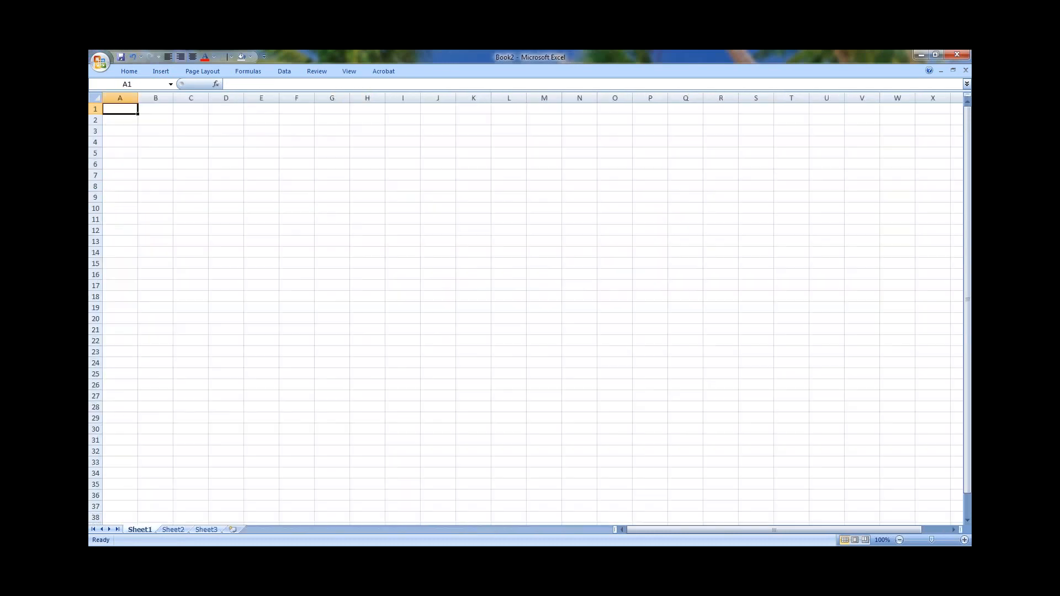
key(alt+f)
key(c)
Insert a blank column before the 2012A column and set its width to 5
key(Right)
key(Left)
key(ctrl+space)
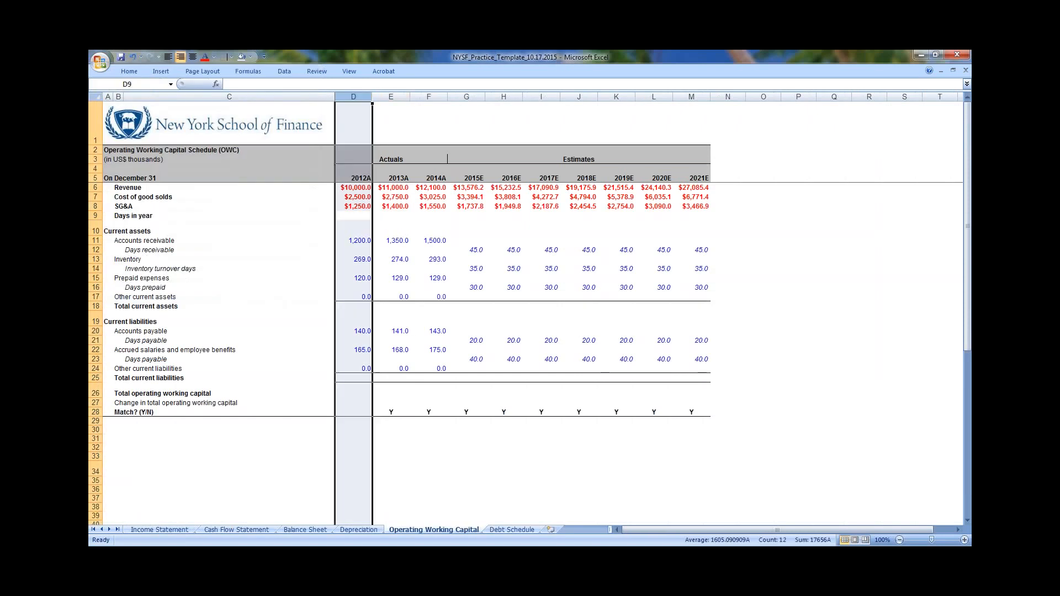
key(ctrl+shift+plus)
key(Down)
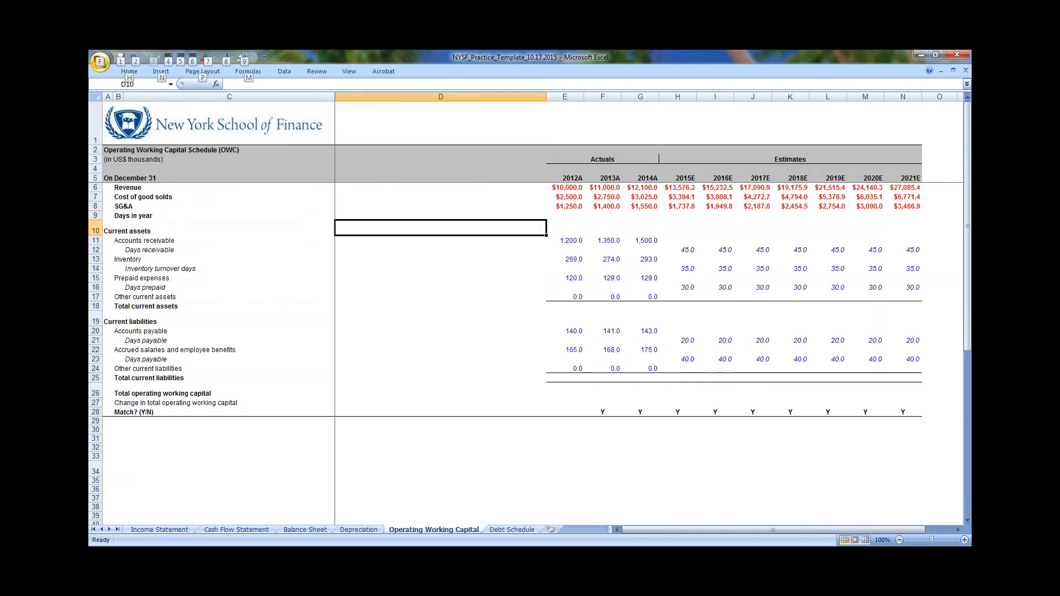
key(alt+o)
text(cw5)
key(Return)
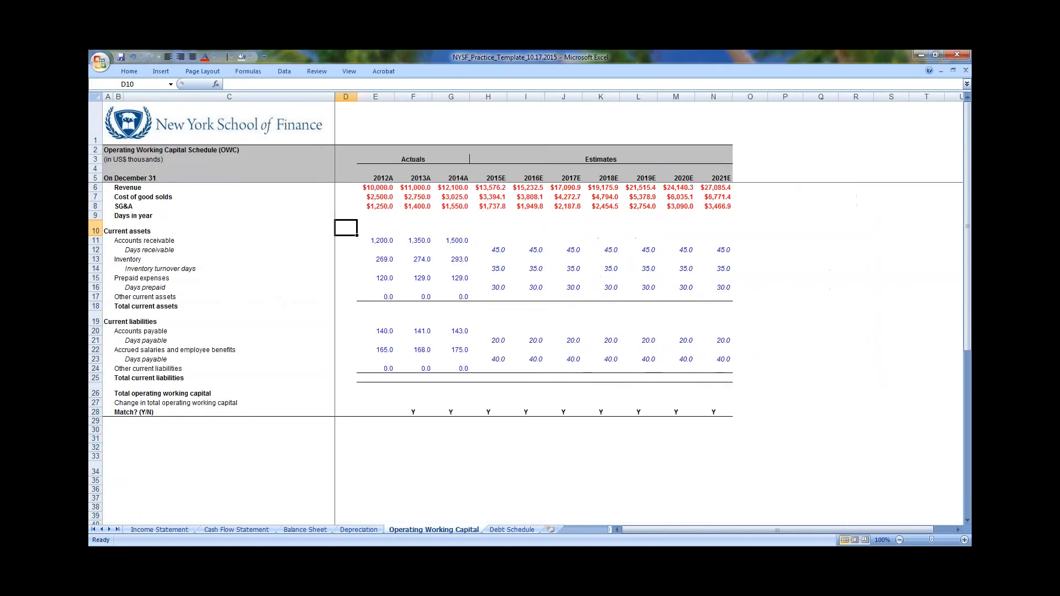
Enter 365 as the days in year in cell D9
key(Up)
text(365)
key(Return)
key(Up)
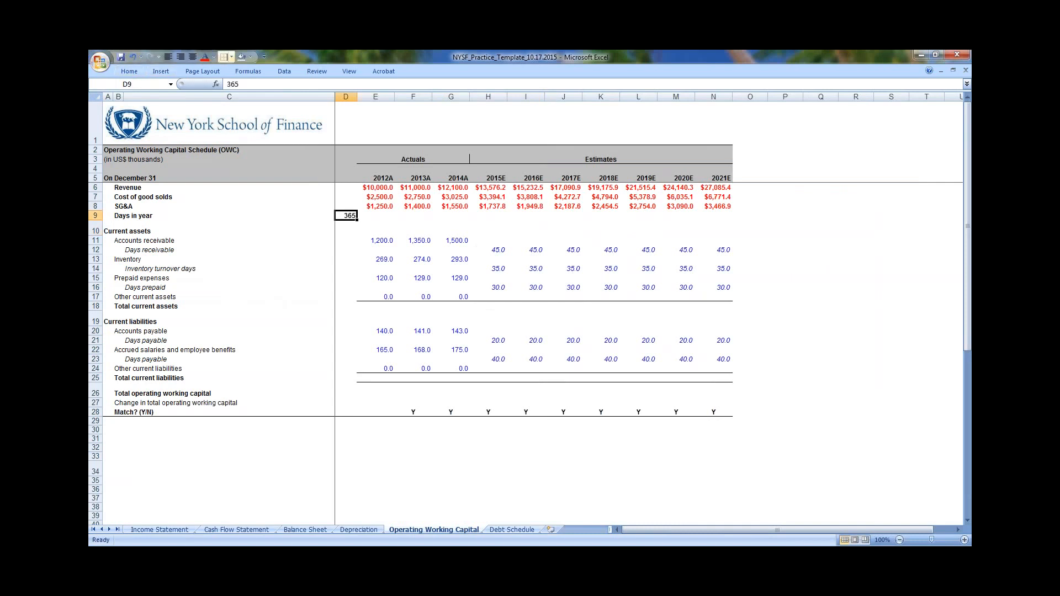
Apply all borders and a standard orange fill to the days-in-year cell D9
click(231, 57)
click(260, 145)
click(250, 57)
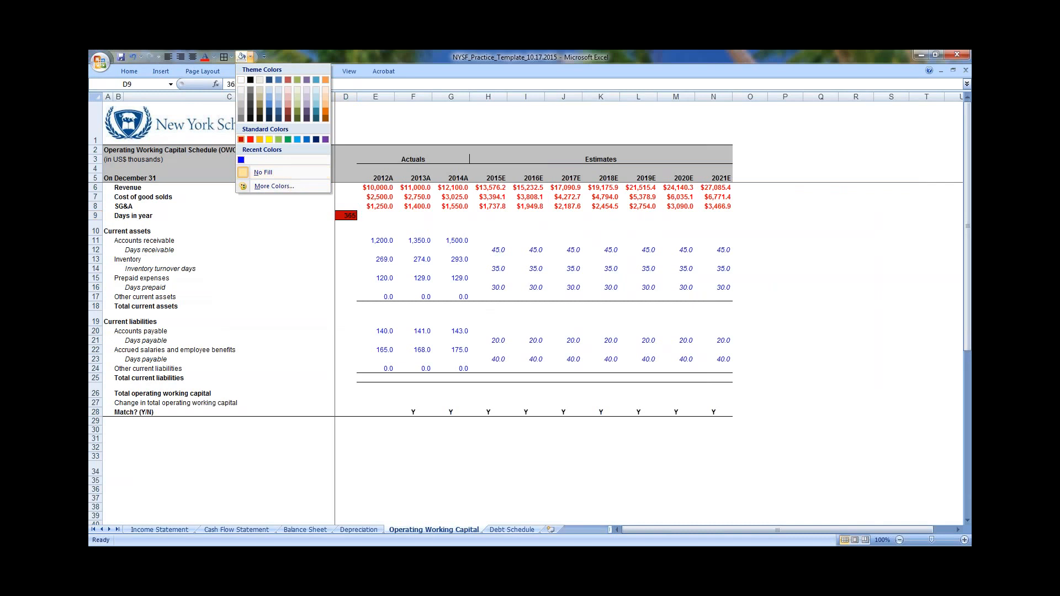
click(259, 139)
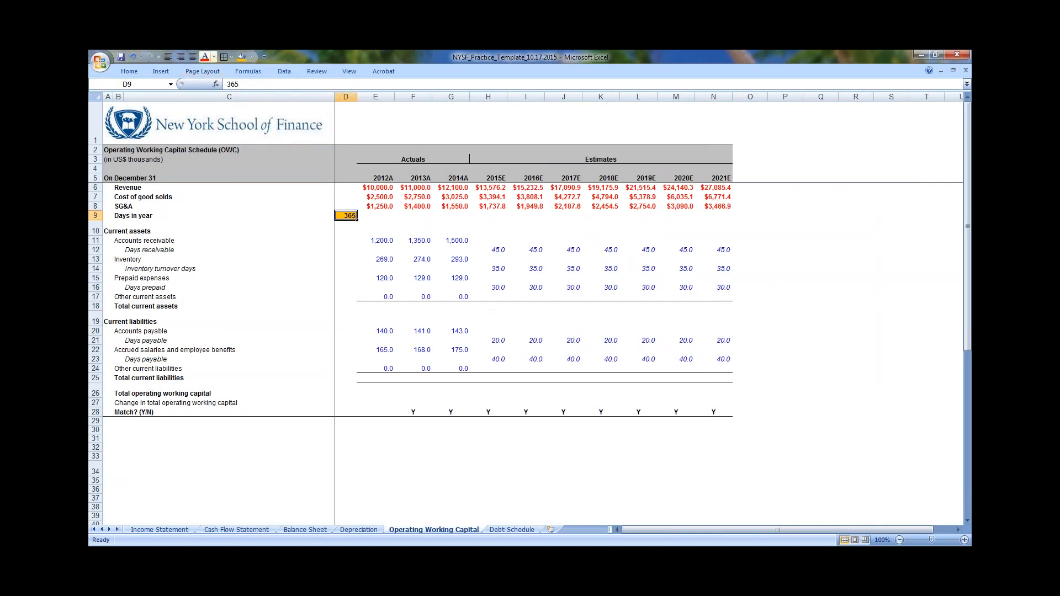
Centre the value in D9 and set its font colour to blue
click(192, 57)
click(213, 57)
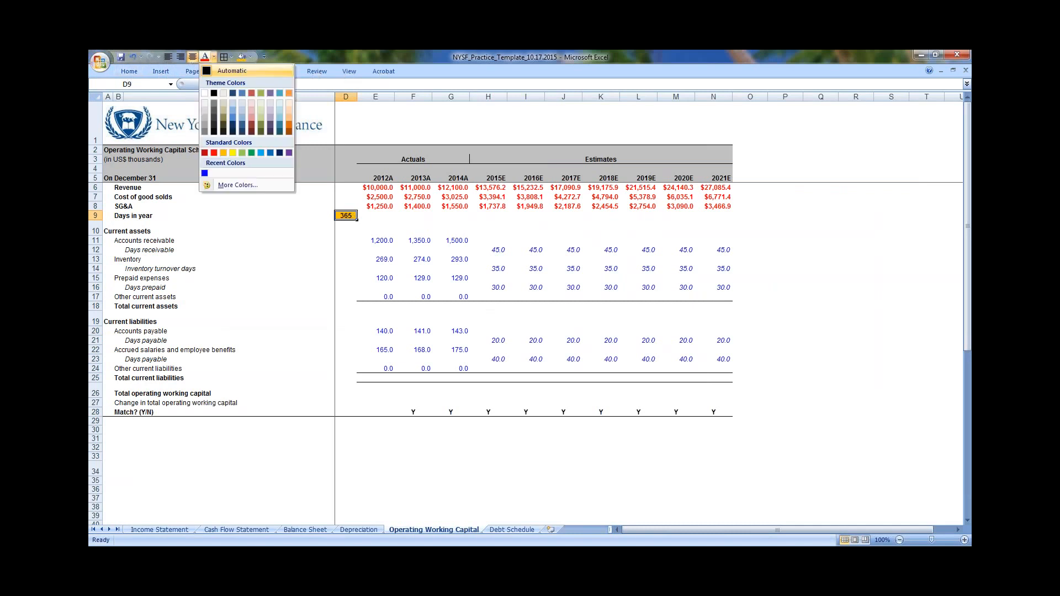
click(204, 174)
click(376, 216)
click(346, 216)
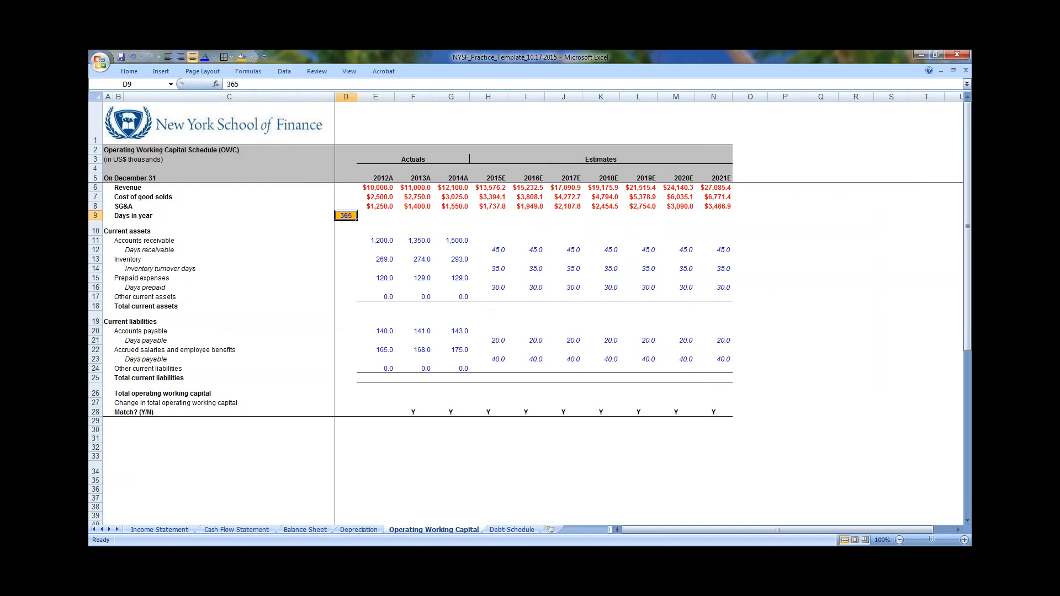
Examine the 2012A to 2014A actuals for accounts receivable, inventory and prepaid expenses to see whether they are hard-coded
click(413, 240)
key(Down)
key(Up)
key(Left)
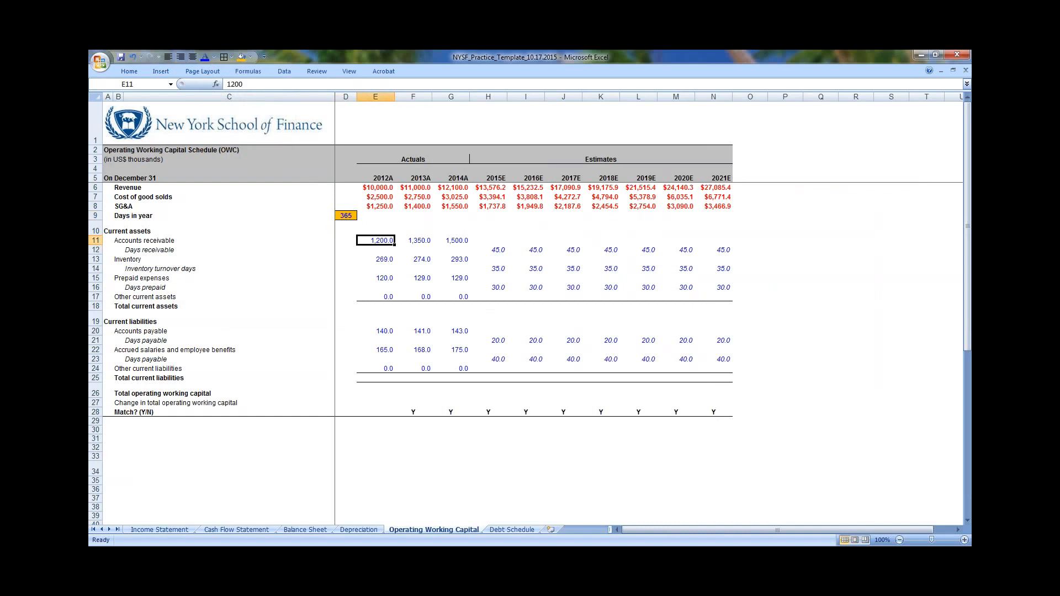
key(ctrl+Left)
key(ctrl+Right)
key(shift+Right)
key(shift+Right)
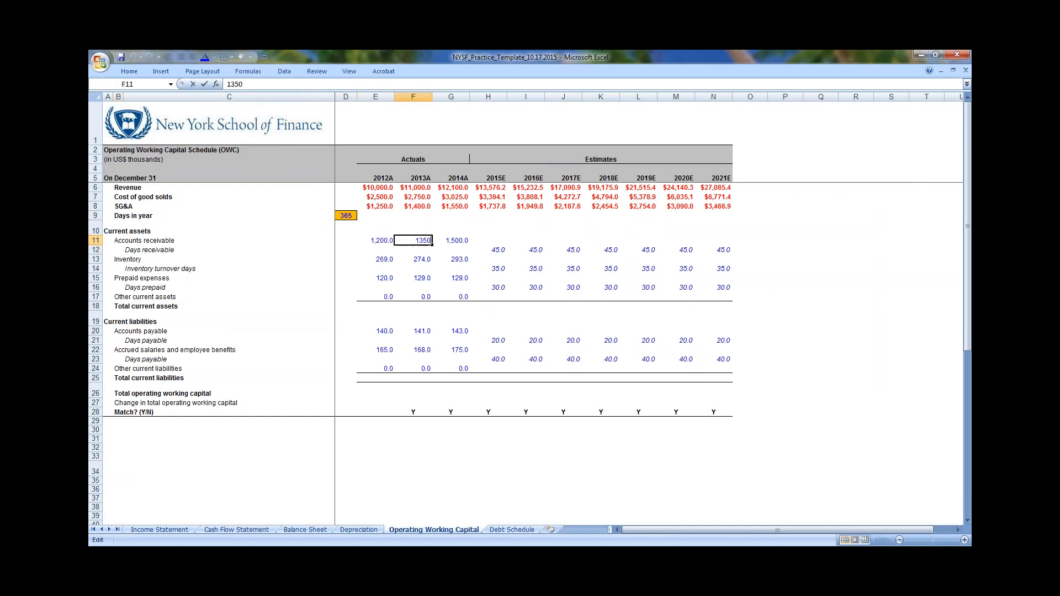
key(Down)
key(Down)
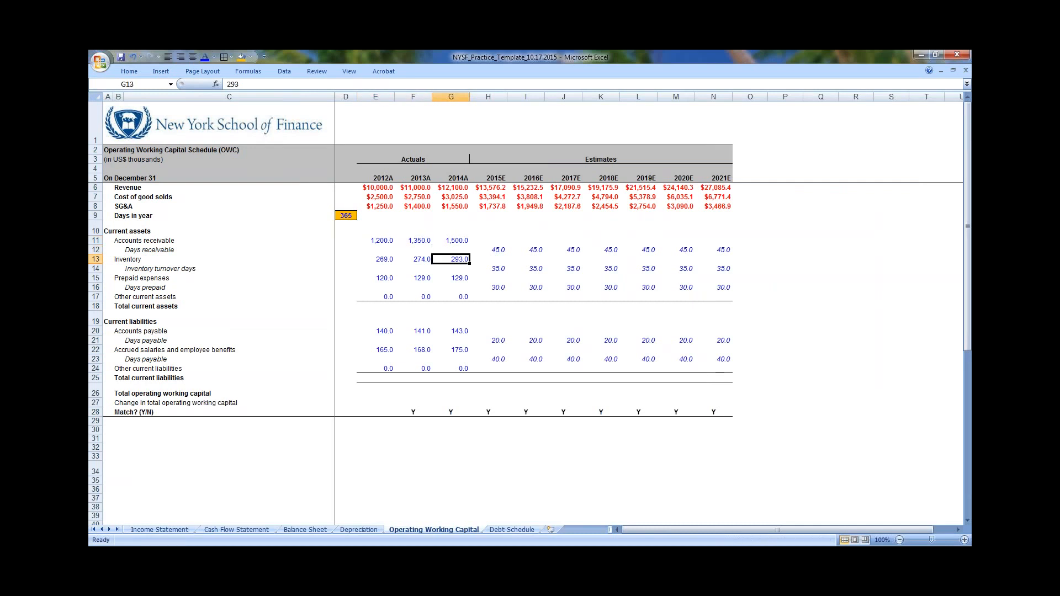
key(shift+Left)
key(shift+Left)
key(Down)
key(Down)
key(shift+Left)
key(shift+Left)
key(ctrl+Up)
key(ctrl+Up)
key(ctrl+Left)
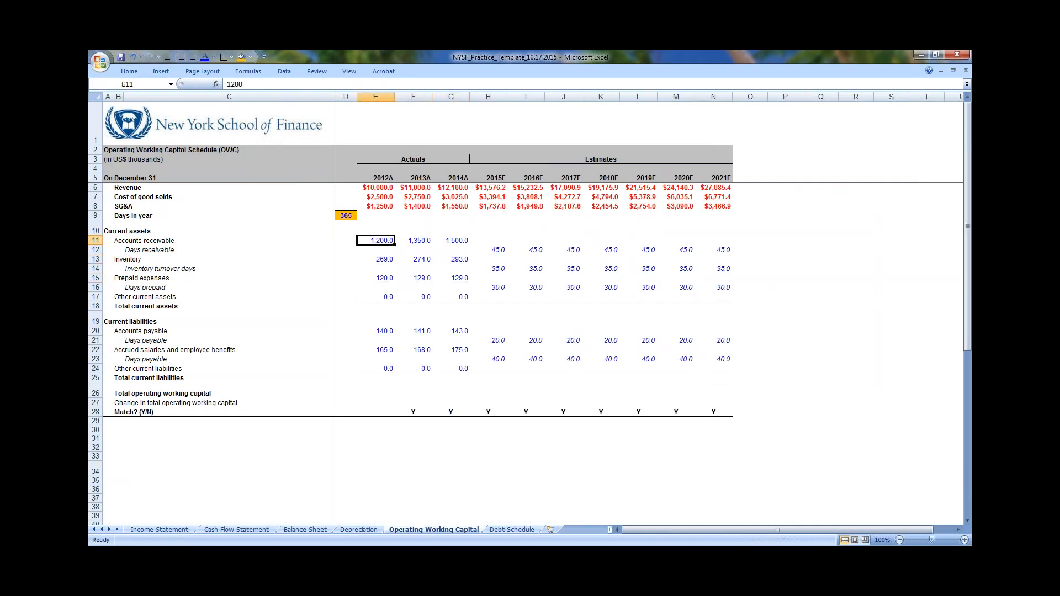
Link the 2012A accounts receivable cell E11 to 'Balance Sheet'!D9
text(=)
key(ctrl+Page_Up)
key(ctrl+Page_Up)
key(Down)
key(Down)
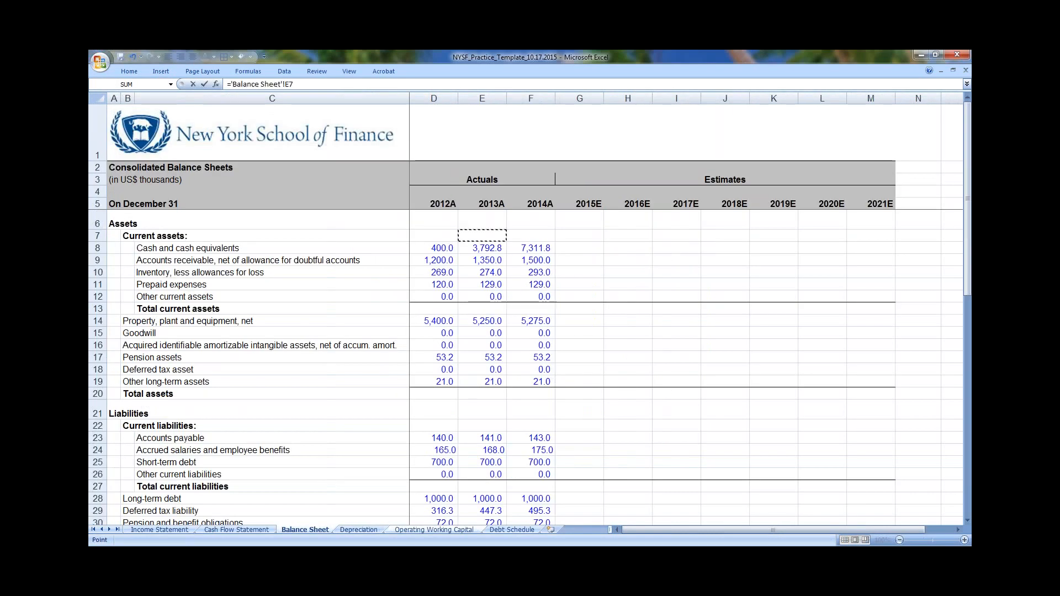
key(Down)
key(Left)
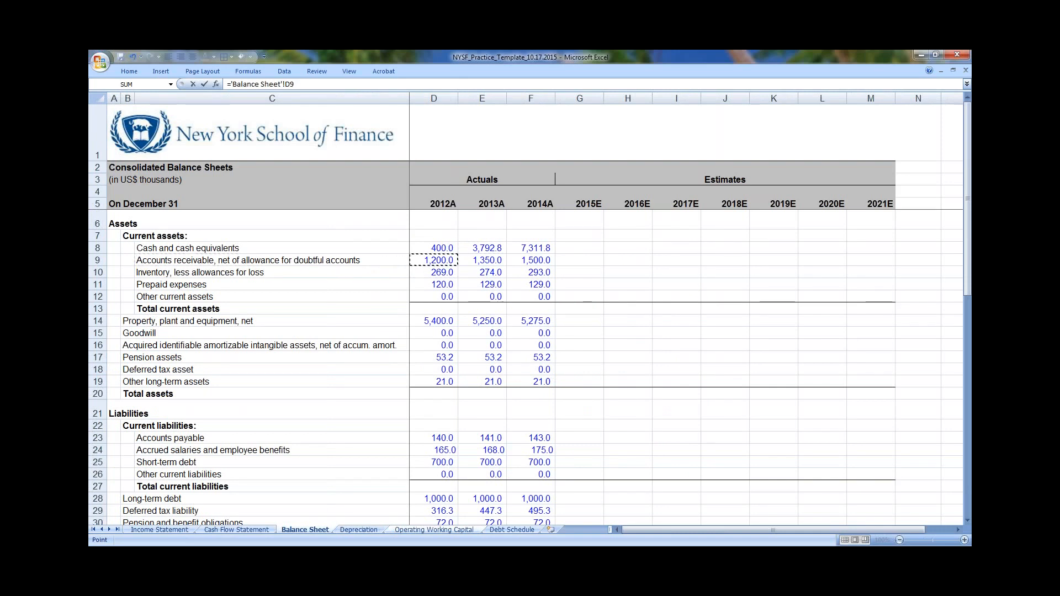
key(Return)
Copy the accounts receivable link across to 2014A and set the font colour of E11:G11 to red
key(Up)
key(ctrl+shift+Right)
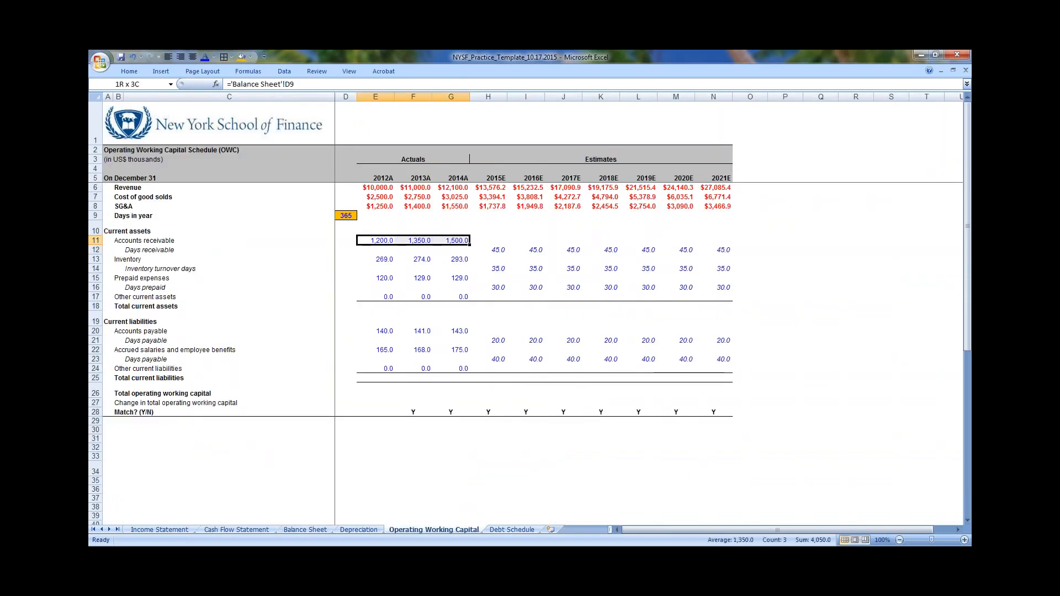
click(213, 57)
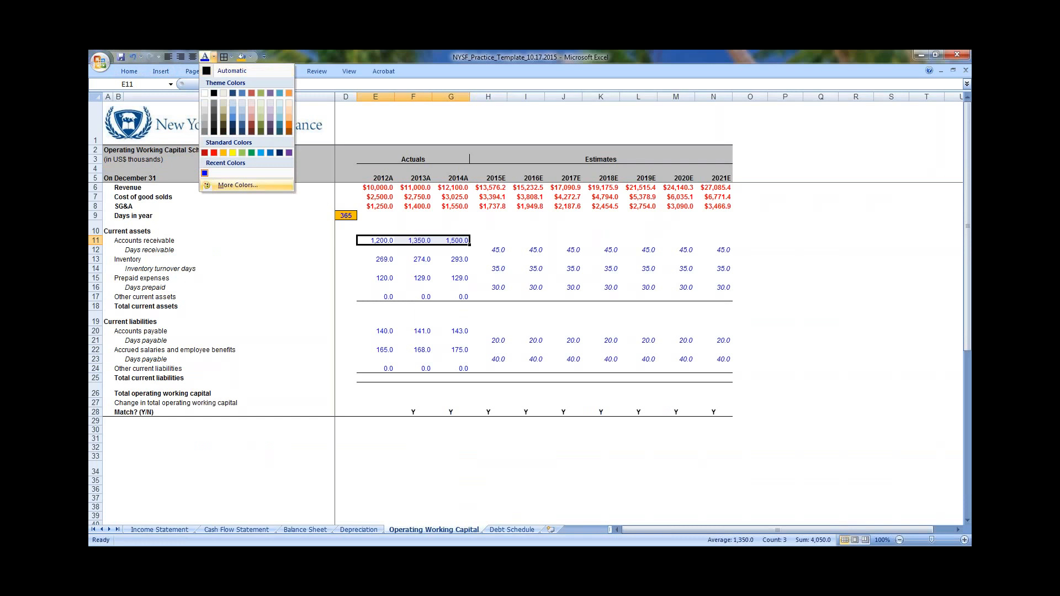
click(214, 152)
key(Right)
key(Right)
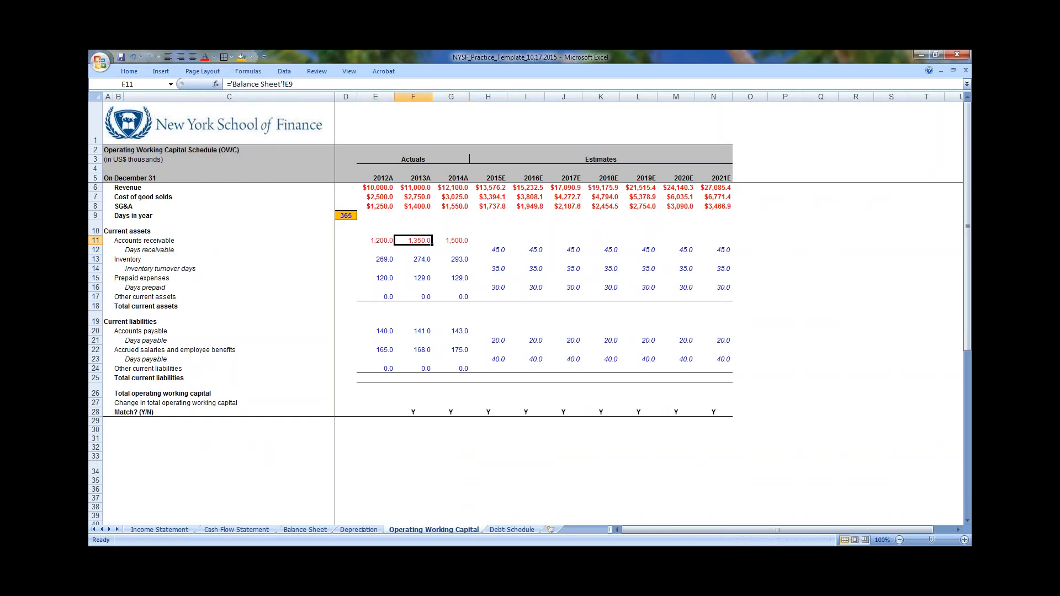
Fill the accounts receivable links down one row and move them into the inventory row E13:G13, linking it to balance sheet row 10
key(Left)
key(Left)
key(Down)
key(Down)
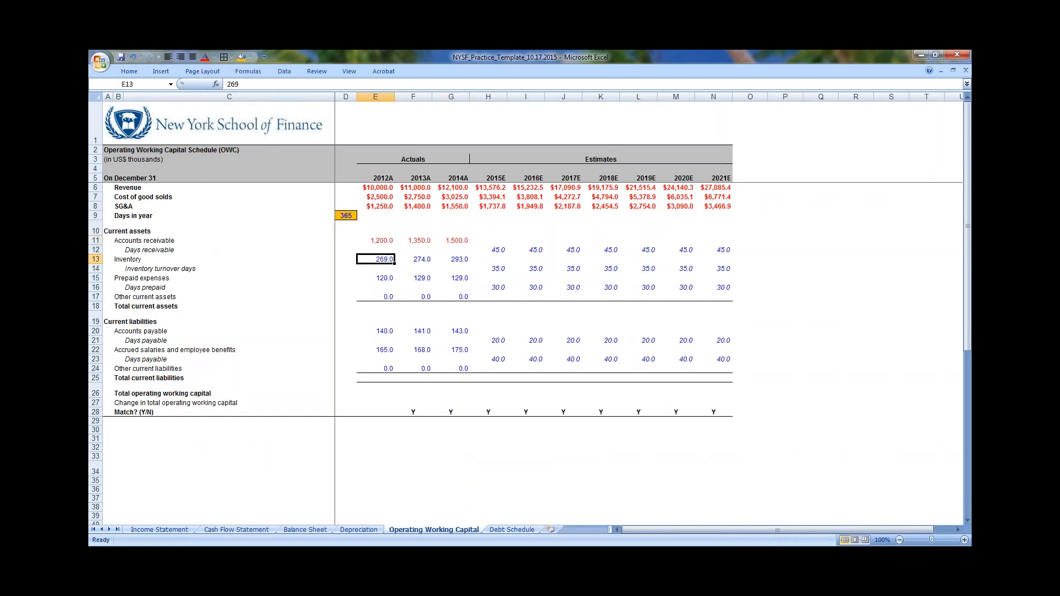
key(Up)
key(Up)
key(shift+Right)
key(shift+Right)
key(shift+Down)
key(ctrl+d)
key(Down)
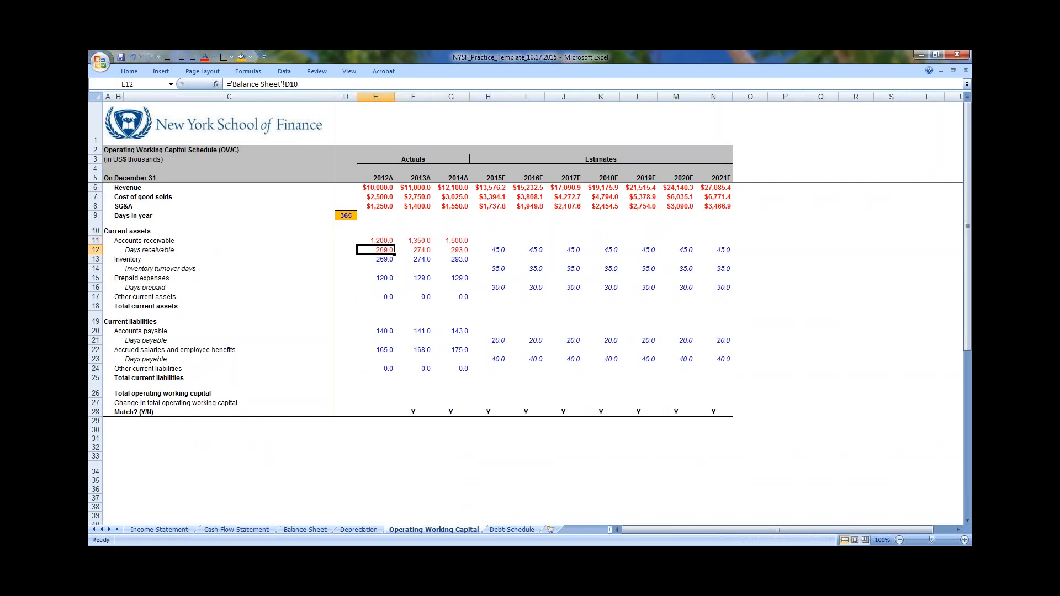
key(ctrl+x)
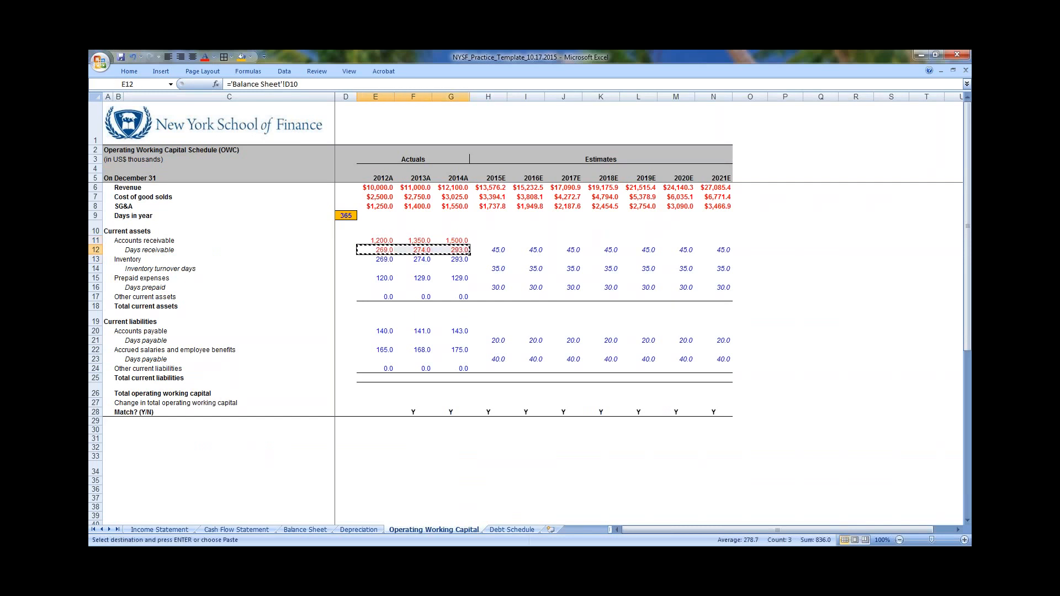
key(Down)
key(ctrl+v)
Fill the inventory links down one row and move them into the prepaid expenses row E15:G15, linking it to balance sheet row 11
key(shift+Down)
key(ctrl+d)
key(Down)
key(Down)
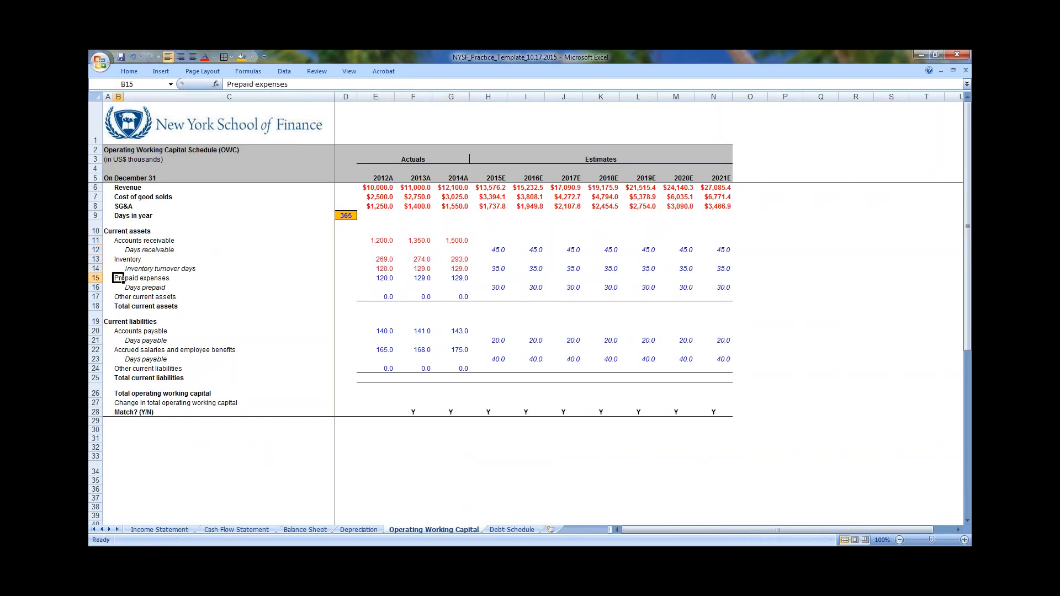
key(Up)
key(shift+Right)
key(shift+Right)
key(ctrl+x)
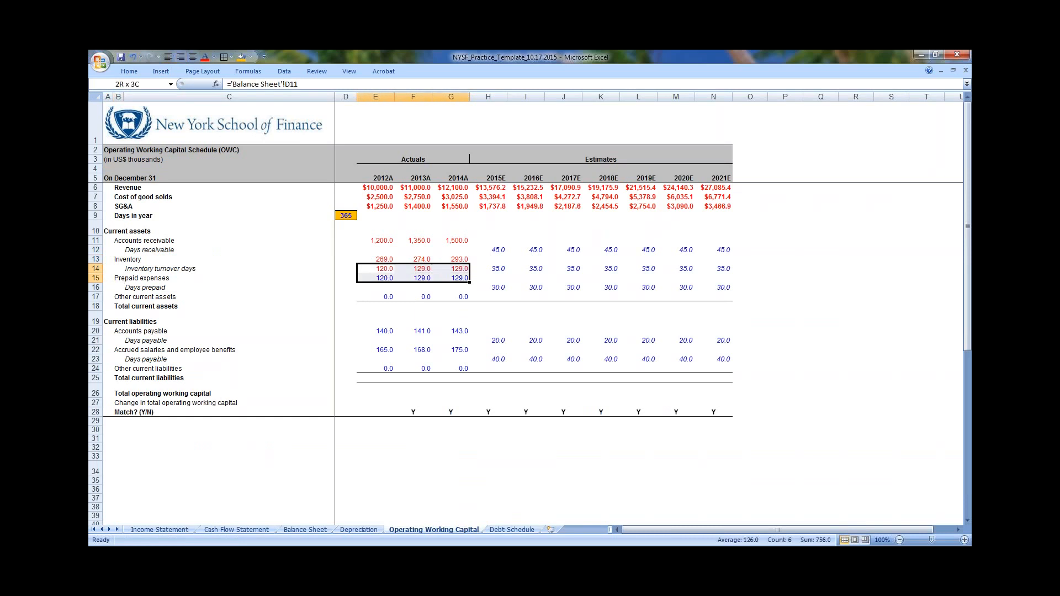
key(Down)
key(ctrl+v)
Link other current assets E17:G17 to balance sheet row 12 by filling down and moving the prepaid links, and add a bottom border
key(Down)
key(Down)
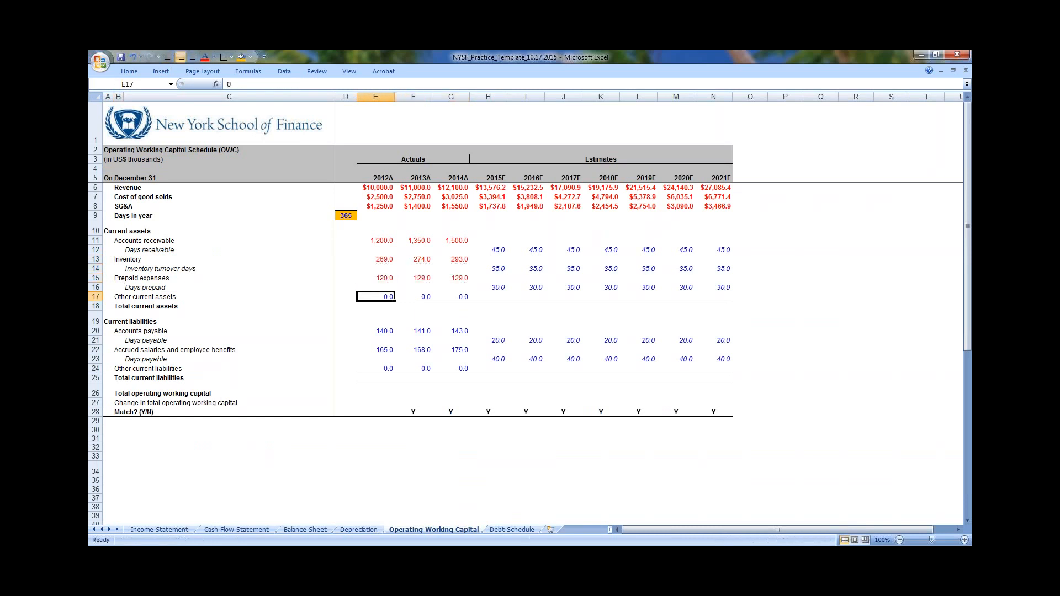
key(Up)
key(Up)
key(shift+Right)
key(shift+Right)
key(shift+Down)
key(ctrl+d)
key(Down)
key(shift+Right)
key(shift+Right)
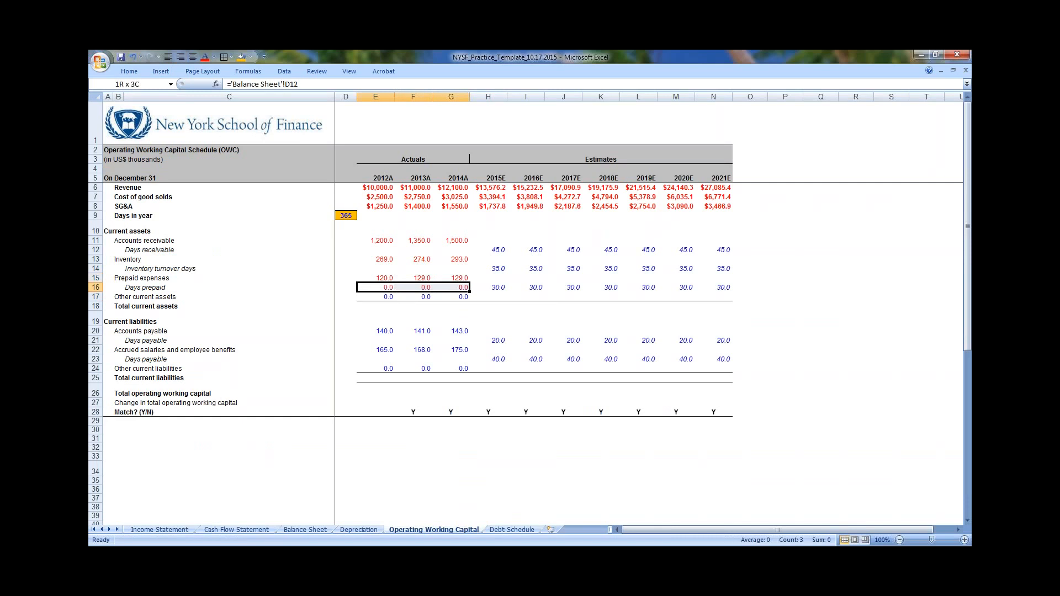
key(ctrl+x)
key(Down)
key(ctrl+v)
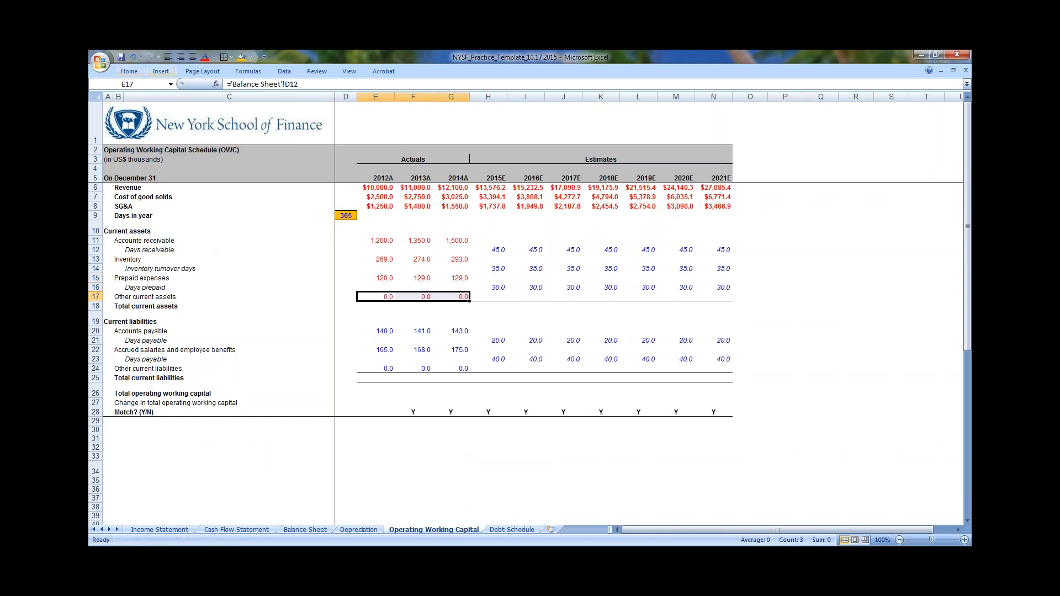
click(232, 56)
click(265, 85)
Trace the 2012A accounts receivable link to its balance sheet source, review the current asset actuals D9:F12 there, and return to the schedule
key(Up)
key(Up)
key(Up)
key(Up)
key(Up)
key(Up)
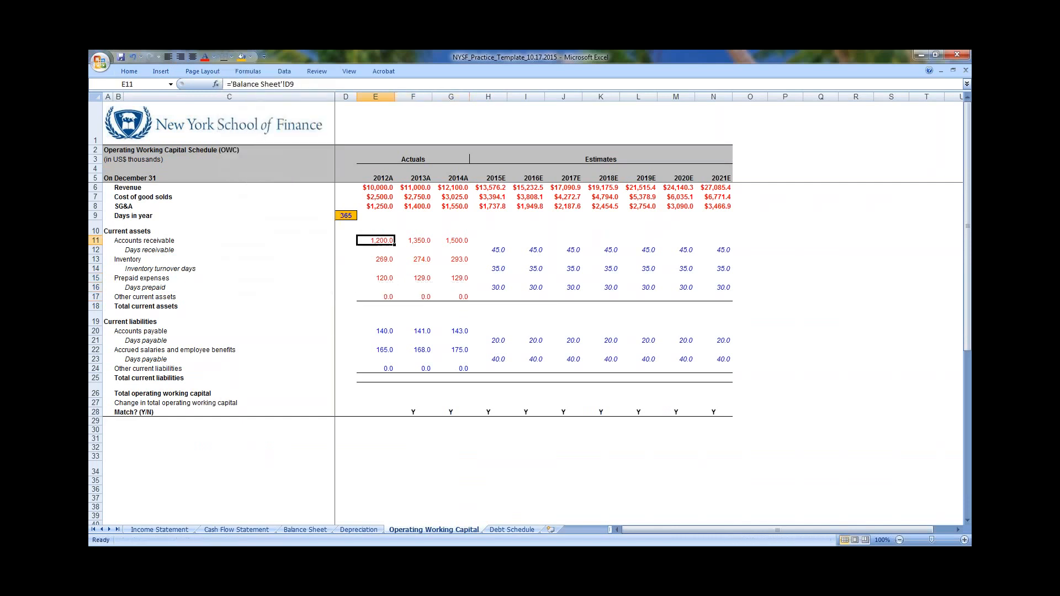
key(ctrl+bracketleft)
key(shift+Down)
key(shift+Down)
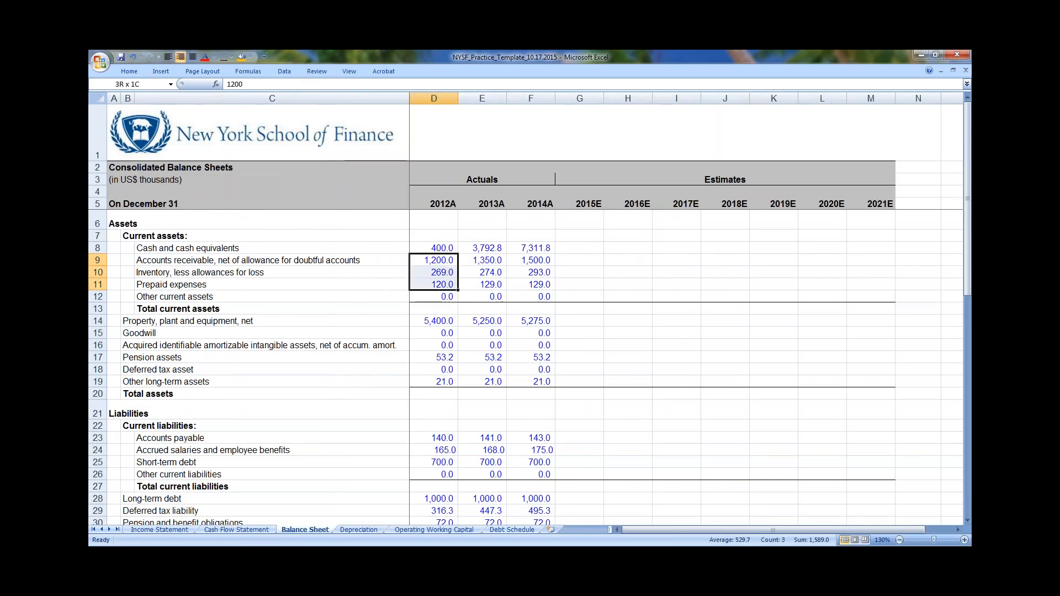
key(shift+Down)
key(shift+Right)
key(shift+Right)
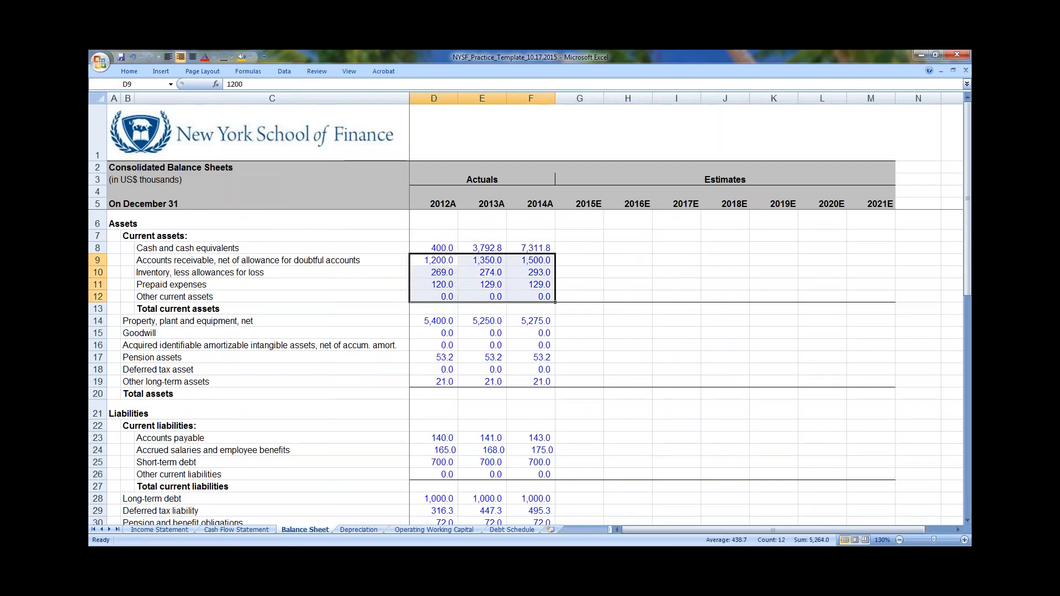
key(F5)
key(Return)
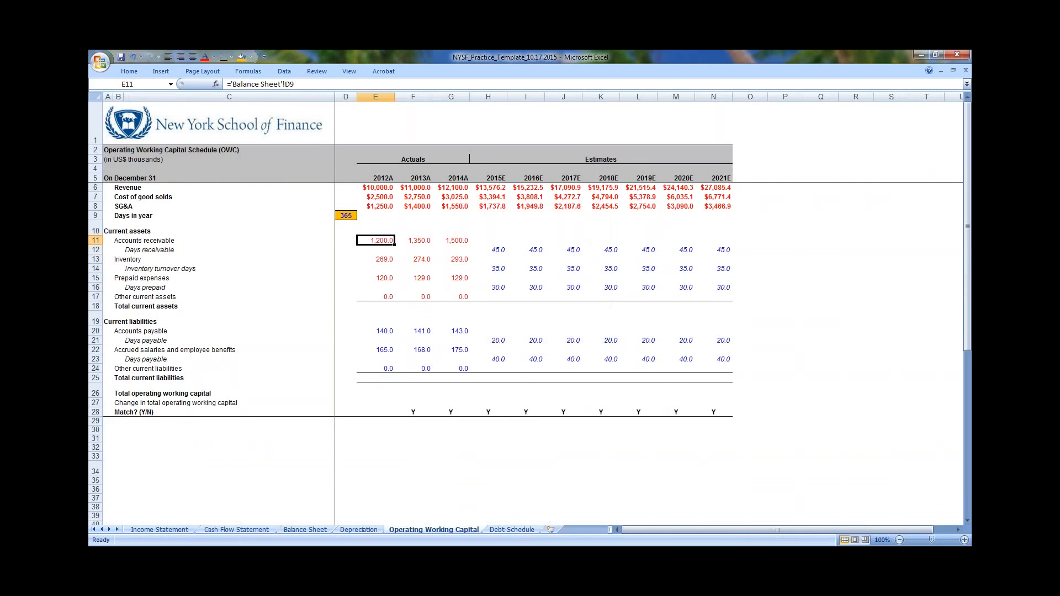
key(Up)
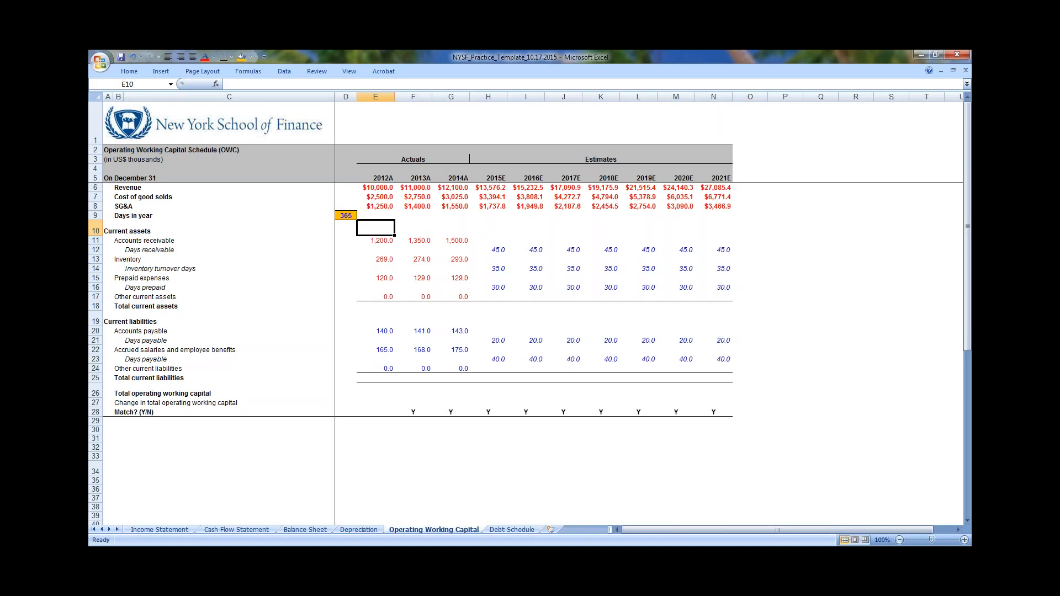
Compare the linked 2012A current assets in E11:E17 with the hardcoded current liabilities in E20:E24
key(Down)
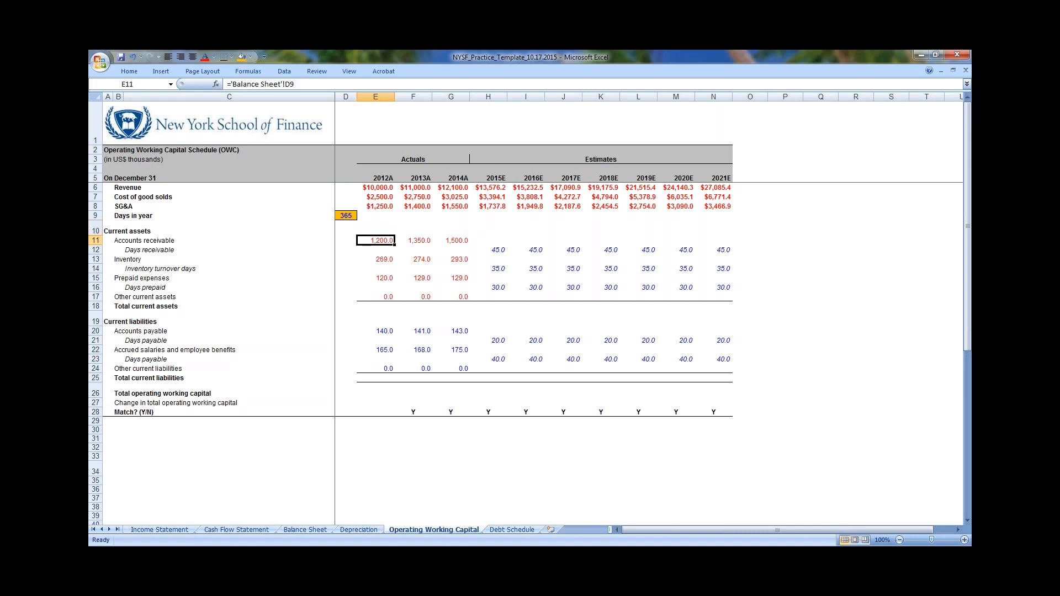
key(shift+Down)
key(shift+Down)
key(shift+Down)
key(shift+Down)
key(shift+Down)
key(shift+Down)
key(shift+Down)
key(shift+Down)
key(shift+Down)
key(shift+Down)
key(shift+Down)
key(shift+Down)
key(shift+Down)
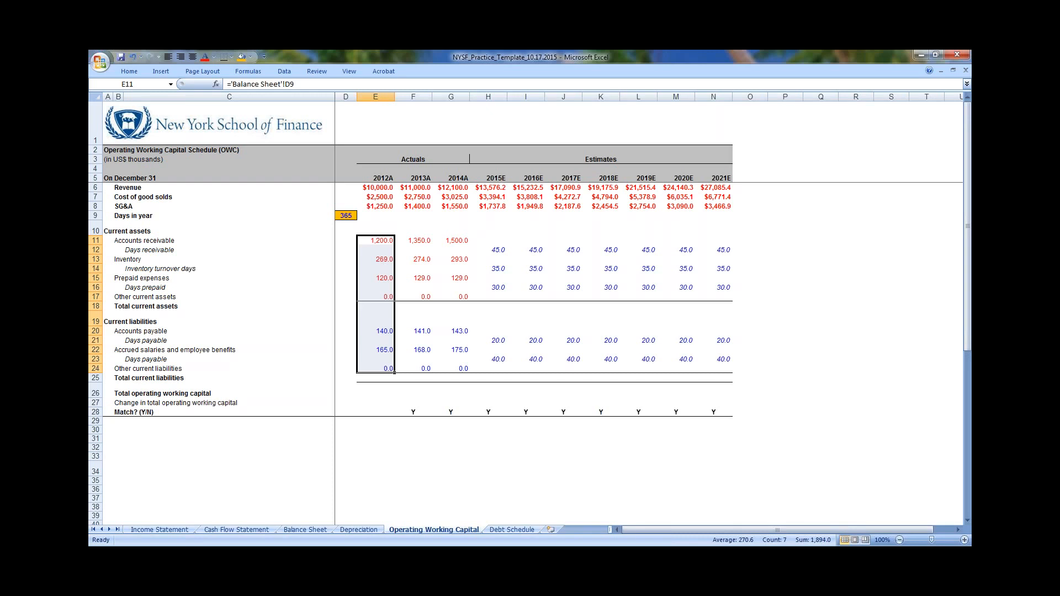
click(422, 350)
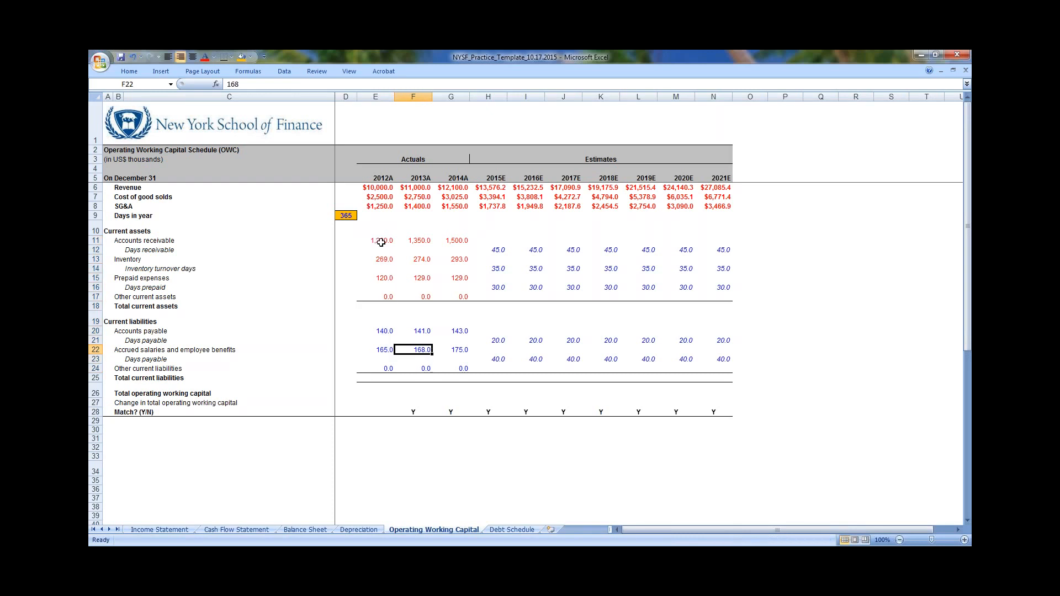
drag(381, 243, 381, 293)
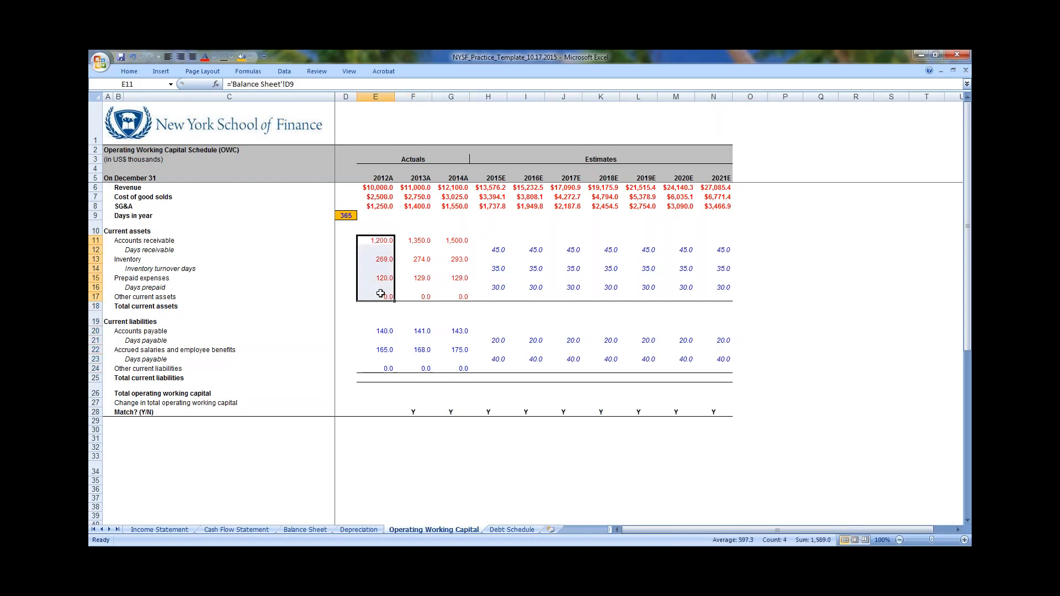
click(405, 241)
drag(381, 242, 378, 295)
drag(384, 331, 381, 370)
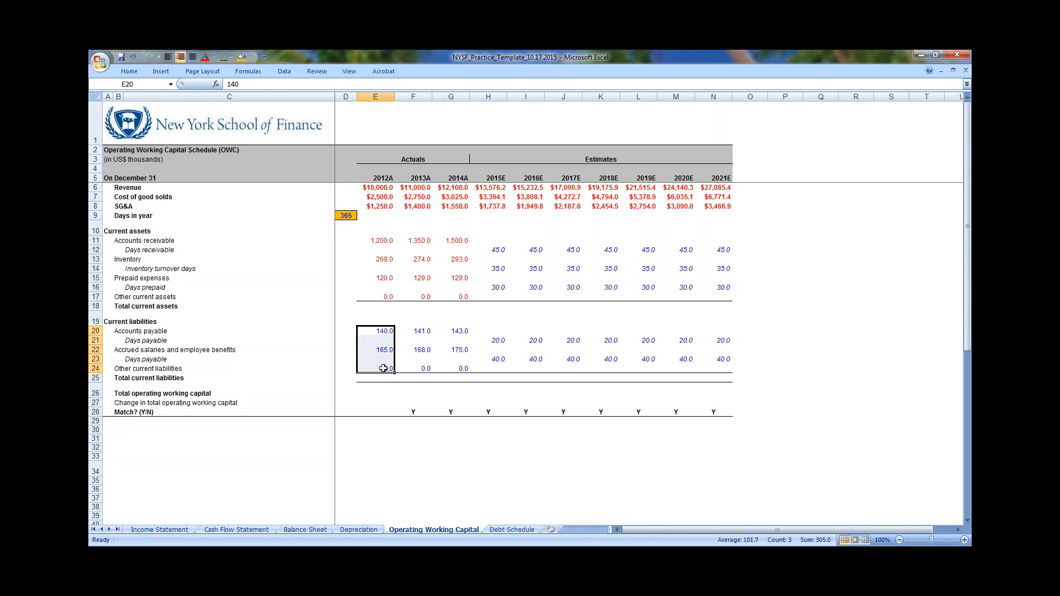
click(406, 333)
drag(383, 332, 381, 368)
click(402, 330)
drag(383, 331, 381, 360)
click(95, 240)
click(399, 333)
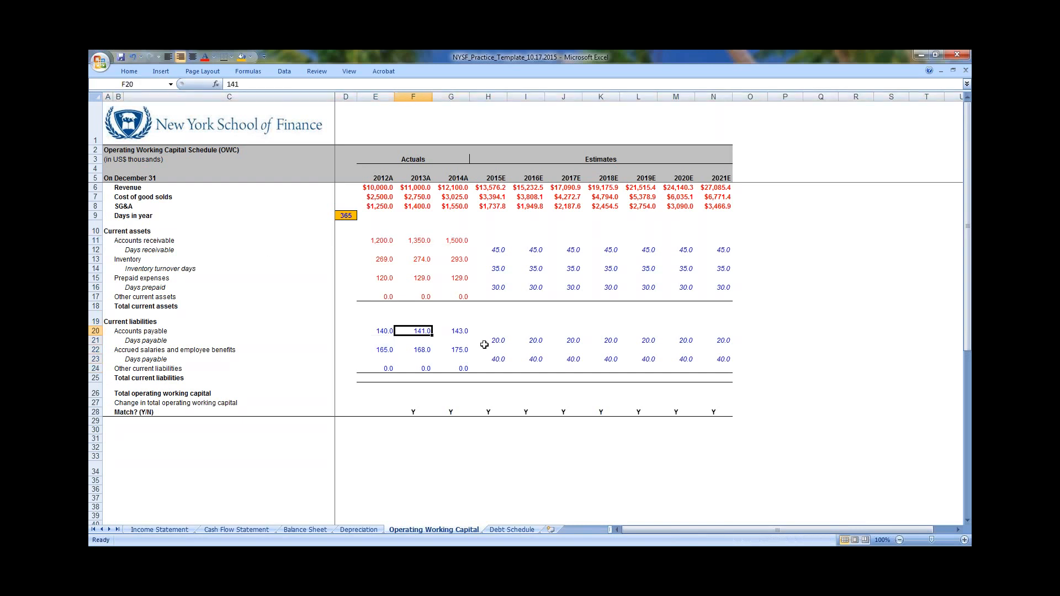
Link the 2012A accounts payable in E20 to balance sheet cell D23
key(Left)
text(=)
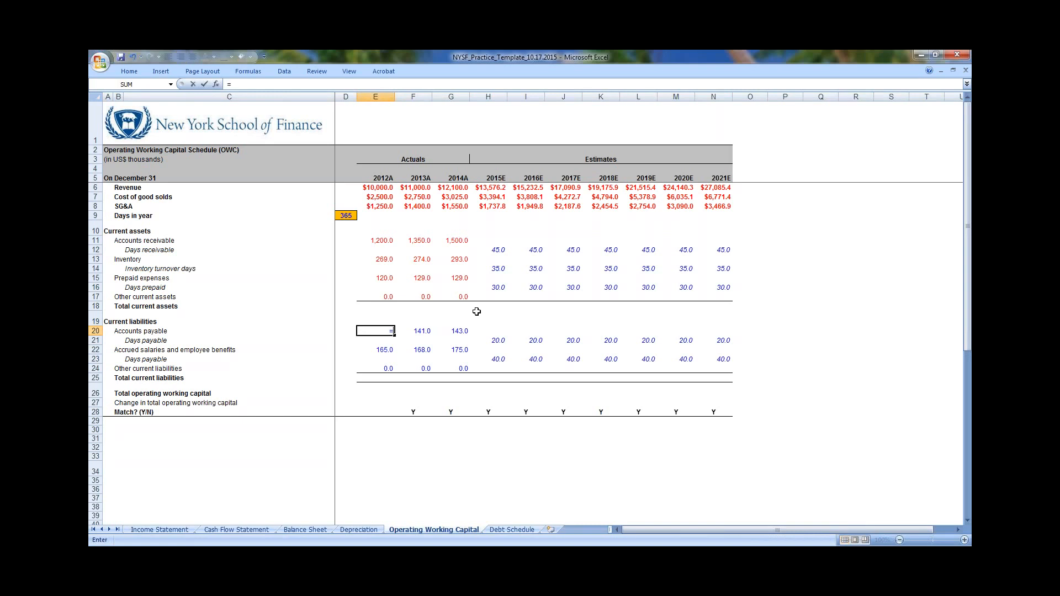
key(ctrl+Page_Up)
key(ctrl+Page_Up)
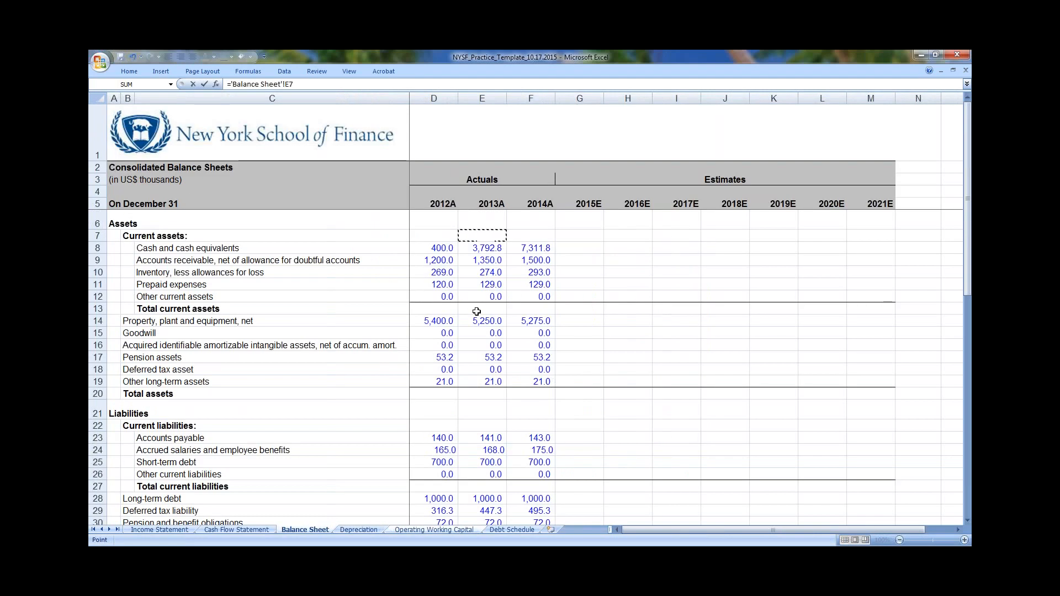
key(Down)
key(Down)
key(Down)
key(Down)
key(Down)
key(Down)
key(Down)
key(Down)
key(Down)
key(Down)
key(Down)
key(Down)
key(Down)
key(Down)
key(Down)
key(Down)
key(Down)
key(Left)
key(Up)
key(Return)
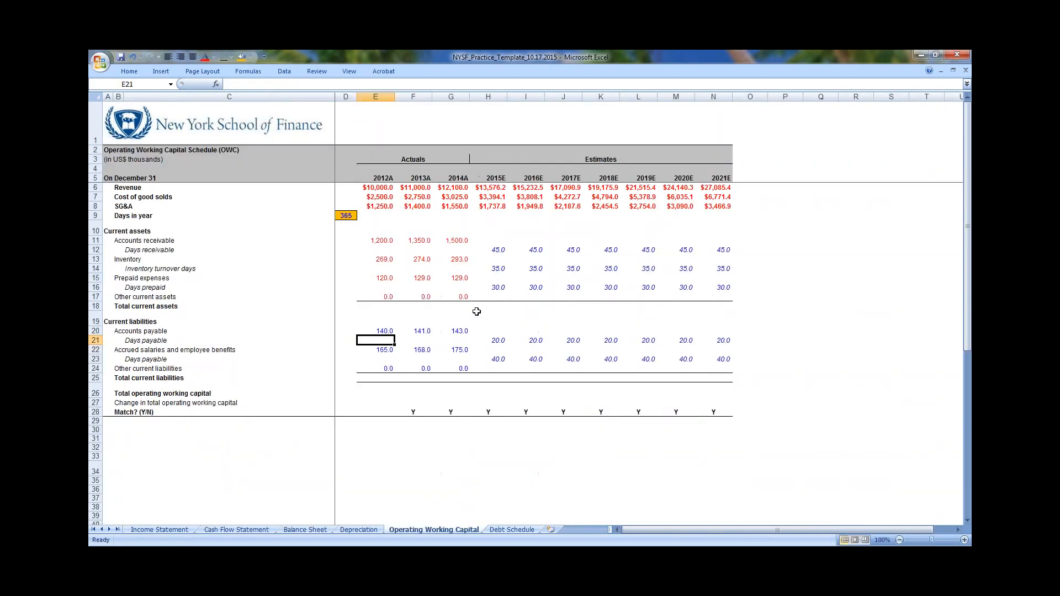
Extend the accounts payable link across the actuals E20:G20 and set its font color to red
key(Up)
key(shift+Right)
key(shift+Right)
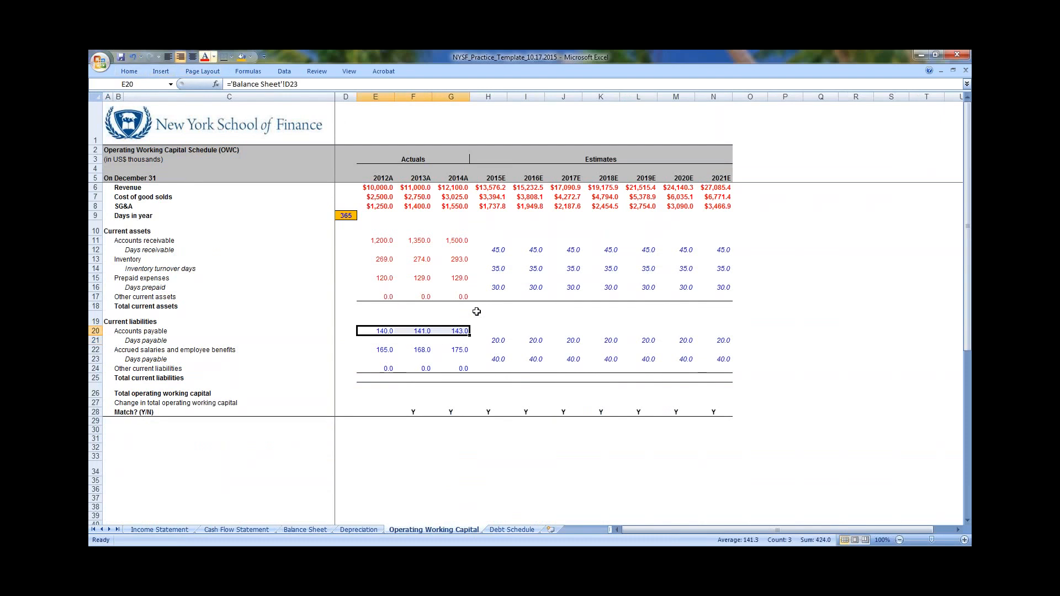
key(alt+7)
key(Up)
key(Up)
key(Up)
key(Right)
key(Return)
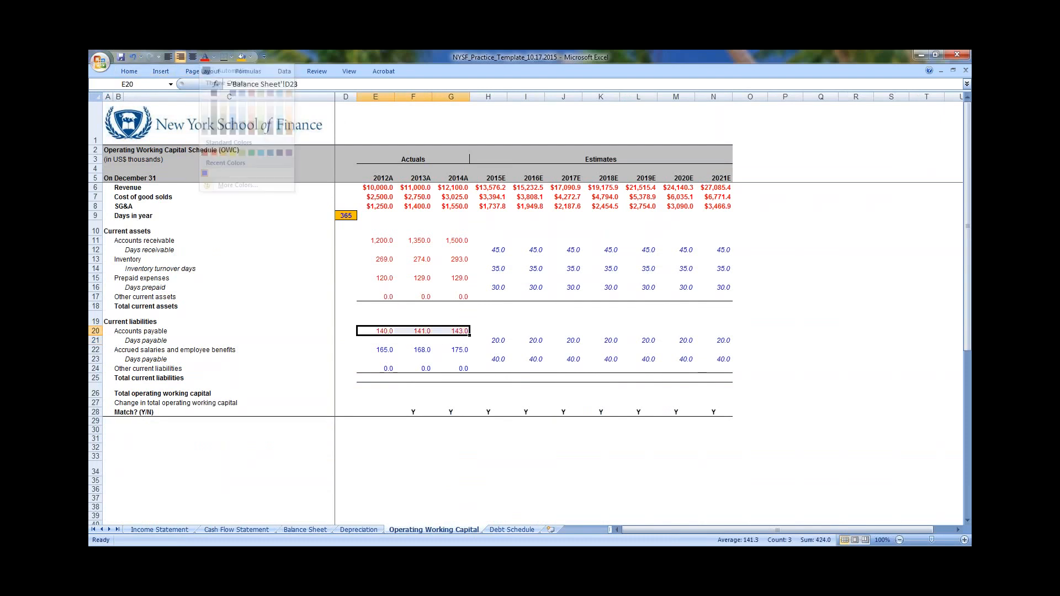
Fill the accounts payable links down and move the row 21 copies into E22:G22, linking accrued salaries to balance sheet row 24
key(shift+Down)
key(shift+Down)
key(ctrl+d)
key(Down)
key(shift+Right)
key(shift+Right)
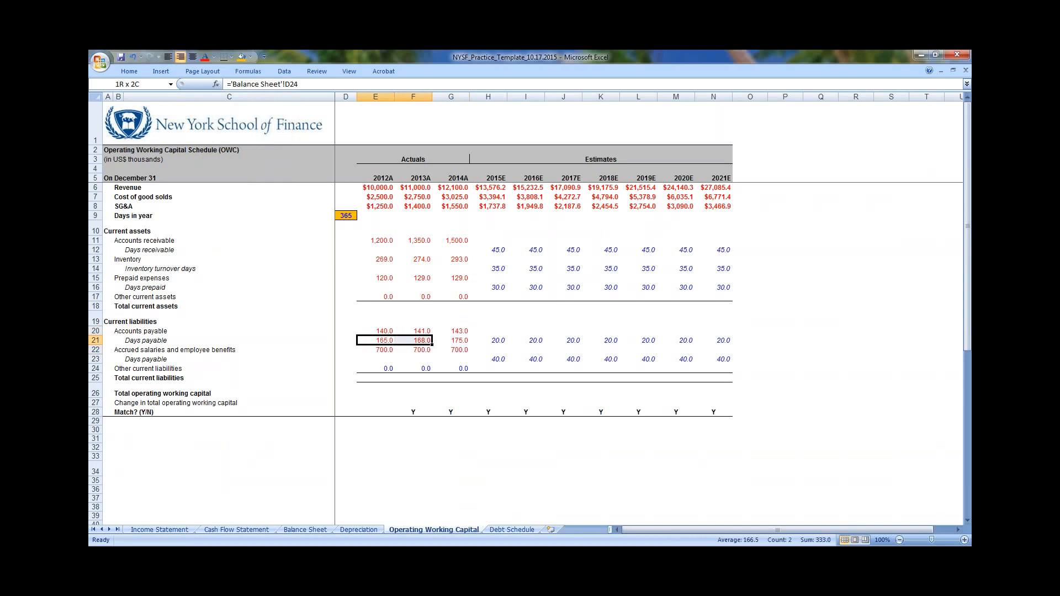
key(ctrl+c)
key(Escape)
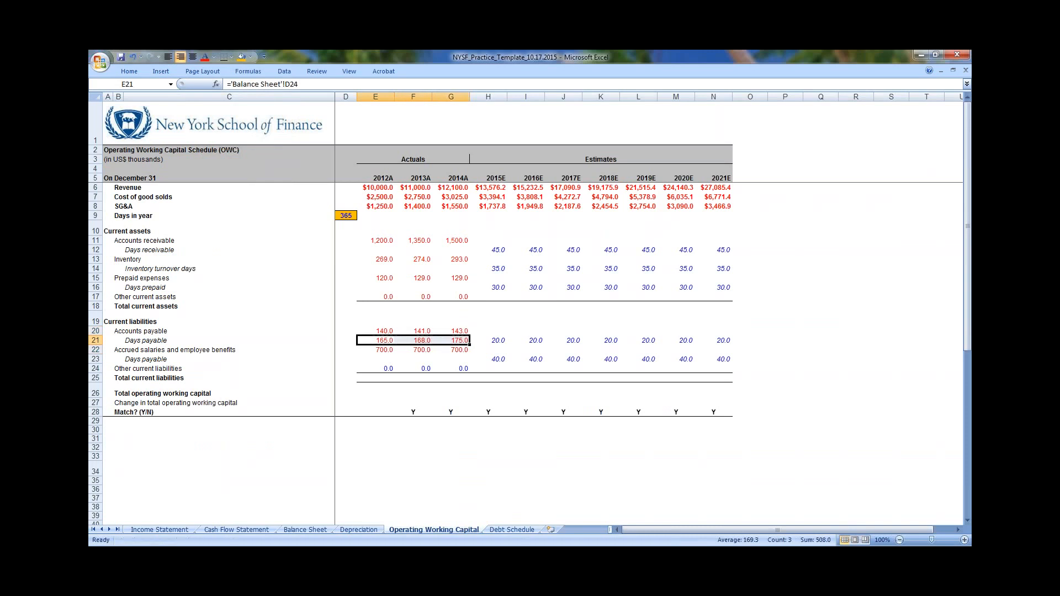
key(shift+Right)
key(shift+Left)
key(ctrl+x)
key(Down)
key(ctrl+v)
key(Up)
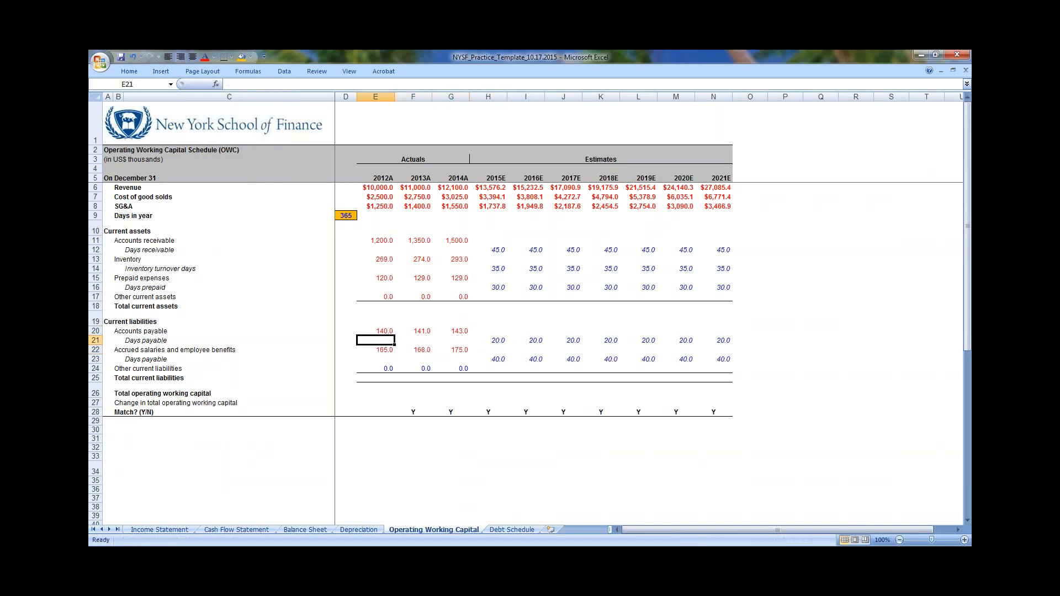
Fill the accrued salaries links down to E24:G24, linking other current liabilities to balance sheet row 26, and clear the extra links in E23:G23
key(Down)
key(Right)
key(Left)
key(shift+Right)
key(shift+Right)
key(shift+Right)
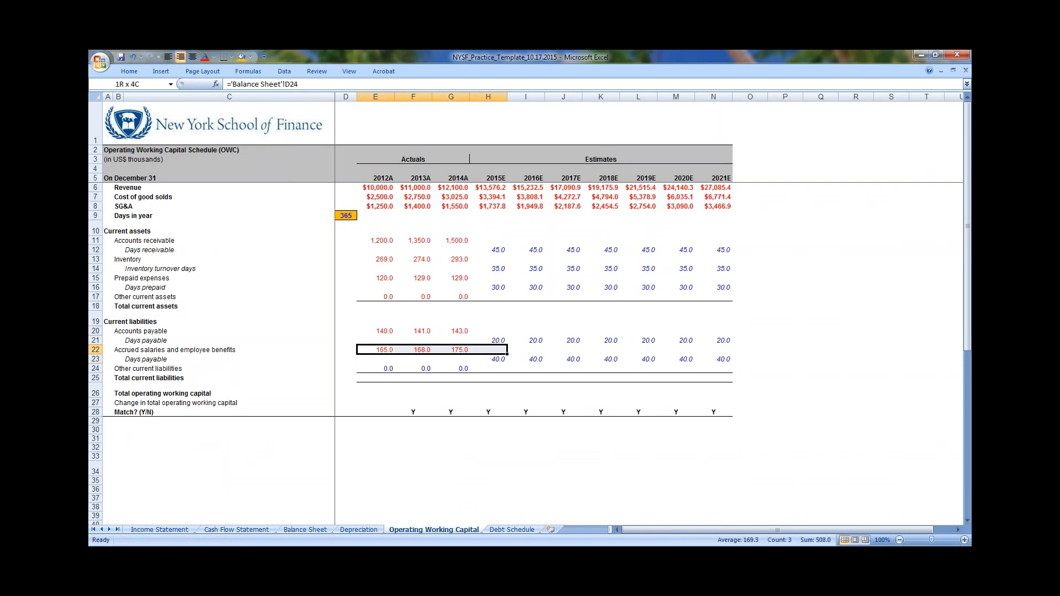
key(shift+Left)
key(shift+Down)
key(shift+Down)
key(ctrl+d)
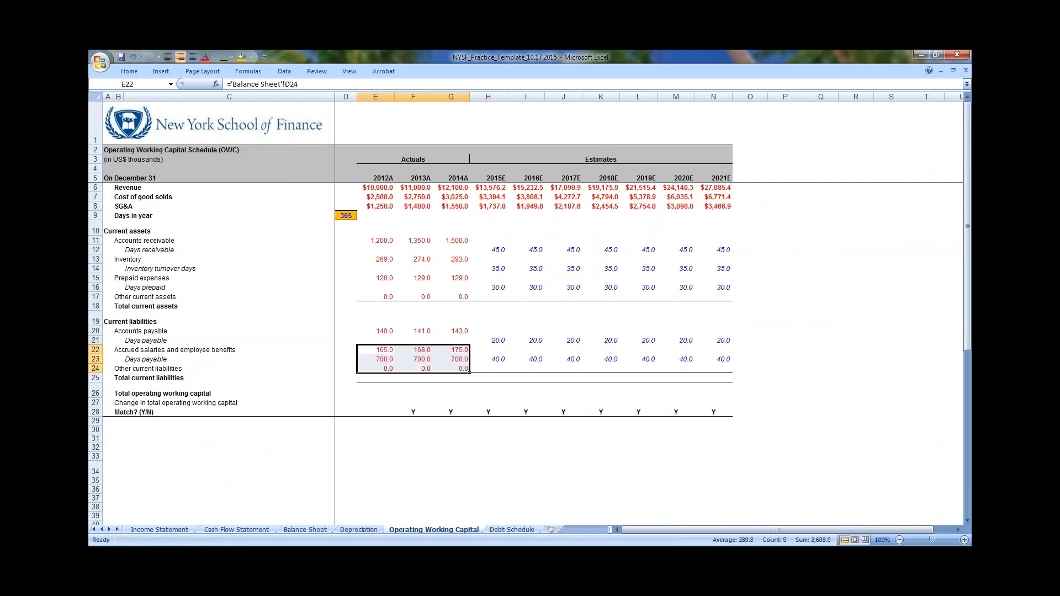
key(Up)
key(Down)
key(Down)
key(shift+Right)
key(shift+Right)
key(Delete)
Calculate 2012A days receivable in E12 with the formula =E11/E6*$D$9, keeping the days-in-year reference absolute
key(ctrl+Up)
key(ctrl+Up)
key(ctrl+Up)
key(ctrl+Up)
key(ctrl+Up)
key(ctrl+Up)
key(ctrl+Up)
key(ctrl+Up)
key(ctrl+Up)
key(ctrl+Up)
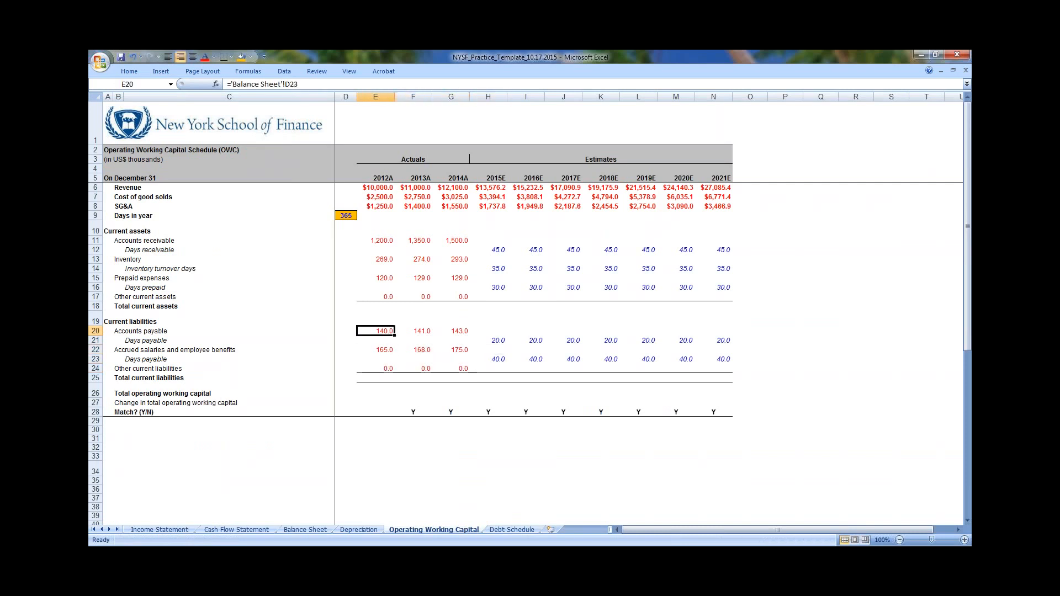
key(Down)
key(Down)
key(Down)
key(Down)
key(Down)
key(Down)
key(Down)
key(Down)
key(Down)
key(Down)
key(Down)
key(Down)
key(Down)
key(Down)
key(Down)
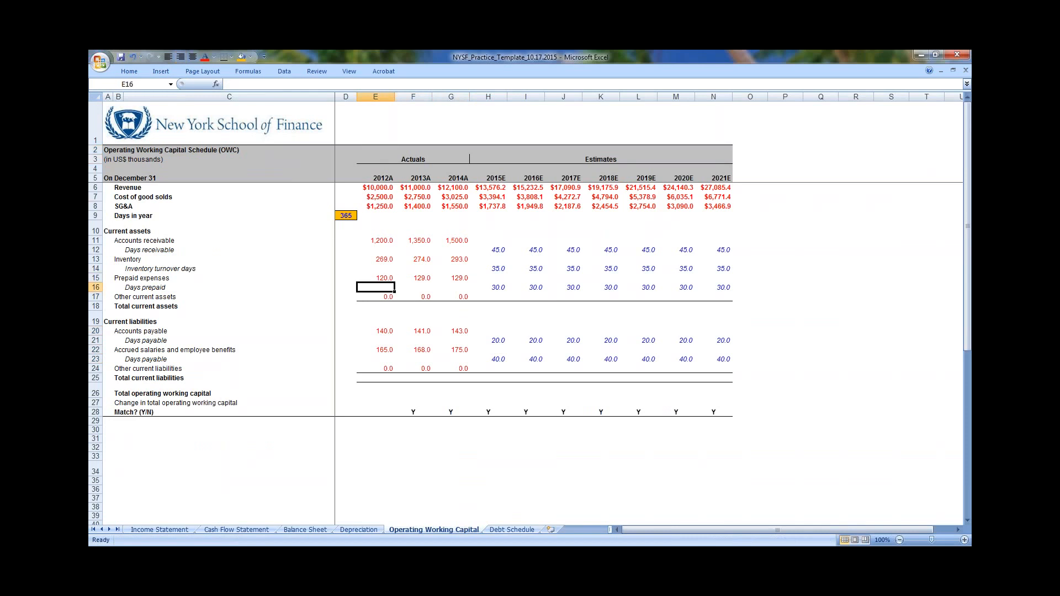
key(Up)
key(Up)
key(Up)
key(Up)
key(Up)
key(Down)
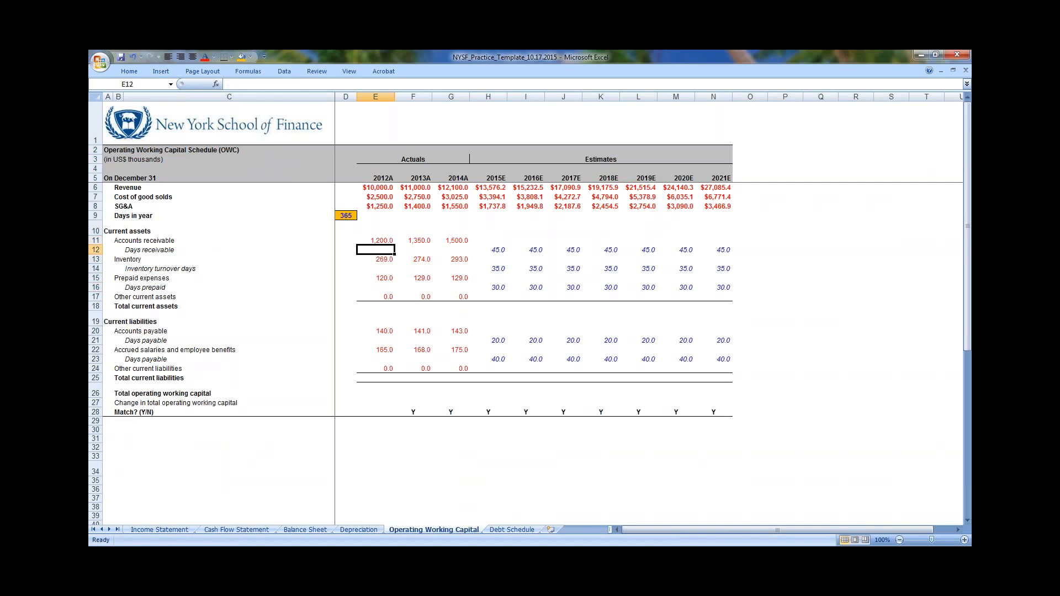
text(=)
key(Up)
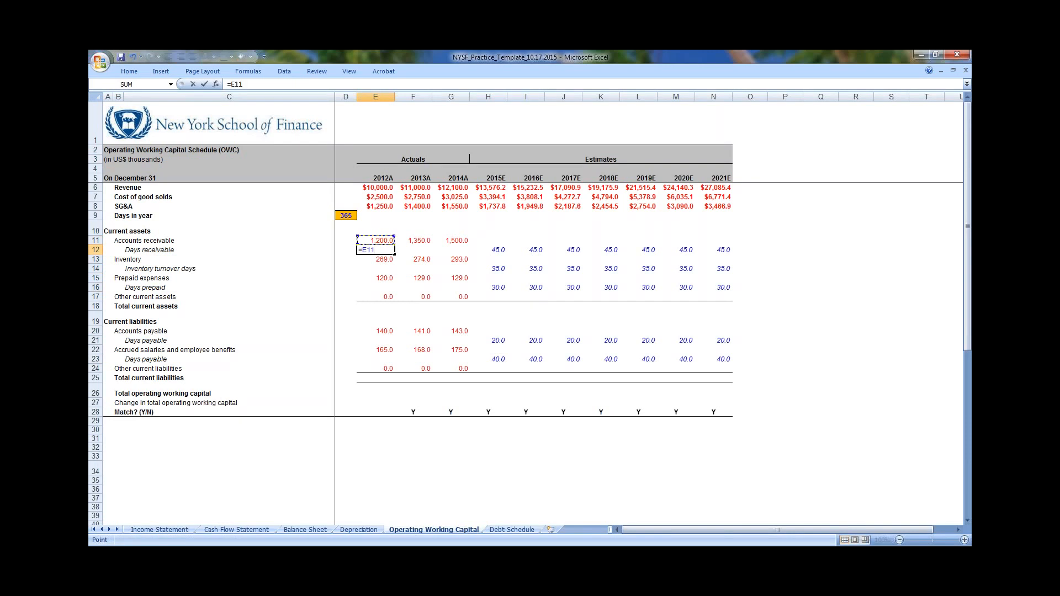
text(/)
key(Up)
key(Up)
key(Up)
key(Up)
key(Up)
key(Up)
text(*)
key(Left)
key(Up)
key(Up)
key(Up)
key(F4)
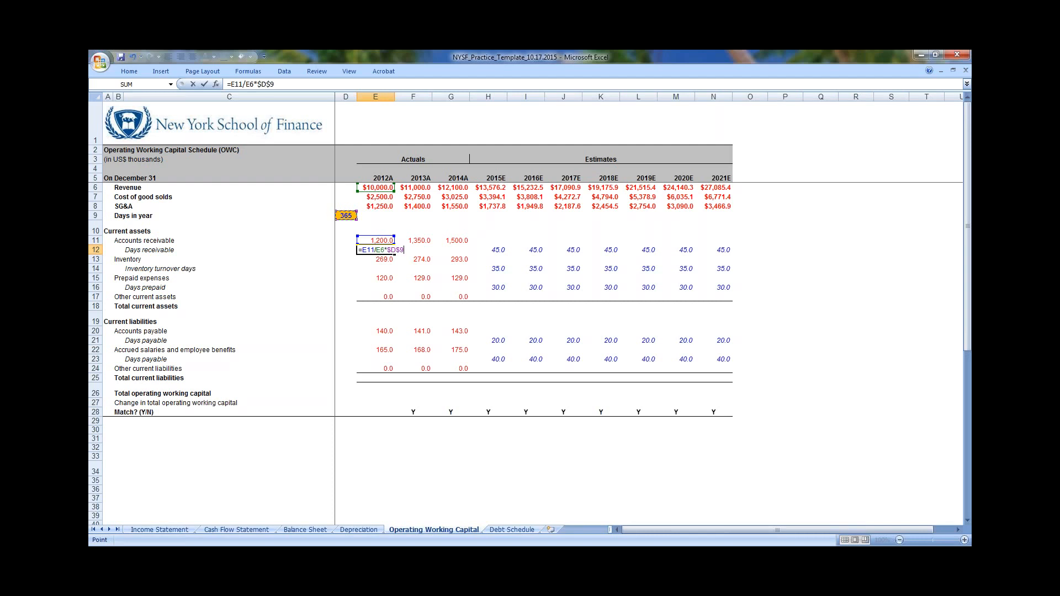
key(ctrl+Return)
Format the 2012A days receivable in E12 as a number with one decimal place and a thousands separator
key(ctrl+shift+1)
key(ctrl+1)
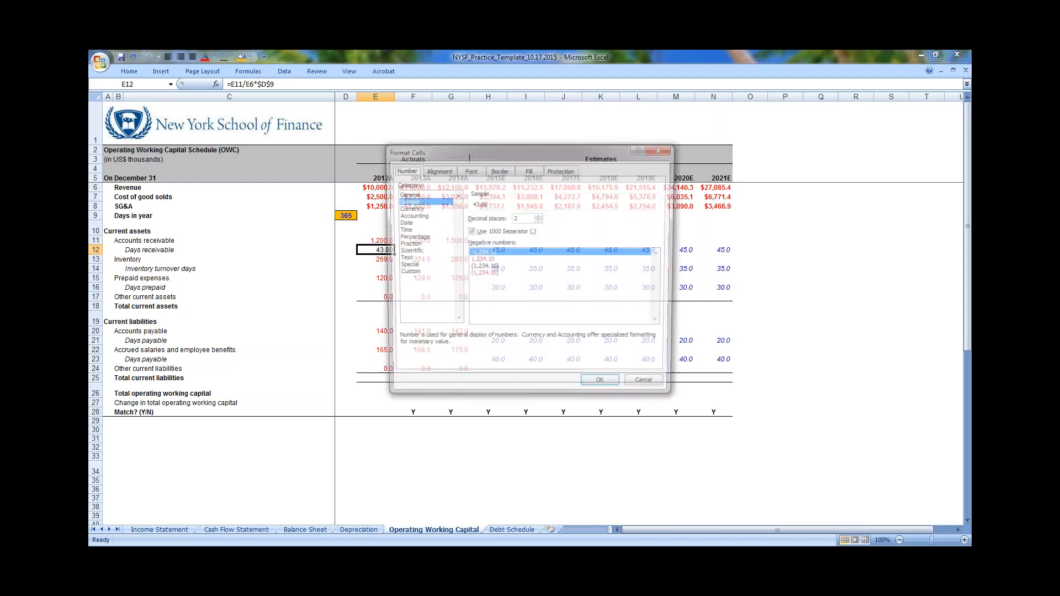
key(Tab)
key(Down)
key(Down)
key(Up)
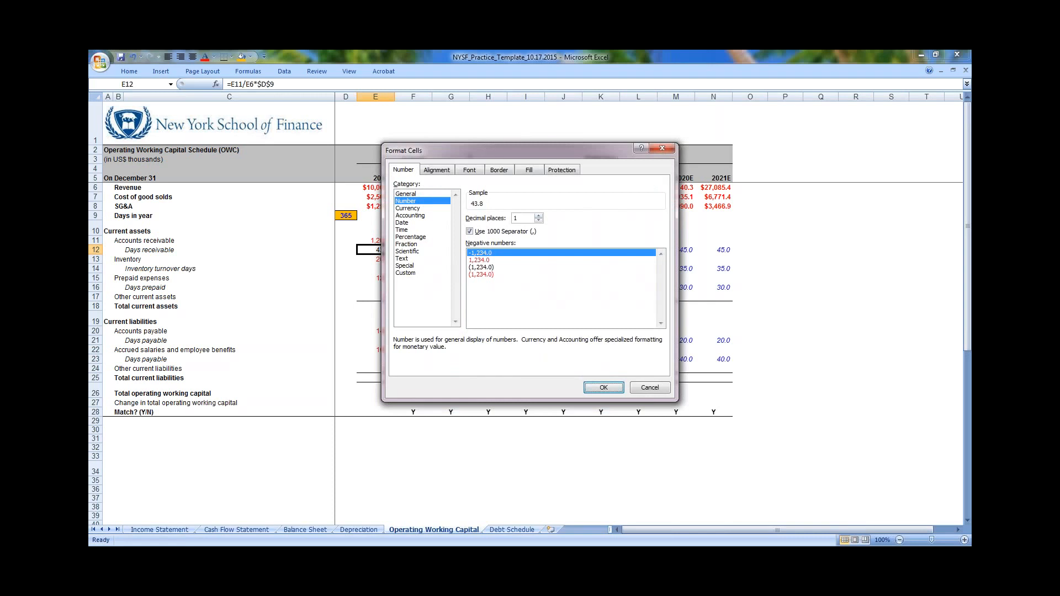
key(Return)
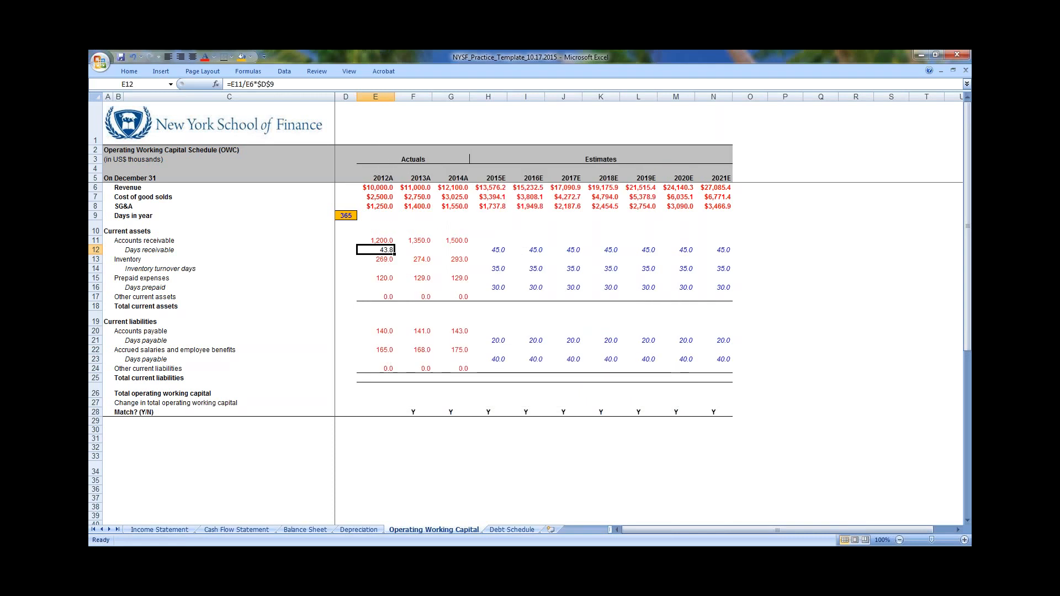
Fill the days receivable formula across to 2014A in G12 and inspect the references of the copied formula in F12
key(shift+Right)
key(shift+Right)
key(ctrl+r)
key(Left)
key(Right)
key(F2)
key(Escape)
key(Right)
key(F2)
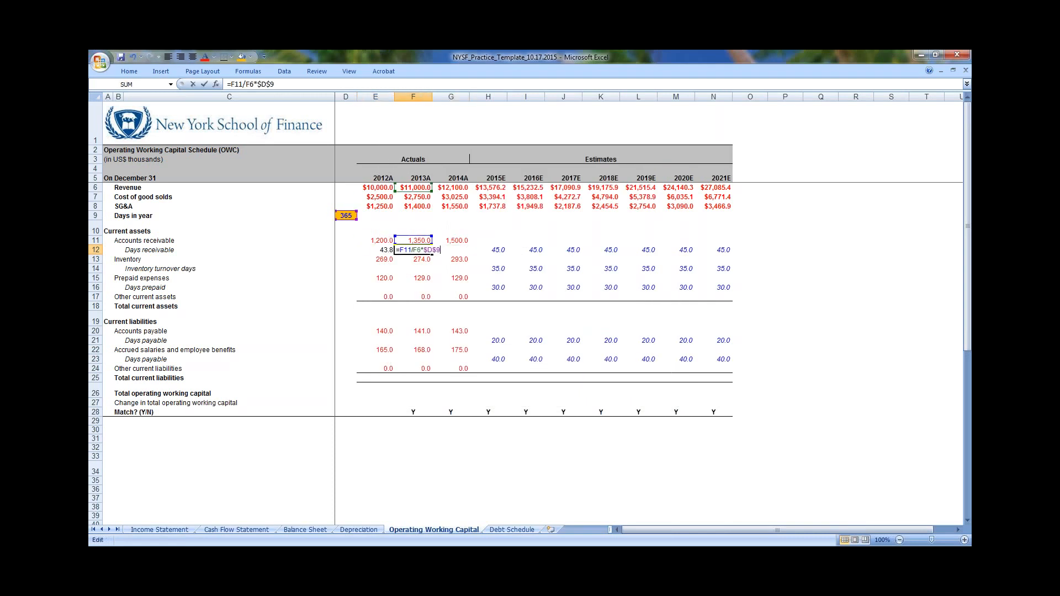
Inspect the days receivable formulas for 2012A to 2014A in E12:G12
key(Escape)
key(Right)
key(F2)
key(Escape)
key(Left)
key(Left)
key(F2)
key(Escape)
key(Right)
key(Right)
key(Left)
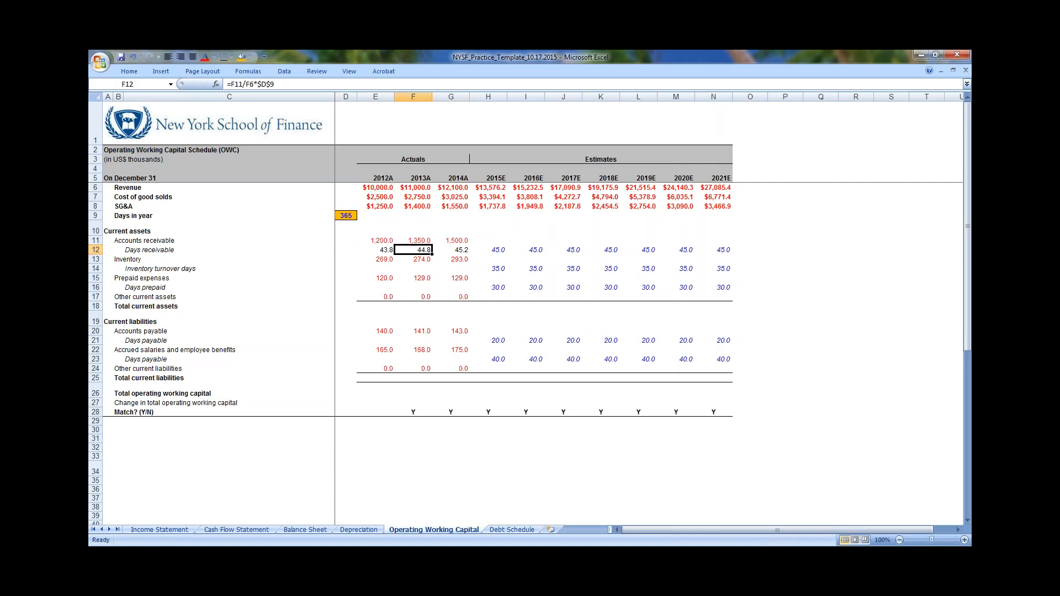
key(Left)
key(shift+Right)
key(shift+Right)
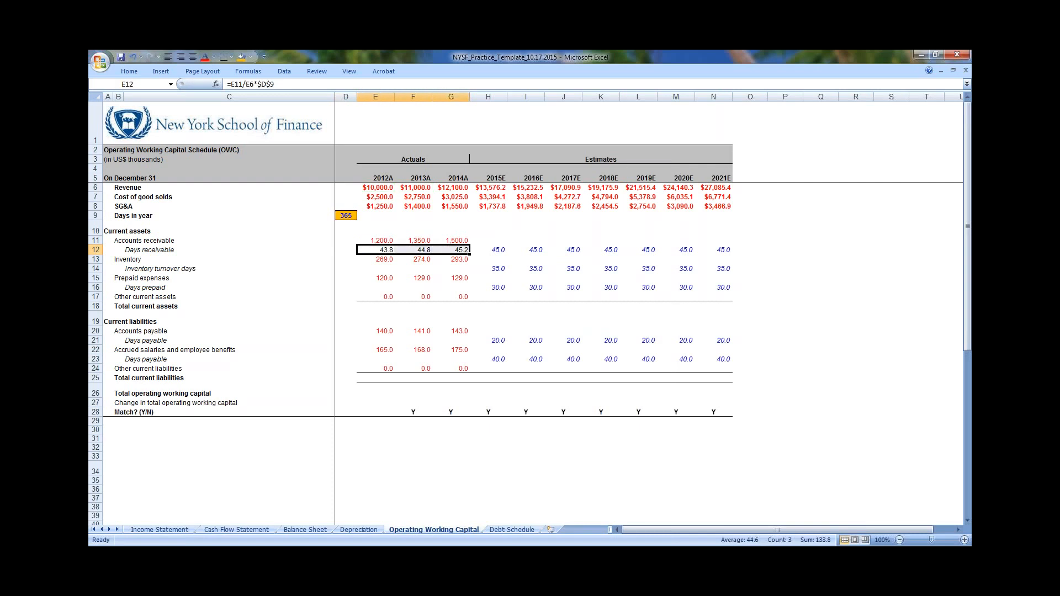
key(shift+Left)
key(shift+Left)
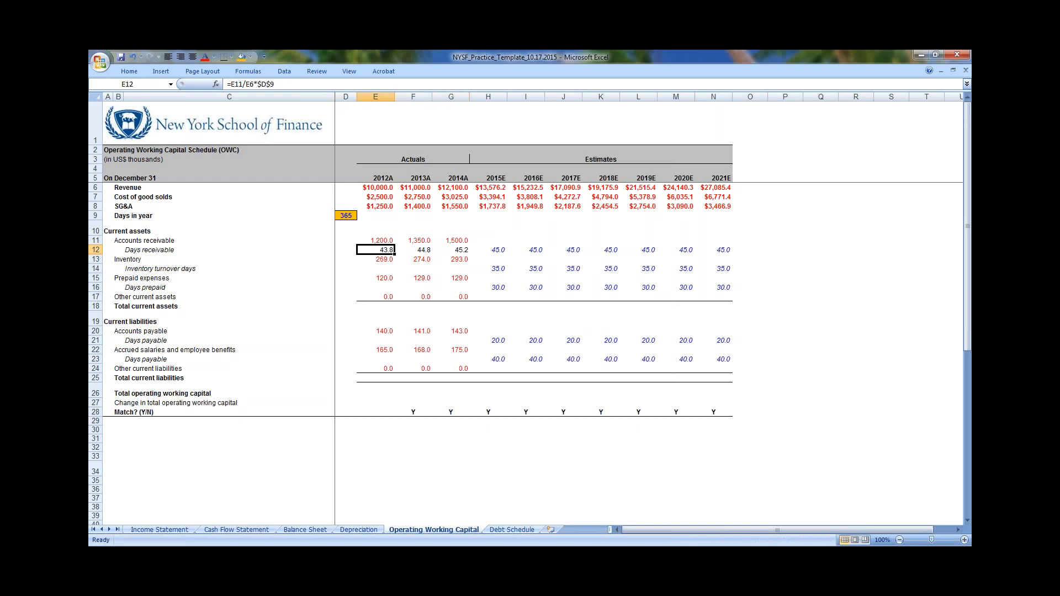
Copy the 2012A days receivable formula to E14 and repoint its denominator to cost of goods sold, making it =E13/E7*$D$9
key(ctrl+c)
key(Down)
key(Down)
key(ctrl+v)
key(F2)
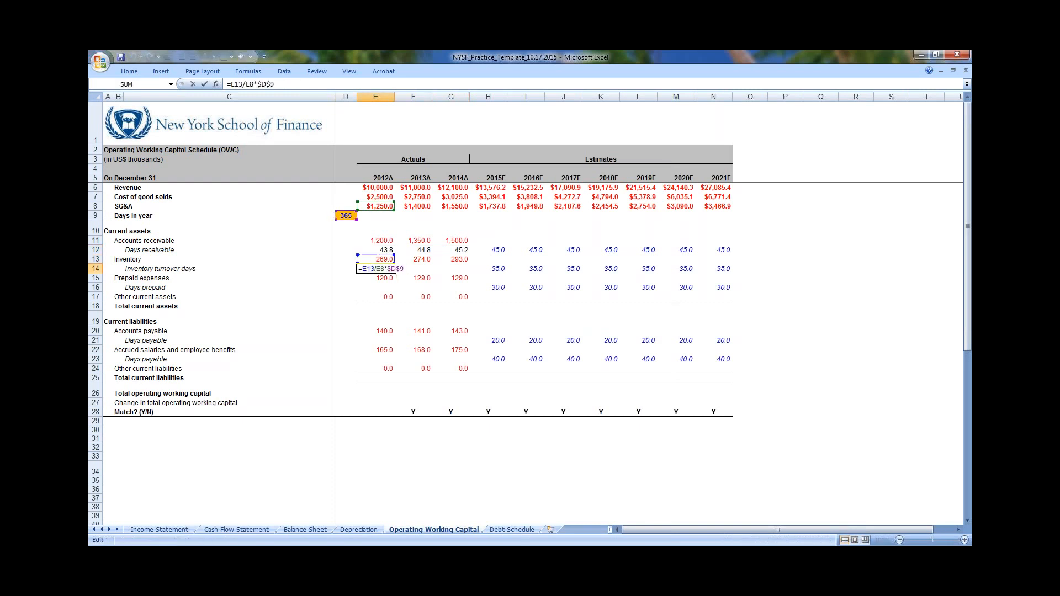
drag(377, 211, 378, 201)
key(Return)
key(Up)
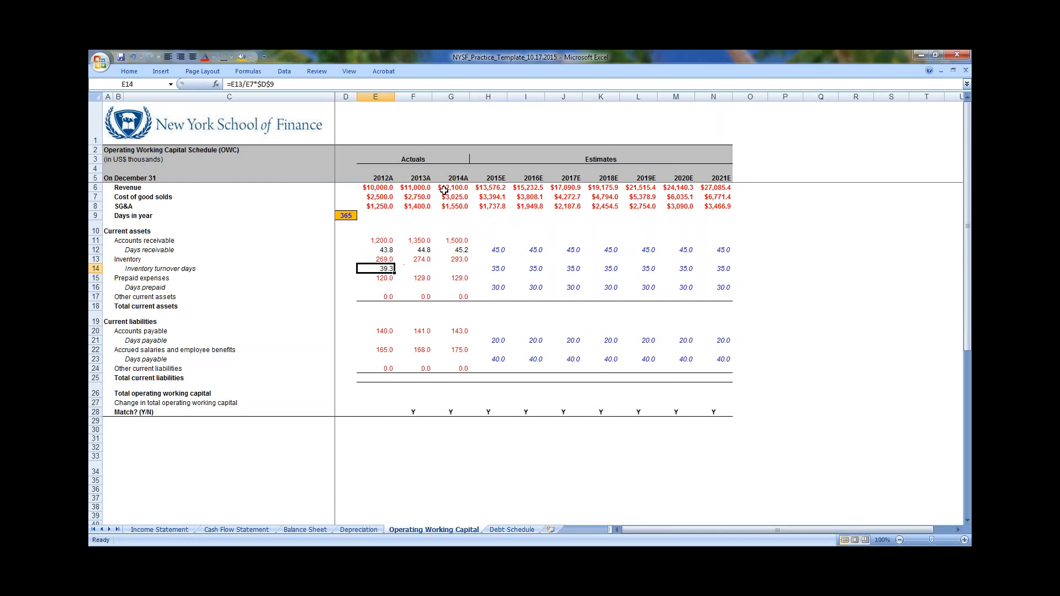
Fill the inventory turnover days formula from E14 across to 2014A in G14
key(shift+Right)
key(shift+Right)
key(ctrl+f)
key(Escape)
key(ctrl+r)
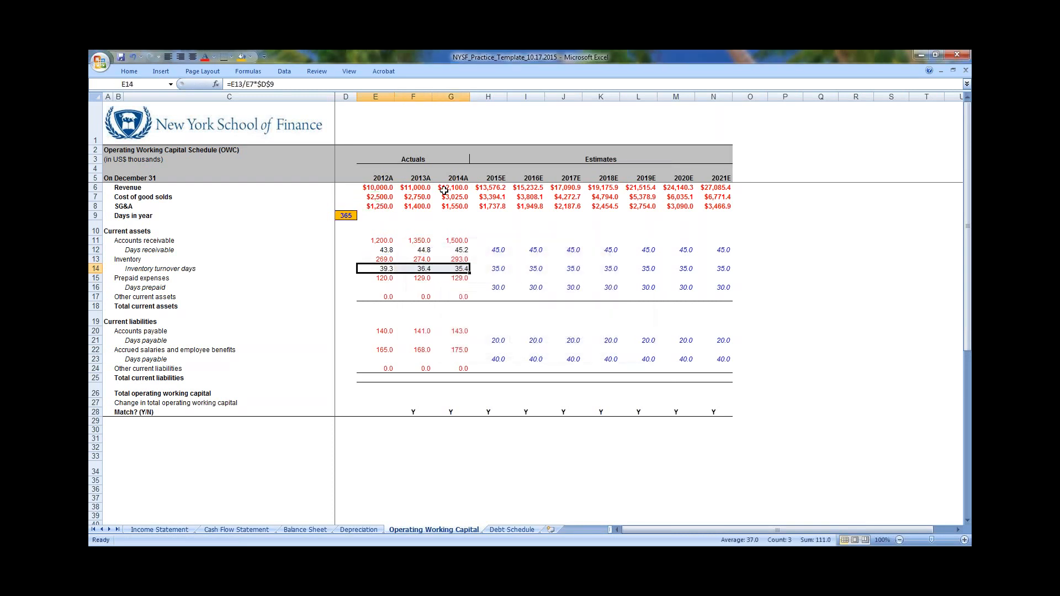
Check the references of the inventory turnover days formulas across E14:G14
key(F2)
key(Escape)
key(Right)
key(Right)
key(F2)
key(Escape)
key(Left)
key(Left)
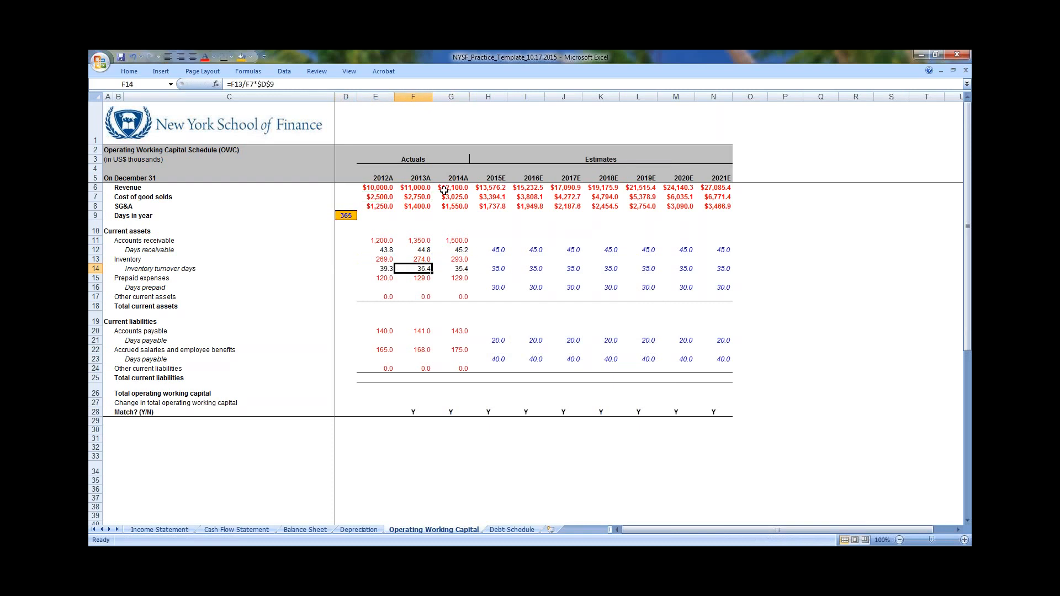
key(shift+Right)
key(shift+Right)
key(Right)
key(Right)
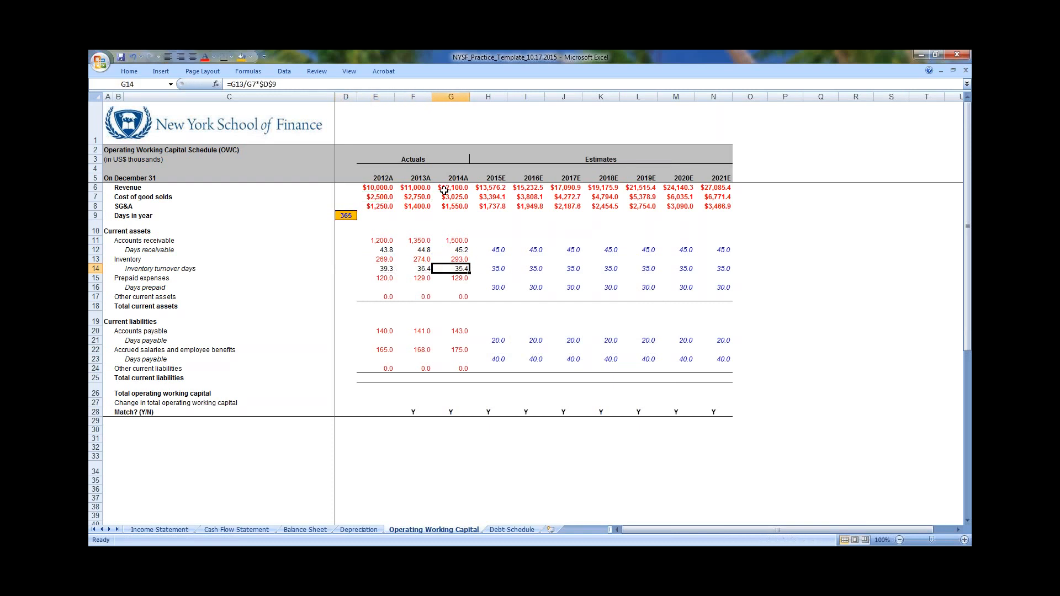
key(Left)
key(Left)
Copy the inventory turnover days formulas to E16:G16 and repoint the E16 denominator to SG&A, making it =E15/E8*$D$9
key(shift+Right)
key(shift+Right)
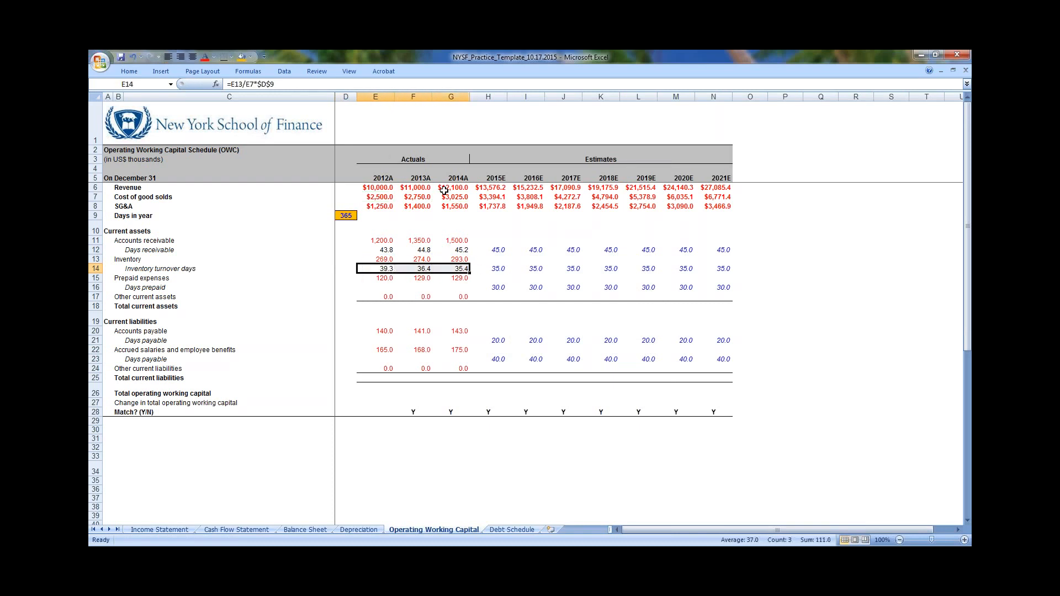
key(ctrl+c)
key(Down)
key(Down)
key(Return)
key(Left)
key(Right)
key(F2)
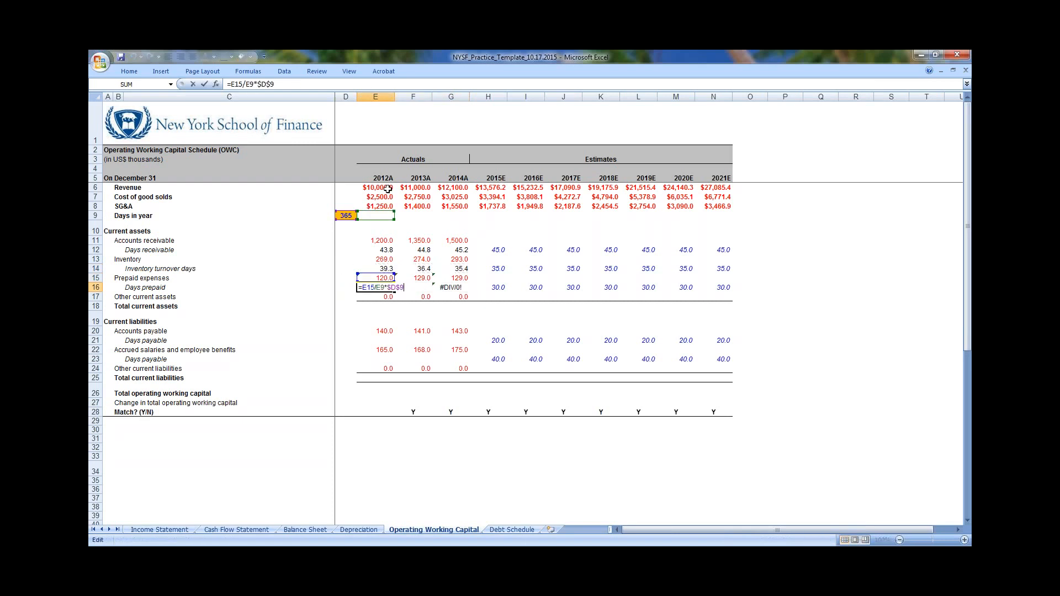
drag(388, 211, 388, 206)
key(ctrl+Return)
Fill the corrected days prepaid formula from E16 across to 2014A in G16
key(shift+Right)
key(shift+Right)
key(ctrl+f)
key(Escape)
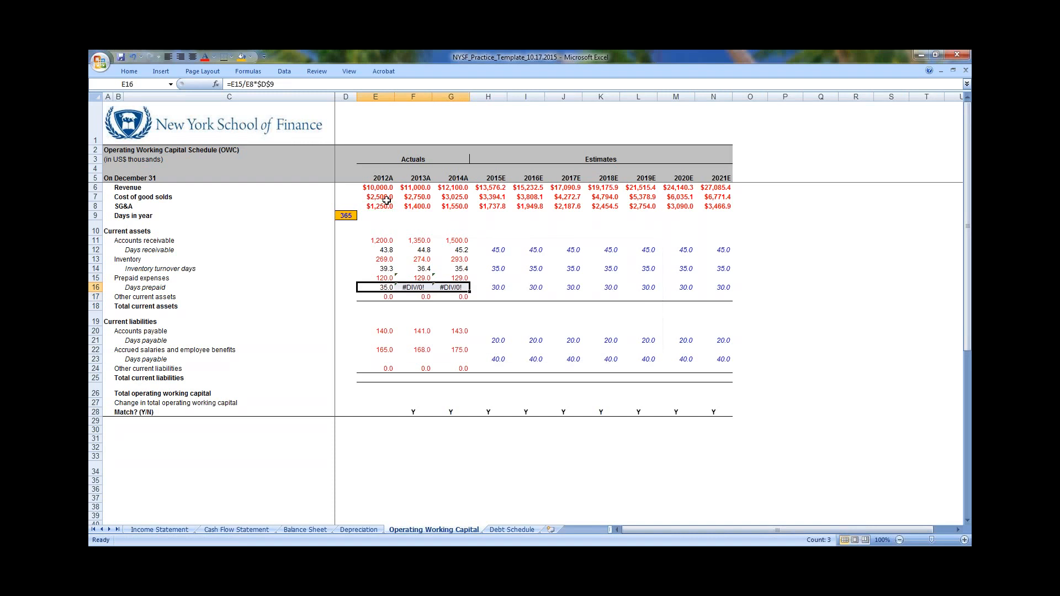
key(ctrl+r)
Check the days prepaid formulas in E16:G16, including the references used in E16
key(Left)
key(Right)
key(Right)
key(Right)
key(Left)
key(Left)
key(F2)
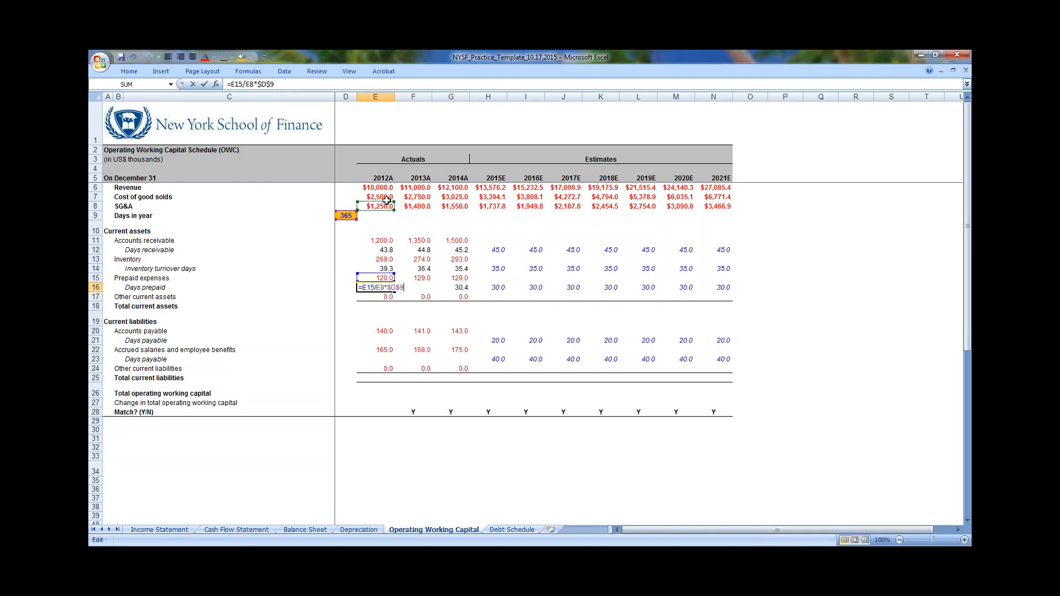
key(Escape)
key(Right)
key(Right)
key(Left)
Calculate 2012A total current assets in E18 with the formula =E11+E13+E15+E17, leaving out the days rows
key(Down)
key(Left)
key(Down)
key(Down)
key(Up)
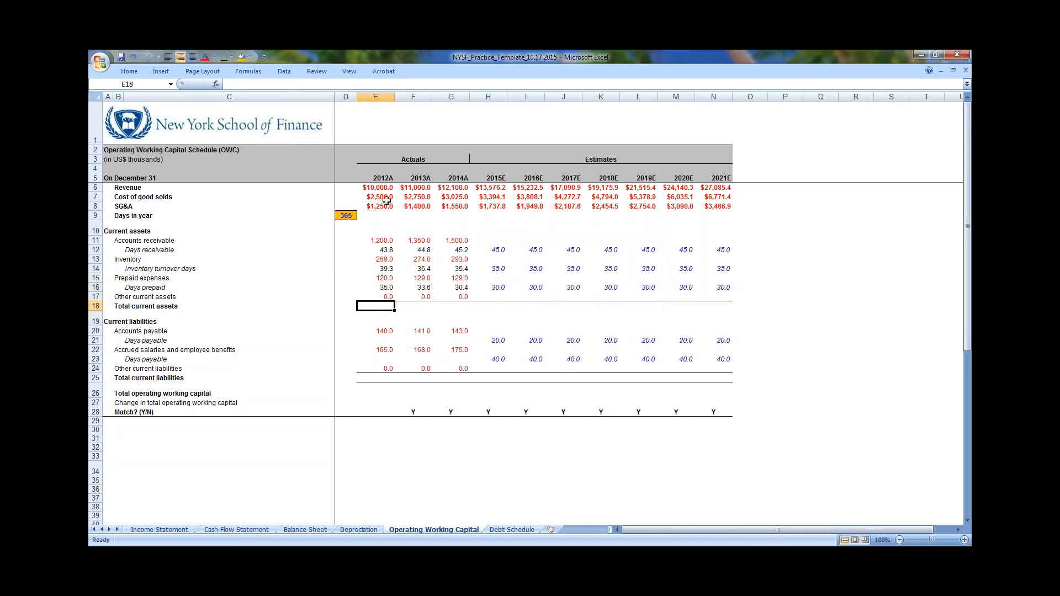
text(=)
key(Up)
key(Up)
key(Up)
key(Up)
key(Up)
key(Up)
key(Up)
text(+)
key(Up)
key(Up)
key(Up)
key(Up)
key(Up)
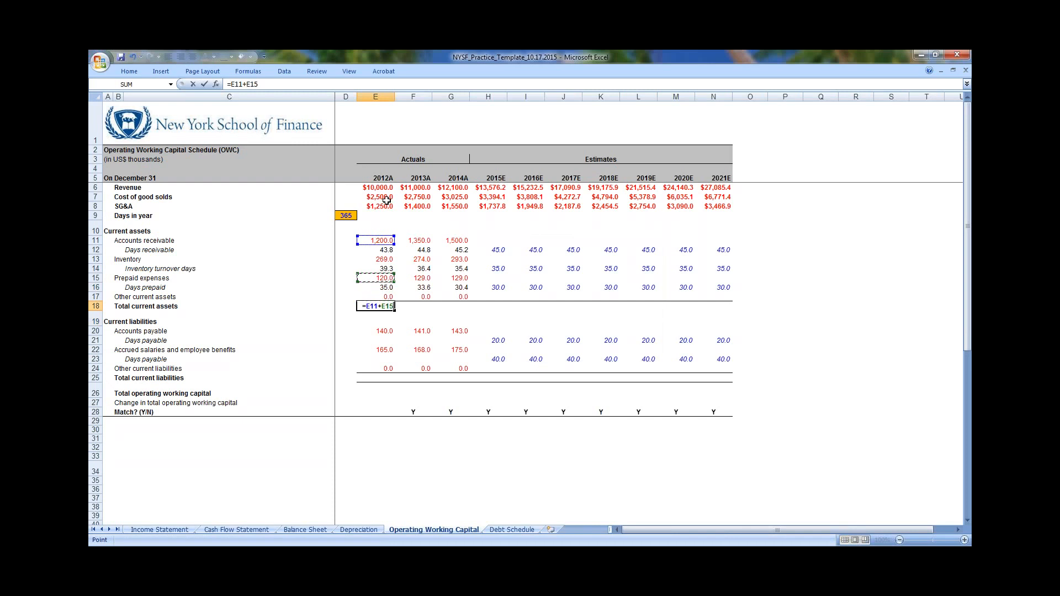
text(+)
key(Up)
key(Up)
key(Up)
text(+)
key(Up)
key(Return)
Review the other current assets row, from its label to the 2012A to 2014A balances in E17:G17
key(Up)
key(Up)
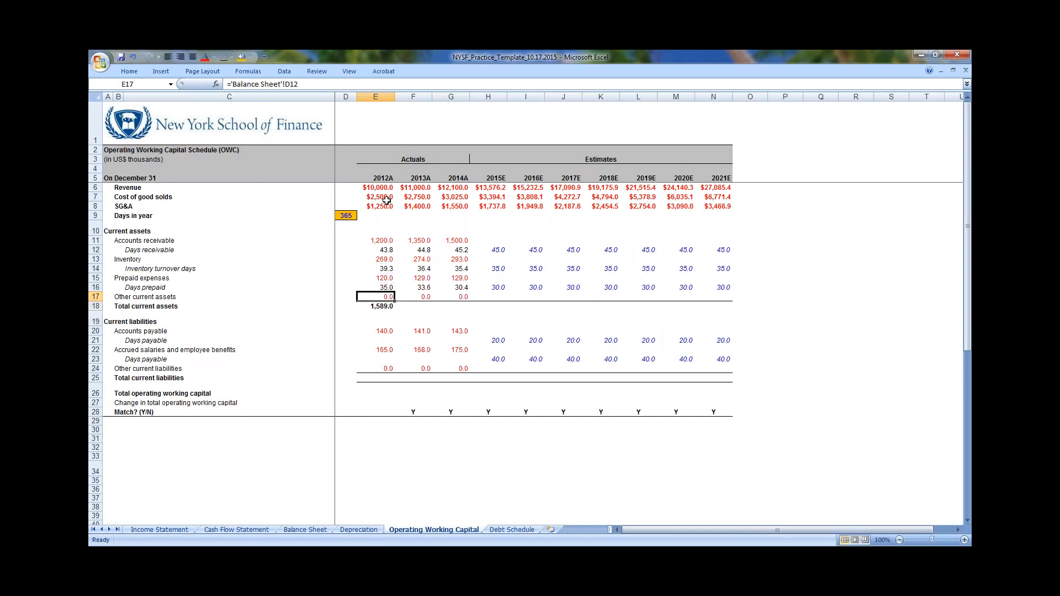
key(shift+Right)
key(shift+Right)
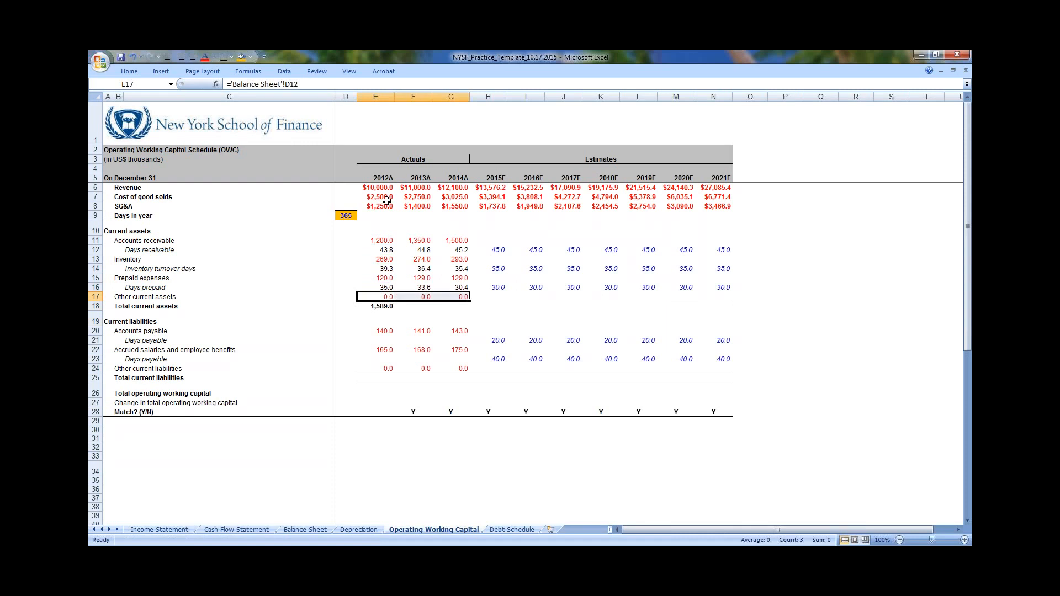
key(shift+space)
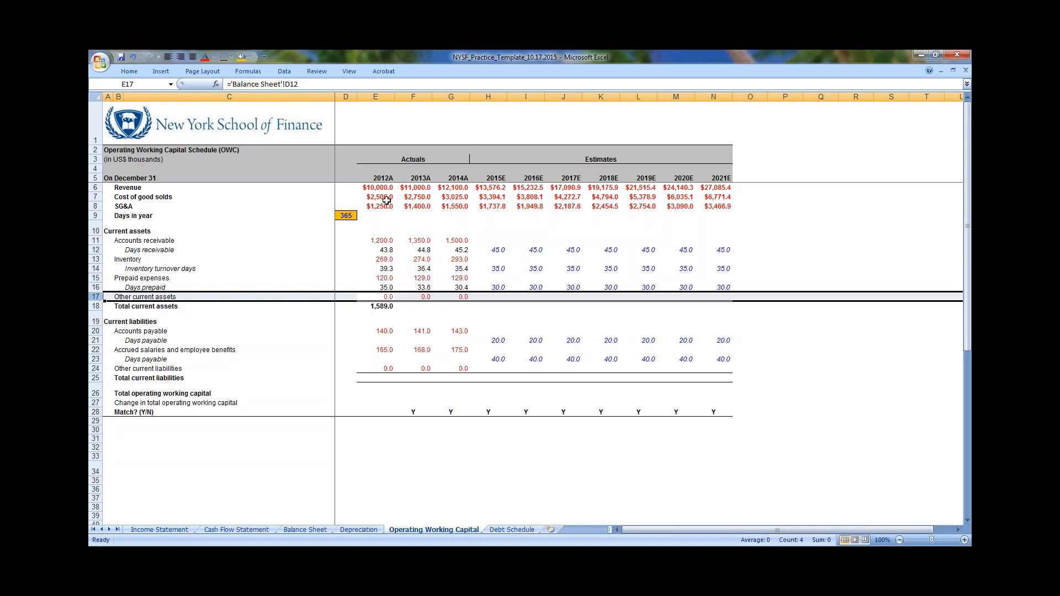
key(Left)
key(Right)
key(ctrl+Left)
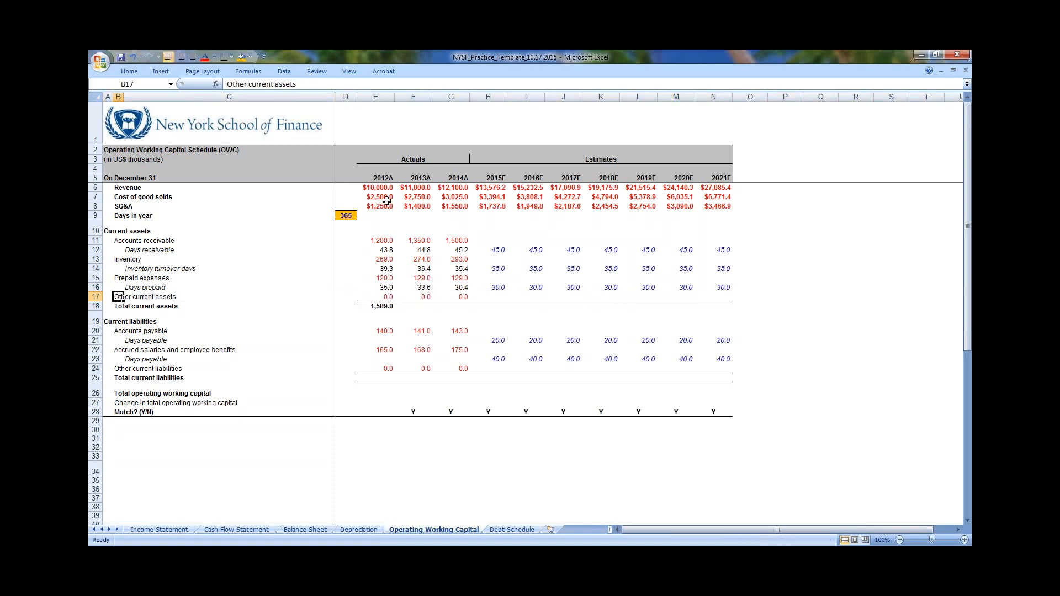
key(ctrl+Right)
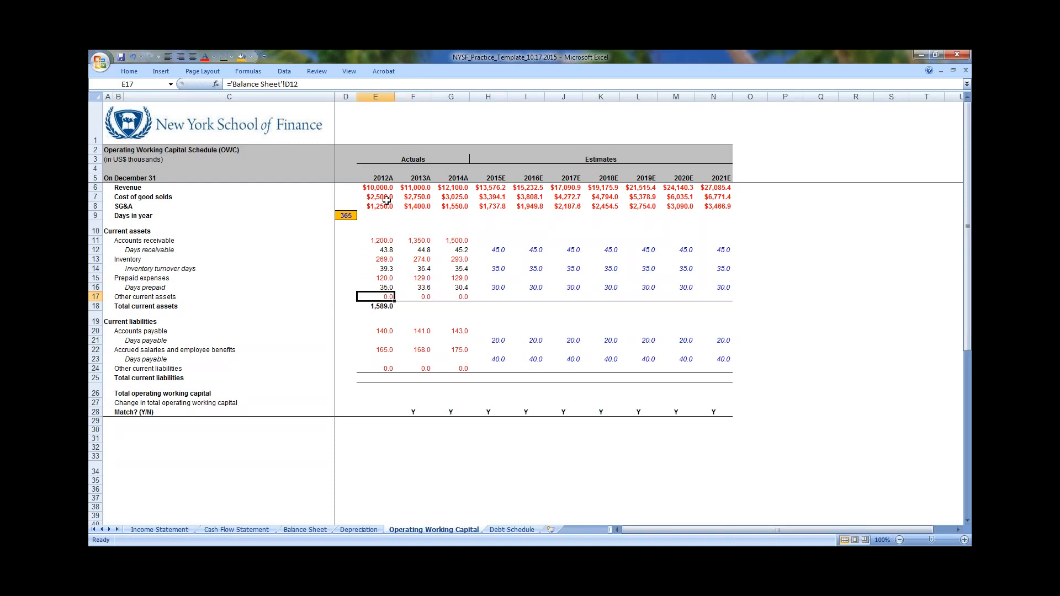
key(Down)
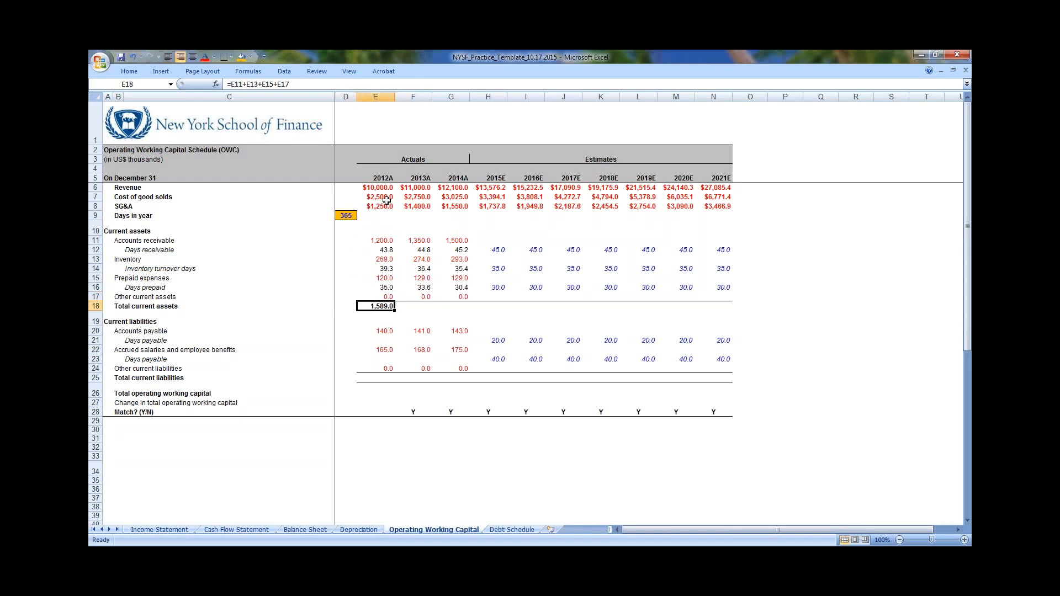
Fill the total current assets formula across to 2014A in G18 and inspect the references in F18 and E18
key(shift+Right)
key(shift+Right)
key(ctrl+r)
key(Right)
key(F2)
key(Escape)
key(Left)
key(F2)
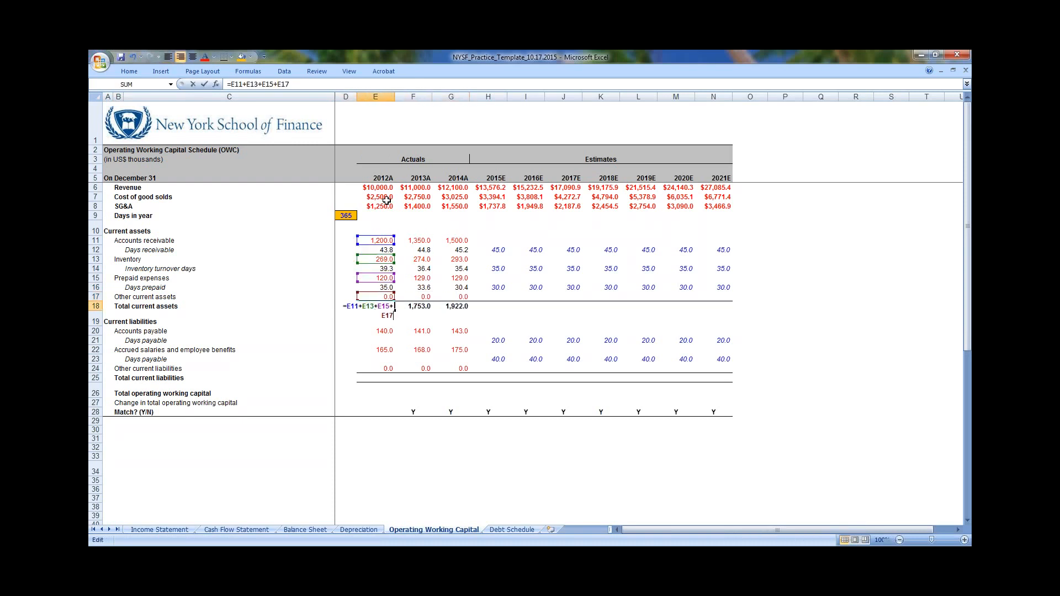
key(Escape)
key(Right)
key(Right)
key(Left)
key(Left)
Calculate 2012A days payable for accounts payable in E21 with =E20/E7*$D$9, keeping the days-in-year reference absolute
key(Down)
key(Down)
key(Down)
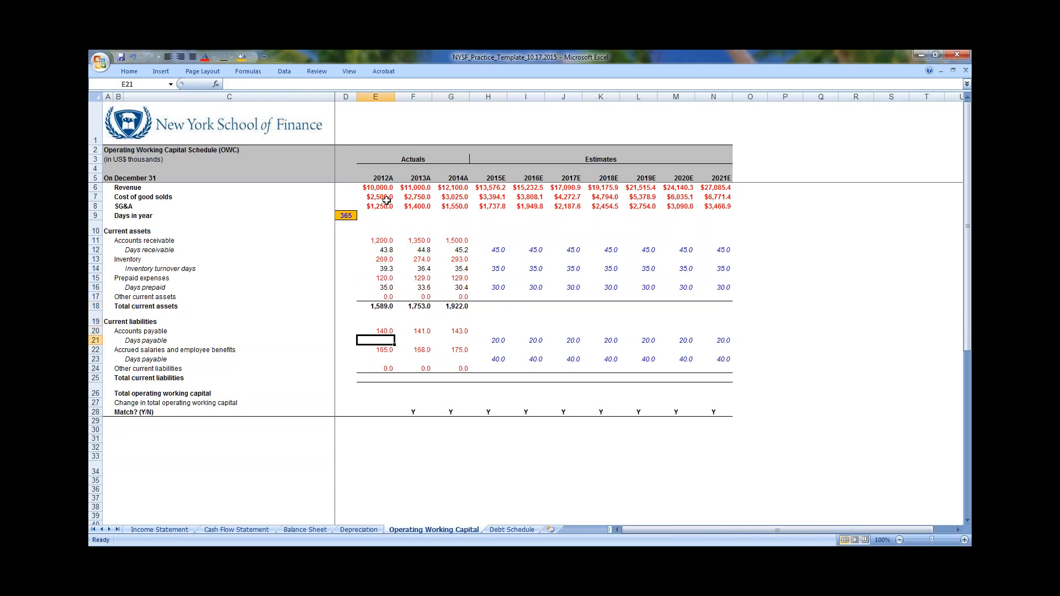
text(=)
key(Up)
text(/)
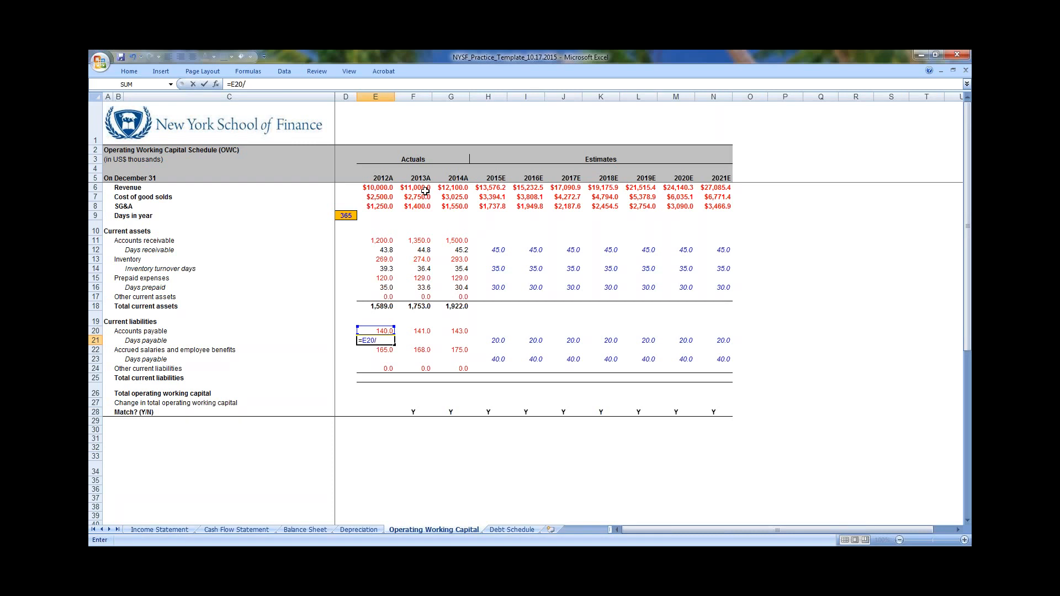
key(Up)
key(Up)
key(Up)
key(Up)
key(Up)
key(Up)
key(Up)
key(Up)
key(Up)
key(Up)
key(Up)
key(Up)
key(Up)
key(Up)
text(*)
key(Left)
key(Up)
key(Up)
key(Up)
key(Up)
key(Up)
key(Up)
key(Up)
key(Up)
key(Up)
key(Up)
key(Up)
key(Up)
key(F4)
key(ctrl+Return)
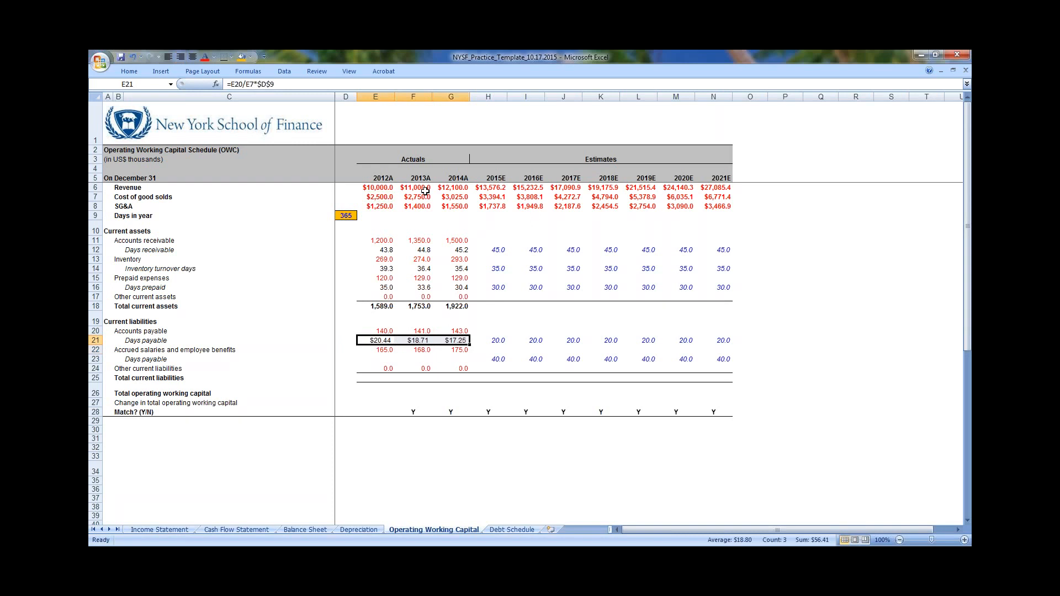
Fill days payable across to G21 and format E21:G21 as numbers with one decimal place and a thousands separator
key(ctrl+r)
key(ctrl+1)
key(Return)
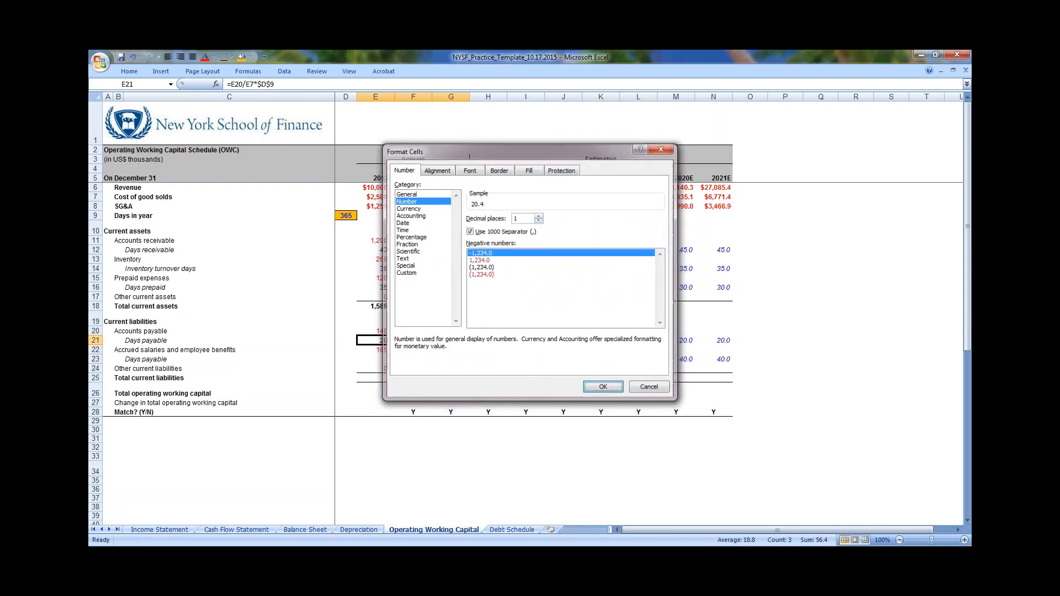
Check the historical days payable formulas in E21:G21 for their accounts payable, cost of goods sold and days-in-year references
key(Left)
key(Right)
key(Right)
key(Right)
key(F2)
key(Escape)
key(Left)
key(Left)
key(Right)
key(Right)
key(F2)
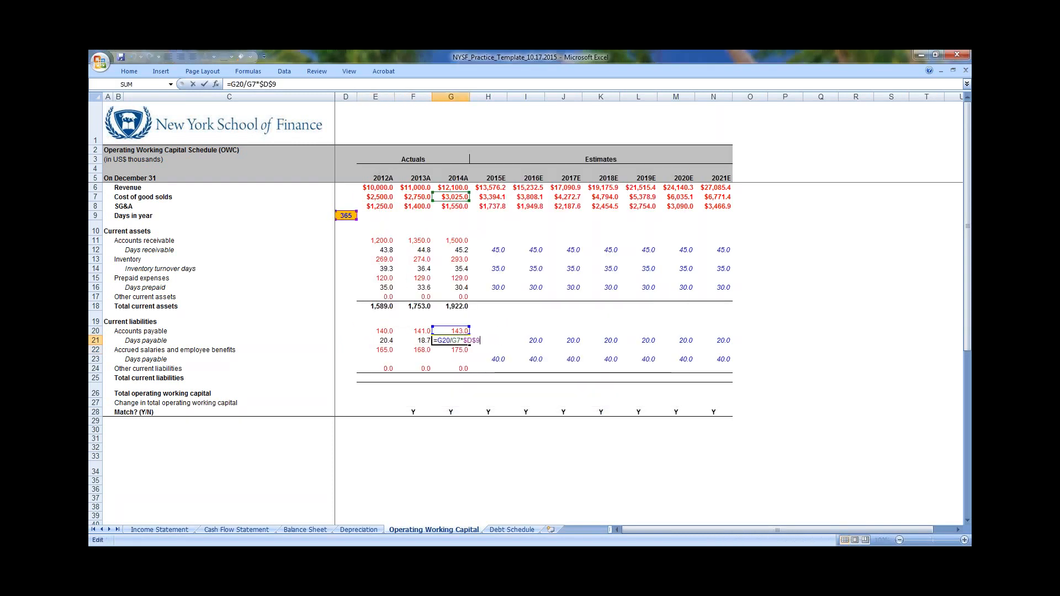
key(Escape)
key(Left)
key(Left)
key(F2)
key(Escape)
key(Right)
key(Right)
key(Left)
key(Left)
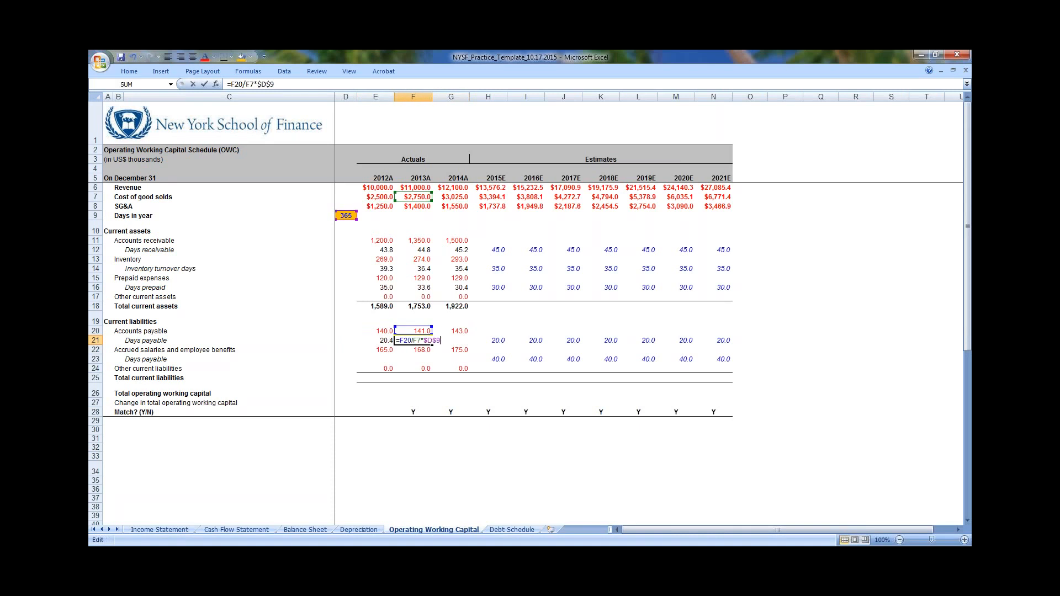
key(Right)
key(Right)
key(Left)
key(Left)
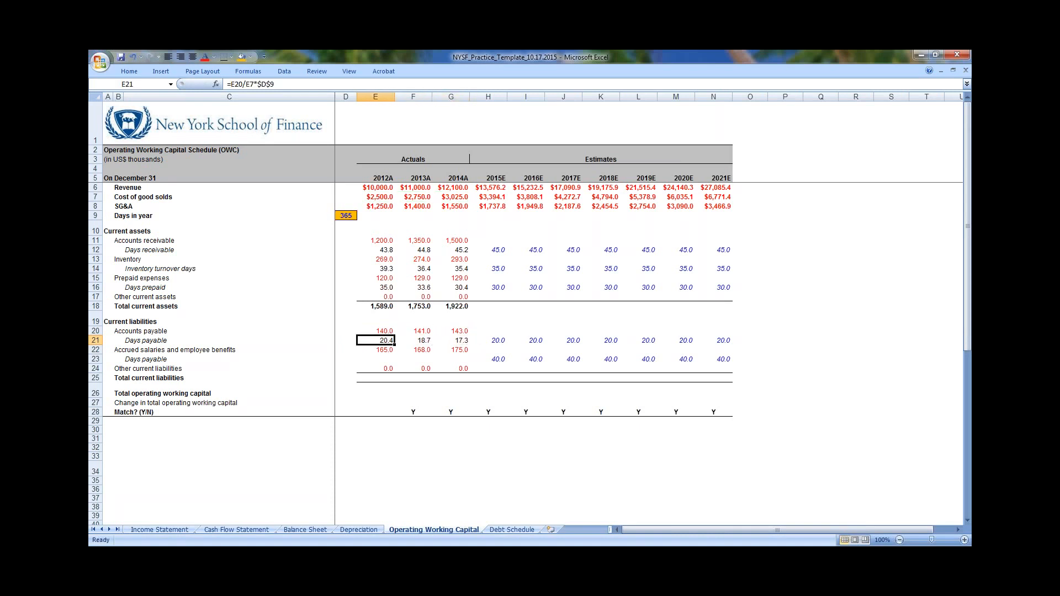
Inspect the 2015E days payable assumption for accounts payable in H21
key(Right)
key(Right)
key(Right)
key(F2)
key(Escape)
key(Left)
key(Left)
key(Left)
Copy the days payable formula from E21 to E23 and repoint its denominator to SG&A, giving =E22/E8*$D$9
key(Down)
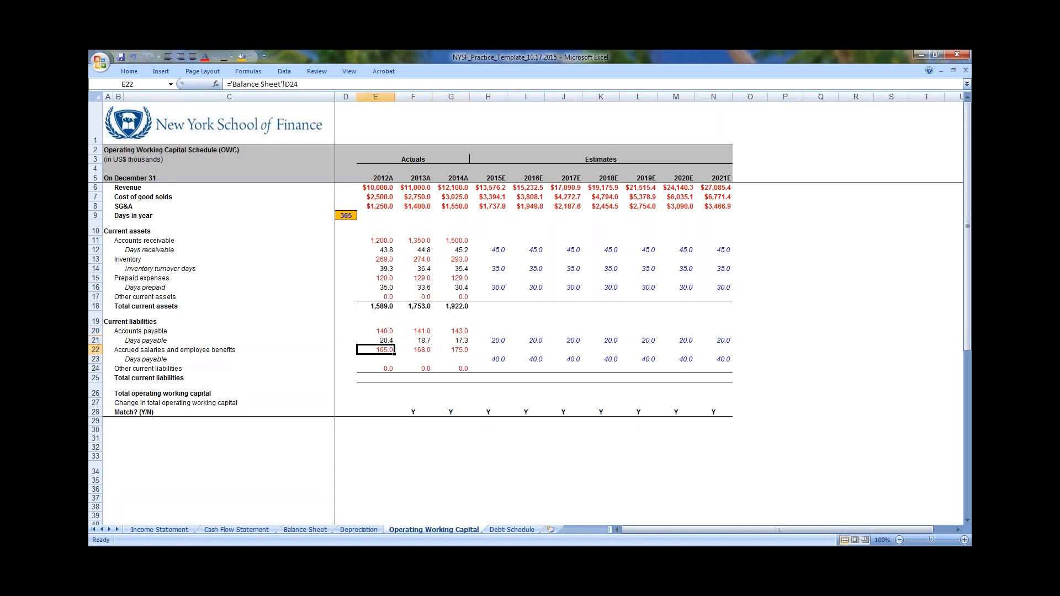
key(Down)
key(Up)
key(Up)
key(ctrl+c)
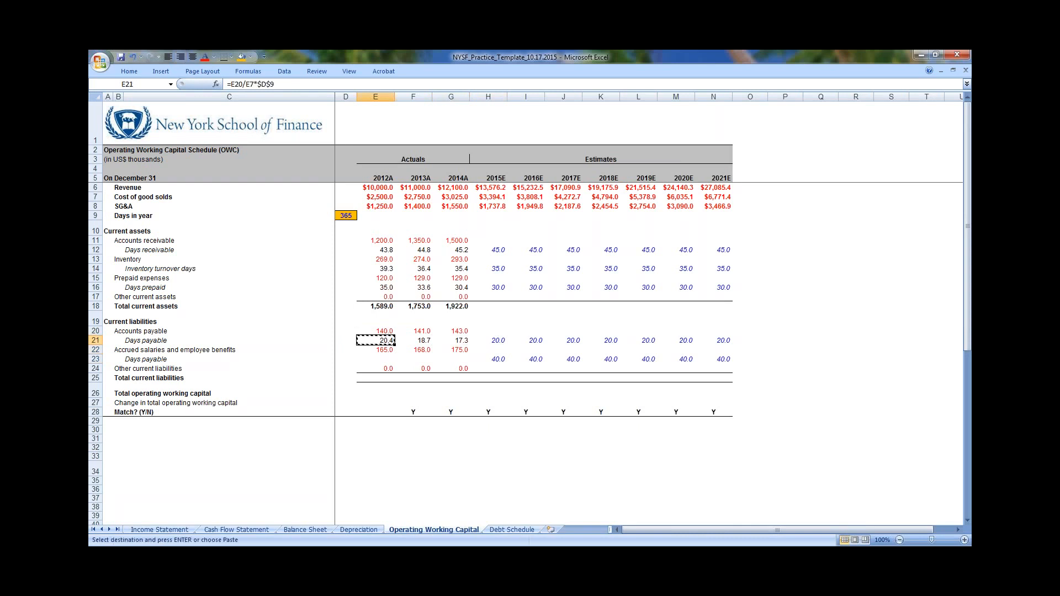
key(Down)
key(Down)
key(ctrl+v)
key(Escape)
key(F2)
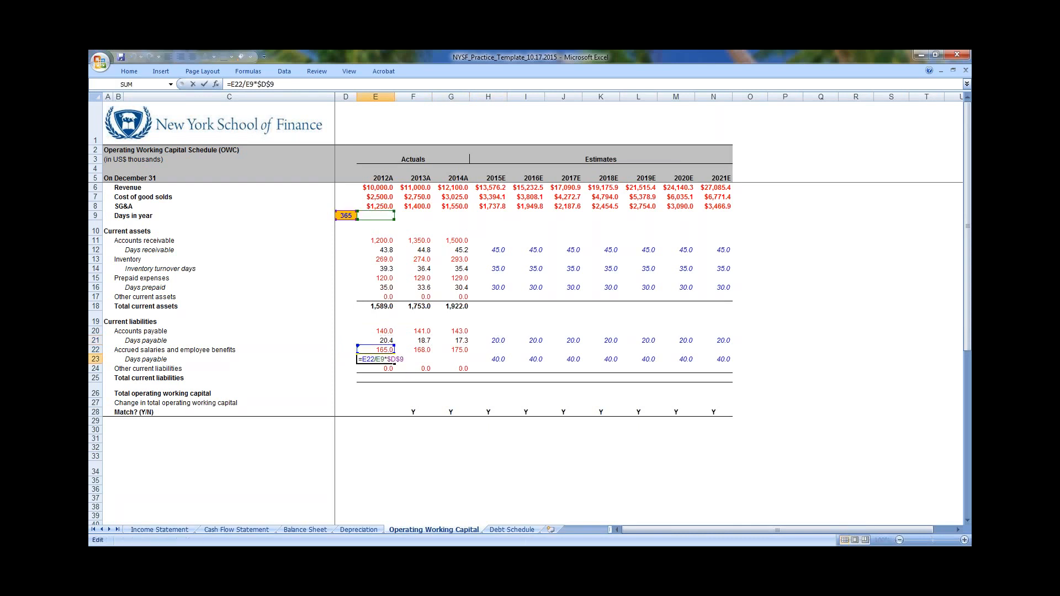
drag(367, 210, 366, 198)
key(Return)
Fill the accrued salaries days payable formula from E23 across to 2014A in G23
key(Up)
key(shift+Right)
key(shift+Right)
key(ctrl+r)
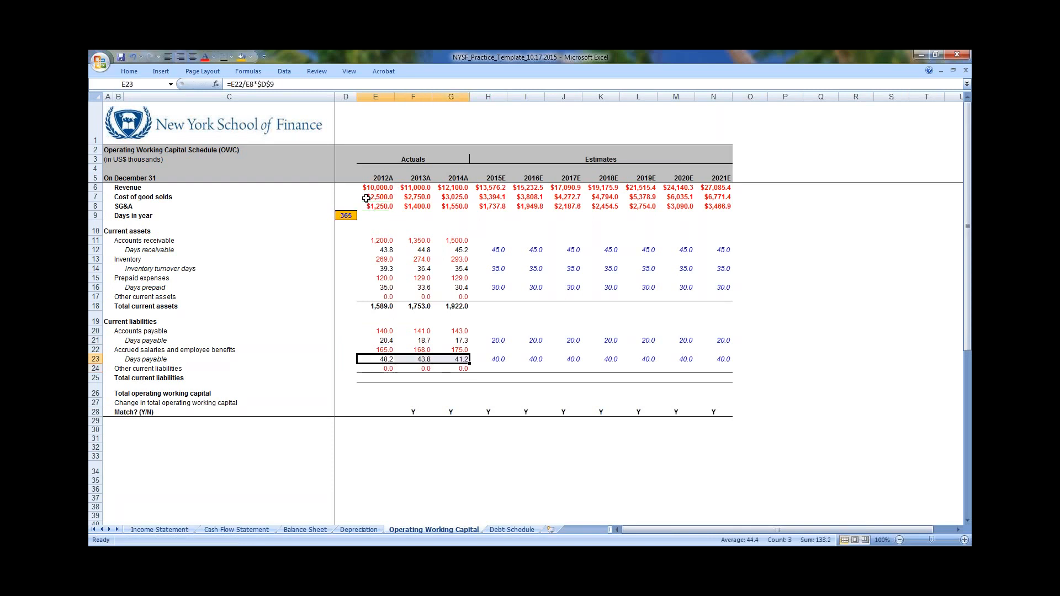
Check the references of the accrued salaries days payable formulas in E23:G23
key(F2)
key(Escape)
key(Right)
key(Right)
key(F2)
key(Escape)
key(Left)
key(Left)
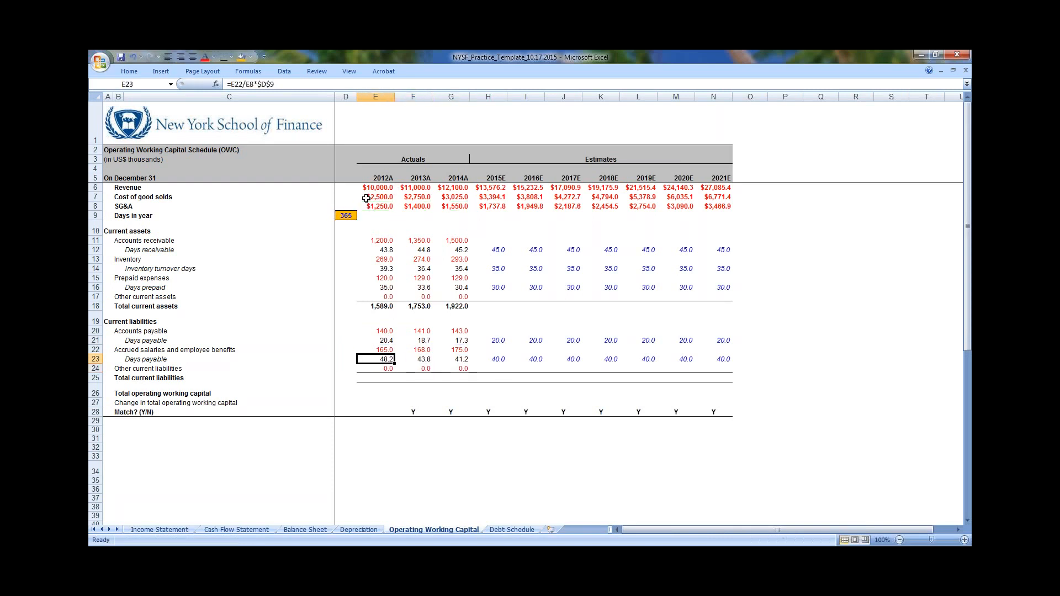
key(Right)
key(Right)
key(Left)
key(Left)
key(Right)
key(Right)
key(Left)
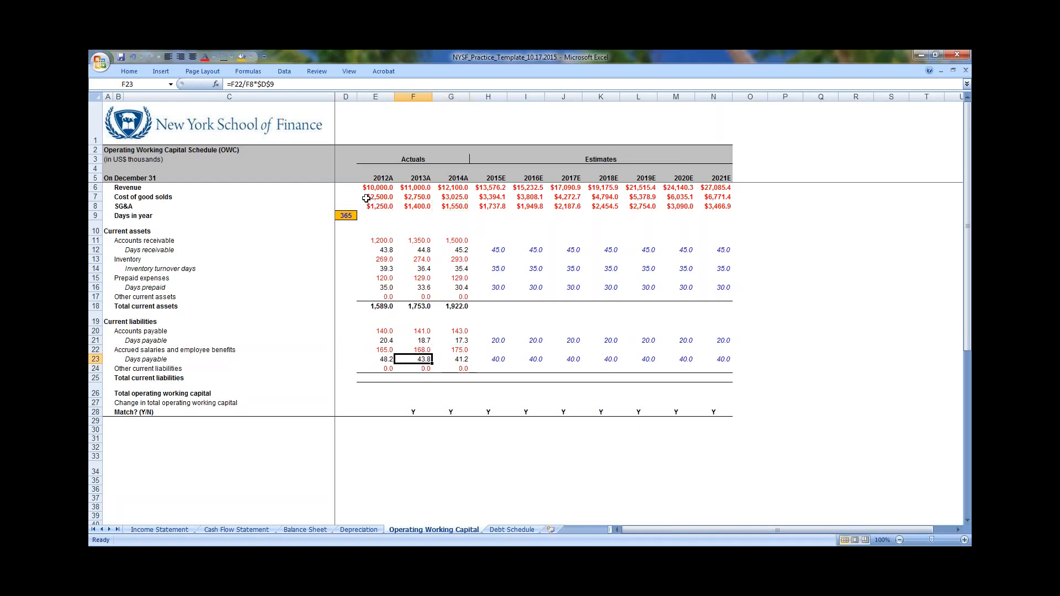
Review the other current liabilities balances in E24:G24, including the balance sheet link in G24
key(Left)
key(Down)
key(Down)
key(Up)
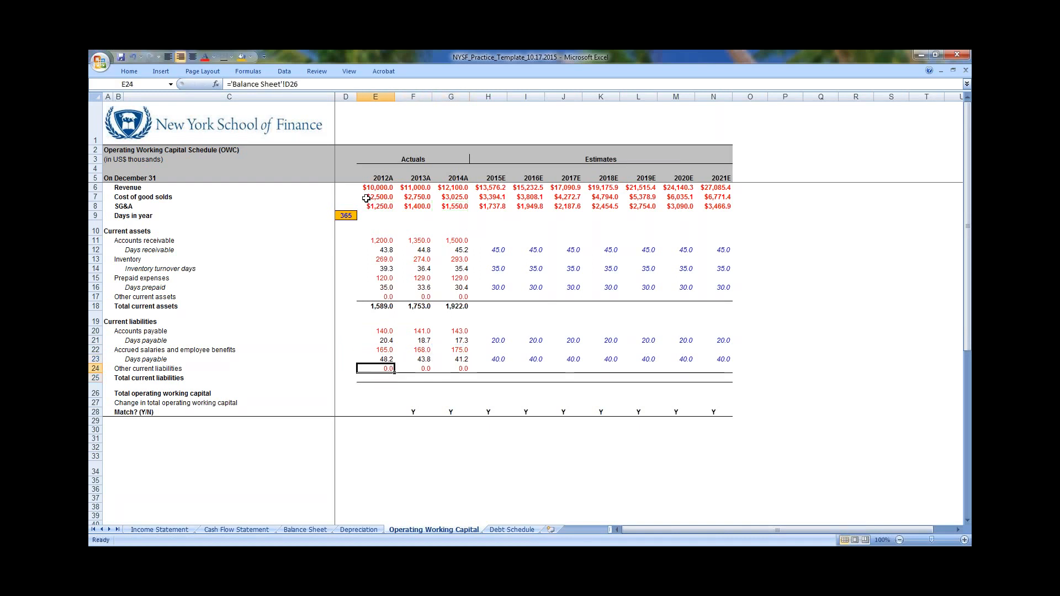
key(Right)
key(Right)
key(F2)
key(Escape)
key(Left)
key(Left)
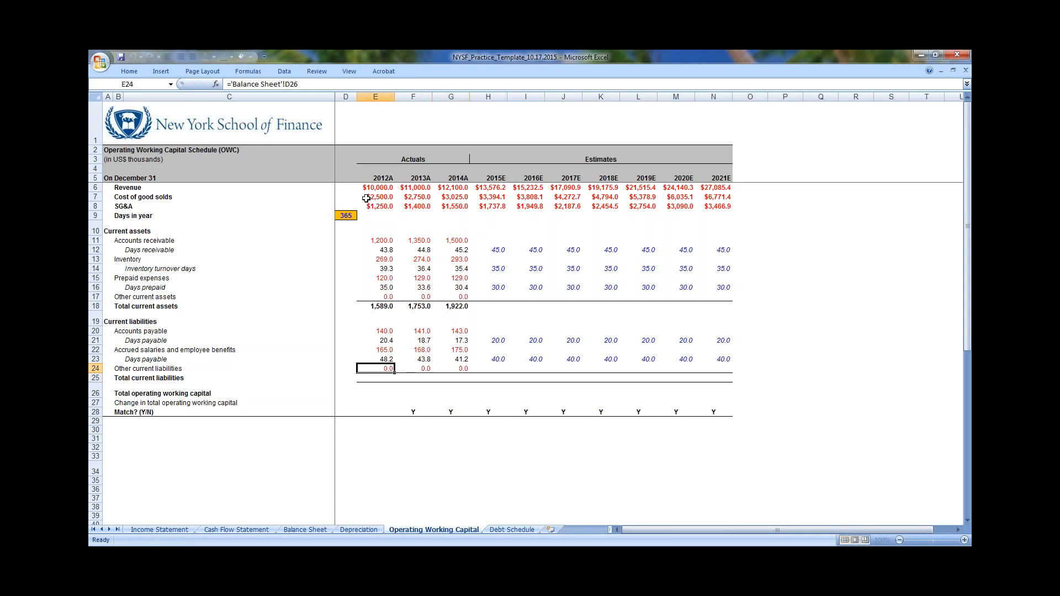
key(Right)
key(Right)
key(Left)
key(Left)
Calculate 2012A total current liabilities in E25 with =E20+E22+E24
key(Down)
text(=)
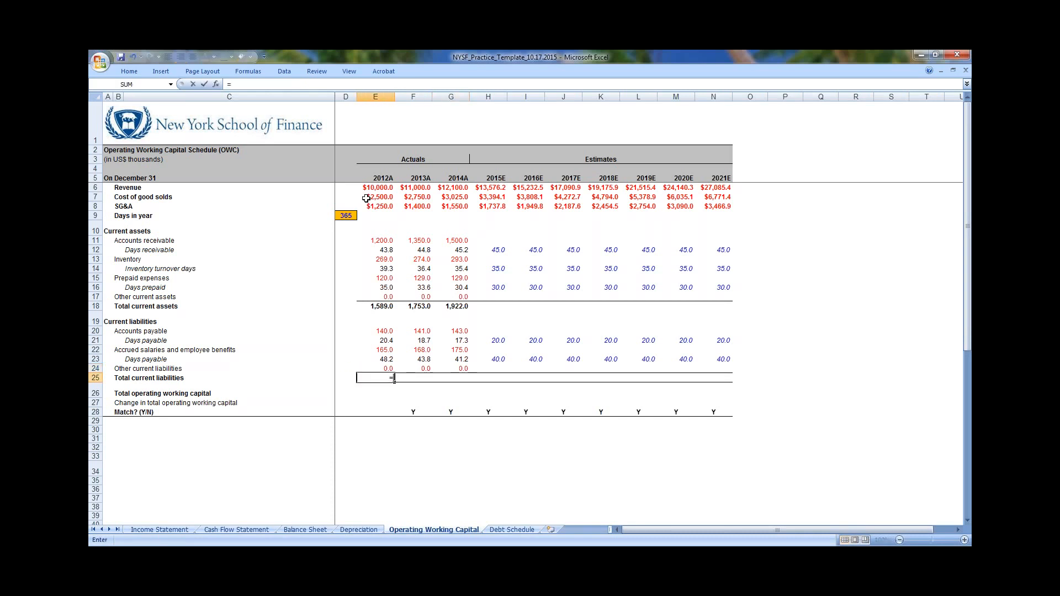
key(Up)
key(Up)
key(Up)
key(Up)
key(Up)
text(+)
key(Up)
key(Up)
key(Up)
text(+)
key(Up)
key(Return)
Fill the total current liabilities formula across to 2014A in G25 and inspect the references in E25 and F25
key(Up)
key(shift+Right)
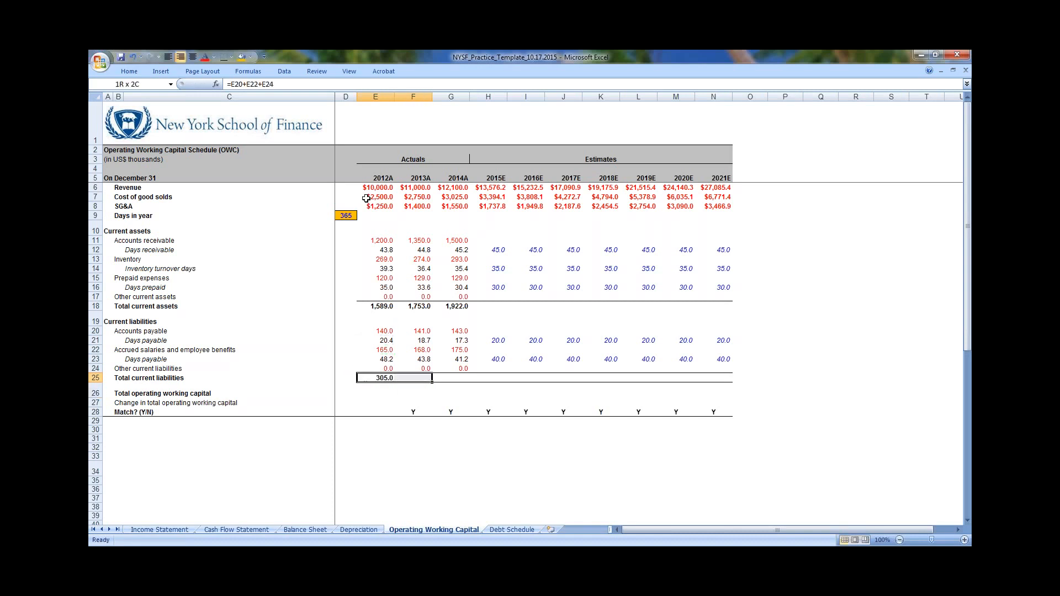
key(shift+Right)
key(ctrl+r)
key(F2)
key(Escape)
key(Right)
key(F2)
key(Escape)
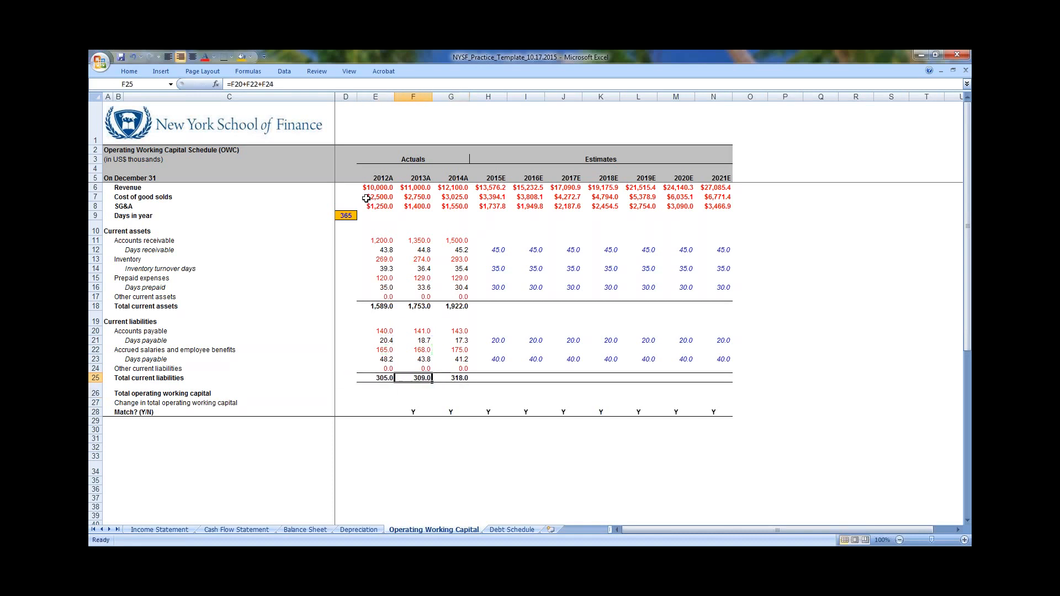
Calculate 2012A total operating working capital in E26 as total current assets minus total current liabilities, using =E18-E25
key(Down)
key(Left)
text(=)
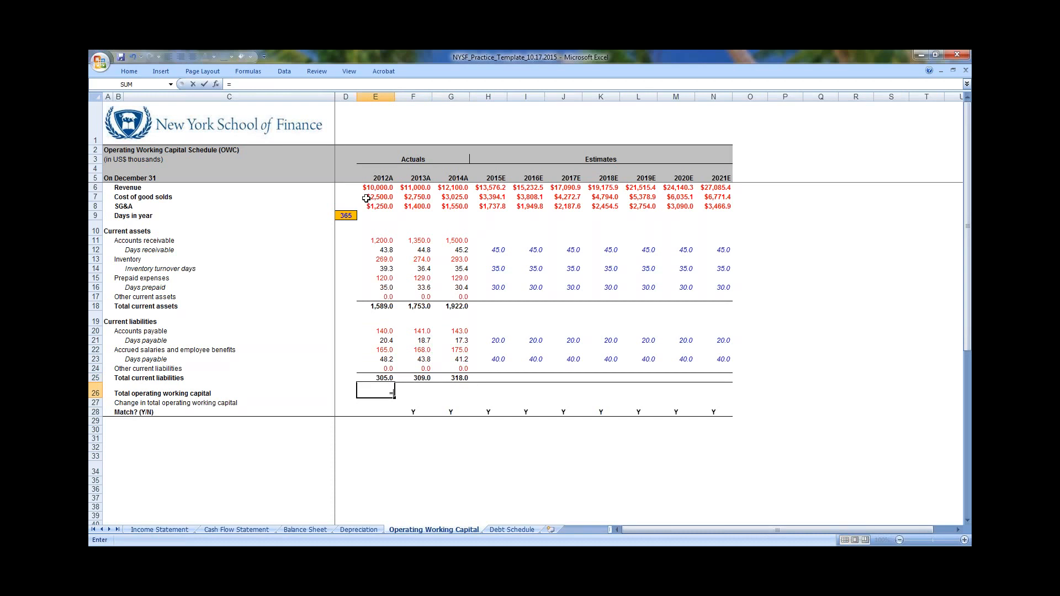
key(Up)
key(Up)
key(Up)
key(Up)
key(Up)
key(Up)
key(Up)
key(Up)
text(-)
key(Up)
key(Return)
Fill the total operating working capital formula from E26 across to 2014A in G26
key(Up)
key(shift+Right)
key(shift+Right)
key(ctrl+r)
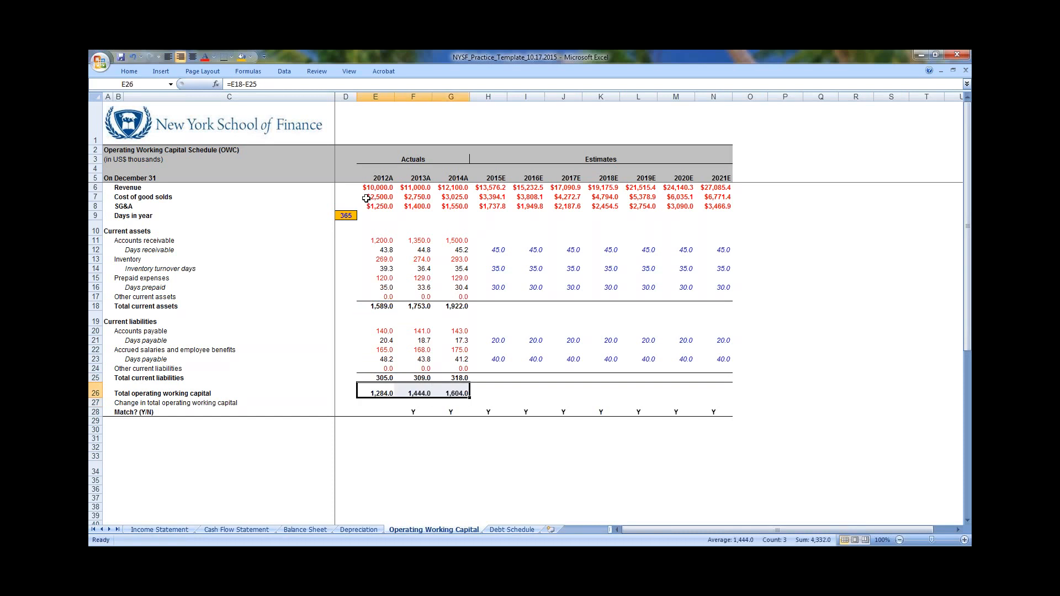
Review the historical total operating working capital formulas in E26:G26
key(Left)
key(Right)
key(Right)
key(Right)
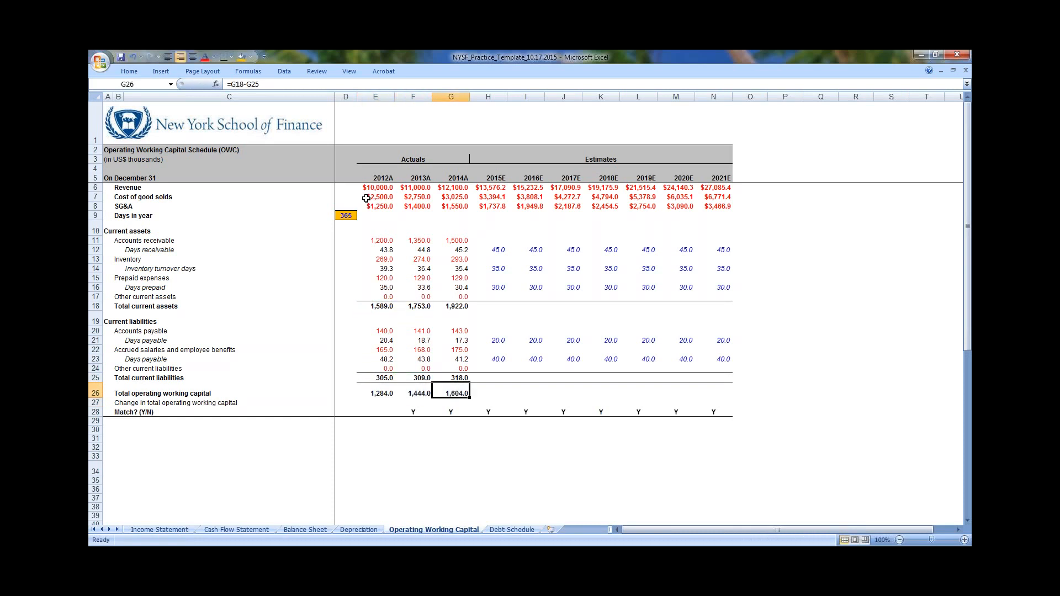
key(Left)
key(Left)
key(Right)
key(Right)
Compare the 2012A to 2014A total current assets in E18:G18 with the current liabilities block in E20:G24
key(Up)
key(Up)
key(Up)
key(Up)
key(Up)
key(Up)
key(Up)
key(Up)
key(Left)
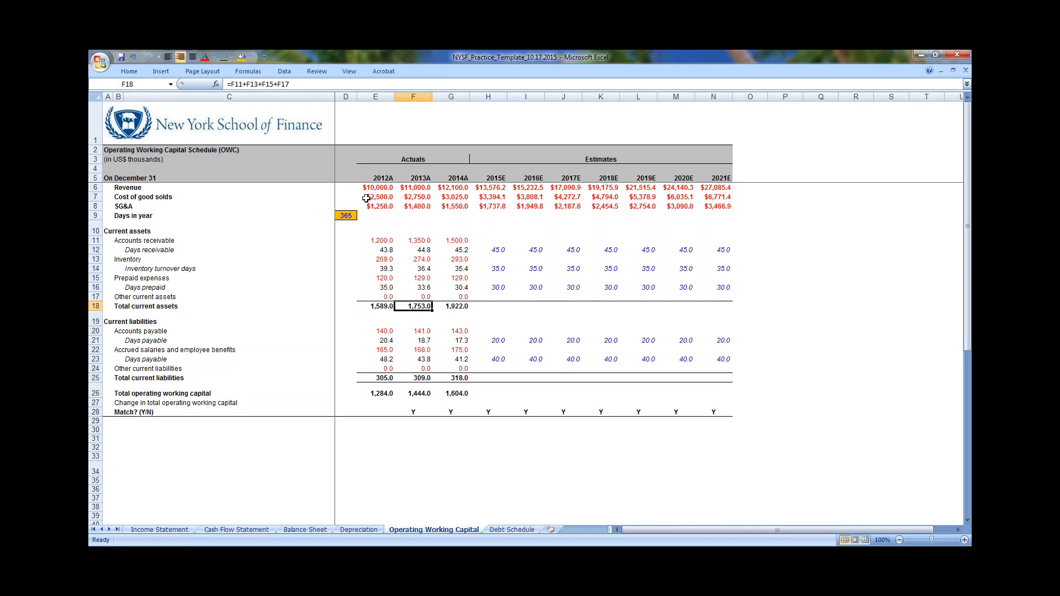
key(Left)
key(Down)
key(Down)
key(shift+Right)
key(shift+Down)
key(shift+Down)
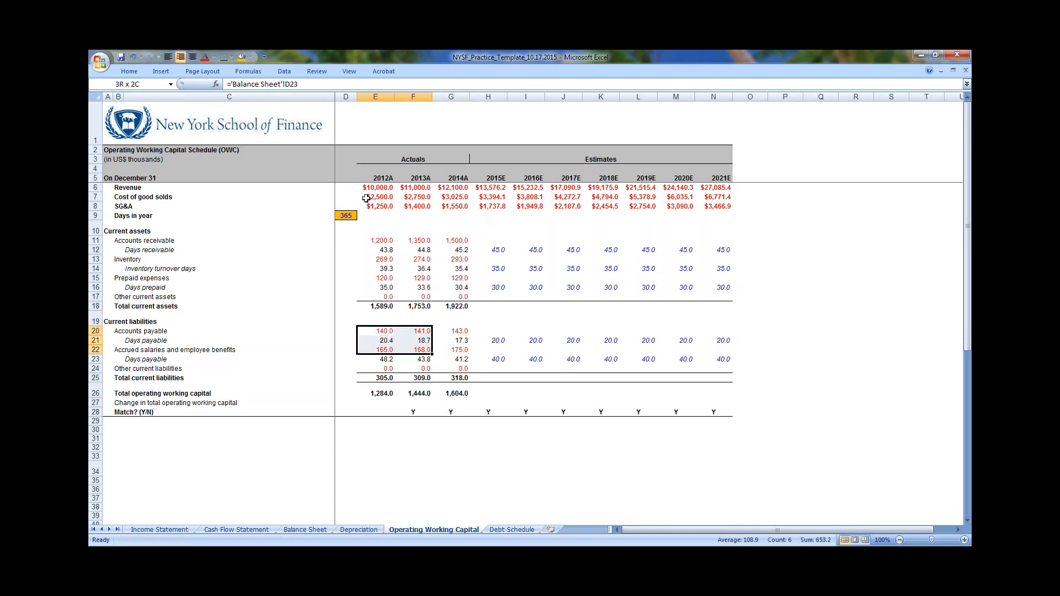
key(shift+Down)
key(shift+Down)
key(shift+Right)
key(Up)
key(Up)
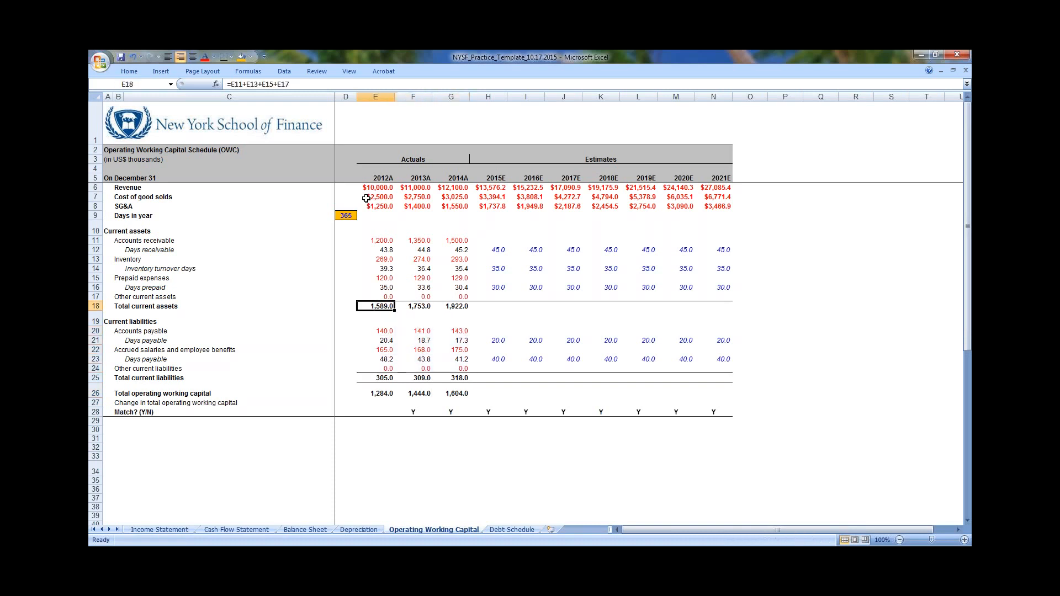
key(Down)
key(Down)
key(shift+Right)
key(shift+Down)
key(shift+Down)
key(shift+Down)
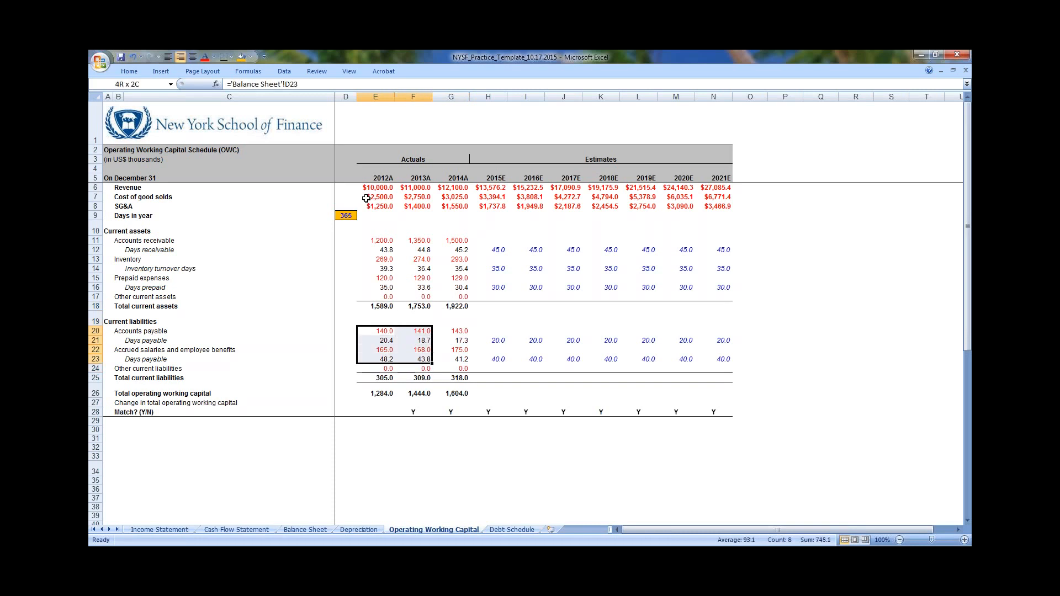
key(shift+Down)
key(shift+Right)
key(Up)
key(Up)
key(shift+Right)
key(shift+Right)
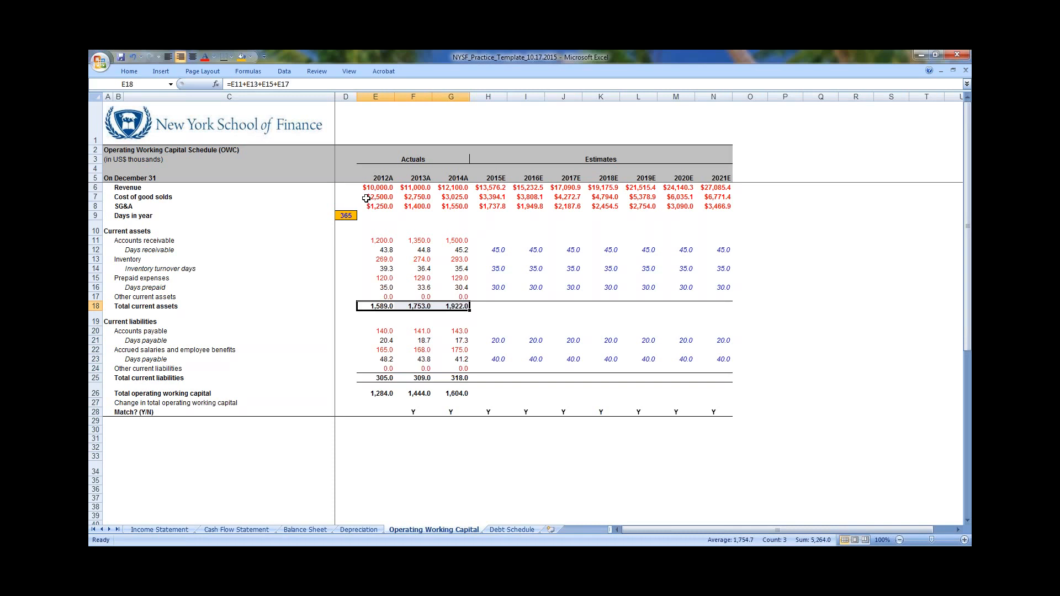
Compare the historical days receivable in E12:G12 with the 2015E to 2021E assumptions in H12:N12
key(Up)
key(Up)
key(Up)
key(Up)
key(Up)
key(Up)
key(Up)
key(Right)
key(Right)
key(Right)
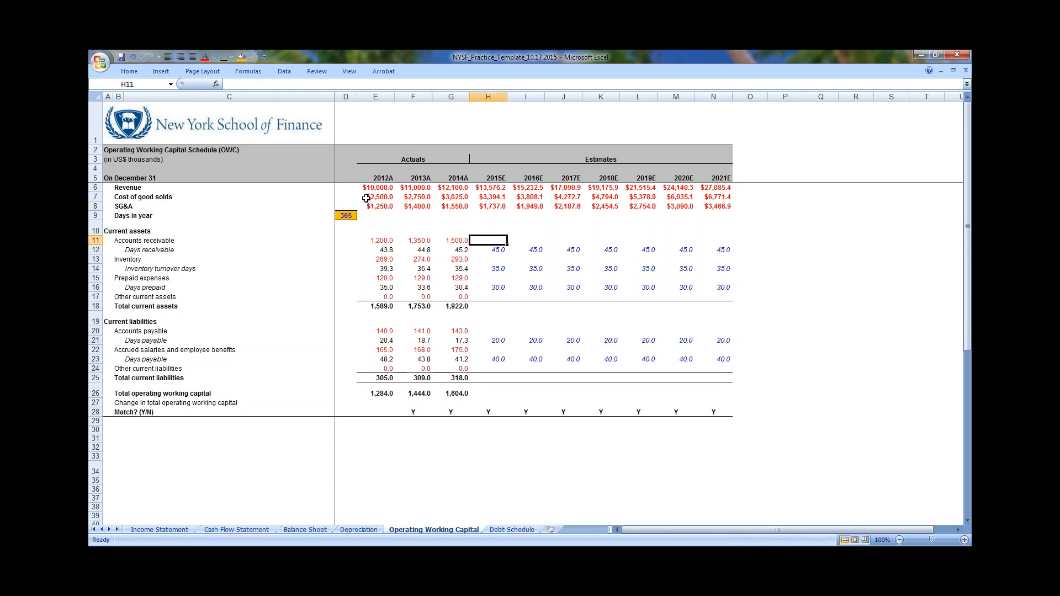
key(Down)
key(Left)
key(Left)
key(Left)
key(Right)
key(Right)
key(Right)
key(Left)
key(Up)
key(Down)
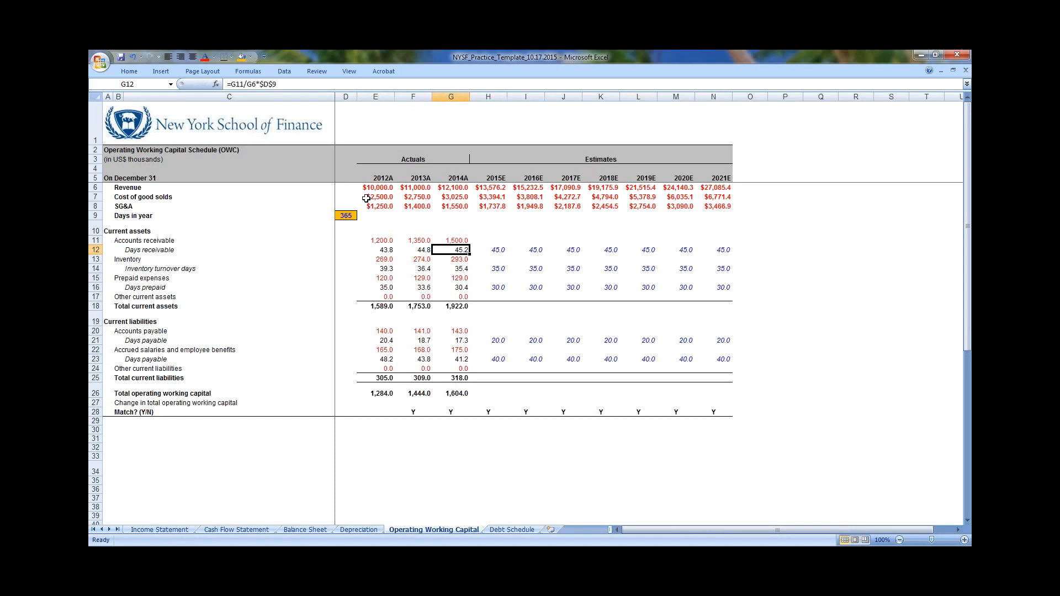
key(Right)
key(F2)
key(Escape)
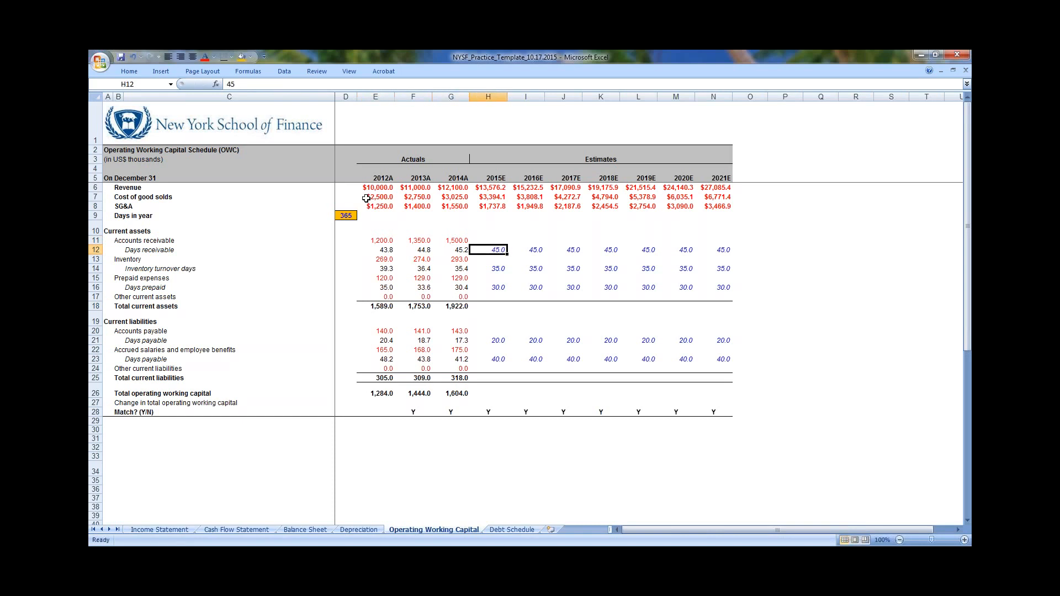
key(ctrl+shift+Right)
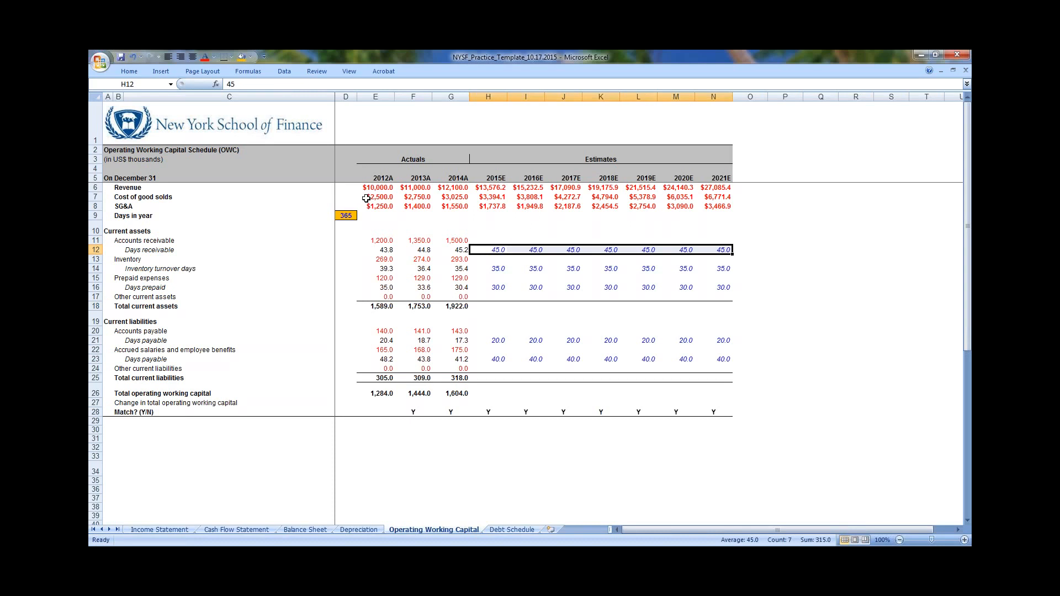
Review the projected inventory turnover days in H14:N14 against the actuals, and the projected days prepaid in H16:N16
key(Down)
key(Down)
key(Left)
key(Left)
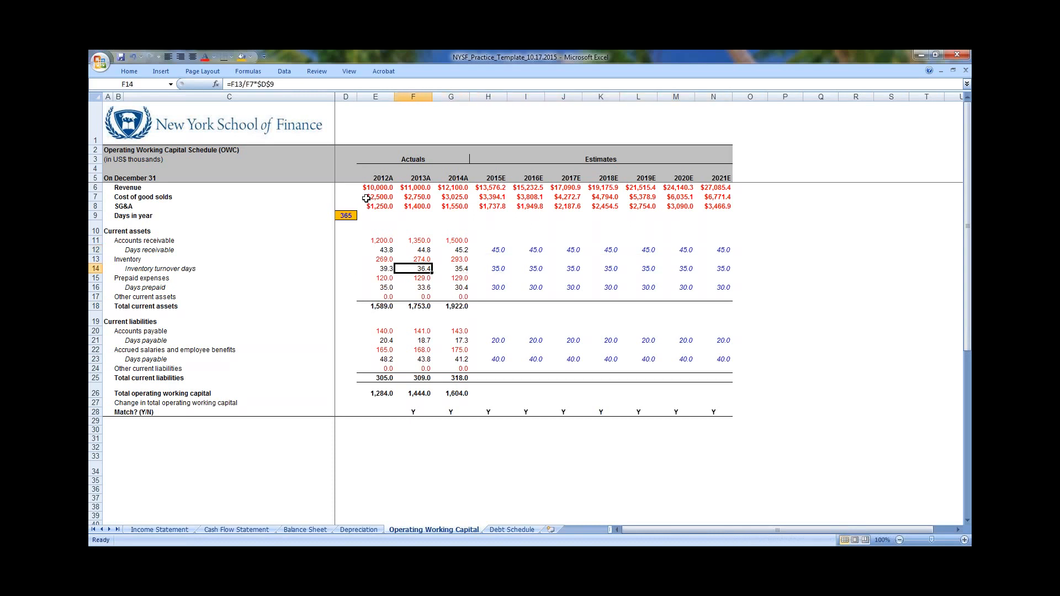
key(Right)
key(Right)
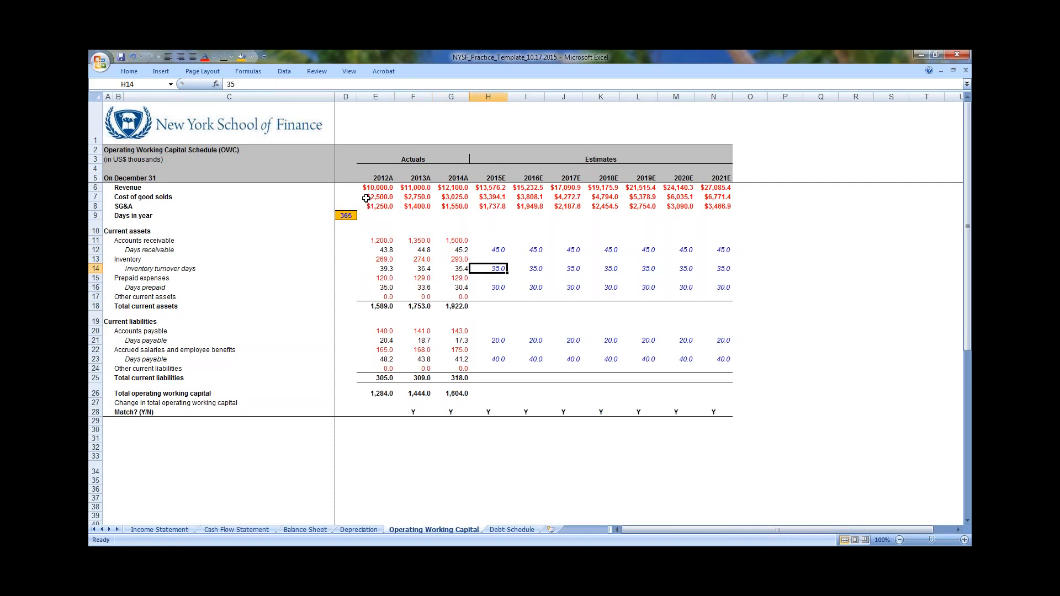
key(ctrl+shift+Right)
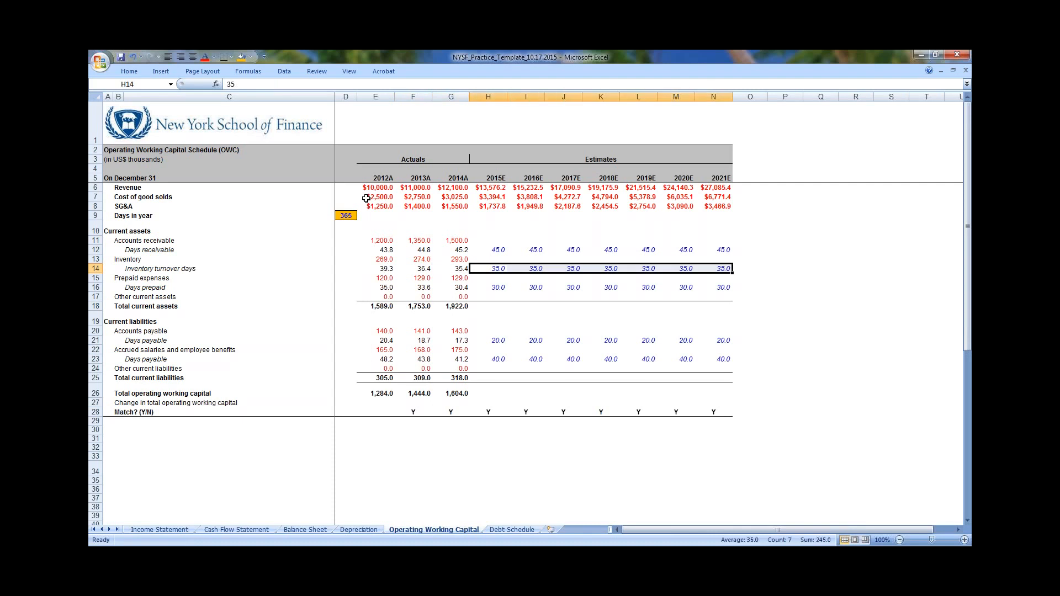
key(Down)
key(Down)
key(ctrl+shift+Right)
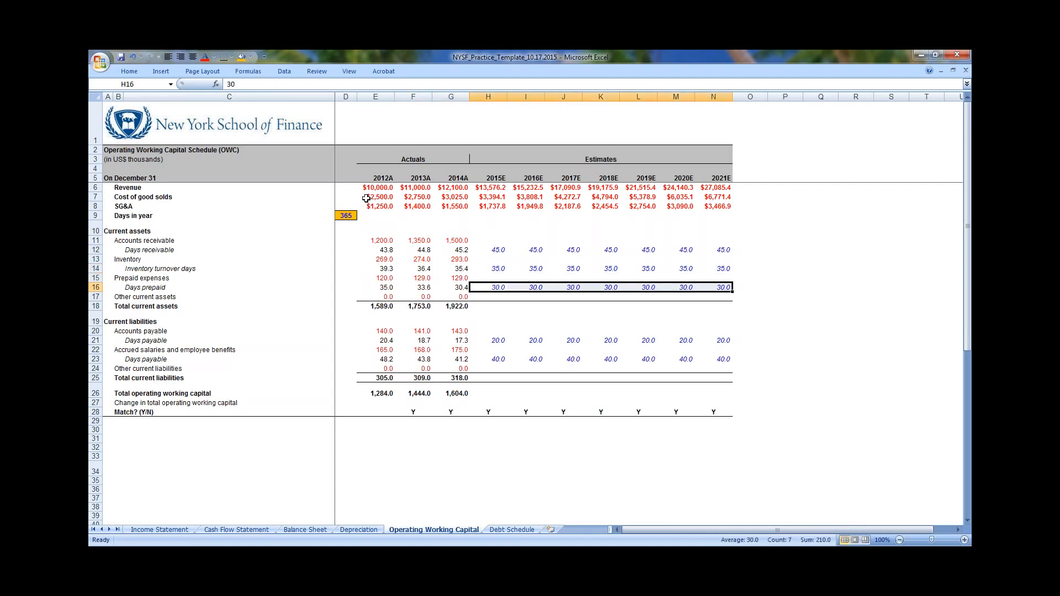
Compare the historical accounts payable days in E21:G21 with the 2015E to 2021E assumptions in H21:N21
key(Down)
key(Down)
key(Down)
key(Down)
key(Down)
key(ctrl+Left)
key(ctrl+Left)
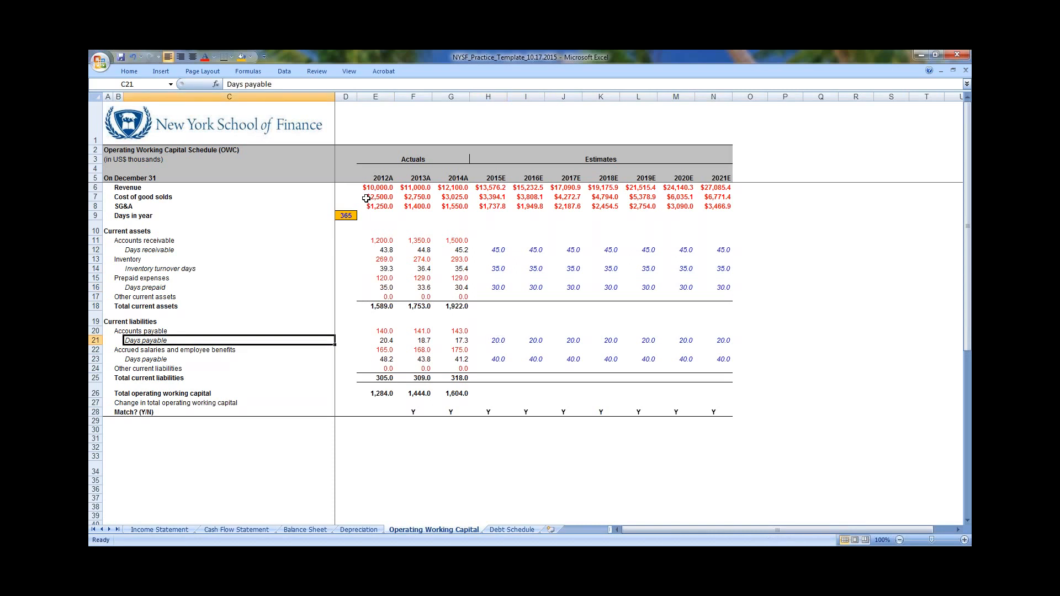
key(ctrl+Right)
key(Right)
key(Right)
key(Right)
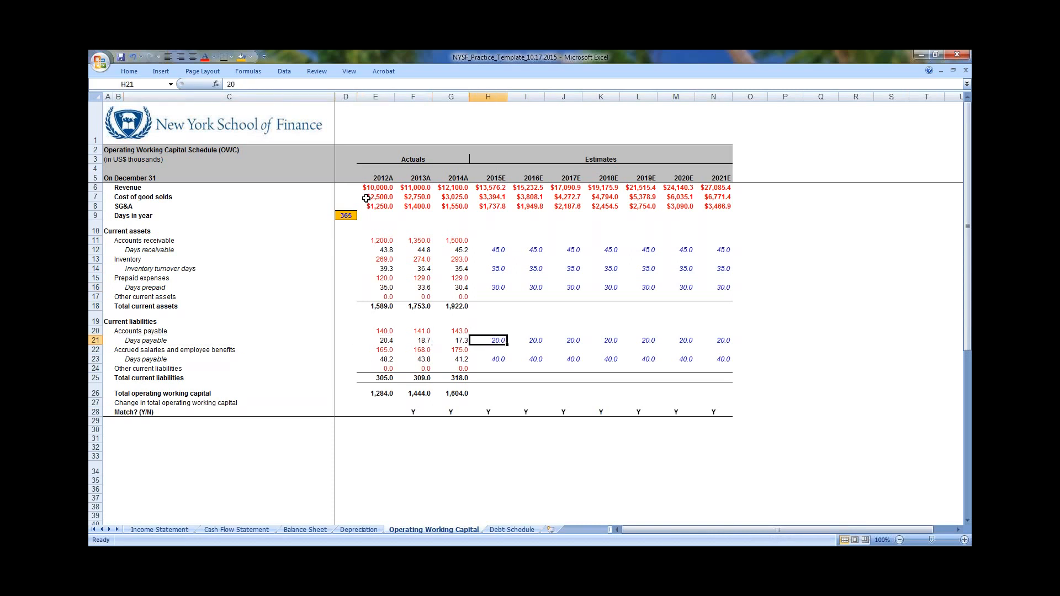
key(Left)
key(Right)
key(ctrl+shift+Right)
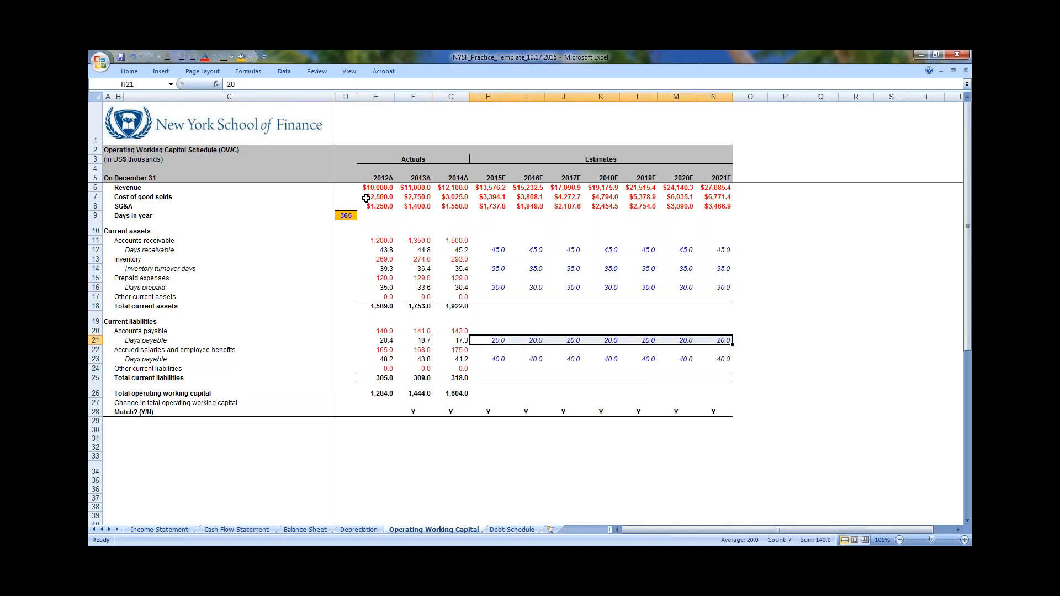
key(Left)
key(Left)
key(Right)
key(Right)
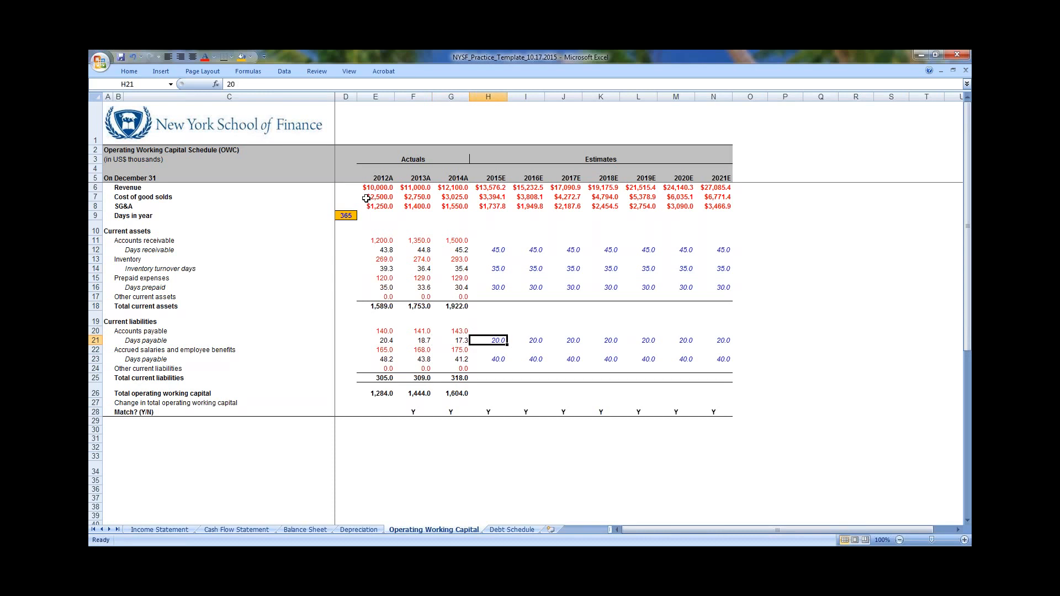
Set the 2015E accounts payable days in H21 to 17 and fill the value across to 2021E in N21
key(Left)
key(Left)
key(Right)
key(Right)
key(Right)
key(Left)
text(17)
key(ctrl+Return)
key(ctrl+shift+Right)
key(ctrl+r)
key(shift+BackSpace)
key(Right)
key(Right)
key(ctrl+Left)
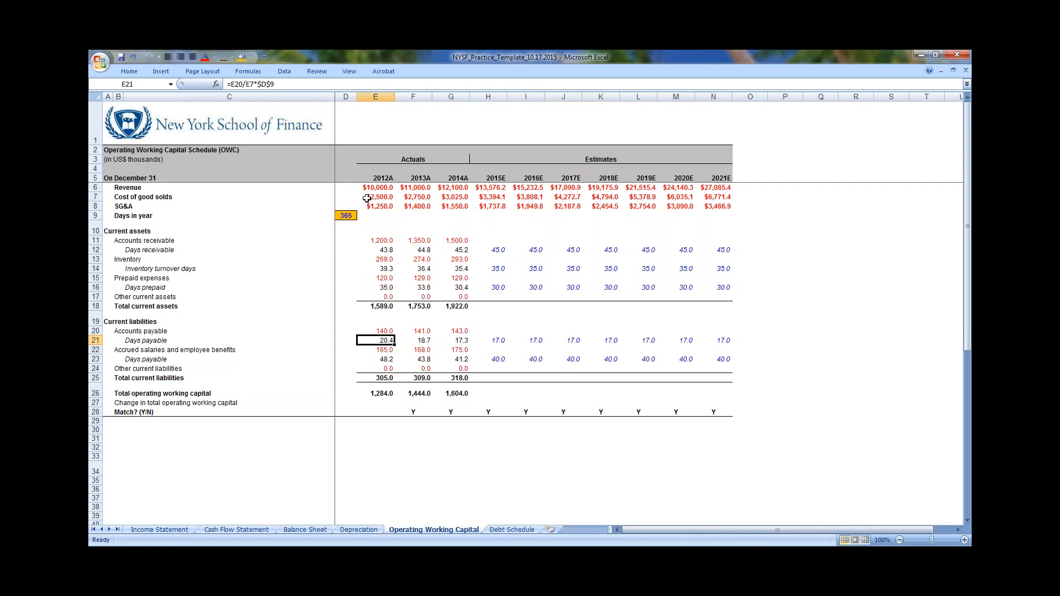
key(Right)
key(Right)
key(Right)
key(ctrl+shift+Right)
key(Down)
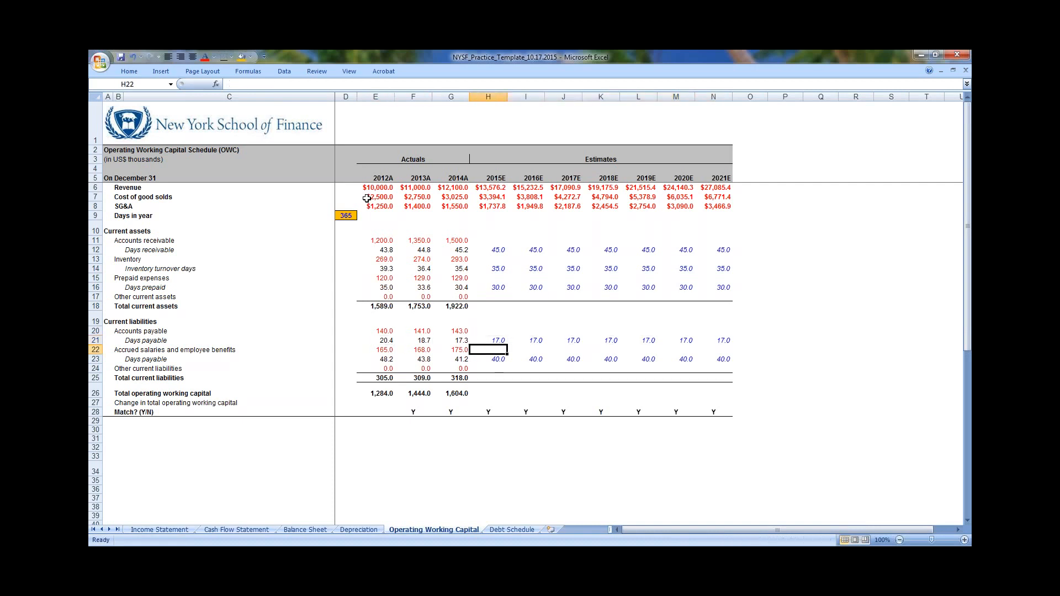
Compare the historical accrued salaries days payable in E23:G23 with the 2015E to 2021E assumptions in H23:N23
key(Down)
key(ctrl+Left)
key(ctrl+Left)
key(Right)
key(Right)
key(Right)
key(Right)
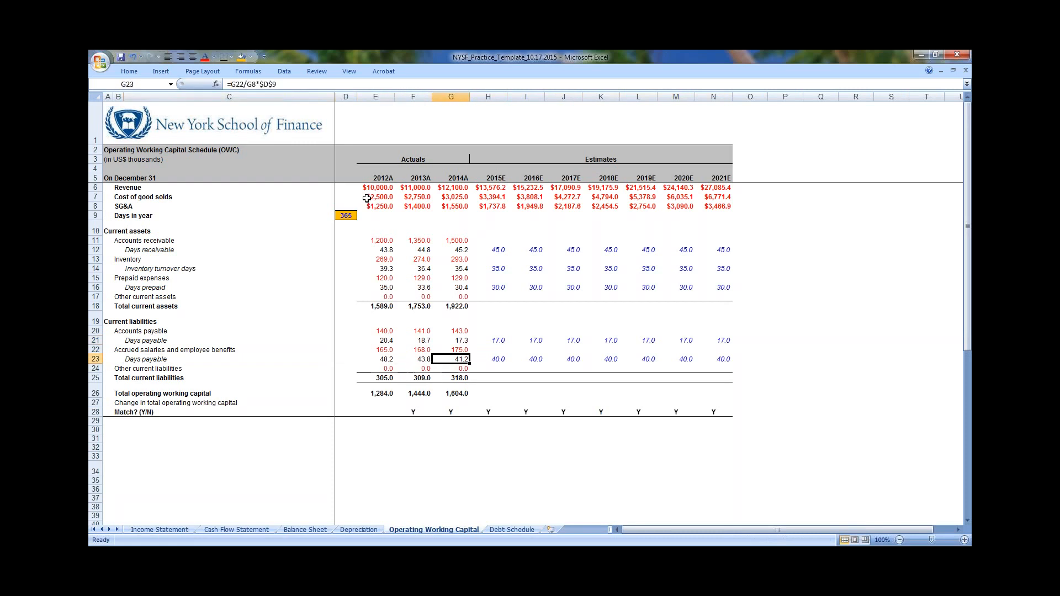
key(Right)
key(Left)
key(Right)
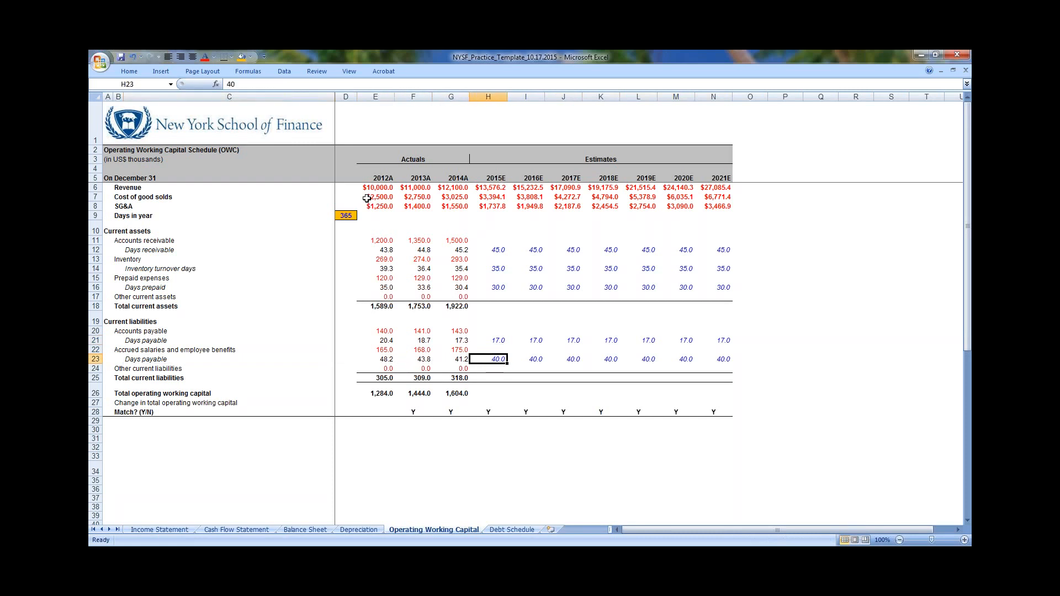
key(ctrl+shift+Right)
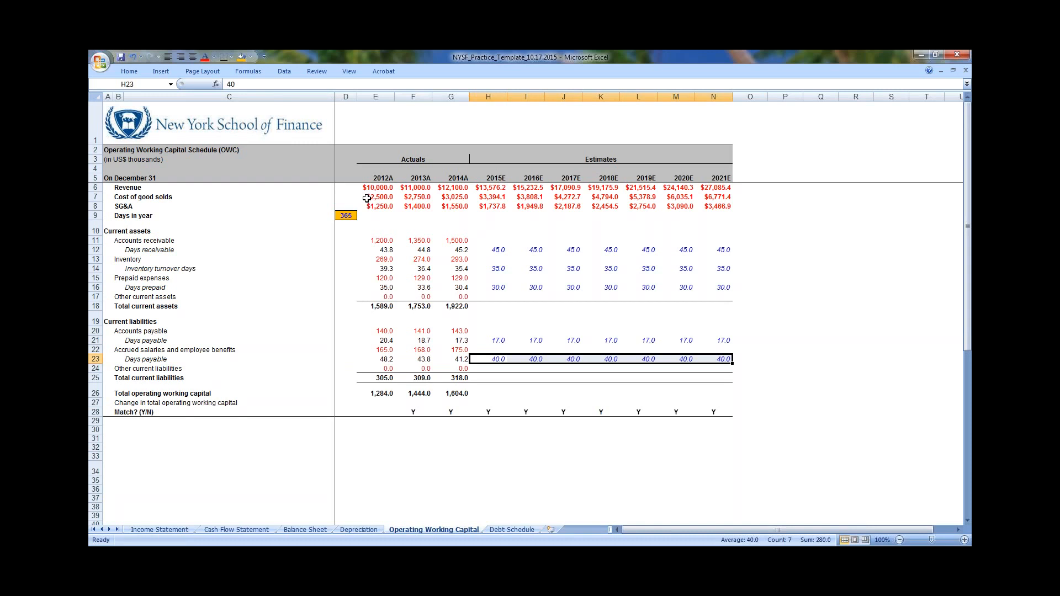
Calculate 2015E accounts receivable in H11 as days receivable divided by days in year times revenue, using =H12/D9*H6
key(Up)
key(Up)
key(Up)
key(Up)
key(Up)
key(Up)
key(Up)
key(Up)
key(Up)
key(Up)
key(Up)
key(Up)
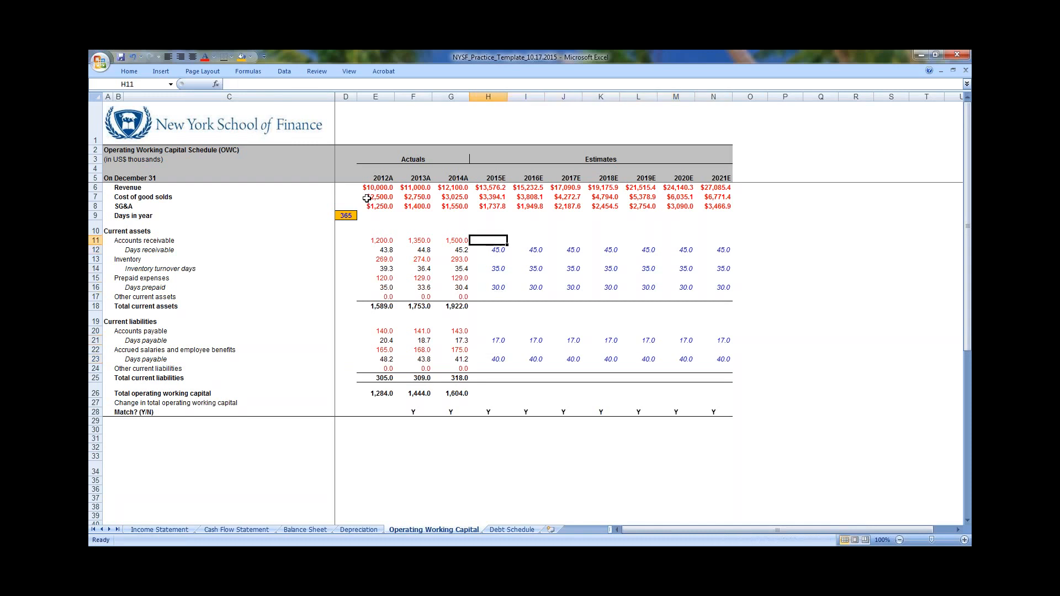
text(=)
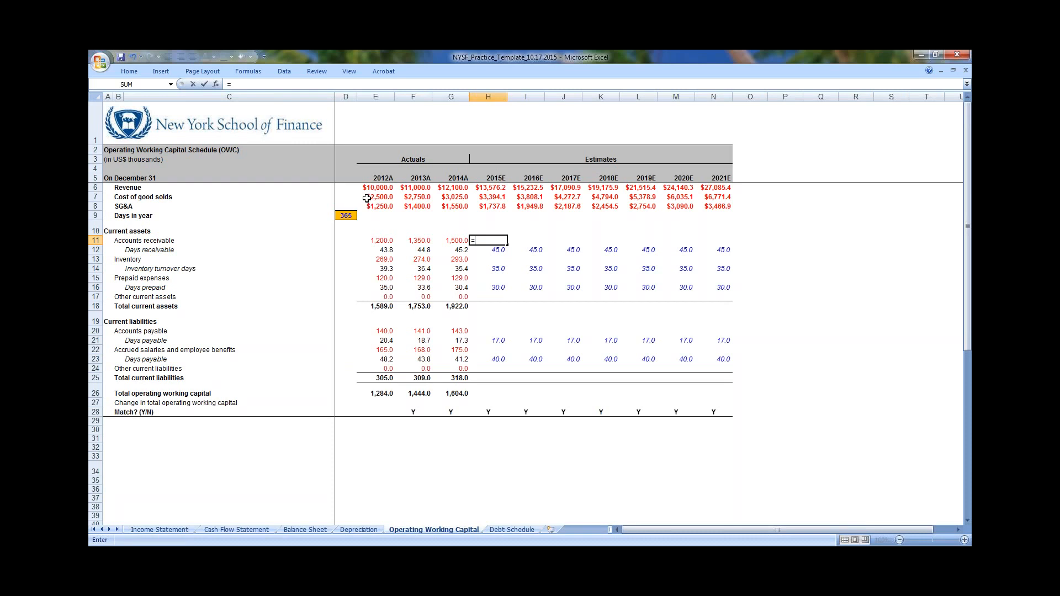
key(Down)
text(/)
key(Up)
key(Up)
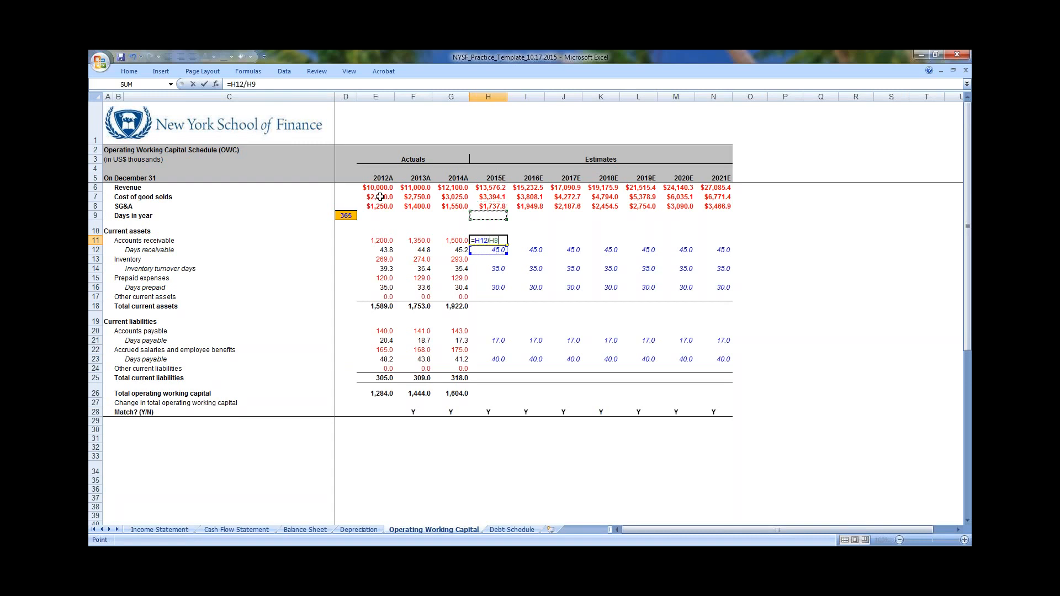
key(Left)
key(Left)
key(Left)
key(Left)
text(*)
key(Up)
key(Up)
key(Up)
key(Up)
key(Up)
key(Return)
key(Up)
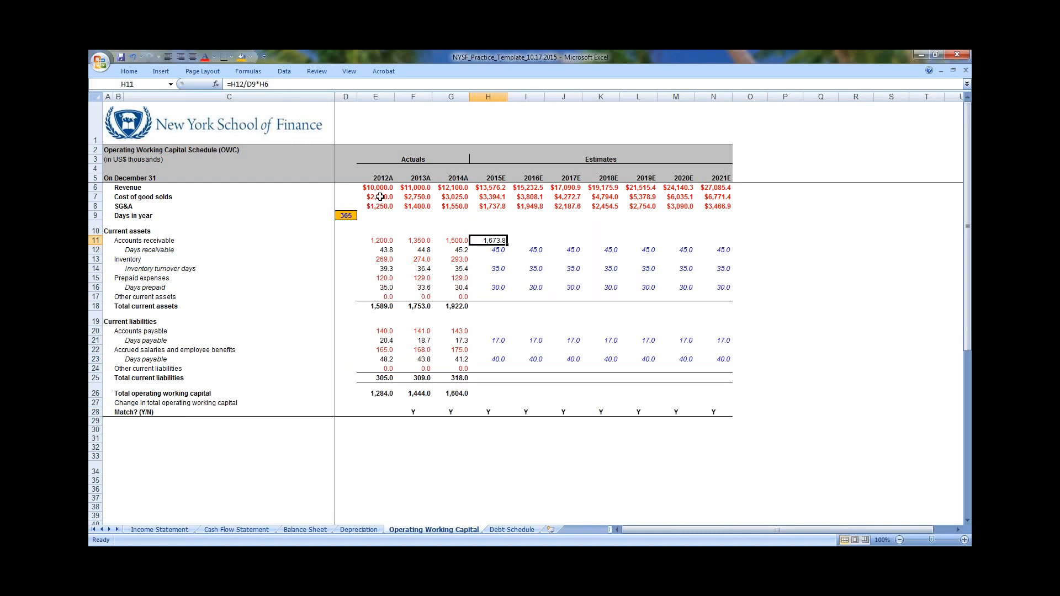
Make the days-in-year reference absolute in the H11 accounts receivable formula, giving =H12/$D$9*H6
key(F2)
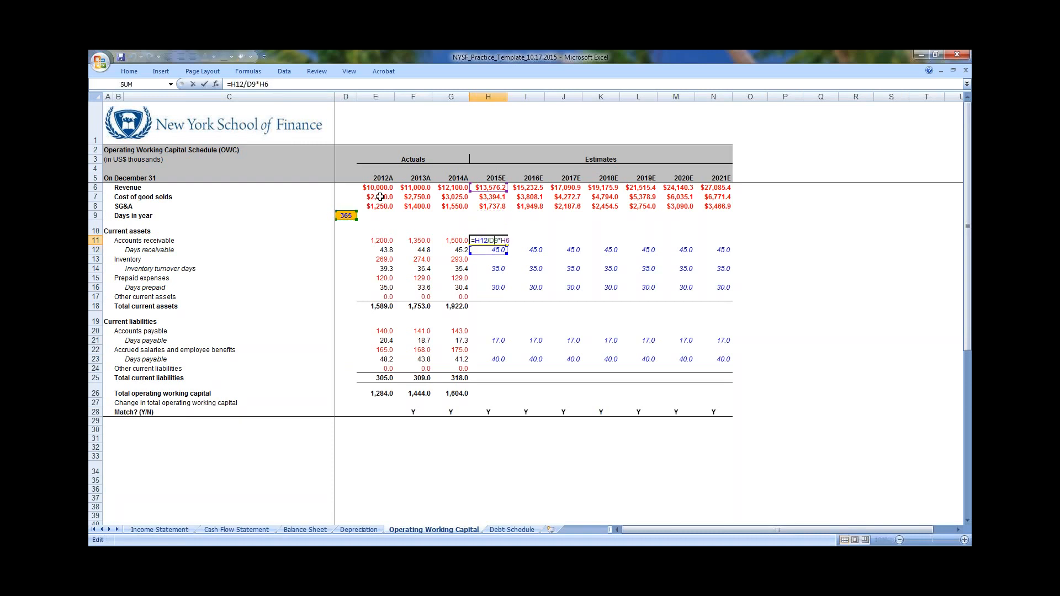
key(F4)
key(Return)
key(Up)
Fill the accounts receivable projection formula from H11 across to 2021E in N11
key(shift+Right)
key(shift+Right)
key(shift+Right)
key(shift+Right)
key(shift+Right)
key(shift+Right)
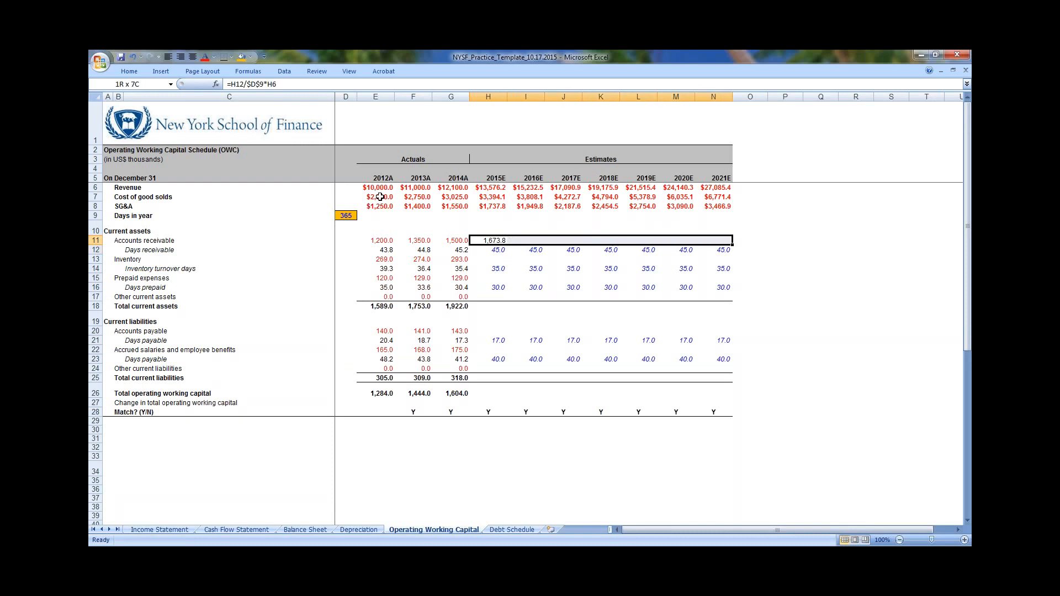
key(ctrl+r)
key(shift+Left)
key(shift+Left)
key(shift+Left)
key(shift+Left)
key(shift+Left)
key(shift+Left)
Copy the H11 formula into 2015E inventory in H13 and repoint it to cost of goods sold, giving =H14/$D$9*H7
key(ctrl+c)
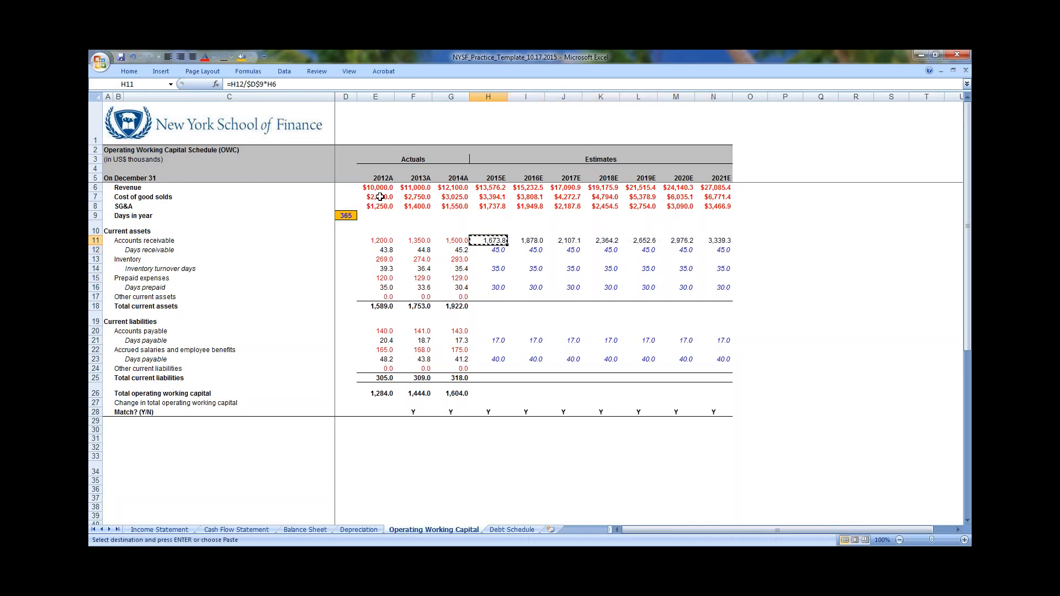
key(Escape)
key(F2)
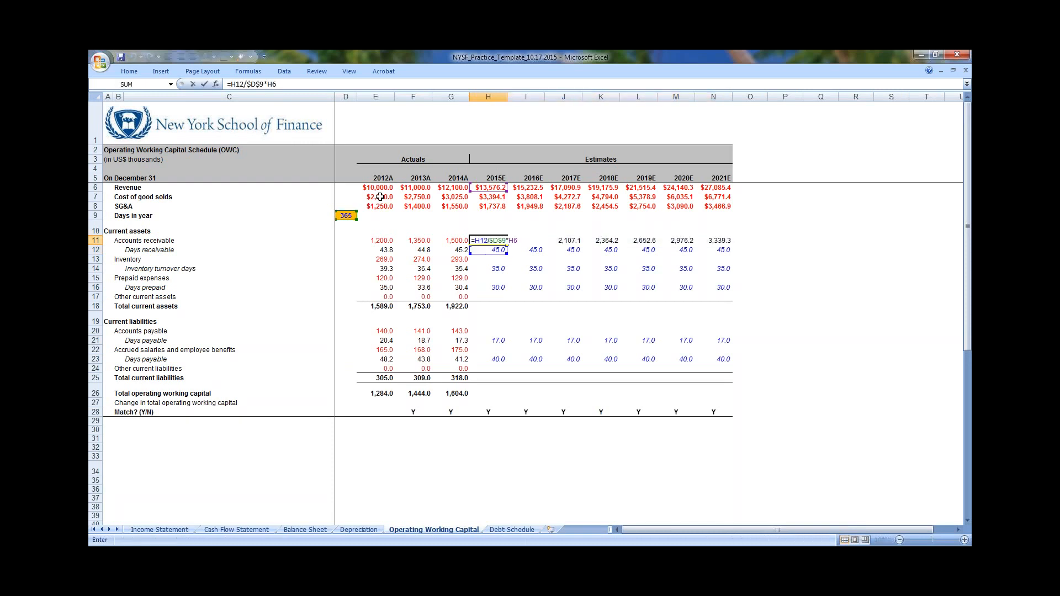
key(Escape)
key(Down)
key(Down)
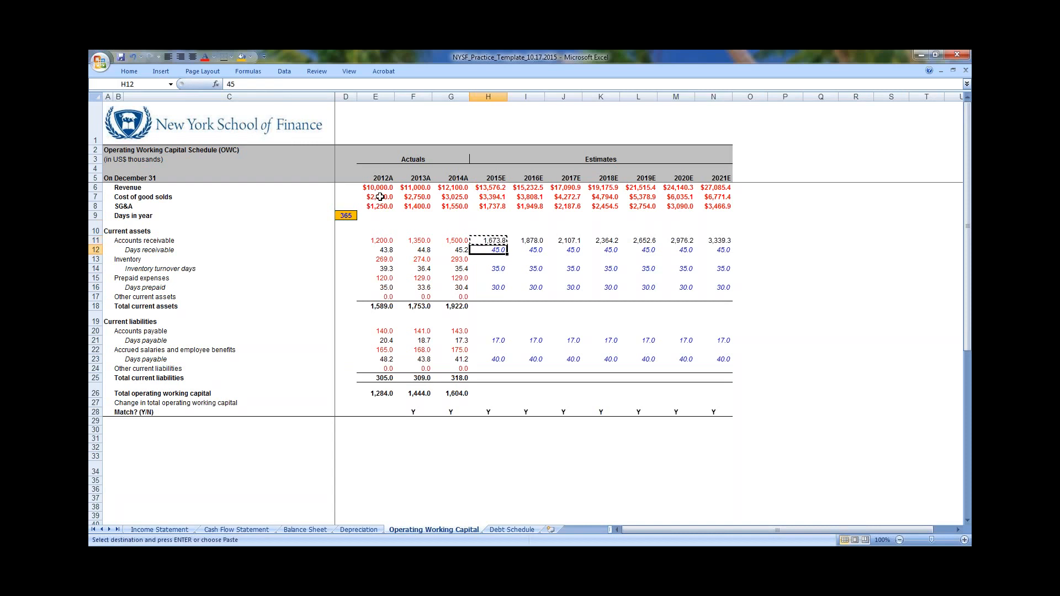
key(F2)
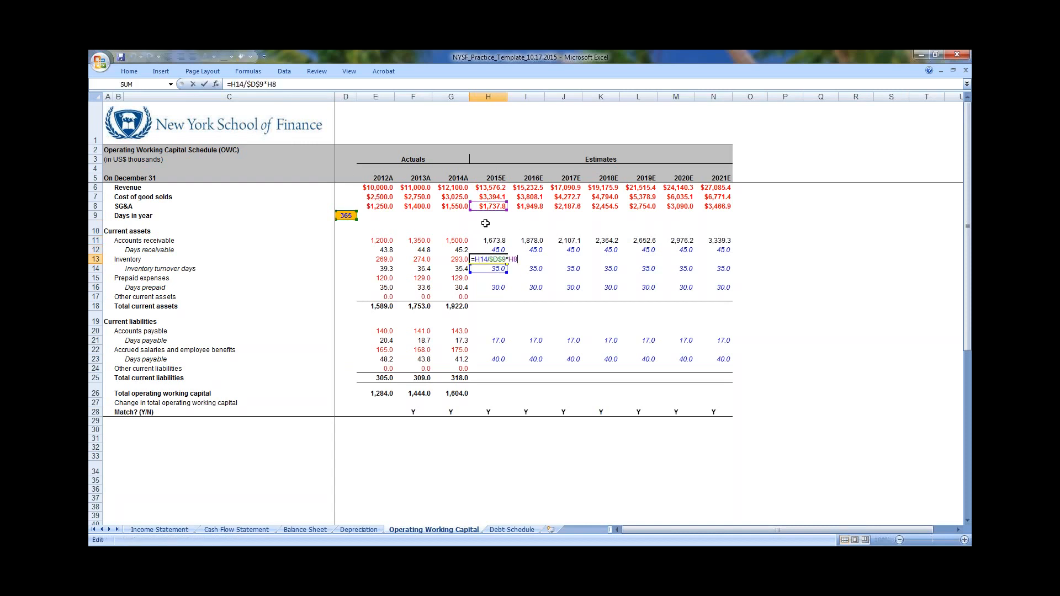
drag(491, 210, 490, 201)
key(Return)
key(Up)
key(Left)
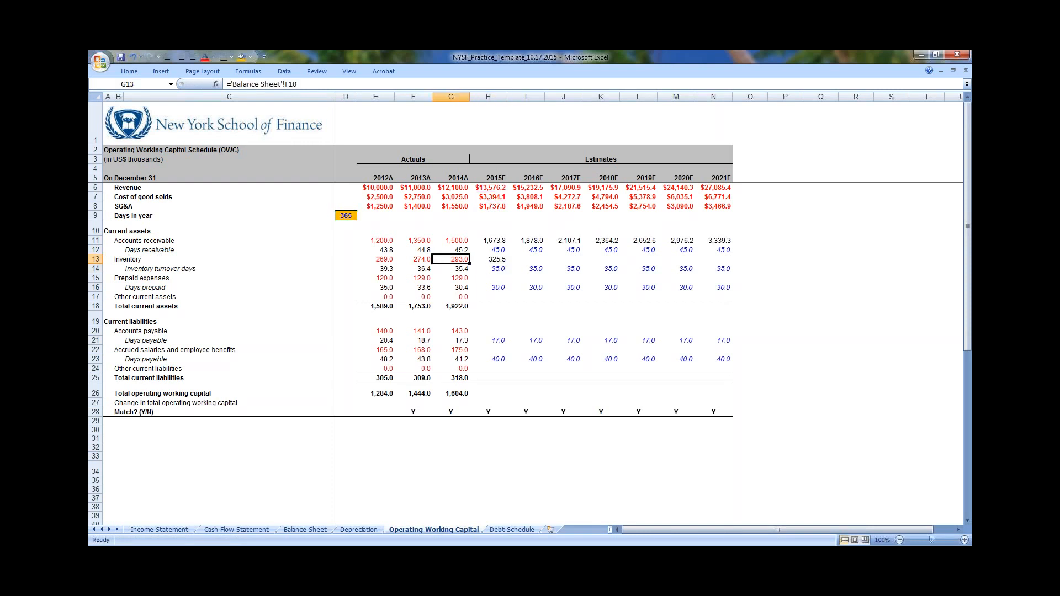
Check the inventory formula in H13 and fill it across to 2021E in N13
key(Right)
key(F2)
key(Escape)
key(shift+Right)
key(shift+Right)
key(shift+Right)
key(shift+Right)
key(shift+Right)
key(shift+Right)
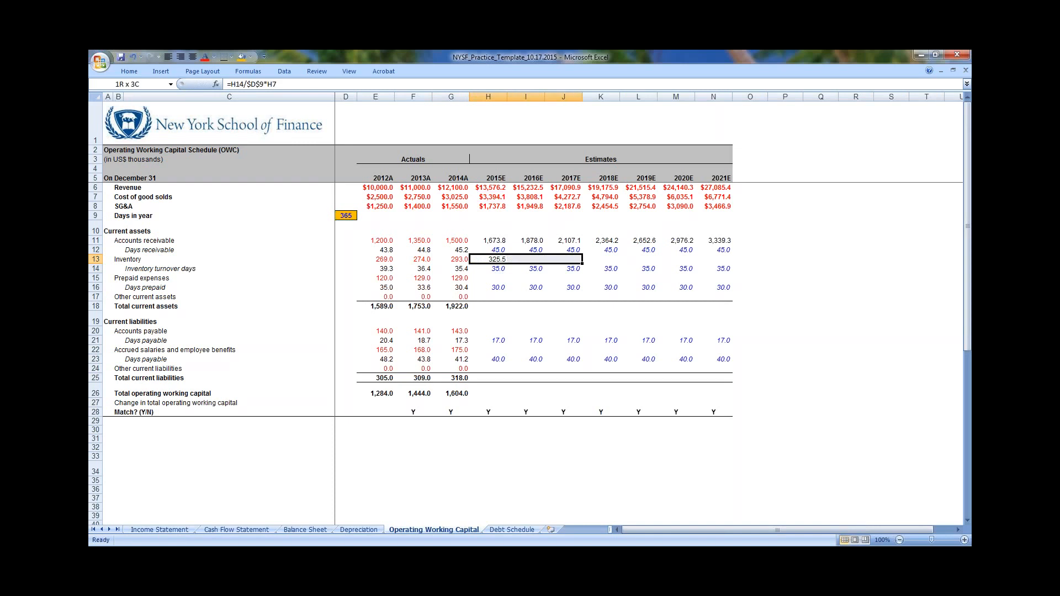
key(ctrl+r)
key(Left)
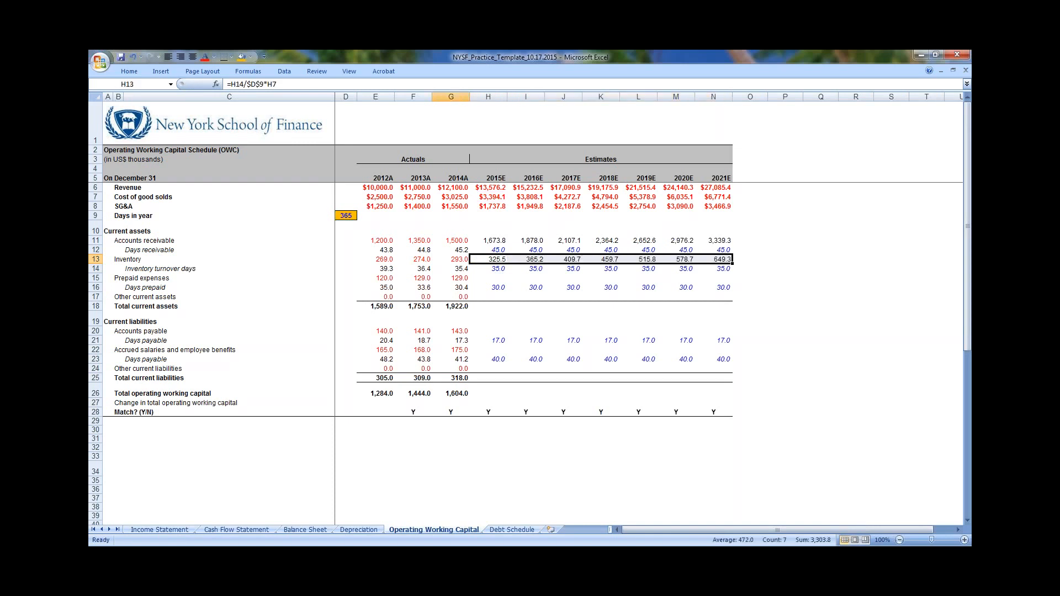
Copy the H13 formula into 2015E prepaid expenses in H15 and repoint it to SG&A, giving =H16/$D$9*H8
key(Right)
key(ctrl+c)
key(Down)
key(Down)
text(=H16/$D$9*H9)
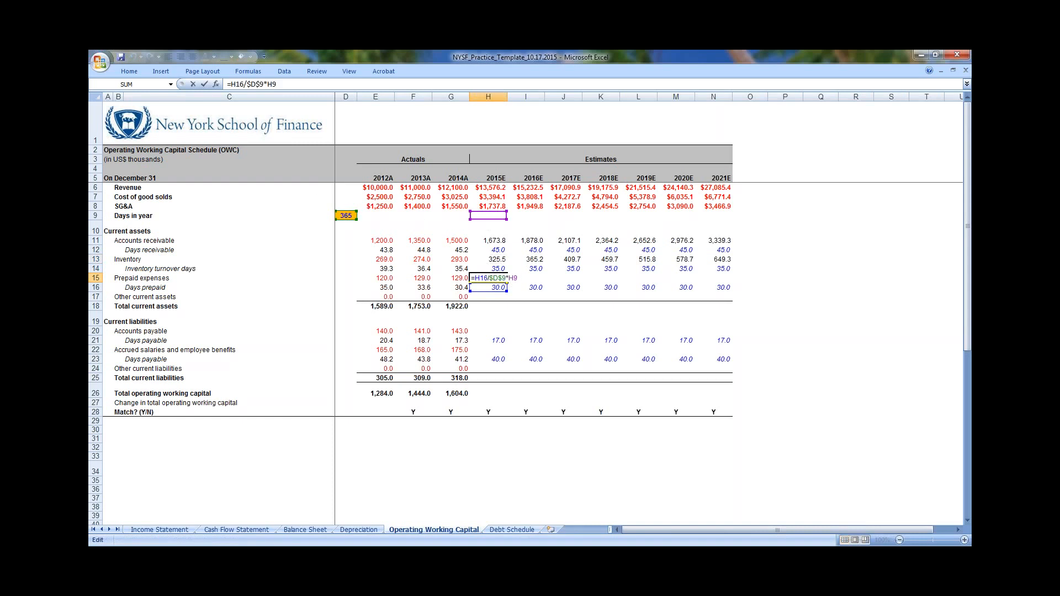
key(BackSpace)
text(8)
key(ctrl+Return)
Fill the prepaid expenses projection formula from H15 across to 2021E in N15
key(shift+Right)
key(shift+Right)
key(shift+Right)
key(shift+Right)
key(shift+Right)
key(shift+Right)
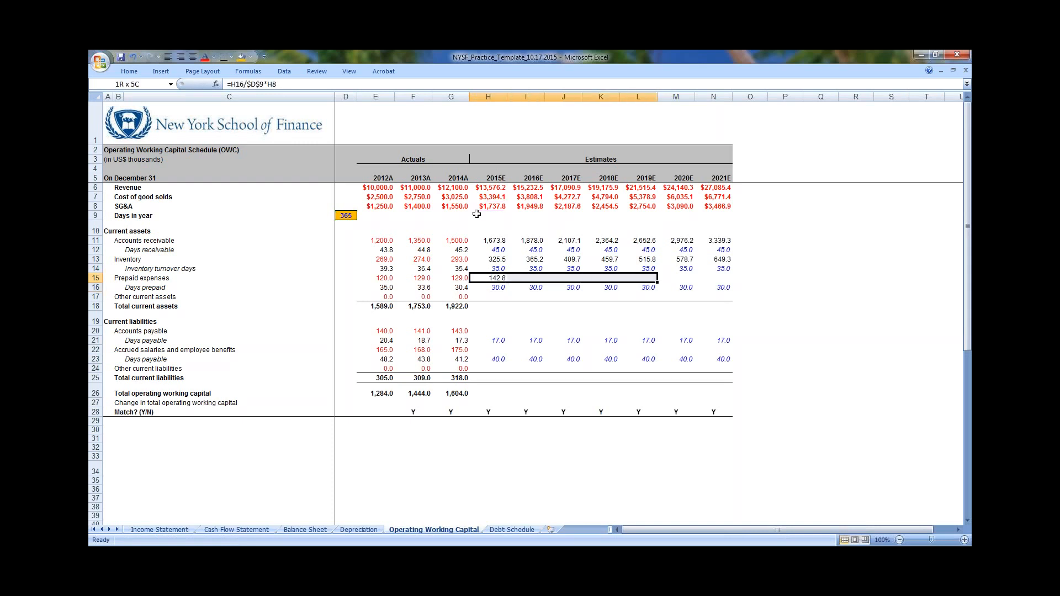
key(ctrl+r)
Enter 0 for other current assets in every projected year, 2015E to 2021E (H17:N17)
key(Down)
key(Down)
key(Left)
key(Left)
key(Left)
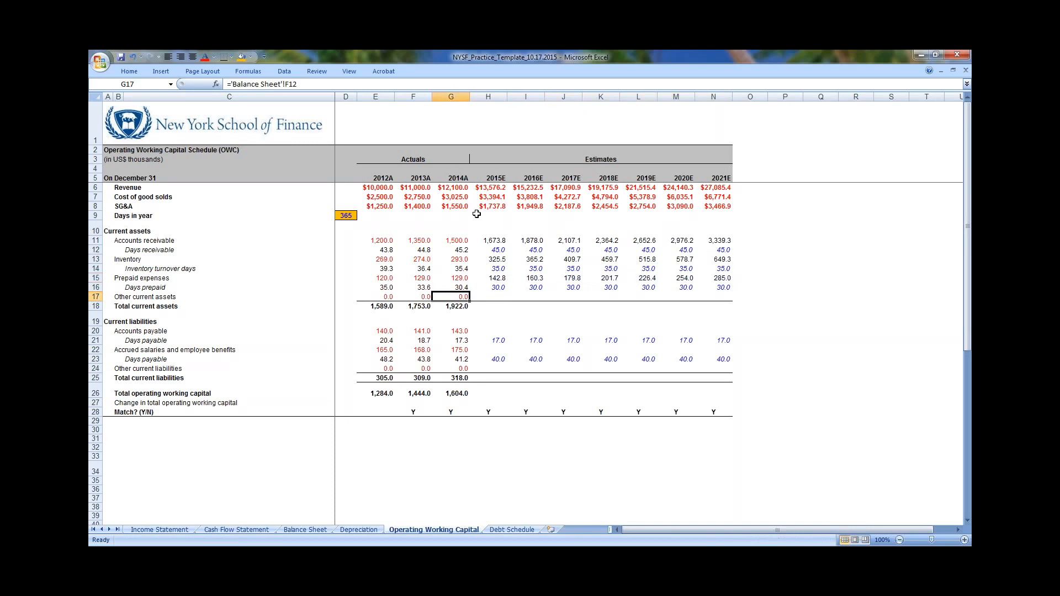
key(Right)
key(Right)
key(Right)
key(Right)
key(Left)
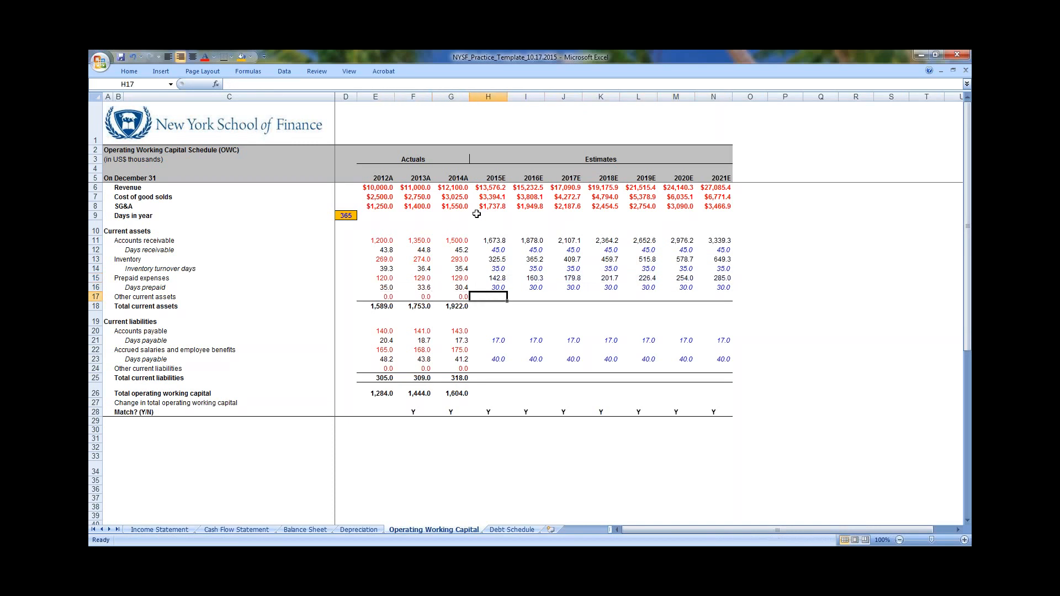
key(shift+Right)
key(shift+Right)
key(shift+Right)
key(shift+Right)
key(shift+Right)
key(shift+Right)
text(0)
key(ctrl+Return)
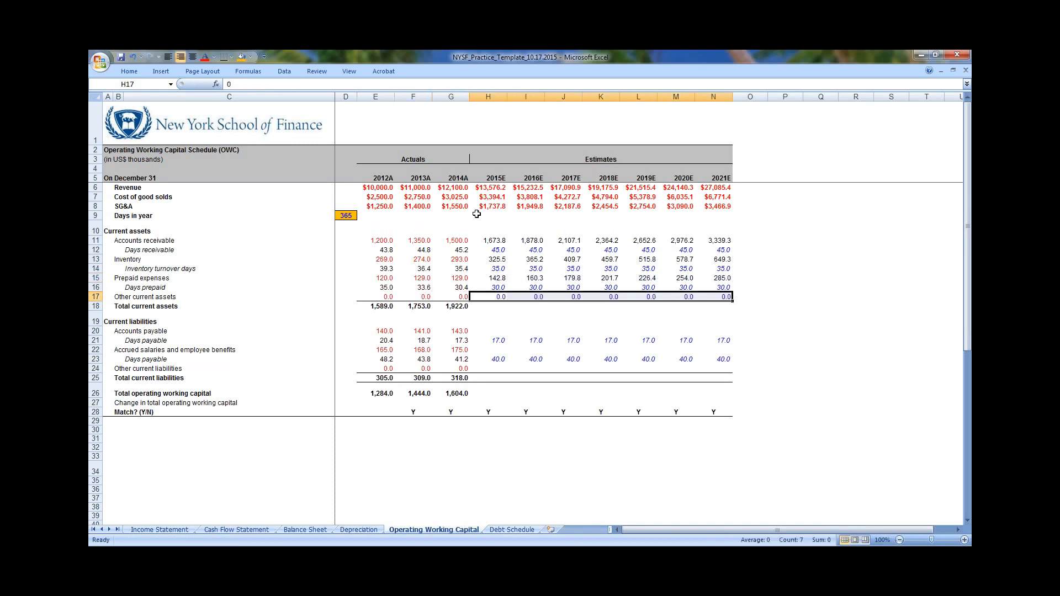
Fill the total current assets formula from 2014A in G18 across to 2021E in N18
key(Down)
key(Left)
key(shift+Right)
key(shift+Right)
key(shift+Right)
key(shift+Right)
key(shift+Right)
key(shift+Right)
key(shift+Right)
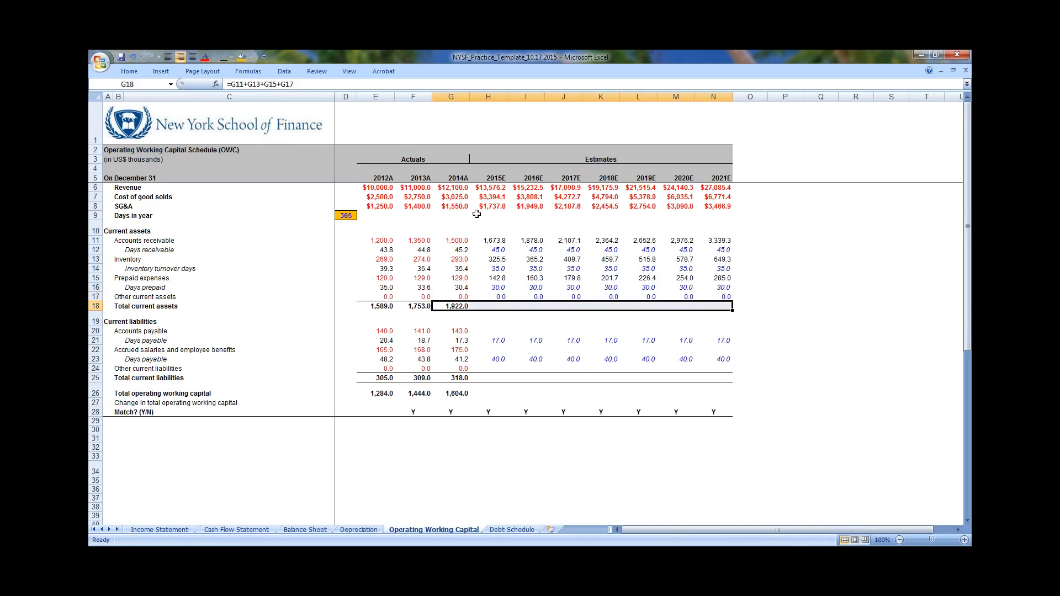
key(ctrl+r)
Compare the 2014A accounts receivable in G11 with the 2015E projection in H11 for reasonableness
key(Right)
key(ctrl+Up)
key(Left)
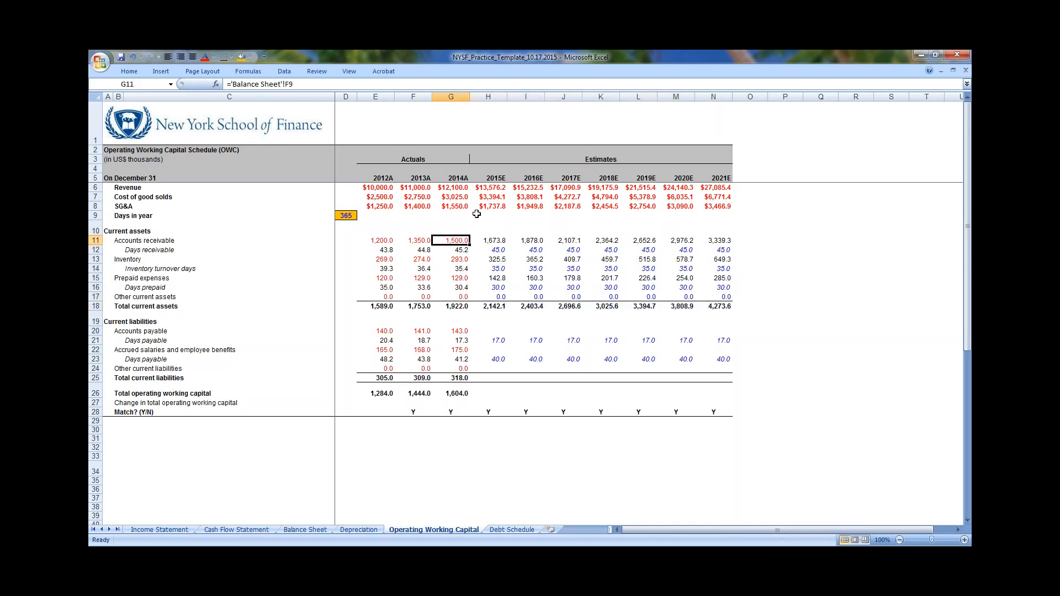
key(shift+Right)
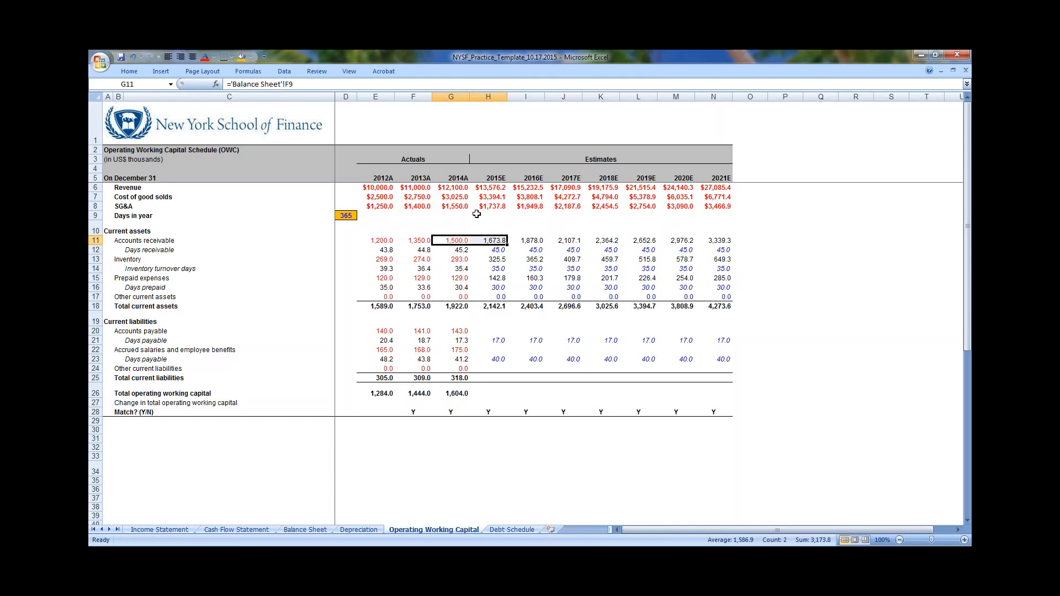
key(Right)
key(Left)
key(shift+Right)
key(Right)
key(Down)
key(Down)
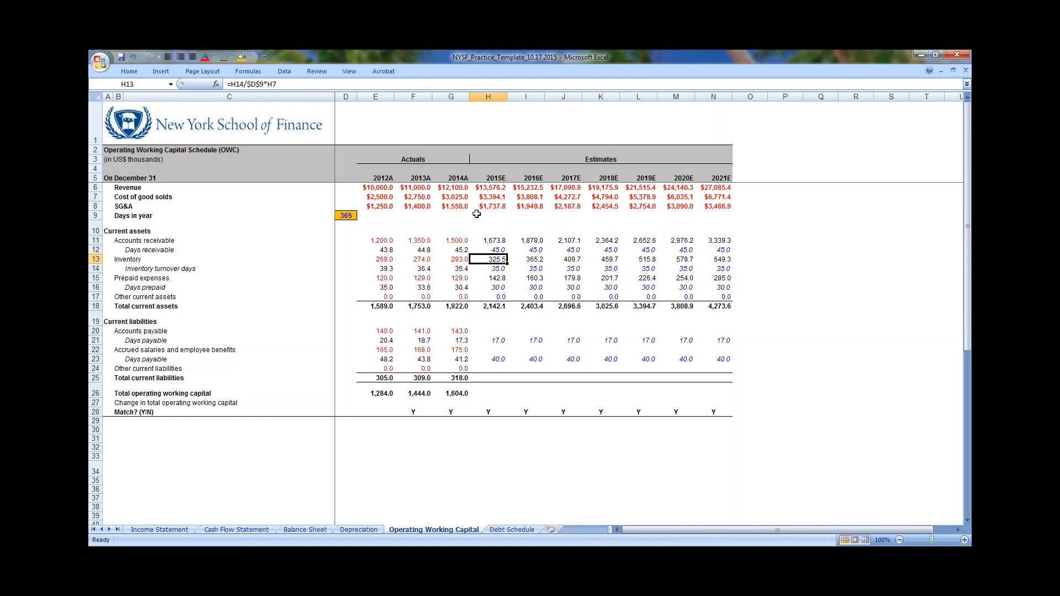
key(Up)
key(Up)
key(Left)
key(shift+Right)
key(Left)
key(Right)
key(Left)
key(Left)
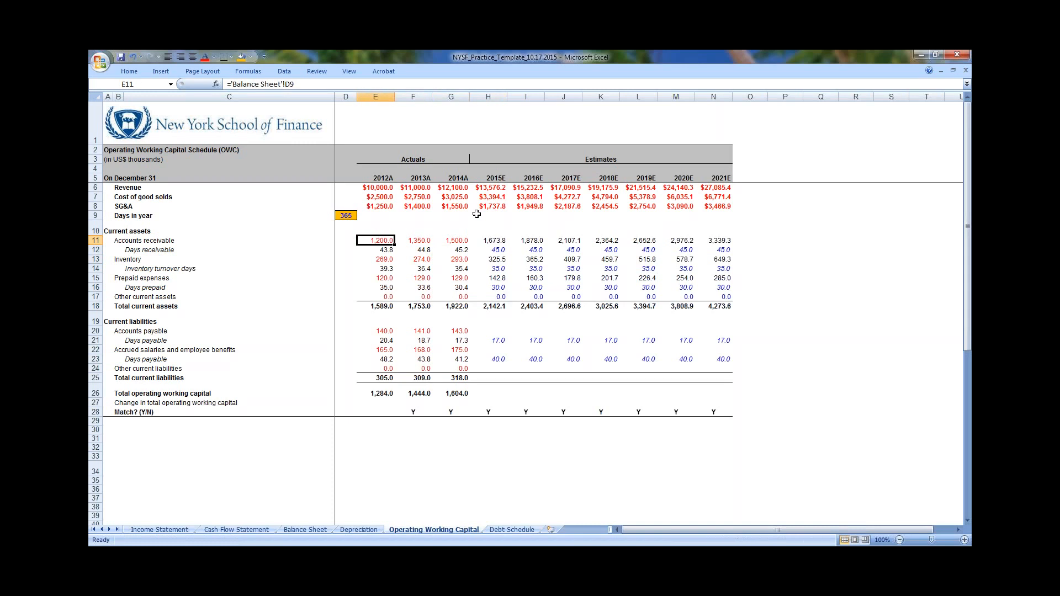
key(Right)
key(Right)
key(shift+Right)
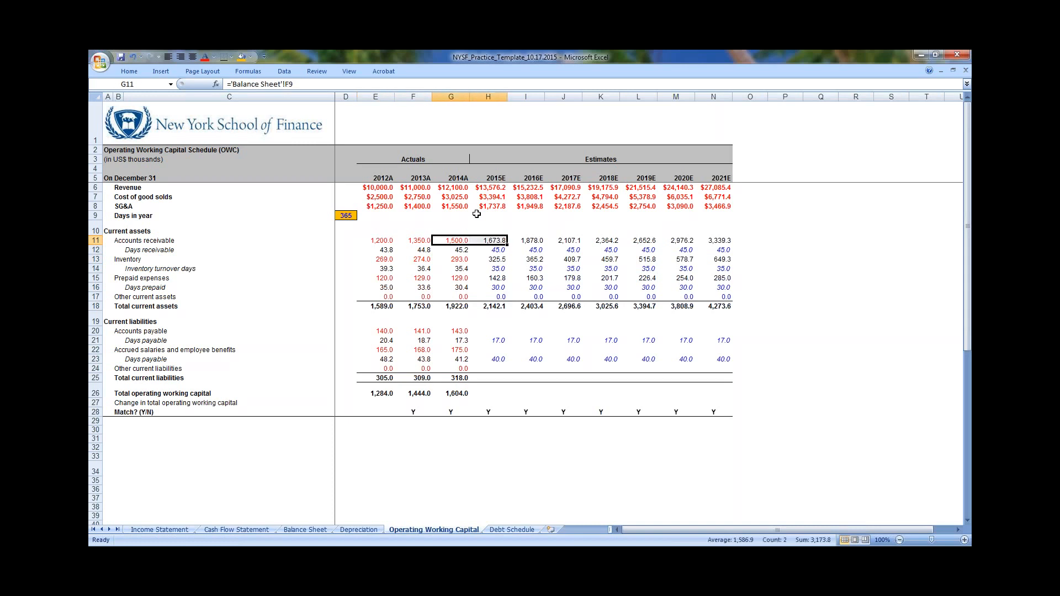
key(shift+Left)
key(shift+Right)
Compare the 2014A and 2015E balances for inventory and prepaid expenses, and check the 2015E days assumptions
key(Down)
key(Down)
key(shift+Right)
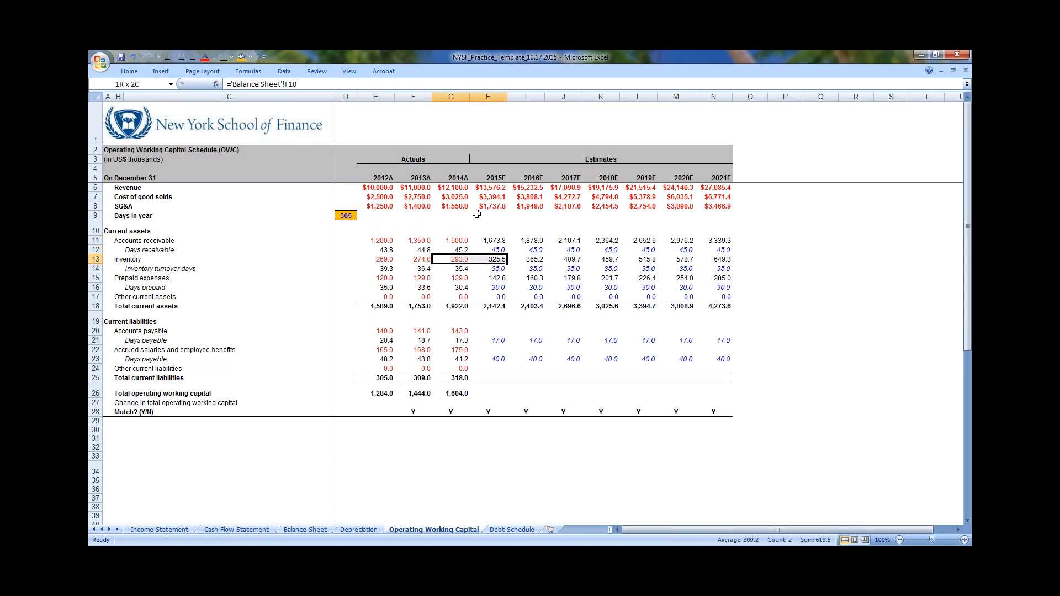
key(Down)
key(Down)
key(shift+Right)
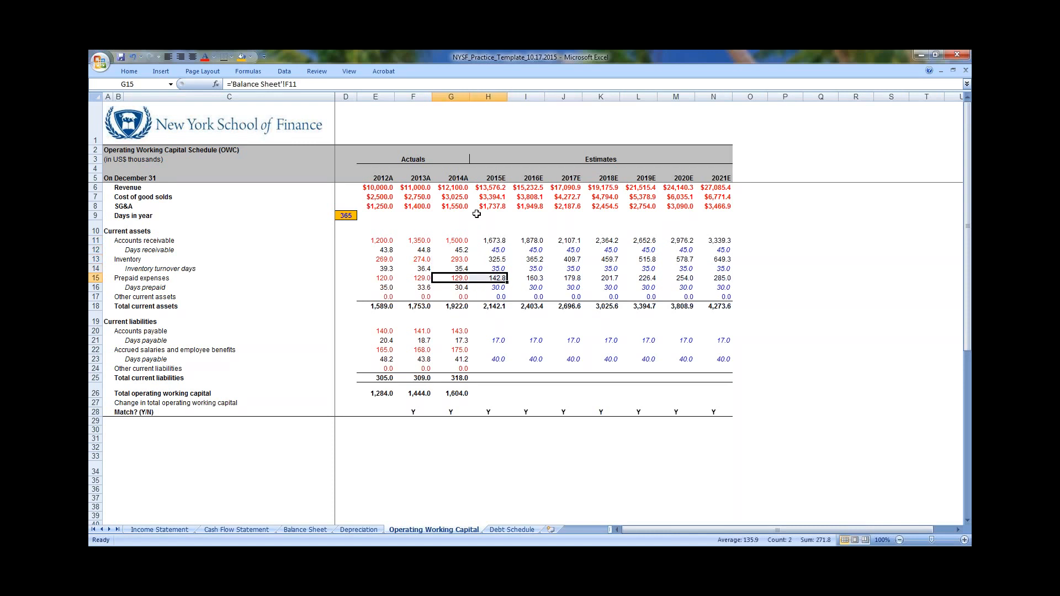
key(Left)
key(Up)
key(Right)
key(Right)
key(Up)
key(Up)
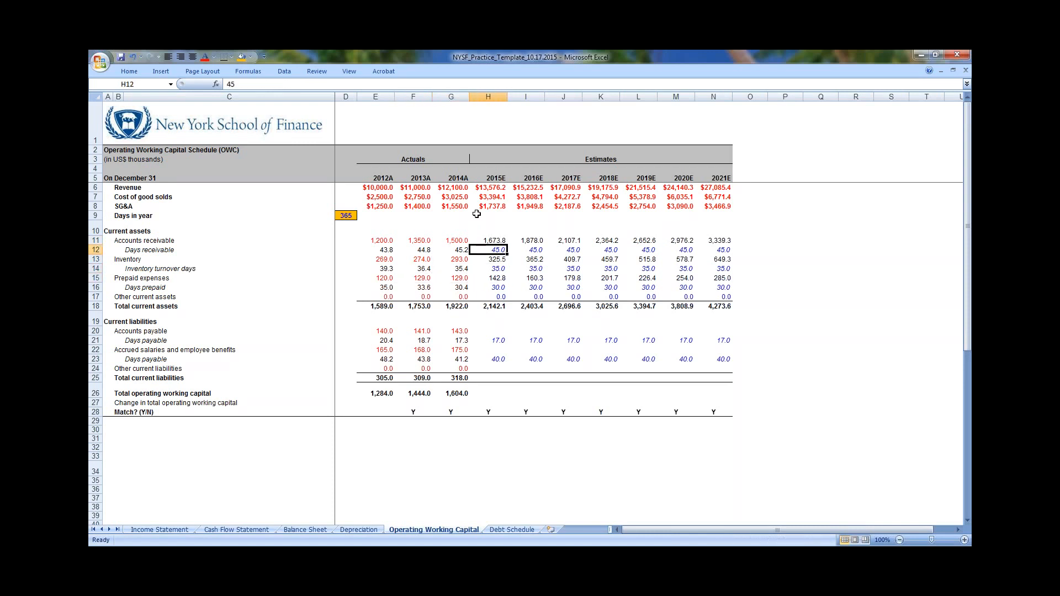
Try basing 2015E prepaid expenses in H15 on cost of goods sold with =H16/$D$9*H7, and compare the result with 2014A
key(Down)
key(Down)
key(Down)
key(F2)
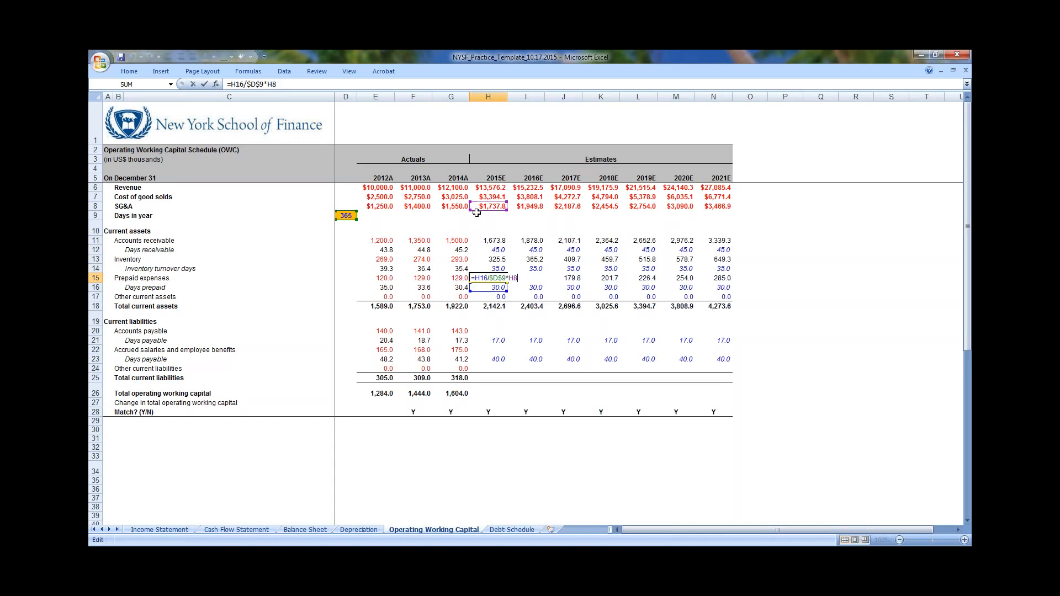
key(BackSpace)
text(7)
key(Return)
key(Up)
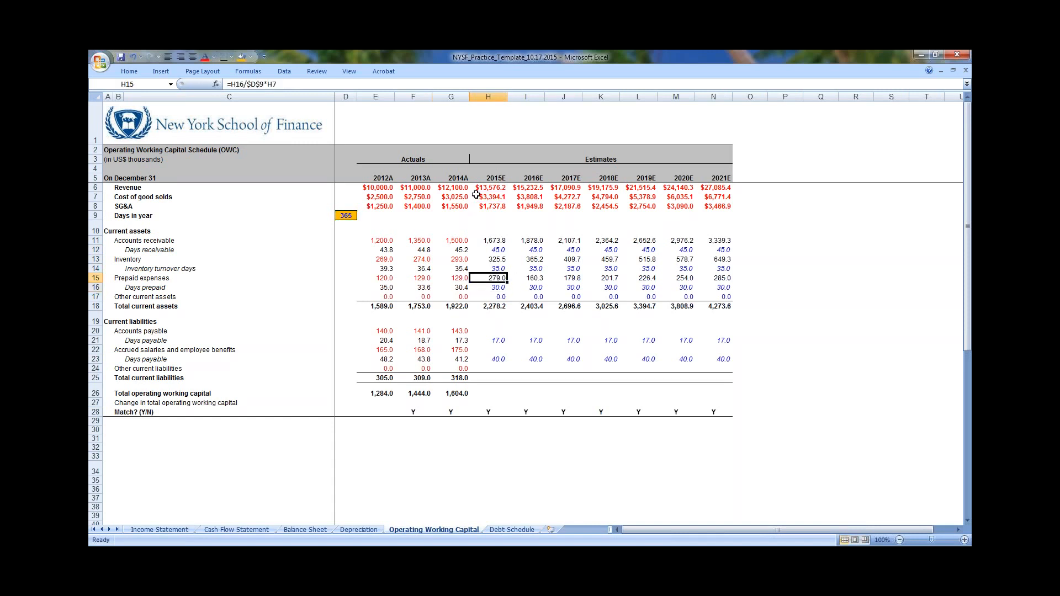
key(F2)
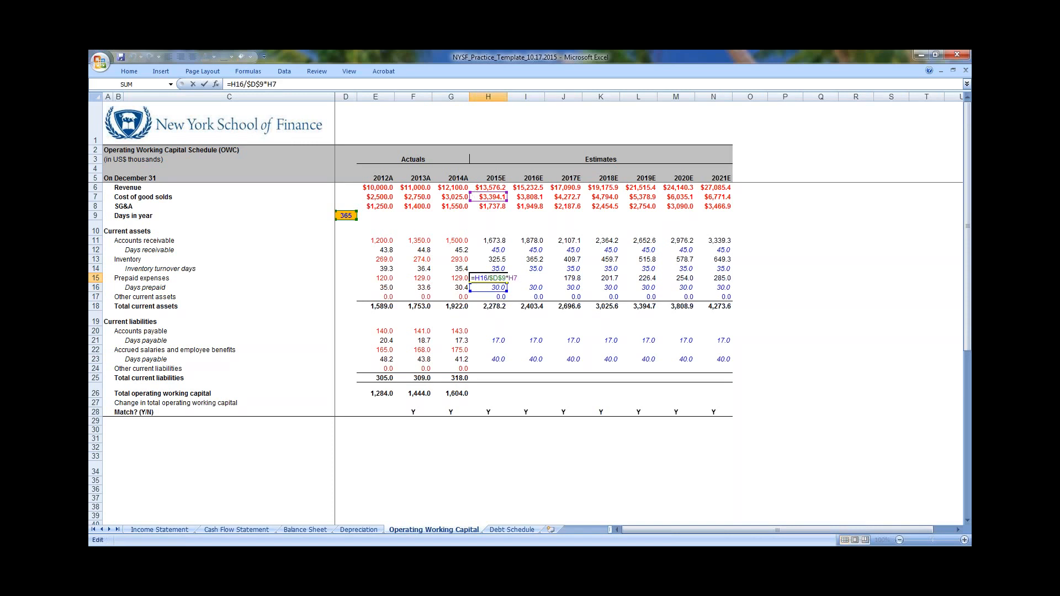
key(ctrl+Return)
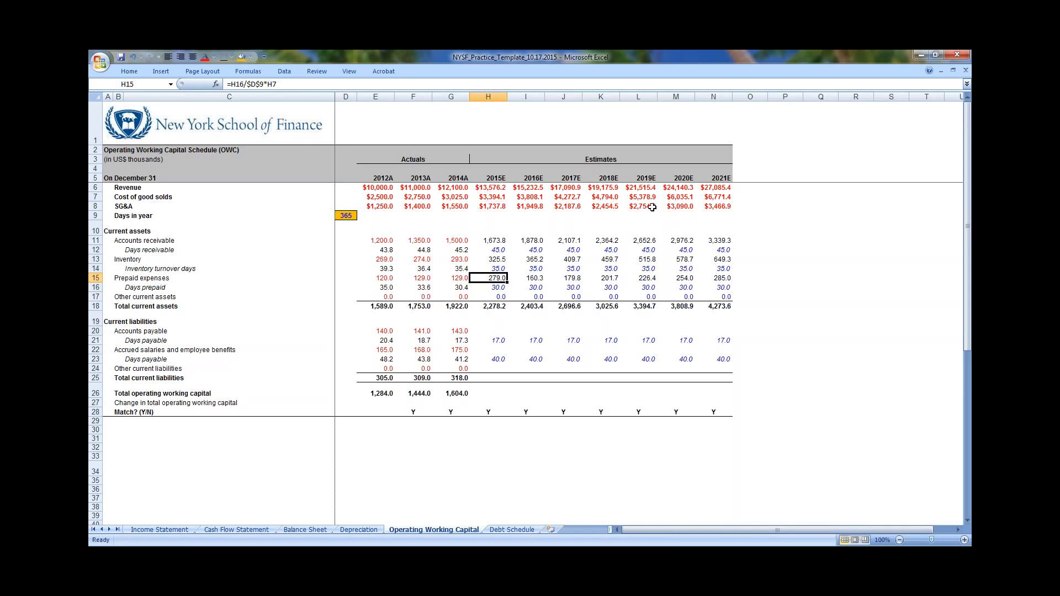
key(Left)
key(shift+Right)
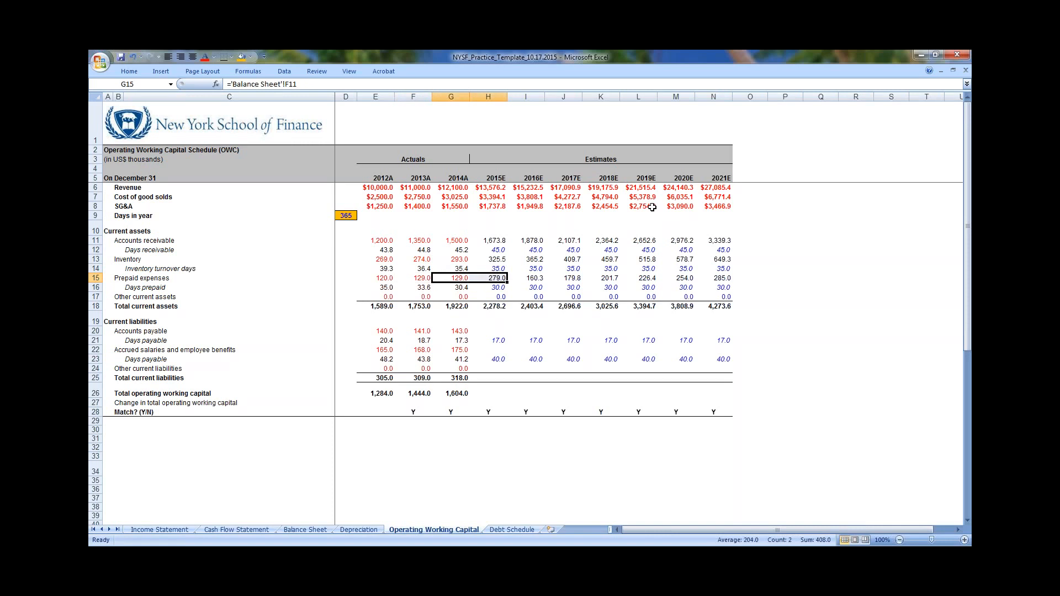
Point the 2015E prepaid expenses formula in H15 back to SG&A, giving =H16/$D$9*H8
key(Right)
text(=H16/$D$9*H7)
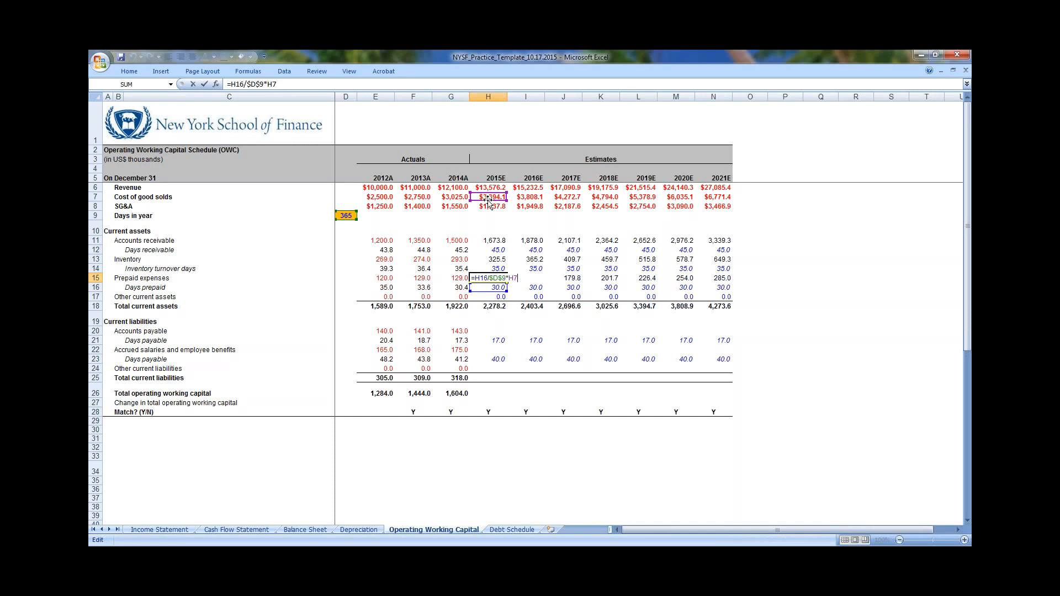
key(Return)
key(Up)
Try basing 2015E inventory in H13 on revenue by changing the formula to =H14/$D$9*H6
key(Up)
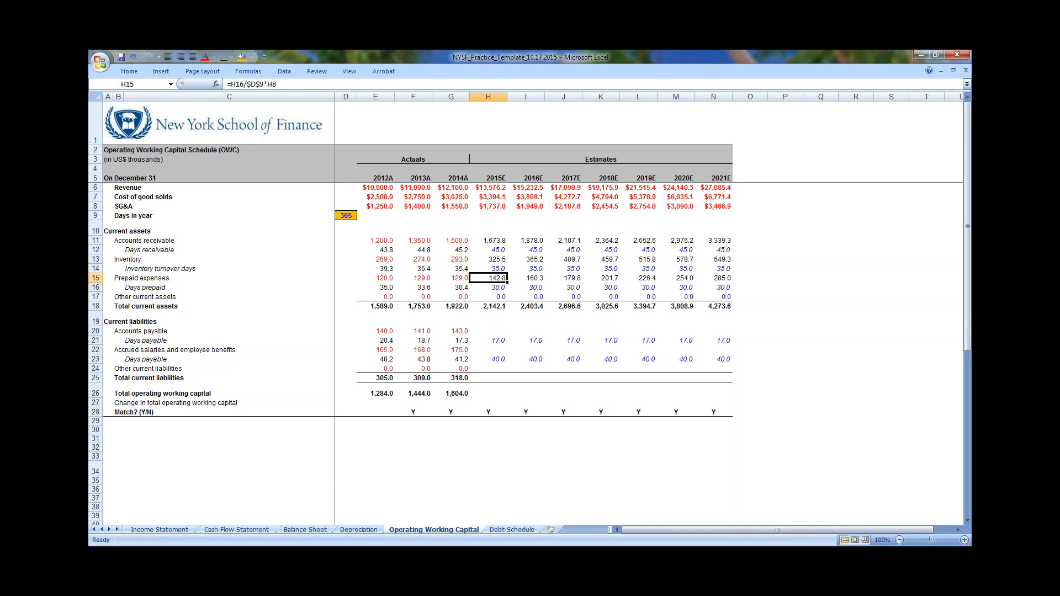
key(Up)
key(F2)
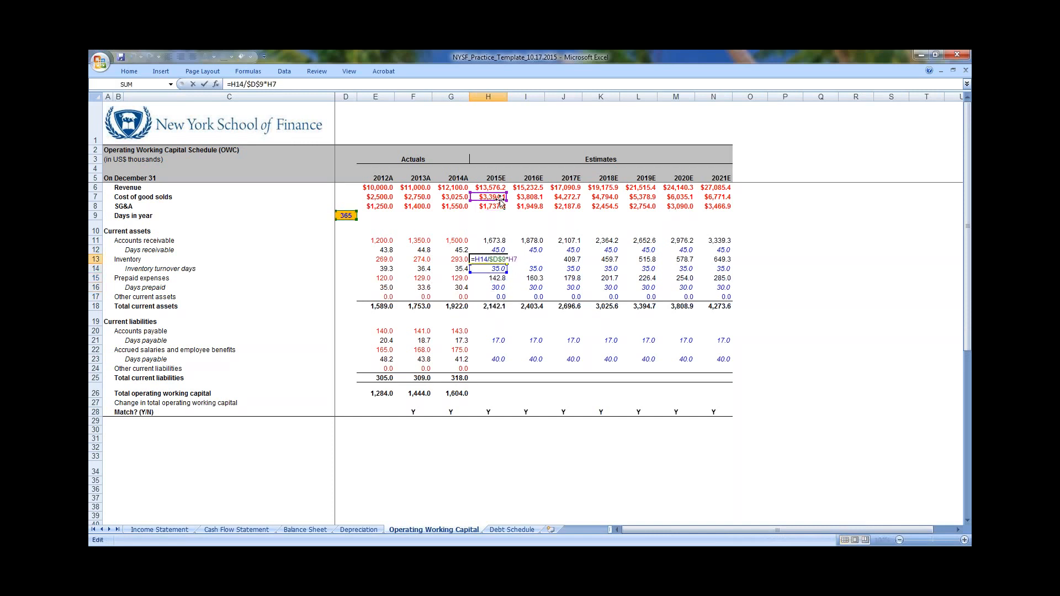
drag(497, 201, 496, 190)
key(Return)
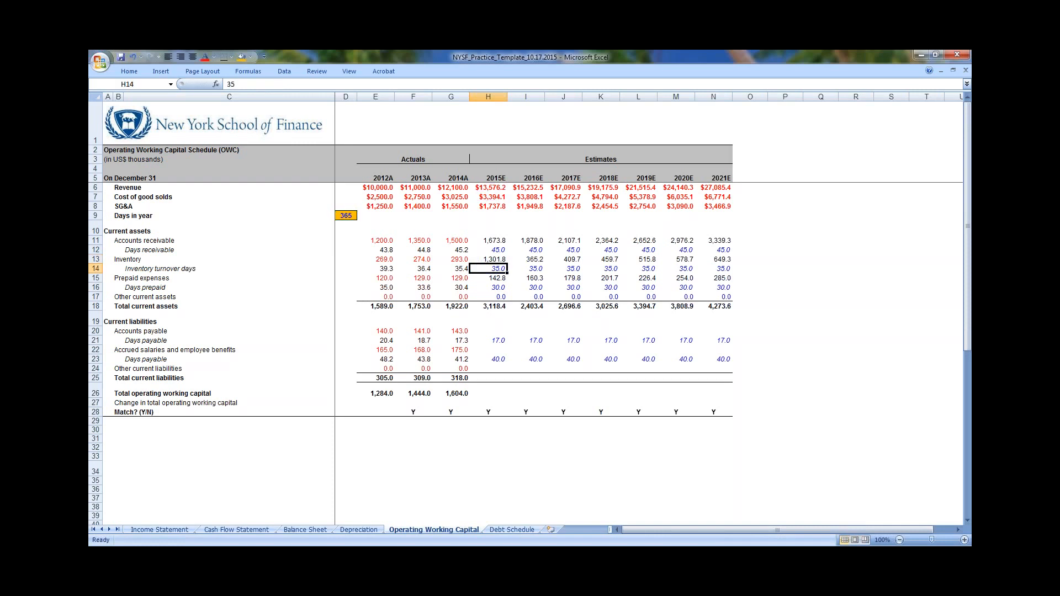
key(Up)
key(Left)
key(Right)
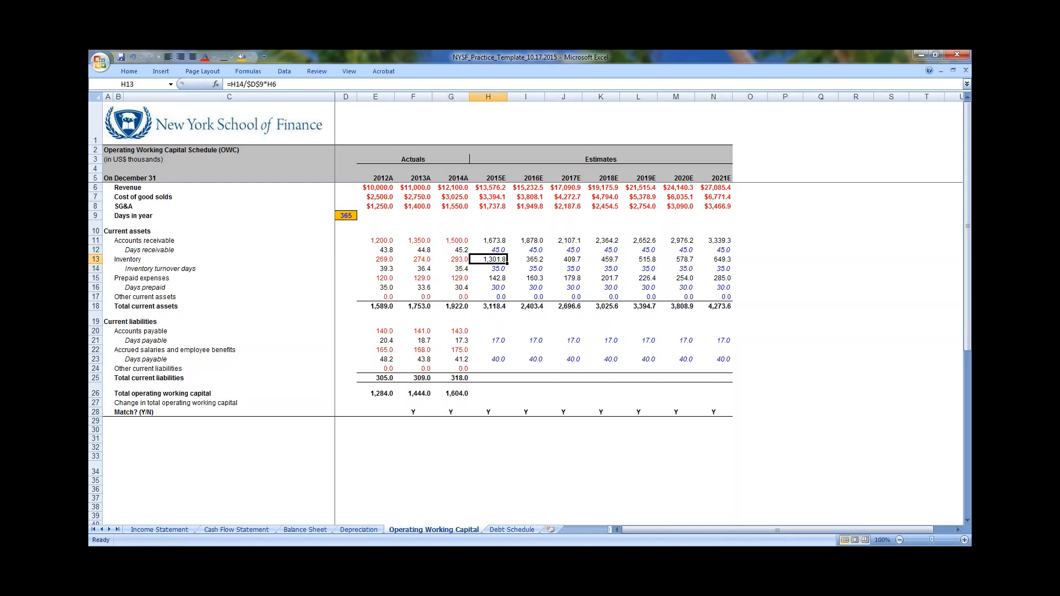
Change the 2015E inventory formula to multiply by cost of goods sold in H7 instead of revenue
key(Left)
key(Right)
key(Left)
key(Right)
key(Left)
key(Right)
key(Left)
key(Right)
key(F2)
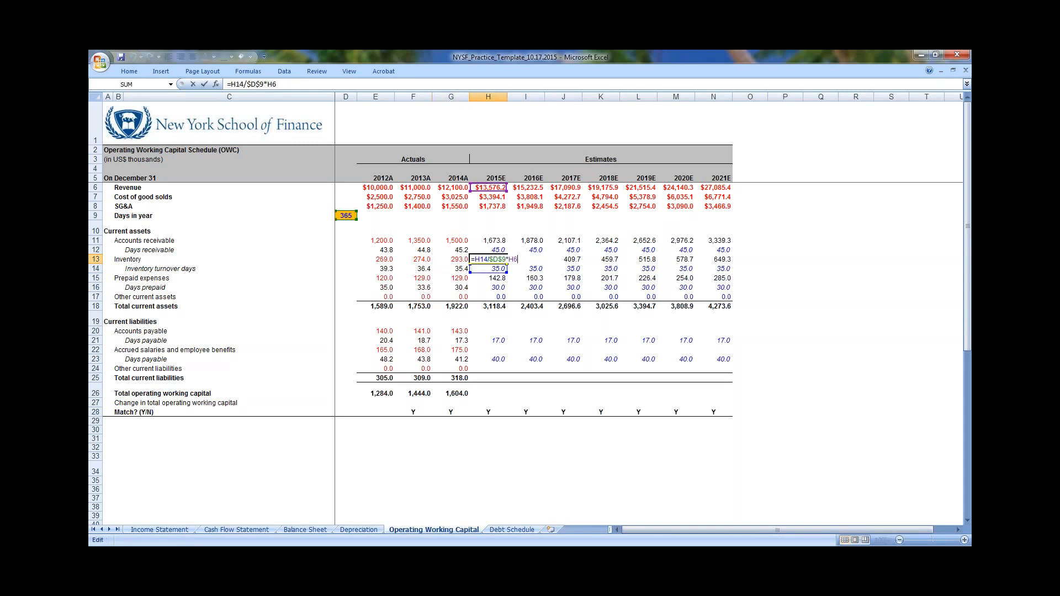
drag(484, 192, 485, 201)
key(Return)
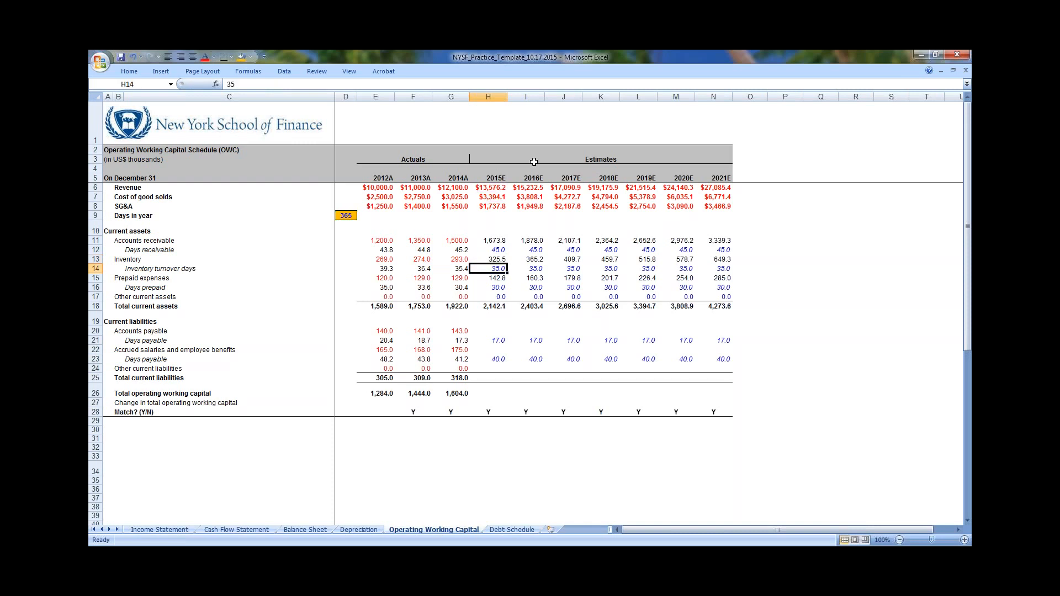
Enter the 2015E accounts payable formula =H21/$D$9*H7, keeping the days-in-year reference absolute
key(Down)
key(Down)
key(Down)
key(Down)
key(Down)
key(Down)
key(Down)
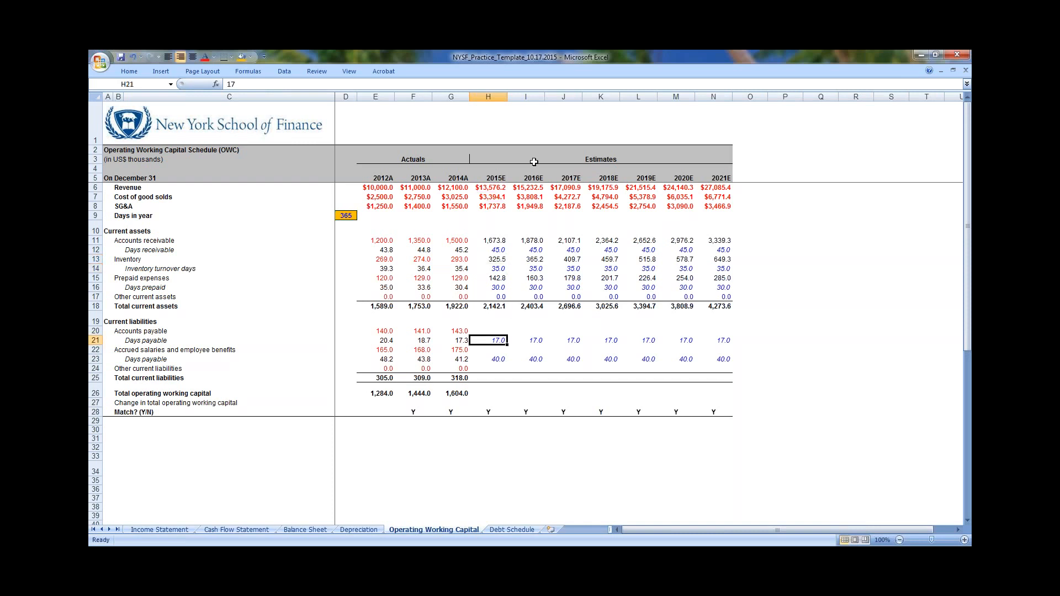
key(Up)
text(=)
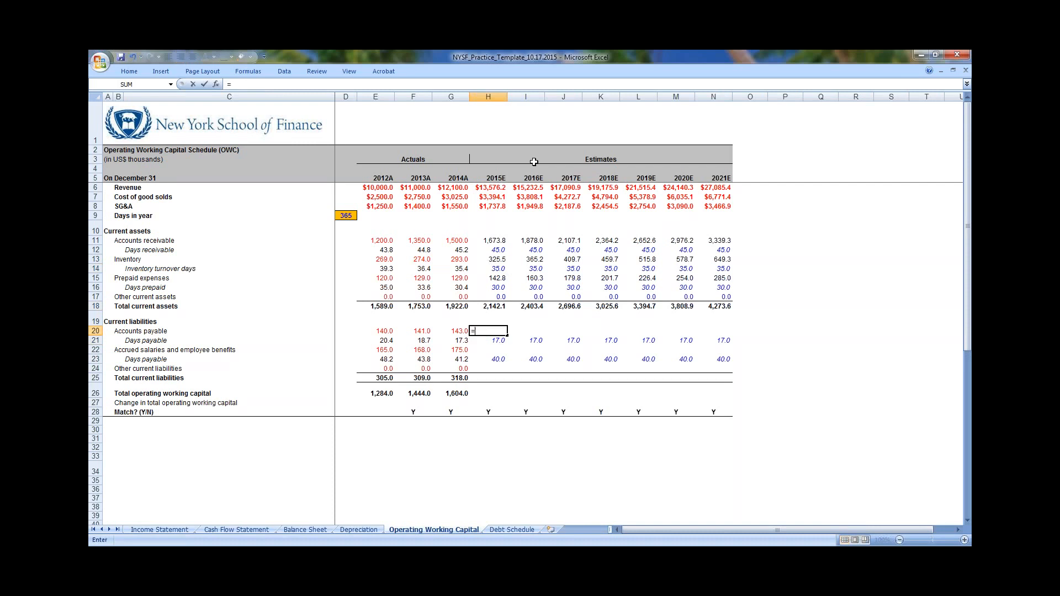
key(Down)
text(/)
key(Up)
key(Up)
key(Up)
key(Up)
key(Up)
key(Up)
key(Up)
key(Up)
key(Up)
key(Up)
key(Up)
key(Up)
key(Left)
key(Left)
key(Left)
key(Down)
key(Left)
text(*)
key(Up)
key(Up)
key(Up)
key(Up)
key(Up)
key(Up)
key(Up)
key(Up)
key(Up)
key(Up)
key(Up)
key(Up)
key(Up)
key(Up)
key(Up)
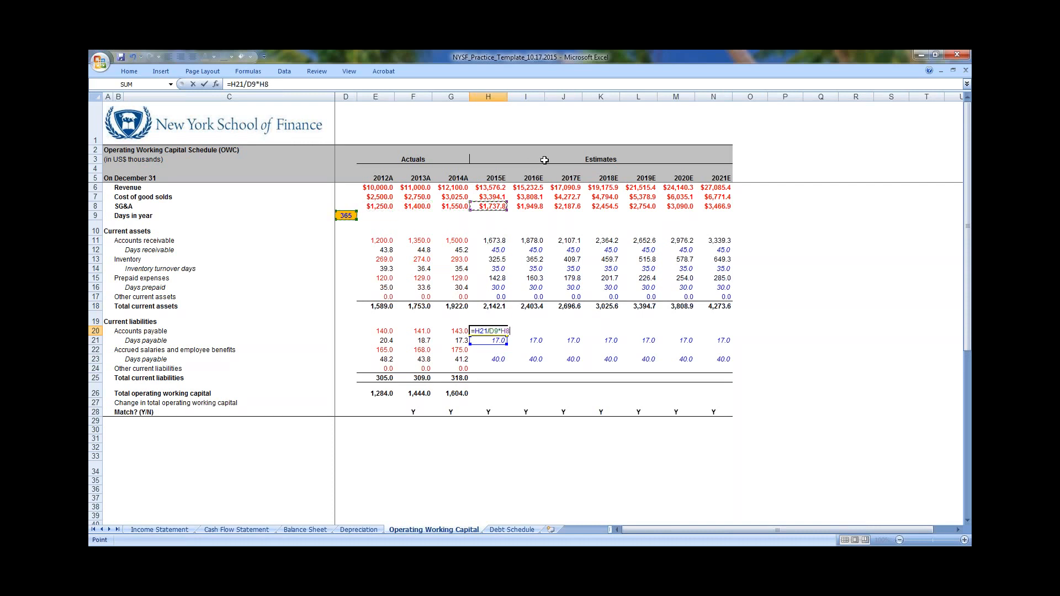
key(Down)
key(Down)
key(Return)
key(Up)
key(F2)
key(Return)
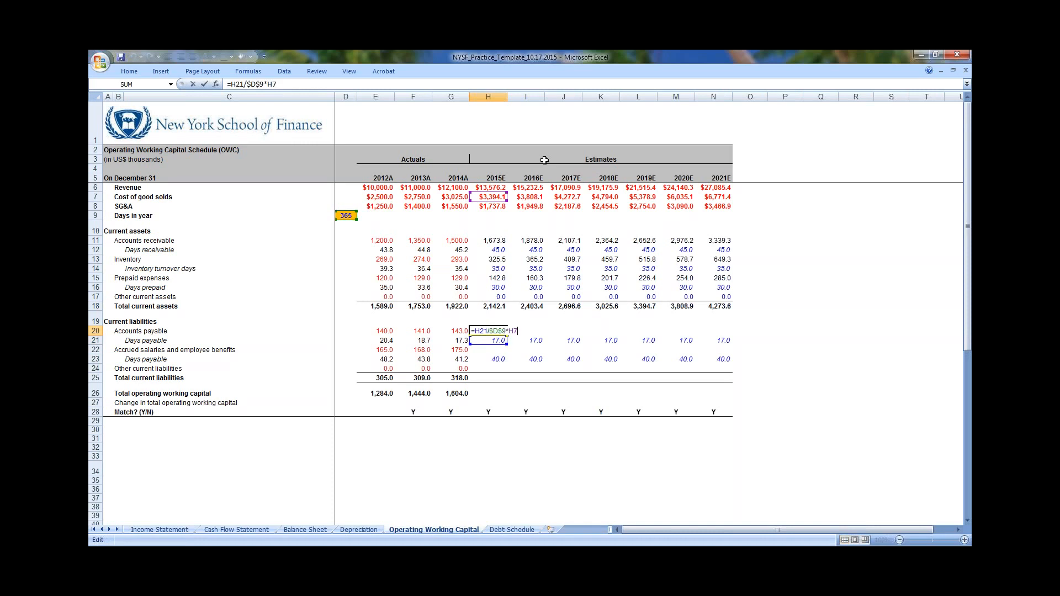
key(Down)
text(=)
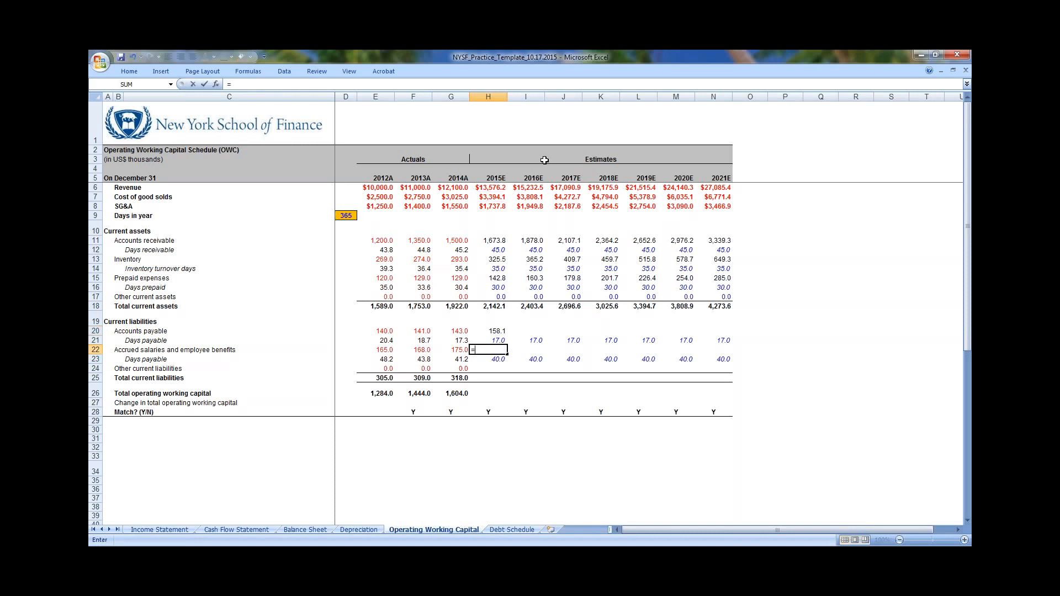
key(Escape)
Copy the 2015E accounts payable formula to accrued salaries and employee benefits, multiplying by SG&A in H8
key(Up)
key(Up)
key(ctrl+c)
key(Down)
key(Down)
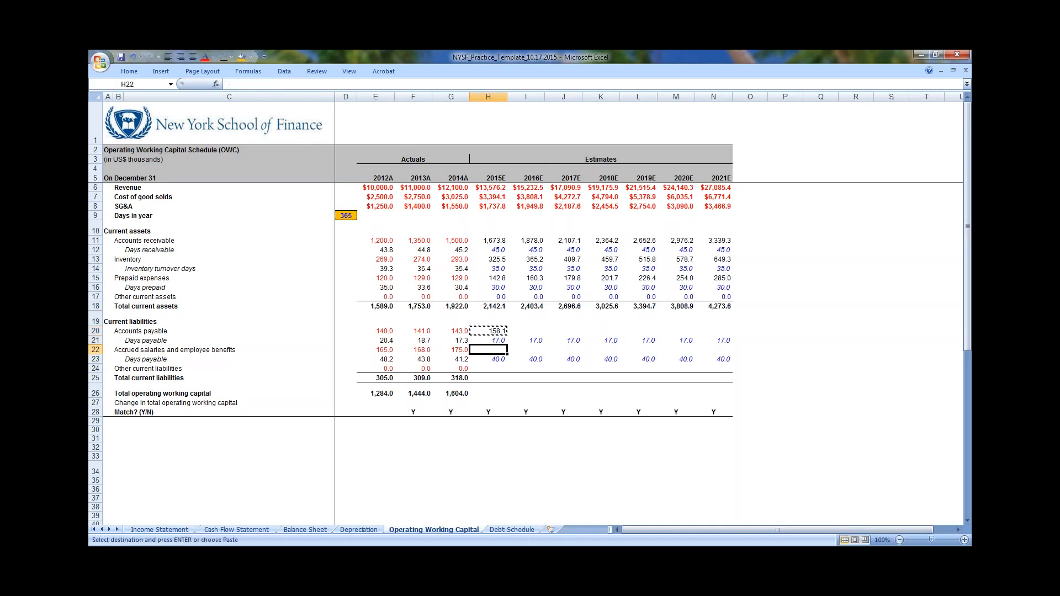
key(ctrl+v)
key(F2)
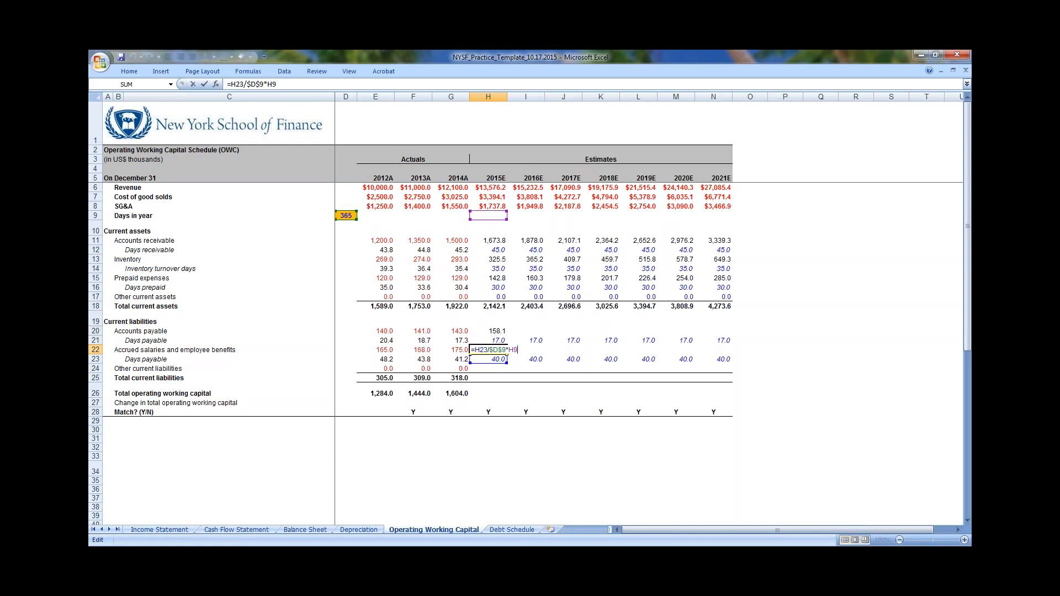
click(486, 208)
key(Return)
Enter 0 for 2015E other current liabilities in H24
key(Down)
key(Left)
key(Right)
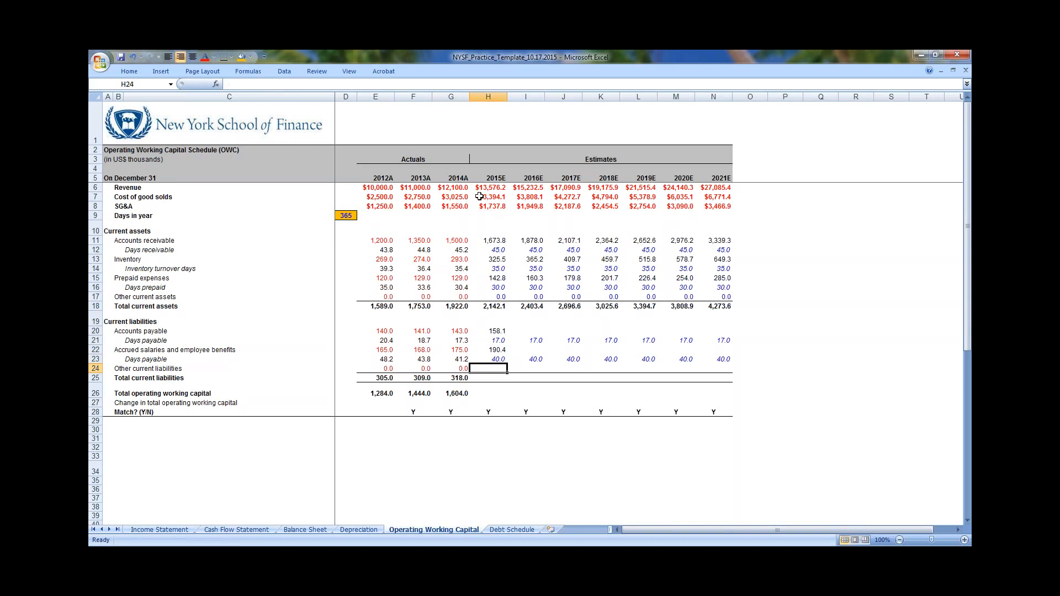
text(0)
key(Return)
Fill the 2015E accounts payable formula across the remaining estimate years through 2021E
key(Up)
key(Up)
key(Up)
key(Up)
key(Up)
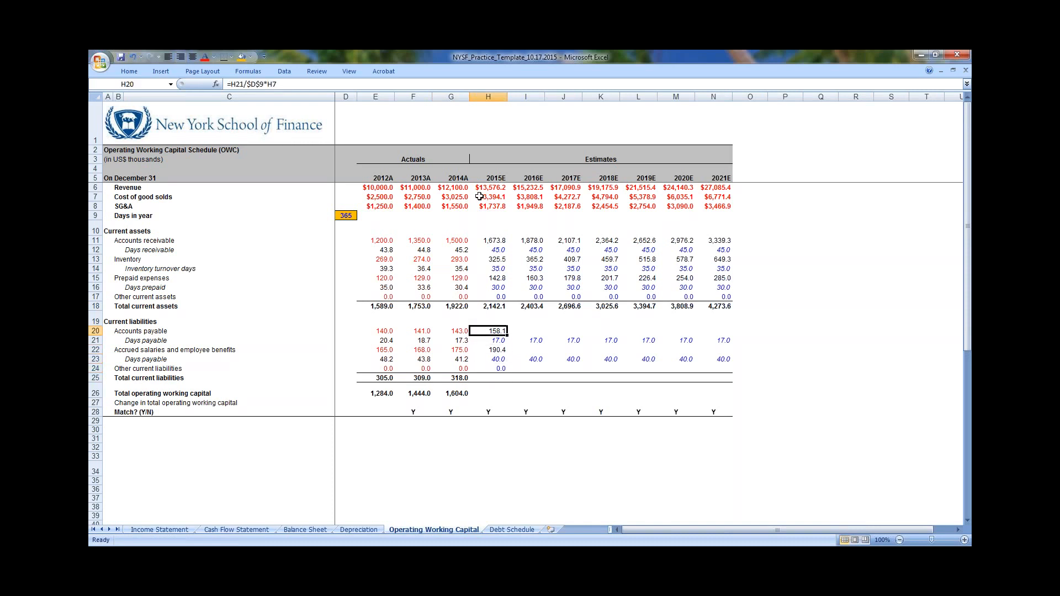
key(shift+Right)
key(shift+Right)
key(shift+Right)
key(shift+Right)
key(shift+Right)
key(shift+Right)
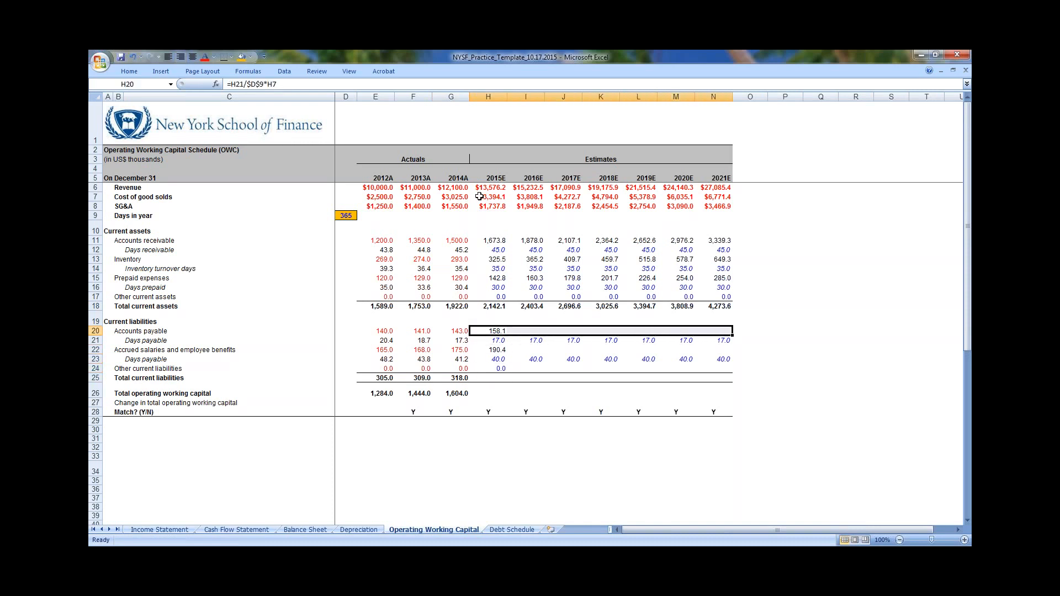
key(ctrl+r)
key(Left)
key(Right)
Fill the 2015E accrued salaries and employee benefits formula across through 2021E
key(Down)
key(Down)
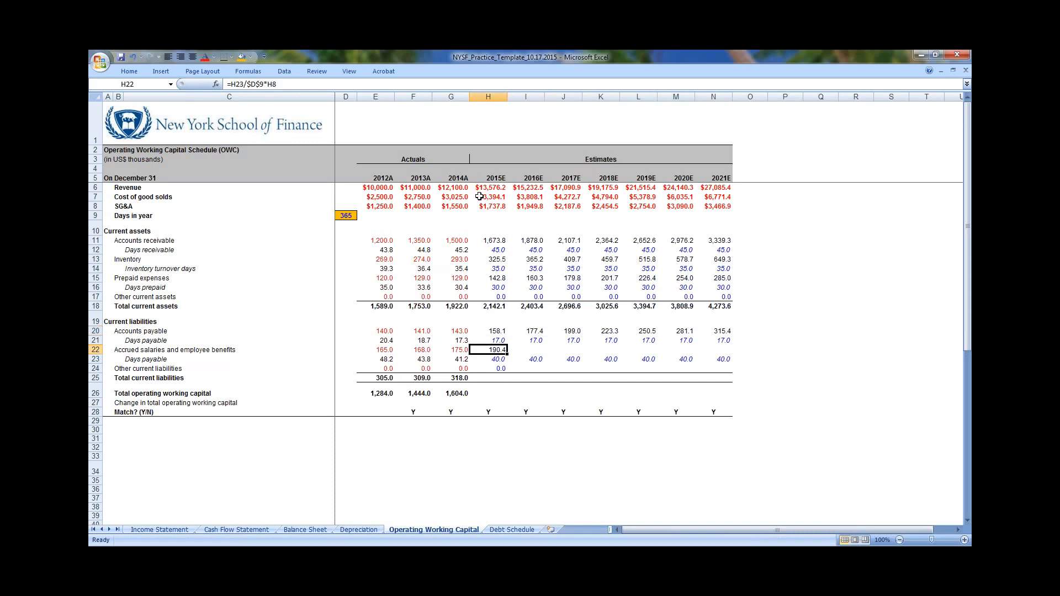
key(shift+Right)
key(shift+Right)
key(shift+Right)
key(shift+Right)
key(shift+Right)
key(shift+Right)
key(ctrl+r)
Fill the 2015E other current liabilities value across through 2021E
key(Down)
key(Down)
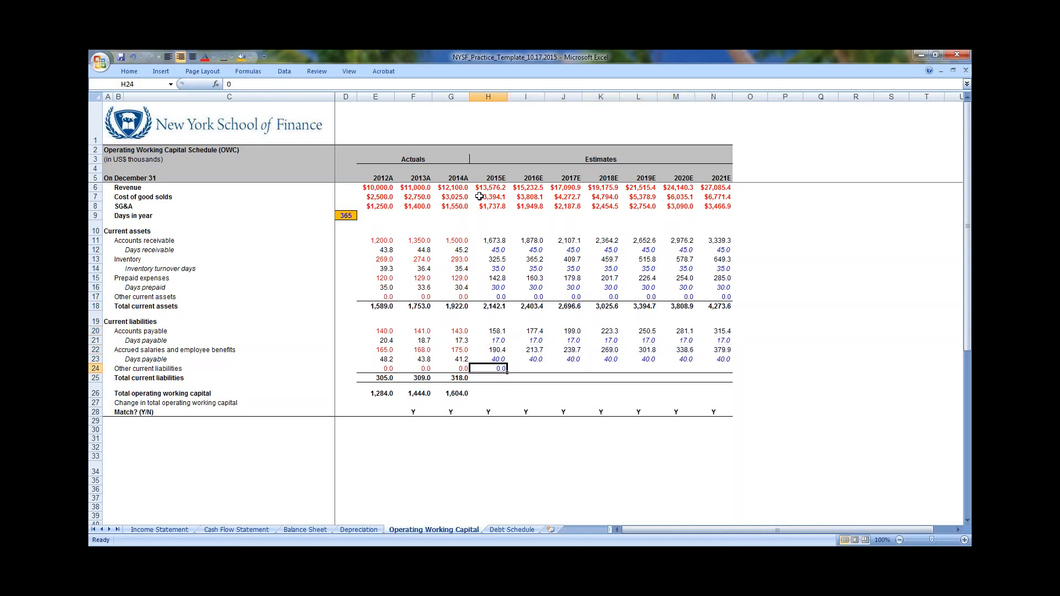
key(shift+Right)
key(shift+Right)
key(shift+Right)
key(shift+Right)
key(shift+Right)
key(shift+Right)
key(ctrl+r)
Fill the 2014A total current liabilities formula across all estimate years, 2015E through 2021E
key(Left)
key(Down)
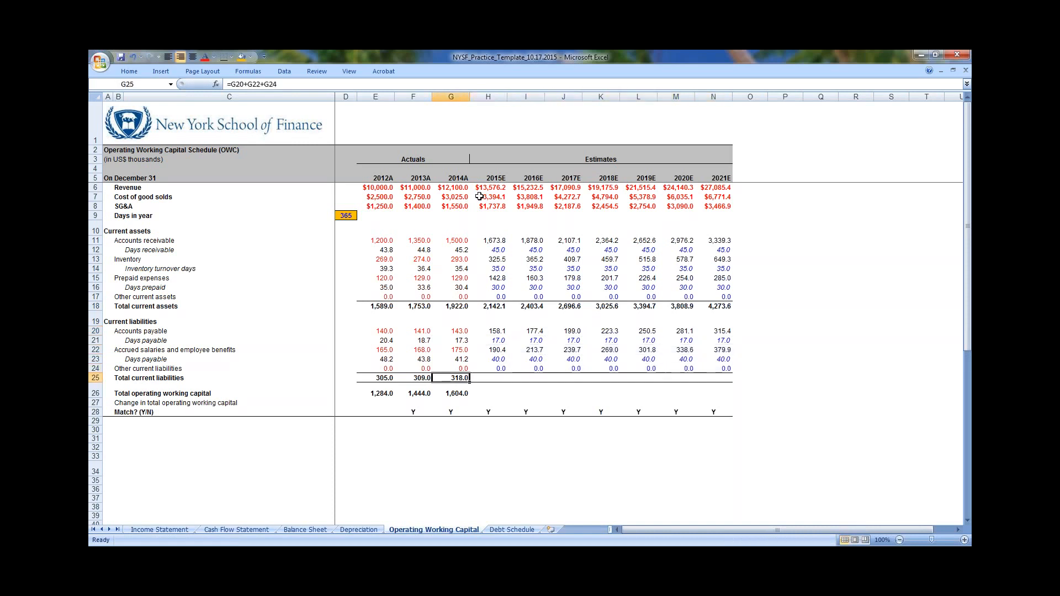
key(shift+Right)
key(shift+Right)
key(shift+Right)
key(shift+Right)
key(shift+Right)
key(shift+Right)
key(shift+Right)
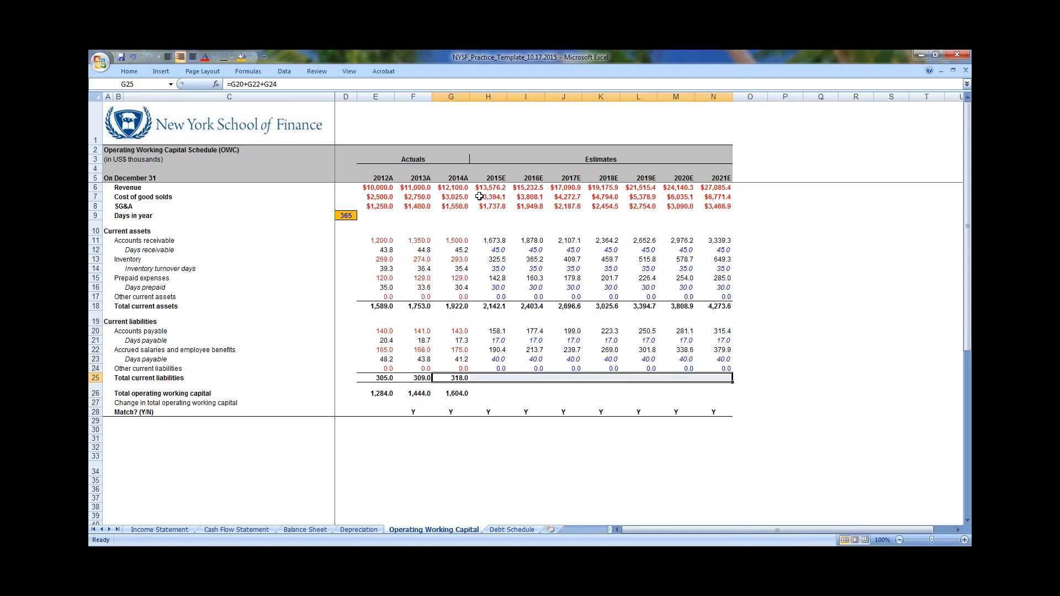
key(ctrl+r)
Fill the 2014A total operating working capital formula across 2015E through 2021E
key(Down)
key(shift+Right)
key(shift+Right)
key(shift+Right)
key(shift+Right)
key(shift+Right)
key(shift+Right)
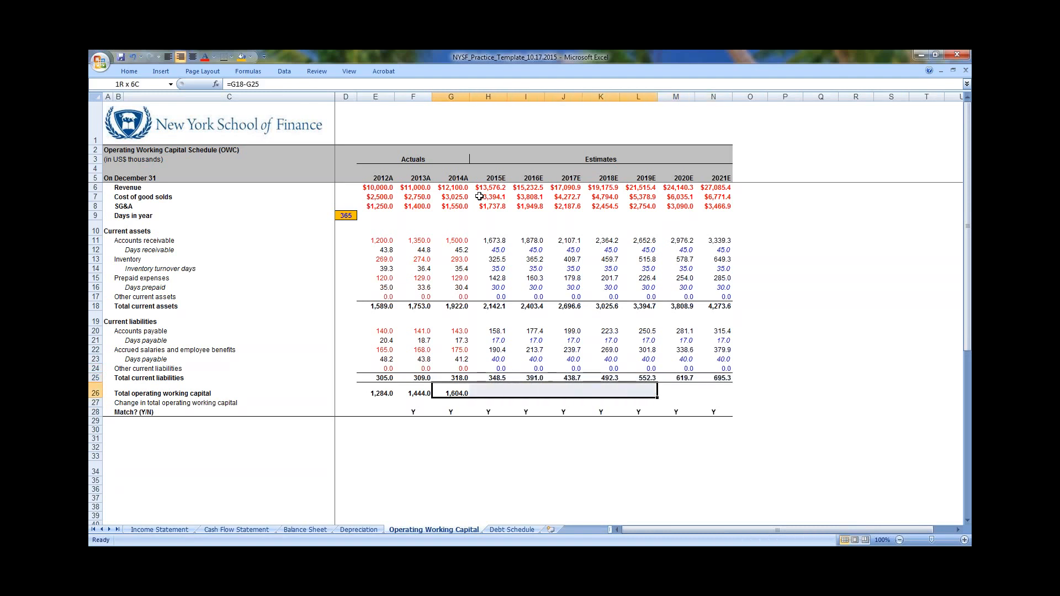
key(shift+Right)
key(ctrl+r)
key(Right)
key(Right)
key(Right)
key(Right)
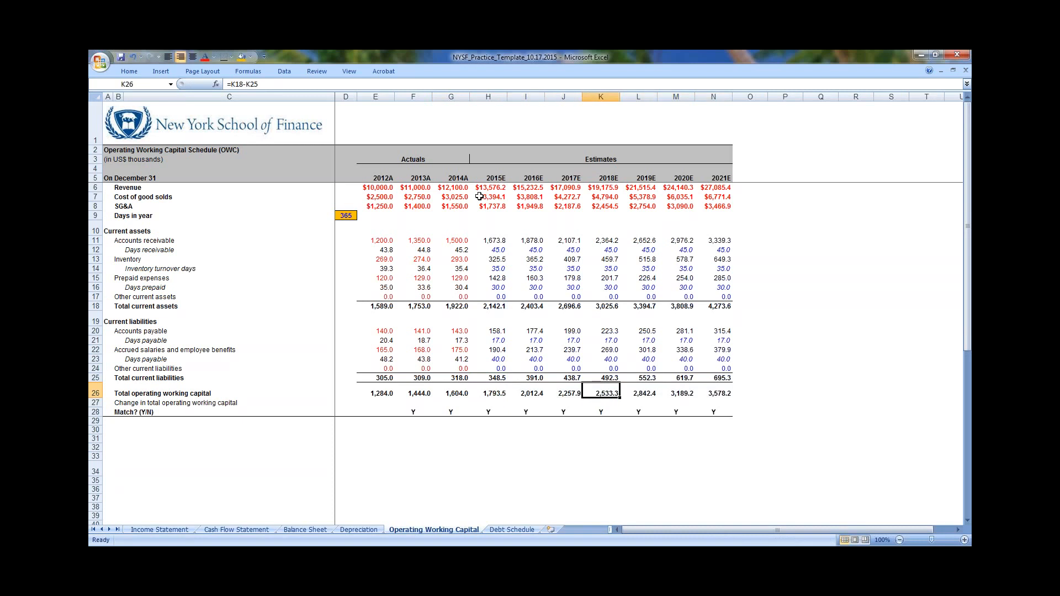
Enter =E26-F26 in F27 to calculate the 2013A change in total operating working capital
key(Left)
key(Left)
key(Left)
key(Left)
key(Left)
key(Down)
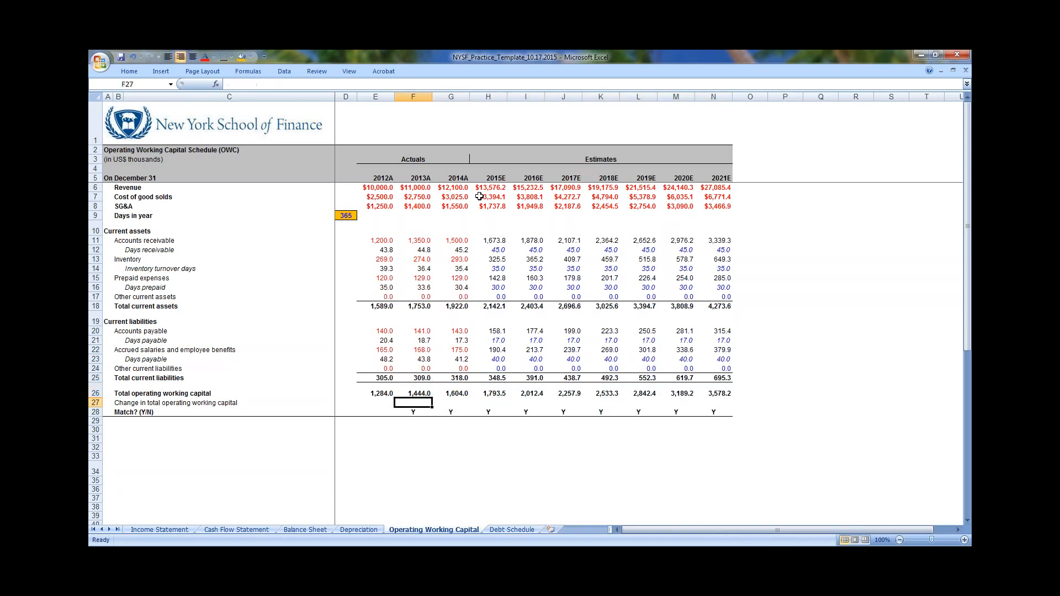
text(=)
key(Left)
key(Up)
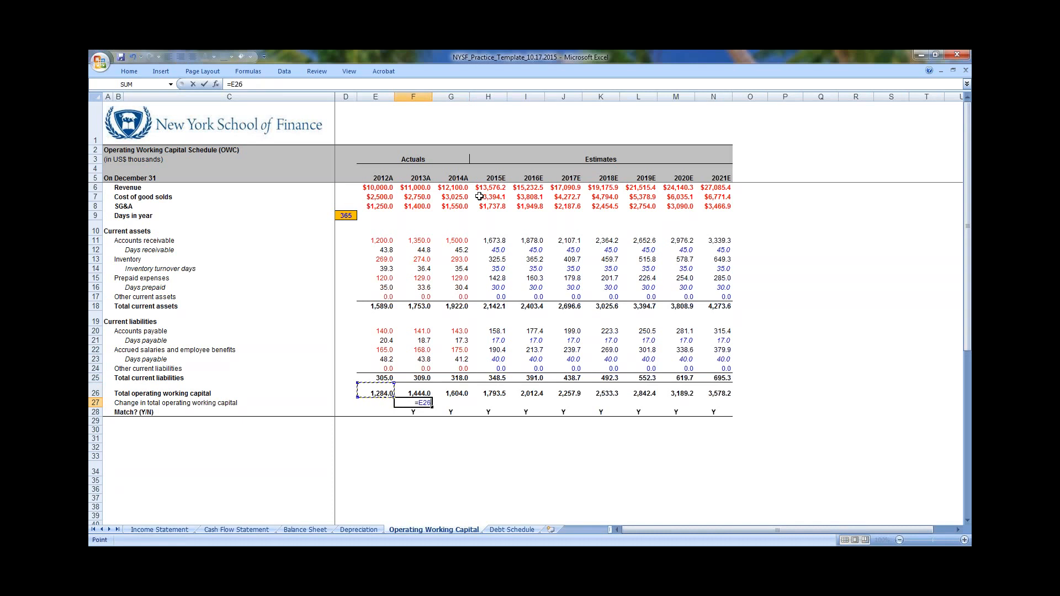
text(-)
key(Up)
key(ctrl+Return)
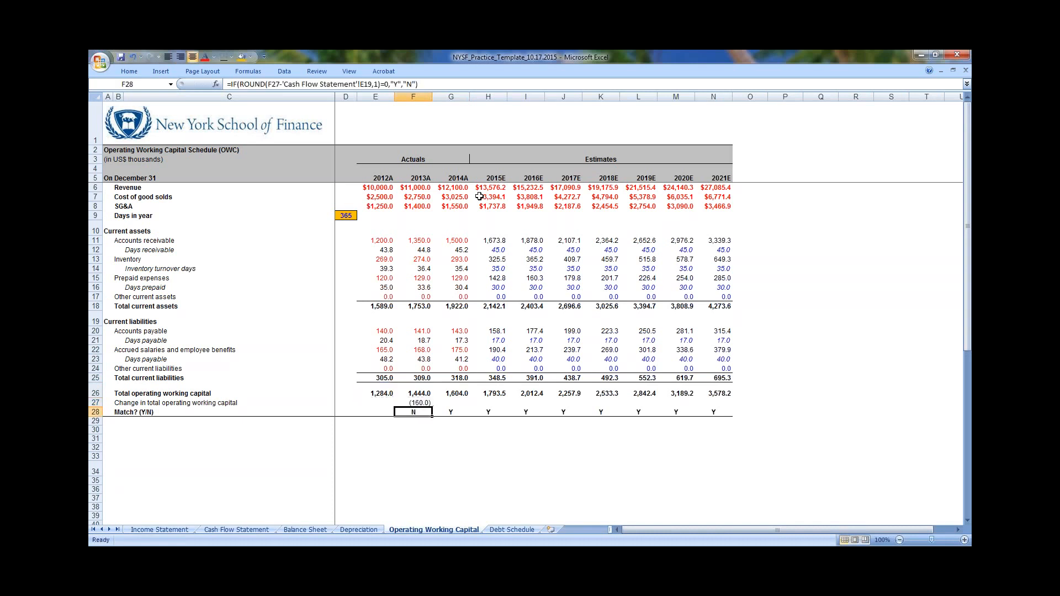
Fill the 2013A change in total operating working capital formula across through 2021E
key(shift+Right)
key(shift+Right)
key(shift+Right)
key(shift+Right)
key(shift+Right)
key(shift+Right)
key(shift+Right)
key(shift+Right)
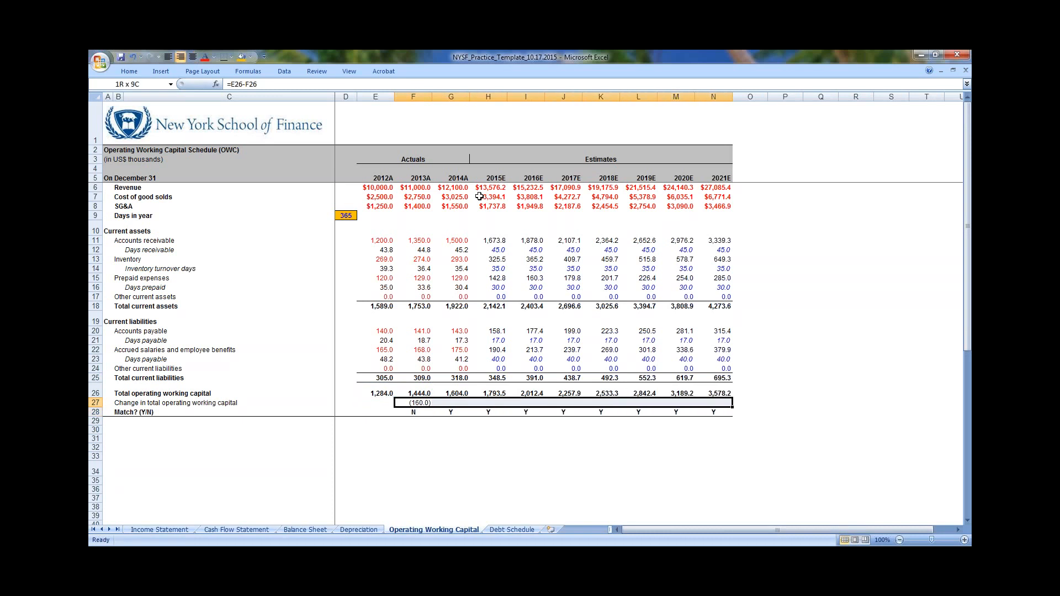
key(ctrl+r)
key(F2)
key(Escape)
key(Right)
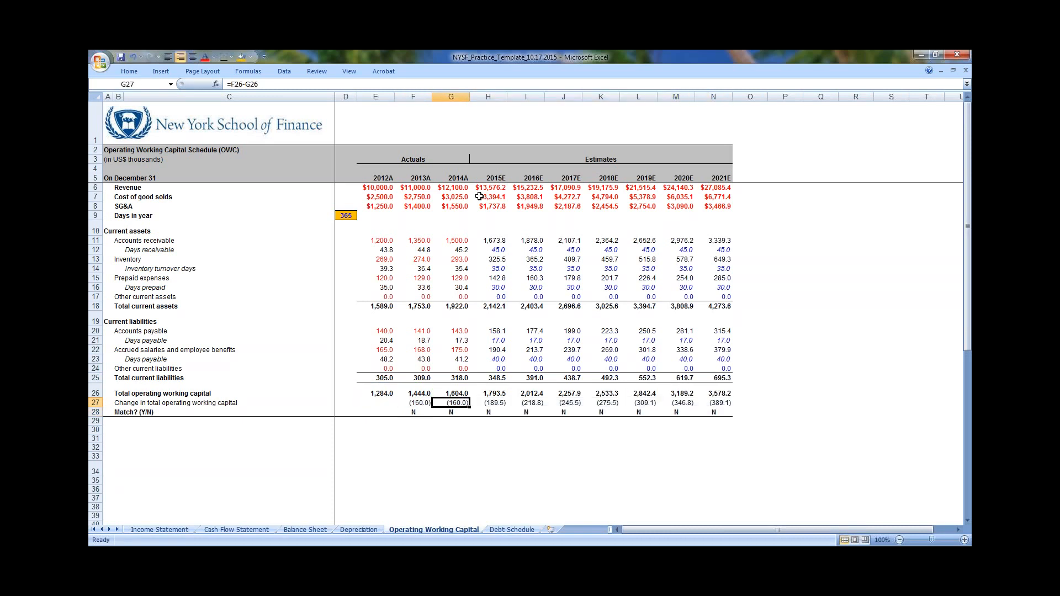
Examine the change in total operating working capital formulas in row 27 across the 2014A to 2021E columns
key(F2)
key(Escape)
key(Right)
key(Right)
key(F2)
key(Escape)
key(Right)
key(Right)
key(Right)
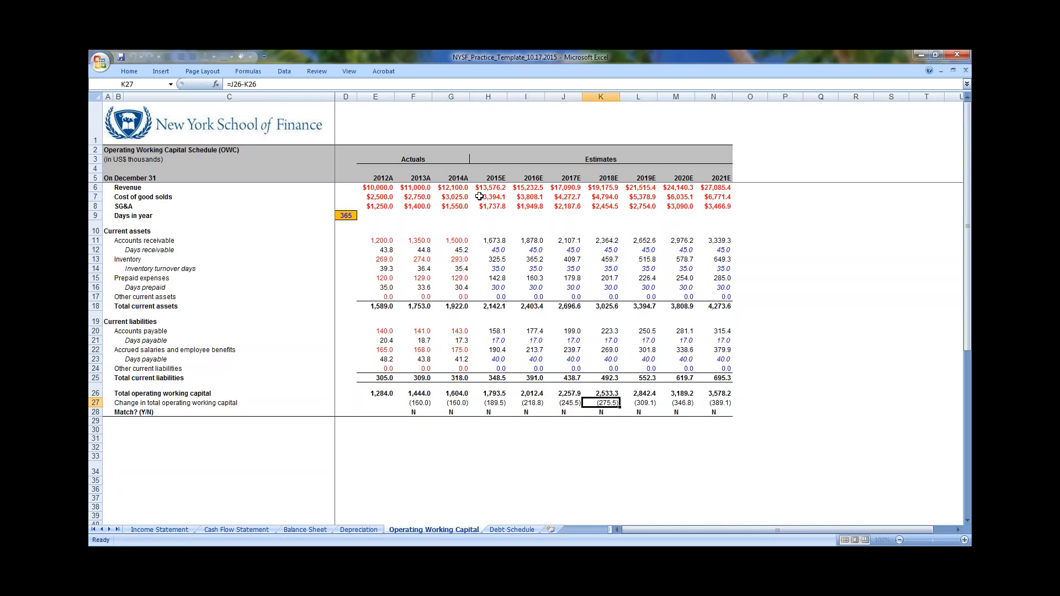
key(F2)
key(Escape)
key(Right)
key(Right)
key(F2)
key(Escape)
key(Left)
key(Left)
key(Left)
key(Left)
key(Left)
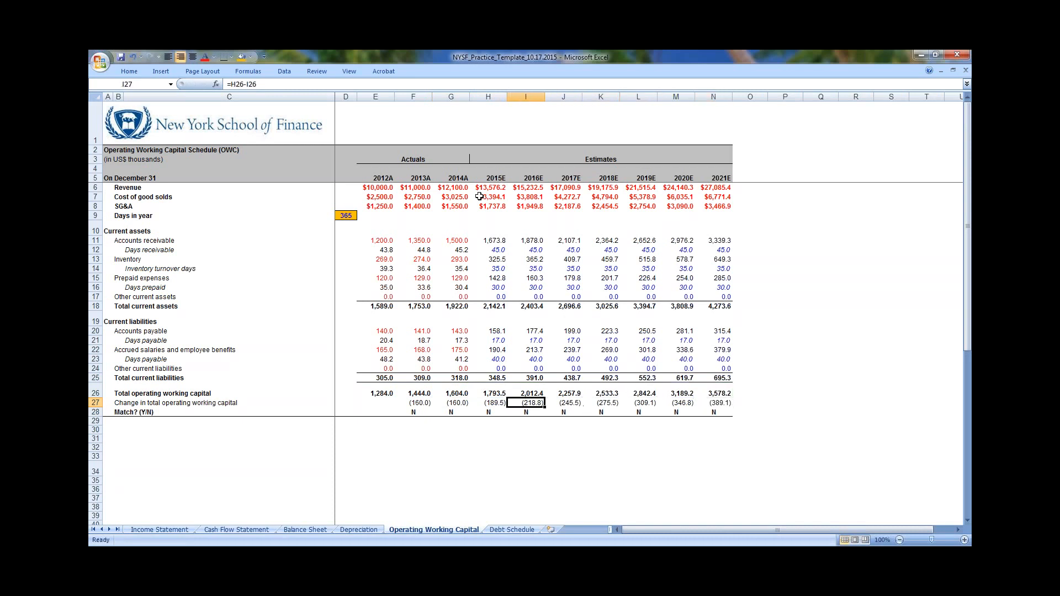
key(F2)
key(Escape)
key(Left)
key(Left)
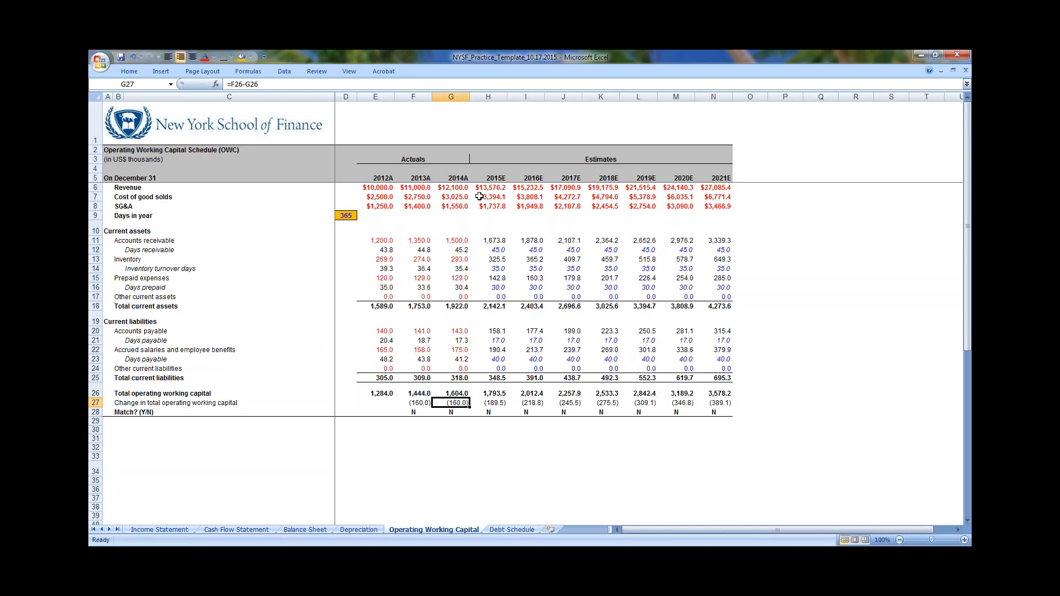
key(F2)
key(Escape)
key(Right)
key(F2)
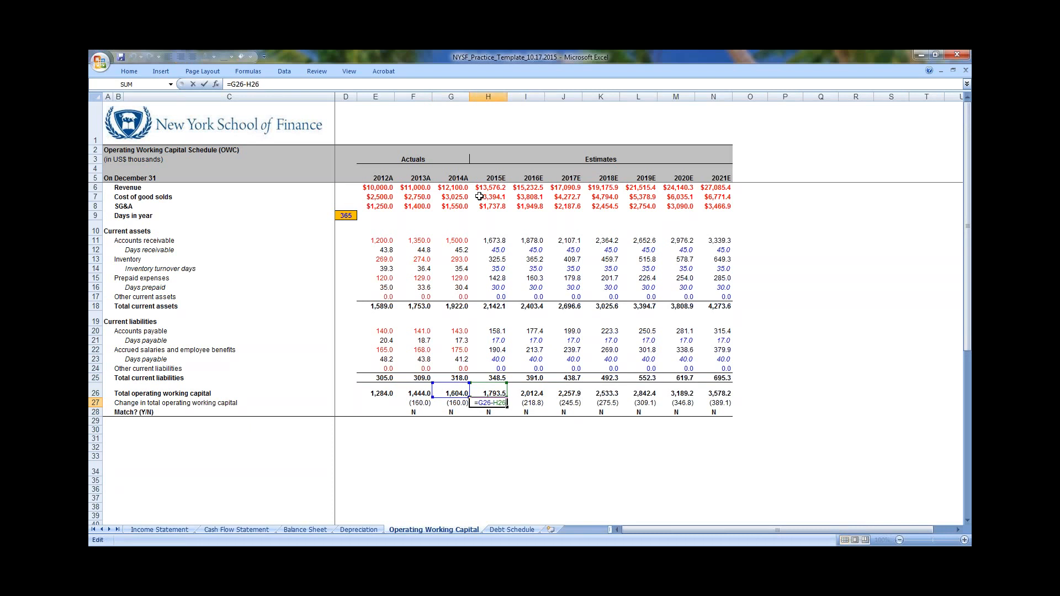
key(Escape)
Inspect the 2015E accounts receivable formula in H11
key(Up)
key(Up)
key(Up)
key(Up)
key(Up)
key(Up)
key(Up)
key(Up)
key(Up)
key(Up)
key(Up)
key(Up)
key(Up)
key(Up)
key(Up)
key(Up)
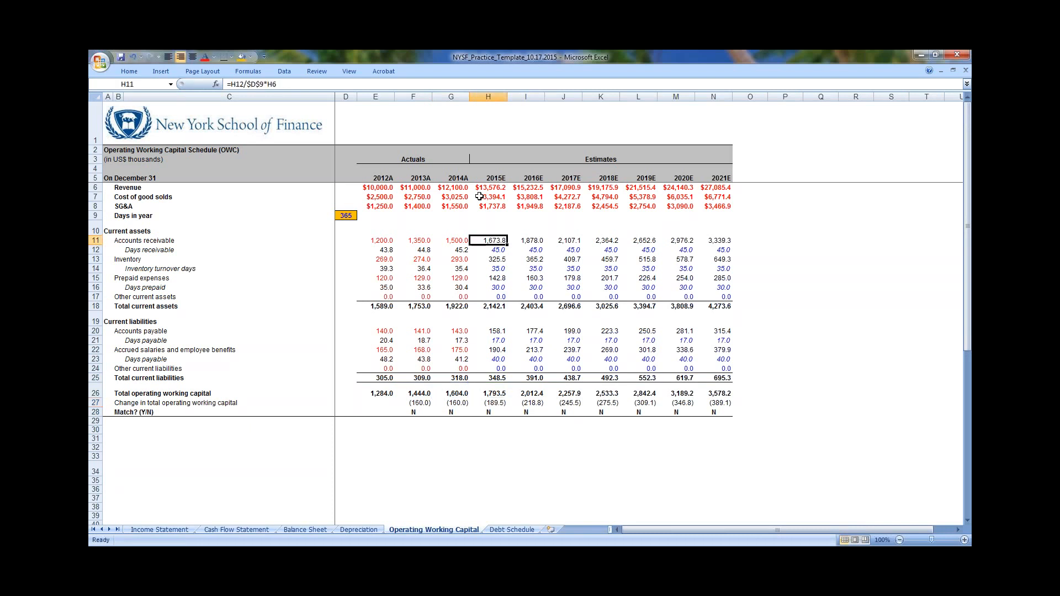
key(F2)
key(Escape)
Inspect the 2014A Match? (Y/N) check formula in G28 and its reference to the Cash Flow Statement sheet
key(Down)
key(Down)
key(Down)
key(Down)
key(Down)
key(Down)
key(Down)
key(Down)
key(Down)
key(Down)
key(Down)
key(Down)
key(Down)
key(Down)
key(Down)
key(Down)
key(Down)
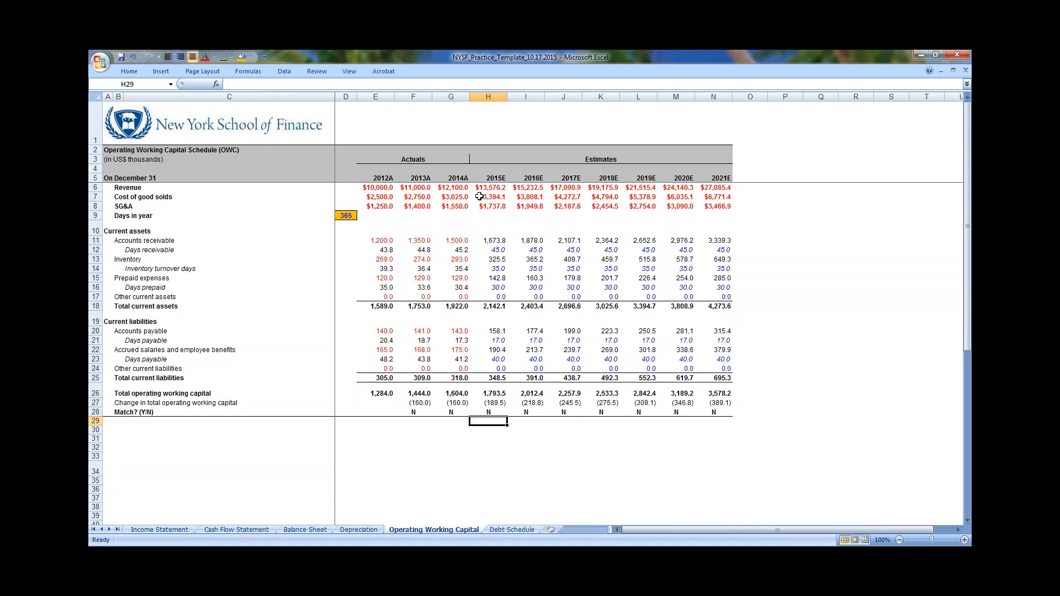
key(Left)
key(Left)
key(F2)
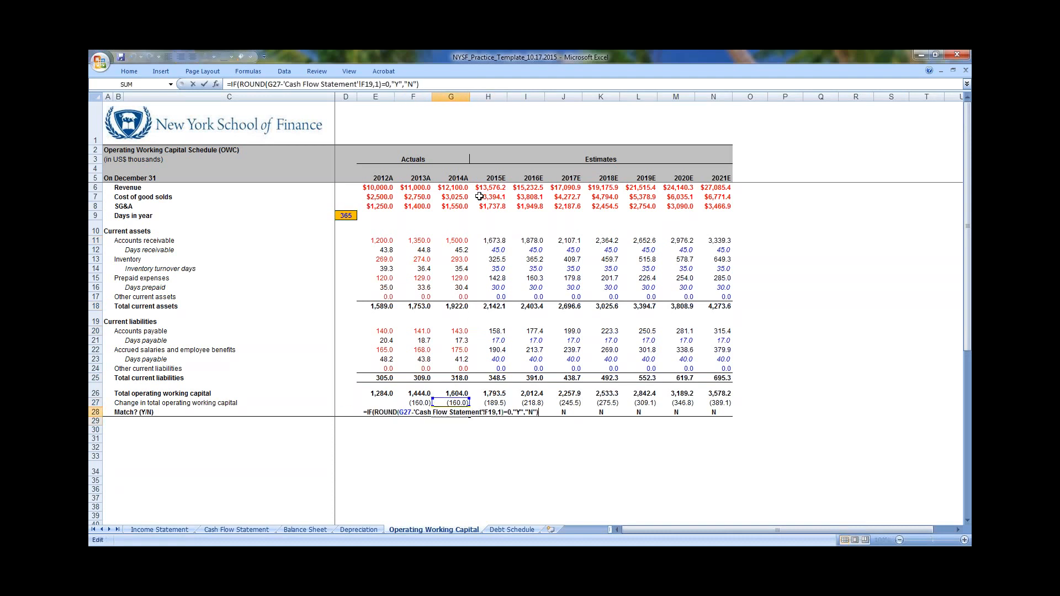
key(Escape)
Highlight the Match? (Y/N) results from 2013A through 2021E, F28:N28, with a yellow fill
key(Right)
key(Right)
key(Right)
key(Right)
key(Right)
key(Right)
key(Right)
key(Right)
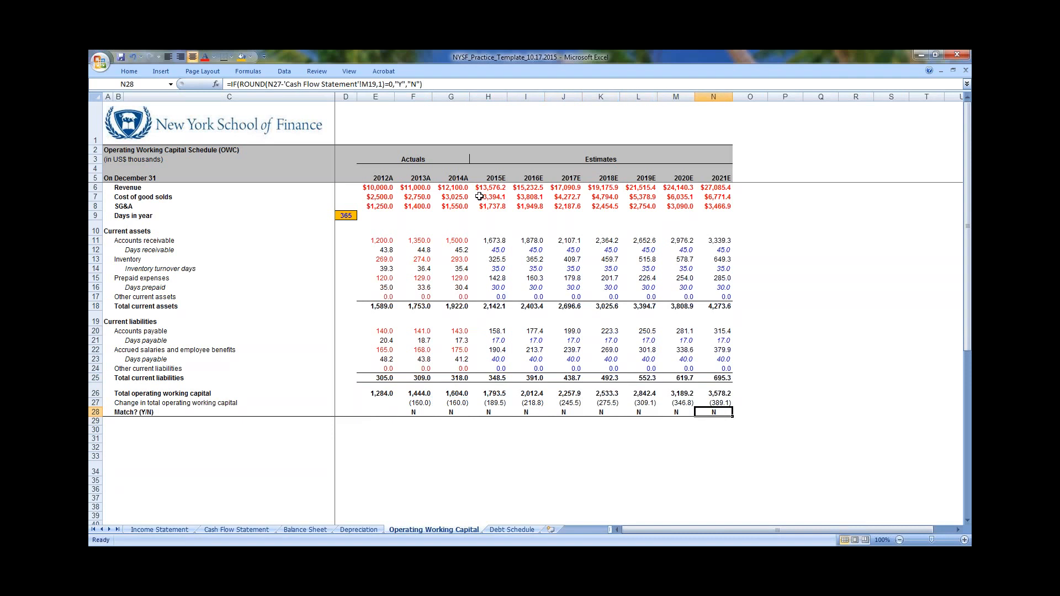
key(ctrl+shift+Left)
key(alt)
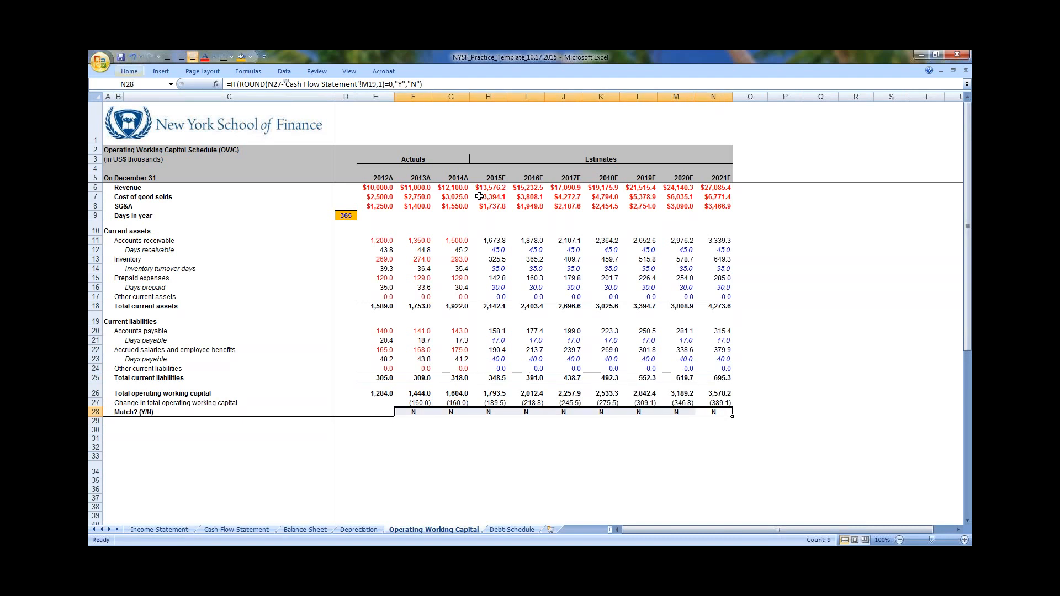
key(9)
key(Up)
key(Up)
key(Up)
key(Up)
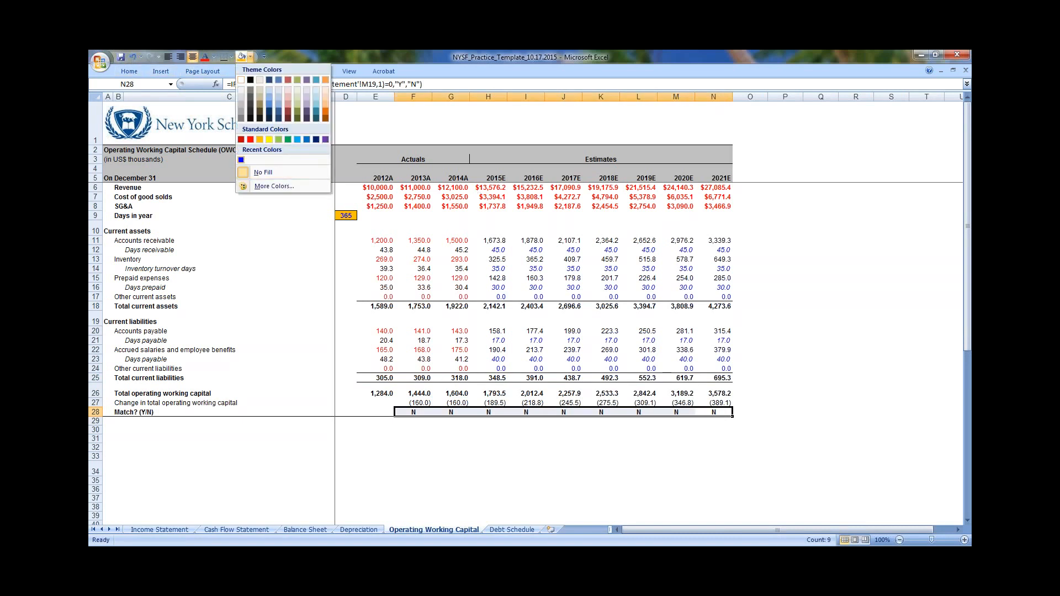
key(Right)
key(Right)
key(Return)
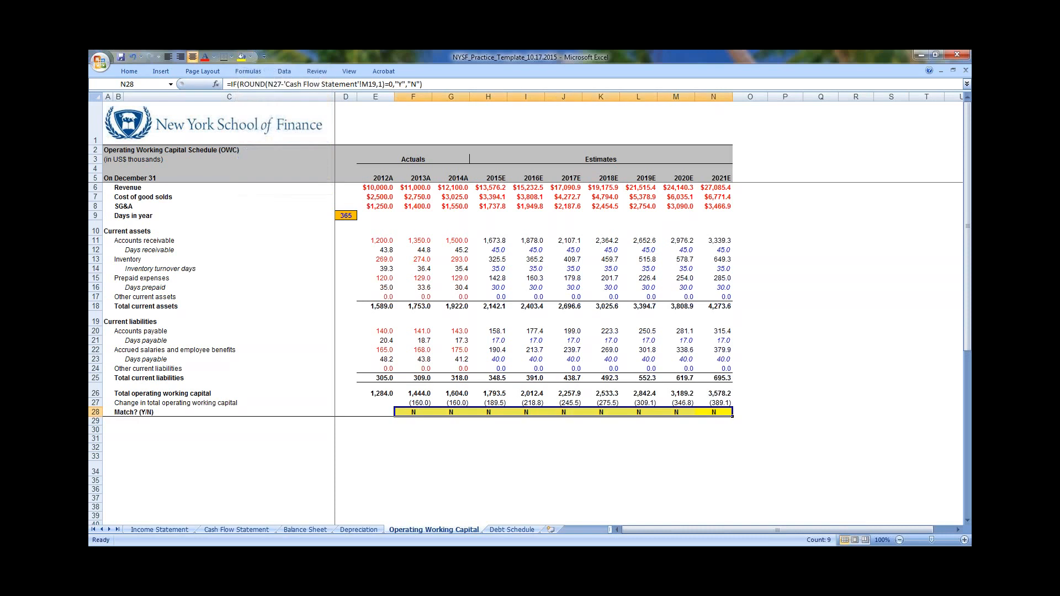
Review the working capital changes section on the Cash Flow Statement sheet, then return to the Operating Working Capital sheet
key(ctrl+Page_Up)
key(ctrl+Page_Up)
key(ctrl+Page_Up)
drag(469, 212, 649, 453)
click(507, 260)
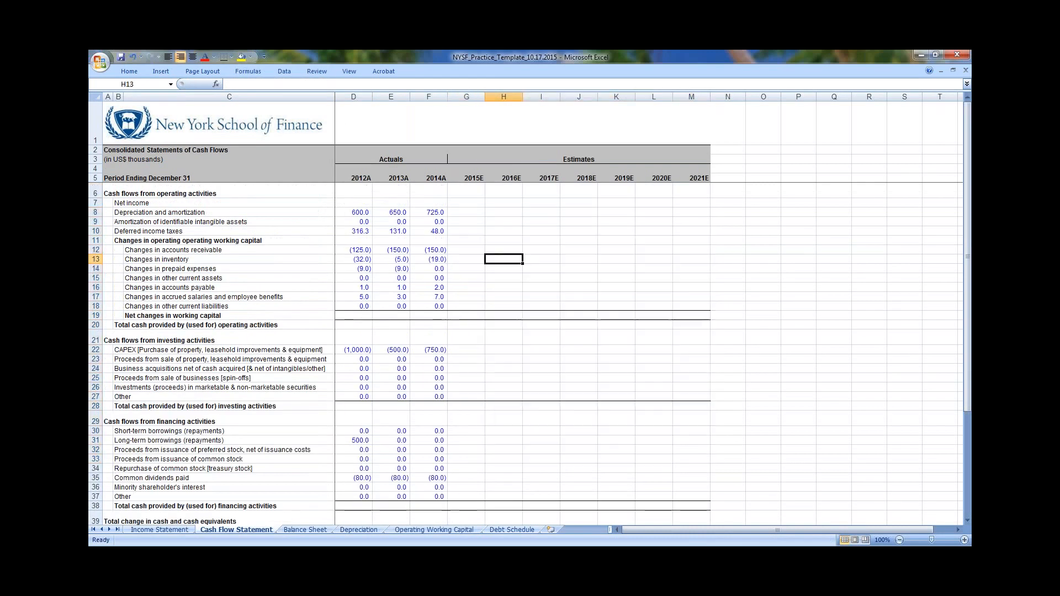
key(ctrl+Page_Down)
key(ctrl+Page_Down)
key(ctrl+Page_Down)
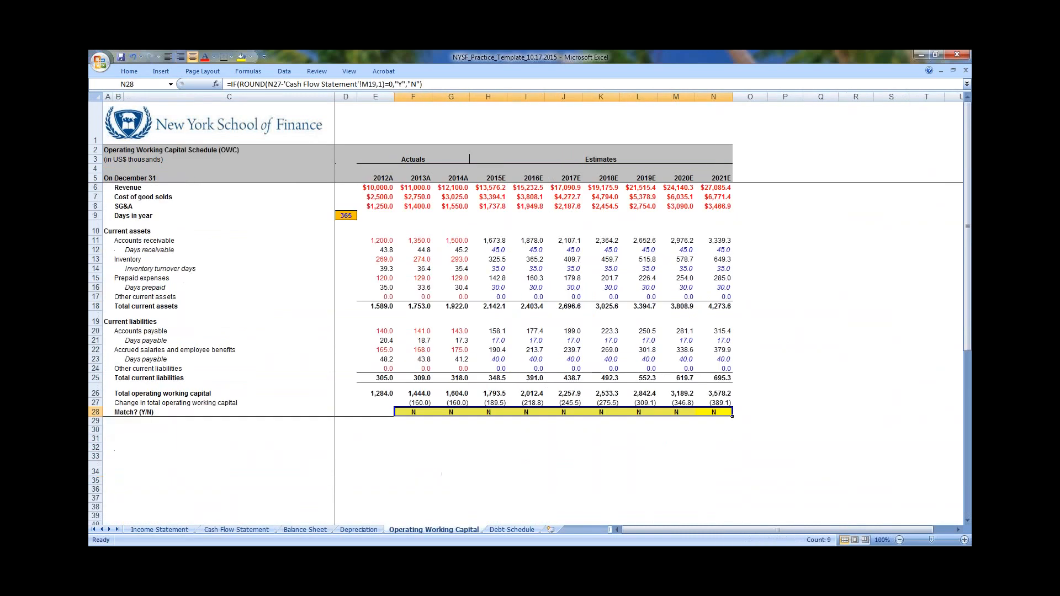
Inspect the Match? (Y/N) check formulas along row 28, including those for 2014A and 2017E
key(Left)
key(Left)
key(Left)
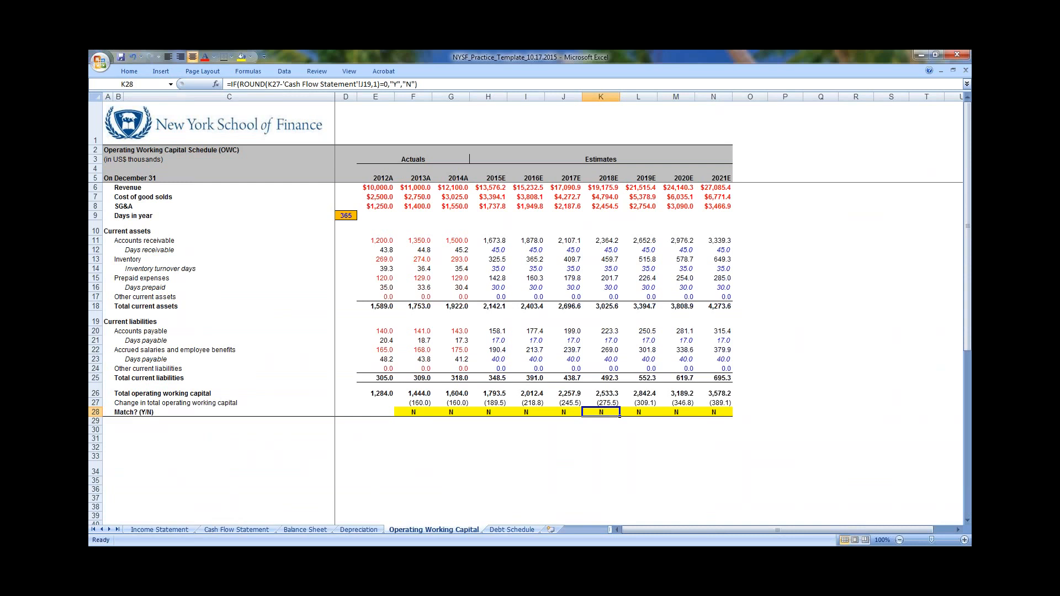
key(Left)
key(Left)
key(Left)
key(Left)
key(Left)
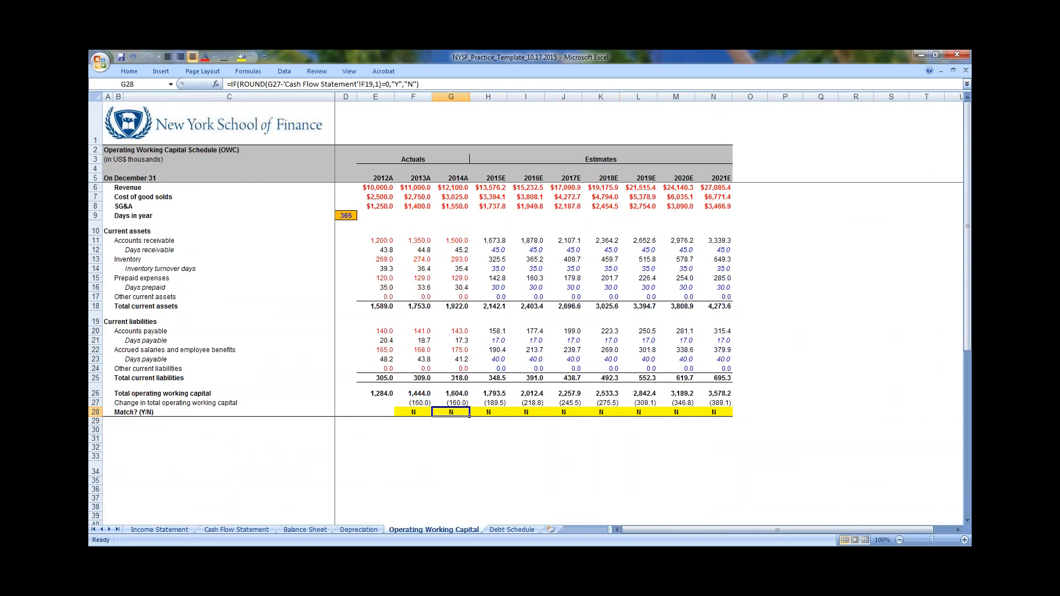
key(F2)
key(Escape)
key(Right)
key(Right)
key(Right)
key(F2)
key(Escape)
key(Right)
key(Right)
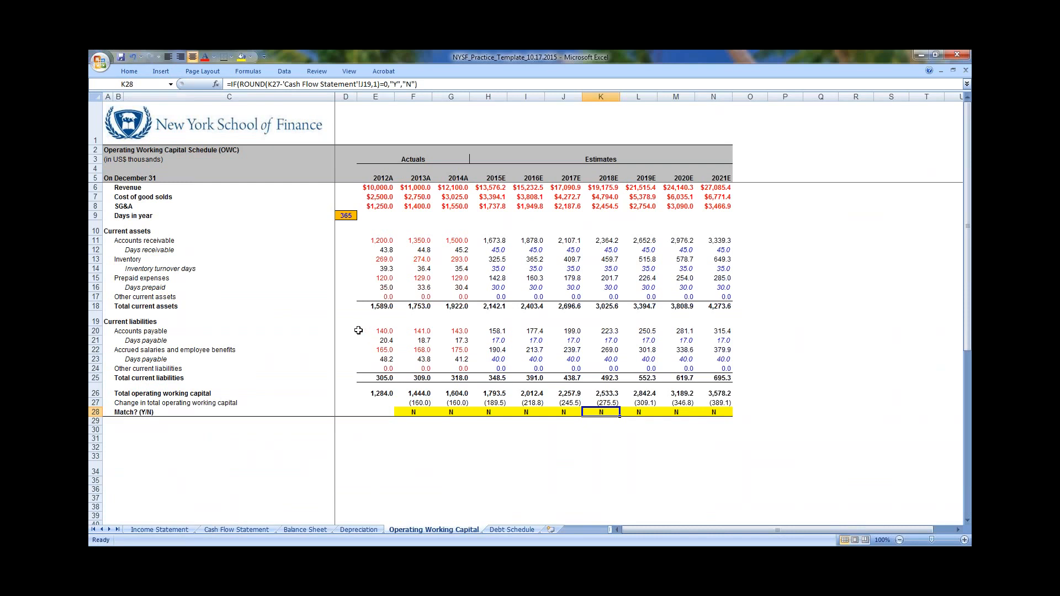
Enlarge the schedule to 130% and review the prepaid expenses row and the SG&A line
scroll(341, 327, up, 2)
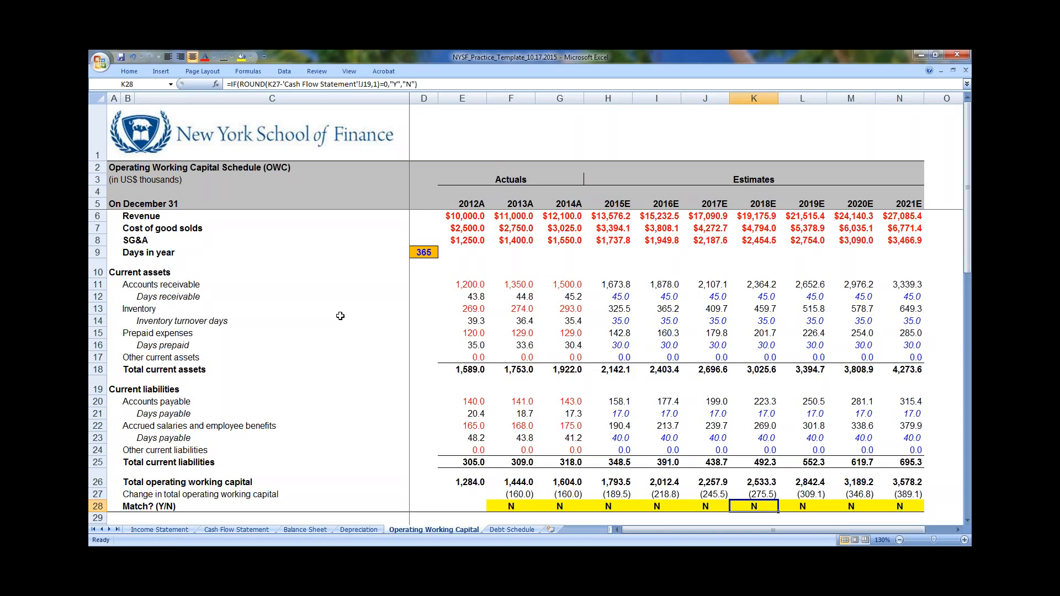
drag(156, 332, 569, 343)
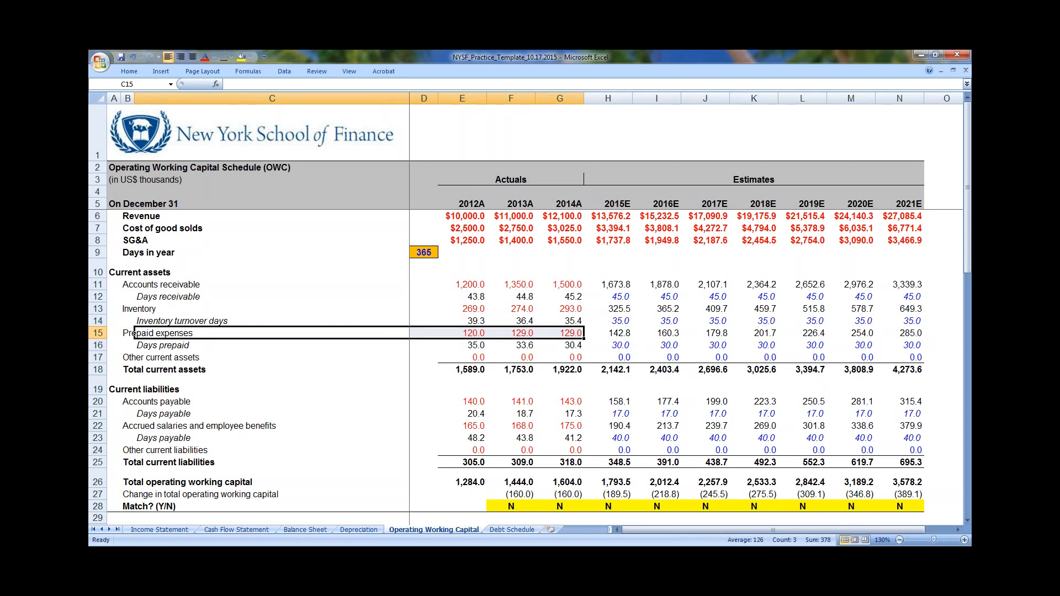
drag(128, 333, 408, 332)
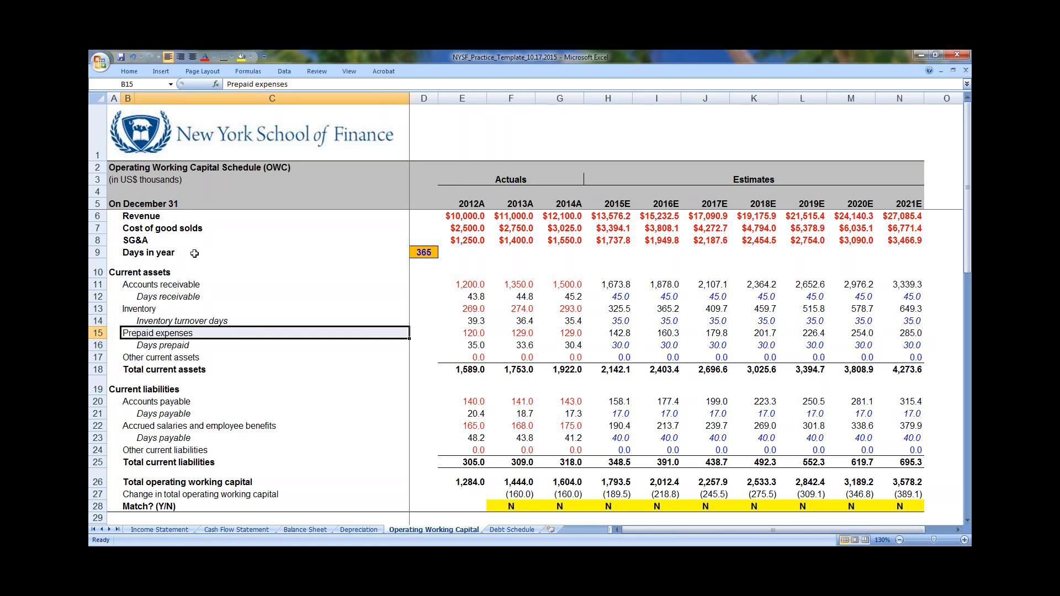
click(216, 241)
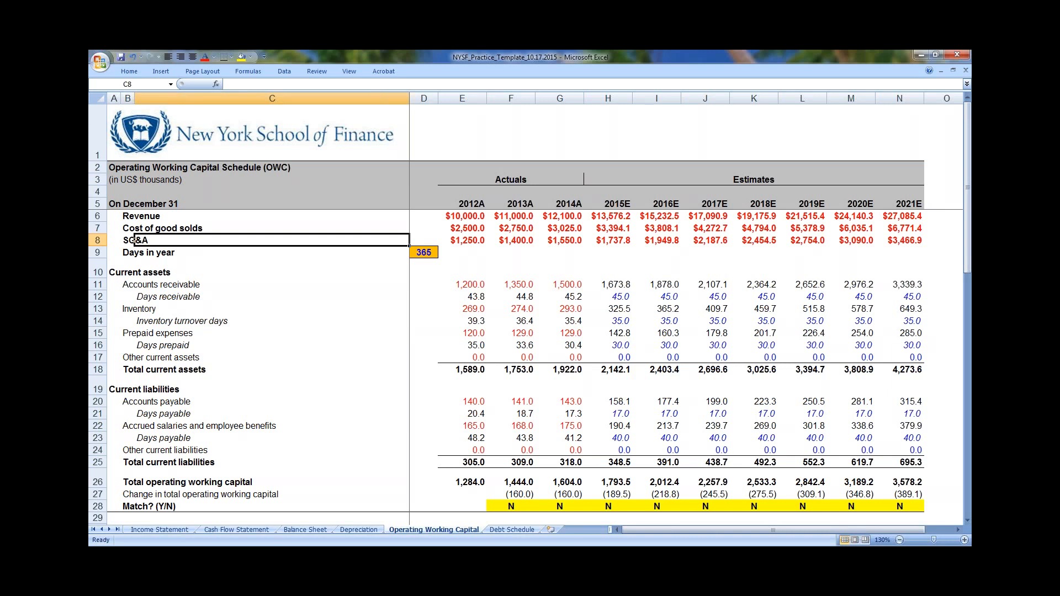
Inspect the 2012A and 2013A days receivable formulas in E12 and F12, including the absolute reference $D$9
key(Right)
key(Right)
key(Down)
key(Down)
key(Down)
key(Down)
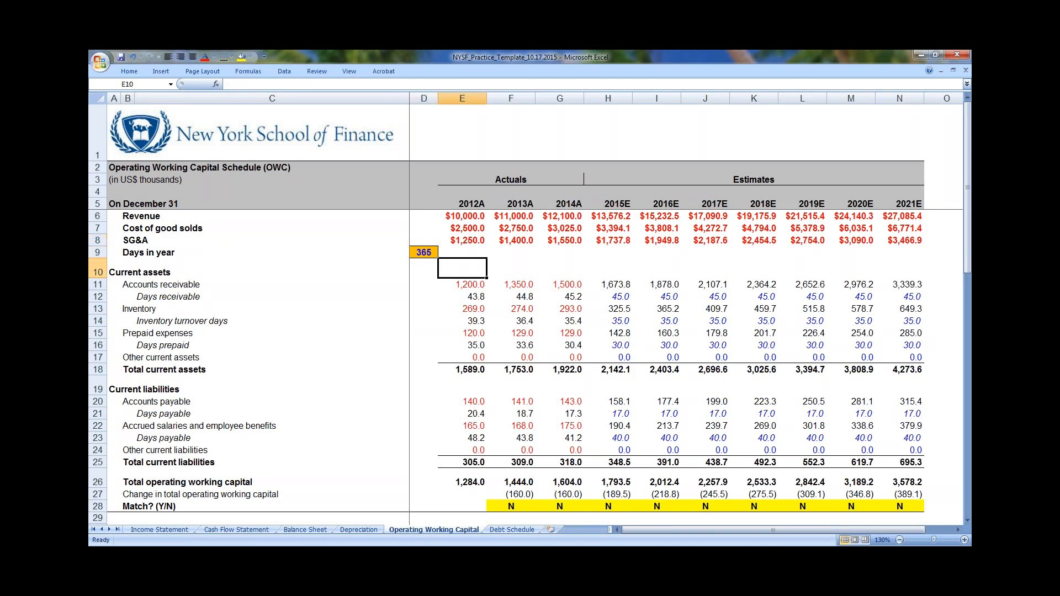
key(F2)
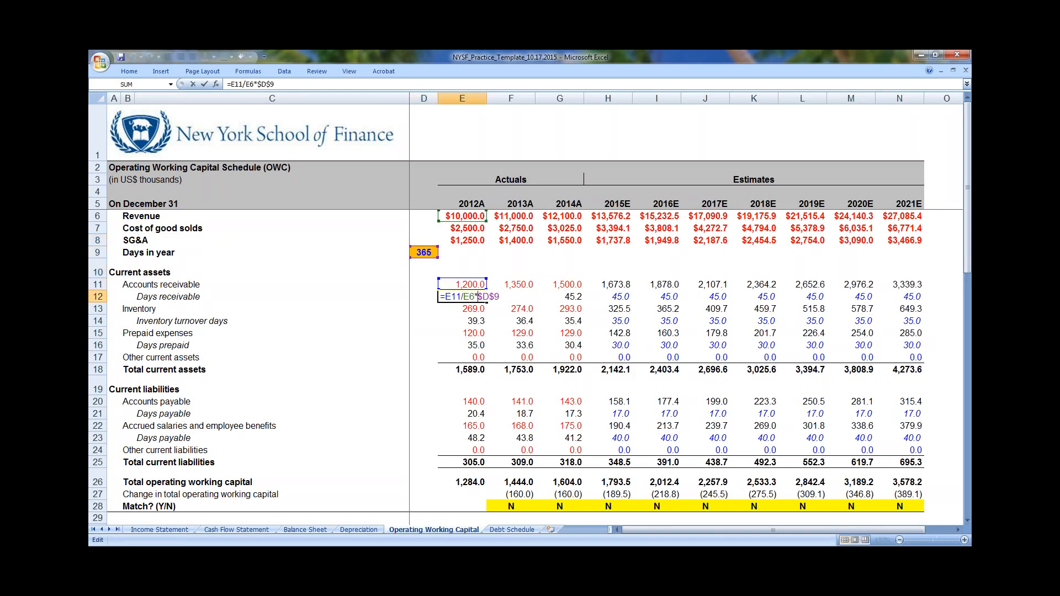
drag(478, 297, 500, 297)
key(ctrl+Return)
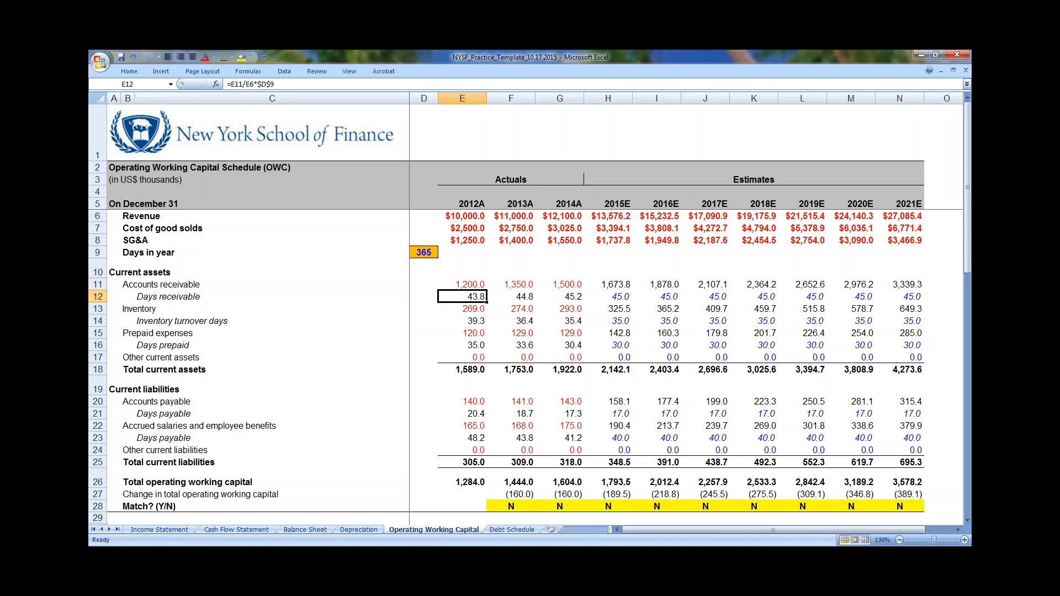
key(shift+Right)
key(shift+Right)
key(F2)
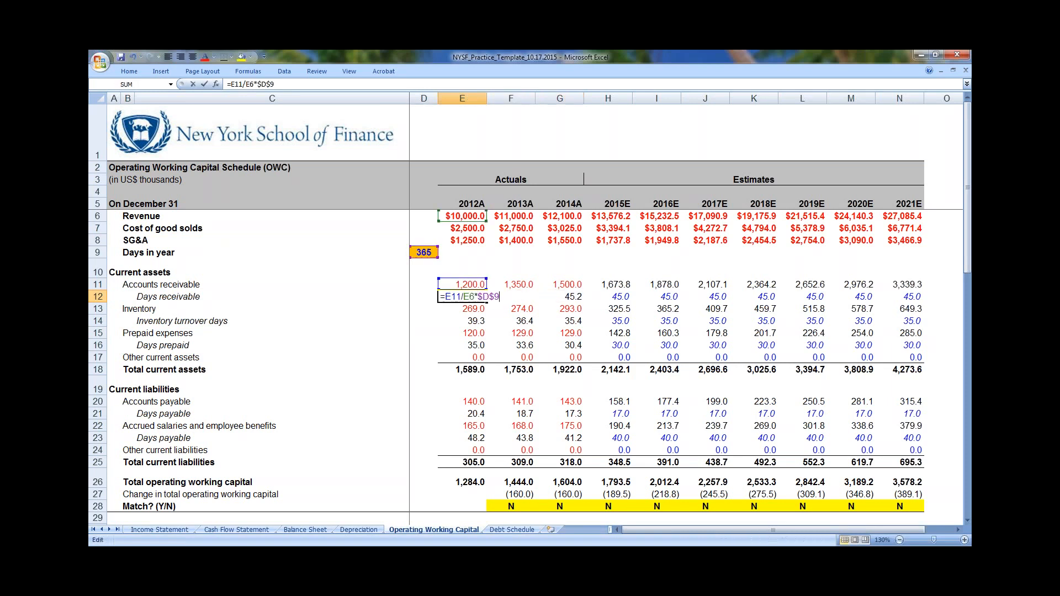
key(Tab)
key(F2)
key(Tab)
Trace the precedents of the 2014A days receivable formula in G12 and go to the days in year cell D9
key(alt+m+p)
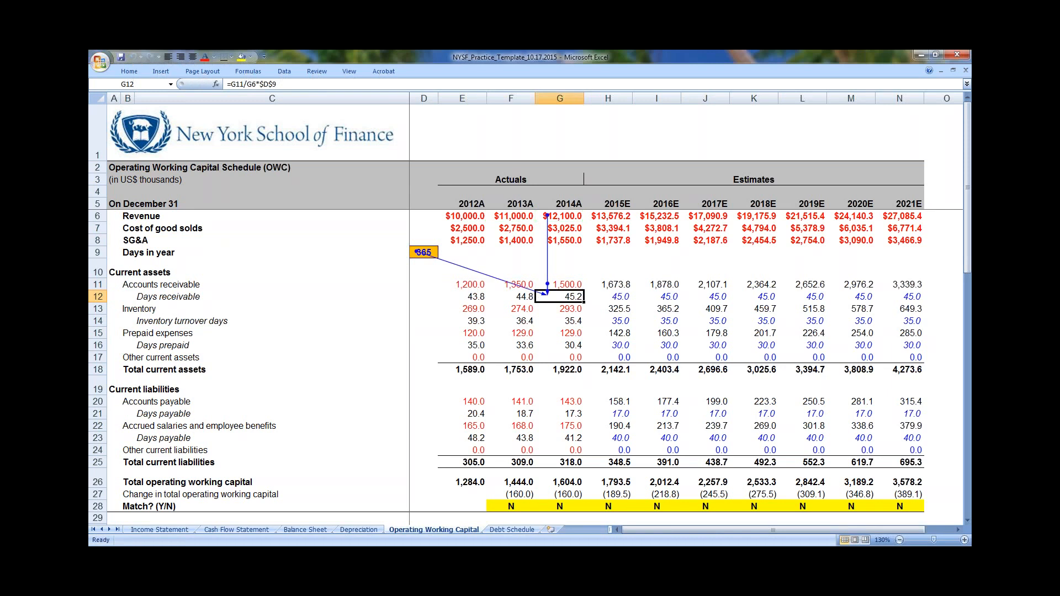
key(Up)
key(Up)
key(Up)
key(Left)
key(Left)
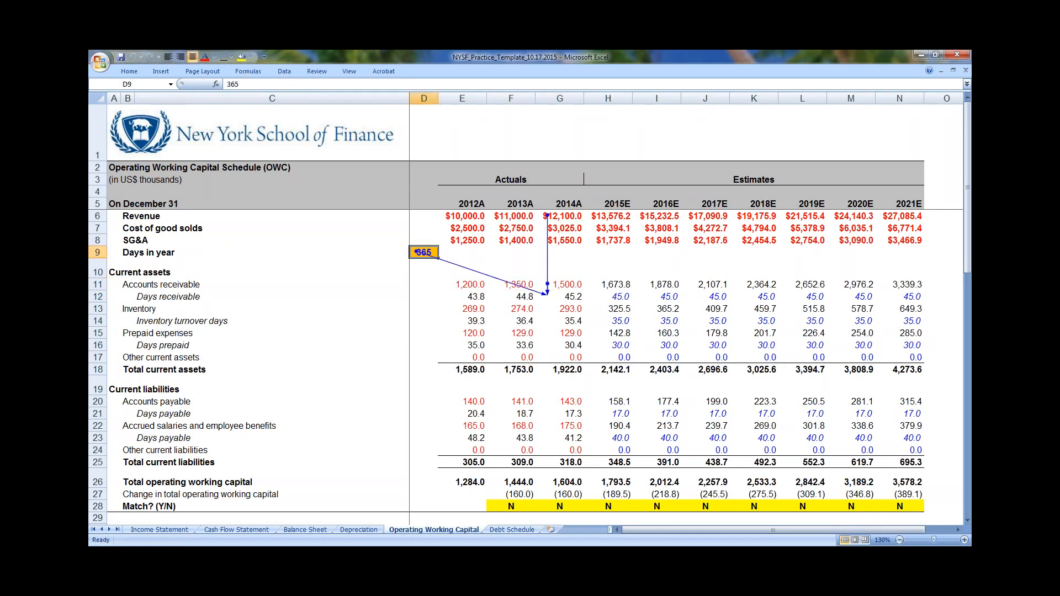
Compare the days receivable formulas for 2012A, 2013A and 2014A in row 12, checking their reference to D9
key(Right)
key(Down)
key(Down)
key(Down)
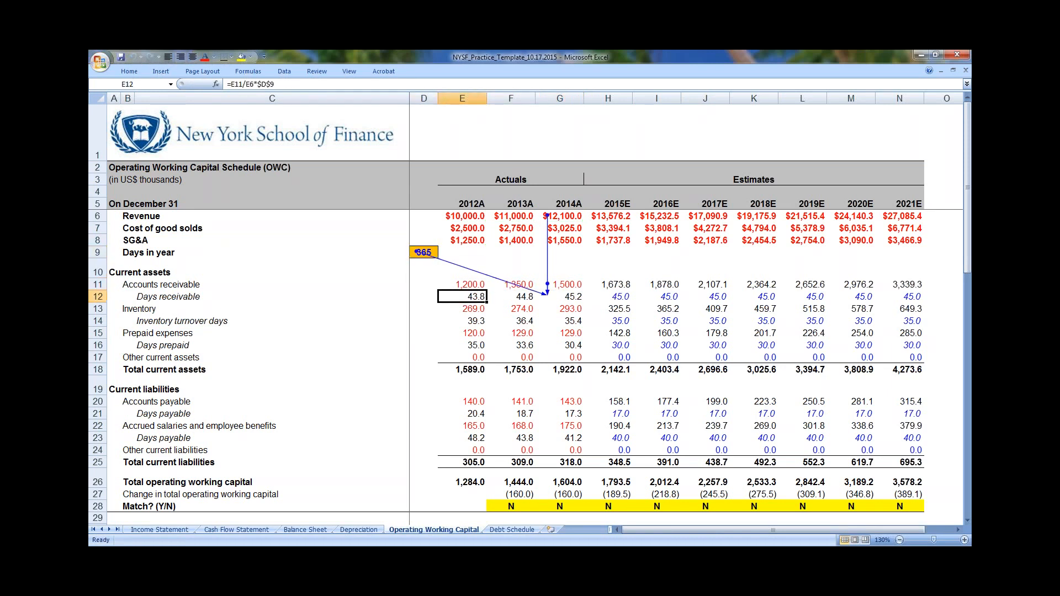
key(Right)
key(Right)
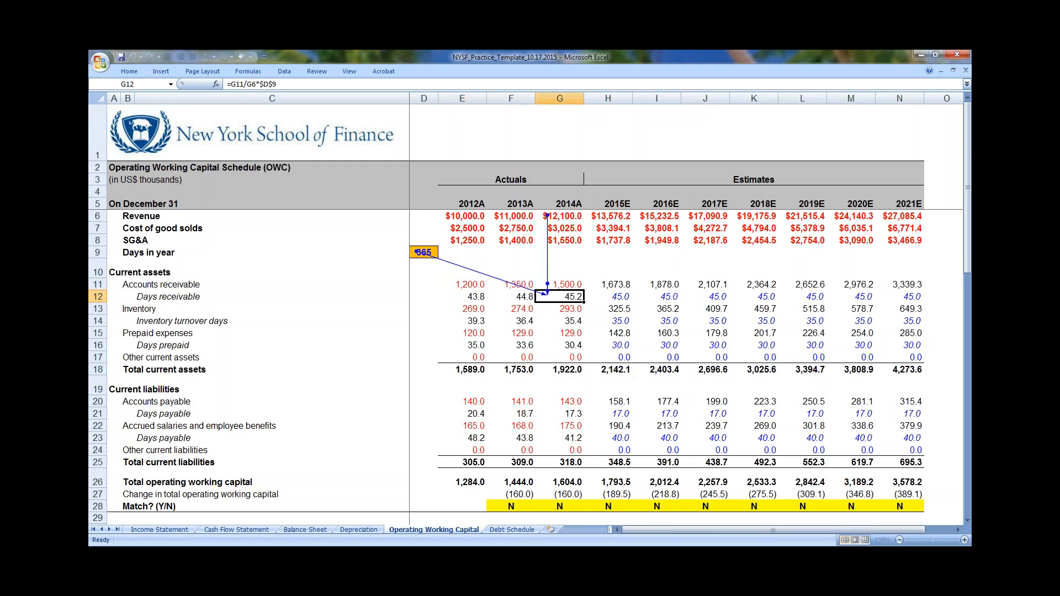
key(F2)
key(Escape)
key(Left)
key(Left)
key(Right)
key(Right)
key(Left)
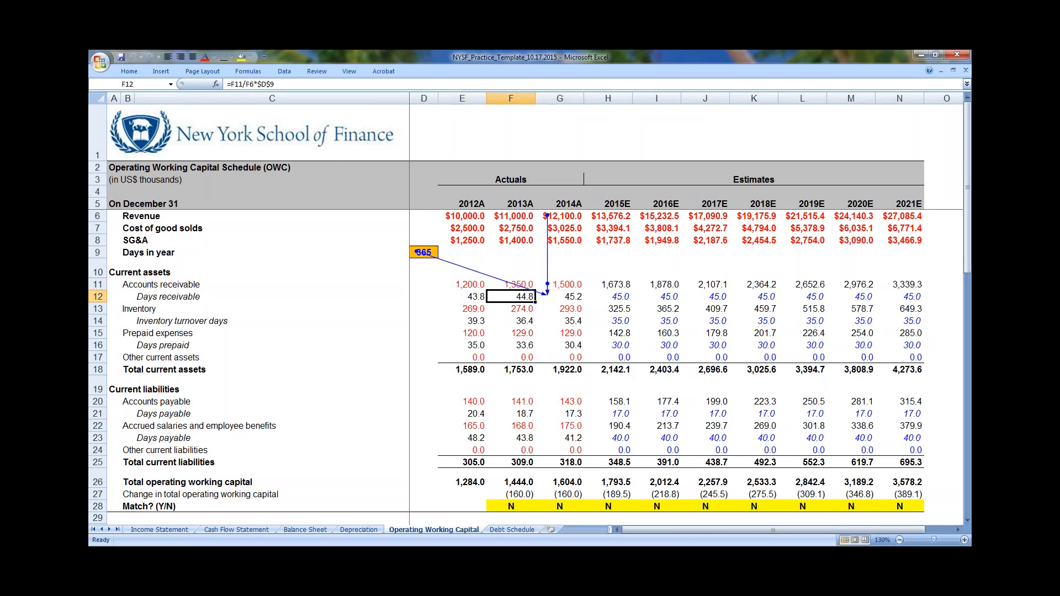
key(Left)
key(Right)
key(F2)
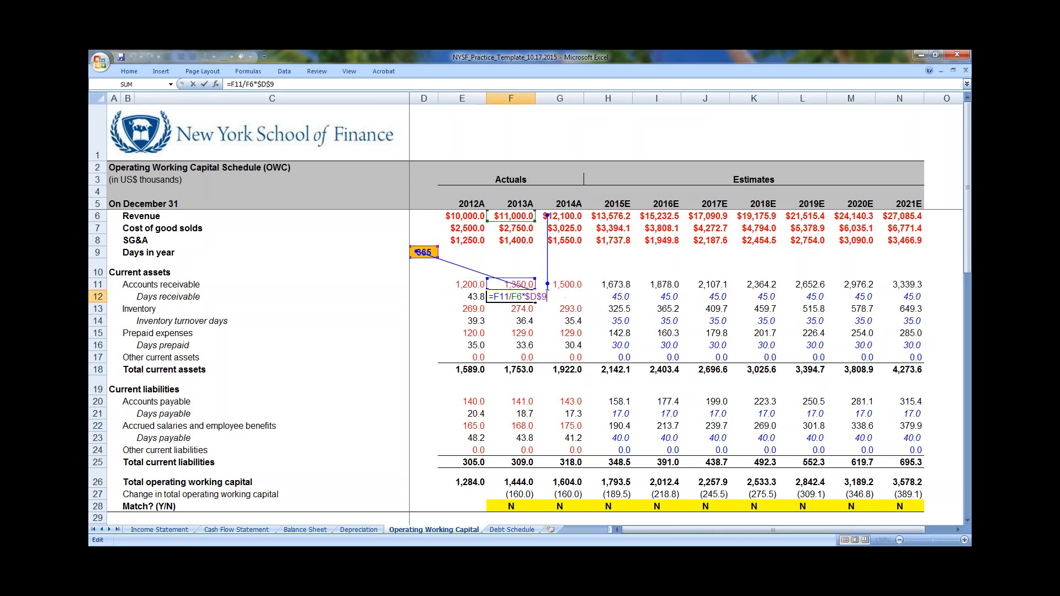
key(Escape)
key(Right)
key(Right)
key(Left)
key(Left)
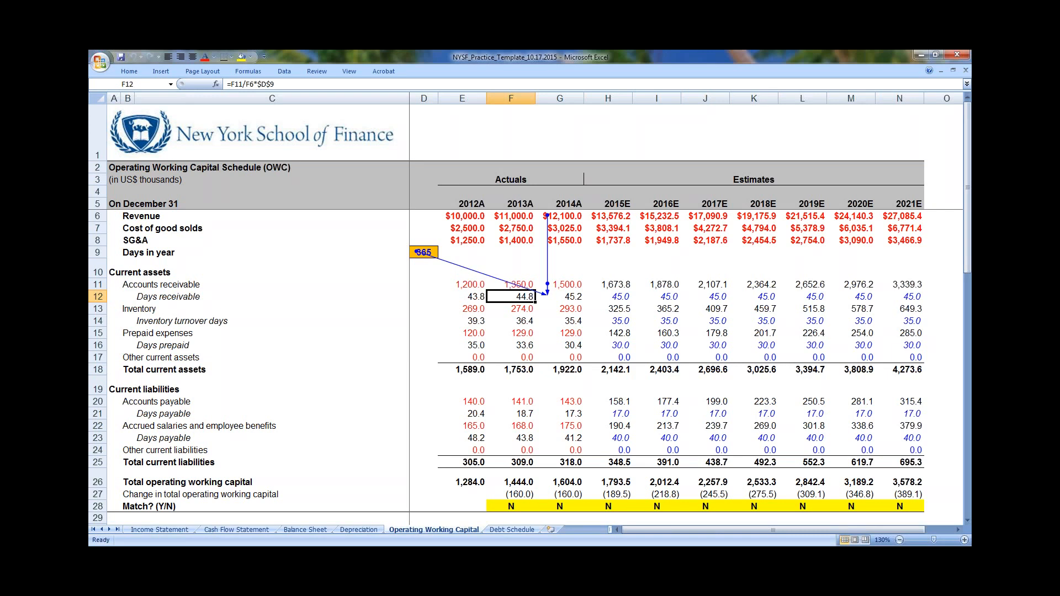
Remove the precedent tracing arrows from the operating working capital schedule
key(alt+m)
key(a)
key(a)
Compare the change in operating working capital row with the working capital lines on the Cash Flow Statement sheet, and return to the schedule
drag(529, 495, 753, 495)
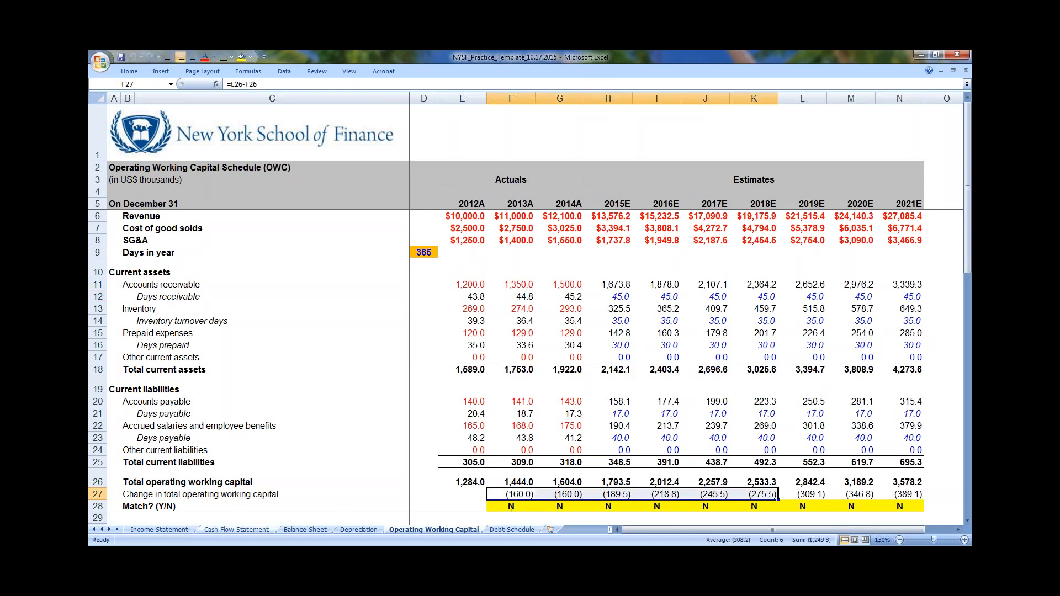
key(ctrl+Page_Up)
key(ctrl+Page_Up)
key(ctrl+Page_Up)
drag(481, 213, 505, 259)
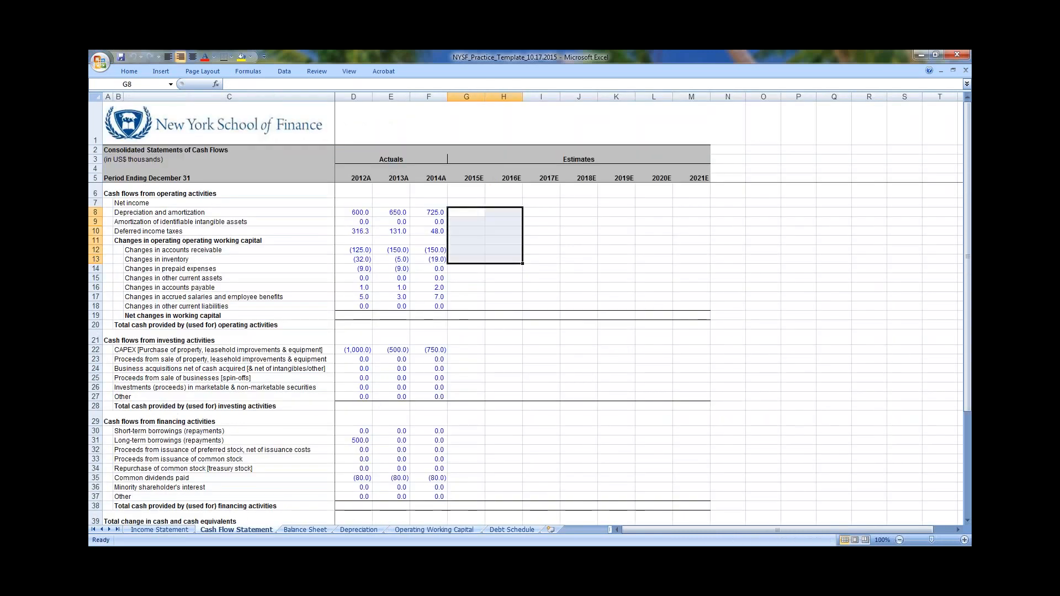
click(360, 530)
click(438, 529)
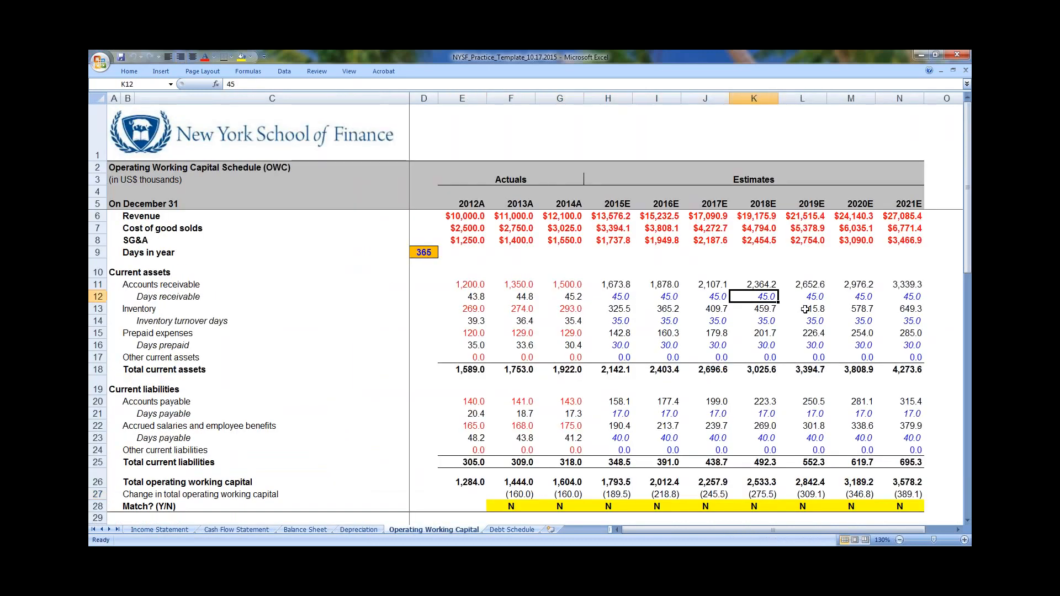
Review the current asset and current liability lines down to the total liabilities and working capital rows
key(Down)
key(Down)
key(Down)
key(Down)
key(Down)
key(Down)
key(Down)
key(Down)
key(Down)
key(Down)
key(Down)
key(Down)
key(Down)
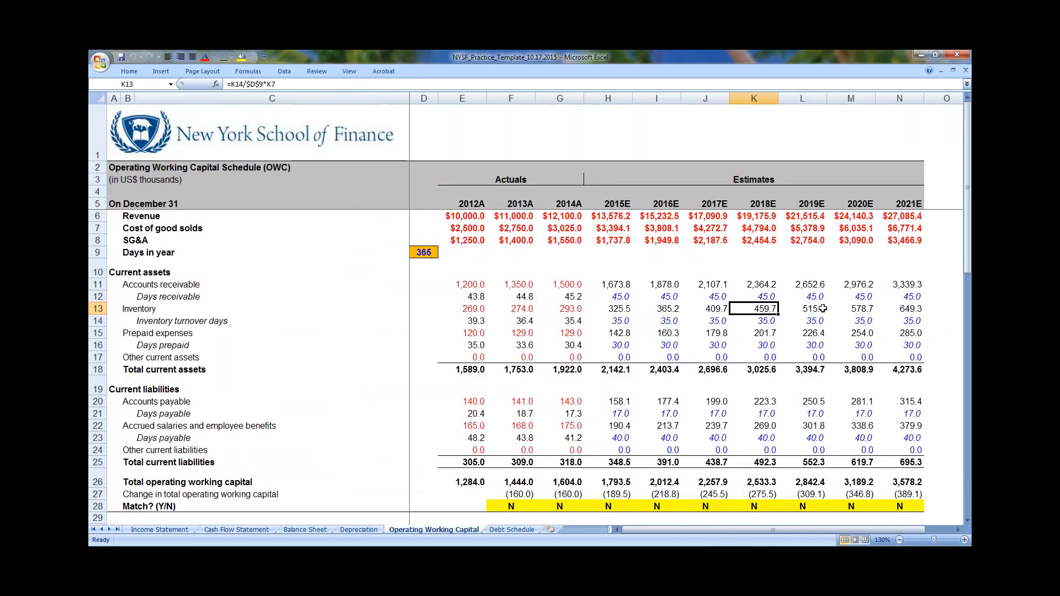
key(Down)
key(Left)
key(Left)
key(Left)
key(Left)
key(Left)
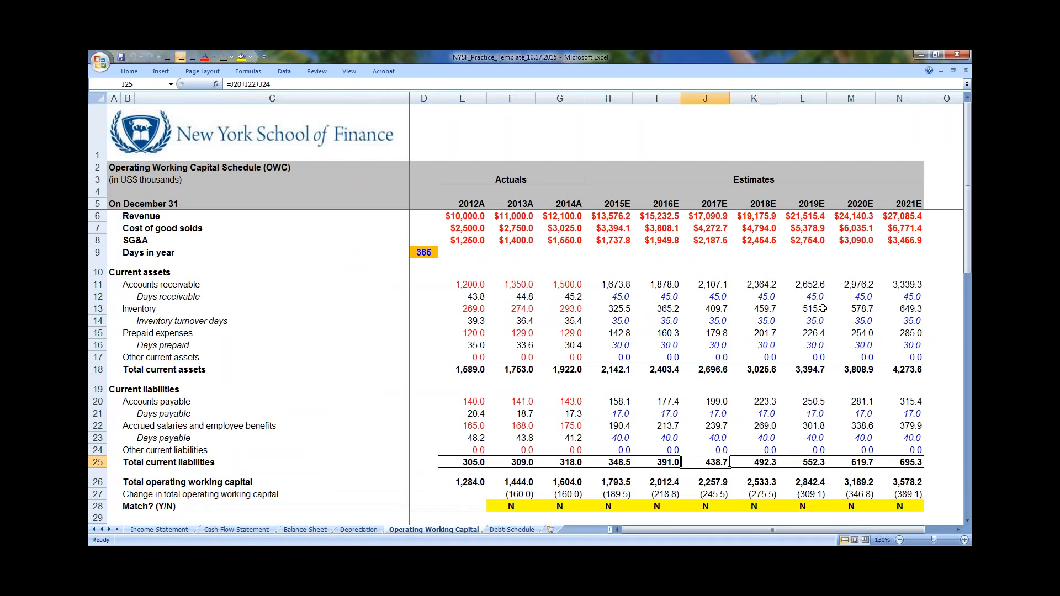
Inspect the change in total operating working capital formula in G27 and continue along row 27 through the estimate years
key(Down)
key(Right)
key(Right)
key(Right)
key(Right)
key(Right)
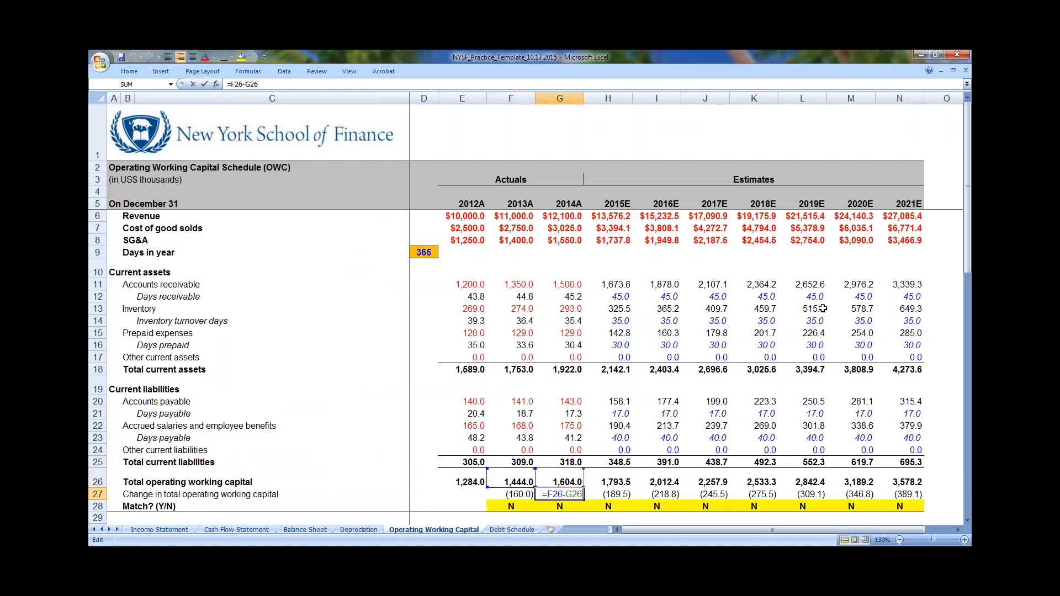
key(F2)
key(Escape)
key(Right)
key(Right)
key(Right)
key(Right)
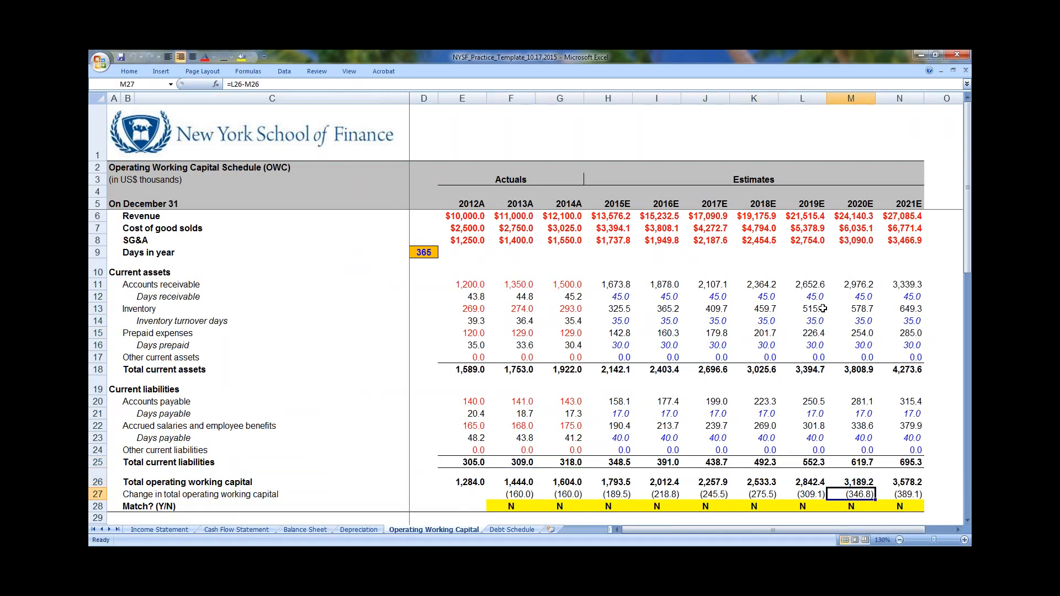
Compare the 2014A and 2015E change in total operating working capital formulas in G27 and H27
key(Left)
key(Left)
key(Left)
key(Left)
key(Left)
key(Left)
key(Left)
key(Left)
key(Left)
key(Left)
key(Left)
key(Right)
key(Right)
key(Right)
key(Right)
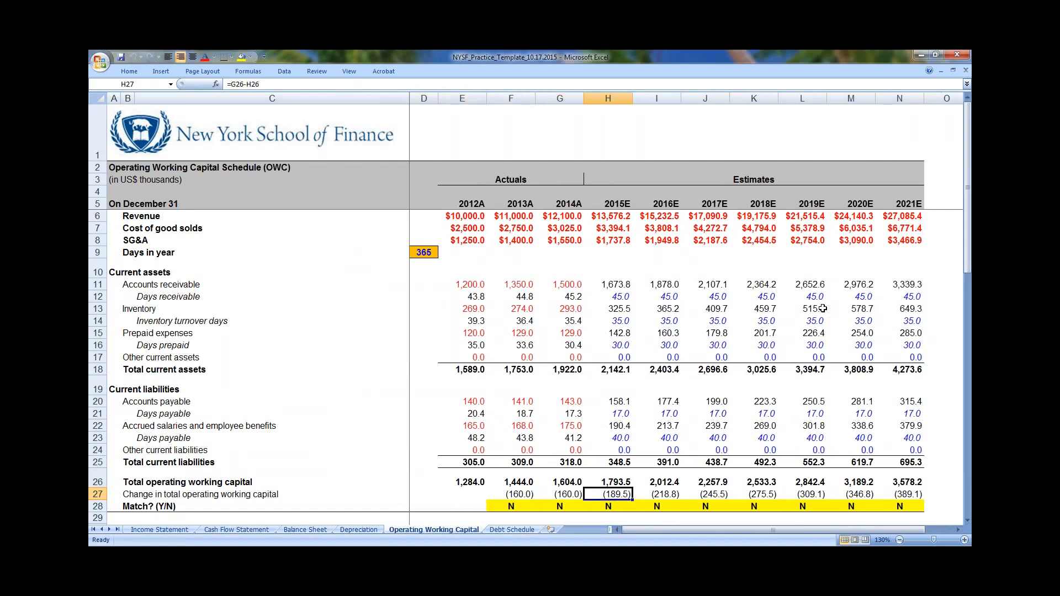
key(Left)
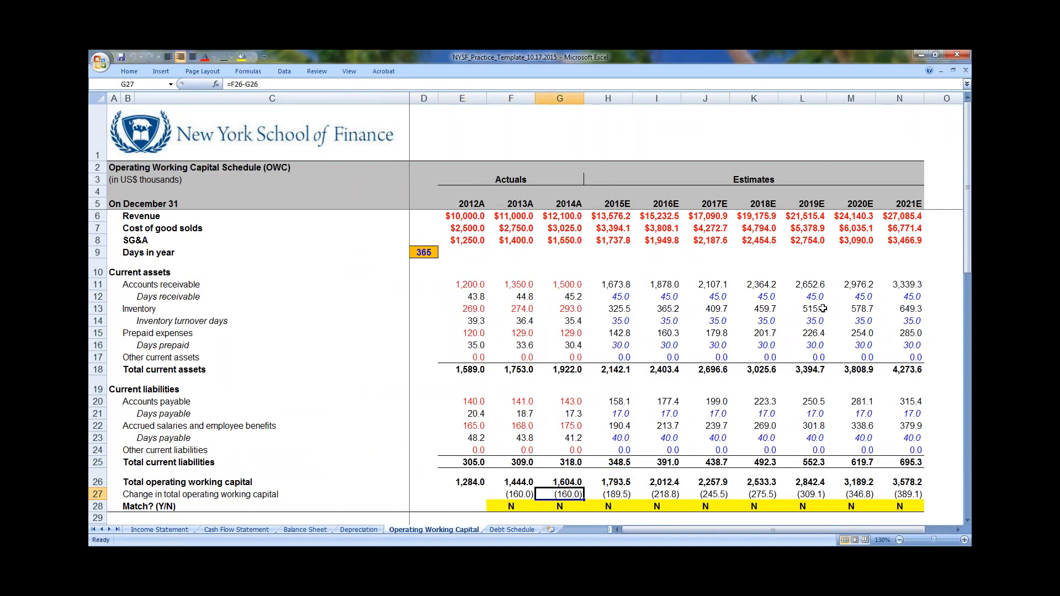
key(Right)
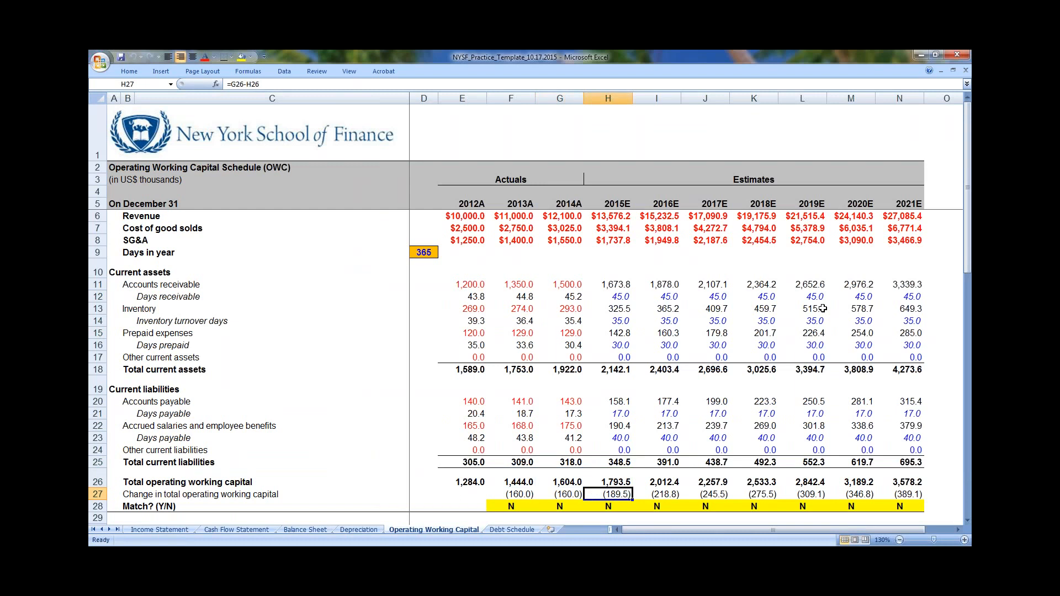
Review the 2015E formulas for total current assets, accounts receivable, inventory and prepaid expenses in column H
key(ctrl+Up)
key(ctrl+Up)
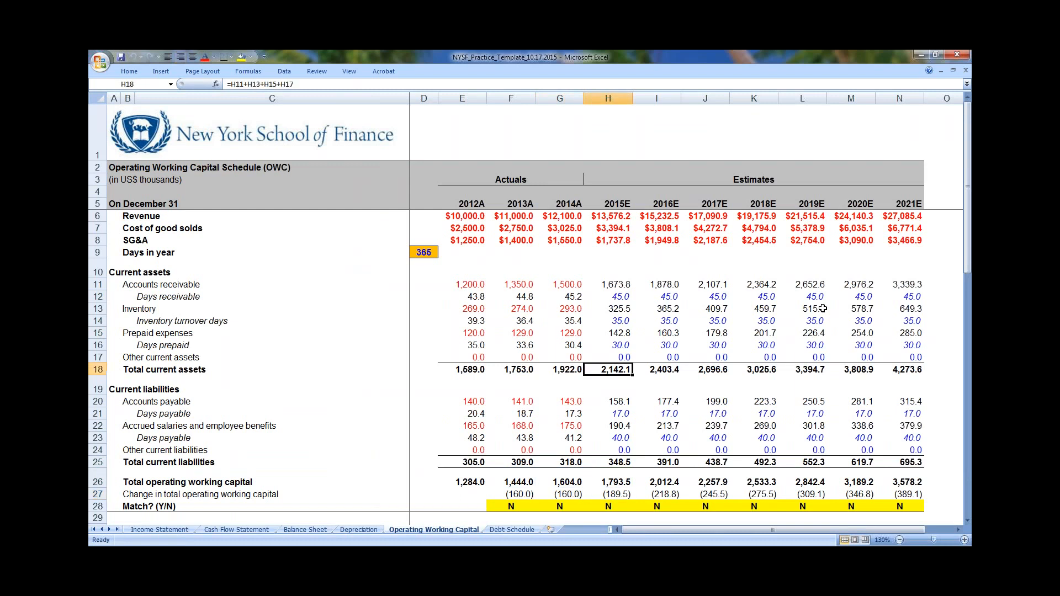
key(ctrl+Up)
key(ctrl+Up)
key(ctrl+Down)
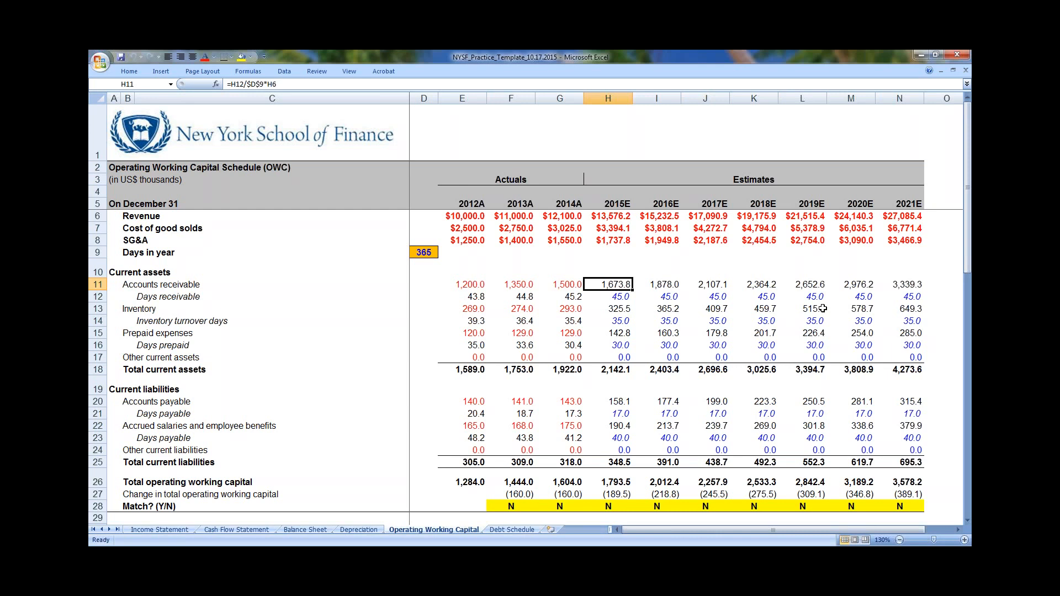
key(Down)
key(Down)
key(shift+Right)
key(Down)
key(Down)
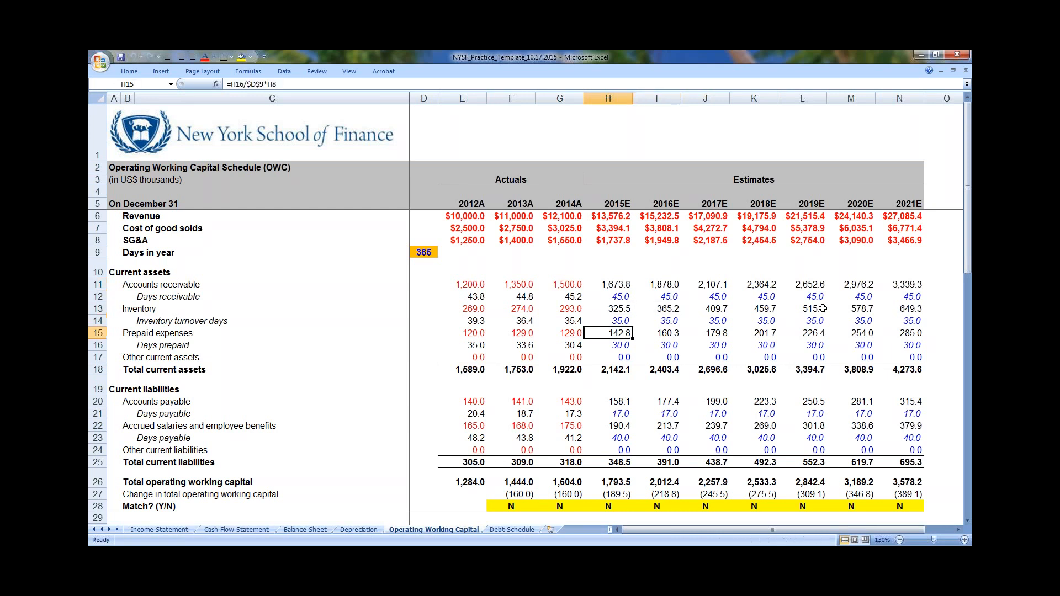
key(shift+Right)
key(Up)
key(Up)
key(Up)
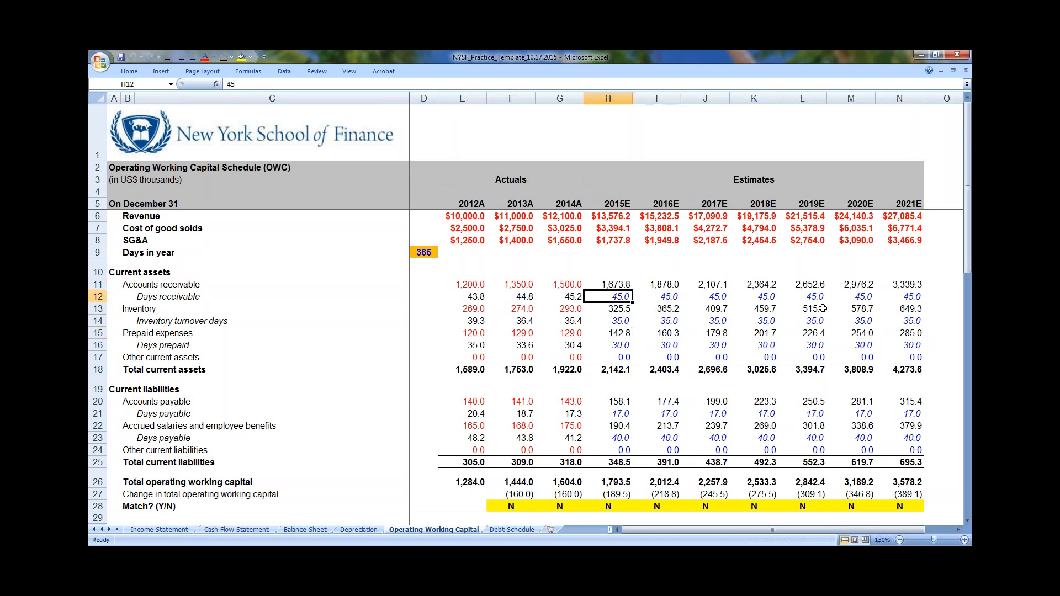
Enter the heading 2015 in O10, beside the 2021E column
key(Right)
key(Right)
key(Right)
key(Right)
key(Right)
key(Right)
key(Right)
key(Up)
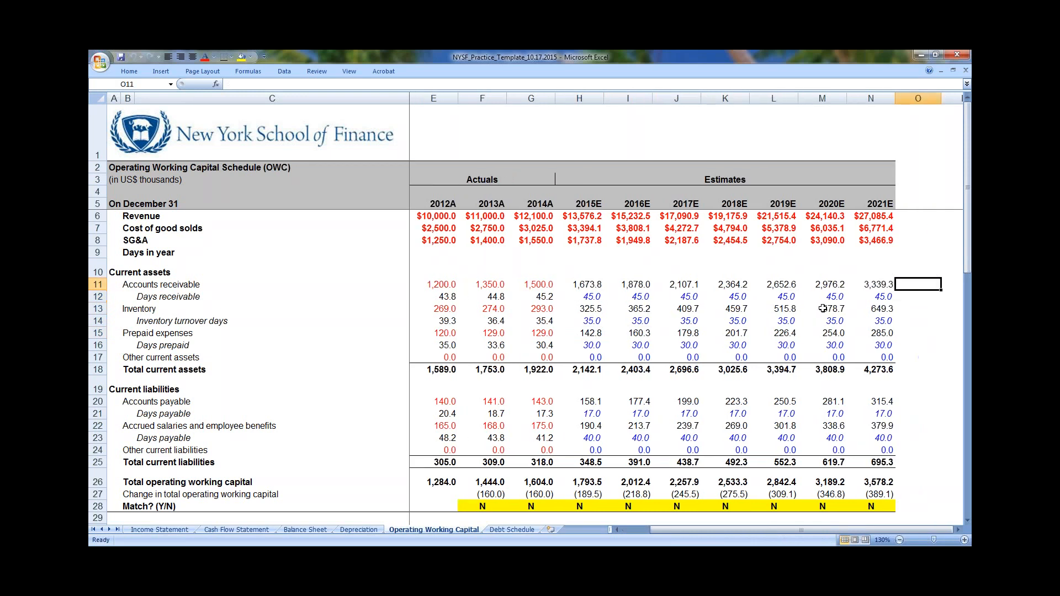
key(Up)
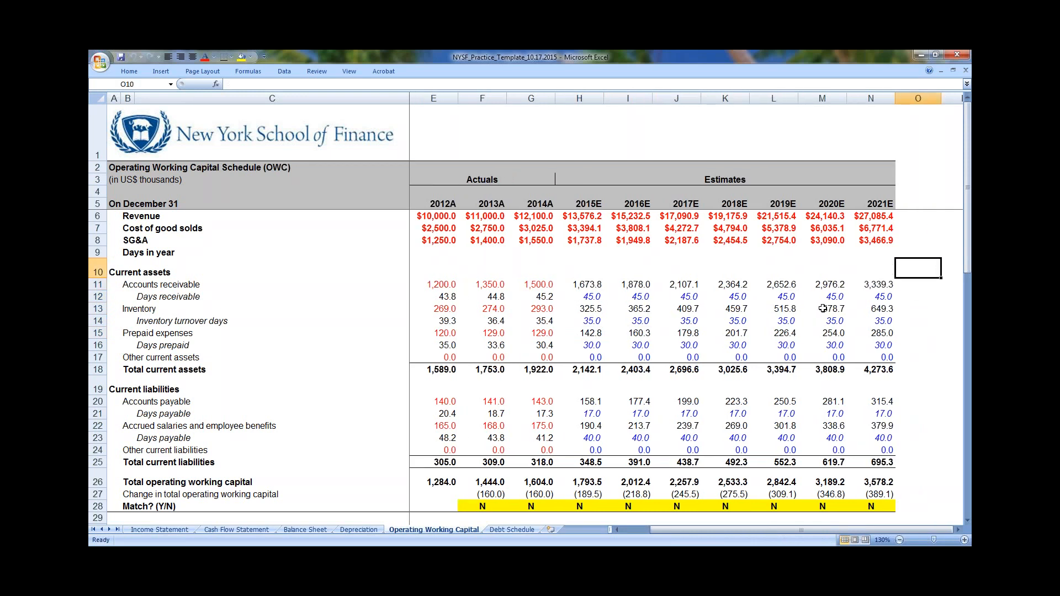
text(2015)
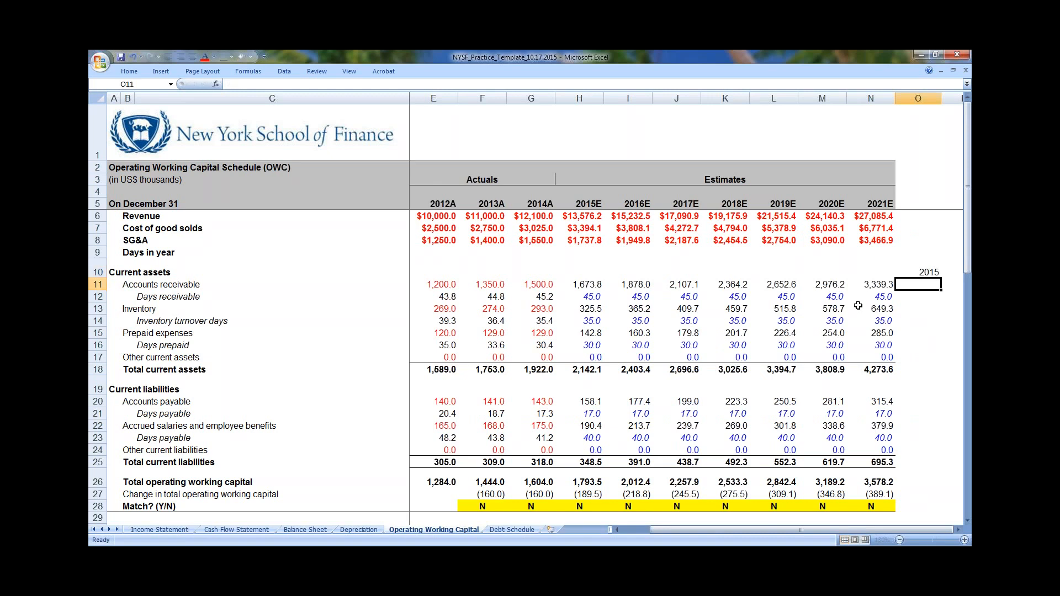
key(ctrl+Return)
Calculate the 2015 change in accounts receivable in O11 with the formula =G11-H11
key(Down)
text(=)
key(Left)
key(Left)
key(Left)
key(Left)
key(Left)
key(Left)
key(Left)
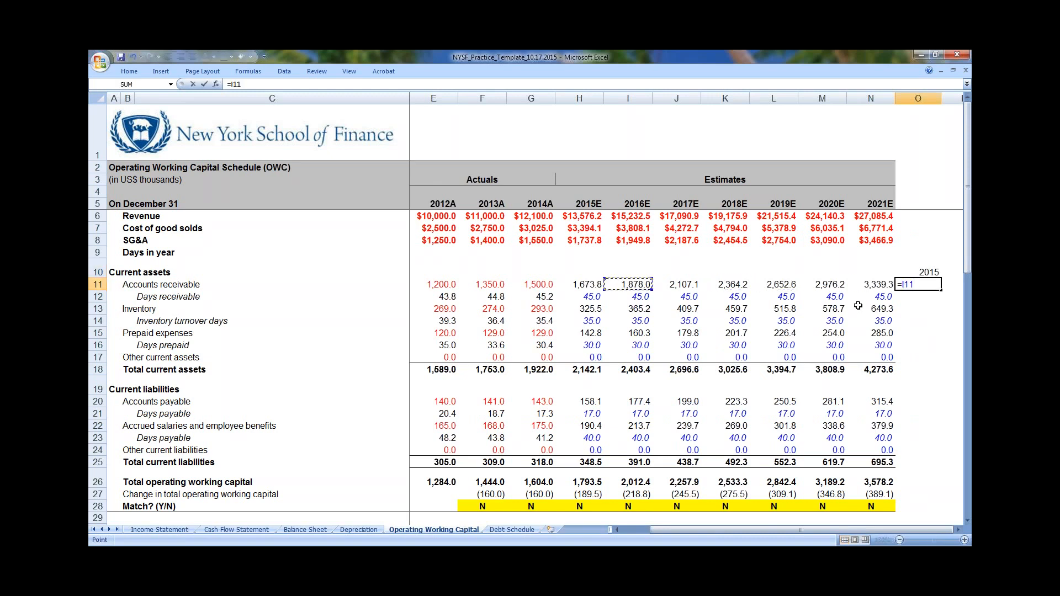
key(Left)
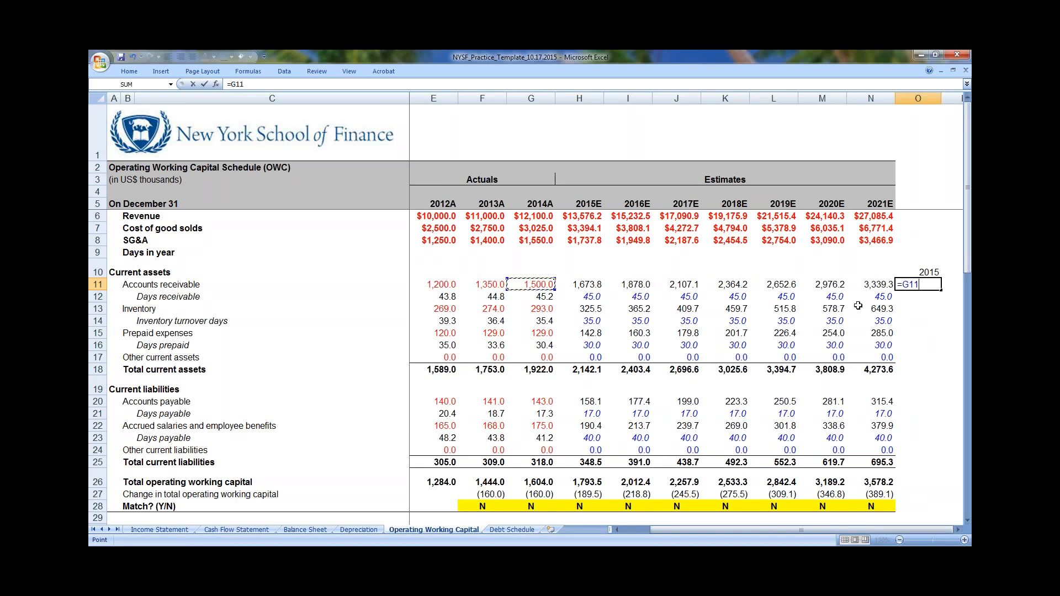
key(Right)
key(Left)
key(Right)
key(Left)
key(Right)
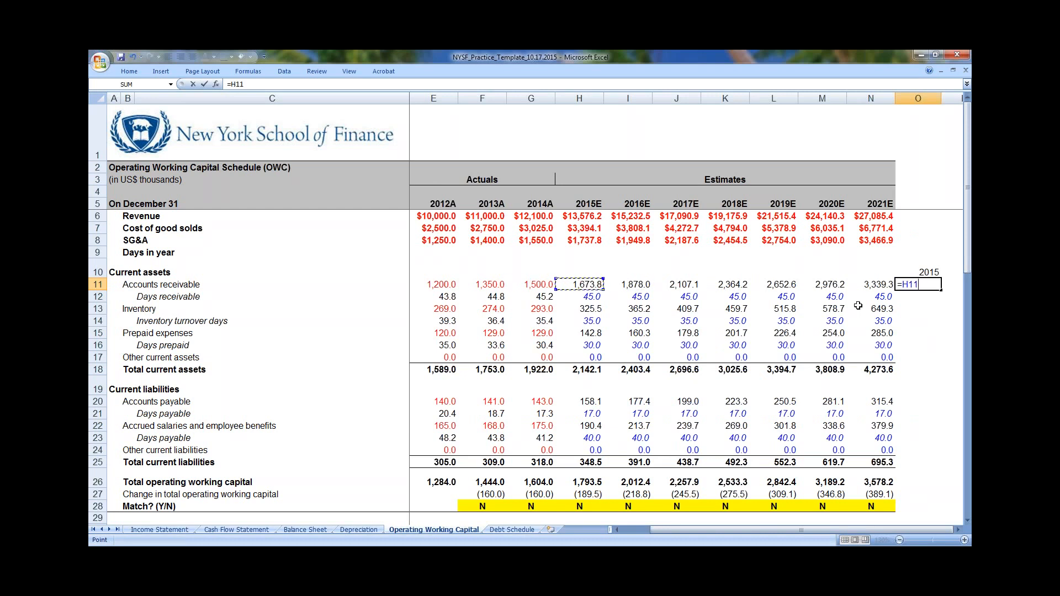
key(Left)
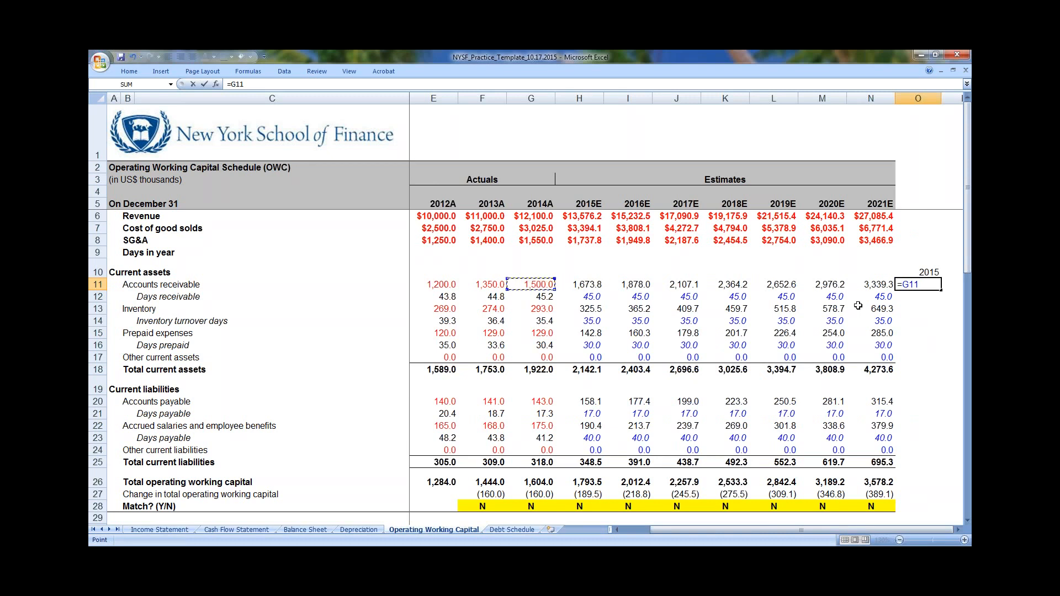
text(-)
key(Left)
key(Left)
key(Left)
key(Left)
key(Left)
key(Left)
key(Left)
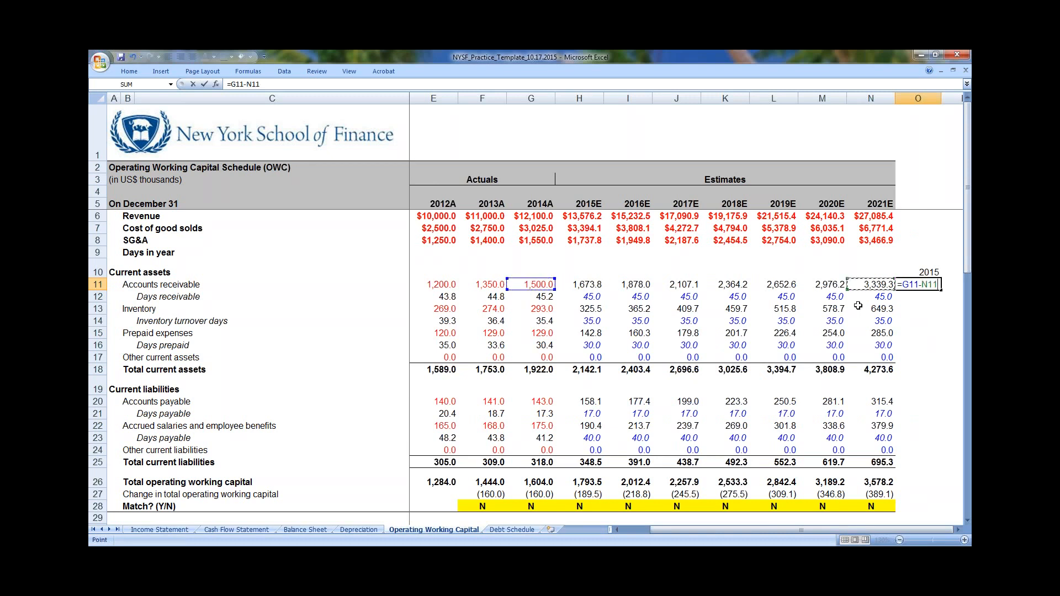
key(ctrl+Return)
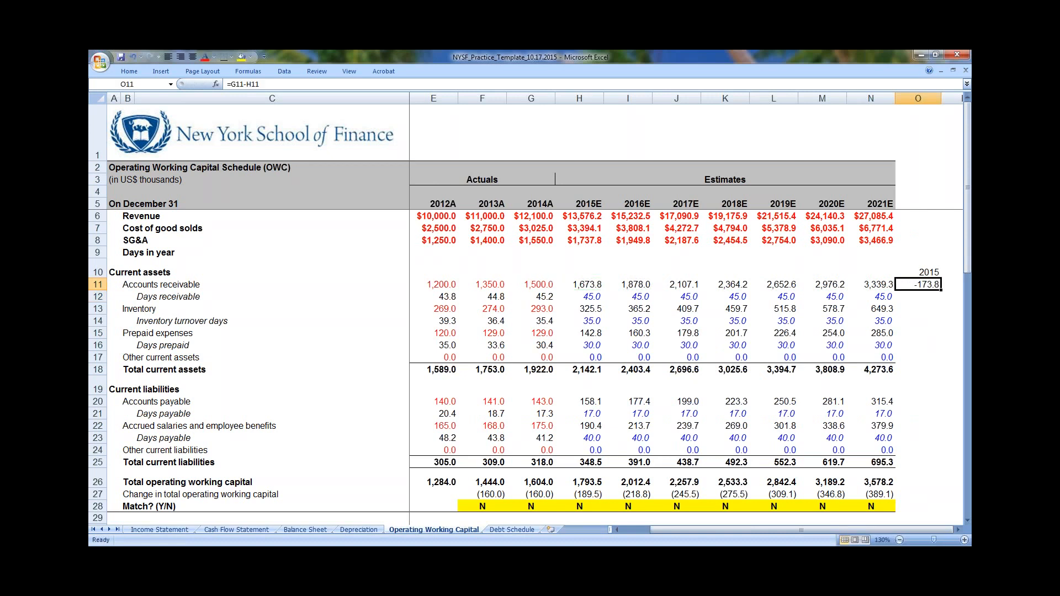
Fill the whole of column O with yellow
key(ctrl+space)
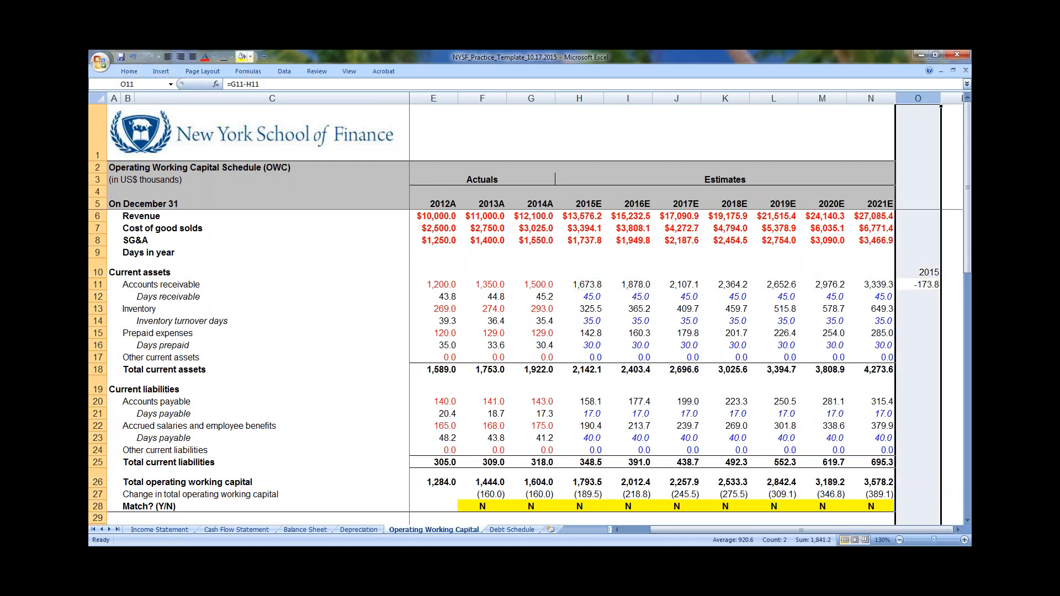
click(250, 57)
key(Up)
key(Up)
key(Up)
key(Up)
key(Right)
key(Right)
key(Right)
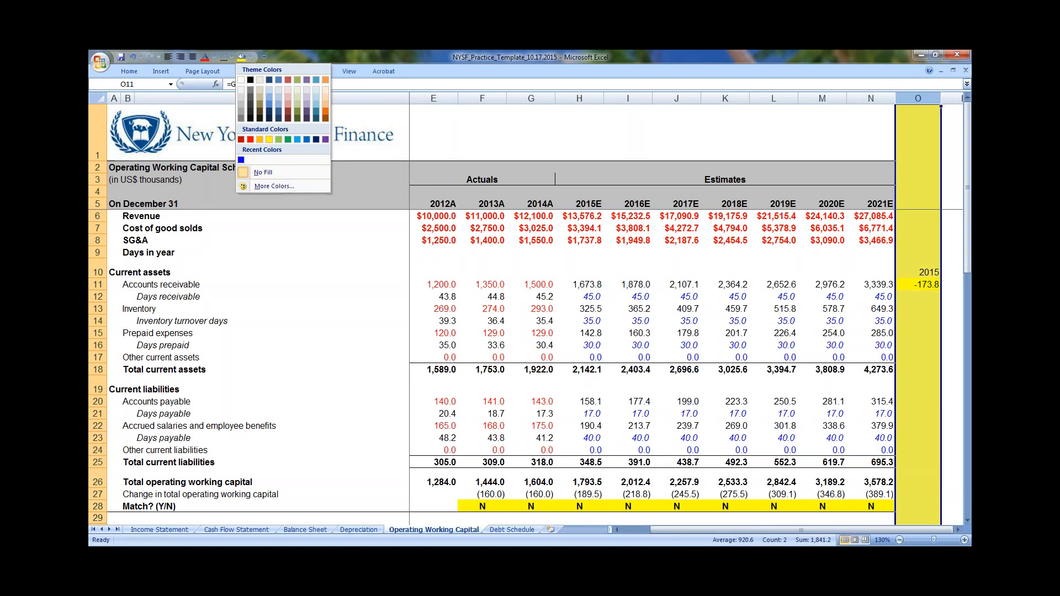
key(Return)
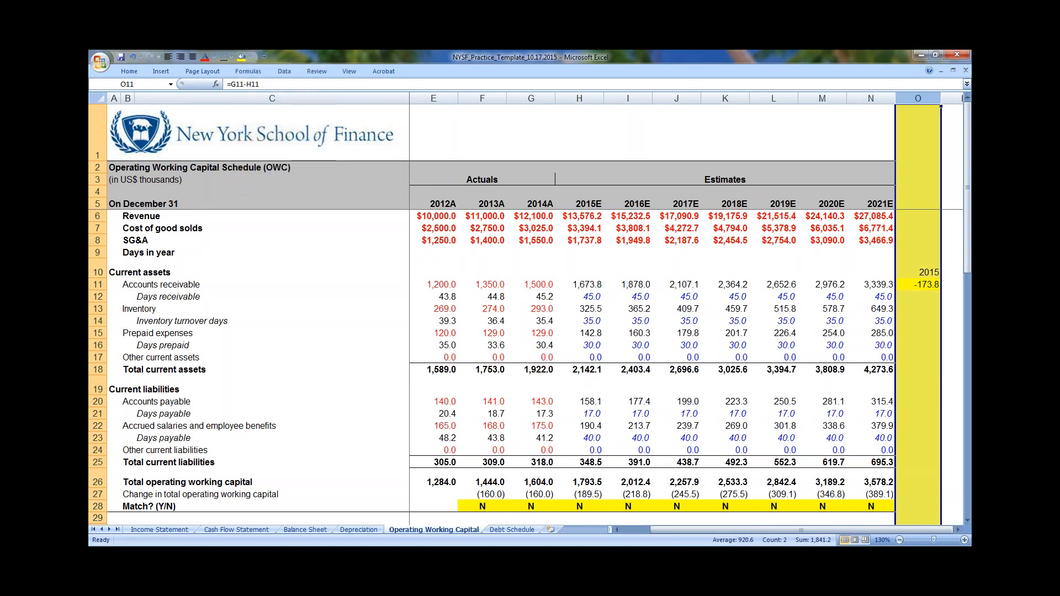
Narrow the label column C so that column O fits fully in view
drag(434, 98, 402, 98)
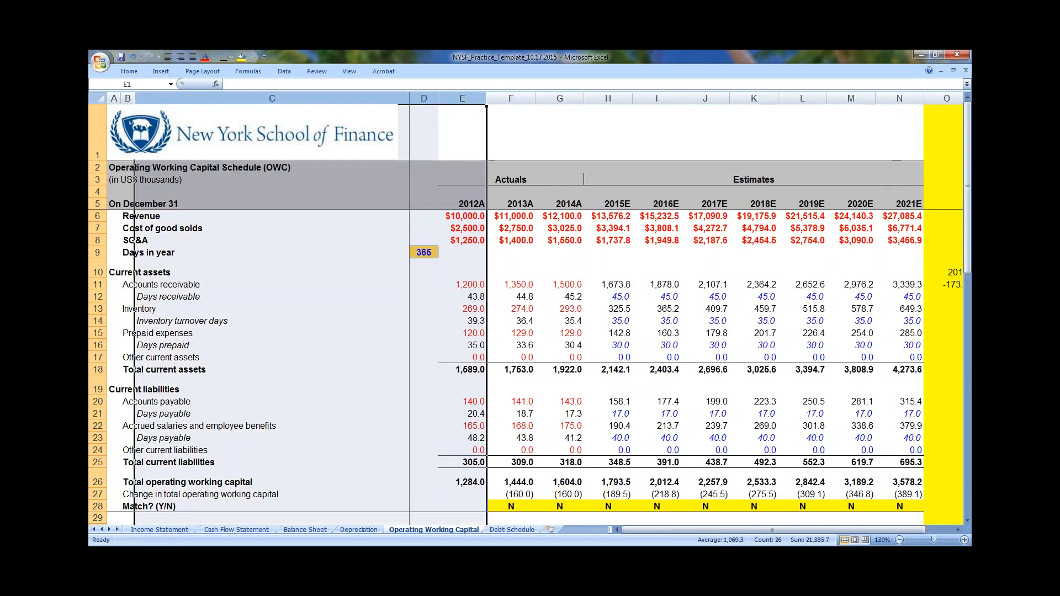
click(424, 98)
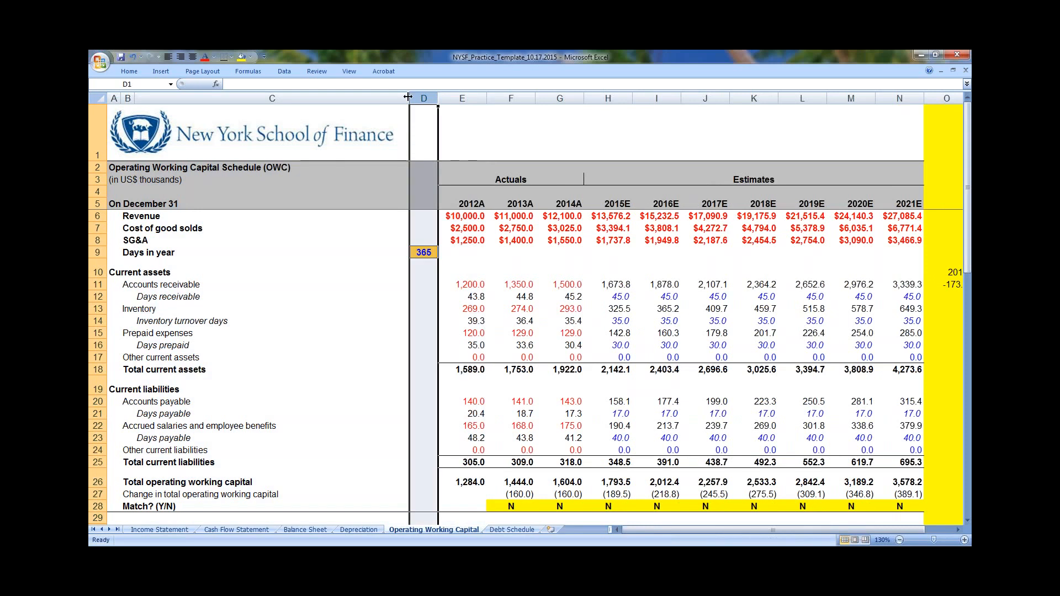
drag(409, 100, 313, 103)
Check the accounts receivable change formula in O11 and copy it to O13 for inventory, verifying it reads =G13-H13
double_click(851, 284)
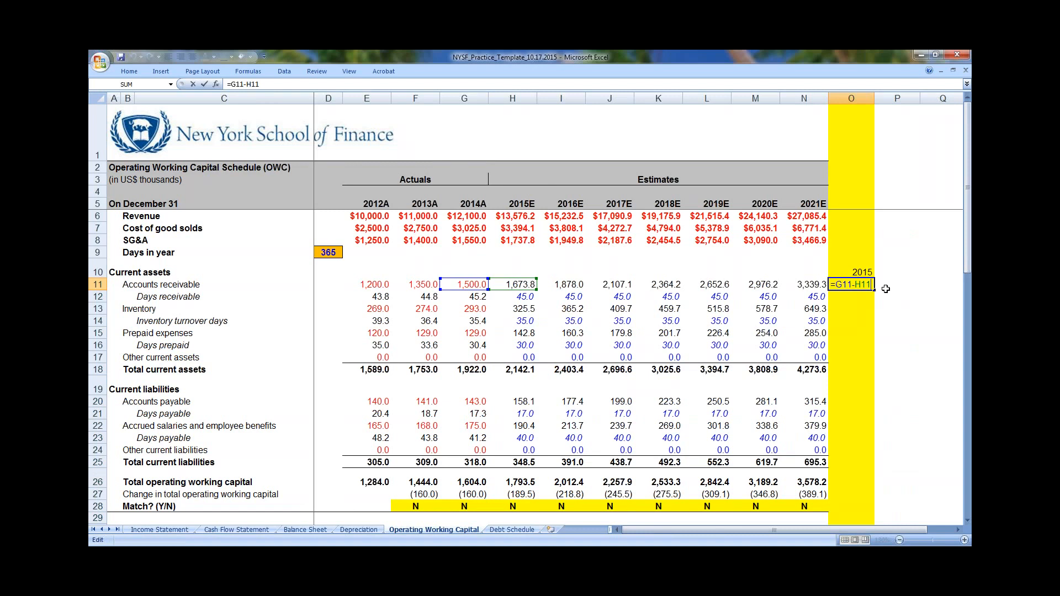
key(ctrl+Return)
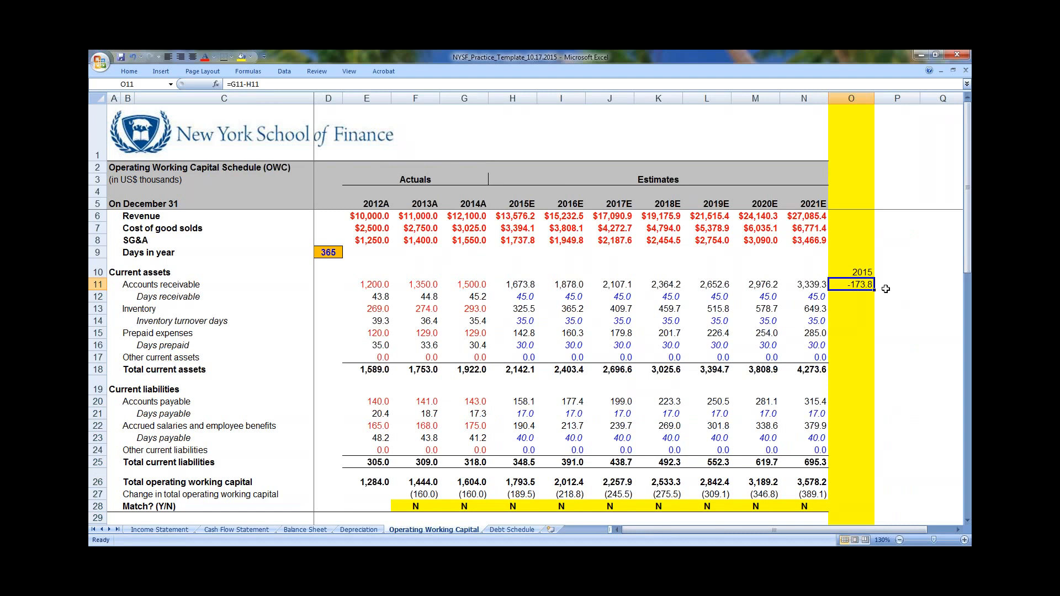
key(Down)
key(Down)
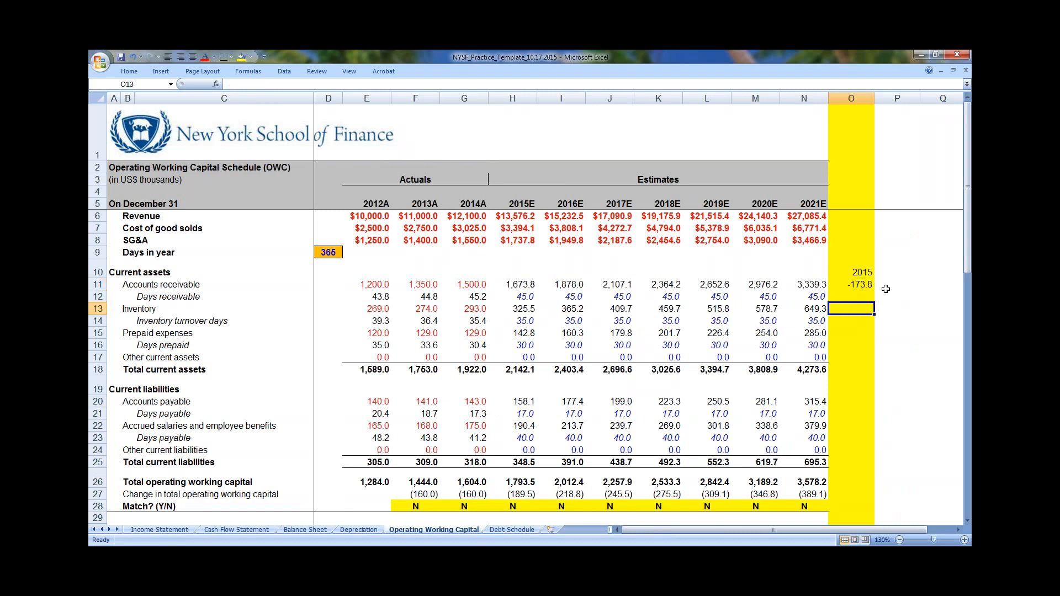
key(Up)
key(Up)
key(ctrl+c)
key(Down)
key(Down)
key(Return)
key(F2)
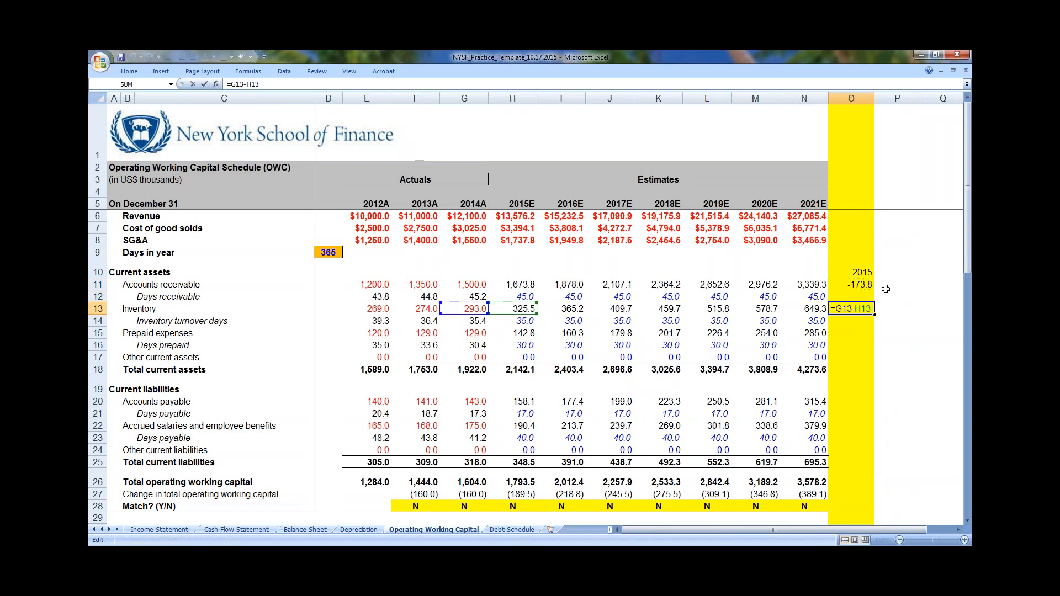
key(Escape)
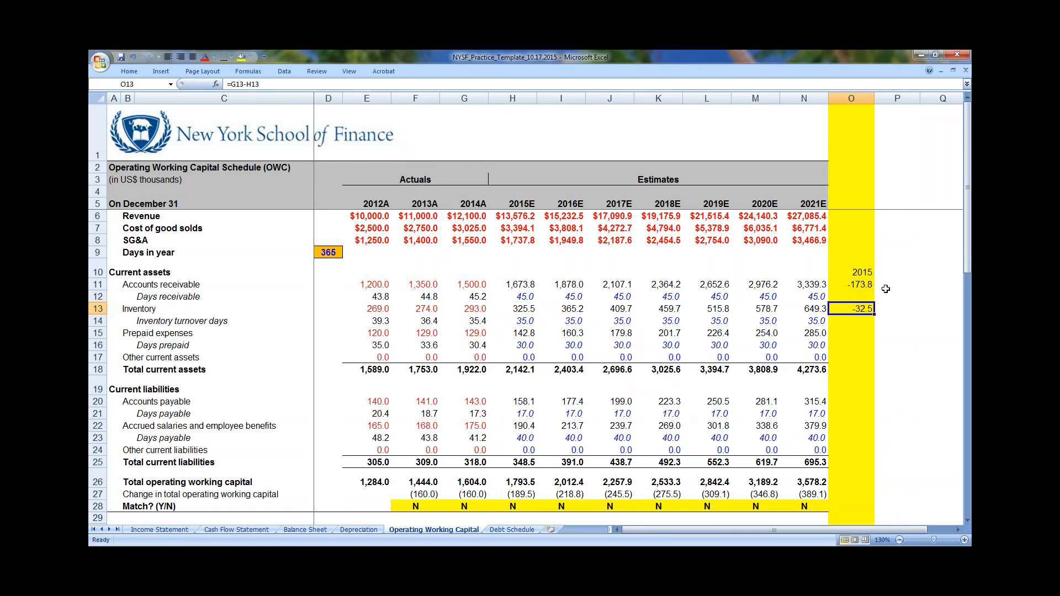
Examine the 2014A and 2015E inventory cells G13 and H13 that the change formula uses
key(Left)
key(Left)
key(Left)
key(Left)
key(Left)
key(Left)
key(Left)
key(Left)
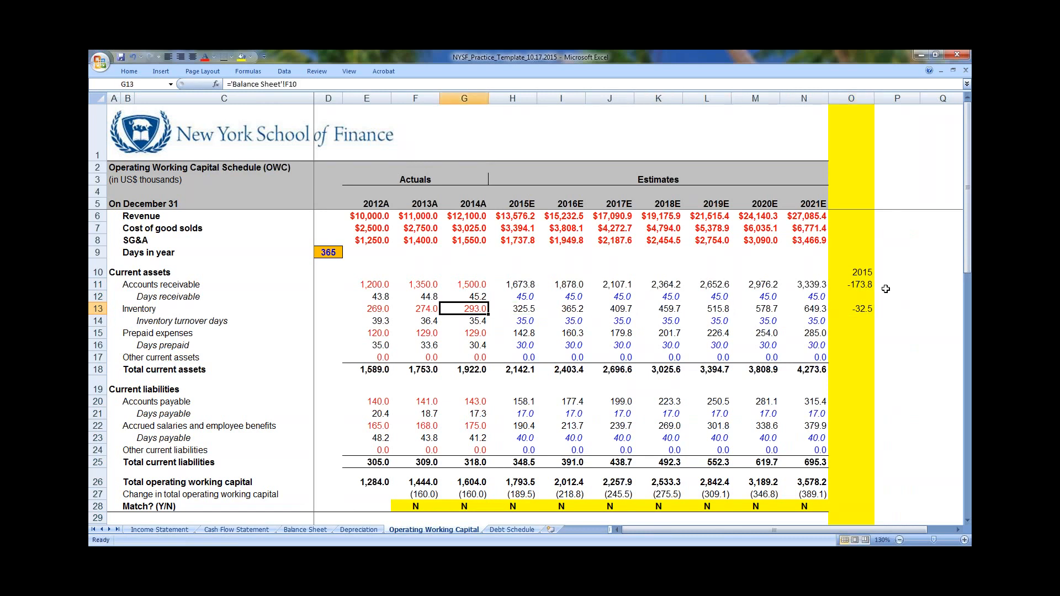
key(Right)
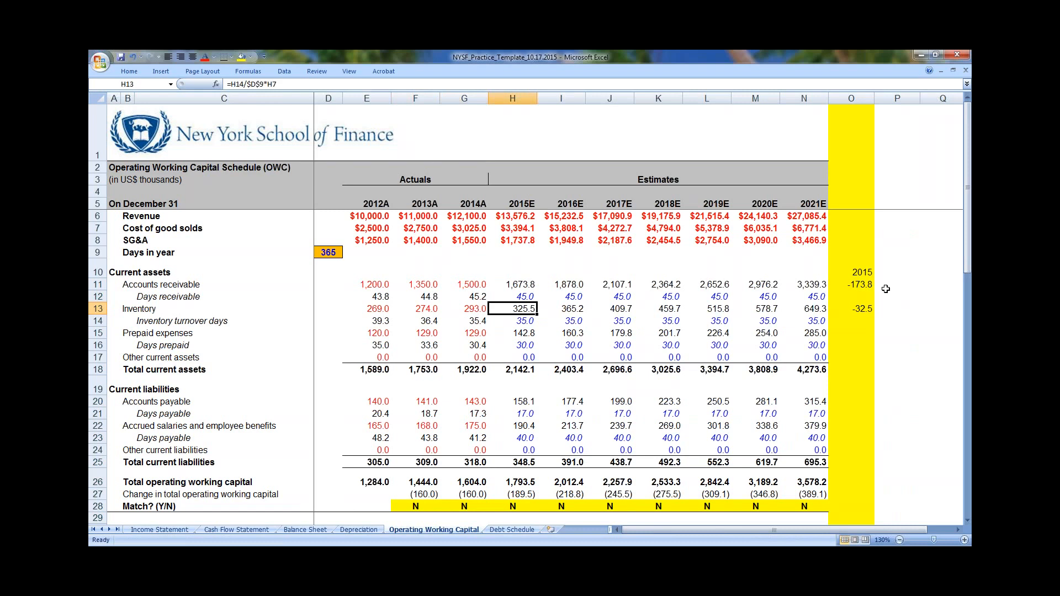
Review the inventory cells G13:H13 and copy the change formula from O13 to O15 for prepaid expenses
key(Left)
key(shift+Right)
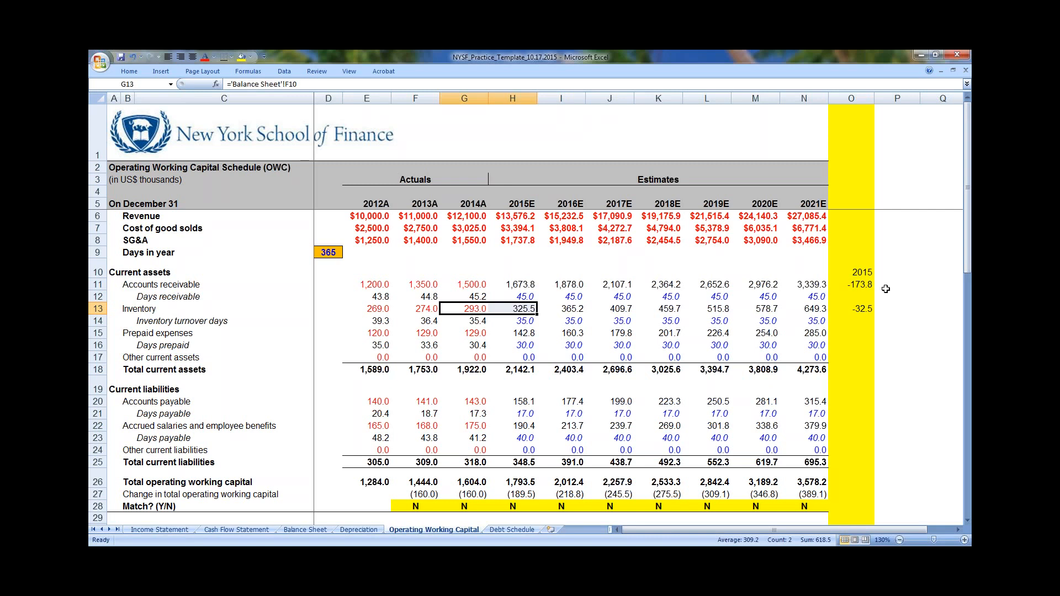
key(Left)
key(Right)
key(shift+Right)
key(Right)
key(Right)
key(Right)
key(Right)
key(Right)
key(Right)
key(Right)
key(Right)
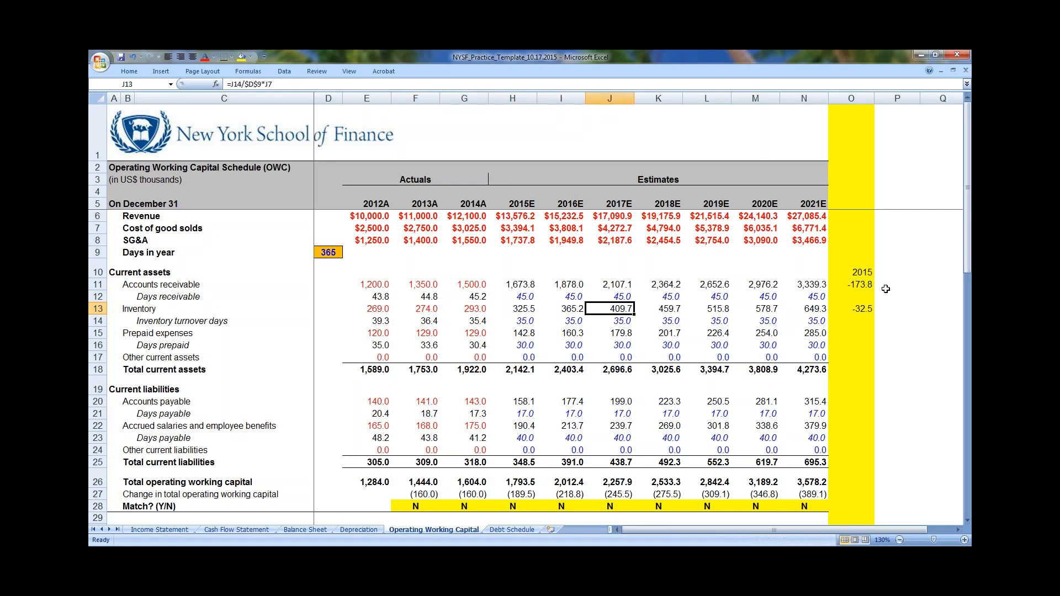
key(ctrl+c)
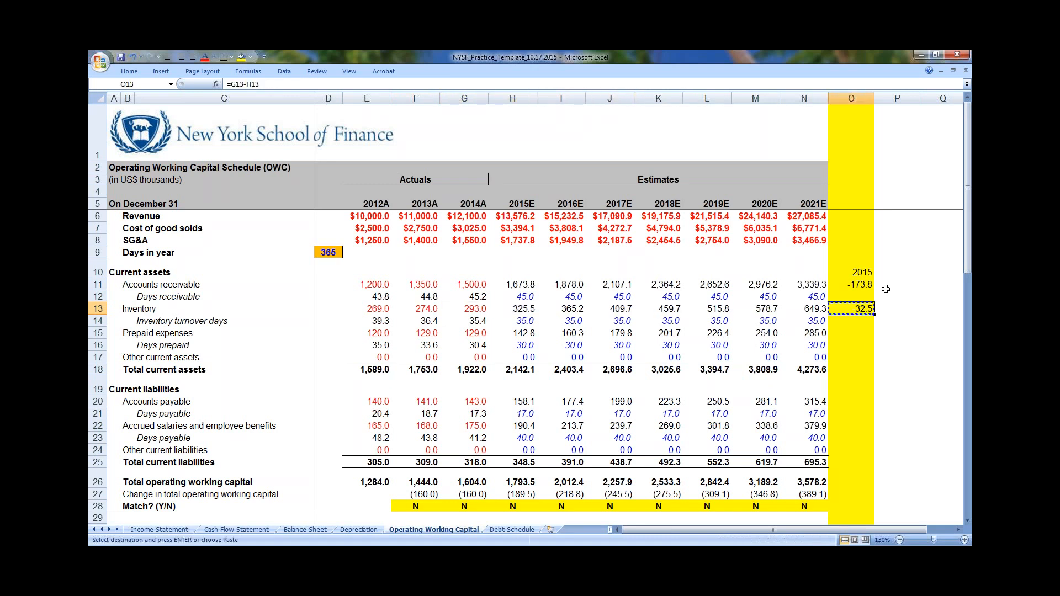
key(Down)
key(Down)
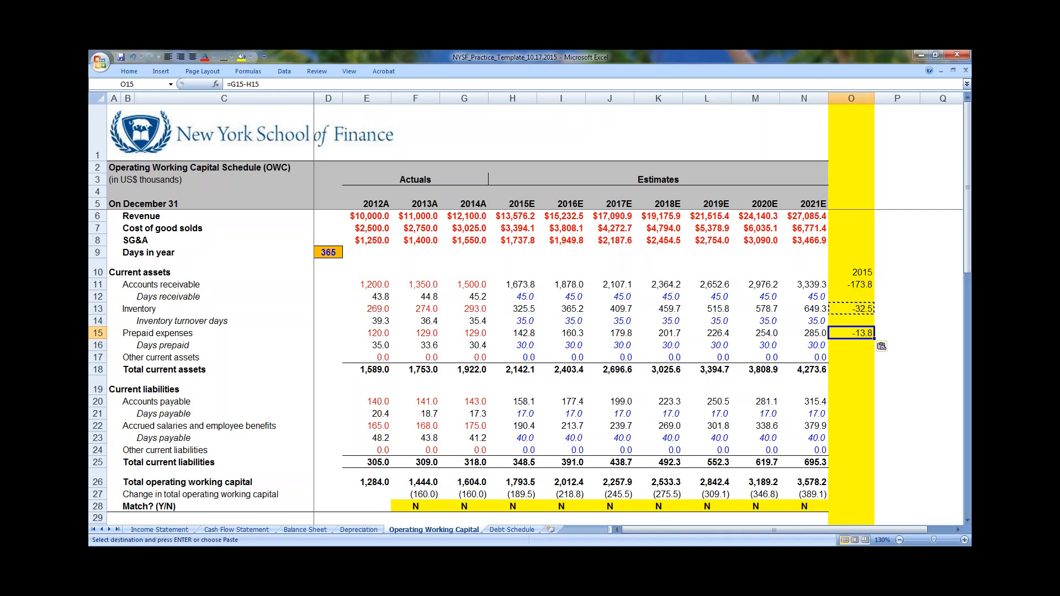
key(Return)
Copy the prepaid expenses change formula from O15 to O17 for other current assets
key(ctrl+c)
key(Down)
key(Down)
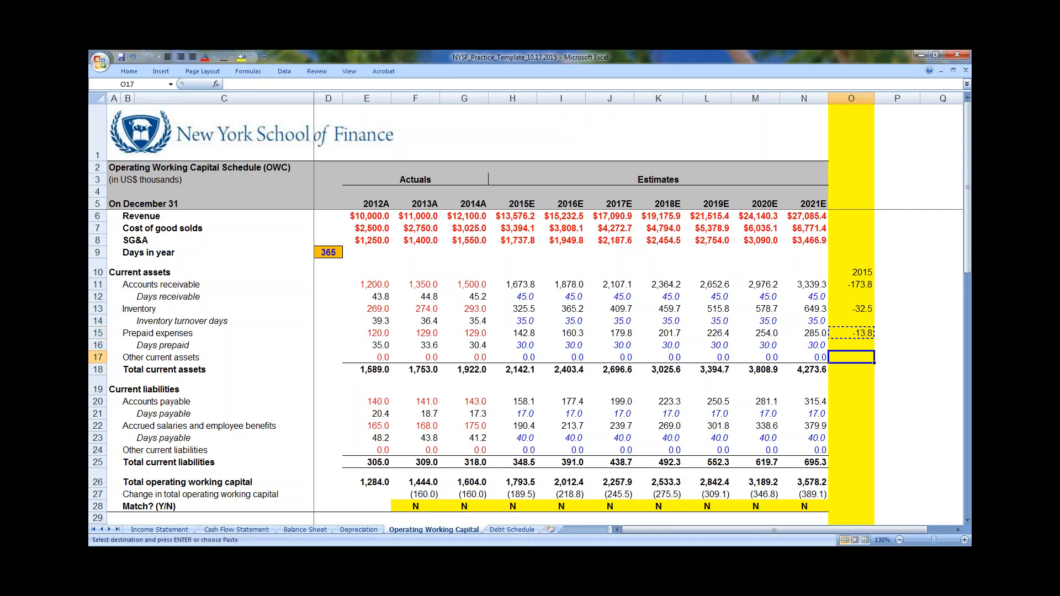
key(ctrl+v)
key(Return)
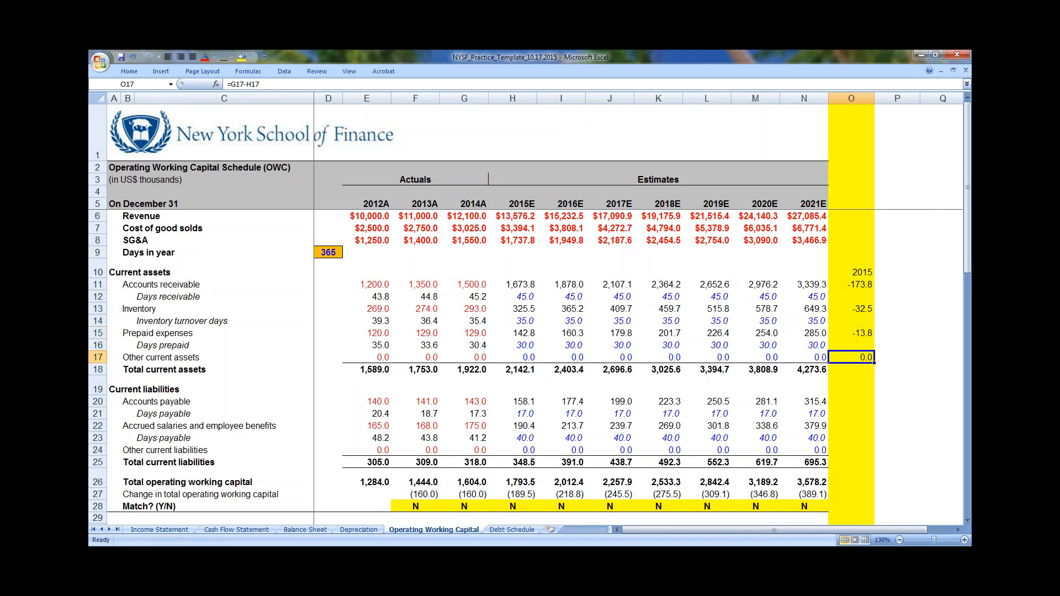
Calculate the 2015 accounts payable change in O20 with the formula =H20-G20
key(Down)
key(Down)
key(Down)
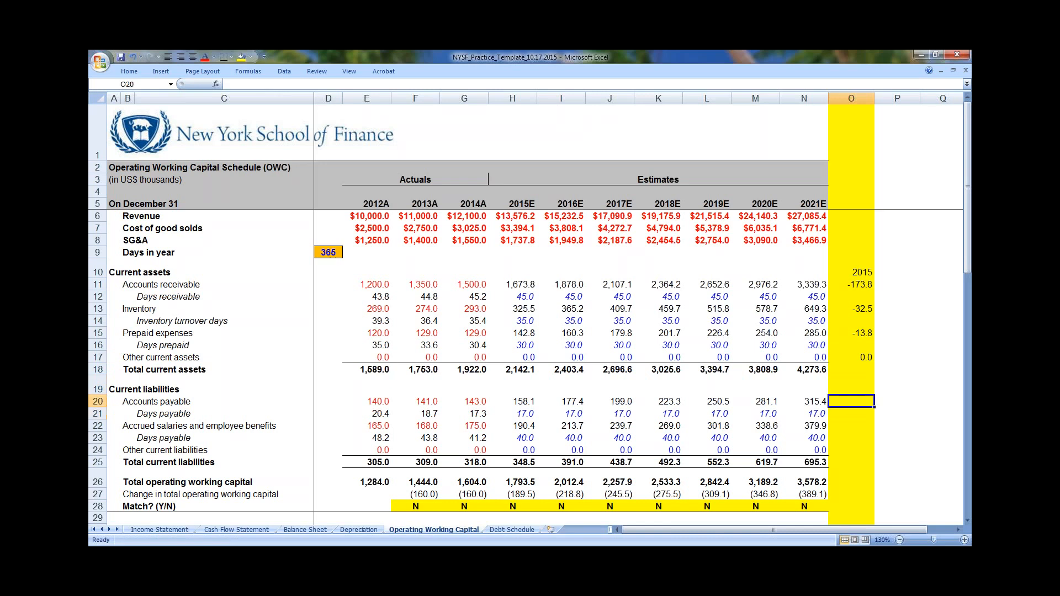
text(=)
key(Left)
key(Left)
key(Left)
key(Left)
key(Left)
key(Left)
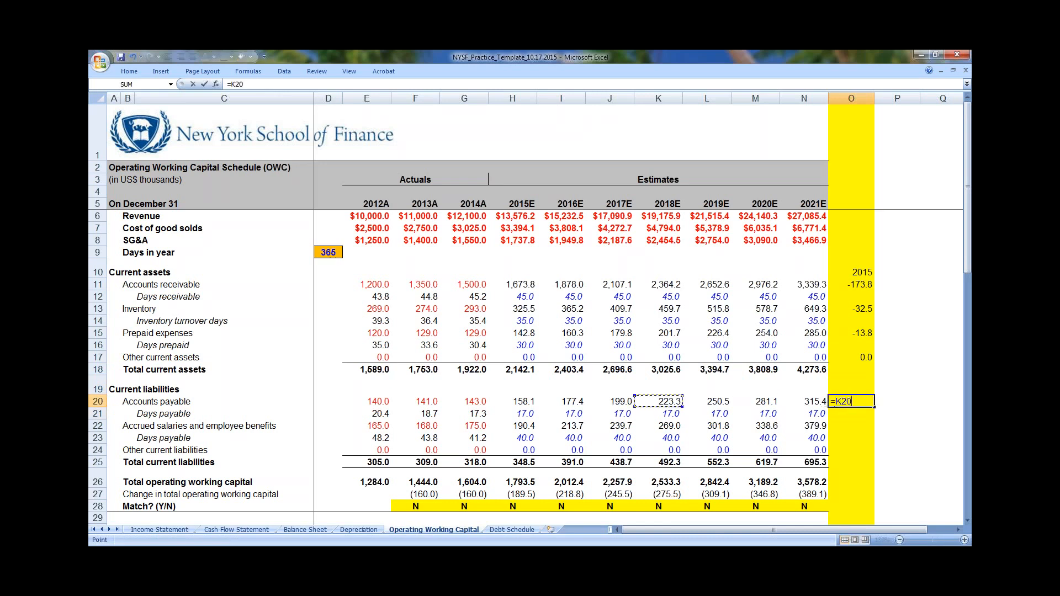
key(Left)
text(-)
key(Left)
key(Left)
key(Left)
key(Left)
key(Left)
key(Left)
key(Left)
key(Left)
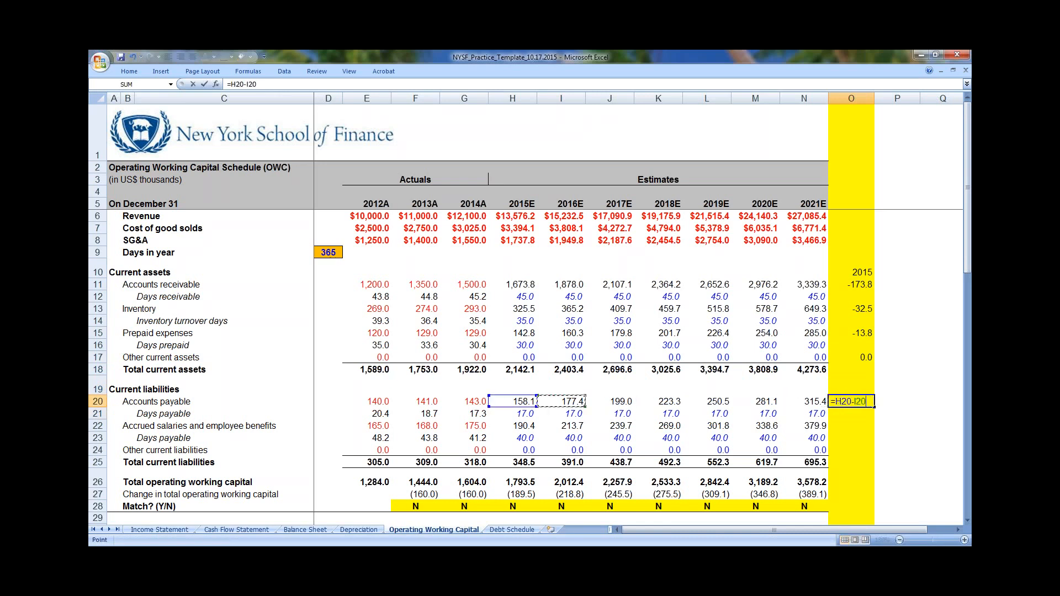
key(Return)
key(Up)
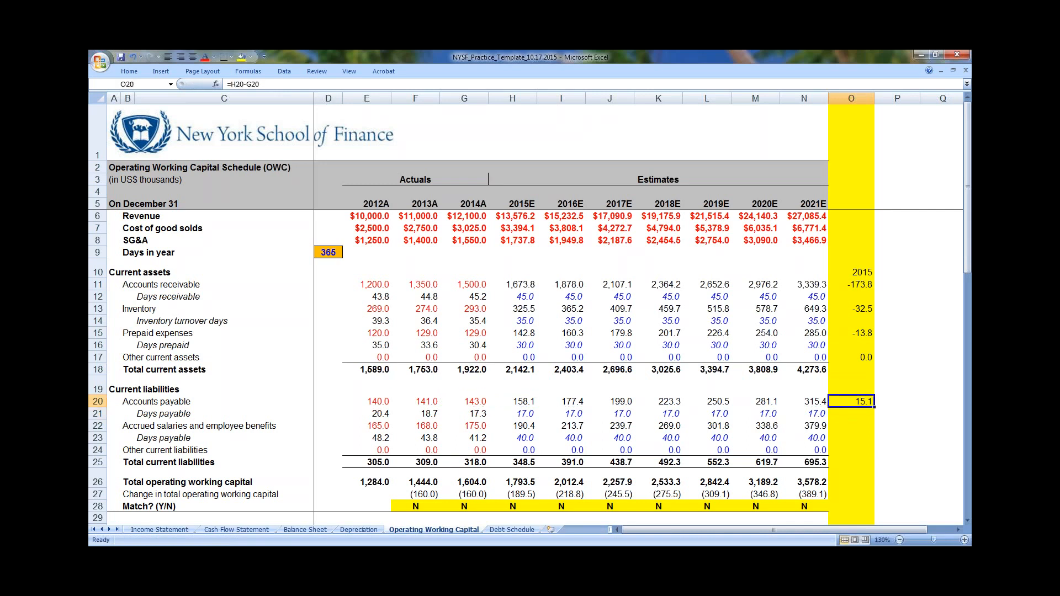
Examine the current liabilities section, comparing the 2014A and 2015E values for accounts payable and accrued salaries
drag(125, 391, 811, 459)
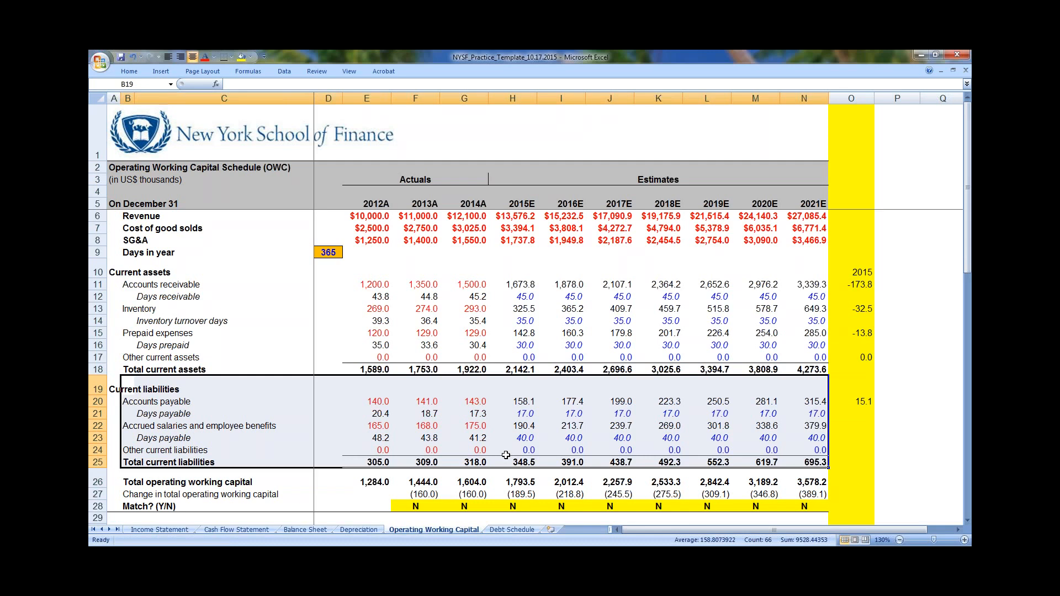
click(580, 430)
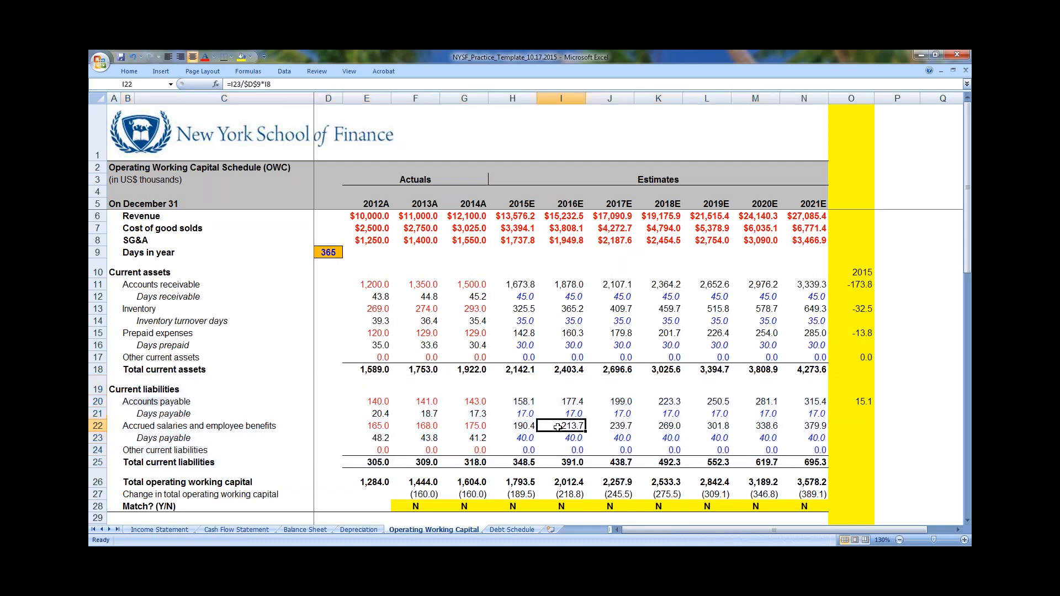
drag(472, 402, 506, 404)
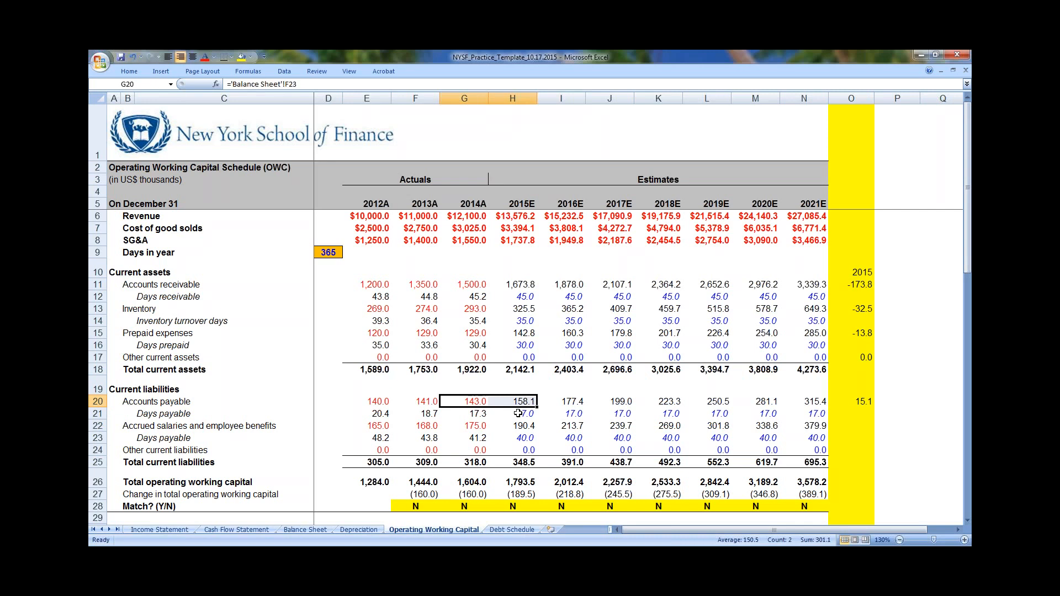
click(500, 416)
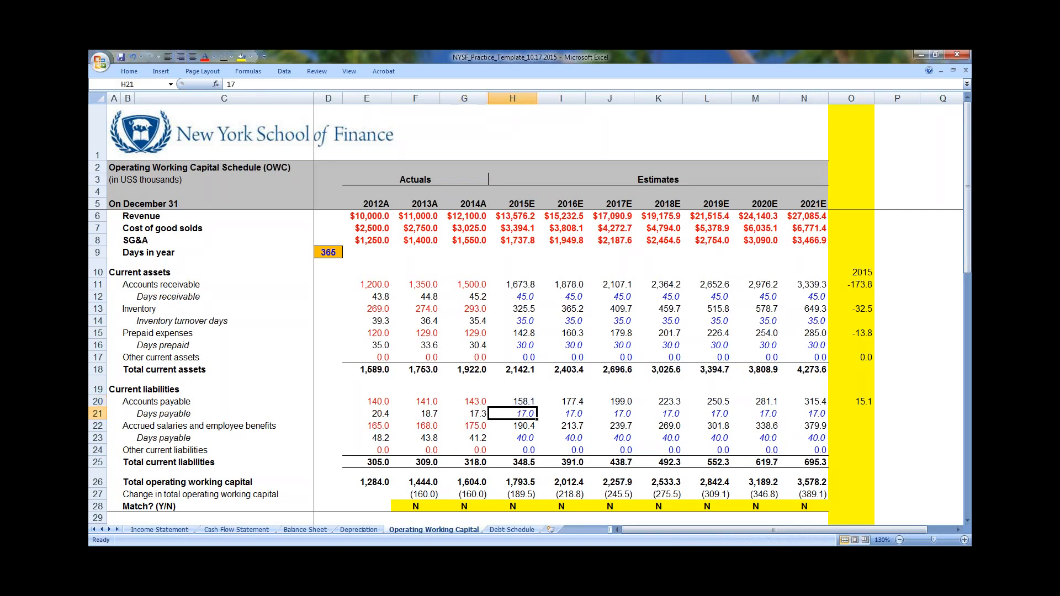
click(474, 403)
shift+click(515, 403)
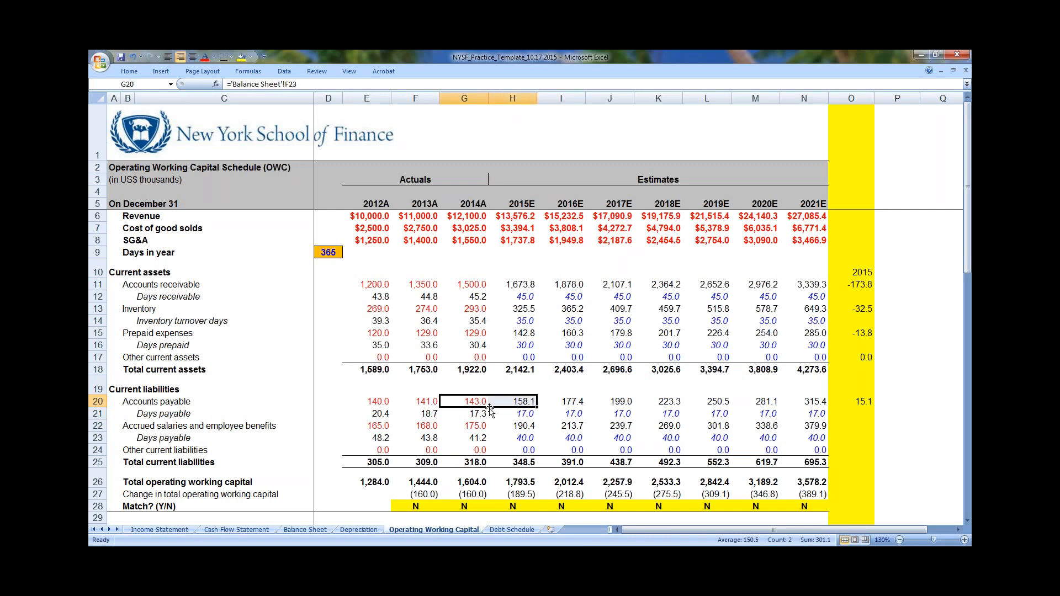
drag(474, 429, 513, 426)
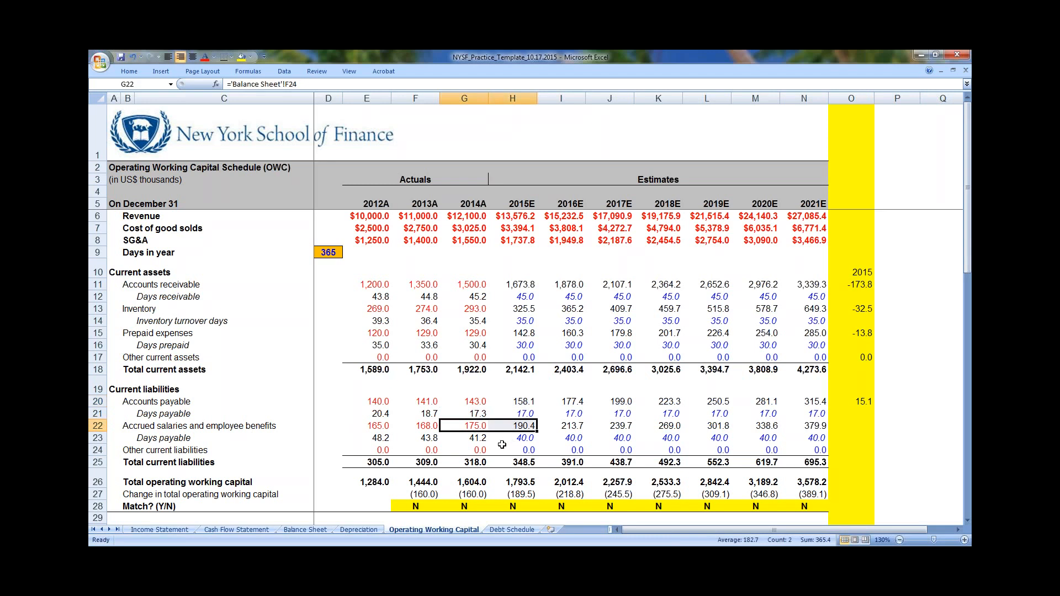
Copy the accounts payable change formula from O20 to O22 for accrued salaries and employee benefits
click(859, 402)
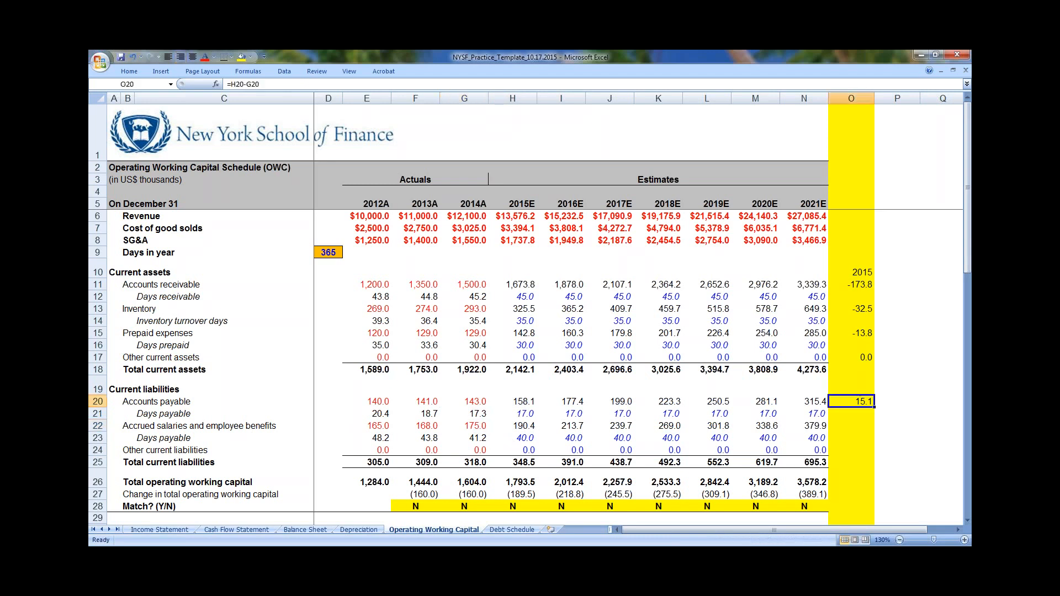
key(ctrl+c)
key(Down)
key(Down)
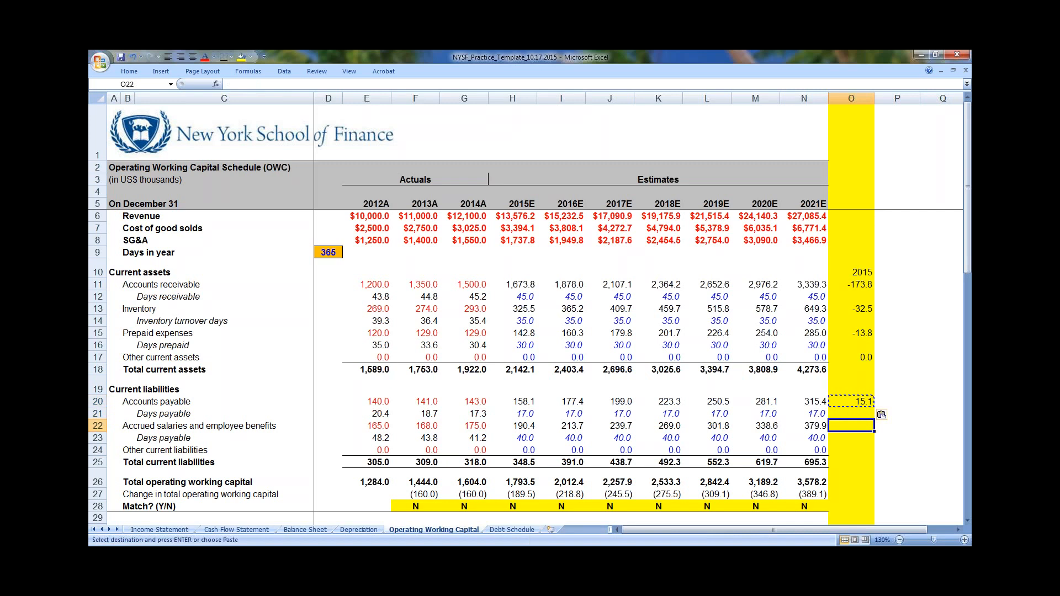
key(ctrl+v)
Check the cell references in the change formulas in O20 and O22
key(F2)
key(Escape)
key(Up)
key(Up)
key(F2)
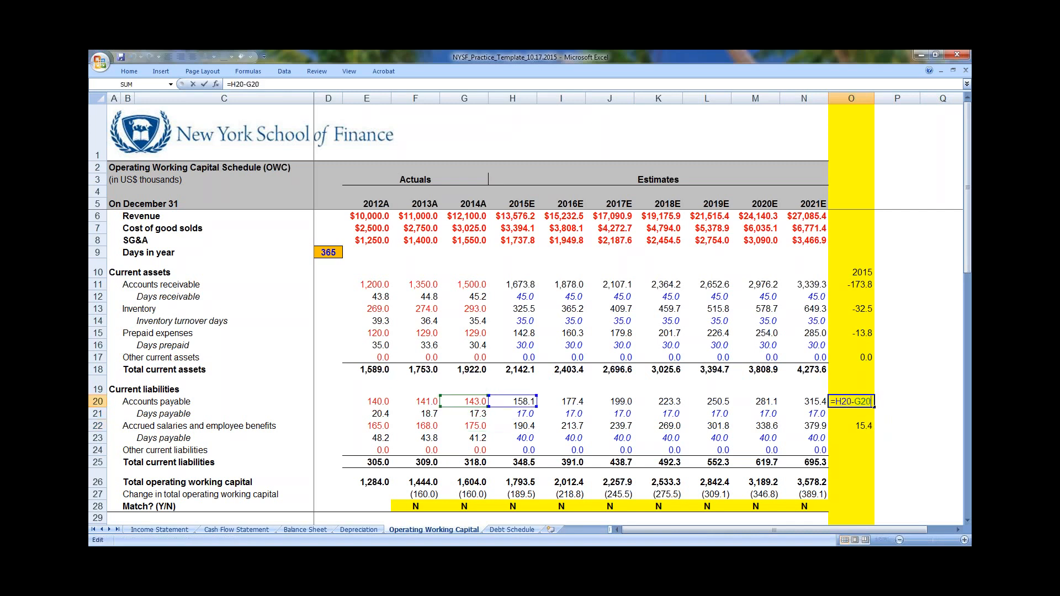
key(Escape)
key(Down)
key(Down)
key(F2)
key(Escape)
key(F2)
key(Escape)
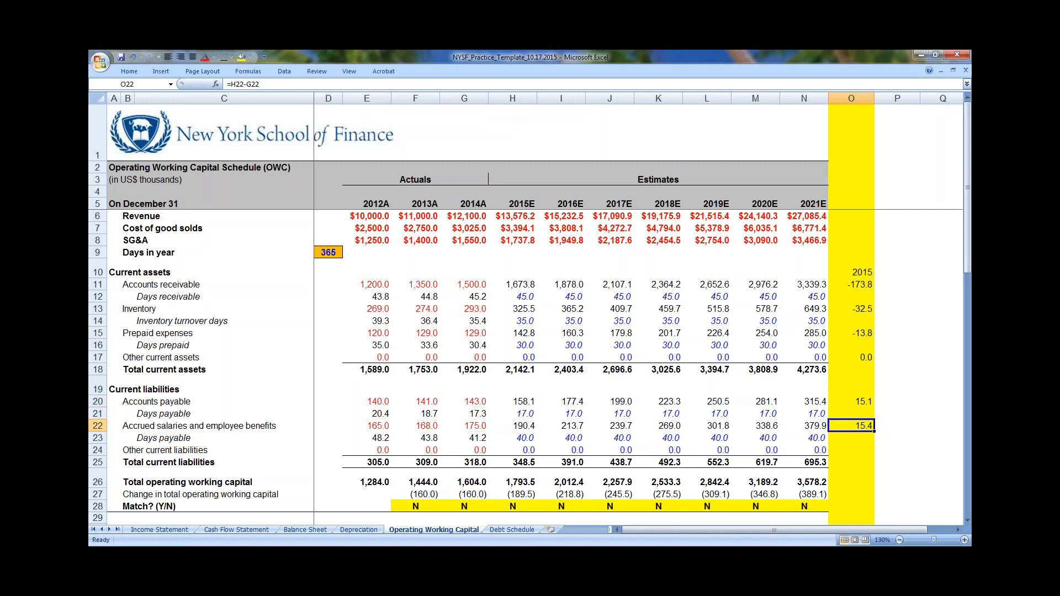
Copy the accrued salaries change formula from O22 to O24 for other current liabilities
key(ctrl+c)
key(Down)
key(Down)
key(ctrl+v)
key(Escape)
Look along the other current liabilities row and check the references of the change formula in O24
key(Left)
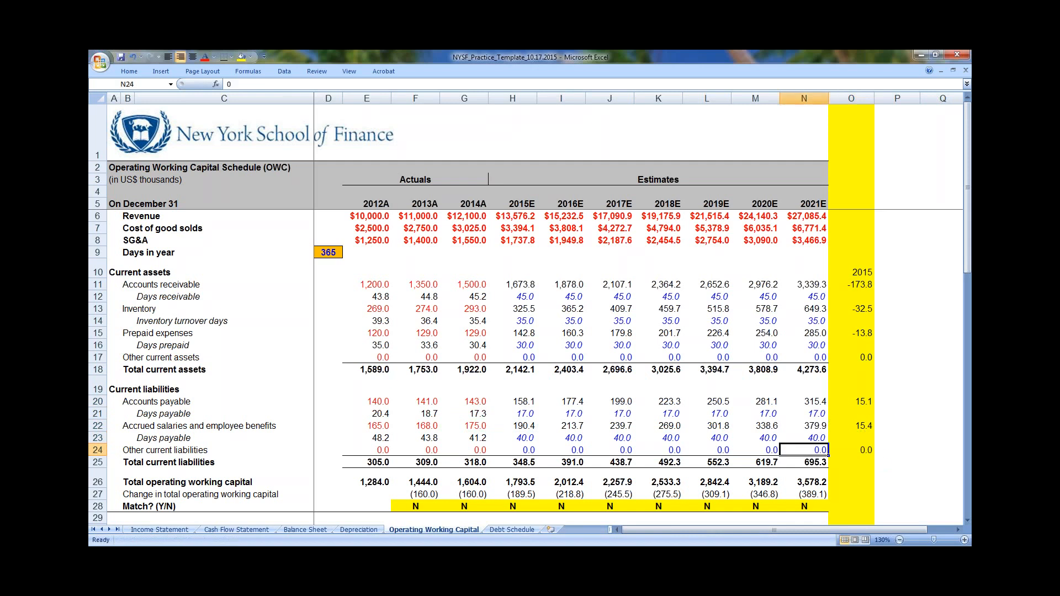
key(Left)
key(Left)
key(Left)
key(Left)
key(Right)
key(Right)
key(Right)
key(Right)
key(Right)
key(F2)
key(Escape)
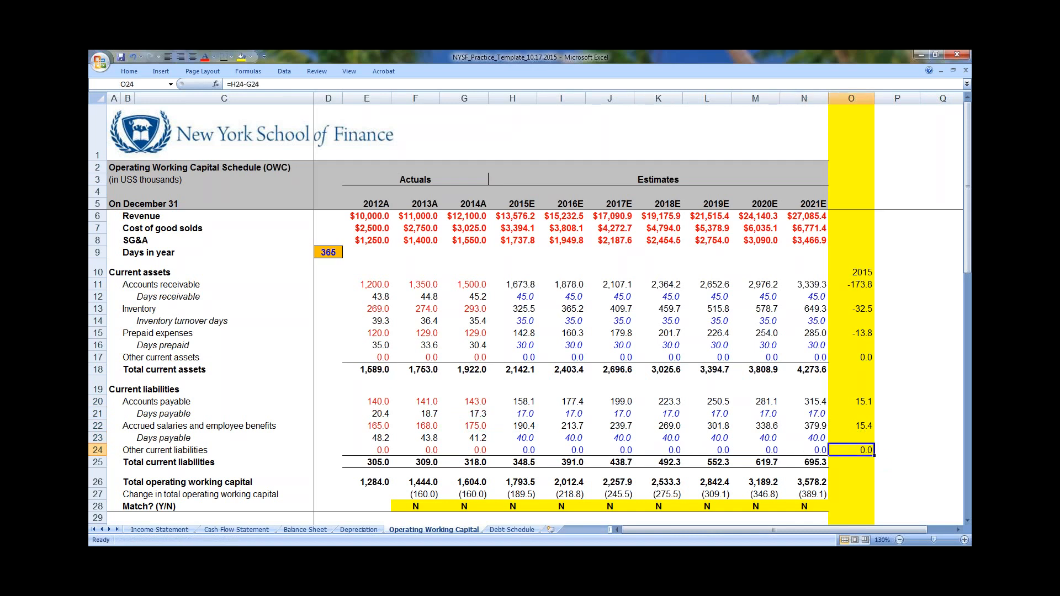
Select O24 up to O11 to review all the individual 2015 changes together
key(shift+Up)
key(shift+Up)
key(shift+Up)
key(shift+Up)
key(shift+Up)
key(shift+Up)
key(shift+Up)
key(shift+Up)
key(shift+Up)
key(shift+Up)
key(shift+Up)
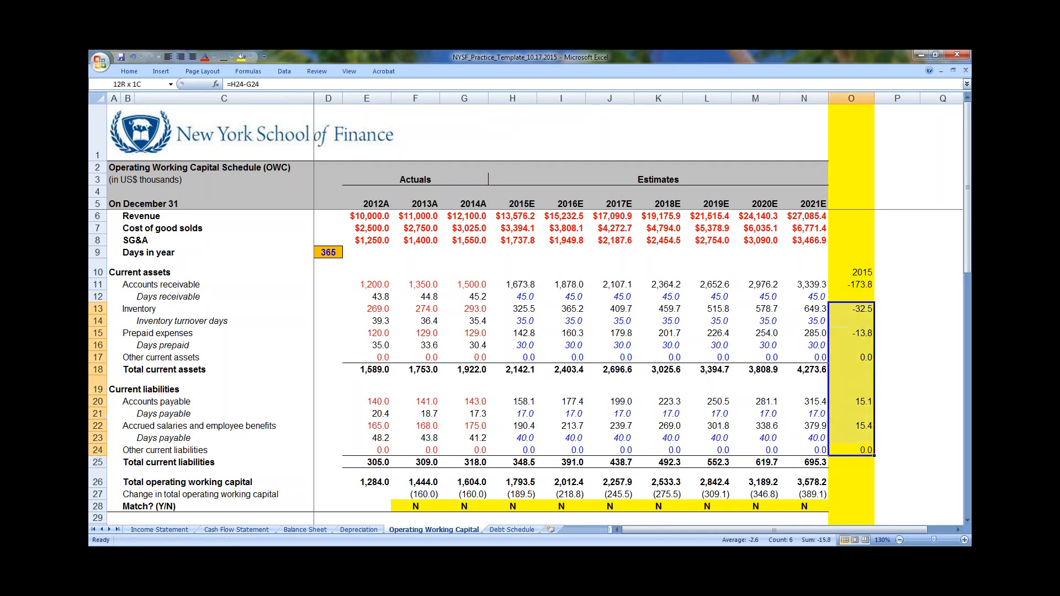
key(shift+Up)
key(shift+Up)
Total the individual 2015 changes in O27 with the formula =SUM(O11:O26)
key(Down)
key(Down)
key(Down)
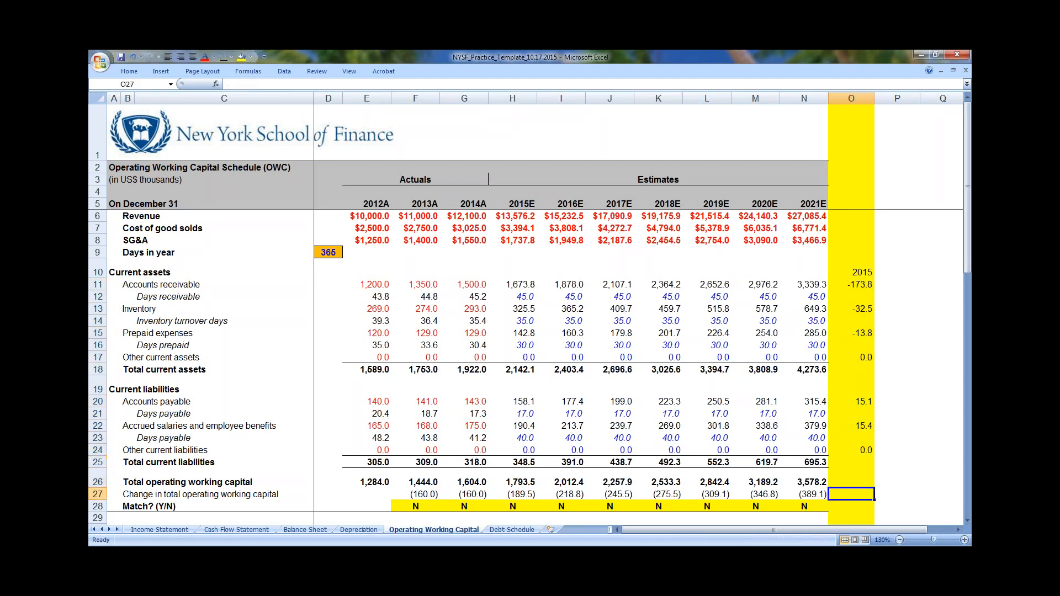
key(alt+=)
key(Right)
key(Right)
key(Up)
key(Up)
key(Right)
key(Right)
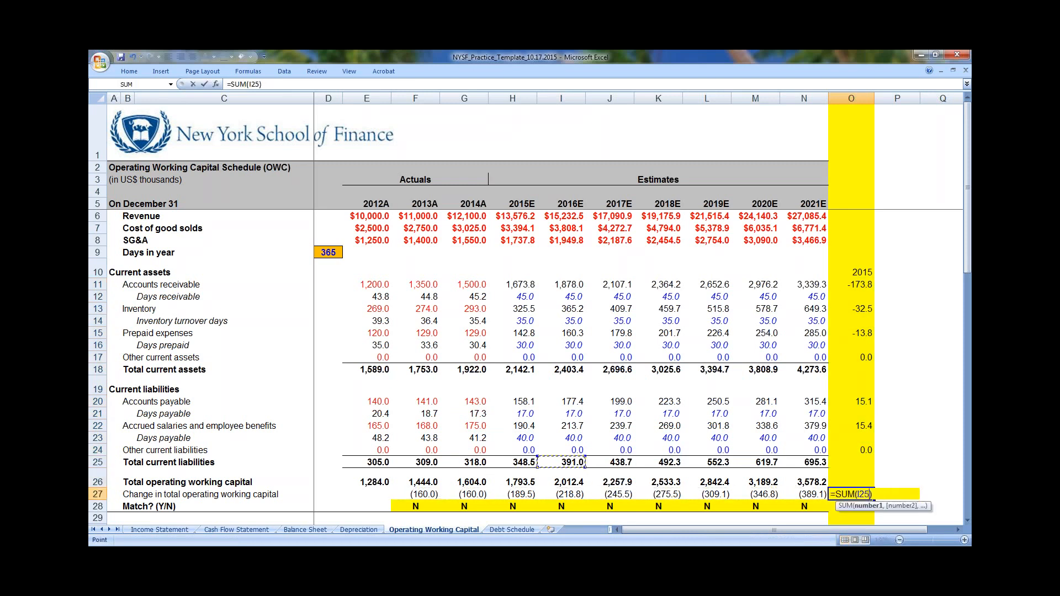
key(Right)
key(Right)
key(Right)
key(Right)
key(Right)
key(Down)
key(shift+Up)
key(shift+Up)
key(shift+Up)
key(shift+Up)
key(shift+Up)
key(shift+Up)
key(shift+Up)
key(shift+Up)
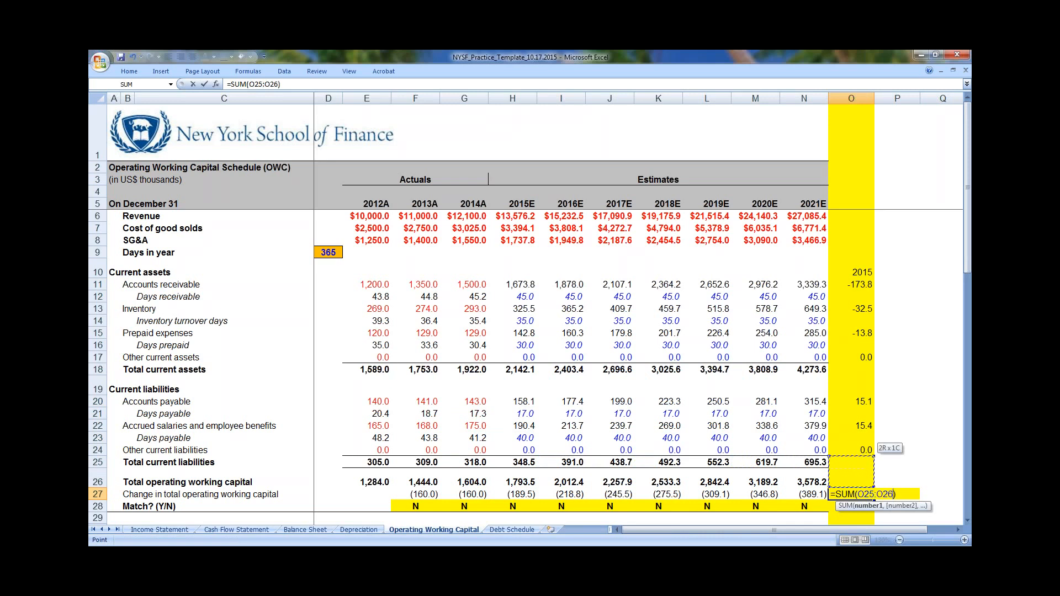
key(shift+Up)
key(shift+Up)
key(shift+Up)
key(shift+Up)
key(shift+Up)
key(shift+Up)
key(shift+Up)
key(Return)
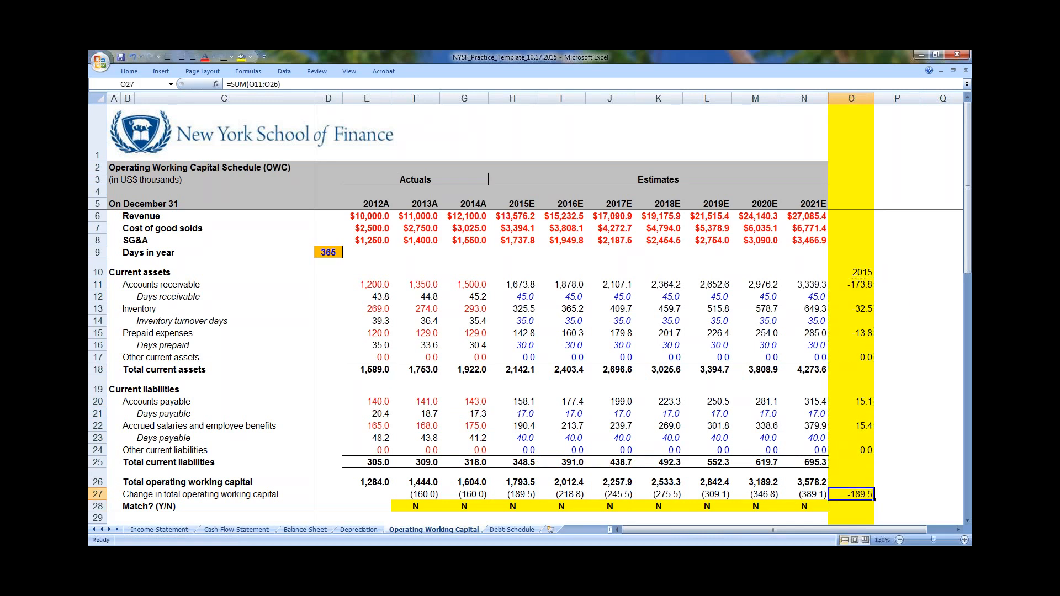
Compare the total in O27 with the 2015E change in total operating working capital in H27 and its formula
key(Left)
key(Left)
key(Left)
key(Left)
key(Left)
key(Left)
key(Left)
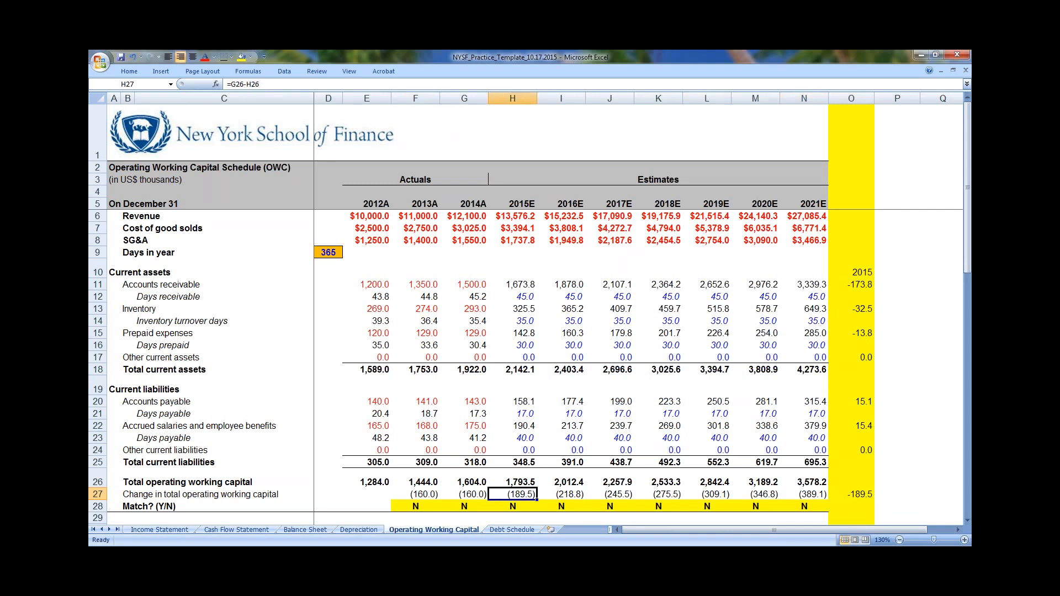
text(=G26-H26)
key(Escape)
key(ctrl+Right)
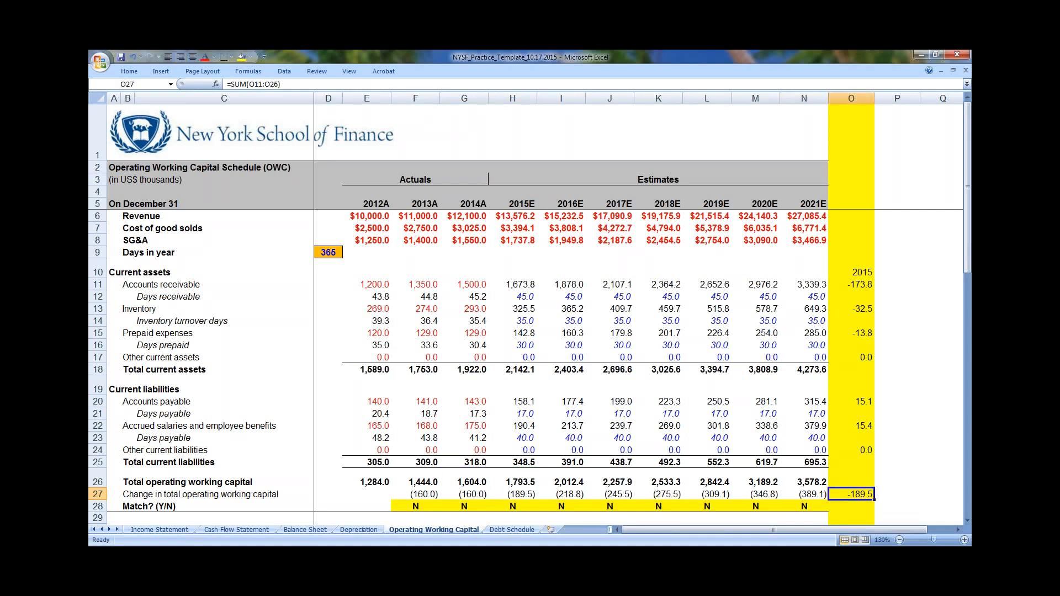
Select O11:O17 to examine the 2015 changes in the current asset items
key(Up)
key(Up)
key(Up)
key(Up)
key(Up)
key(Up)
key(Up)
key(Up)
key(Up)
key(Up)
key(shift+Up)
key(shift+Up)
key(shift+Up)
key(shift+Up)
key(shift+Up)
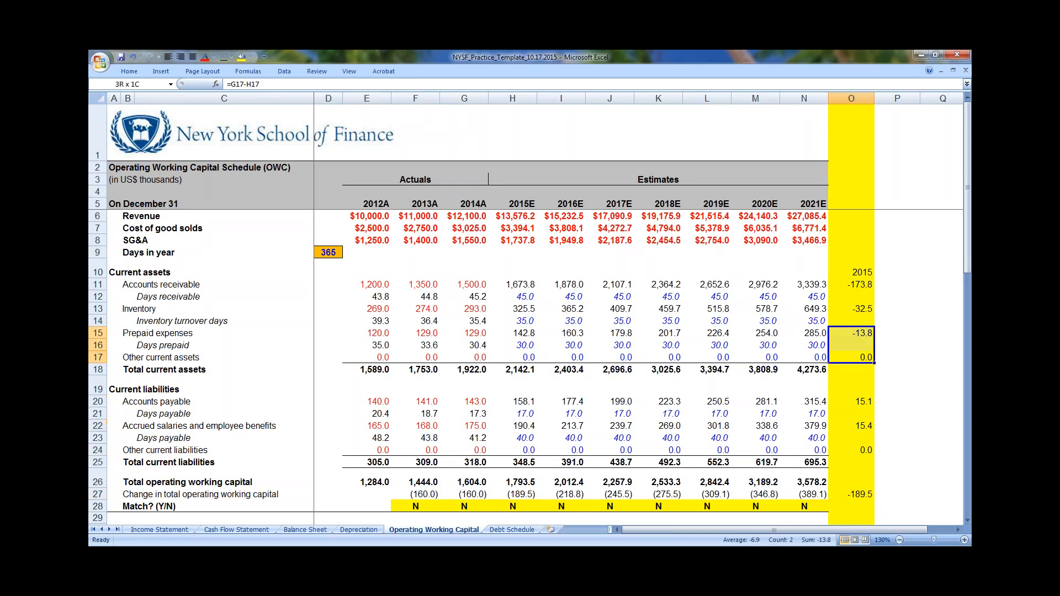
key(shift+Up)
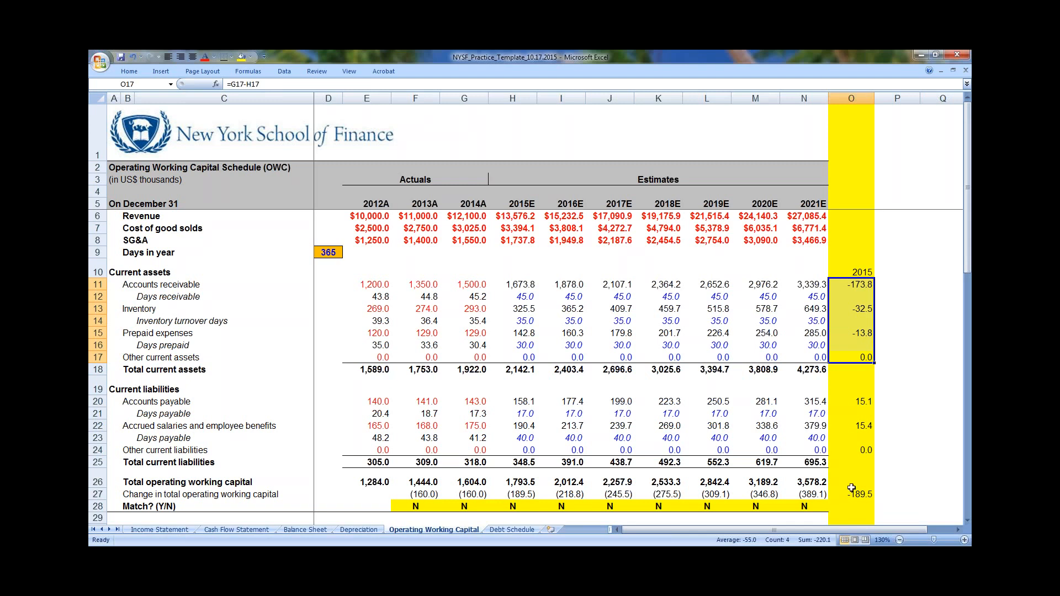
Remove the yellow fill from the whole of column O
click(852, 99)
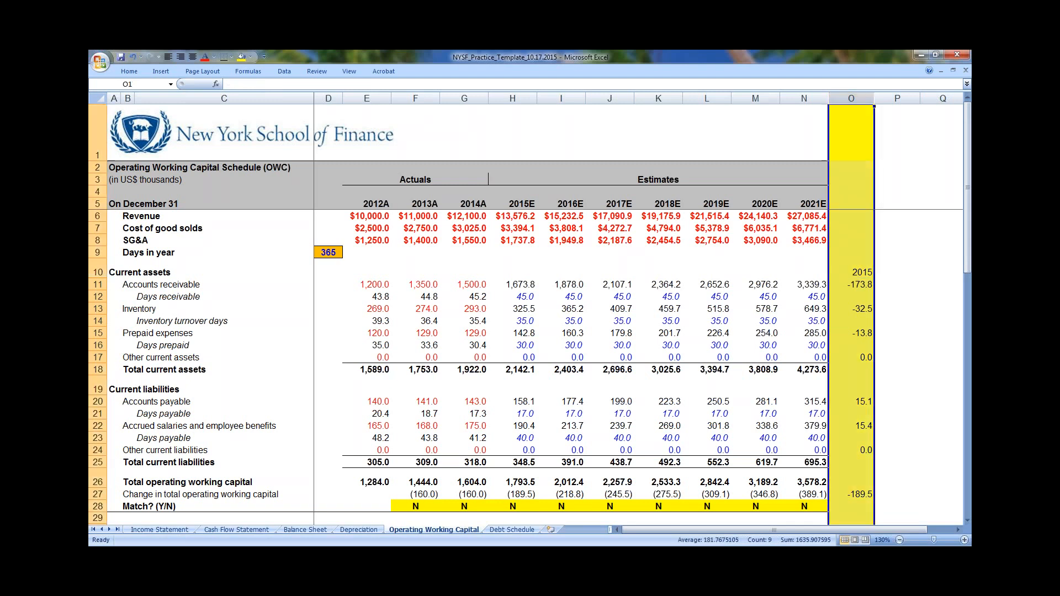
click(250, 57)
click(259, 173)
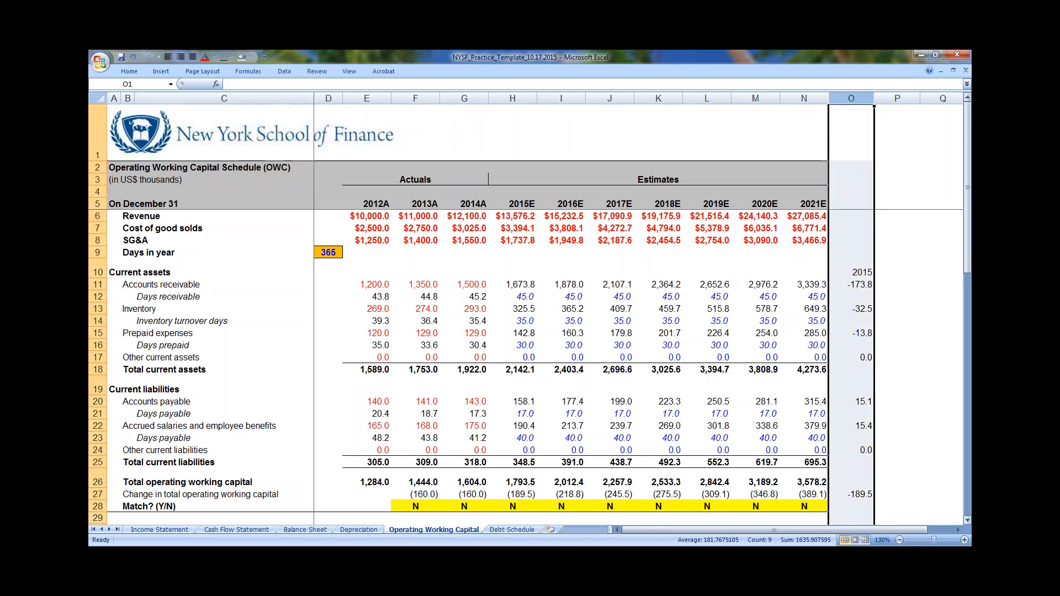
click(908, 425)
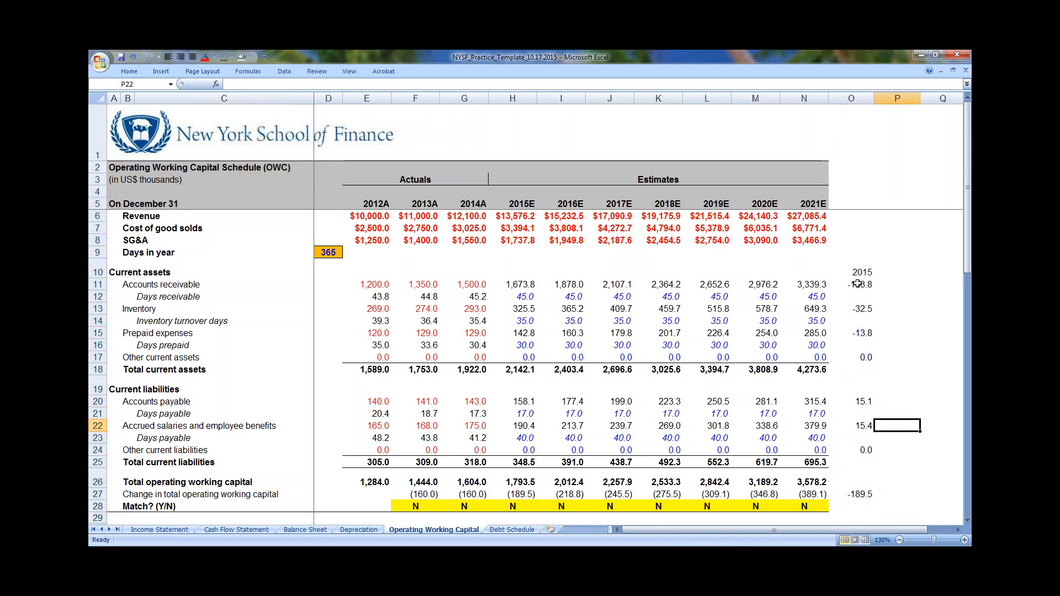
Center the 2015 heading, the individual changes and their total in O10:O27
drag(858, 284, 877, 494)
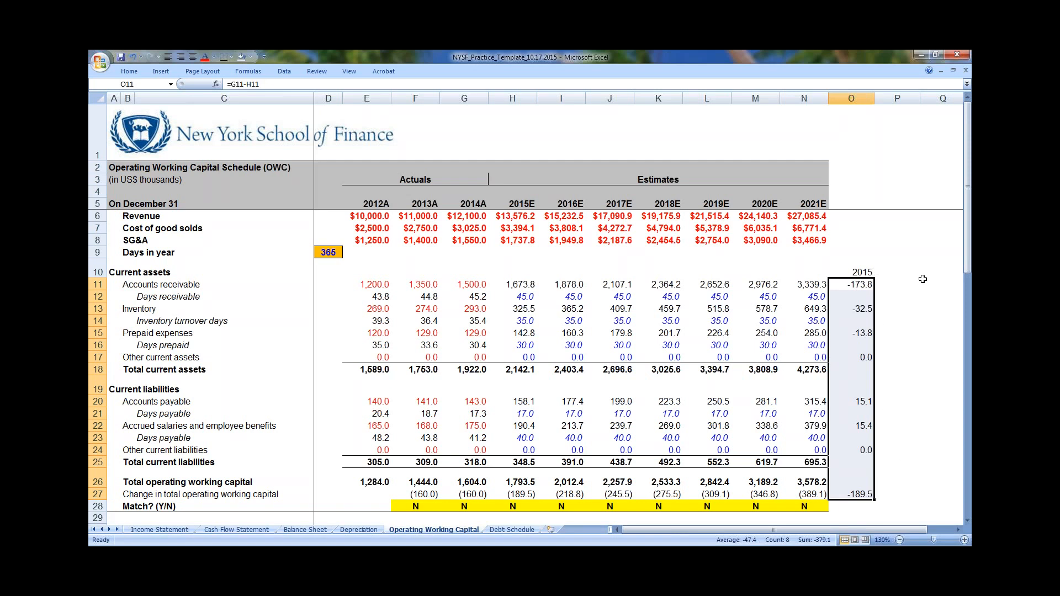
click(605, 309)
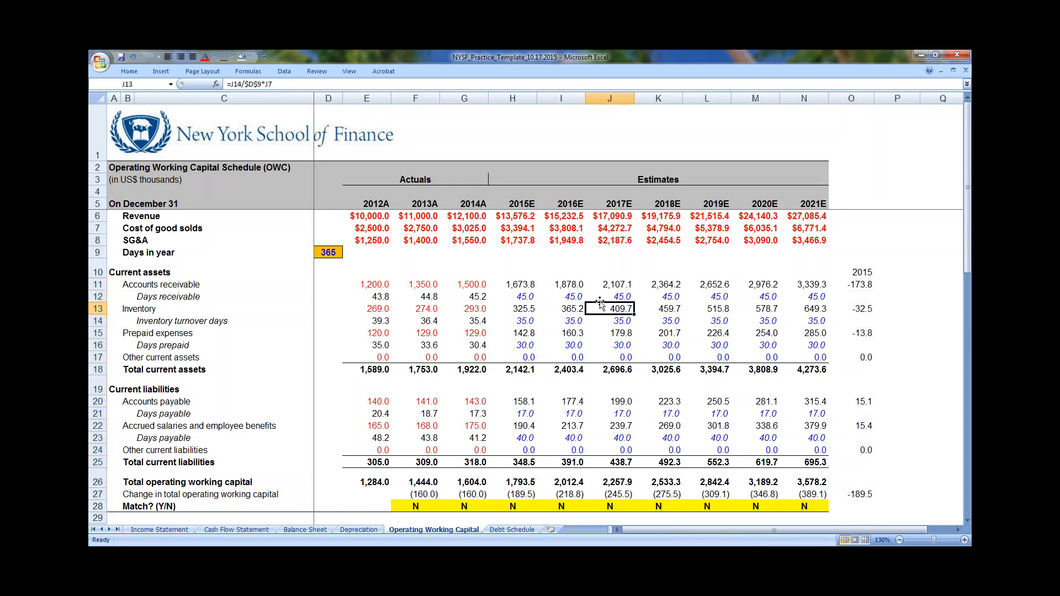
click(857, 282)
click(859, 272)
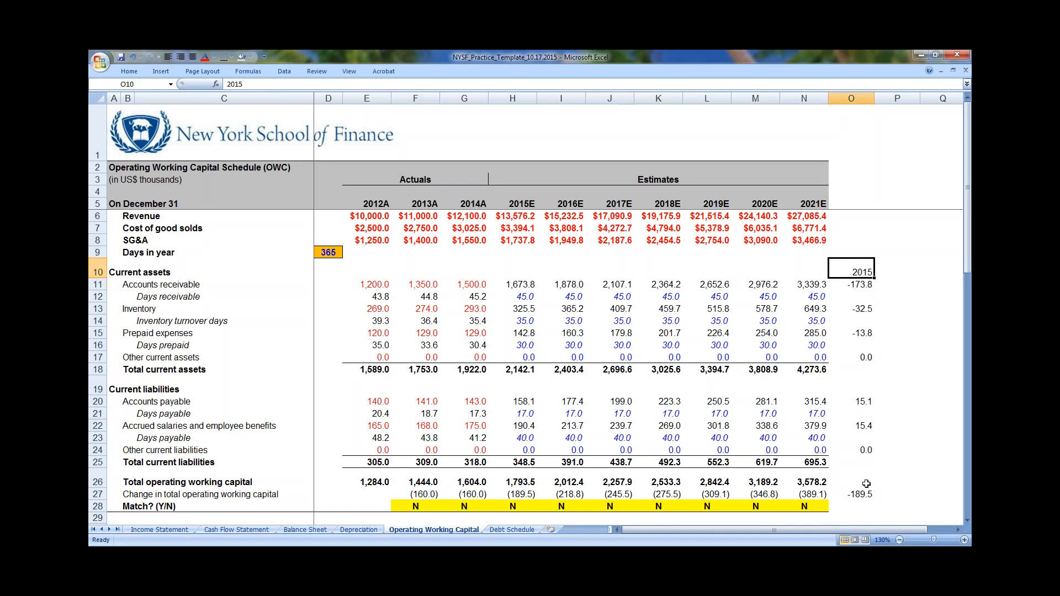
drag(865, 491, 861, 269)
click(193, 56)
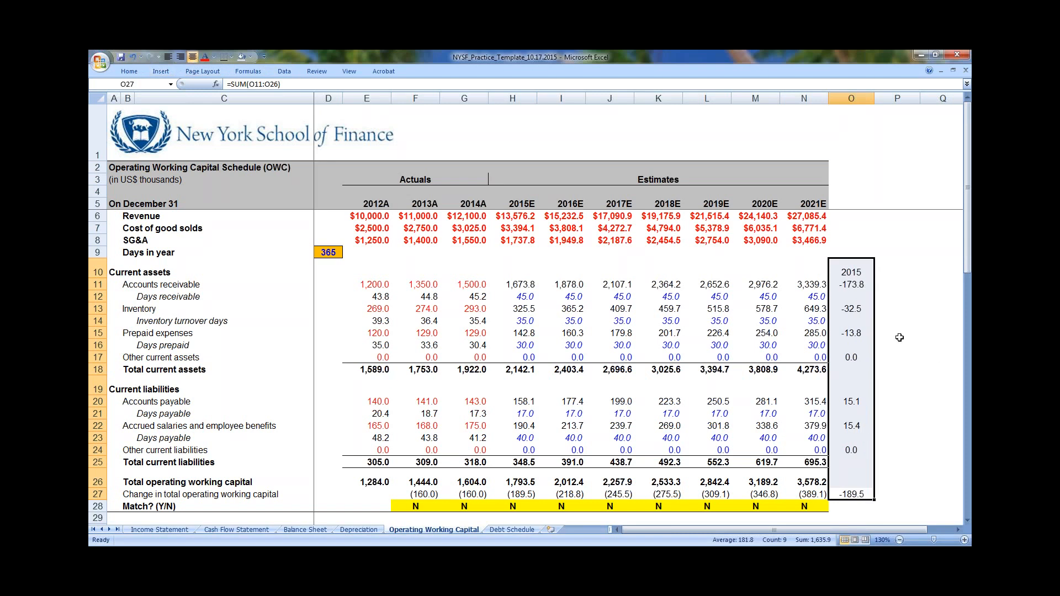
click(856, 274)
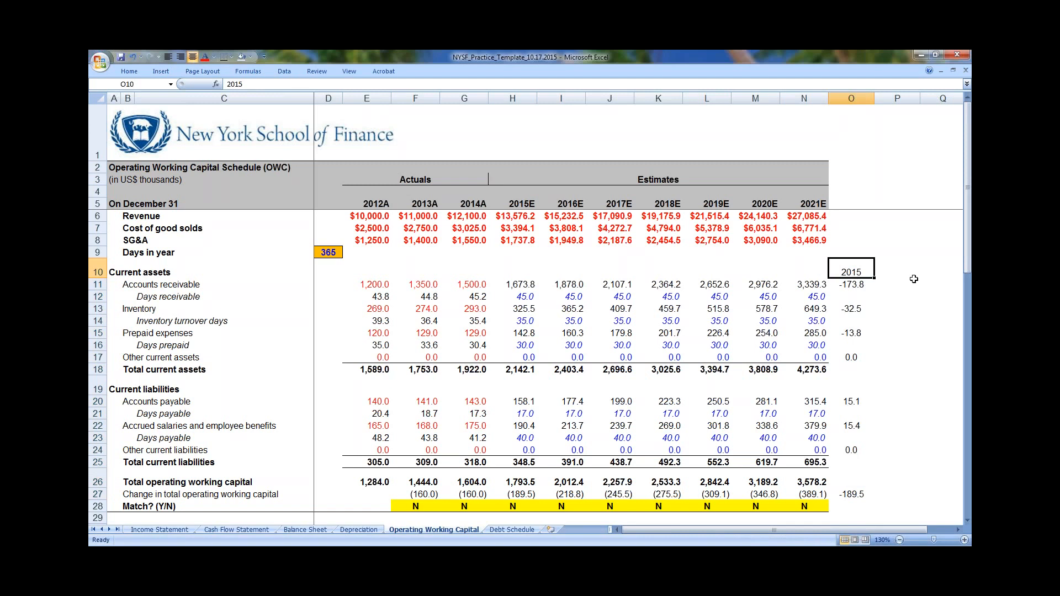
Examine the estimate columns on the Cash Flow Statement and the Balance Sheet, selecting G8:I11 on the latter
key(ctrl+Page_Up)
key(ctrl+Page_Up)
key(ctrl+Page_Up)
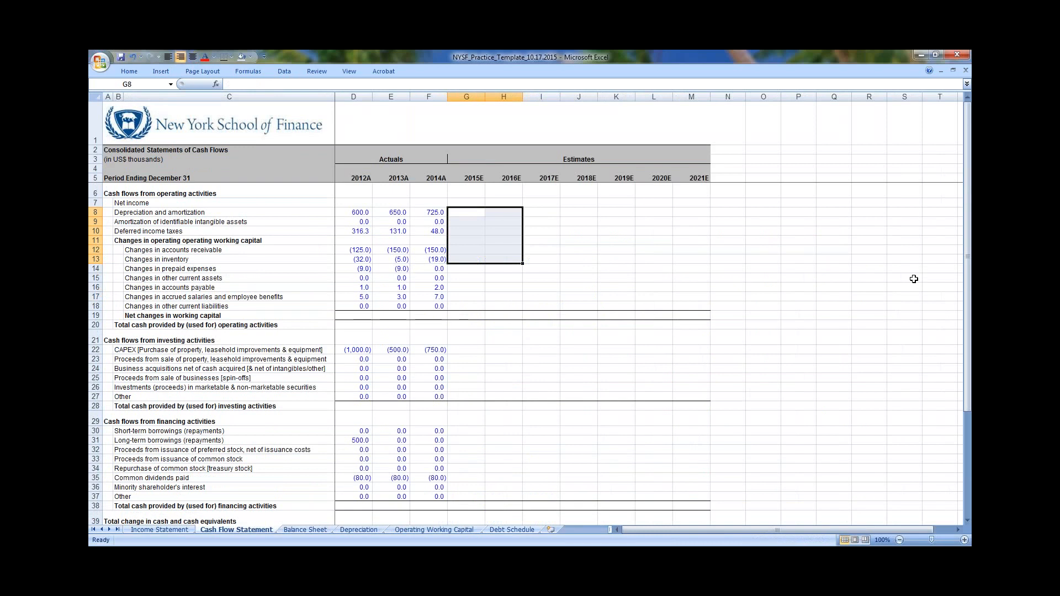
key(alt+w)
key(Escape)
key(ctrl+Page_Down)
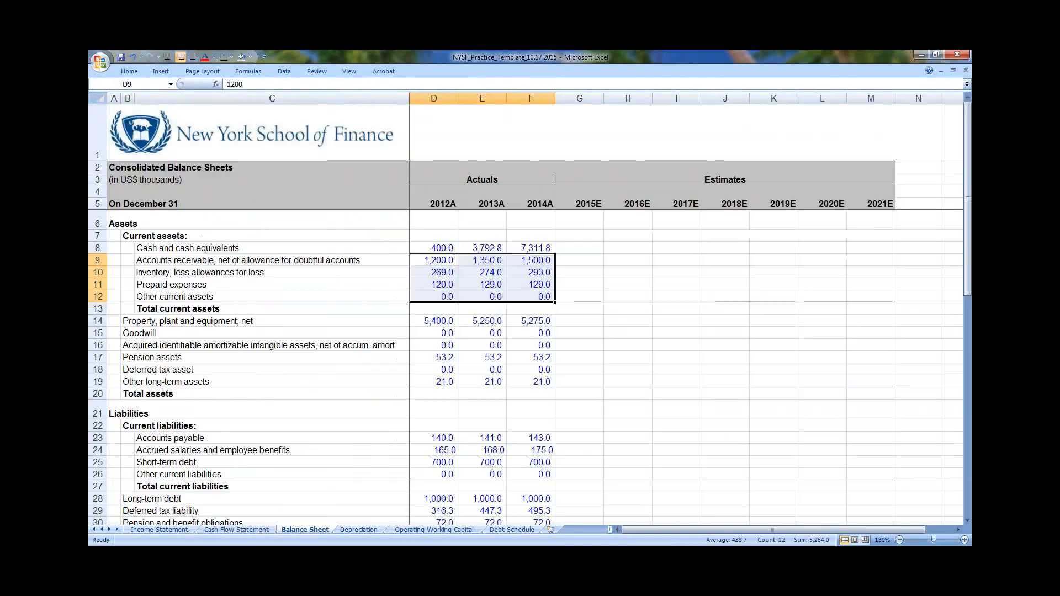
key(Right)
key(Right)
key(Right)
key(Up)
key(shift+Right)
key(shift+Right)
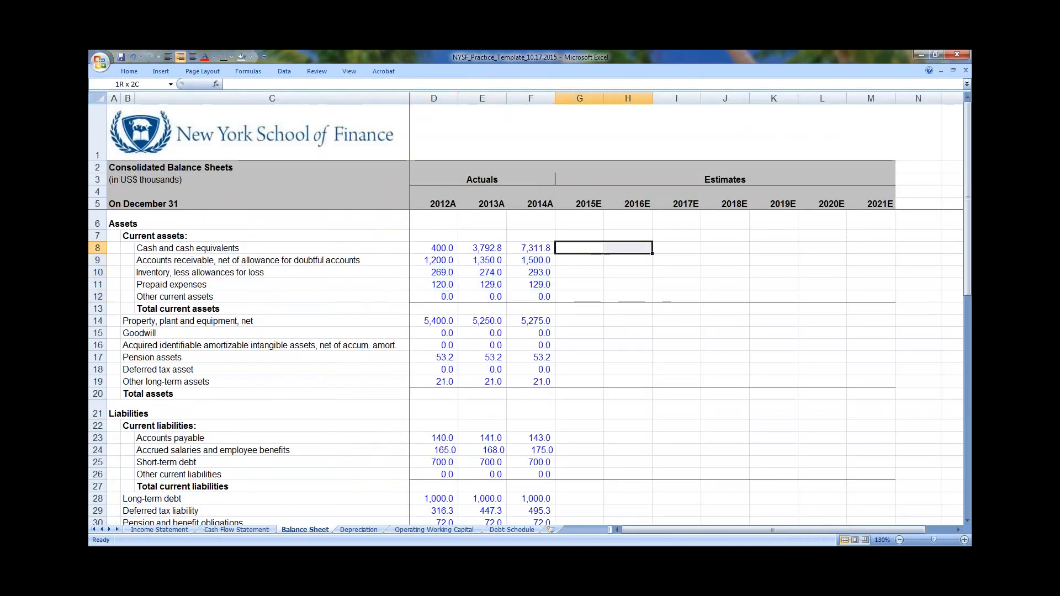
key(shift+Down)
key(shift+Down)
key(shift+Down)
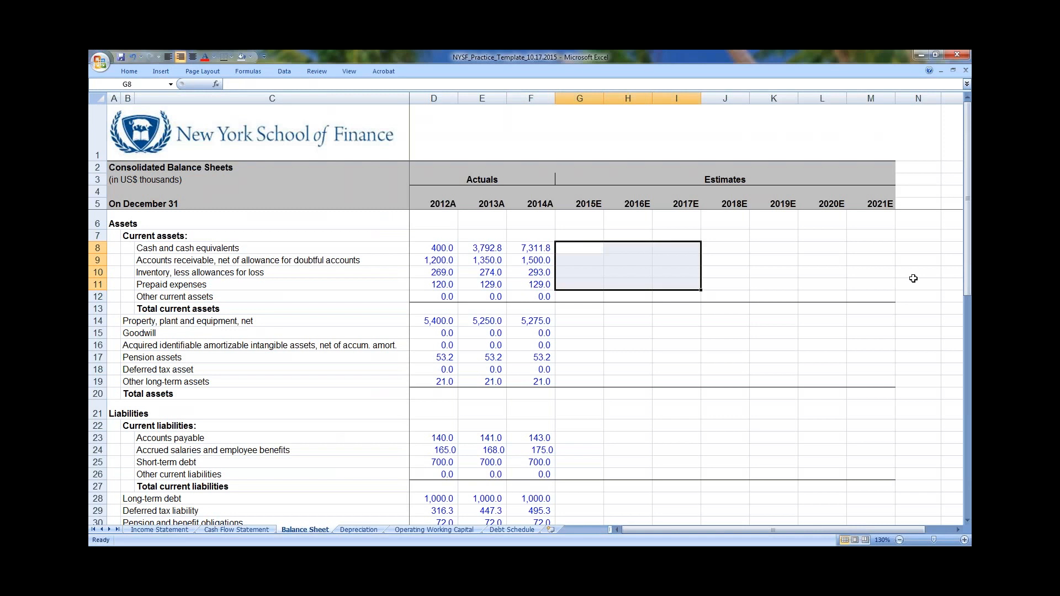
Review the Income Statement projections and return to the Operating Working Capital sheet
key(ctrl+Page_Up)
key(ctrl+Page_Up)
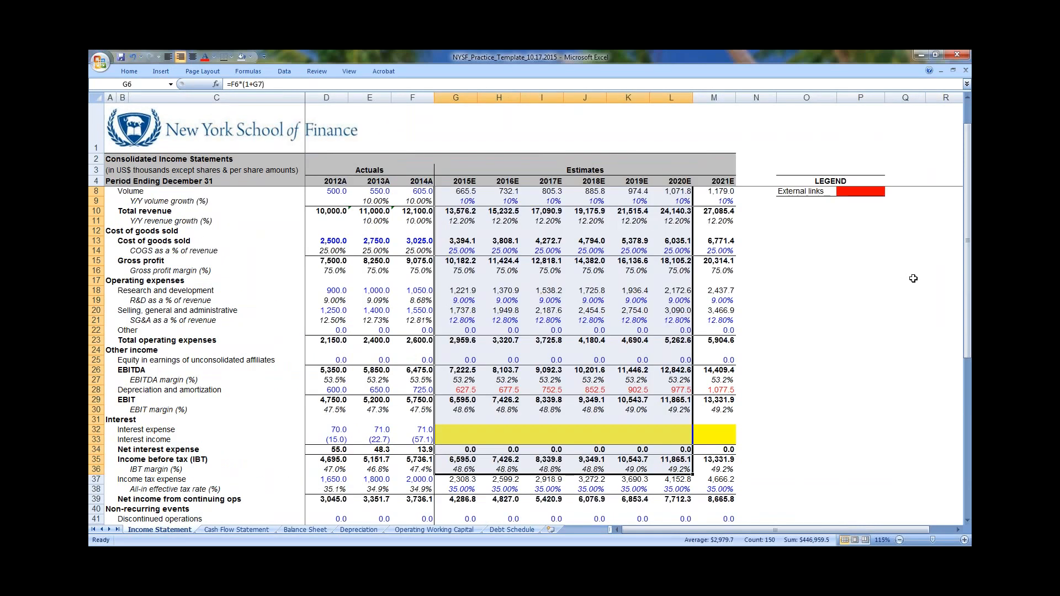
key(ctrl+Page_Down)
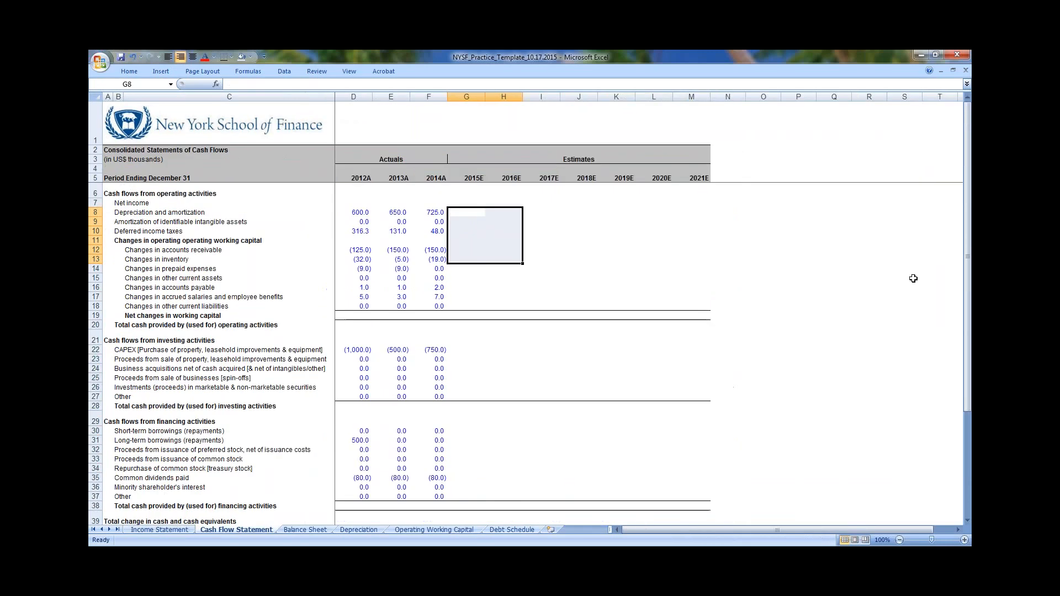
key(ctrl+Page_Down)
key(ctrl+Page_Down)
key(ctrl+Page_Down)
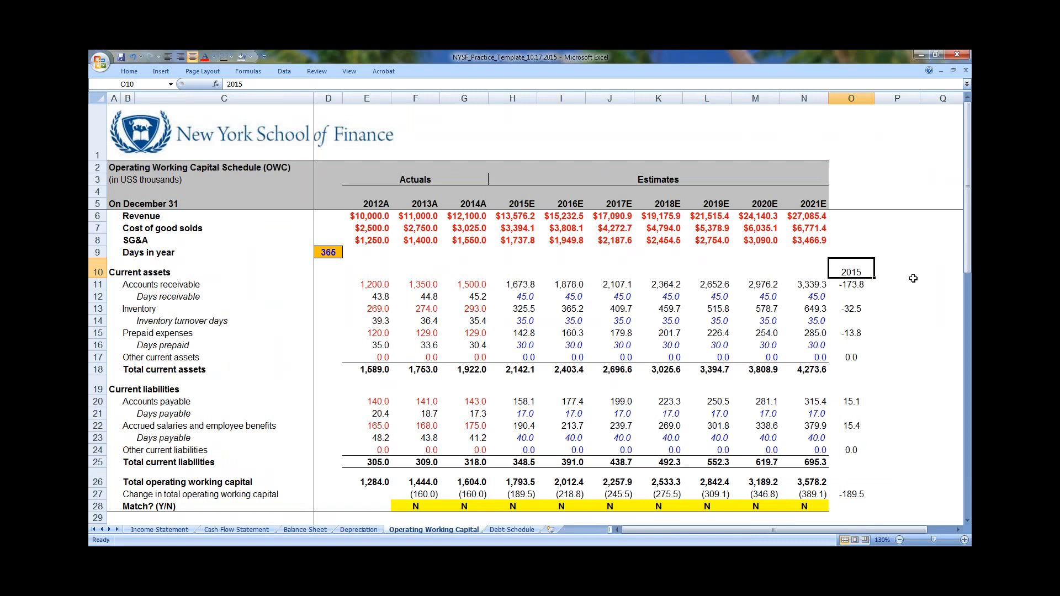
Switch to the Cash Flow Statement sheet and select the 2012A net changes in working capital cell, D19
key(ctrl+Page_Up)
key(ctrl+Page_Up)
key(ctrl+Page_Up)
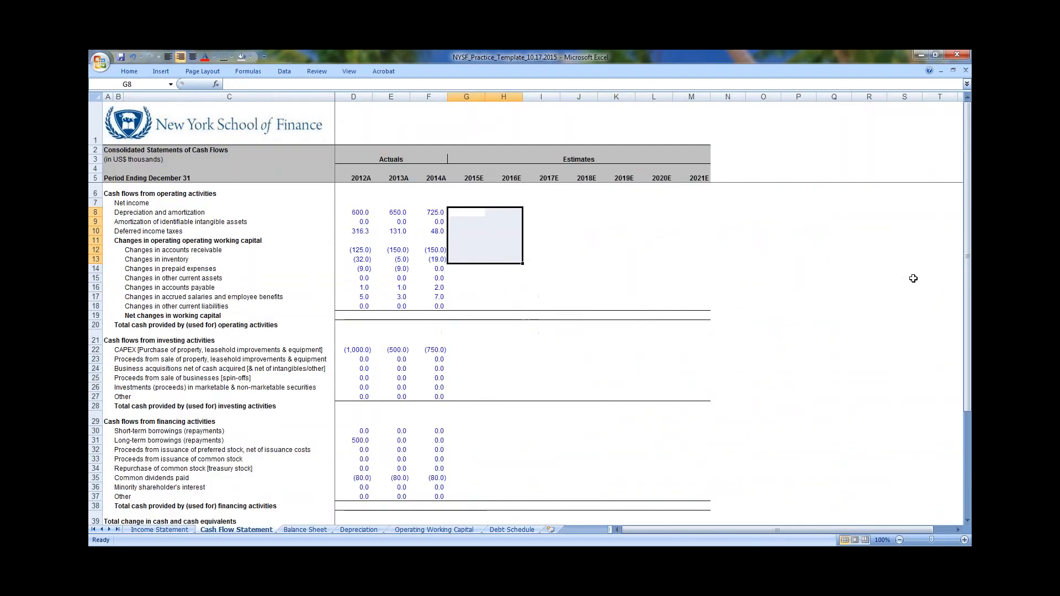
key(Left)
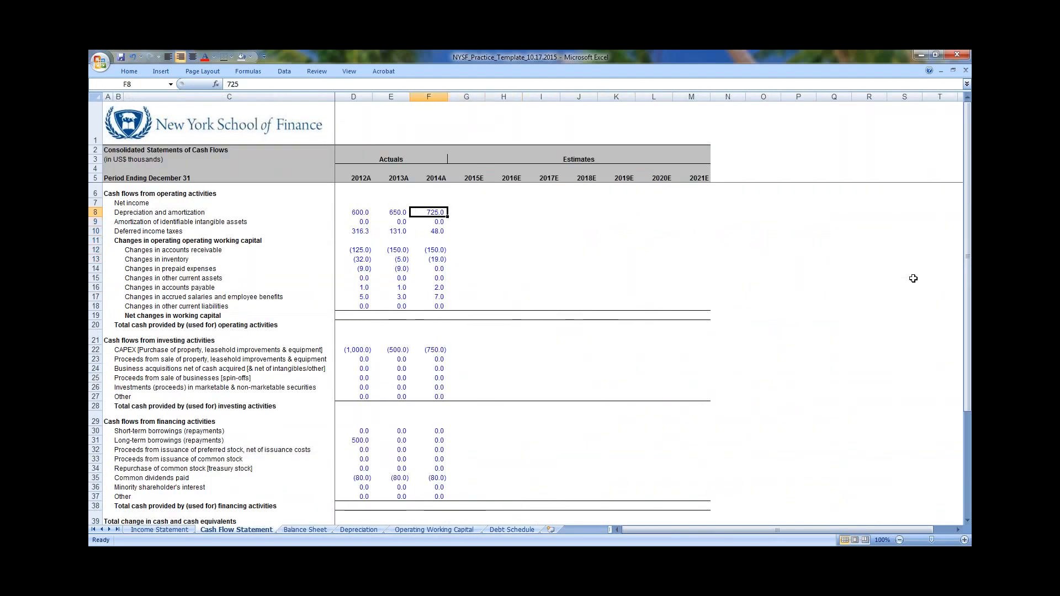
key(Left)
key(Left)
key(Down)
key(Down)
key(Down)
key(Down)
key(Down)
key(Down)
key(Down)
key(Down)
key(Down)
key(Down)
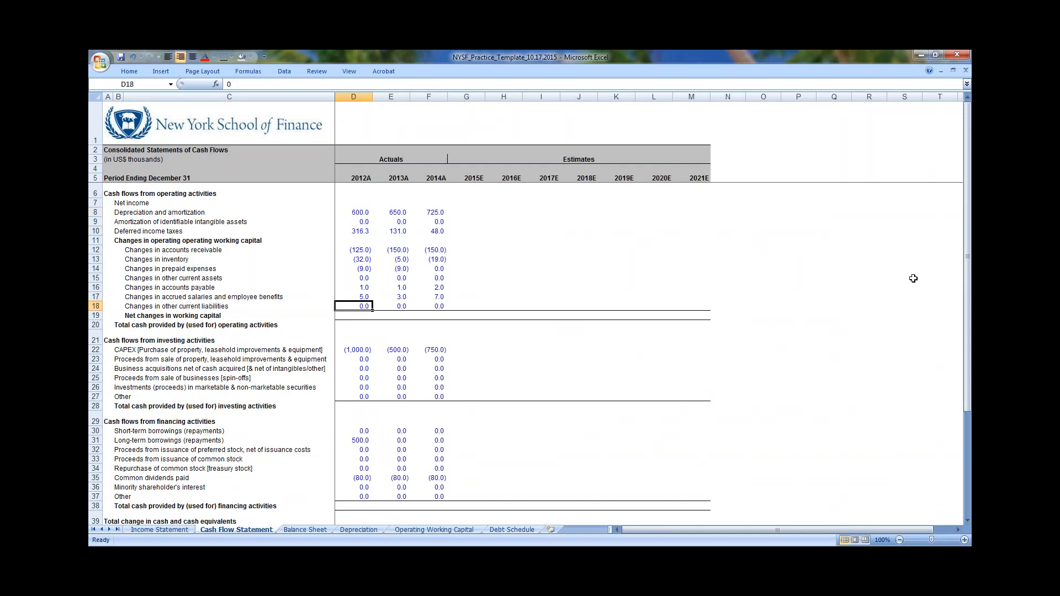
key(Down)
key(shift+Down)
key(shift+Right)
key(shift+Right)
key(Down)
key(Up)
key(shift+Right)
key(shift+Right)
key(Down)
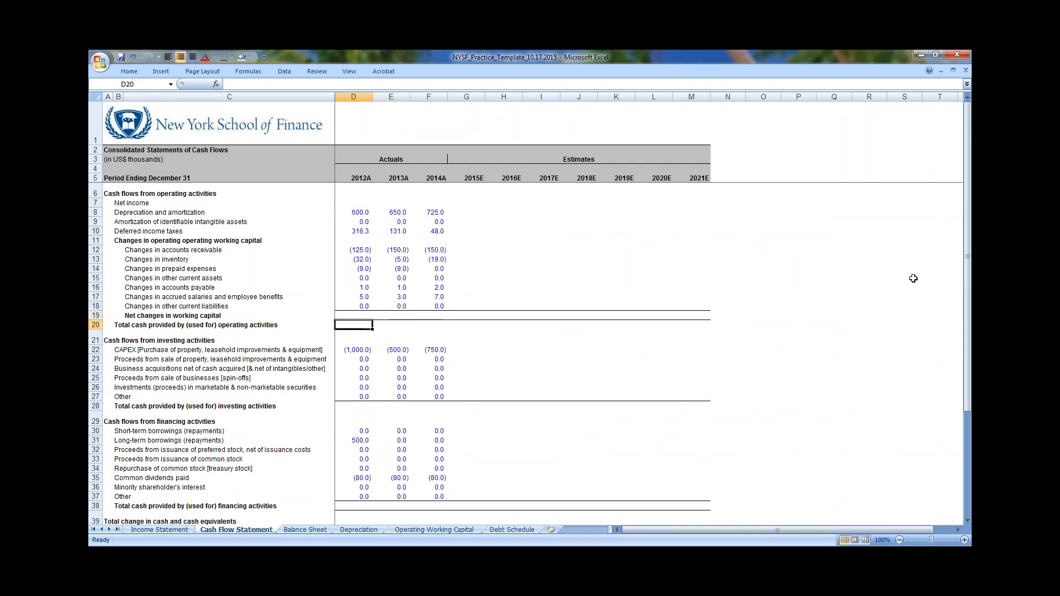
key(Up)
text(=)
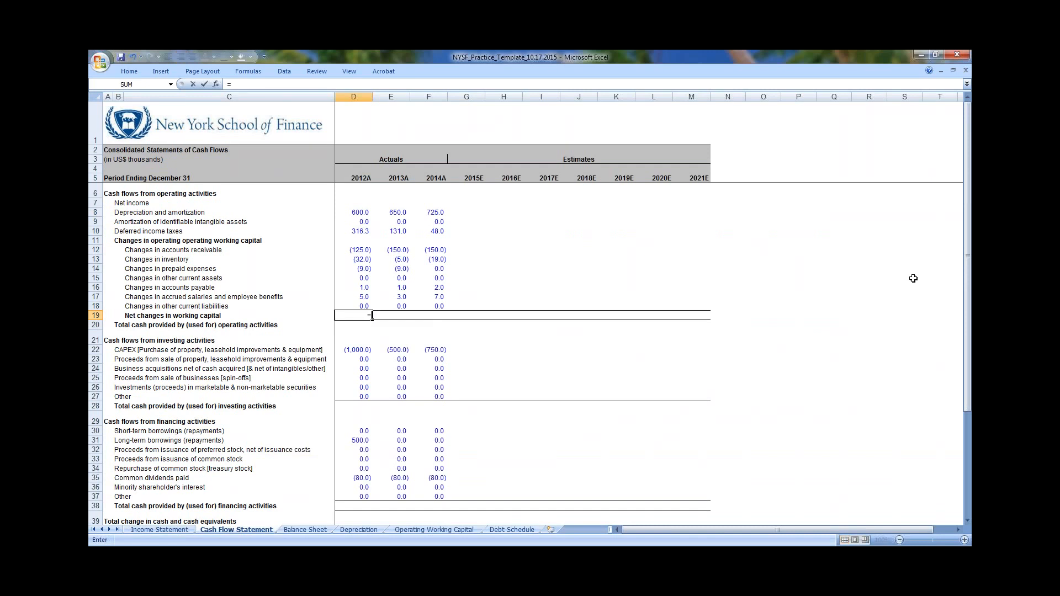
text(SUM()
key(Up)
key(Up)
key(Up)
key(Up)
key(Up)
key(Up)
key(Up)
key(Up)
key(Up)
key(Up)
key(Up)
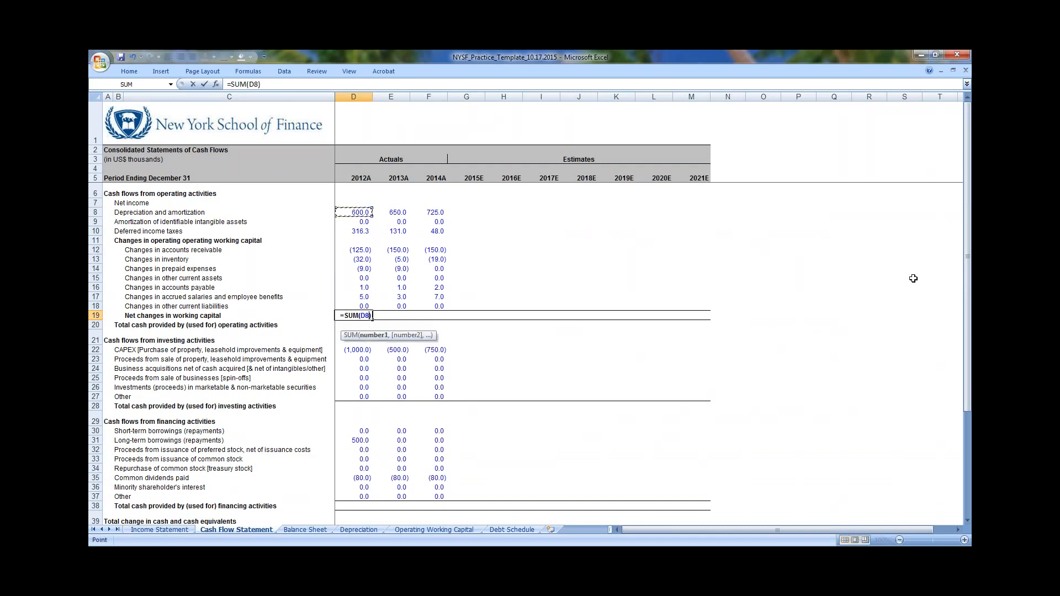
key(shift+Down)
key(shift+Down)
key(shift+Down)
key(shift+Down)
key(shift+Down)
key(shift+Down)
key(shift+Down)
key(shift+Down)
key(shift+Down)
key(shift+Down)
key(Escape)
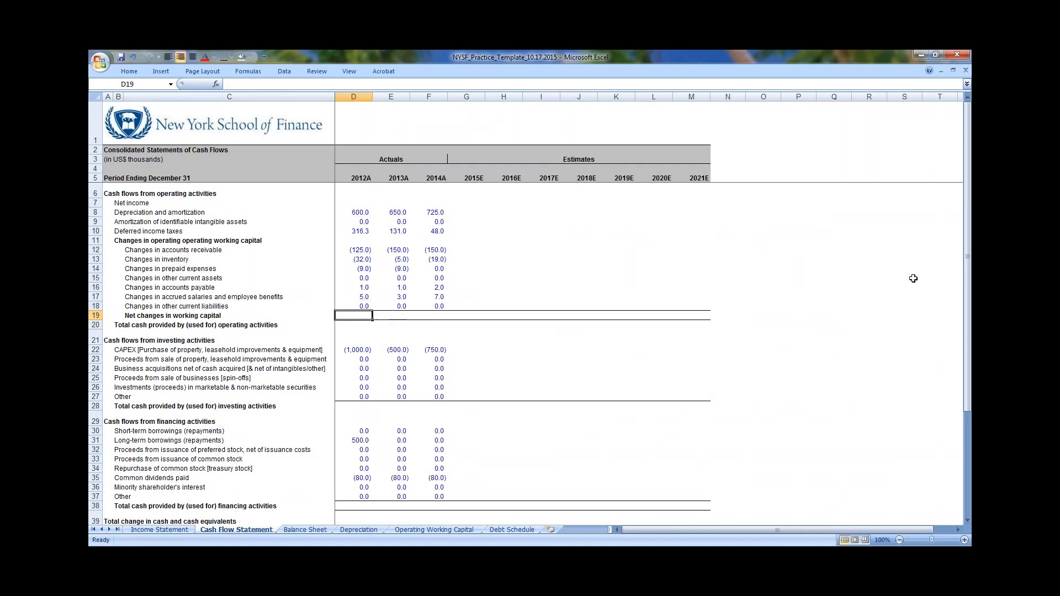
Total the 2012A net changes in working capital in D19 with =SUM(D12:D18) and fill the formula across to F19
key(alt+equal)
key(Return)
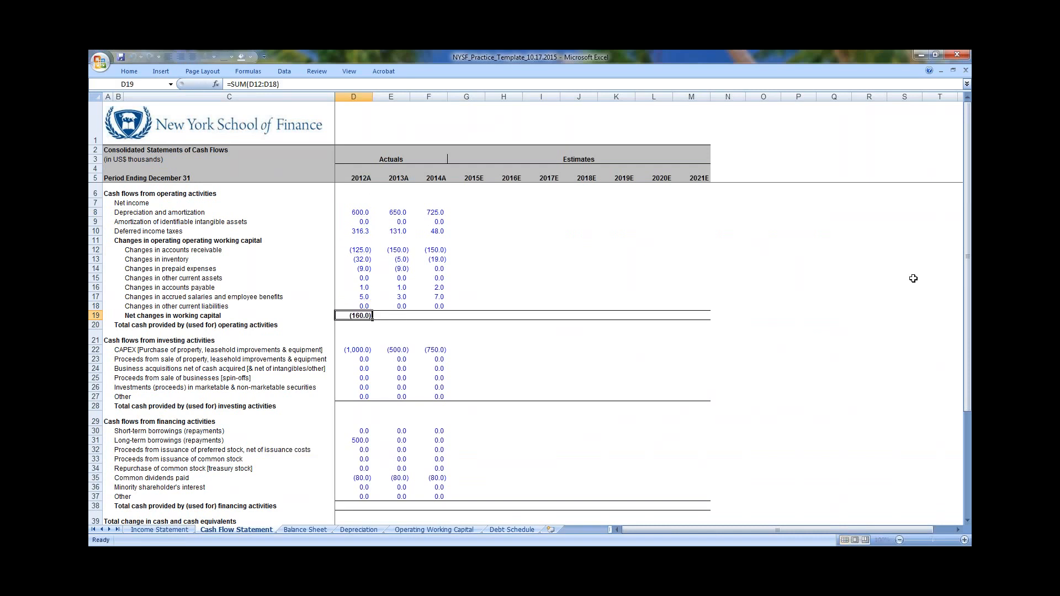
key(shift+Right)
key(shift+Right)
key(ctrl+r)
Calculate the 2012A total cash from operating activities in D20 with =D19+SUM(D7:D10)
key(Down)
text(=)
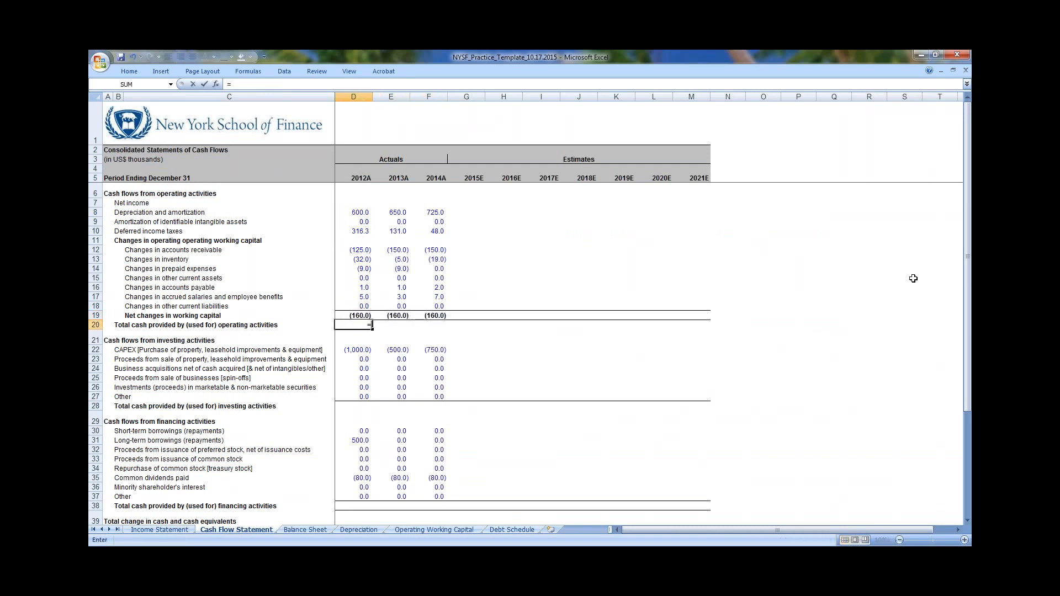
key(Up)
text(+sum)
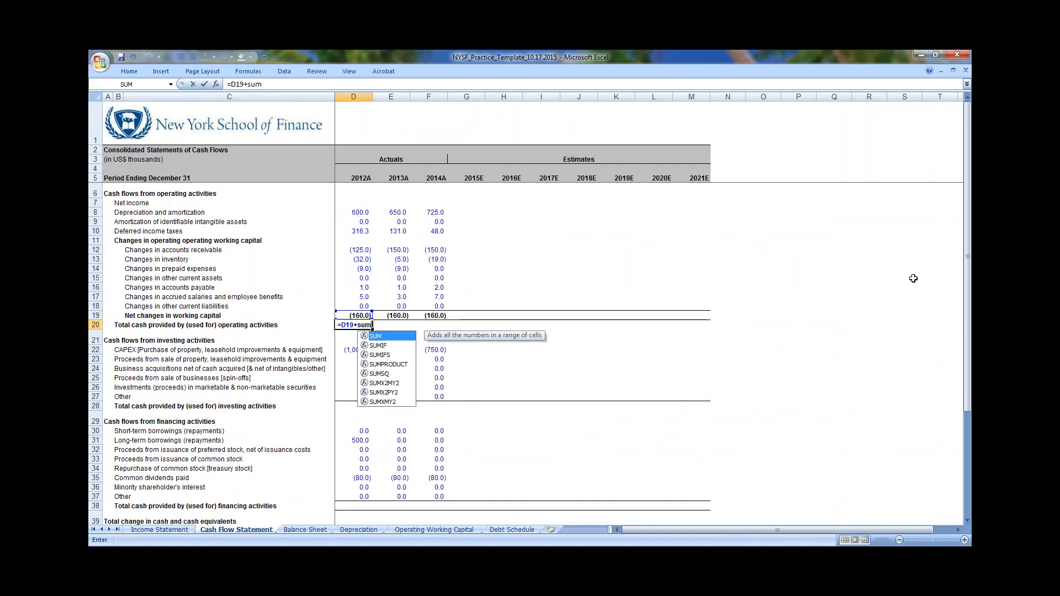
text(()
key(ctrl+Up)
key(ctrl+Up)
key(ctrl+Up)
key(ctrl+shift+Up)
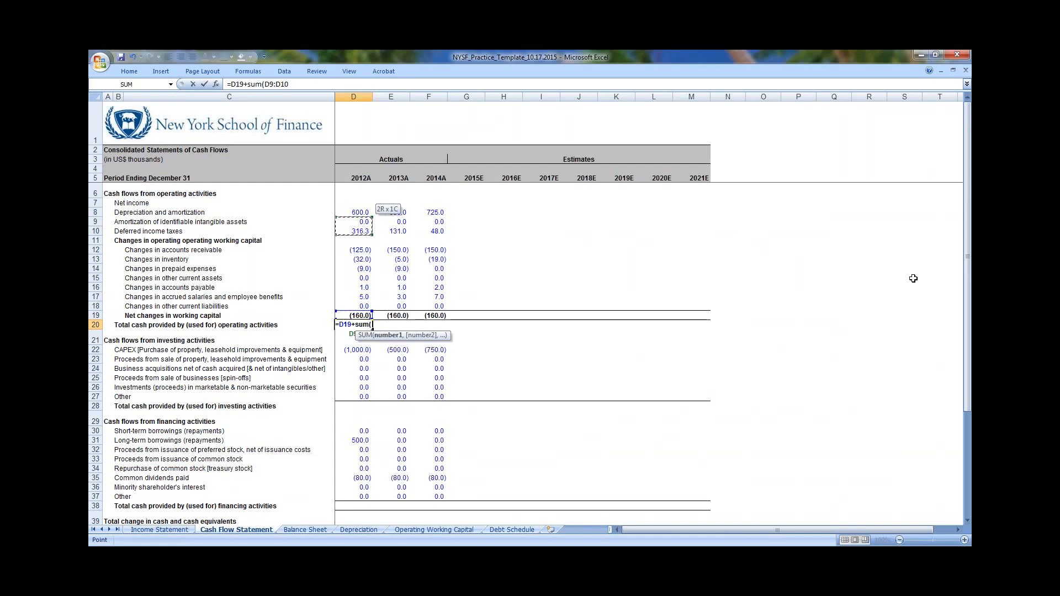
key(shift+Up)
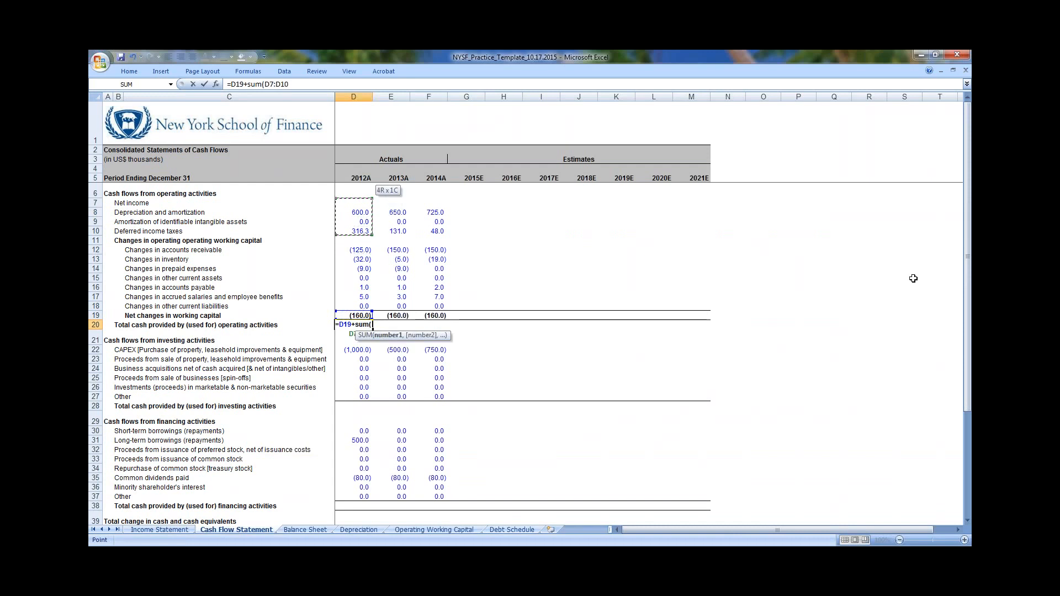
key(Return)
Fill the operating activities total from D20 across to F20 and check the copied formula
key(Up)
key(shift+Right)
key(shift+Right)
key(shift+Right)
key(shift+Left)
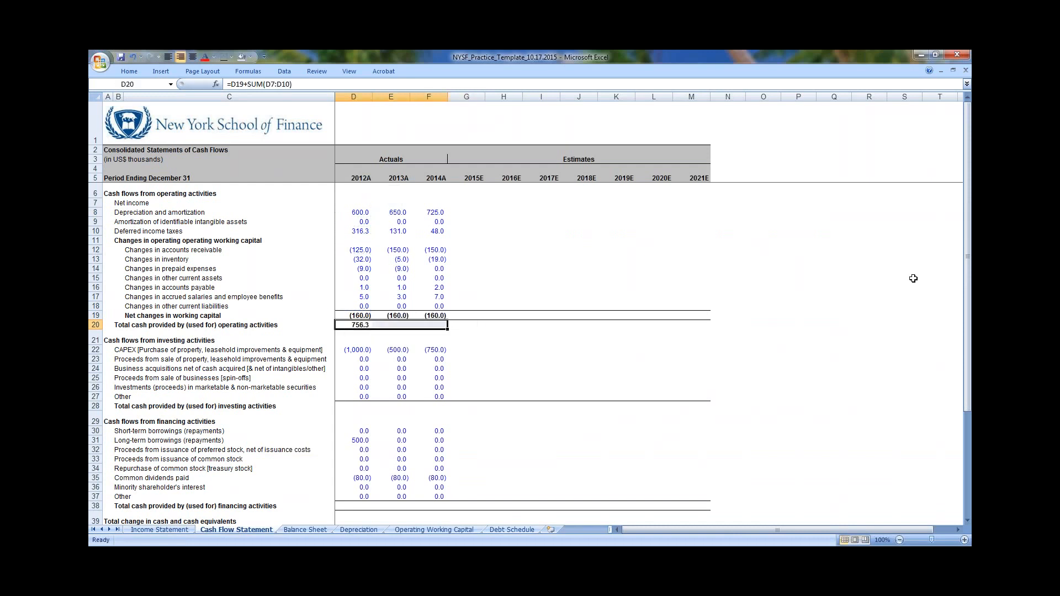
key(ctrl+r)
key(Right)
key(Right)
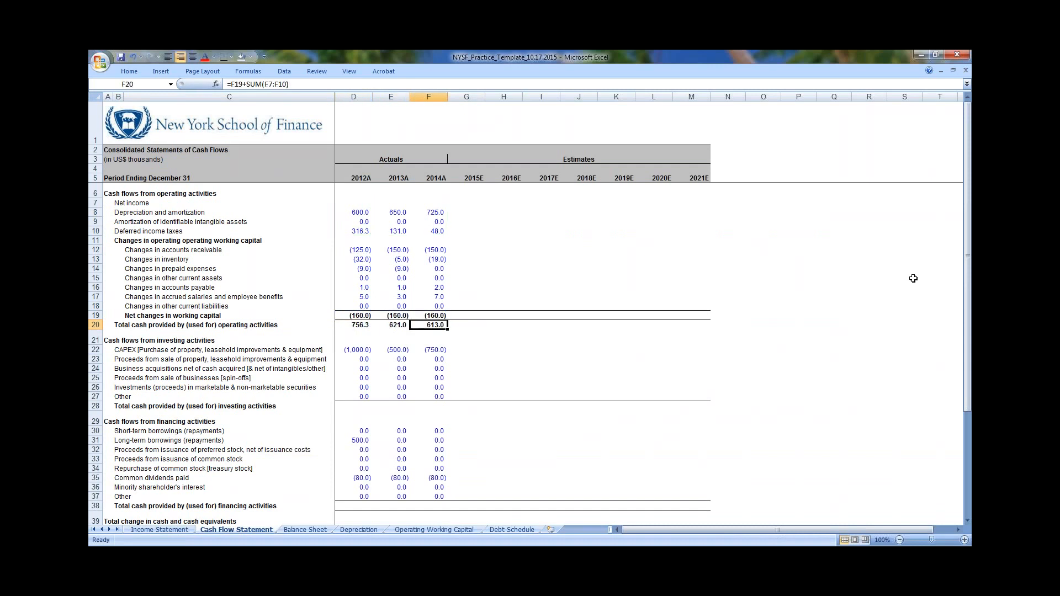
Total the cash from investing activities in D28 with =SUM(D22:D27) and fill the formula across to F28
key(Left)
key(Left)
key(Down)
key(Down)
key(Down)
key(Down)
key(Down)
key(Down)
key(Down)
key(Down)
key(alt+=)
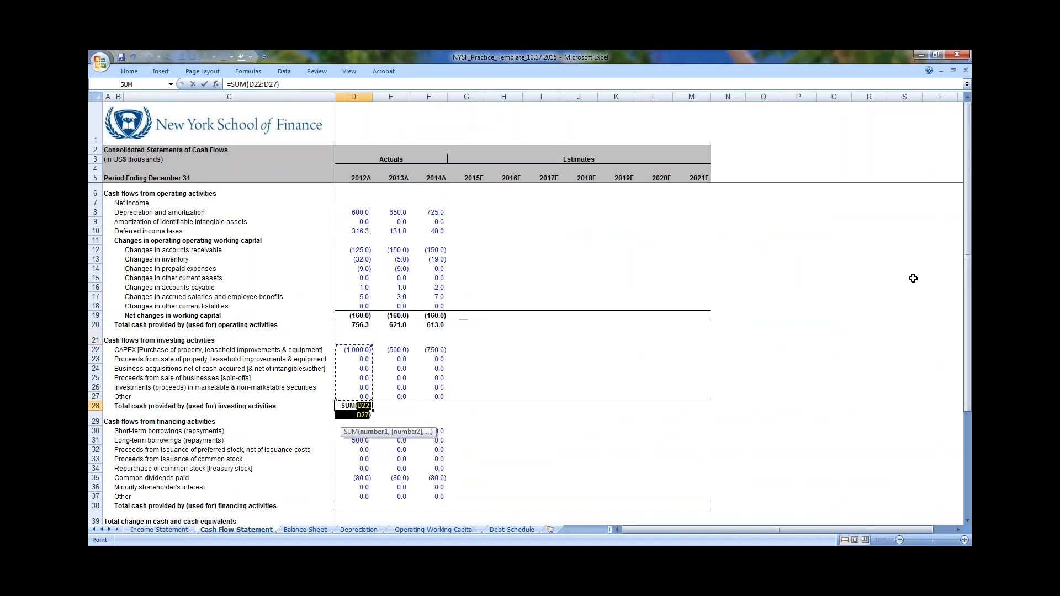
key(Return)
key(Up)
key(shift+Right)
key(shift+Right)
key(ctrl+r)
key(Right)
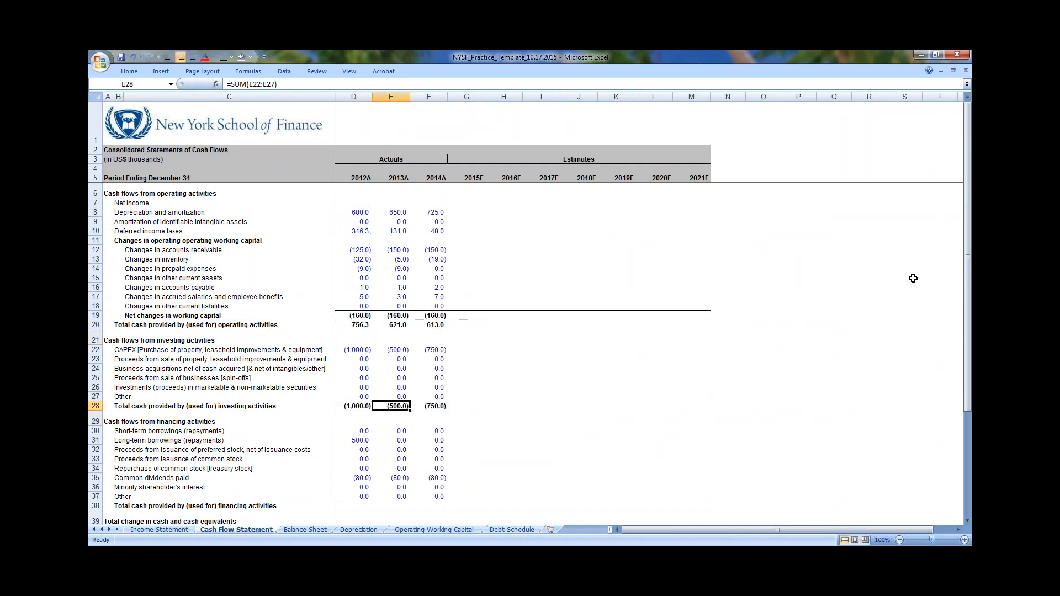
Total the cash from financing activities in D38 with =SUM(D30:D37), fill it across to F38 and check the D38 formula
key(Left)
key(Down)
key(Down)
key(Down)
key(Down)
key(Down)
key(Down)
key(Down)
key(Down)
key(Down)
key(Down)
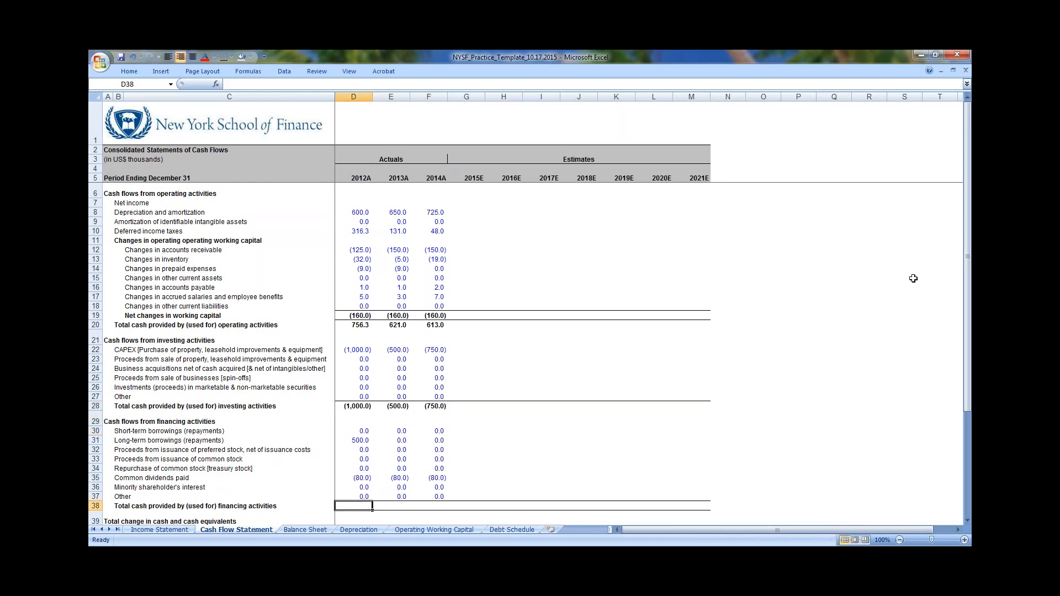
key(alt+=)
key(Return)
key(Up)
key(shift+Right)
key(shift+Right)
key(ctrl+r)
key(Right)
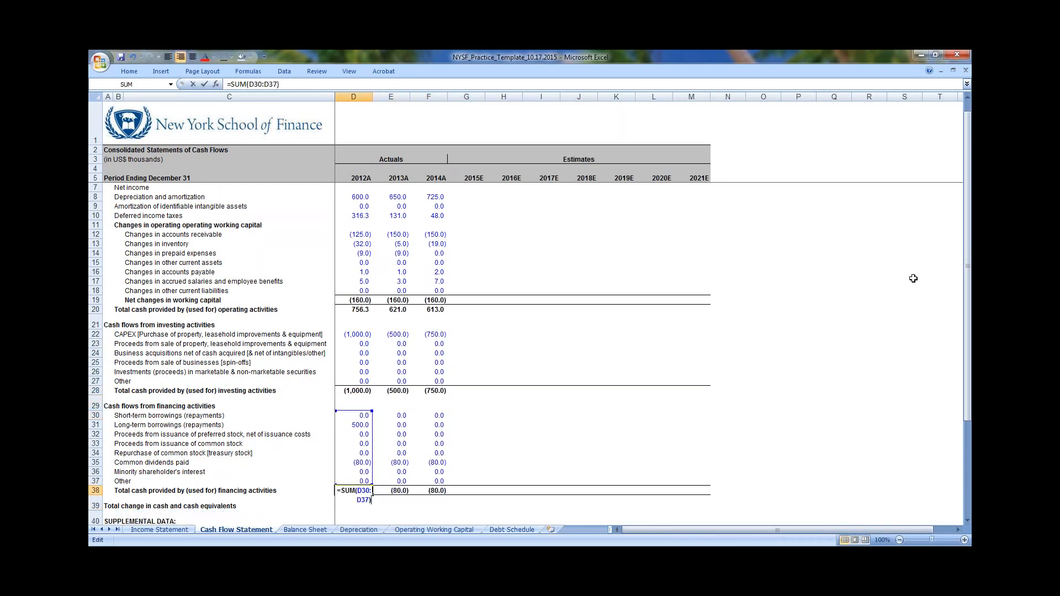
key(F2)
key(Escape)
Calculate the 2012A total change in cash and cash equivalents in D39 with =D20+D28+D38
key(Down)
key(Left)
key(Left)
key(Left)
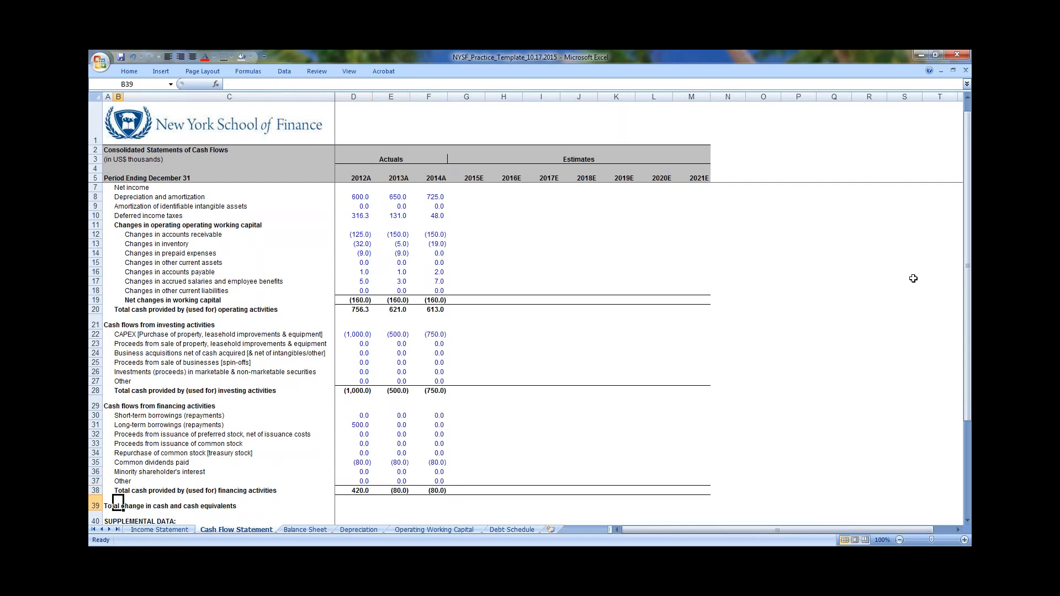
key(Right)
key(Right)
key(Right)
key(Left)
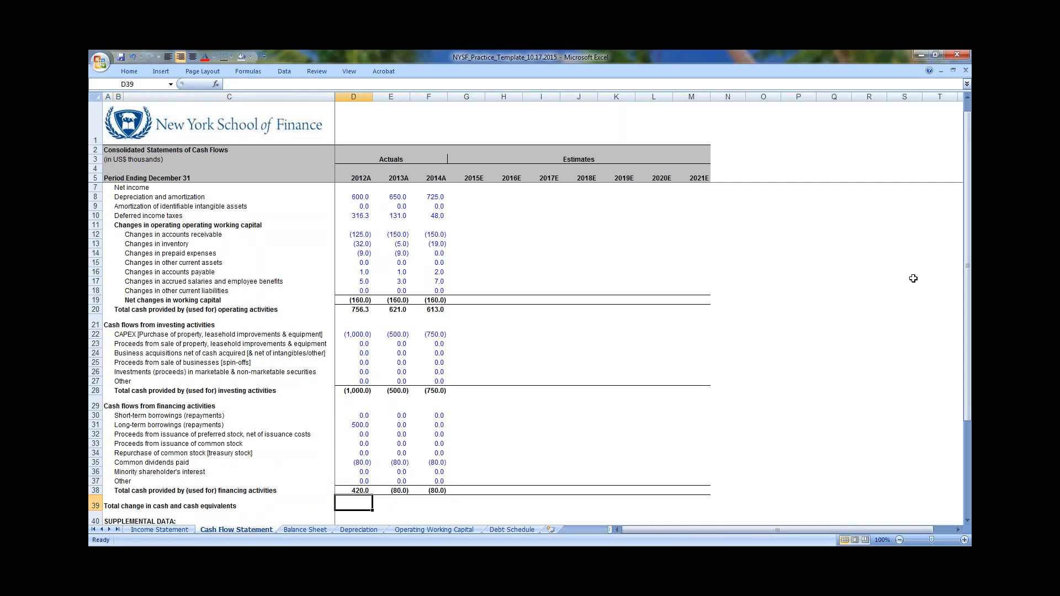
text(=)
key(Up)
key(Up)
key(Up)
key(Up)
key(Up)
key(Up)
key(Up)
key(Up)
key(Up)
key(Up)
key(Up)
key(Up)
key(Up)
key(Up)
key(Up)
key(Up)
key(Up)
key(Up)
key(Up)
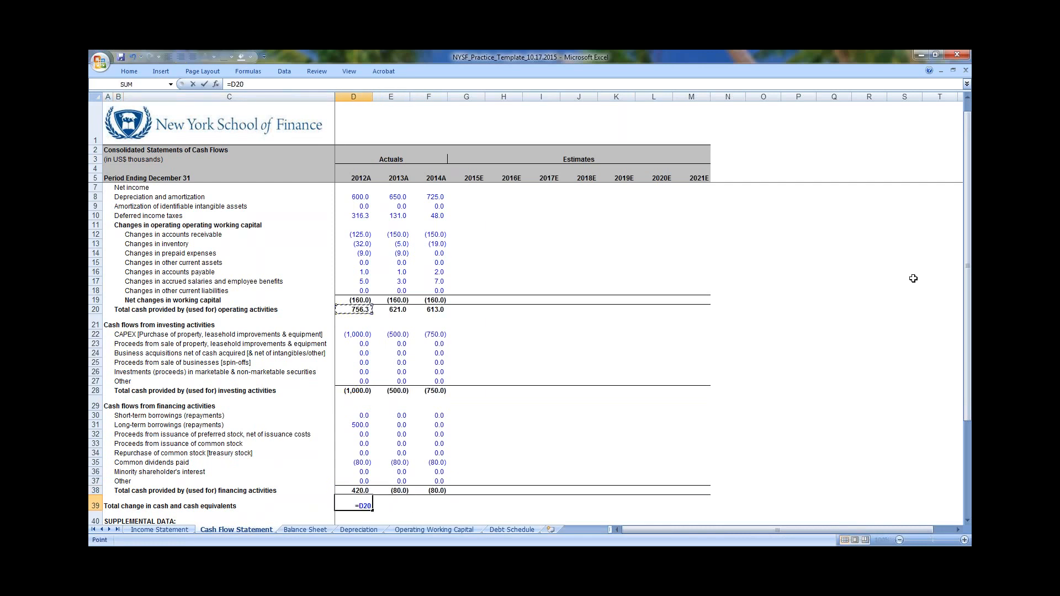
text(+)
key(Up)
key(Up)
key(Up)
key(Up)
key(Up)
key(Up)
key(Up)
key(Up)
key(Up)
key(Up)
key(Up)
text(+)
key(Up)
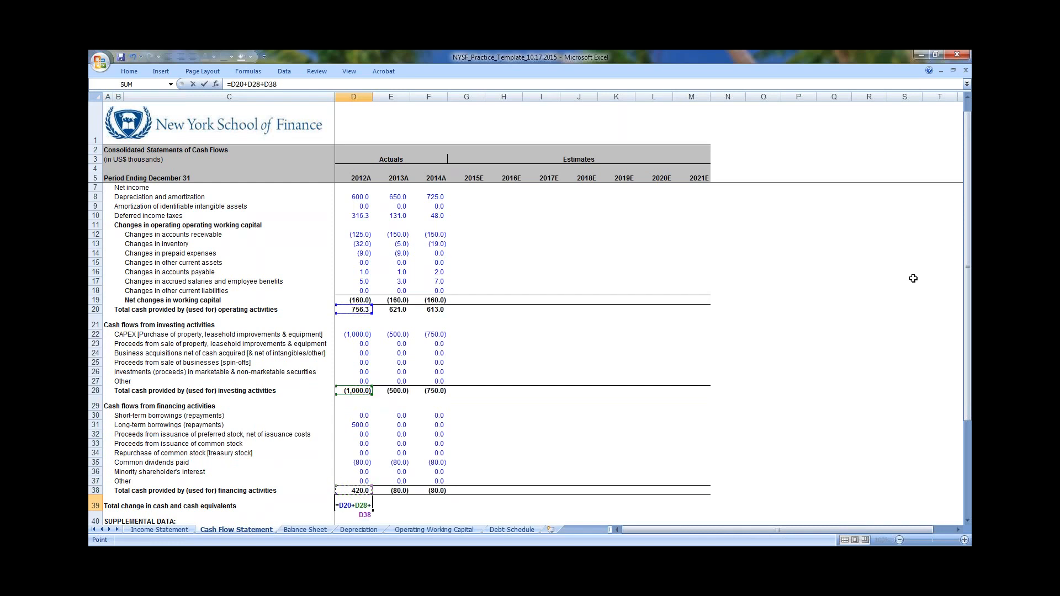
key(Return)
Fill the total change in cash formula from D39 across to F39
key(Up)
key(shift+Right)
key(shift+Right)
key(ctrl+r)
key(Left)
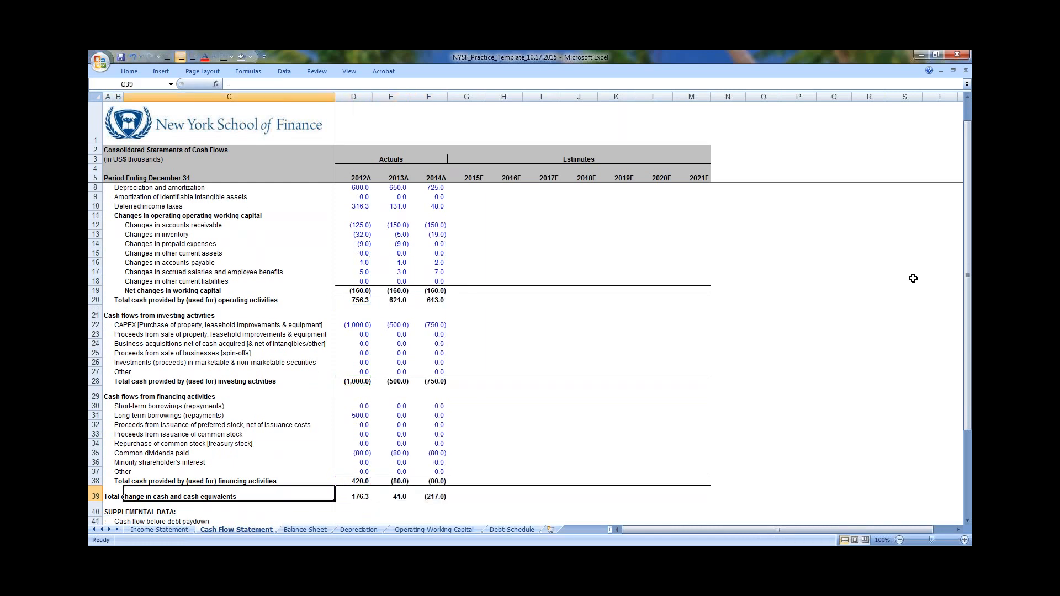
key(Right)
key(Right)
key(Right)
Highlight the cash flow before debt paydown cells D41:M41 with a yellow fill
key(Down)
key(Left)
key(Left)
key(Down)
key(Down)
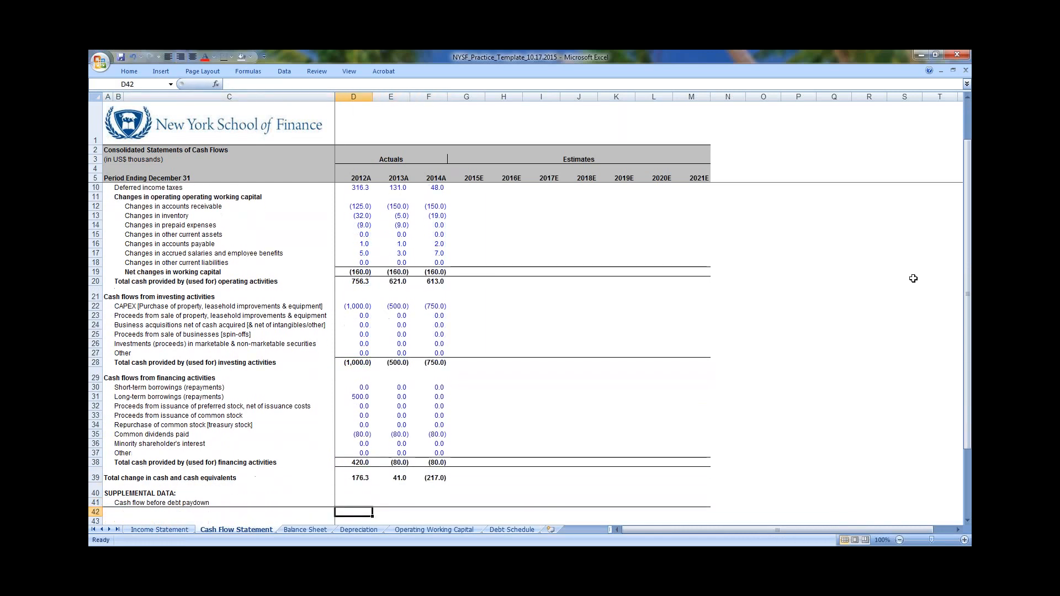
key(Up)
key(shift+Right)
key(shift+Right)
key(shift+Right)
key(shift+Right)
key(shift+Right)
key(shift+Right)
key(shift+Right)
key(shift+Right)
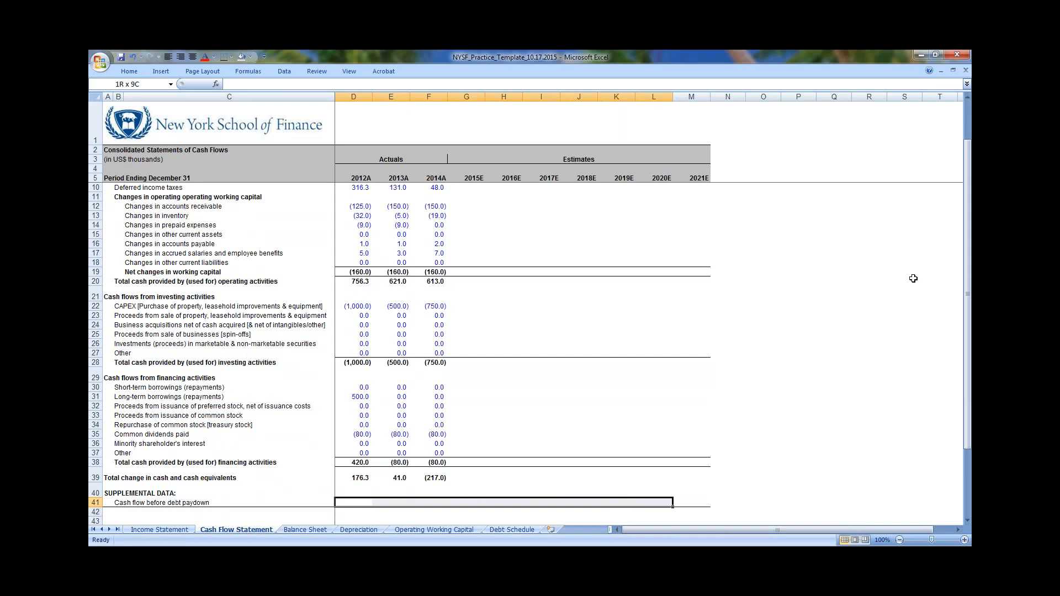
key(shift+Right)
key(shift+Right)
key(shift+Left)
key(alt)
key(Escape)
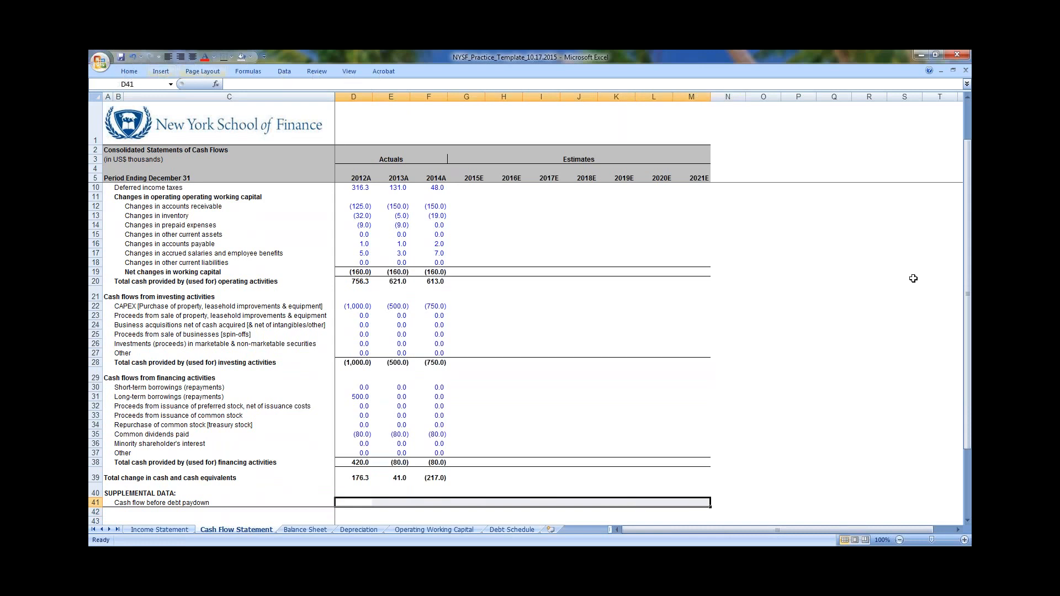
key(alt+9)
key(Up)
key(Up)
key(Up)
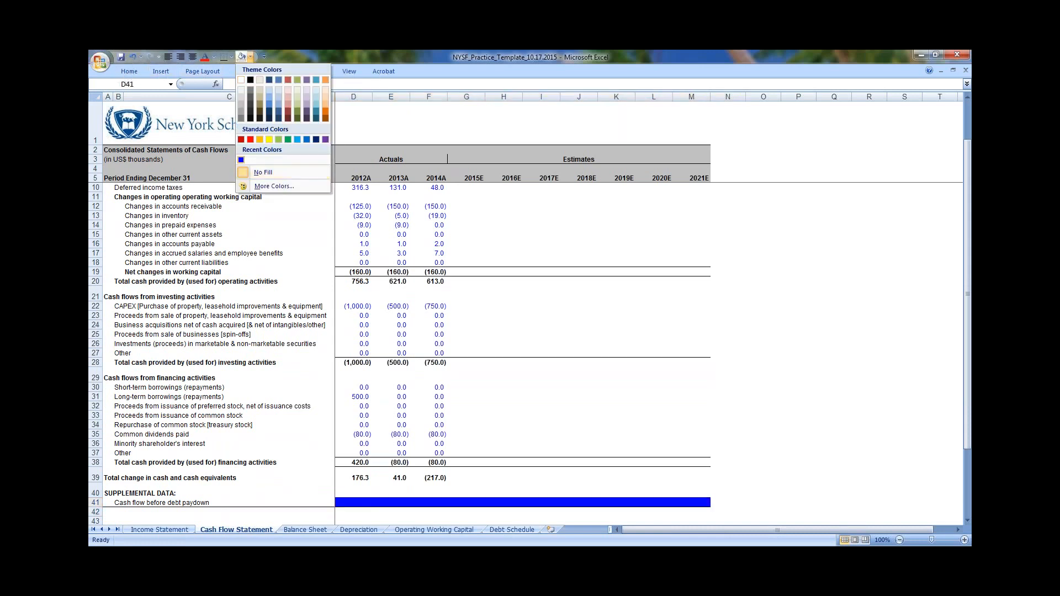
key(Up)
key(Right)
key(Right)
key(Right)
key(Return)
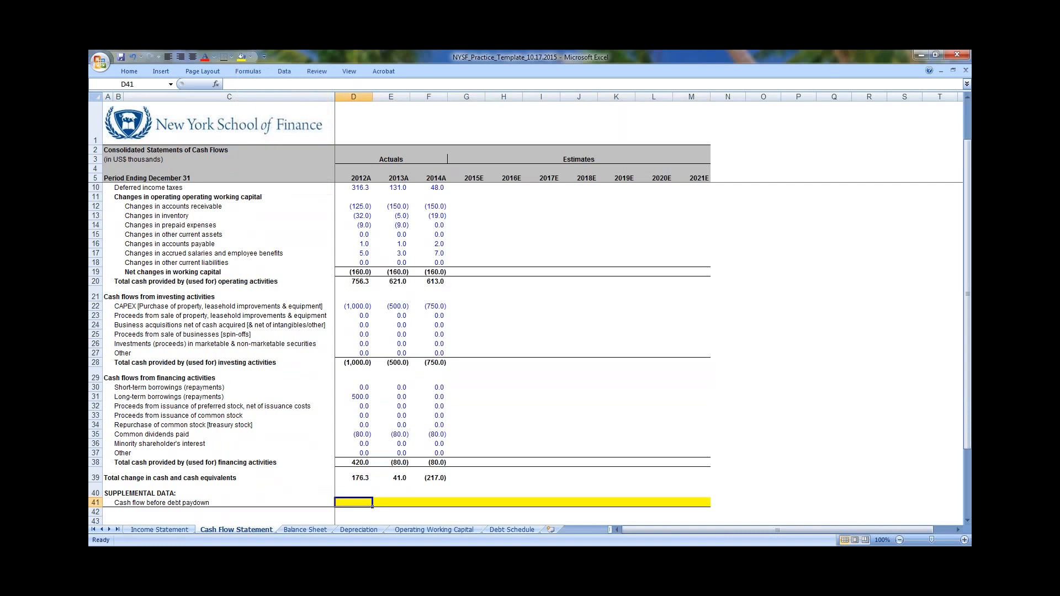
key(Right)
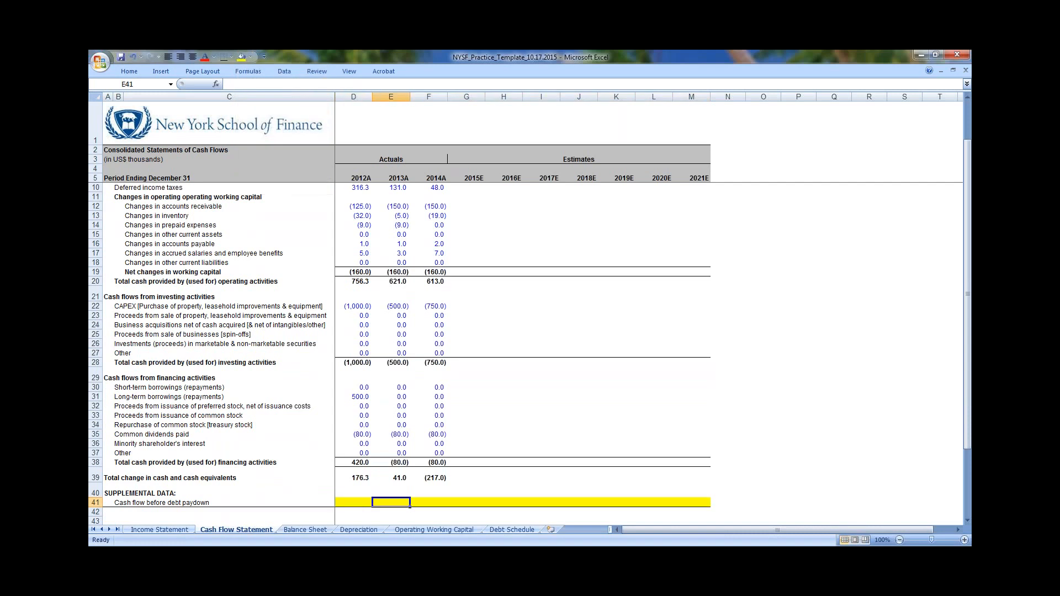
key(Up)
key(Up)
key(Down)
key(Down)
Link the 2012A net income in D7 to the Income Statement's net income with ='Income Statement'!D46
key(Left)
key(Up)
key(Up)
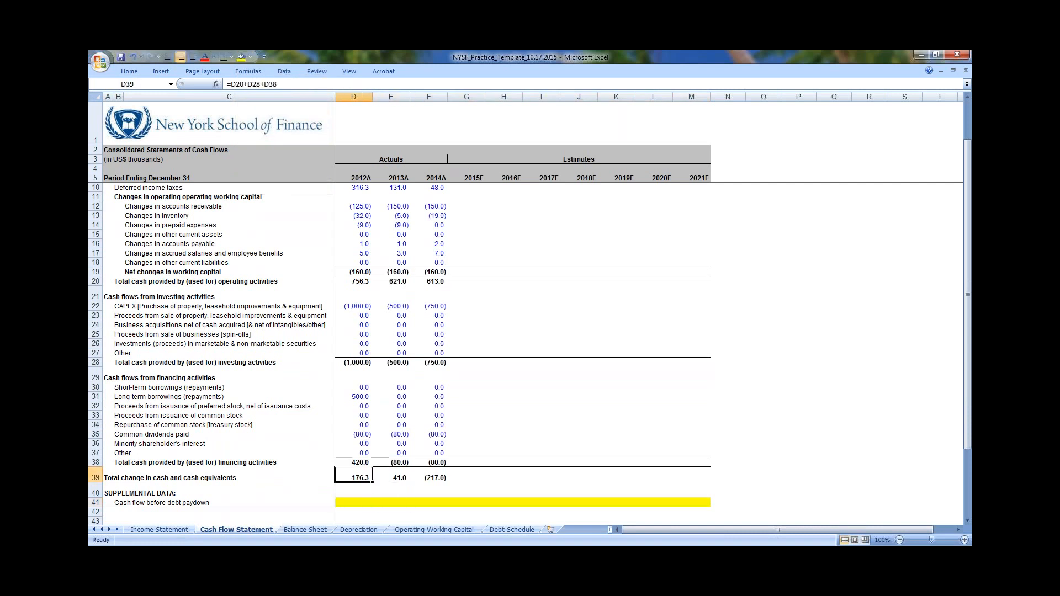
key(Up)
key(Up)
key(Up)
key(Up)
key(Up)
key(Up)
key(Up)
key(Up)
key(Up)
key(Up)
key(Up)
key(Up)
key(Up)
key(Up)
key(Up)
key(Up)
key(Up)
key(Up)
key(Up)
key(Up)
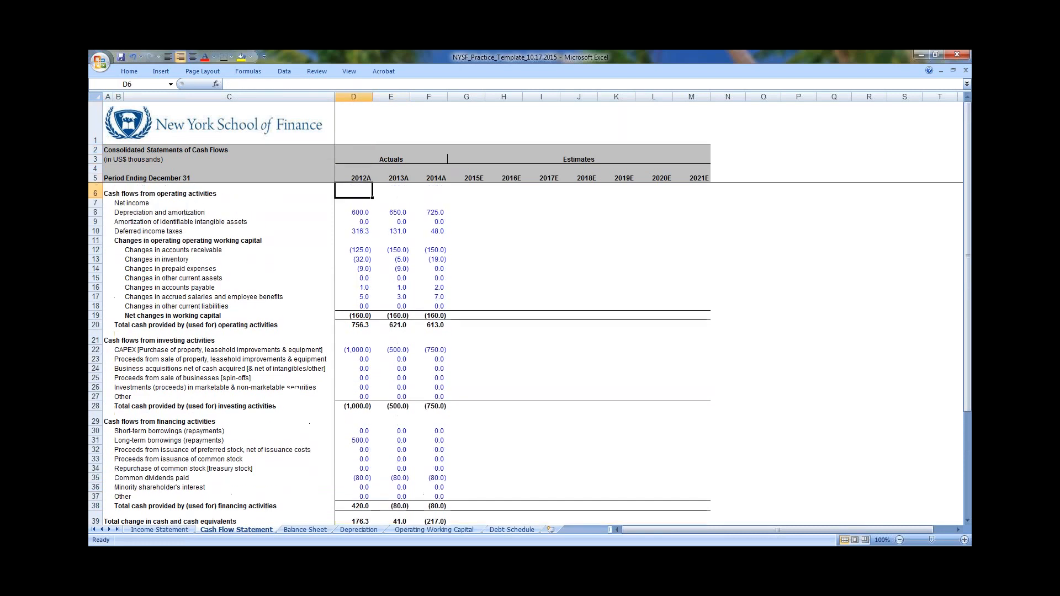
key(Left)
key(Left)
key(Right)
key(Right)
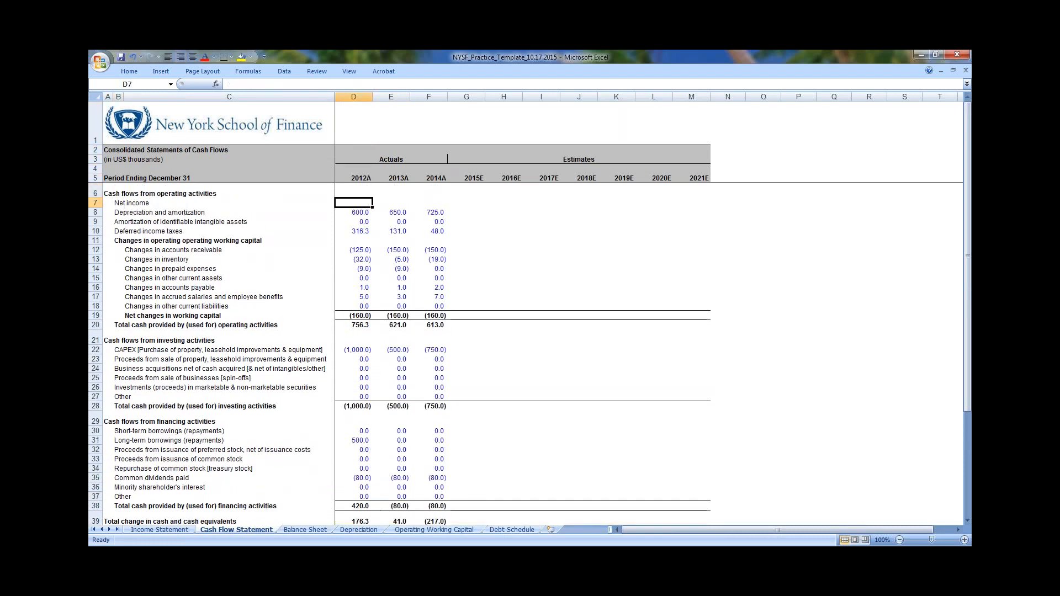
text(=)
key(ctrl+Page_Up)
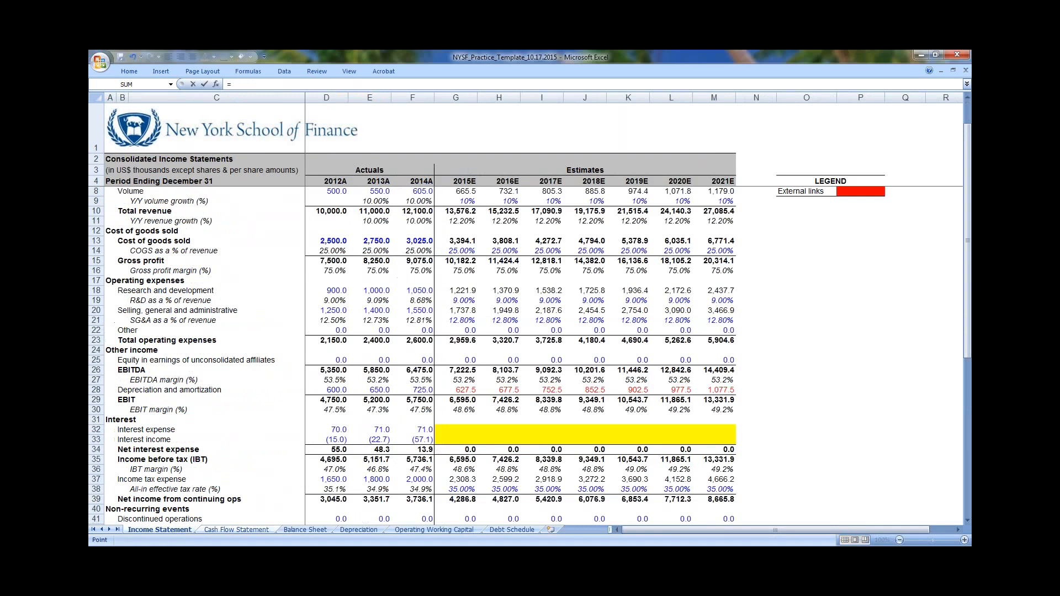
key(Down)
key(Down)
key(Down)
key(Down)
key(Down)
key(Down)
key(Down)
key(Down)
key(Down)
key(Down)
key(Down)
key(Down)
key(Down)
key(Down)
key(Down)
key(Down)
key(Down)
key(Down)
key(Down)
key(Down)
key(Down)
key(Down)
key(Down)
key(Down)
key(Down)
key(Down)
key(Down)
key(Down)
key(Down)
key(Down)
key(Down)
key(Down)
key(Down)
key(Down)
key(Down)
key(Down)
key(Down)
key(Down)
key(Down)
key(Down)
key(Up)
key(Up)
key(Up)
key(Up)
key(Up)
key(Up)
key(Up)
key(Up)
key(Up)
key(Up)
key(Up)
key(Up)
key(Up)
key(Up)
key(Up)
key(Up)
key(Up)
key(Up)
key(Up)
key(Up)
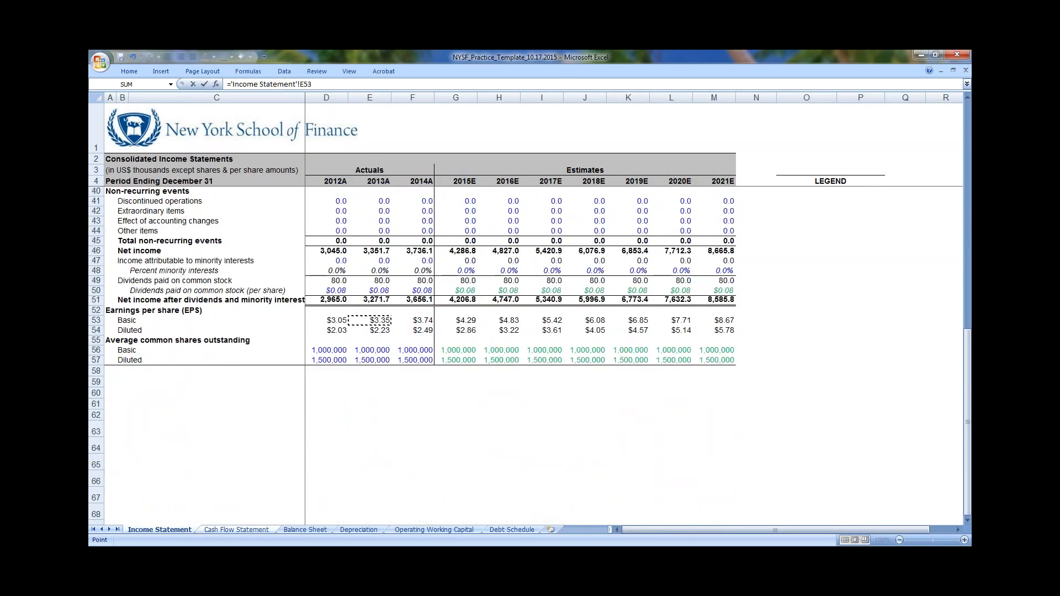
key(Up)
key(Up)
key(Up)
key(Up)
key(Up)
key(Up)
key(Up)
key(Down)
key(Down)
key(Down)
key(Down)
key(Down)
key(Down)
key(Down)
key(Down)
key(Down)
key(Down)
key(Down)
key(Down)
key(Down)
key(Up)
key(Left)
key(Left)
key(Left)
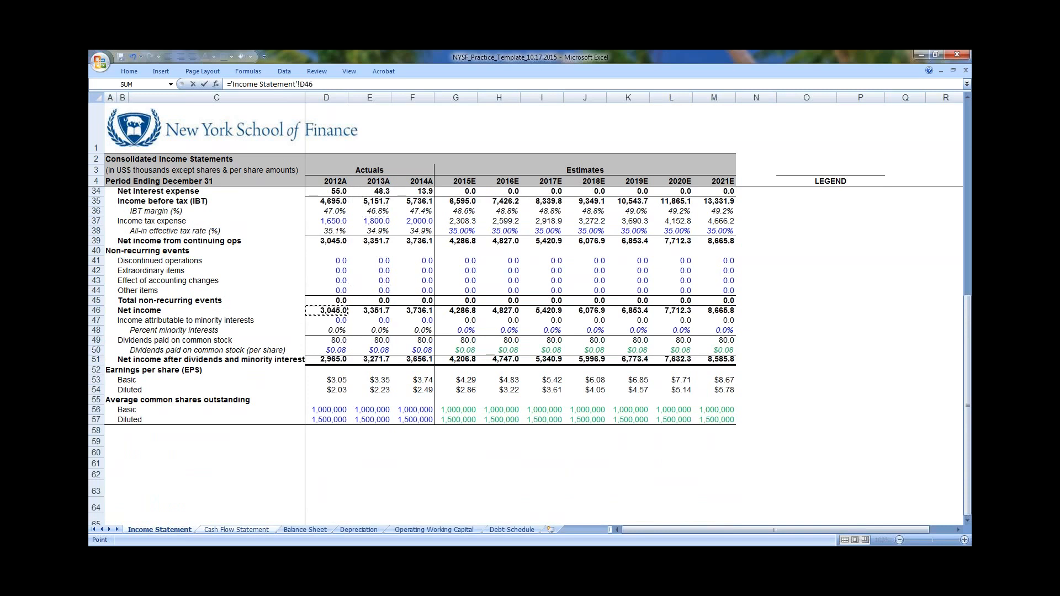
key(Right)
key(Right)
key(Down)
key(Down)
key(Down)
key(Down)
key(Down)
key(Up)
key(Up)
key(Up)
key(Up)
key(Up)
key(Return)
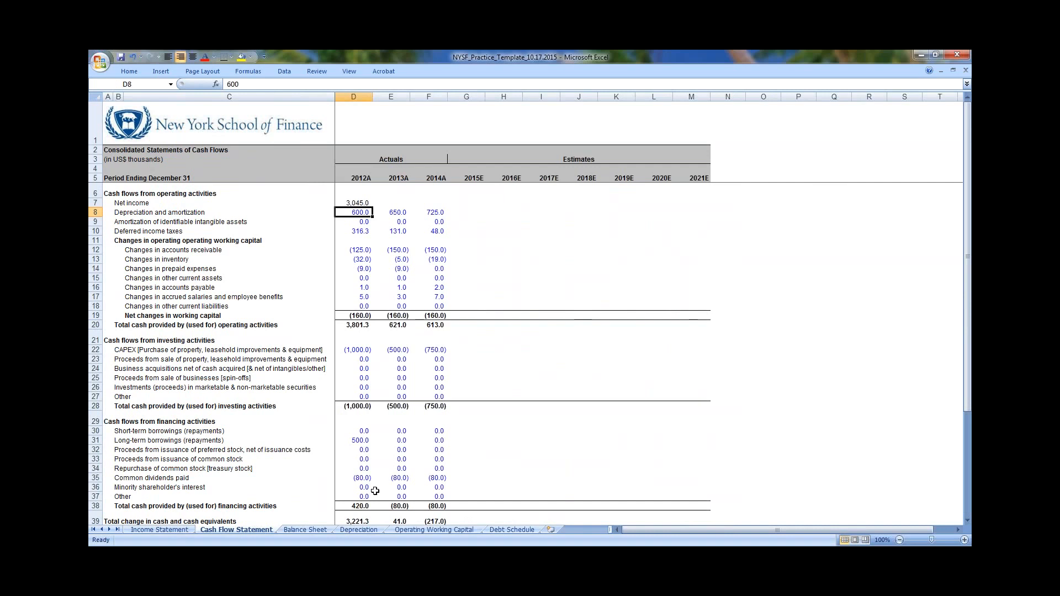
click(366, 433)
drag(366, 436, 436, 497)
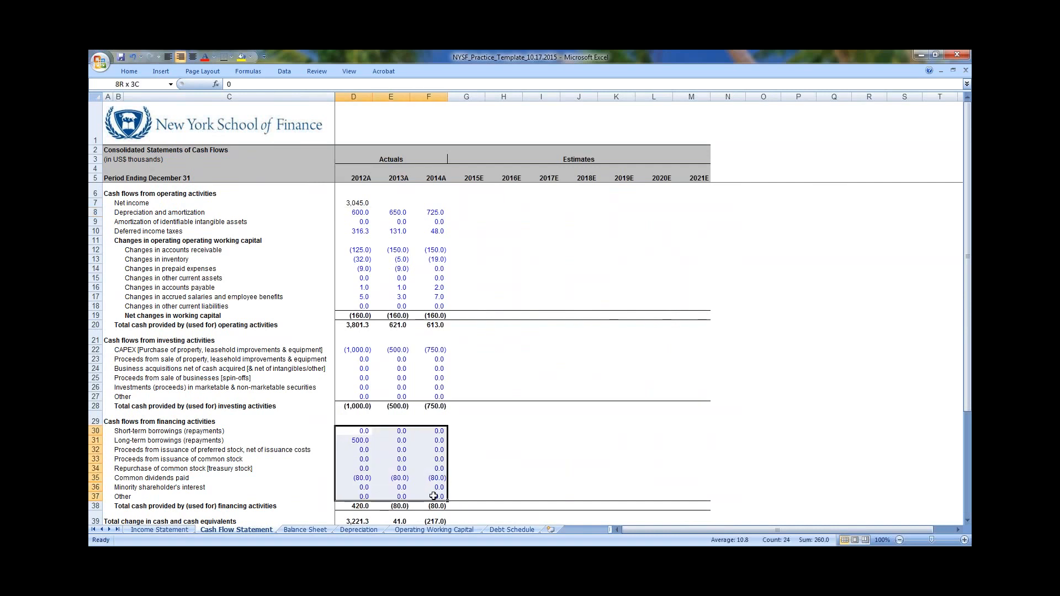
Check the net income formula in D7 and set its font color to red to mark the external link
click(354, 202)
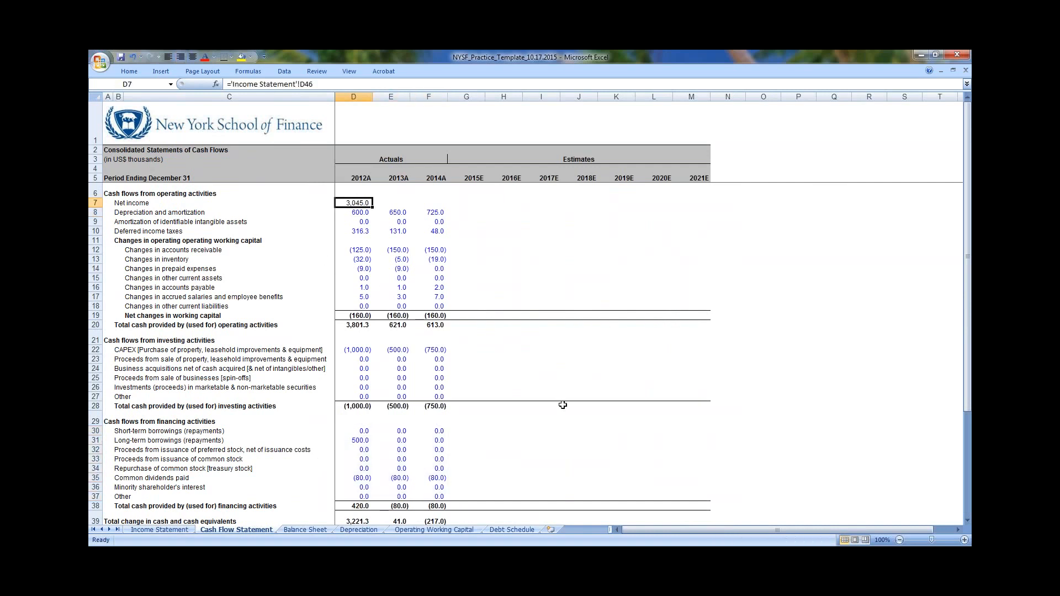
key(F2)
key(Escape)
click(213, 57)
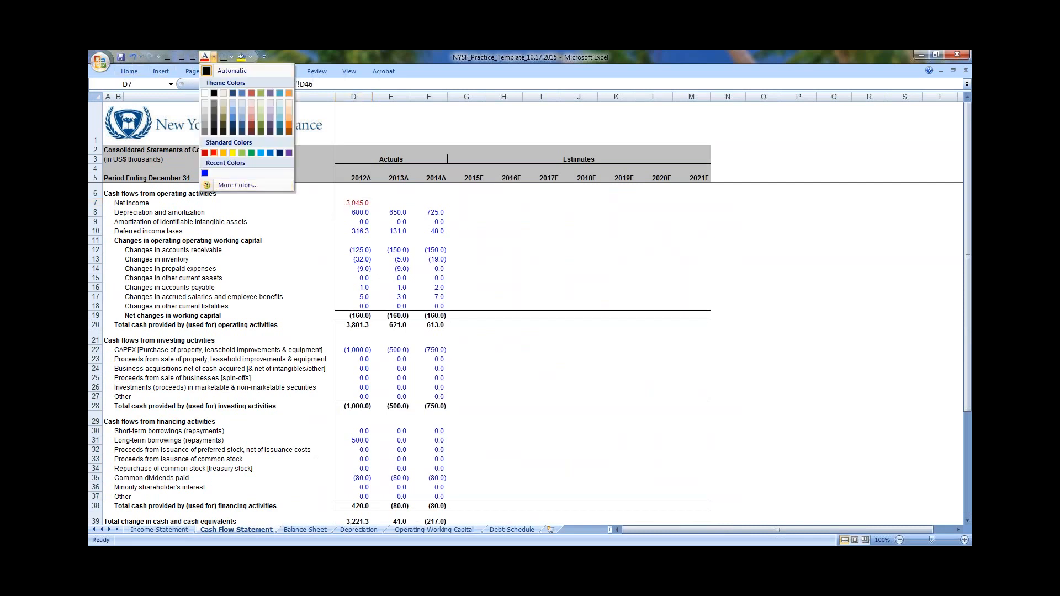
click(214, 153)
Fill the net income link from D7 across to F7 and check the formula in E7
key(shift+Right)
key(shift+Right)
key(ctrl+r)
key(Right)
key(F2)
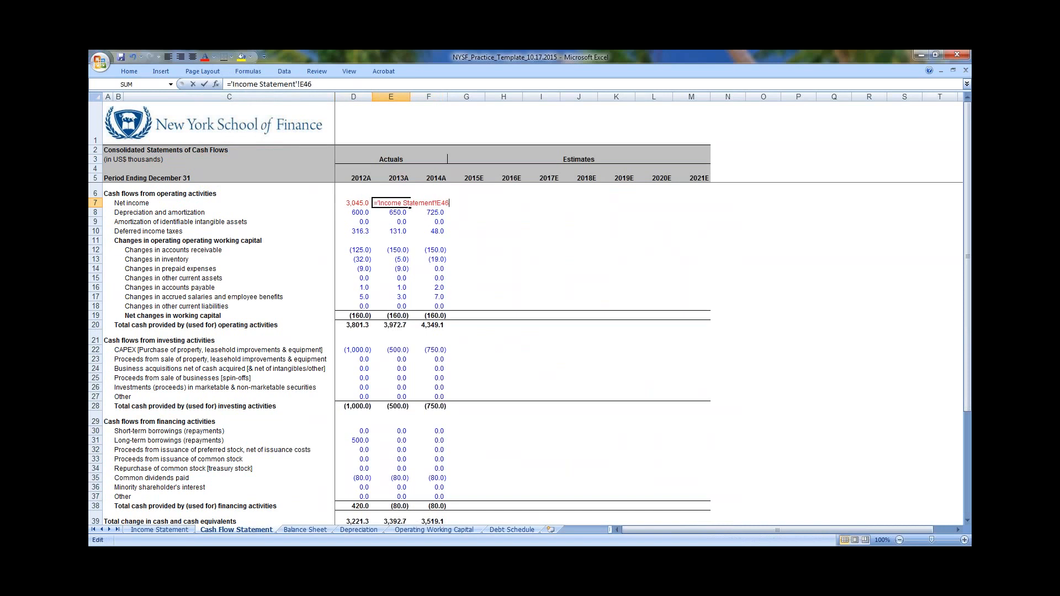
key(Escape)
scroll(505, 383, down, 3)
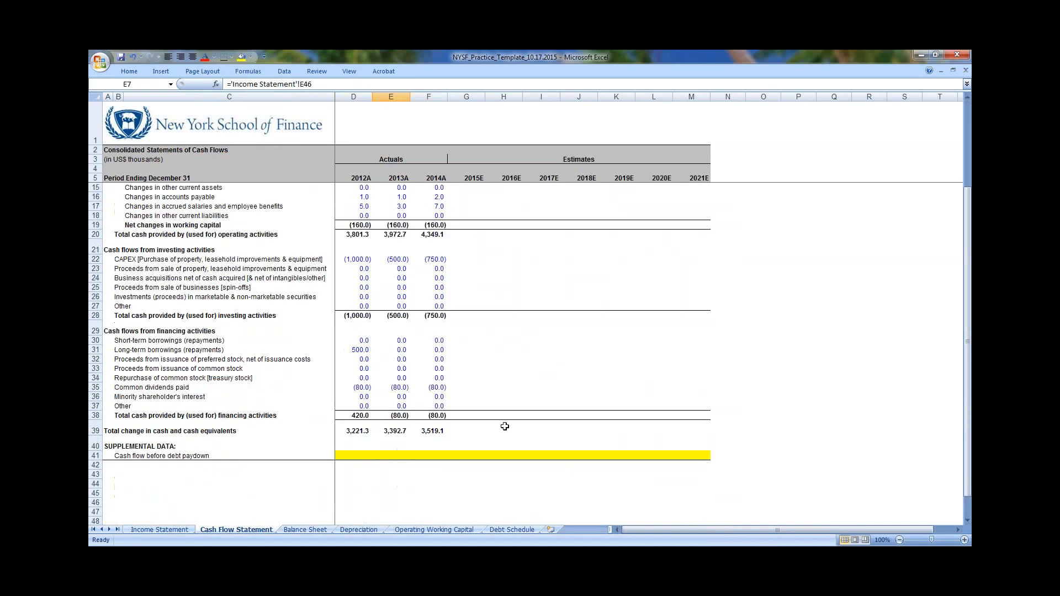
scroll(429, 425, up, 3)
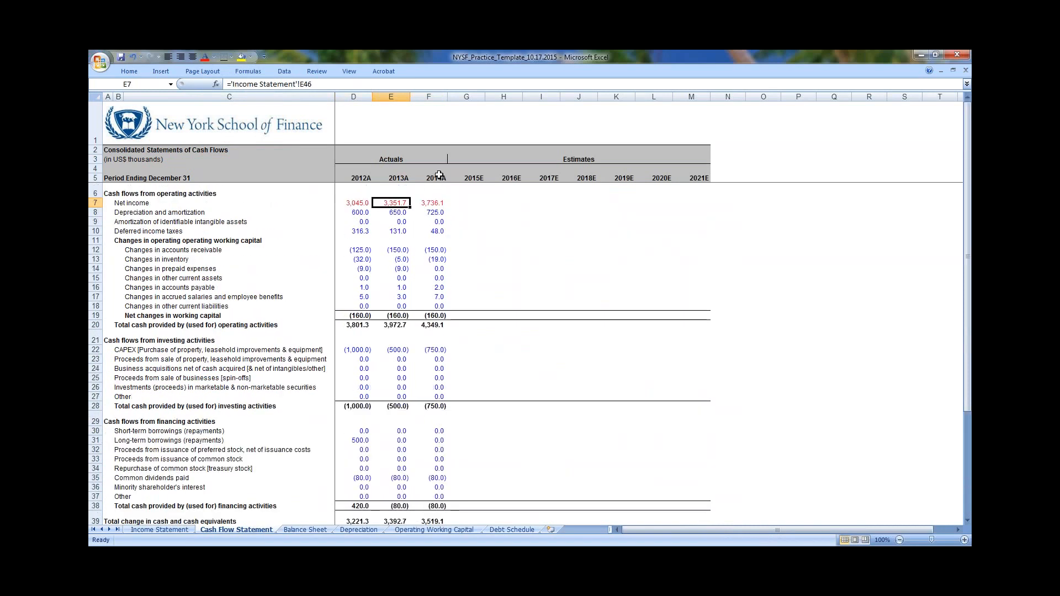
Add a right border to F4:F41 to separate the actuals from the estimates
drag(436, 171, 430, 465)
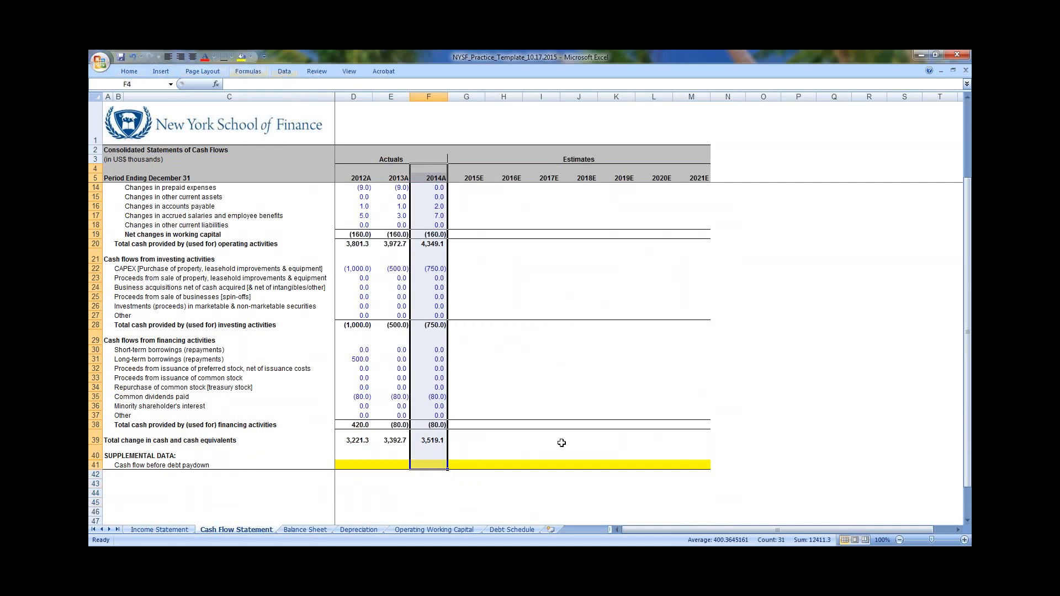
click(231, 57)
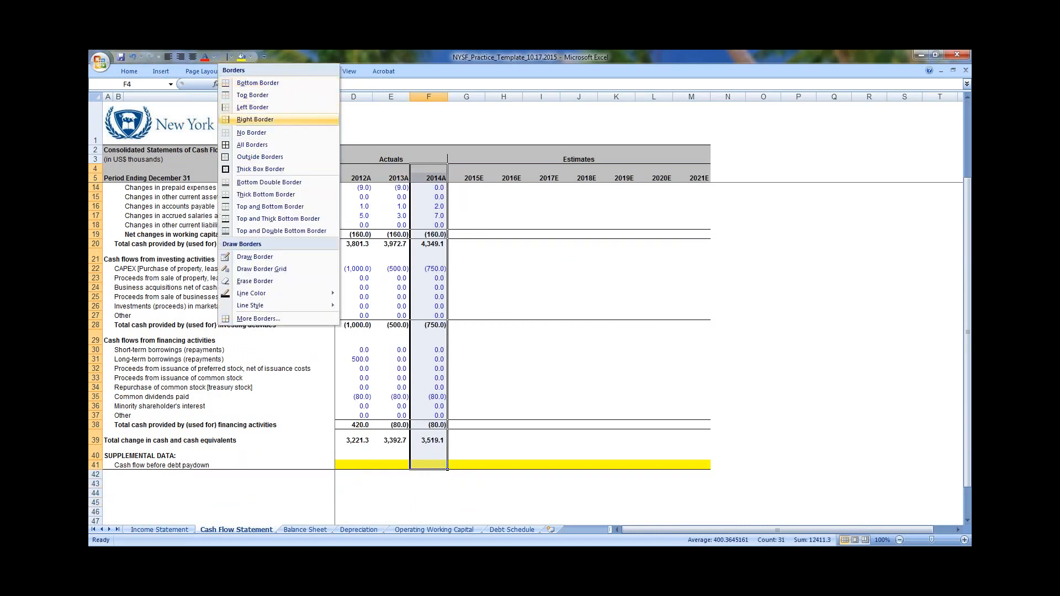
click(251, 120)
Link the 2015E net income in G7 to the Income Statement's net income with ='Income Statement'!G46
click(466, 159)
key(Down)
key(Down)
key(Down)
key(Down)
key(Down)
key(Down)
key(Down)
key(Down)
key(Down)
key(Down)
key(Down)
key(Down)
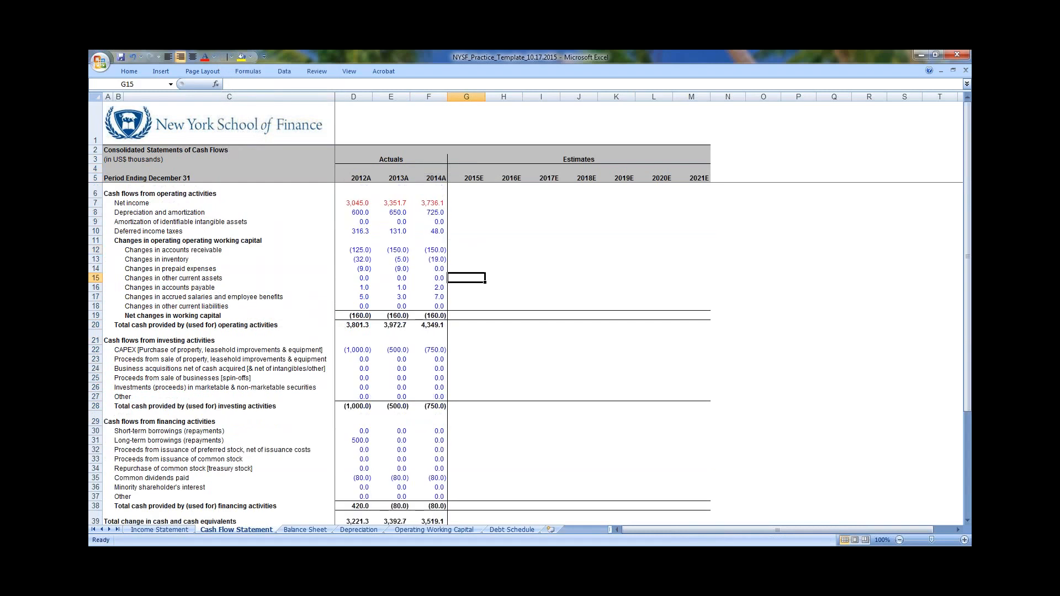
key(Up)
key(Up)
key(Up)
key(Up)
key(Up)
key(Up)
key(Up)
key(Up)
text(=)
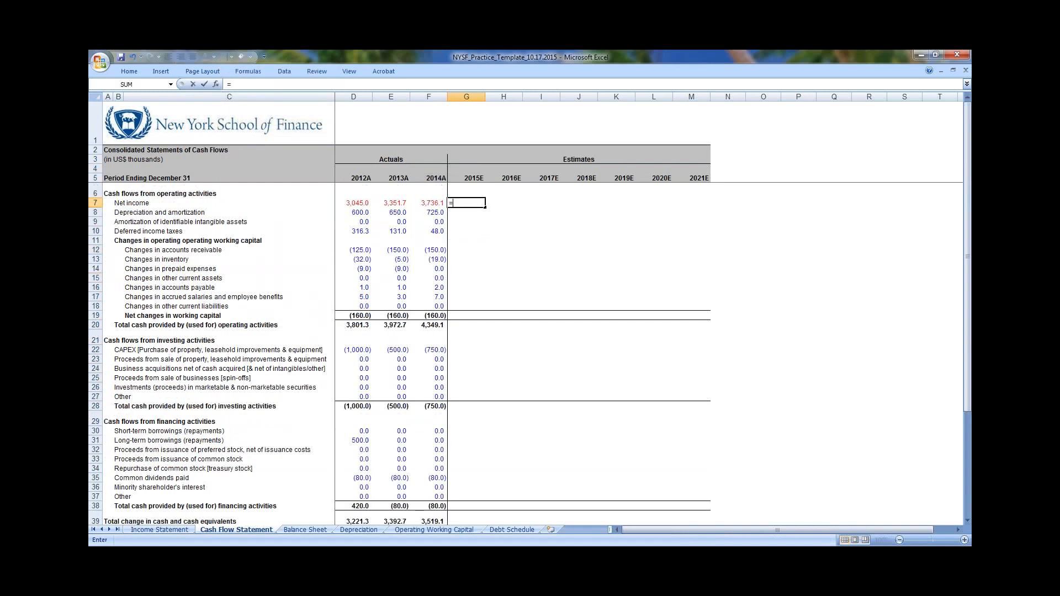
key(ctrl+Page_Up)
key(Down)
key(Right)
key(Down)
key(Down)
key(Down)
key(Down)
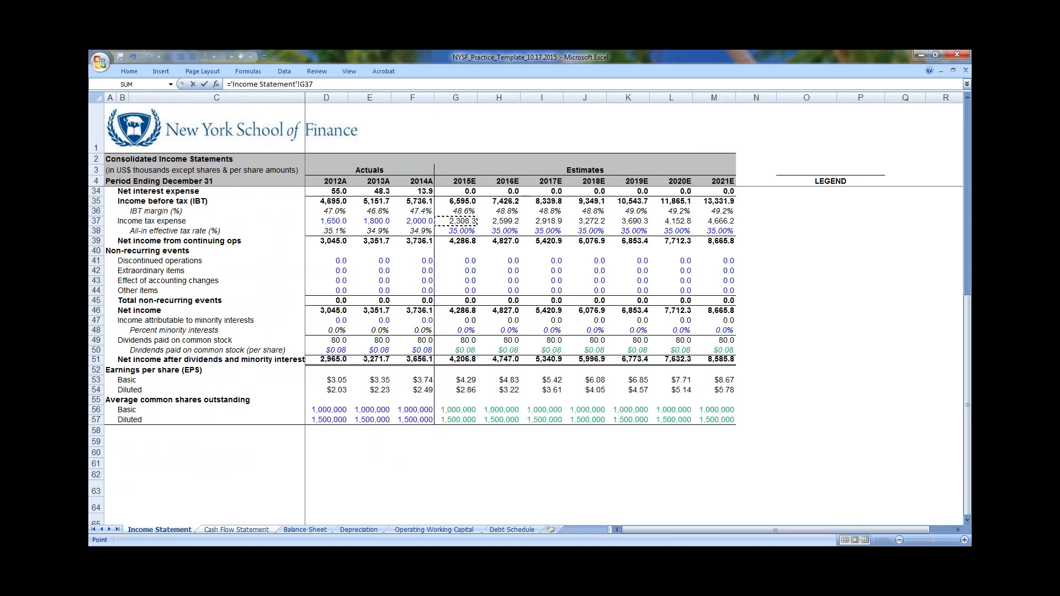
key(Down)
key(Down)
key(Down)
key(Down)
key(Down)
key(Down)
key(Return)
Set the font color of the 2015E net income link in G7 to red
key(Up)
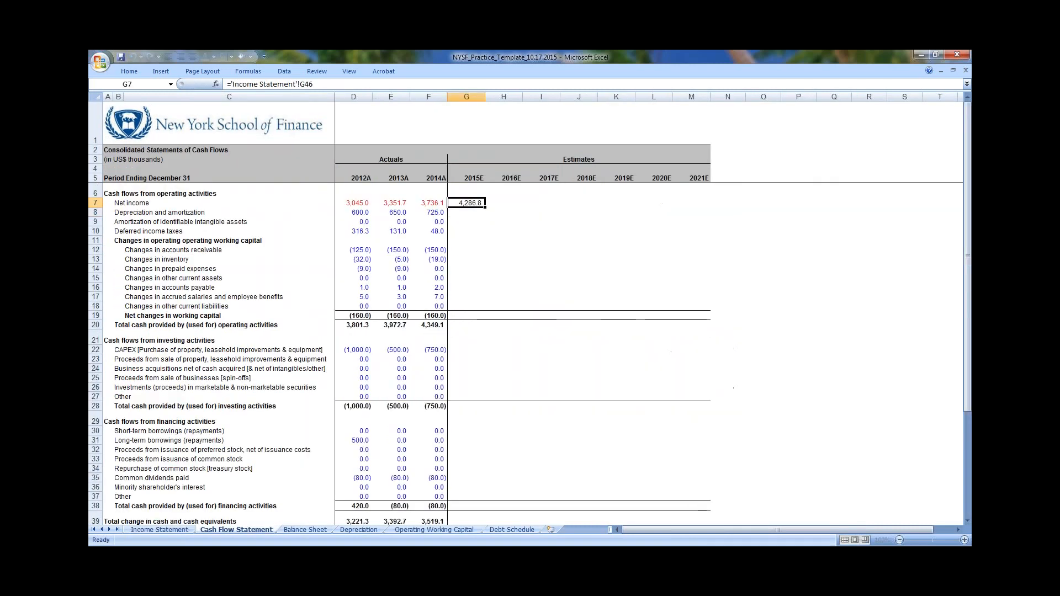
click(213, 57)
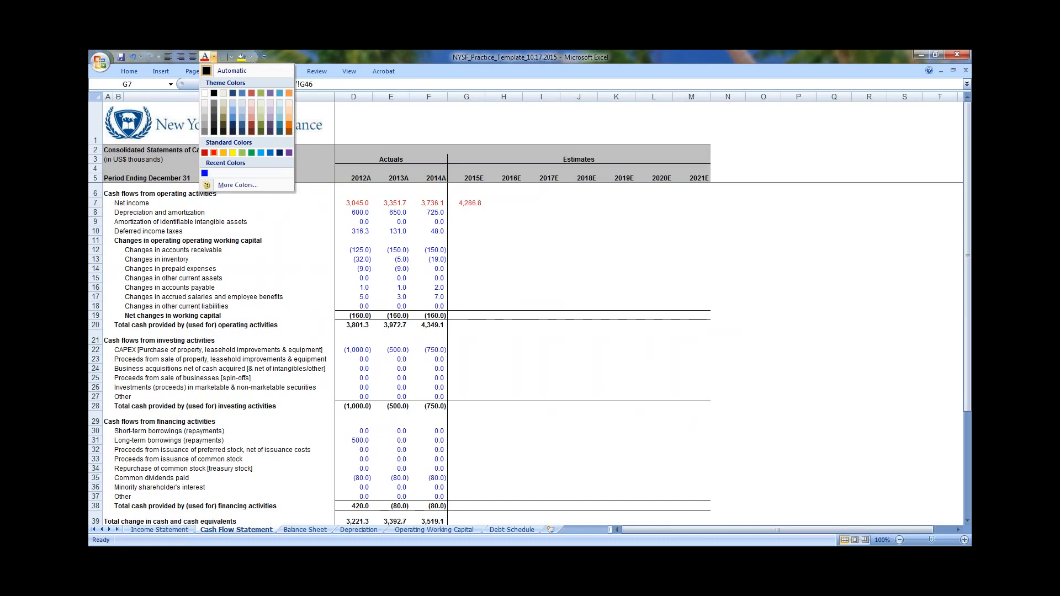
click(213, 152)
Link the 2015E depreciation and amortization in G8 to the Income Statement with ='Income Statement'!G28
key(Down)
text(=)
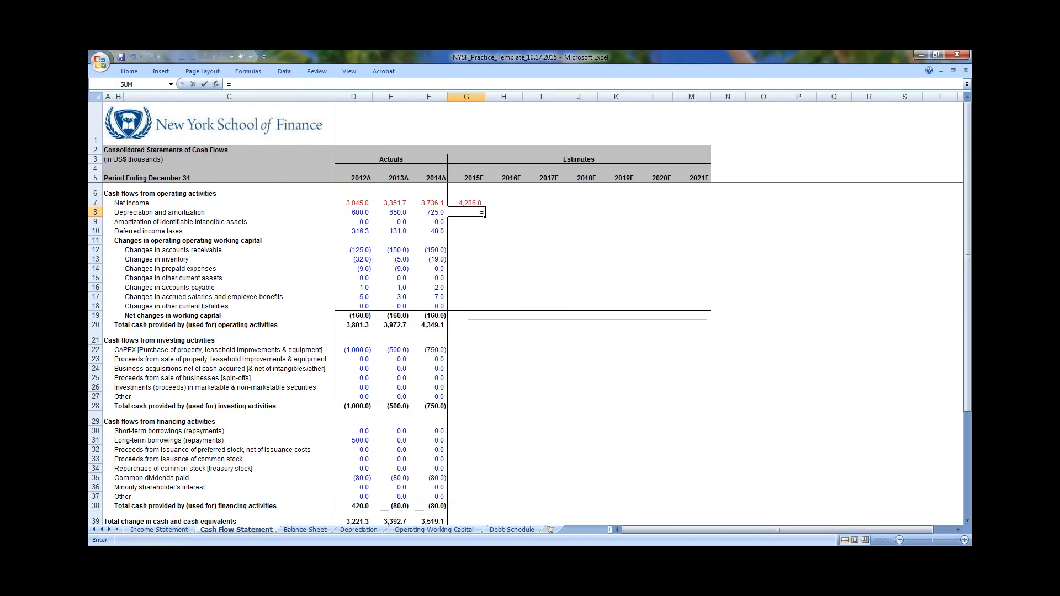
key(ctrl+Page_Up)
key(Right)
key(Right)
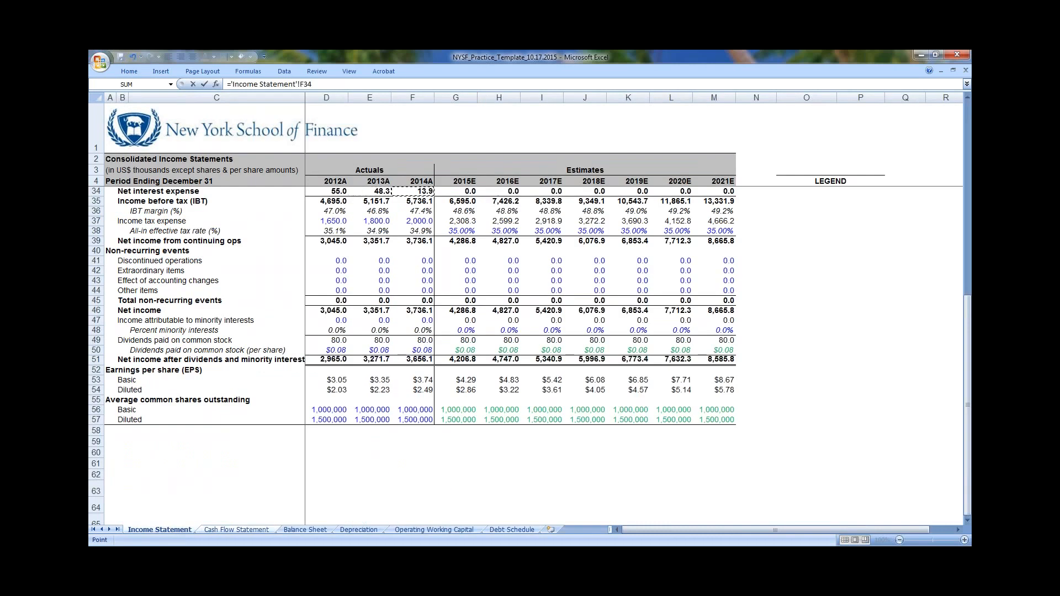
key(ctrl+Up)
key(ctrl+Up)
key(ctrl+Up)
key(ctrl+Up)
key(ctrl+Up)
key(Up)
key(Up)
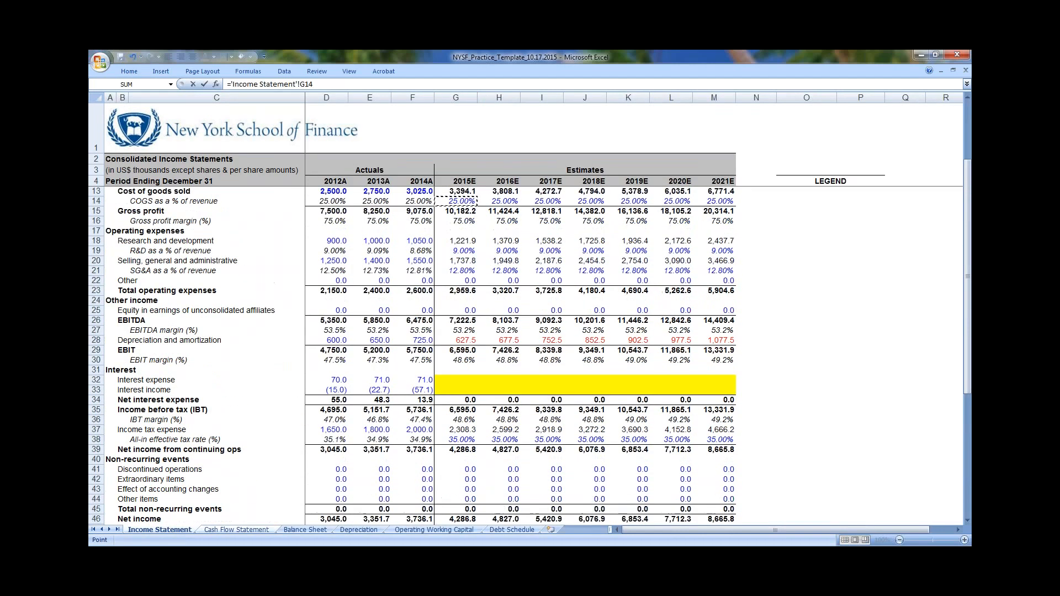
key(Down)
key(Down)
key(Down)
key(Down)
key(Down)
key(Down)
key(Down)
key(Down)
key(Down)
key(Down)
key(Down)
key(Down)
key(Down)
key(Down)
key(Return)
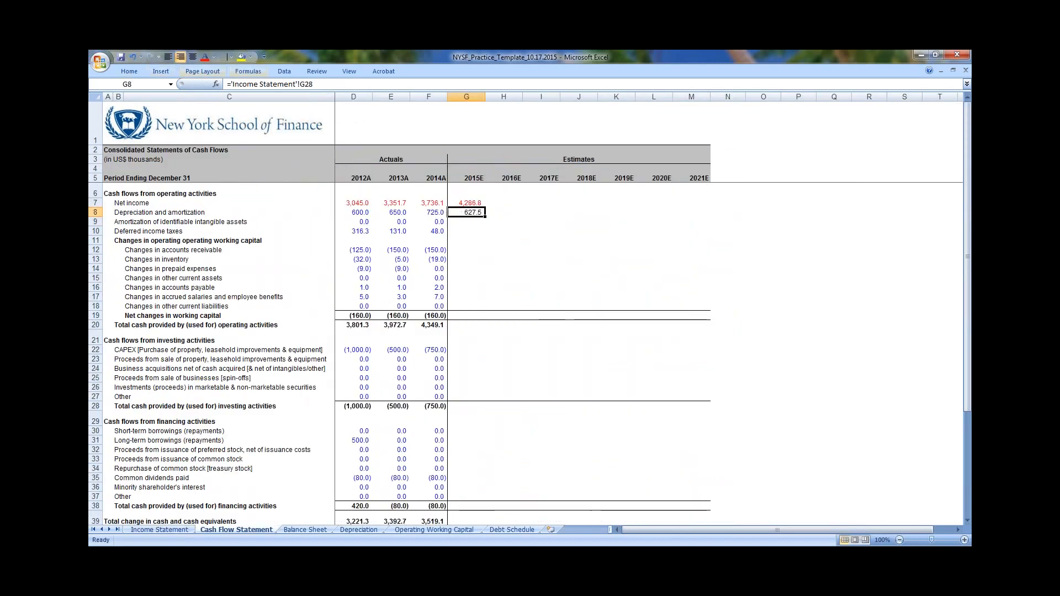
Set the font color of the 2015E depreciation and amortization link in G8 to red
click(214, 57)
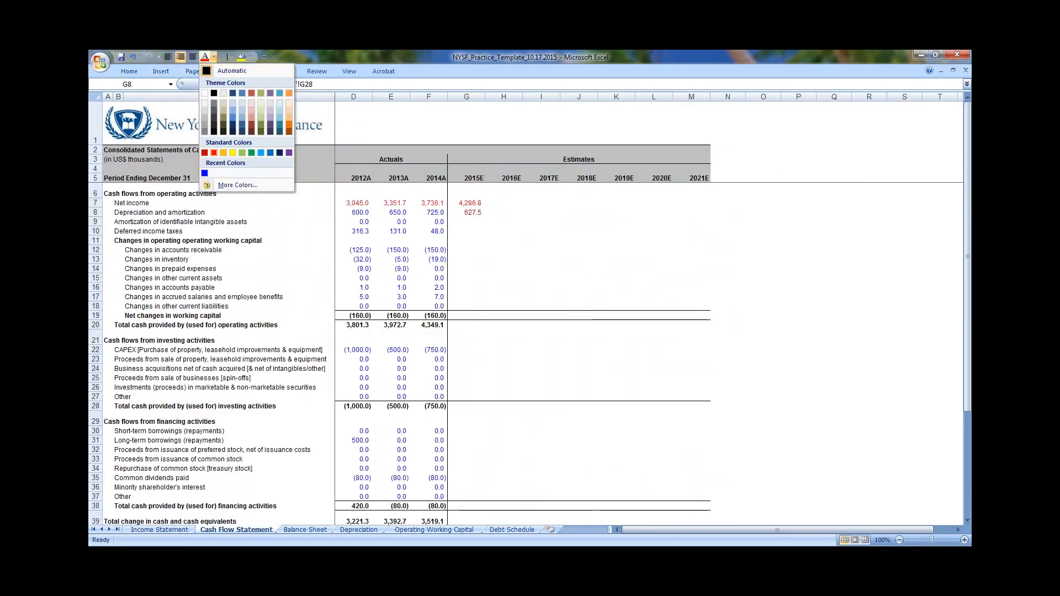
key(Return)
key(Down)
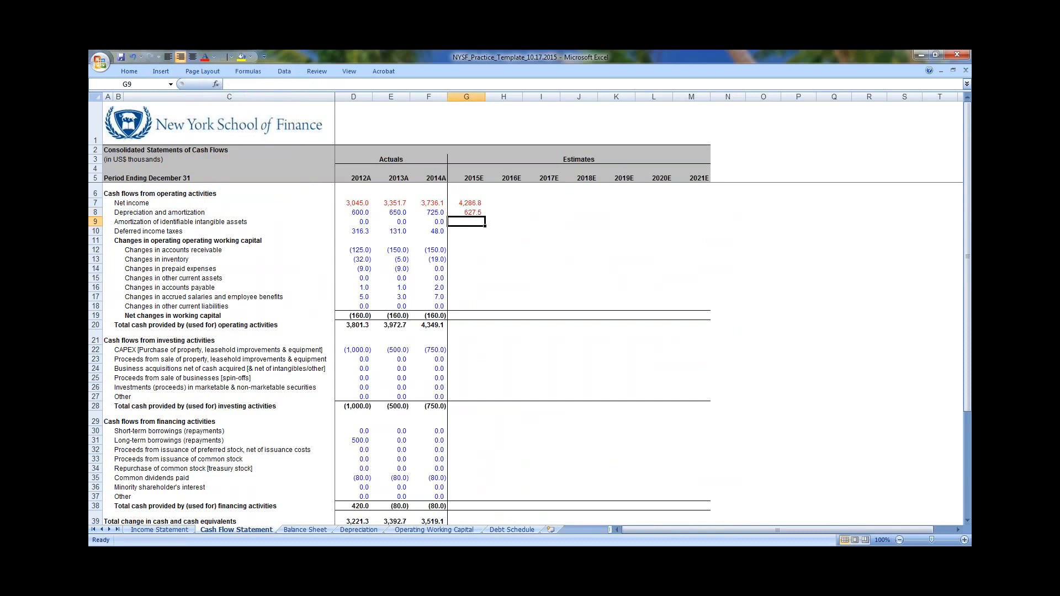
Enter 0 for the 2015E amortization of identifiable intangible assets in G9 and check it against the actuals in row 9
text(0)
key(Return)
key(Left)
key(Left)
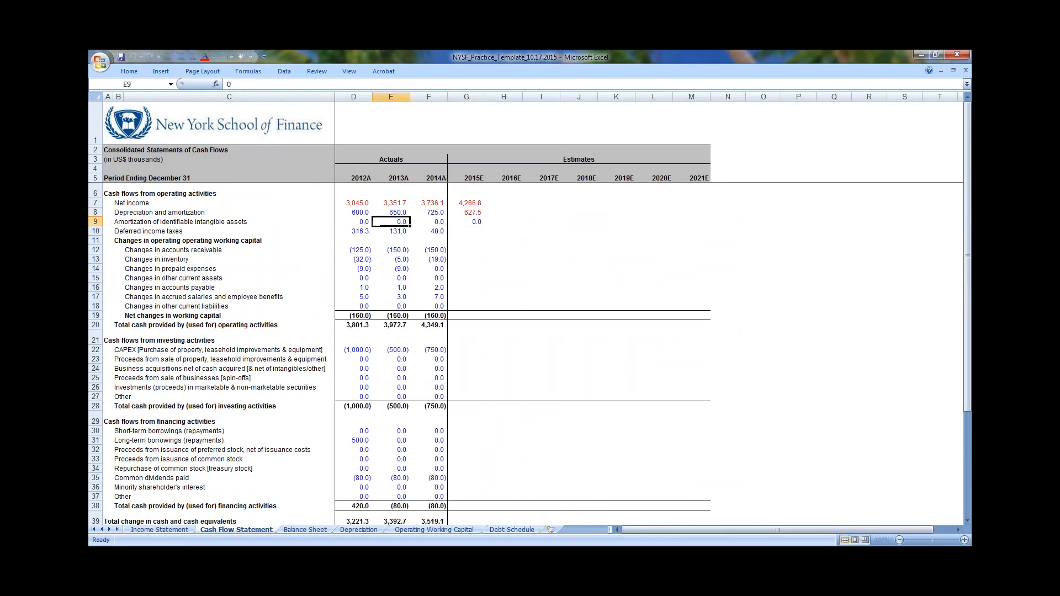
key(Right)
key(Right)
key(Up)
key(Down)
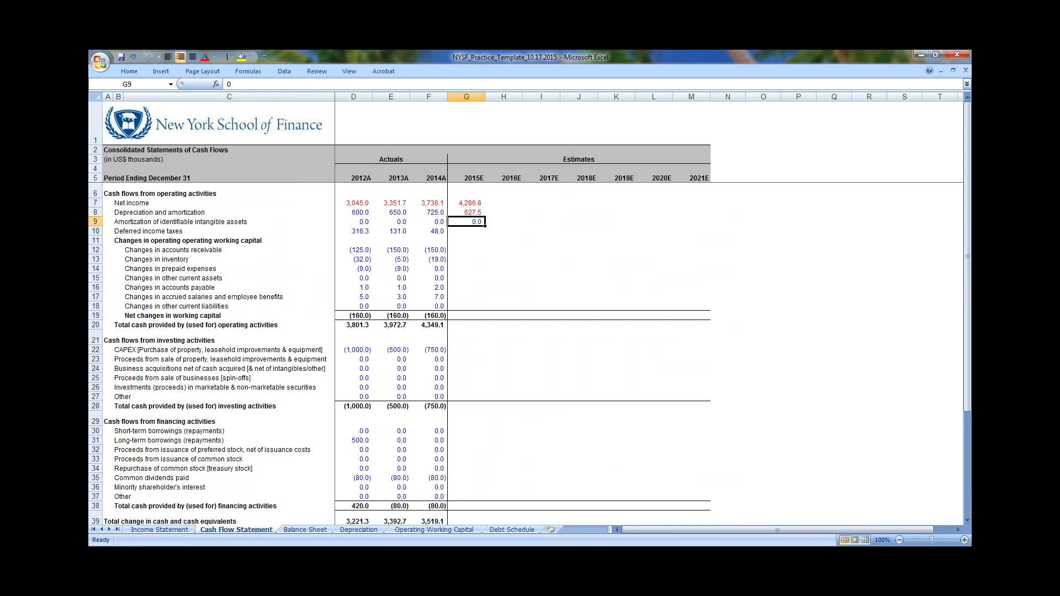
Link the 2015E deferred income taxes in G10 to the Depreciation sheet's deferred taxes with =Depreciation!G42
key(Down)
text(=)
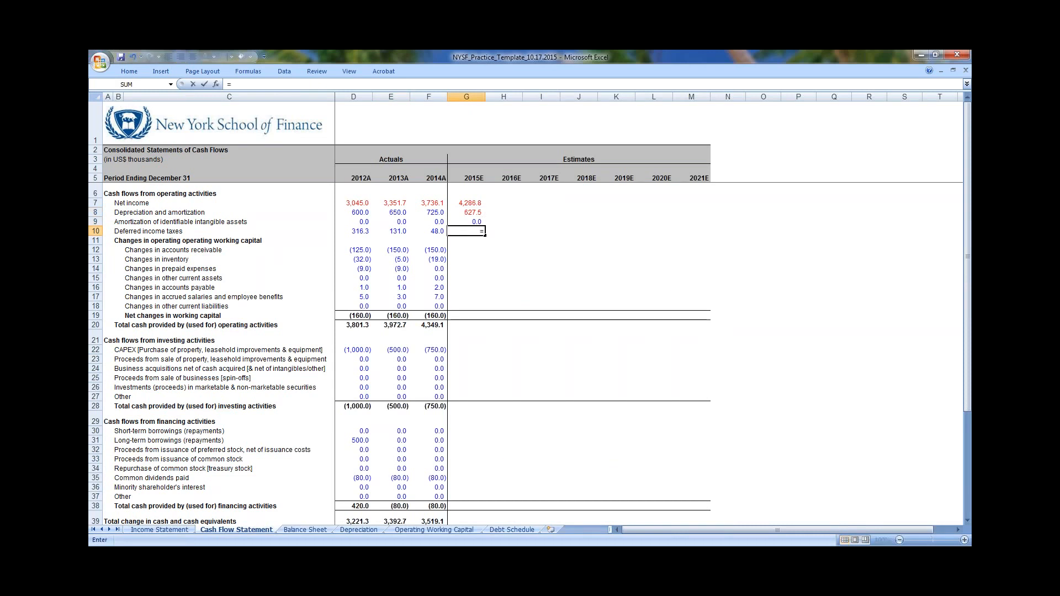
key(ctrl+Page_Down)
key(ctrl+Page_Down)
key(Down)
key(Down)
key(Down)
key(Down)
key(Down)
key(Down)
key(Down)
key(Down)
key(Down)
key(Down)
key(Down)
key(Down)
key(Down)
key(Down)
key(Down)
key(Down)
key(Down)
key(Down)
key(Down)
key(Down)
key(Down)
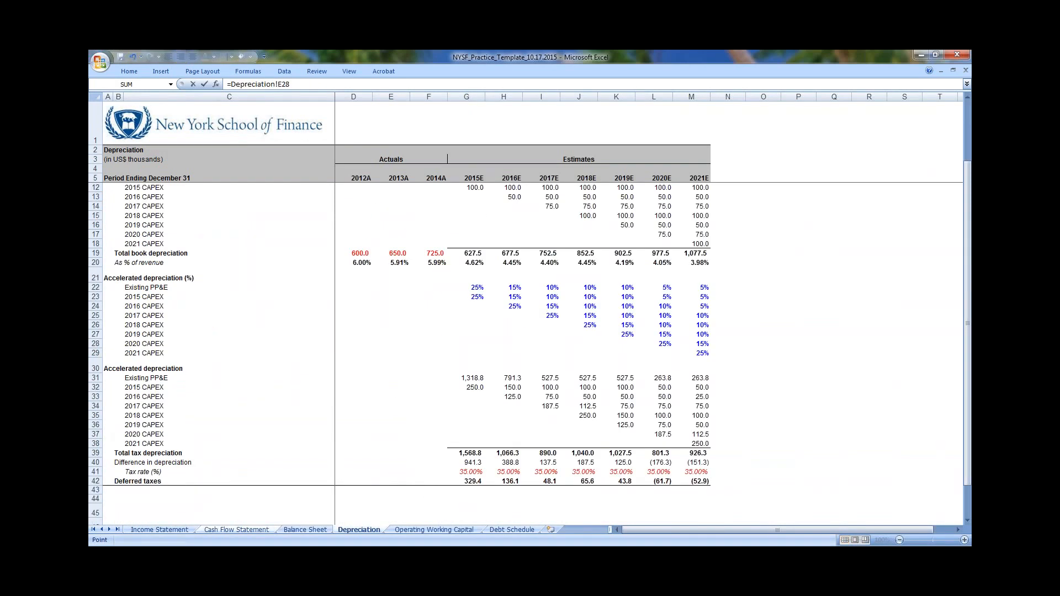
key(Right)
key(Right)
key(Down)
key(Return)
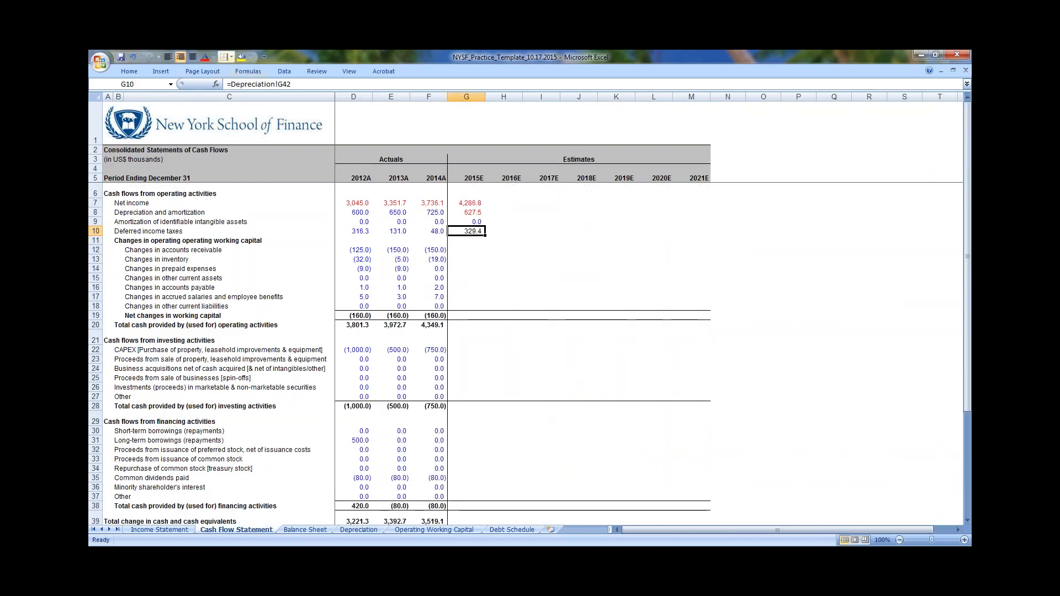
Set the font color of the 2015E deferred income taxes link in G10 to red
click(214, 57)
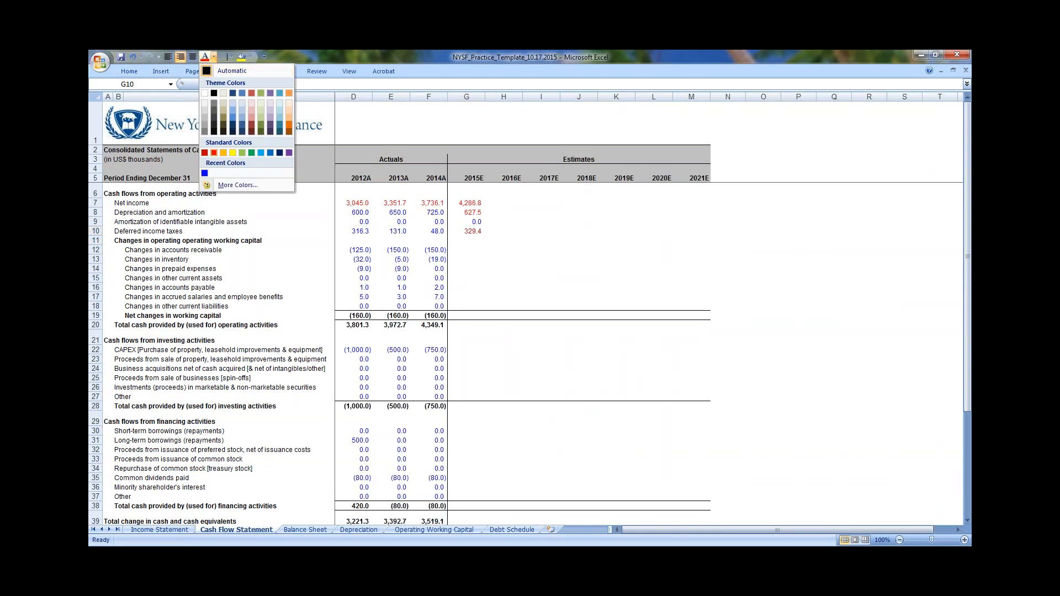
click(214, 152)
key(Up)
key(Down)
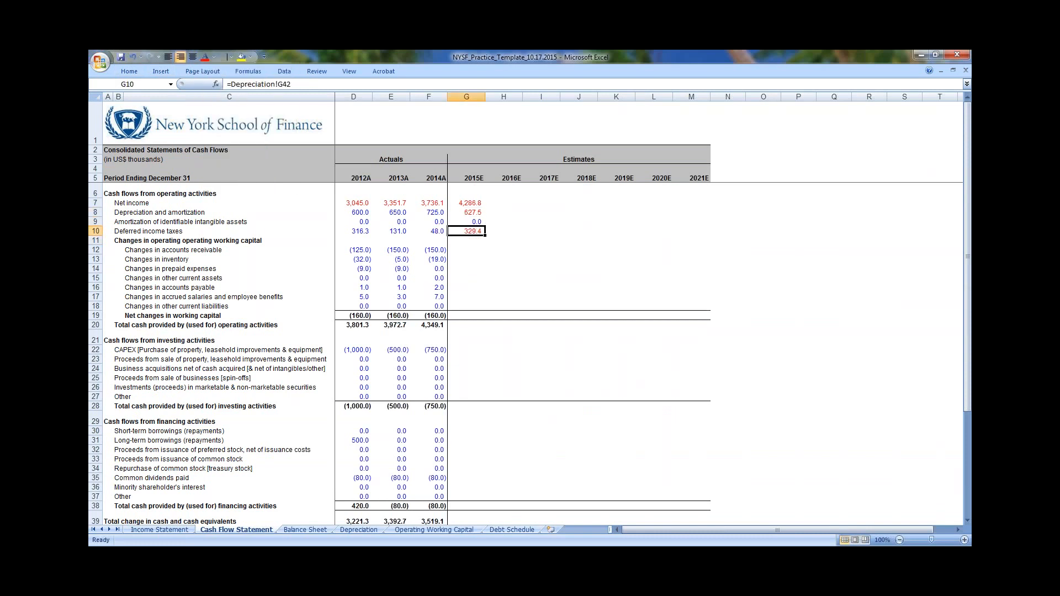
Review the 2015E entries in G7:G10 and the 2014A change in accounts receivable in F12
key(shift+Up)
key(shift+Up)
key(shift+Up)
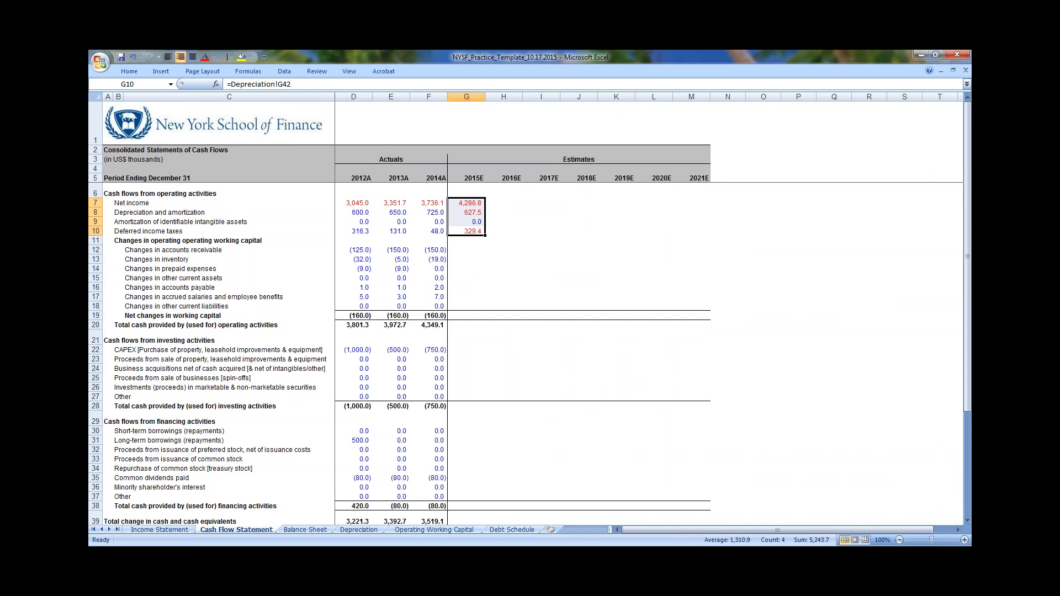
key(Down)
key(Down)
key(Left)
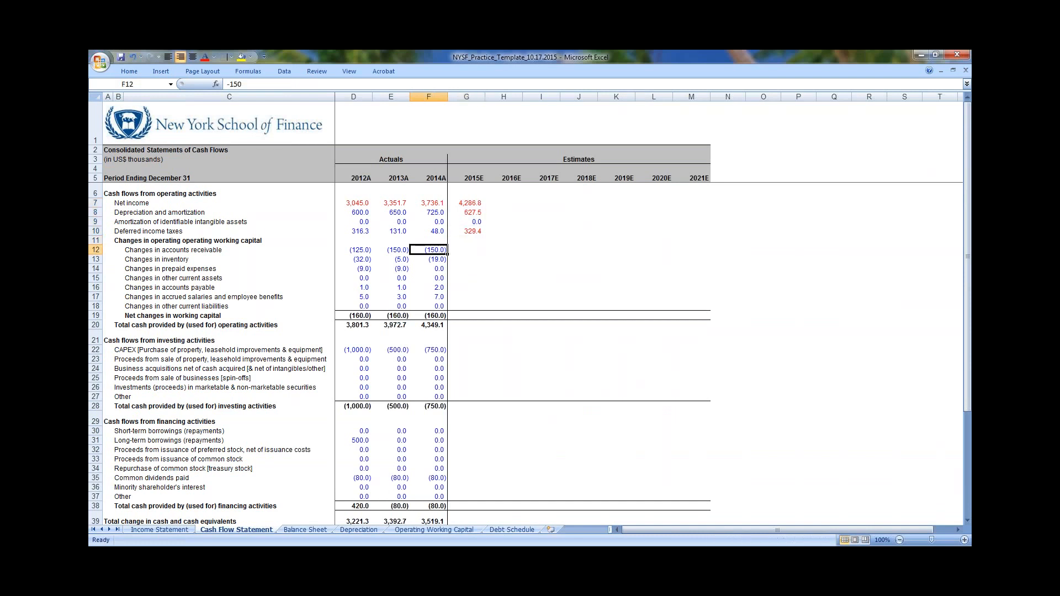
key(Right)
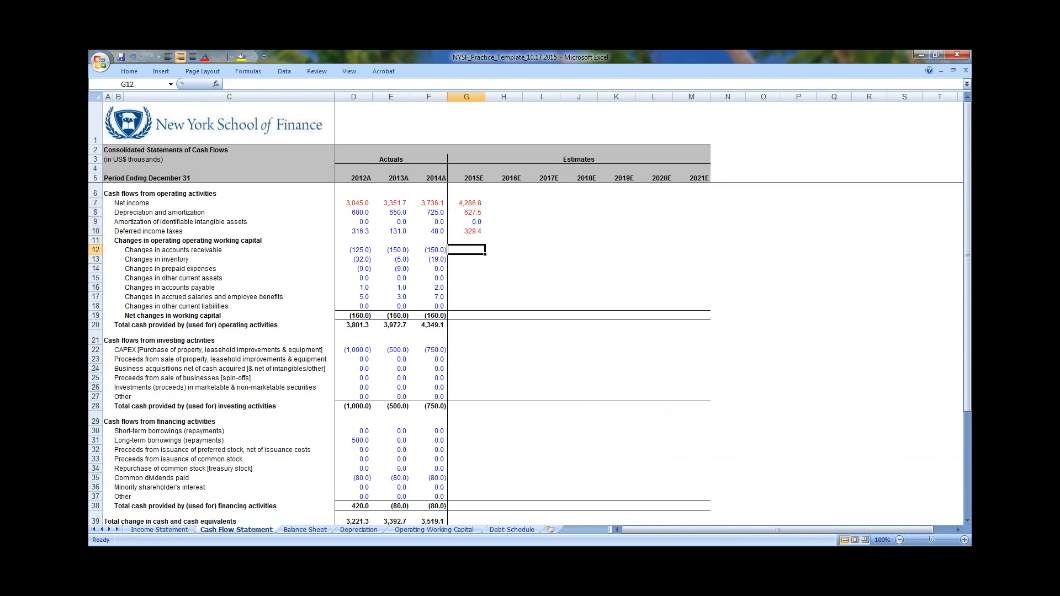
Examine the 2015 working capital changes in column O of the Operating Working Capital sheet and return to the Cash Flow Statement
key(ctrl+Page_Down)
key(ctrl+Page_Down)
key(ctrl+Page_Down)
key(ctrl+Page_Down)
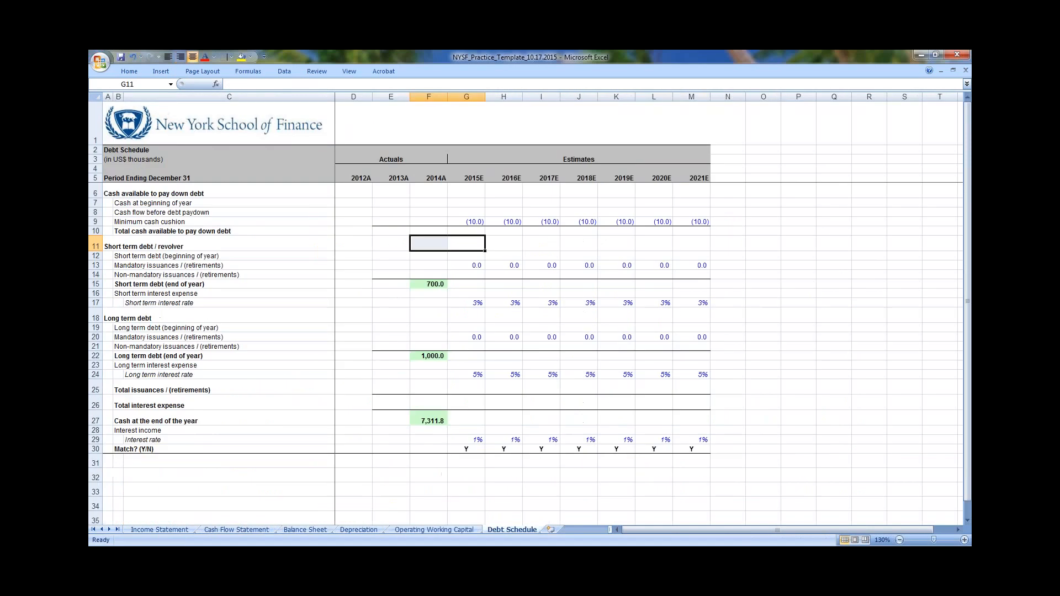
key(ctrl+Page_Up)
key(ctrl+Page_Up)
key(Down)
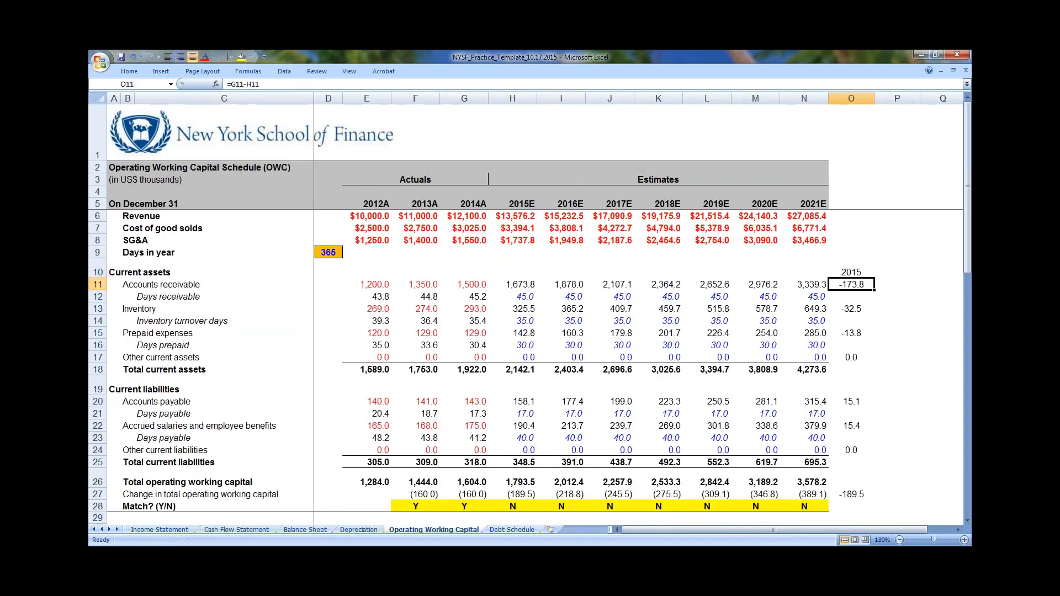
key(Down)
key(Down)
key(Down)
key(Down)
key(Down)
key(Down)
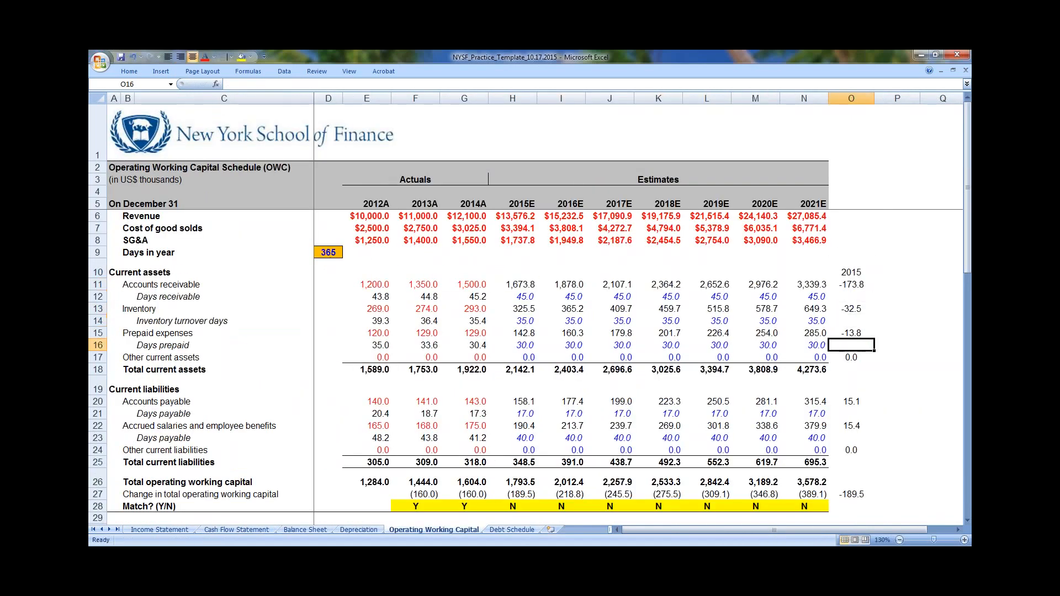
key(ctrl+Page_Up)
key(ctrl+Page_Up)
key(ctrl+Page_Up)
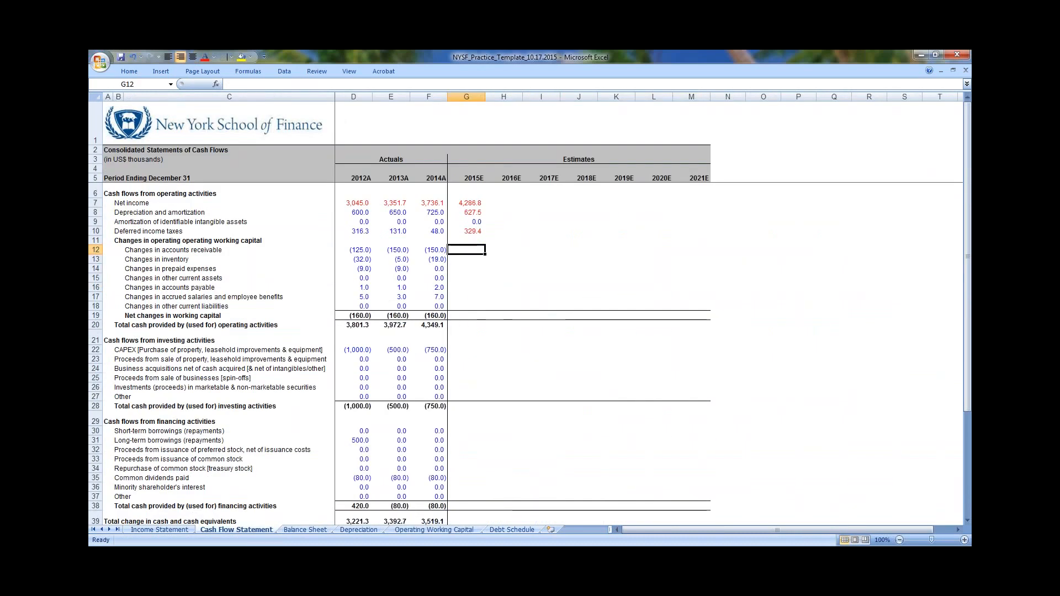
Calculate the 2015E change in accounts receivable in G12 with ='Operating Working Capital'!G11-'Operating Working Capital'!H11
text(=)
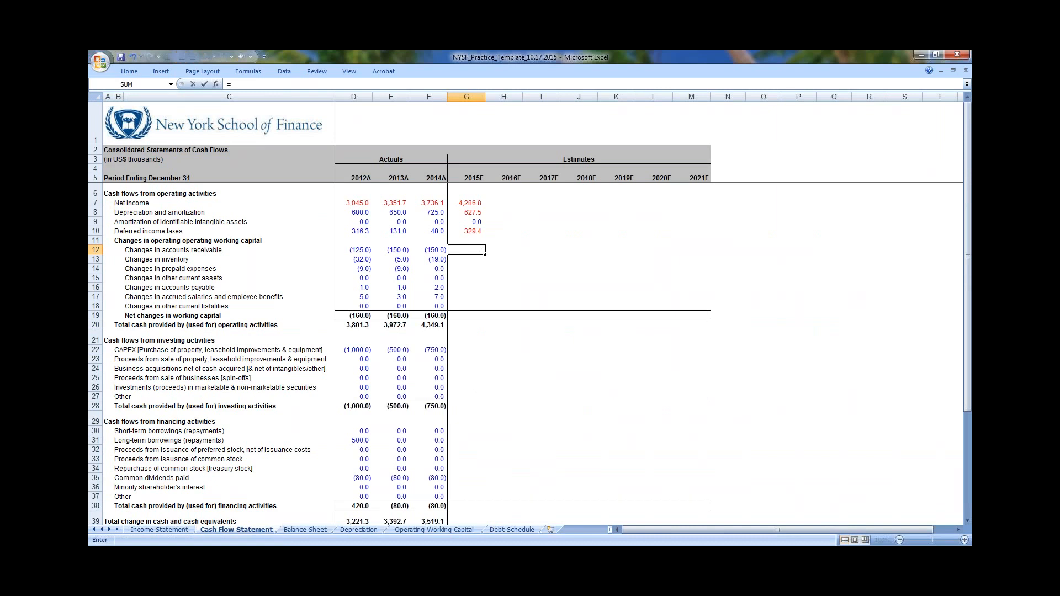
key(ctrl+Page_Down)
key(ctrl+Page_Down)
key(ctrl+Page_Down)
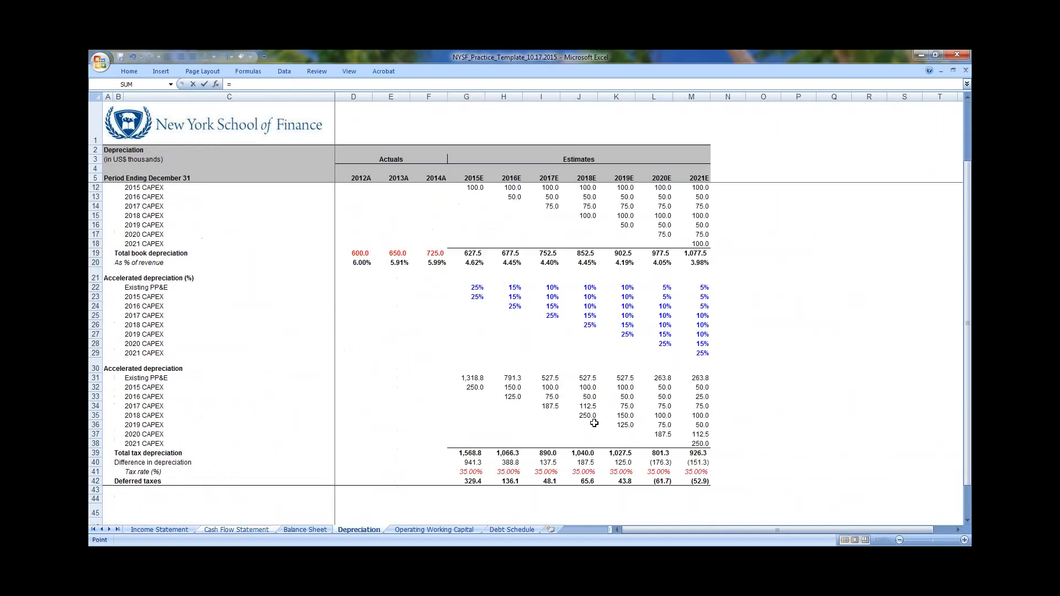
key(Right)
key(Right)
key(Down)
key(Down)
key(Down)
key(Down)
key(Right)
key(Down)
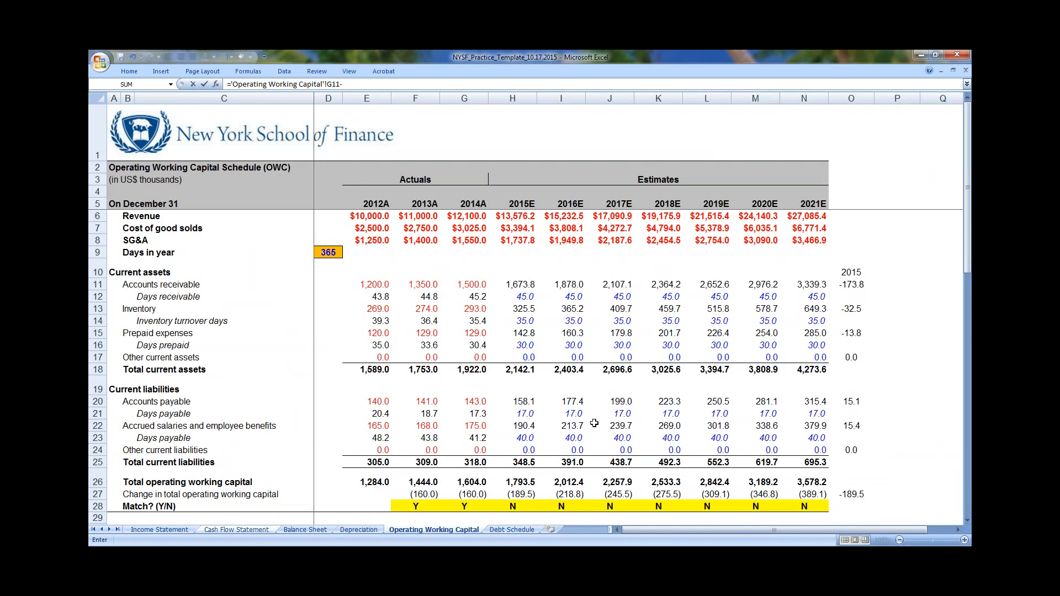
text(-)
key(Up)
key(Up)
key(Up)
key(Right)
key(Down)
key(Down)
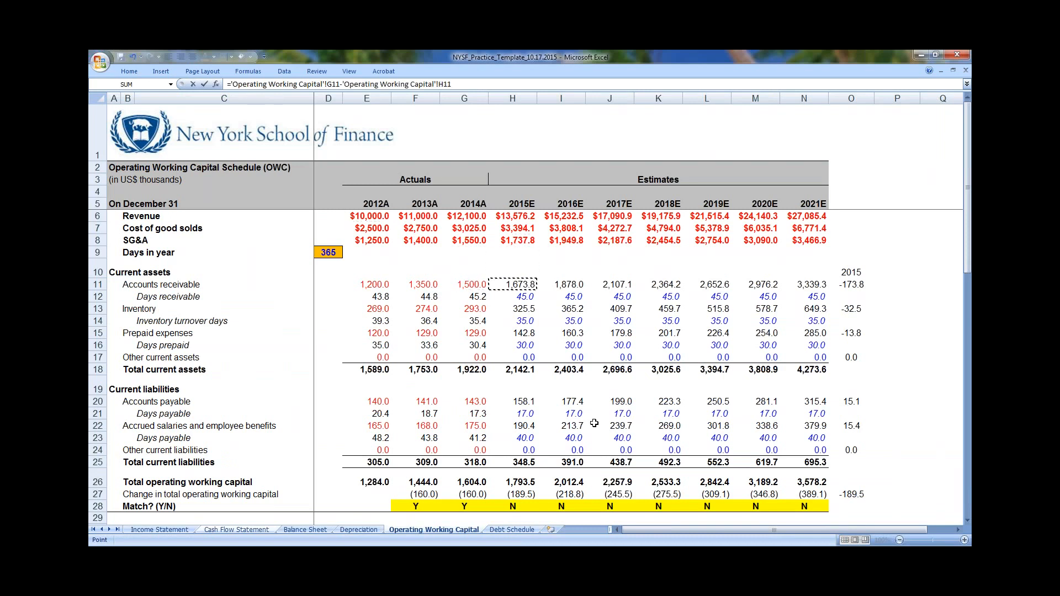
key(ctrl+Page_Up)
key(ctrl+Page_Up)
key(ctrl+Page_Up)
key(Return)
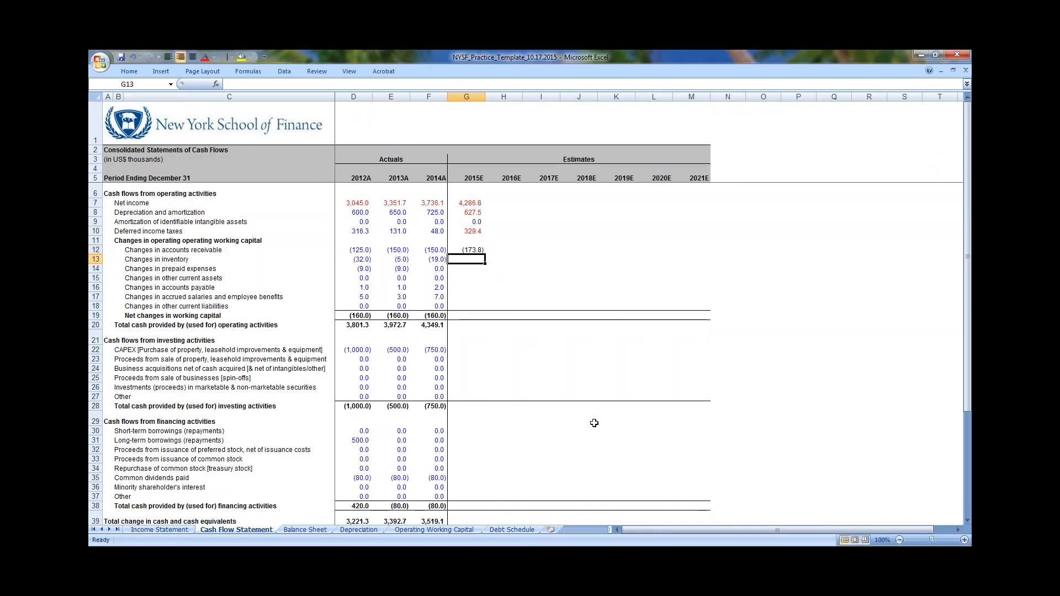
Calculate the 2015E change in inventory in G13 with ='Operating Working Capital'!G13-'Operating Working Capital'!H13
text(=)
key(ctrl+Page_Down)
key(ctrl+Page_Down)
key(ctrl+Page_Down)
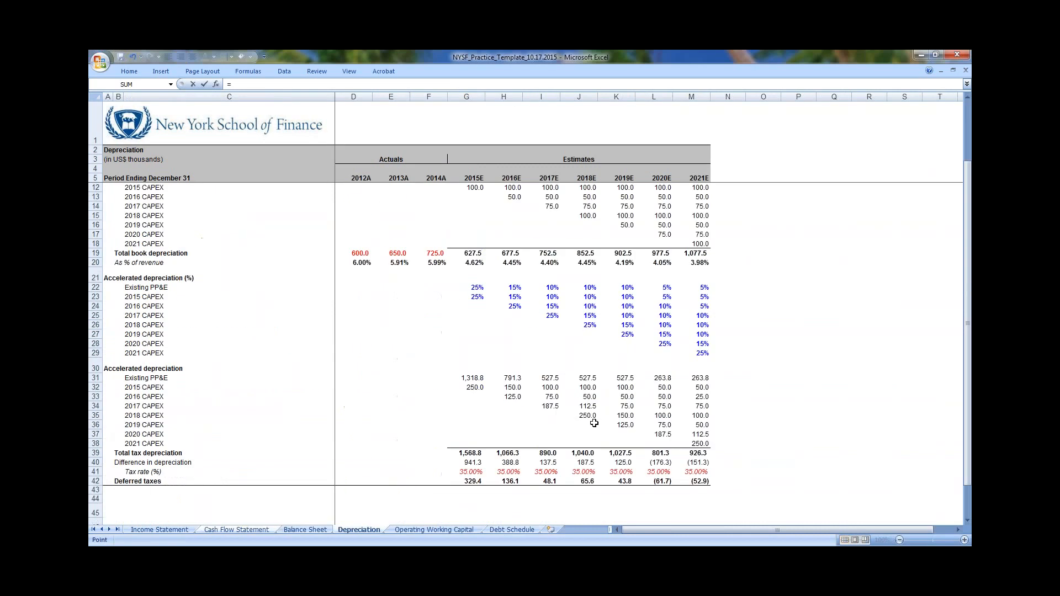
key(Up)
key(Up)
key(Down)
key(Down)
key(Down)
key(Down)
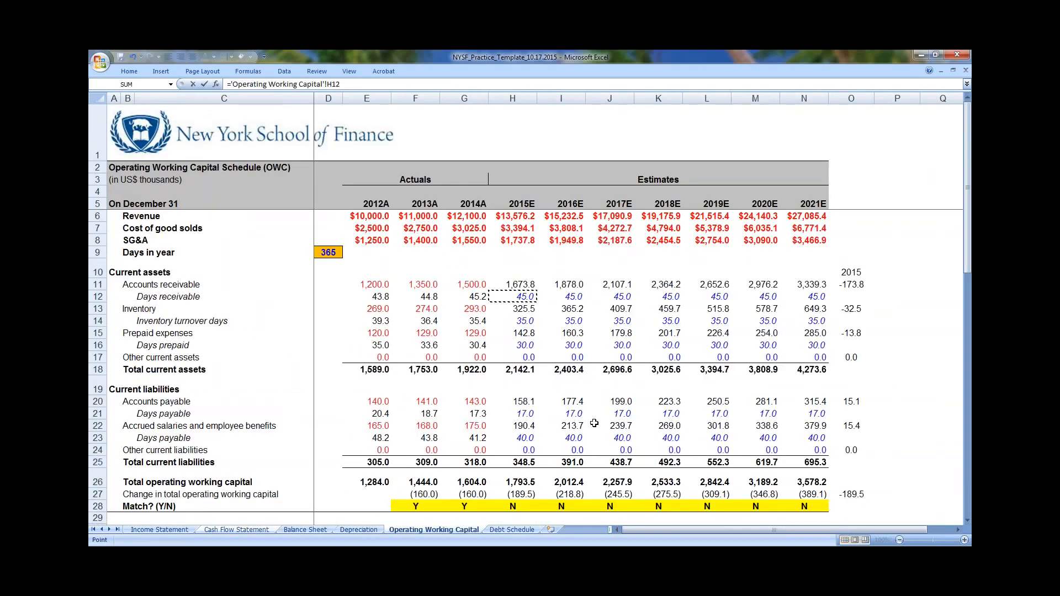
key(Left)
text(-)
key(Down)
key(Down)
key(Down)
key(Down)
key(Down)
key(Return)
key(Up)
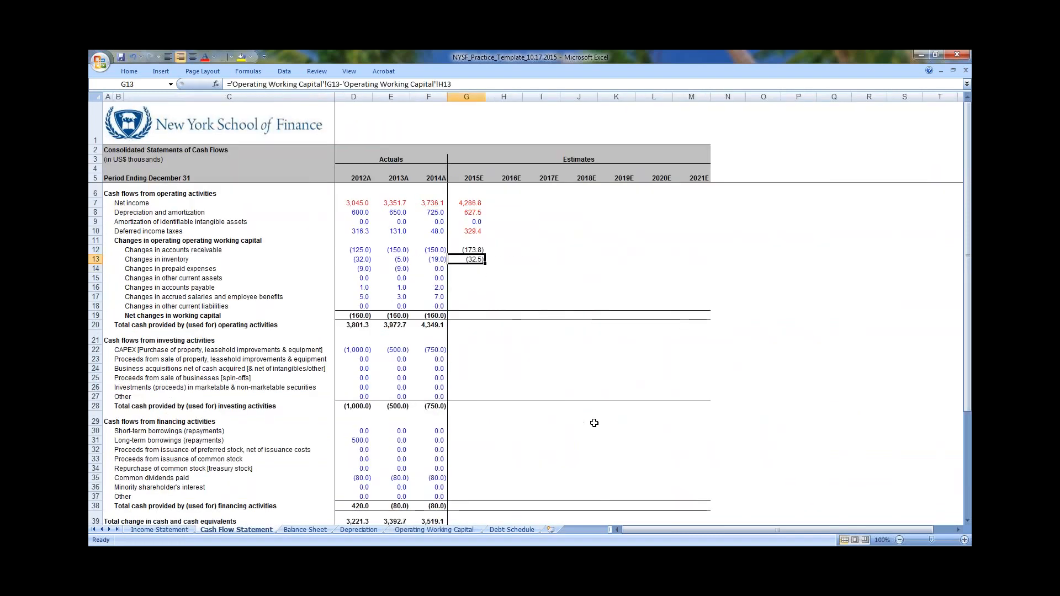
Fill the inventory formula in G13 down to G15 and move the row-15 version into G14 for prepaid expenses
key(shift+Down)
key(shift+Down)
key(shift+Down)
key(shift+Down)
key(shift+Up)
key(shift+Up)
key(shift+Up)
key(shift+Down)
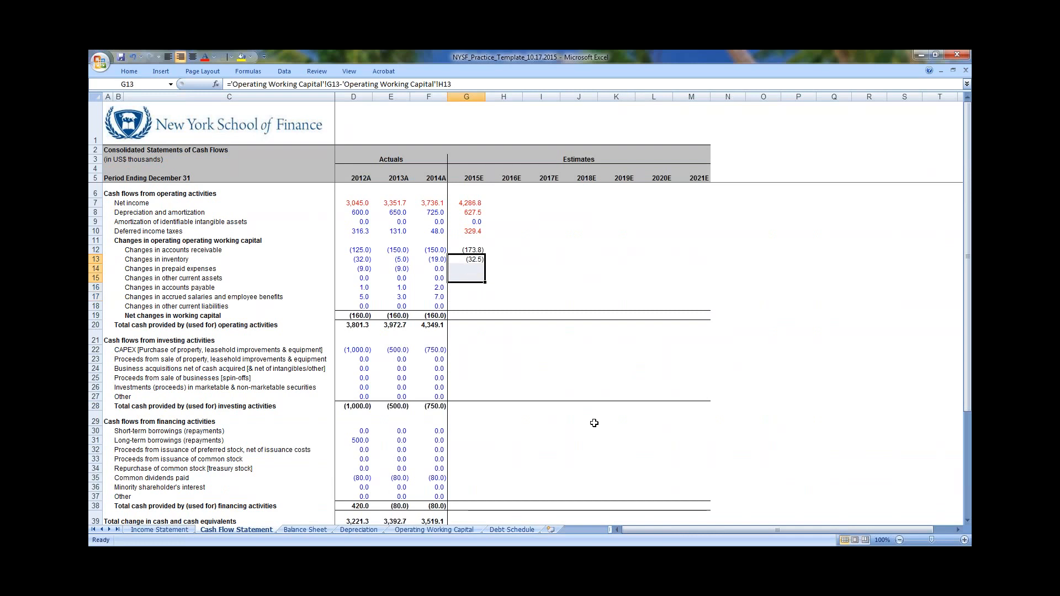
key(ctrl+d)
key(Down)
key(Down)
Fill the G14 formula down to G16 and move the row-17 version into G15 for other current assets
key(shift+Down)
key(shift+Down)
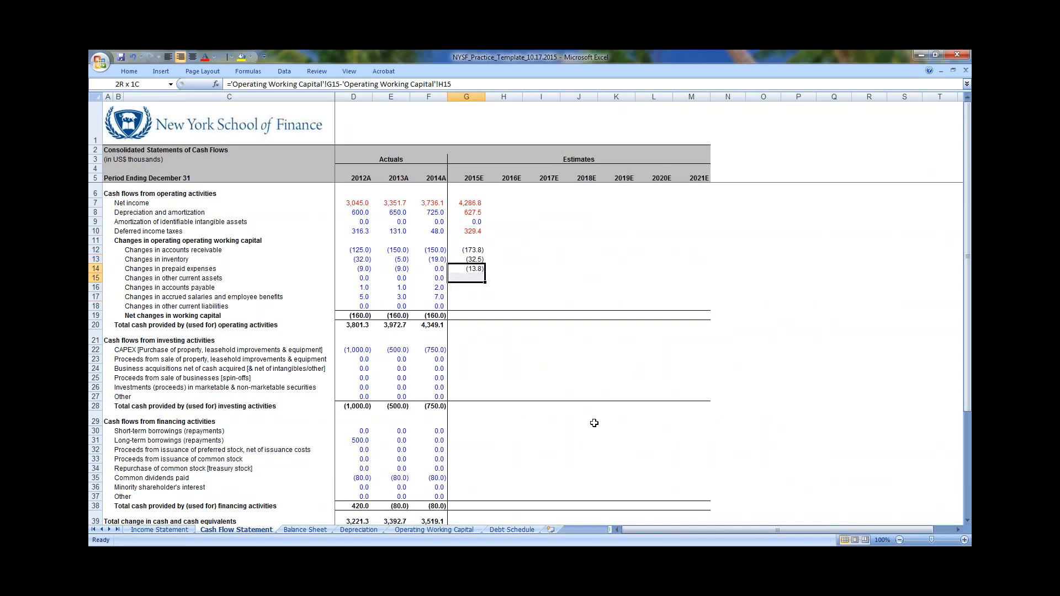
key(ctrl+d)
key(Down)
key(Down)
key(ctrl+x)
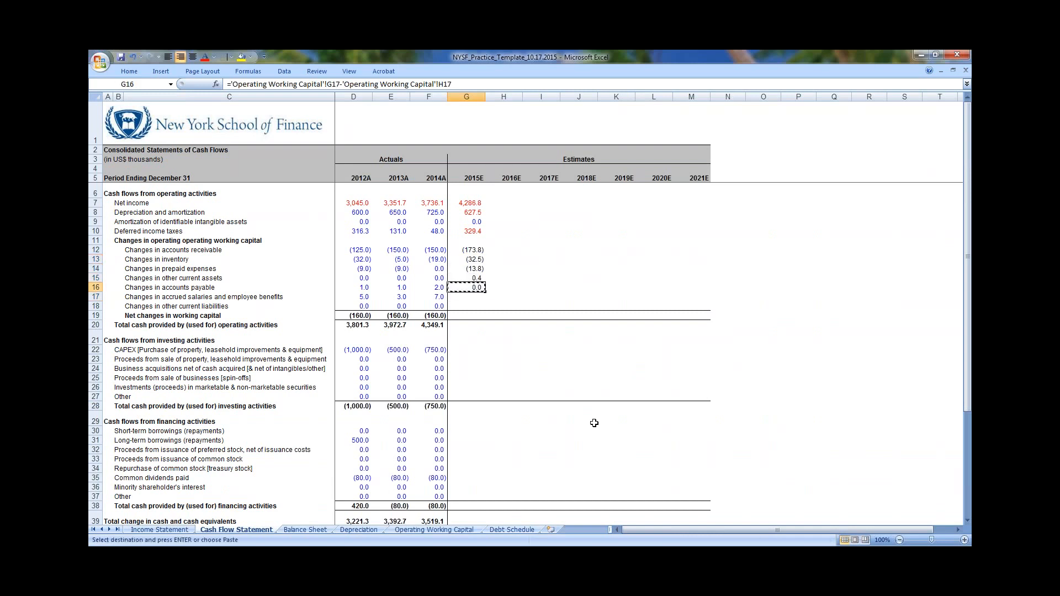
key(Up)
key(ctrl+v)
key(Up)
key(Up)
key(F2)
key(Return)
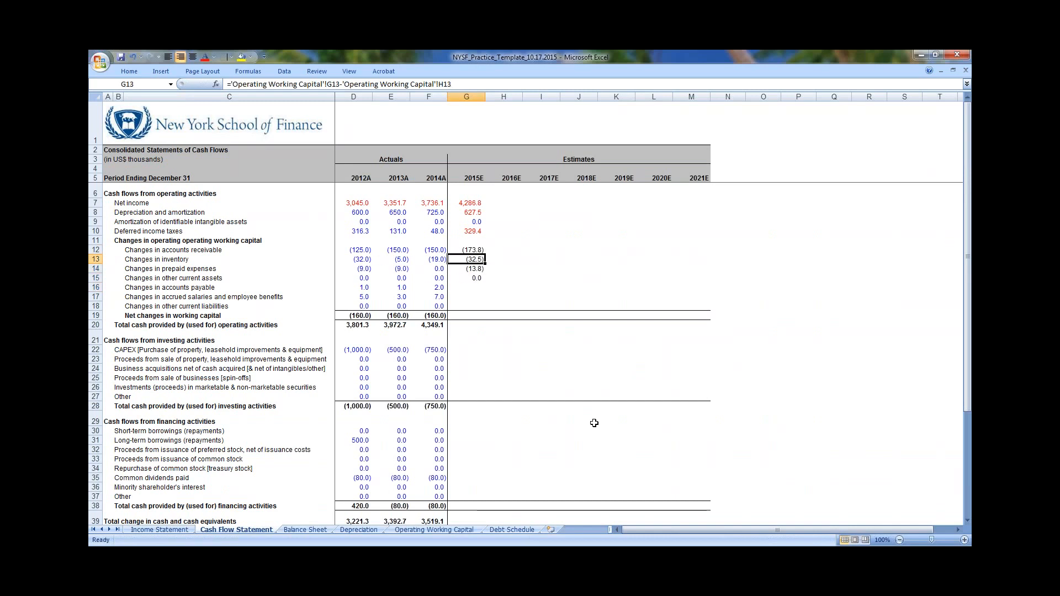
Calculate the 2015E change in accounts payable in G16 with ='Operating Working Capital'!H20-'Operating Working Capital'!G20
key(Down)
key(Down)
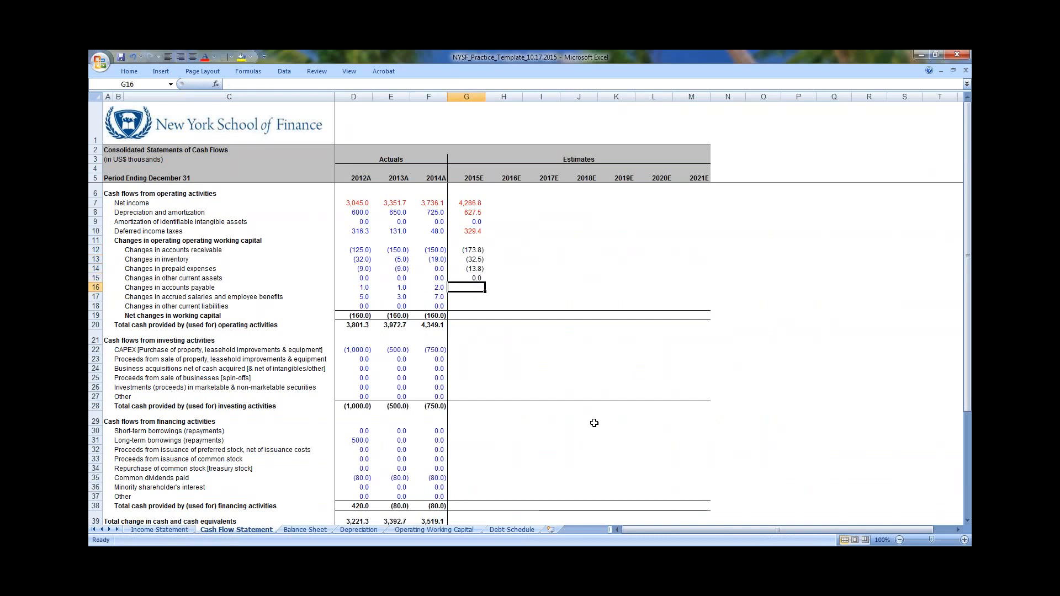
key(Left)
key(Right)
text(=)
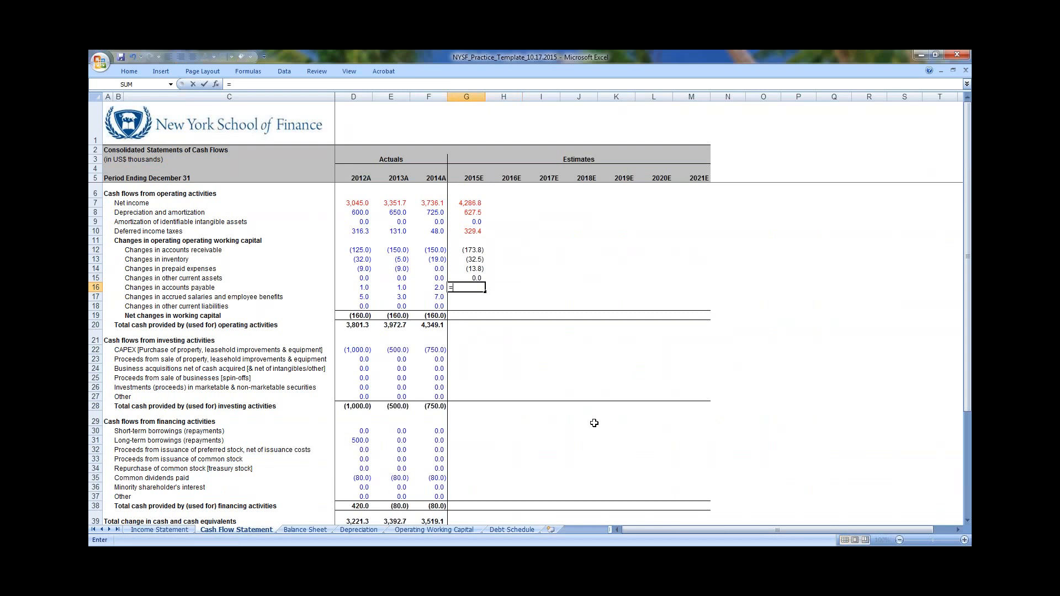
key(ctrl+Page_Down)
key(ctrl+Page_Down)
key(ctrl+Page_Down)
key(Right)
key(Down)
key(Down)
key(ctrl+Down)
key(ctrl+Down)
key(Right)
key(Right)
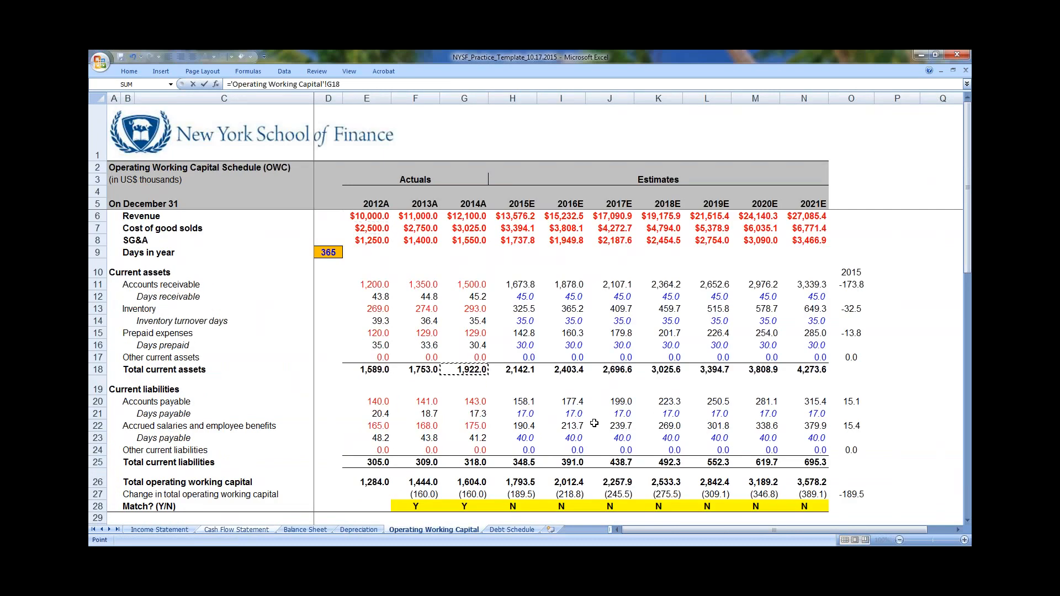
key(Right)
key(Down)
key(Down)
key(Down)
key(Down)
key(Down)
key(Right)
key(Right)
key(Right)
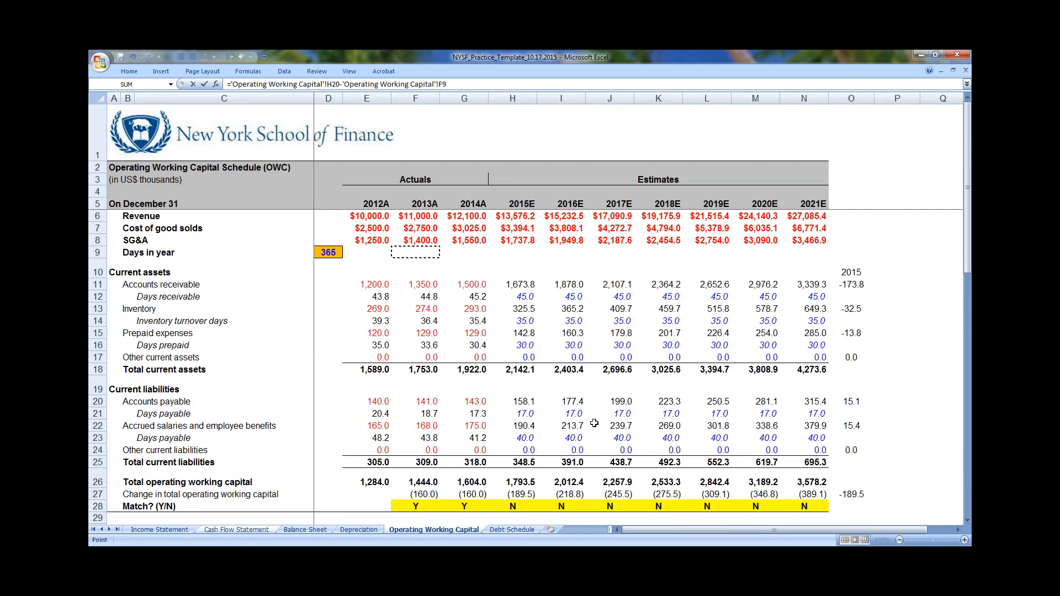
key(ctrl+Down)
key(ctrl+Down)
key(Down)
key(Down)
key(Return)
key(Up)
Copy the number format of G15 onto the accounts payable change in G16
key(ctrl+c)
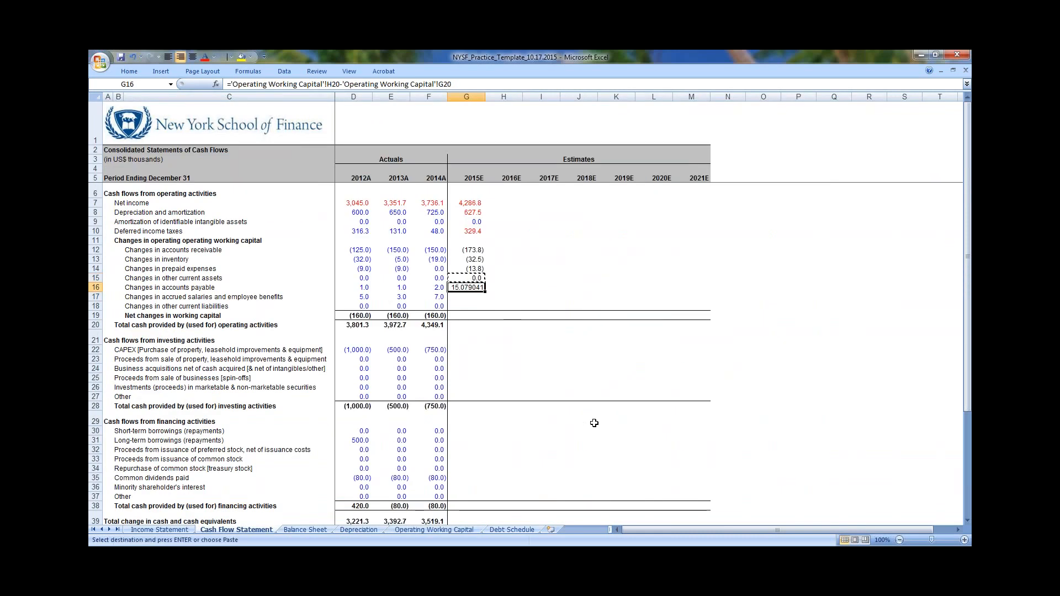
key(alt+e)
key(s)
key(t)
key(Return)
key(Escape)
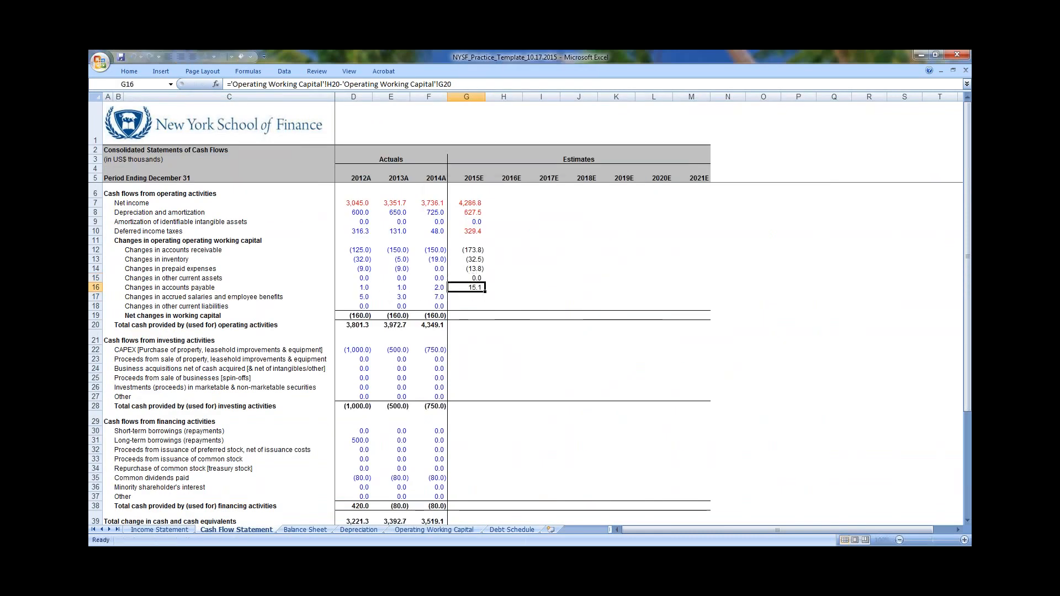
Fill the G16 formula down to G18 and move the row-22 version into G17 for accrued salaries and employee benefits
key(shift+Down)
key(shift+Down)
key(ctrl+d)
key(Down)
key(Down)
key(ctrl+x)
key(Up)
key(ctrl+v)
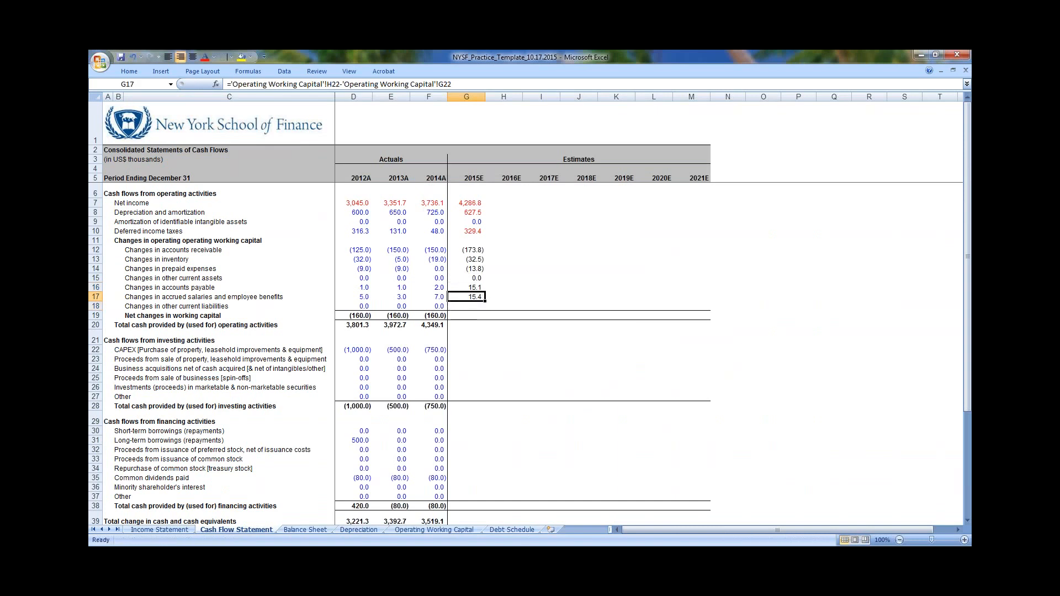
Fill the G17 formula down to G19 and move the row-24 version into G18 for other current liabilities
key(ctrl+Left)
key(ctrl+Left)
key(ctrl+Right)
key(ctrl+Right)
key(shift+Down)
key(shift+Down)
key(ctrl+d)
key(Down)
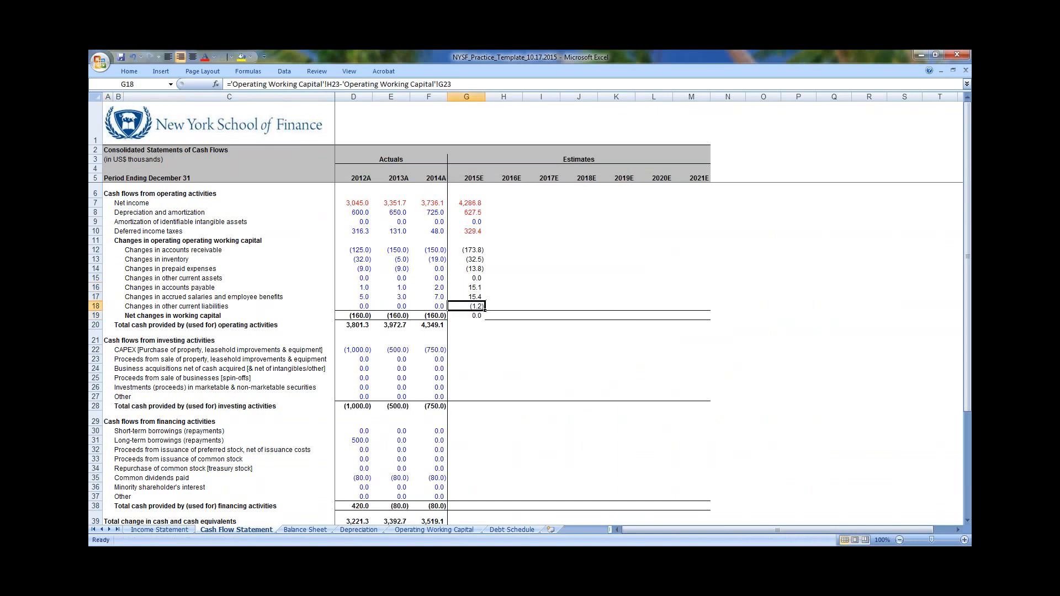
key(Down)
key(ctrl+x)
key(Up)
key(ctrl+v)
key(Down)
key(Up)
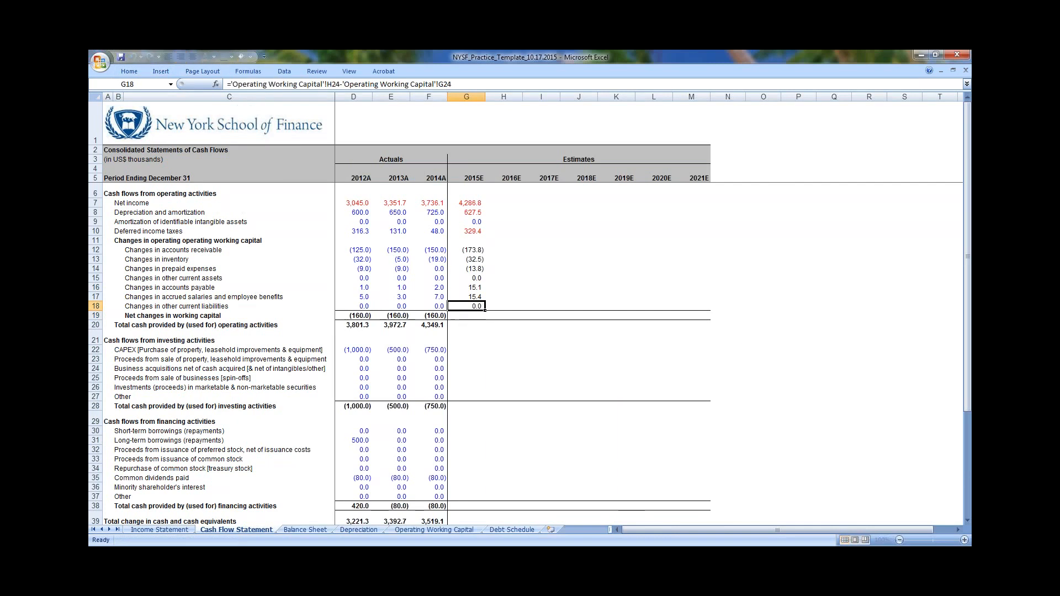
Apply a bottom border to G18 beneath the 2015E change in other current liabilities
key(Down)
key(Up)
key(Down)
key(Up)
key(Up)
key(Up)
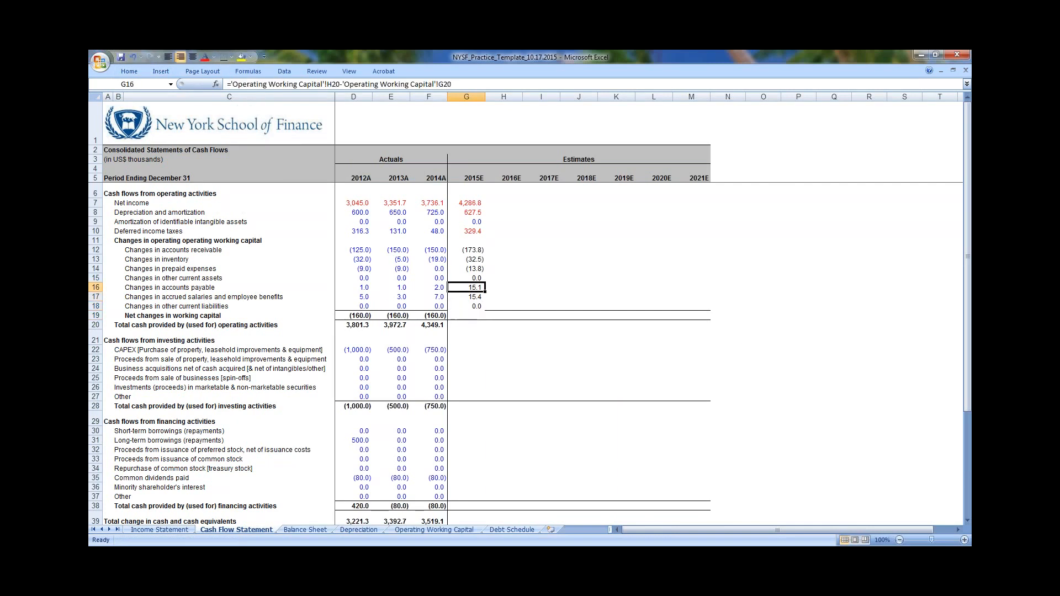
key(Down)
key(Down)
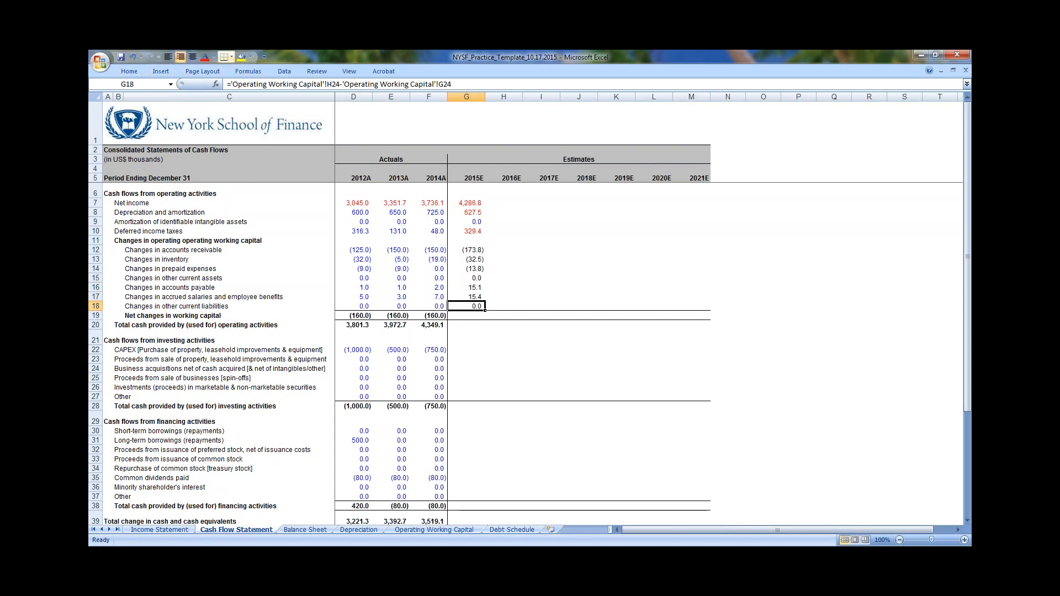
key(alt+8)
key(Return)
Total the 2015E net changes in working capital in G19 with =SUM(G12:G18) and fill the cell yellow
key(Down)
key(Down)
key(Up)
key(alt+equal)
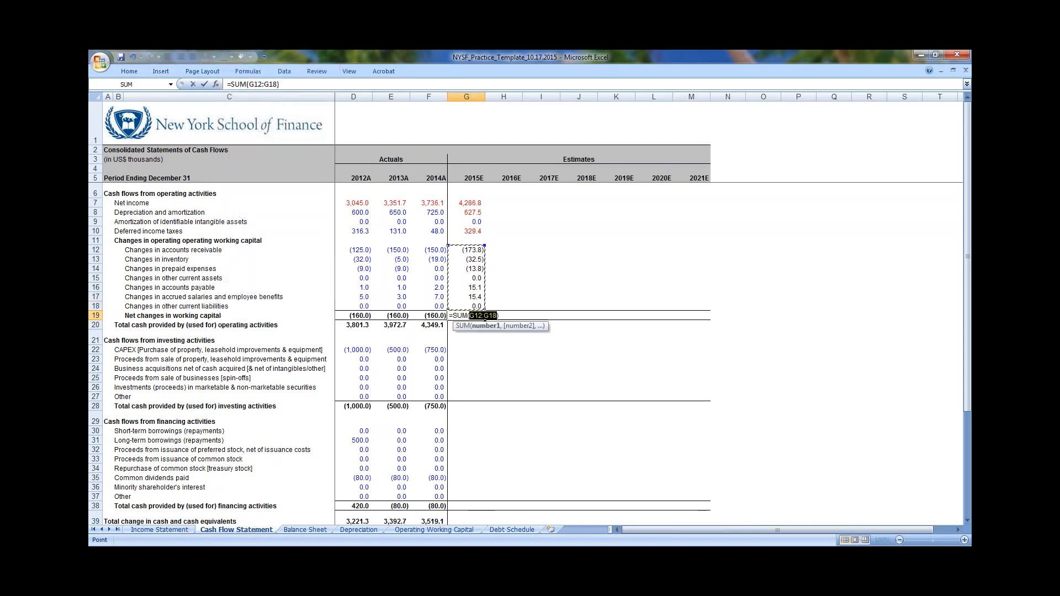
key(Return)
key(Up)
key(F2)
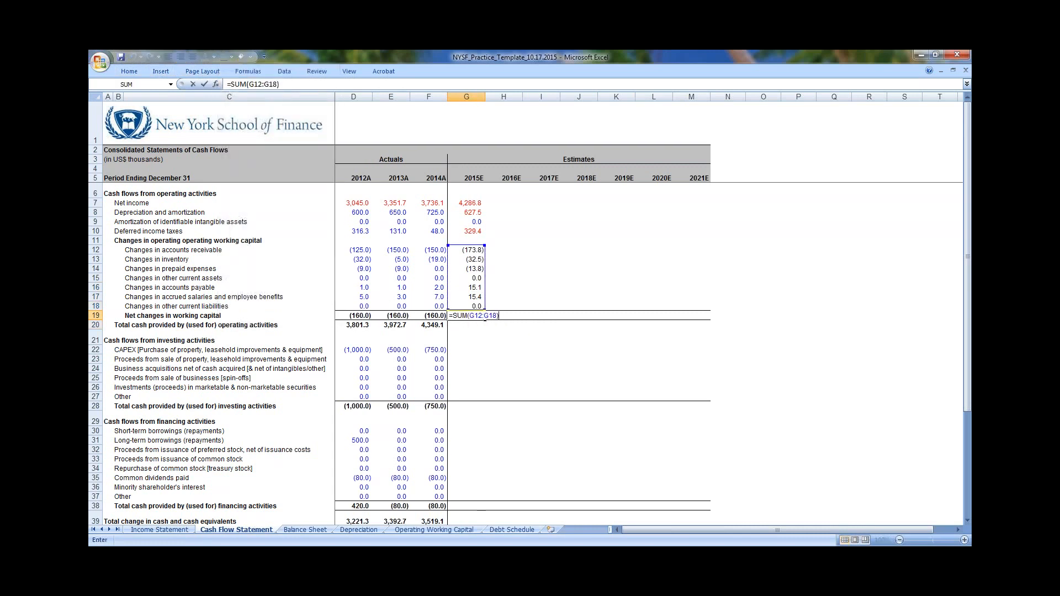
key(Escape)
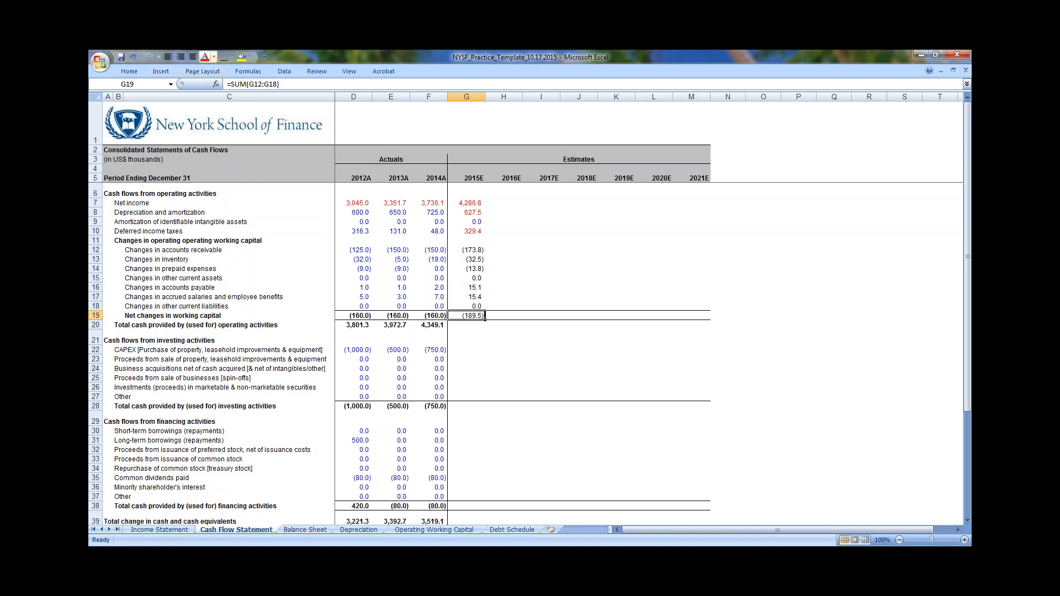
click(250, 57)
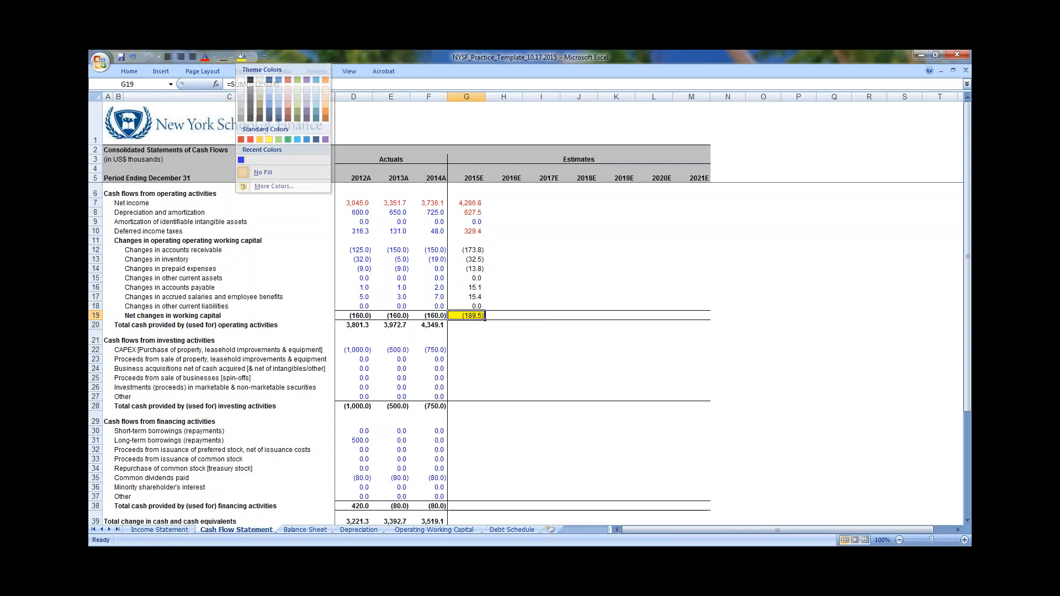
click(269, 140)
Examine the formula for the 2015E change in total operating working capital in H27 of the Operating Working Capital sheet
key(ctrl+Page_Down)
key(ctrl+Page_Down)
key(ctrl+Page_Down)
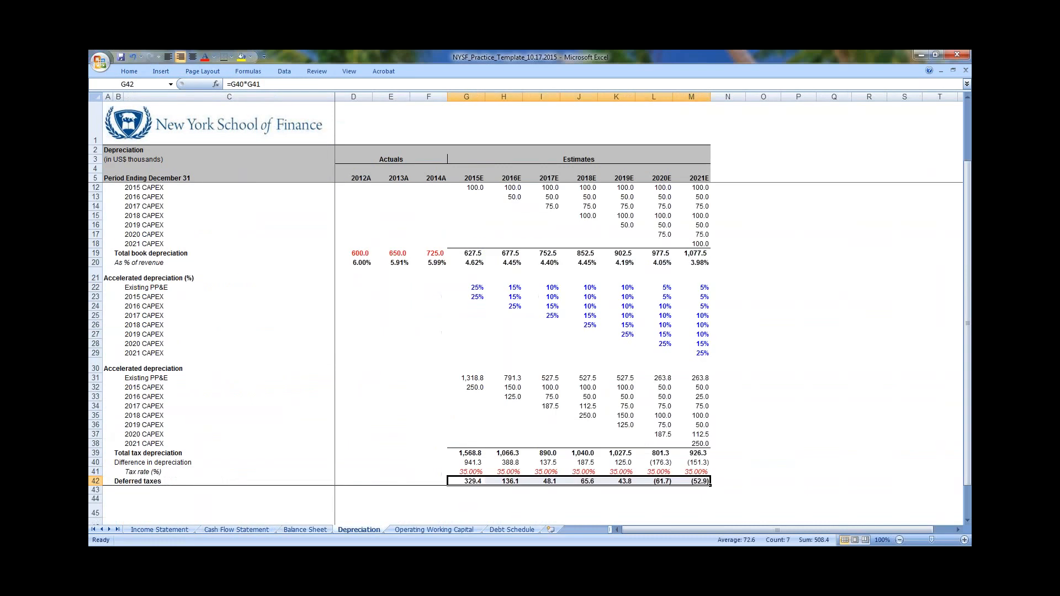
key(Left)
key(Left)
key(Down)
key(Left)
key(Left)
key(Down)
key(Down)
key(Down)
key(Down)
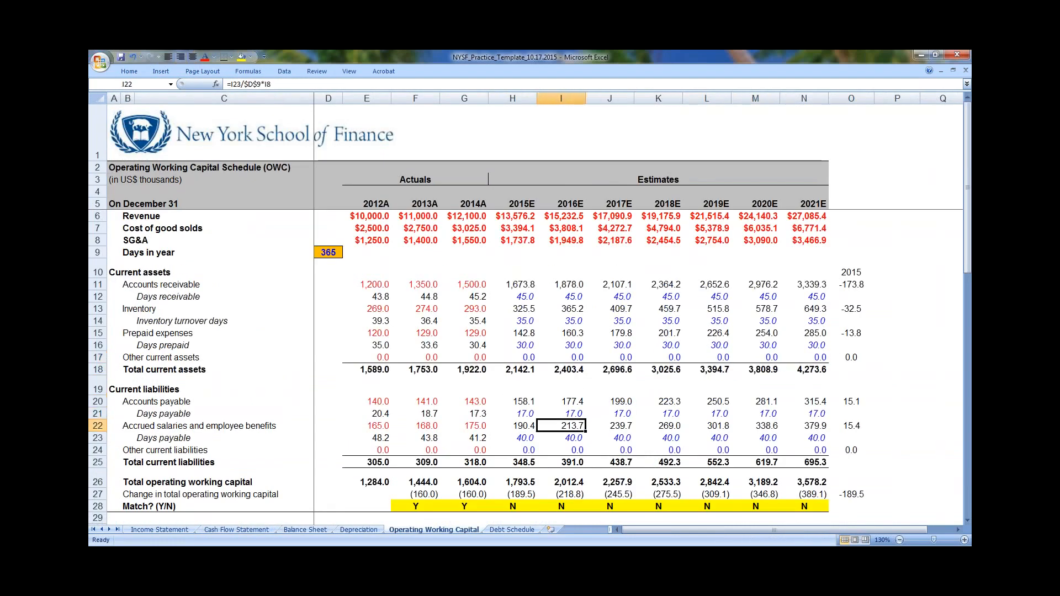
key(Left)
key(Left)
key(Down)
key(Down)
key(Down)
key(Down)
key(Down)
key(Right)
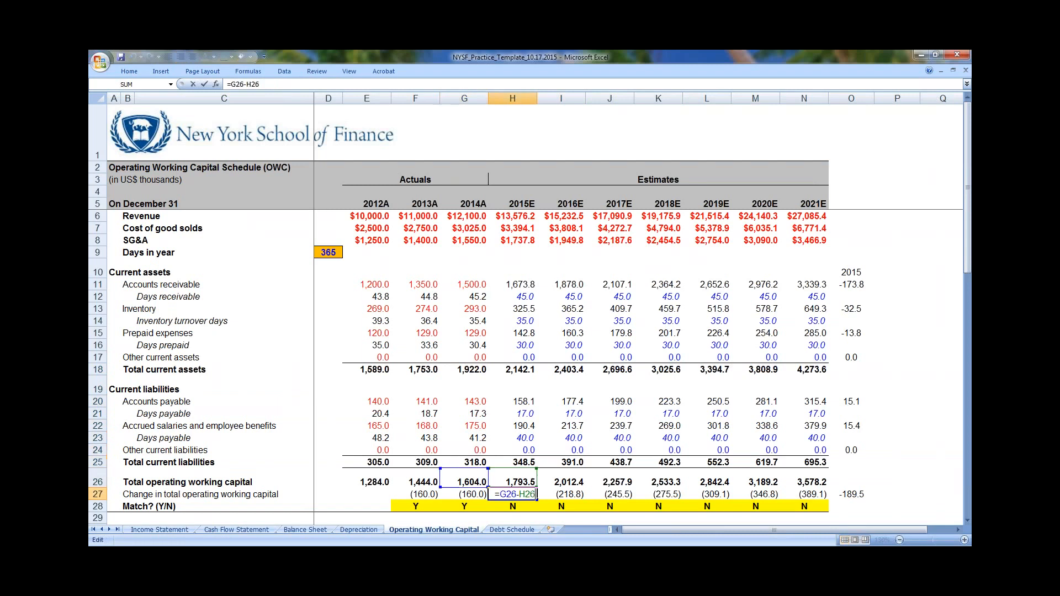
Compare the G19 sum on the Cash Flow Statement with the H27 change on the Operating Working Capital sheet
key(ctrl+Page_Up)
key(ctrl+Page_Up)
key(ctrl+Page_Up)
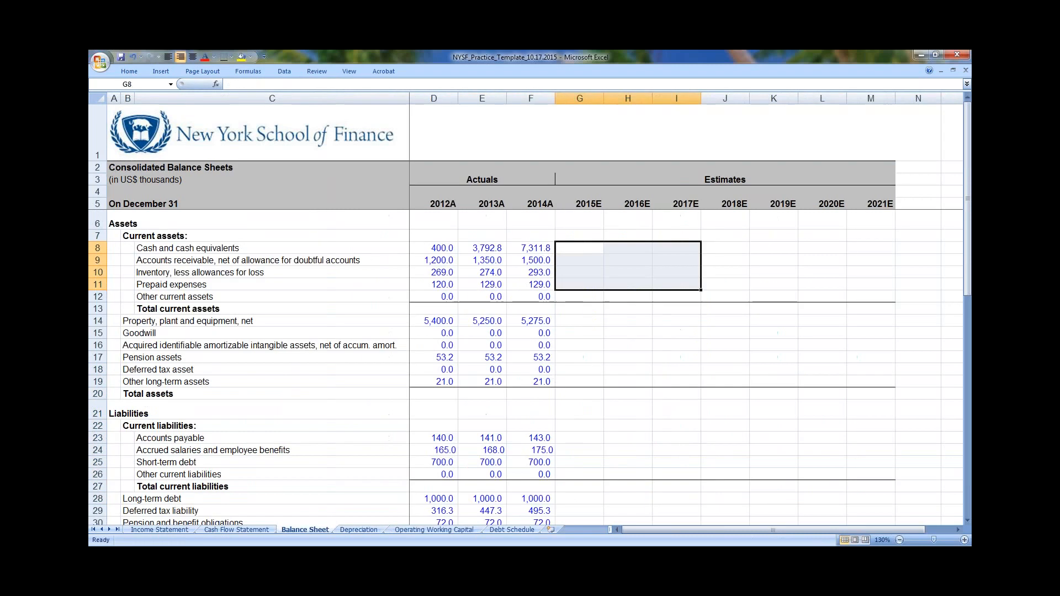
key(F2)
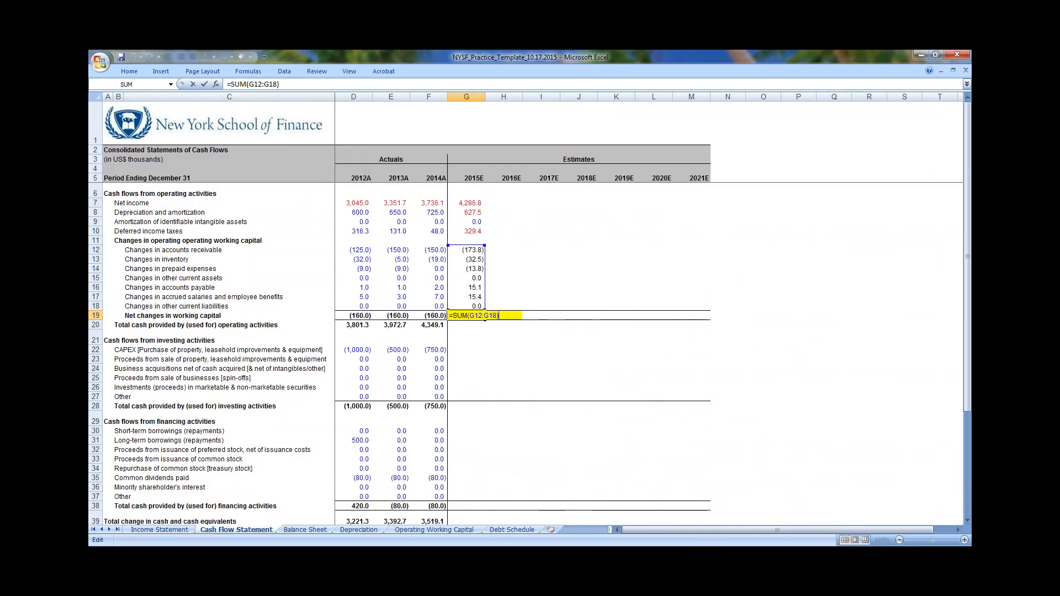
key(Escape)
key(ctrl+Page_Down)
key(ctrl+Page_Down)
key(ctrl+Page_Down)
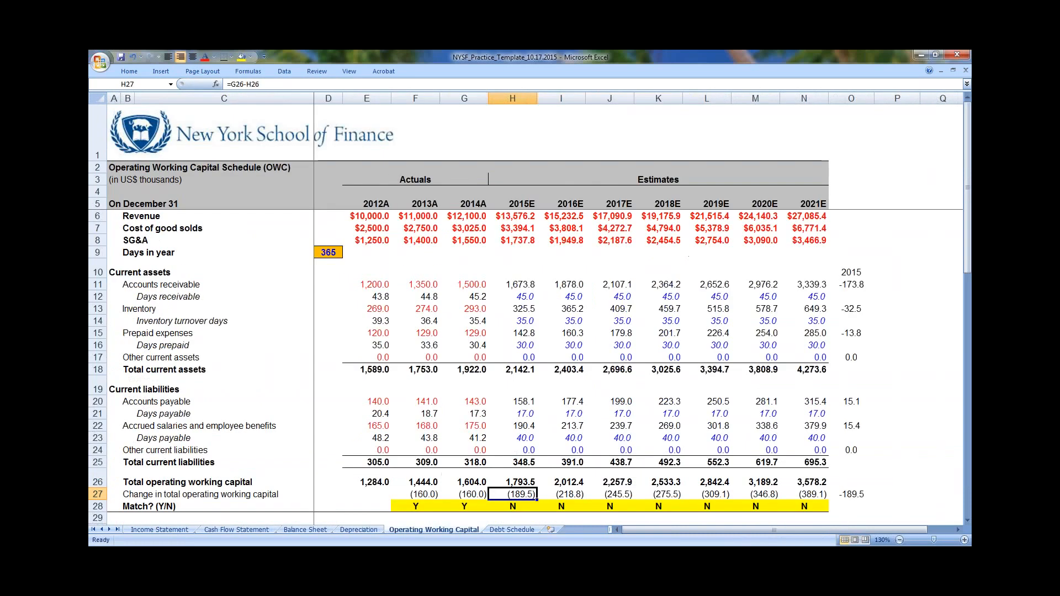
key(Down)
key(Up)
key(F2)
key(Escape)
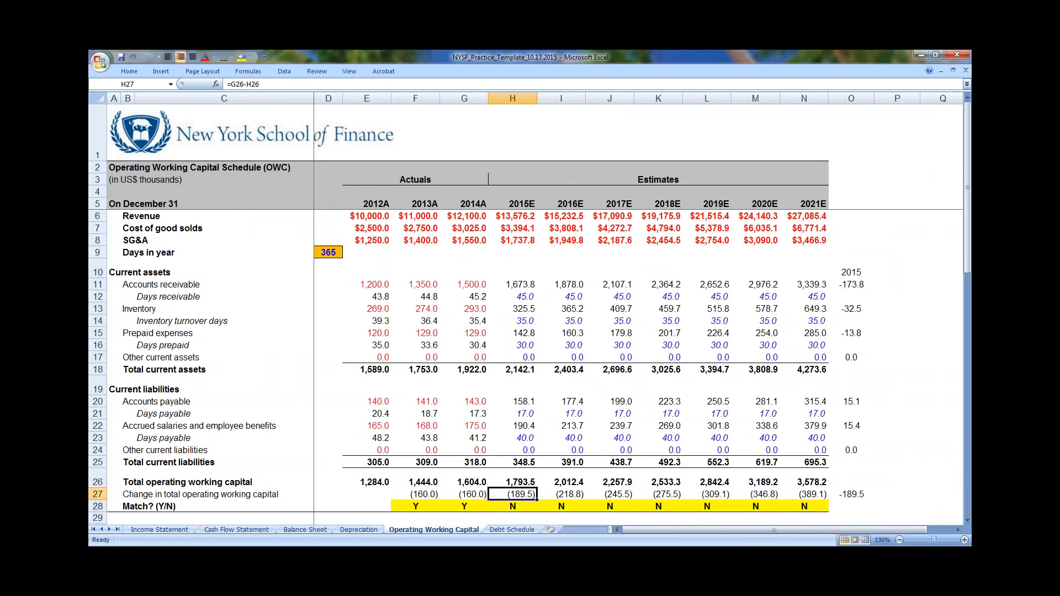
Examine the match-check formulas in G28 and H28 that compare working capital changes with row 19 of the Cash Flow Statement
key(Down)
scroll(530, 287, down, 1)
key(F2)
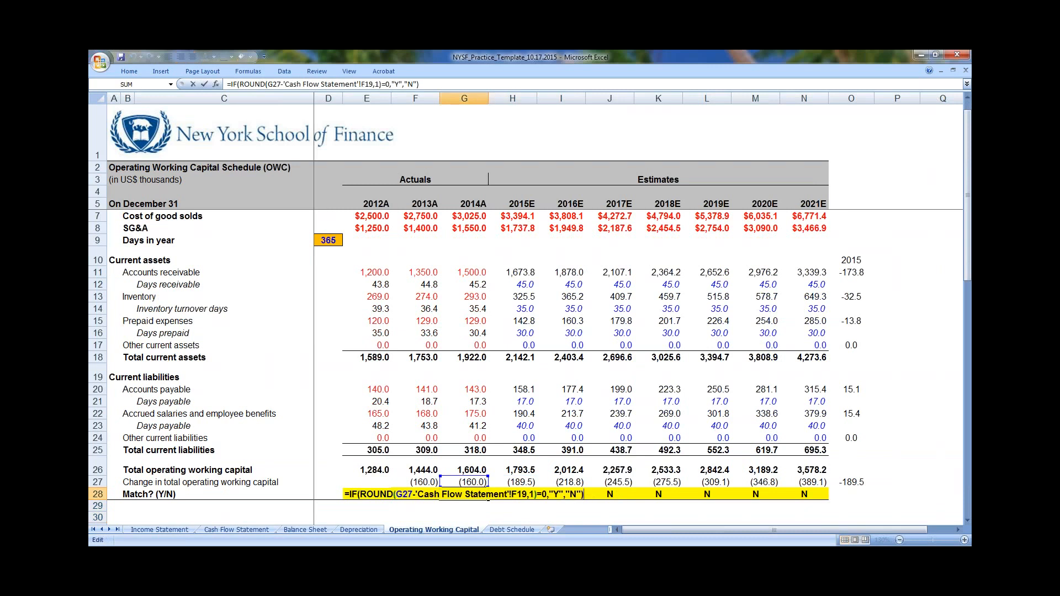
key(Escape)
key(Left)
key(Left)
key(Right)
key(Right)
key(Right)
key(Right)
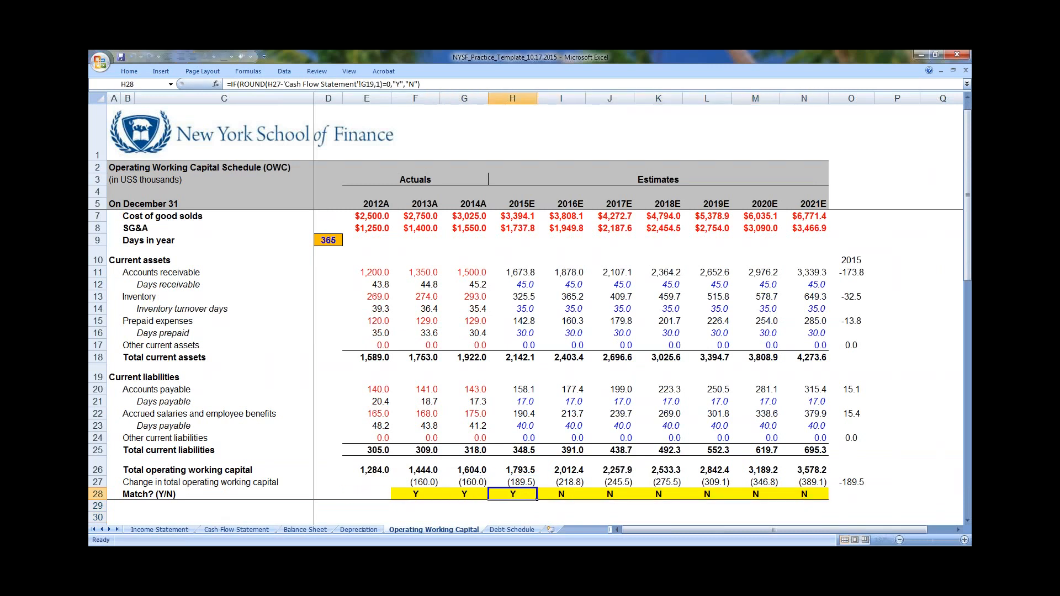
key(Left)
key(Left)
key(Left)
key(ctrl+shift+Right)
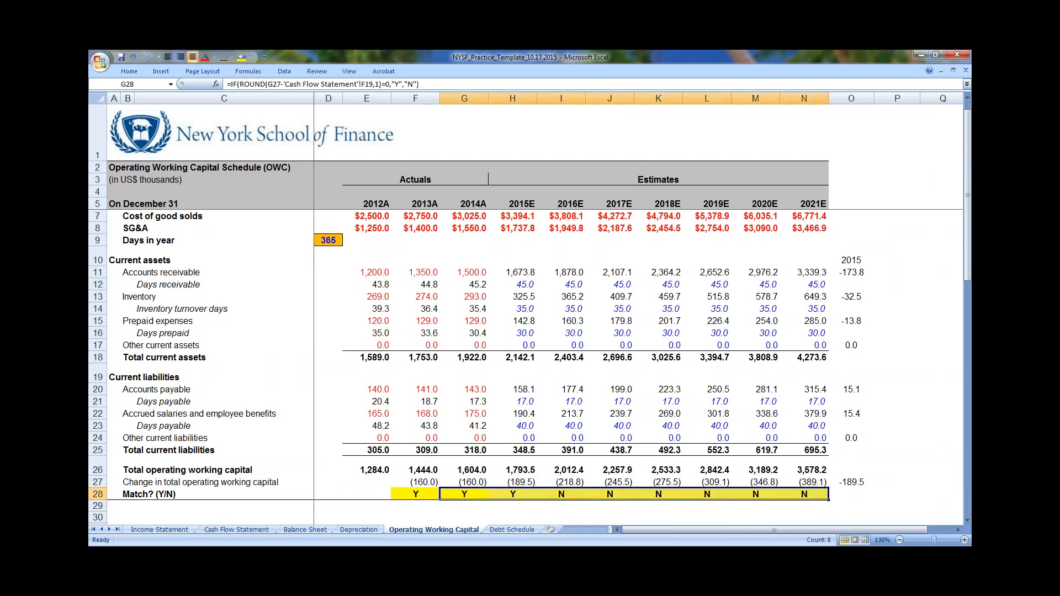
key(Right)
key(F2)
key(Escape)
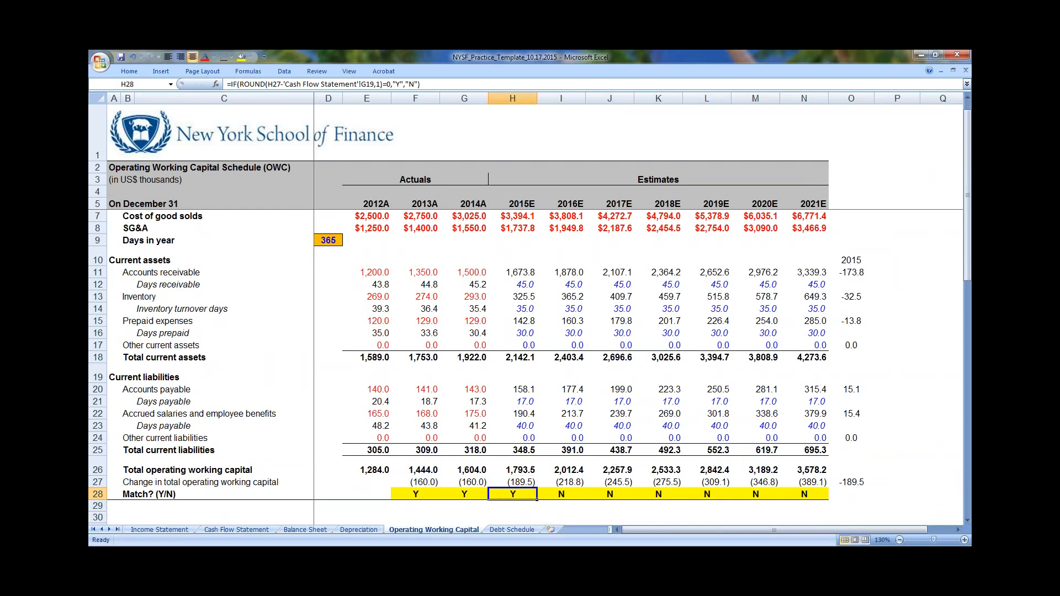
Link 2015E CAPEX in G22 of the Cash Flow Statement to negative capital expenditures with =-Depreciation!G8
key(ctrl+Page_Up)
key(ctrl+Page_Up)
key(ctrl+Page_Up)
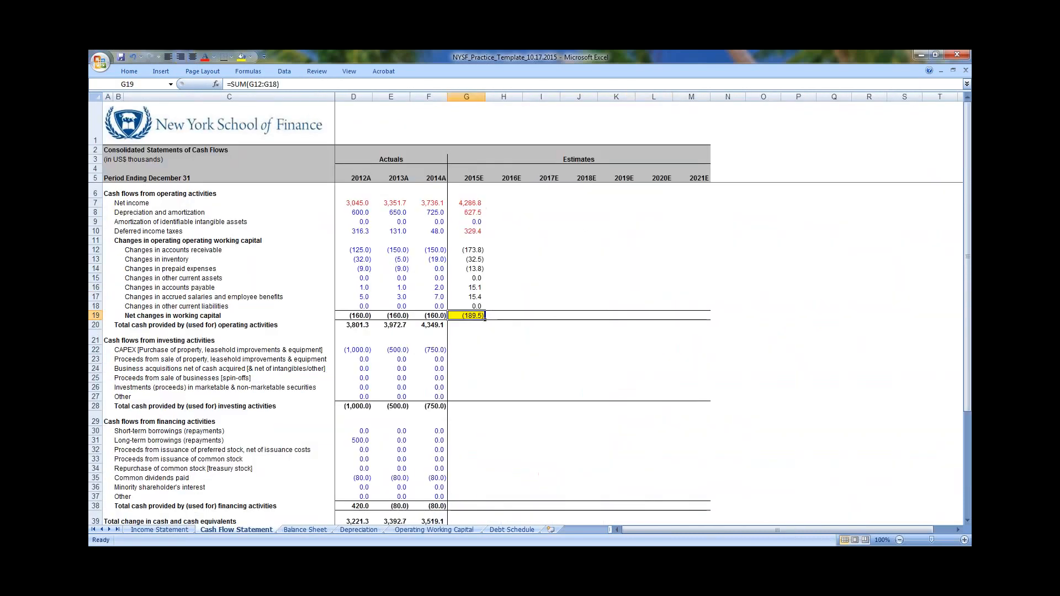
key(ctrl+shift+Up)
key(ctrl+shift+Up)
key(ctrl+shift+Up)
key(shift+Right)
key(shift+Right)
key(Down)
key(Down)
key(Down)
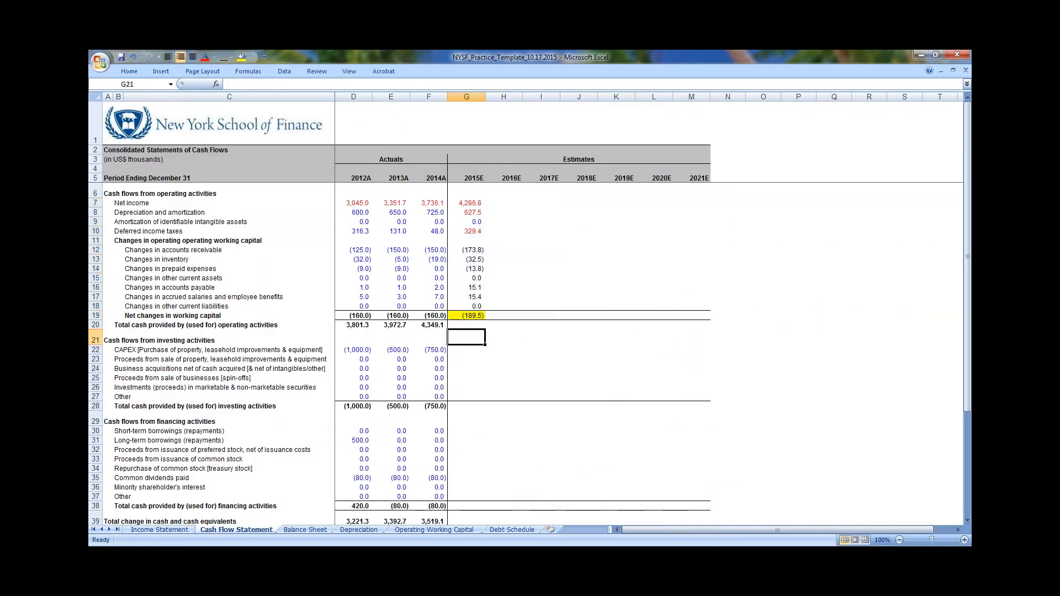
key(Left)
key(Right)
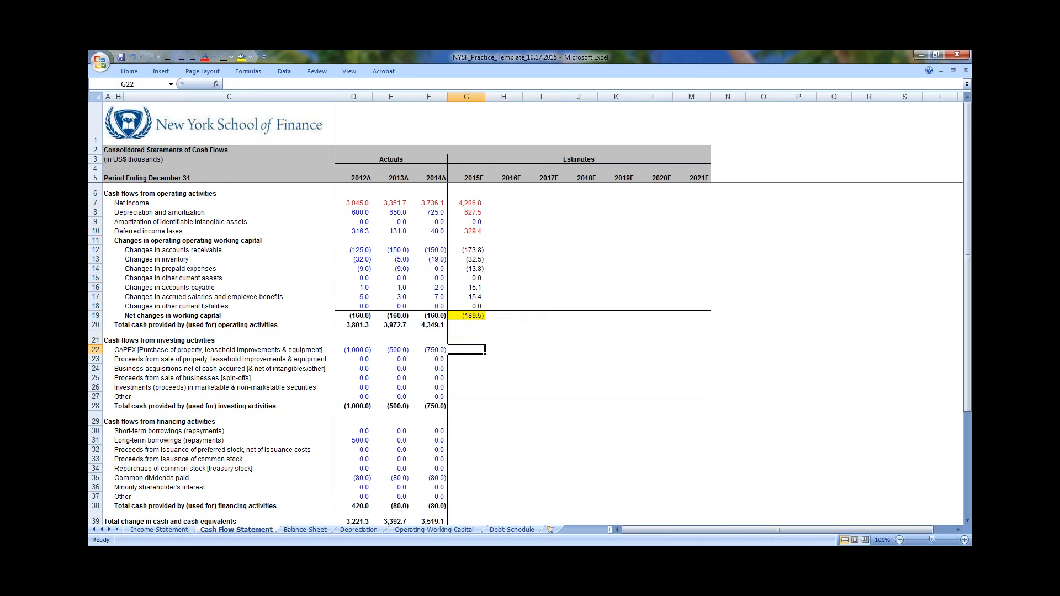
text(=)
key(ctrl+Page_Down)
key(ctrl+Page_Down)
key(ctrl+Page_Down)
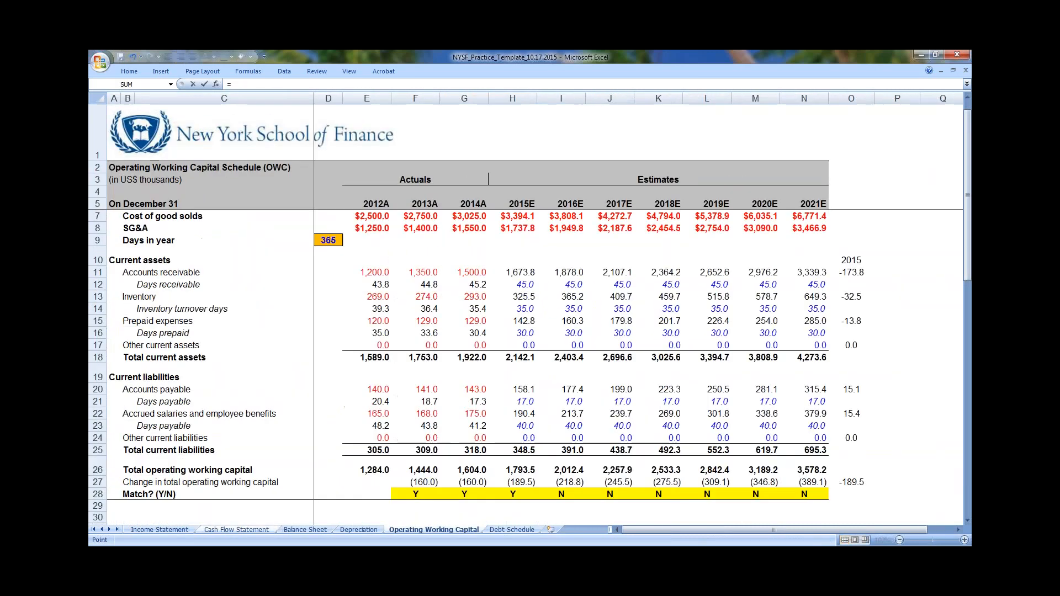
key(ctrl+Page_Up)
key(Right)
key(Right)
key(Up)
key(Up)
key(Up)
key(Up)
key(Up)
key(Up)
key(Up)
key(Up)
key(Up)
key(Up)
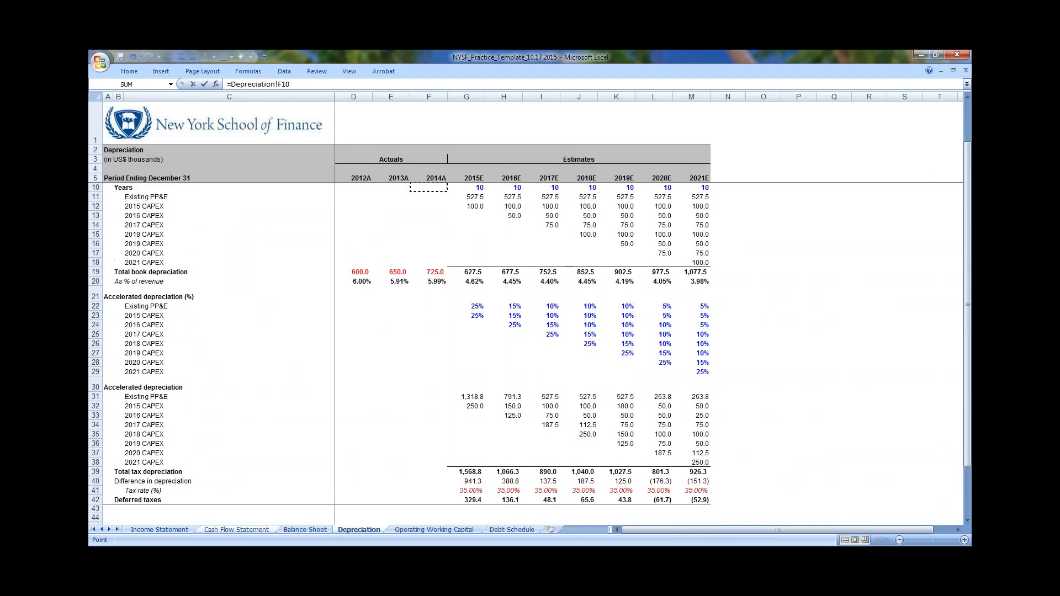
key(Right)
key(Down)
key(Down)
key(Down)
key(Down)
key(Down)
key(Down)
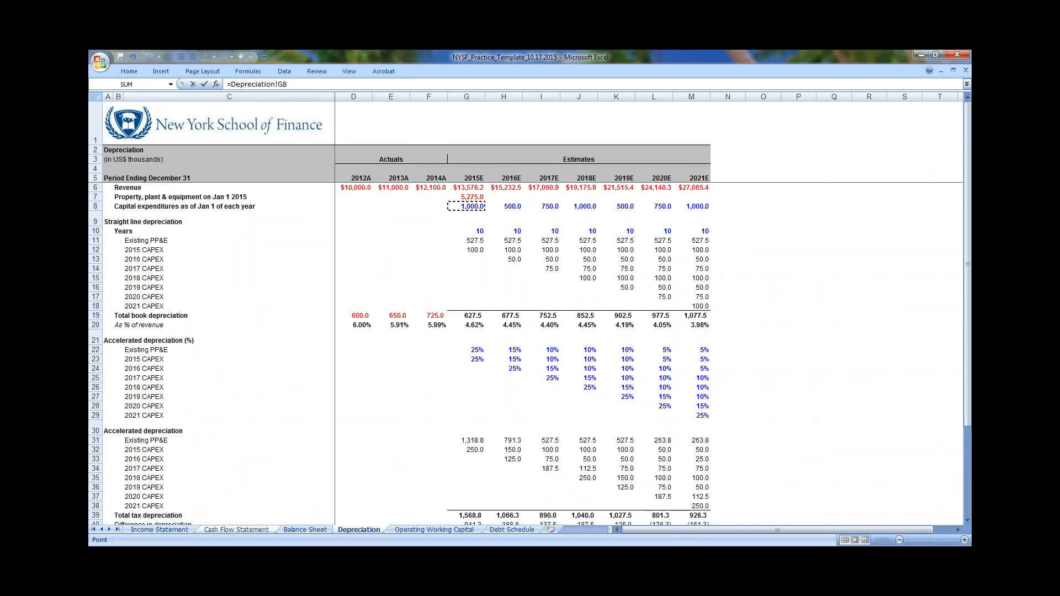
key(ctrl+Page_Up)
key(ctrl+Page_Up)
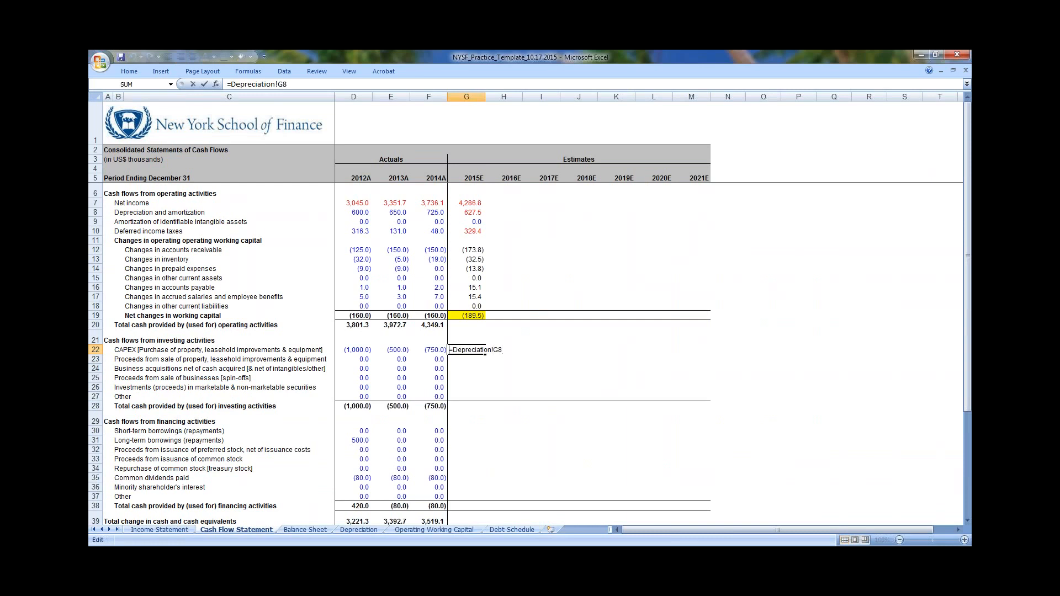
text(-)
key(ctrl+Return)
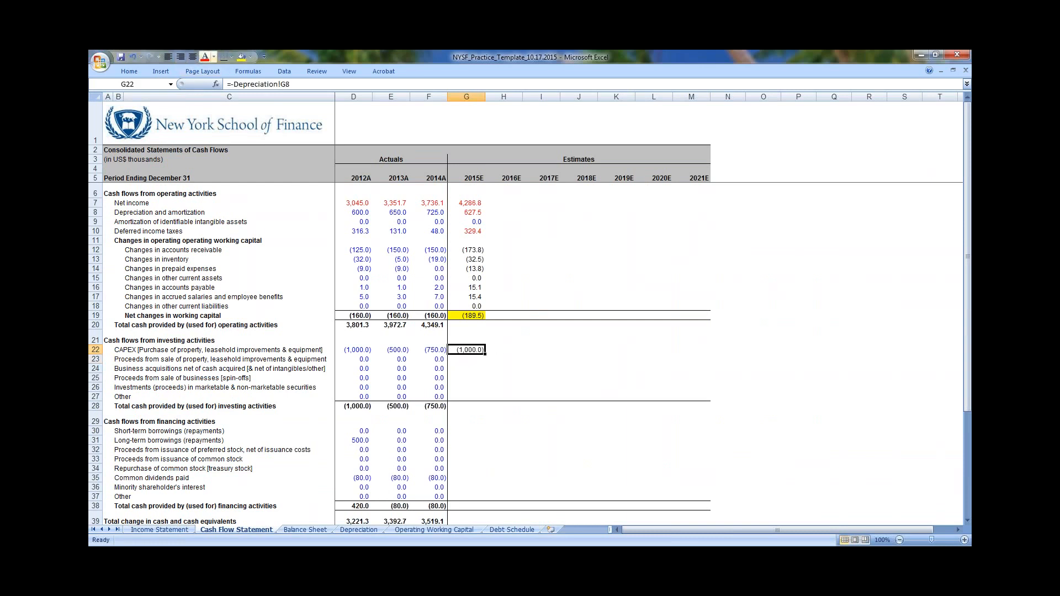
Color the 2015E CAPEX link in G22 red
click(215, 57)
click(214, 152)
key(F2)
key(Escape)
Enter 0 for the remaining 2015E investing items in G23:G27, from property sale proceeds through Other
key(Down)
key(shift+Down)
key(shift+Down)
key(shift+Down)
key(shift+Down)
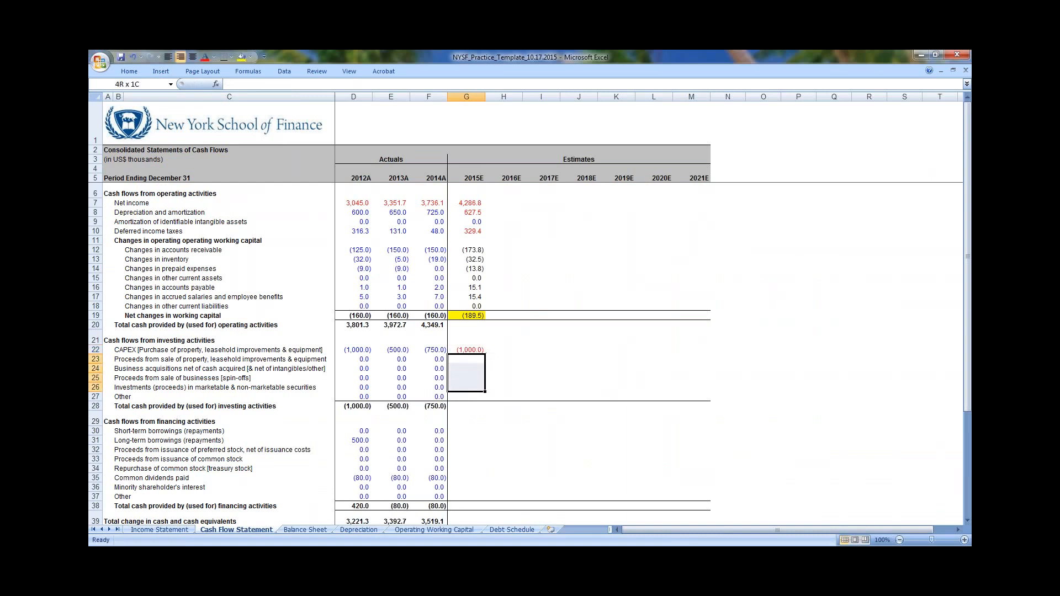
text(0)
key(ctrl+Return)
Total the 2015E cash from investing activities in G28 with =SUM(G22:G27), matching the format of the actuals
key(Left)
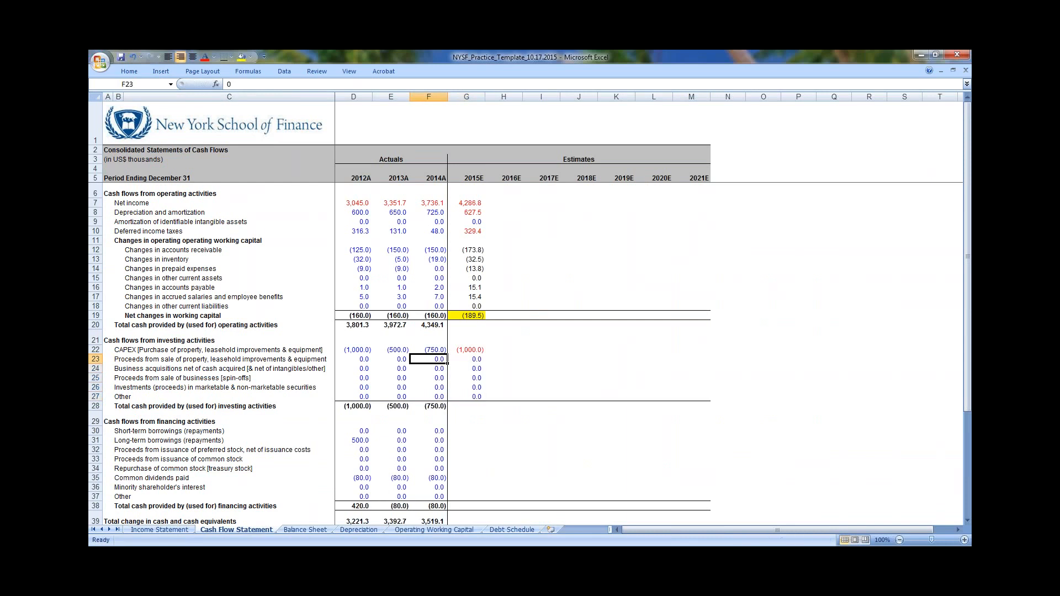
key(Left)
key(Down)
key(Down)
key(Down)
key(Down)
key(Down)
key(Right)
key(Right)
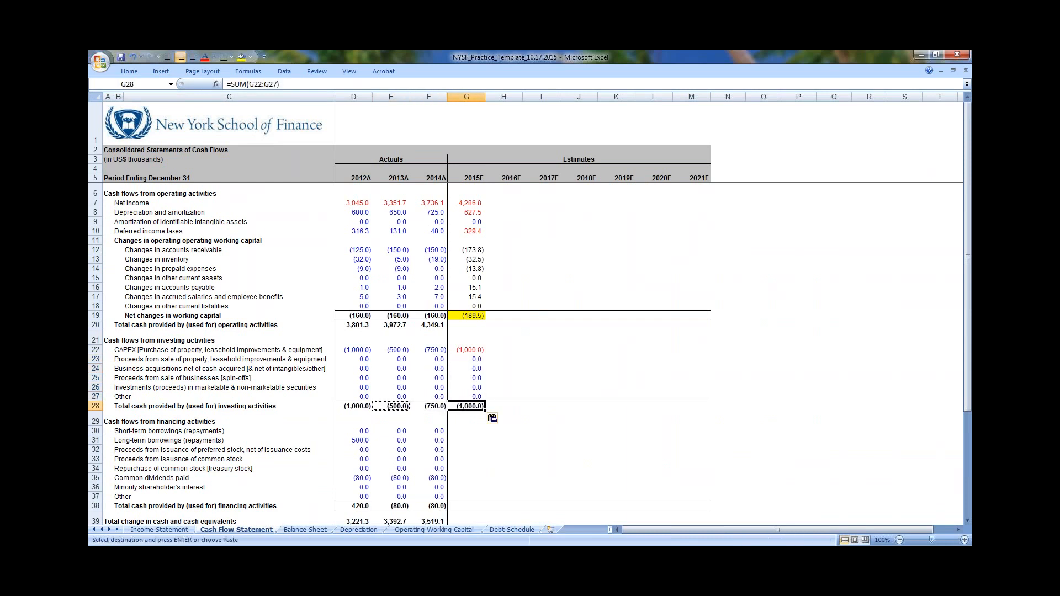
key(alt+equal)
key(Return)
Copy the 2013A zeros in E30:E34 into G30:G34 for 2015E borrowings, stock issuance and stock repurchase
key(Left)
key(Left)
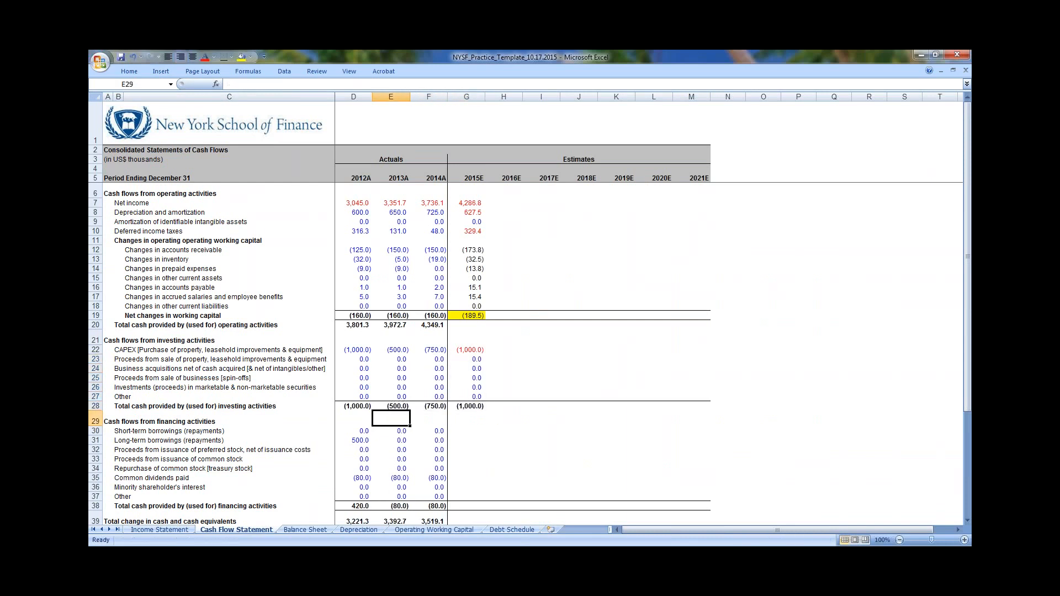
key(Down)
key(shift+Down)
key(shift+Down)
key(shift+Down)
key(shift+Down)
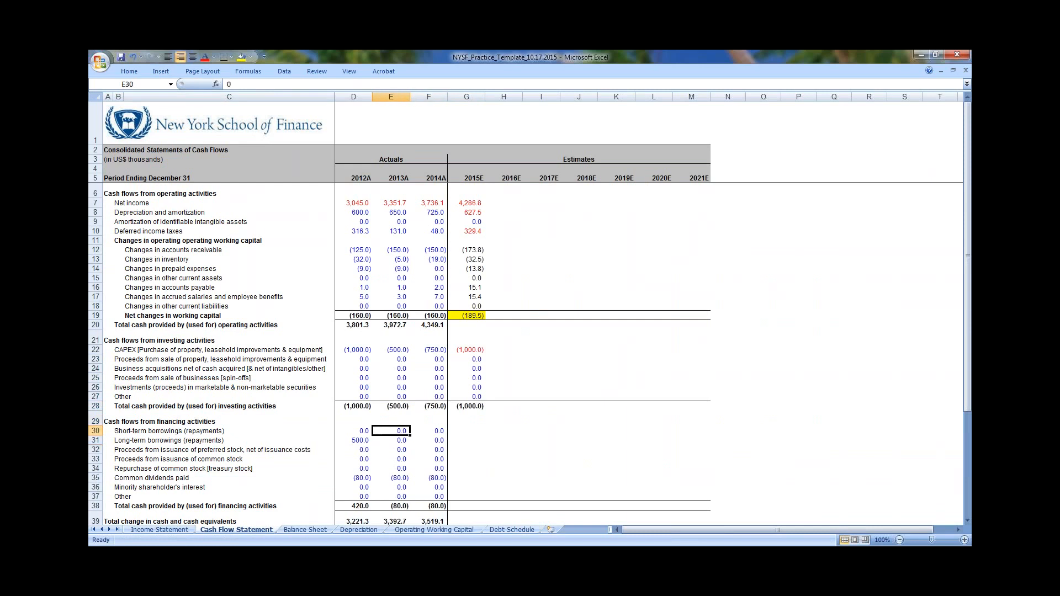
key(ctrl+c)
key(Right)
key(Right)
key(ctrl+v)
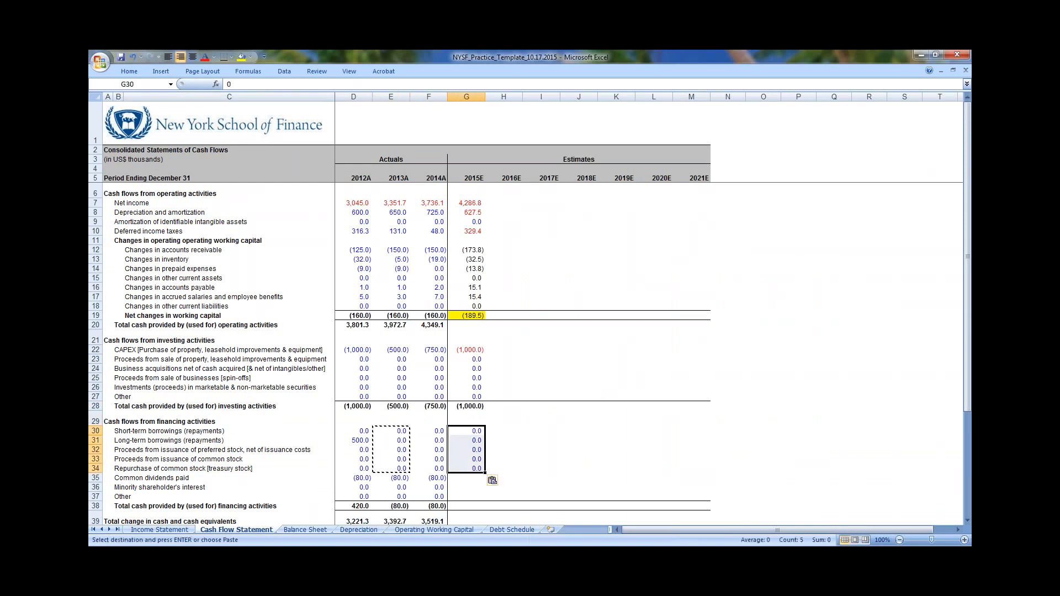
key(Escape)
Fill the estimate cells G30:M34 for borrowings, stock issuance and repurchase with yellow
key(Down)
key(Up)
key(shift+Down)
key(shift+Down)
key(shift+Down)
key(shift+Down)
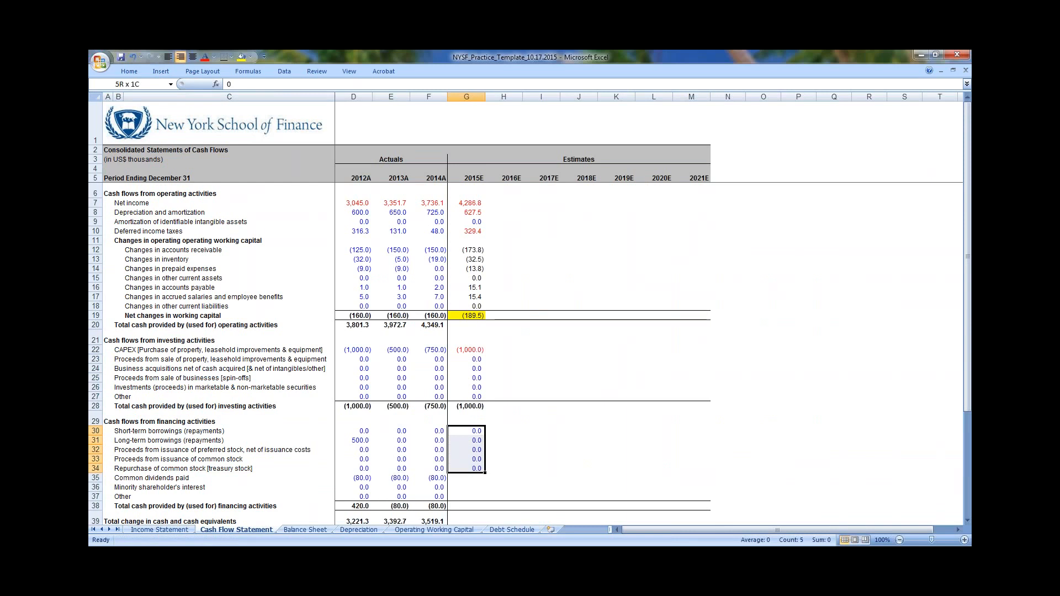
key(shift+Right)
key(shift+Right)
key(shift+Right)
key(shift+Right)
key(shift+Right)
key(shift+Right)
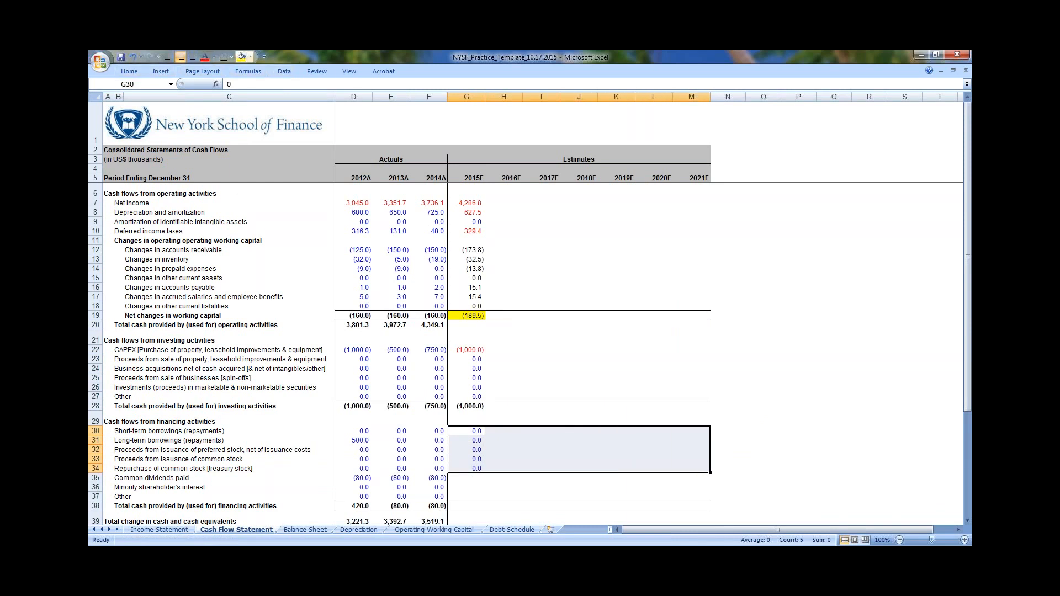
click(251, 57)
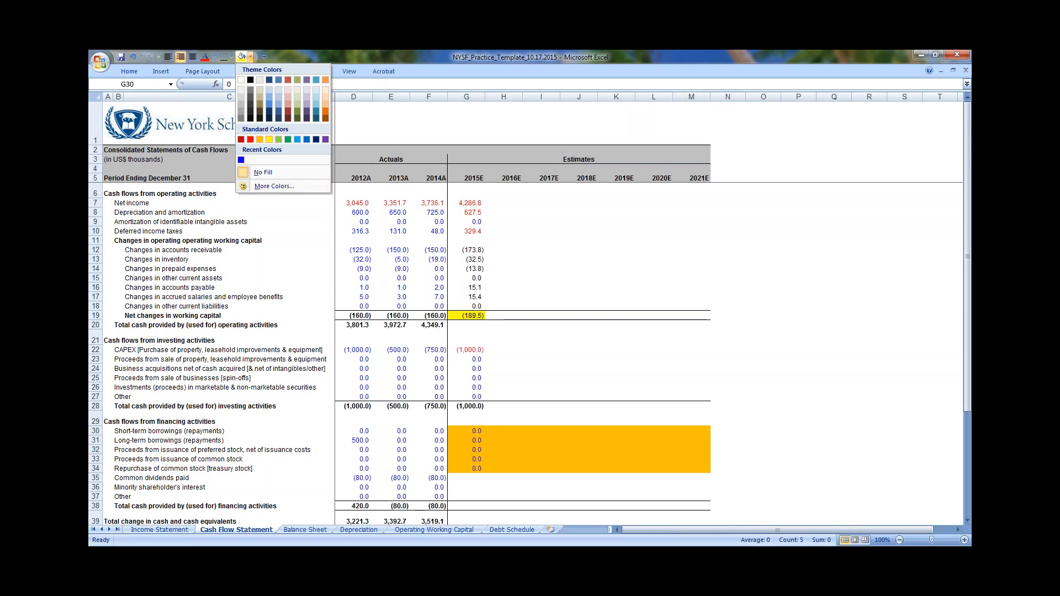
click(268, 139)
Link 2015E common dividends paid in G35 to dividends paid on common stock with ='Income Statement'!G49
key(Down)
key(Down)
key(Down)
key(Down)
key(Down)
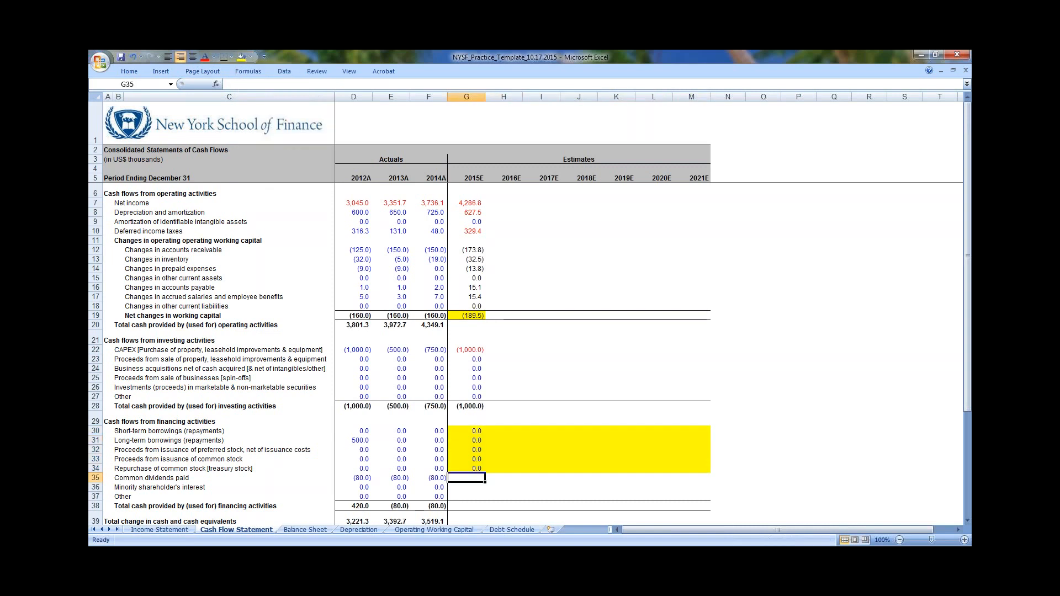
text(=)
key(ctrl+Page_Up)
key(Down)
key(Down)
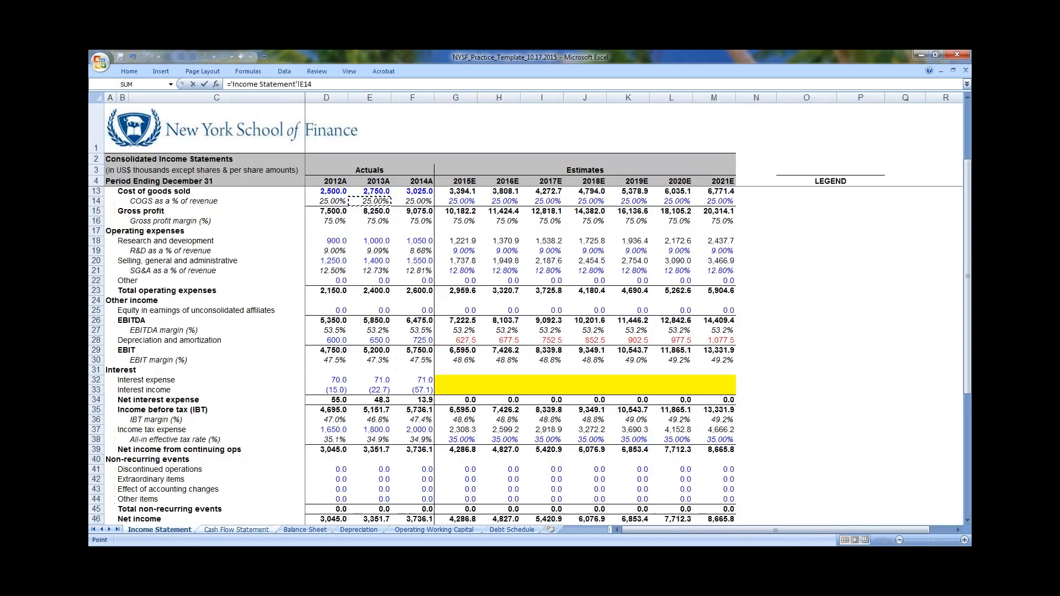
key(Down)
key(Down)
key(Down)
key(Down)
key(Down)
key(Right)
key(Right)
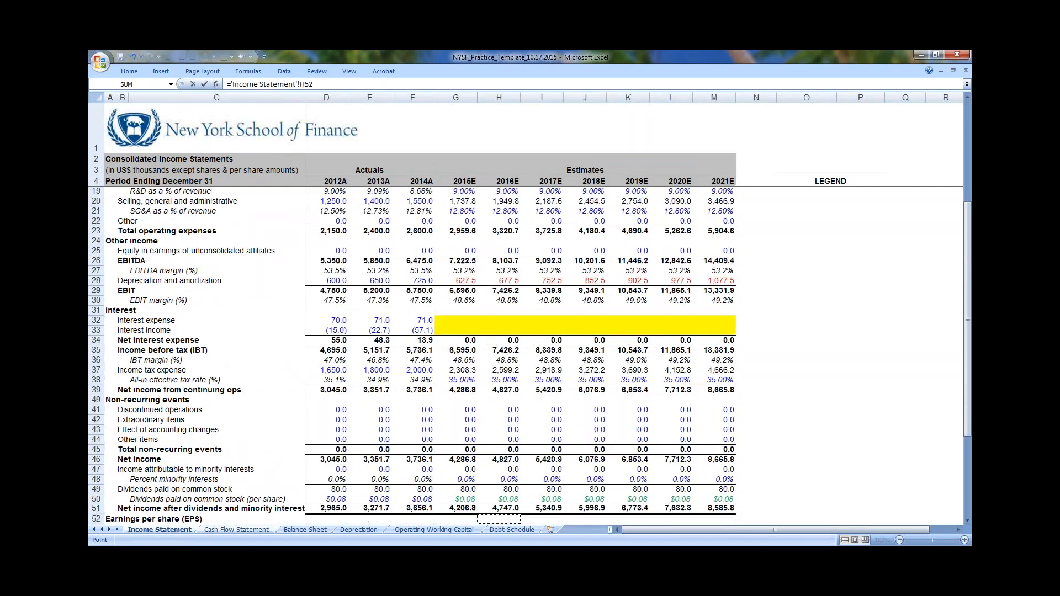
key(Down)
key(Down)
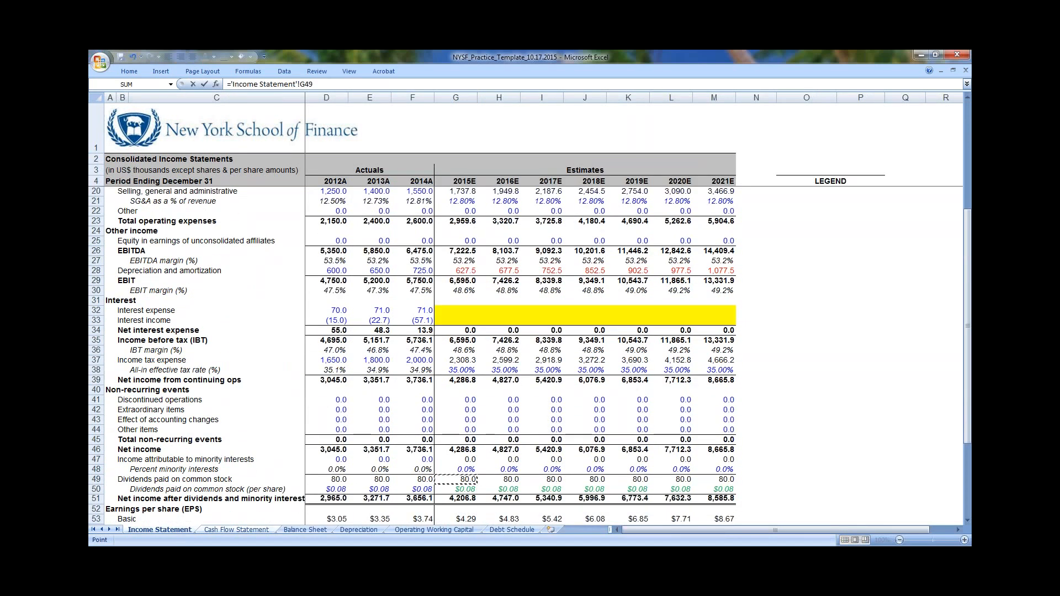
key(ctrl+Return)
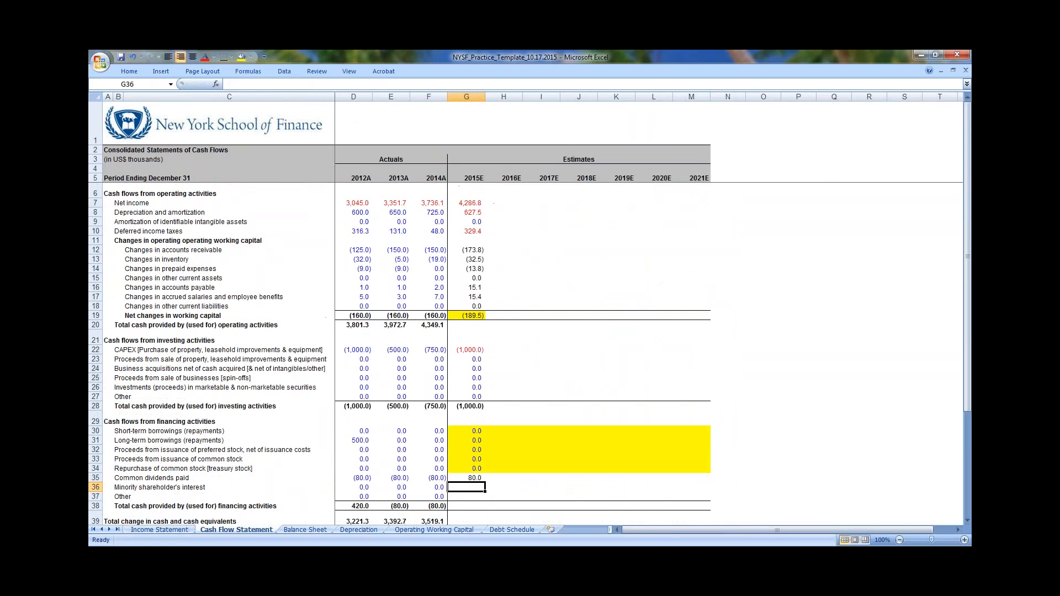
Negate the dividends link in G35 by changing the formula to =-'Income Statement'!G49
key(F2)
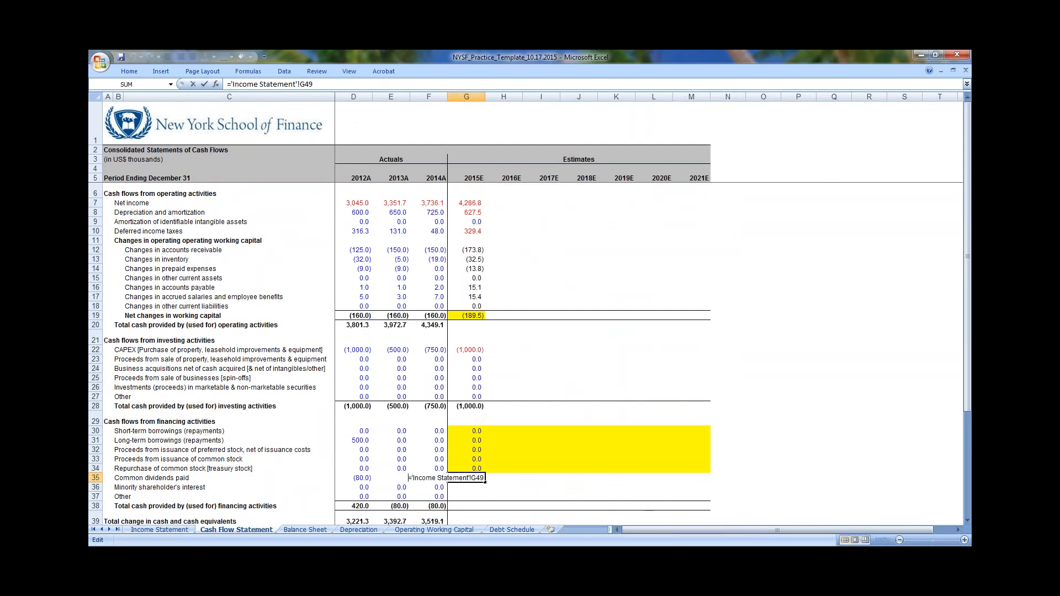
key(Home)
key(Right)
text(-)
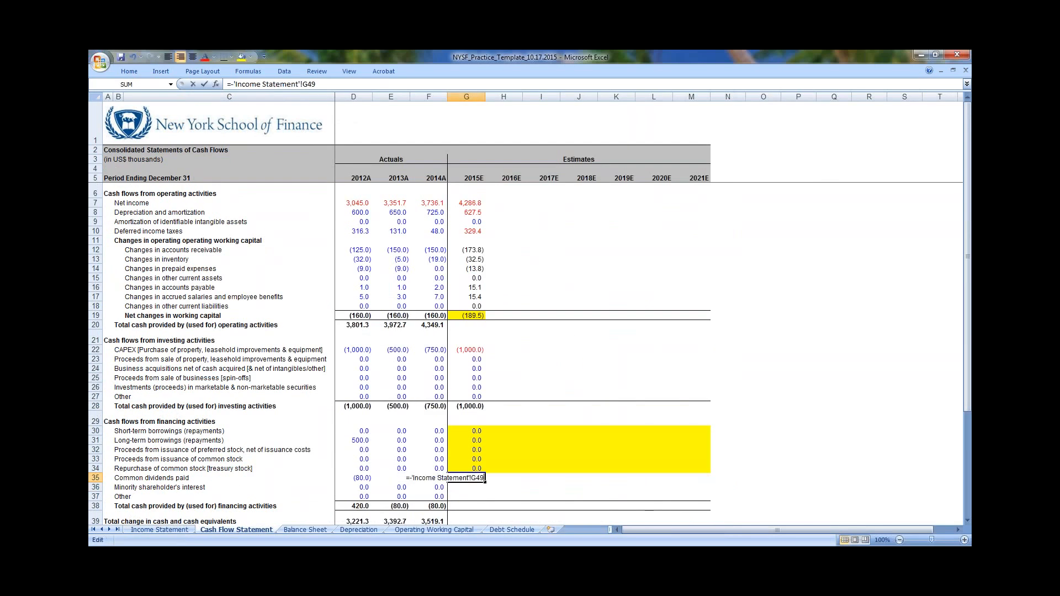
key(ctrl+Return)
Color the 2015E common dividends link in G35 red
key(alt)
key(7)
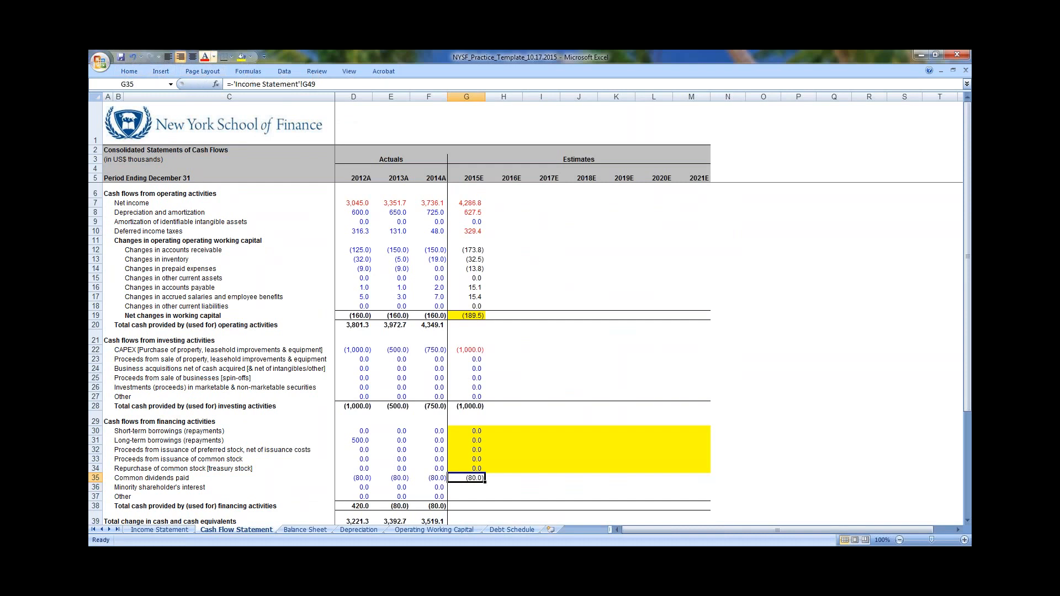
key(Up)
key(Up)
key(Up)
key(Return)
Link 2015E minority shareholder's interest in G36 to income attributable to minority interests with ='Income Statement'!G47
key(Down)
text(=)
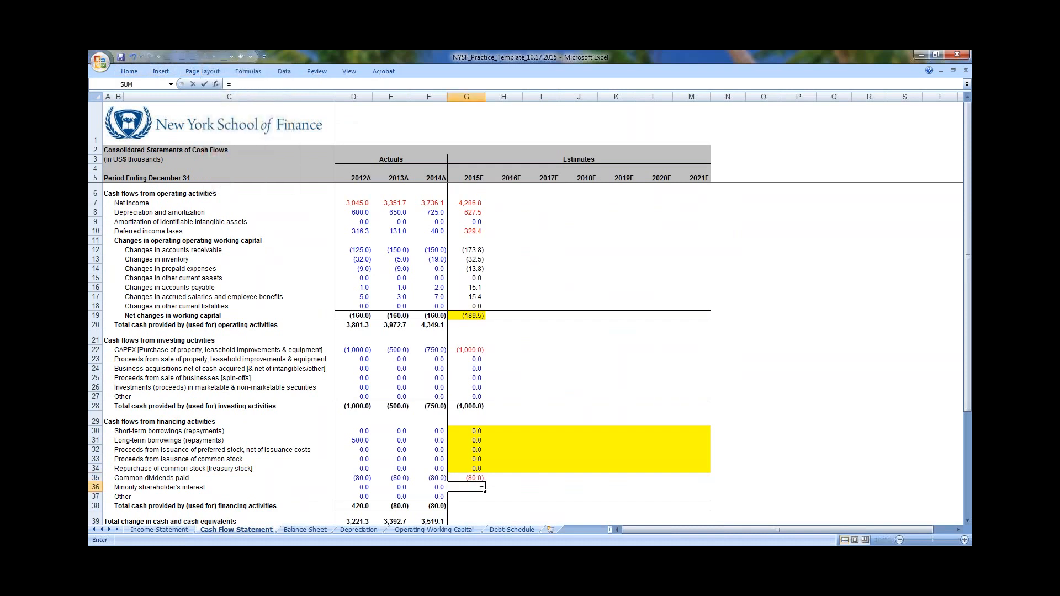
key(ctrl+Page_Up)
key(Right)
key(Right)
key(Right)
key(Right)
key(Right)
key(Right)
key(Down)
key(Down)
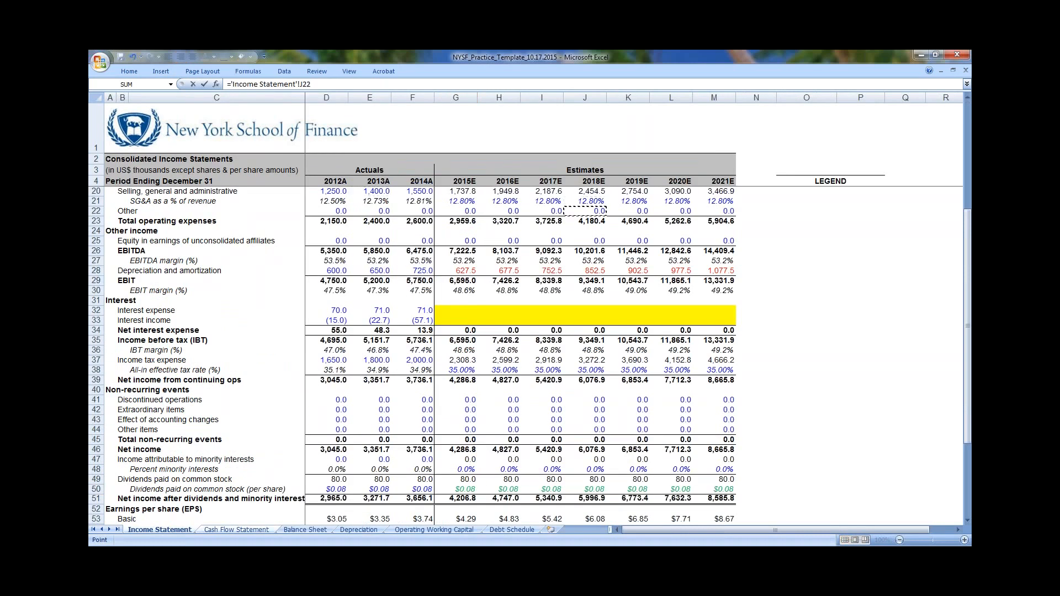
key(Down)
key(Down)
key(Down)
key(Down)
key(Down)
key(Down)
key(Down)
key(Down)
key(Down)
key(Down)
key(Down)
key(Down)
key(Left)
key(Down)
key(Left)
key(Left)
Negate the minority interest link in G36 by changing the formula to =-'Income Statement'!G47
key(F2)
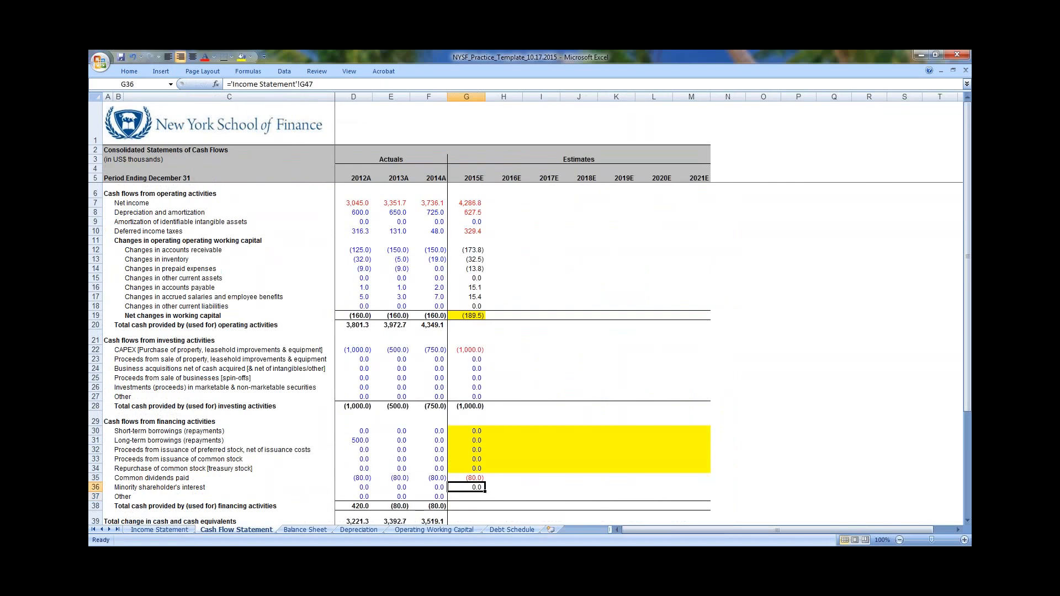
text(-)
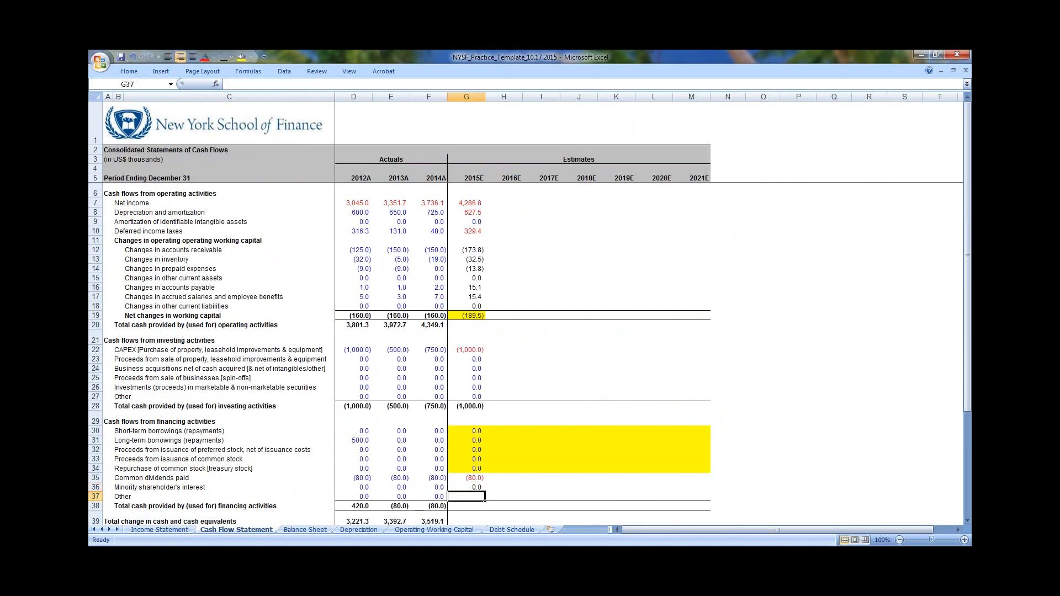
key(ctrl+Return)
Color the 2015E minority shareholder's interest link in G36 red
key(alt+7)
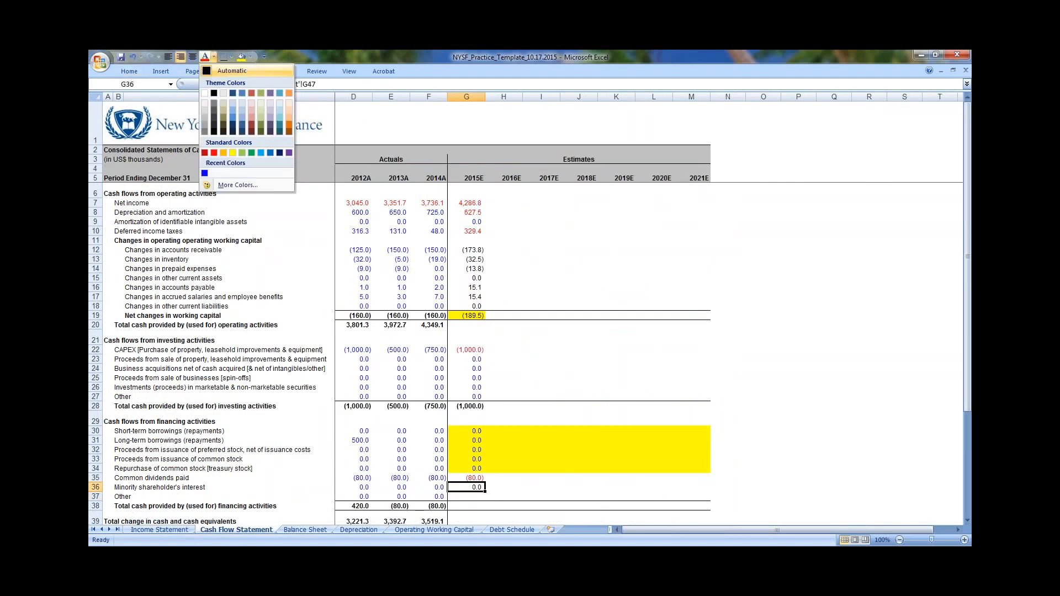
key(Up)
key(Up)
key(Up)
key(Right)
key(Return)
Enter 0 for 2015E other financing in G37 and total the financing activities in G38 with =SUM(G30:G37)
key(Down)
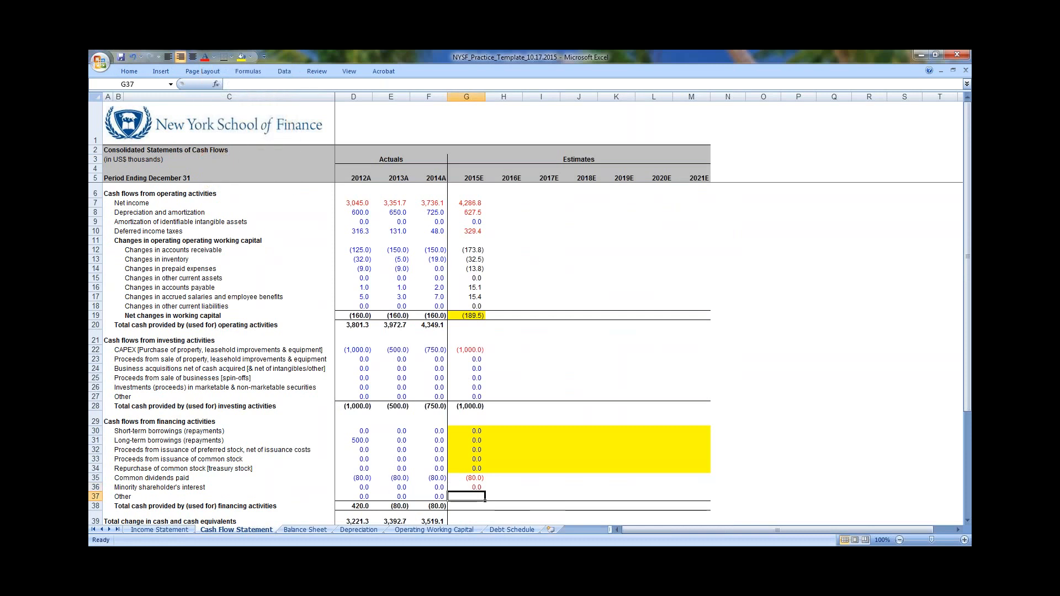
text(0)
key(Return)
key(alt+=)
key(Return)
key(Up)
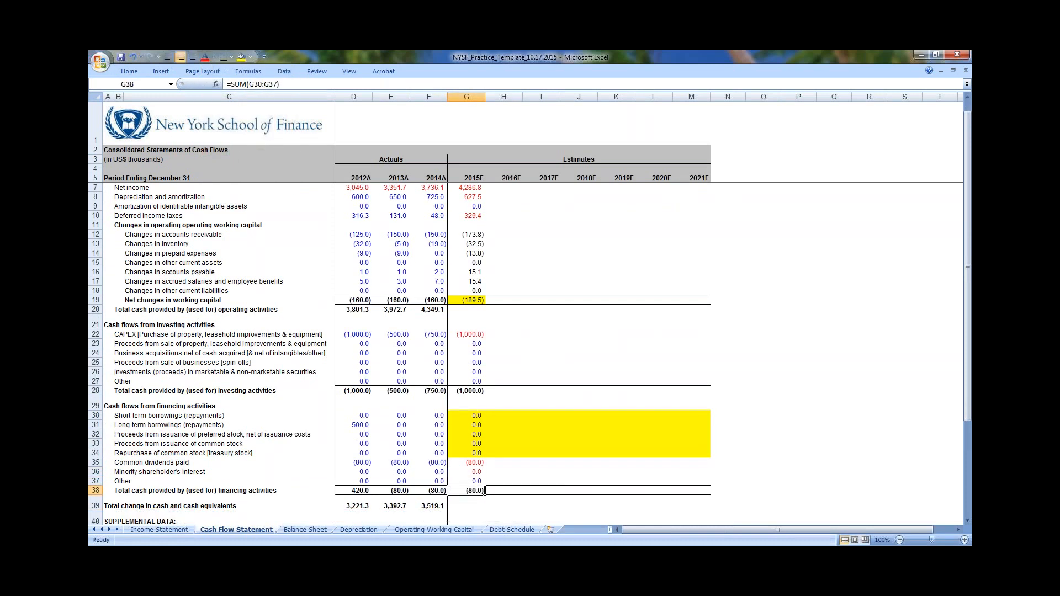
Check the 2015E entries for other financing in G37 and total financing activities in G38
key(Down)
key(Down)
key(Down)
key(Up)
key(Up)
key(Up)
key(Up)
key(F2)
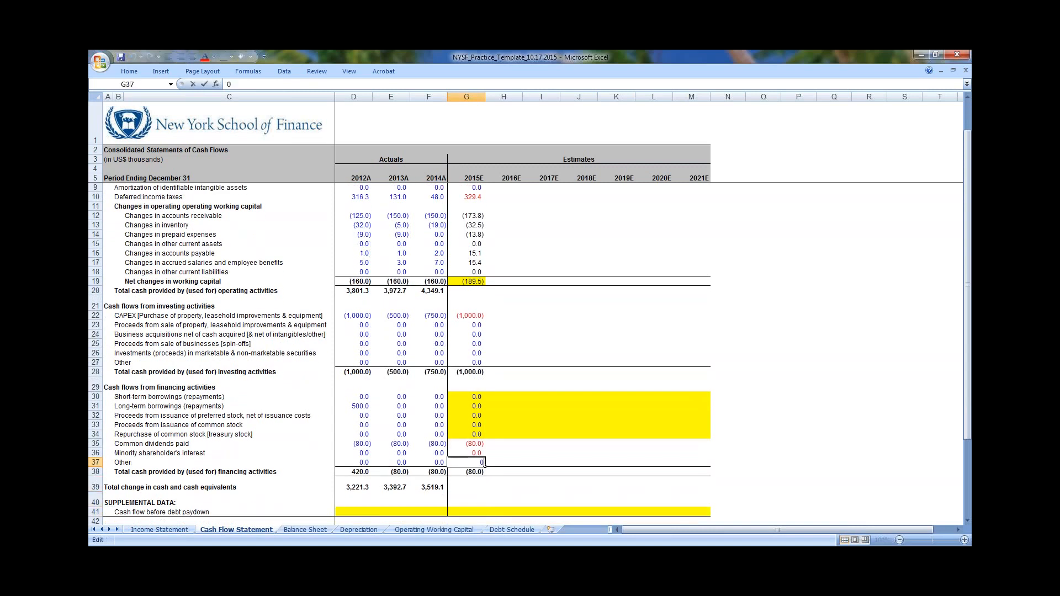
key(Escape)
key(Down)
key(F2)
key(Escape)
Copy the total change in cash formula from E39 to 2015E in G39, giving =G20+G28+G38
key(Down)
key(Left)
key(Left)
key(F2)
key(Escape)
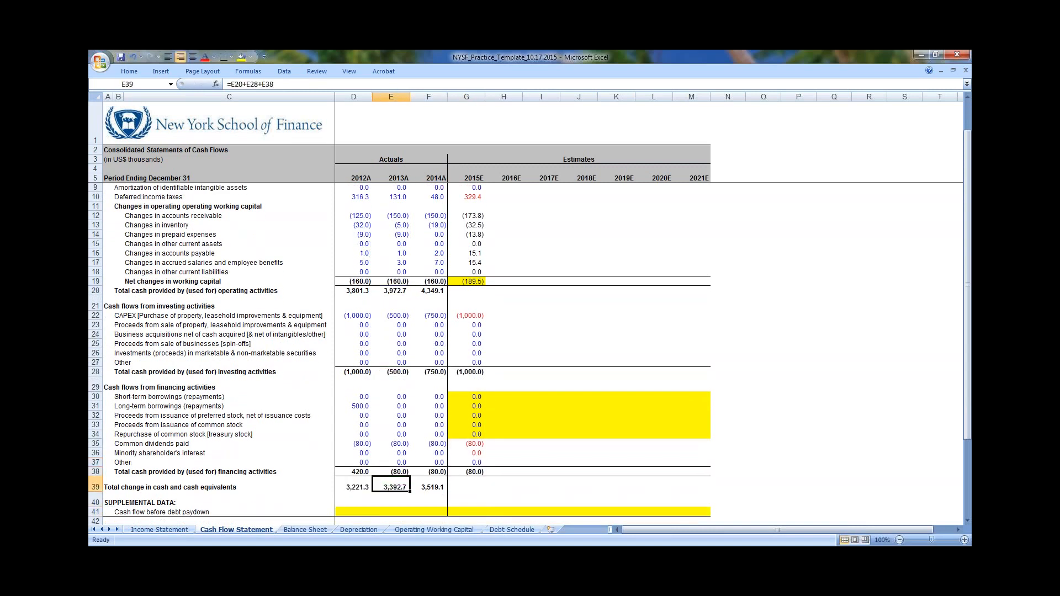
key(ctrl+c)
key(Right)
key(Right)
key(ctrl+v)
key(Escape)
key(F2)
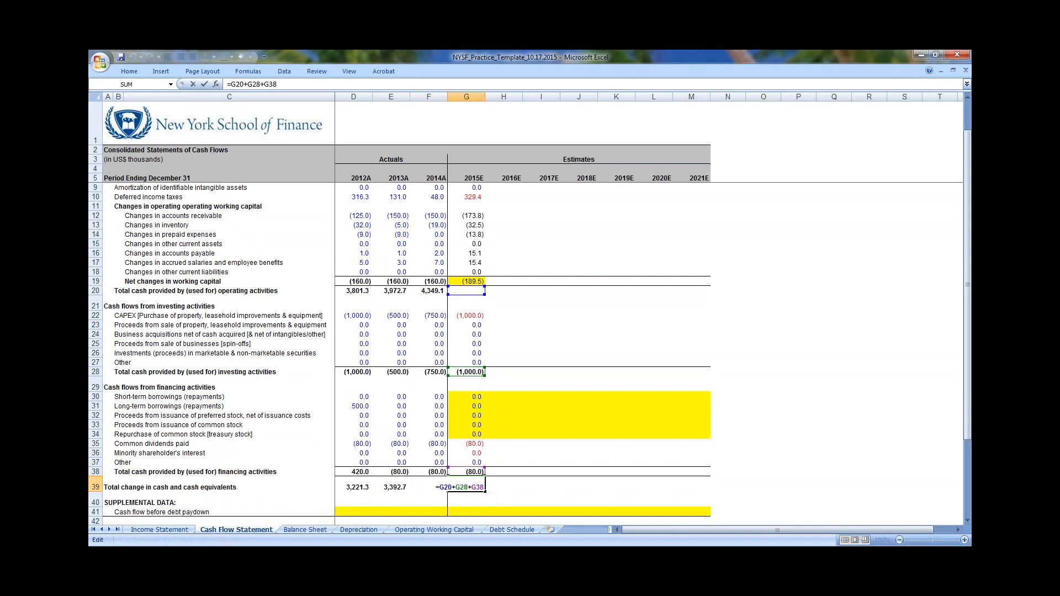
scroll(577, 432, up, 1)
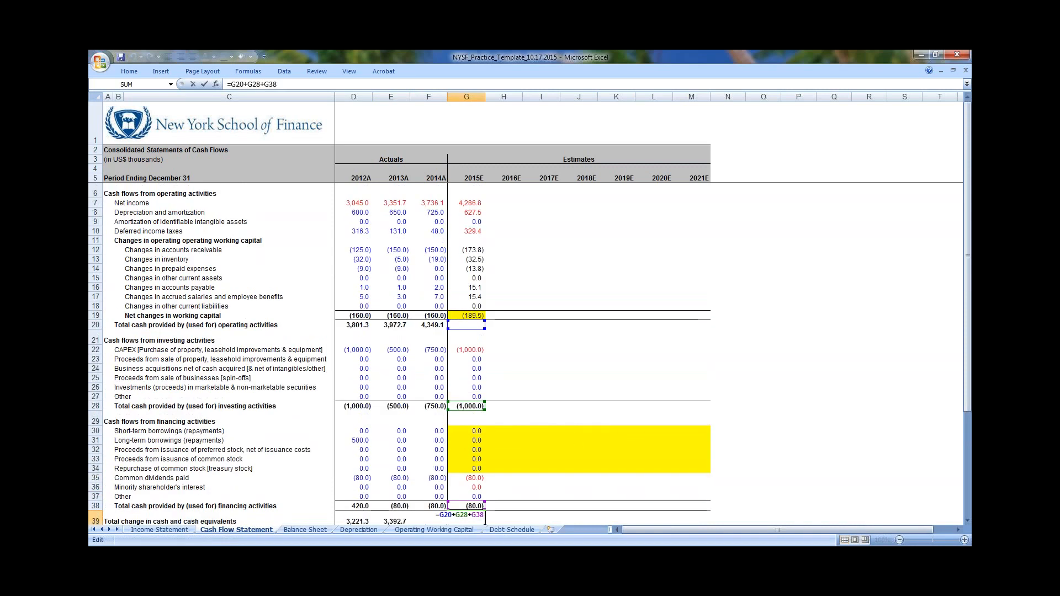
key(Return)
Copy the total operating activities formula from E20 to 2015E in G20, giving =G19+SUM(G7:G10)
click(393, 310)
key(ctrl+c)
click(504, 310)
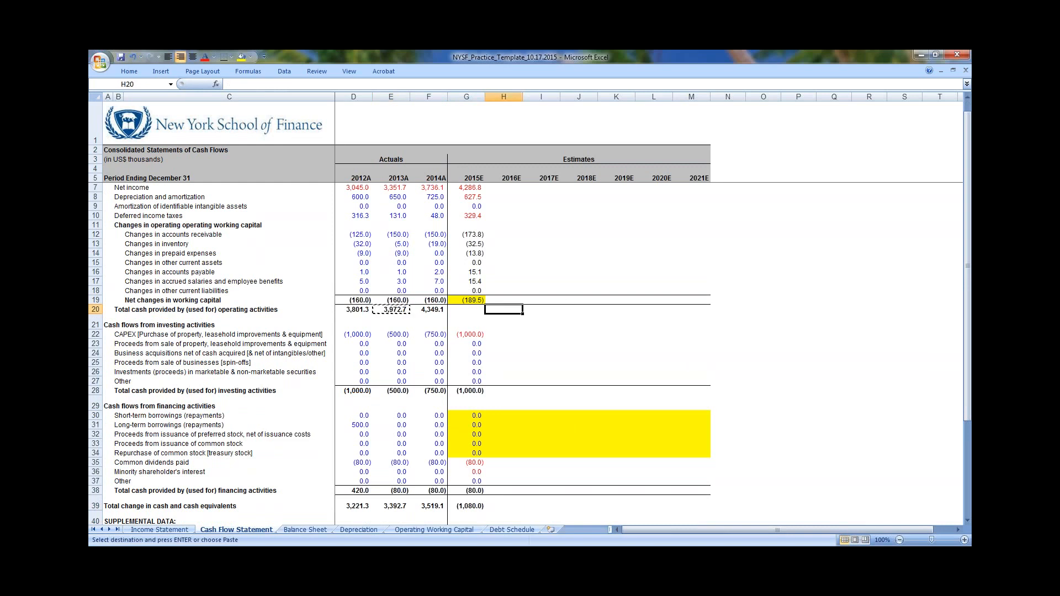
key(Left)
key(Return)
Compare the total change in cash and cash equivalents in row 39 across 2012A to 2015E
scroll(495, 433, down, 2)
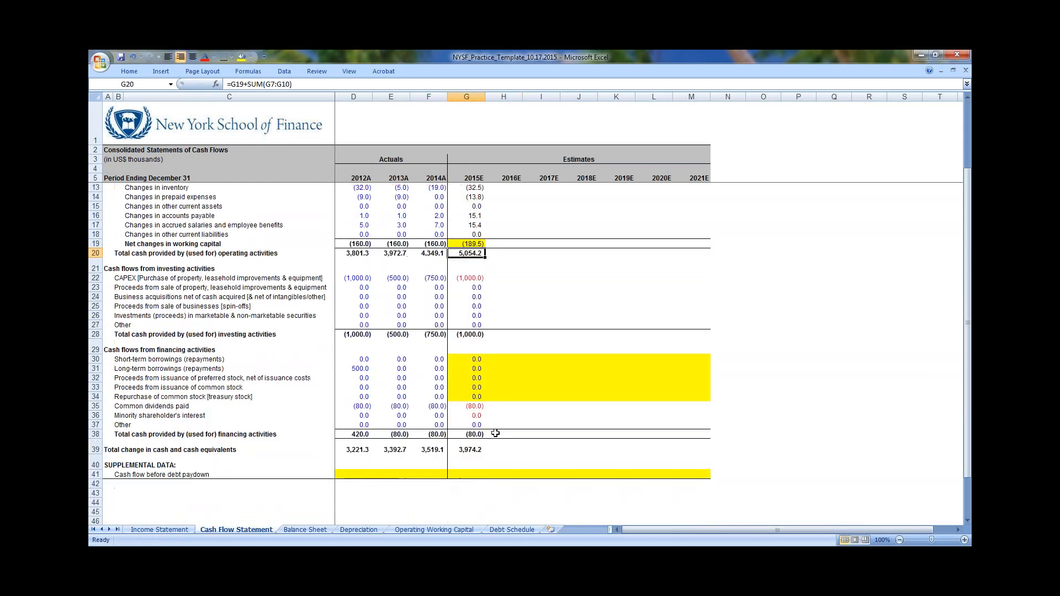
click(468, 450)
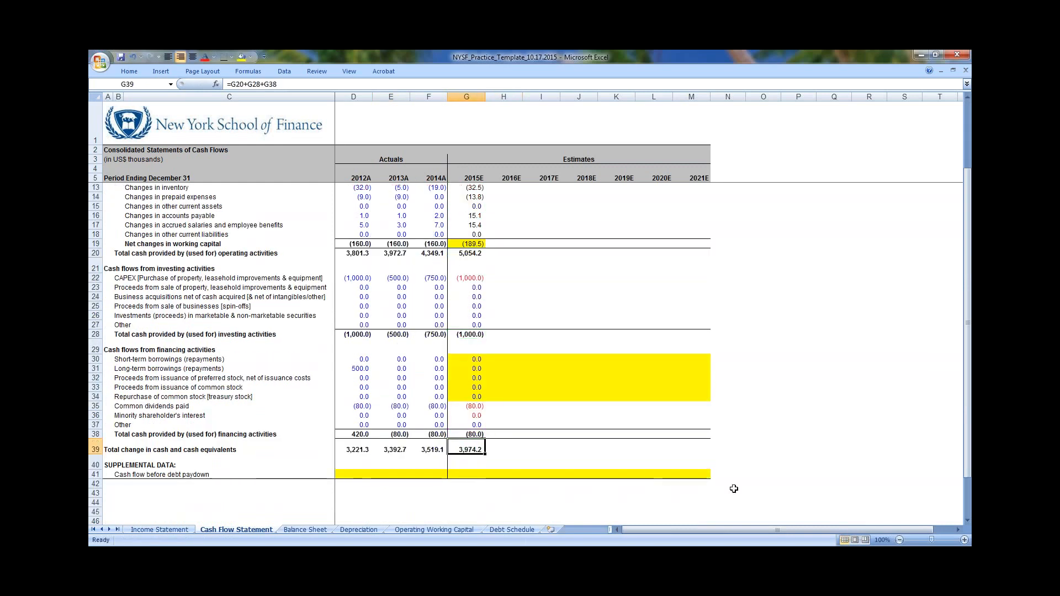
key(Left)
key(Left)
key(Left)
key(Right)
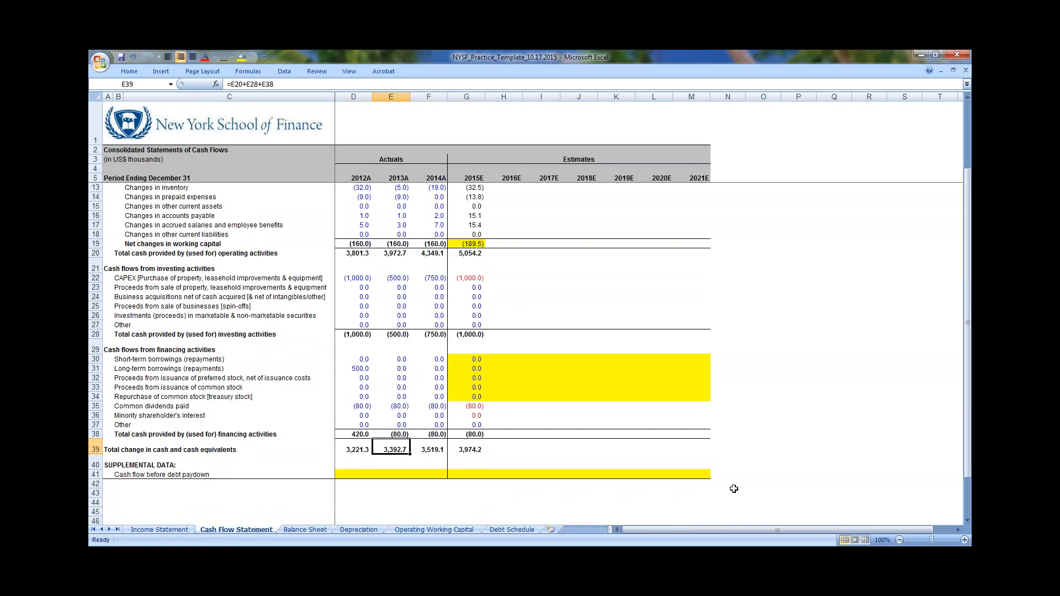
key(Right)
key(Left)
key(Left)
key(Right)
key(Right)
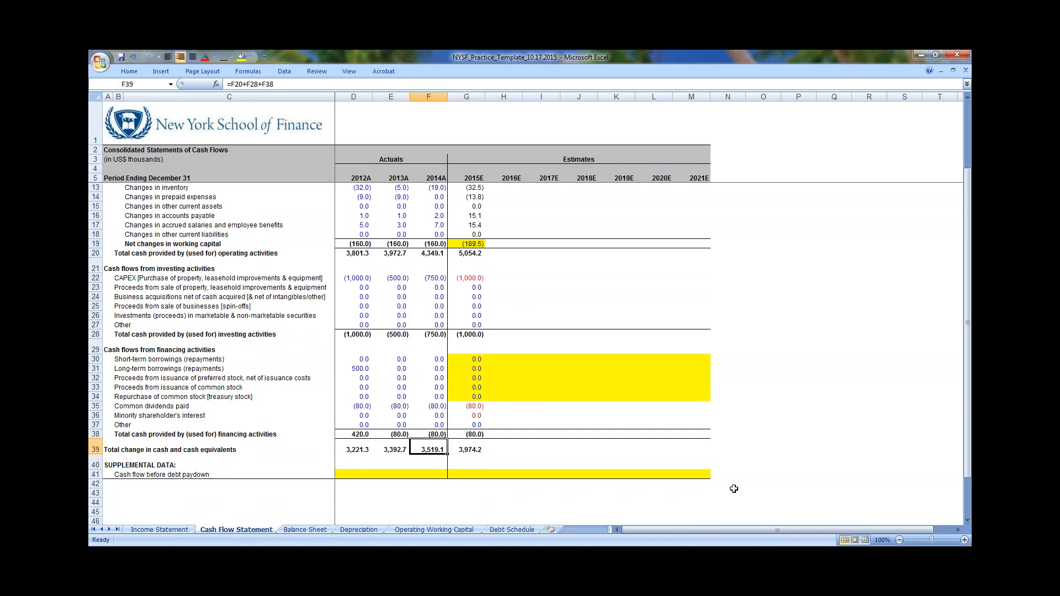
key(Right)
key(Left)
key(Left)
key(Right)
key(Right)
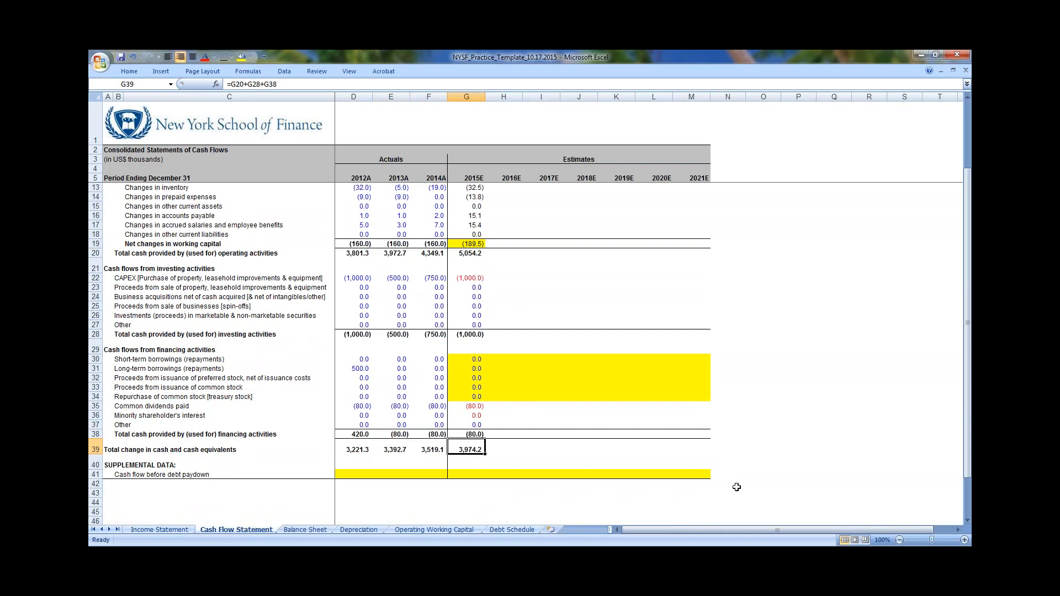
Compare total cash from operating activities in row 20 across 2012A to 2015E and review the sections below it
scroll(736, 487, up, 3)
drag(355, 326, 467, 327)
click(401, 325)
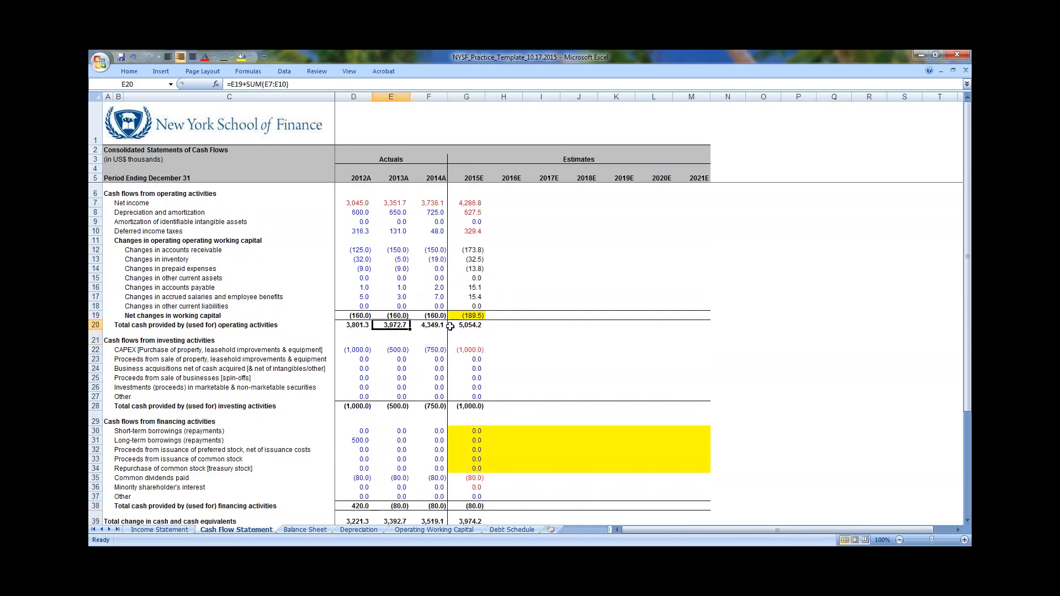
click(477, 326)
scroll(513, 348, down, 5)
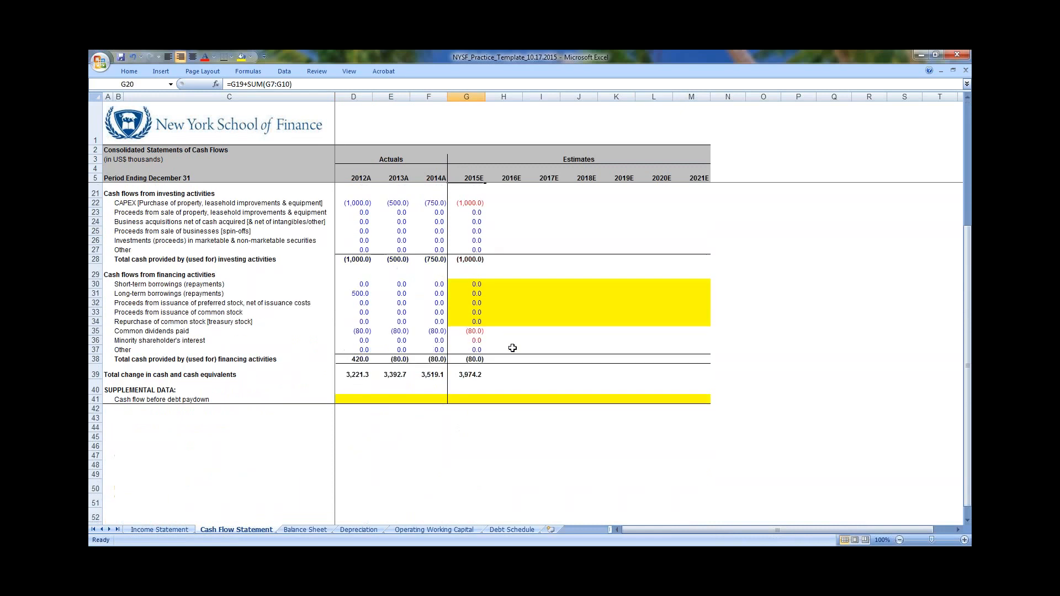
scroll(512, 348, up, 5)
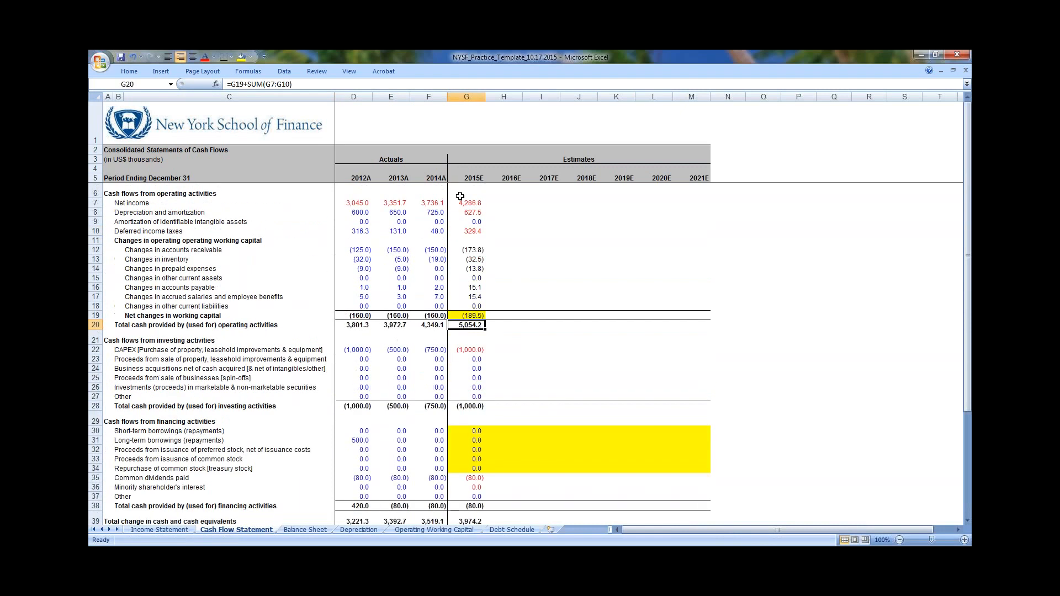
Fill the 2015E cash flow formulas in G7:G39 across to 2021E in column M
click(469, 203)
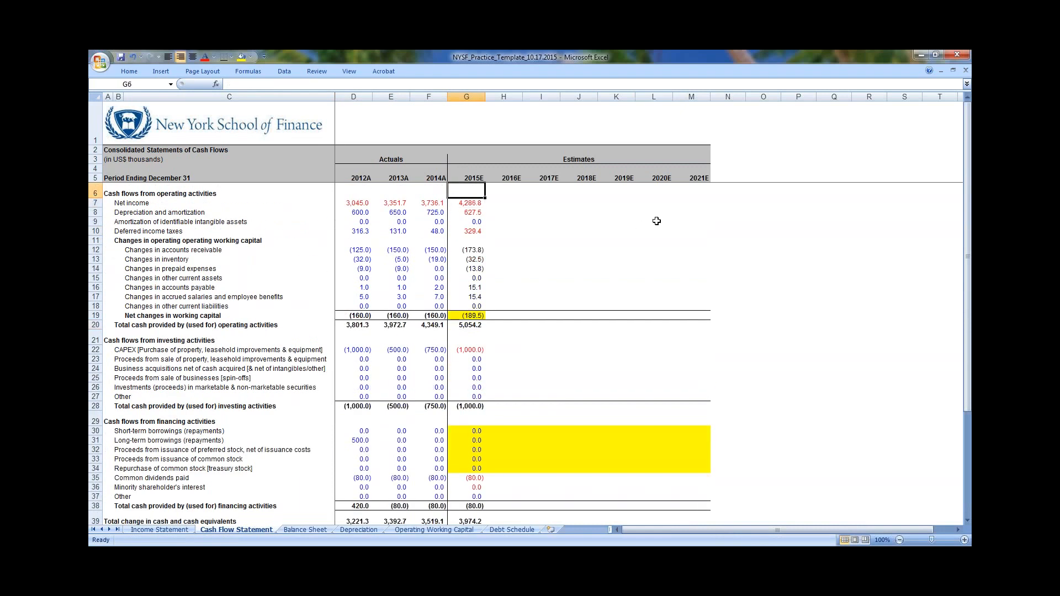
key(shift+Down)
key(shift+Down)
key(shift+Down)
key(shift+Down)
key(shift+Down)
key(shift+Down)
key(shift+Down)
key(shift+Down)
key(shift+Down)
key(shift+Down)
key(shift+Down)
key(shift+Down)
key(shift+Down)
key(shift+Down)
key(shift+Down)
key(shift+Down)
key(shift+Down)
key(shift+Down)
key(shift+Down)
key(shift+Down)
key(shift+Down)
key(shift+Down)
key(shift+Down)
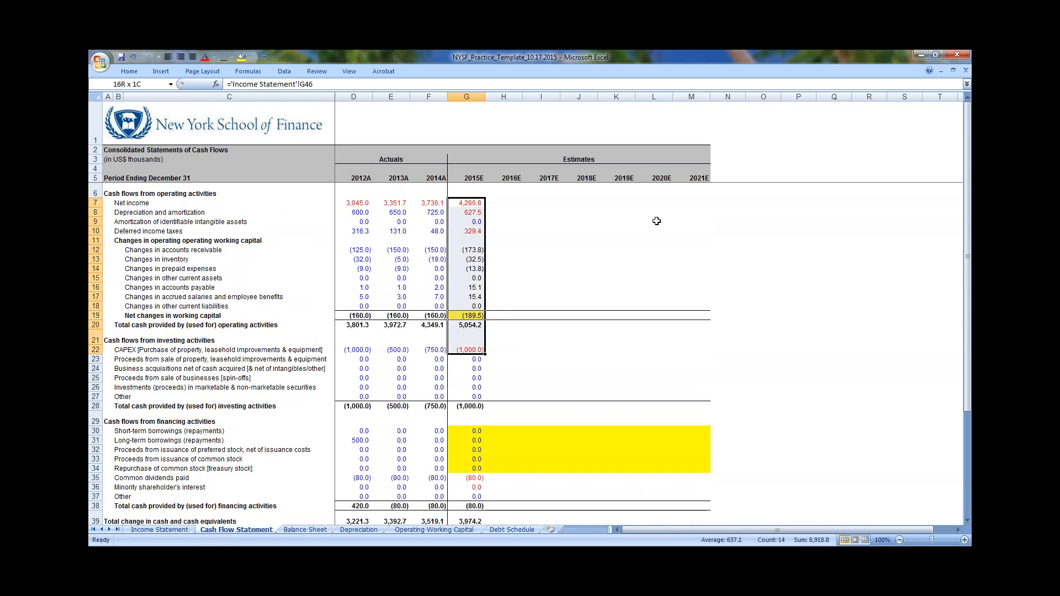
key(shift+Down)
key(shift+Down)
key(shift+Down)
key(shift+Down)
key(shift+Down)
key(shift+Down)
key(shift+Down)
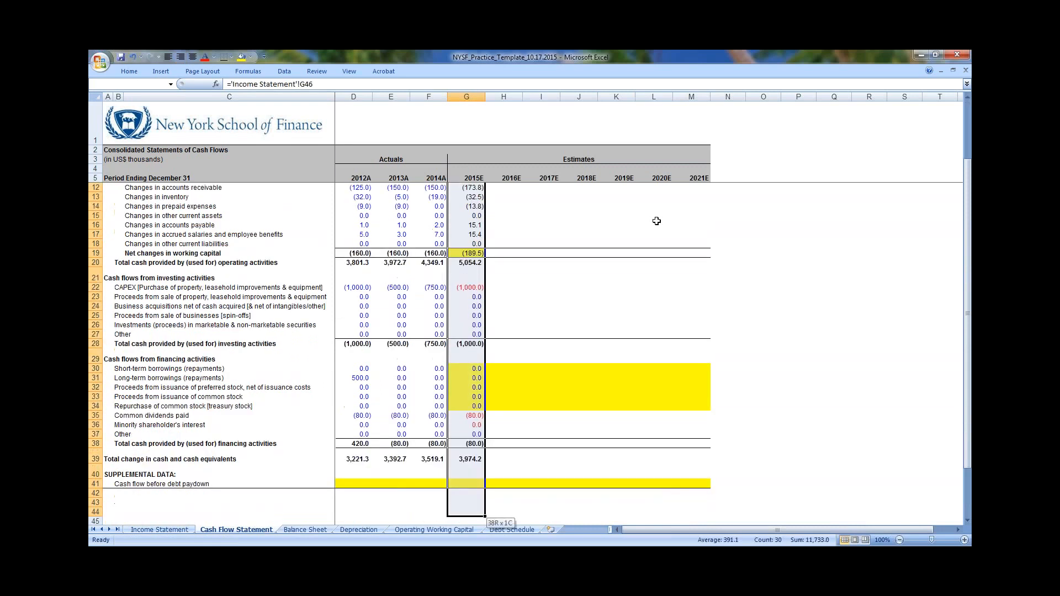
key(shift+Right)
key(shift+Right)
key(shift+Right)
key(shift+Right)
key(shift+Right)
key(shift+Right)
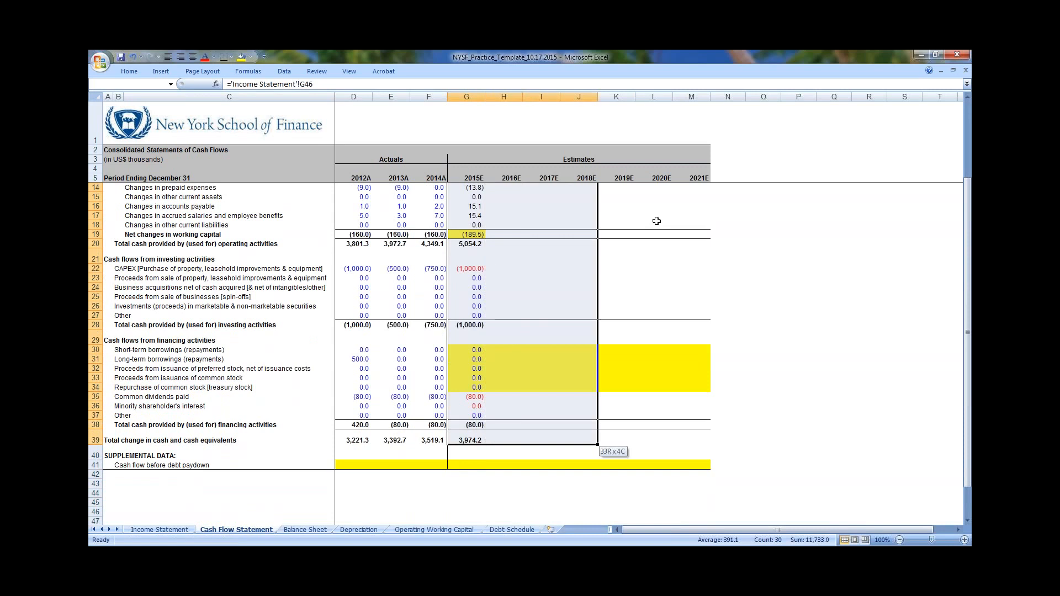
key(ctrl+r)
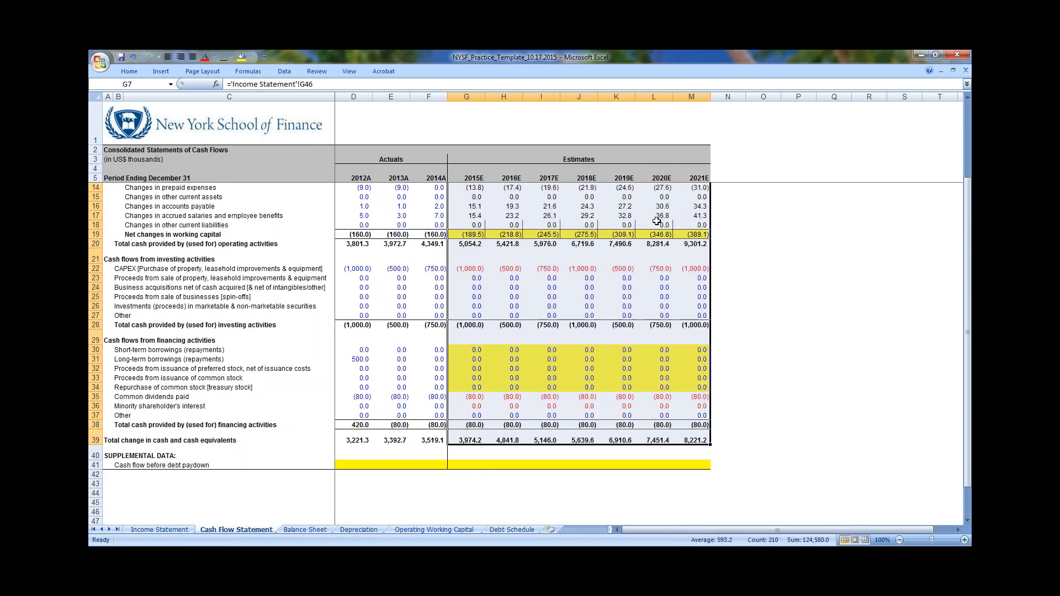
scroll(657, 220, up, 3)
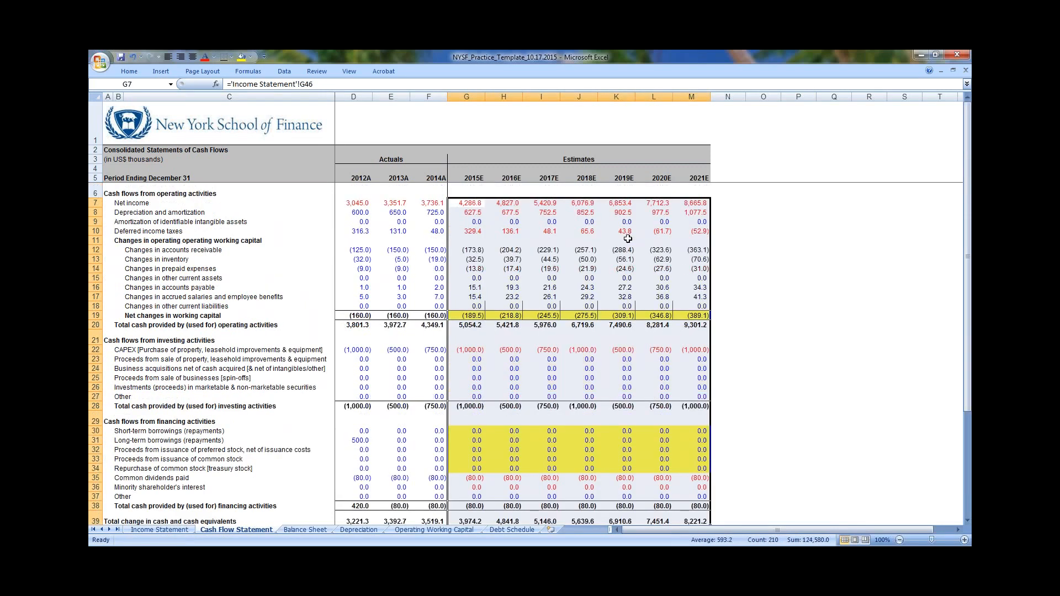
Clear the stray vertical borders between the 2015E to 2021E cells in rows 18 and 19
click(490, 305)
key(Left)
key(ctrl+shift+Right)
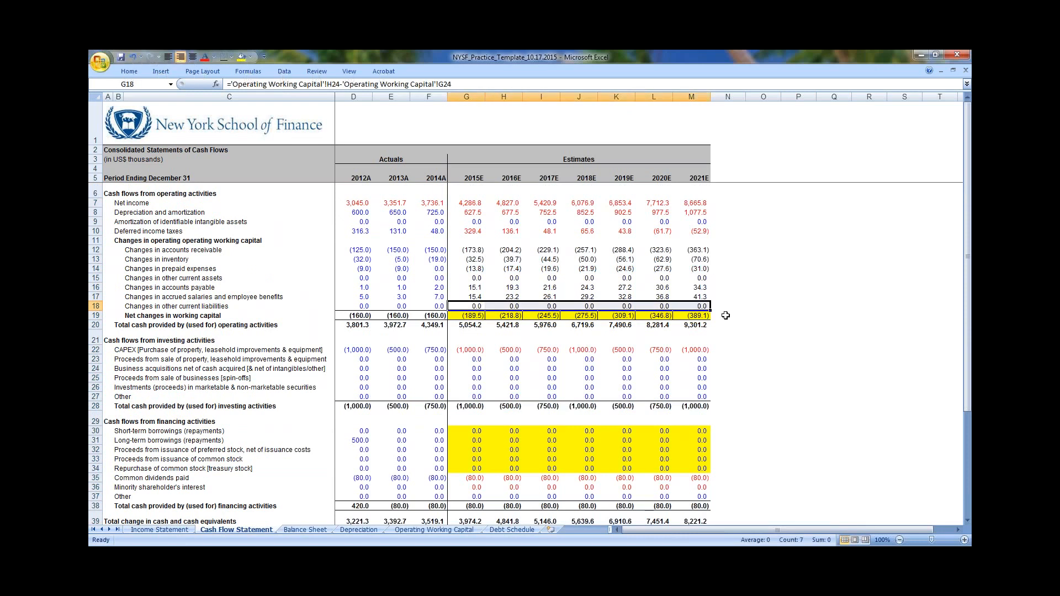
key(Down)
key(ctrl+shift+Right)
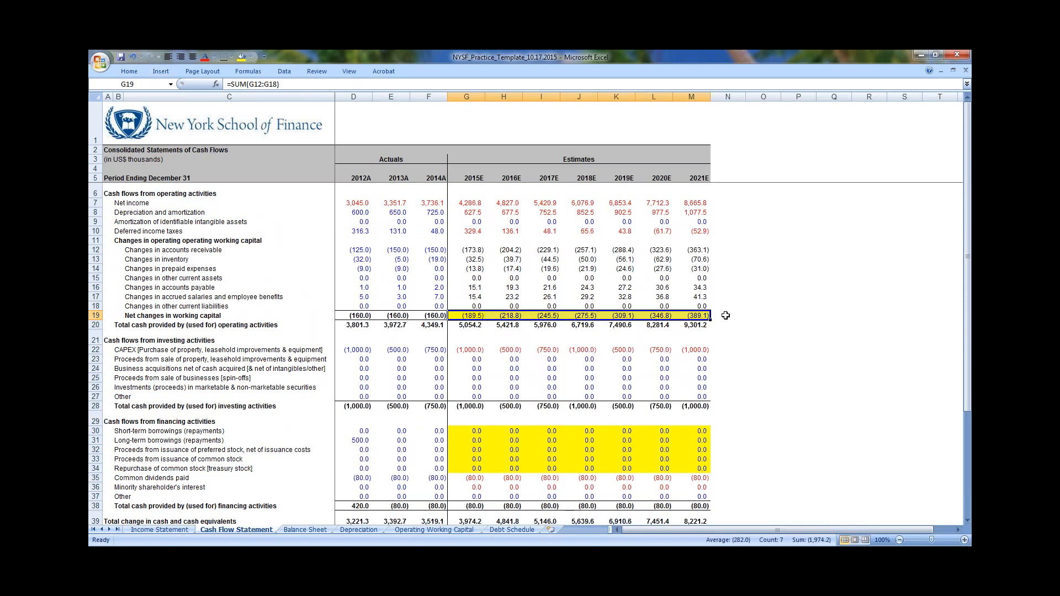
key(Up)
key(ctrl+shift+Right)
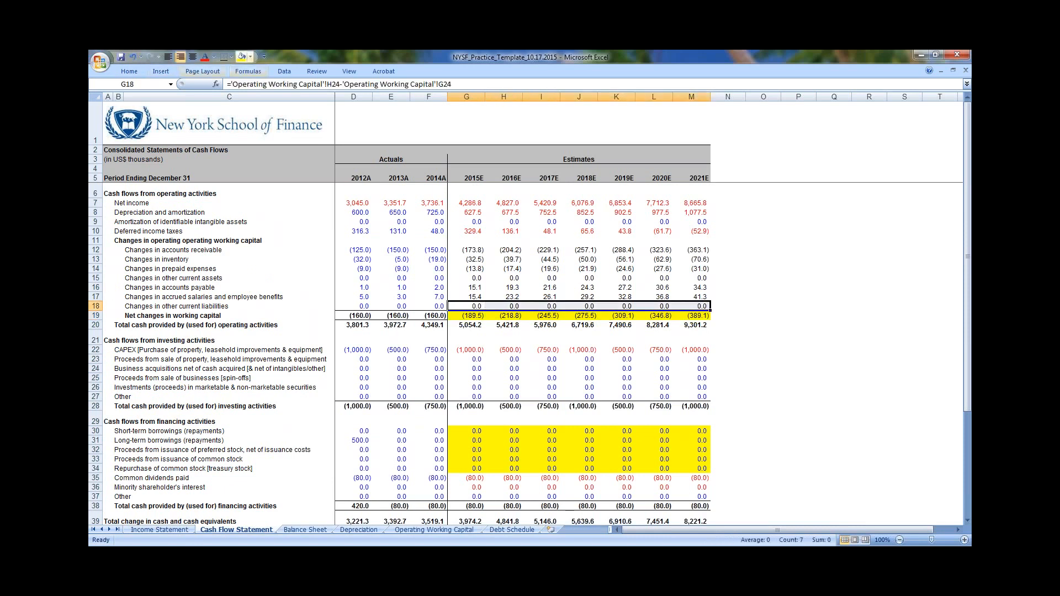
click(231, 57)
key(Down)
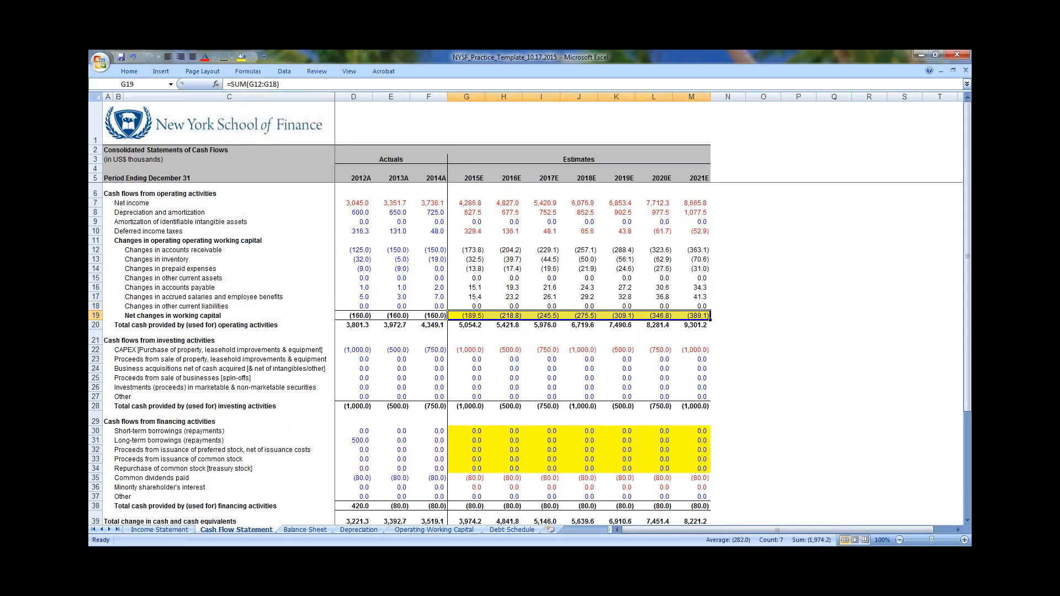
Review the projected cash flow statement, the Balance Sheet and the Depreciation schedule, and return to the Cash Flow Statement
scroll(590, 300, down, 5)
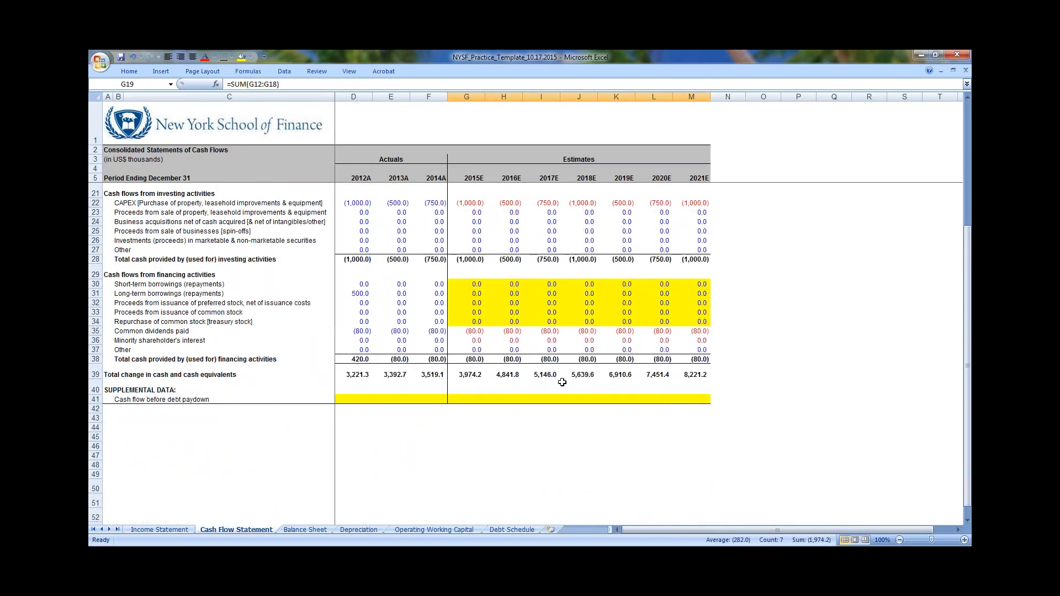
scroll(561, 386, up, 5)
click(509, 258)
scroll(509, 259, down, 3)
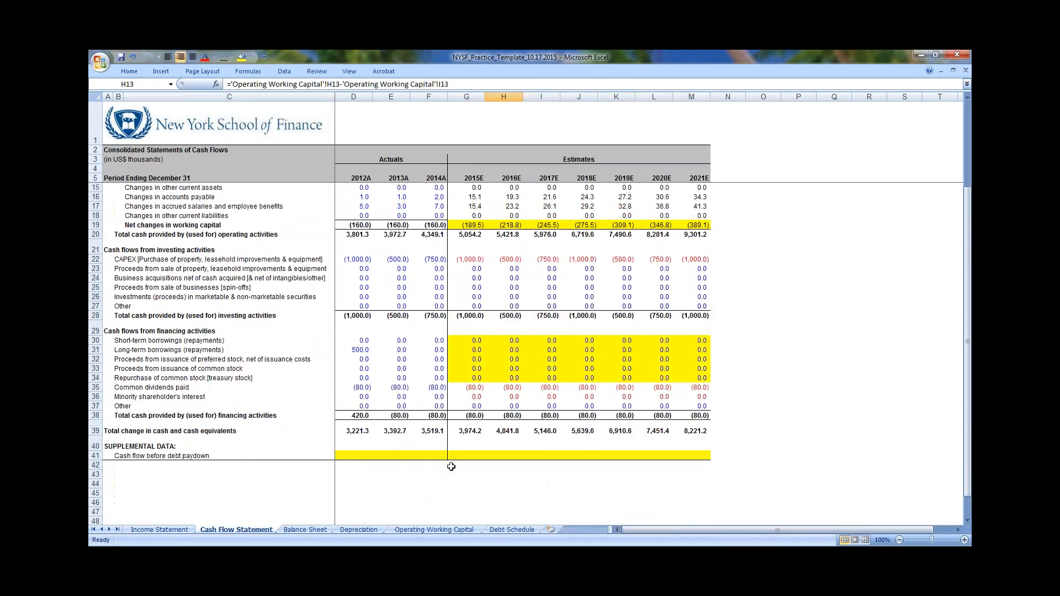
click(305, 529)
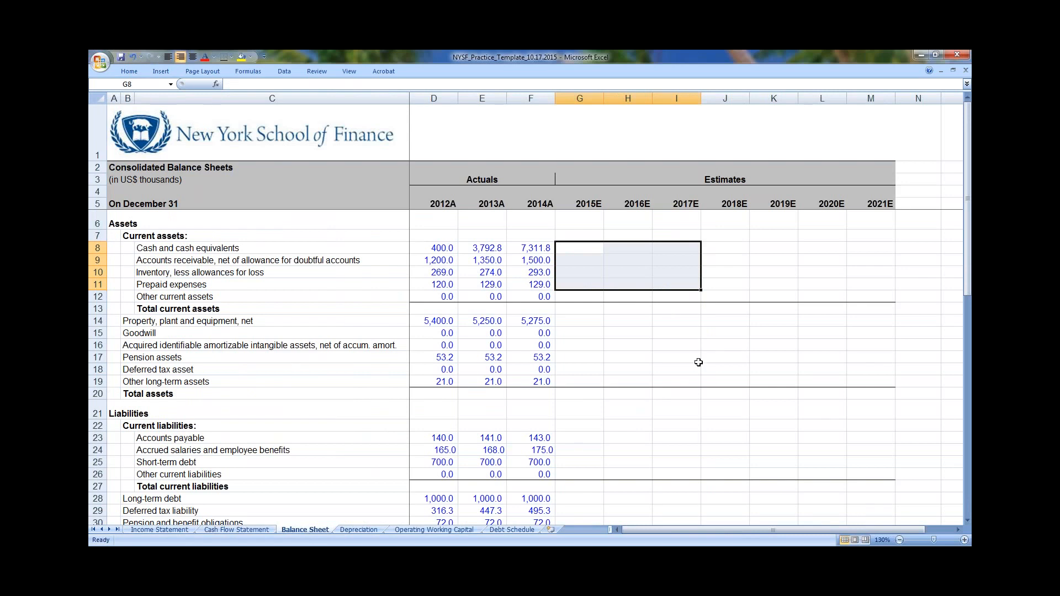
scroll(698, 361, down, 6)
click(572, 406)
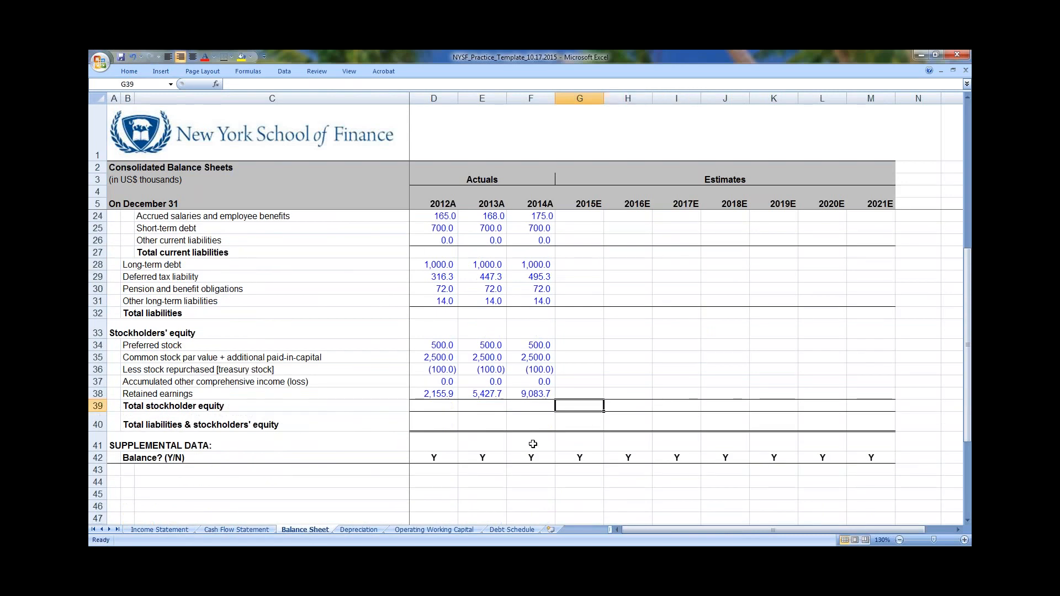
click(358, 529)
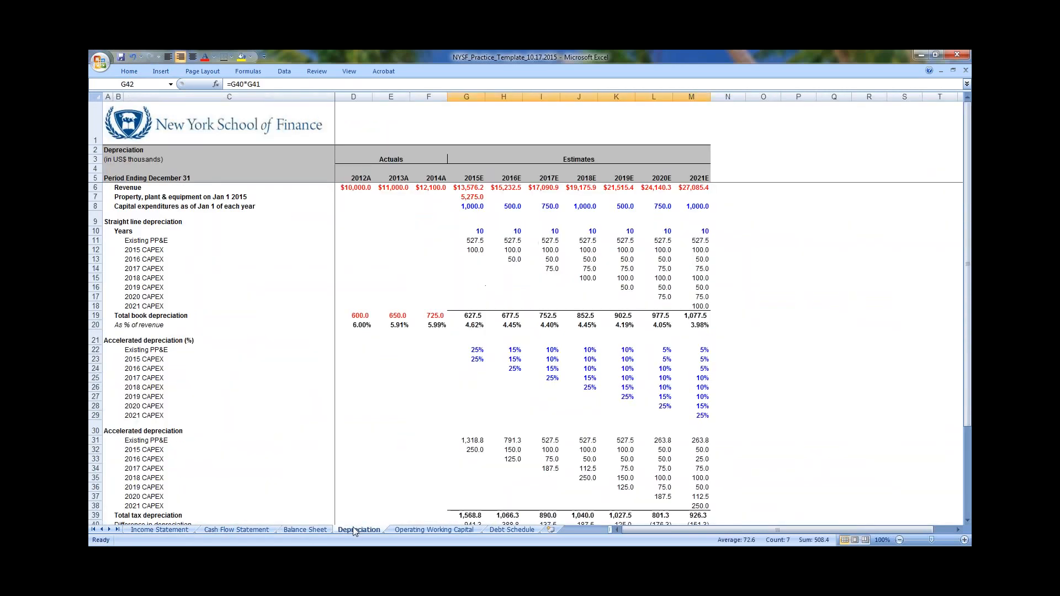
click(236, 529)
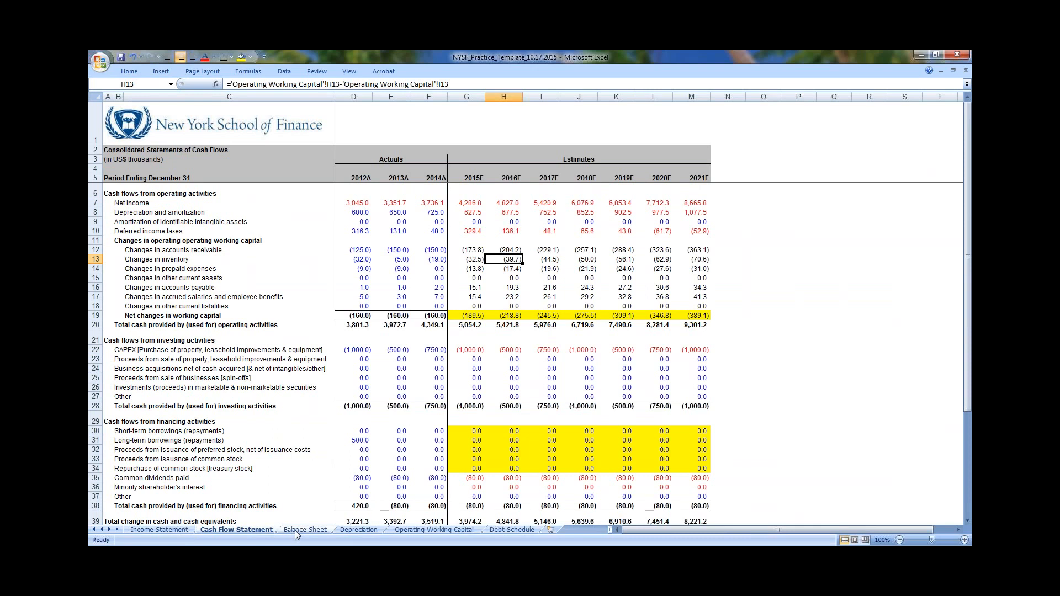
scroll(425, 354, down, 2)
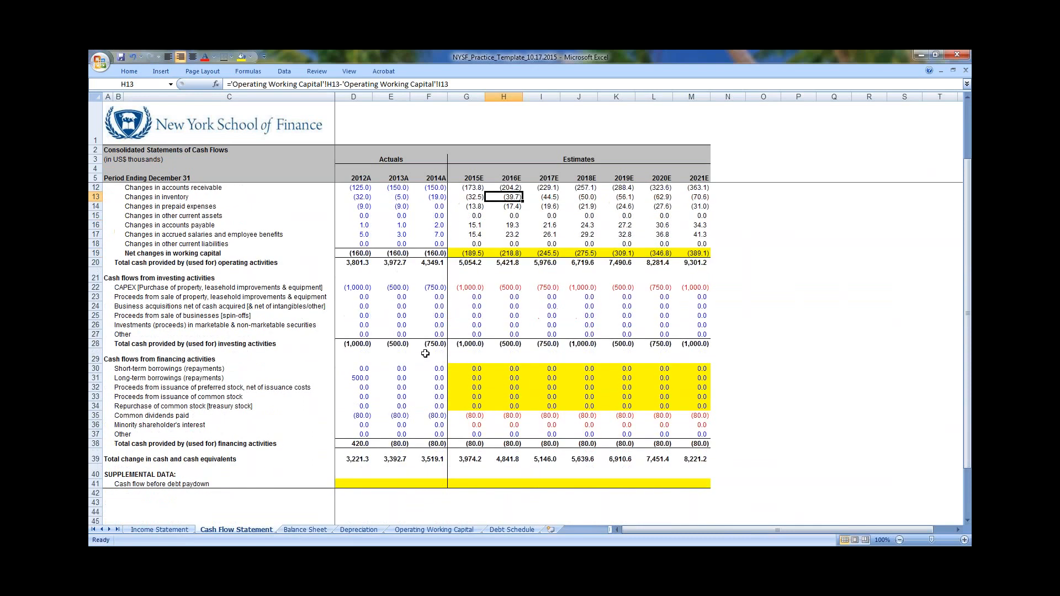
scroll(425, 353, up, 2)
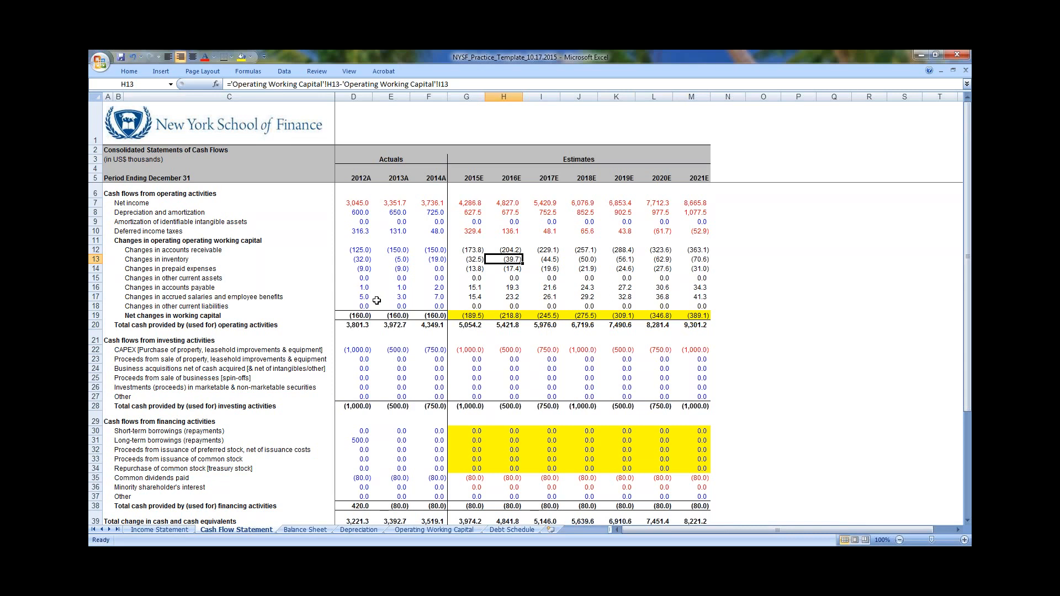
Save the workbook
key(alt+f)
key(s)
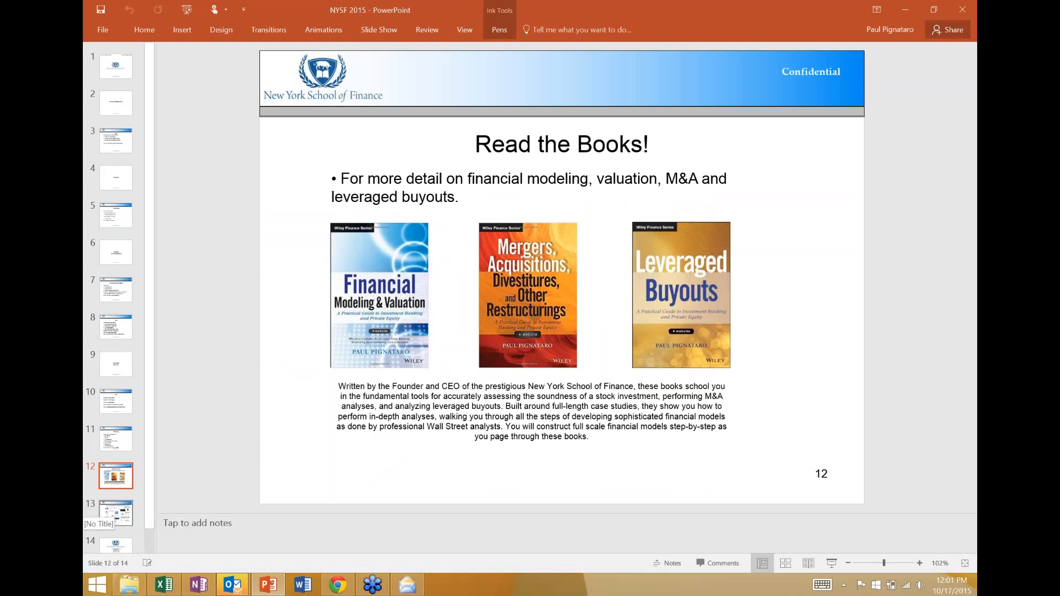
Show slide 14, the closing contact slide, in the NYSF 2015 PowerPoint presentation
click(116, 545)
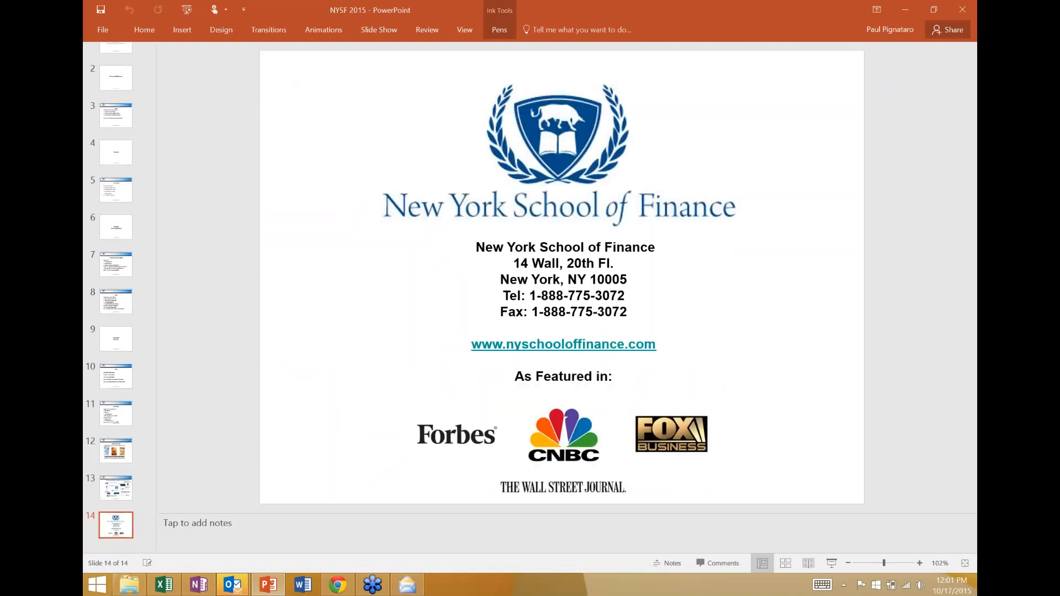